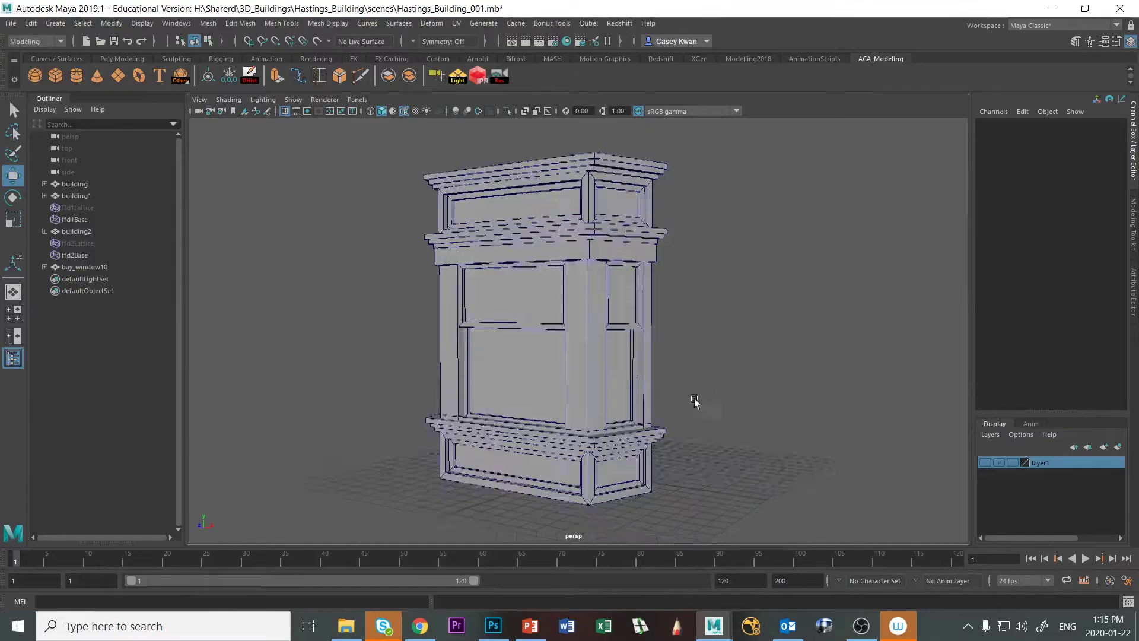
Select the bay window model and orbit around it to a left three-quarter view.
alt+drag(695, 401, 721, 394)
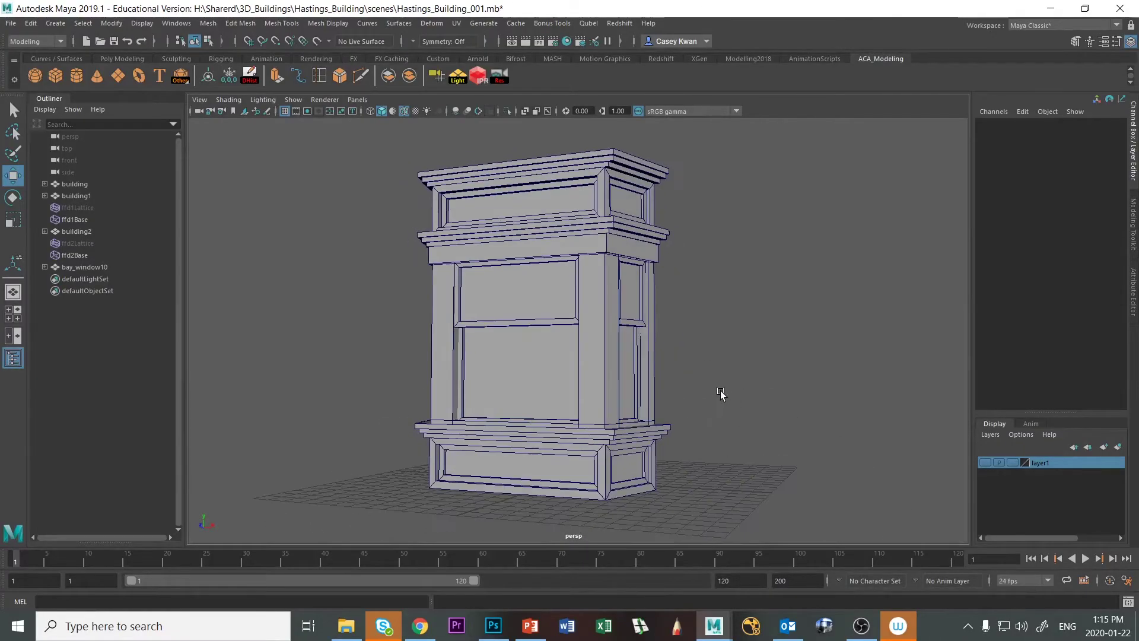
click(600, 346)
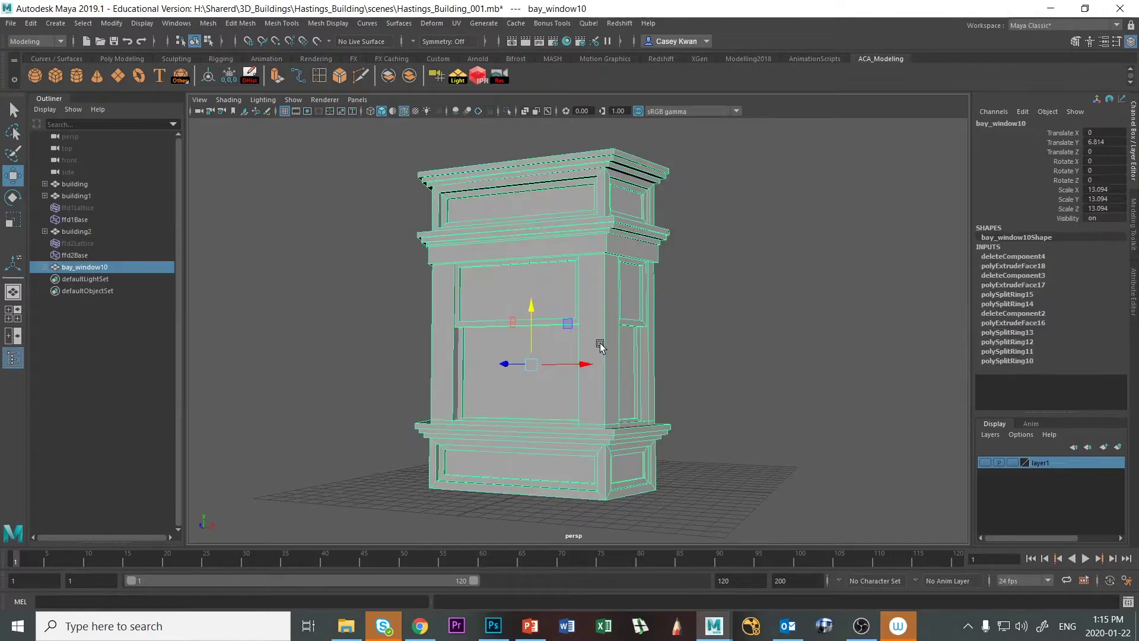
alt+drag(748, 366, 780, 382)
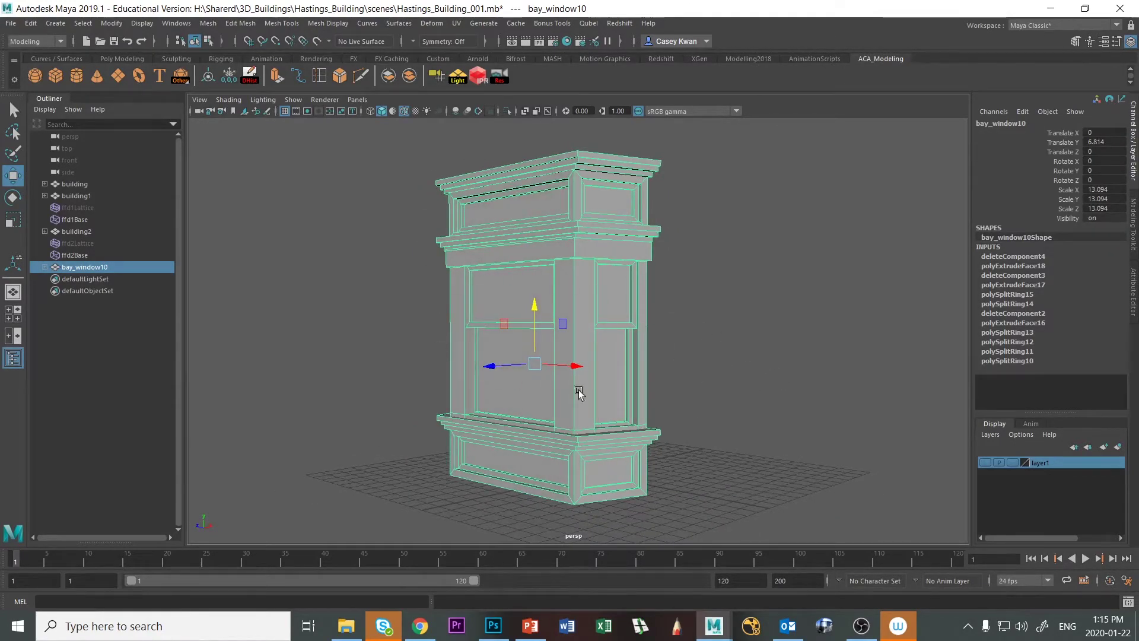
alt+drag(411, 355, 468, 359)
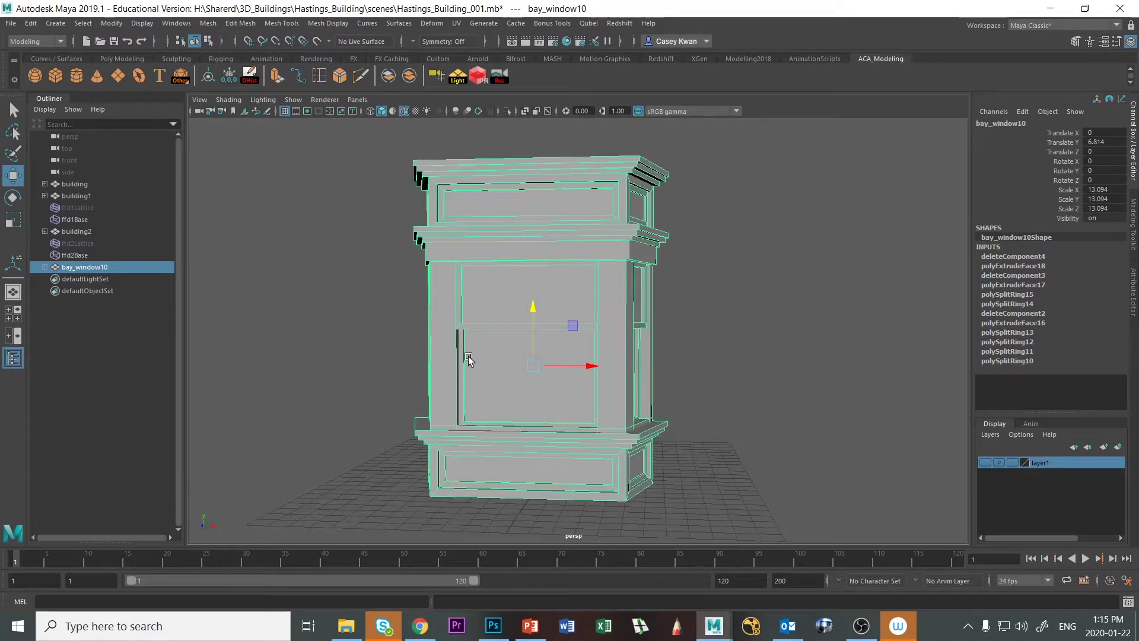
Duplicate the bay window and slide the copy left to Translate X -21.741.
key(ctrl+d)
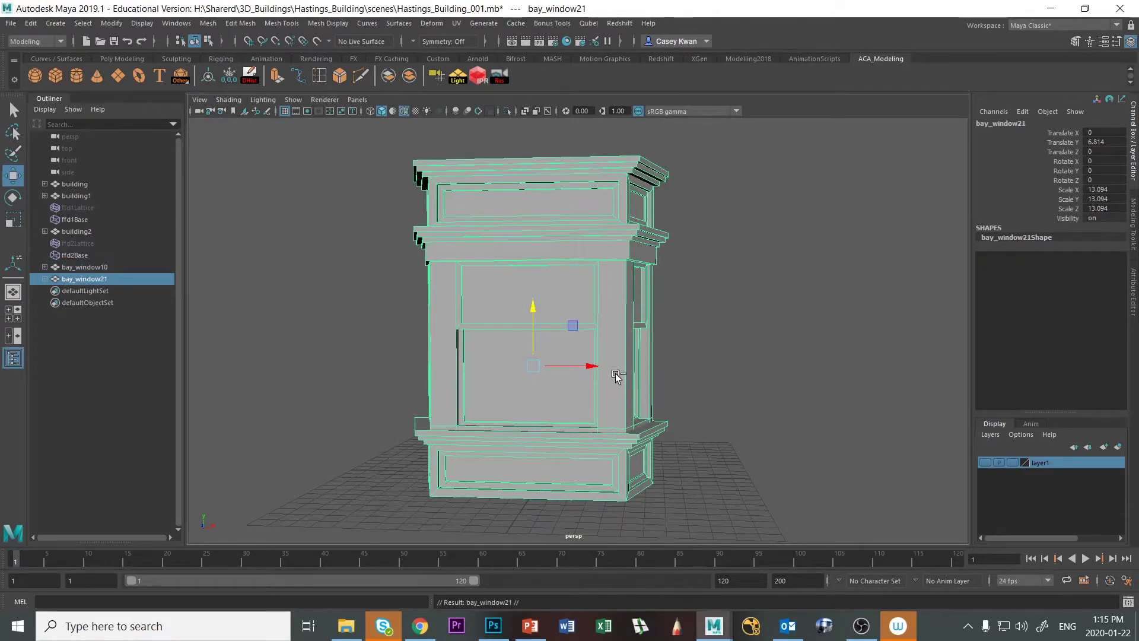
drag(580, 364, 338, 364)
scroll(462, 402, down, 3)
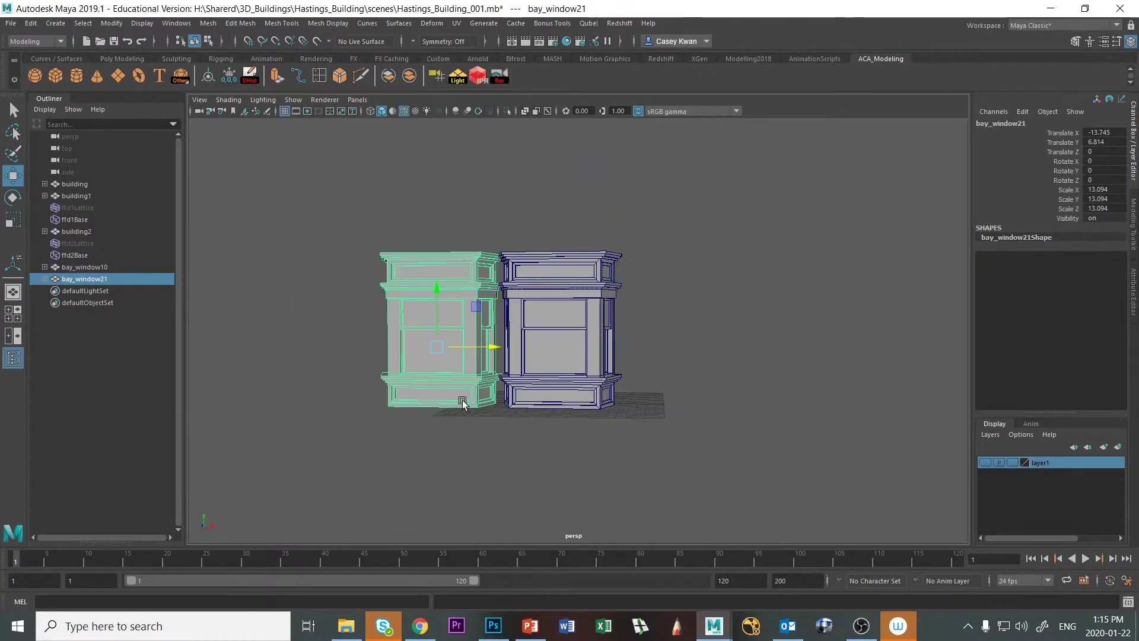
drag(493, 346, 426, 346)
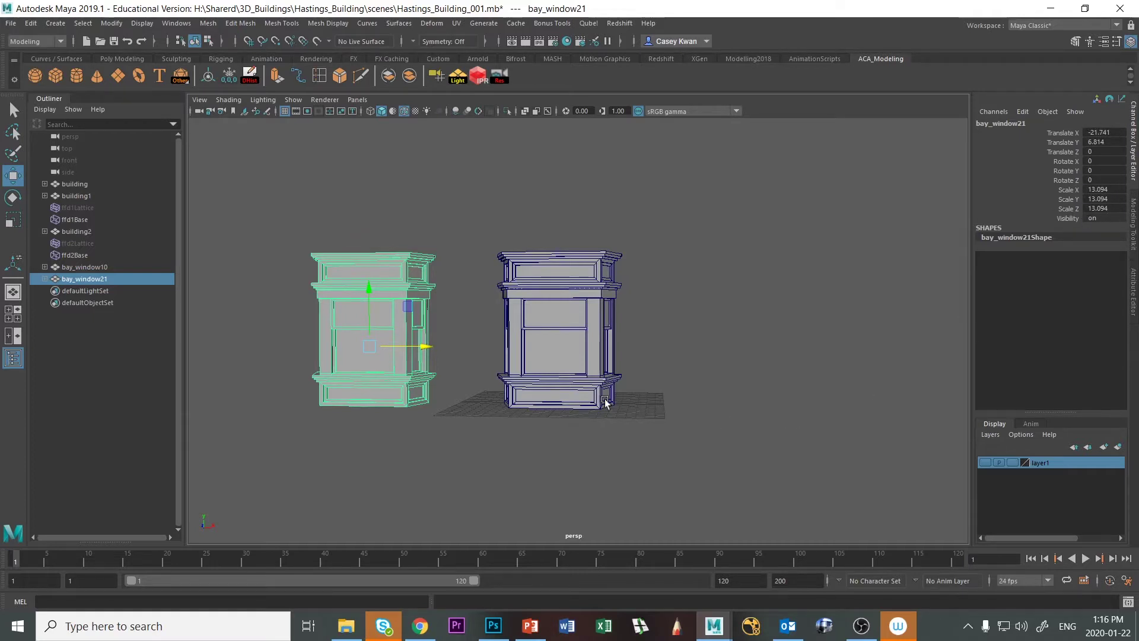
Select the original bay window and orbit closer until both windows stand side by side.
click(591, 345)
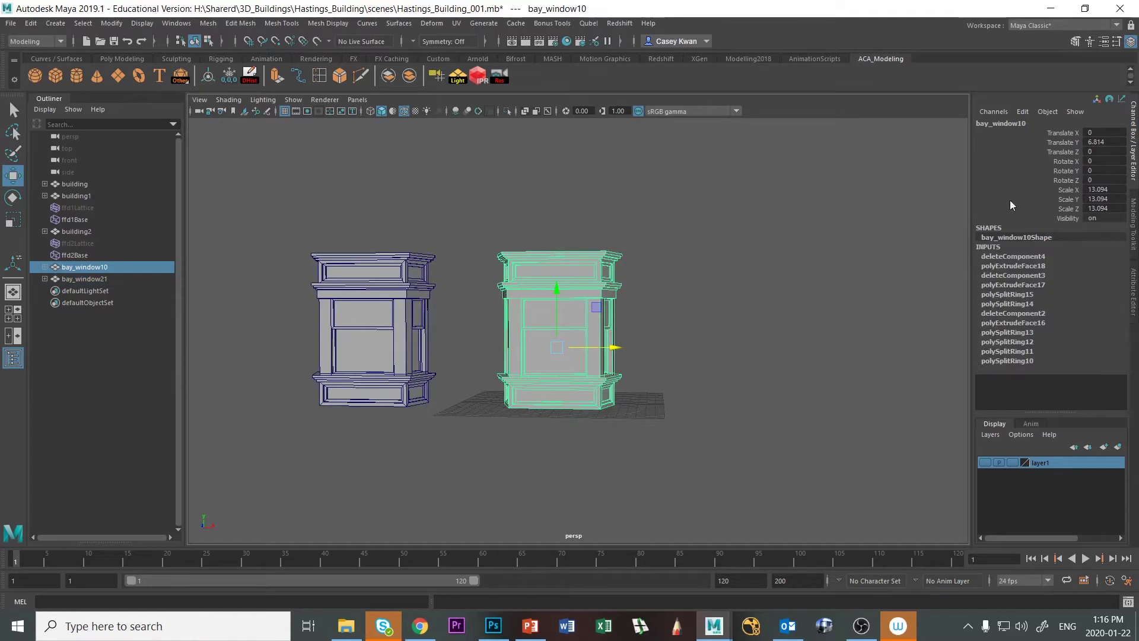
alt+drag(772, 360, 666, 361)
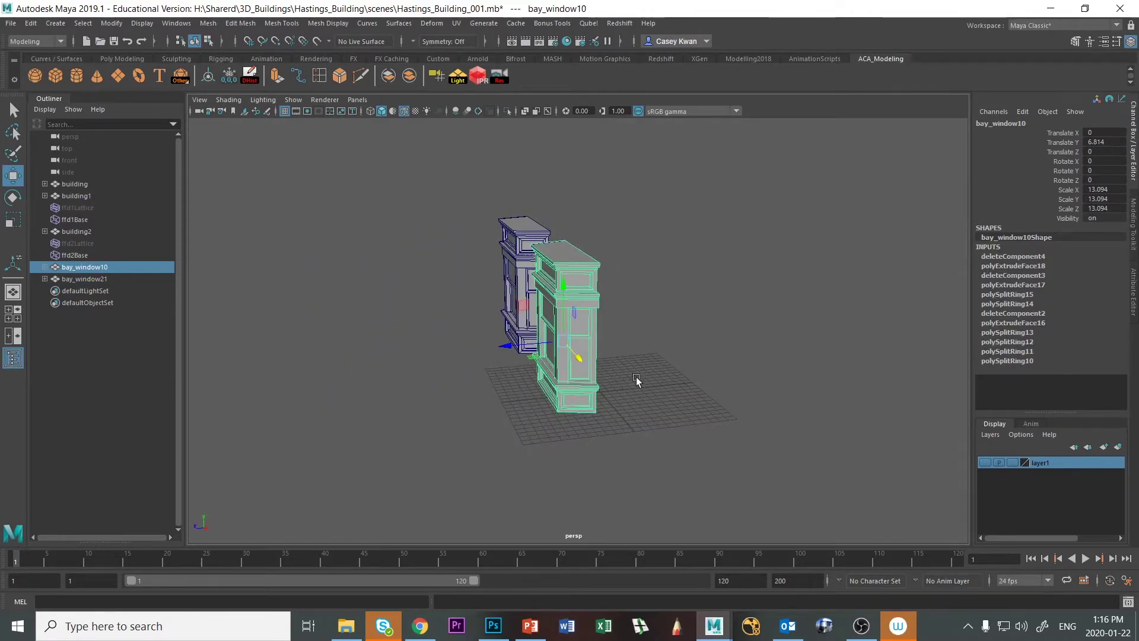
alt+drag(592, 364, 1125, 281)
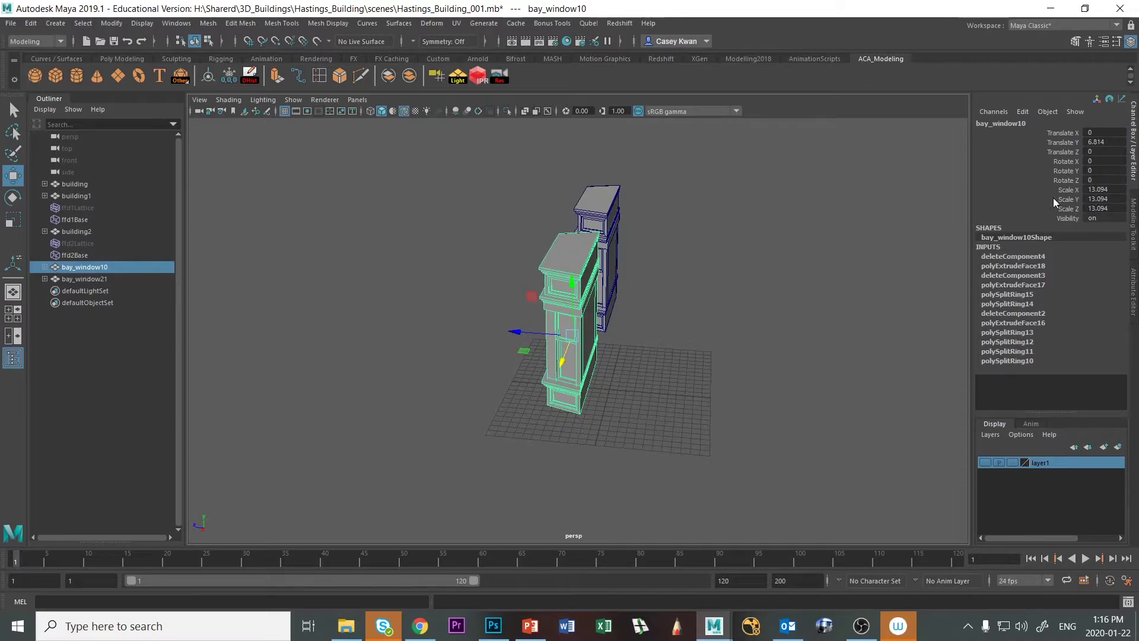
alt+drag(658, 440, 679, 388)
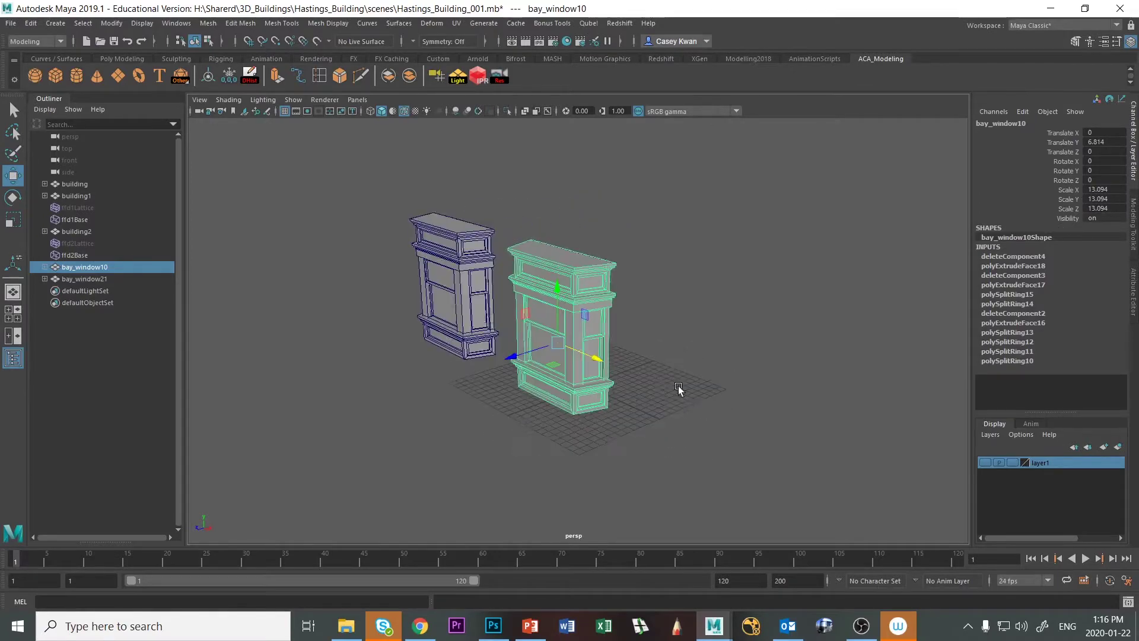
alt+right_drag(571, 375, 632, 501)
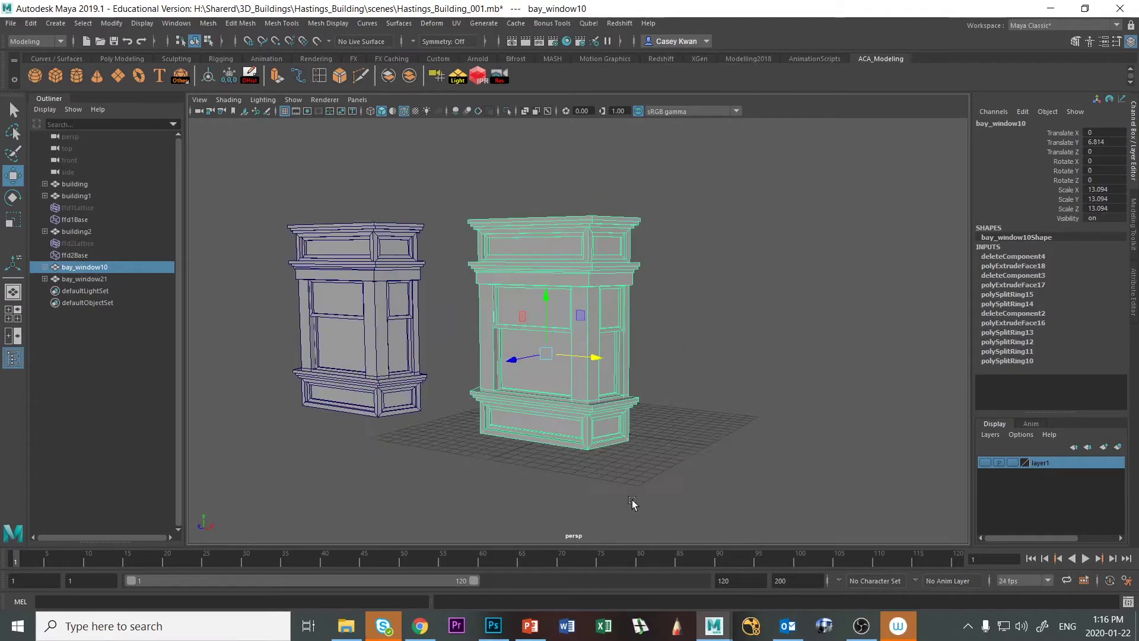
alt+drag(619, 491, 593, 463)
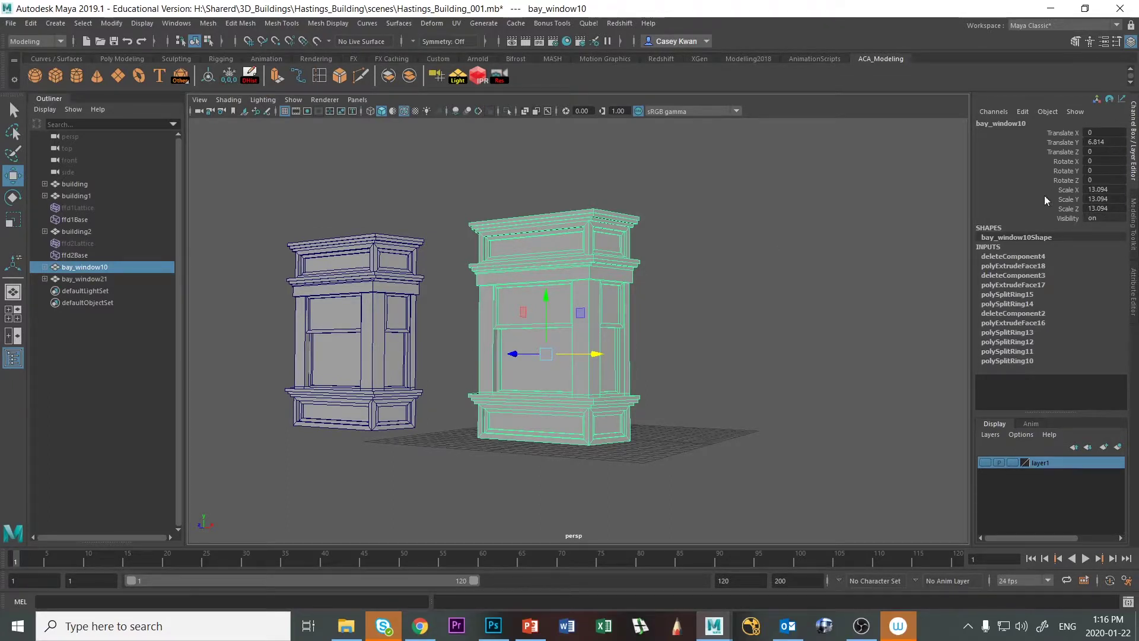
Freeze bay_window10's transforms, frame it, then select the bay_window21 copy on the left.
click(228, 80)
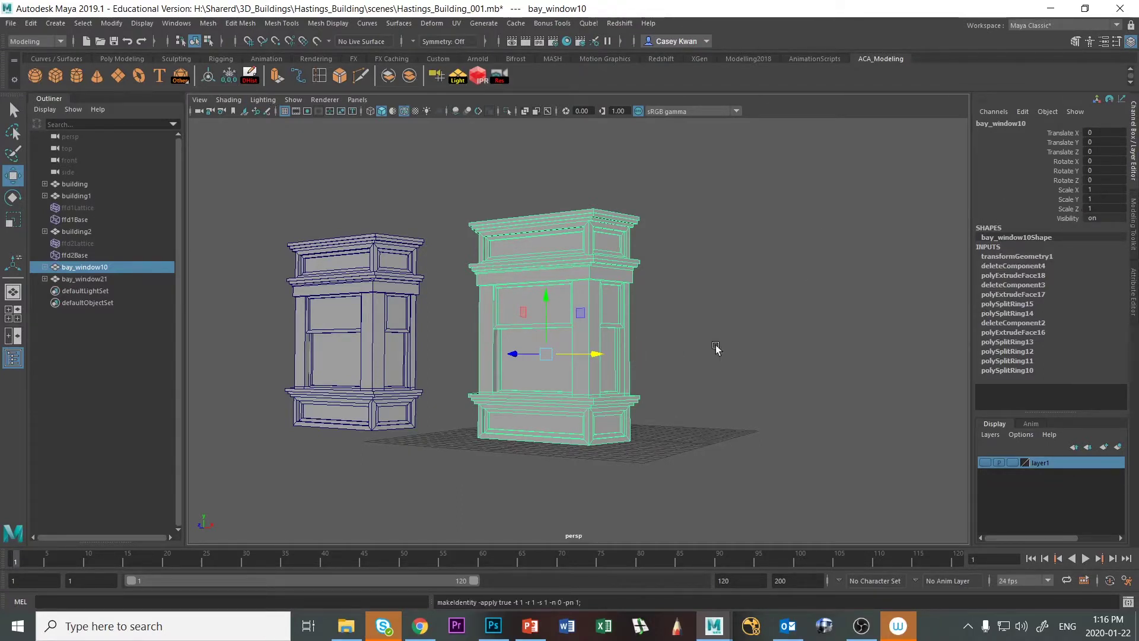
alt+drag(716, 349, 765, 349)
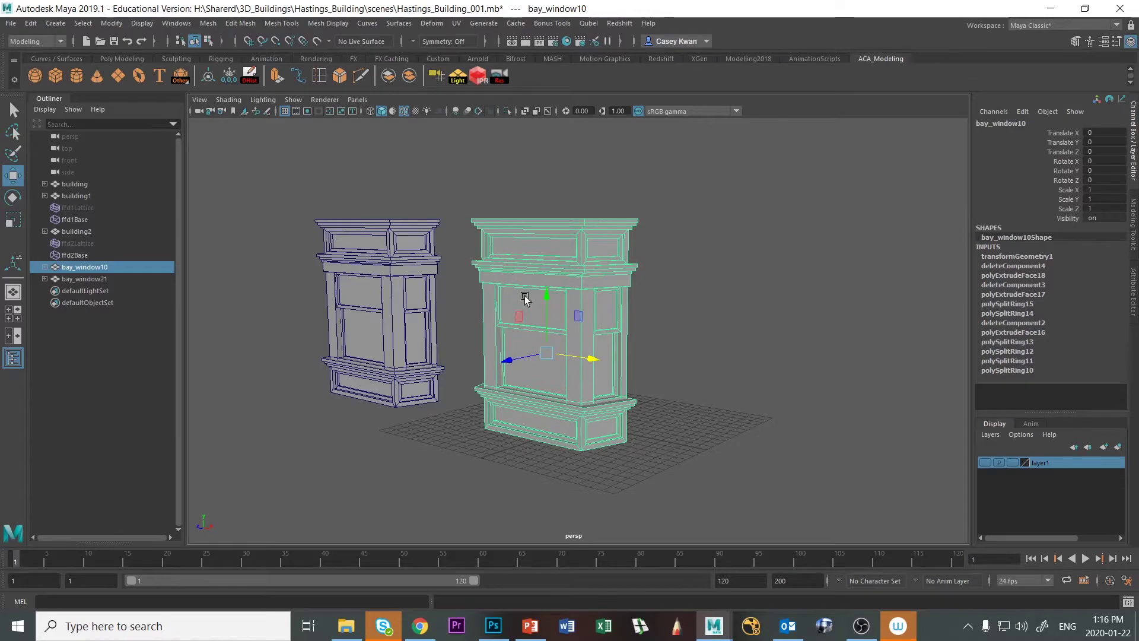
click(786, 300)
click(582, 350)
key(f)
alt+drag(574, 360, 683, 349)
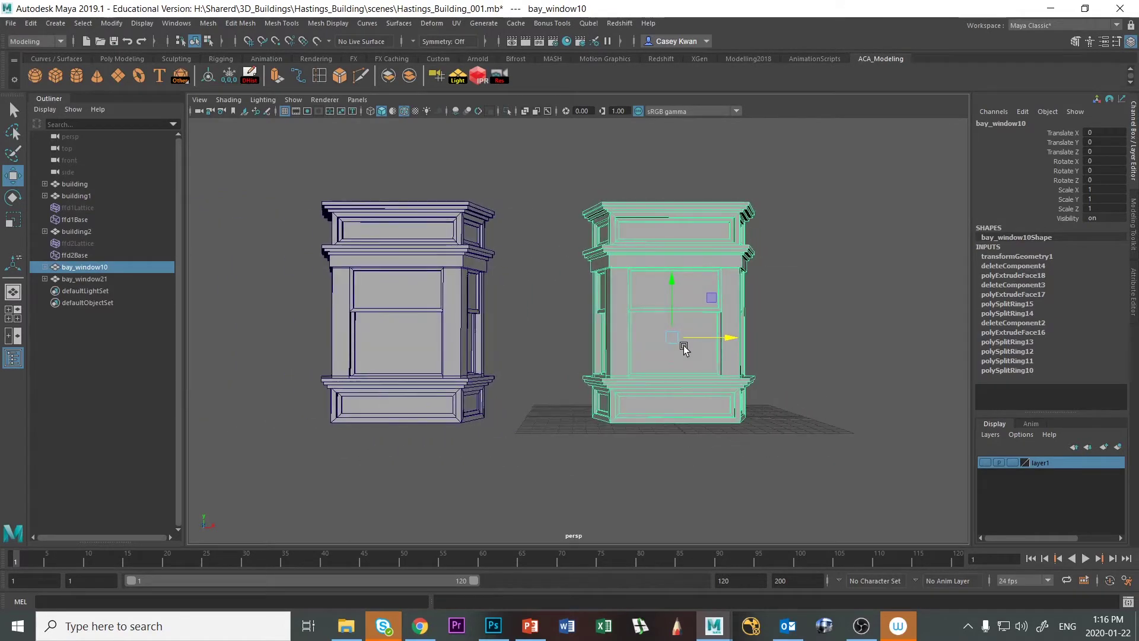
click(444, 297)
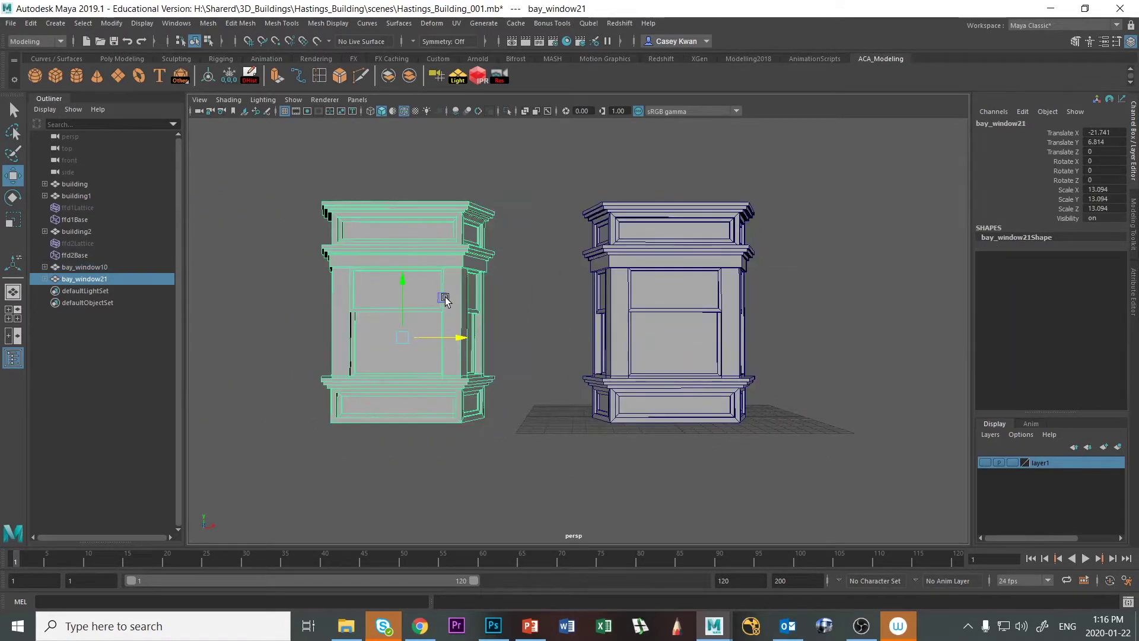
Rotate the copy's right-side vertices to twist its mesh, then reselect the whole original bay window.
right_drag(459, 301, 417, 307)
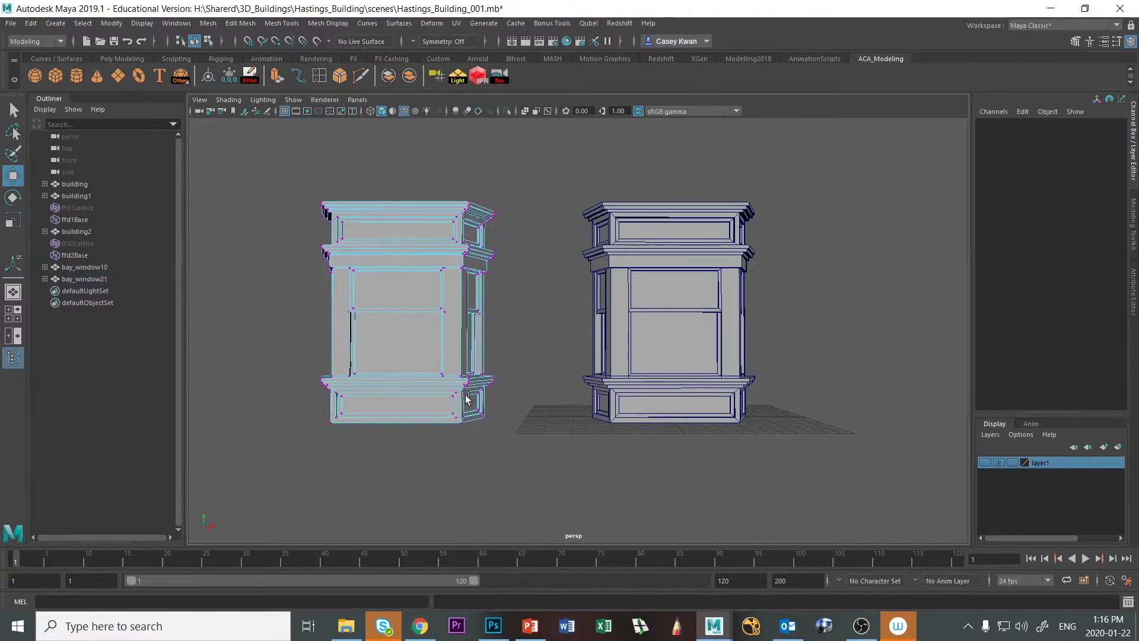
alt+drag(434, 204, 425, 286)
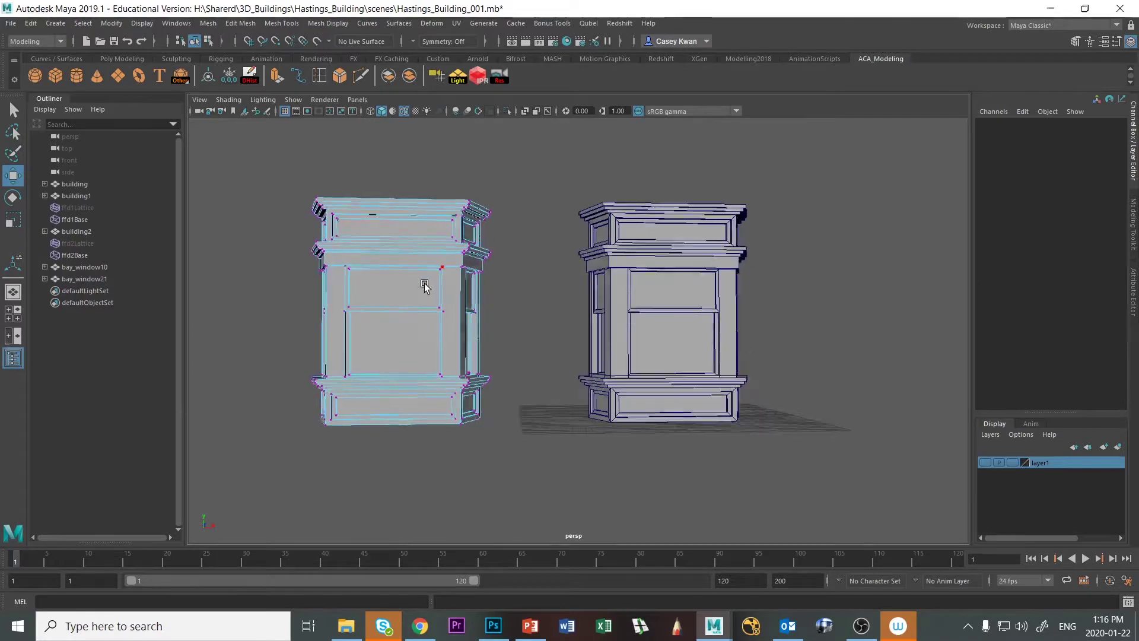
drag(409, 178, 500, 514)
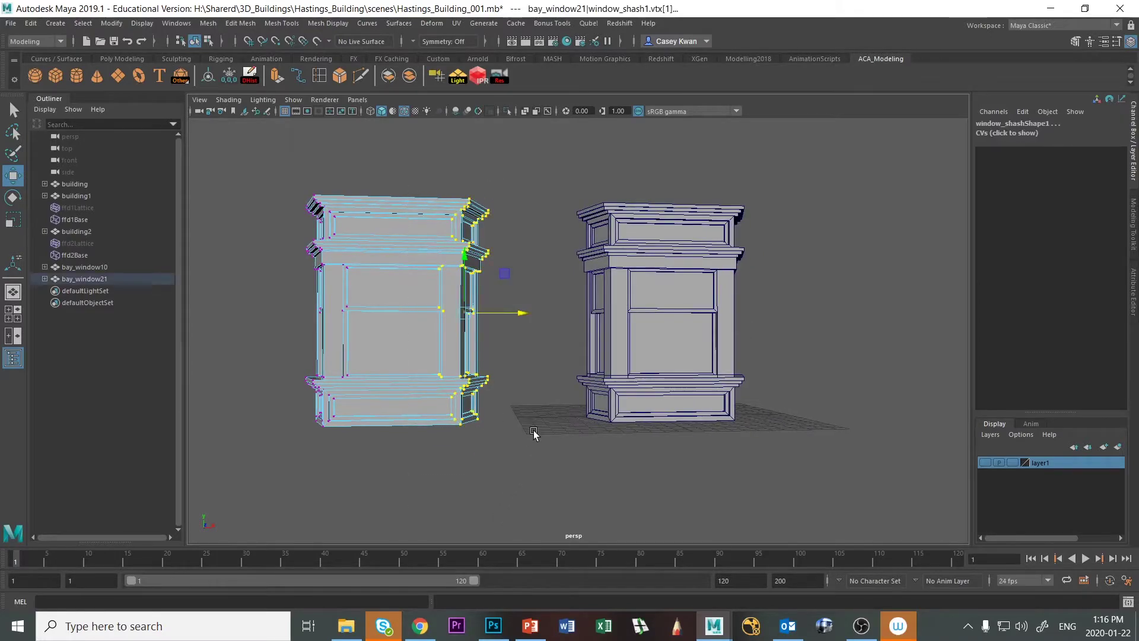
mouse_move(534, 433)
alt+mouse_down()
mouse_move(478, 457)
mouse_move(468, 493)
mouse_move(509, 432)
mouse_move(534, 422)
alt+mouse_up()
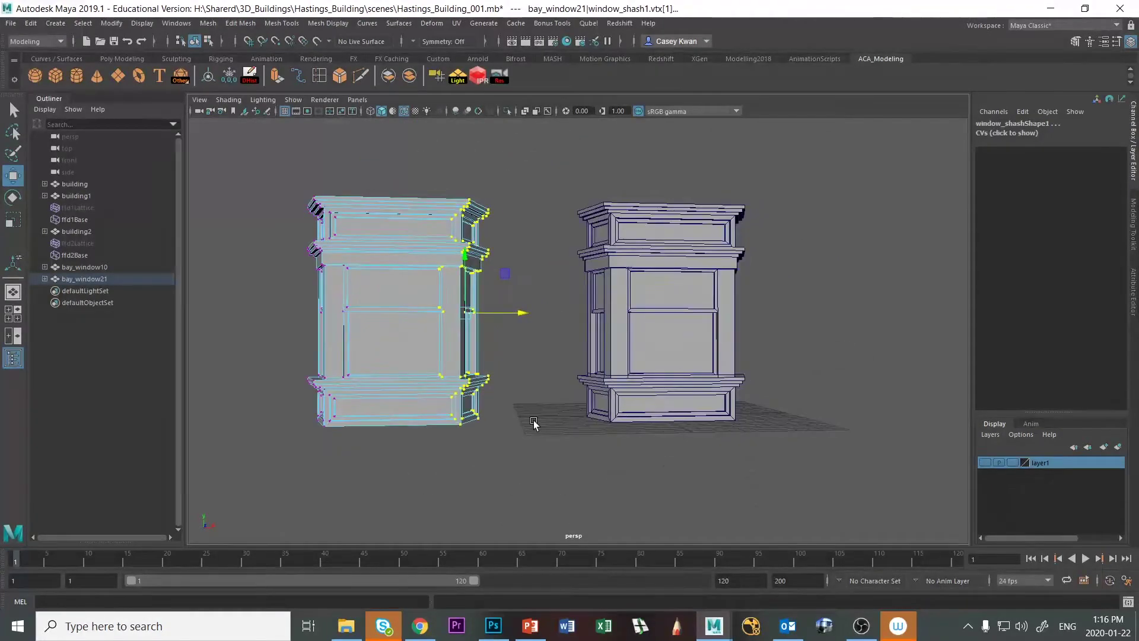
key(r)
key(e)
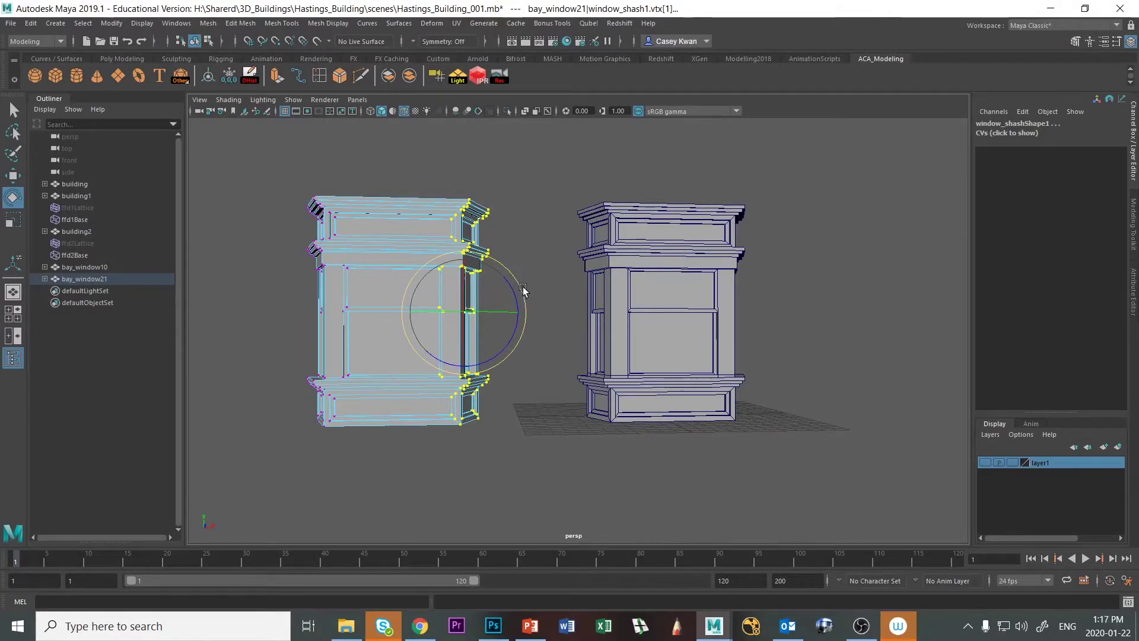
drag(517, 288, 515, 371)
click(671, 331)
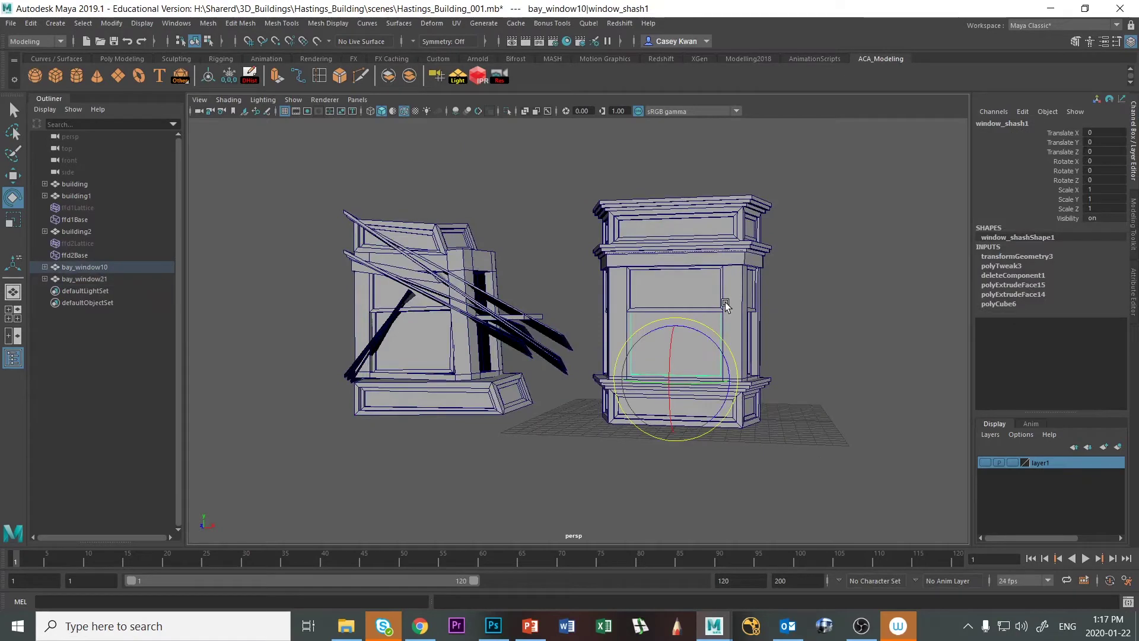
key(Up)
Select the original bay window's right-side vertices in vertex mode and rotate them.
alt+drag(744, 301, 778, 283)
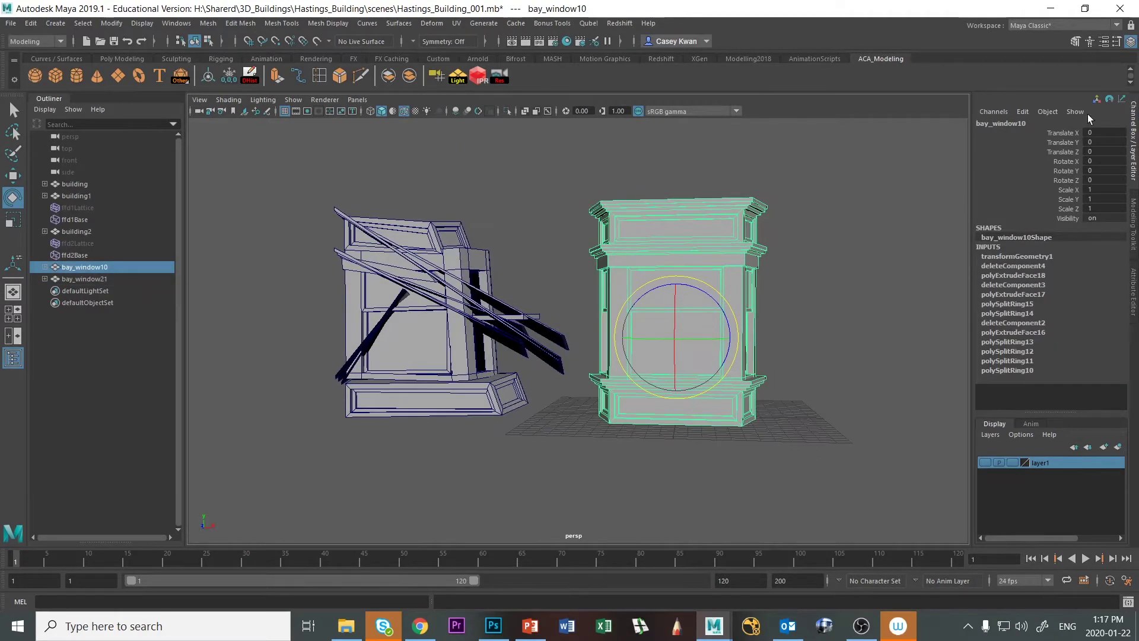
right_drag(737, 264, 684, 263)
alt+drag(825, 362, 826, 380)
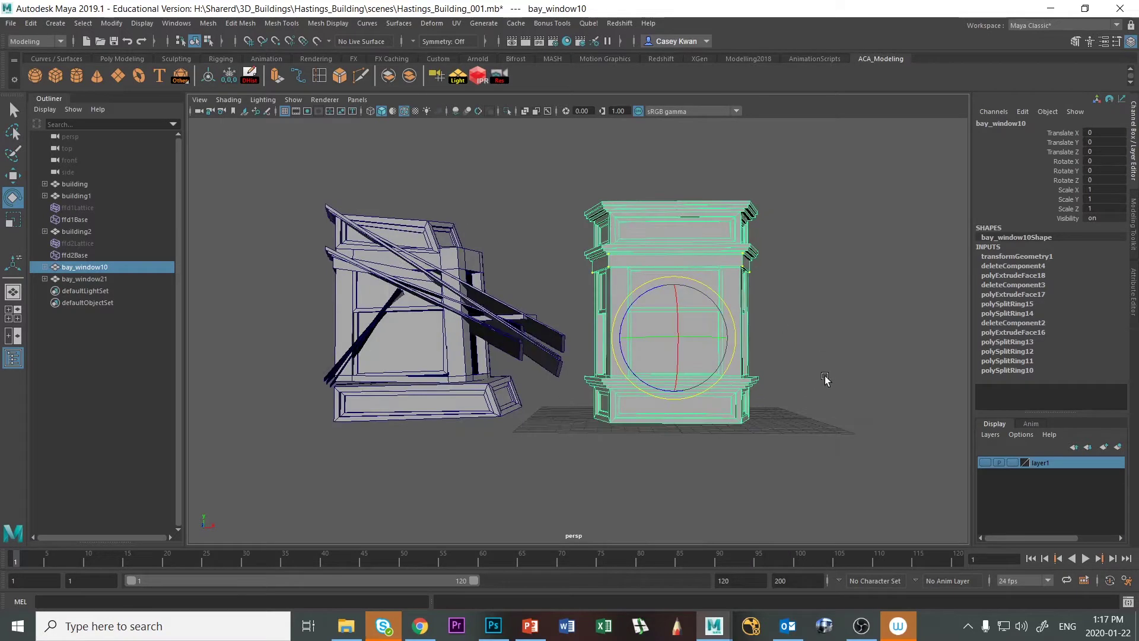
click(738, 263)
click(734, 302)
right_drag(734, 304, 673, 307)
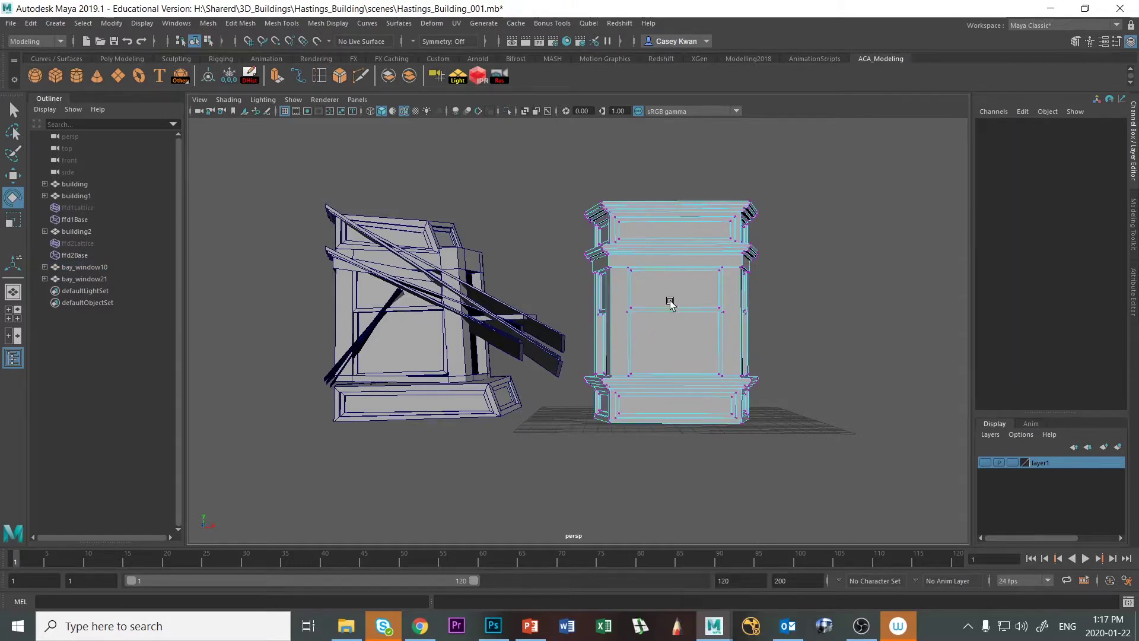
drag(677, 173, 783, 522)
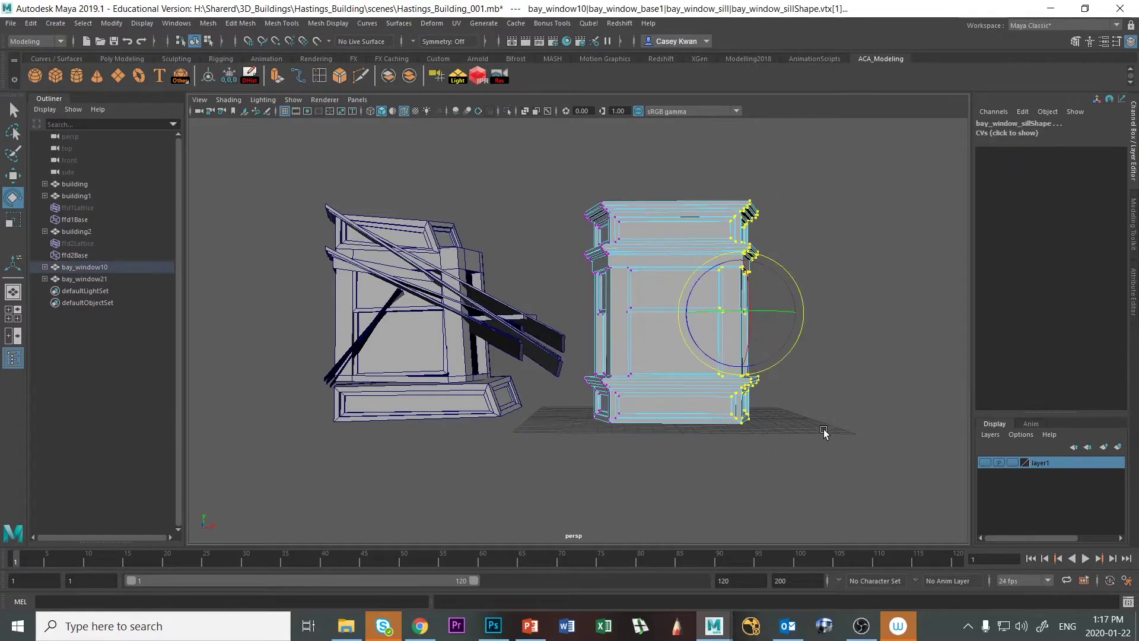
drag(805, 304, 783, 411)
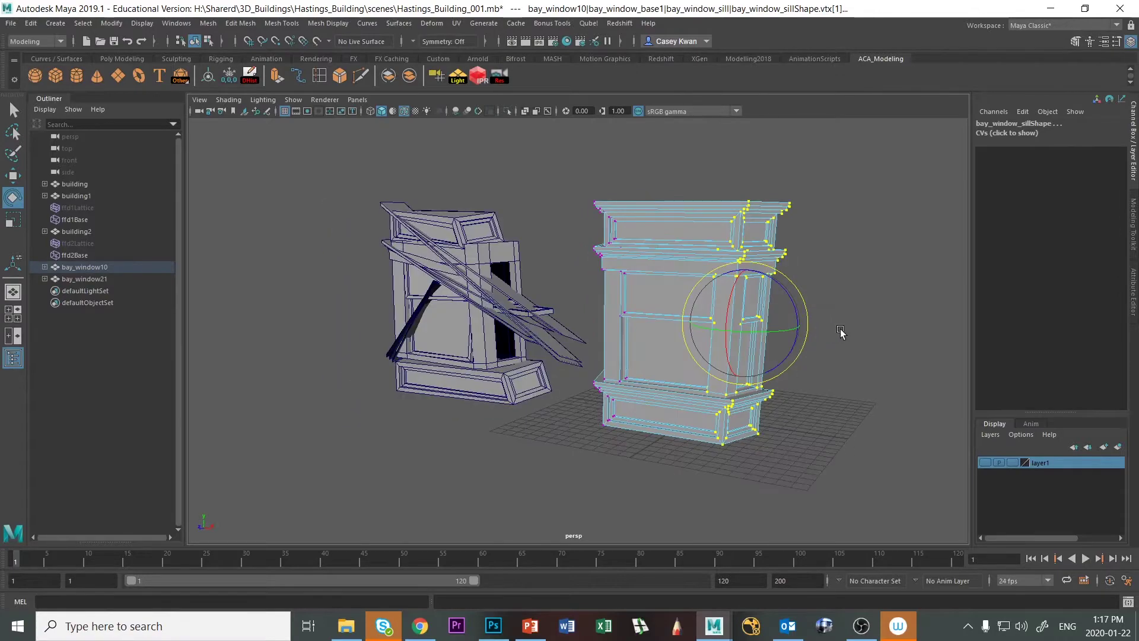
Orbit to a frontal view of both windows and select the warped bay_window21 copy.
alt+drag(842, 333, 856, 354)
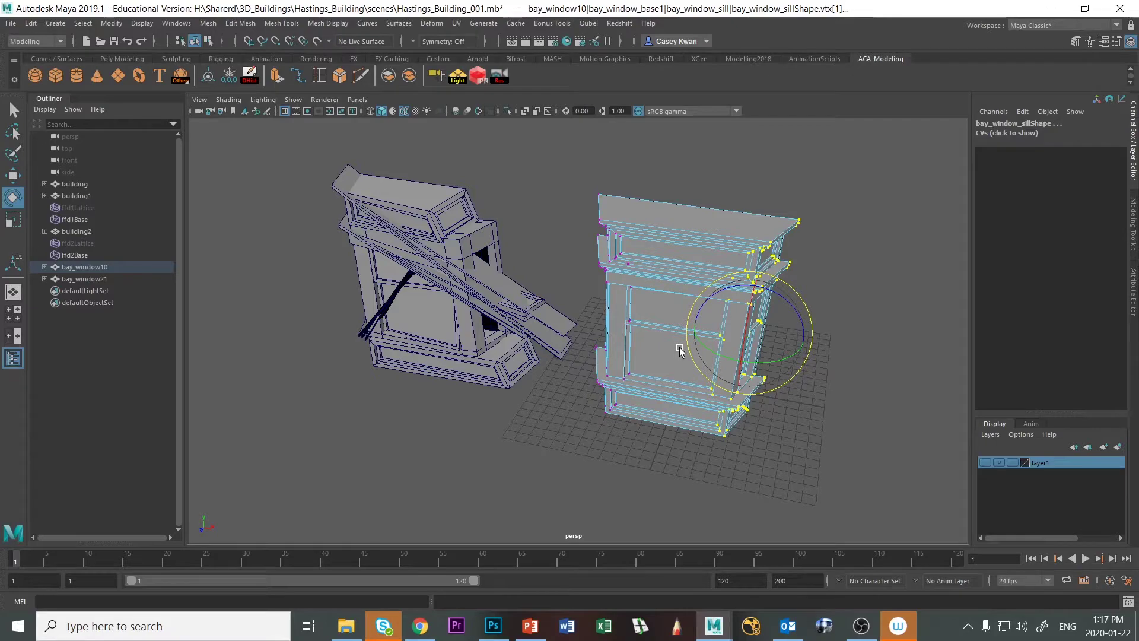
alt+drag(530, 442, 549, 415)
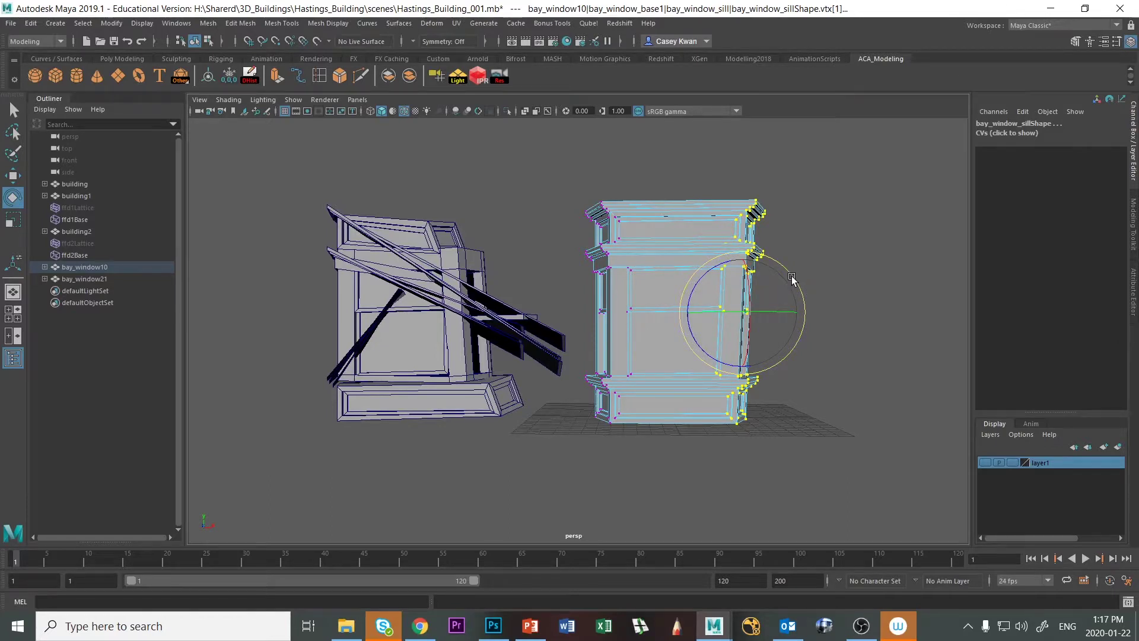
click(462, 343)
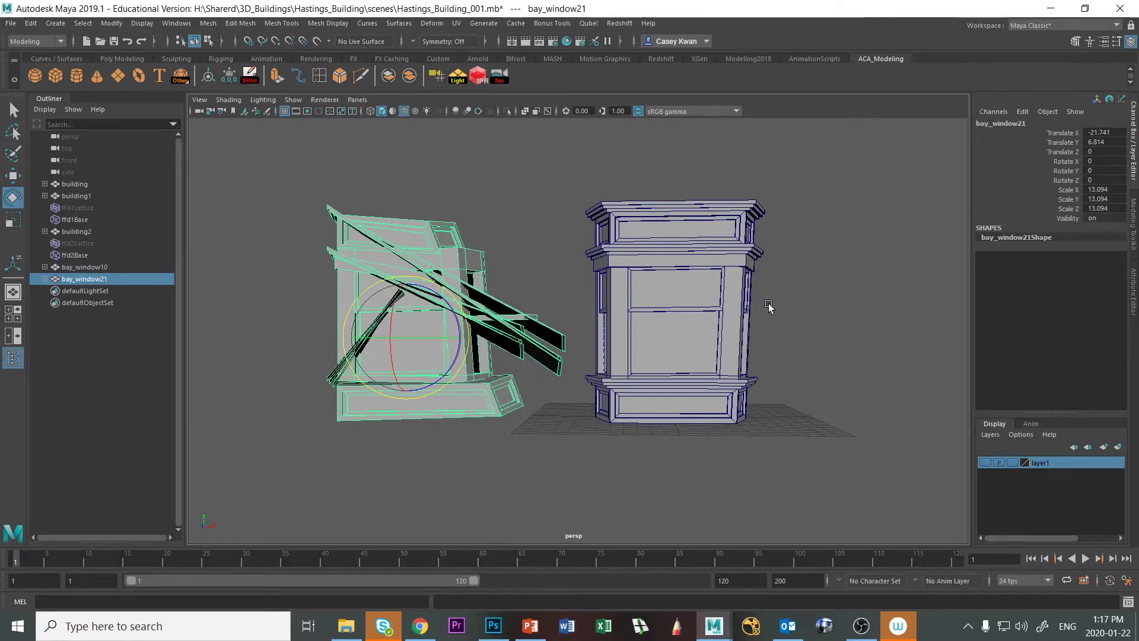
click(688, 277)
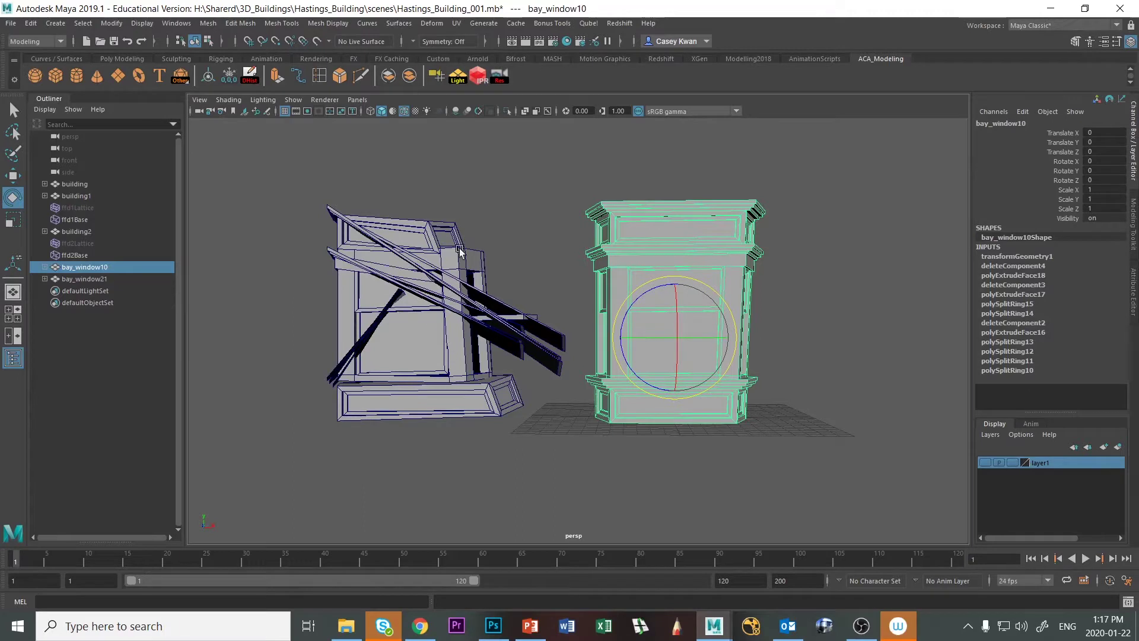
click(465, 350)
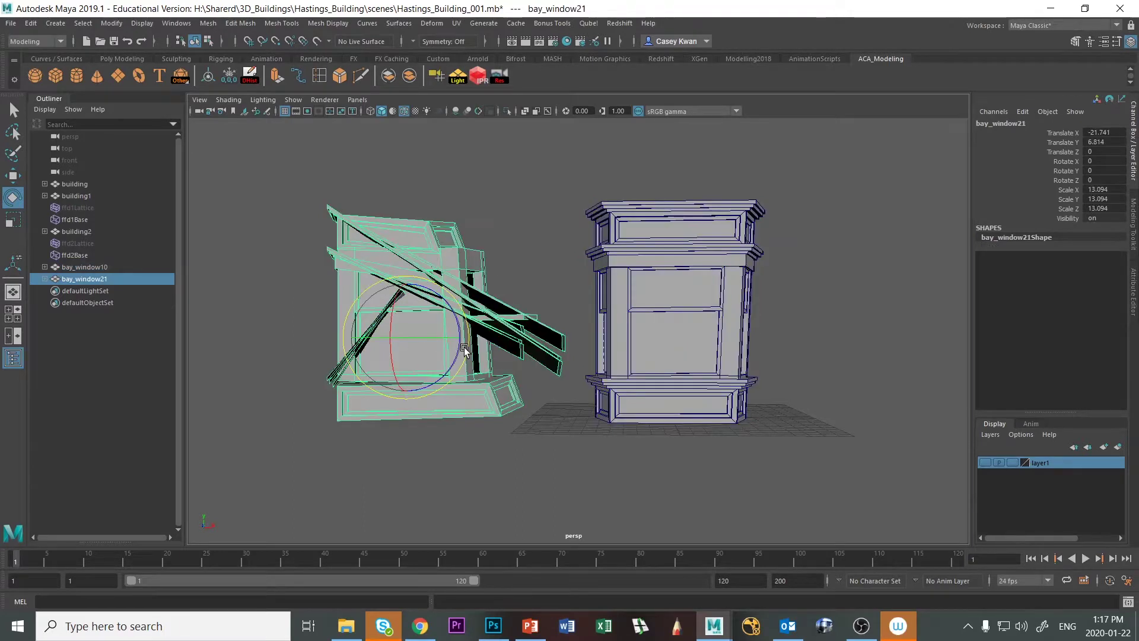
Delete the warped bay_window21 copy, then undo to bring it back.
key(Delete)
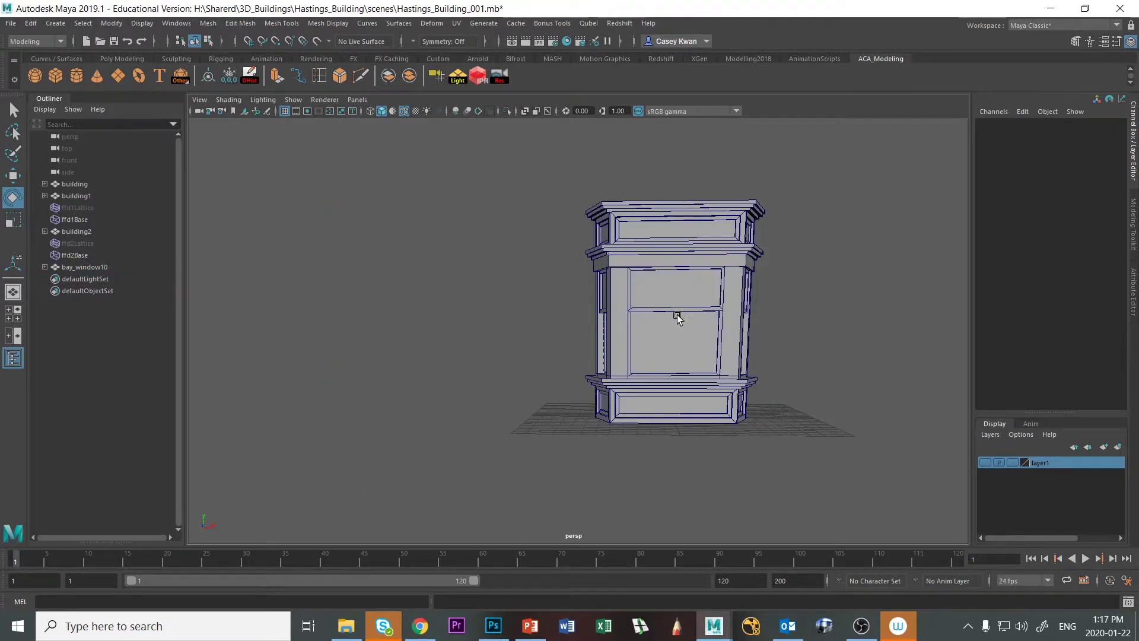
mouse_move(860, 344)
alt+mouse_down()
mouse_move(783, 338)
mouse_move(874, 343)
alt+mouse_up()
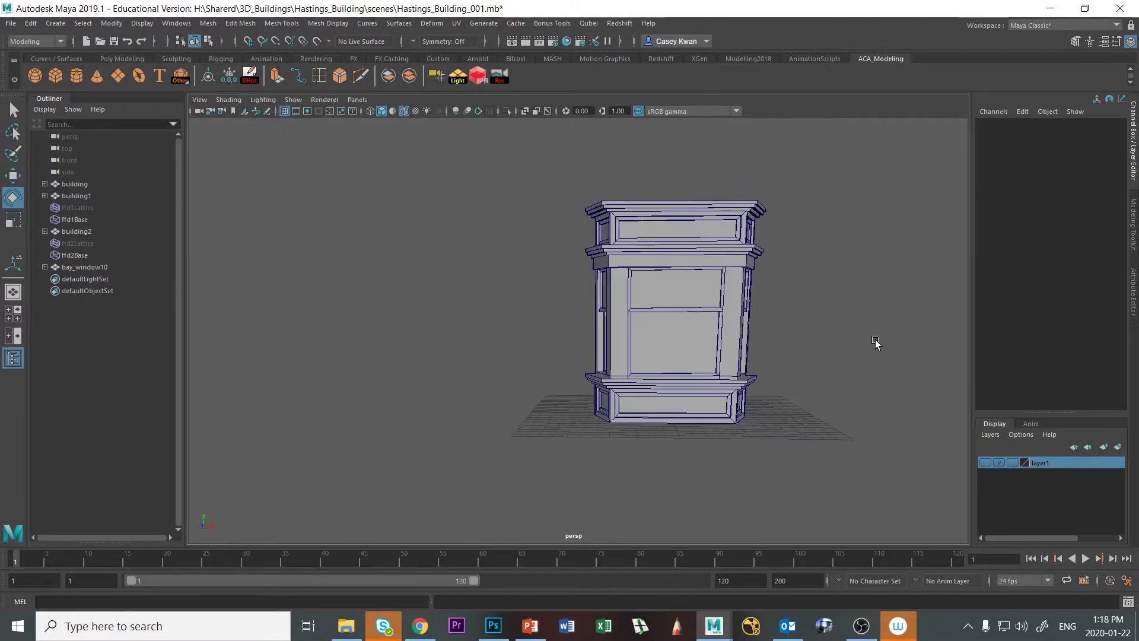
click(729, 306)
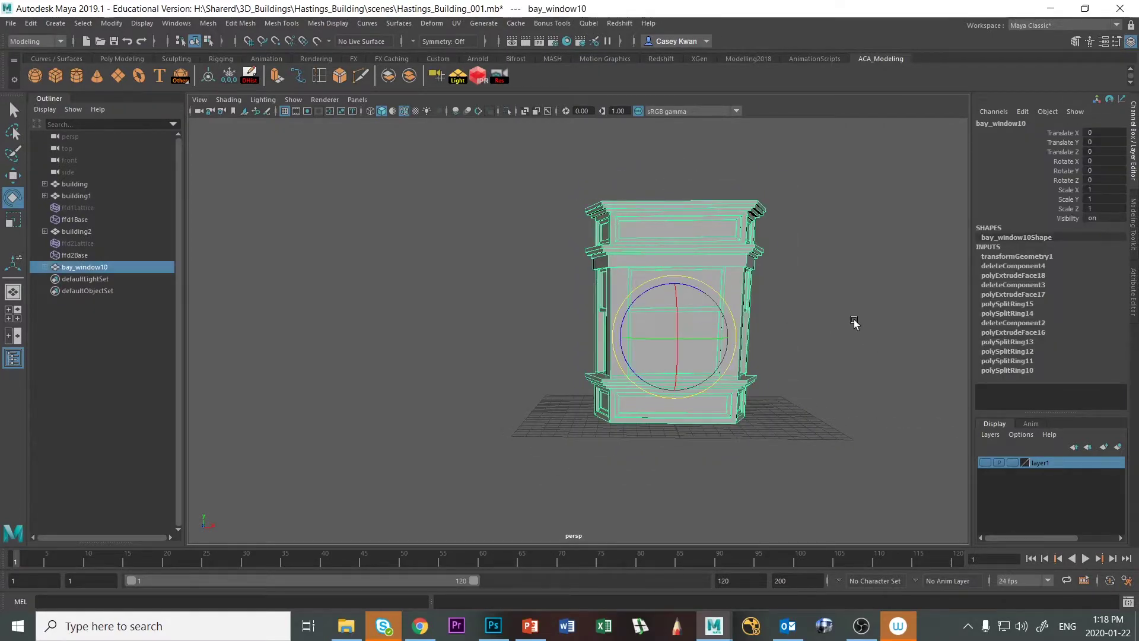
key(ctrl+z)
key(ctrl+z)
key(ctrl+z)
key(ctrl+z)
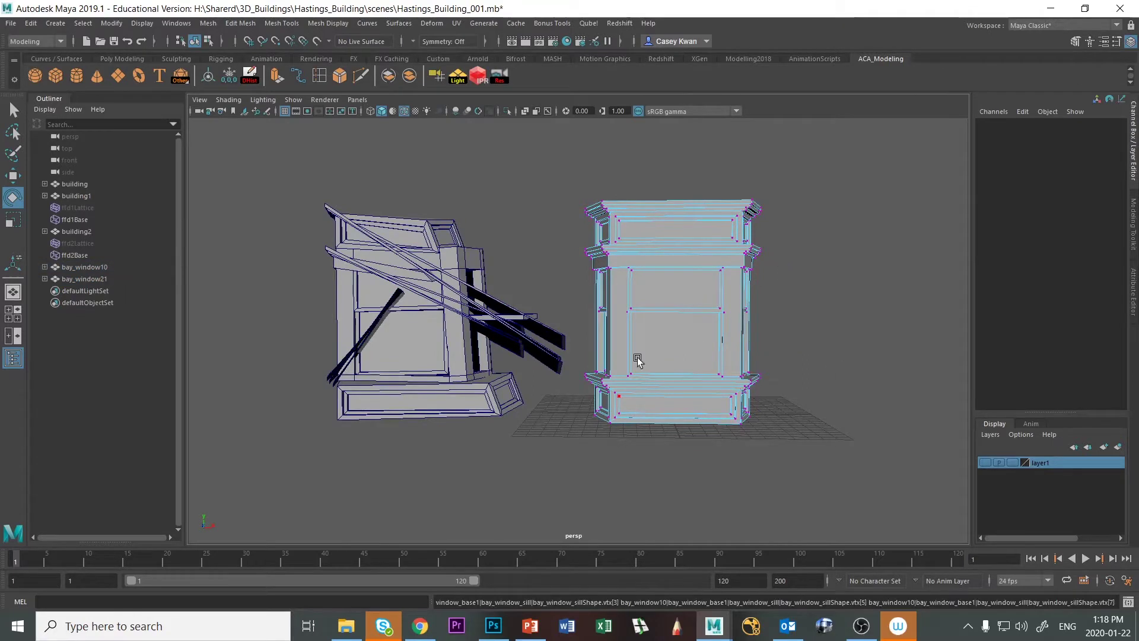
Switch to Object Mode, delete bay_window21 again, and frame the remaining bay window.
right_click(729, 303)
click(780, 285)
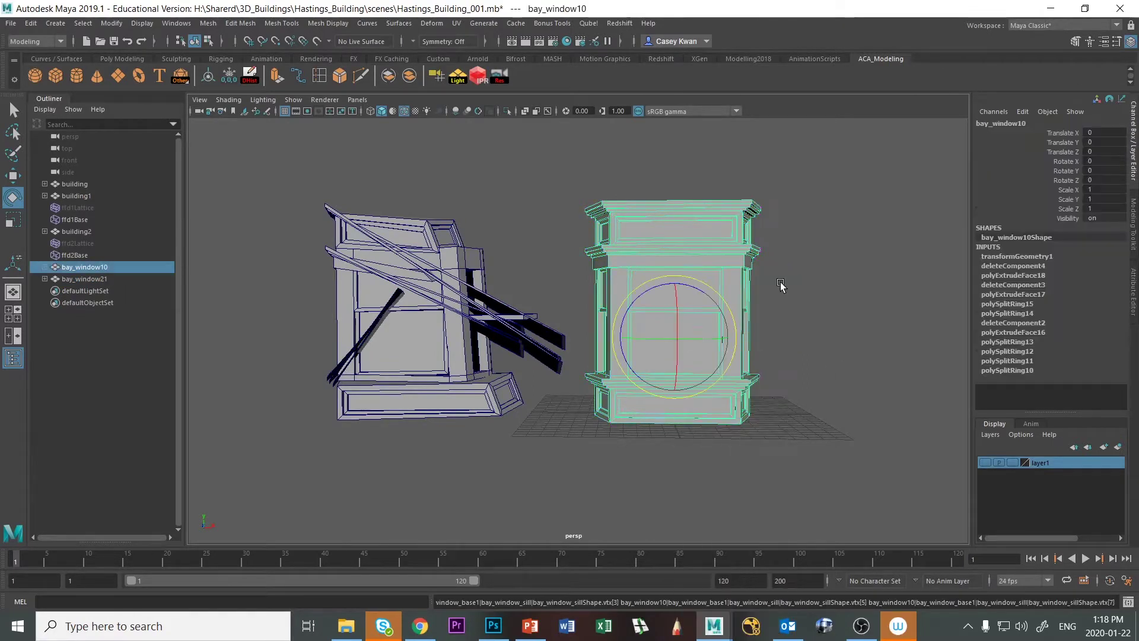
click(467, 351)
key(Delete)
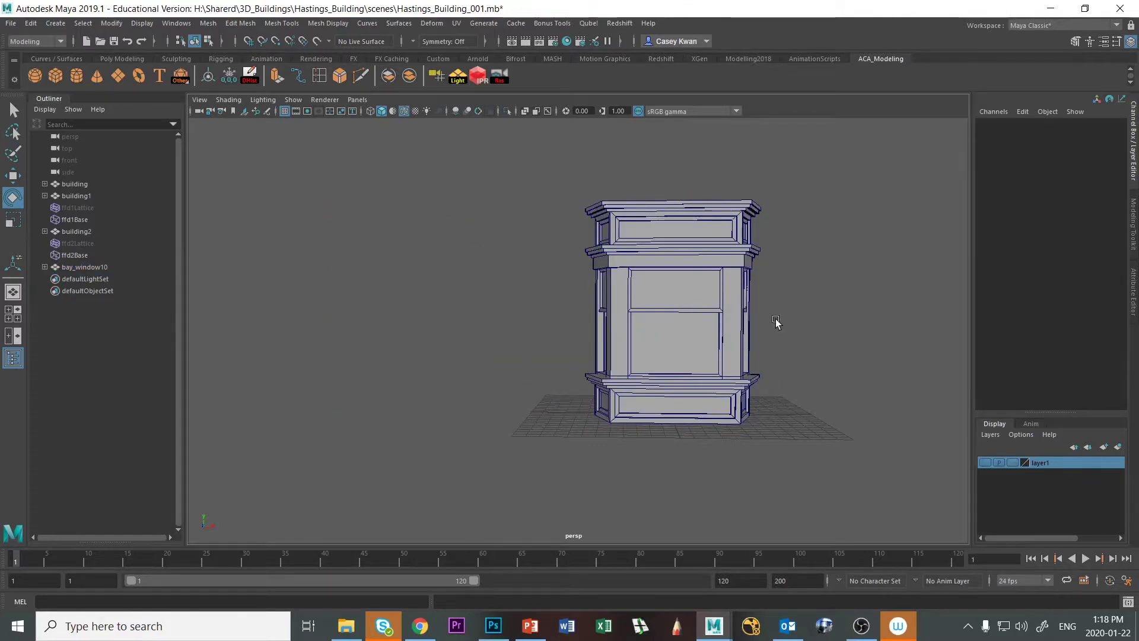
click(728, 301)
key(f)
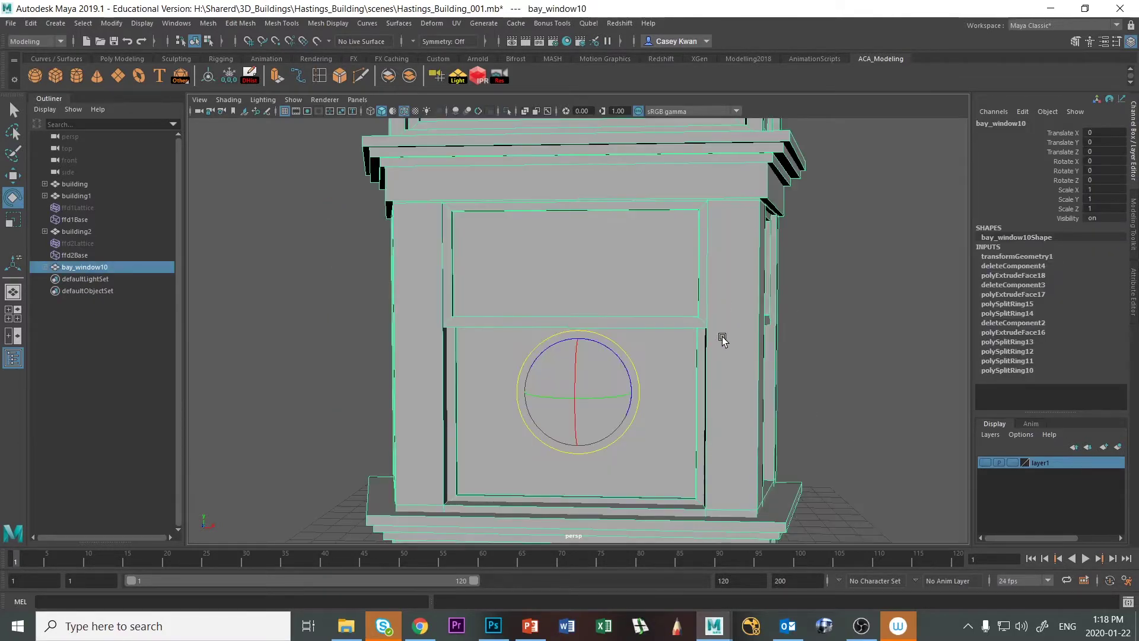
alt+drag(728, 372, 709, 394)
key(alt+Tab)
key(alt+Tab)
key(alt+Tab)
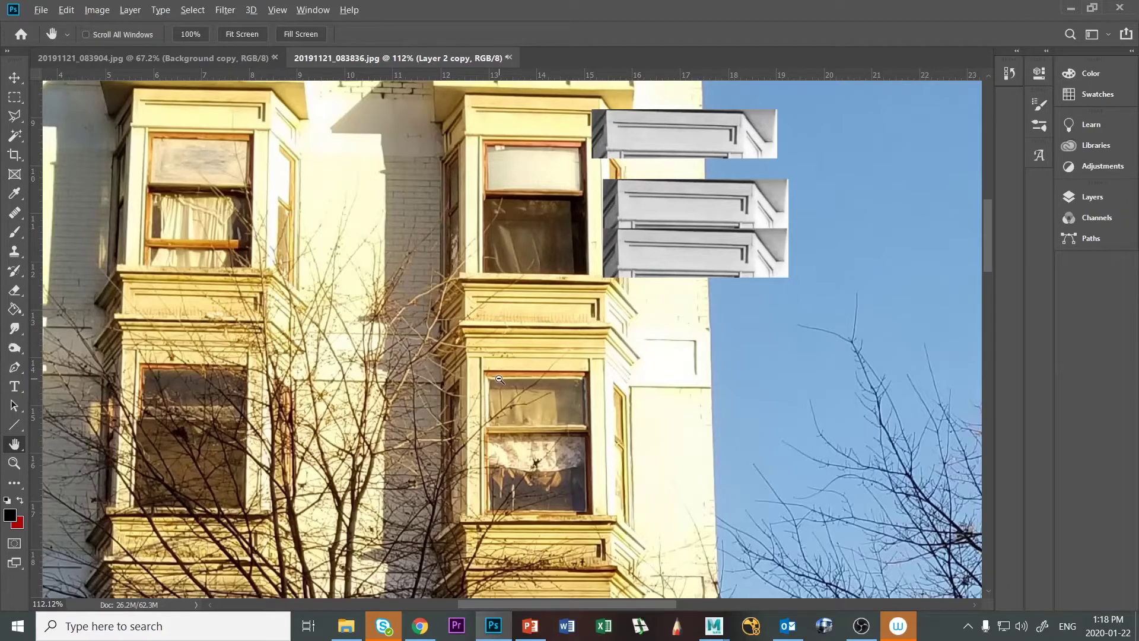
key(alt+Tab)
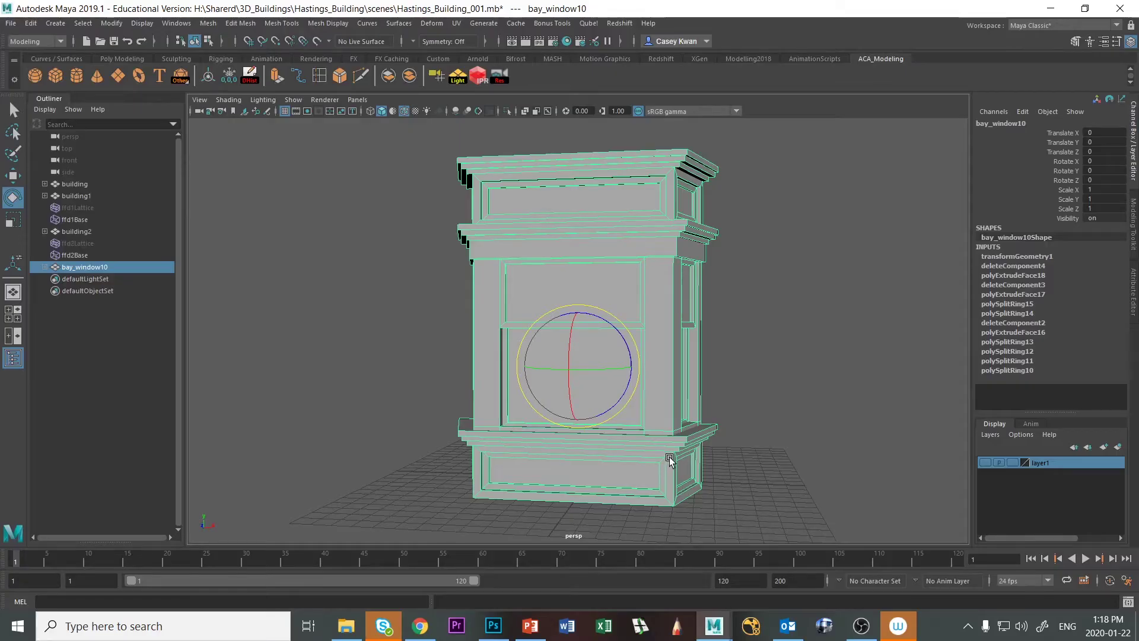
Unparent the bay_window_sill1 ledge from the group and select the upper cap bay_window_base1.
click(672, 193)
alt+drag(672, 192, 662, 207)
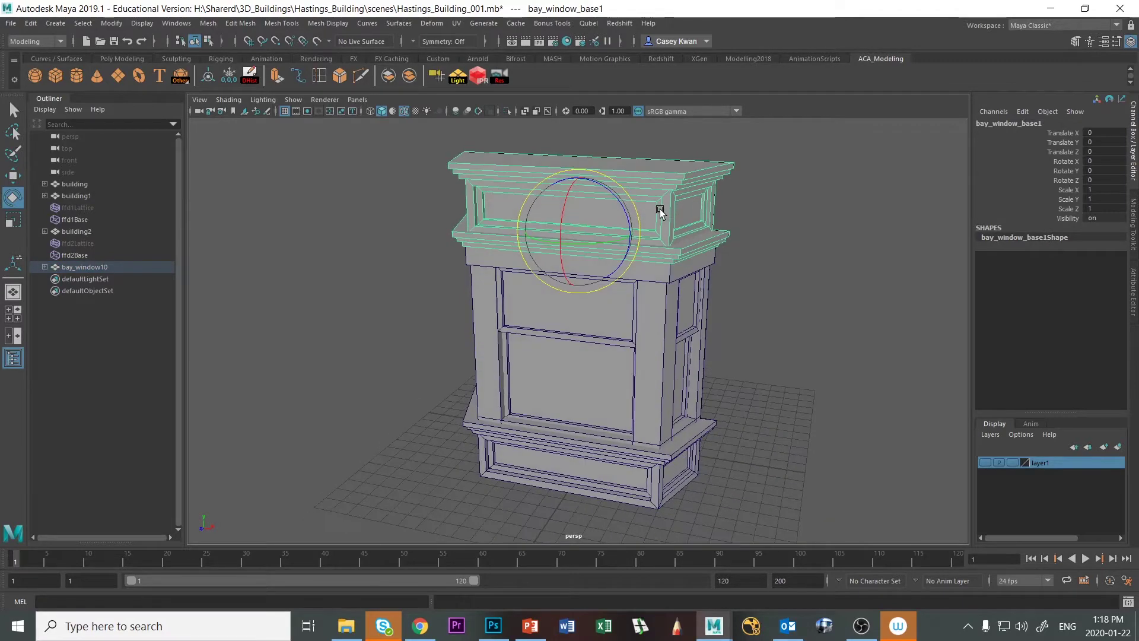
click(697, 243)
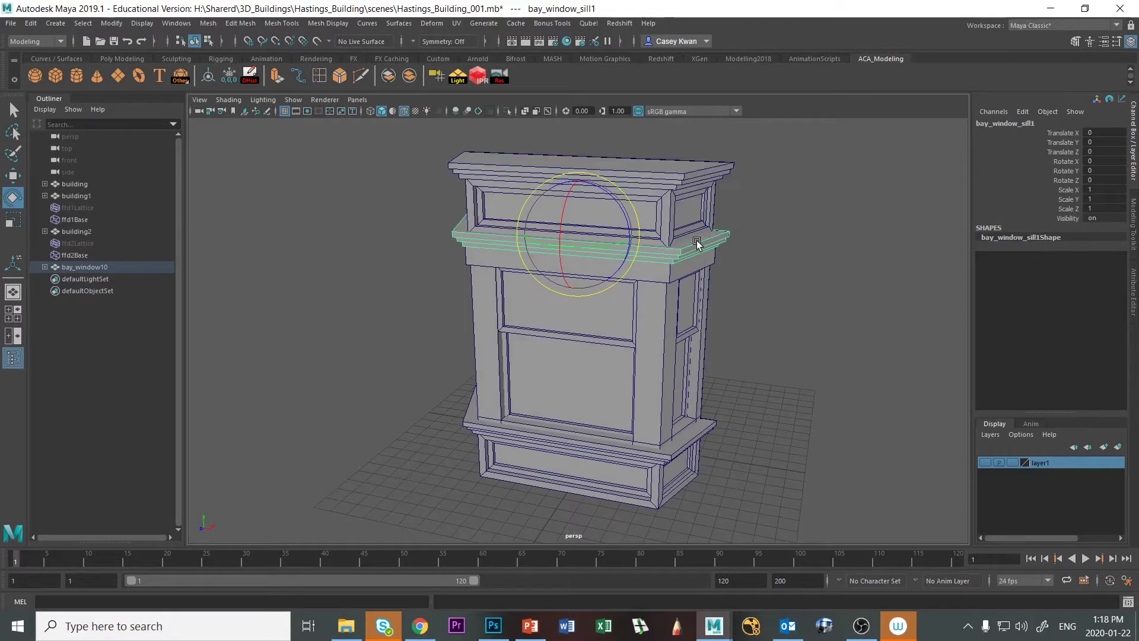
key(shift+p)
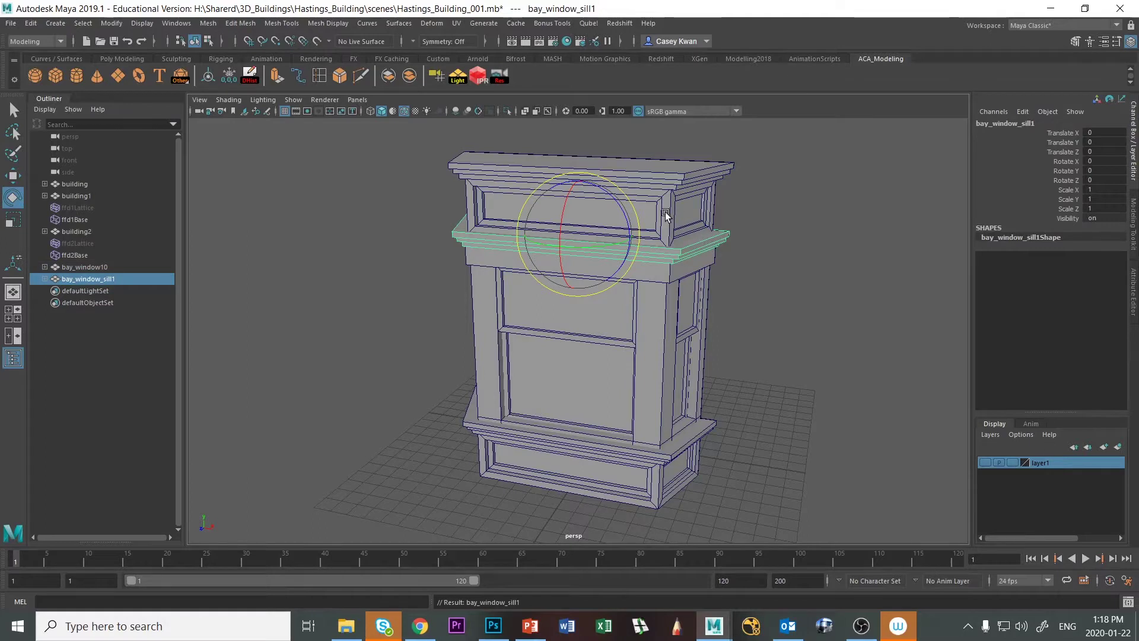
click(666, 208)
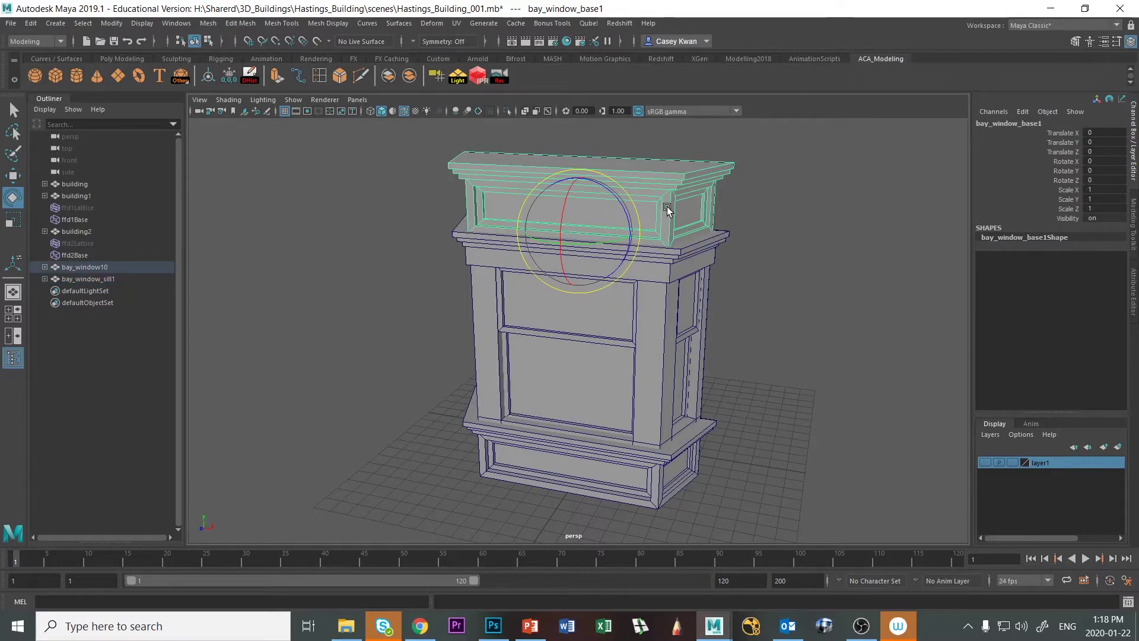
Unparent and delete the upper cap bay_window_base1, then parent bay_window_sill1 under bay_window10.
key(shift+p)
key(Delete)
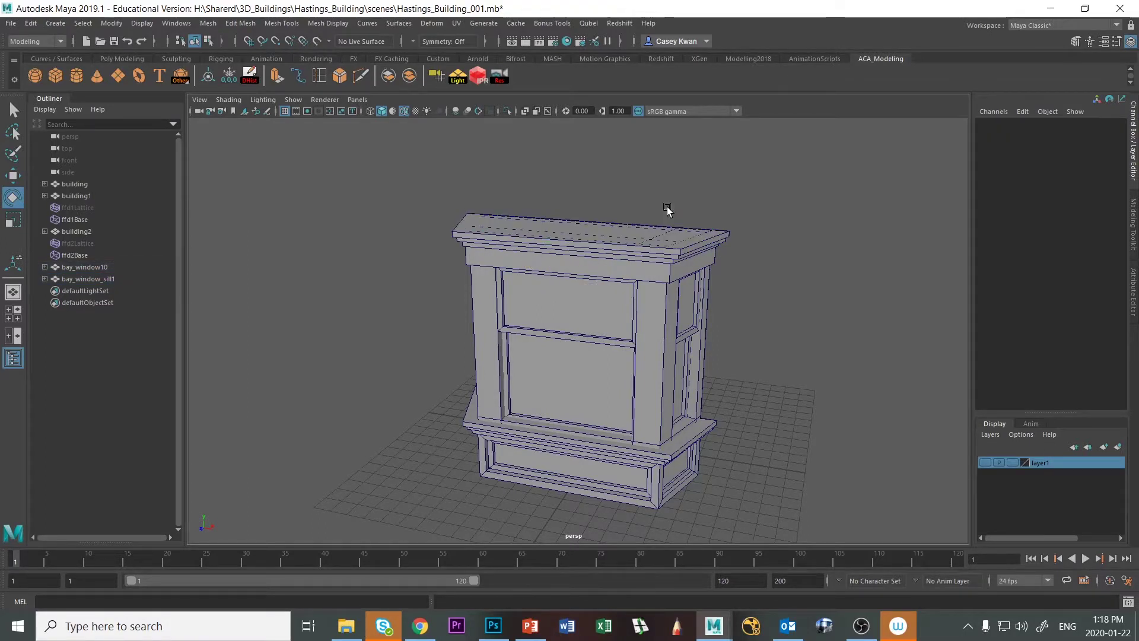
click(673, 273)
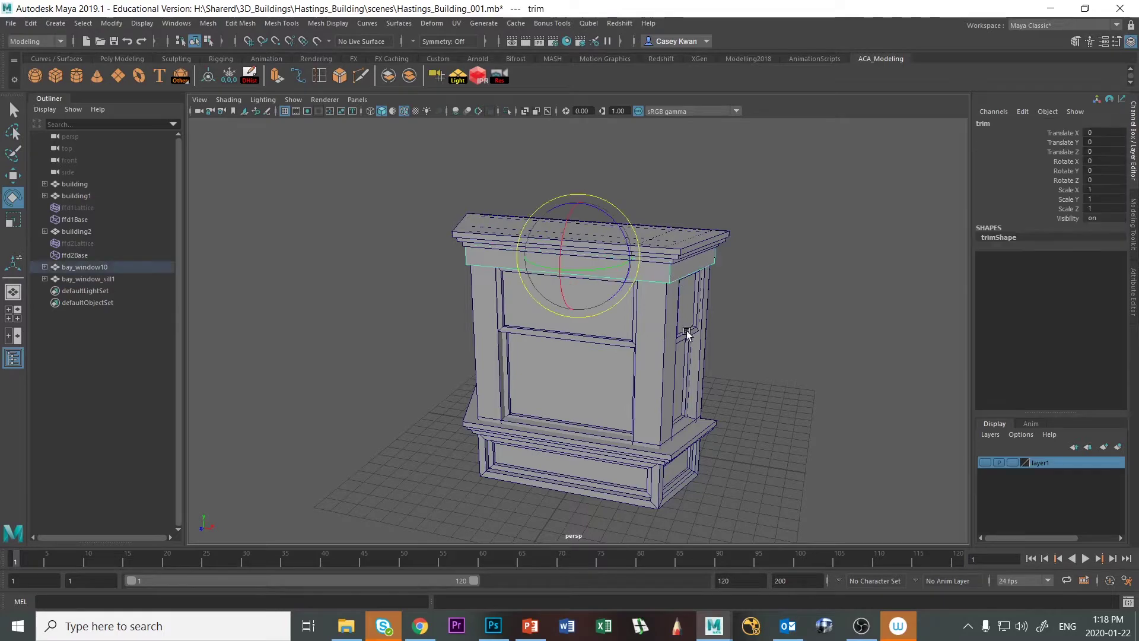
click(656, 394)
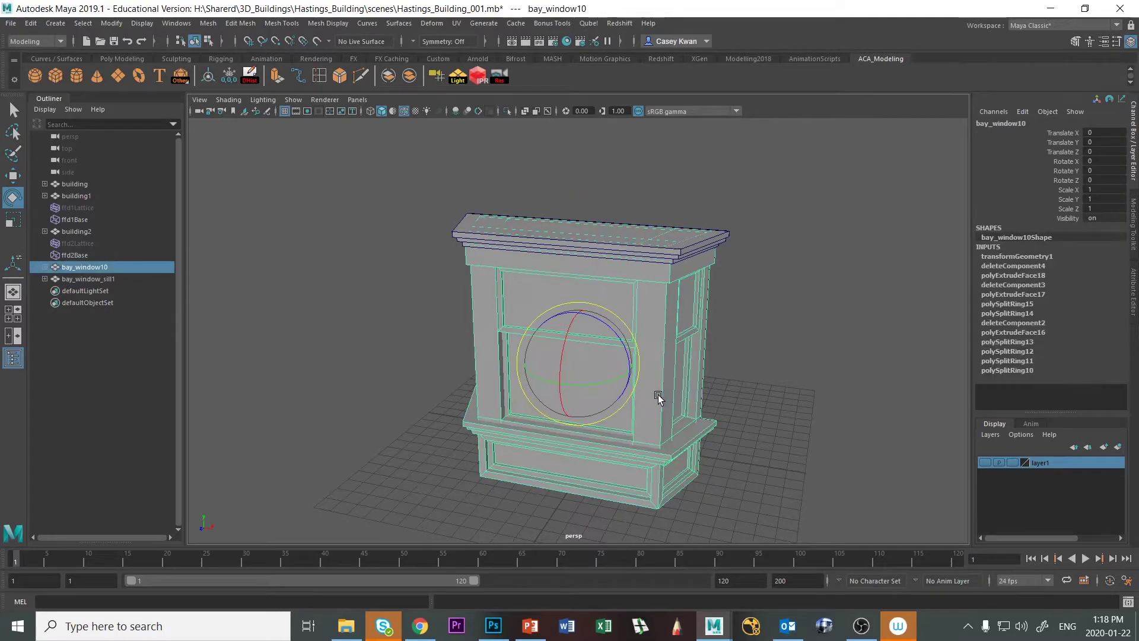
click(676, 247)
alt+drag(657, 373, 668, 353)
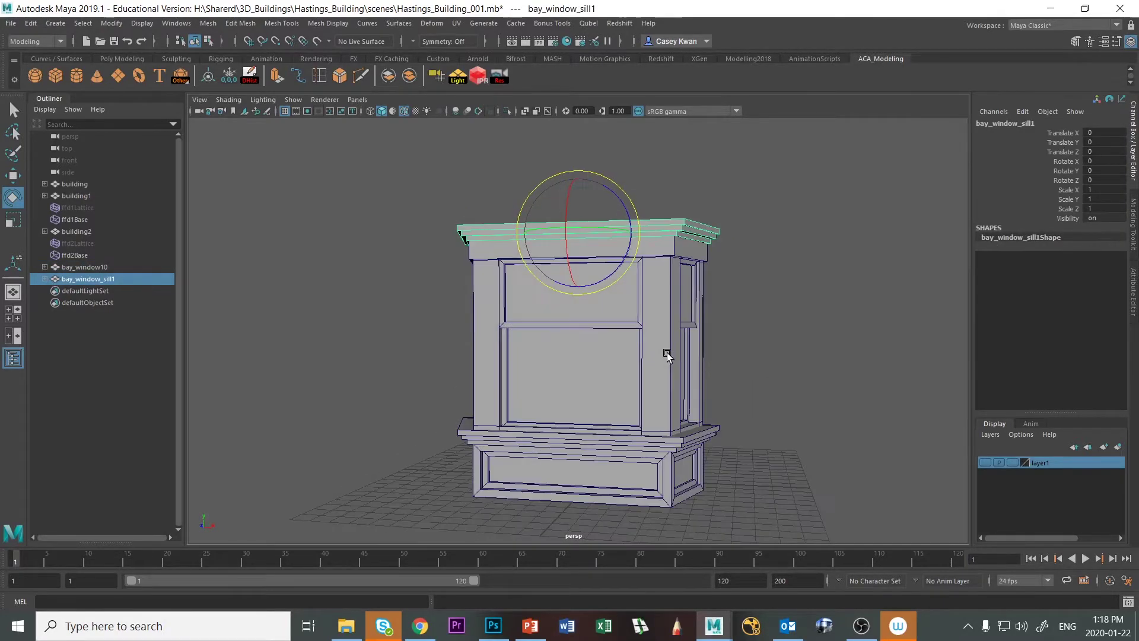
shift+click(667, 304)
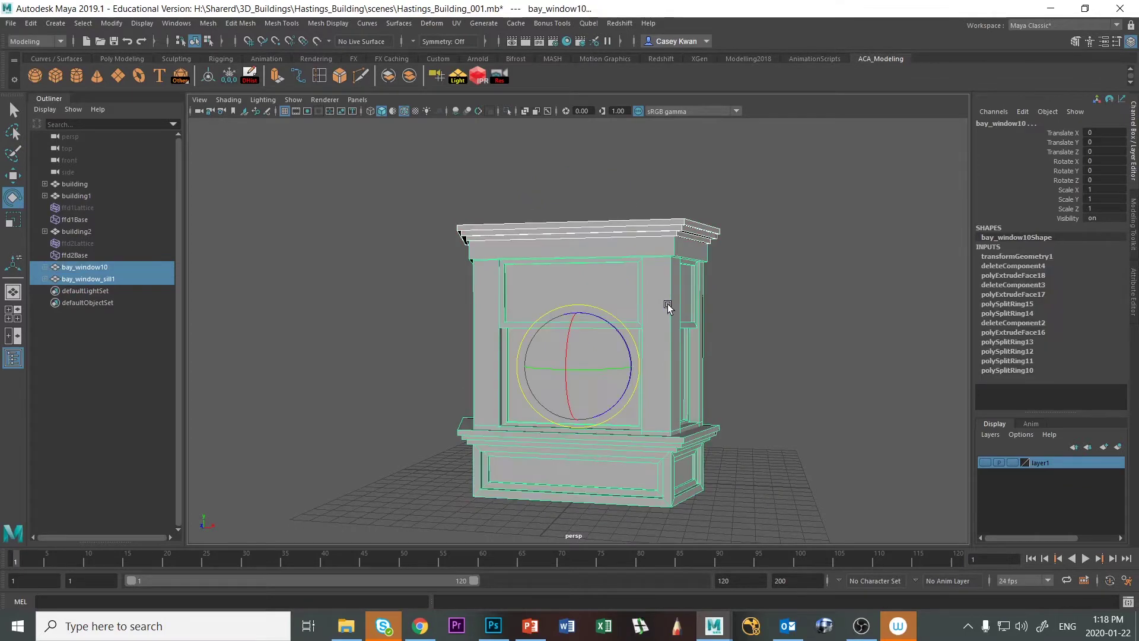
key(p)
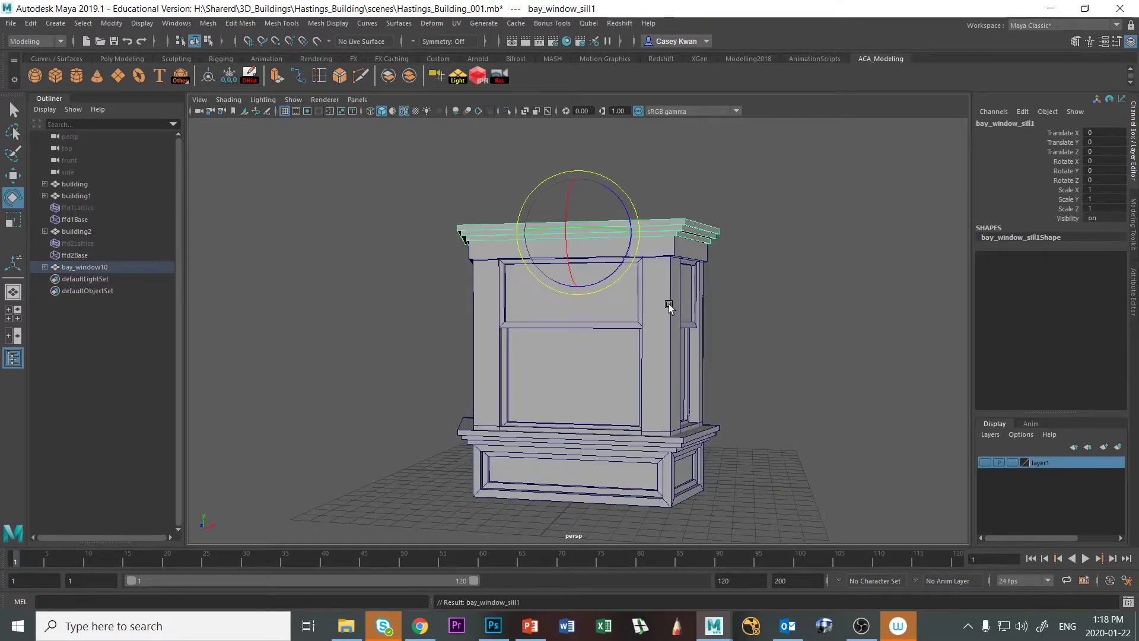
Select the whole bay_window10 group and duplicate it as bay_window21.
click(668, 303)
click(735, 232)
mouse_move(641, 354)
alt+mouse_down()
mouse_move(660, 350)
mouse_move(636, 350)
alt+mouse_up()
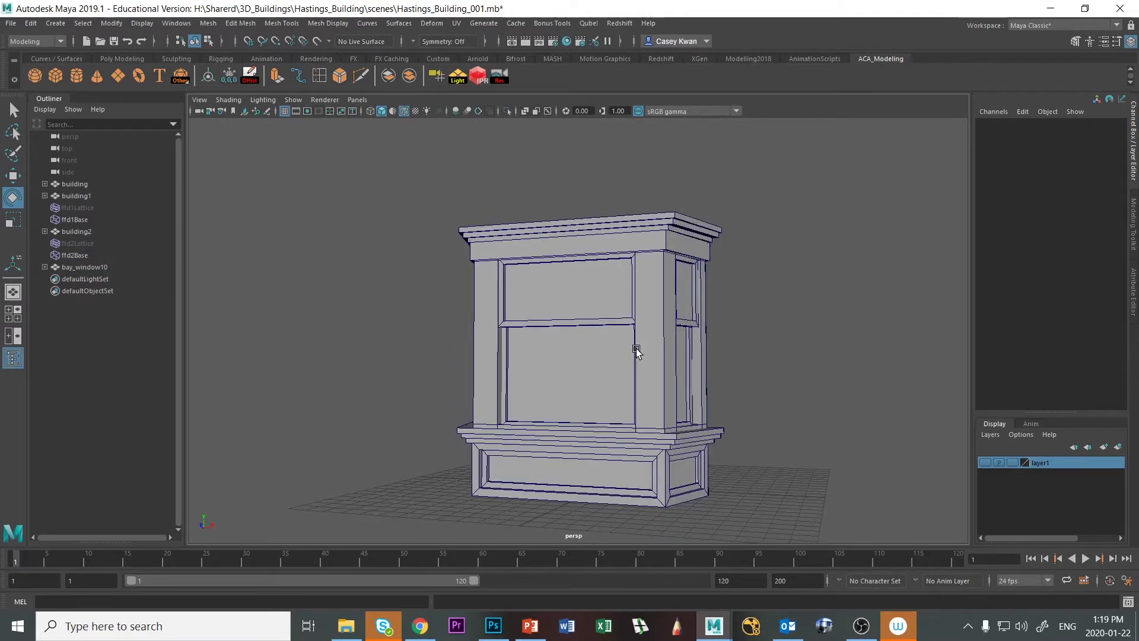
click(658, 478)
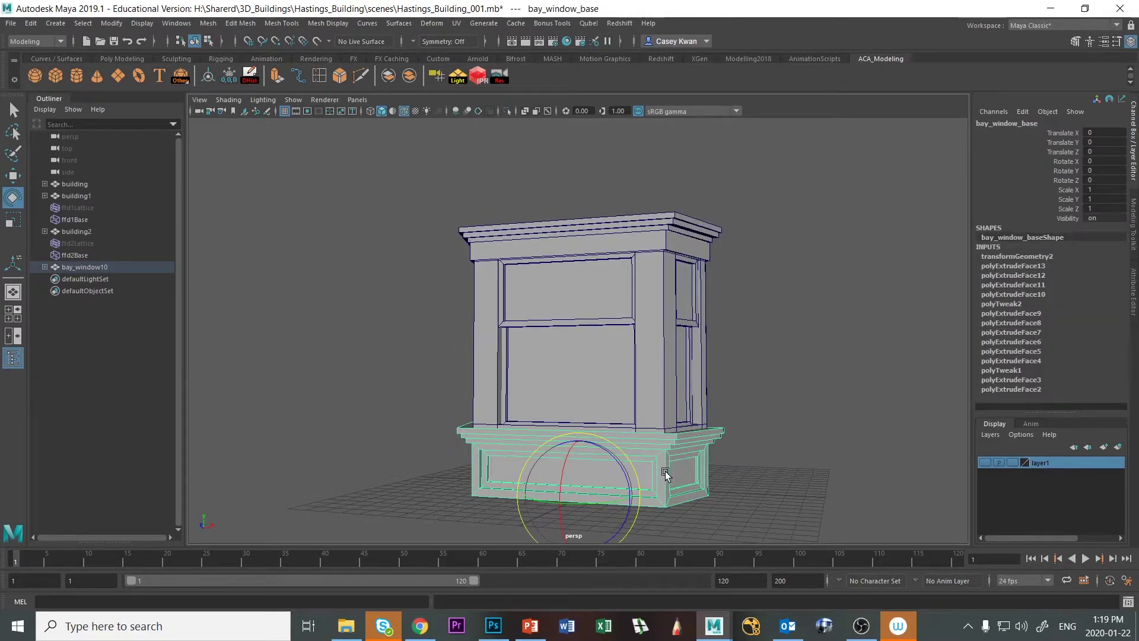
key(Up)
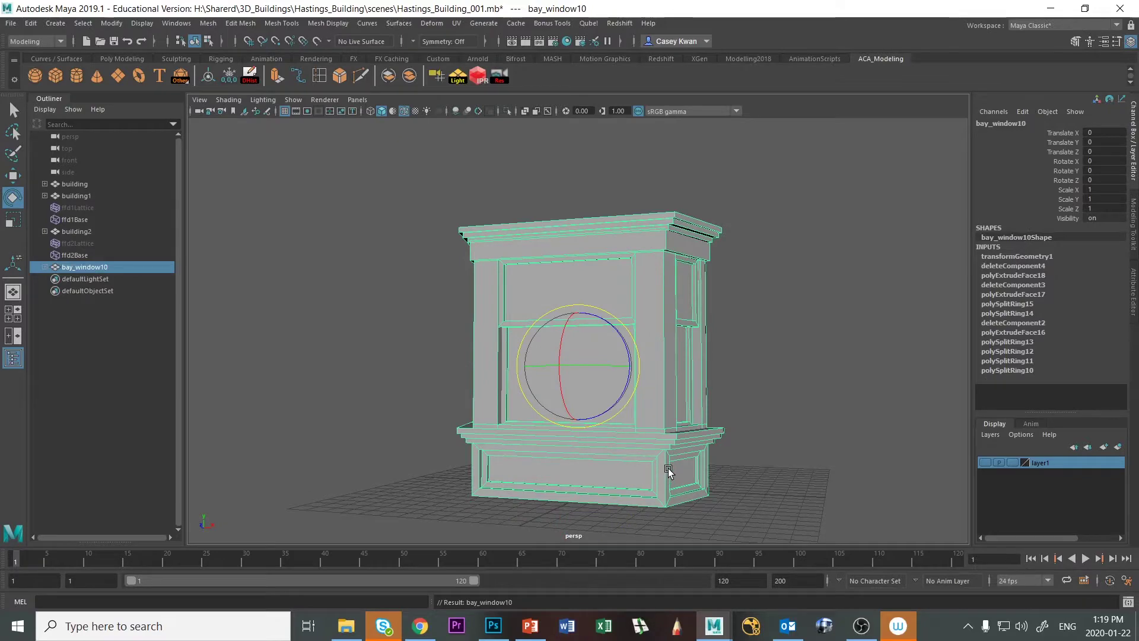
key(ctrl+d)
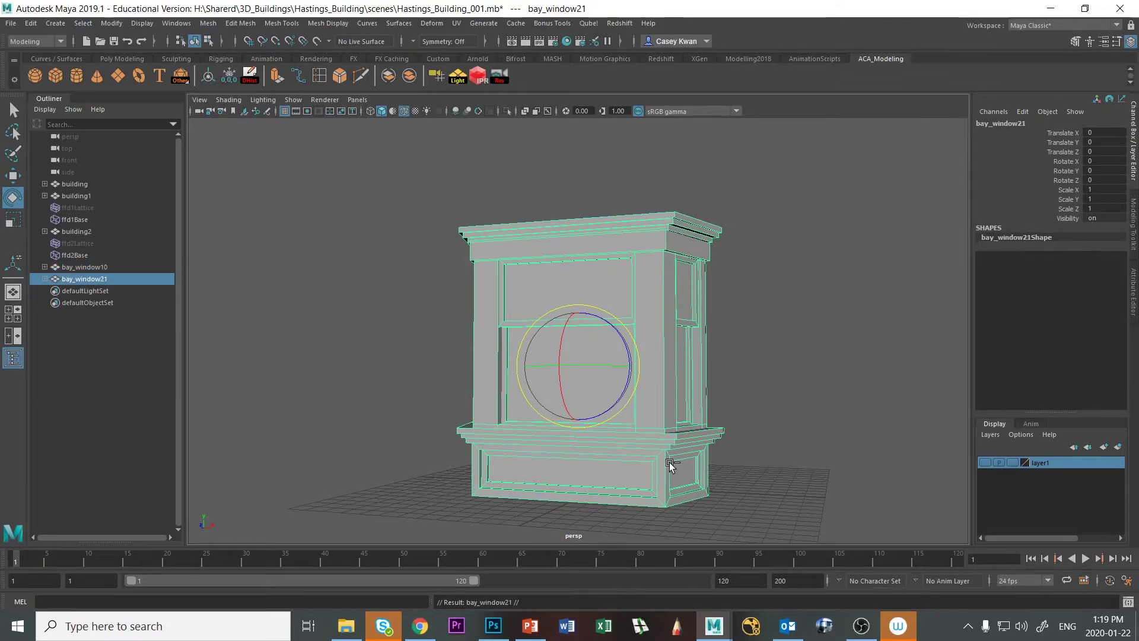
Raise bay_window21 to Translate Y 13.681 above the original, inspect the stack, then delete it.
key(w)
drag(575, 304, 608, 56)
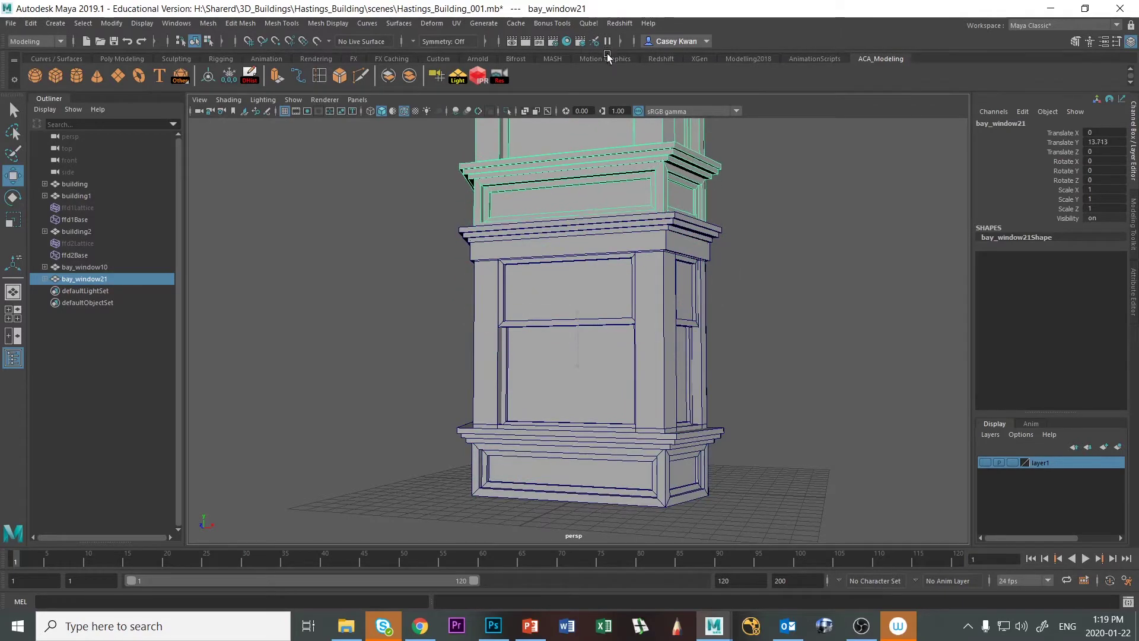
scroll(623, 361, down, 2)
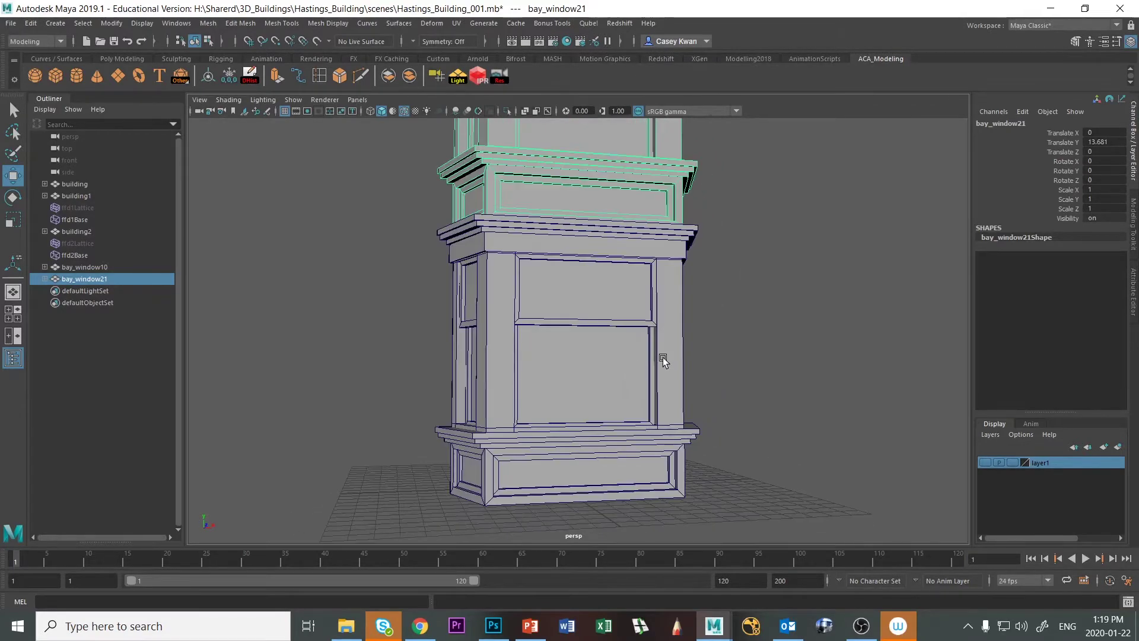
key(f)
scroll(670, 445, down, 5)
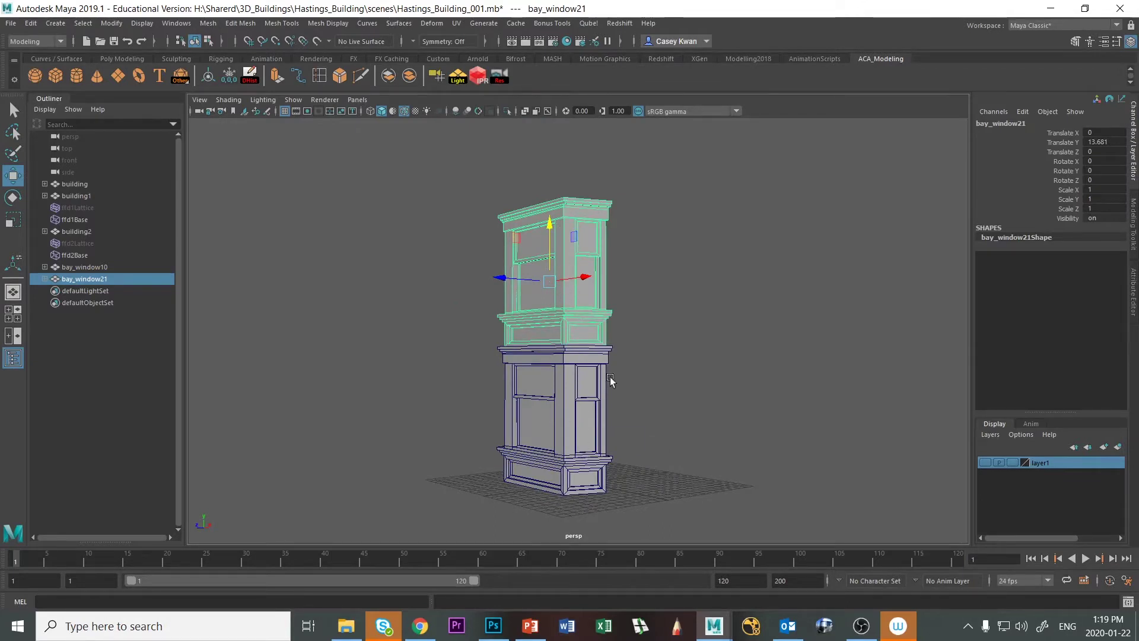
alt+drag(543, 420, 581, 359)
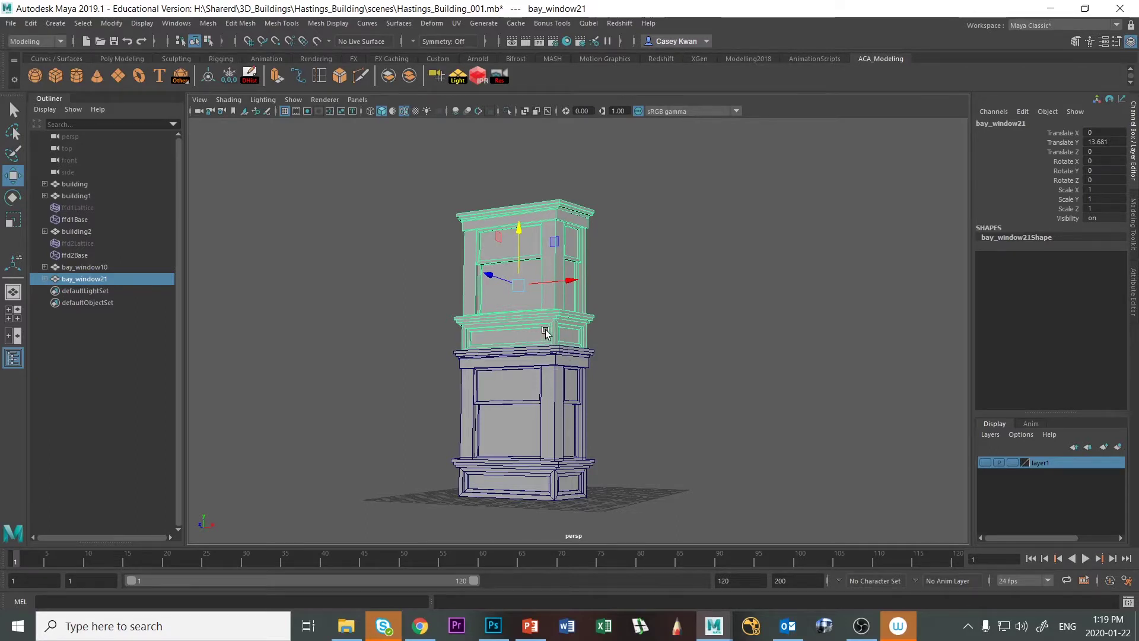
alt+drag(546, 330, 547, 365)
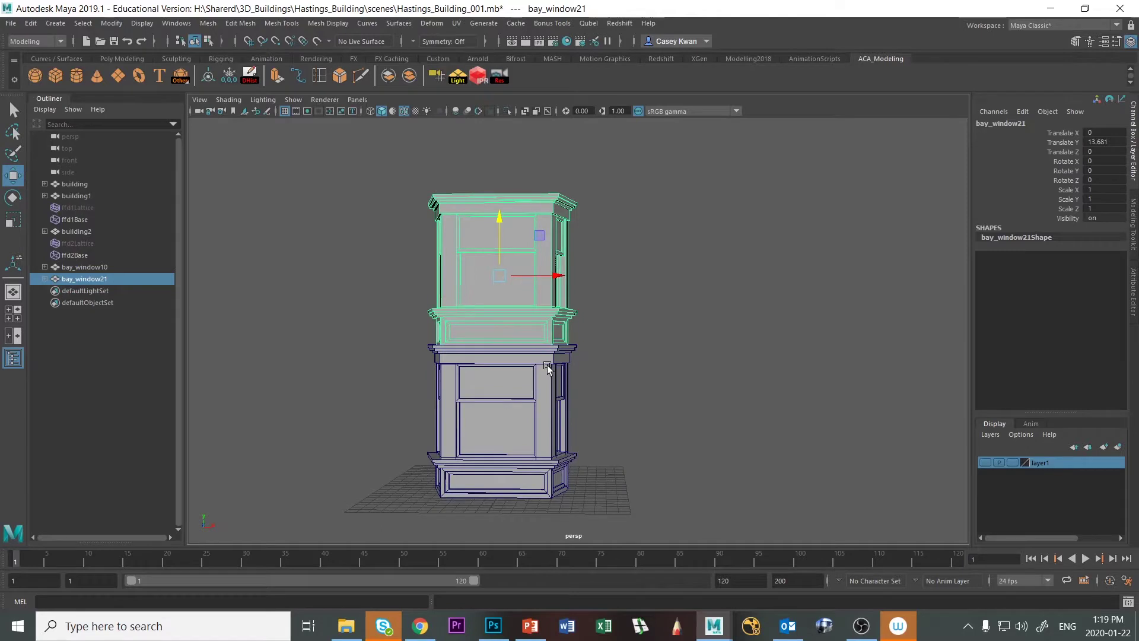
key(Delete)
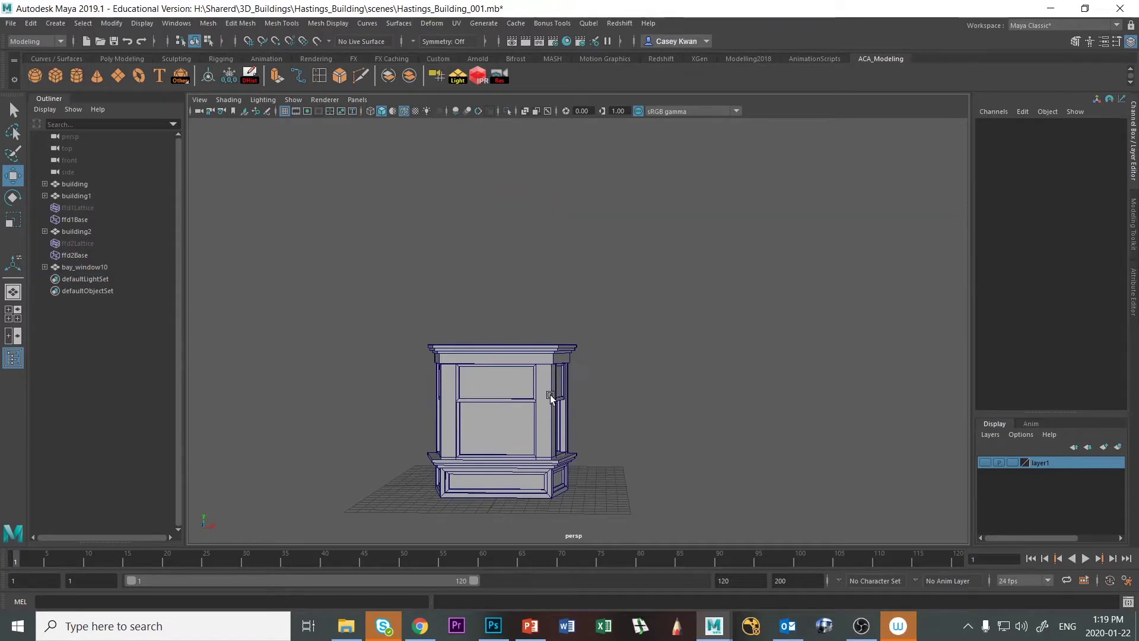
Select bay_window10 and frame it in the view.
click(557, 395)
key(f)
alt+drag(810, 338, 767, 343)
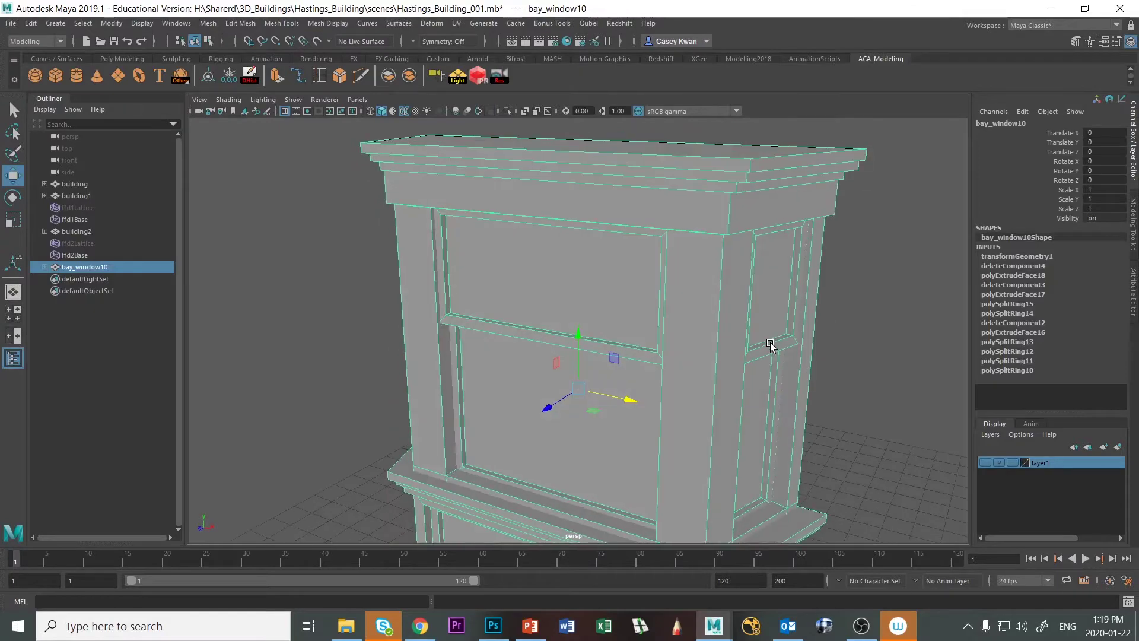
scroll(767, 349, down, 5)
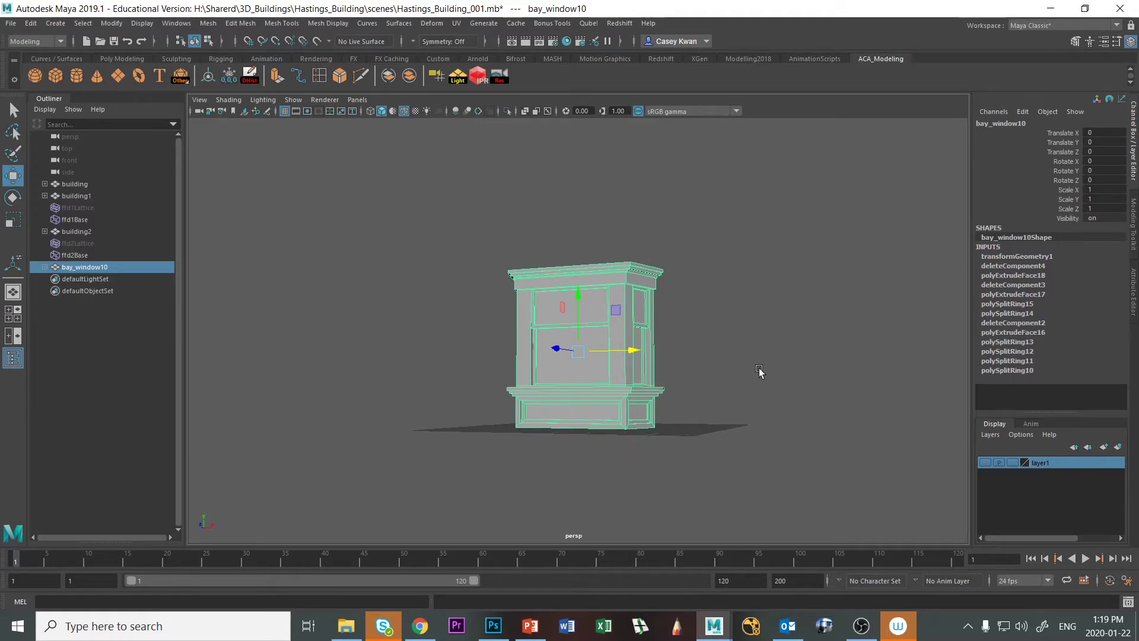
click(763, 349)
click(621, 362)
Hide bay_window10 with Ctrl+H and make layer1's buildings visible again.
key(ctrl+h)
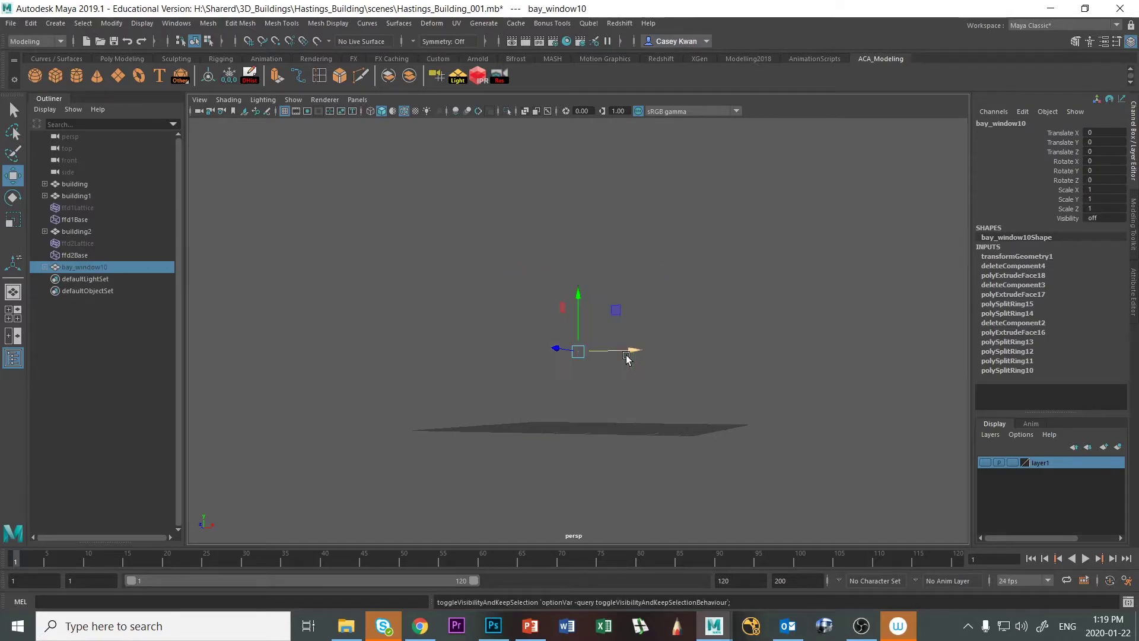
click(755, 355)
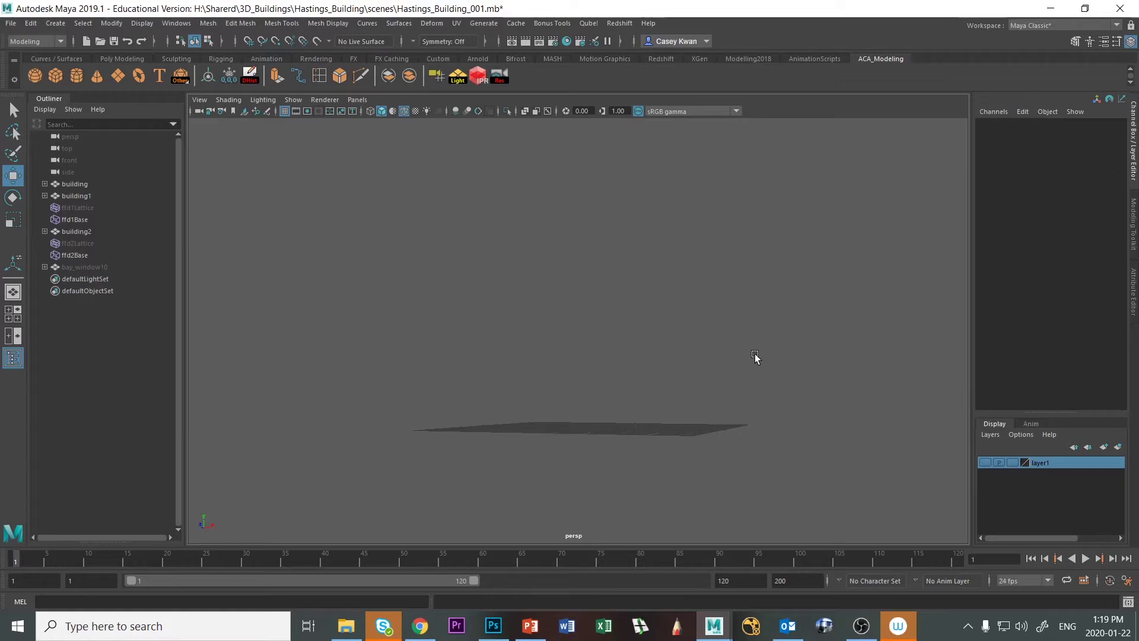
click(985, 462)
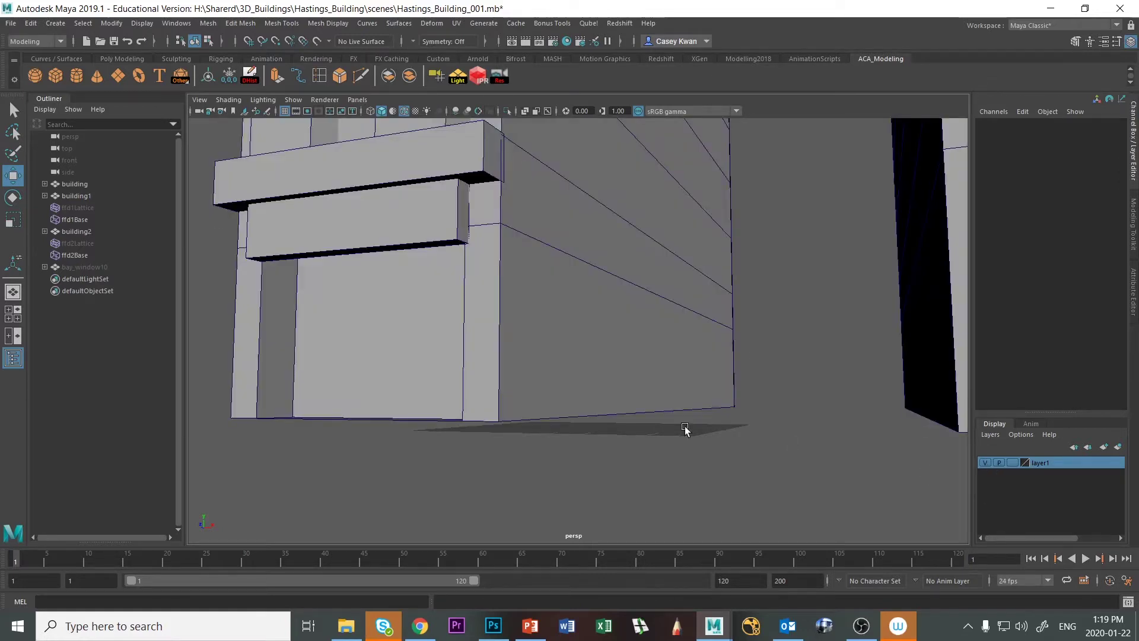
alt+drag(681, 427, 634, 380)
Duplicate the Cornice as Cornice2, unparent it, and hide the buildings layer.
click(543, 171)
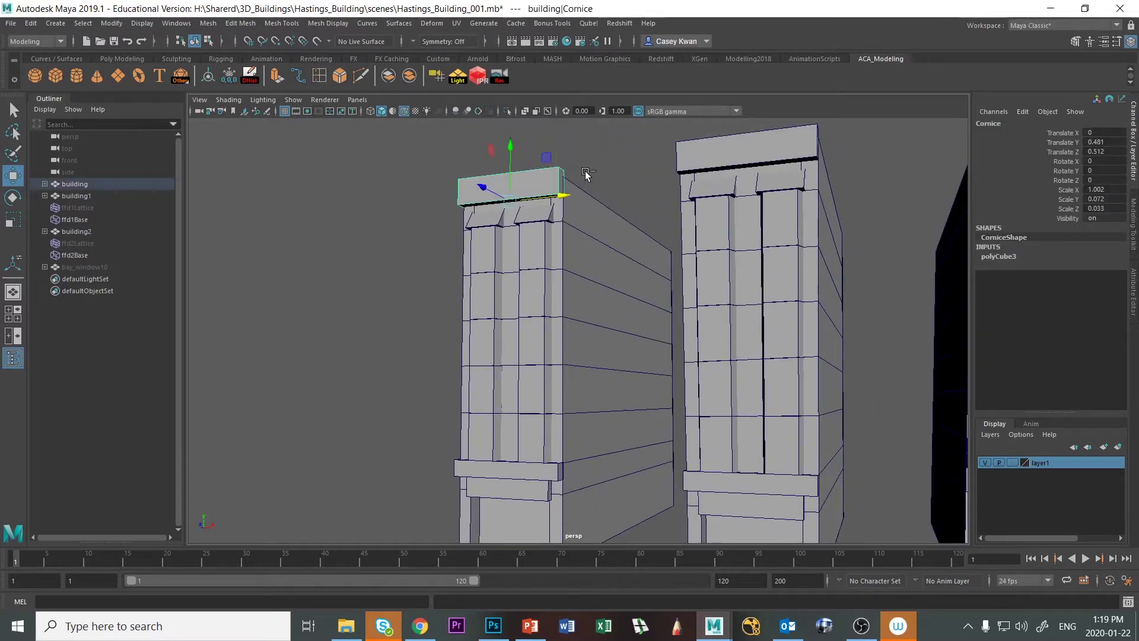
key(ctrl+d)
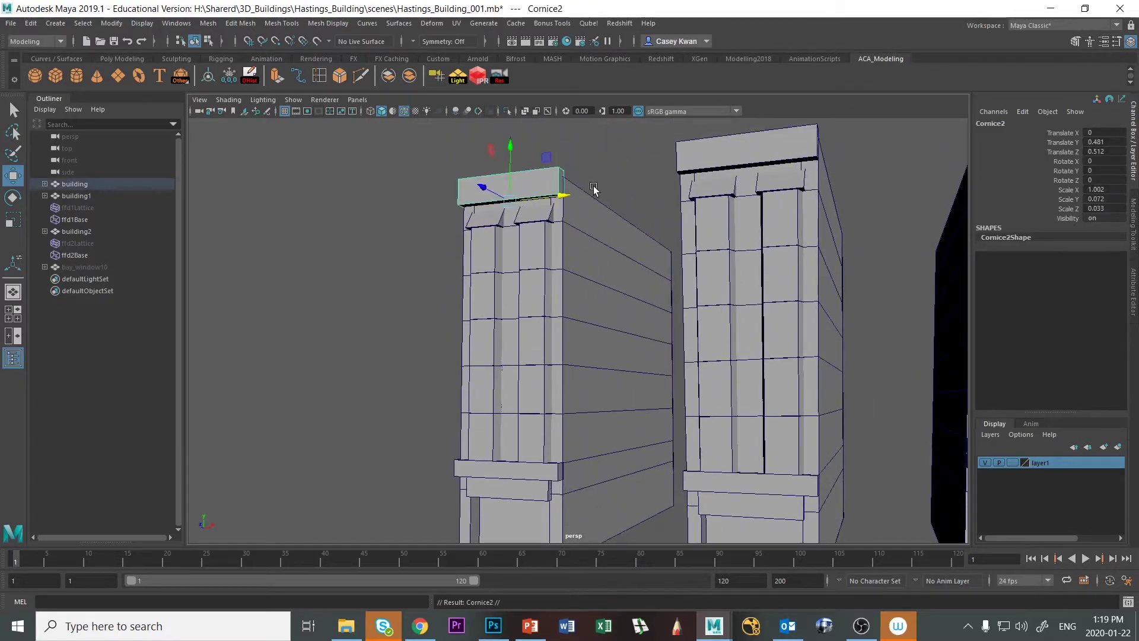
key(shift+p)
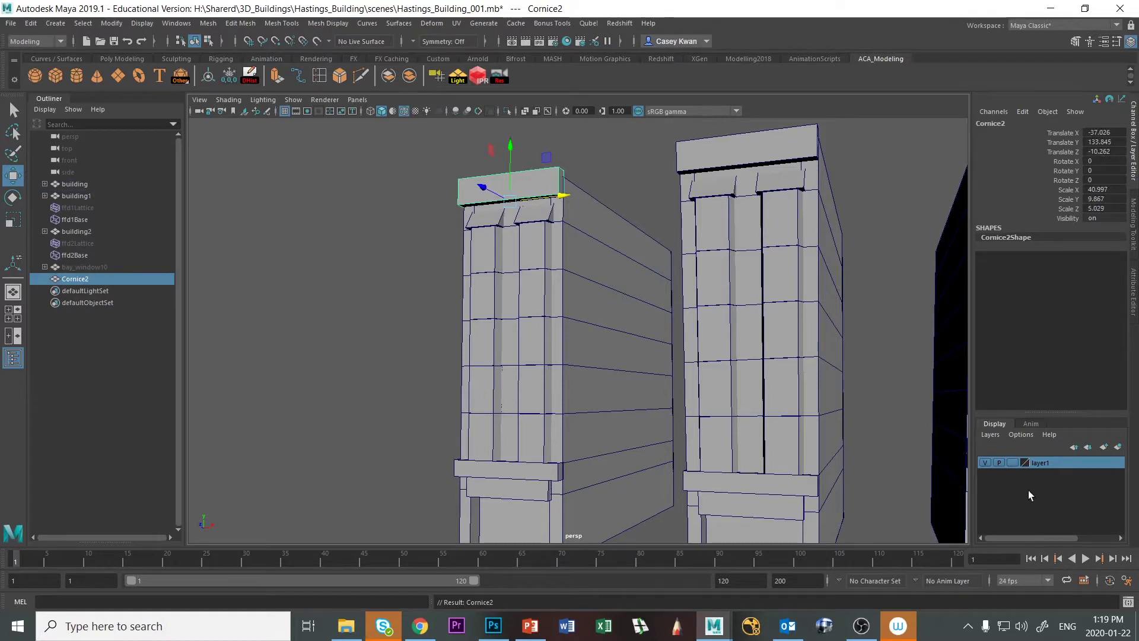
click(985, 462)
Set Cornice2's Translate X, Y and Z to 0 to centre it at the origin.
click(1103, 132)
drag(1103, 132, 1106, 153)
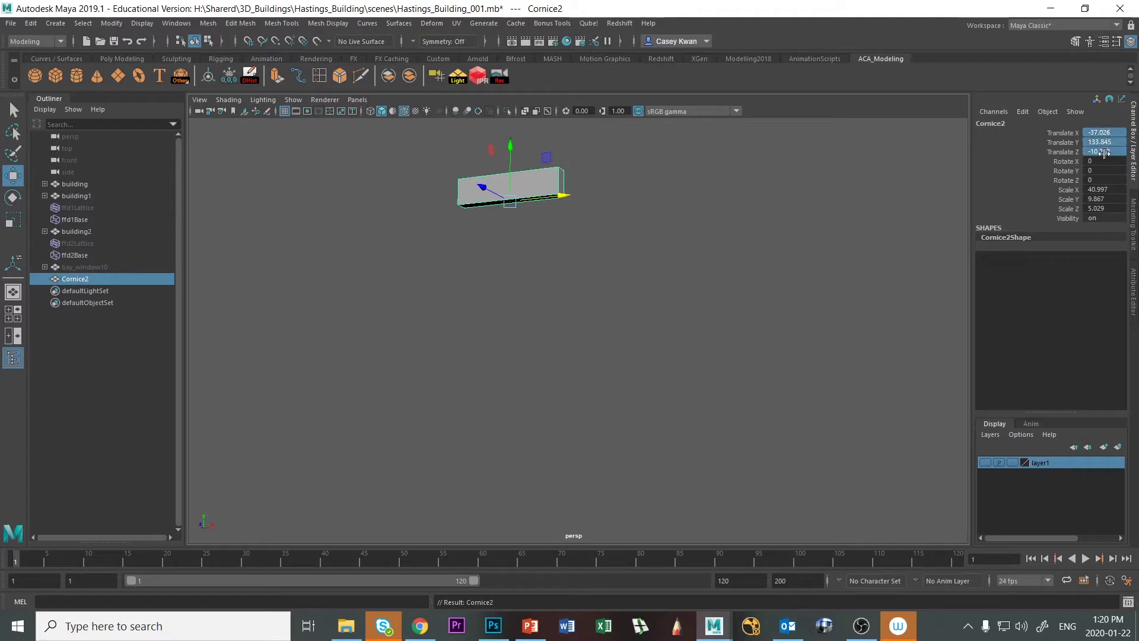
text(0)
key(Return)
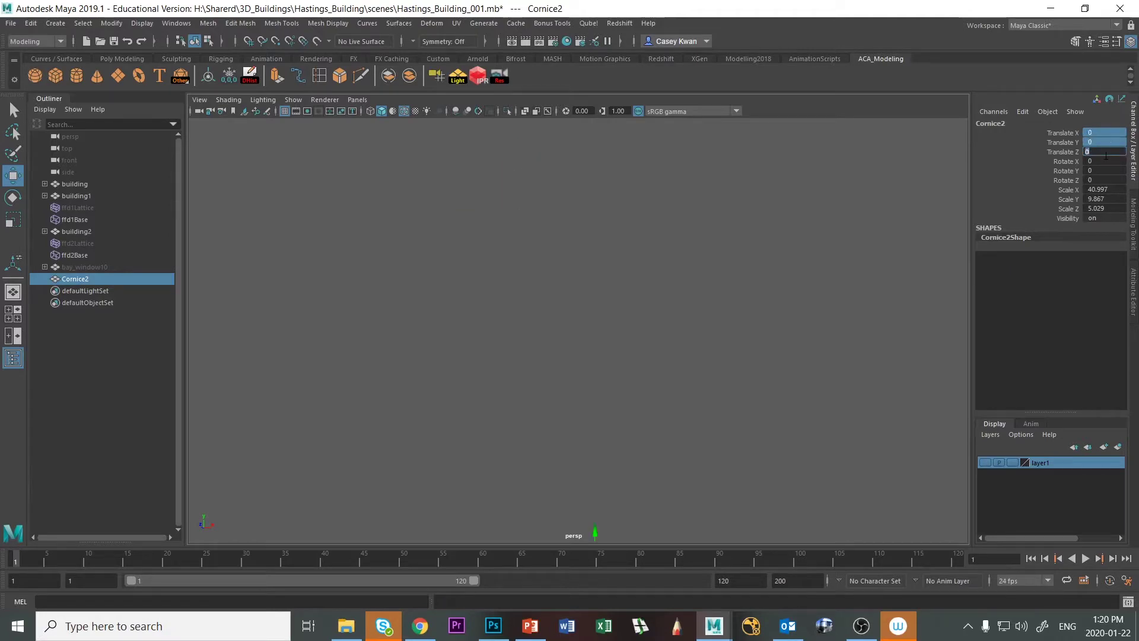
click(632, 318)
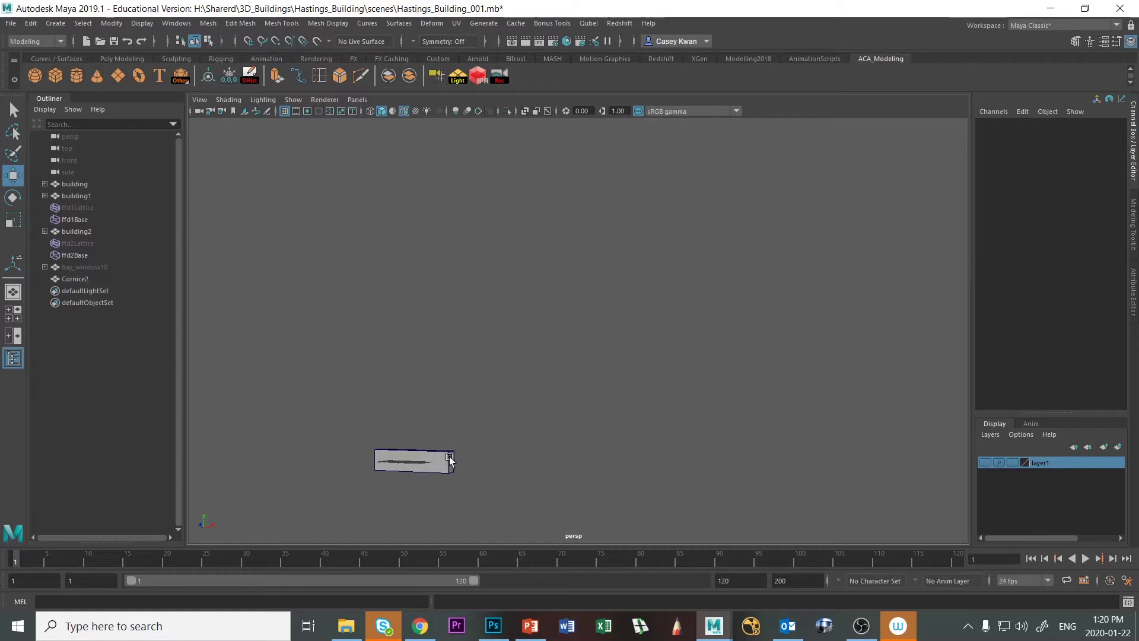
Freeze Cornice2's transformations, then pan the reference photo to the cornice.
click(449, 460)
key(f)
alt+drag(615, 381, 565, 355)
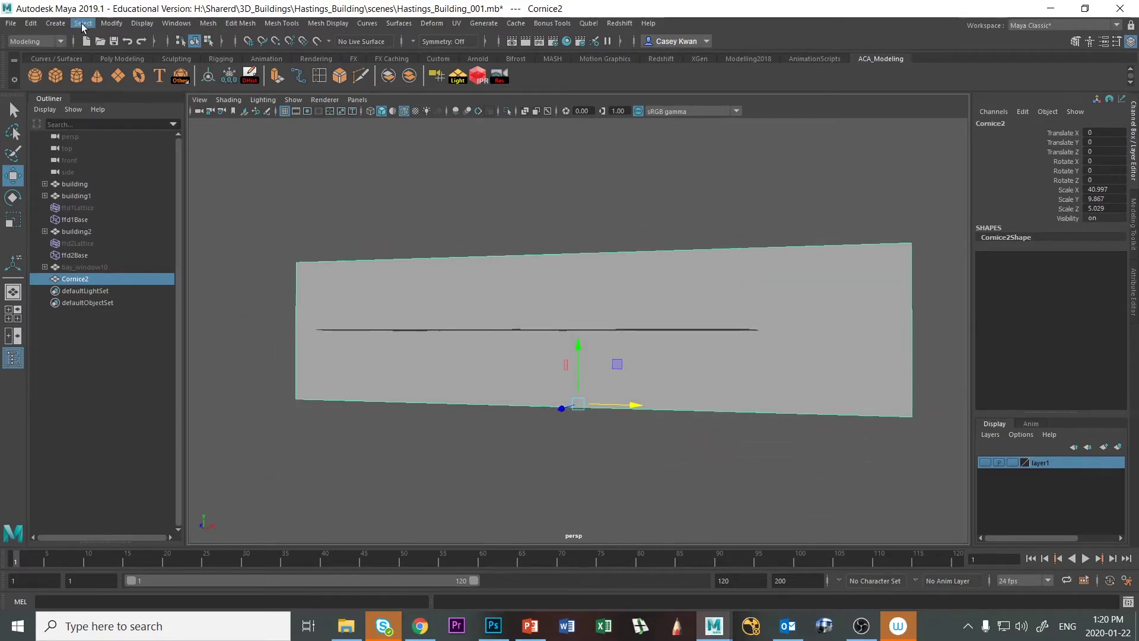
click(229, 75)
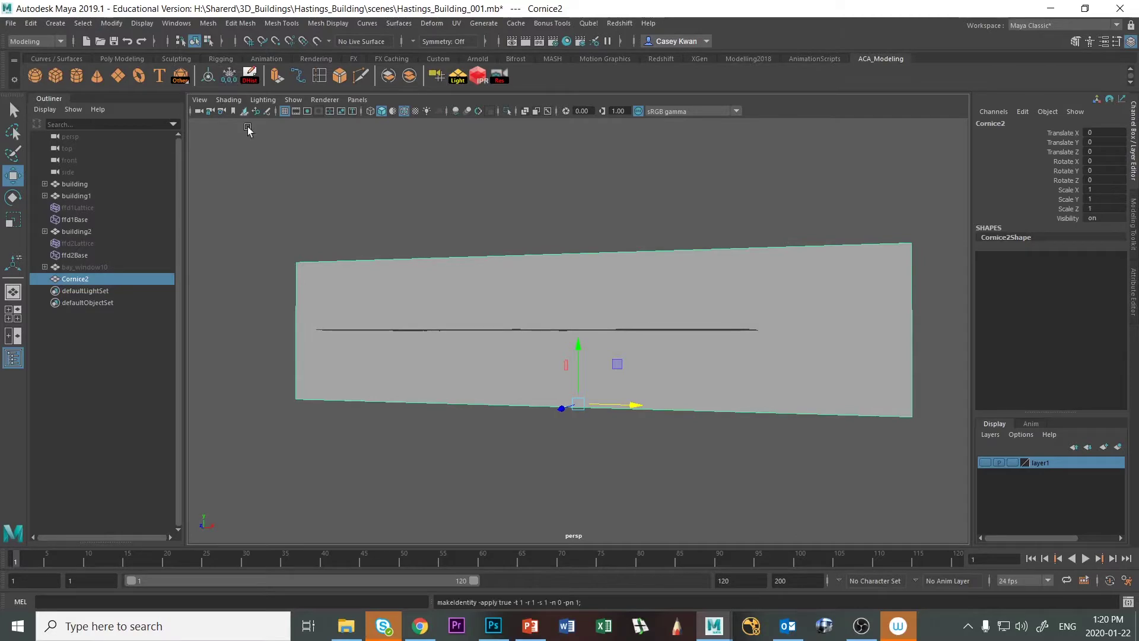
mouse_move(666, 433)
alt+mouse_down()
mouse_move(605, 447)
mouse_move(682, 436)
mouse_move(615, 407)
mouse_move(630, 407)
mouse_move(669, 433)
mouse_move(592, 432)
mouse_move(647, 433)
alt+mouse_up()
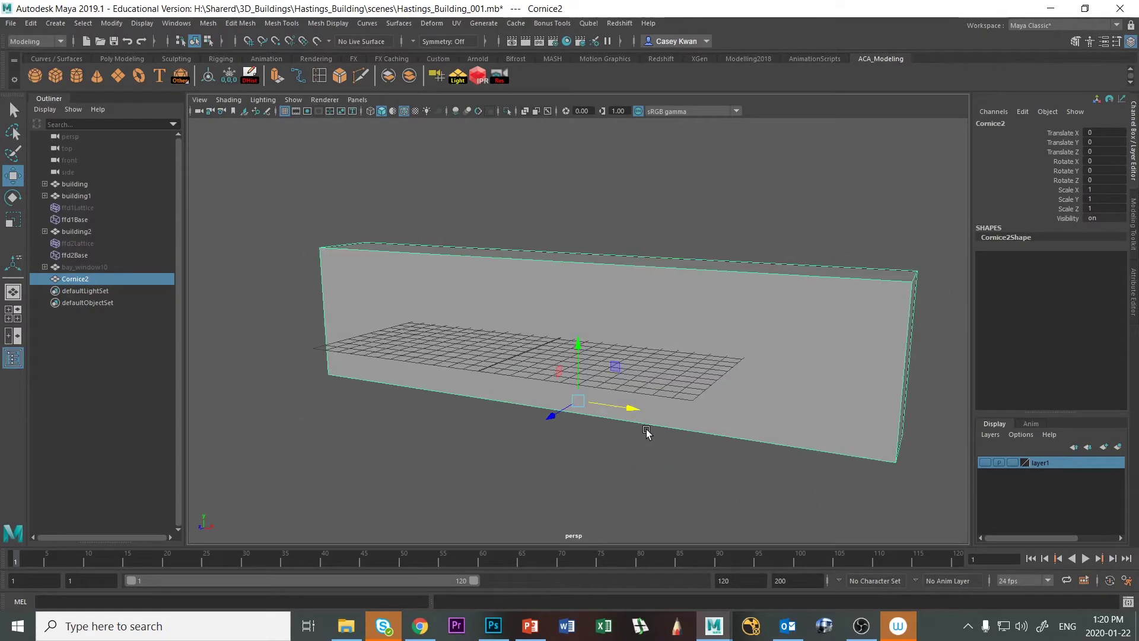
key(alt+Tab)
drag(552, 202, 752, 534)
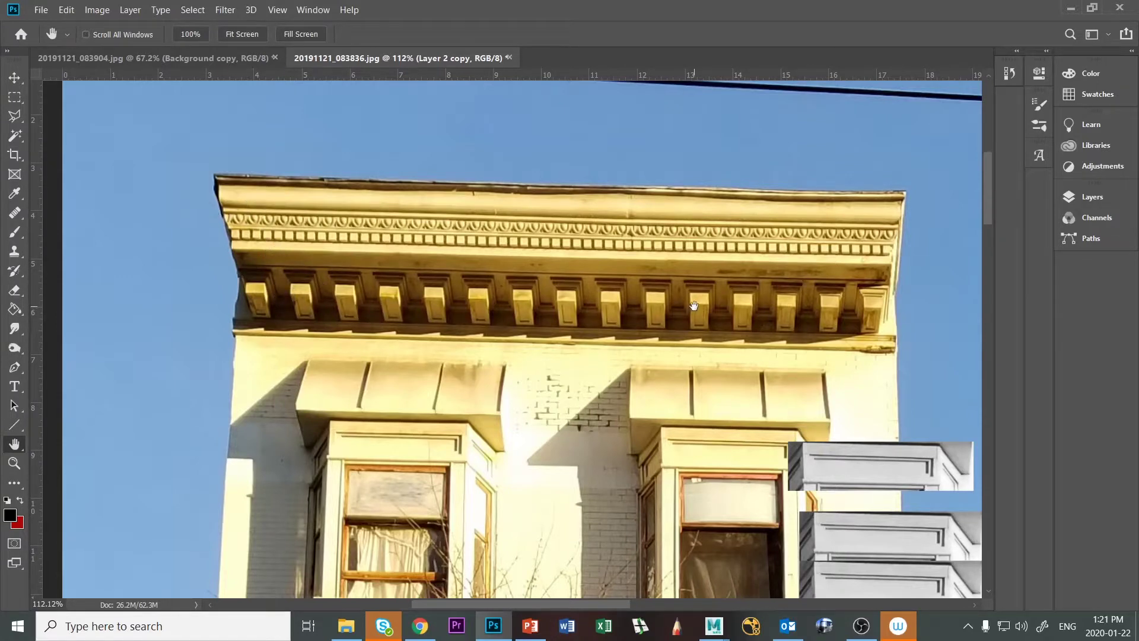
Compare the cornice brackets in both building photos, then return to the Cornice2 box in Maya.
click(222, 58)
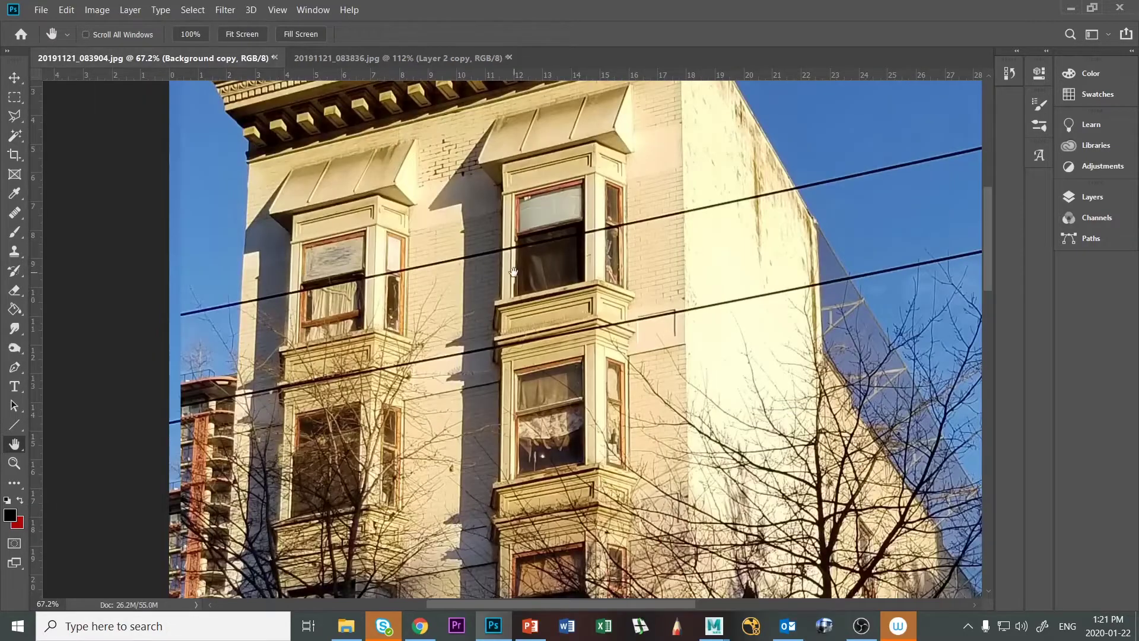
scroll(514, 272, up, 5)
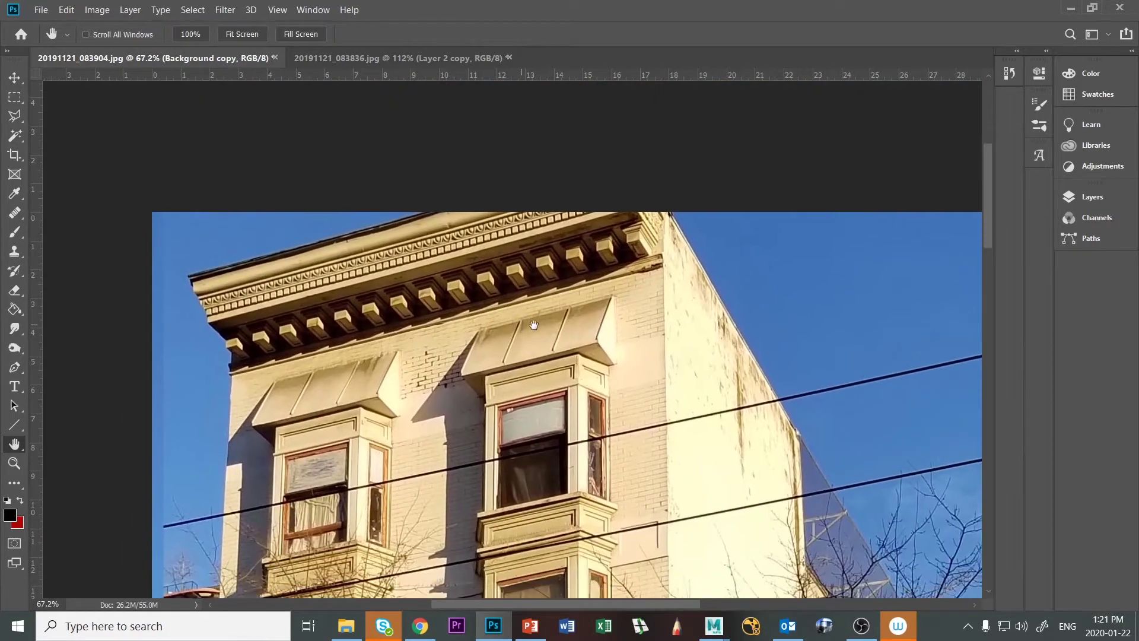
click(352, 57)
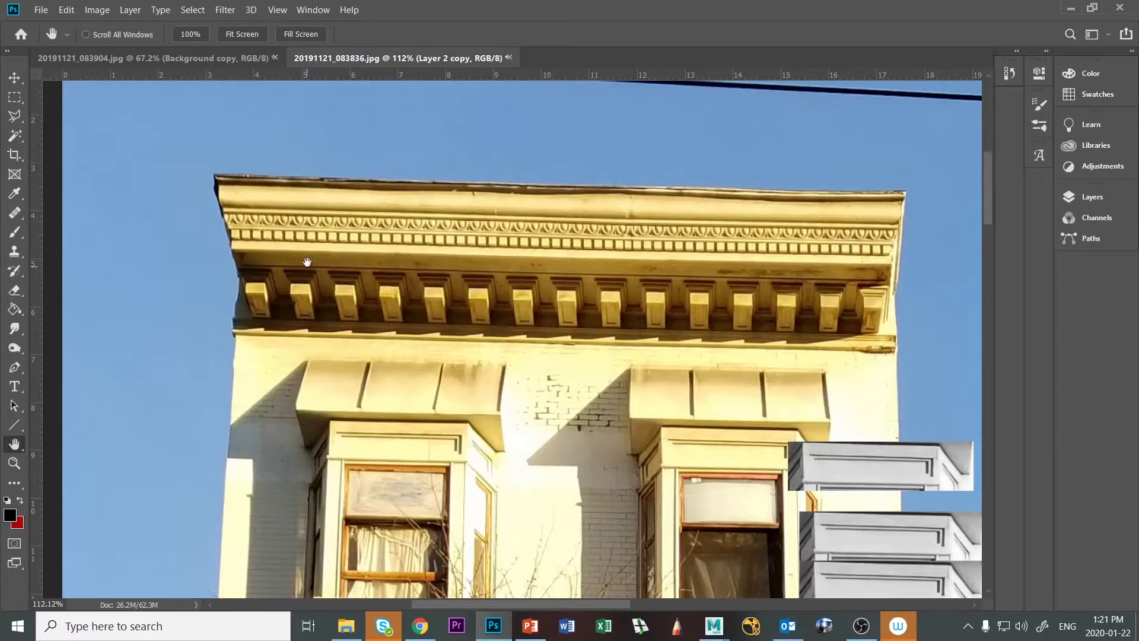
key(alt+Tab)
alt+drag(679, 455, 605, 436)
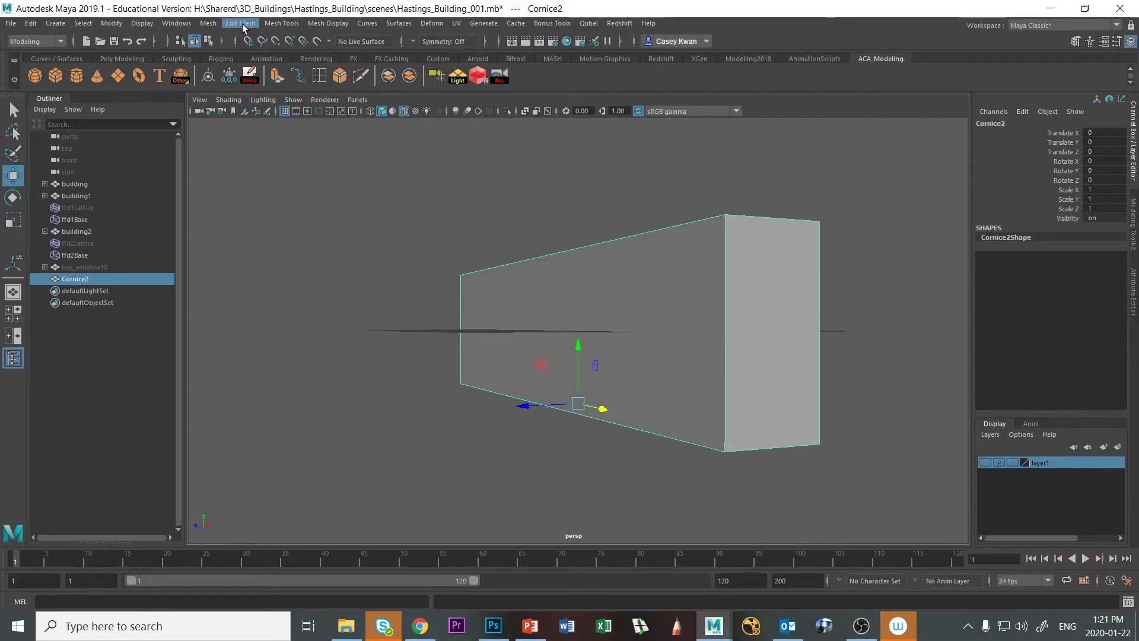
Duplicate Cornice2 as Cornice3.
click(282, 24)
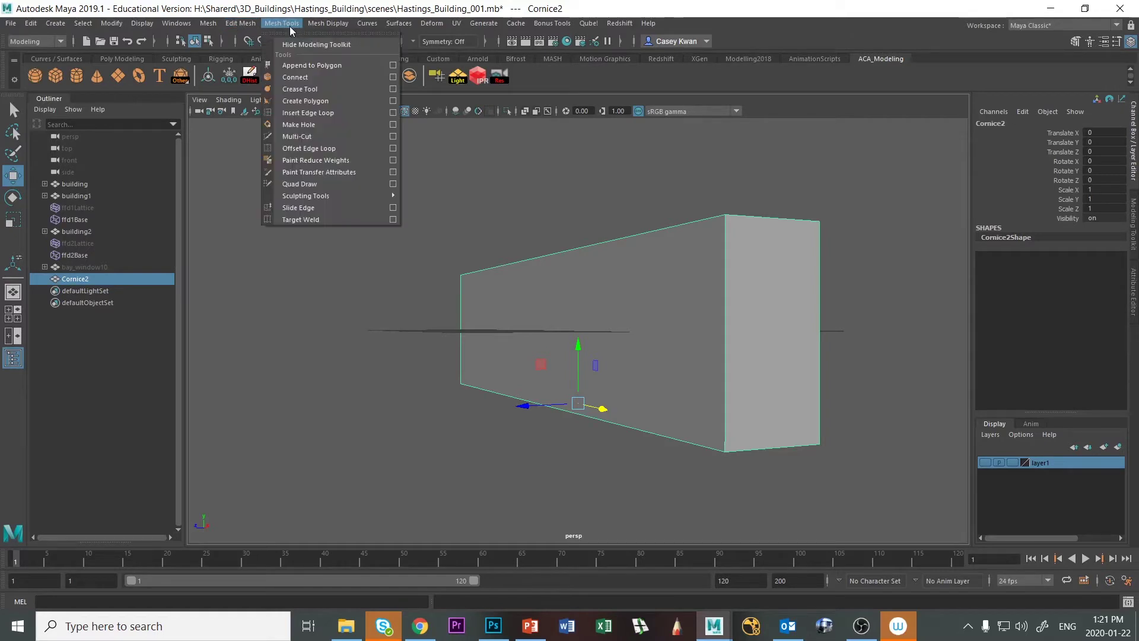
click(211, 240)
click(729, 298)
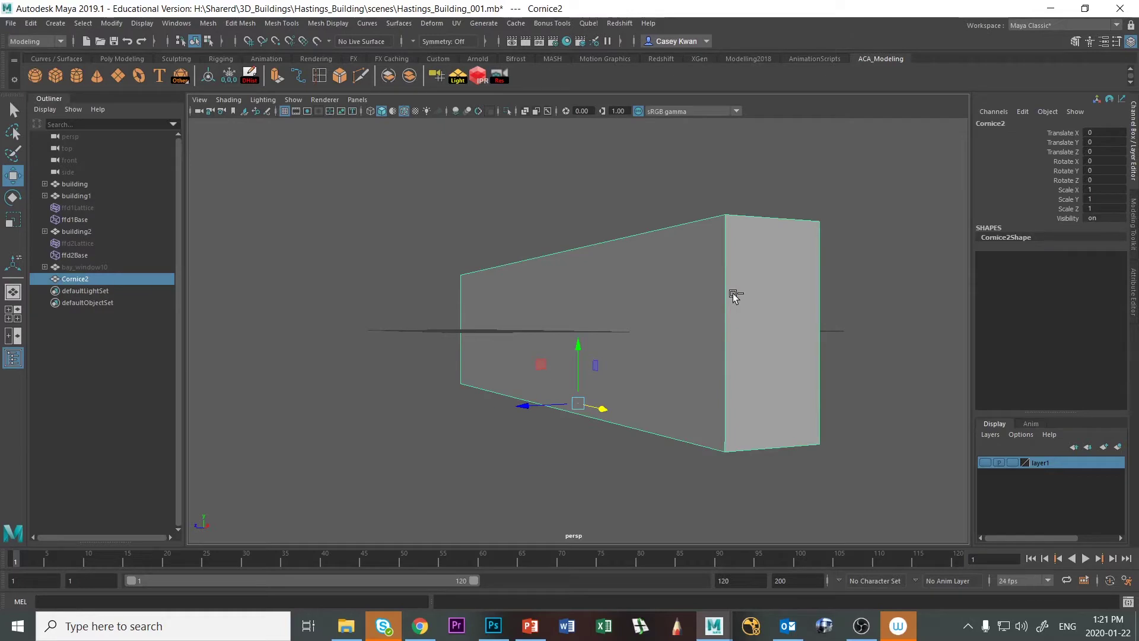
key(ctrl+d)
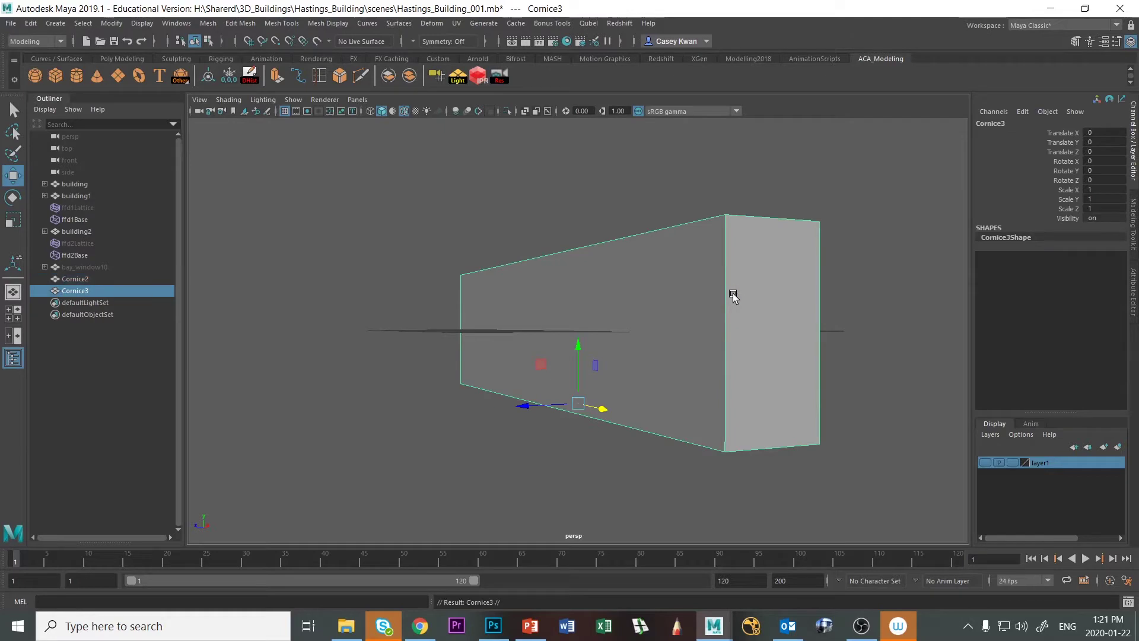
Insert two horizontal edge loops across Cornice3, checking their placement against the reference photo.
click(284, 24)
click(316, 113)
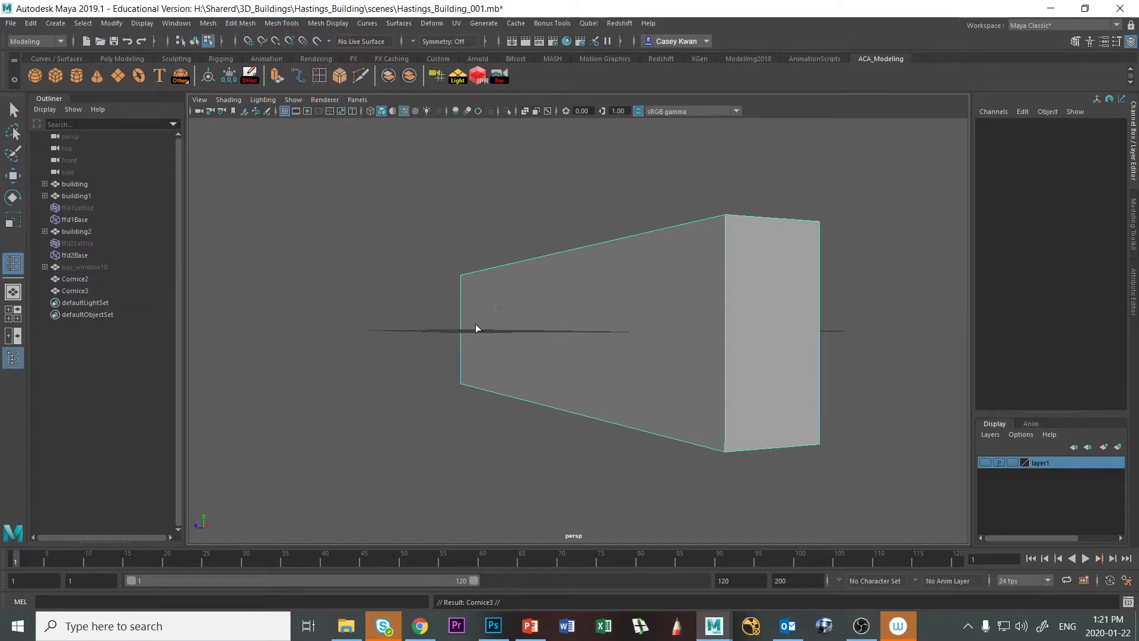
alt+drag(475, 328, 505, 337)
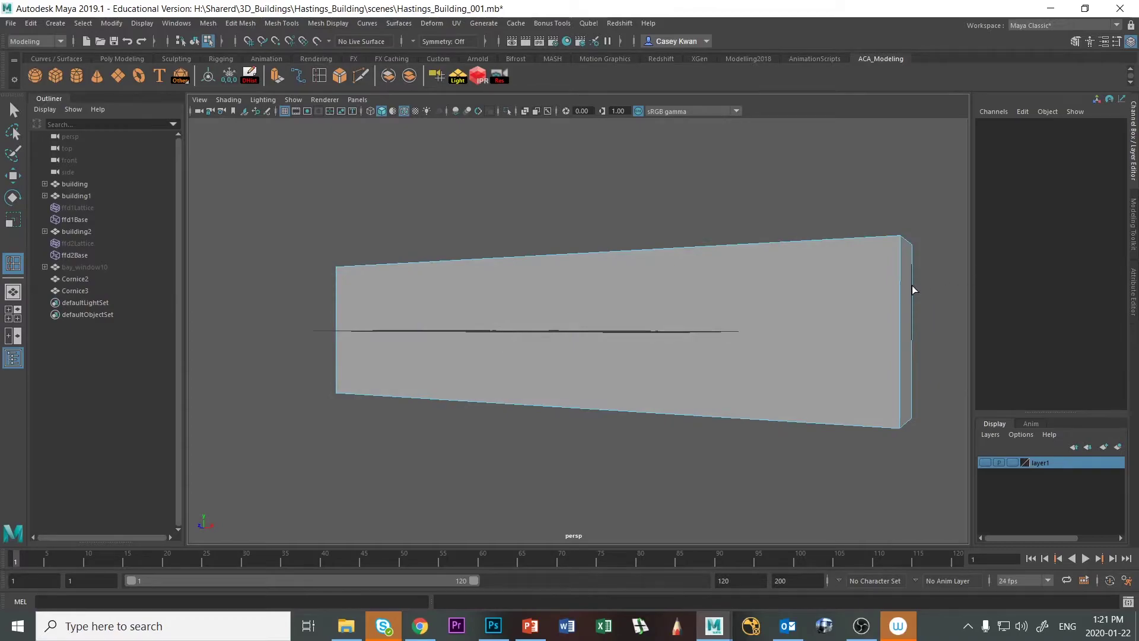
key(alt+Tab)
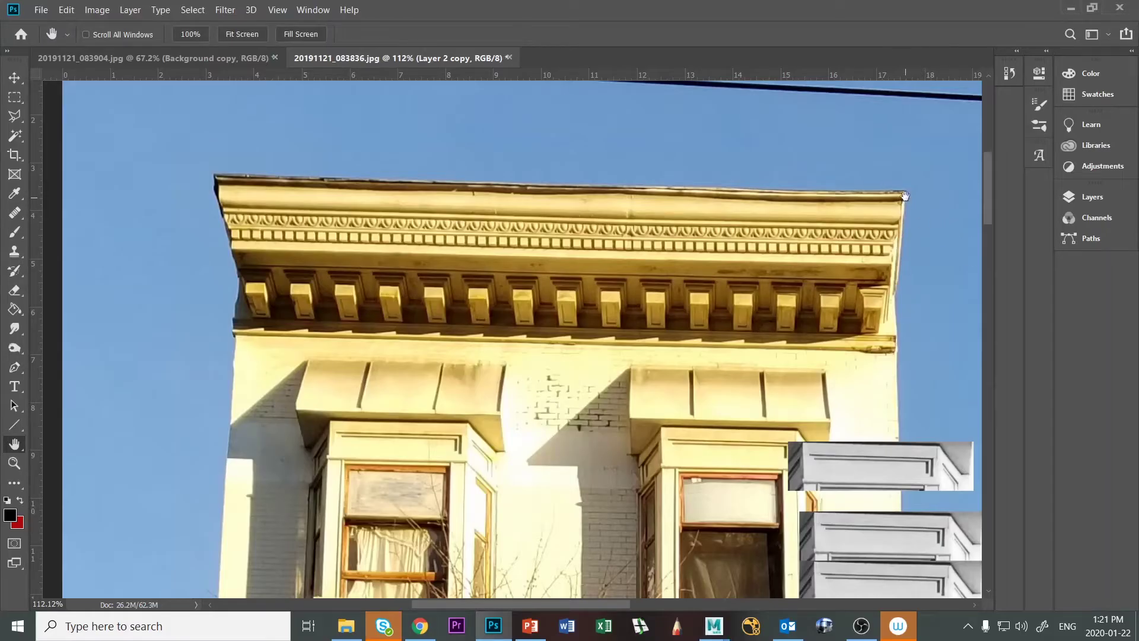
key(alt+Tab)
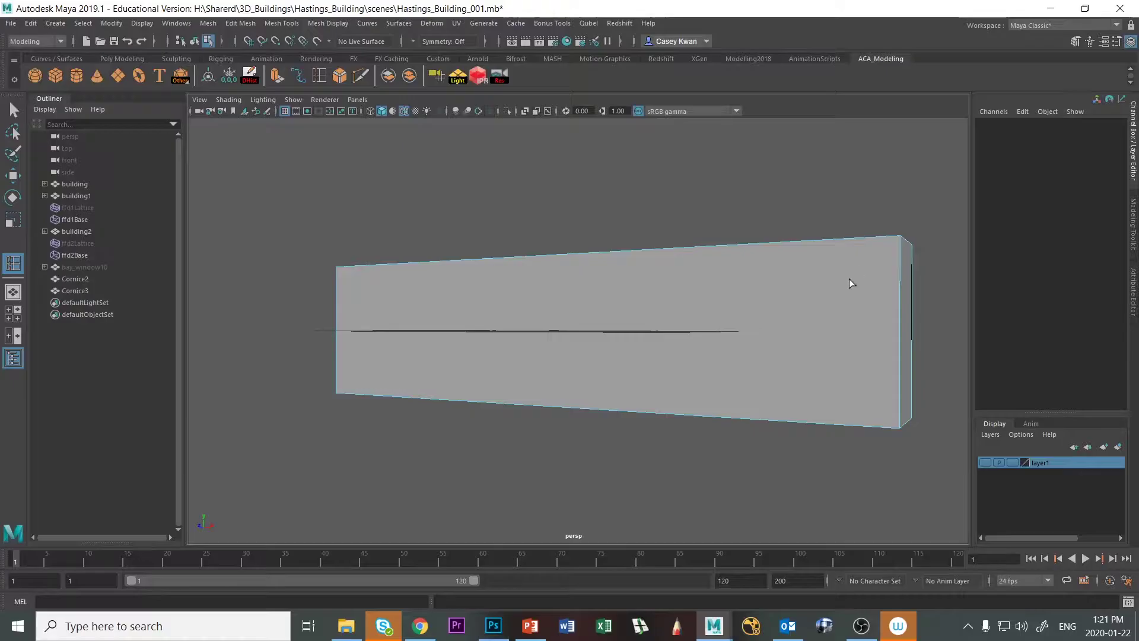
click(901, 275)
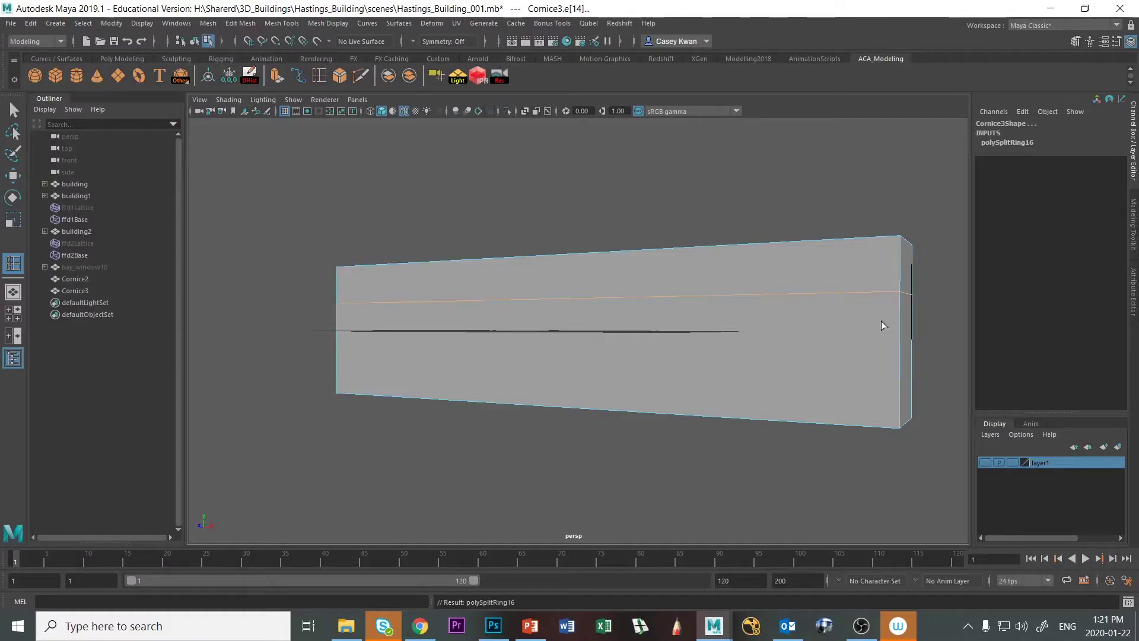
key(alt+Tab)
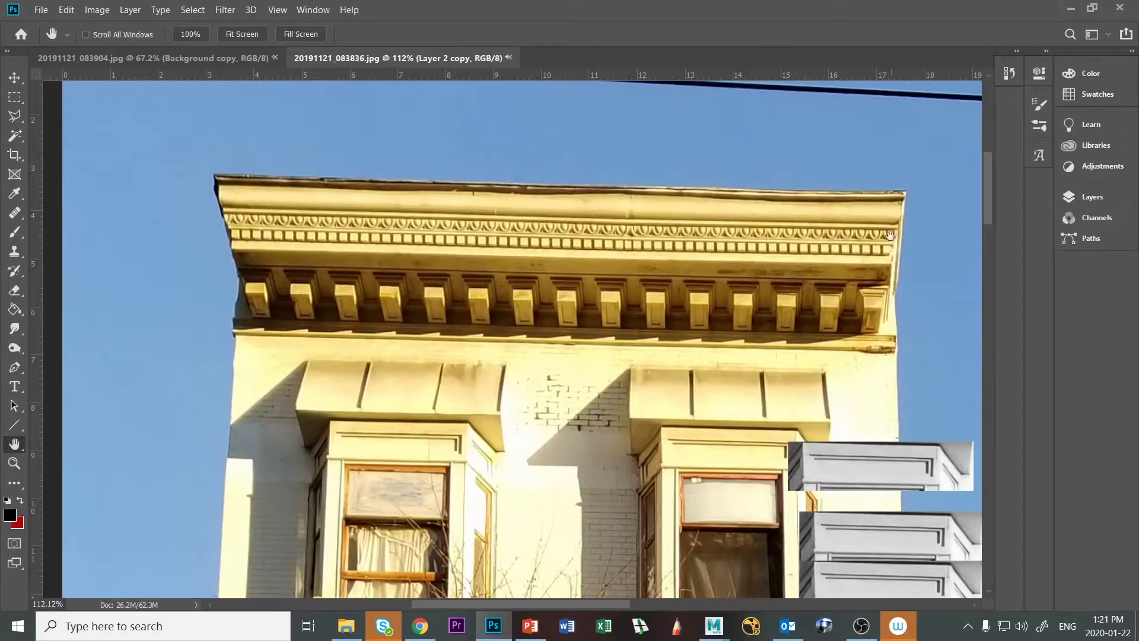
key(alt+Tab)
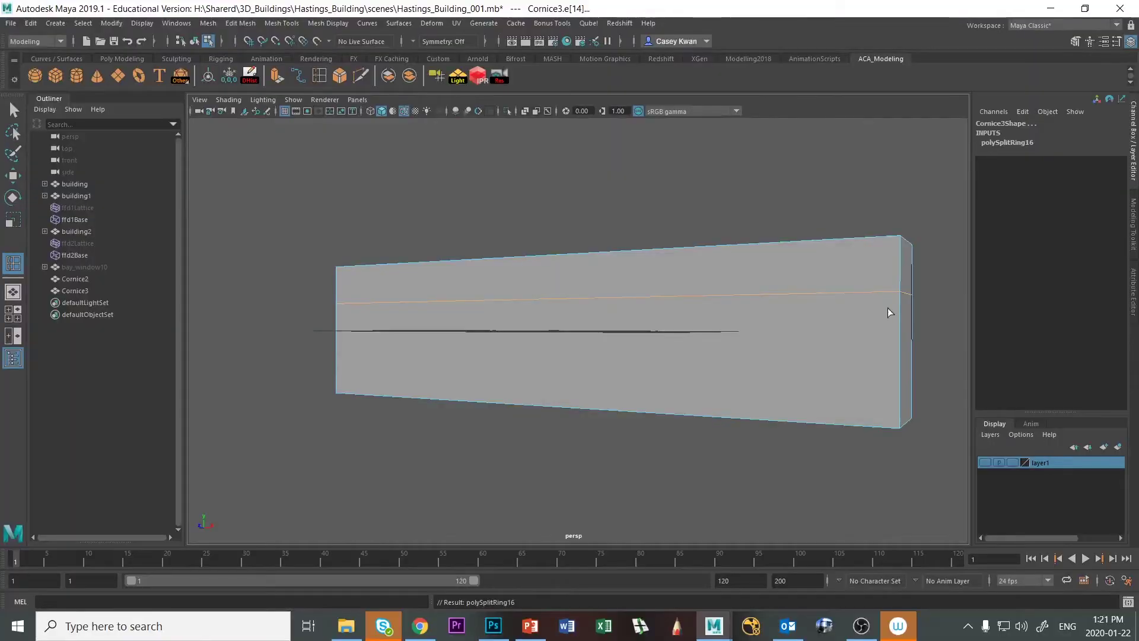
drag(899, 325, 897, 368)
key(alt+Tab)
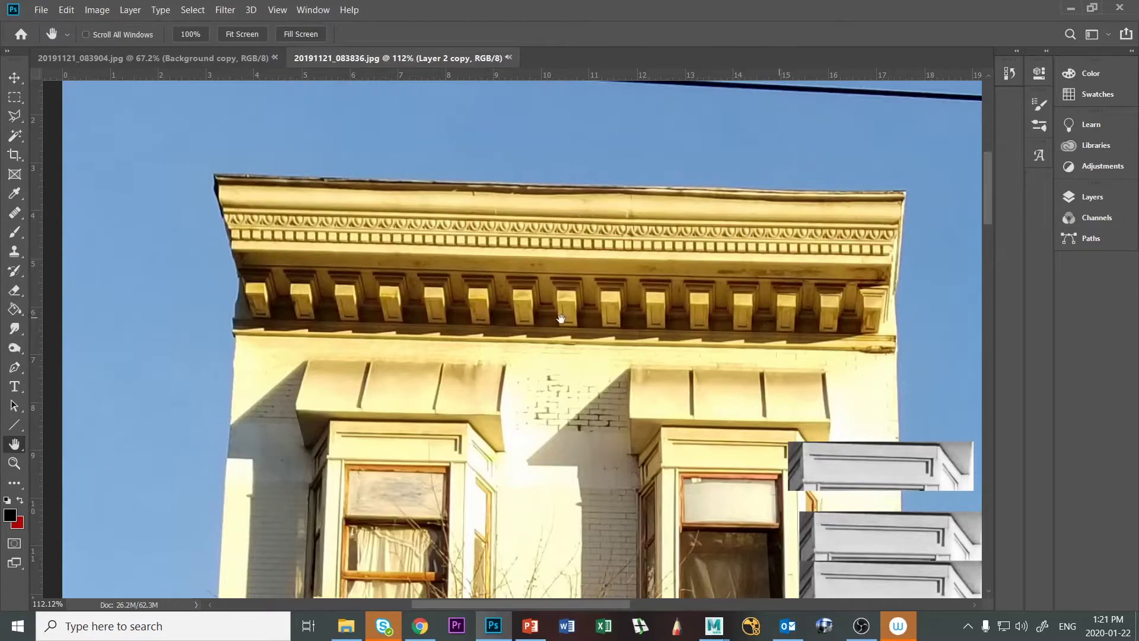
key(alt+Tab)
In the front view, select Cornice3's middle edge-row vertices and lower them slightly.
alt+drag(480, 352, 524, 349)
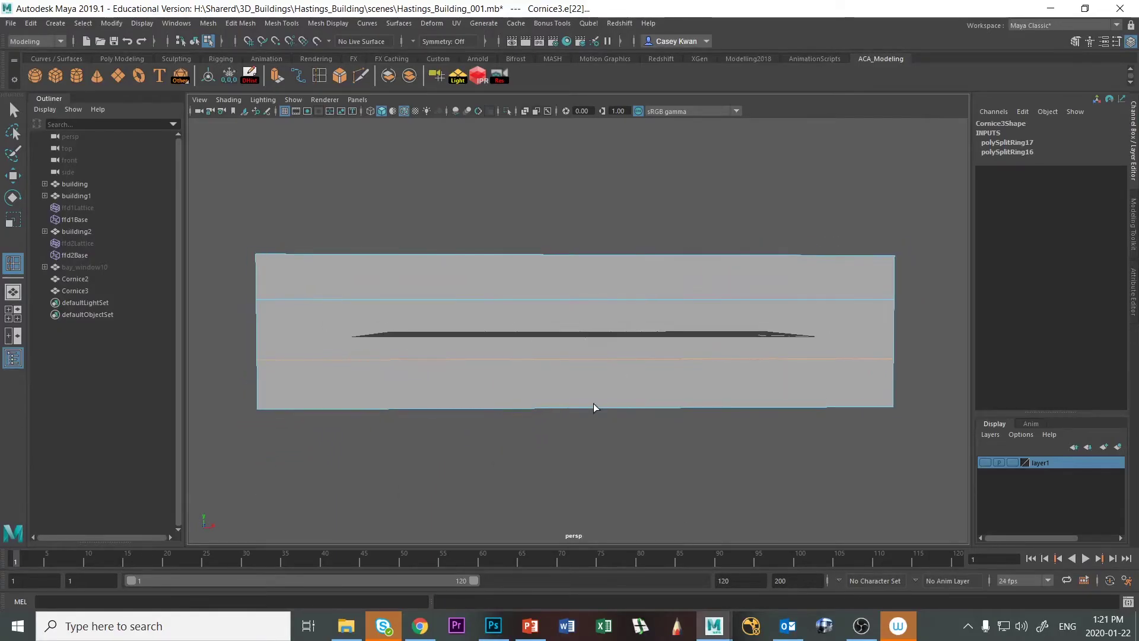
key(space)
key(space)
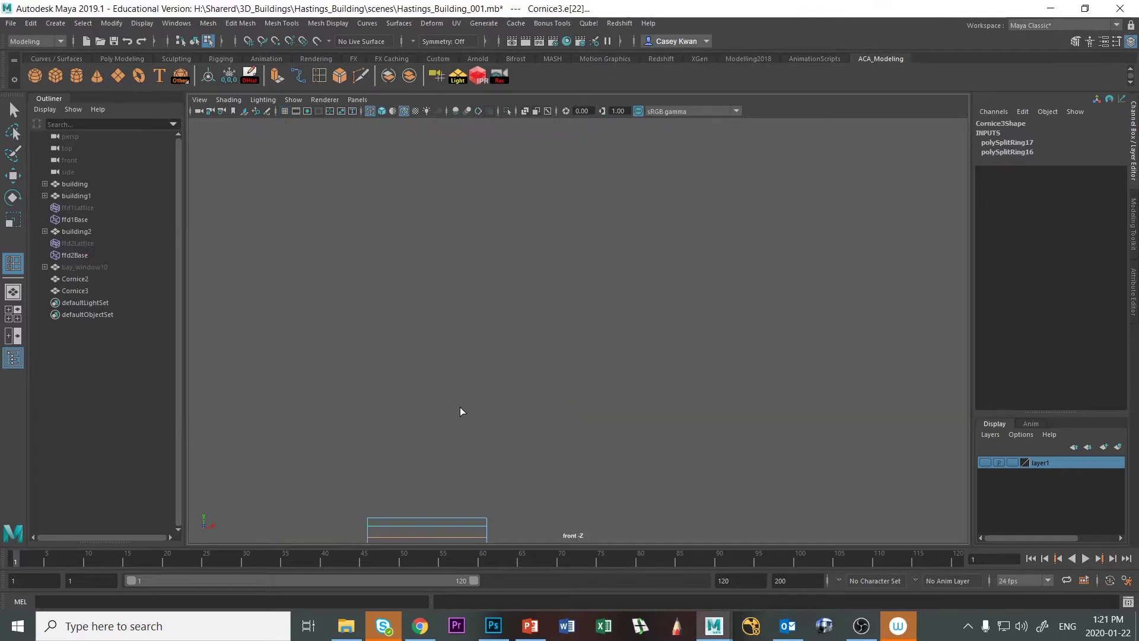
key(f)
scroll(542, 422, down, 2)
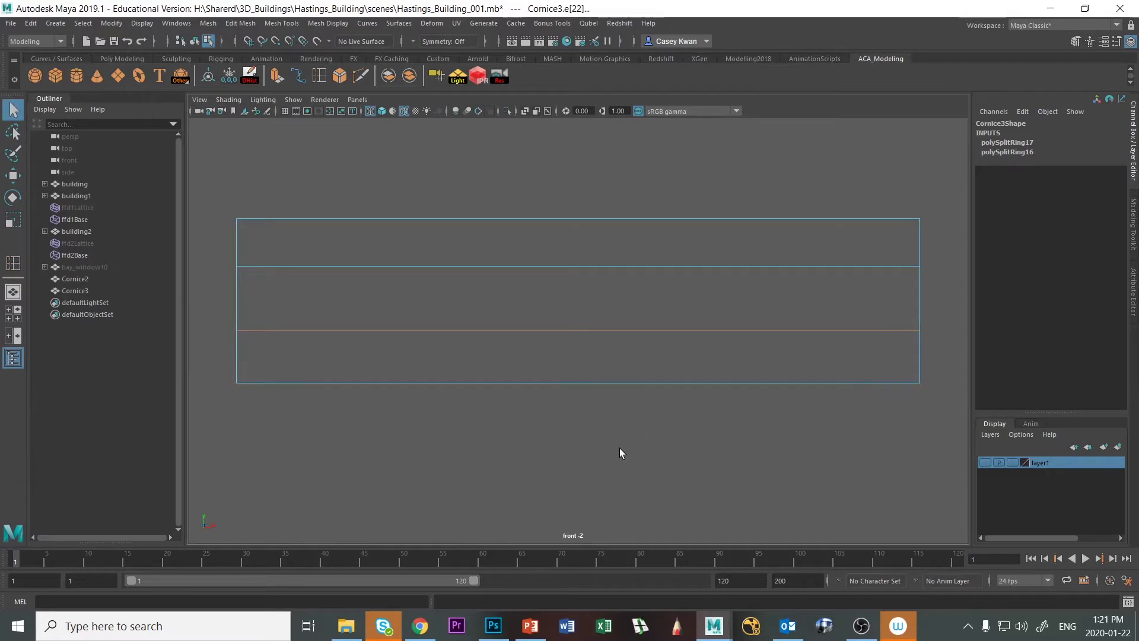
right_drag(620, 301, 692, 288)
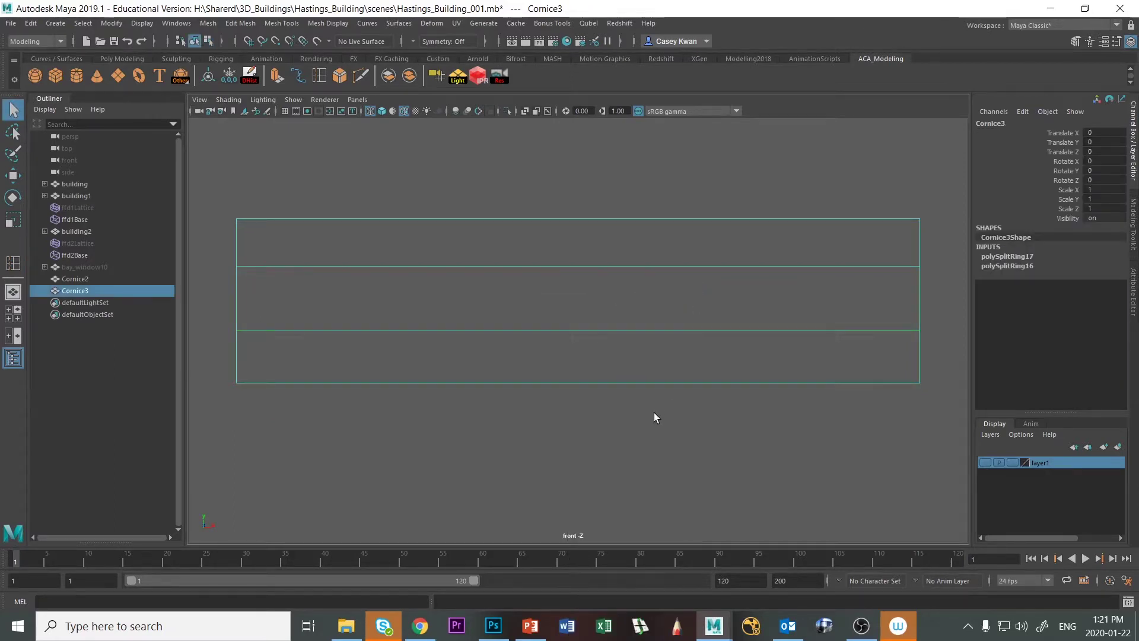
right_drag(542, 261, 485, 262)
drag(213, 265, 943, 324)
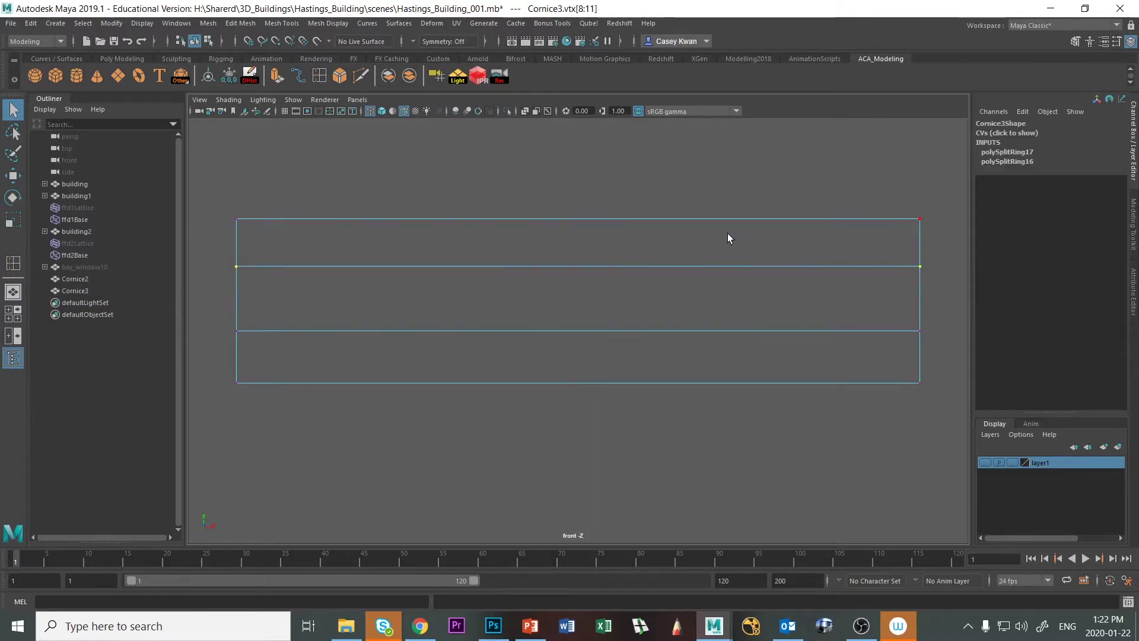
key(w)
drag(578, 207, 576, 215)
Raise the lower edge row and readjust the middle row for three roughly equal bands.
drag(213, 314, 938, 347)
drag(579, 274, 580, 271)
drag(200, 266, 935, 297)
drag(575, 215, 575, 215)
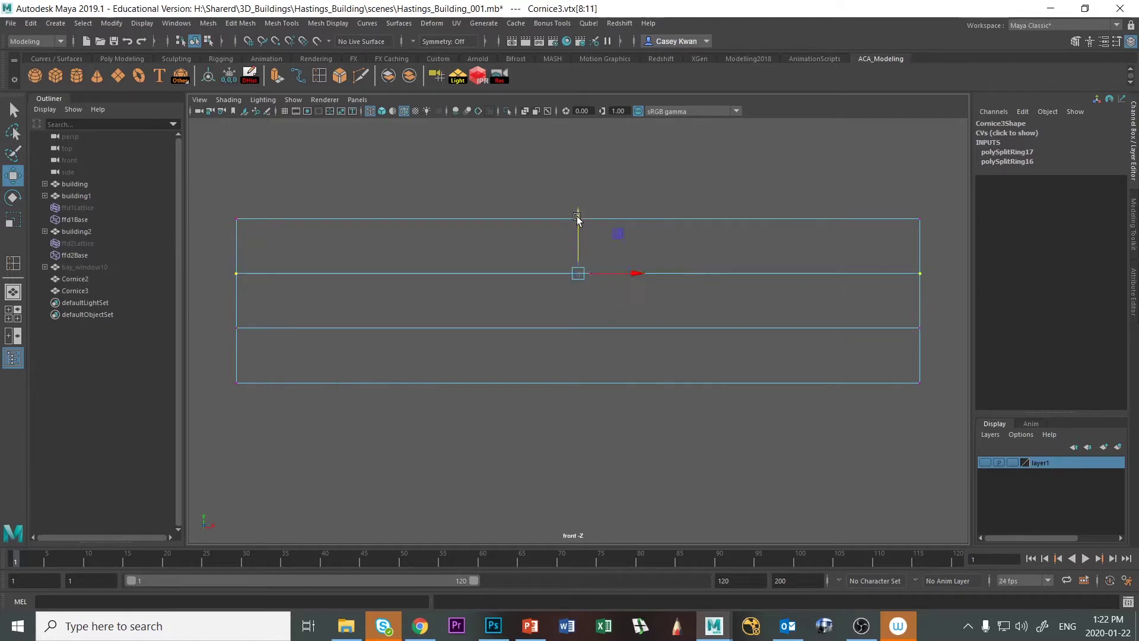
click(535, 438)
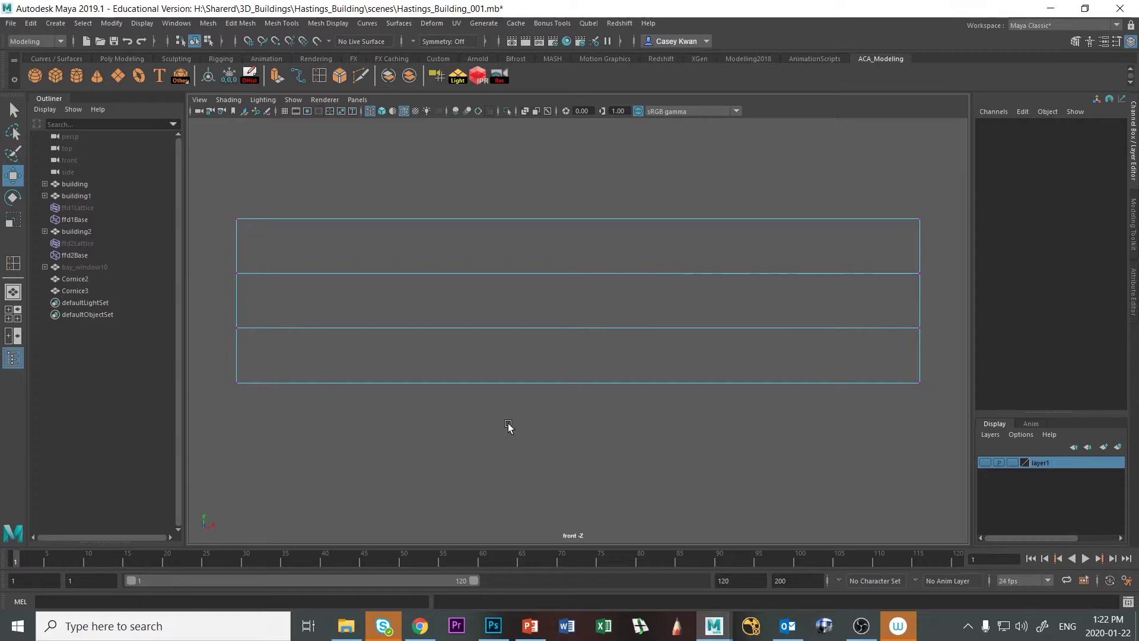
key(space)
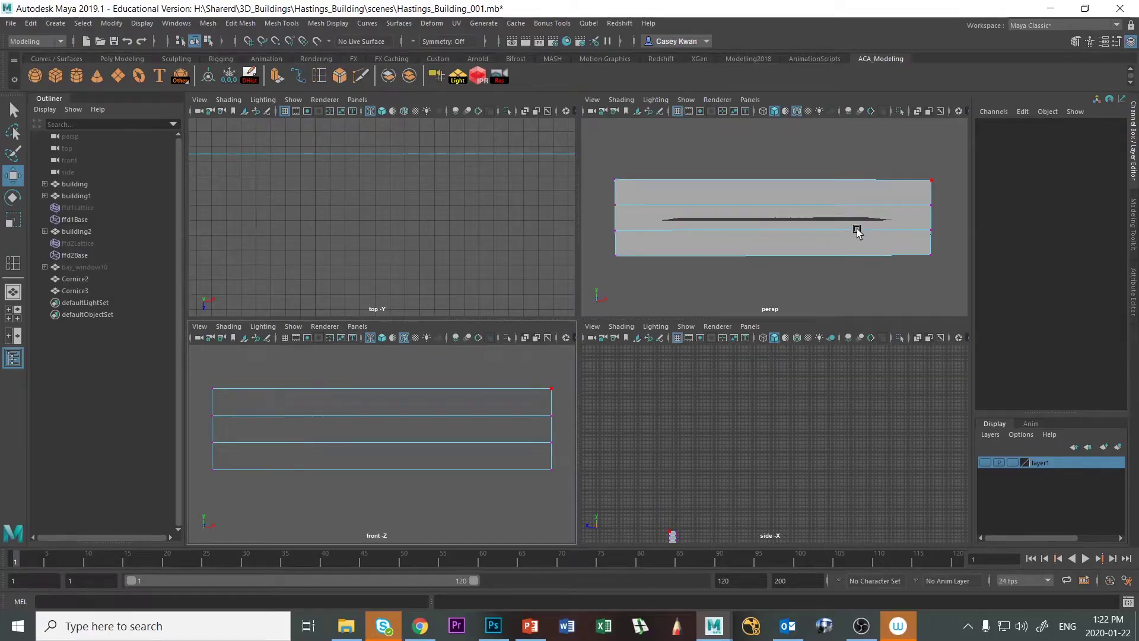
Flatten Cornice2 into the top band by scaling it to 0.333 in Y.
key(alt+Tab)
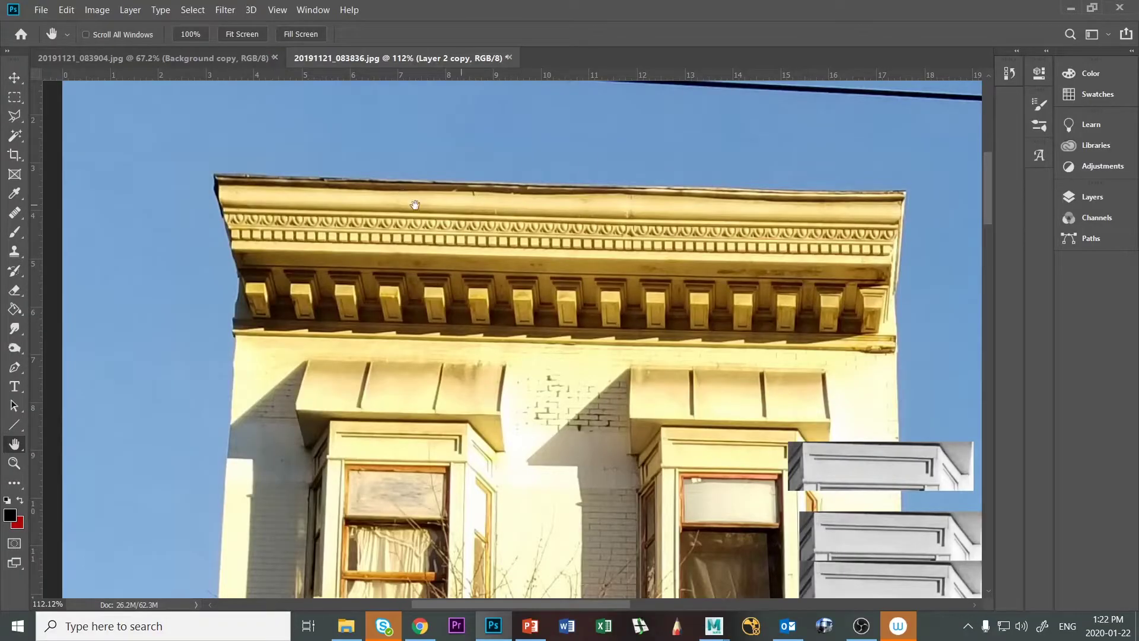
key(alt+Tab)
key(alt+Tab)
key(alt+Tab)
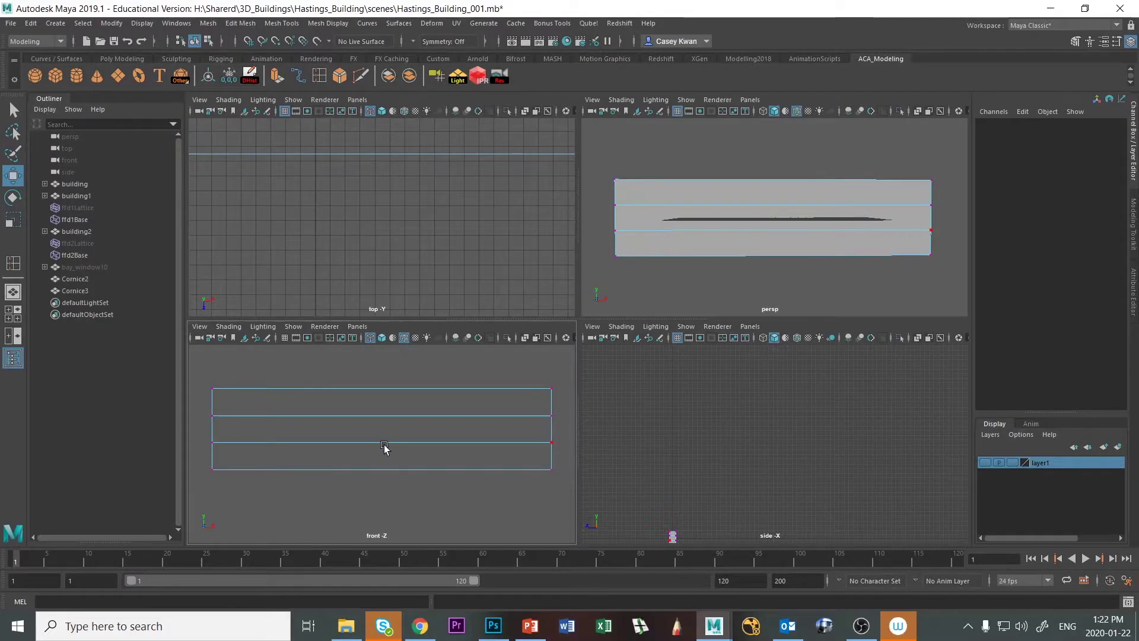
right_drag(814, 193, 862, 175)
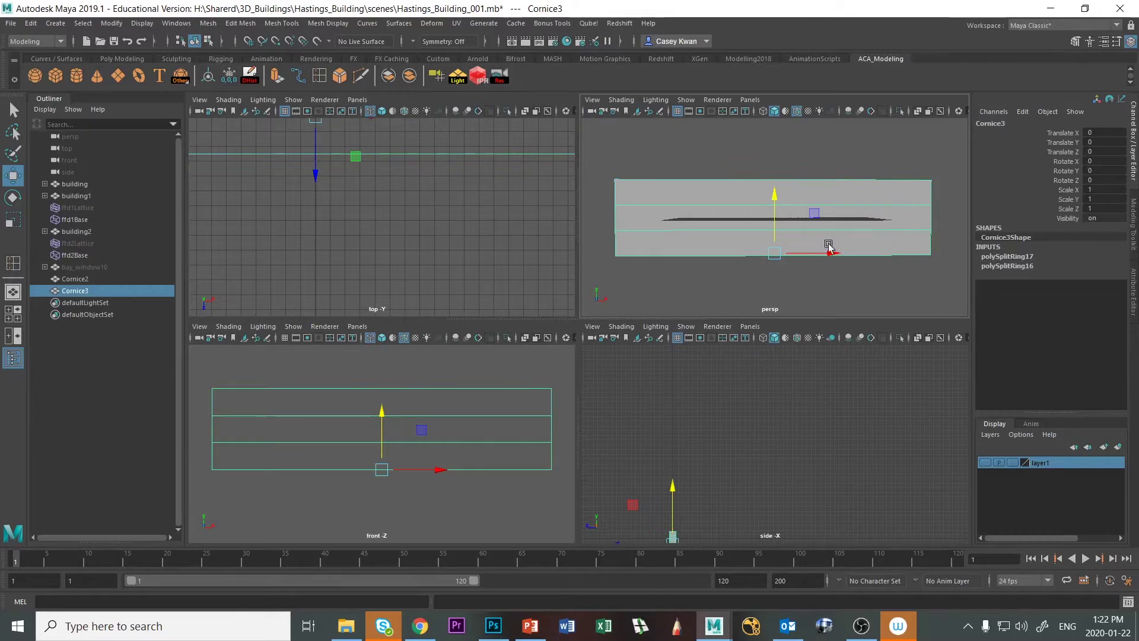
click(74, 279)
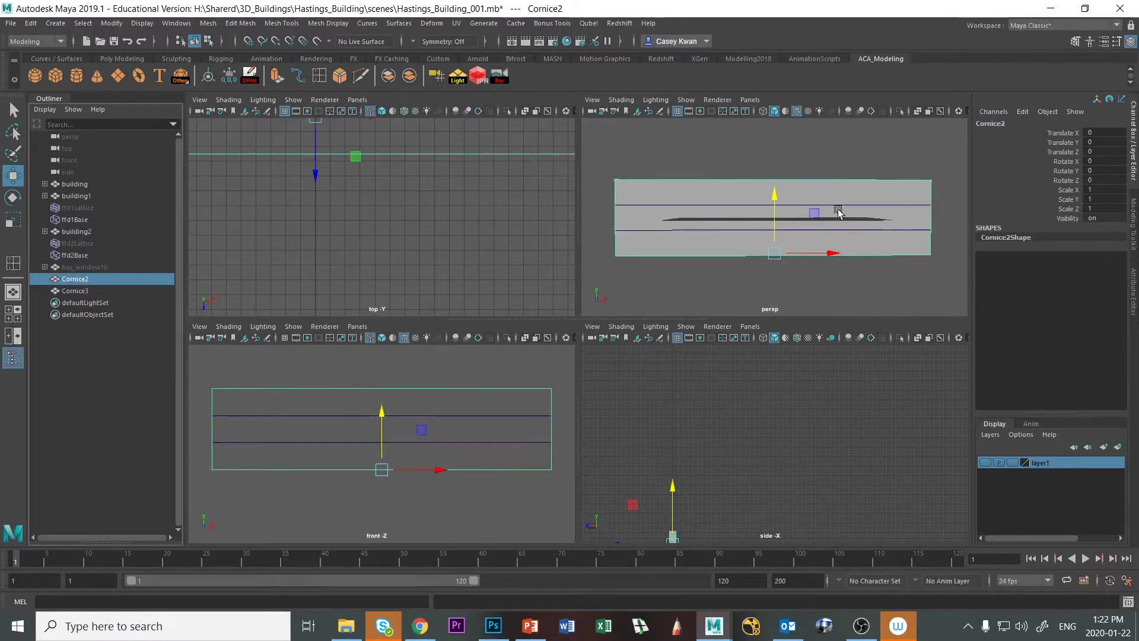
key(space)
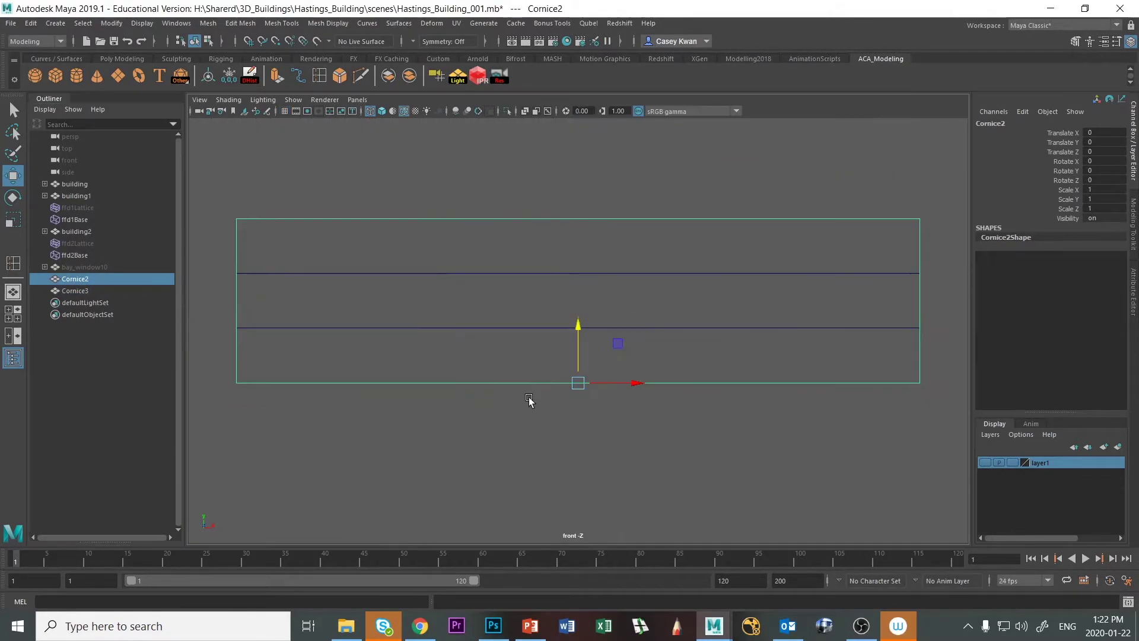
drag(577, 321, 577, 253)
key(r)
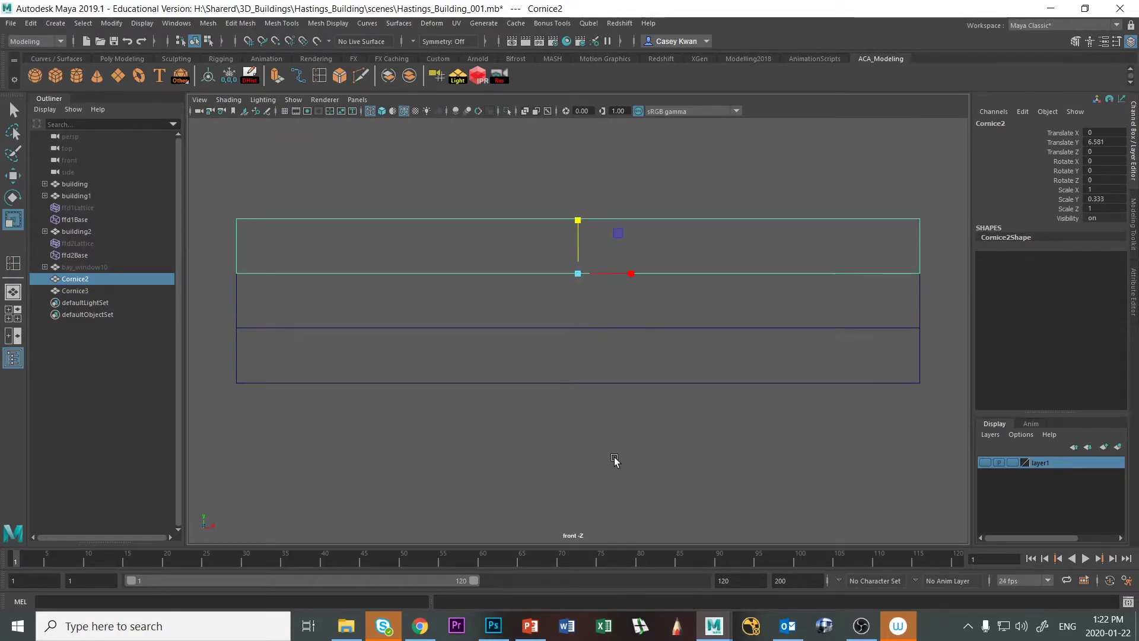
click(678, 449)
Push Cornice3 back along its depth in Z.
key(space)
key(space)
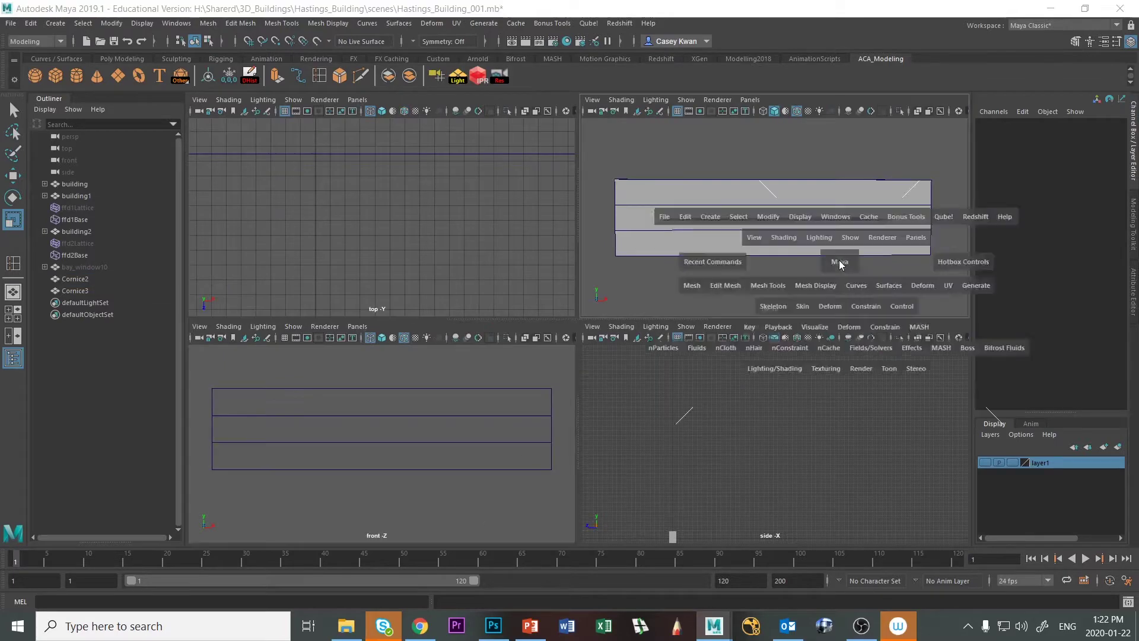
click(692, 280)
alt+drag(694, 274, 569, 409)
key(w)
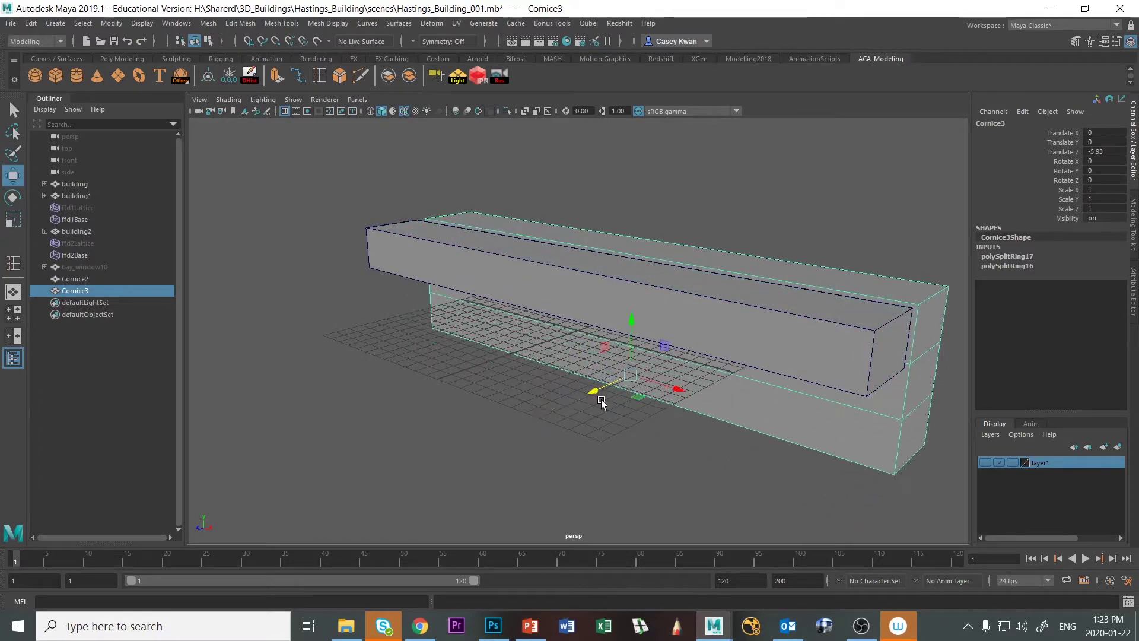
alt+drag(457, 453, 450, 273)
click(449, 273)
alt+drag(508, 338, 596, 409)
Duplicate Cornice2 as Cornice4 and move it down to Translate Y 3.329 in the middle band.
key(alt+Tab)
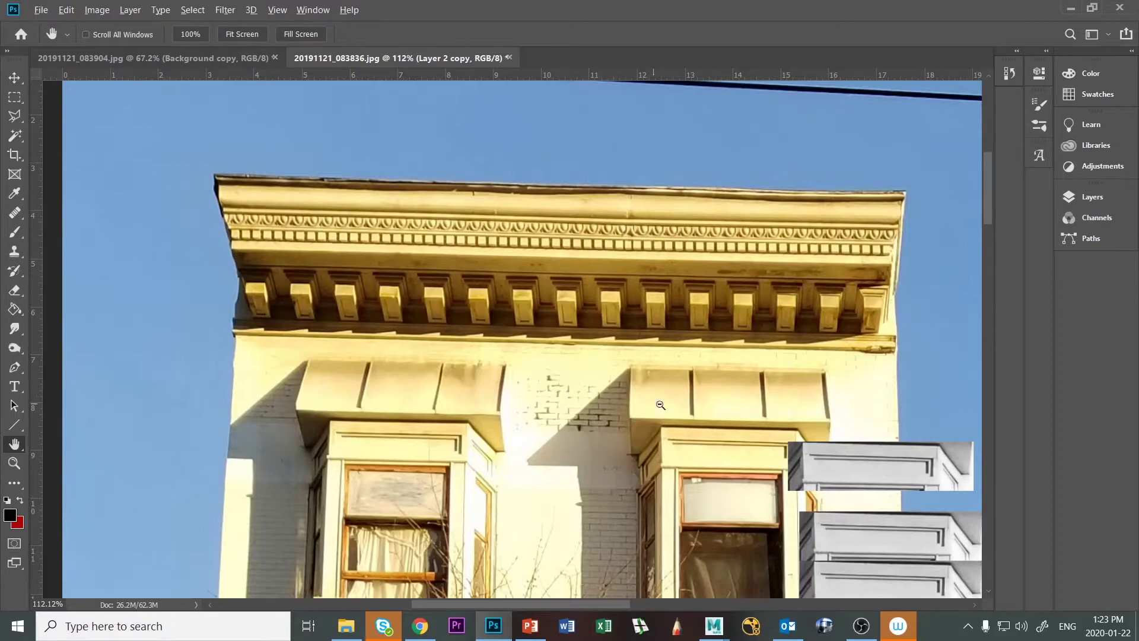
key(alt+Tab)
key(ctrl+d)
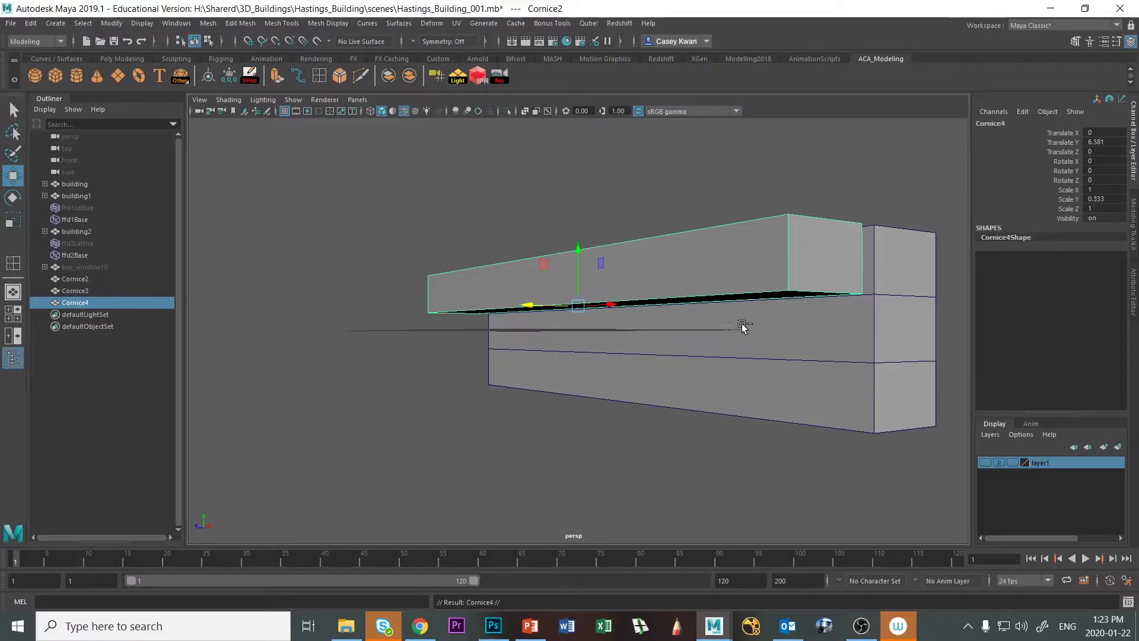
drag(579, 254, 580, 296)
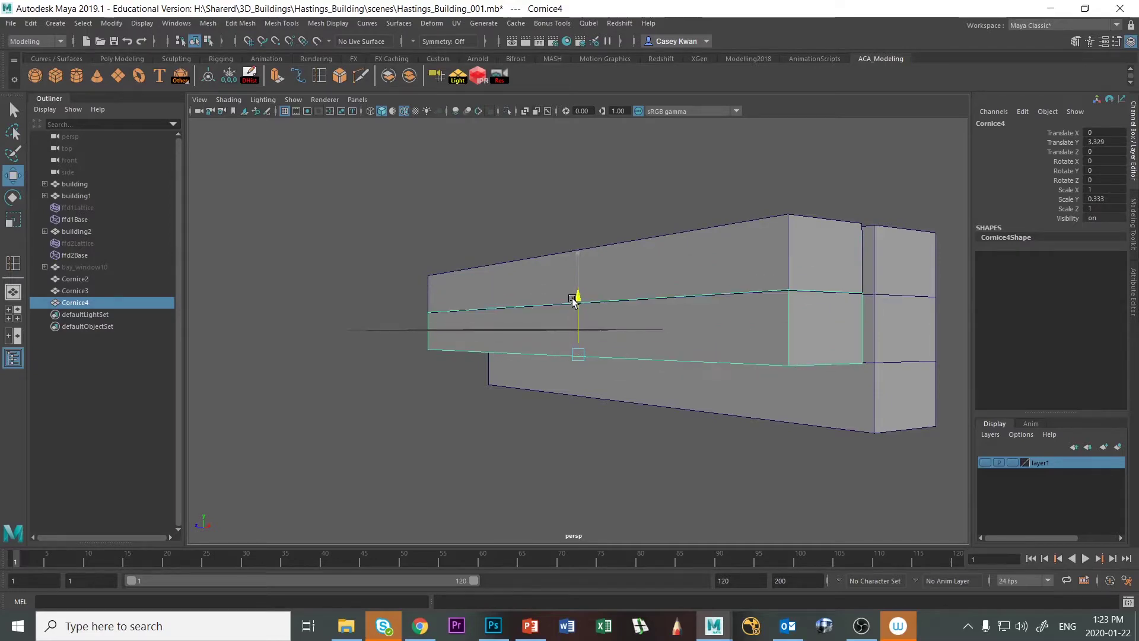
key(space)
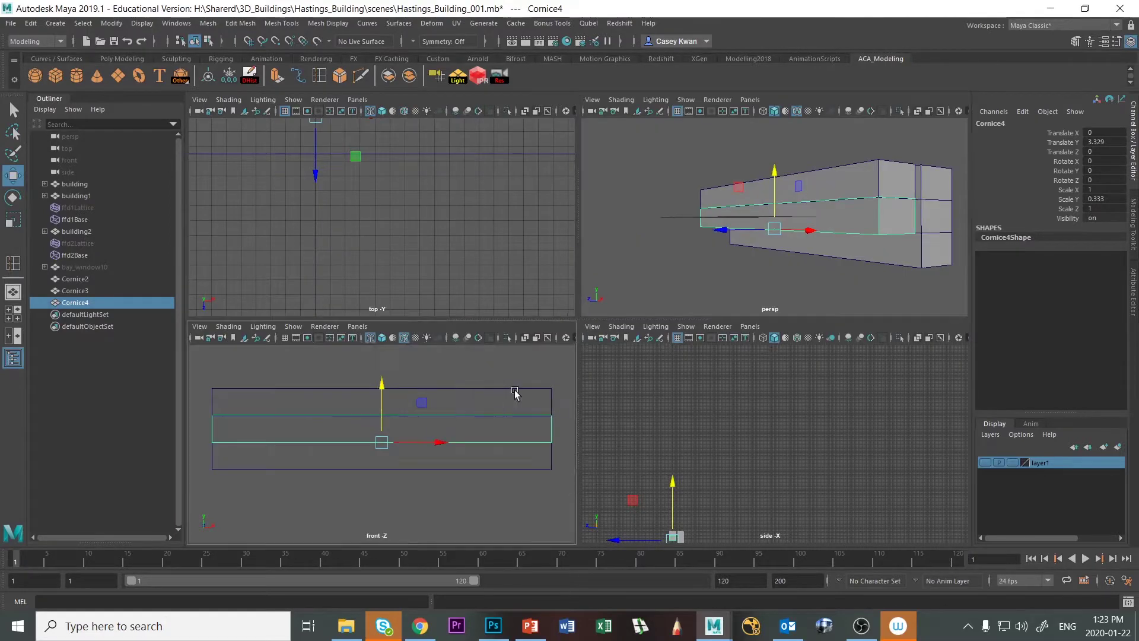
key(space)
Insert a horizontal edge loop partway down Cornice4's front face.
click(288, 24)
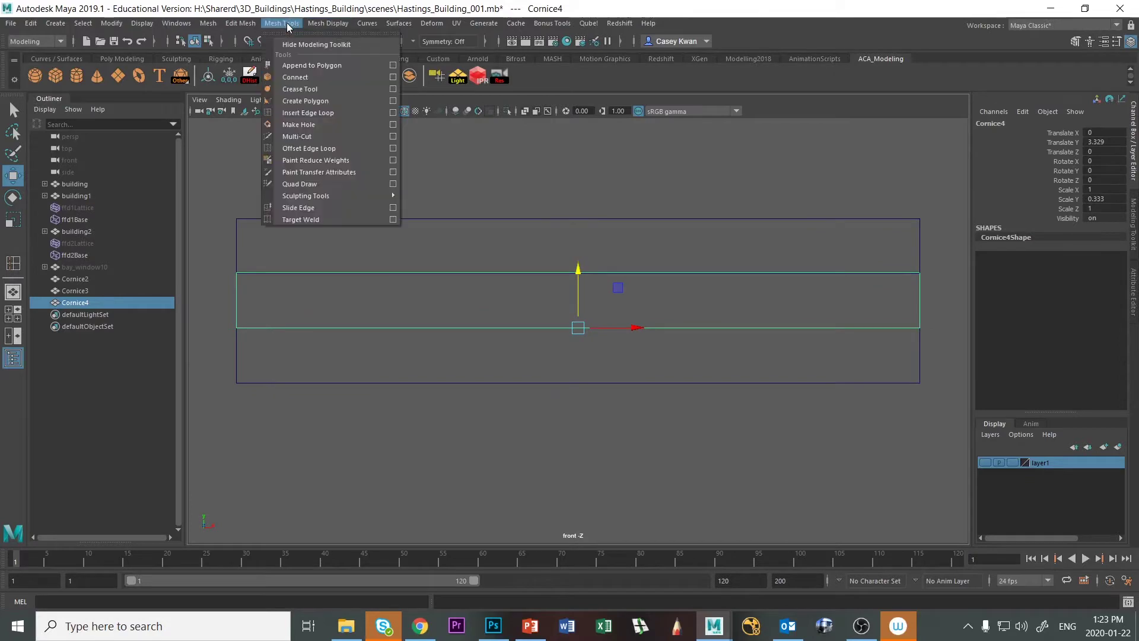
click(329, 113)
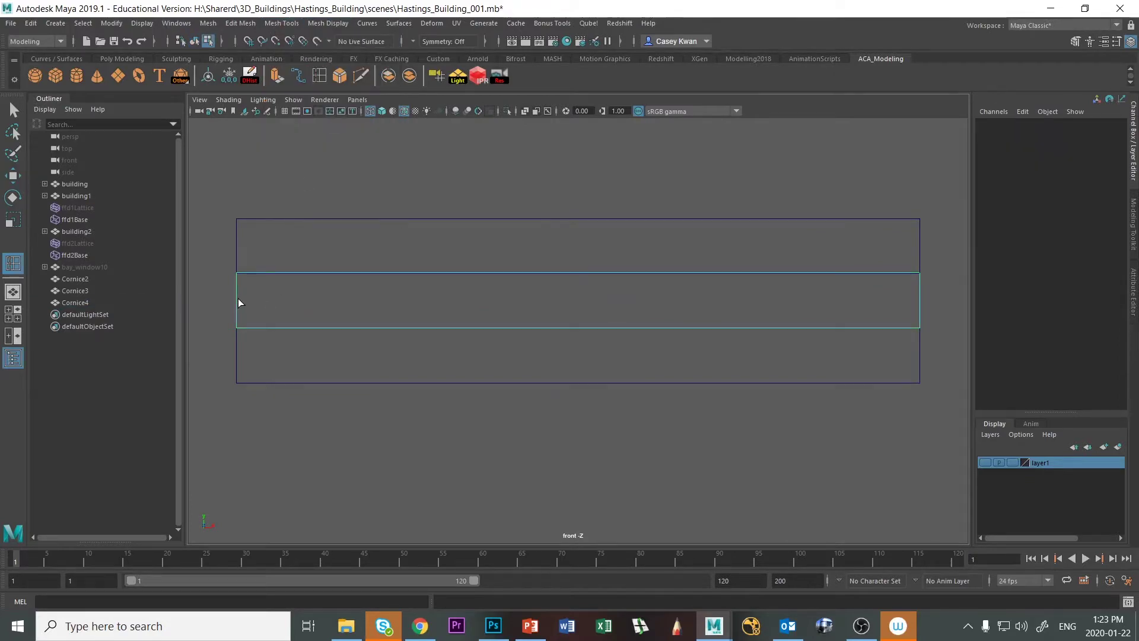
click(236, 298)
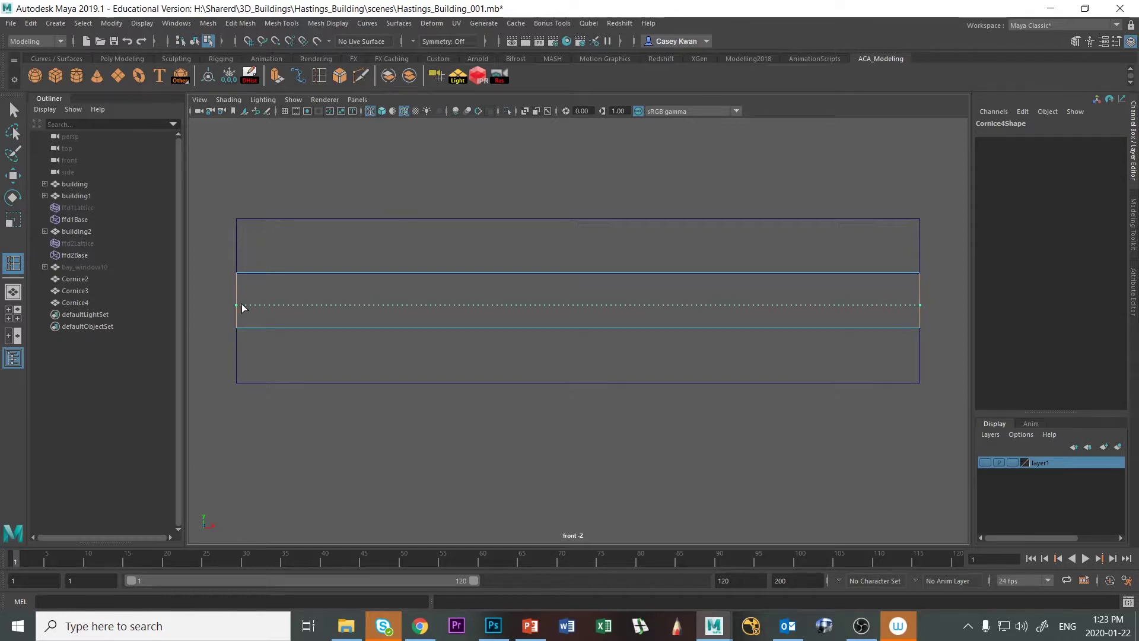
drag(242, 307, 242, 307)
click(320, 445)
key(q)
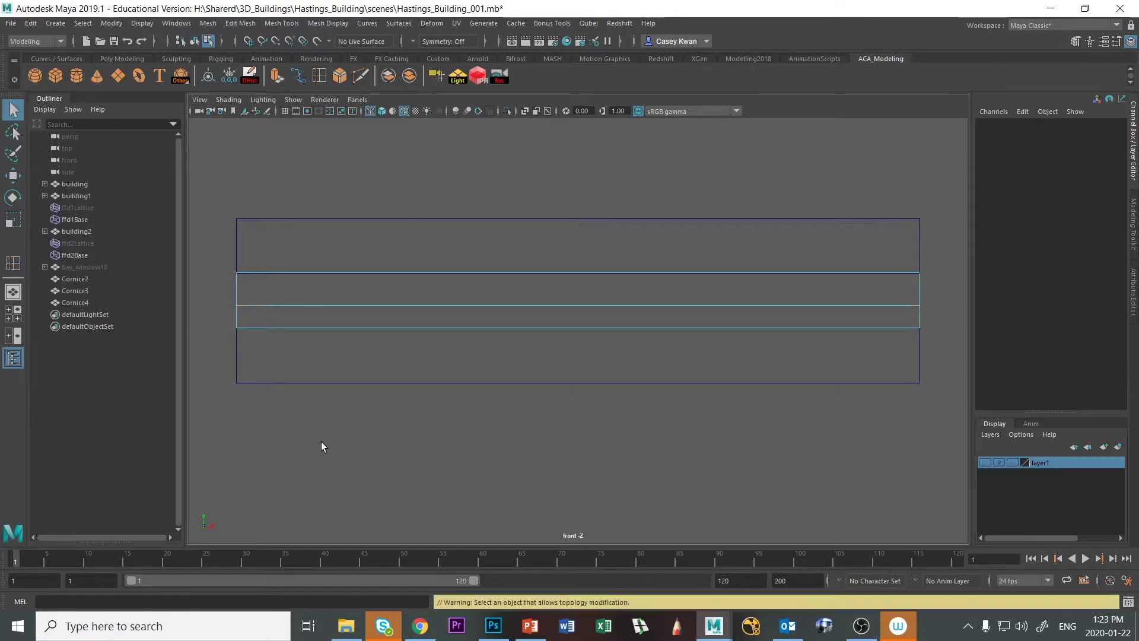
Select the vertices of Cornice4's lower strip and compare with the reference photo.
right_drag(283, 305, 229, 301)
drag(218, 290, 928, 348)
key(alt+Tab)
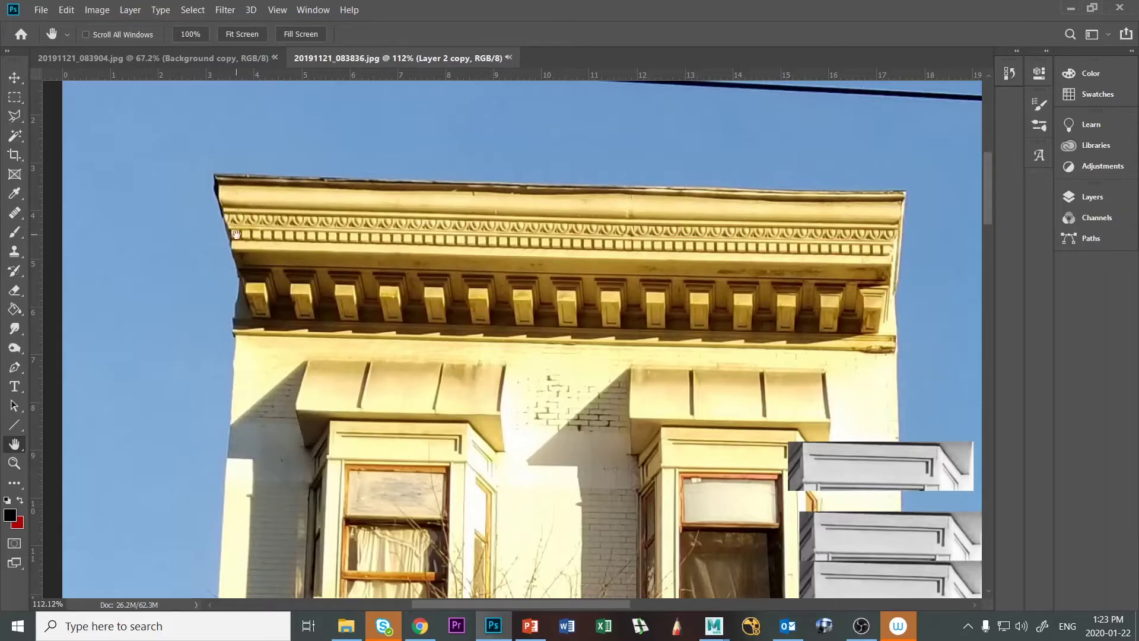
key(alt+Tab)
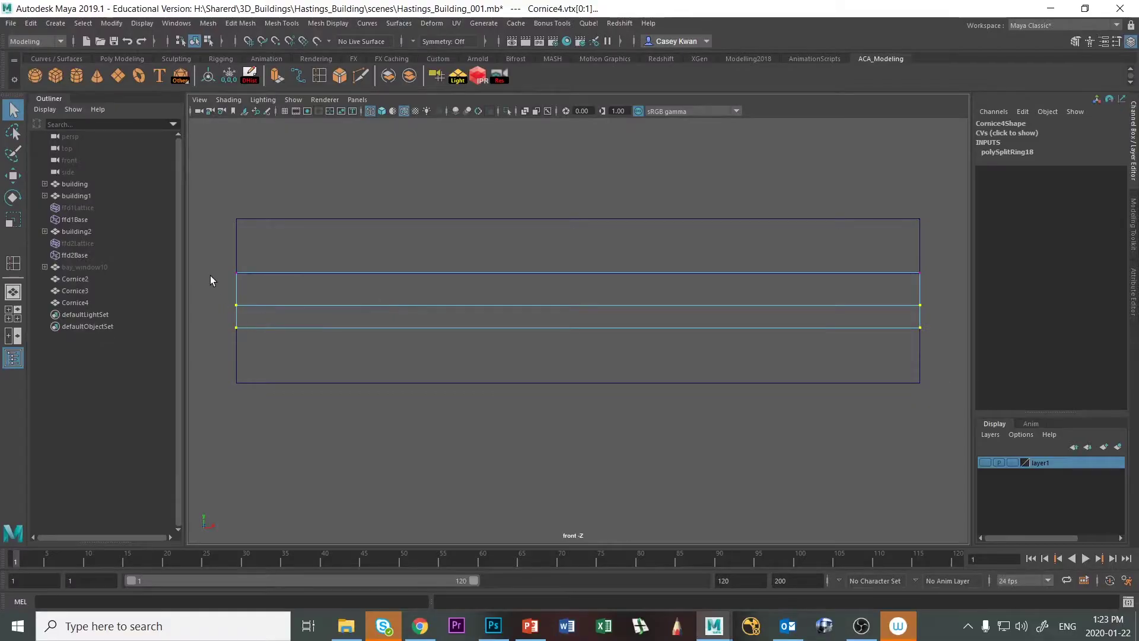
Scale Cornice4's lower-strip vertices to narrow the strip horizontally.
key(alt+Tab)
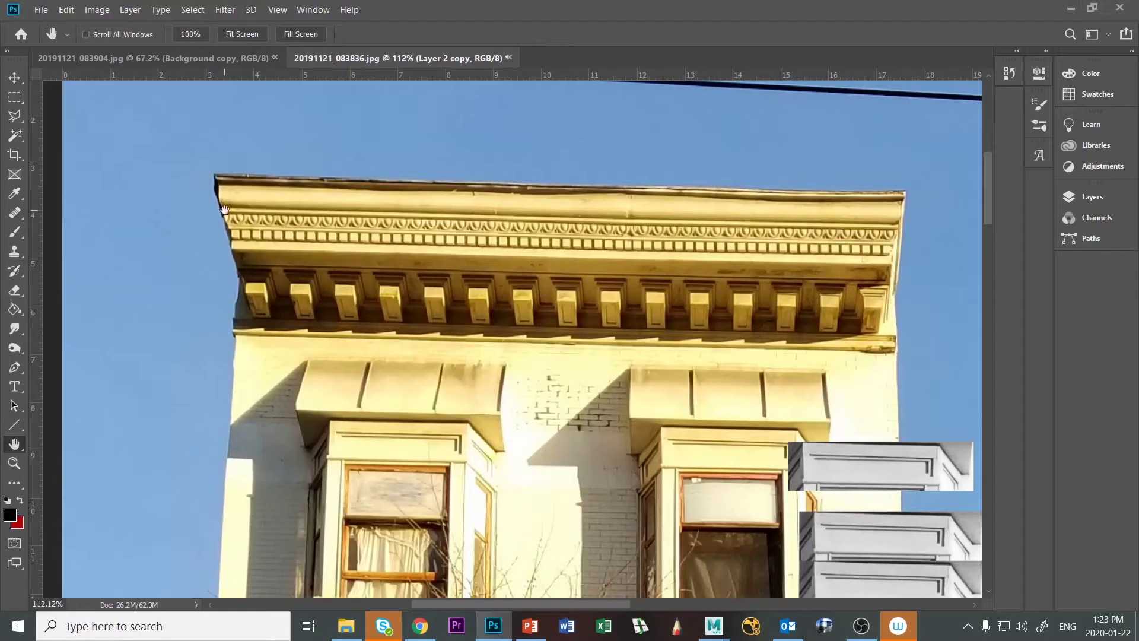
key(alt+Tab)
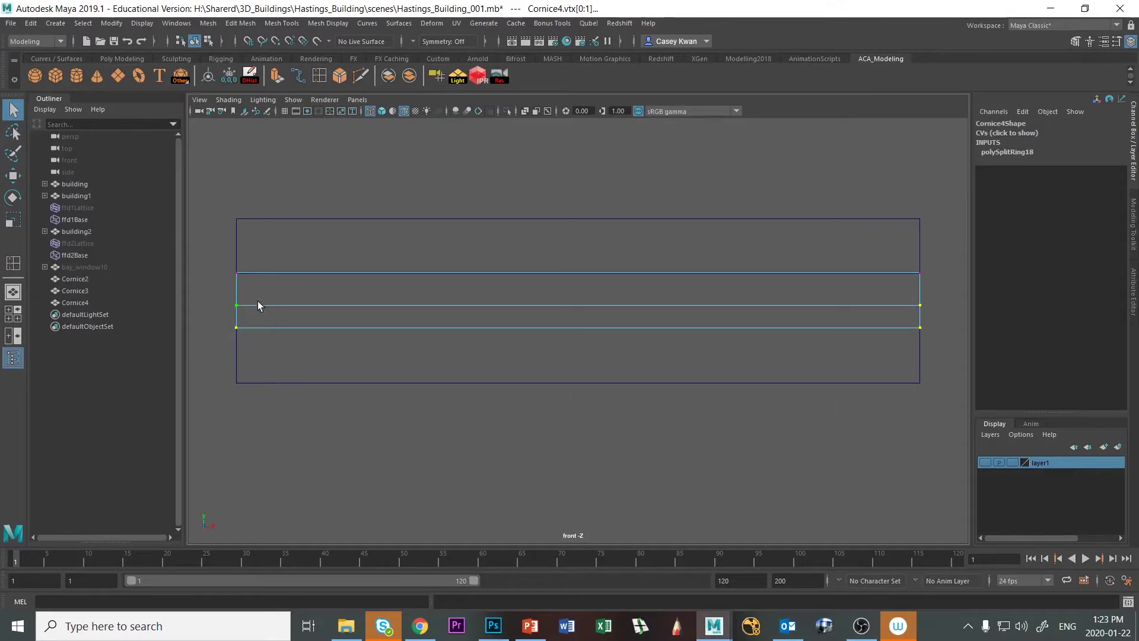
key(r)
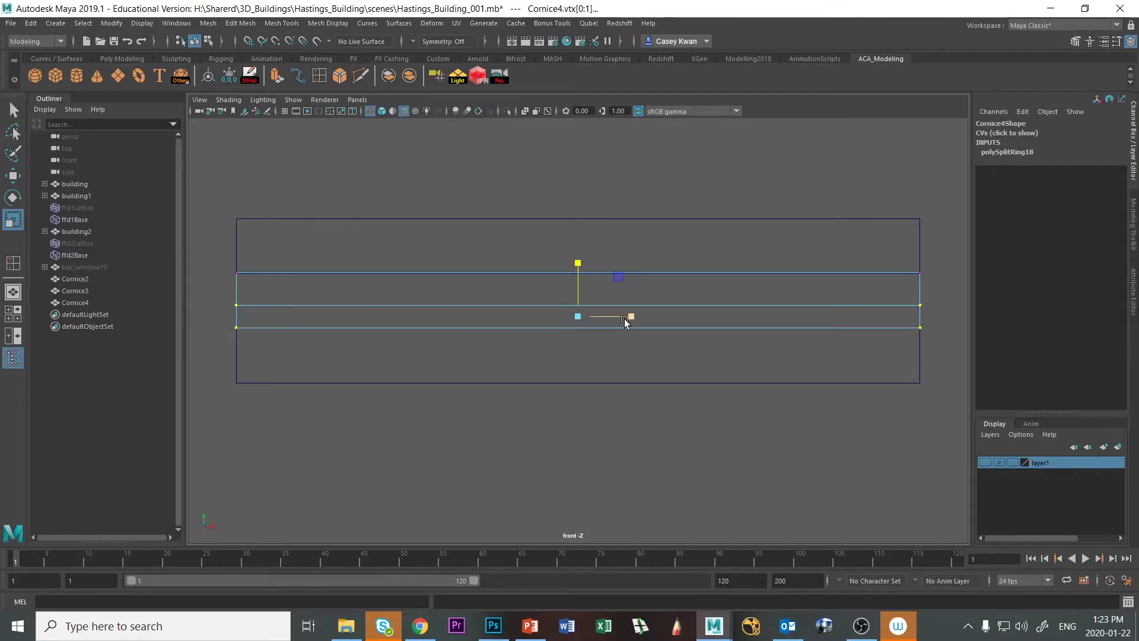
drag(629, 318, 628, 319)
key(alt+Tab)
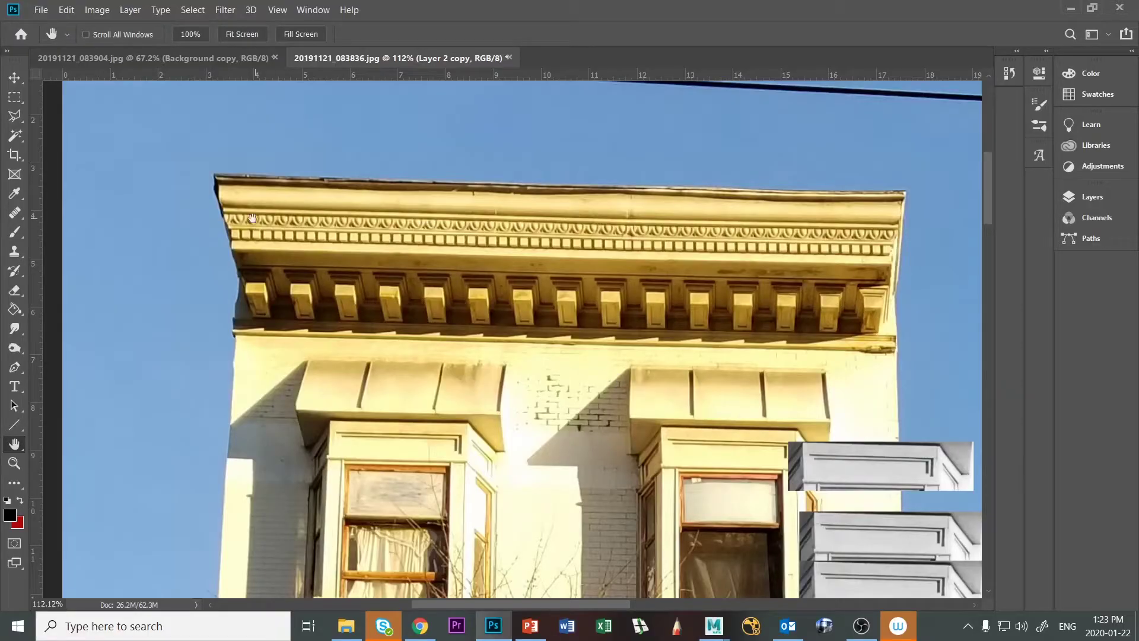
key(alt+Tab)
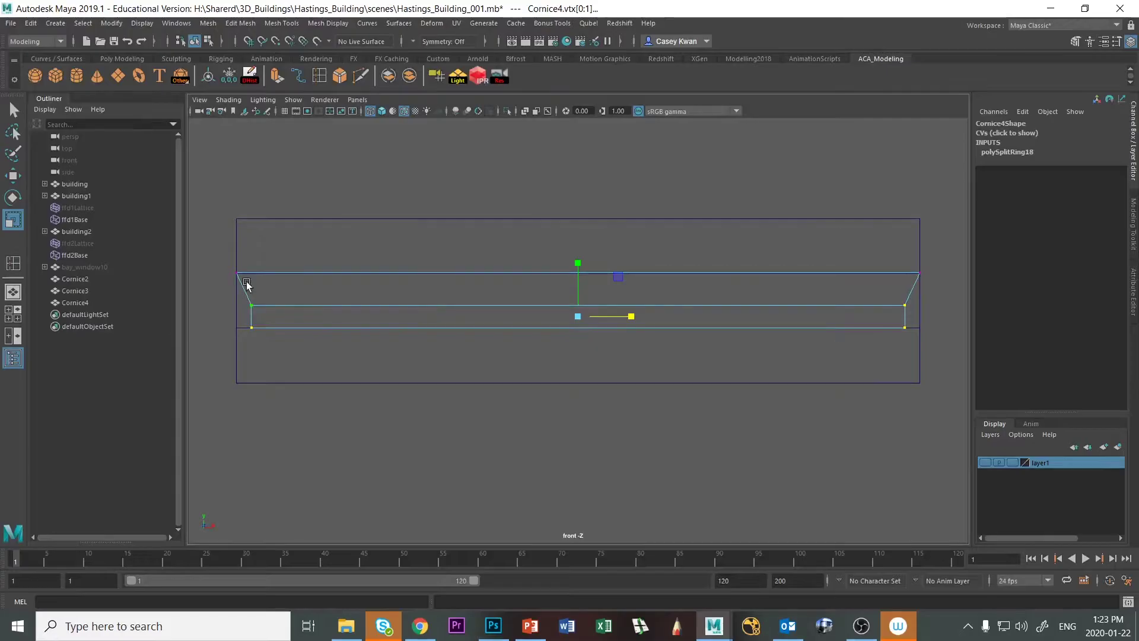
In the maximized perspective view, orbit to the cornice end and reselect Cornice4's profile vertices.
key(alt+Tab)
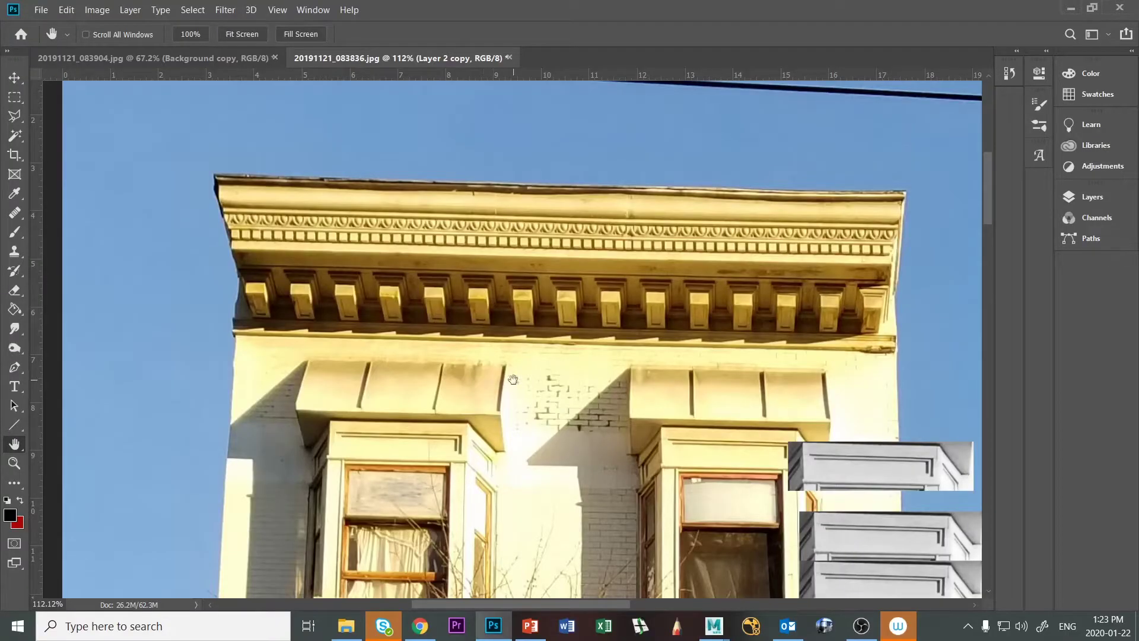
key(alt+Tab)
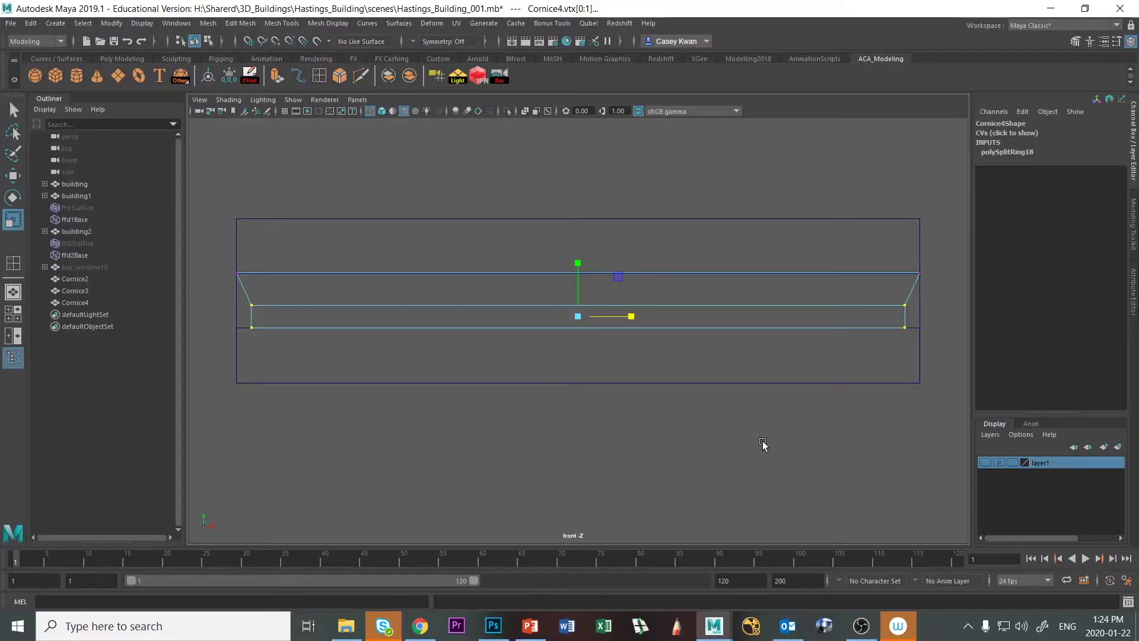
key(space)
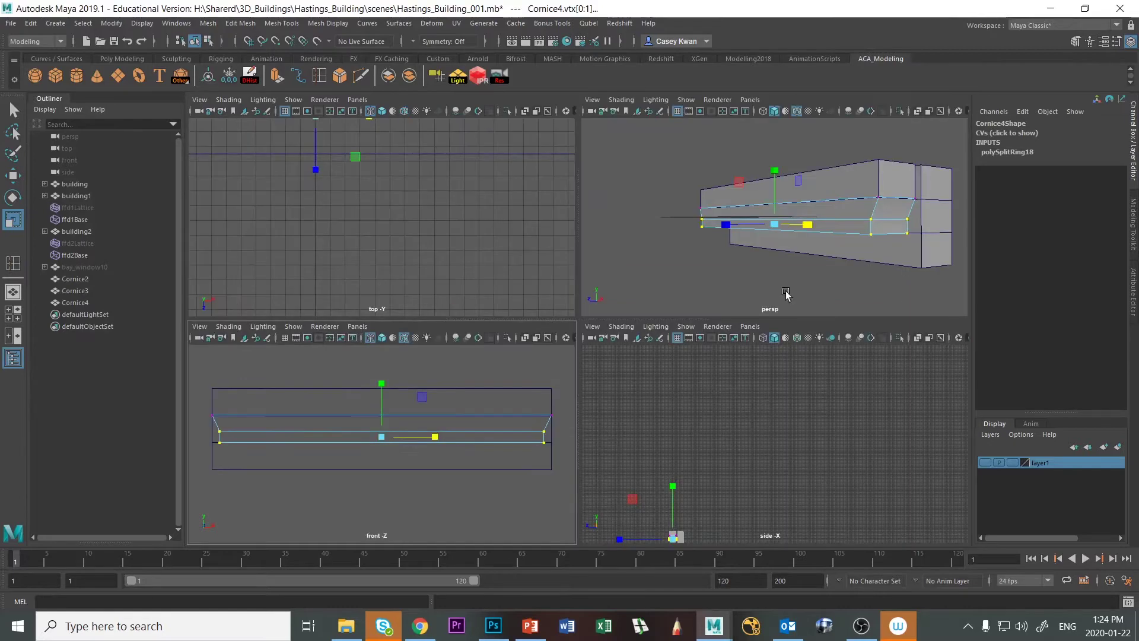
key(space)
alt+drag(803, 290, 789, 303)
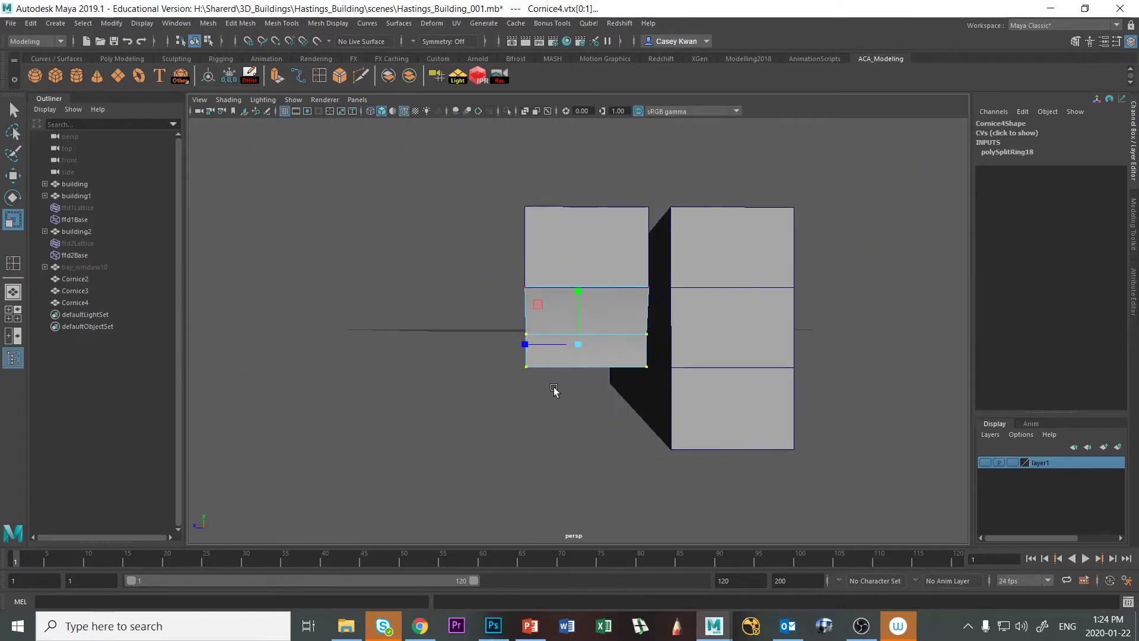
click(537, 396)
drag(465, 314, 390, 421)
Bring Photoshop forward and open the 20191121_083904.jpg document tab.
key(alt+Tab)
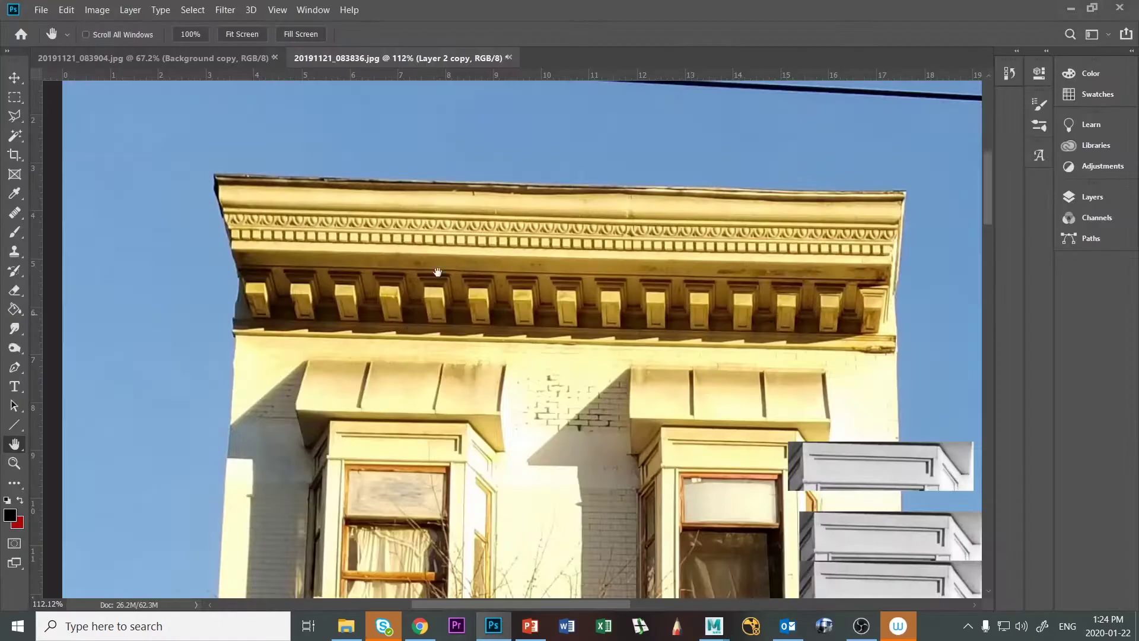
click(210, 58)
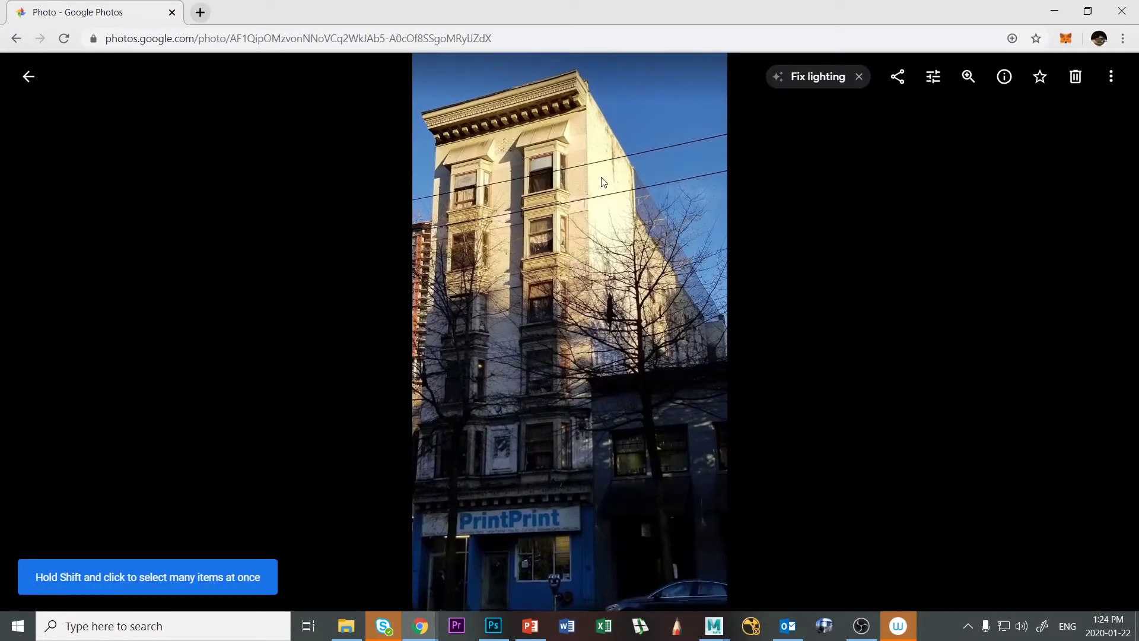
Zoom into the photo and pan up to the roofline bracket blocks, then return to Maya.
scroll(585, 227, up, 3)
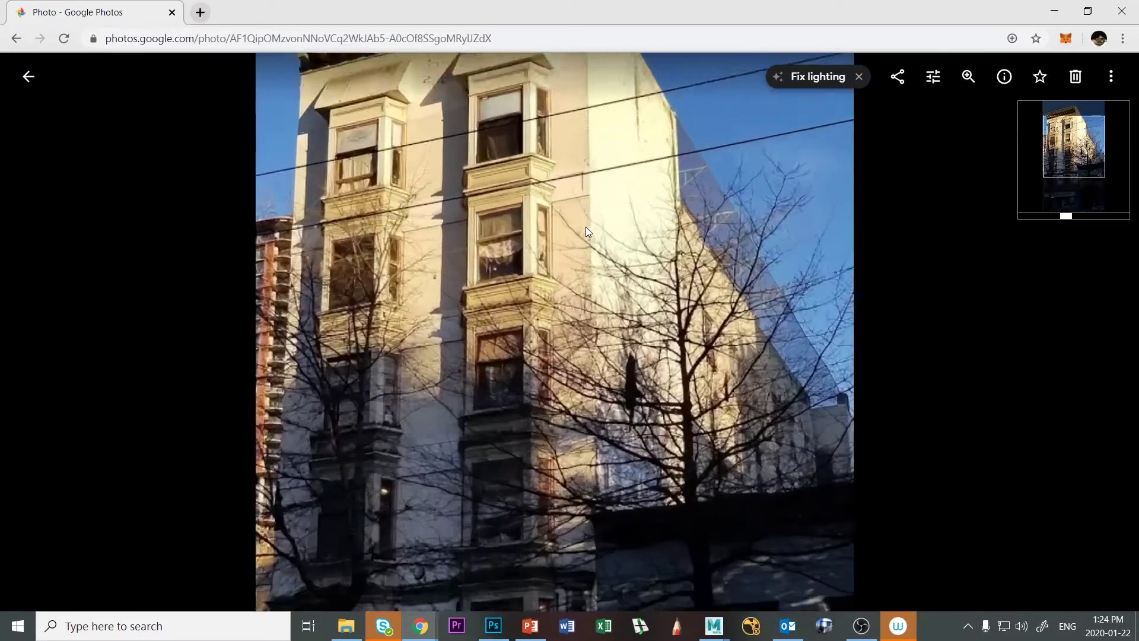
scroll(586, 227, up, 2)
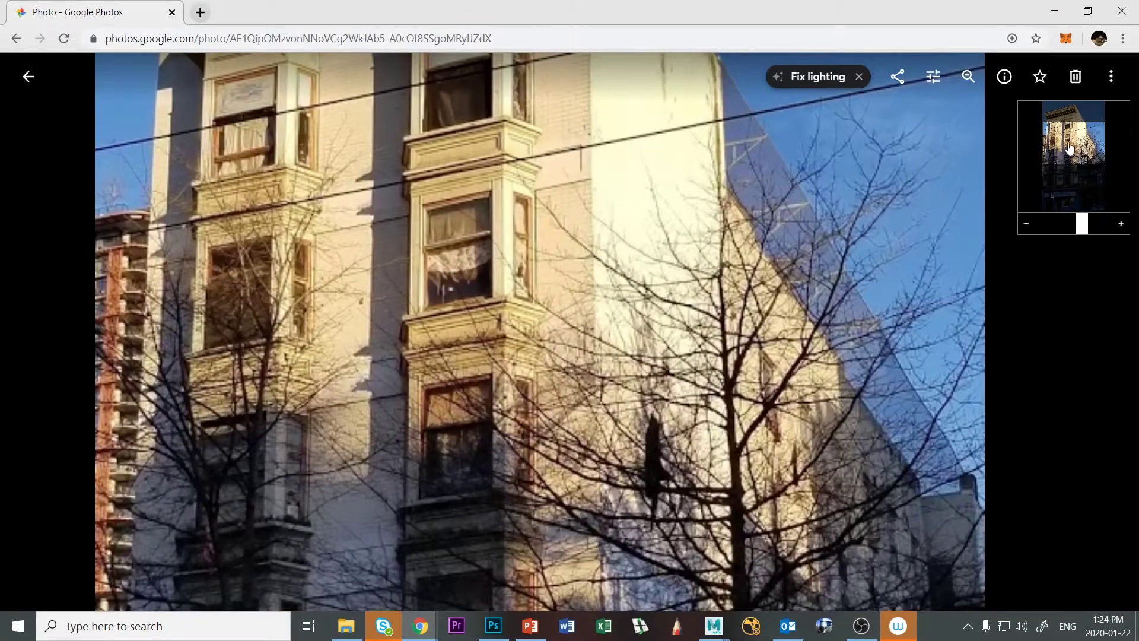
drag(631, 96, 646, 256)
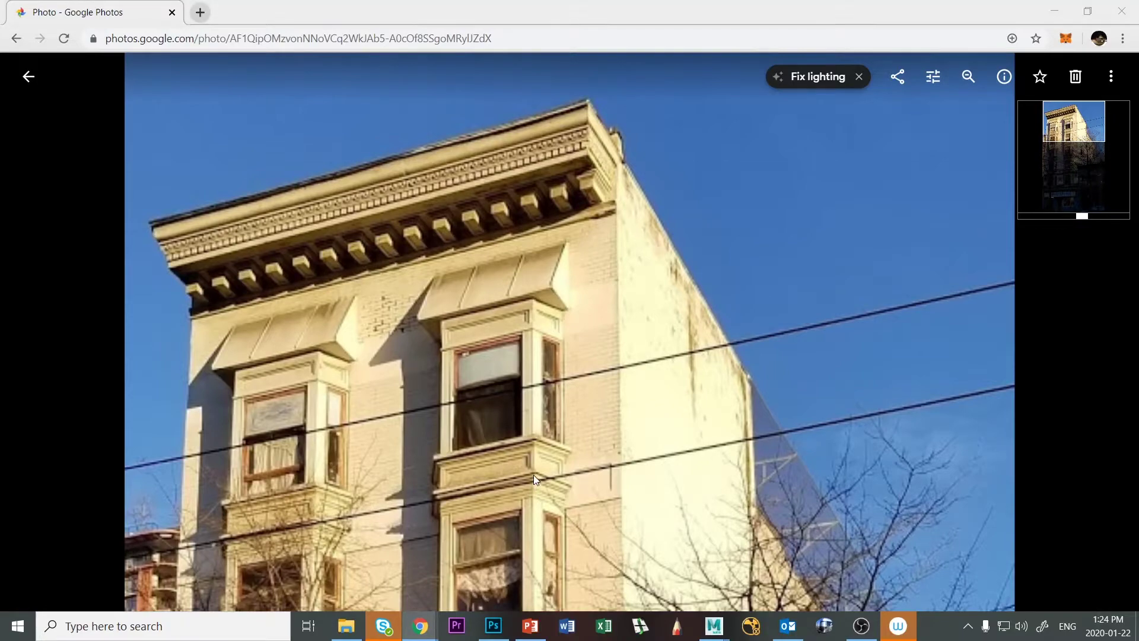
key(alt+Tab)
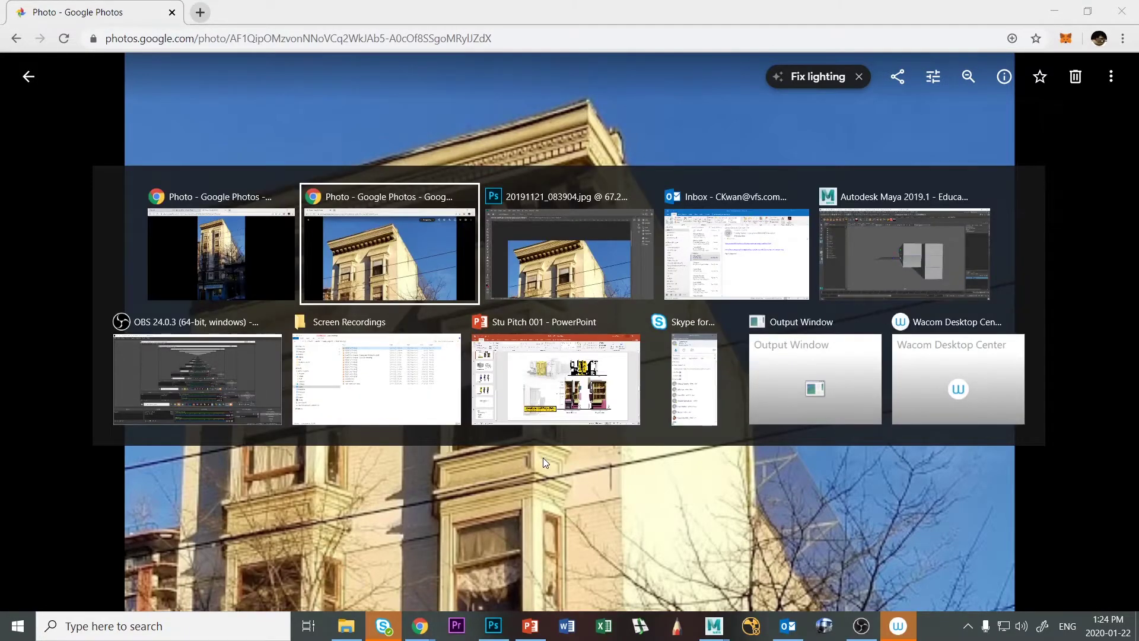
key(alt+Tab)
key(alt+Tab)
key(alt+Tab)
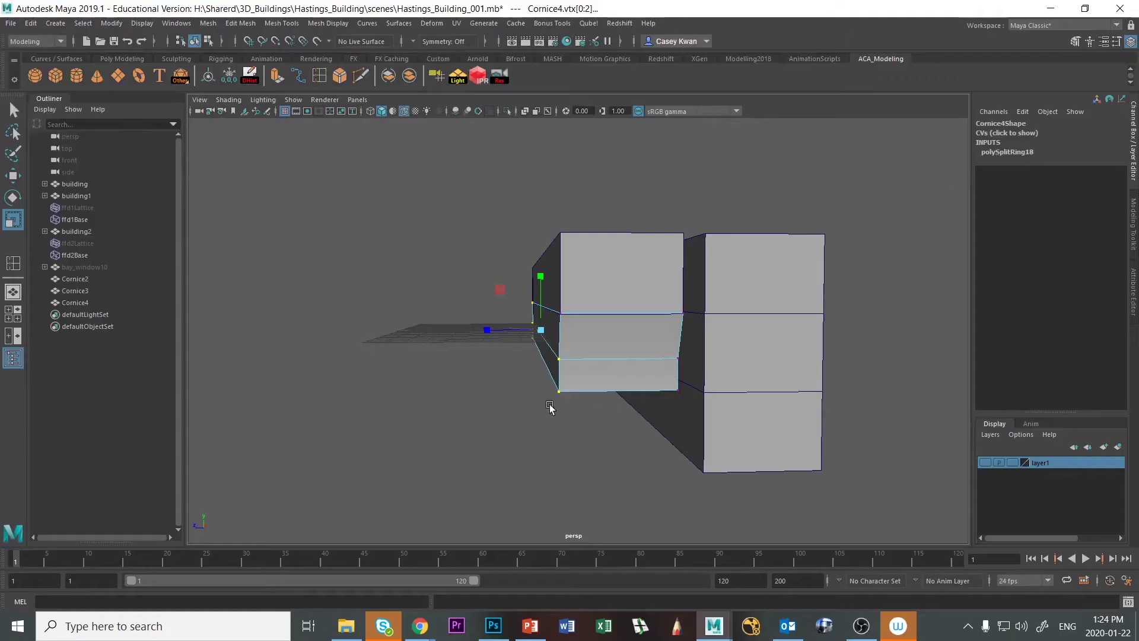
Select Cornice4's lower profile vertices and move them back in Z toward the wall.
alt+drag(625, 382, 516, 389)
click(572, 457)
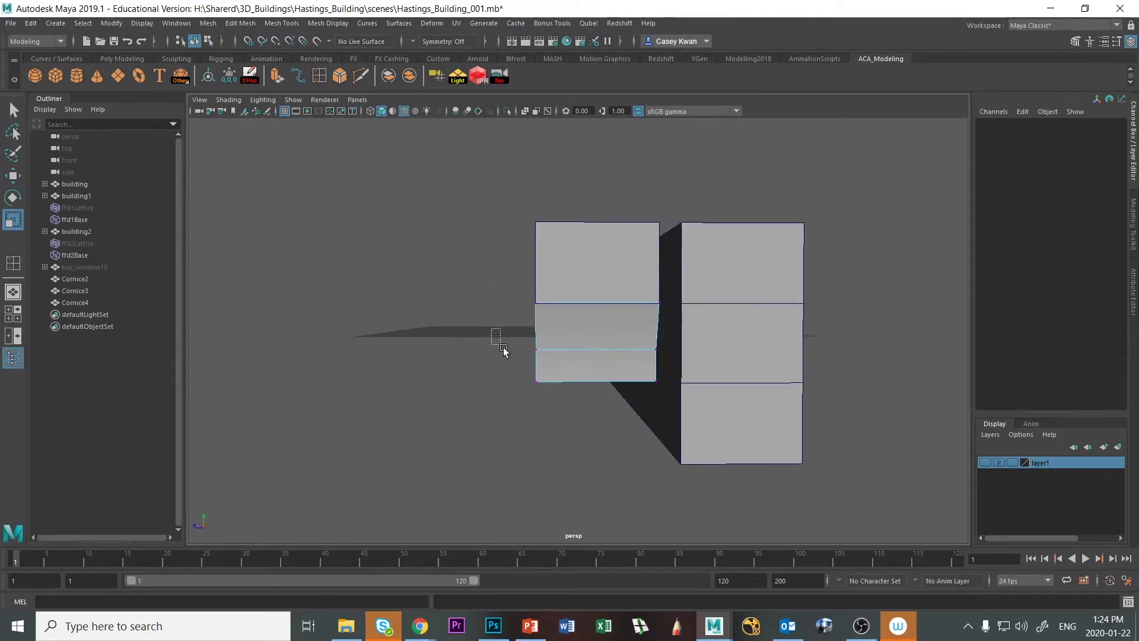
drag(503, 348, 430, 391)
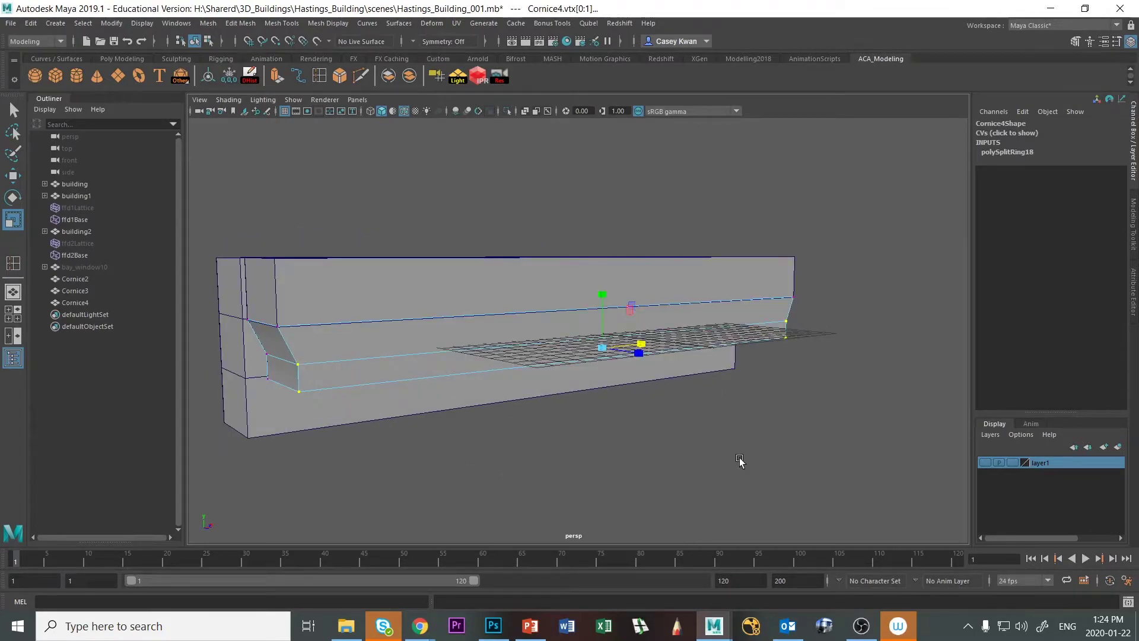
alt+drag(740, 460, 687, 460)
key(4)
mouse_move(826, 442)
alt+mouse_down()
mouse_move(658, 443)
mouse_move(706, 445)
mouse_move(704, 394)
alt+mouse_up()
key(w)
key(5)
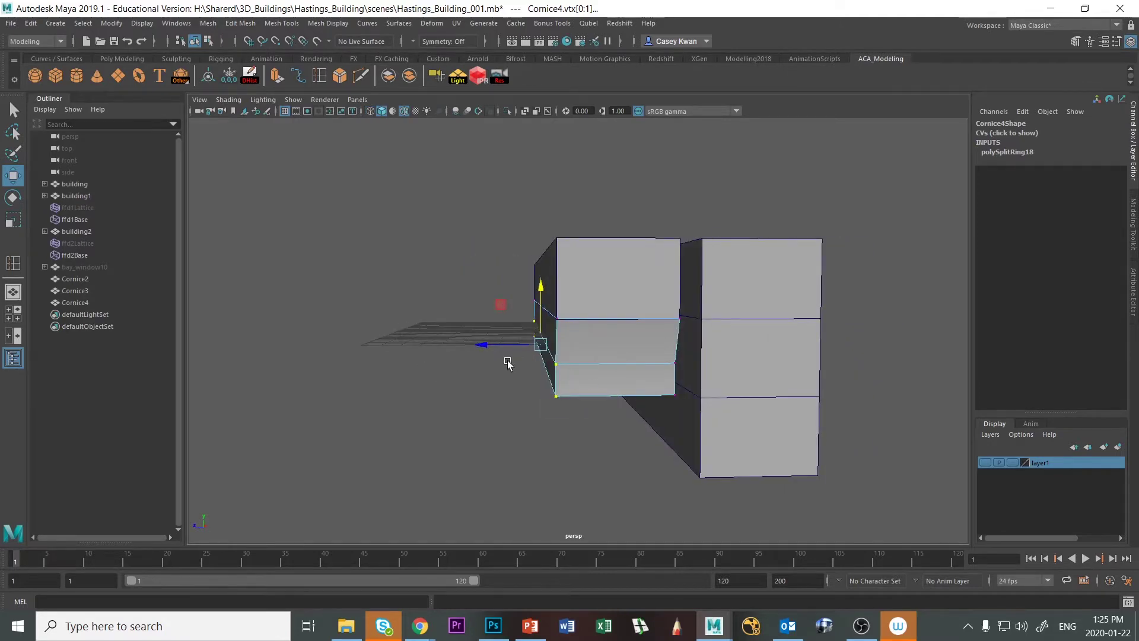
drag(482, 346, 506, 346)
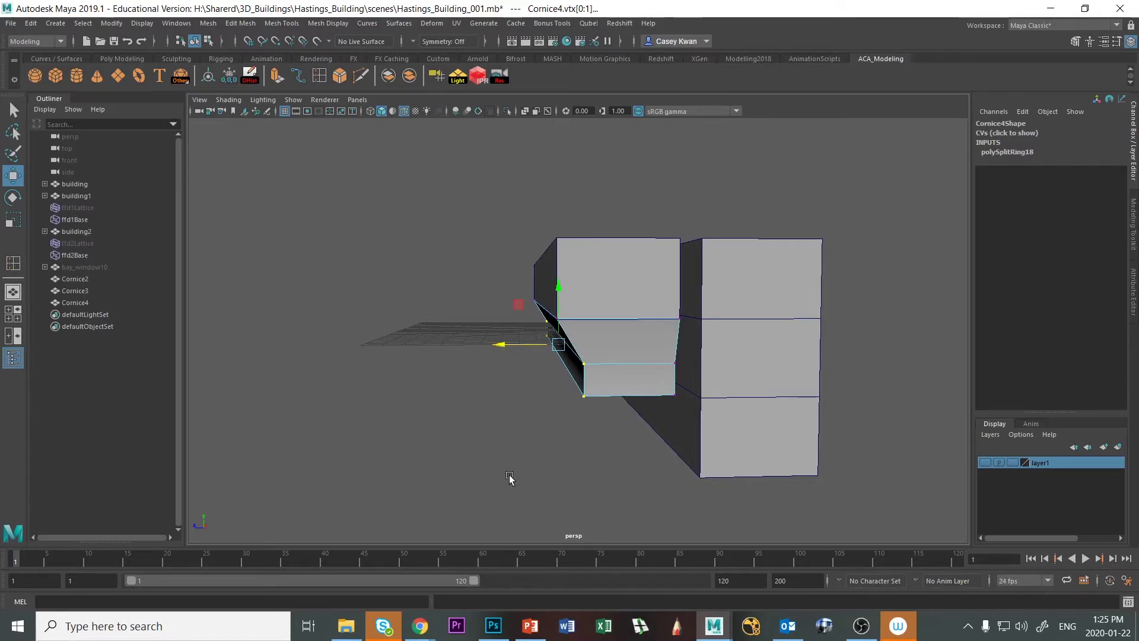
Orbit to a front view of the cornice and glance at the Google Photos reference.
alt+drag(508, 478, 649, 472)
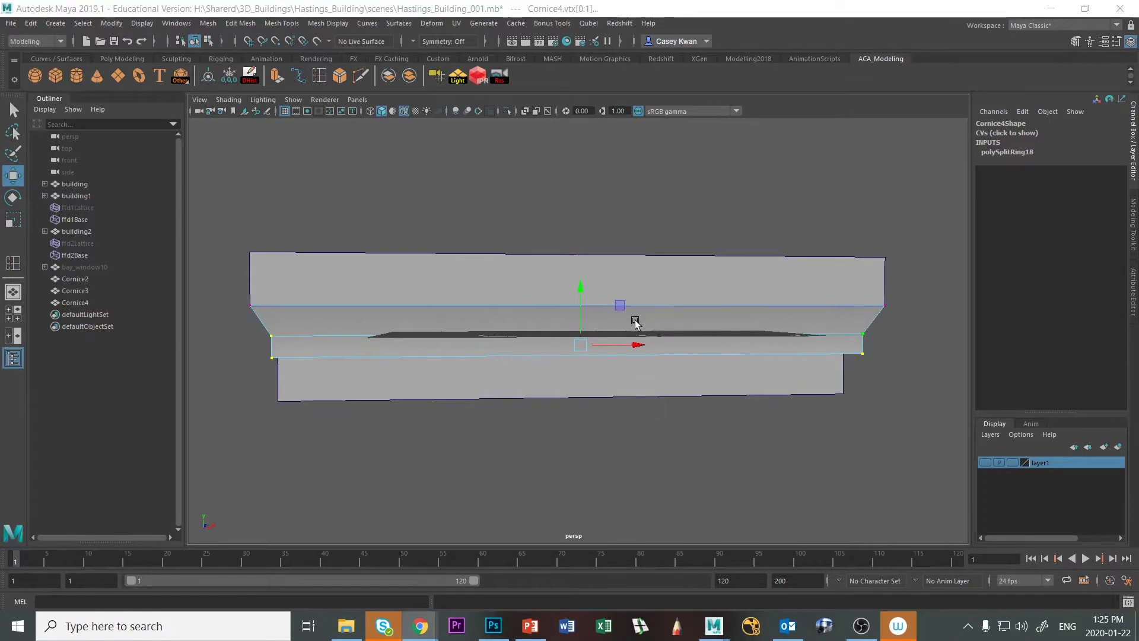
key(alt+Tab)
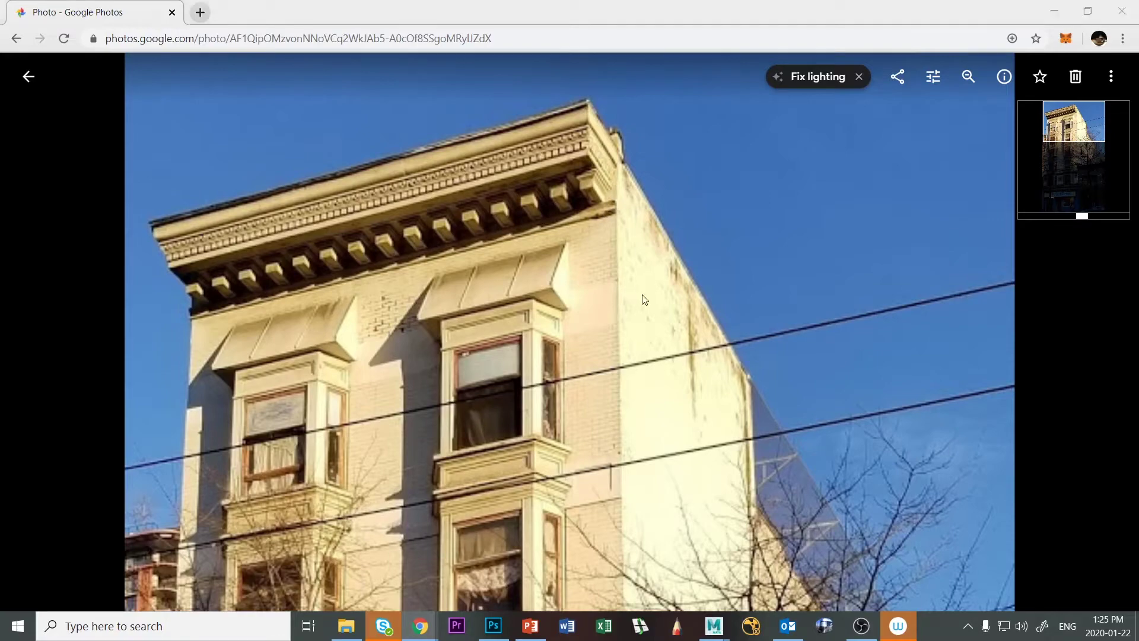
key(alt+Tab)
key(alt+Tab)
key(Tab)
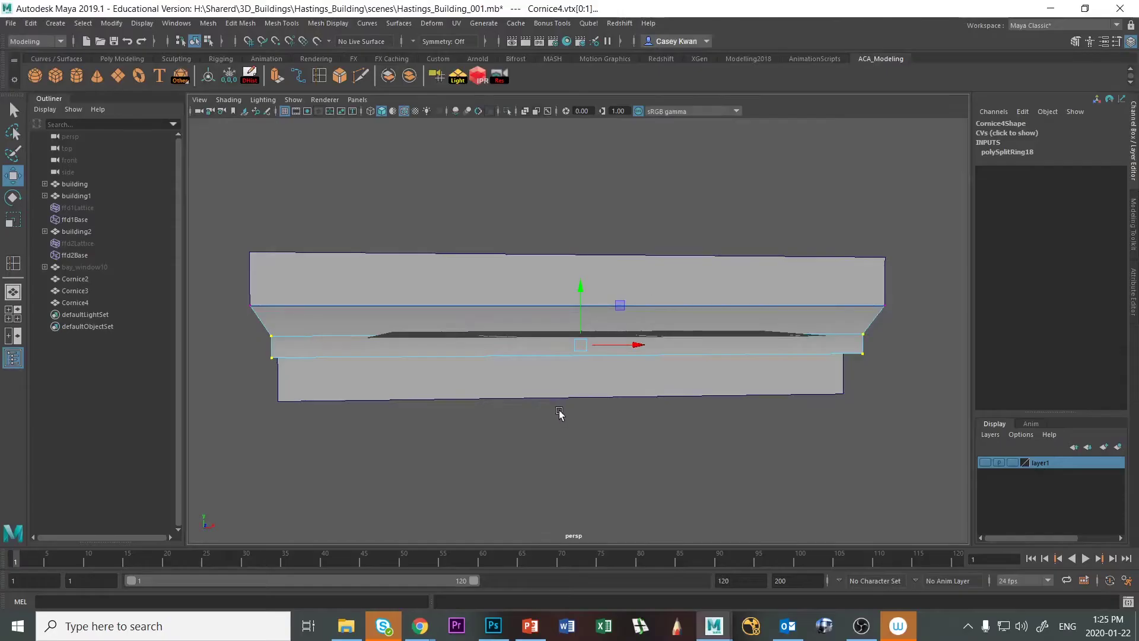
Duplicate Cornice2 as Cornice5, drop it below the profile, and scale it narrow in X.
alt+drag(464, 479, 506, 440)
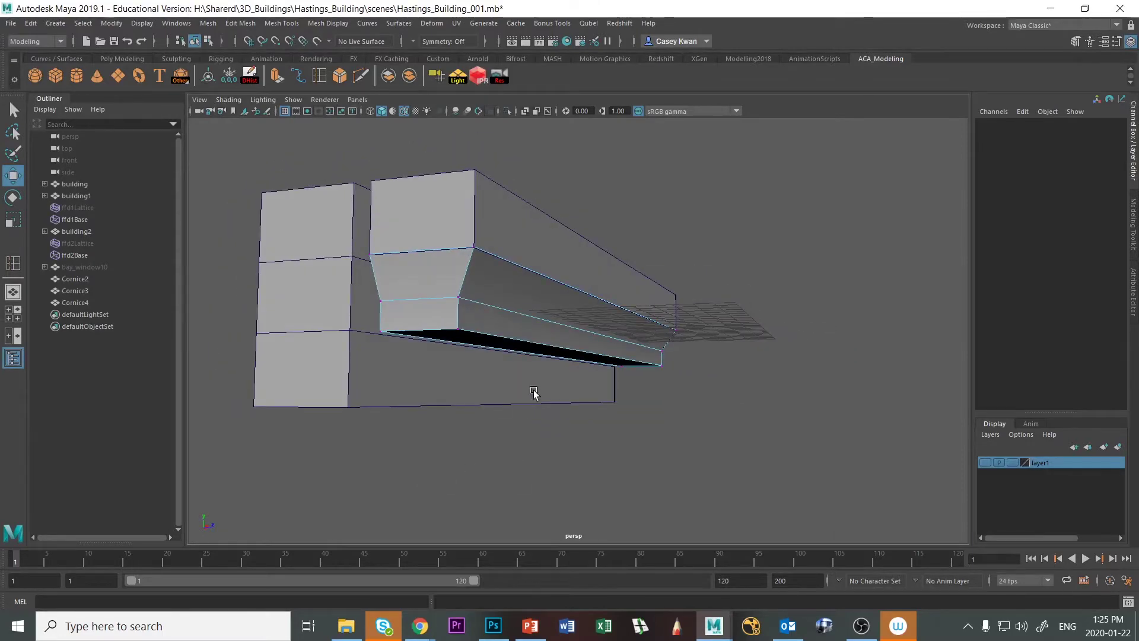
mouse_move(534, 393)
alt+mouse_down()
mouse_move(641, 415)
mouse_move(541, 399)
alt+mouse_up()
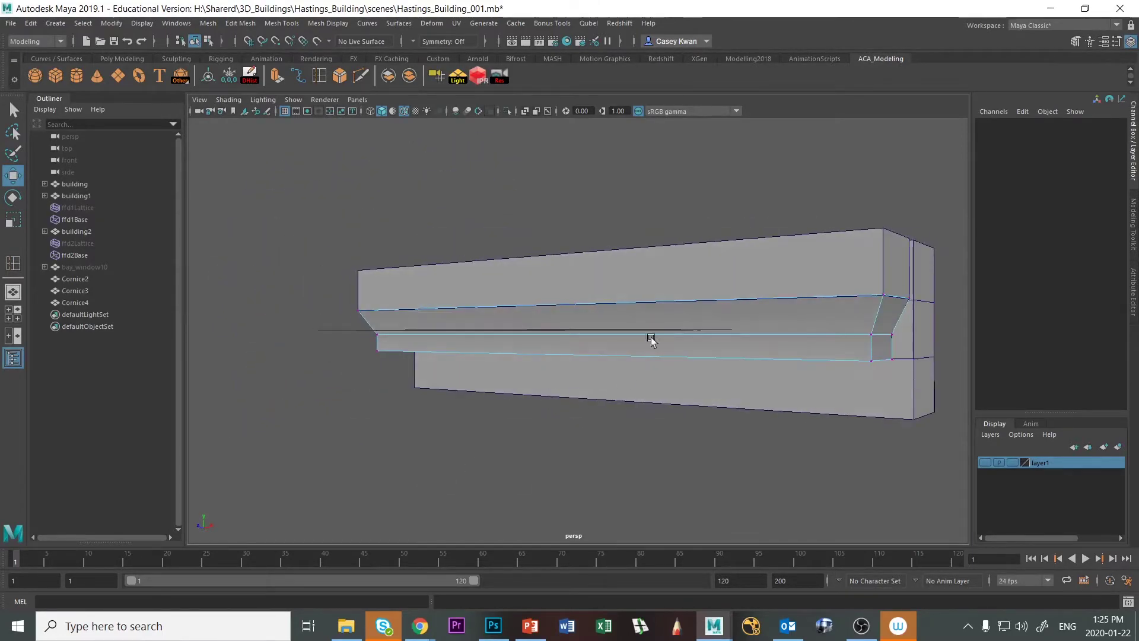
key(ctrl+d)
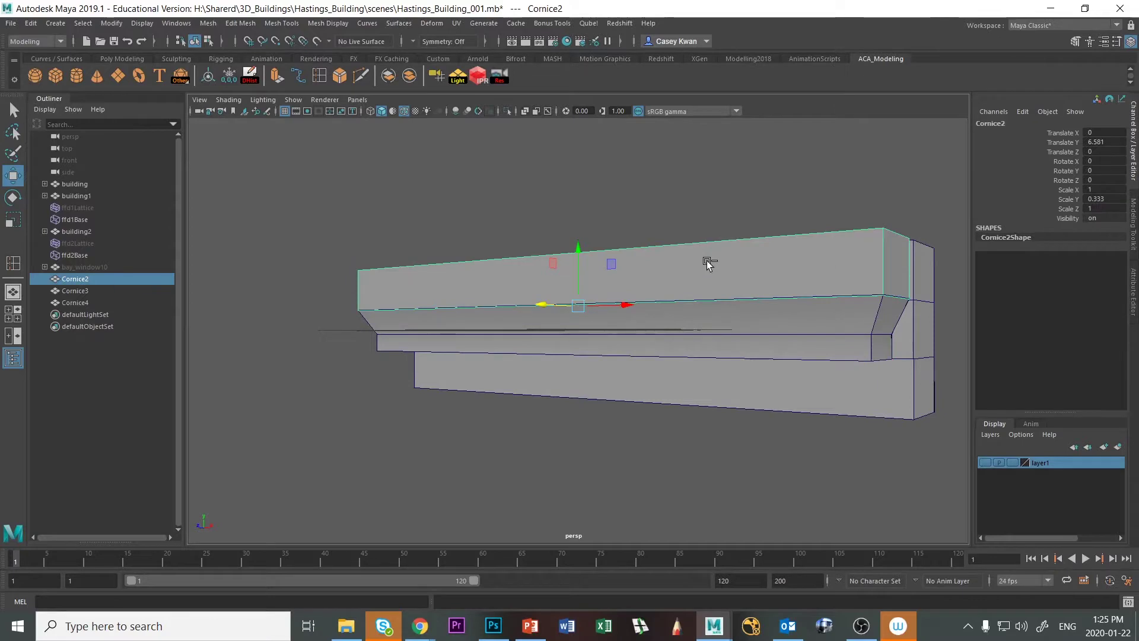
drag(580, 261, 556, 345)
key(space)
key(space)
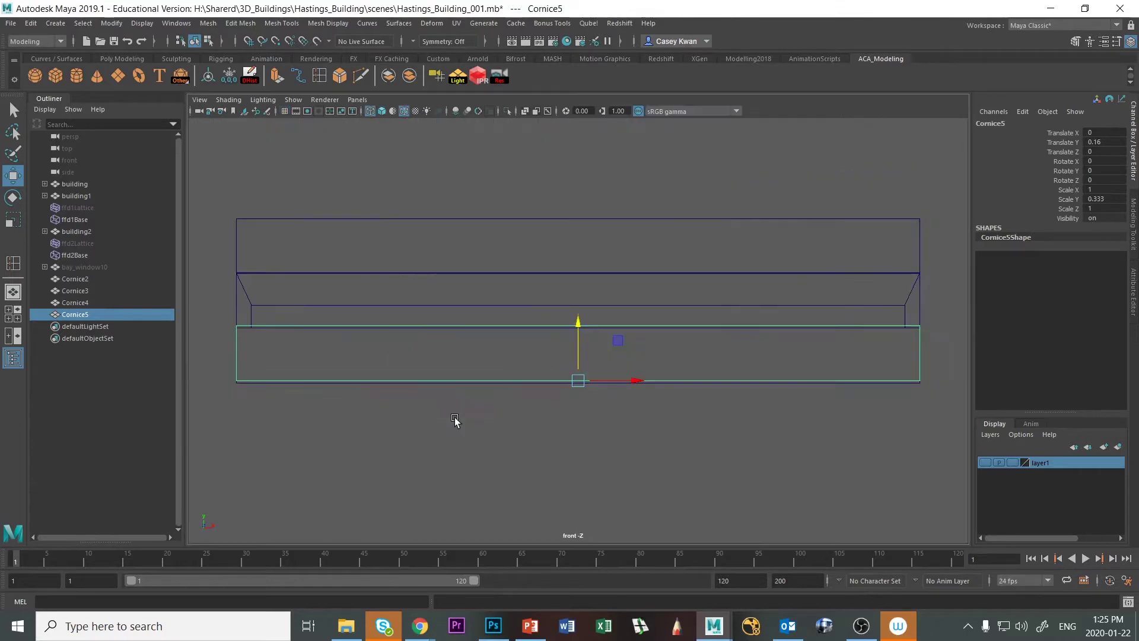
key(r)
drag(630, 381, 579, 392)
key(alt+Tab)
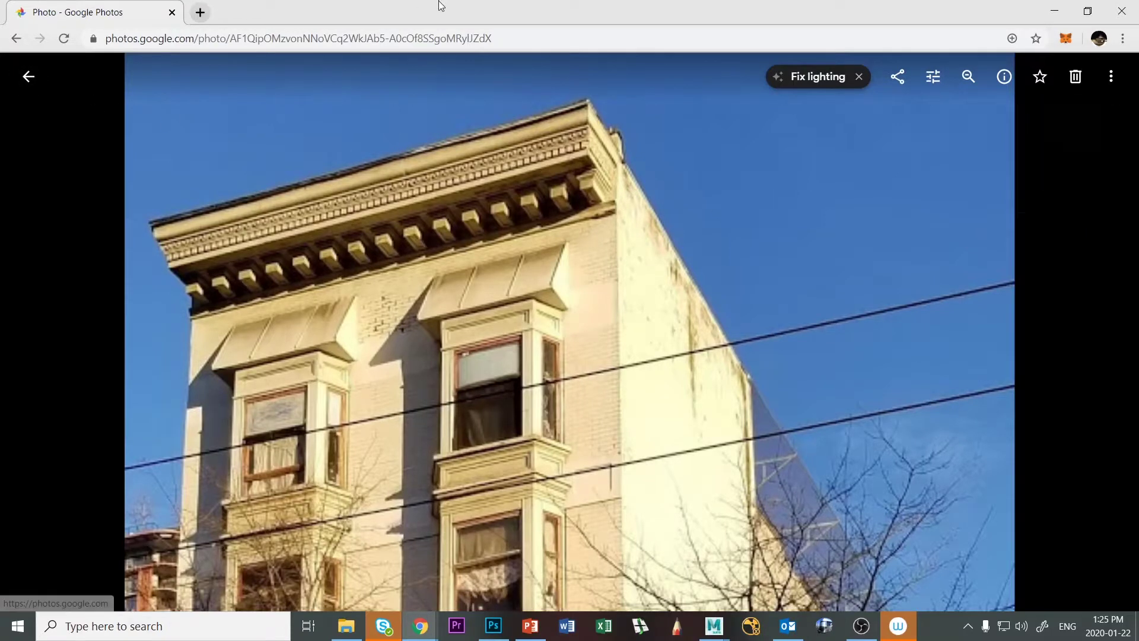
View the close-up cornice photo 20191121_083836.jpg in Photoshop to compare bracket blocks, then return to Maya.
key(alt+Tab)
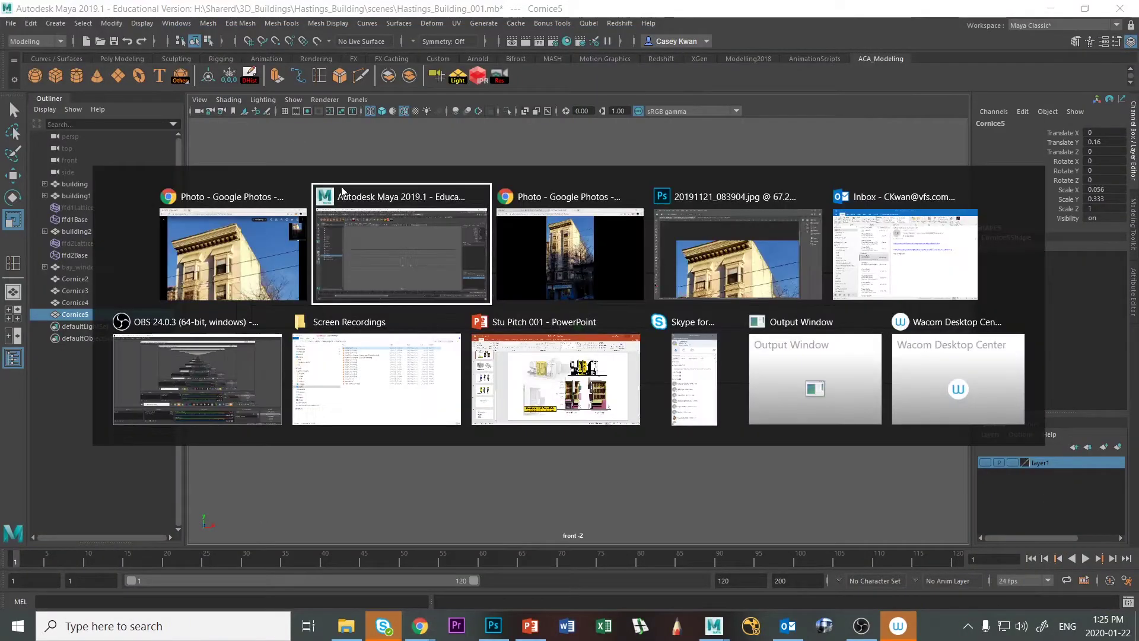
key(alt+Tab)
key(alt+Tab)
key(alt+Tab)
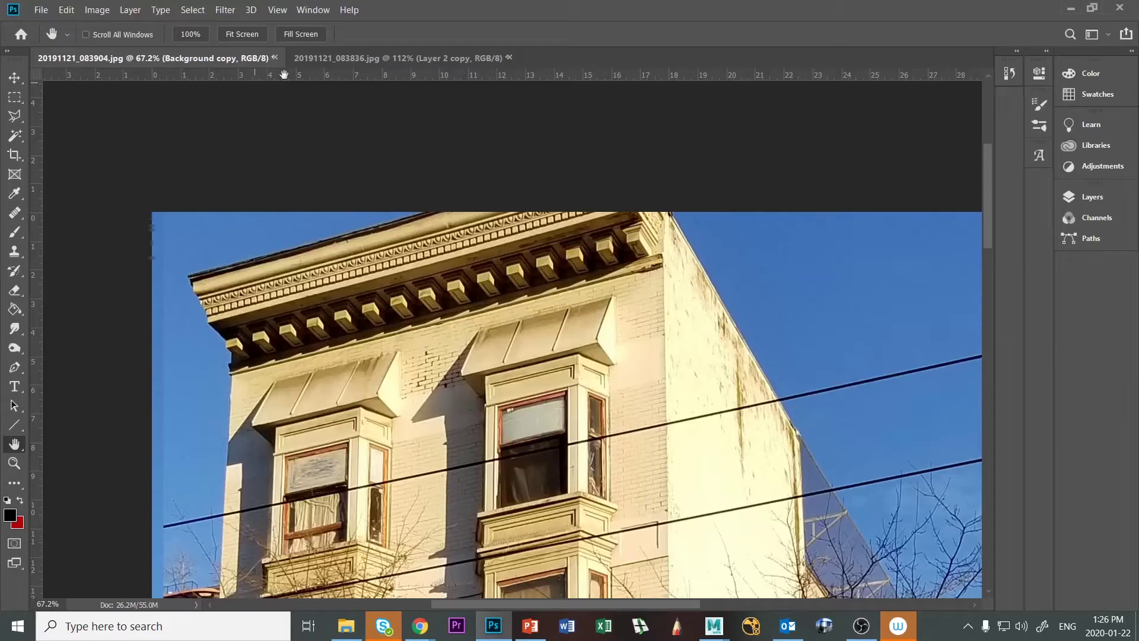
click(362, 59)
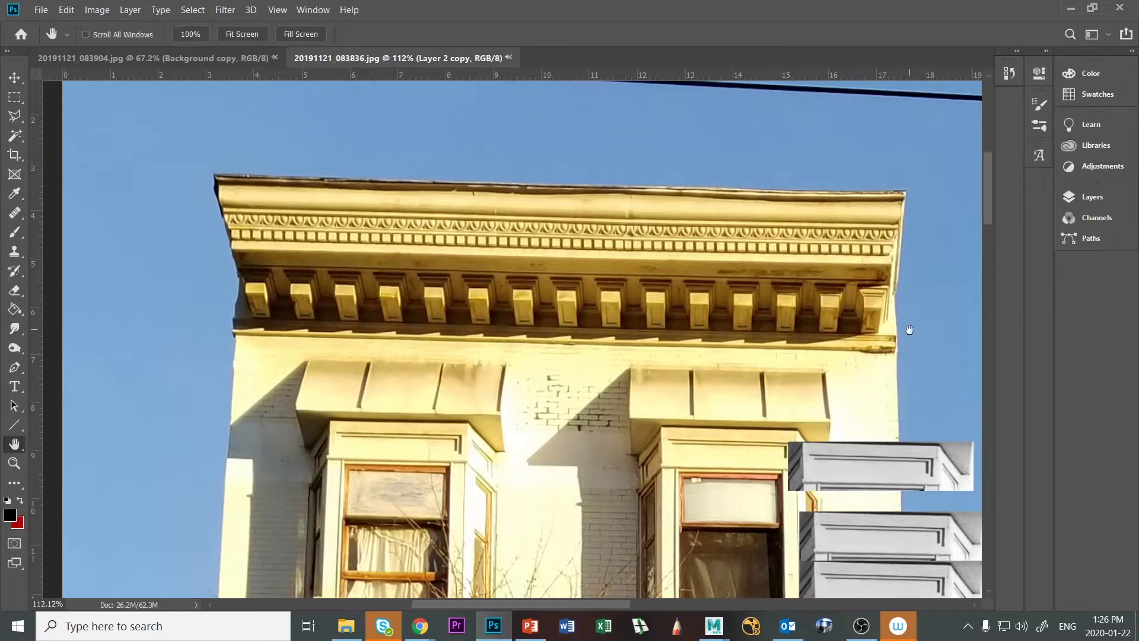
key(alt+Tab)
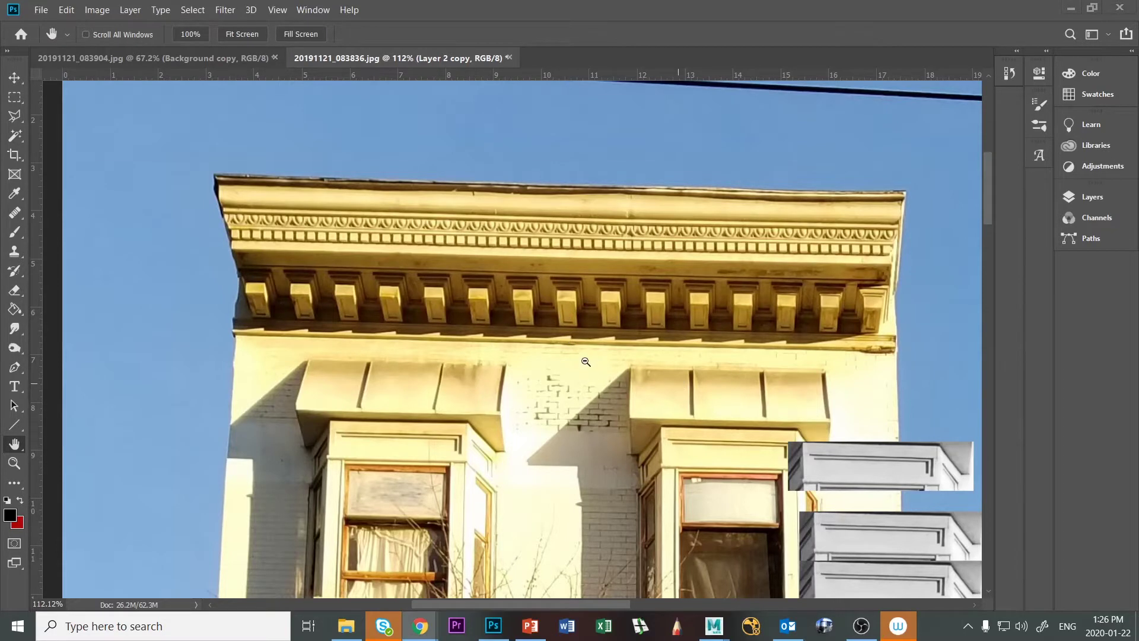
key(alt+Tab)
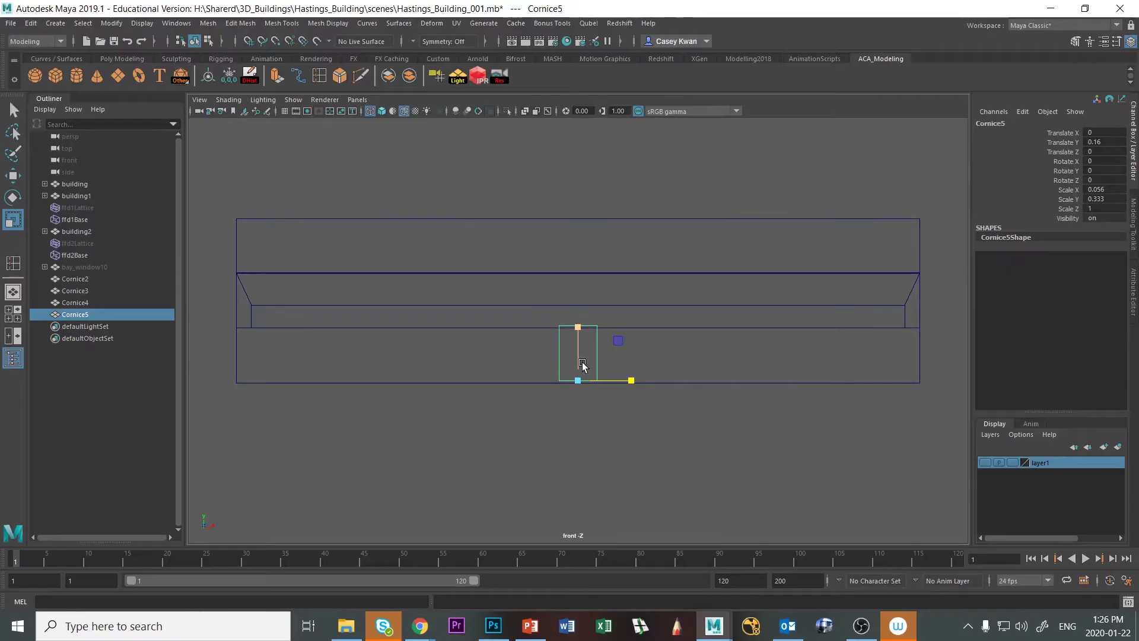
Flatten Cornice5 into a short bracket block and duplicate it as Cornice6 just below.
click(630, 380)
drag(576, 327, 575, 375)
key(ctrl+d)
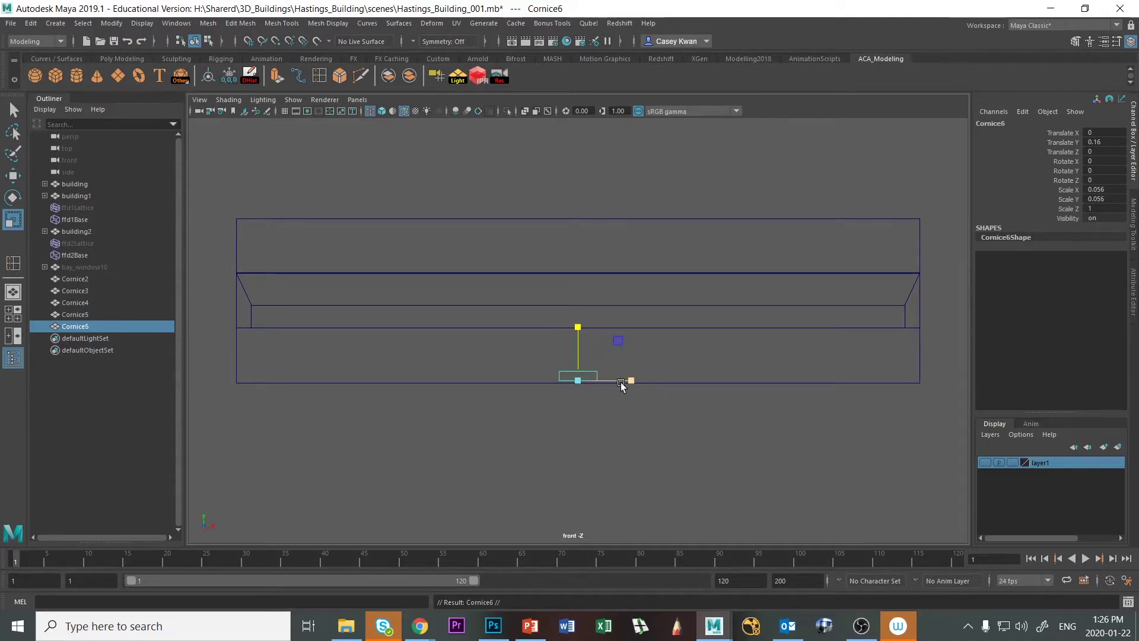
key(w)
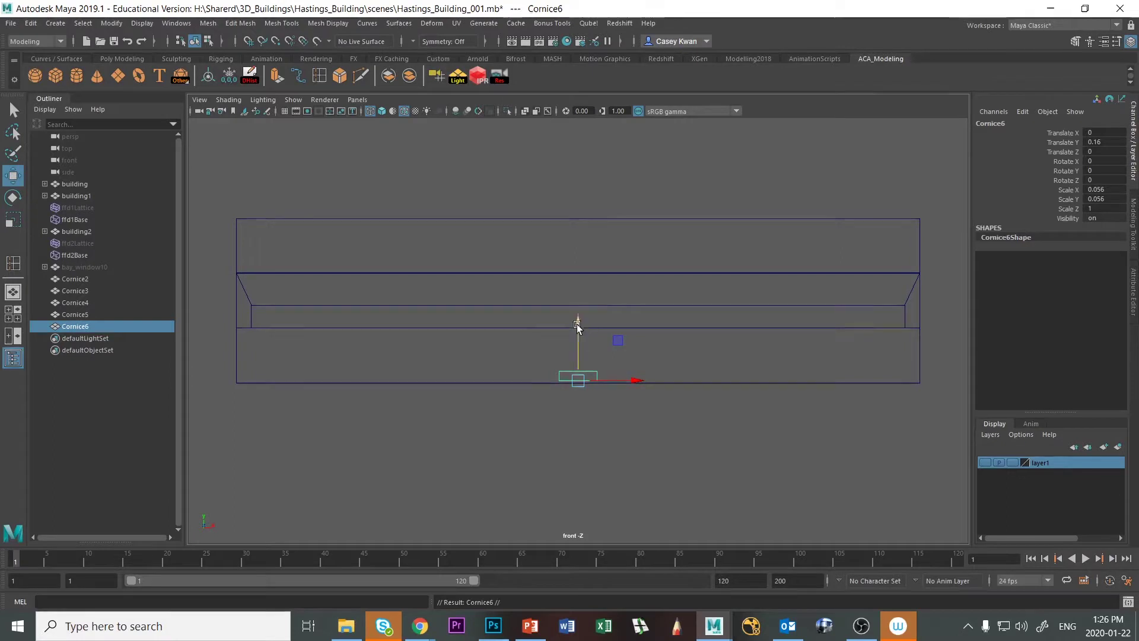
drag(578, 320, 575, 330)
scroll(601, 476, up, 5)
scroll(601, 476, down, 5)
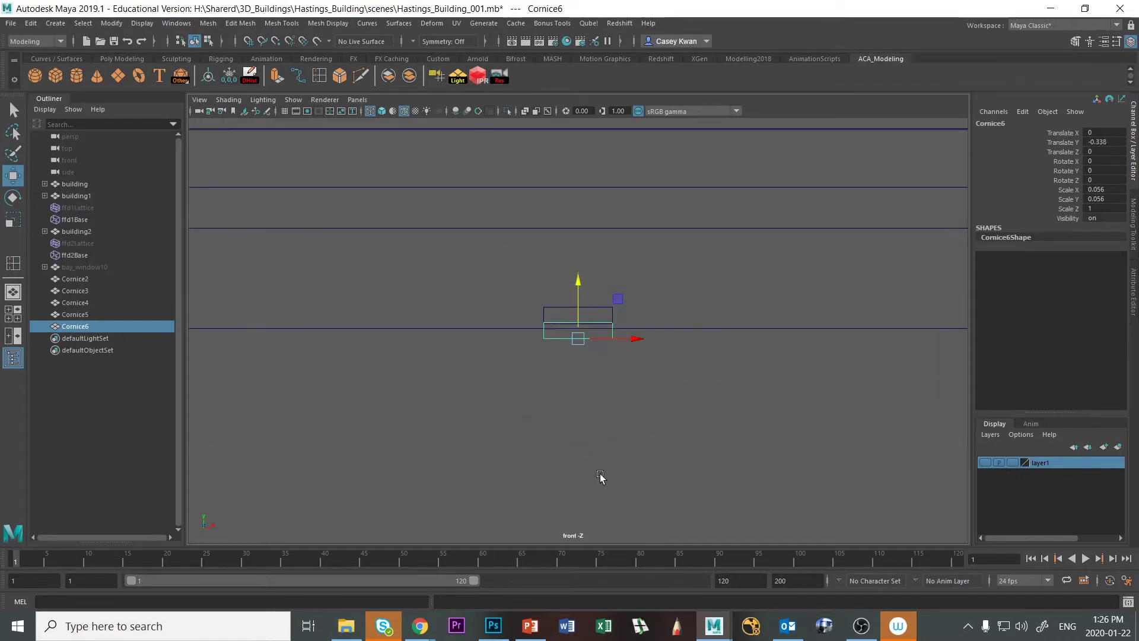
scroll(601, 476, up, 3)
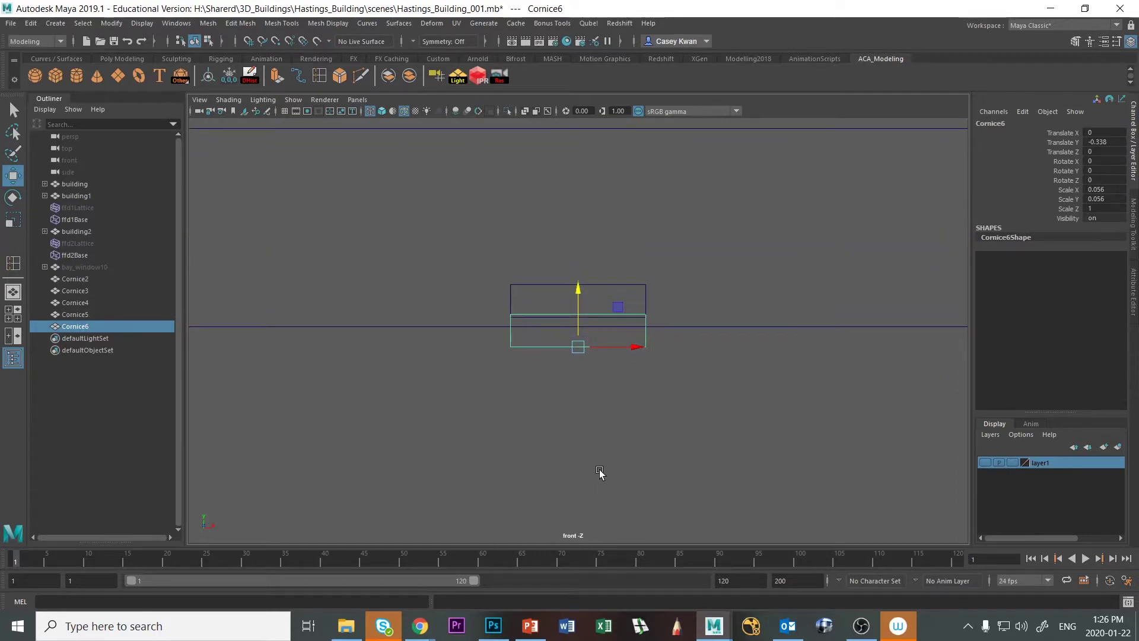
Narrow the middle slab slightly along X.
key(d)
key(e)
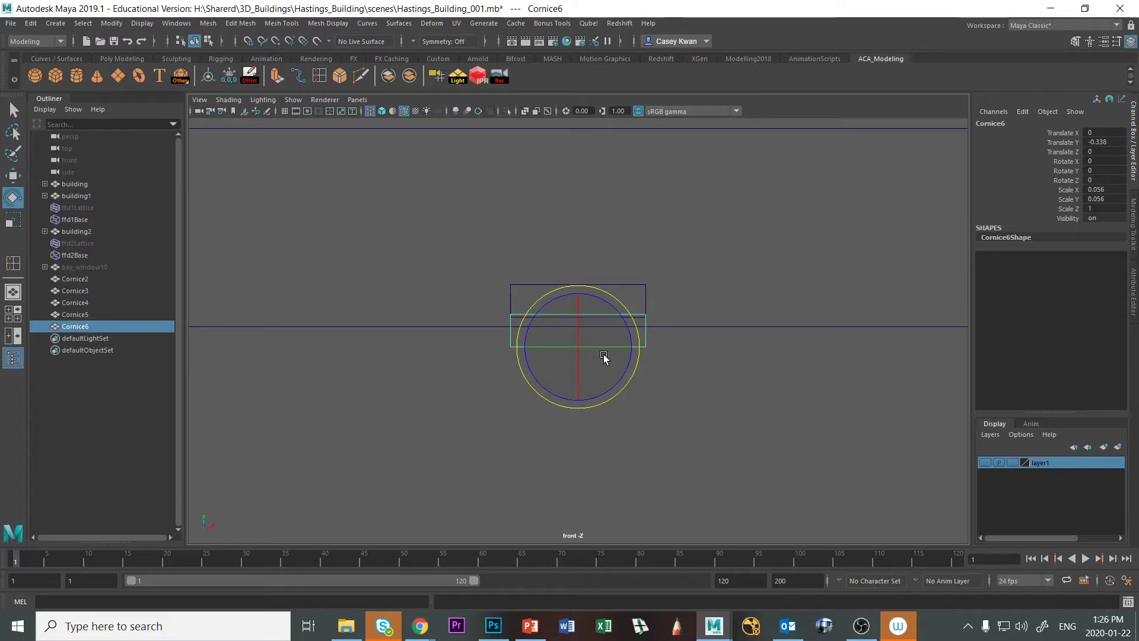
key(r)
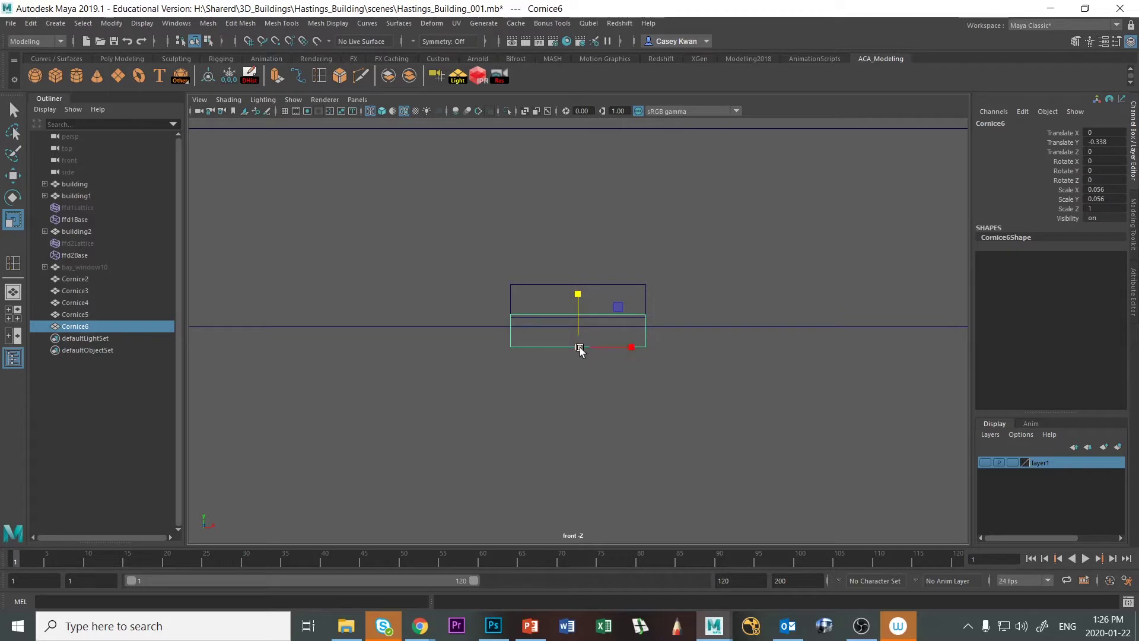
drag(630, 348, 627, 350)
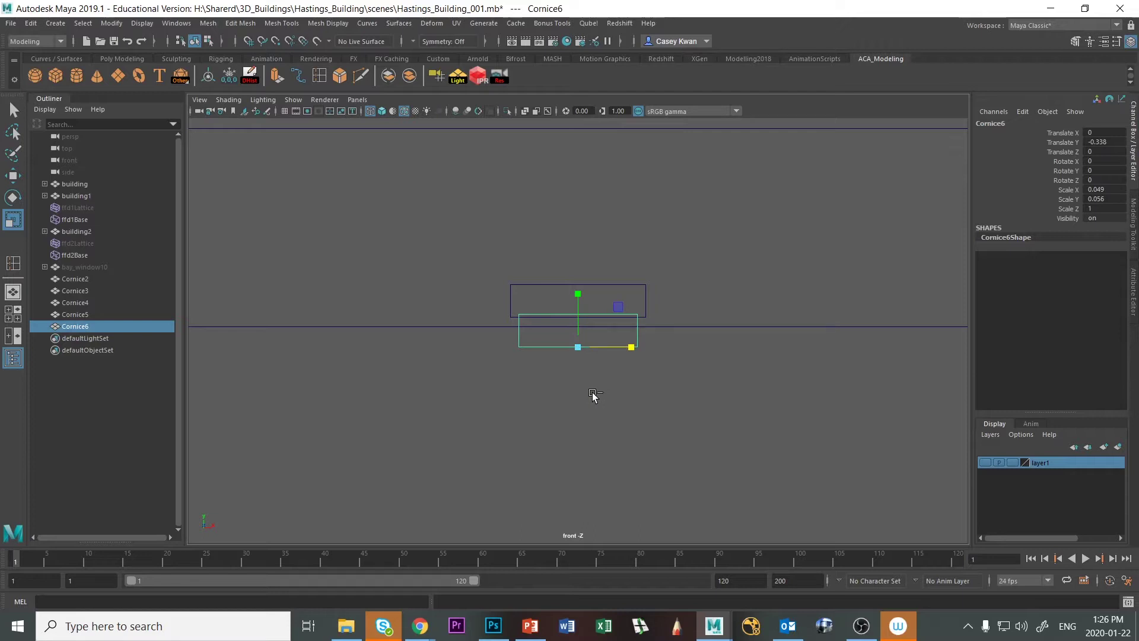
Duplicate the middle slab as Cornice7, lowered beneath, stretched taller and made much narrower.
key(ctrl+d)
key(w)
mouse_move(586, 295)
mouse_down()
mouse_move(569, 380)
mouse_move(576, 284)
mouse_up()
key(r)
drag(632, 435, 600, 437)
key(w)
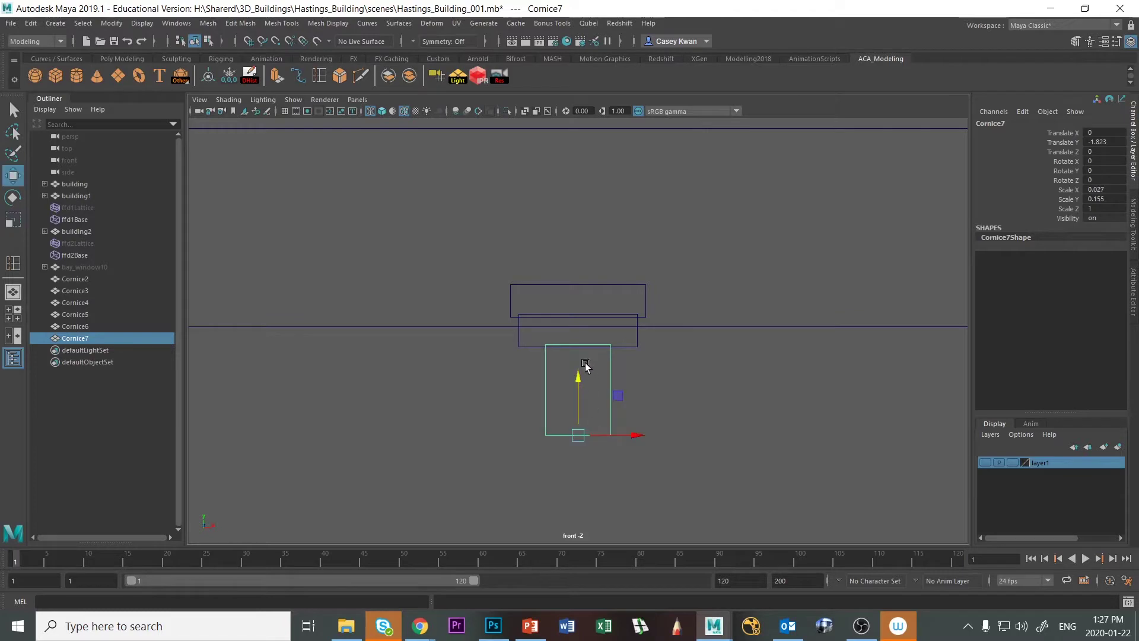
drag(578, 376, 580, 371)
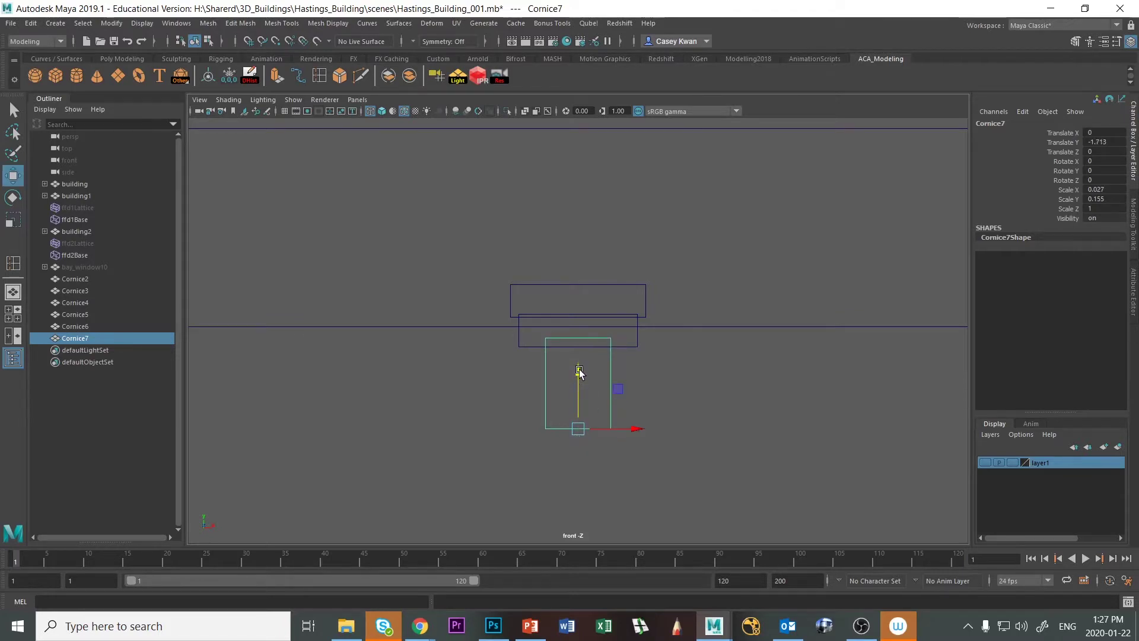
Bring the Photoshop reference photo of the bracket blocks forward.
key(alt+Tab)
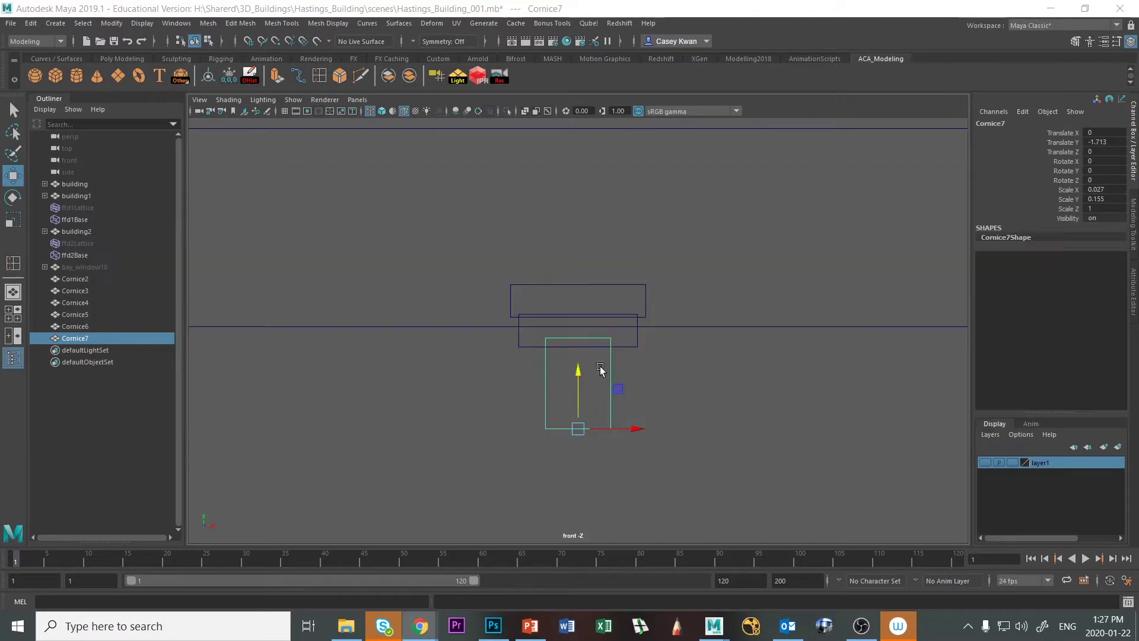
key(alt+Tab)
key(Tab)
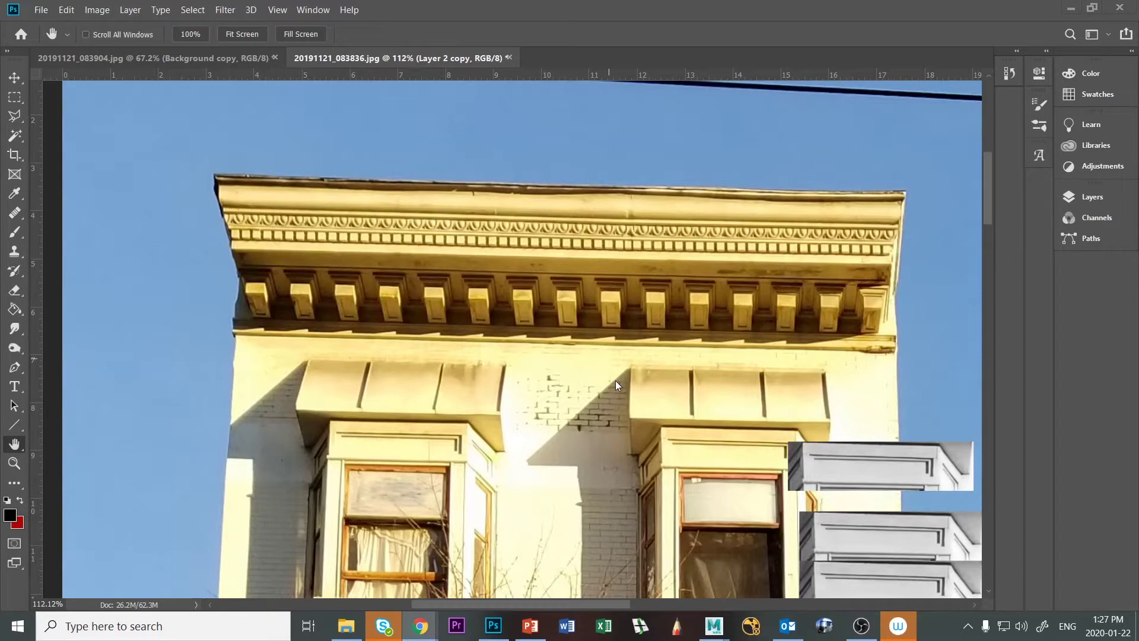
Return to Maya and maximize the perspective panel framed on the block.
key(alt+Tab)
key(Tab)
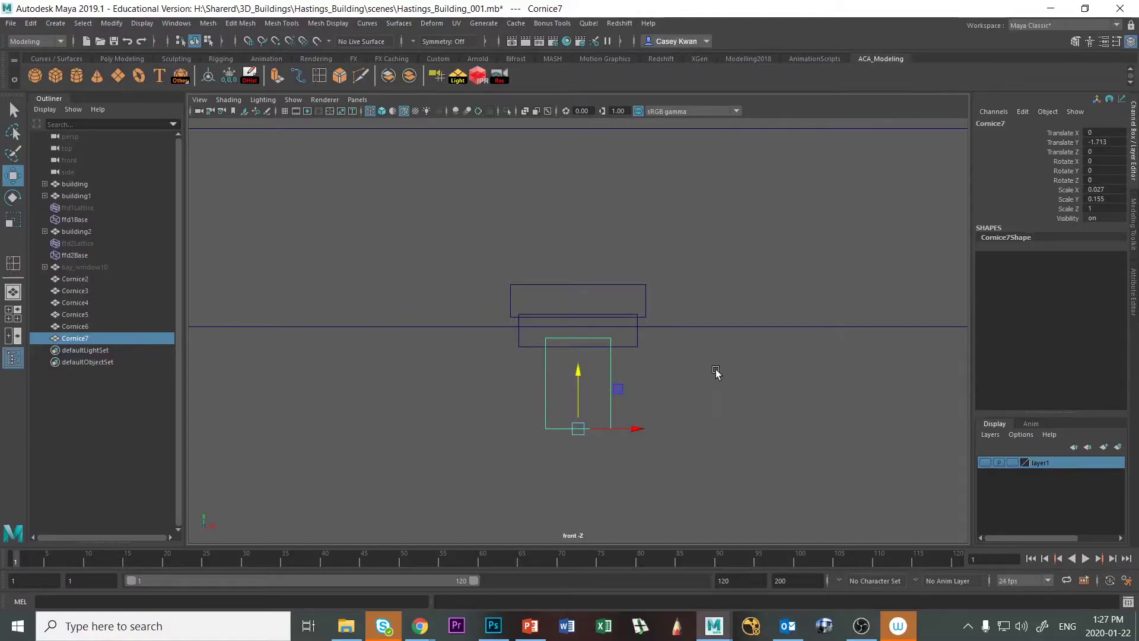
key(space)
key(space)
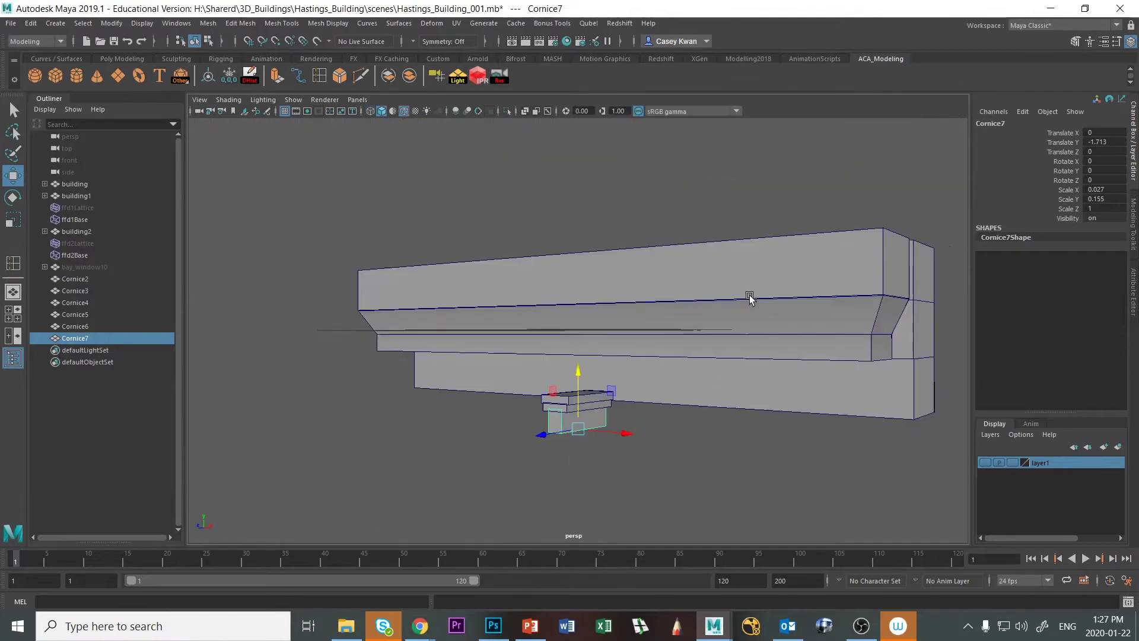
key(f)
scroll(652, 340, down, 3)
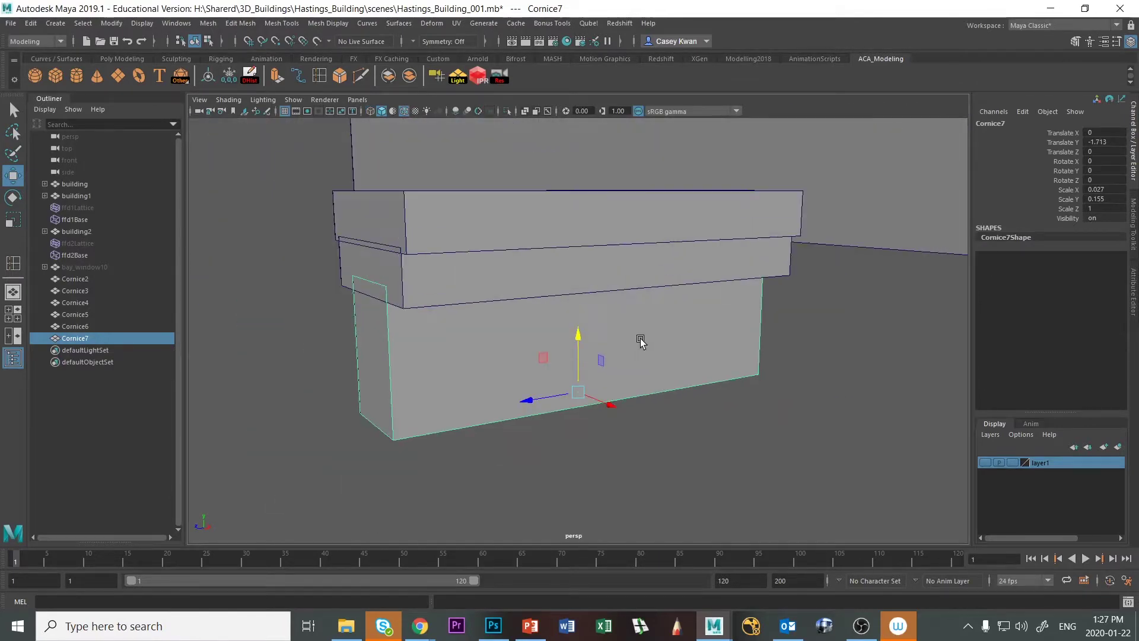
Inspect the end faces of the top slab and the lower block in Face mode.
click(521, 270)
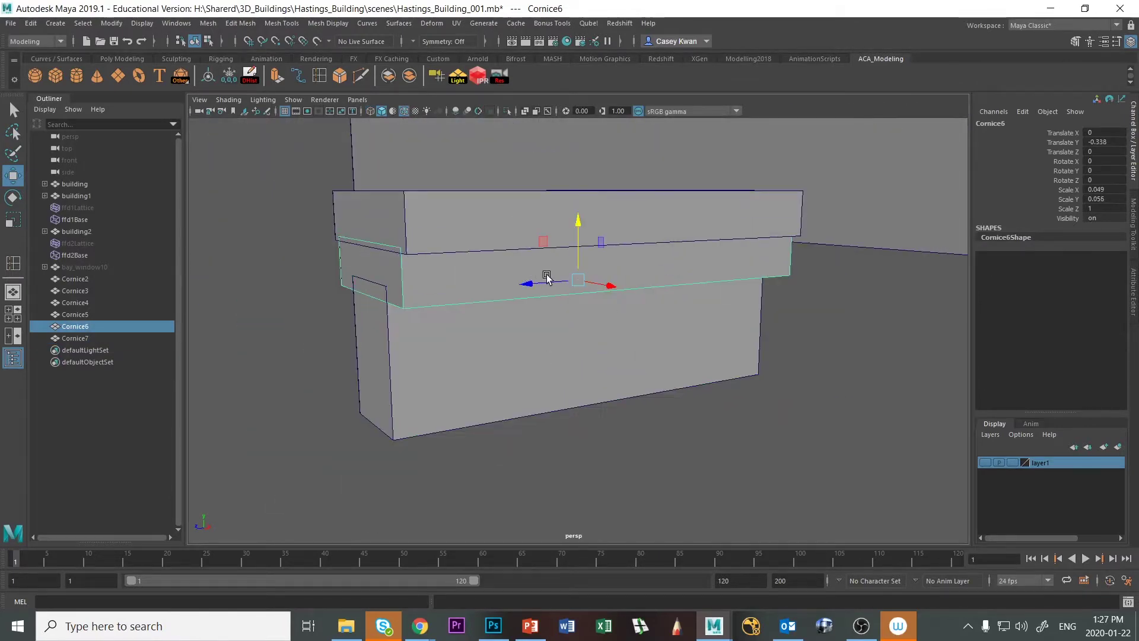
click(496, 229)
right_drag(431, 230, 426, 255)
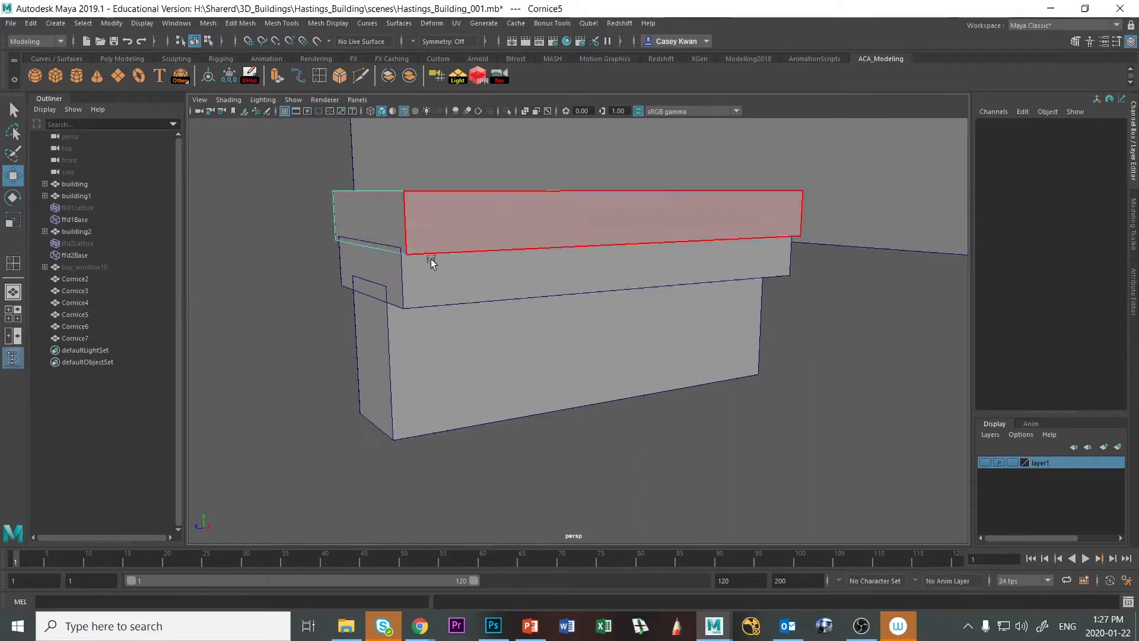
click(375, 233)
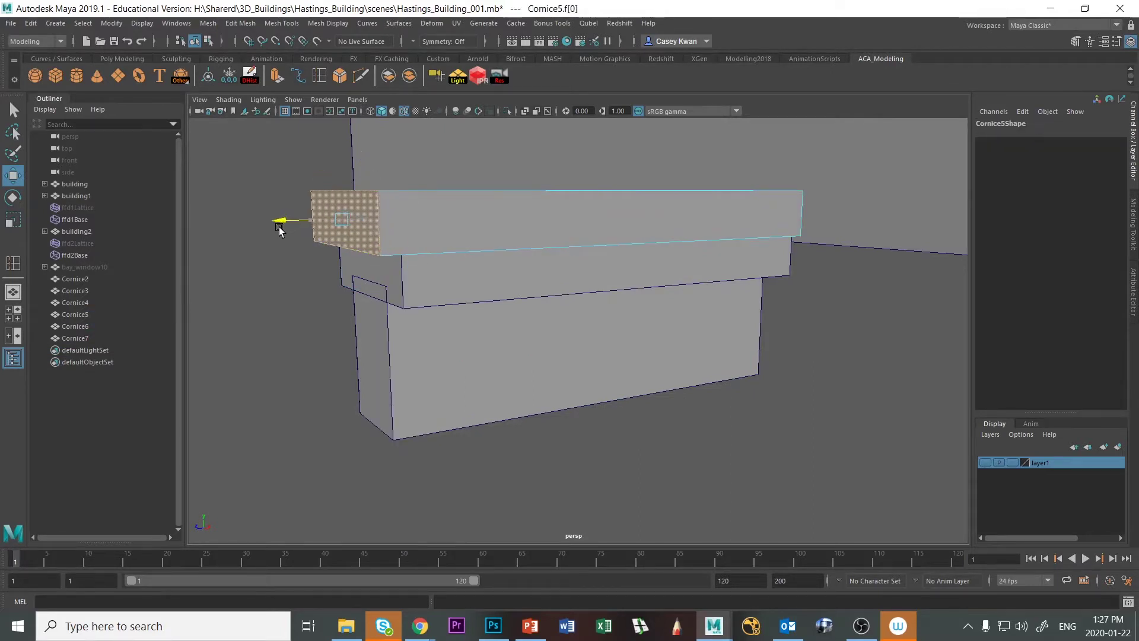
alt+drag(496, 356, 520, 345)
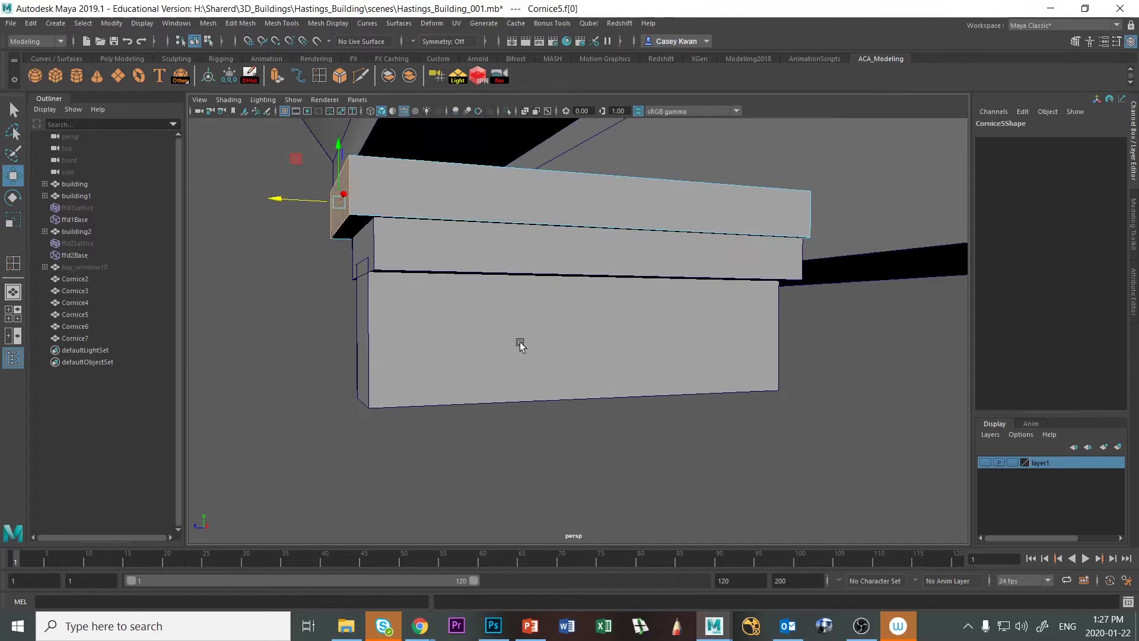
click(448, 357)
alt+drag(356, 360, 391, 369)
right_drag(373, 302, 371, 334)
click(364, 350)
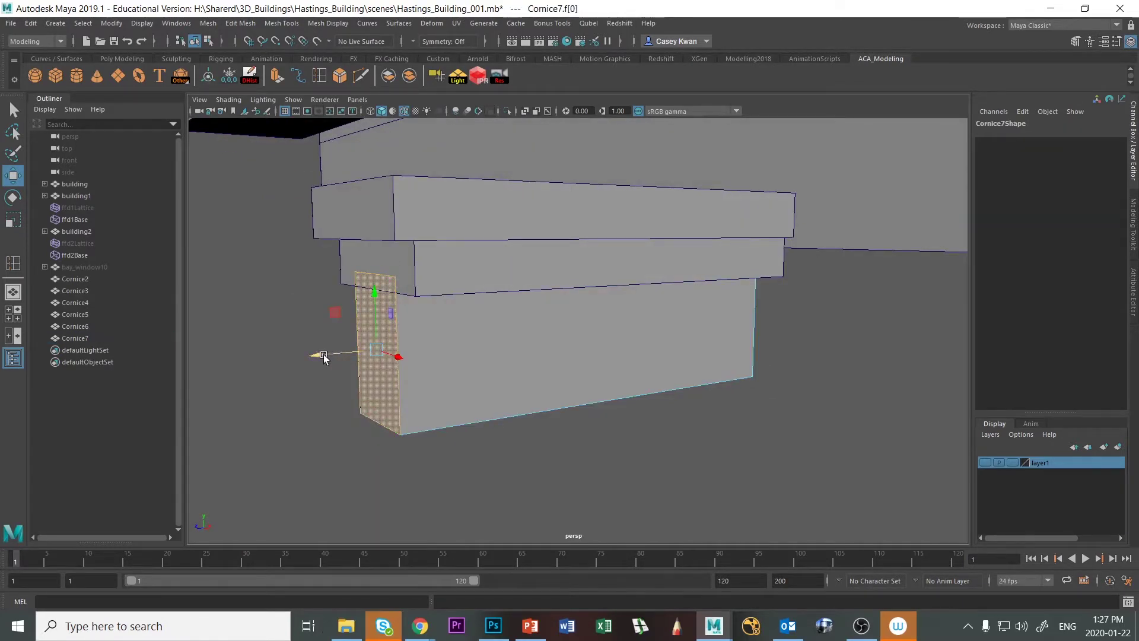
alt+drag(518, 455, 524, 427)
Raise Cornice7 under the two slabs to Translate Y -1.356.
right_drag(565, 337, 611, 283)
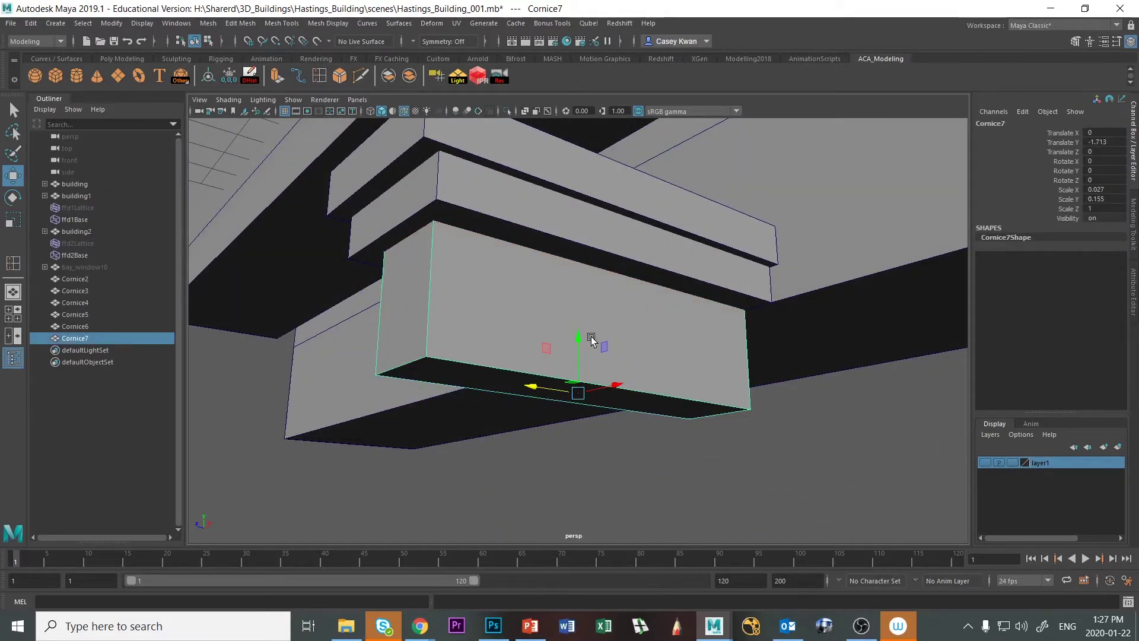
drag(578, 342, 463, 333)
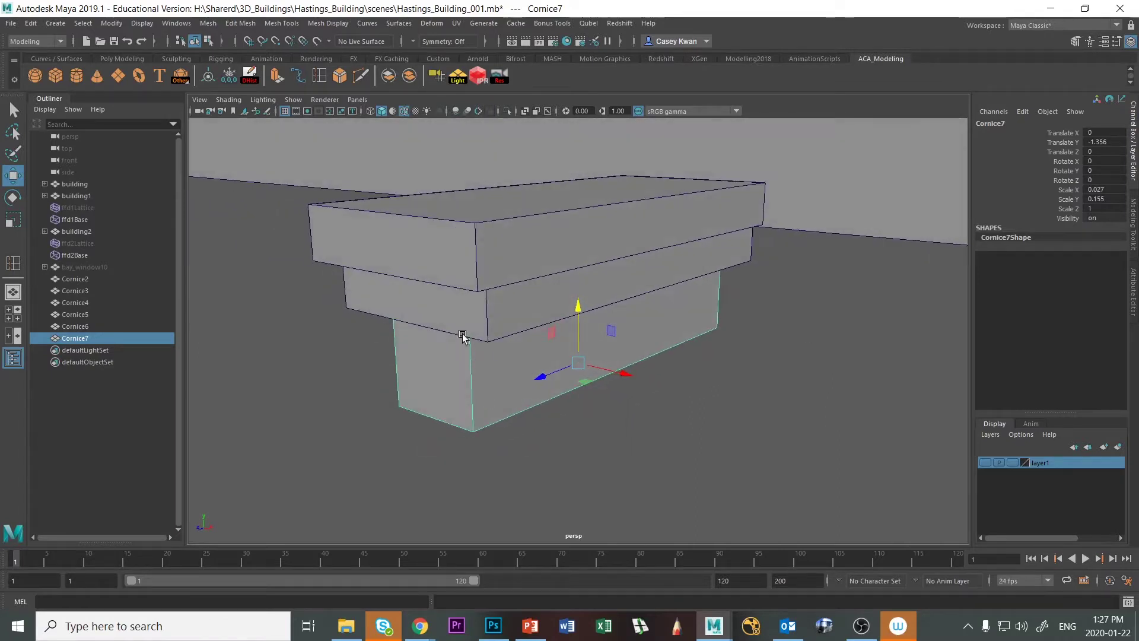
click(526, 314)
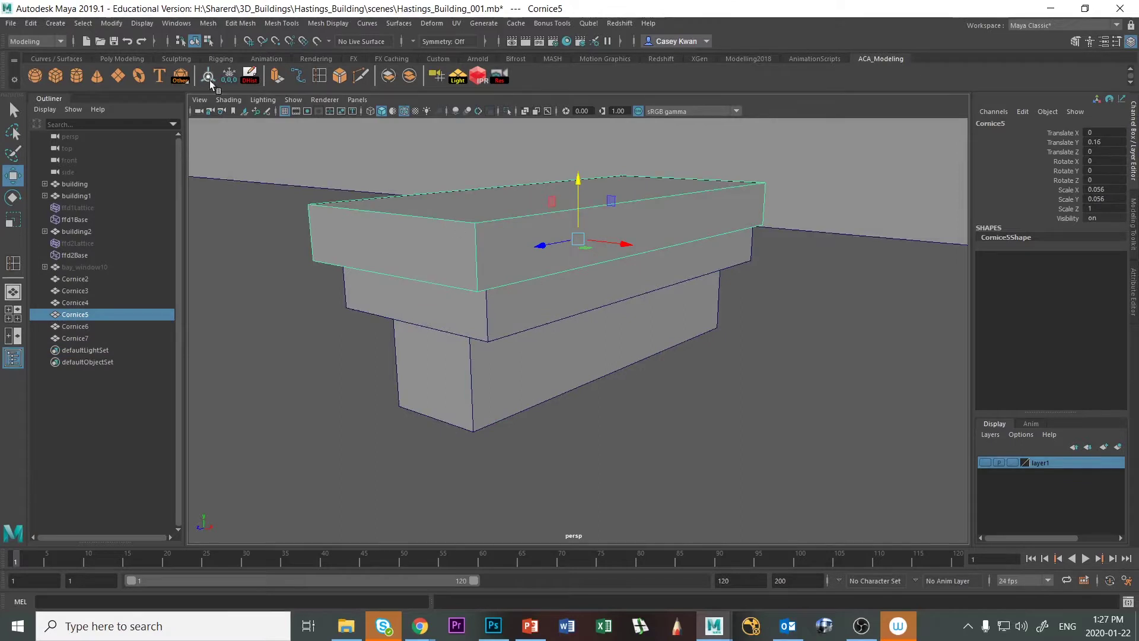
Freeze transformations on the middle slab and the lower block.
click(556, 319)
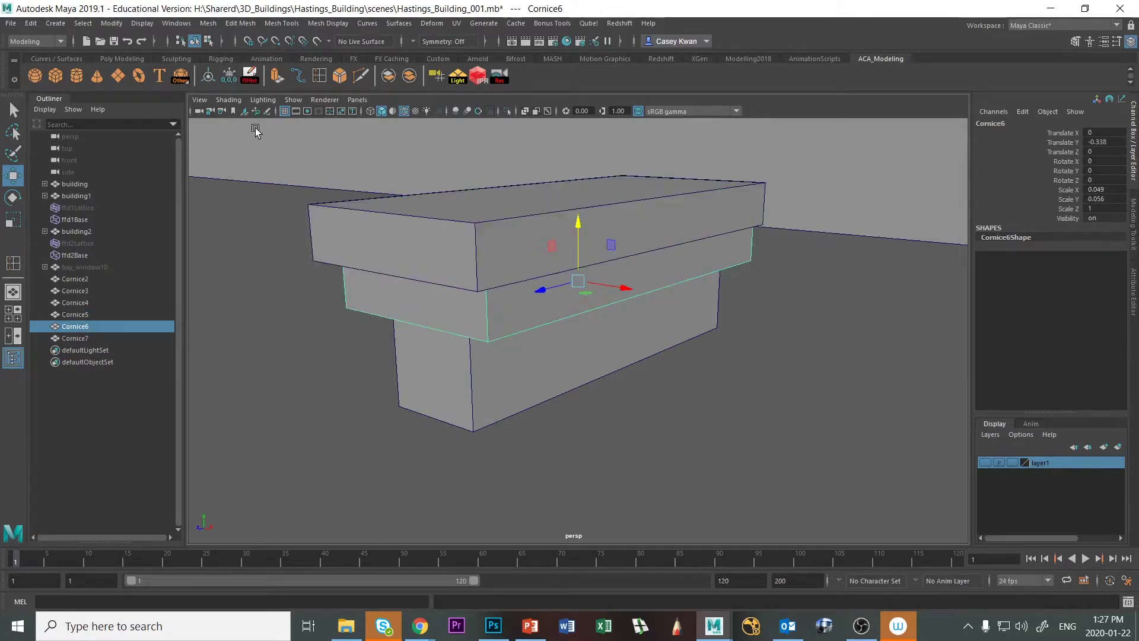
click(229, 84)
click(509, 364)
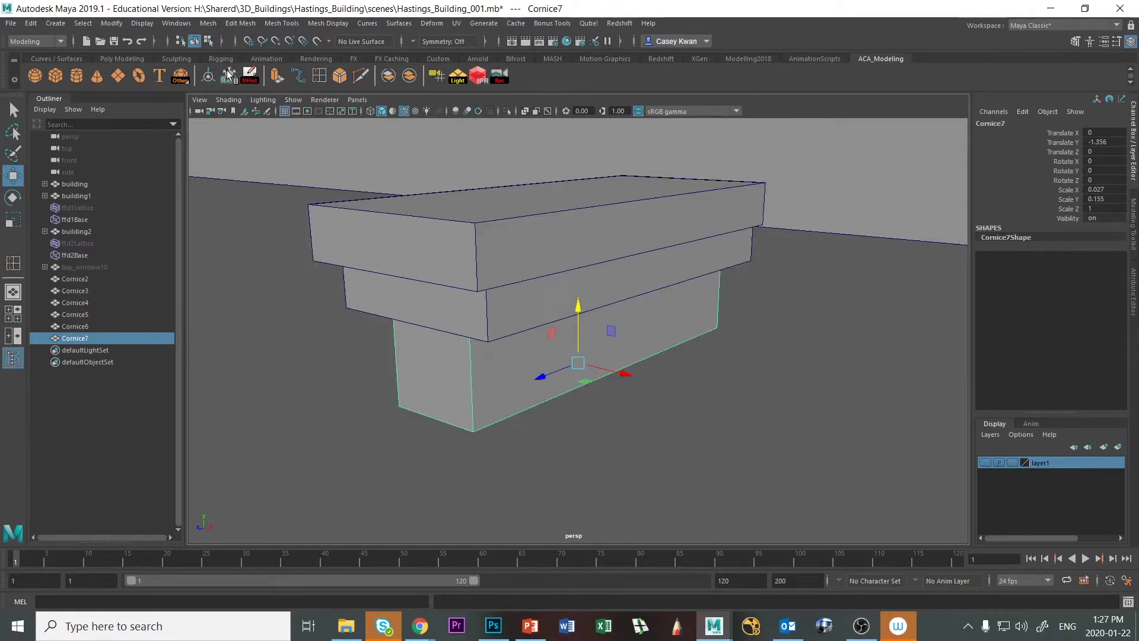
click(229, 78)
Parent the top and middle slabs under the lower block.
click(532, 274)
shift+click(545, 302)
shift+click(538, 372)
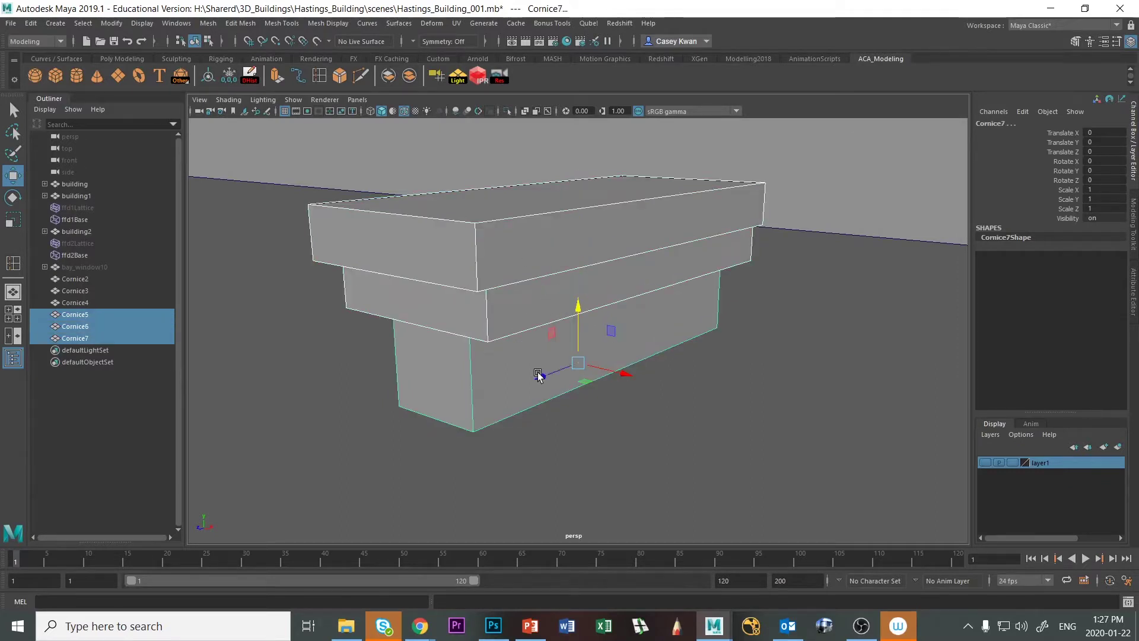
key(p)
click(537, 372)
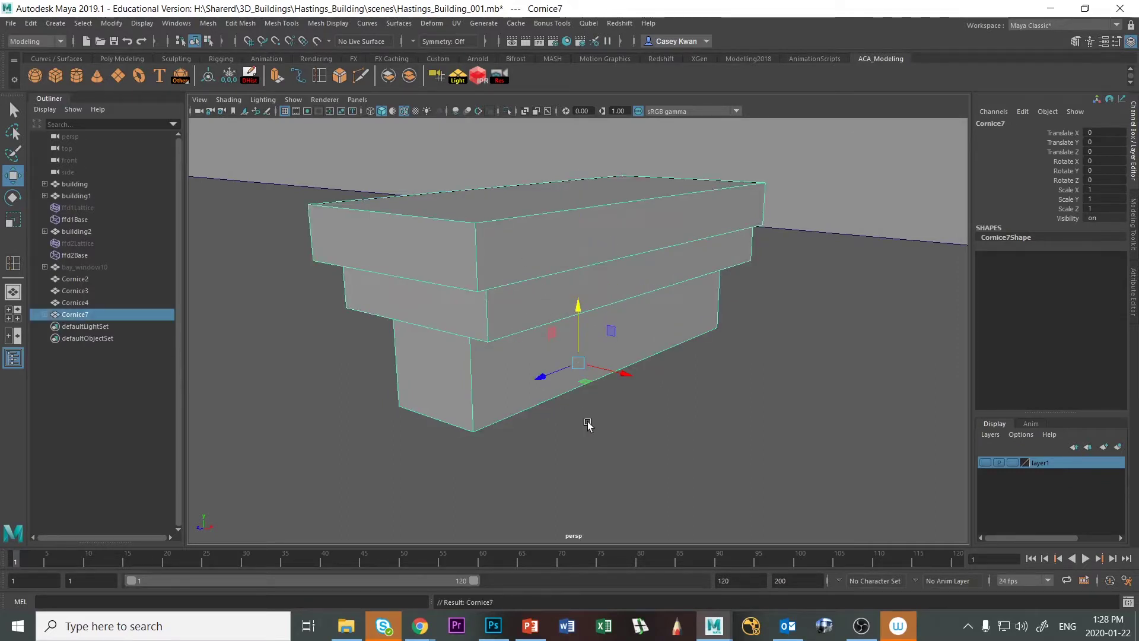
click(615, 451)
alt+drag(580, 439, 554, 335)
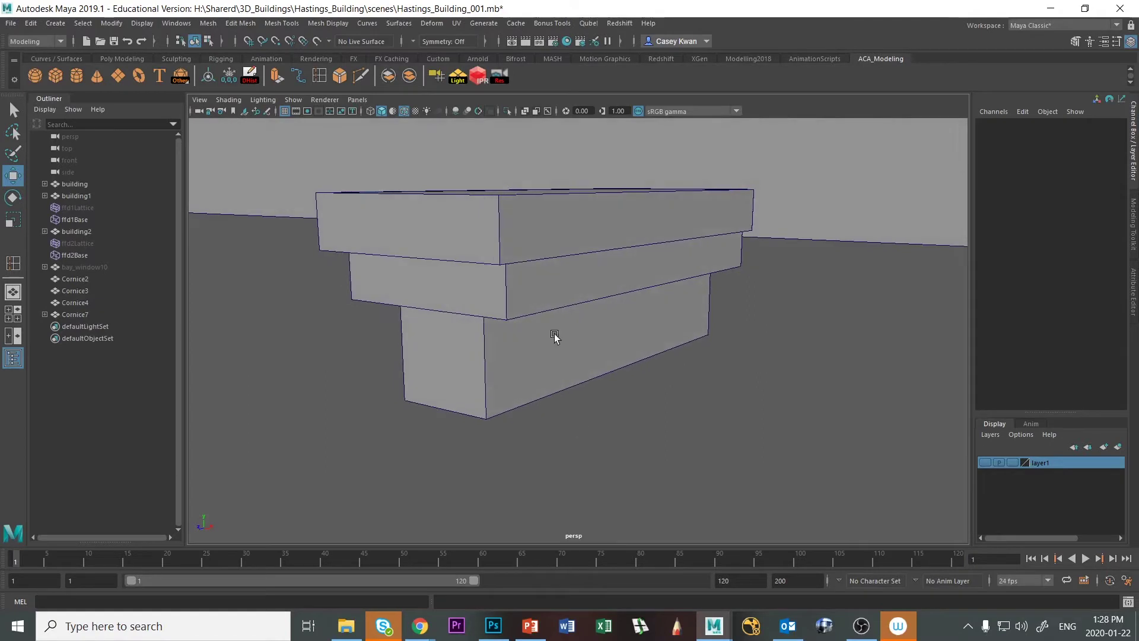
click(532, 347)
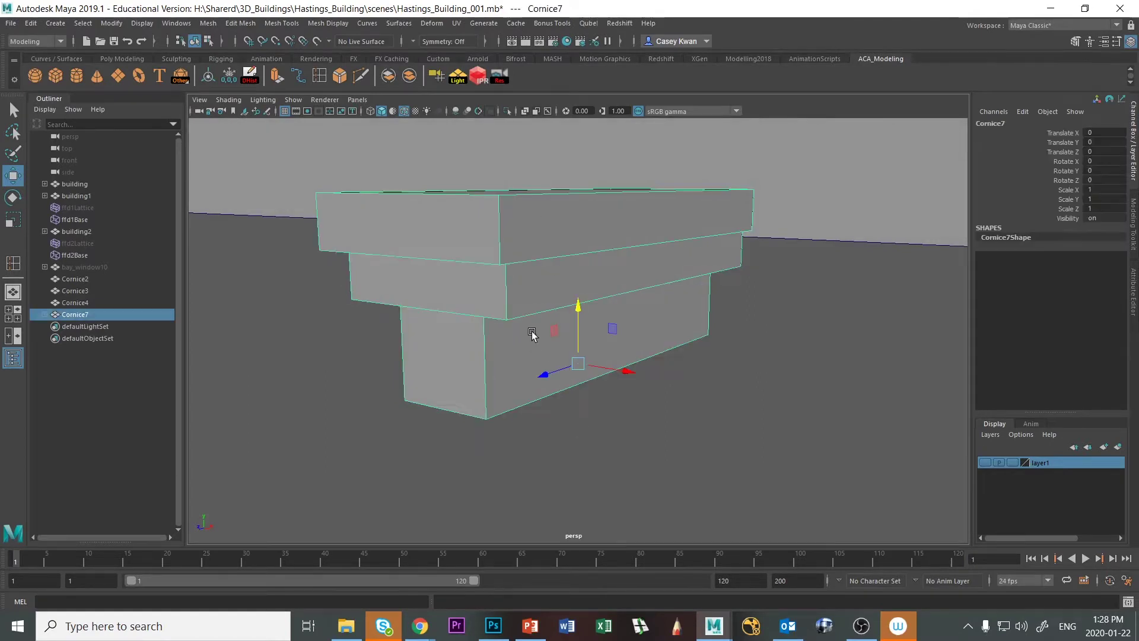
Check the hierarchy in the Outliner, then unparent and reparent Cornice5 and Cornice6 under Cornice7.
click(45, 315)
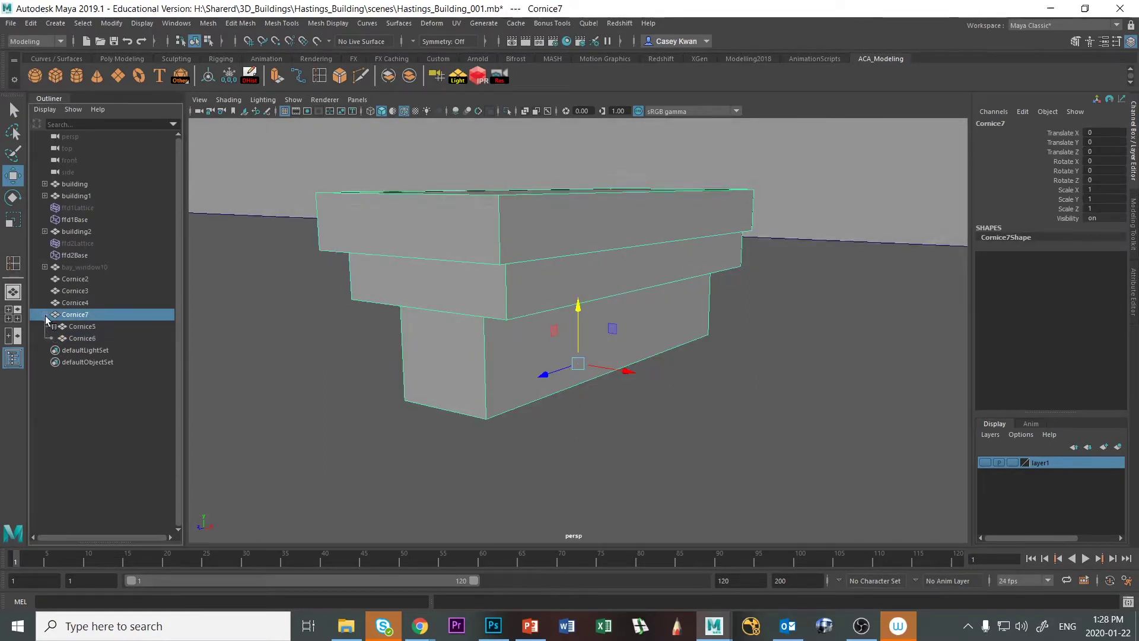
click(86, 326)
click(90, 338)
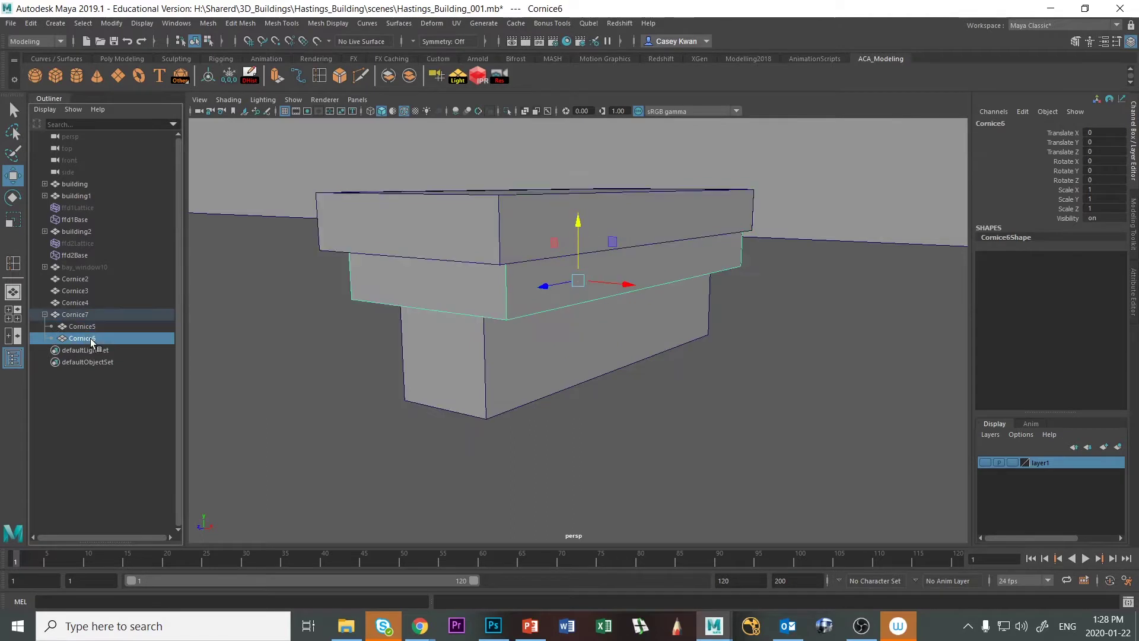
click(83, 314)
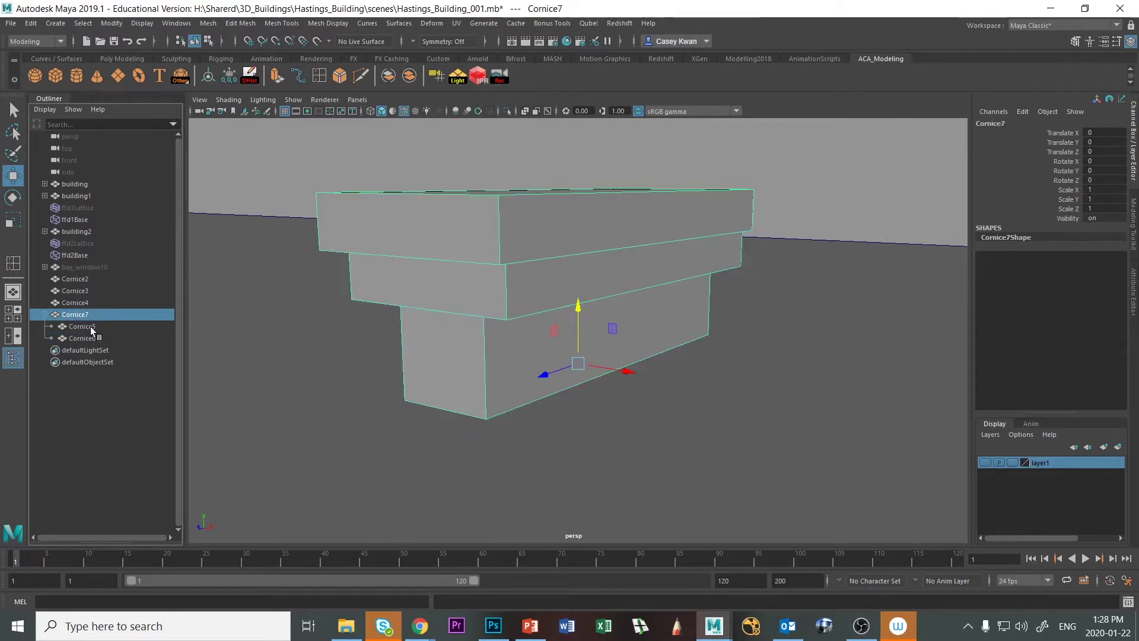
click(91, 327)
shift+click(90, 337)
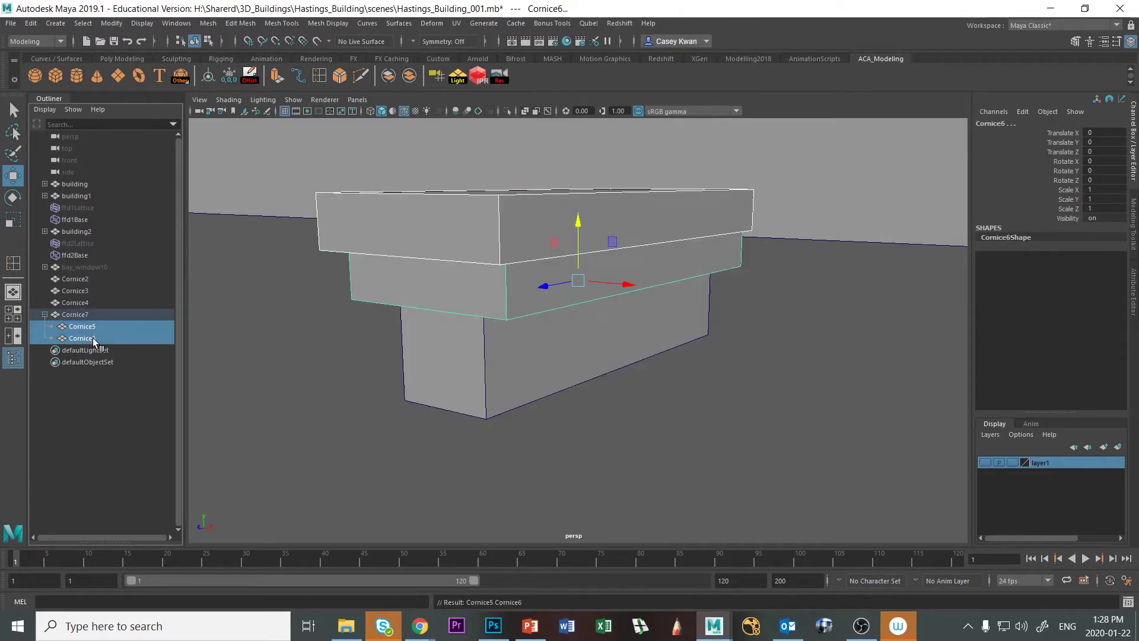
key(shift+p)
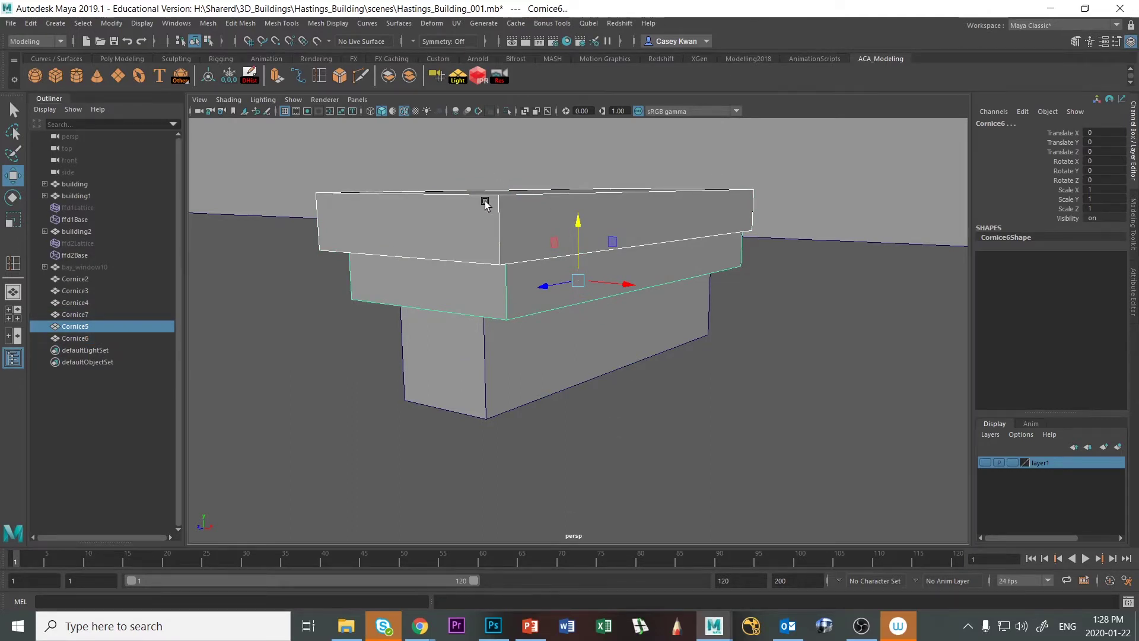
click(485, 204)
shift+click(498, 290)
shift+click(481, 351)
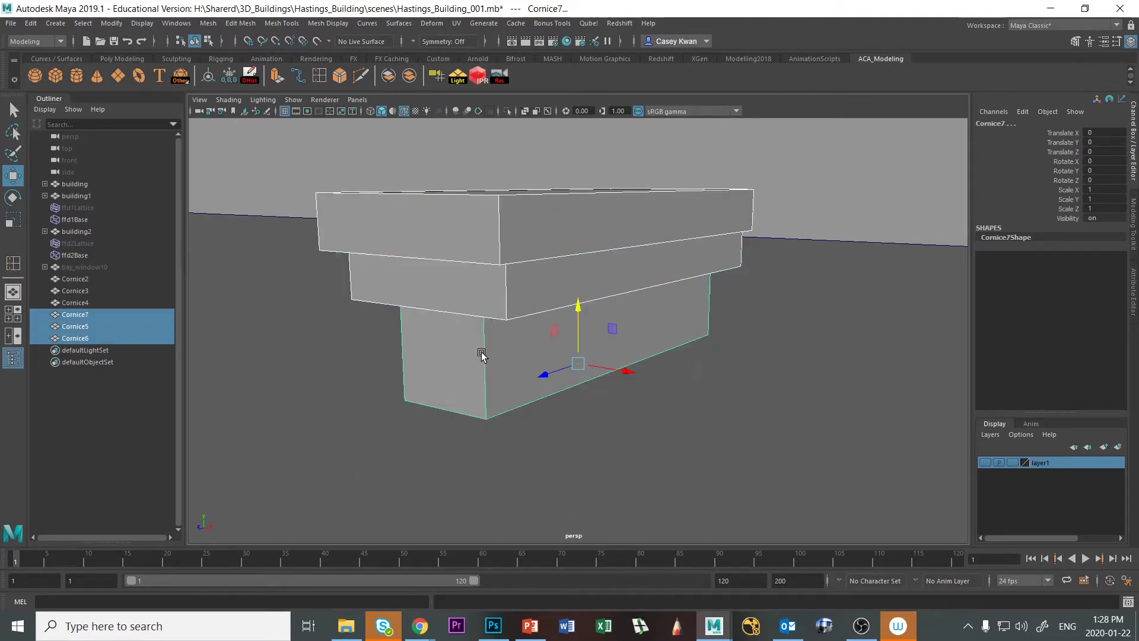
key(p)
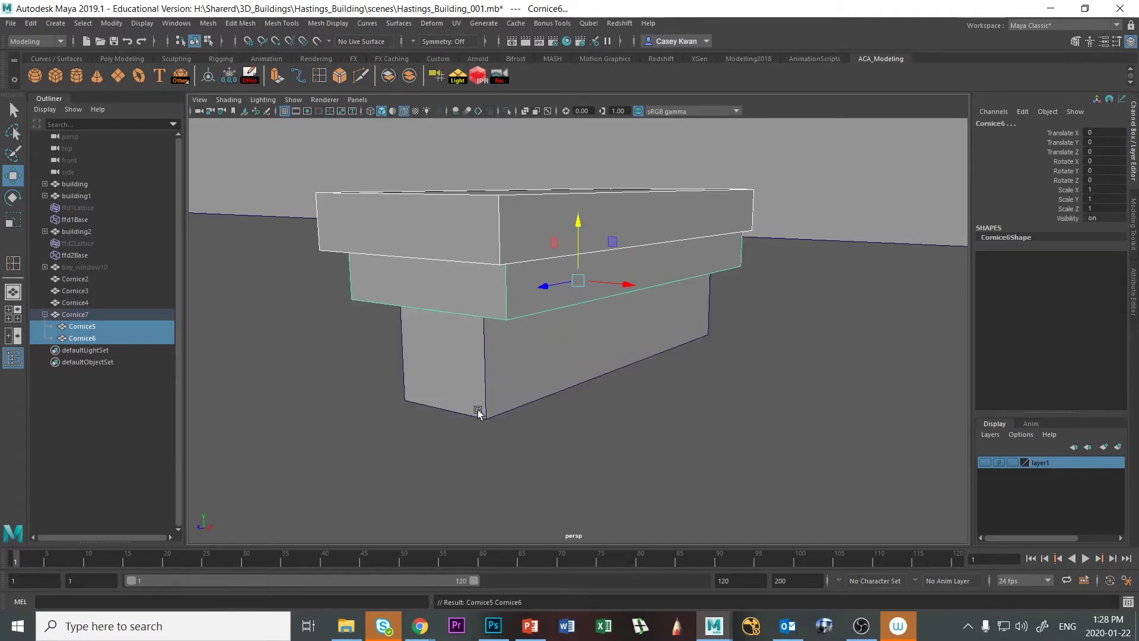
Select the Cornice7 bracket group and raise it to Translate Y 3.04.
key(Up)
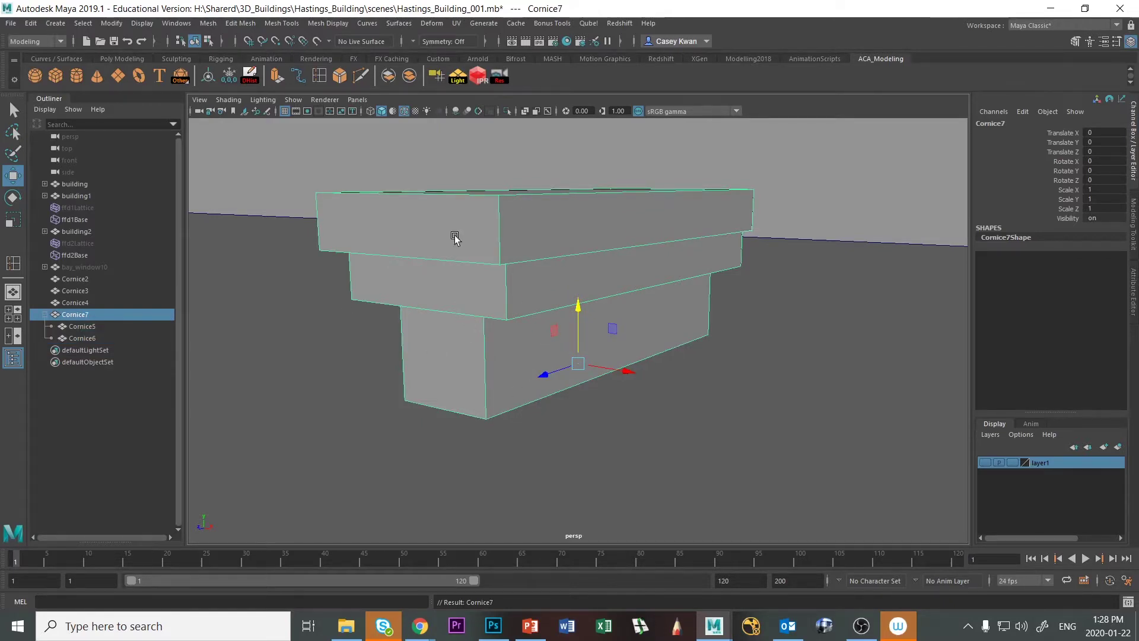
alt+drag(676, 363, 603, 368)
scroll(679, 371, down, 10)
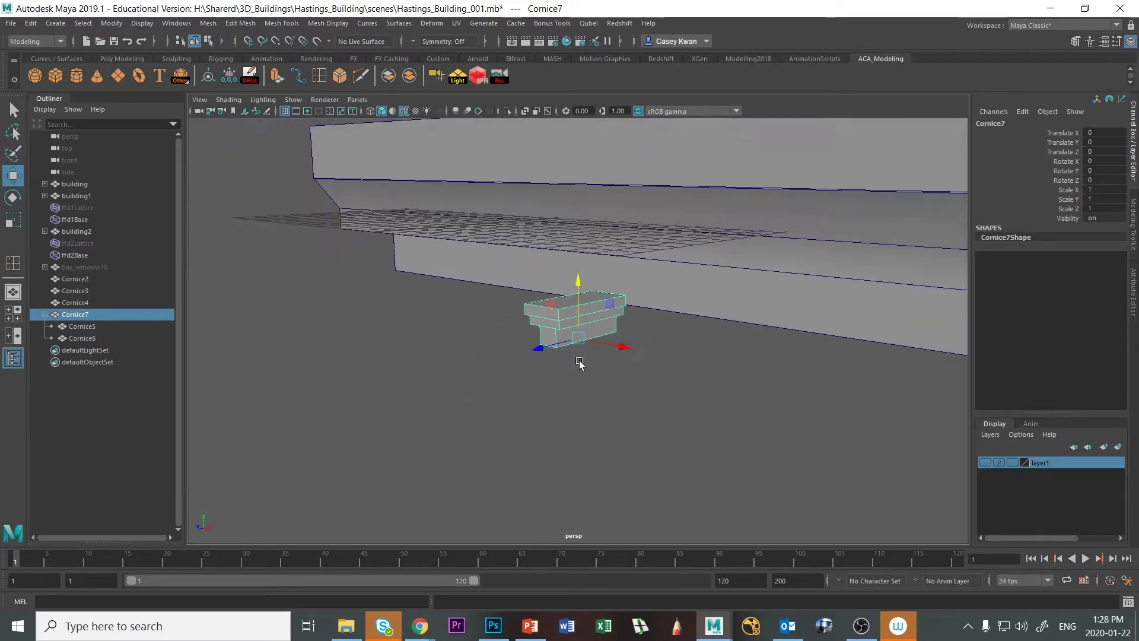
alt+drag(580, 363, 552, 338)
middle_drag(577, 283, 583, 257)
scroll(569, 264, up, 10)
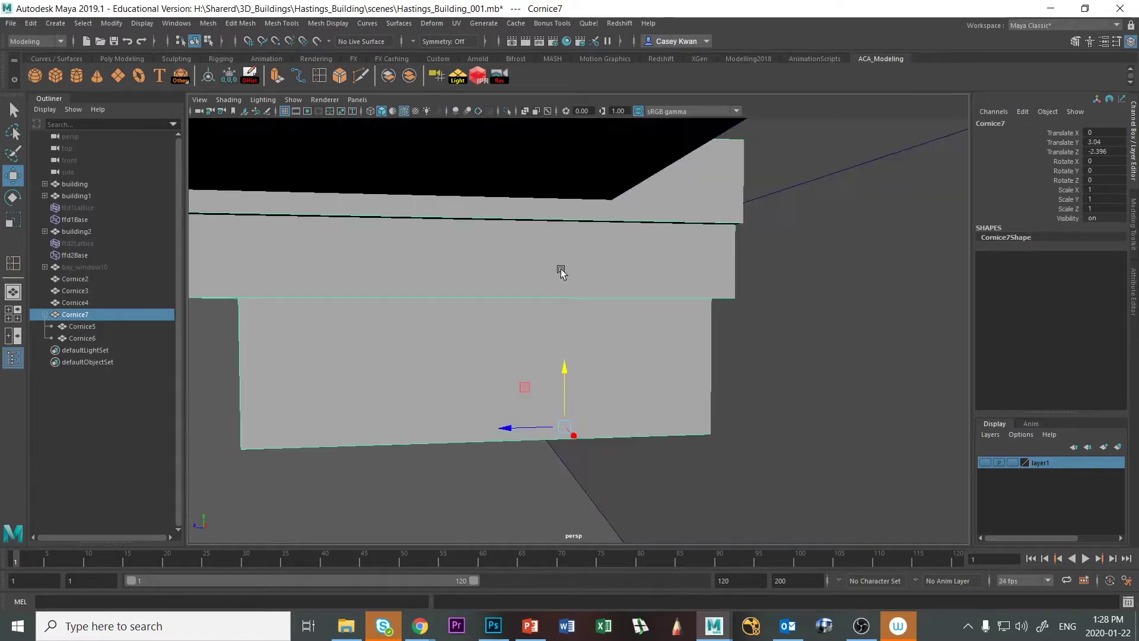
alt+drag(559, 269, 686, 356)
key(f)
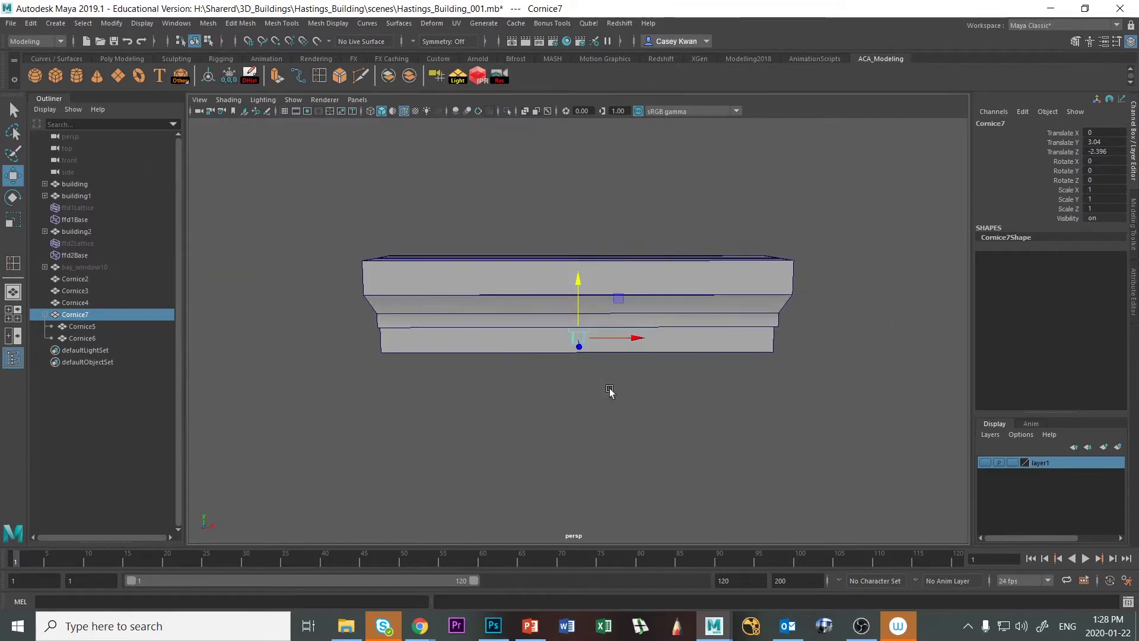
Switch to the front view with smooth shading, centred on the cornice.
alt+drag(611, 389, 719, 383)
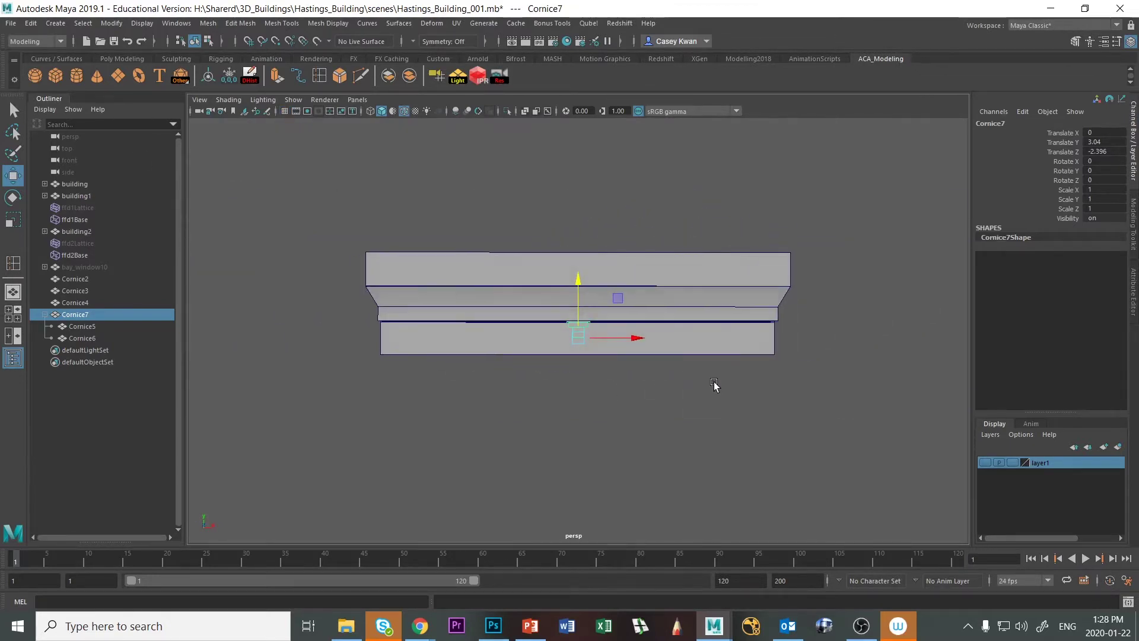
key(space)
key(space)
key(f)
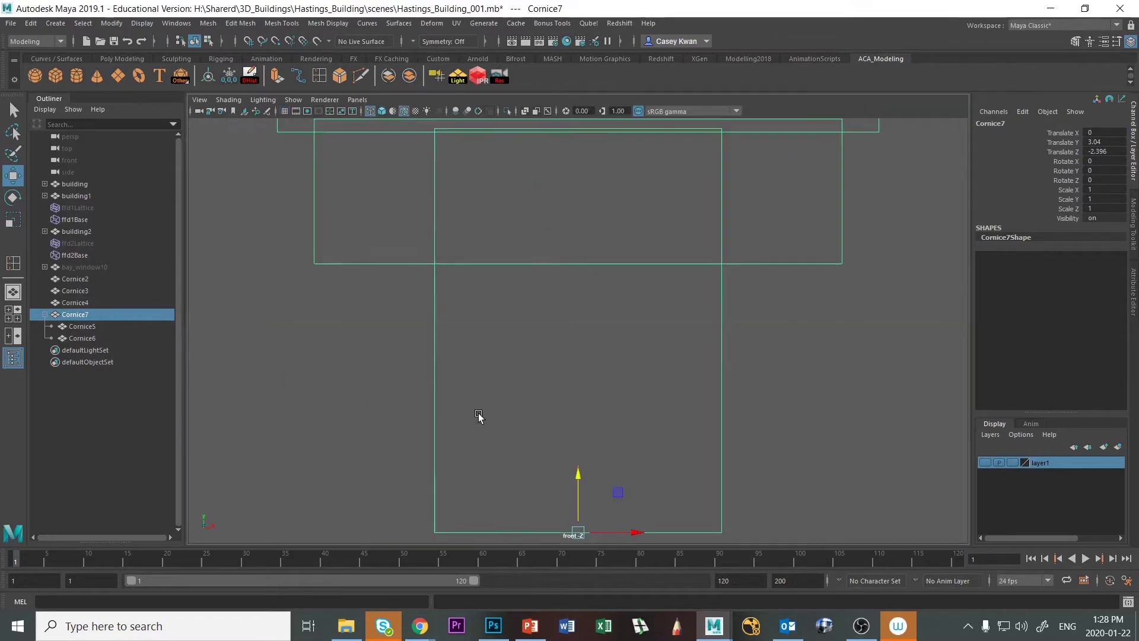
scroll(511, 413, down, 2)
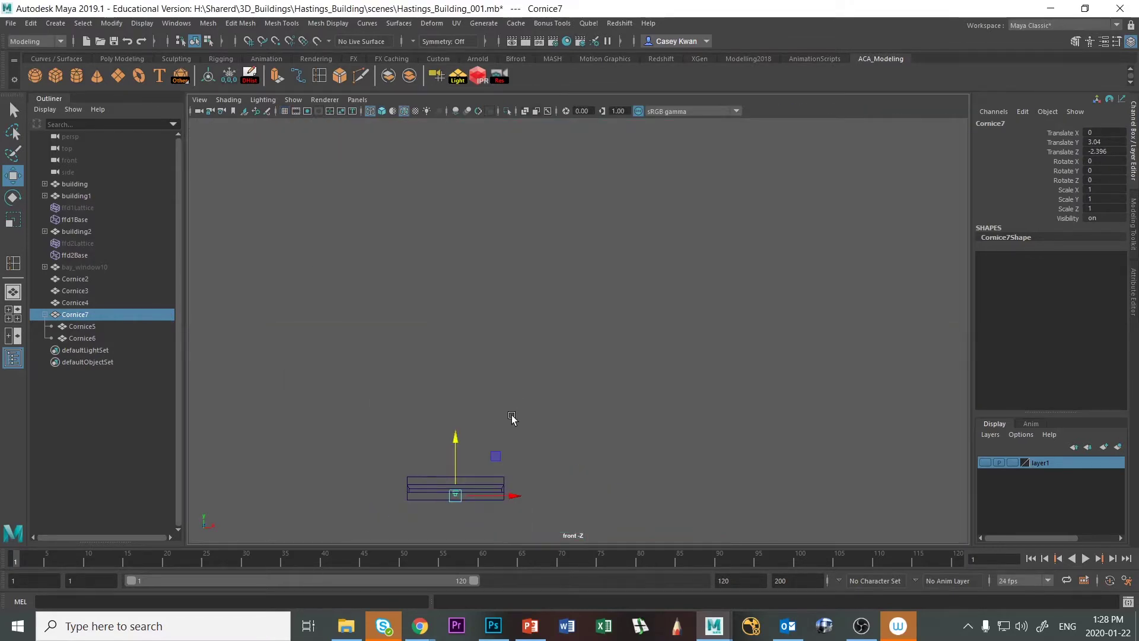
key(5)
mouse_move(504, 456)
alt+middle_down()
mouse_move(477, 508)
mouse_move(573, 313)
alt+middle_up()
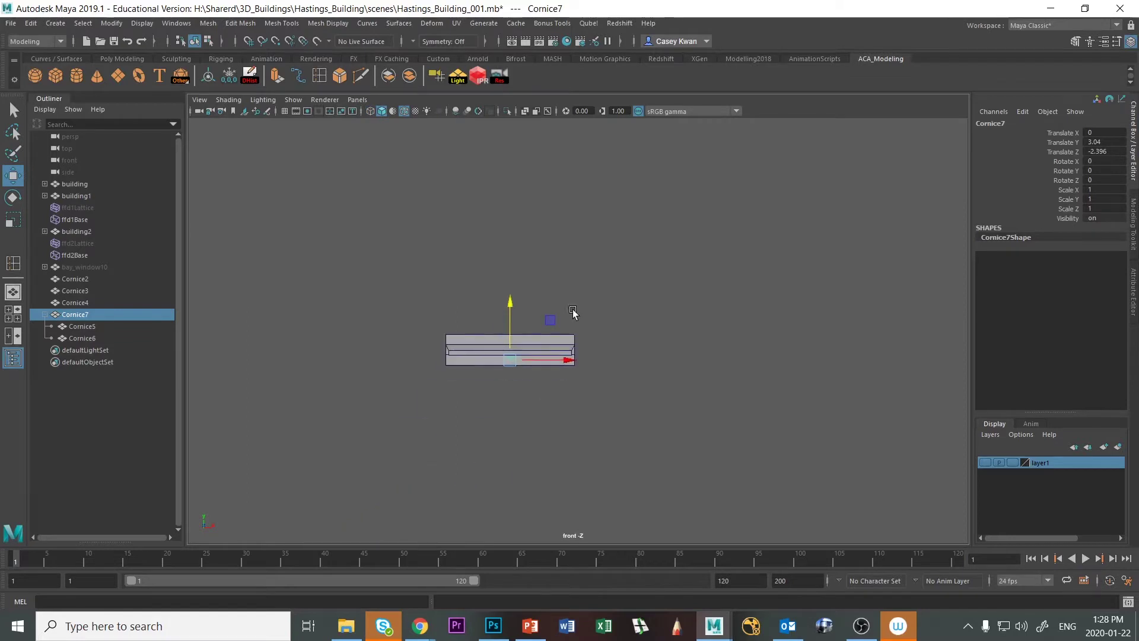
scroll(543, 413, up, 6)
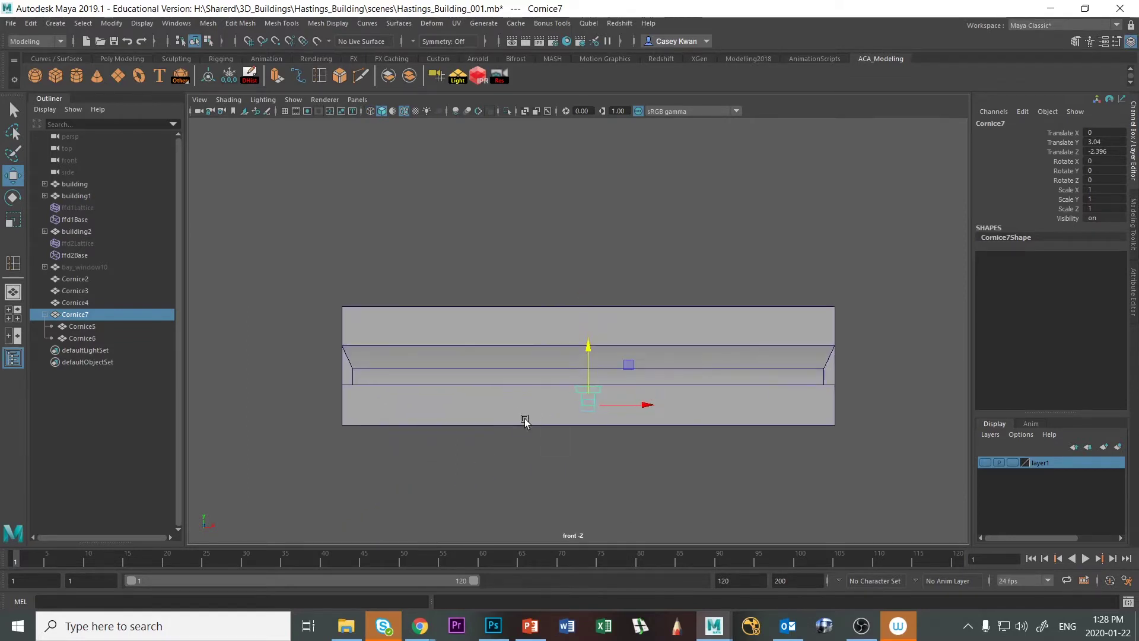
Hide the cornice's bottom box Cornice3.
click(514, 416)
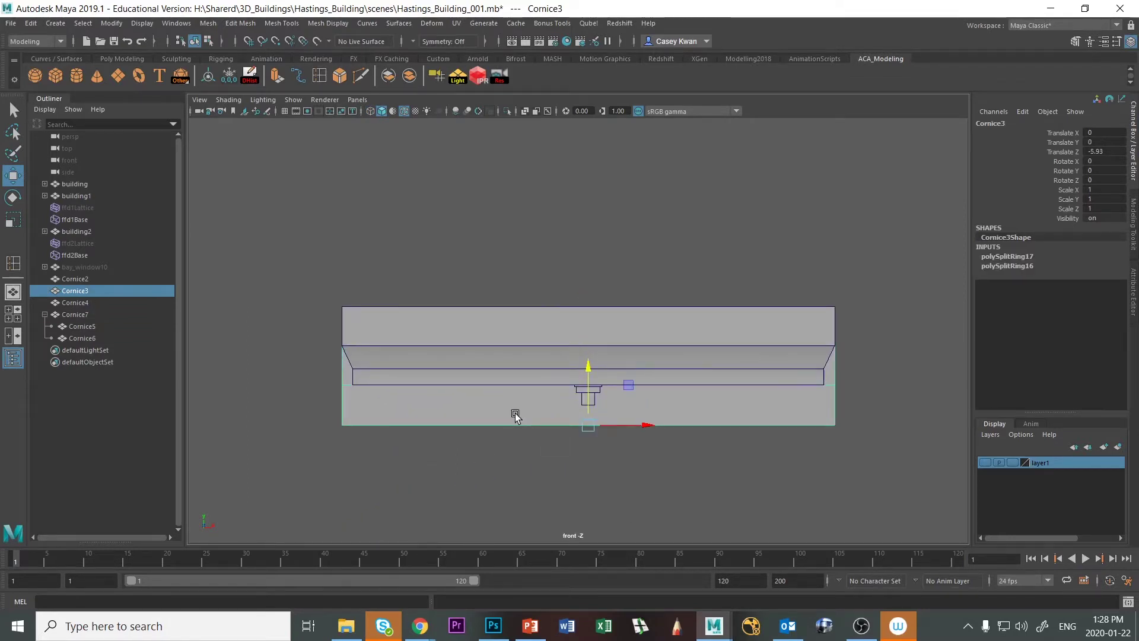
key(h)
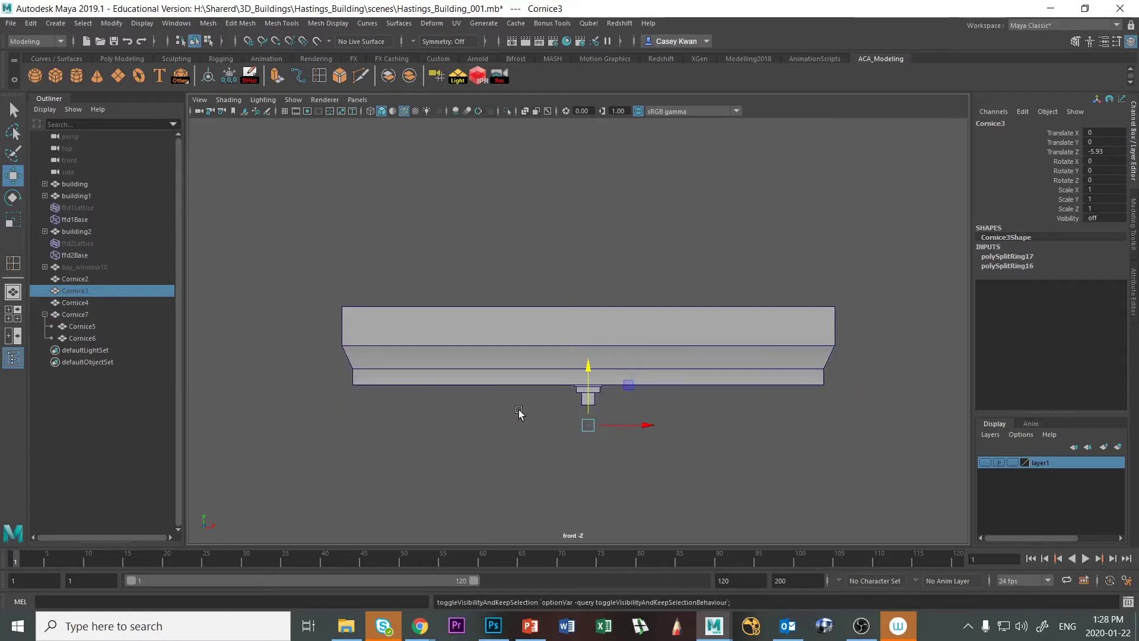
key(h)
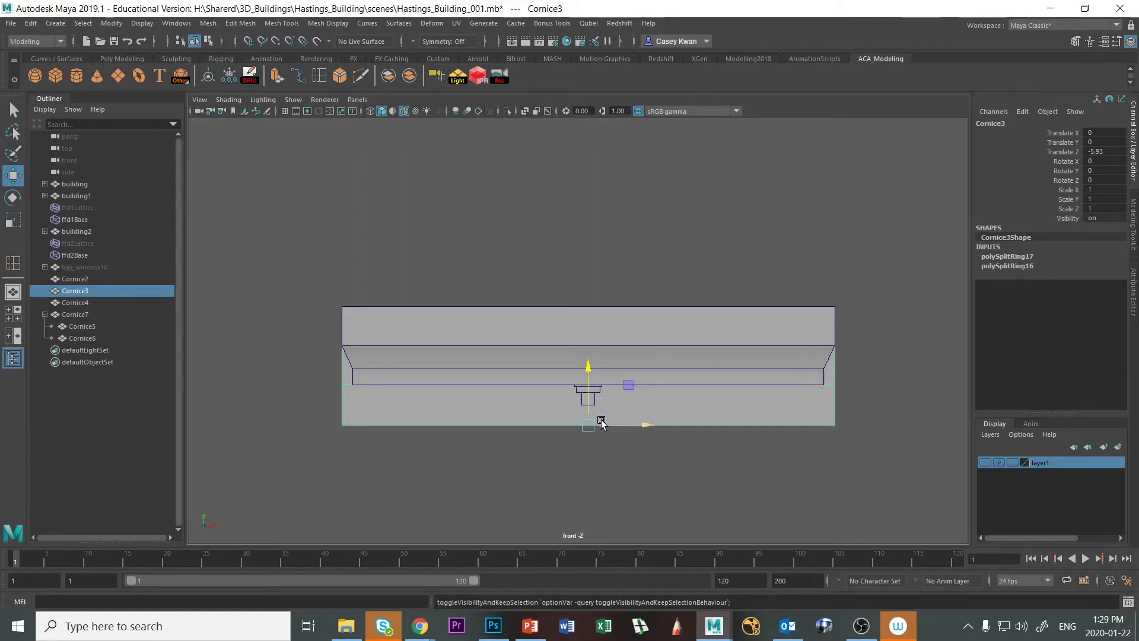
key(h)
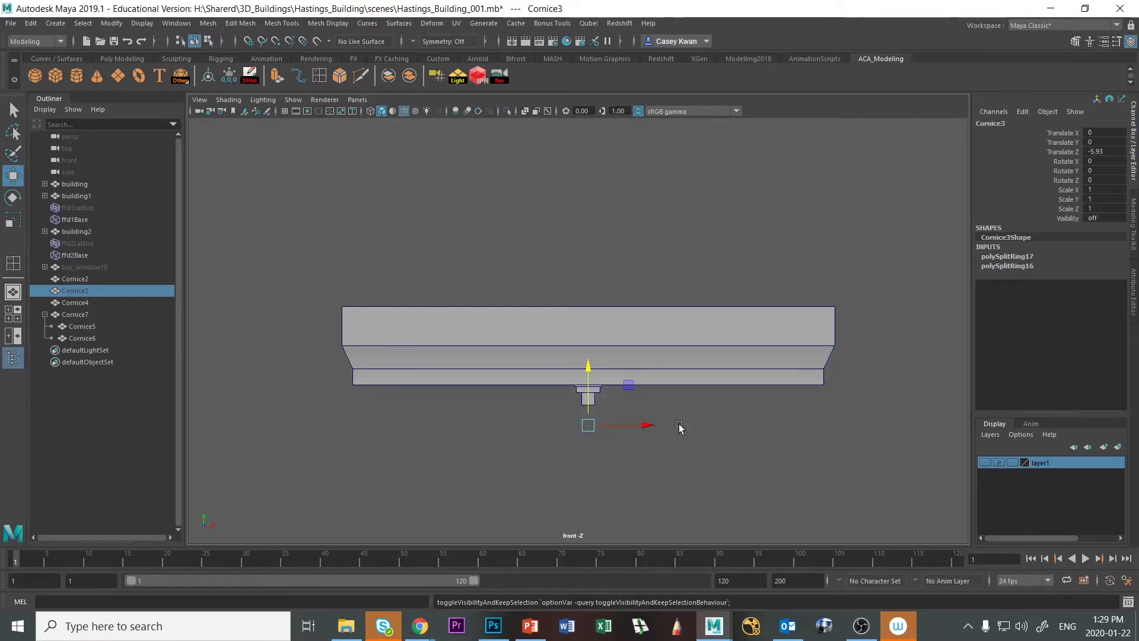
Lower the Cornice7 bracket group to Translate Y 2.793, just beneath the cornice.
click(593, 401)
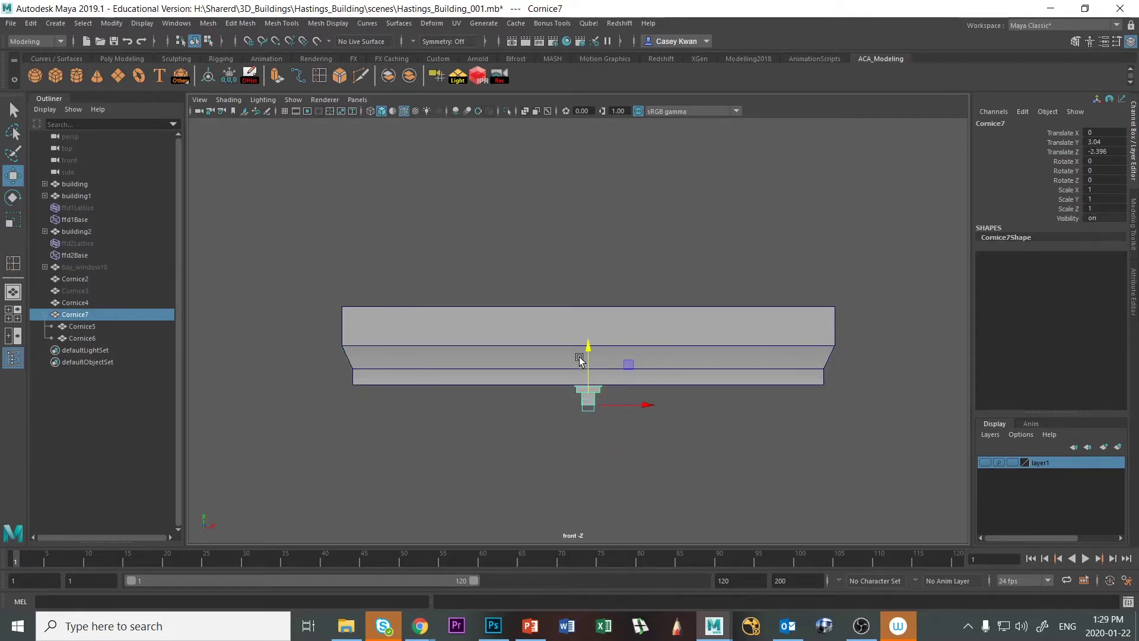
drag(588, 347, 589, 351)
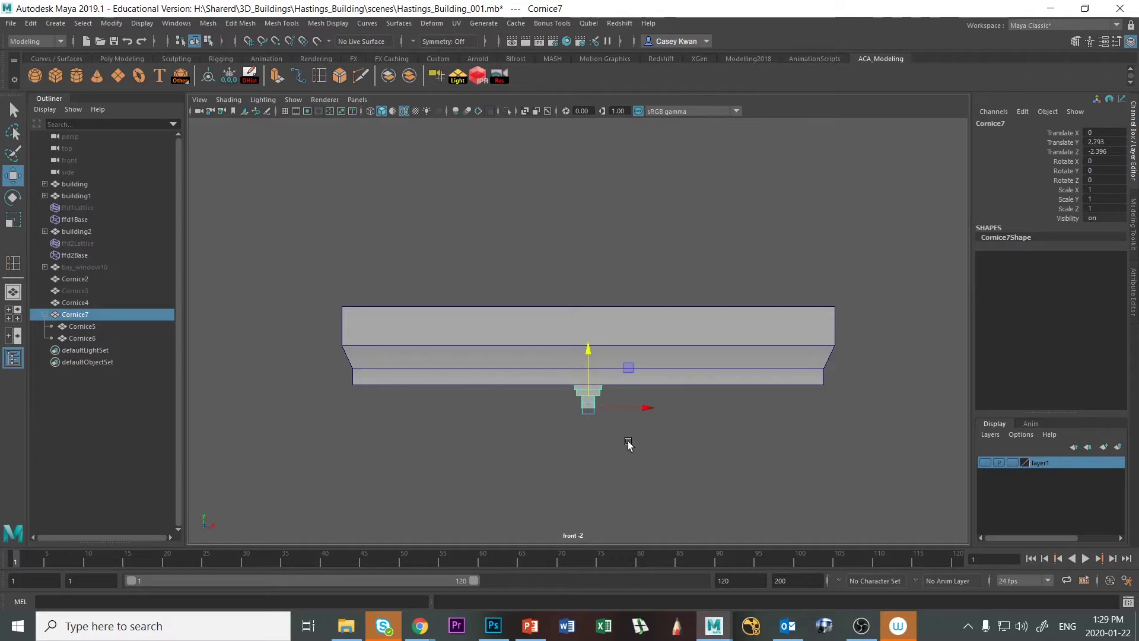
click(627, 447)
scroll(628, 448, up, 4)
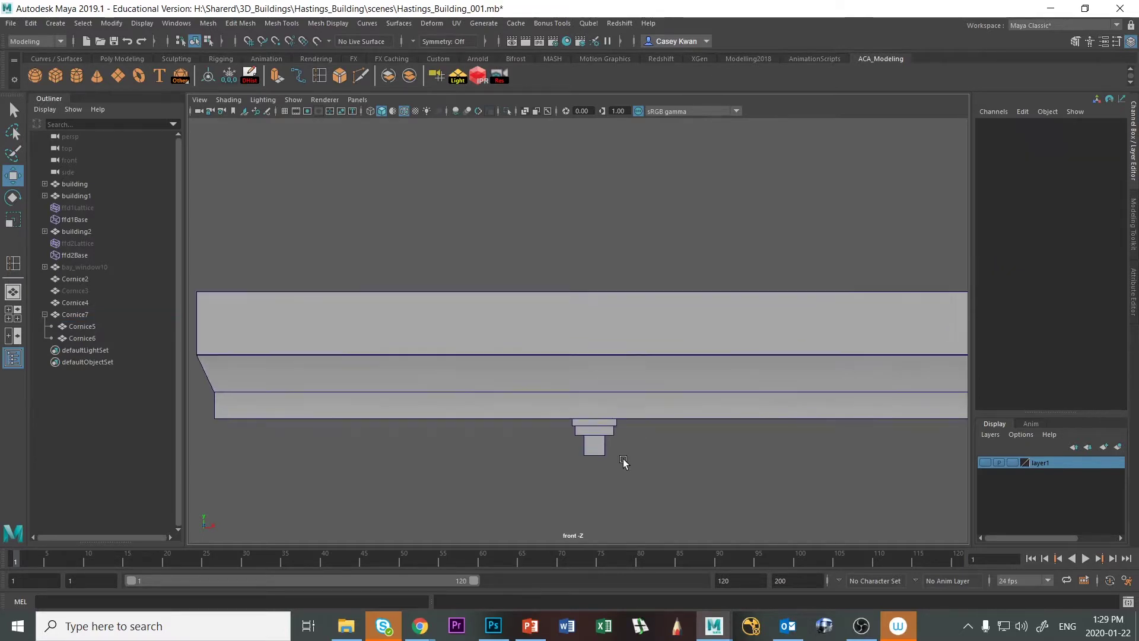
alt+middle_drag(623, 461, 582, 372)
scroll(582, 371, down, 3)
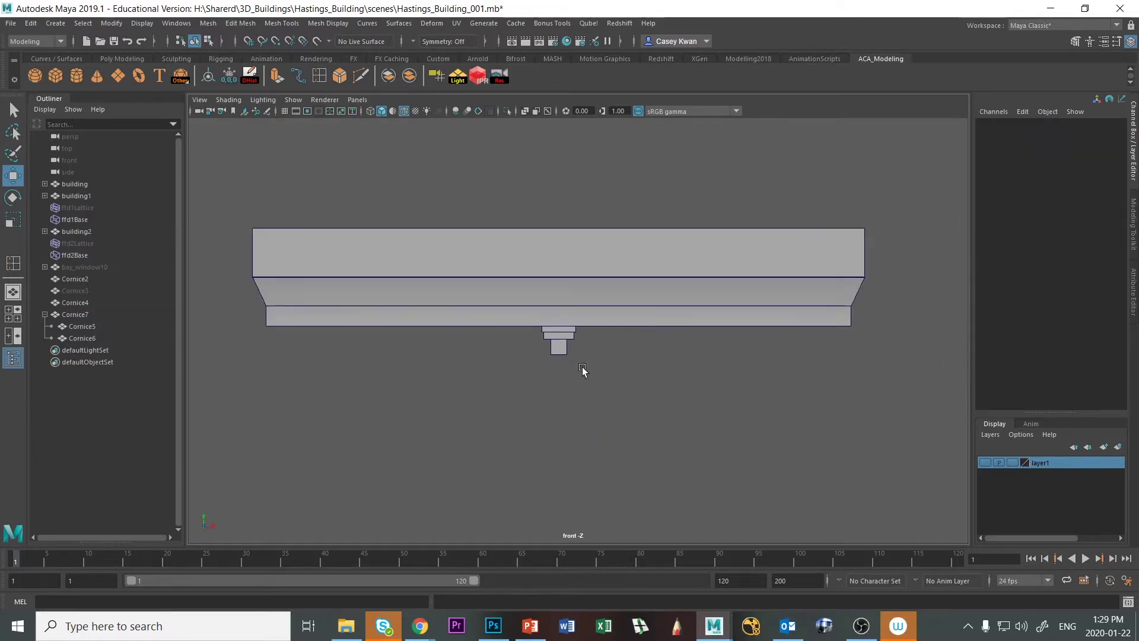
click(564, 340)
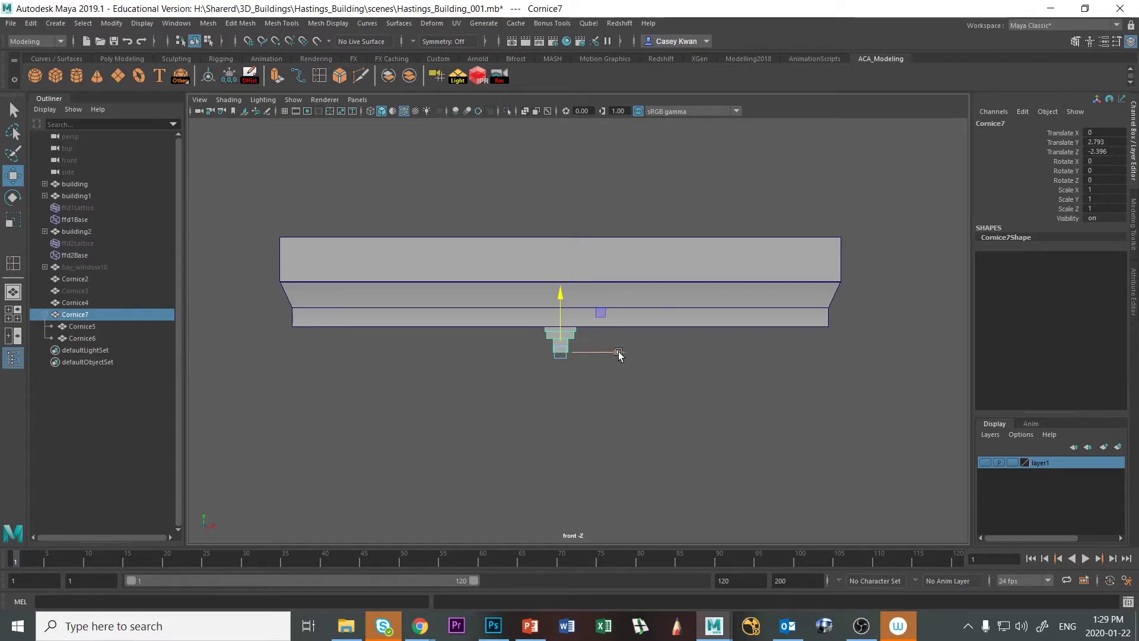
shift+drag(618, 352, 659, 354)
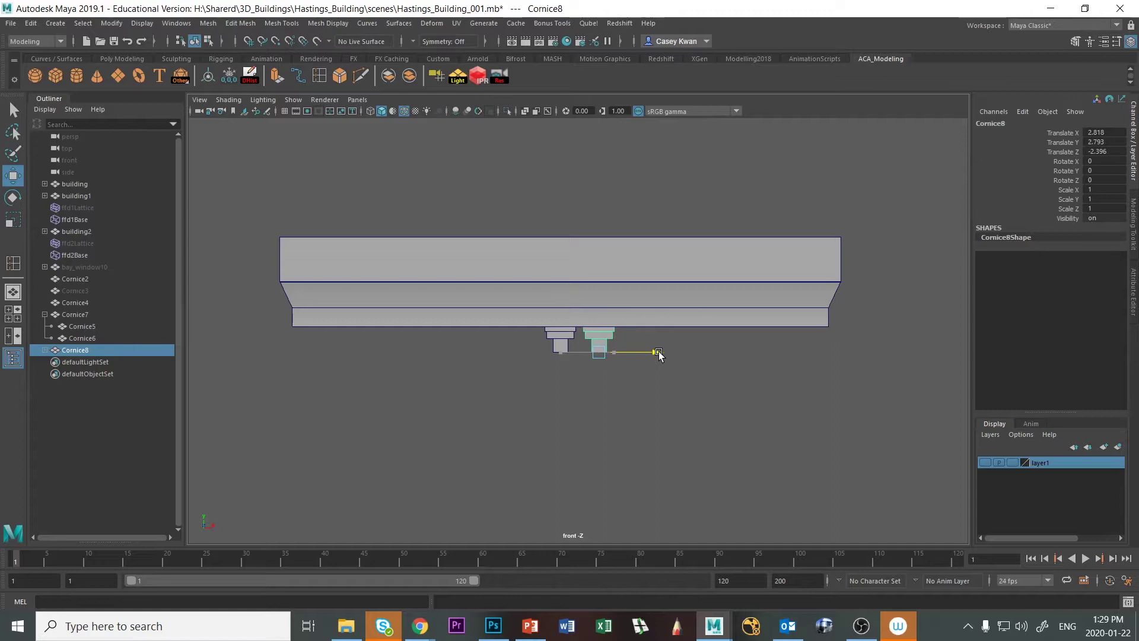
drag(658, 352, 660, 352)
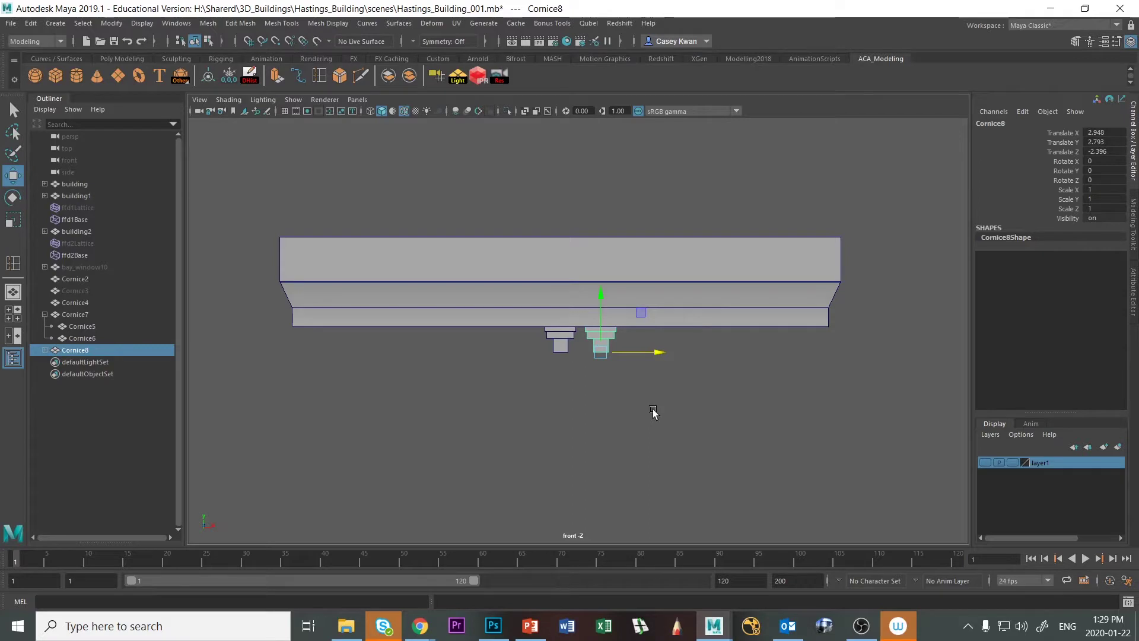
key(shift+d)
key(shift+d)
key(shift+d)
key(shift+d)
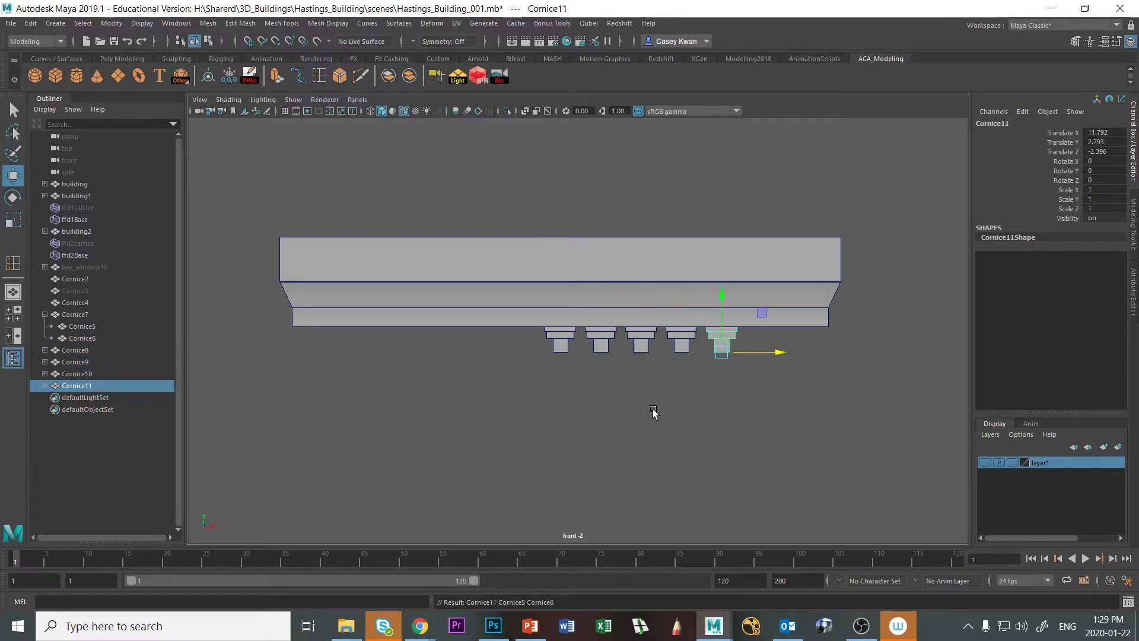
key(shift+d)
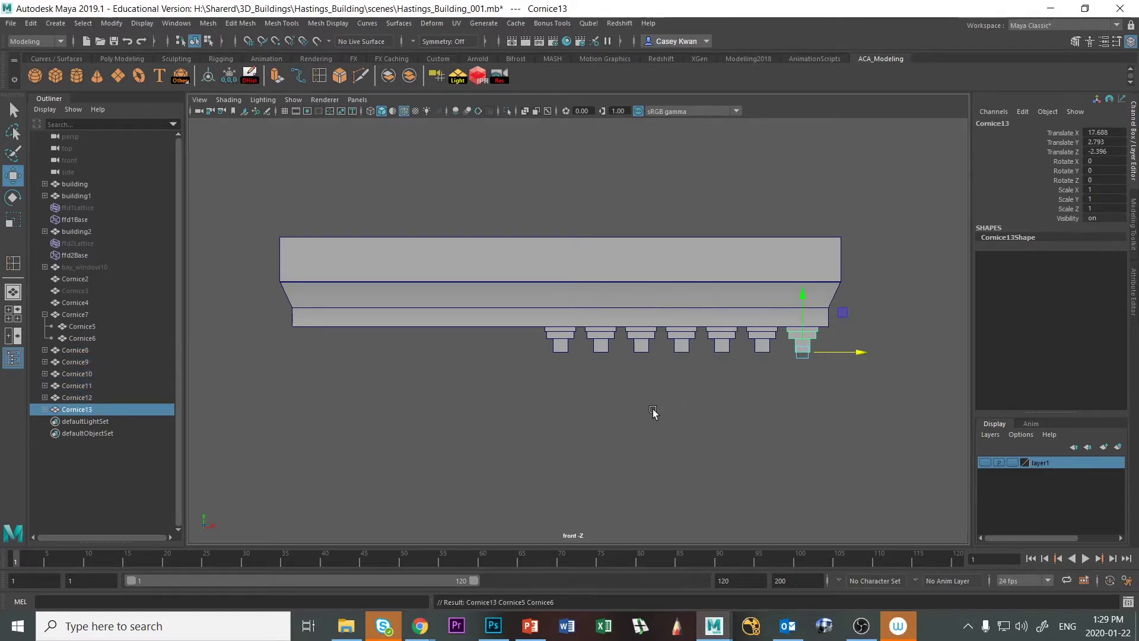
key(shift+d)
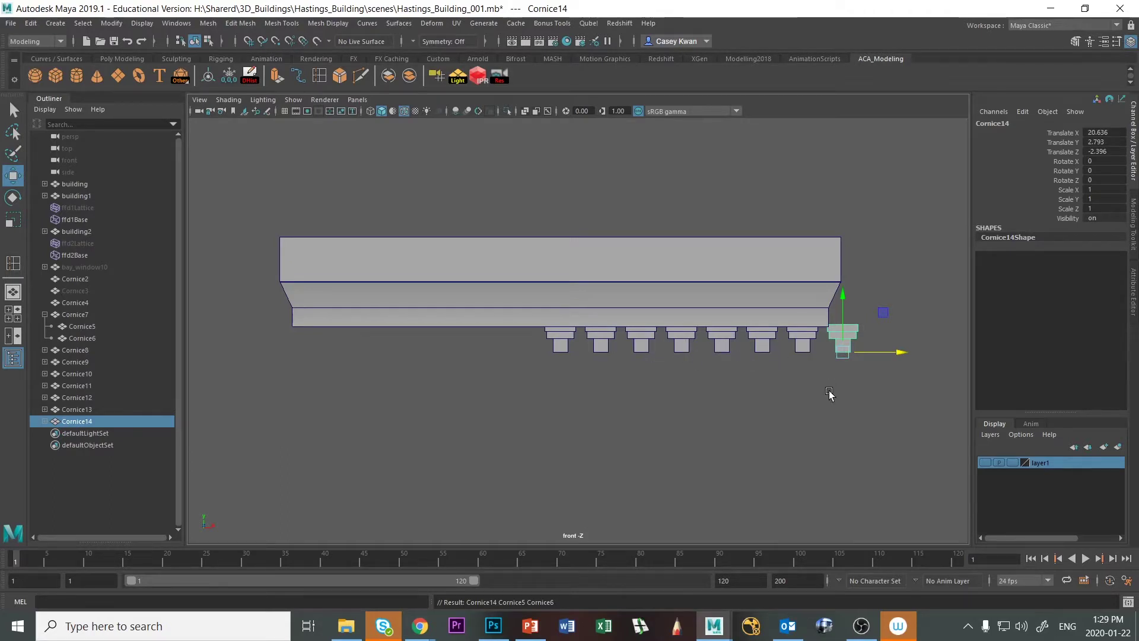
key(Delete)
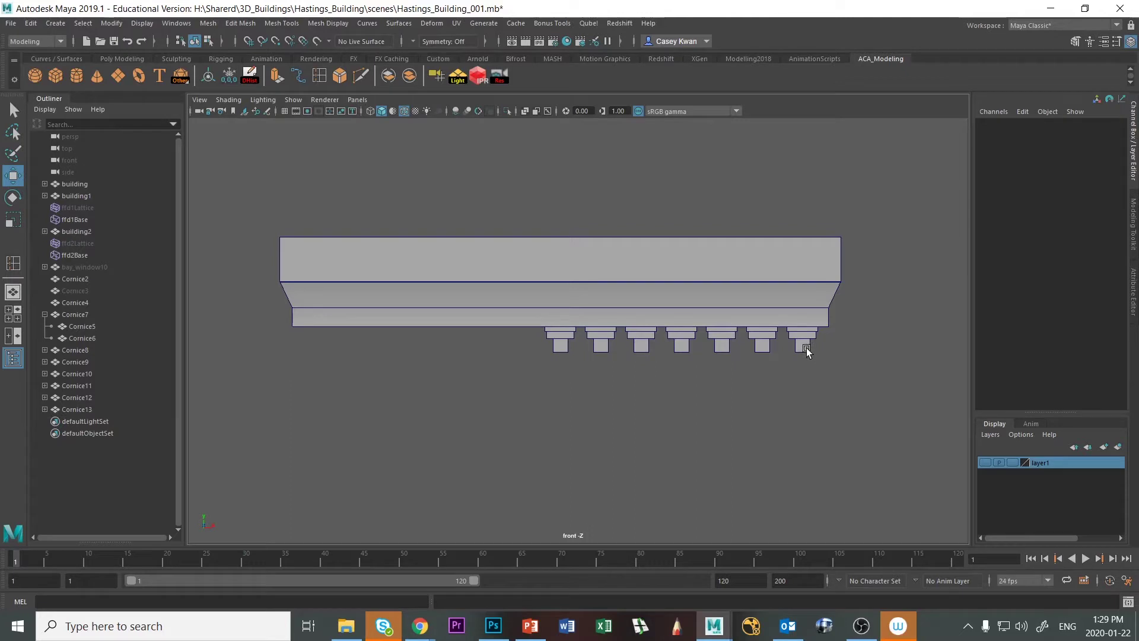
click(806, 350)
key(Delete)
click(762, 349)
key(Delete)
click(720, 346)
key(Delete)
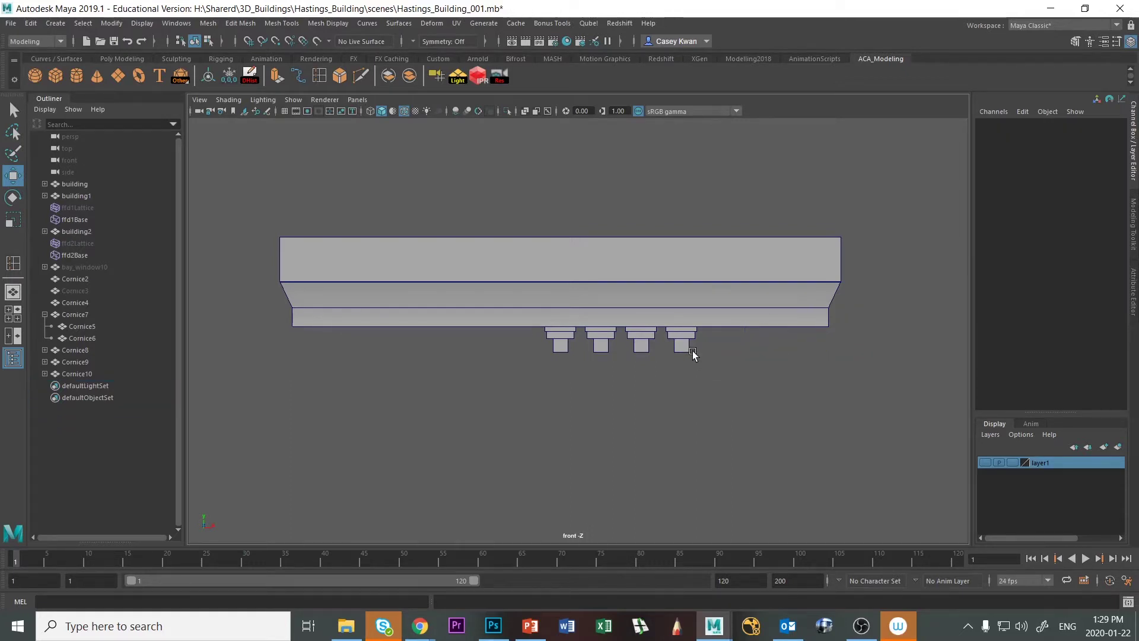
click(692, 354)
key(Delete)
click(643, 348)
key(Delete)
click(603, 354)
key(Delete)
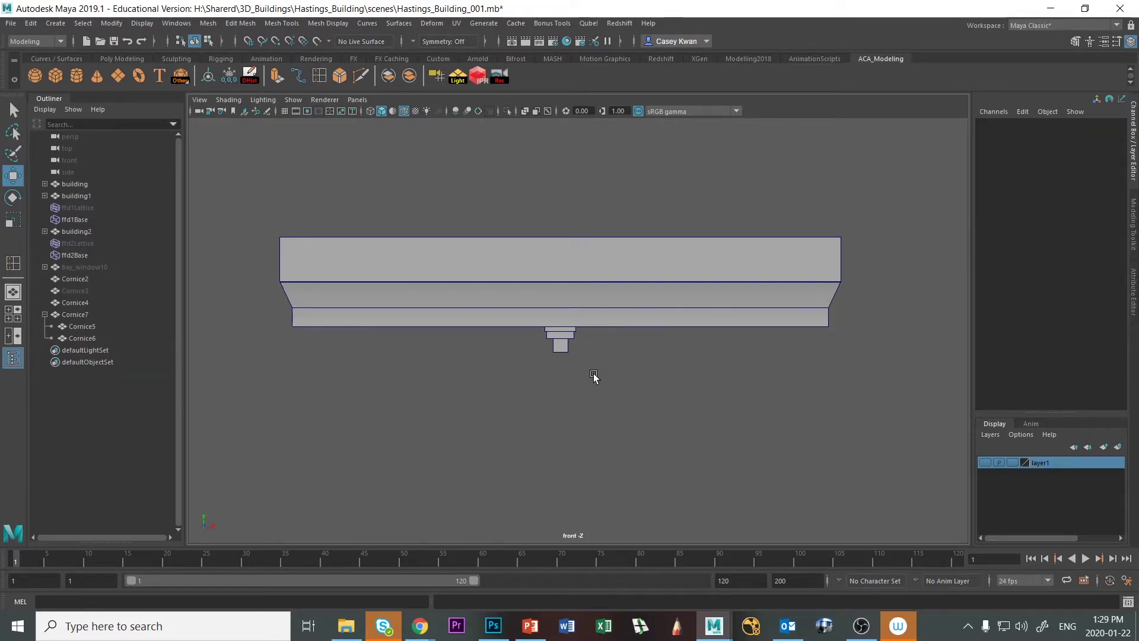
click(571, 353)
Shrink the bracket slightly and uniformly, then raise it a little.
key(r)
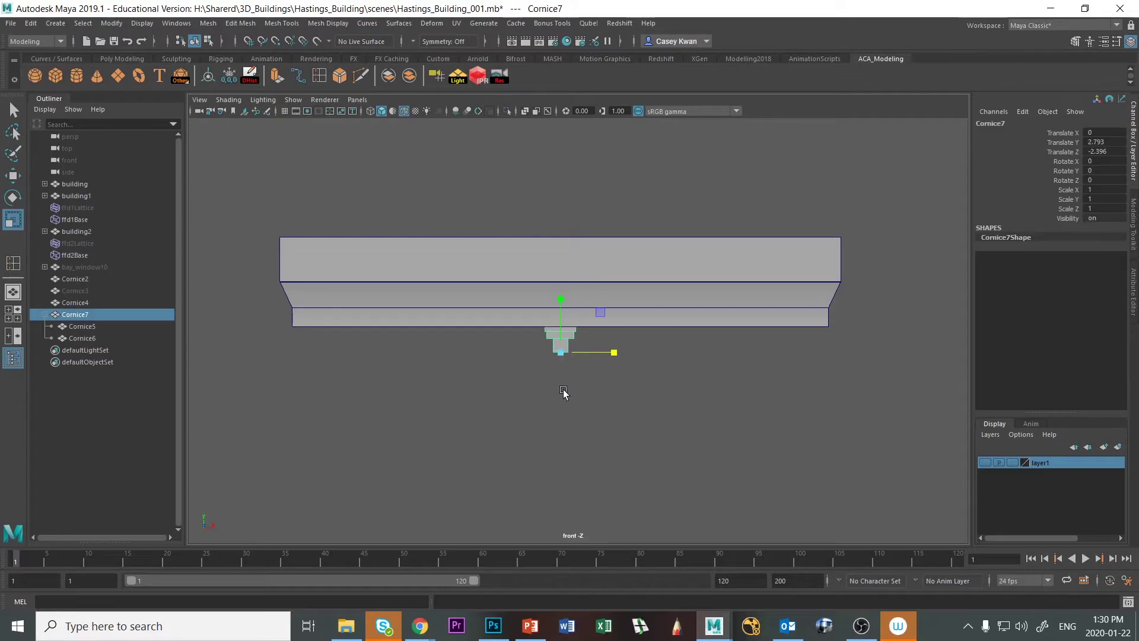
drag(558, 348, 552, 354)
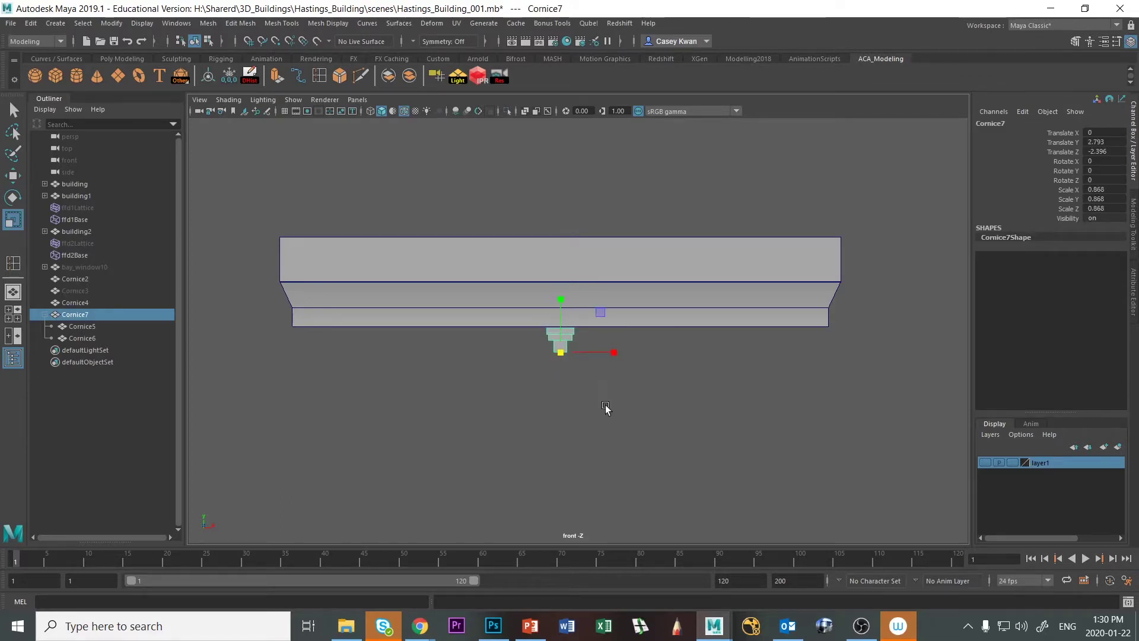
key(w)
drag(560, 300, 558, 283)
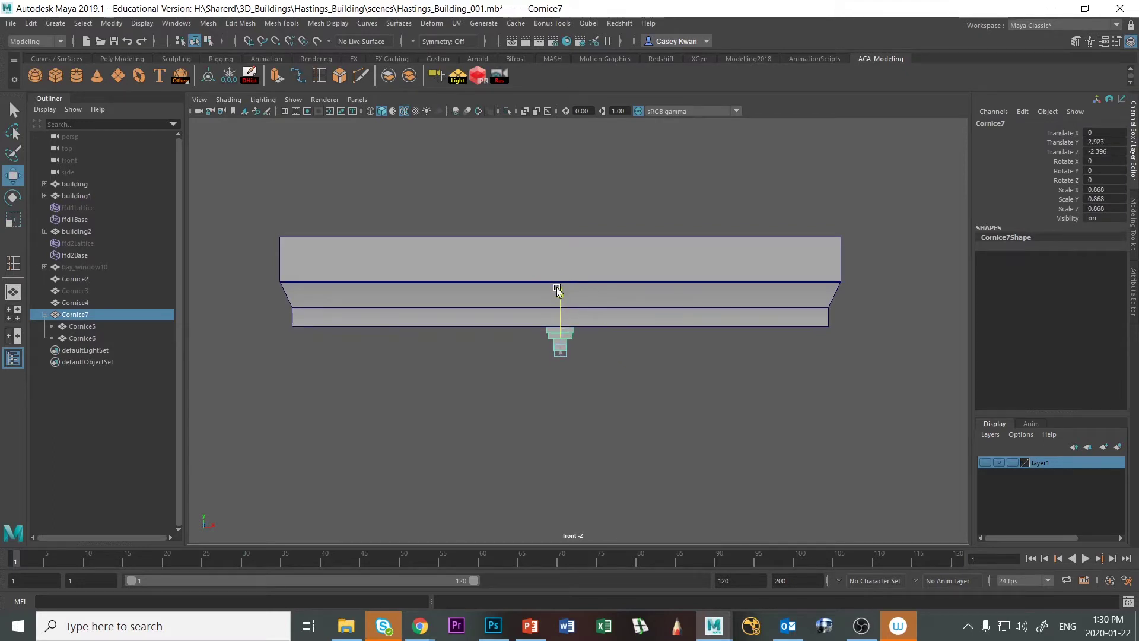
click(601, 413)
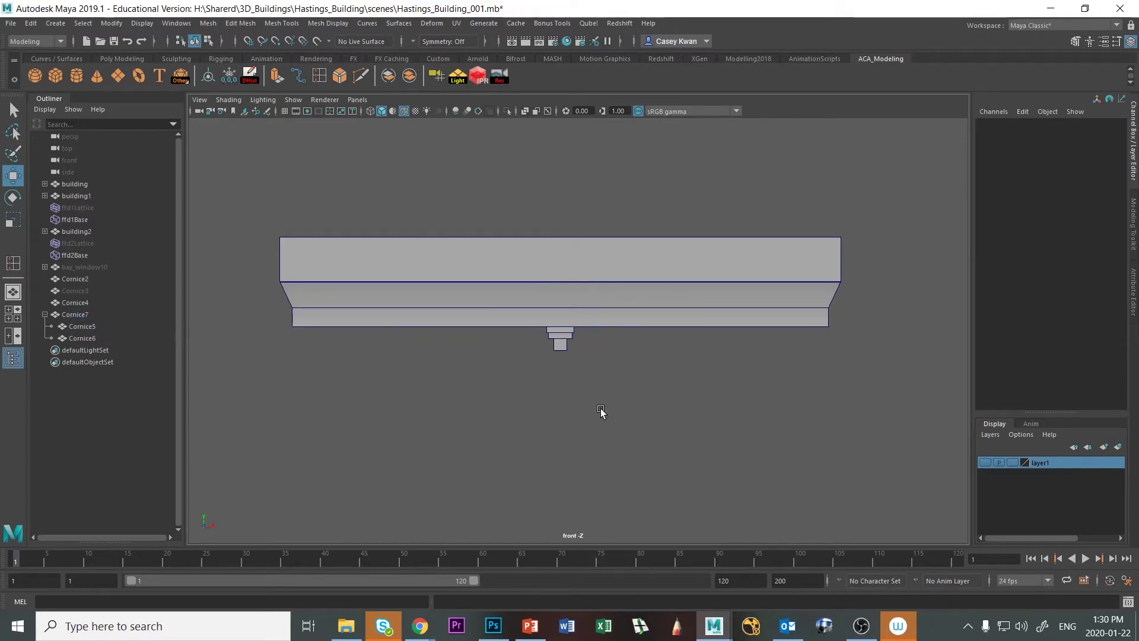
Unparent Cornice5 and Cornice6 from Cornice7.
click(560, 356)
scroll(625, 425, up, 5)
scroll(628, 437, down, 6)
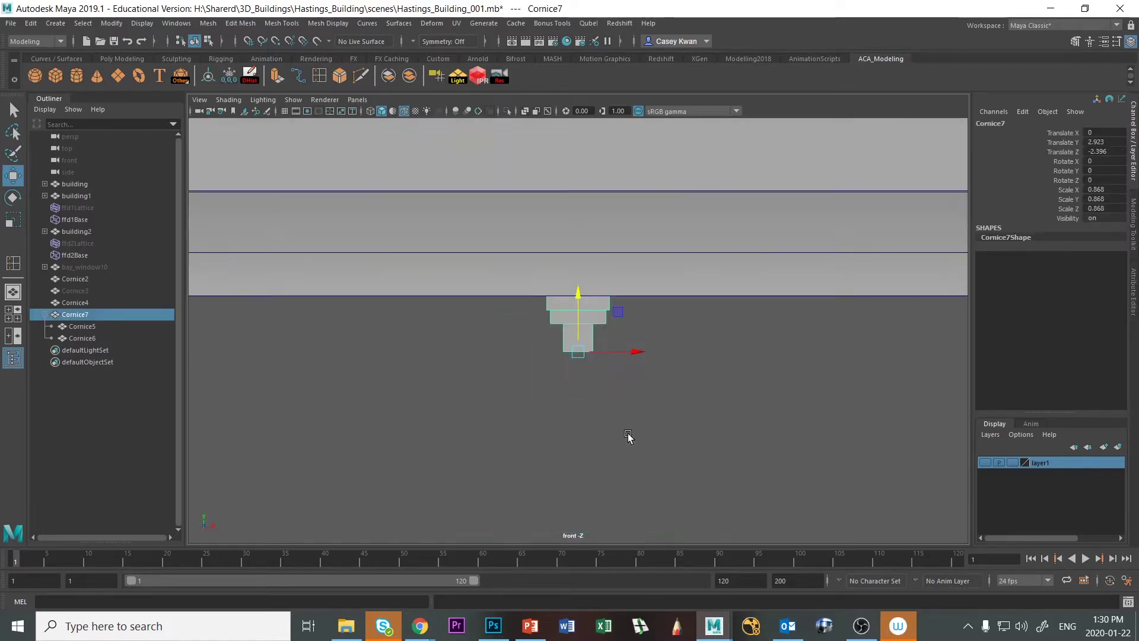
scroll(627, 437, up, 3)
scroll(628, 437, up, 1)
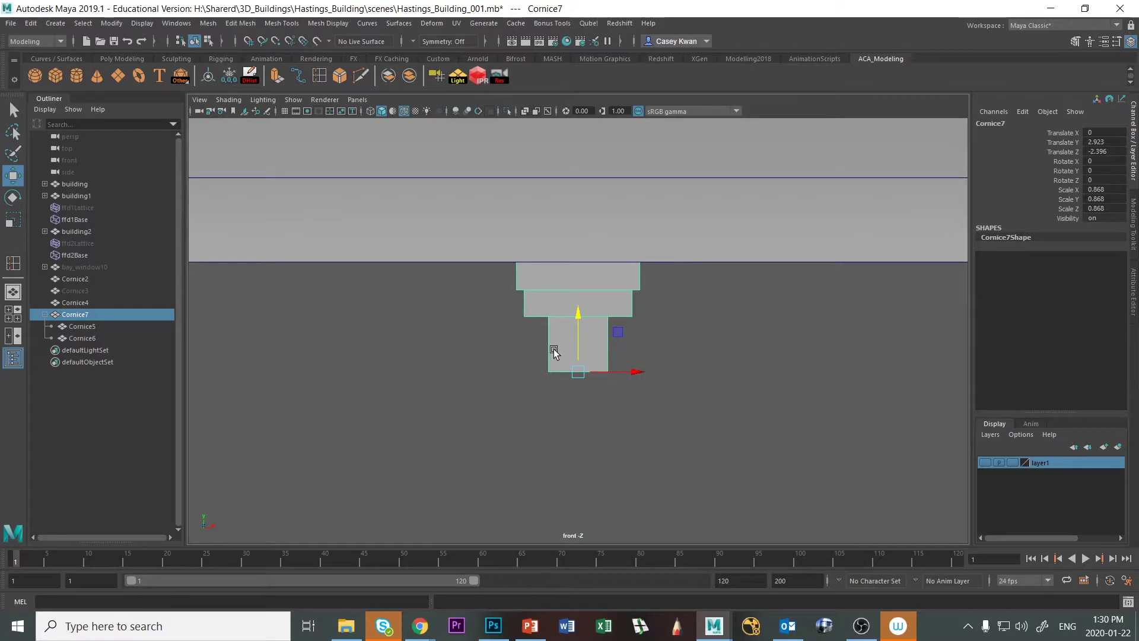
click(544, 280)
shift+click(545, 280)
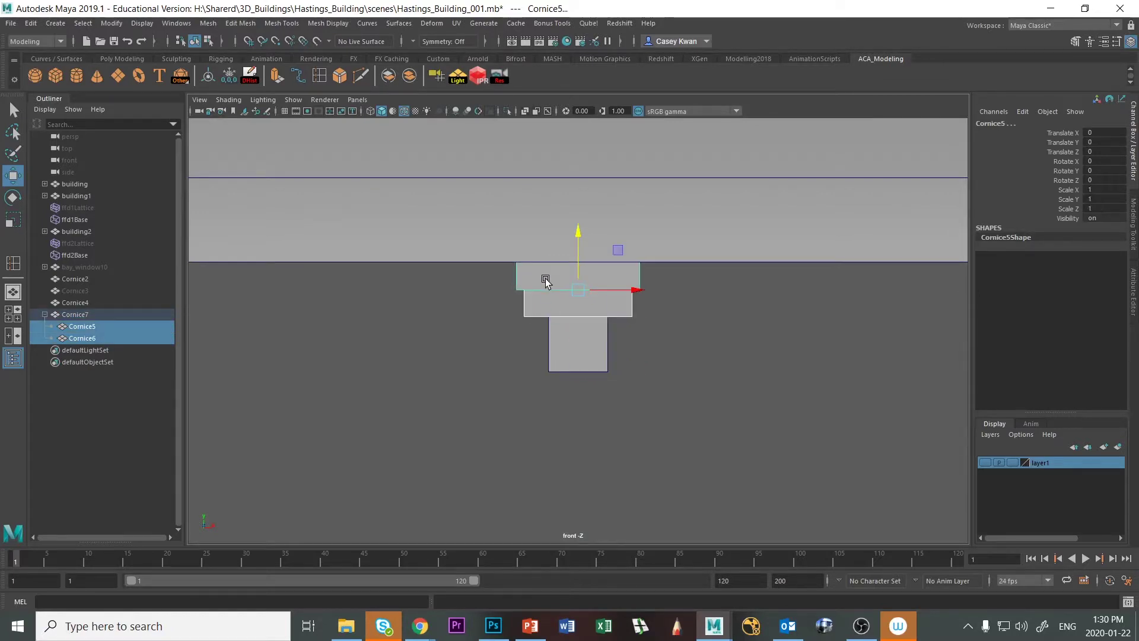
key(shift+p)
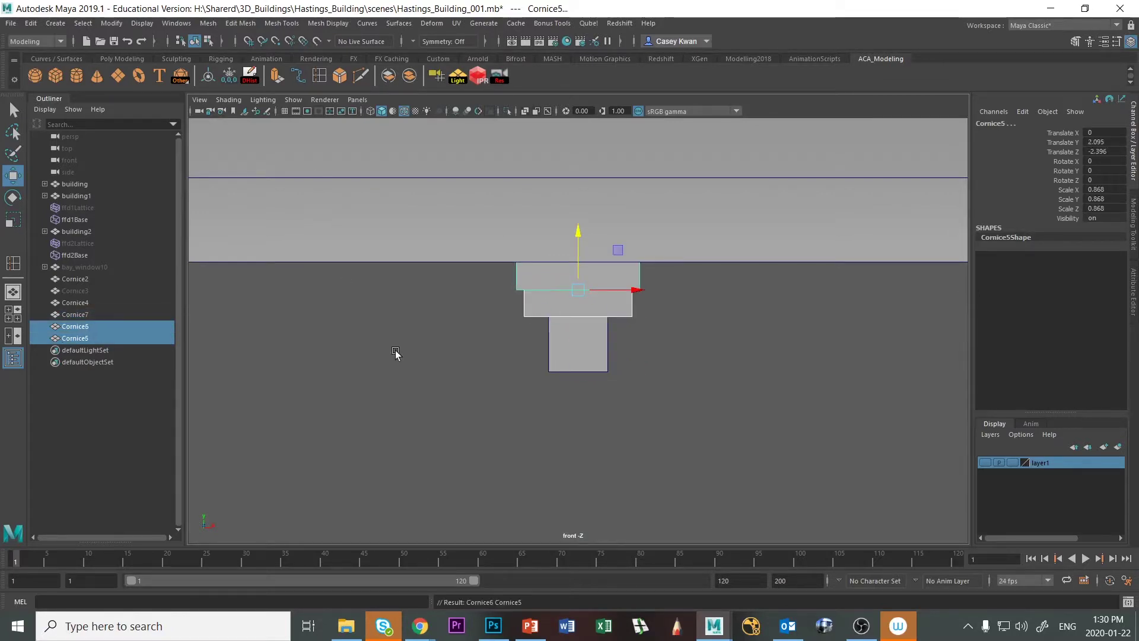
Scale the Cornice7 base block up uniformly to 1.235.
click(568, 351)
key(r)
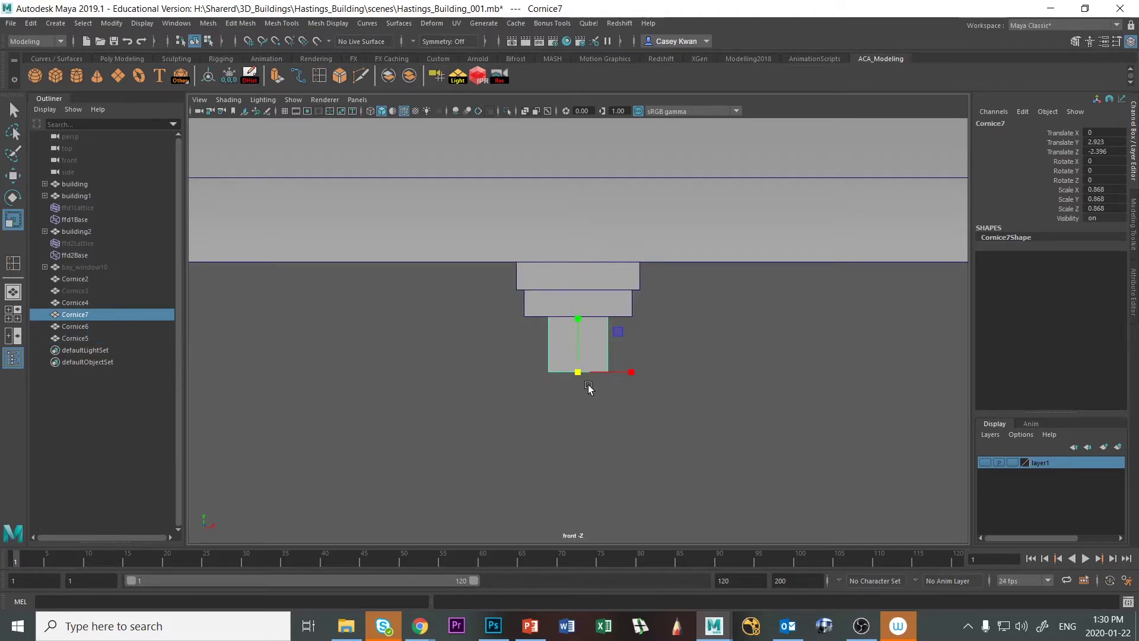
drag(578, 374, 642, 369)
key(space)
key(space)
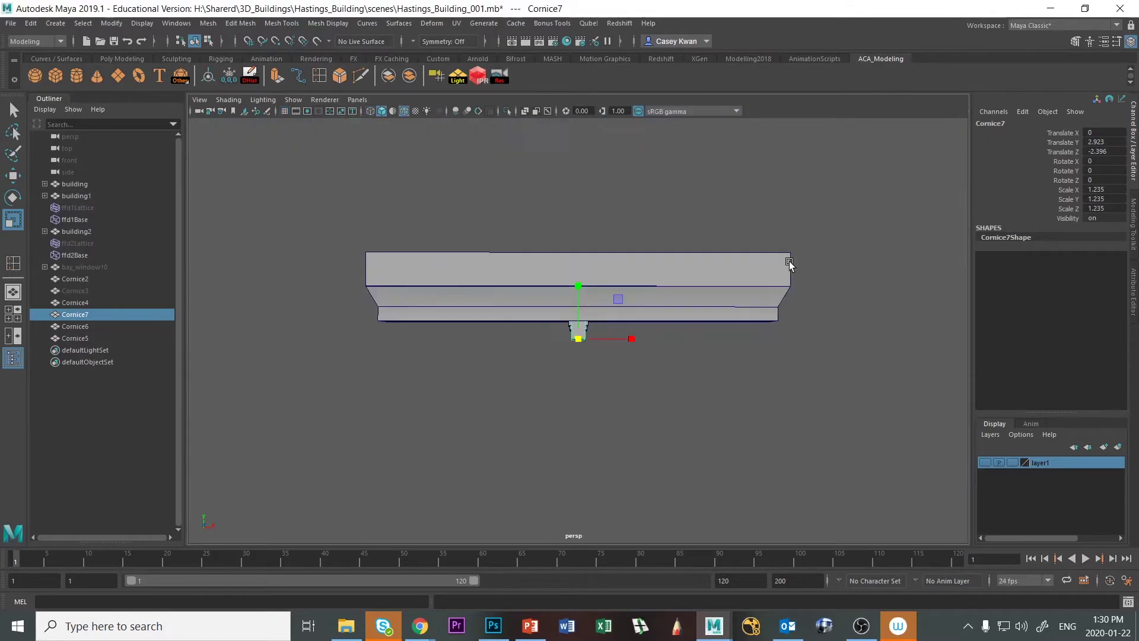
Shorten the bottom block Cornice7 by moving its end face along X.
scroll(787, 264, up, 5)
alt+drag(806, 254, 674, 261)
right_drag(419, 301, 425, 335)
click(416, 355)
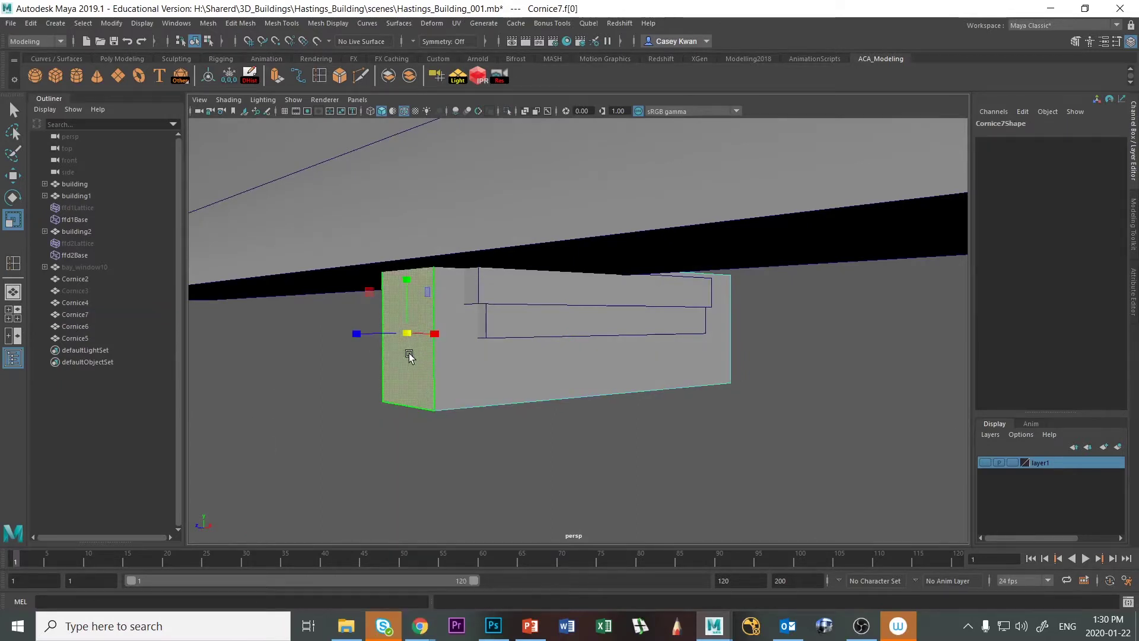
key(w)
drag(354, 335, 418, 333)
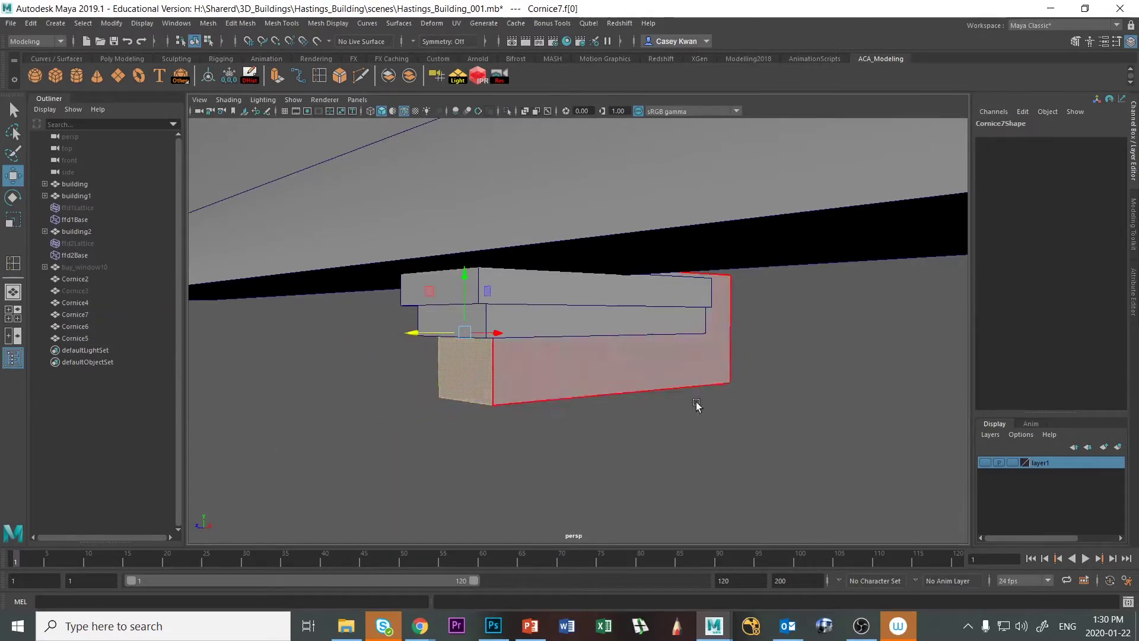
alt+drag(665, 391, 682, 265)
click(744, 364)
Shorten the top block by pulling its end face in along X.
click(685, 284)
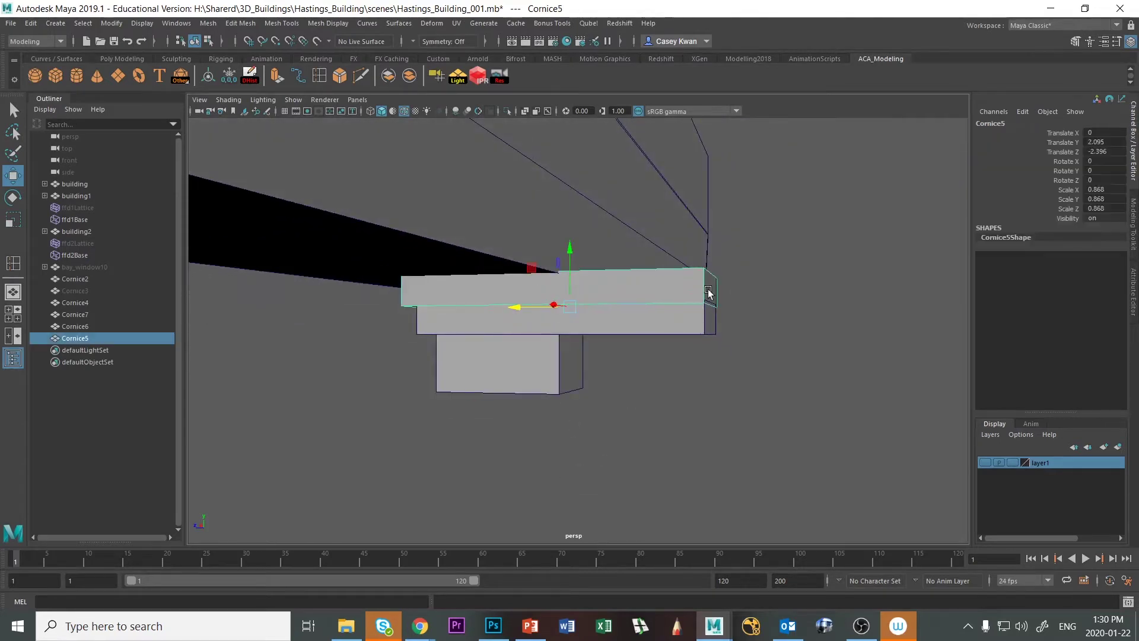
right_click(710, 290)
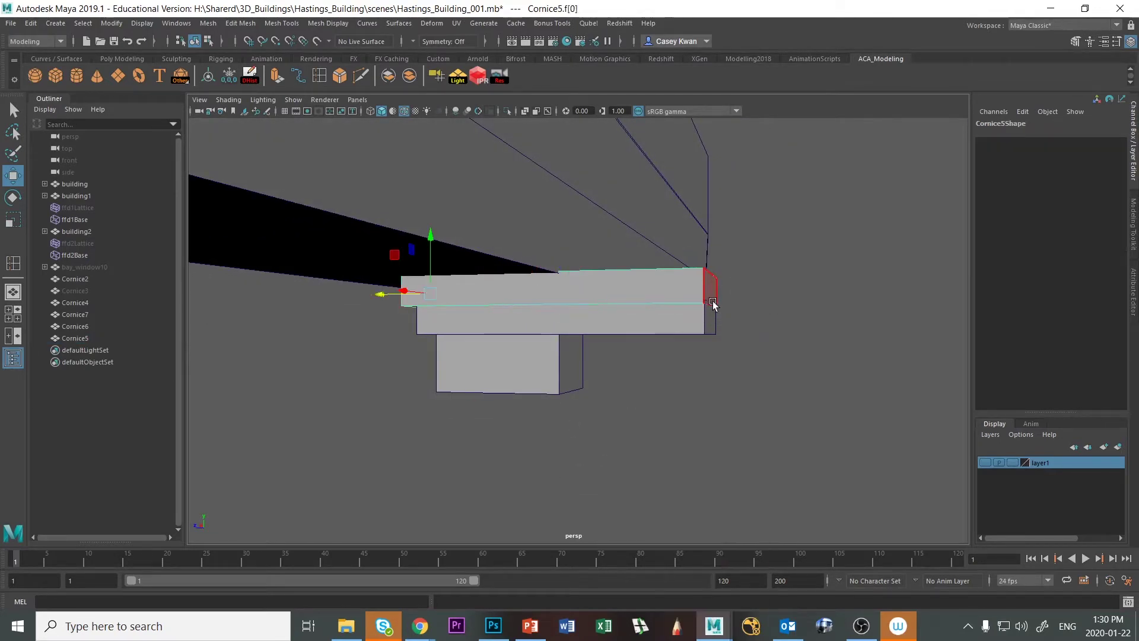
click(707, 320)
click(713, 303)
drag(660, 289, 522, 308)
Shorten the middle block's end face to match the others.
click(640, 323)
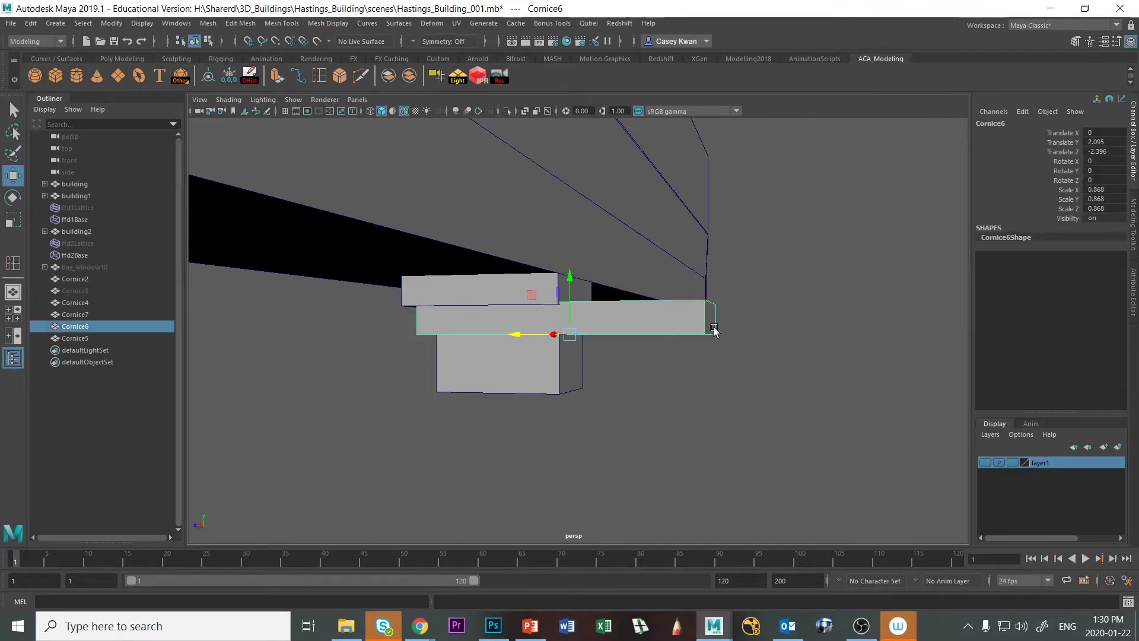
key(f)
right_drag(684, 342, 683, 336)
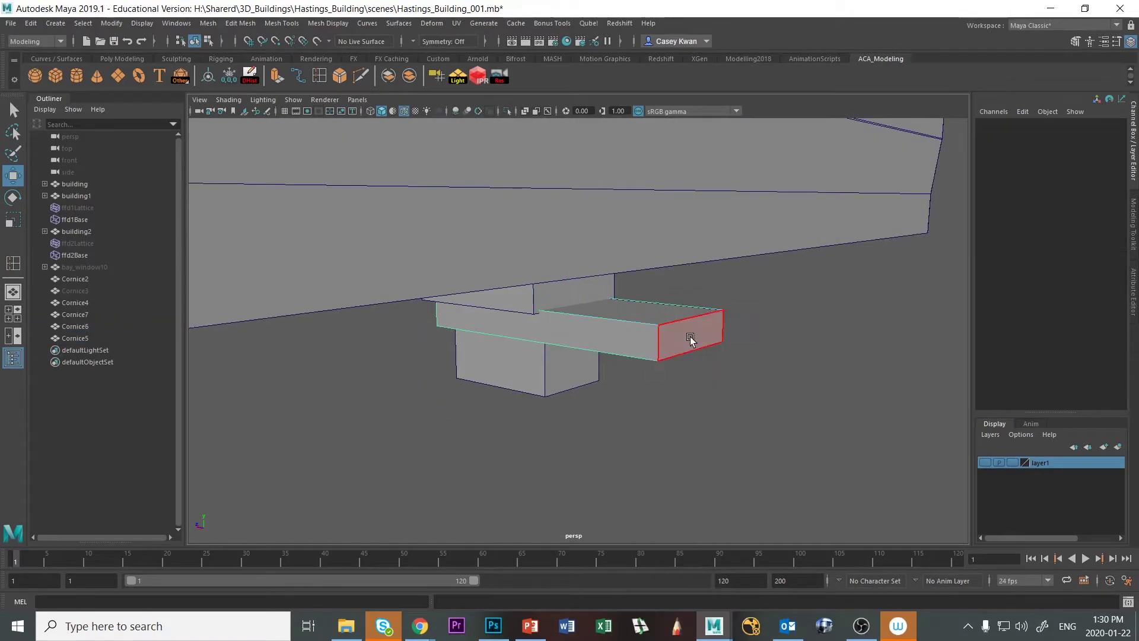
click(691, 335)
middle_drag(626, 348, 511, 335)
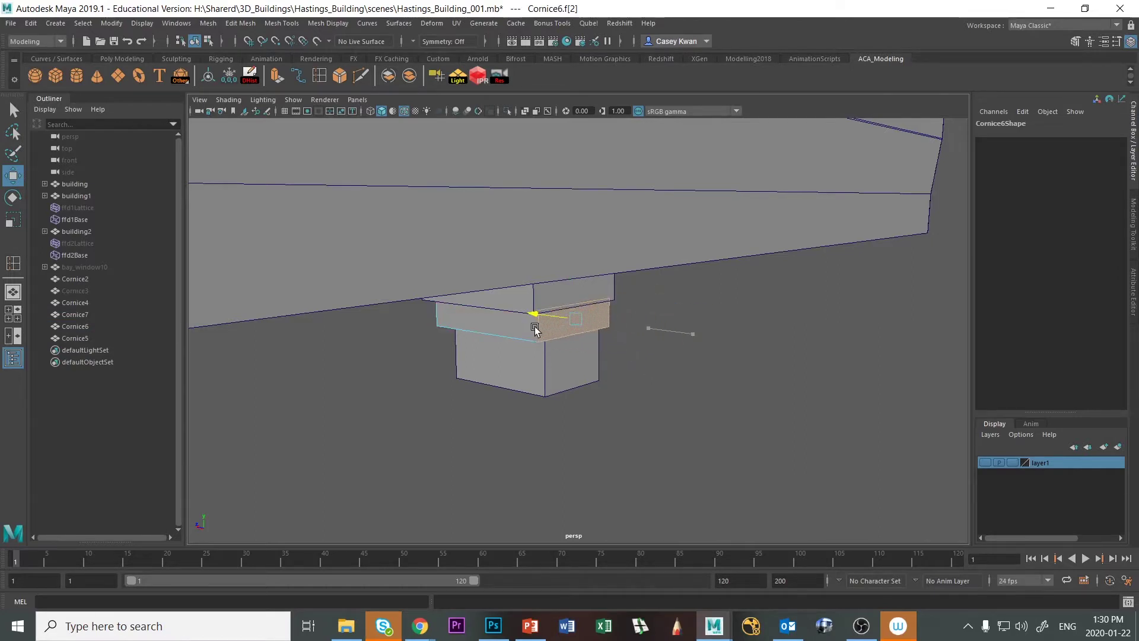
alt+drag(482, 452, 490, 389)
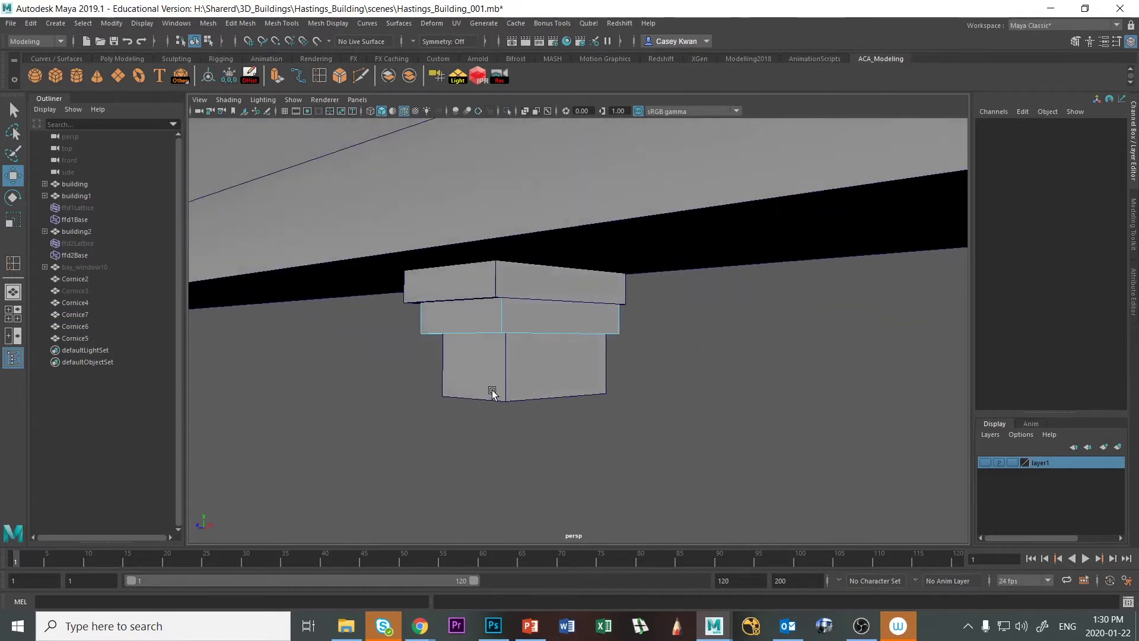
Lower the bottom block Cornice7 slightly to Translate Y 2.795.
click(491, 389)
alt+drag(499, 439, 564, 432)
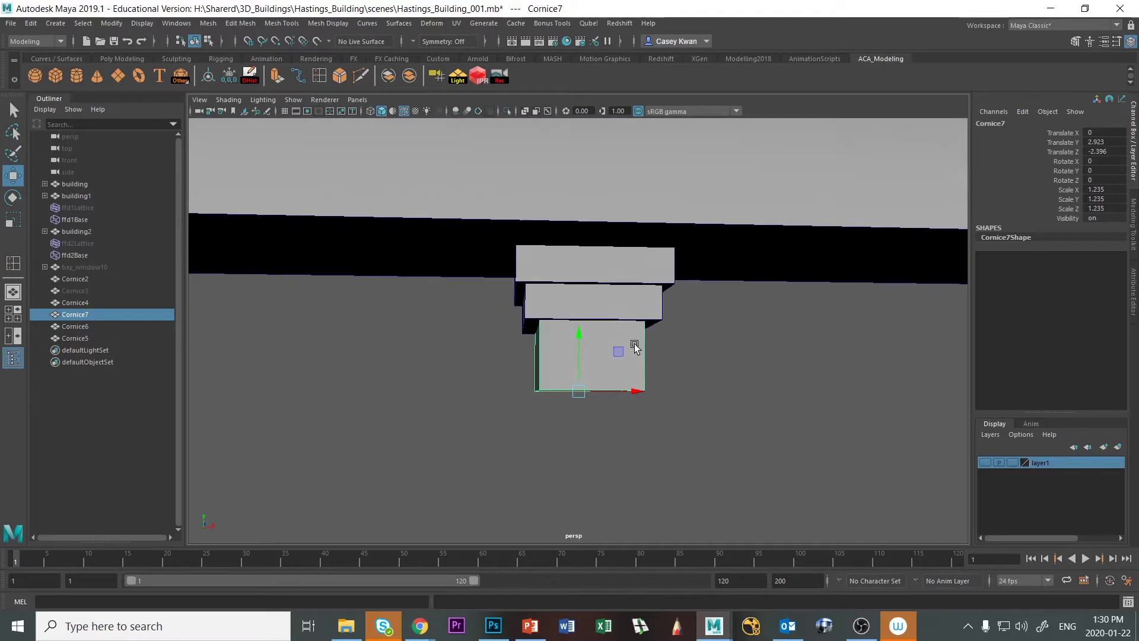
alt+drag(632, 393, 633, 391)
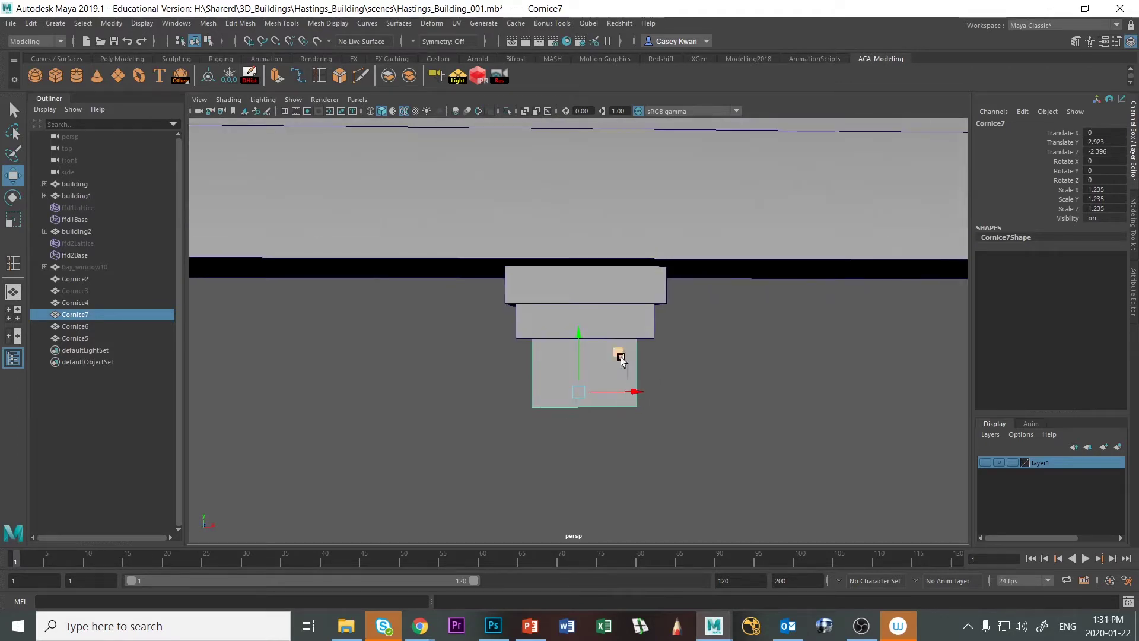
drag(574, 332, 581, 343)
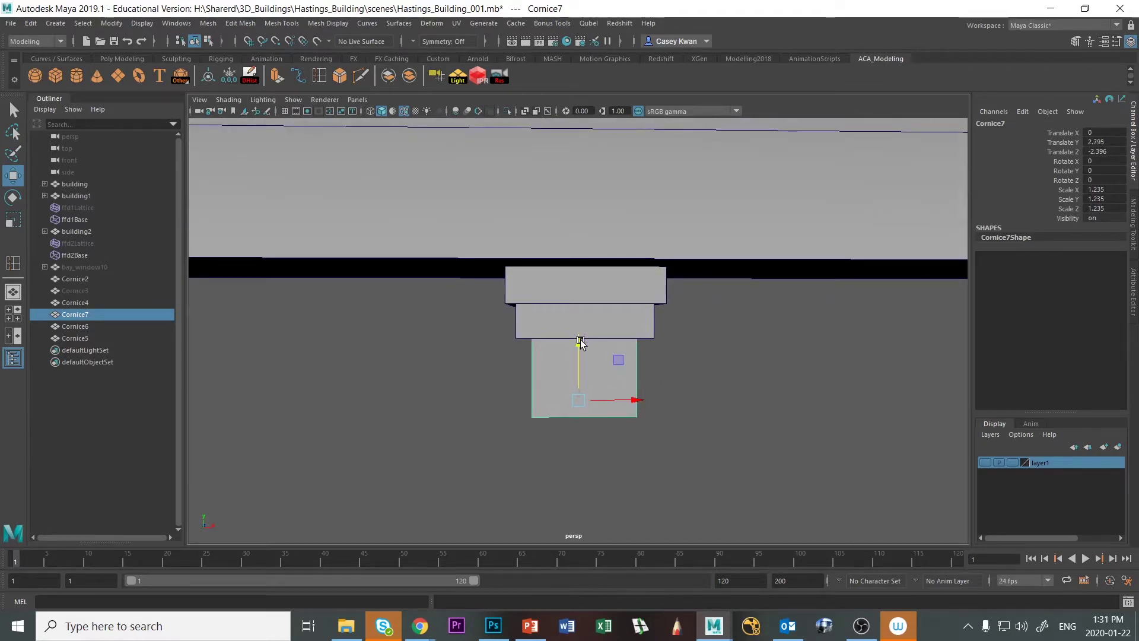
Parent Cornice5 and Cornice6 back under Cornice7.
click(628, 323)
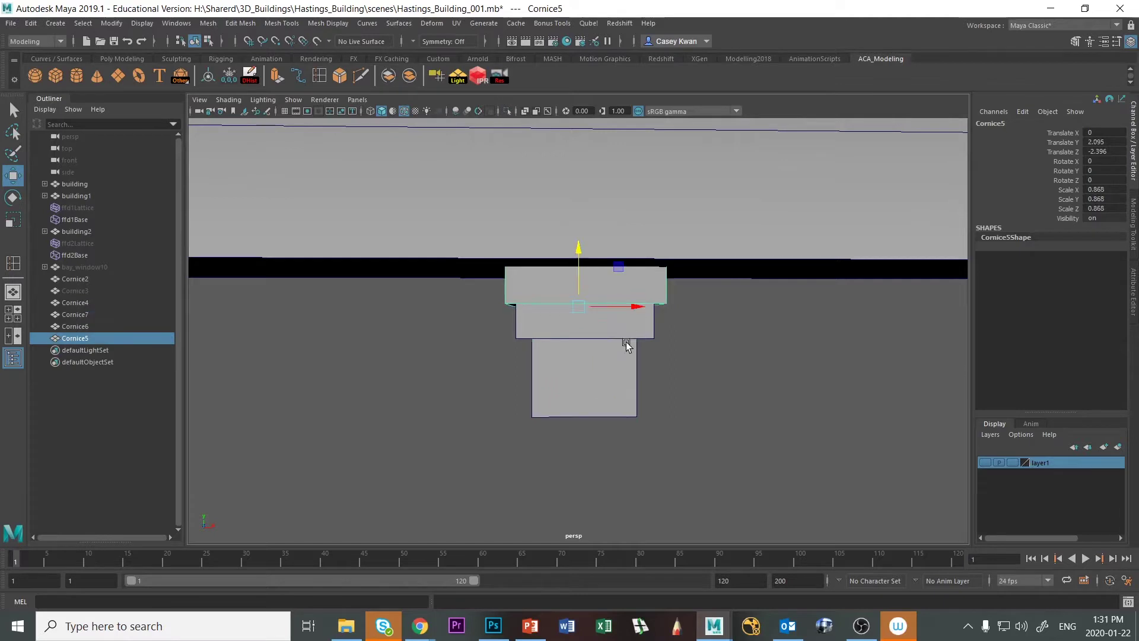
shift+click(627, 329)
shift+click(613, 396)
key(p)
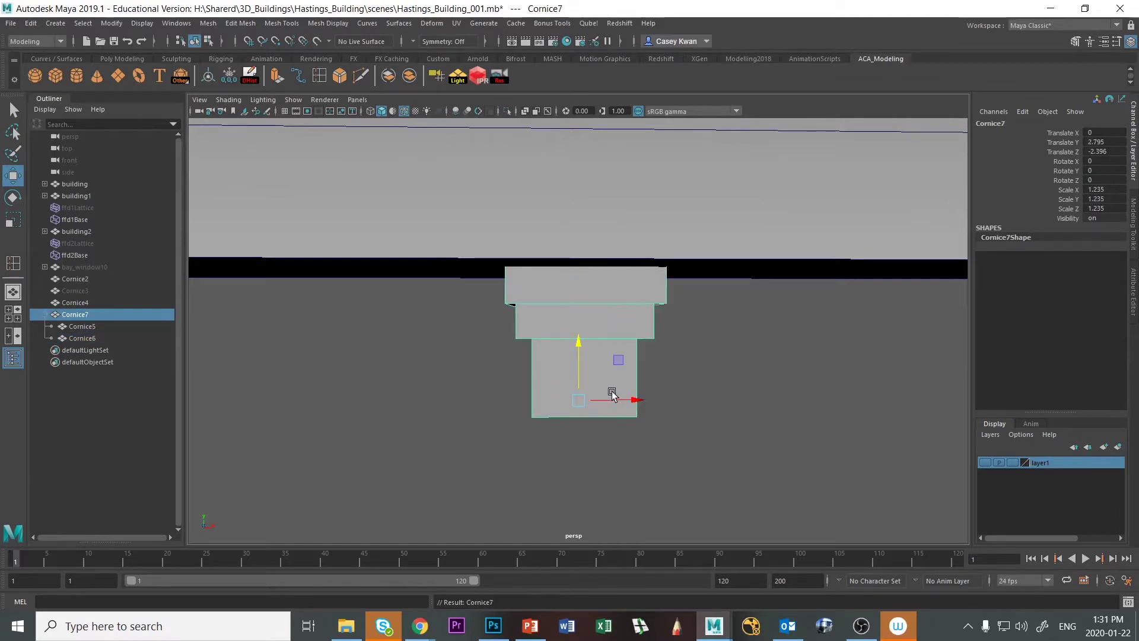
alt+drag(770, 394, 697, 403)
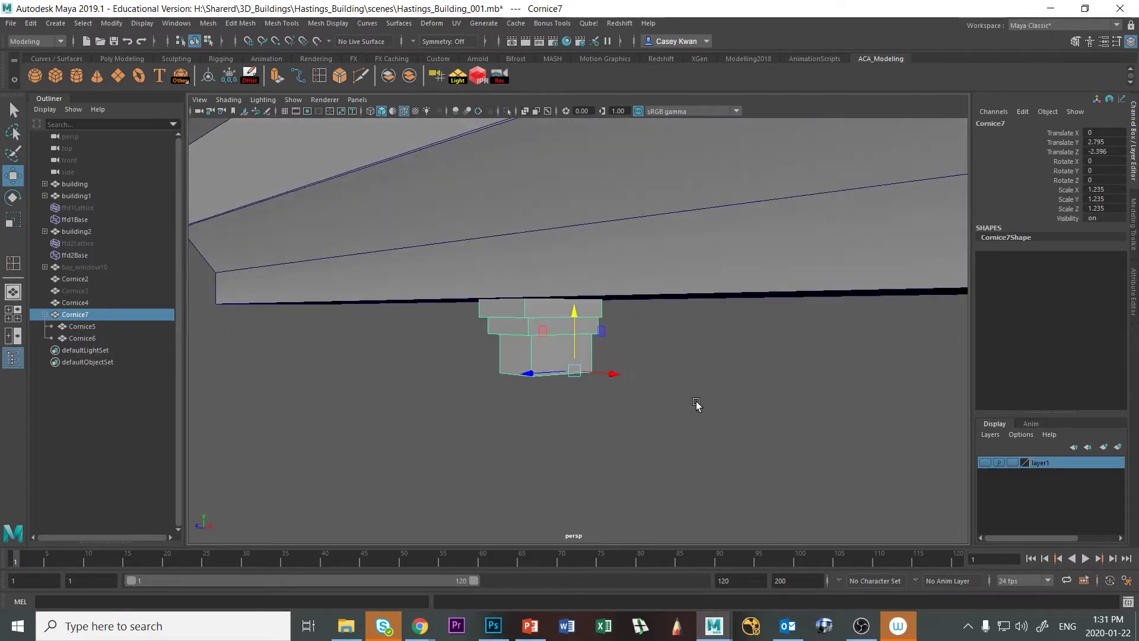
Discard a trial bracket duplicate and freeze transformations on Cornice7.
key(space)
key(space)
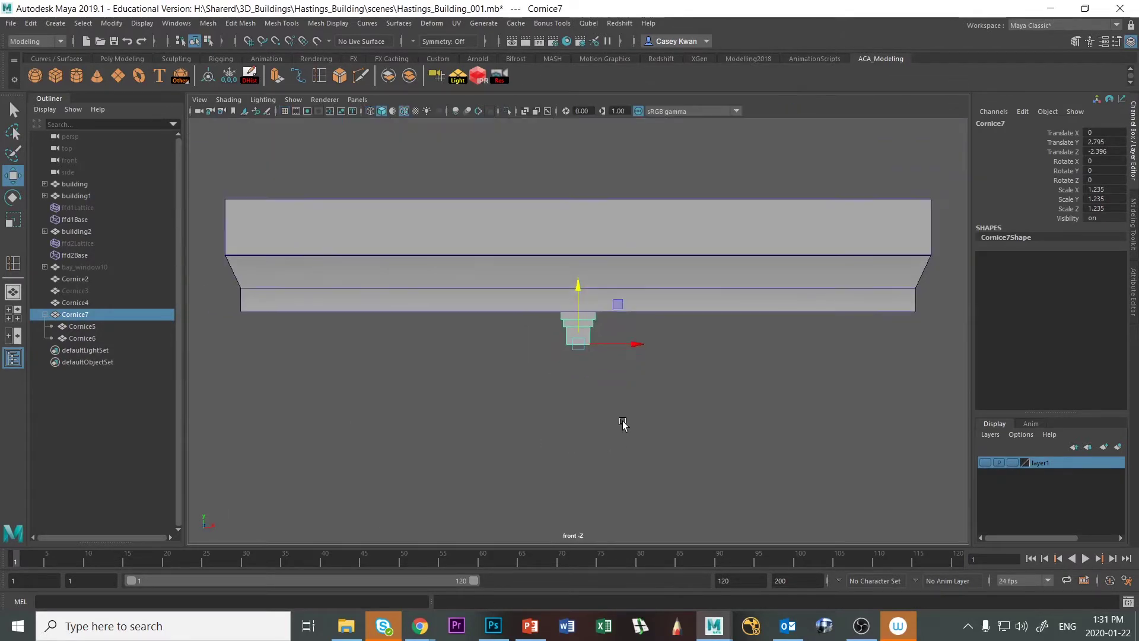
scroll(622, 423, up, 5)
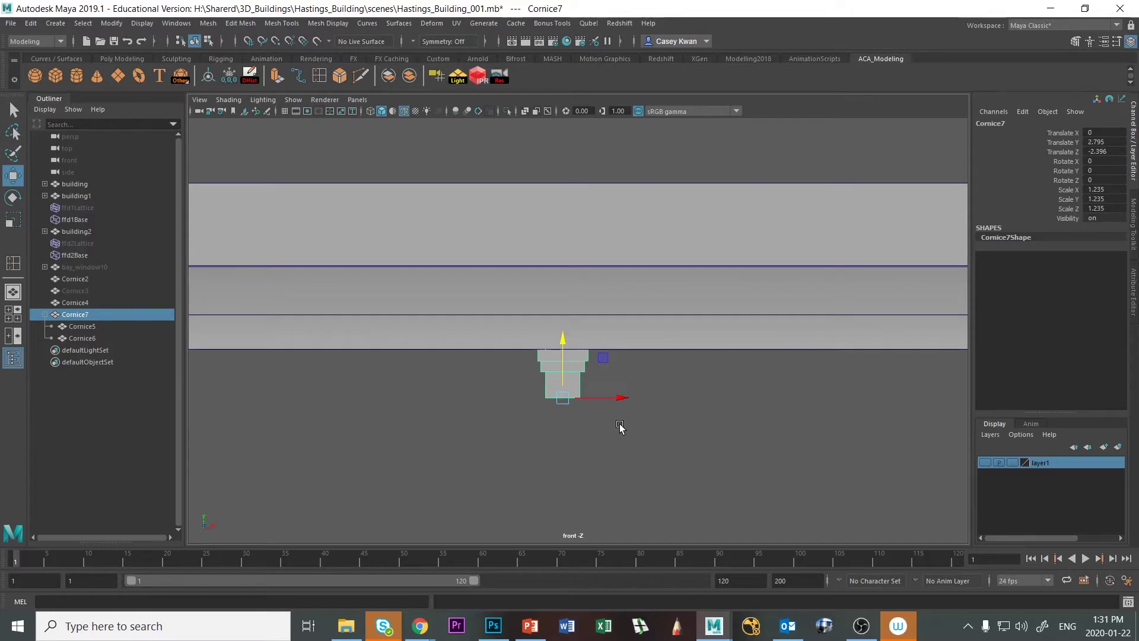
key(ctrl+d)
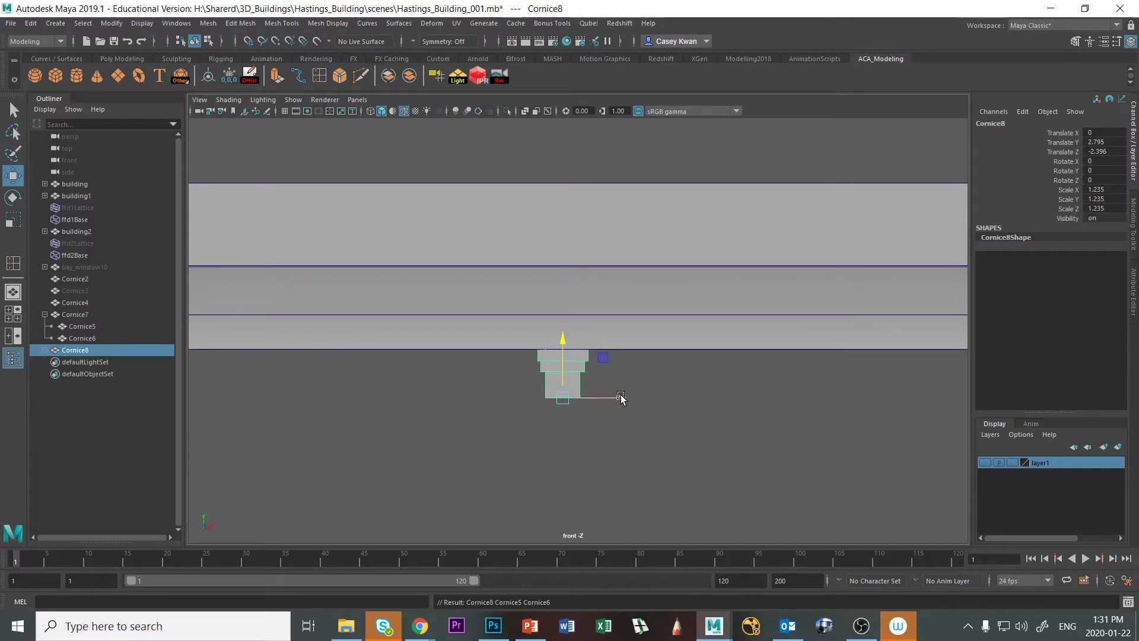
click(622, 399)
key(Delete)
click(563, 398)
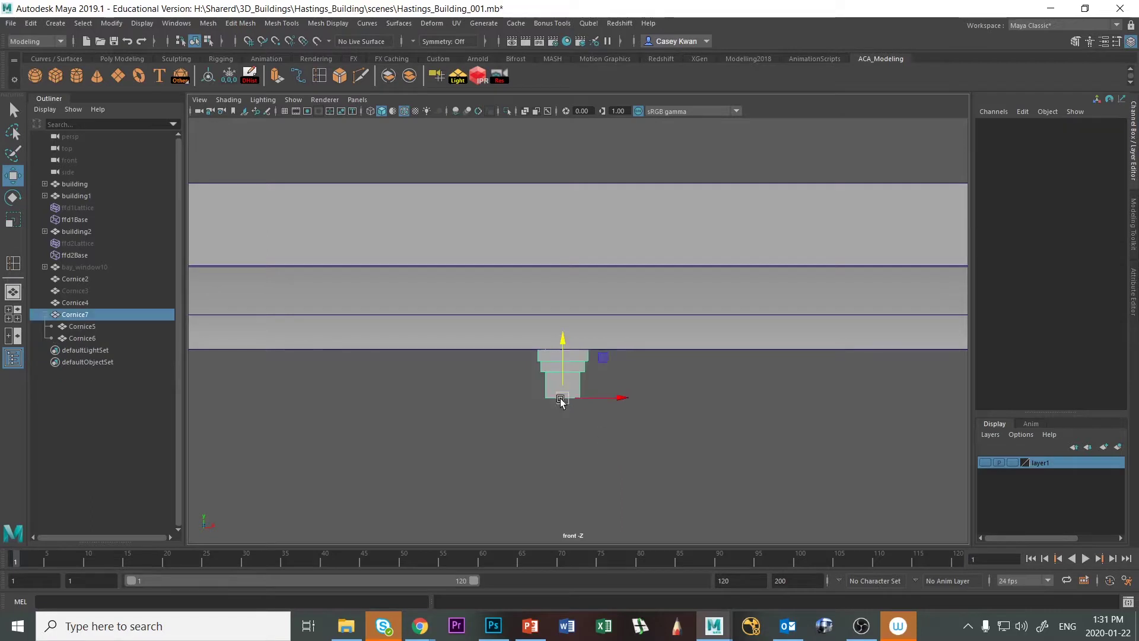
click(228, 75)
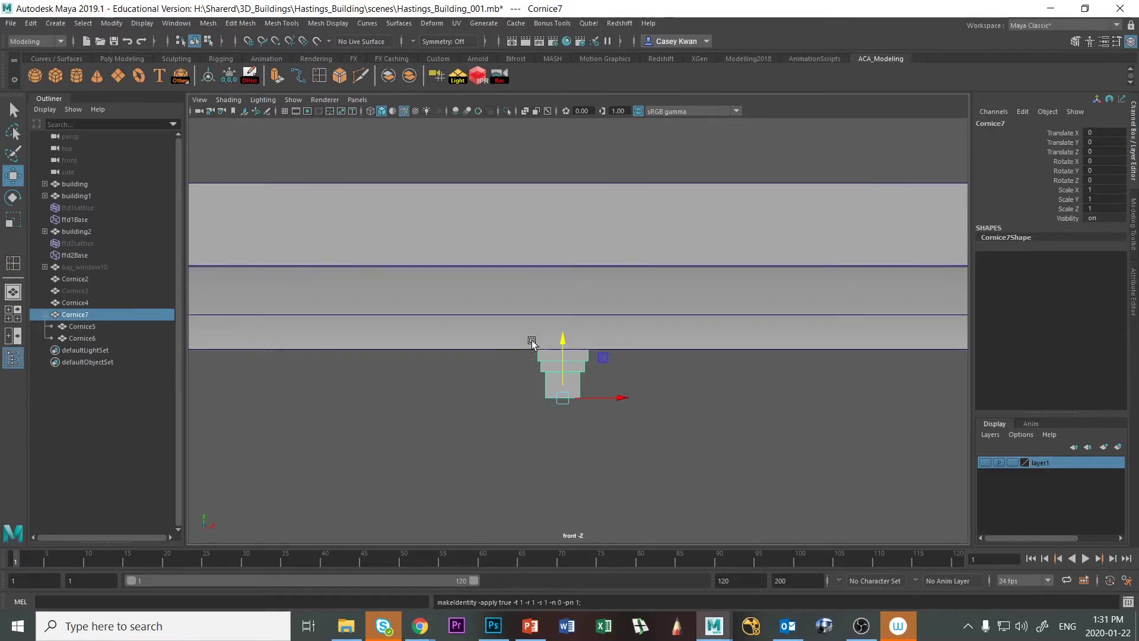
Duplicate the bracket, offset the copy along X, and repeat it five times, ending at X 14.528.
key(ctrl+d)
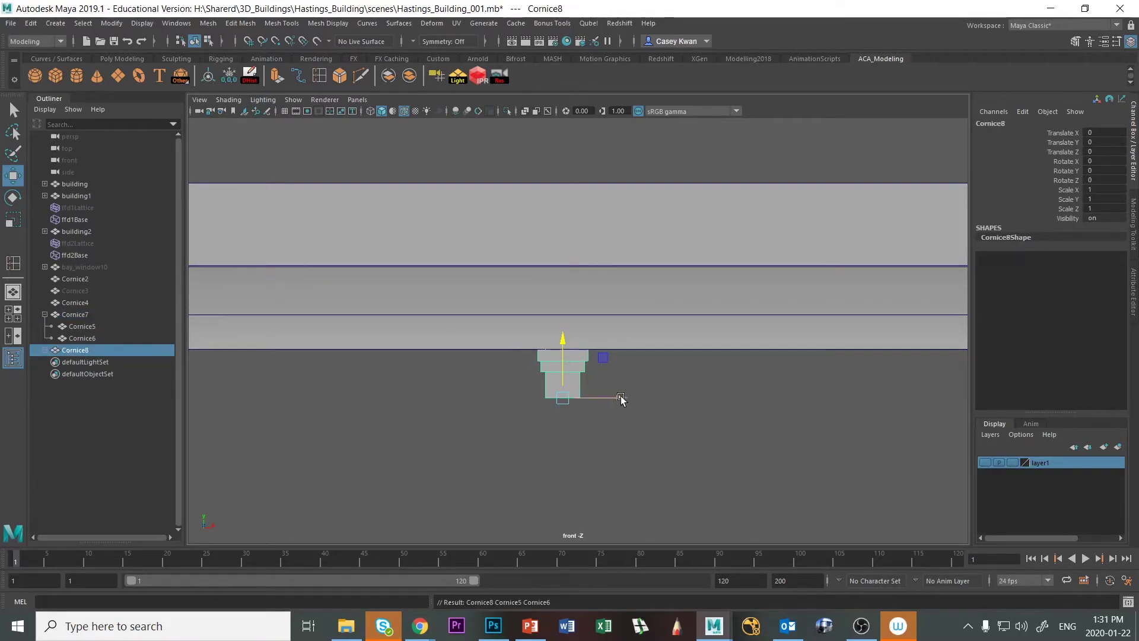
drag(621, 399, 683, 404)
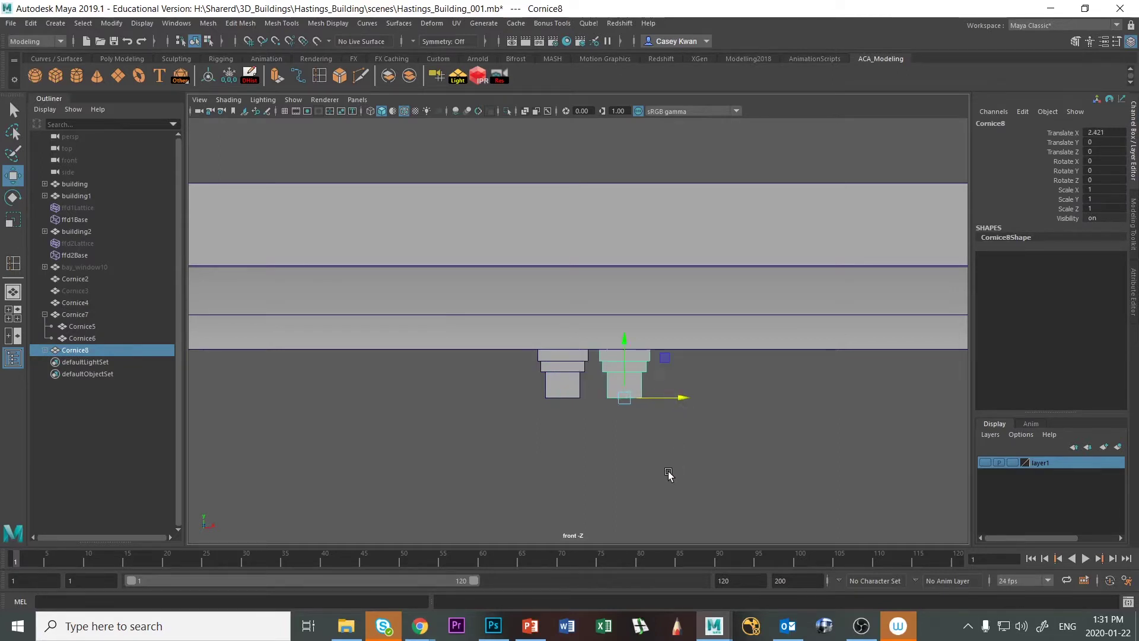
scroll(664, 476, down, 4)
key(shift+d)
key(shift+d)
key(shift+d)
key(shift+d)
key(shift+d)
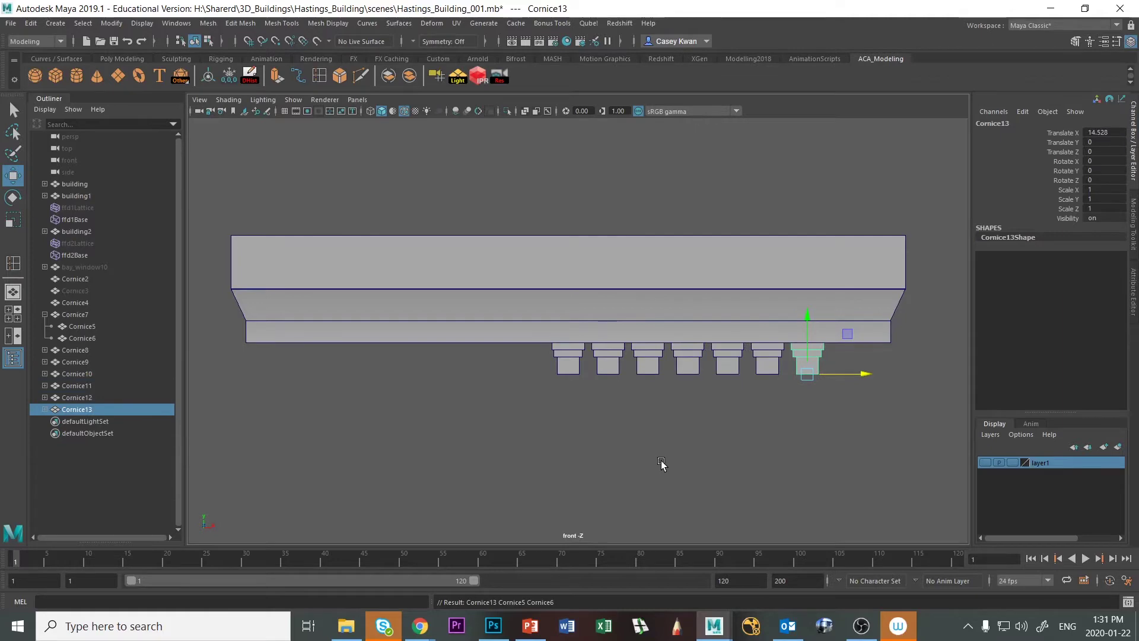
Undo the overlong bracket row and retry the offset duplicate, undoing the extra copies again.
key(space)
key(ctrl+z)
key(ctrl+z)
key(ctrl+z)
key(ctrl+z)
key(ctrl+z)
key(ctrl+z)
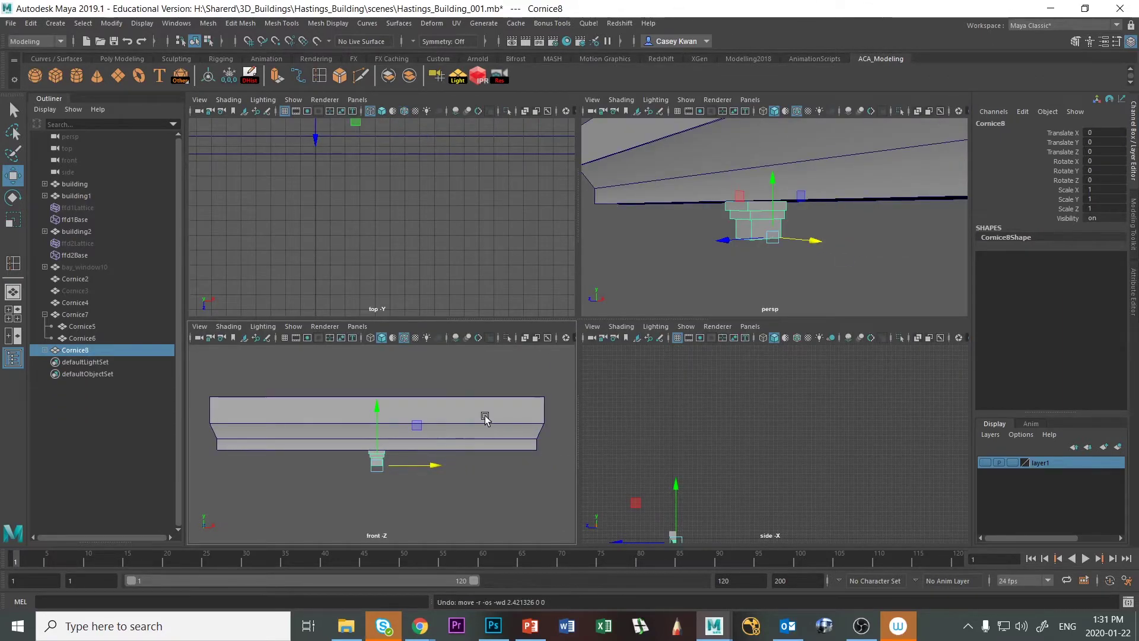
key(space)
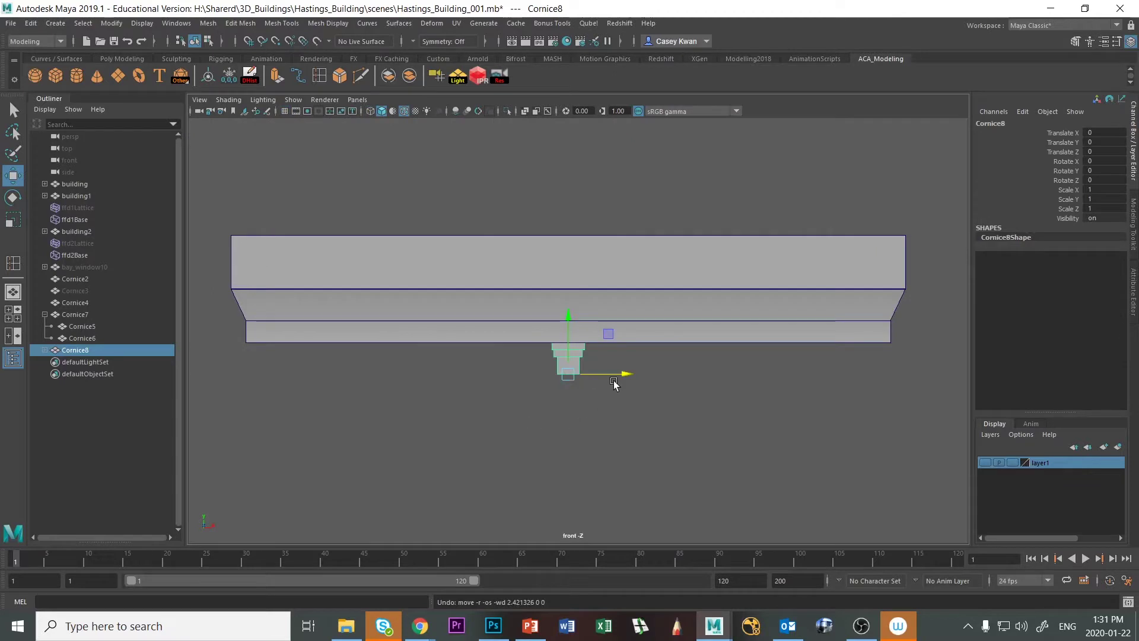
key(ctrl+d)
drag(625, 375, 676, 376)
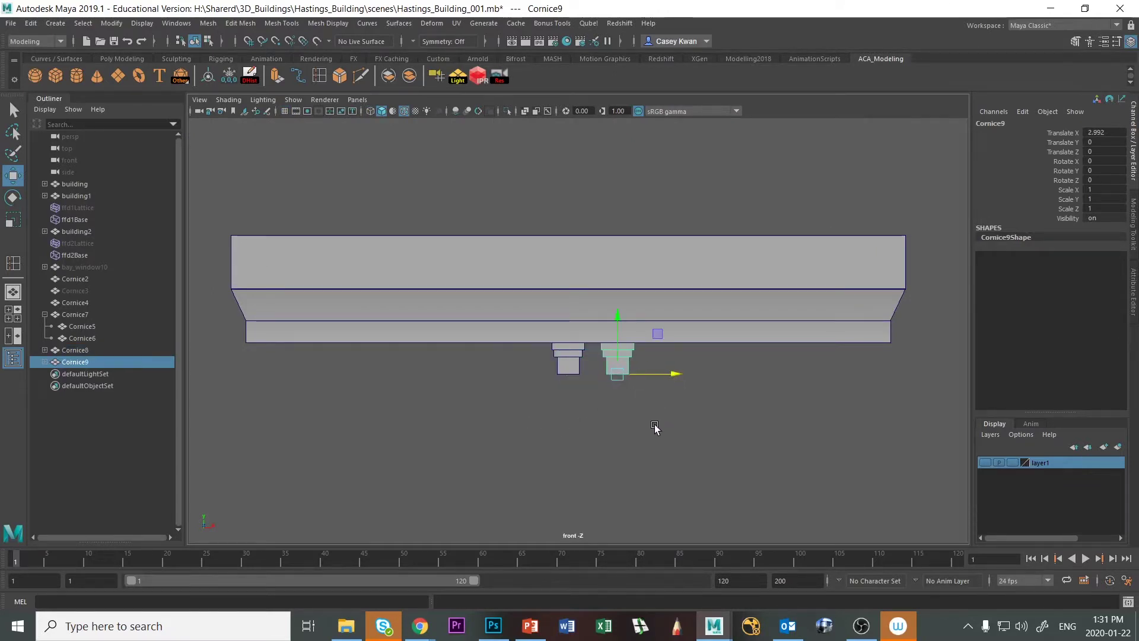
key(shift+d)
key(shift+d)
key(shift+d)
key(shift+d)
key(shift+d)
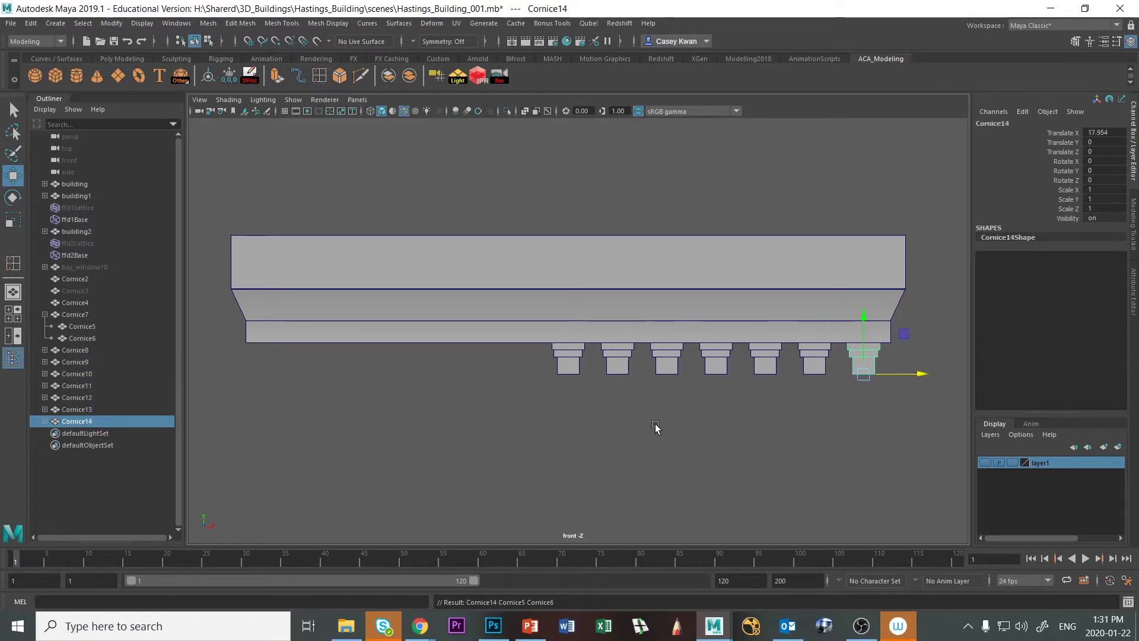
key(shift+d)
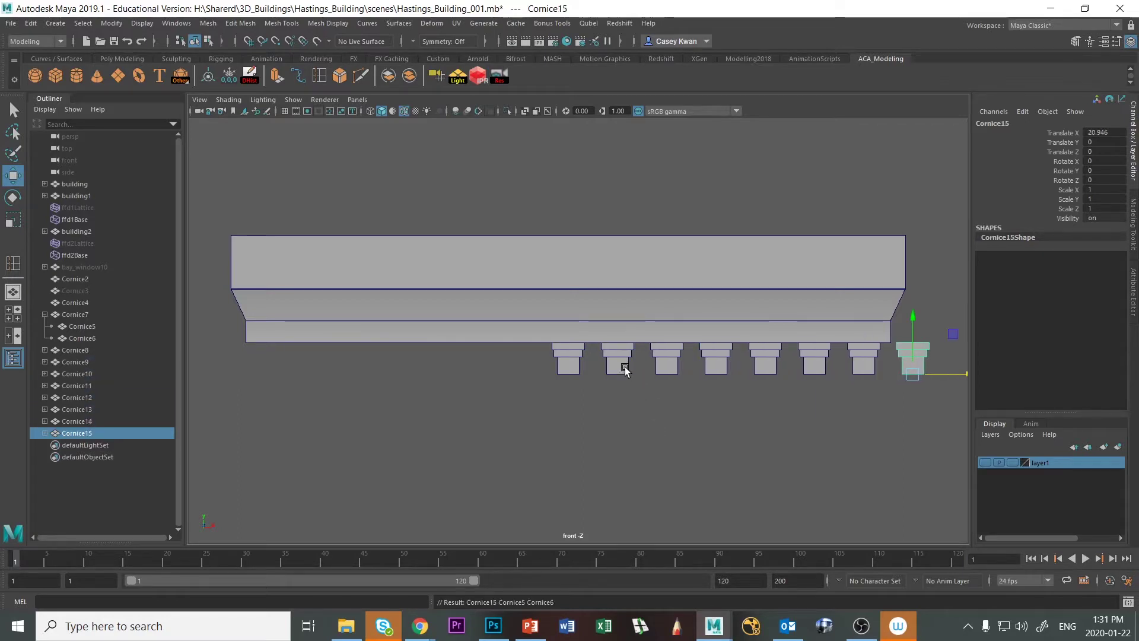
key(ctrl+z)
key(ctrl+z)
key(ctrl+z)
key(ctrl+z)
key(ctrl+z)
key(ctrl+z)
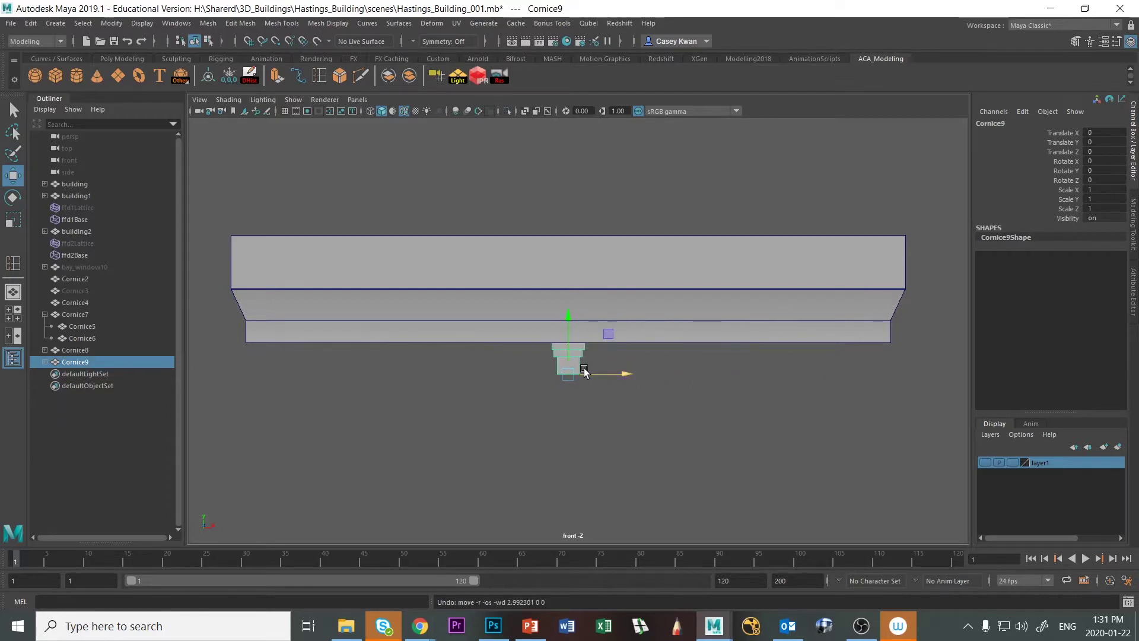
Delete the leftover bracket copies, keeping only the original bracket.
drag(585, 371, 672, 375)
key(ctrl+d)
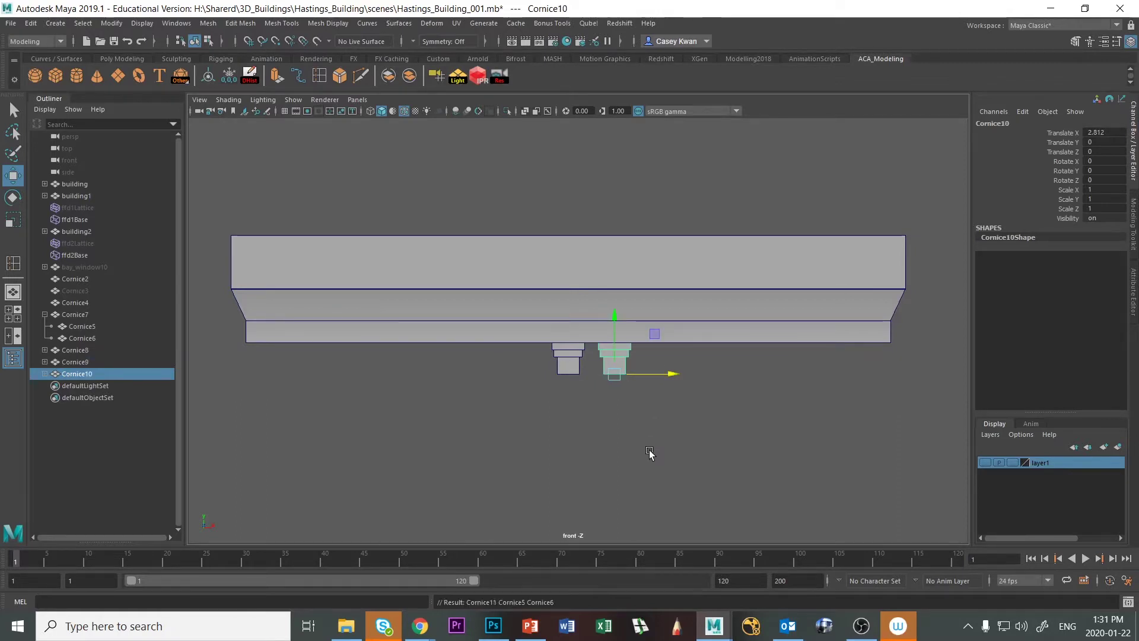
key(ctrl+d)
key(ctrl+d)
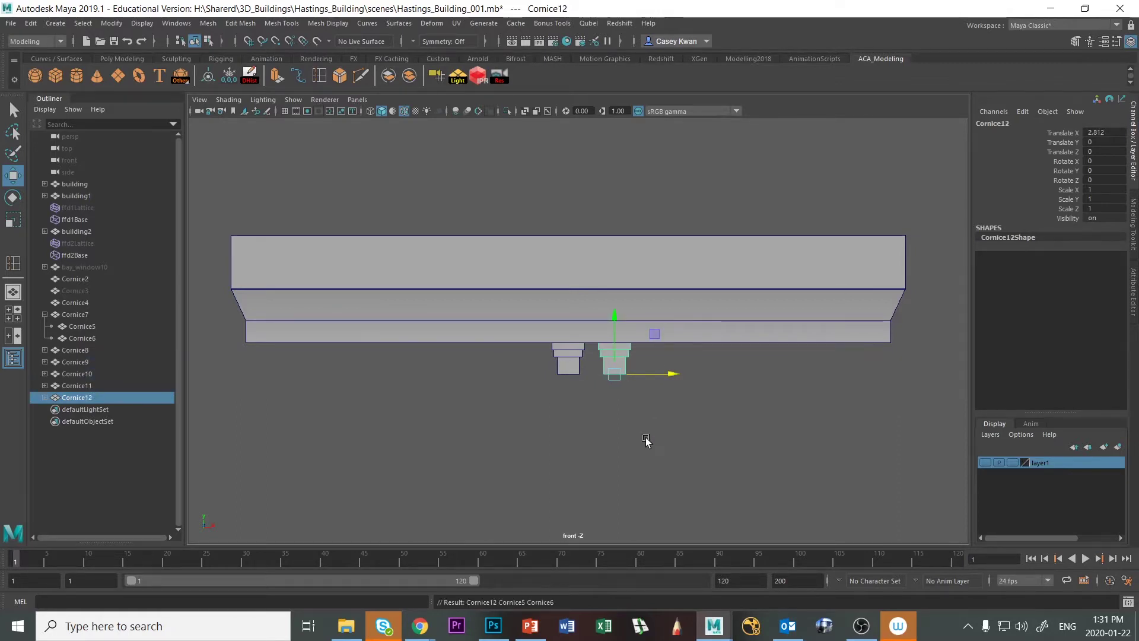
key(Delete)
click(618, 368)
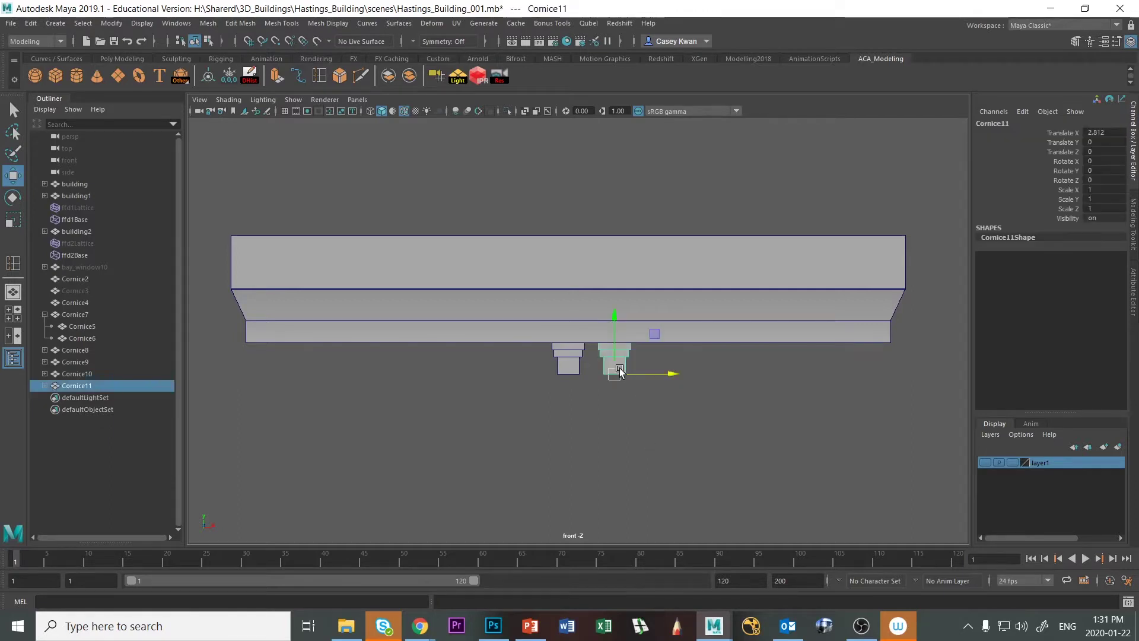
key(Delete)
click(621, 368)
key(Delete)
click(621, 368)
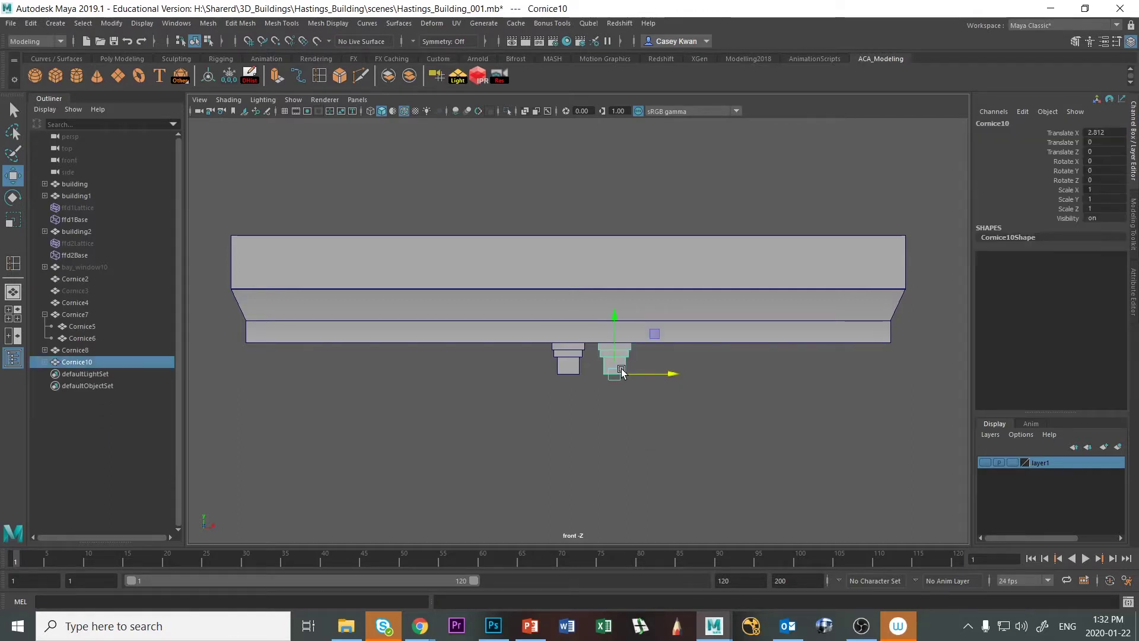
key(Delete)
Duplicate the original bracket and place the copy just to its right.
click(568, 369)
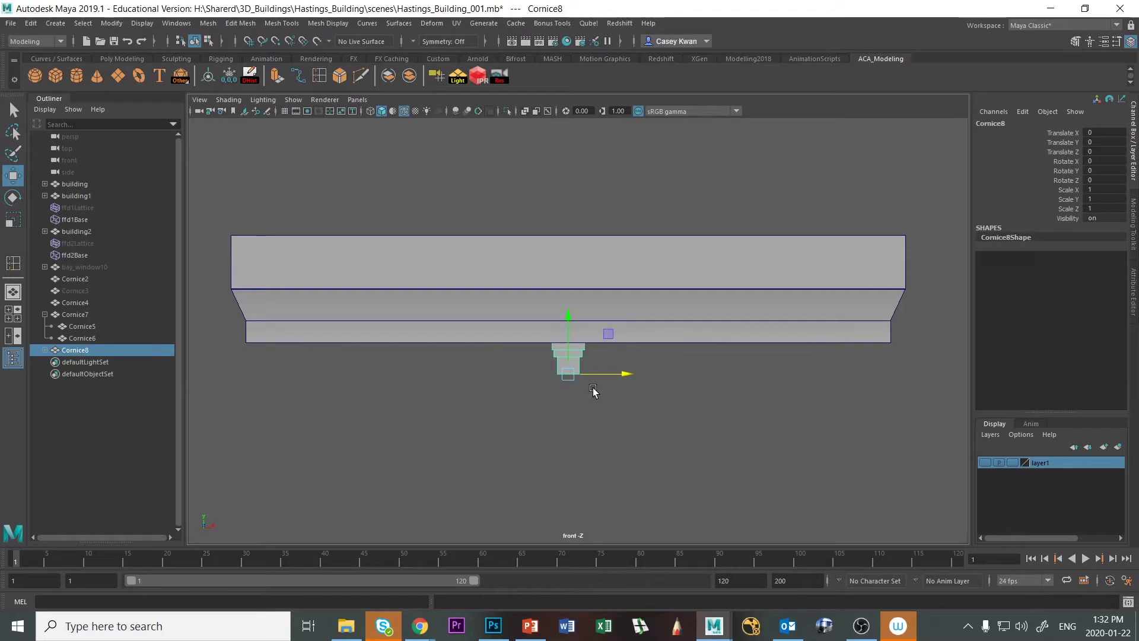
key(ctrl+d)
drag(624, 374, 669, 369)
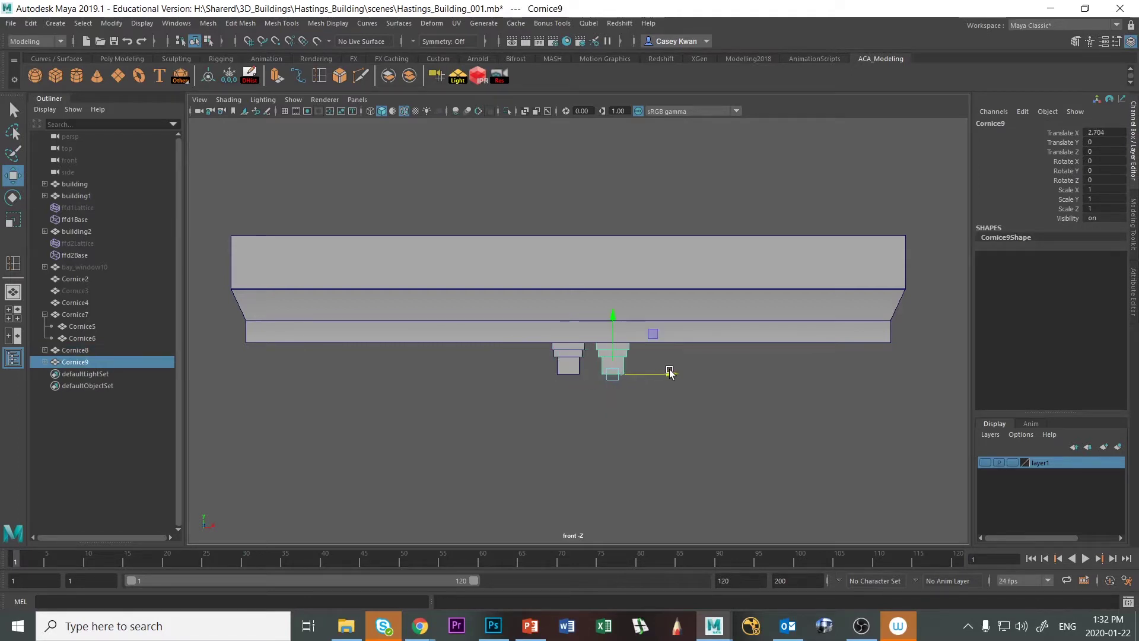
key(shift+d)
key(shift+d)
key(shift+d)
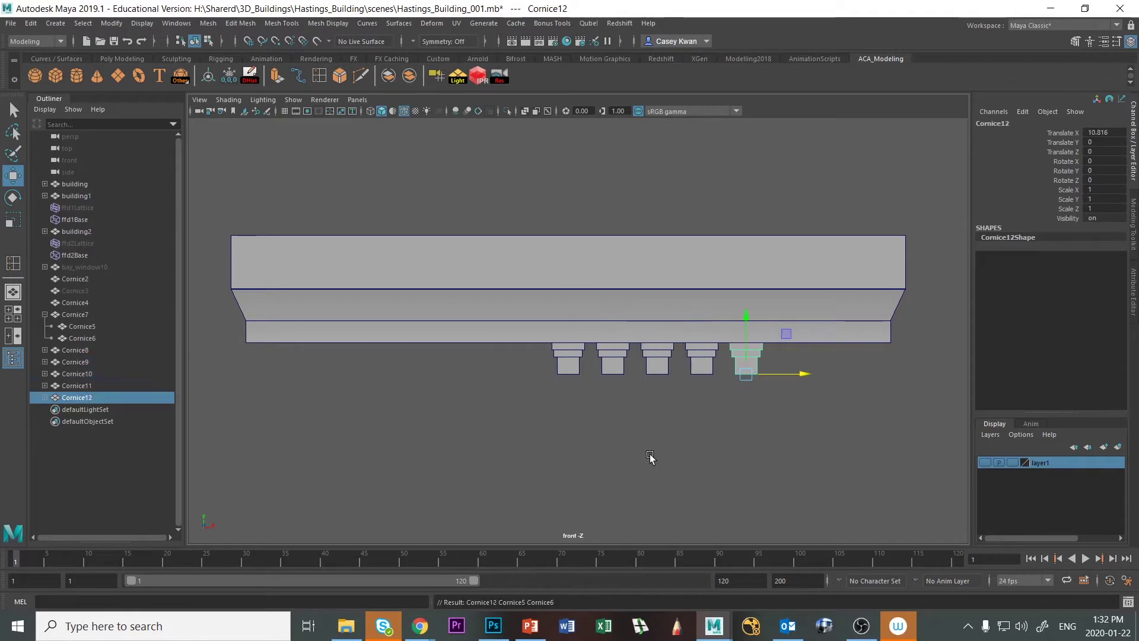
key(shift+d)
key(shift+d)
key(shift+d)
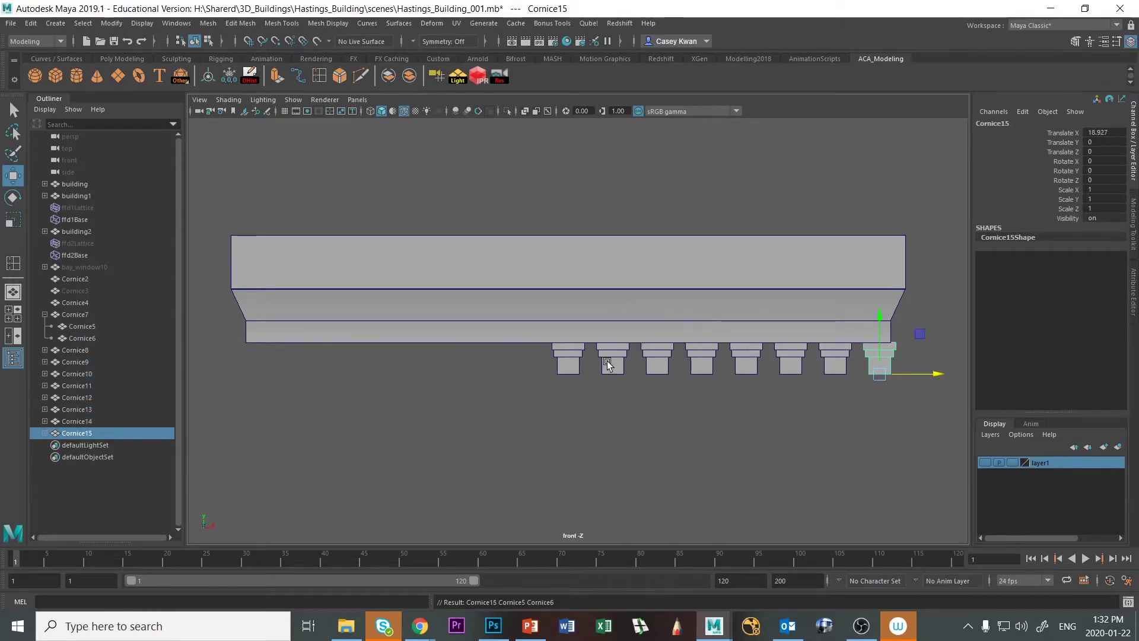
key(ctrl+z)
key(ctrl+z)
key(ctrl+z)
key(ctrl+z)
key(ctrl+z)
key(ctrl+z)
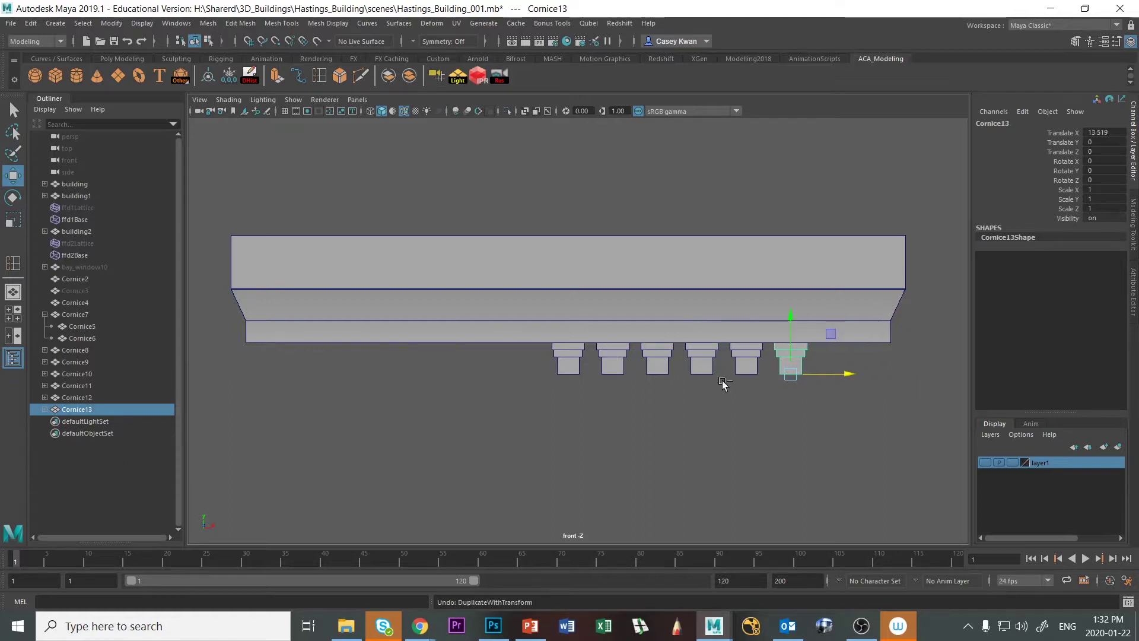
Turn on the front-view grid and delete the misplaced Cornice9 copy.
scroll(621, 414, up, 5)
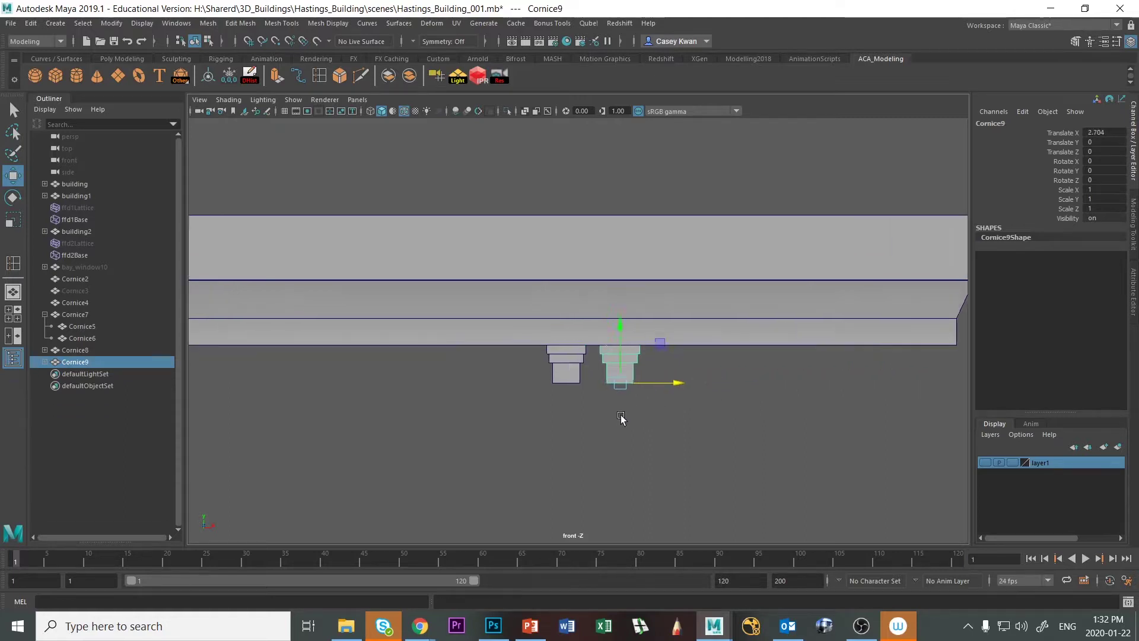
click(285, 112)
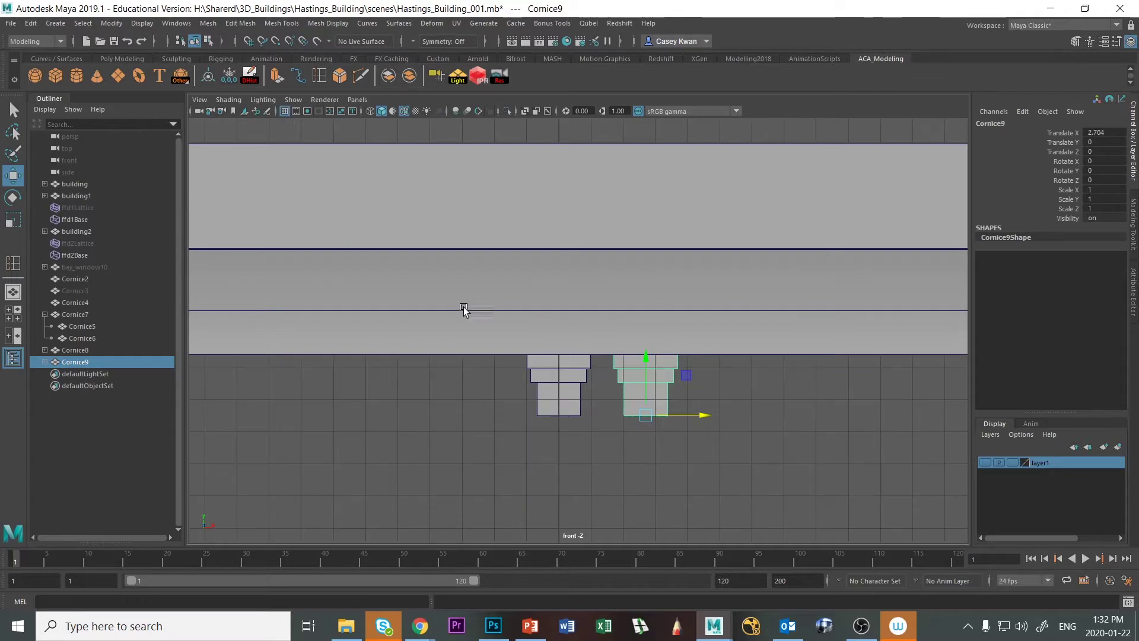
scroll(653, 418, up, 2)
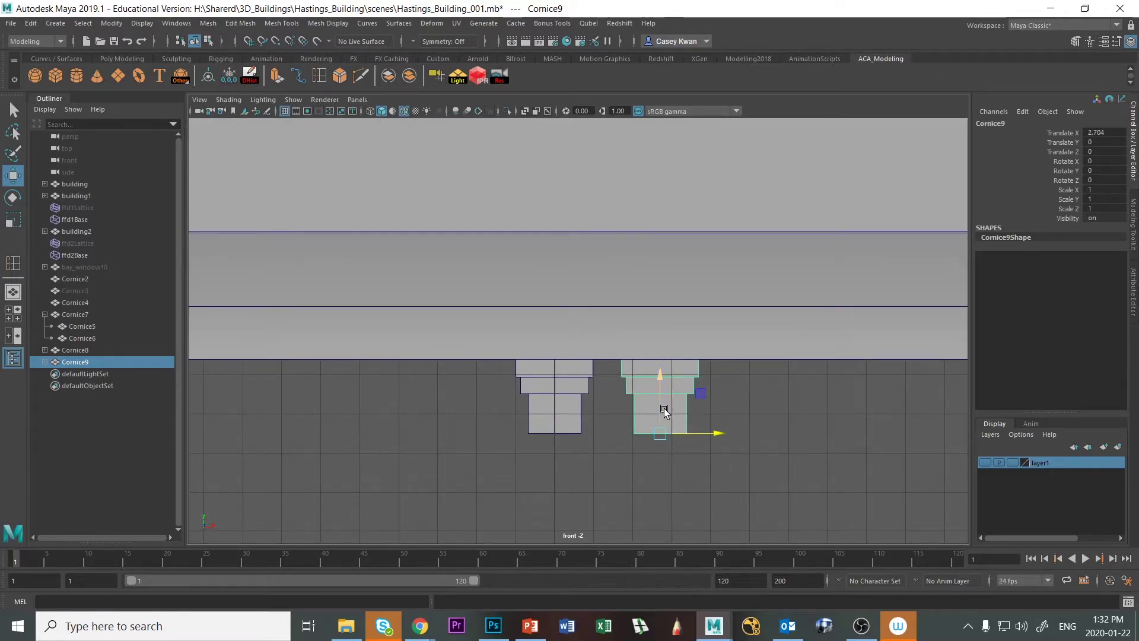
key(Delete)
Repeat Cornice7 at 2.374 spacing through Cornice15, then delete the extra Cornice16.
click(575, 410)
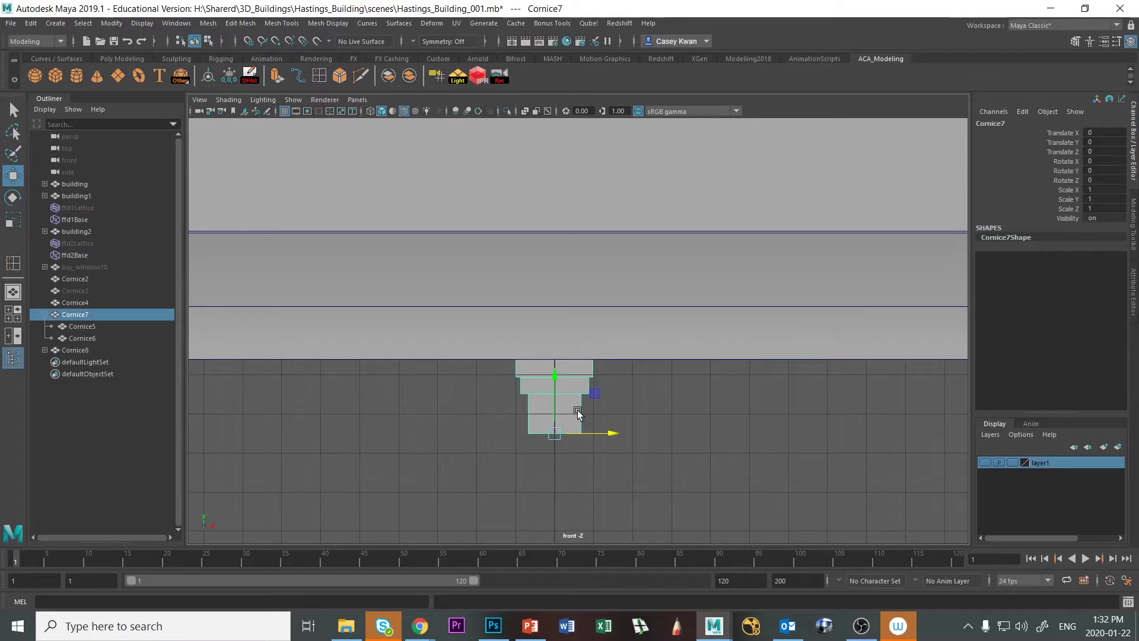
key(ctrl+d)
drag(608, 433, 705, 431)
scroll(645, 472, down, 2)
scroll(644, 469, down, 3)
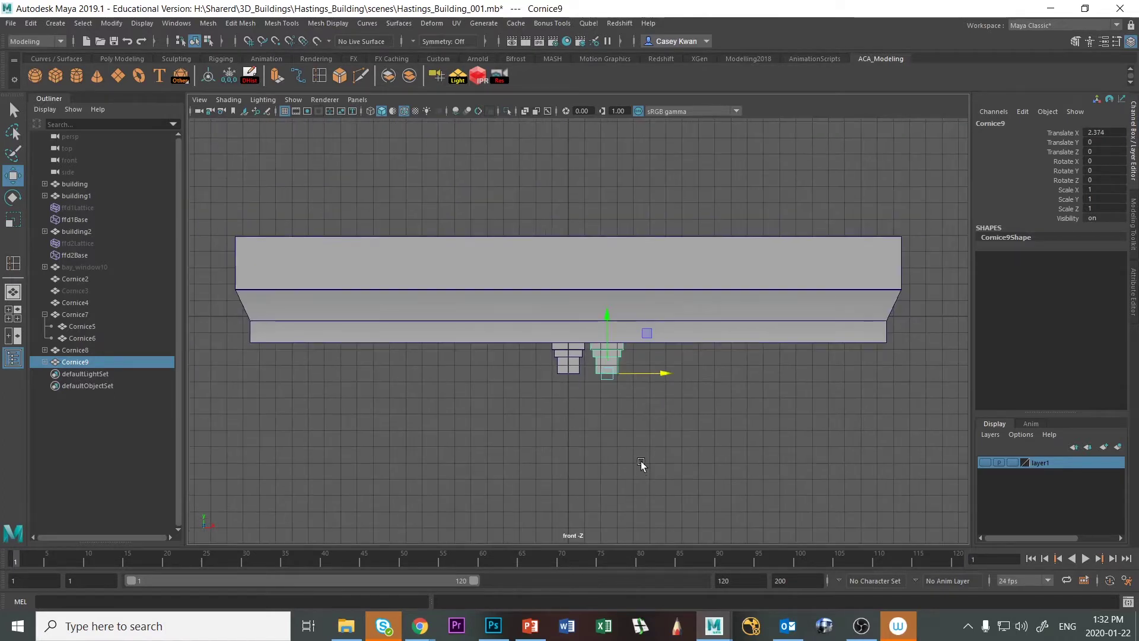
key(shift+d)
key(shift+d)
key(shift+d)
key(shift+d)
key(shift+d)
key(shift+d)
key(shift+d)
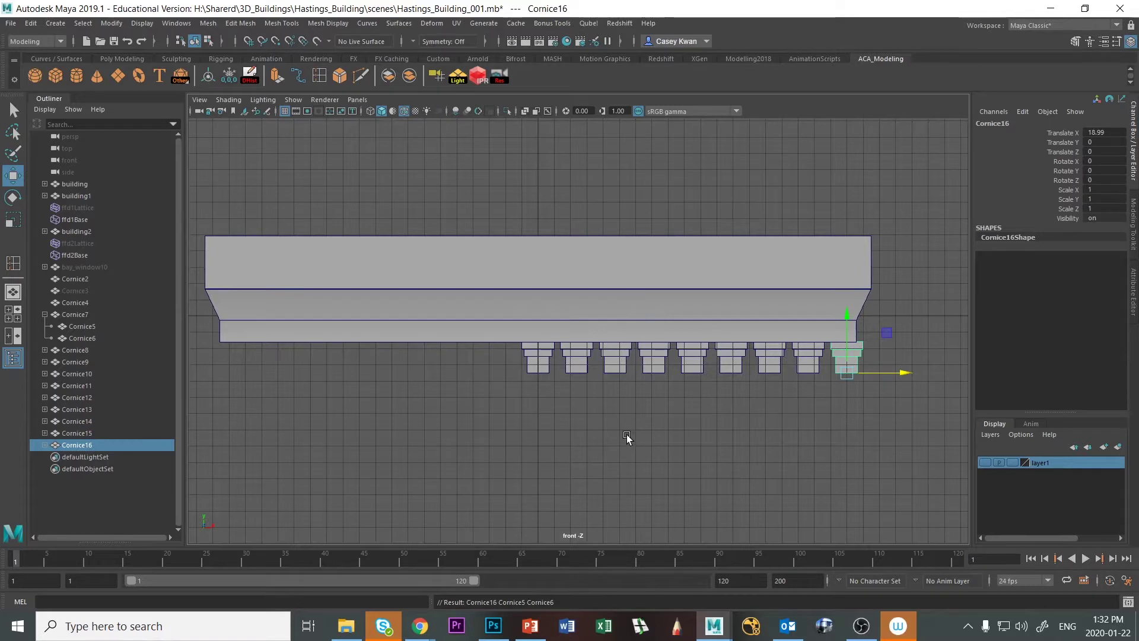
scroll(627, 438, up, 1)
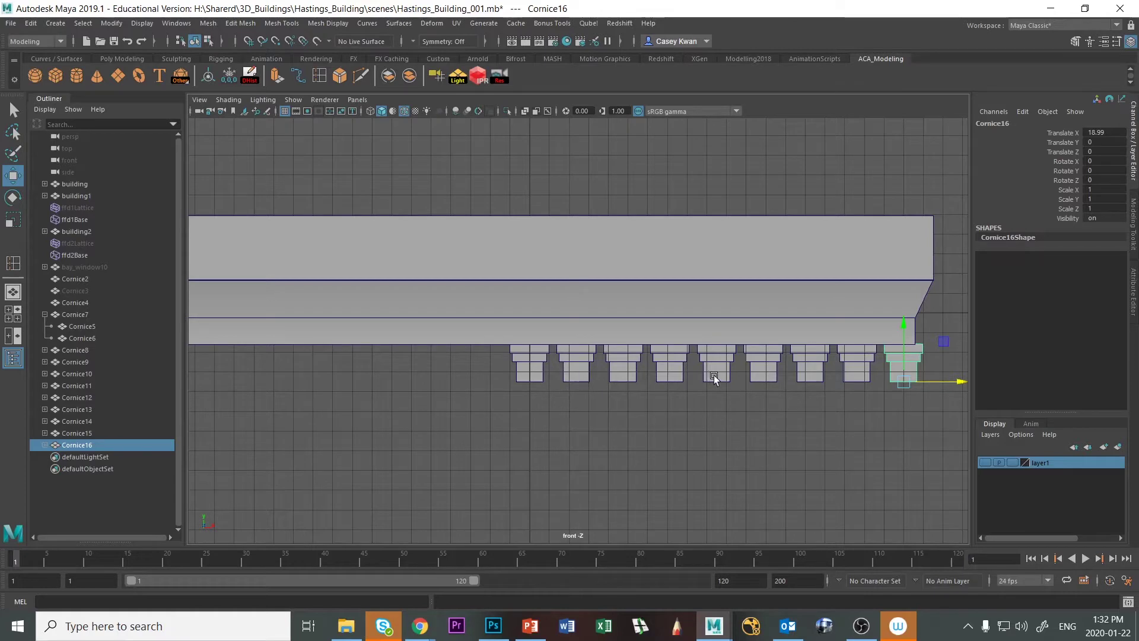
key(Delete)
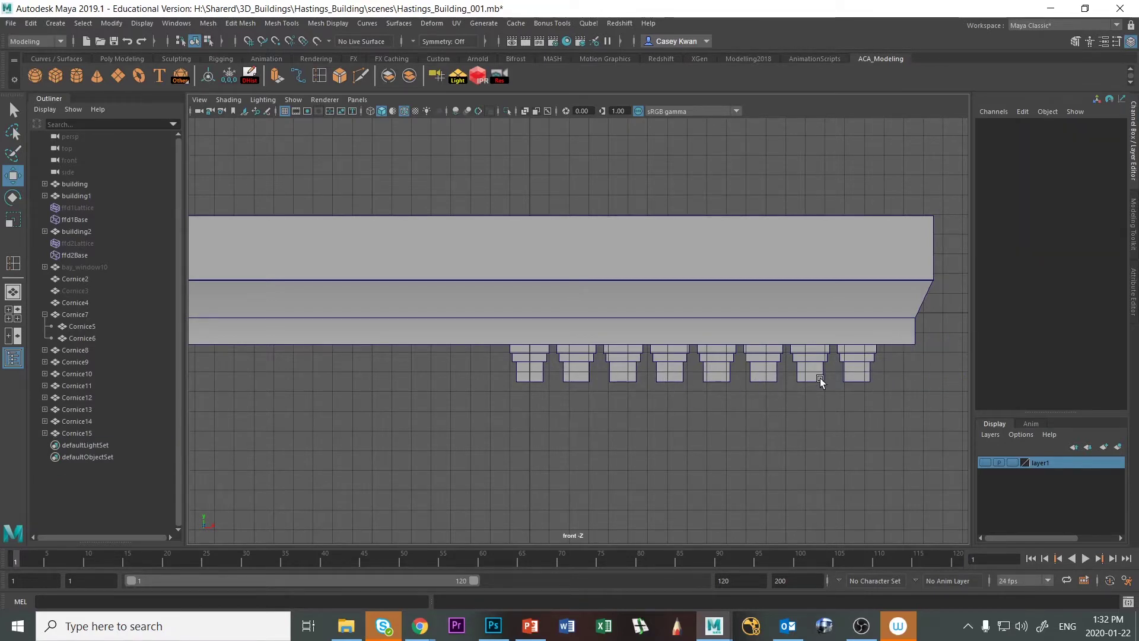
Delete the six extra brackets, Cornice15 through Cornice10.
click(847, 371)
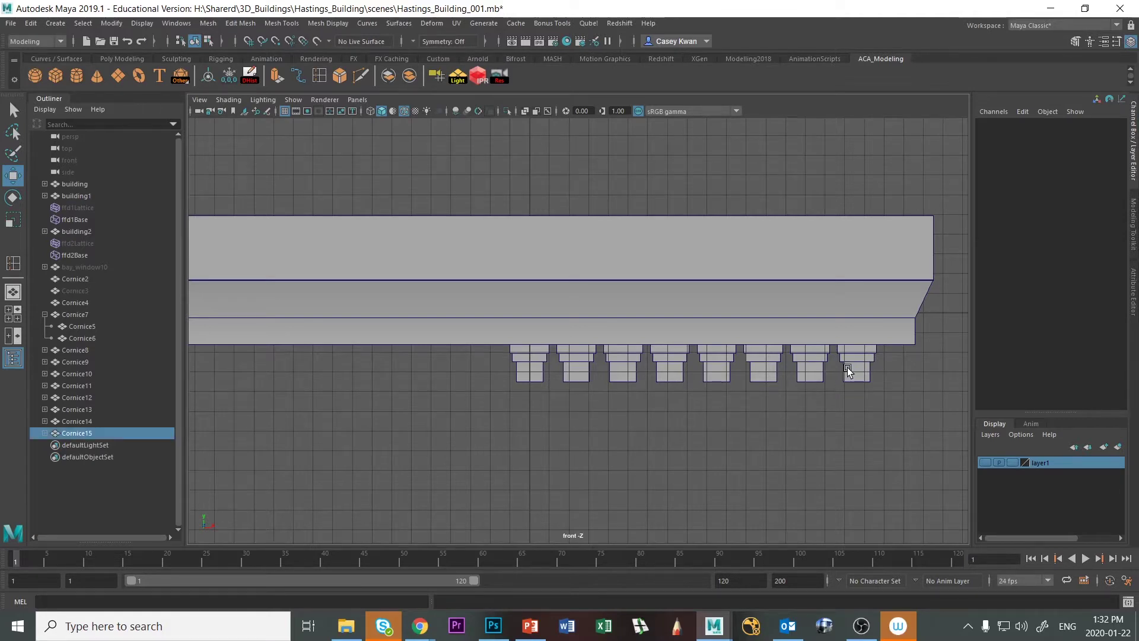
key(Delete)
click(809, 377)
key(Delete)
click(763, 379)
key(Delete)
click(717, 378)
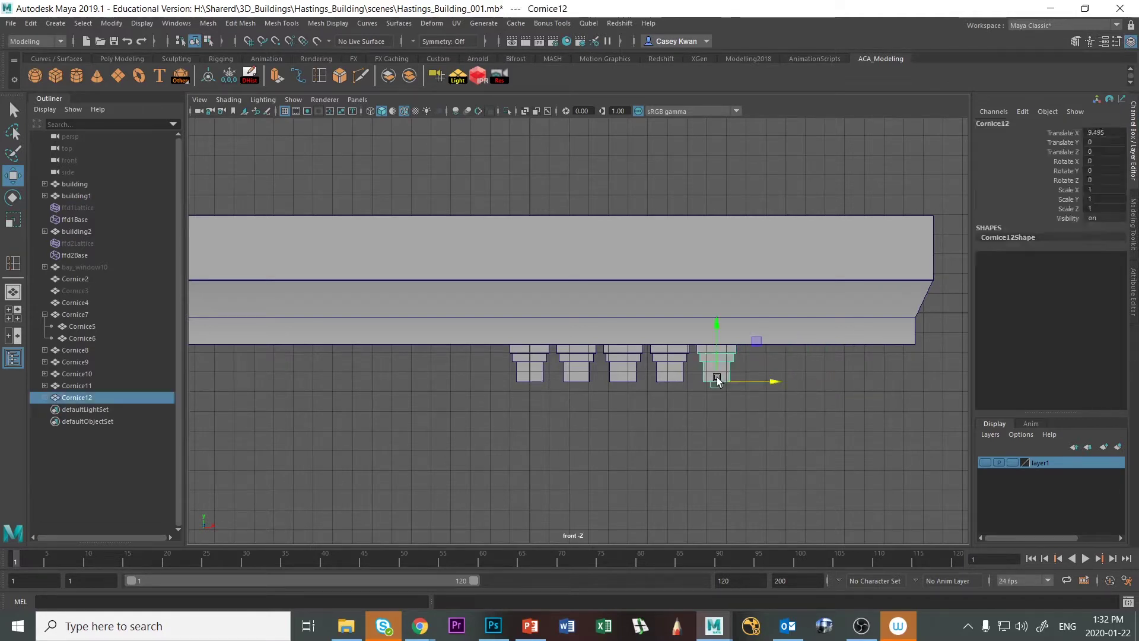
key(Delete)
click(673, 370)
key(Delete)
click(622, 374)
key(Delete)
Lower Cornice9 below the row and repeat the bracket at 2.712 spacing up to X 18.981.
click(572, 375)
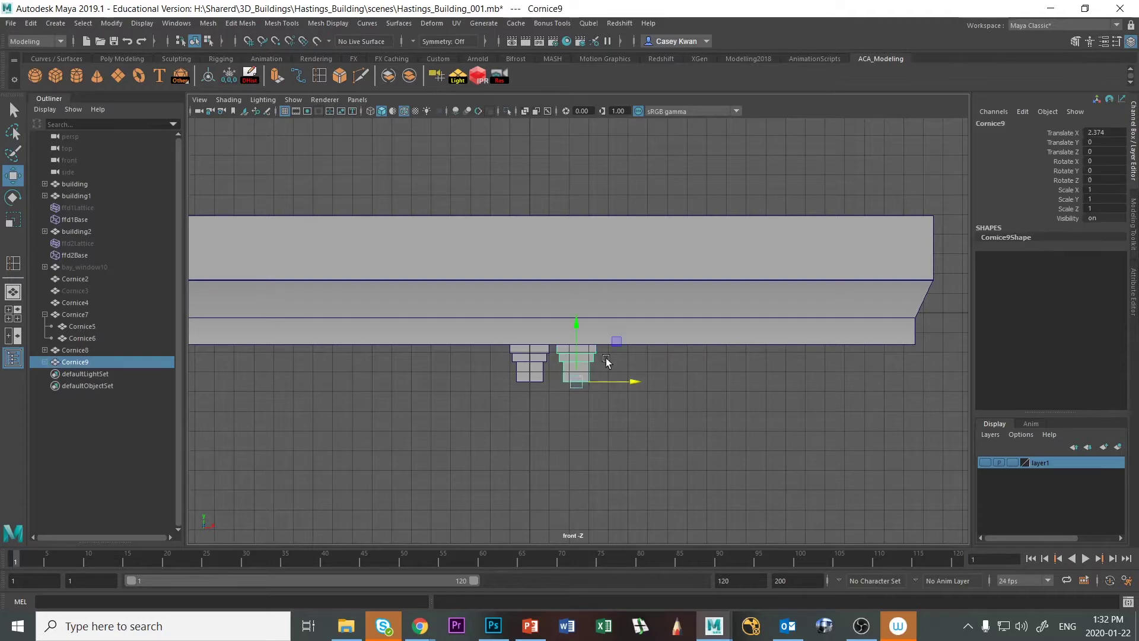
drag(576, 326, 574, 358)
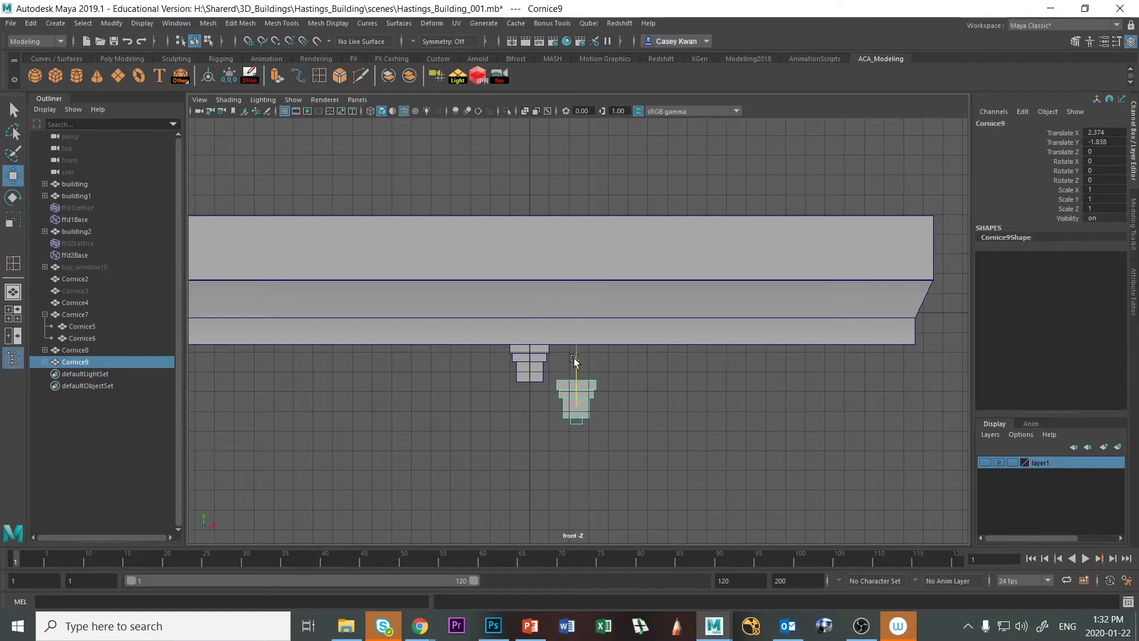
click(536, 368)
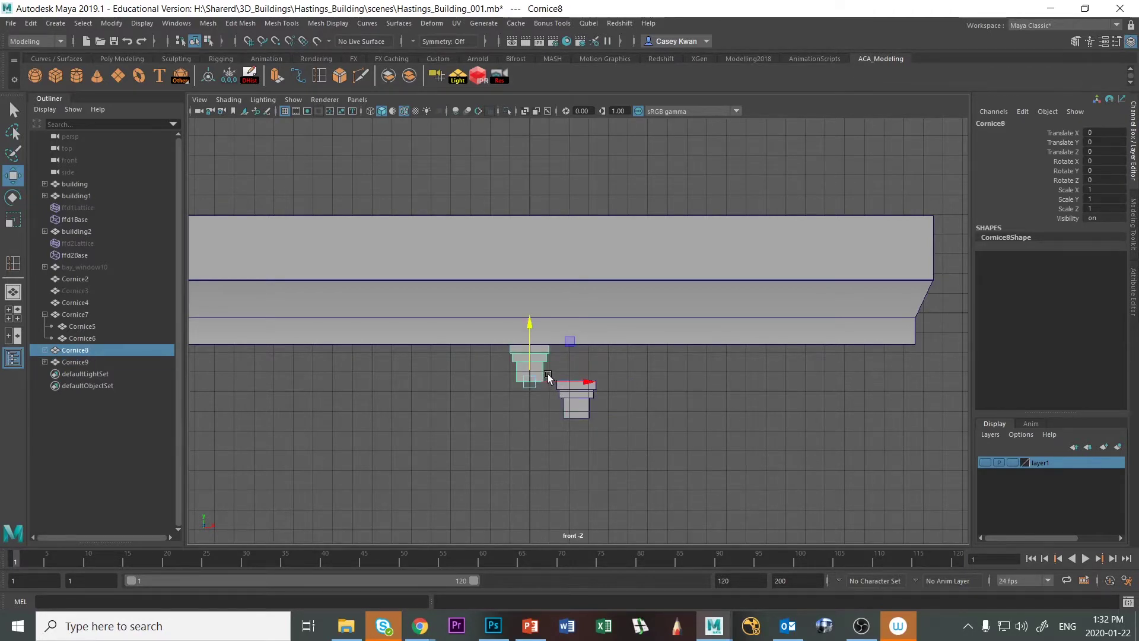
key(ctrl+d)
drag(589, 380, 643, 383)
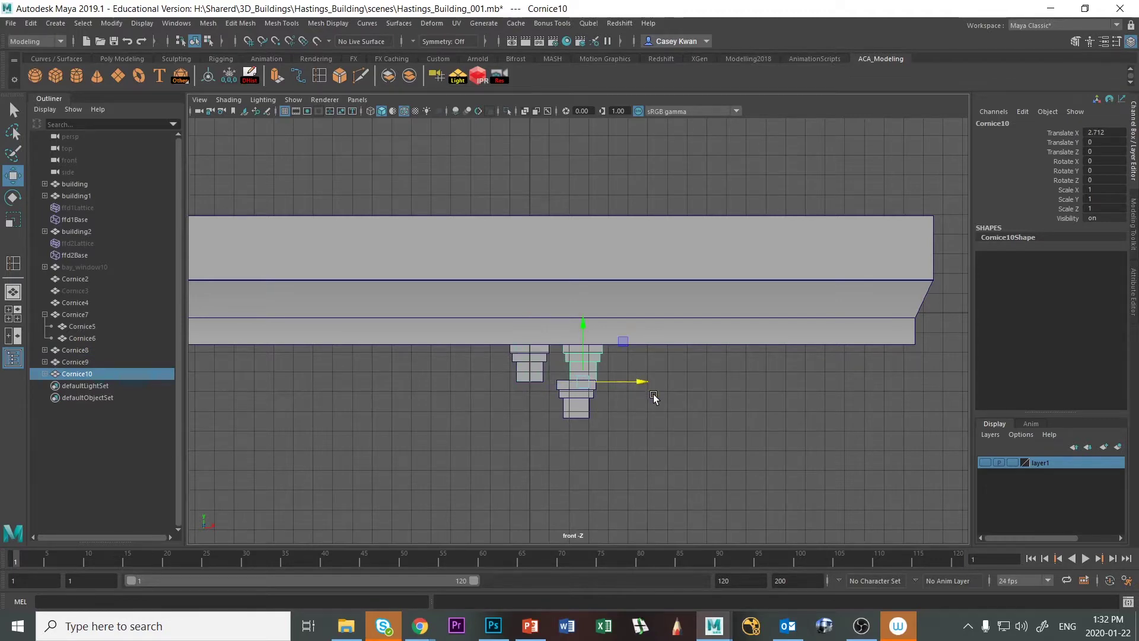
key(shift+d)
key(shift+d)
key(shift+d)
key(shift+d)
key(shift+d)
key(shift+d)
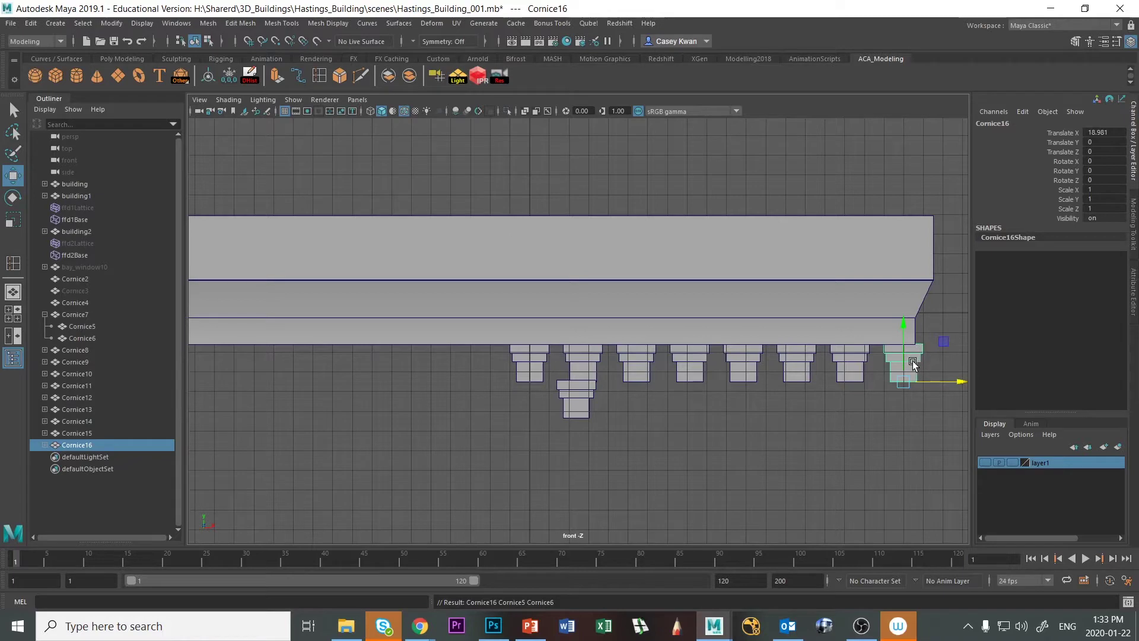
Undo the last bracket copies and re-duplicate the left bracket into a stepped row.
key(ctrl+z)
key(ctrl+z)
key(ctrl+z)
key(ctrl+z)
key(ctrl+z)
key(ctrl+z)
key(ctrl+z)
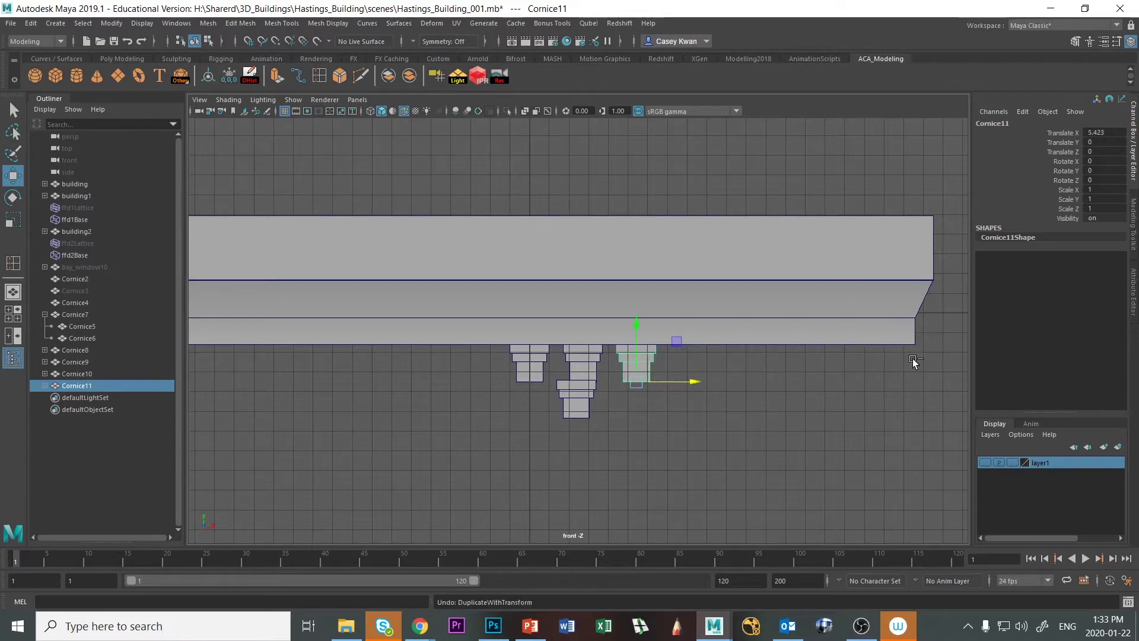
key(ctrl+z)
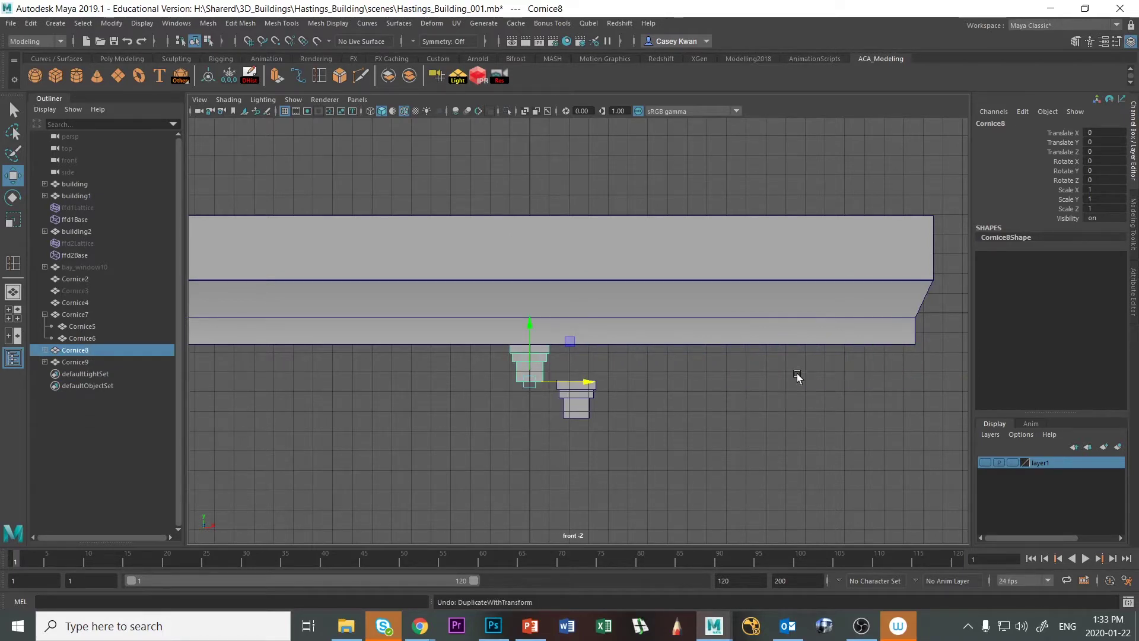
key(ctrl+d)
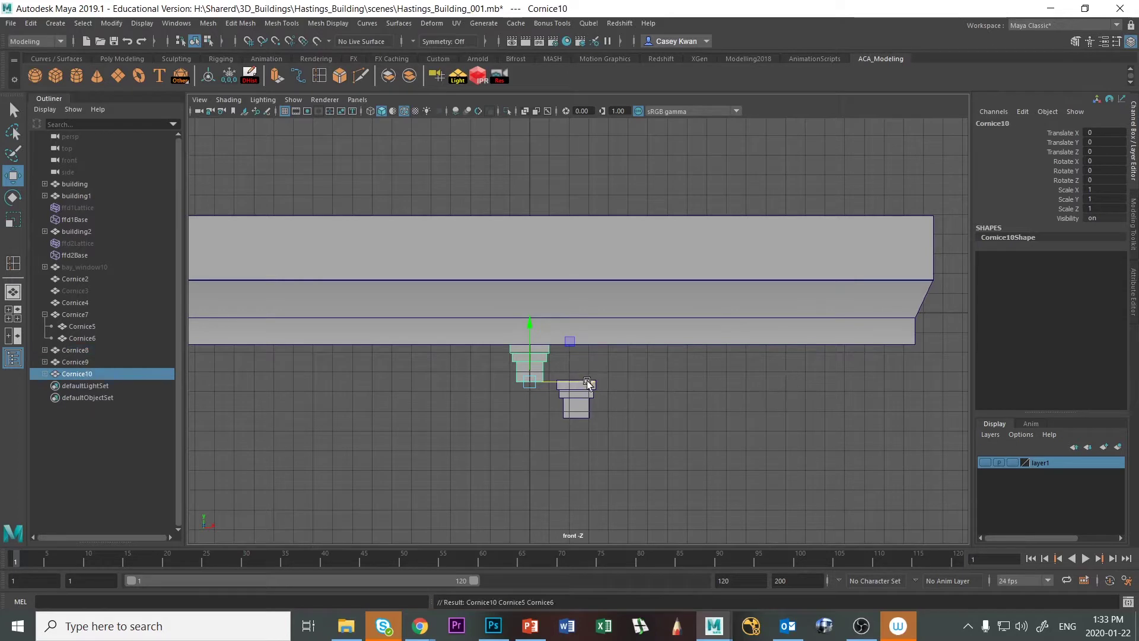
drag(586, 381, 638, 384)
key(shift+d)
key(shift+d)
key(shift+d)
key(shift+d)
key(shift+d)
key(shift+d)
key(shift+d)
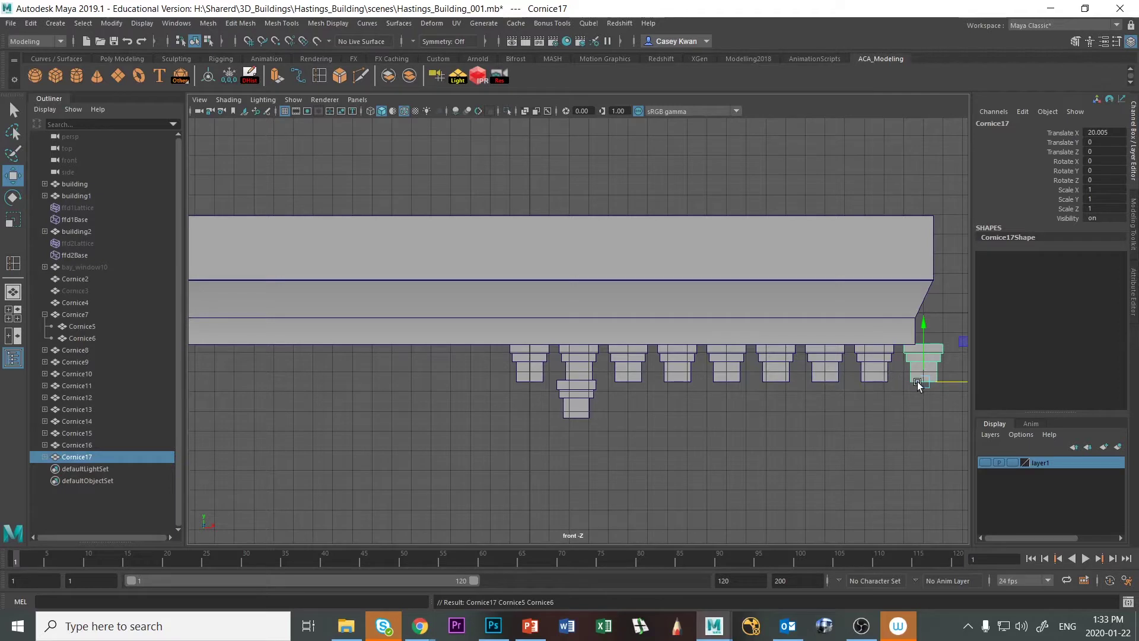
Delete the extra bracket copies one by one, working from right to left.
key(Delete)
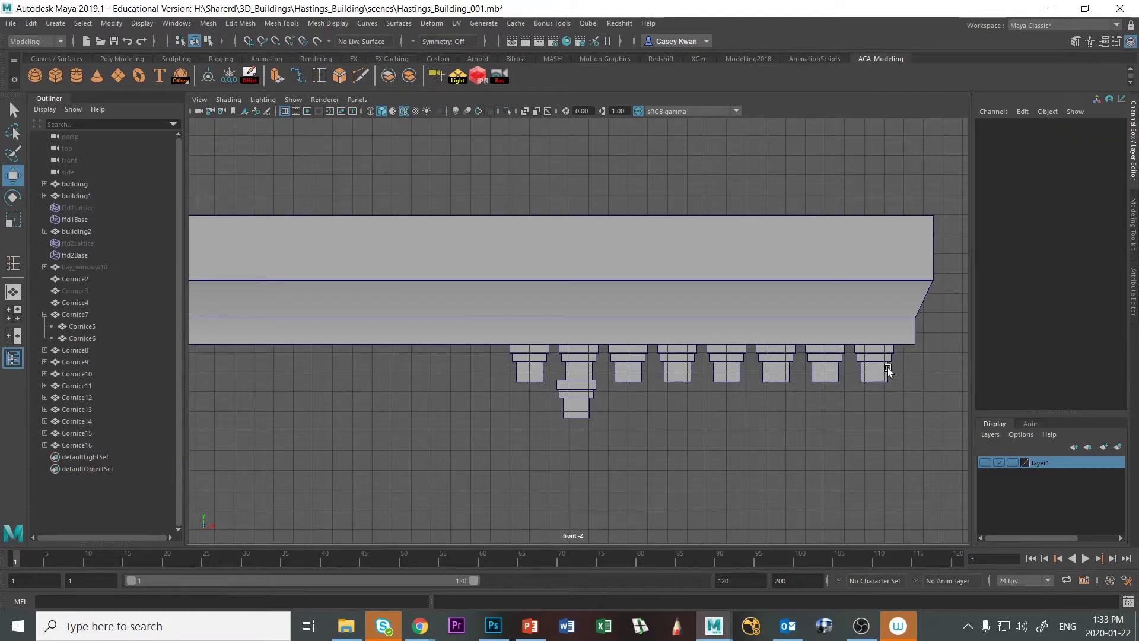
click(886, 370)
key(Delete)
click(813, 368)
key(Delete)
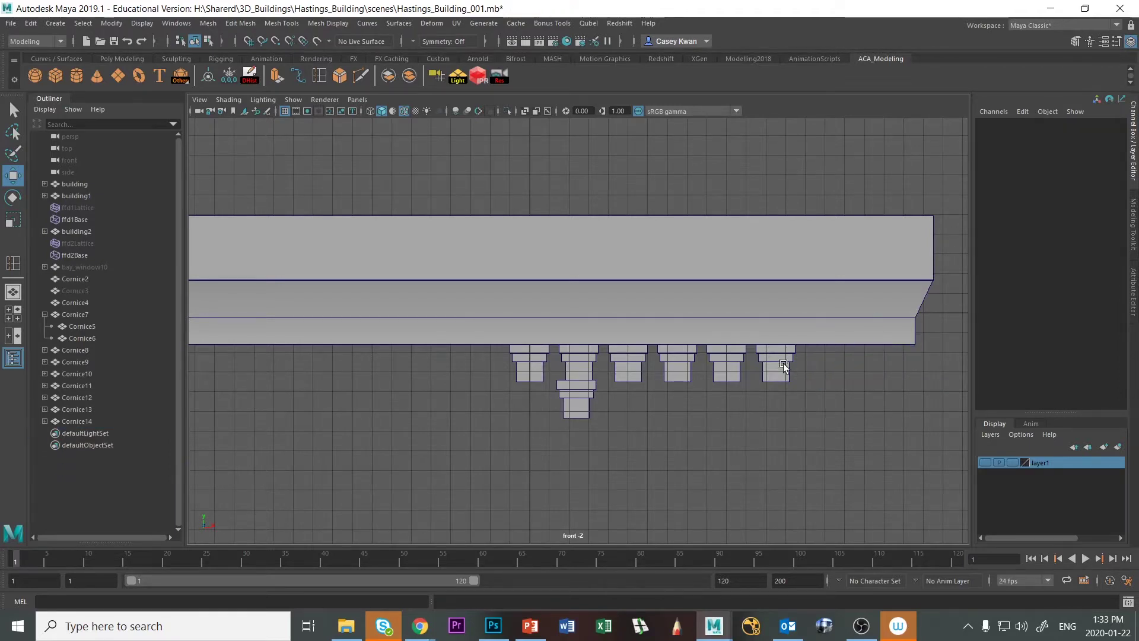
click(783, 366)
key(Delete)
click(773, 376)
key(Delete)
click(724, 375)
key(Delete)
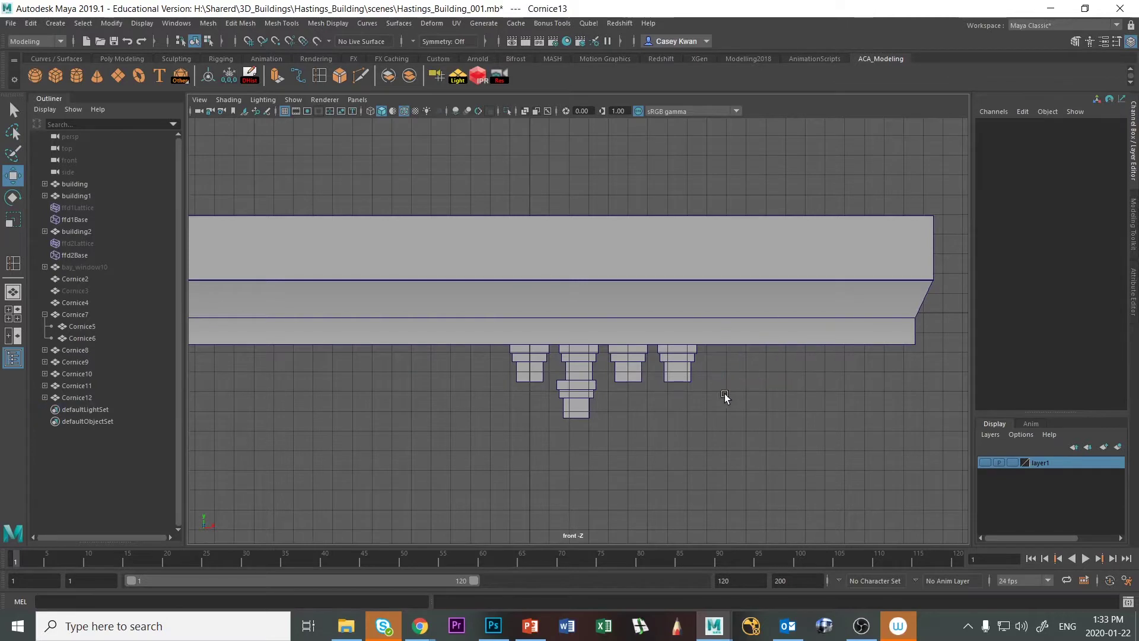
click(682, 377)
key(Delete)
click(624, 375)
key(Delete)
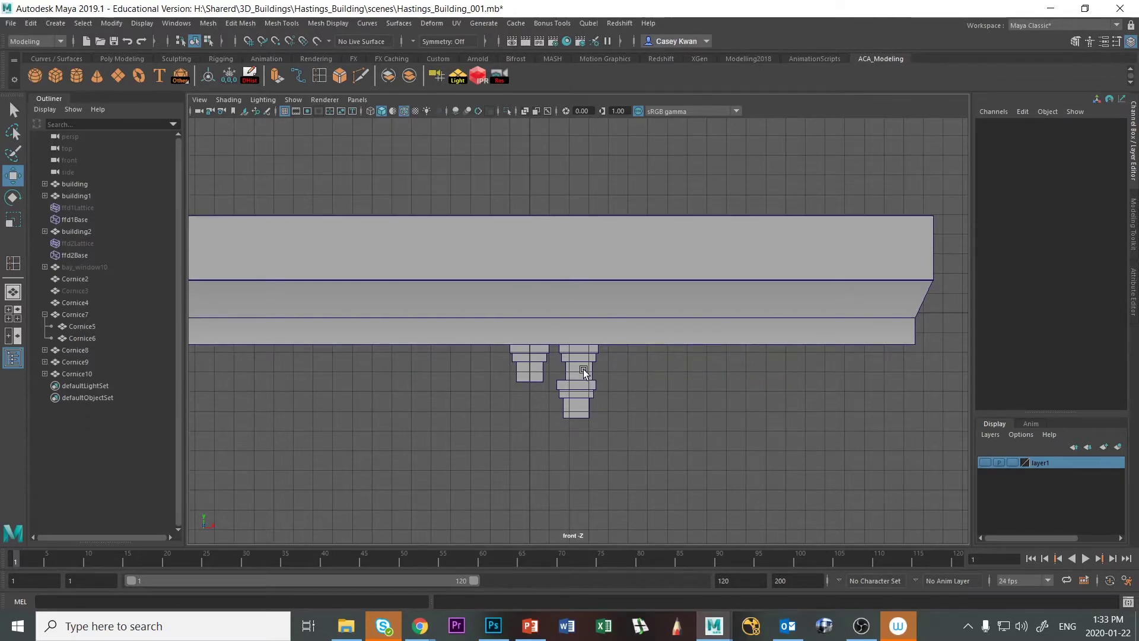
Duplicate bracket Cornice7 into a stepped row and undo the lowered Cornice9 move.
click(520, 374)
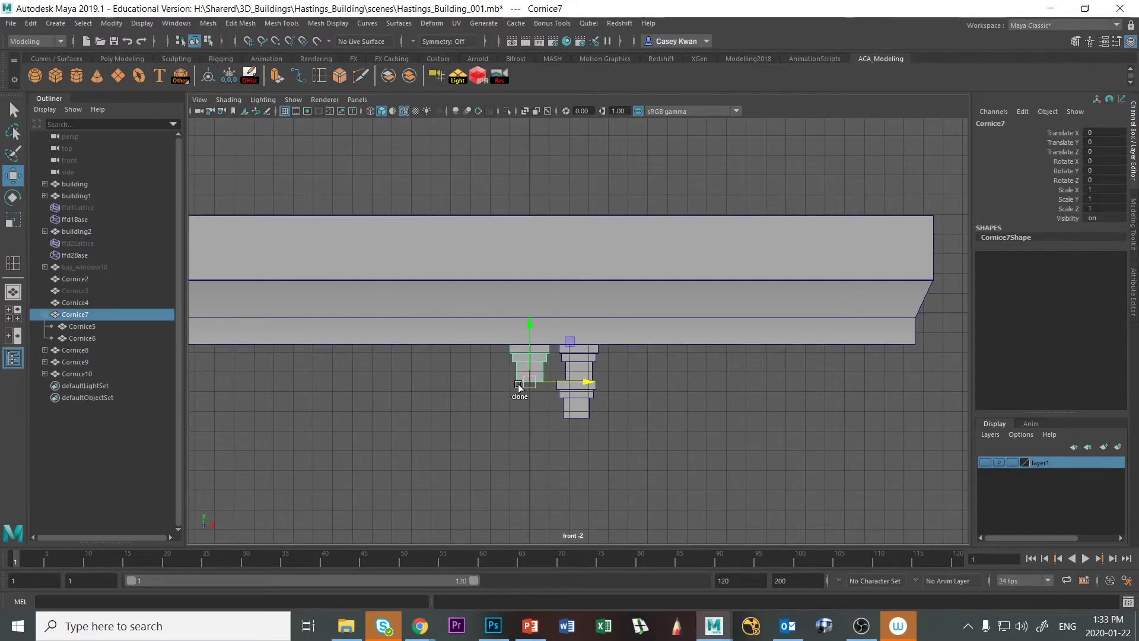
key(ctrl+d)
drag(592, 383, 640, 386)
key(shift+d)
key(shift+d)
key(shift+d)
key(shift+d)
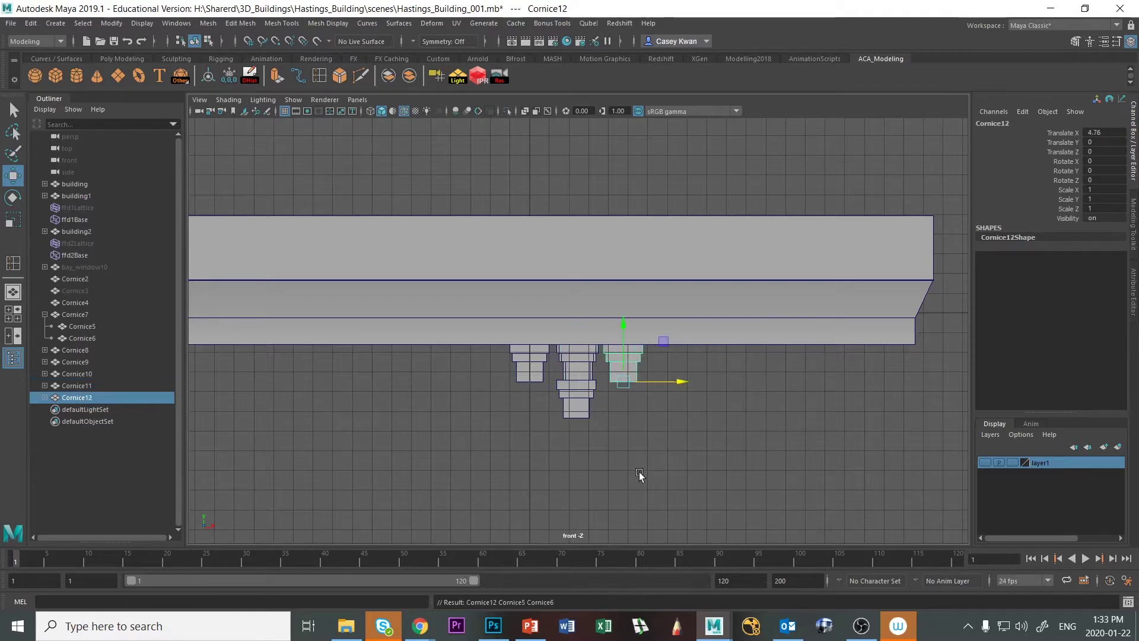
key(shift+d)
key(shift+d)
key(shift+d)
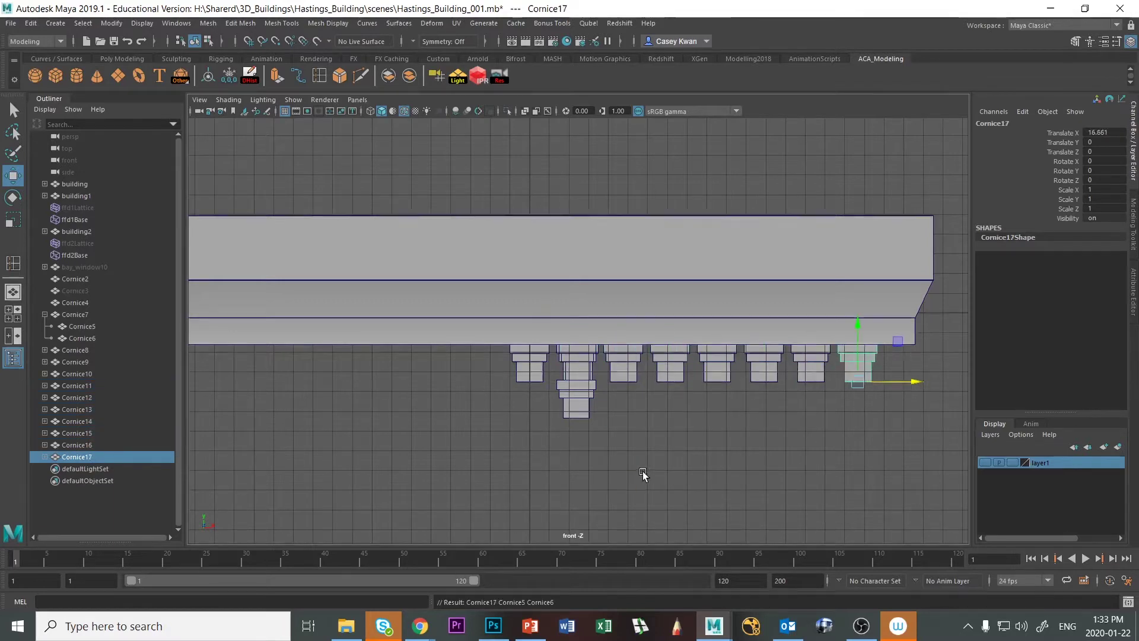
click(566, 409)
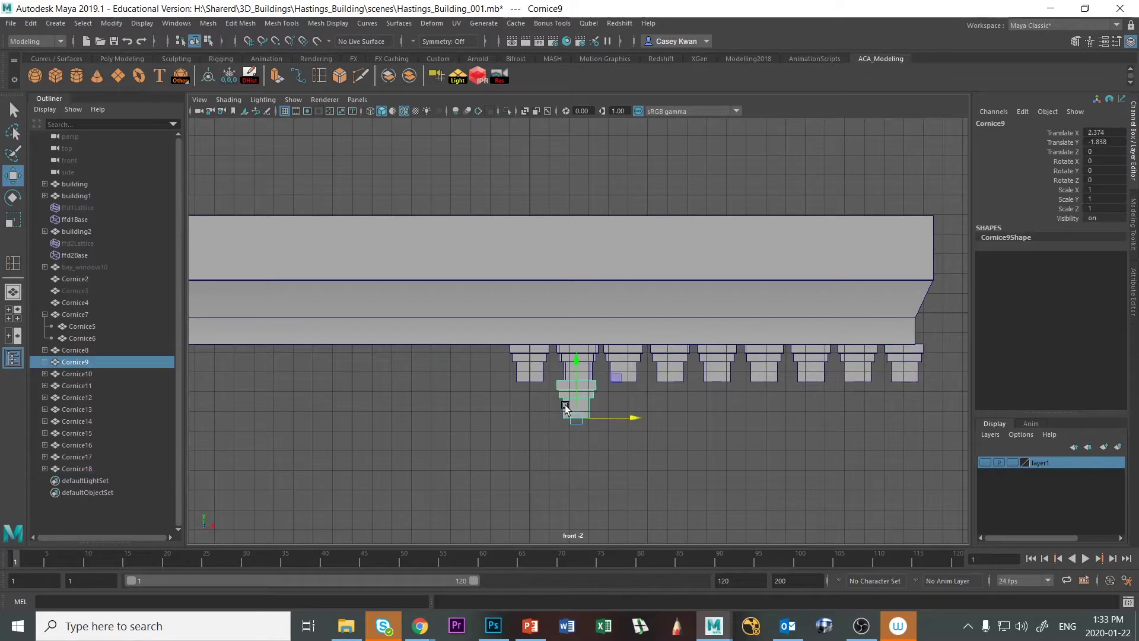
key(ctrl+z)
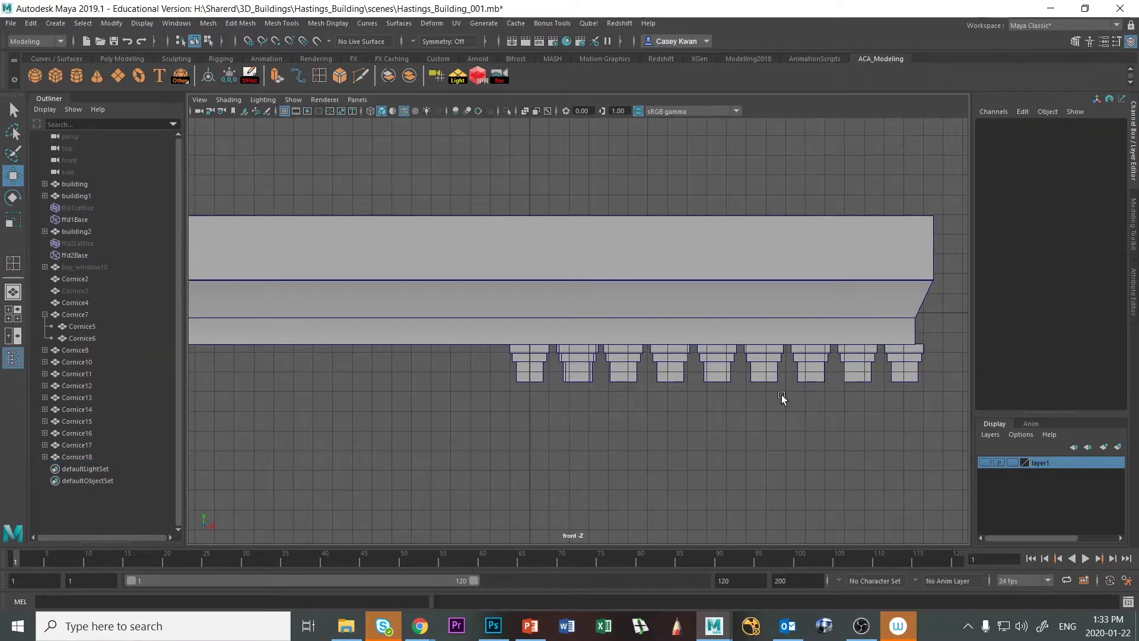
Select bracket copies Cornice11 through Cornice18.
click(897, 373)
shift+click(856, 375)
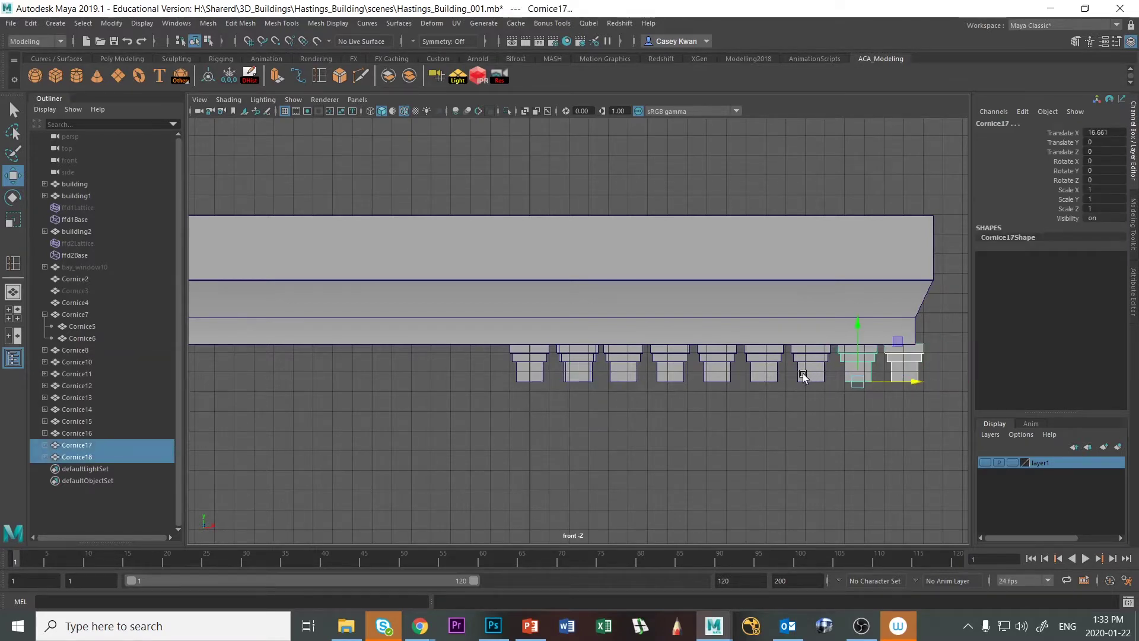
shift+click(807, 373)
shift+click(764, 376)
shift+click(715, 375)
shift+click(670, 375)
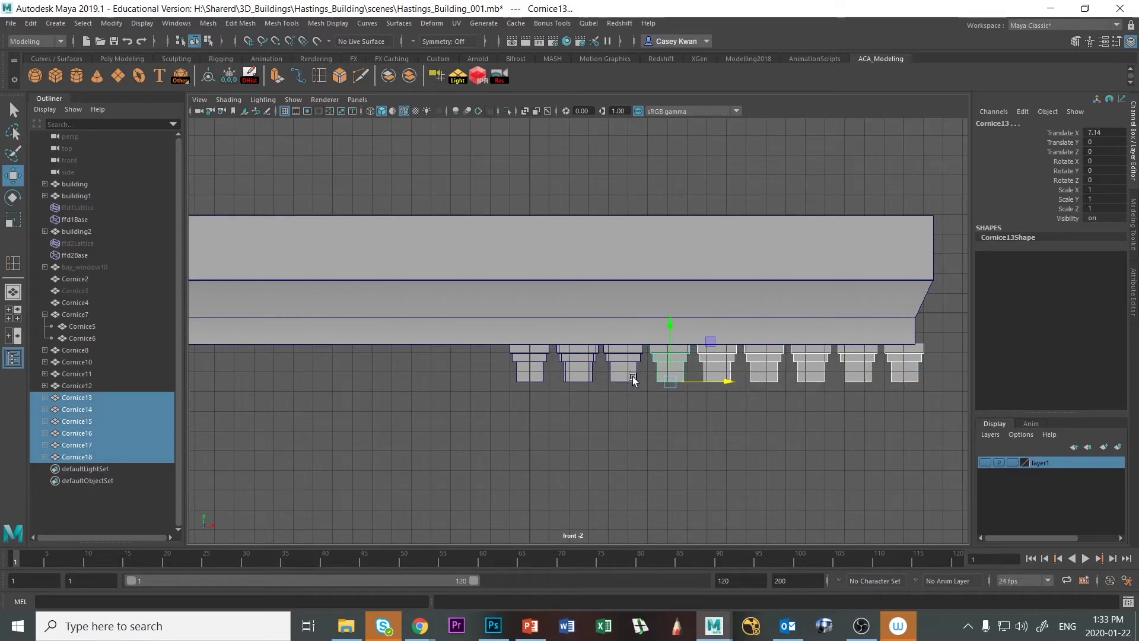
shift+click(623, 374)
shift+click(581, 383)
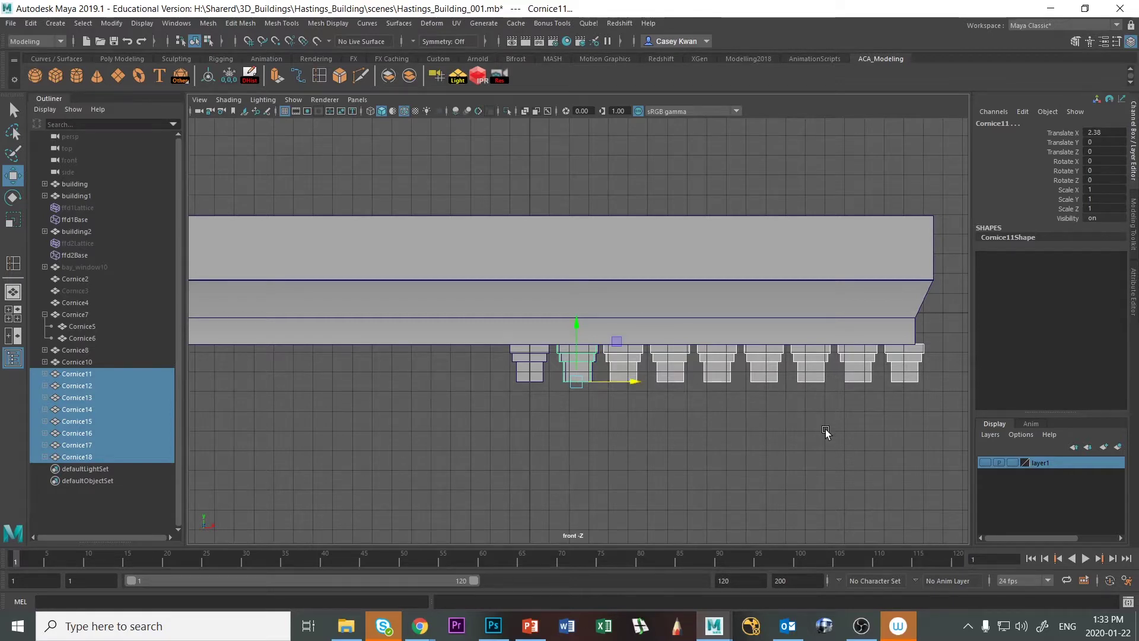
scroll(826, 432, down, 2)
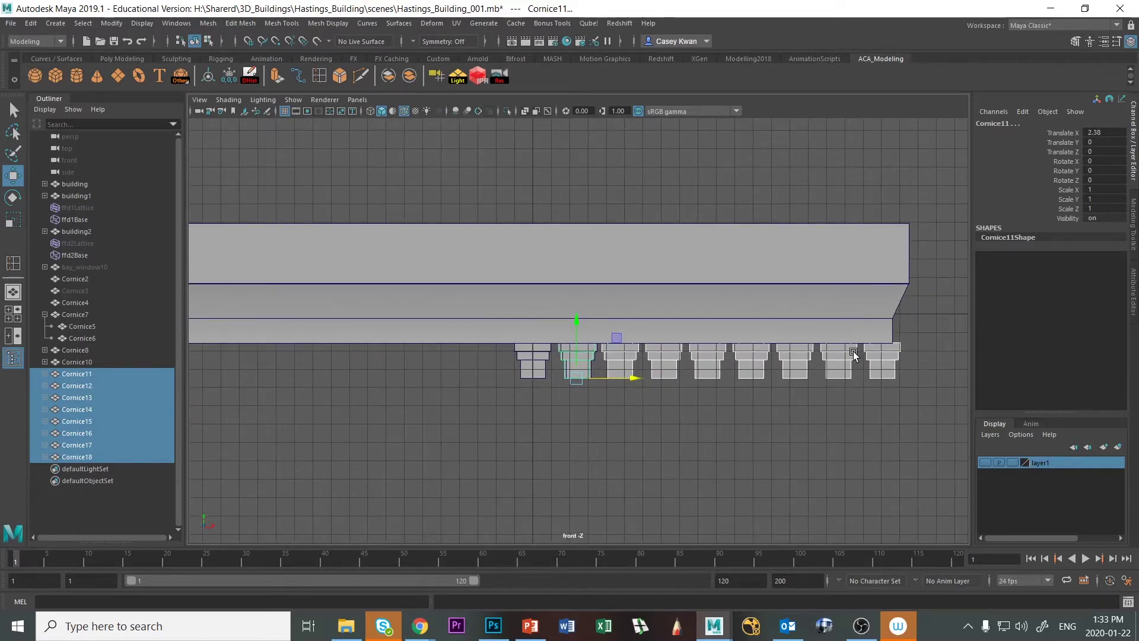
Delete brackets Cornice10 through Cornice18.
key(Delete)
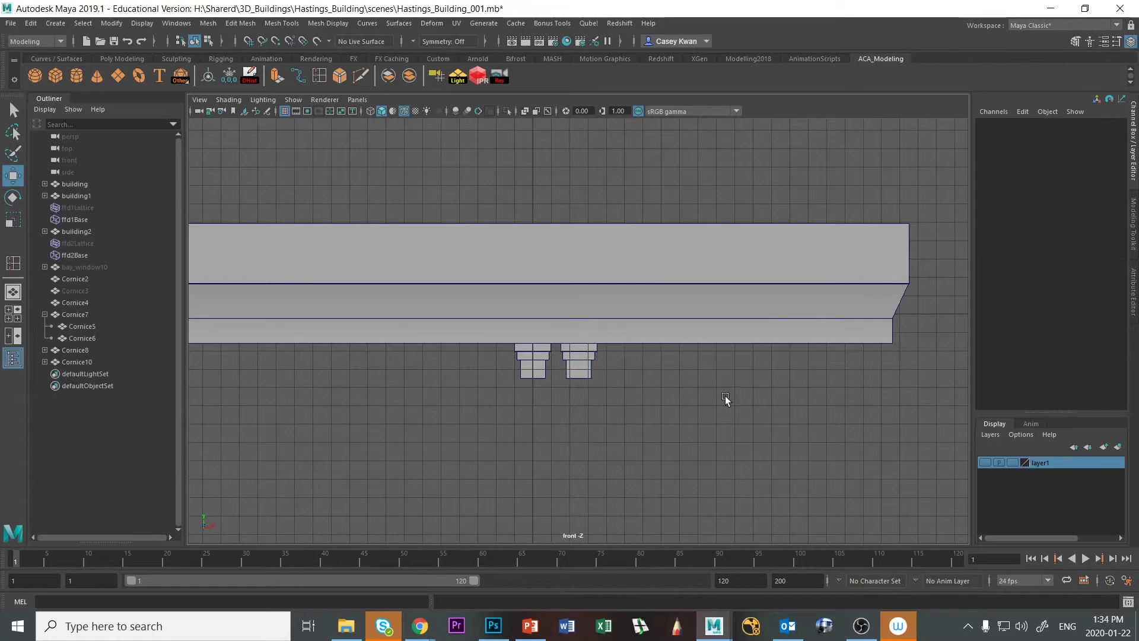
click(585, 381)
key(Delete)
Shrink Cornice8 slightly, delete Cornice7, and position Cornice8 under the cornice ledge.
click(528, 377)
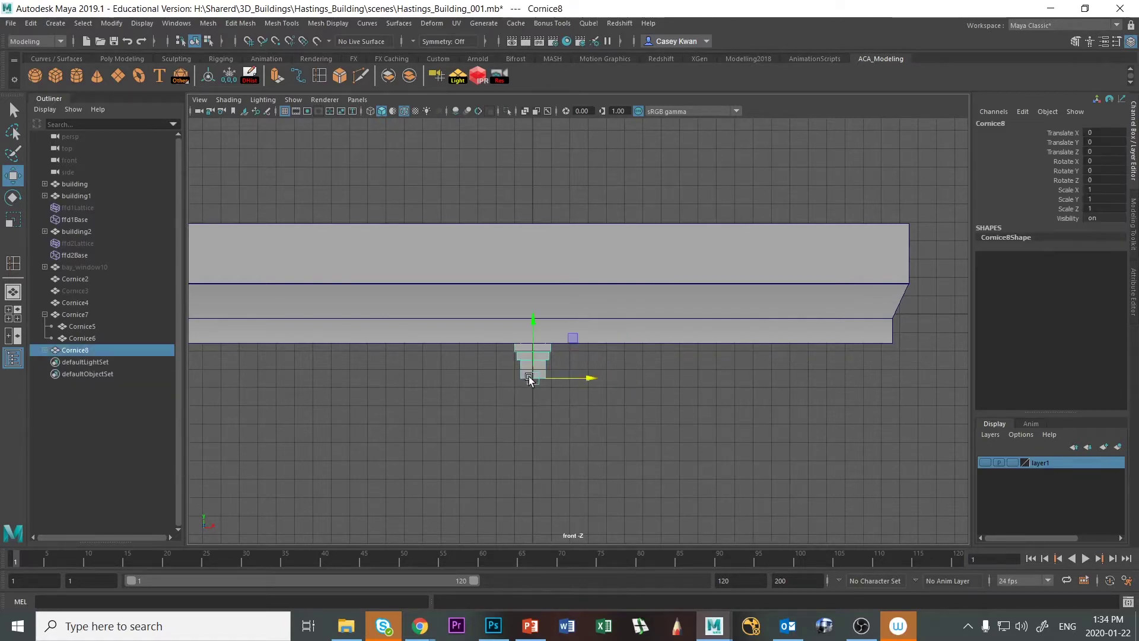
key(r)
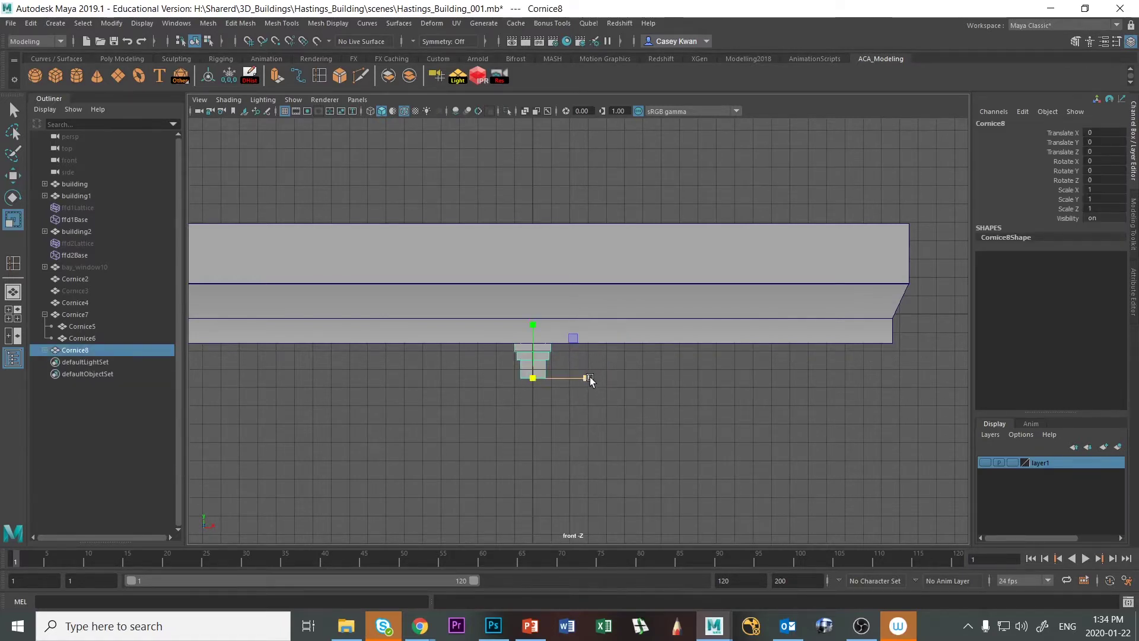
drag(530, 377, 530, 378)
key(w)
drag(533, 320, 541, 388)
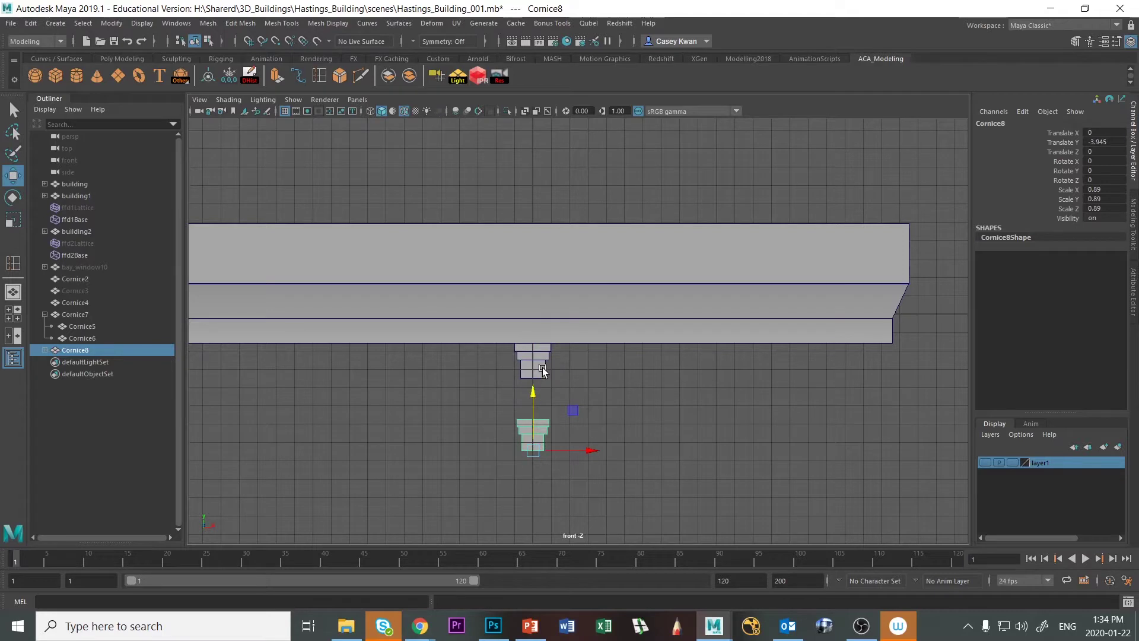
click(543, 368)
key(Delete)
click(548, 435)
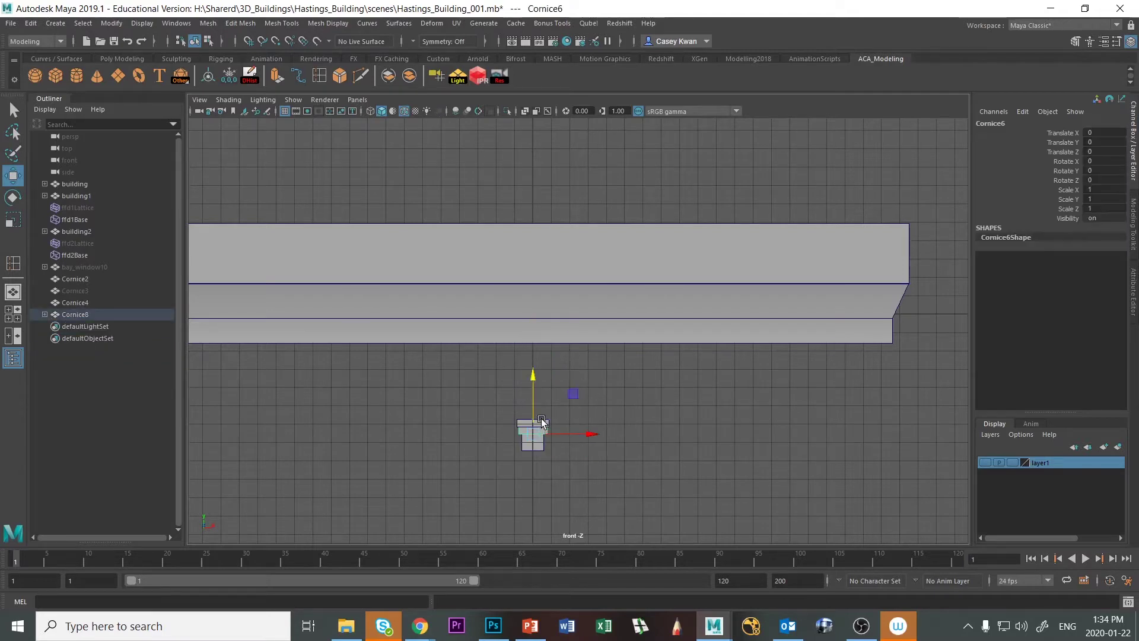
drag(538, 393, 535, 318)
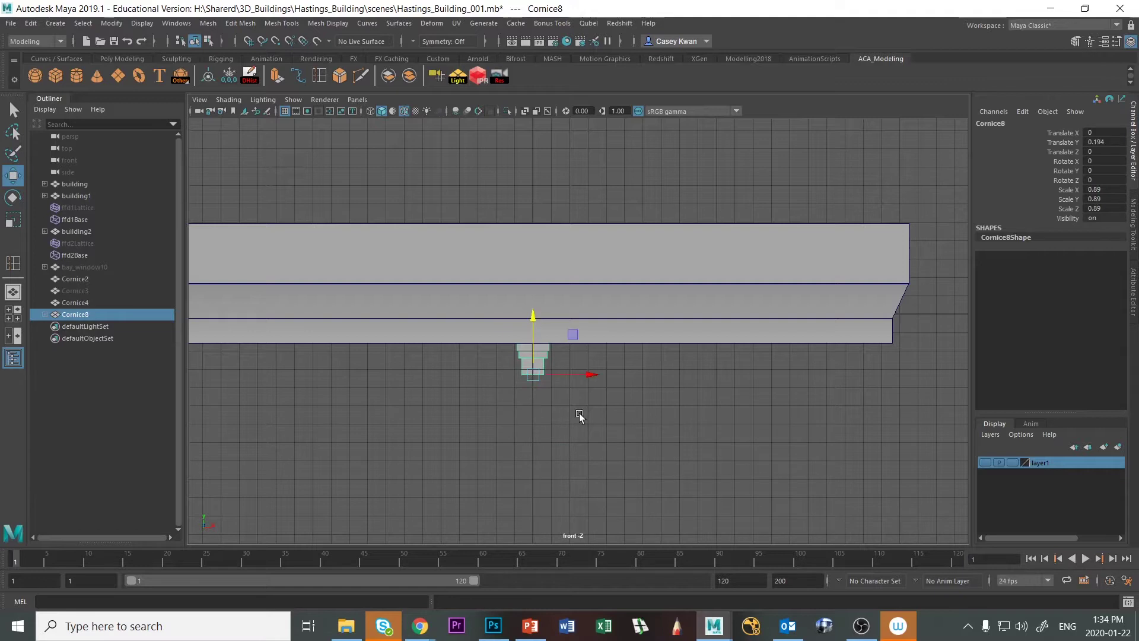
Duplicate Cornice8 with Ctrl+D and Shift+D into eight evenly spaced brackets.
key(ctrl+d)
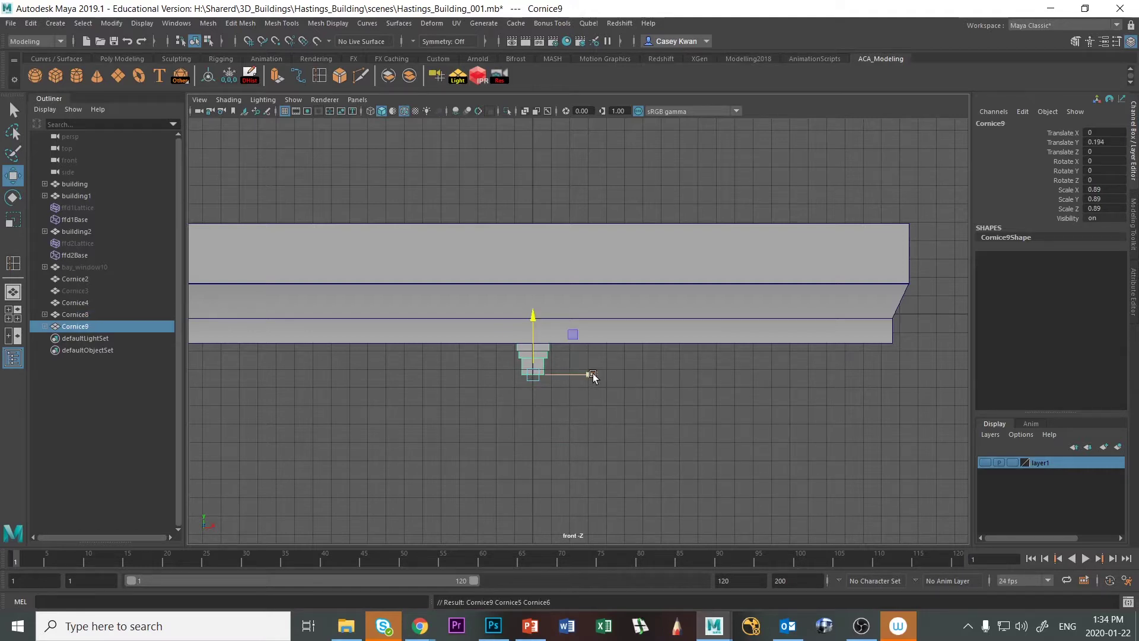
drag(590, 374, 640, 374)
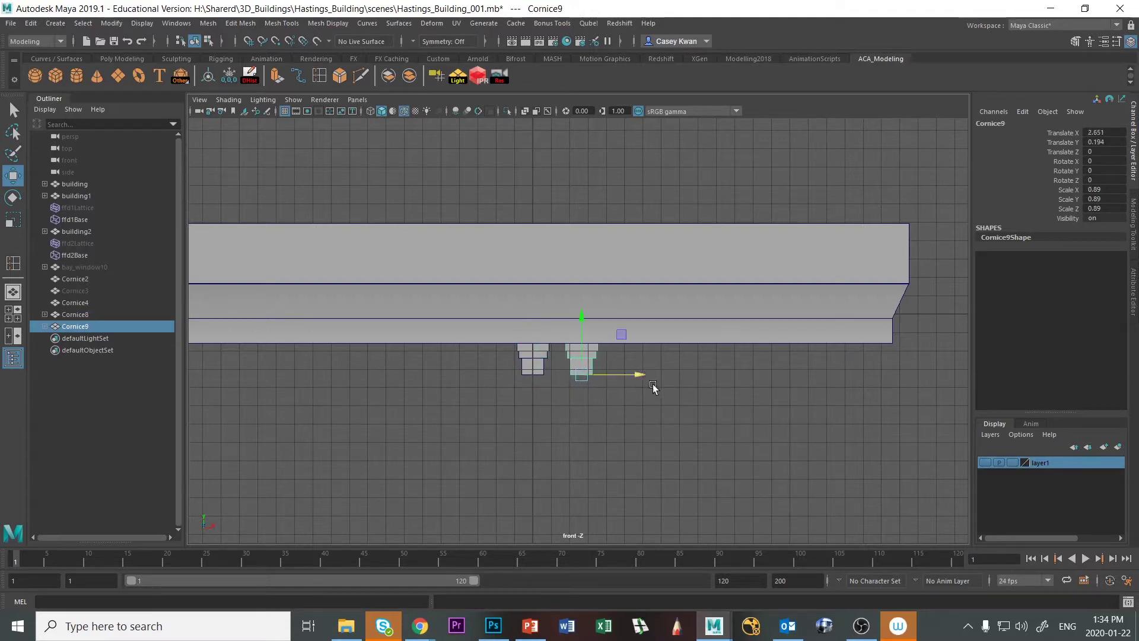
key(shift+d)
key(shift+d)
key(shift+d)
key(shift+d)
key(shift+d)
key(shift+d)
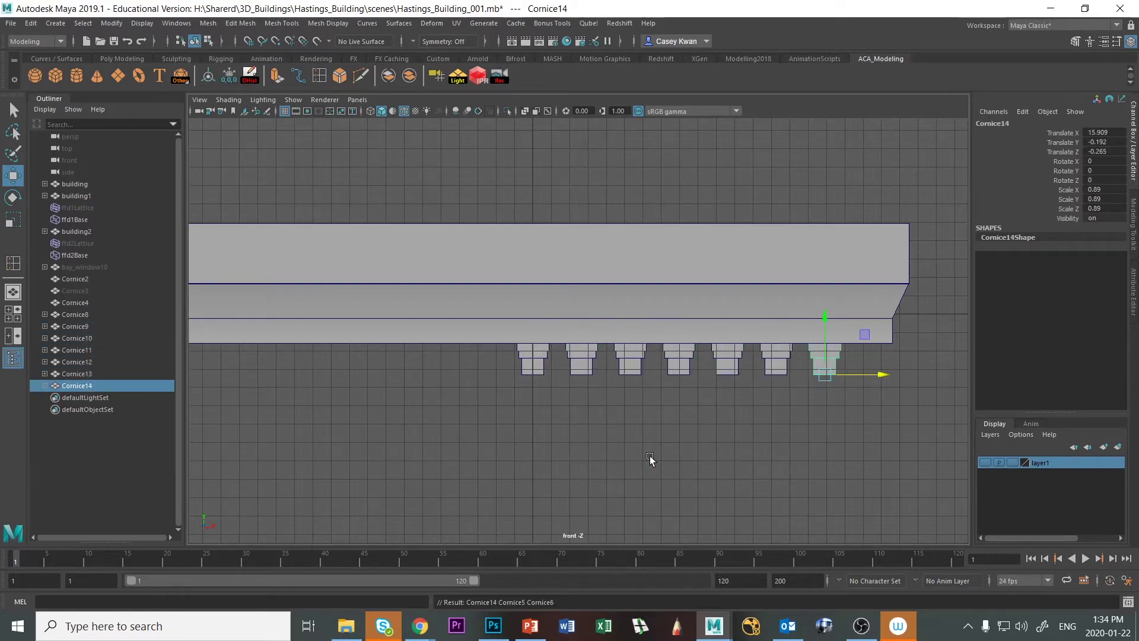
click(700, 457)
Select all eight cornice brackets in the front-facing perspective view.
key(space)
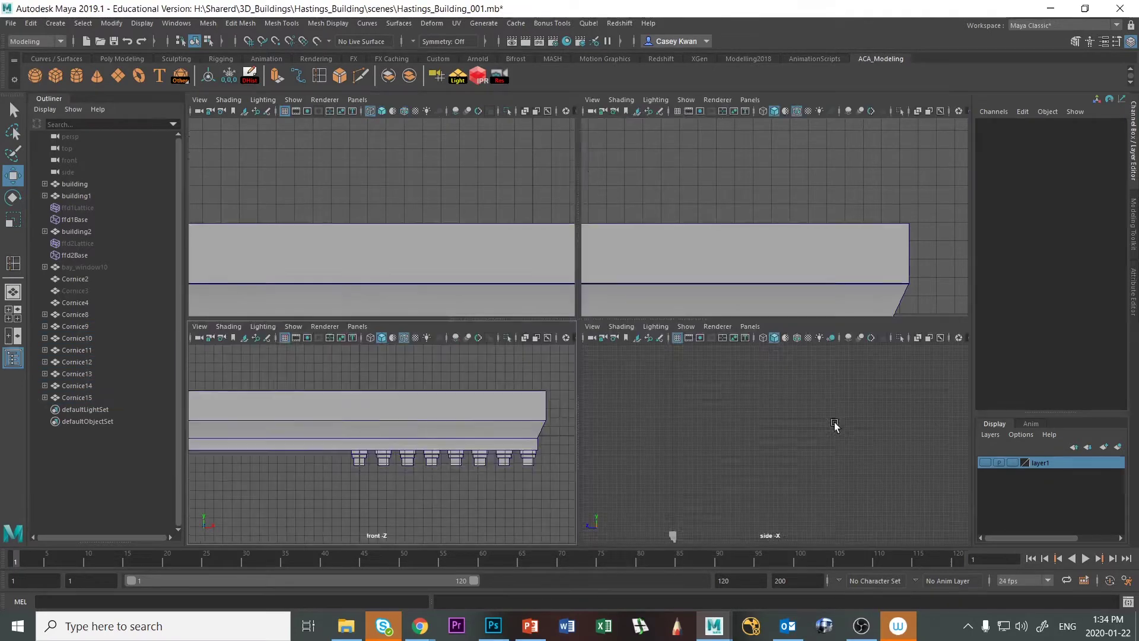
key(space)
scroll(789, 269, up, 3)
scroll(752, 297, down, 10)
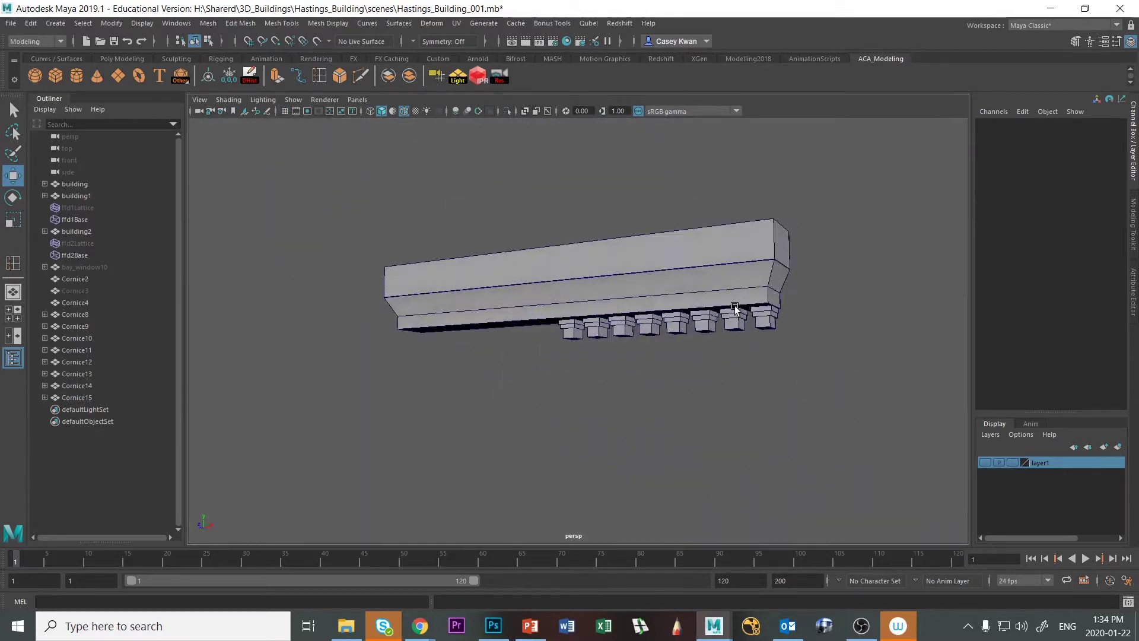
alt+drag(734, 308, 768, 306)
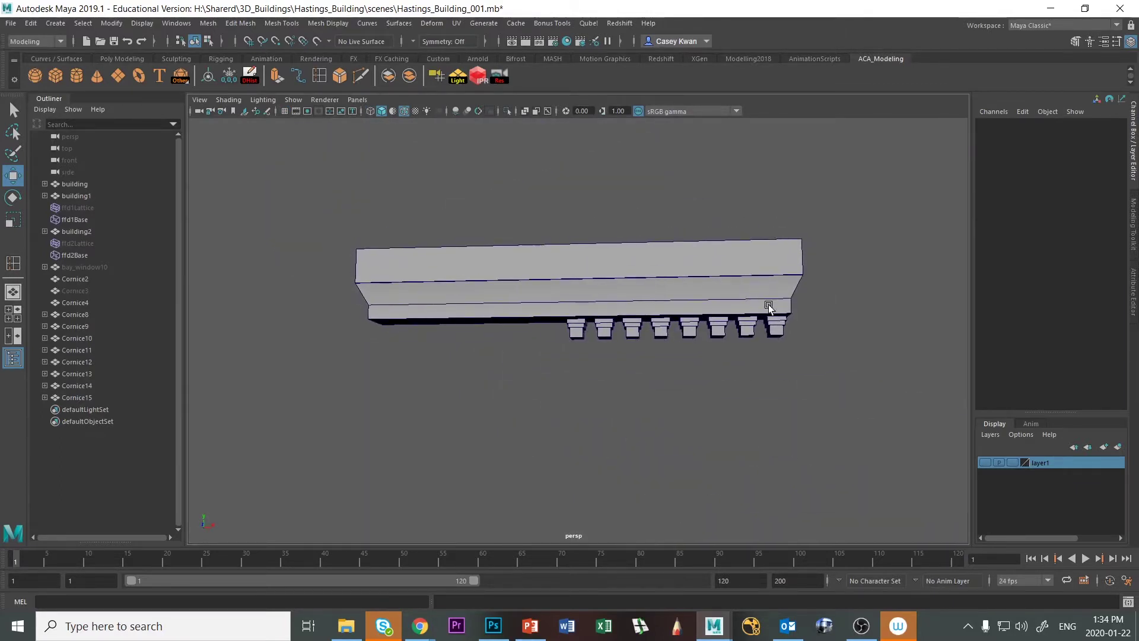
click(577, 330)
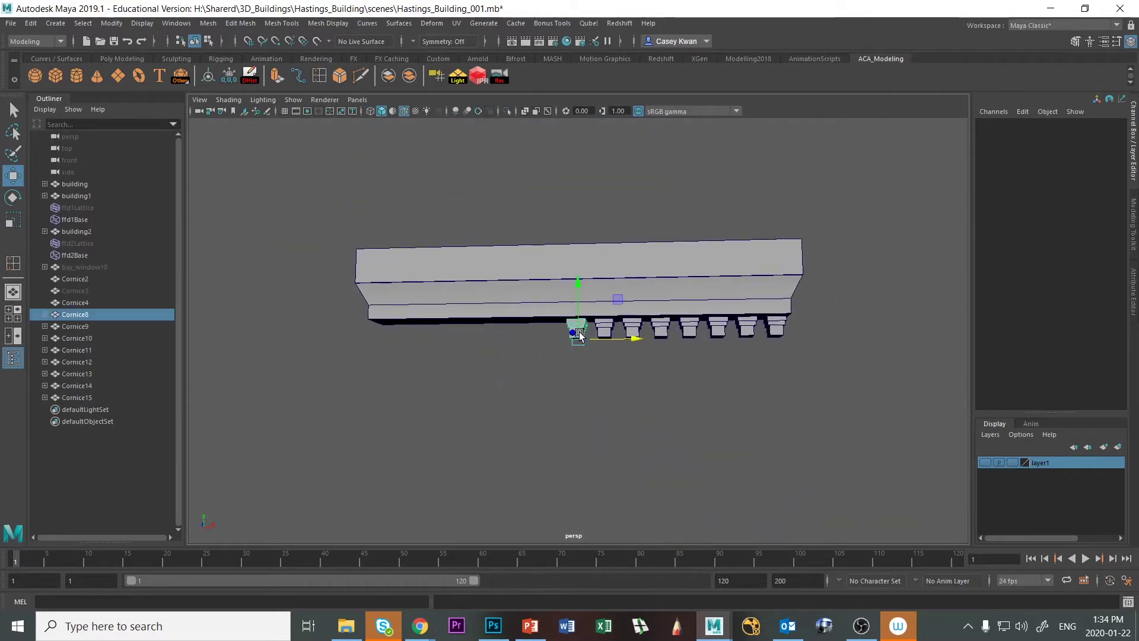
key(q)
shift+click(612, 336)
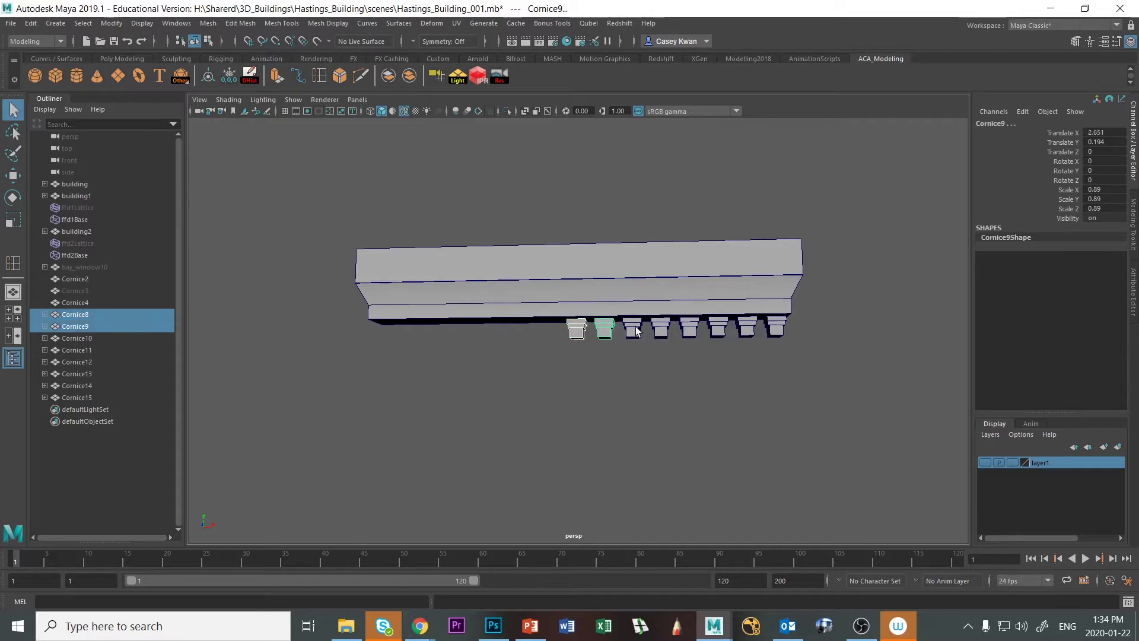
shift+click(633, 327)
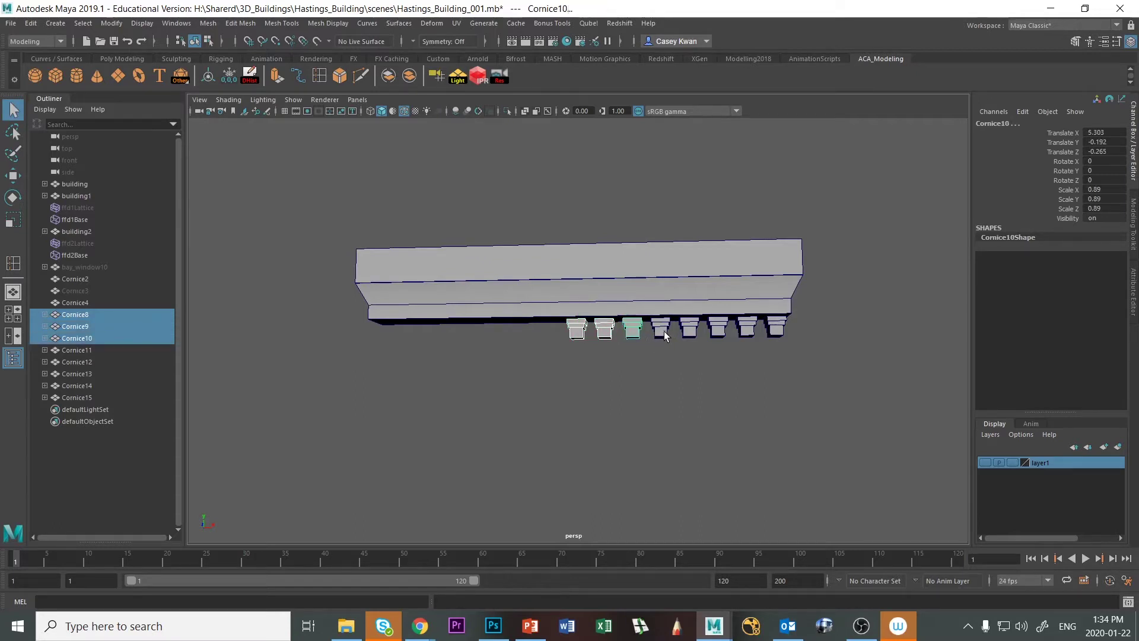
shift+click(662, 331)
shift+click(693, 334)
shift+click(724, 333)
shift+click(746, 335)
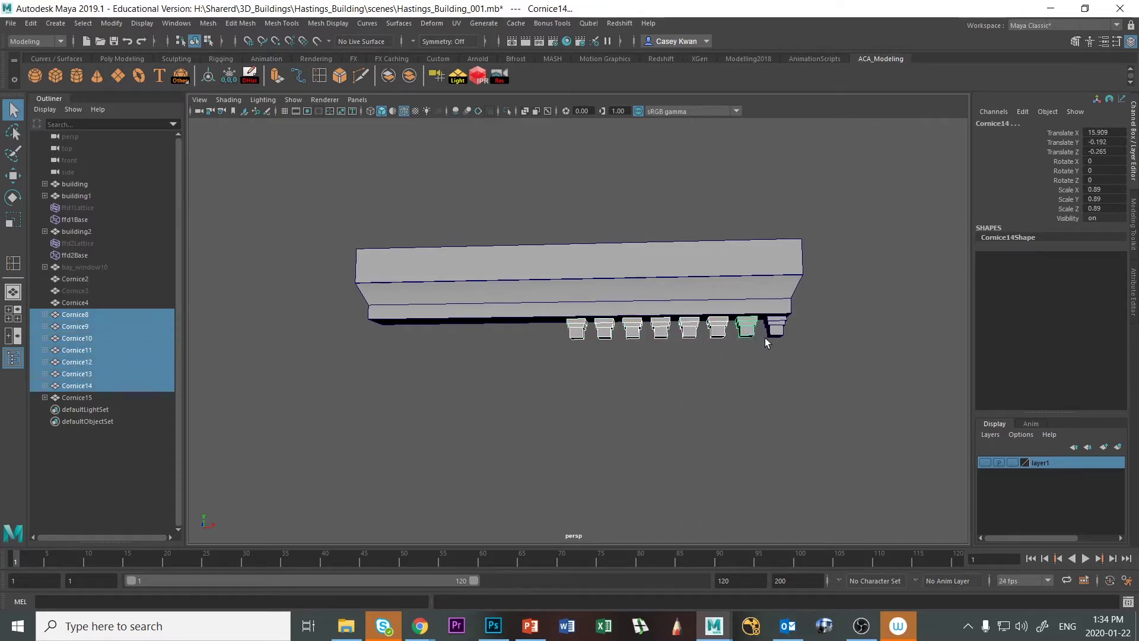
shift+click(775, 329)
Make Cornice8 the last selection and parent the other brackets under it.
shift+click(580, 333)
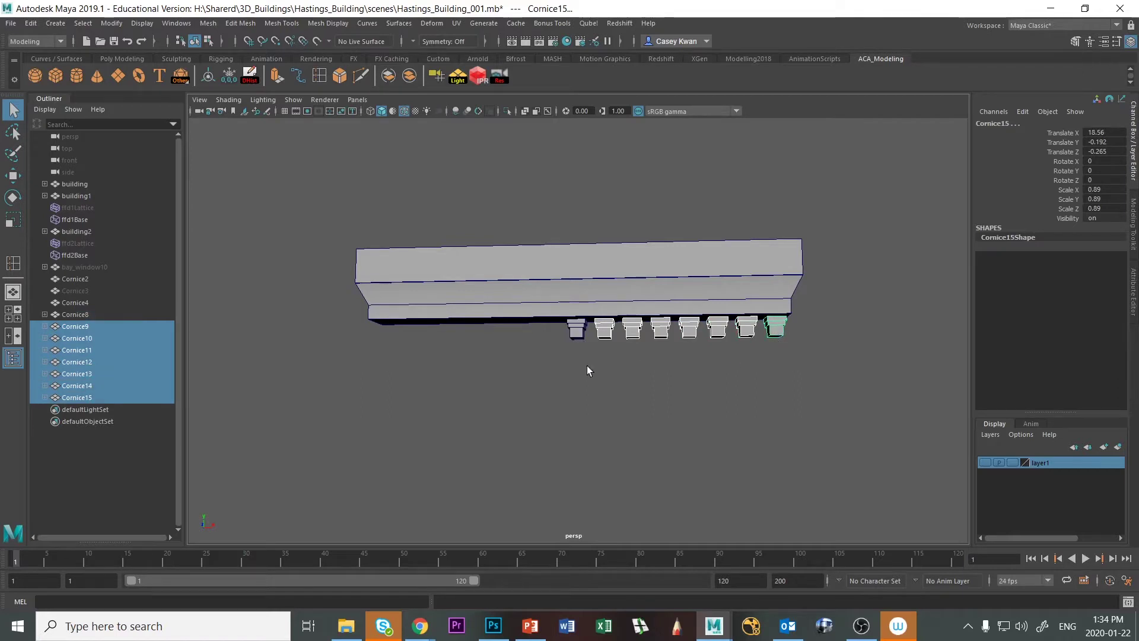
shift+click(575, 336)
key(p)
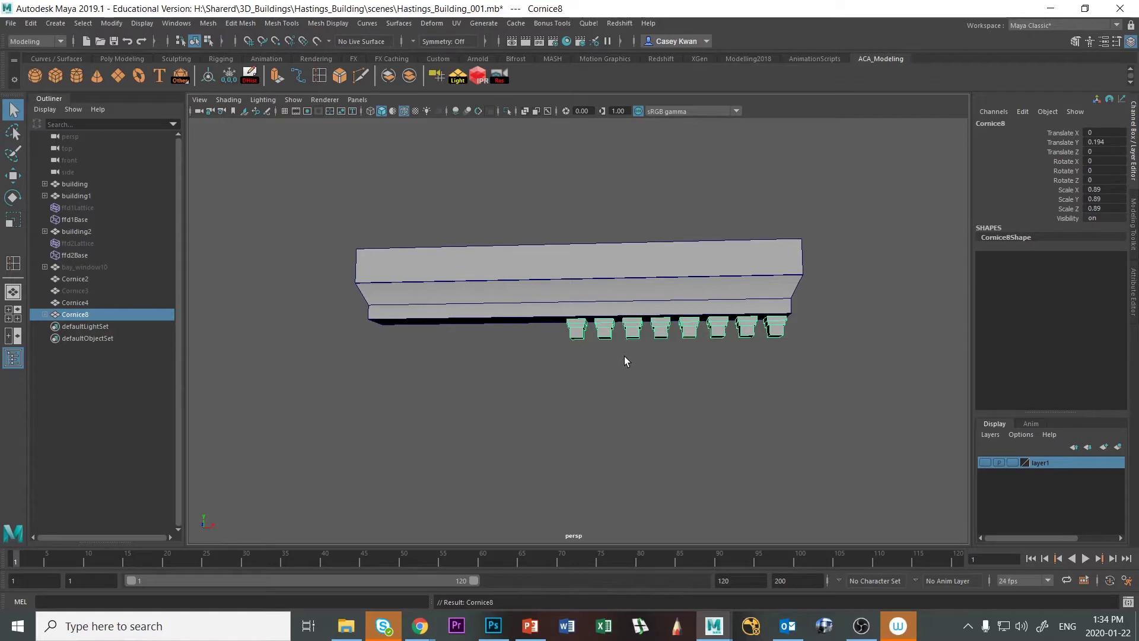
Freeze the bracket group's transforms and duplicate it as Cornice17.
alt+drag(624, 358, 612, 363)
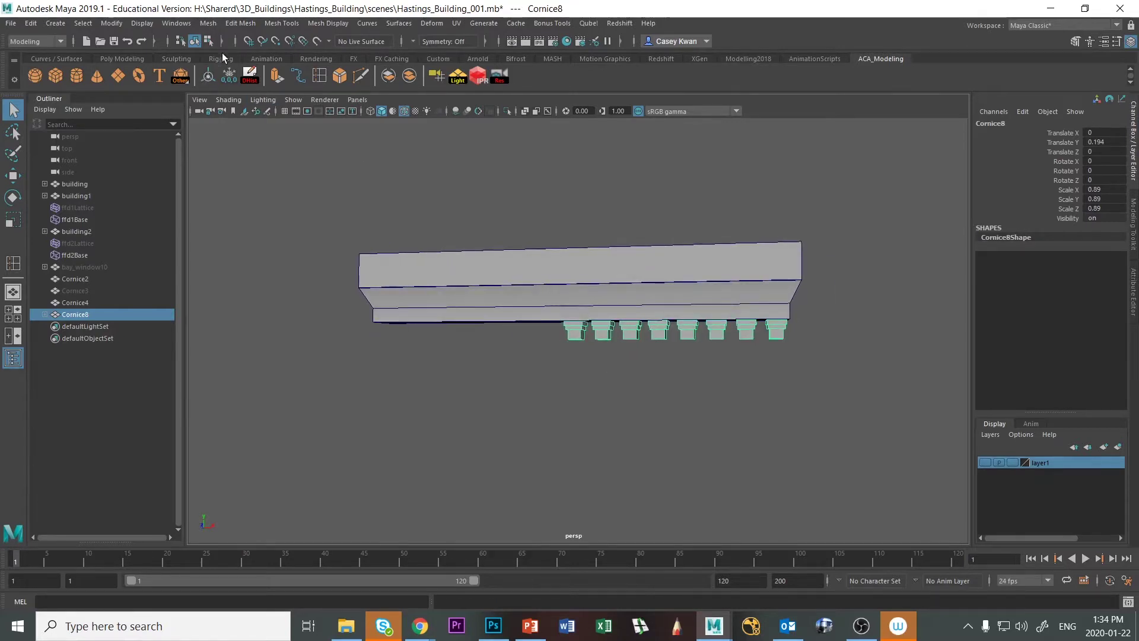
click(233, 80)
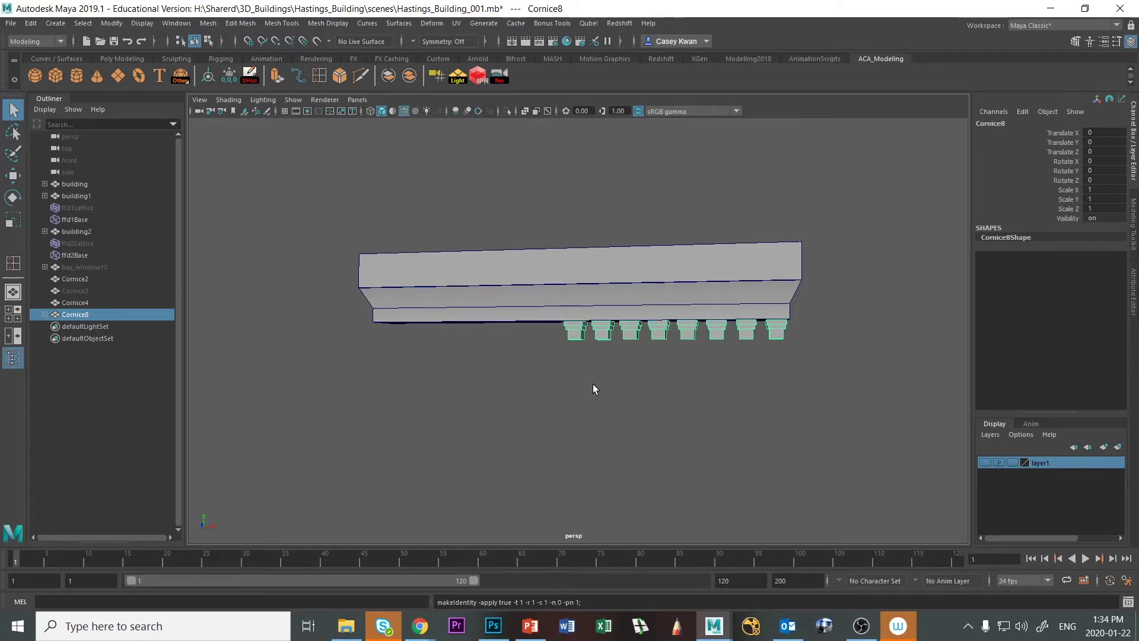
key(ctrl+d)
key(space)
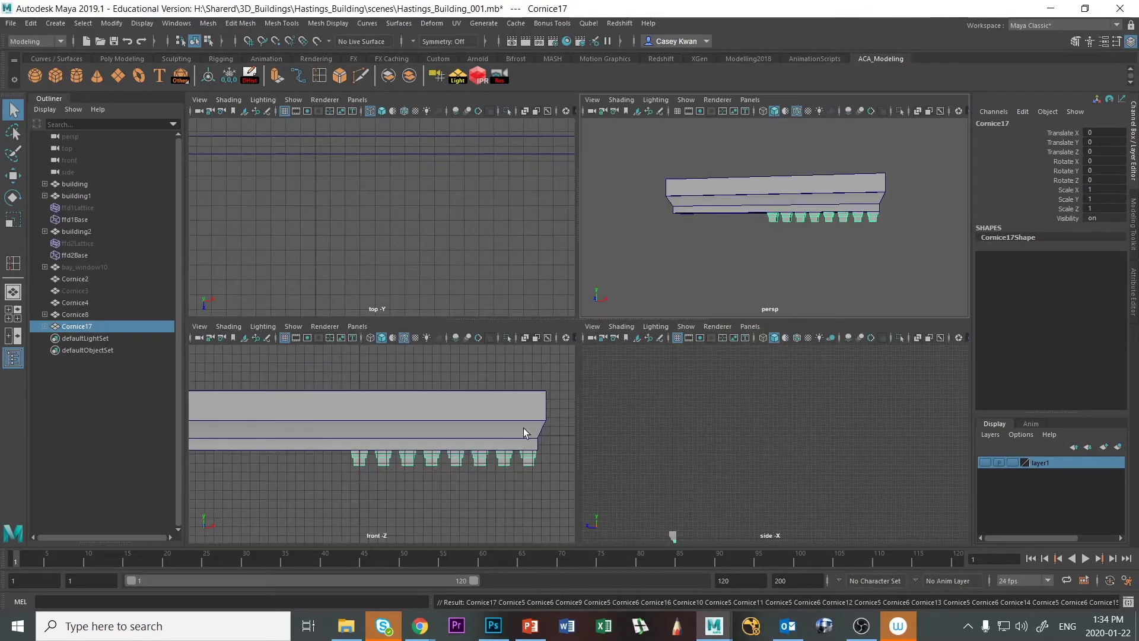
key(space)
scroll(563, 409, down, 2)
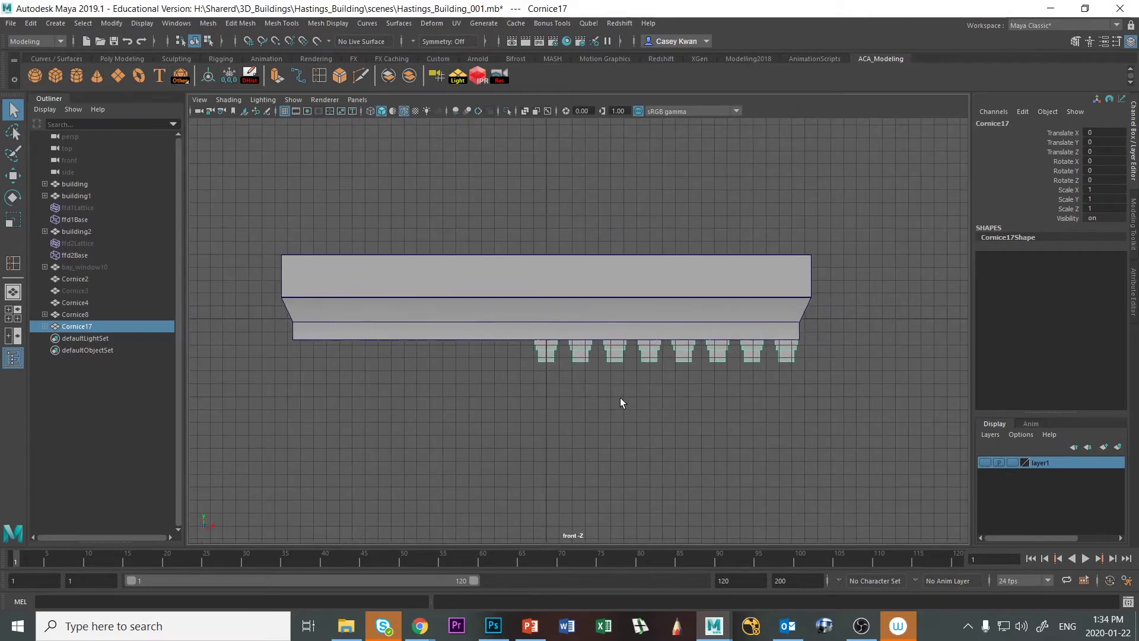
Slide group Cornice17 left along X, delete the overlapping bracket, and close the gap.
key(w)
drag(600, 358, 313, 360)
drag(483, 342, 491, 386)
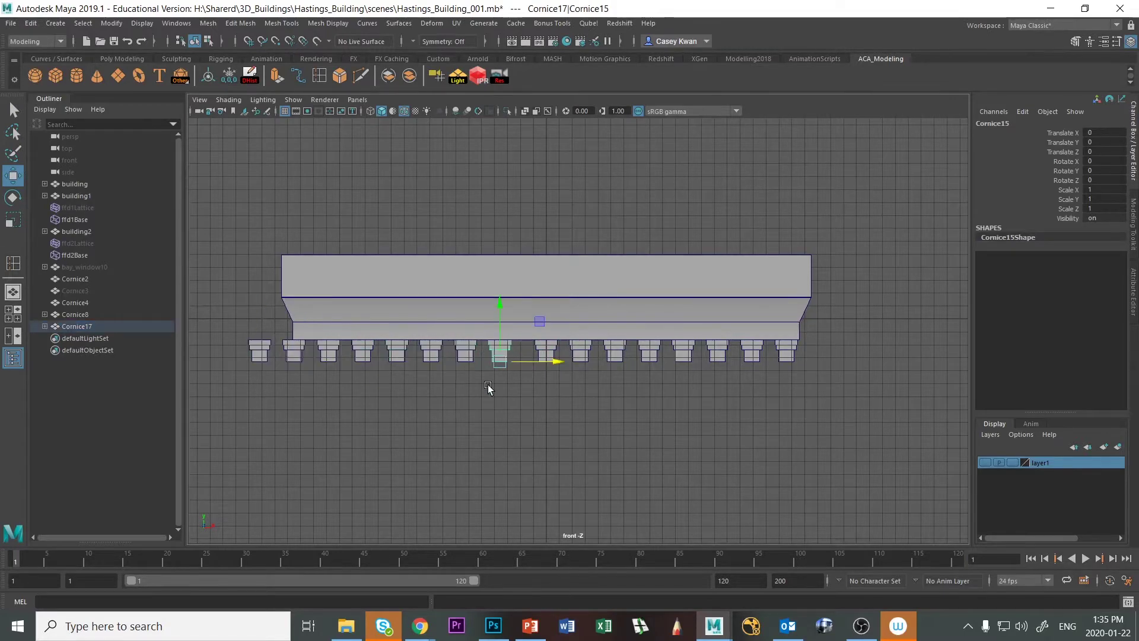
key(Delete)
click(261, 351)
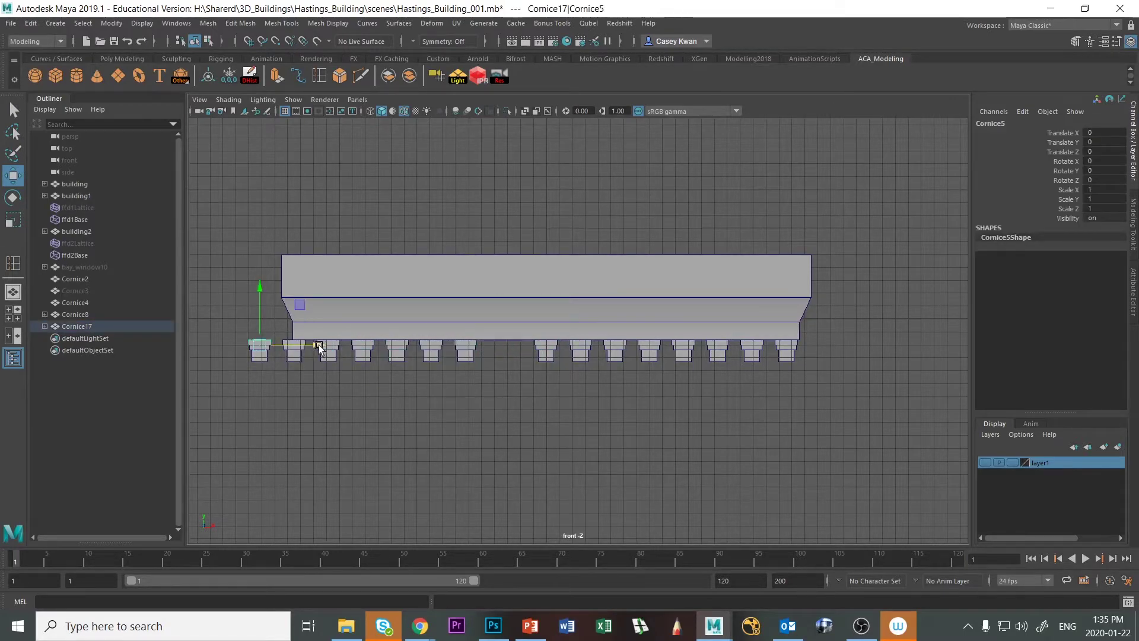
key(Up)
drag(313, 363, 363, 364)
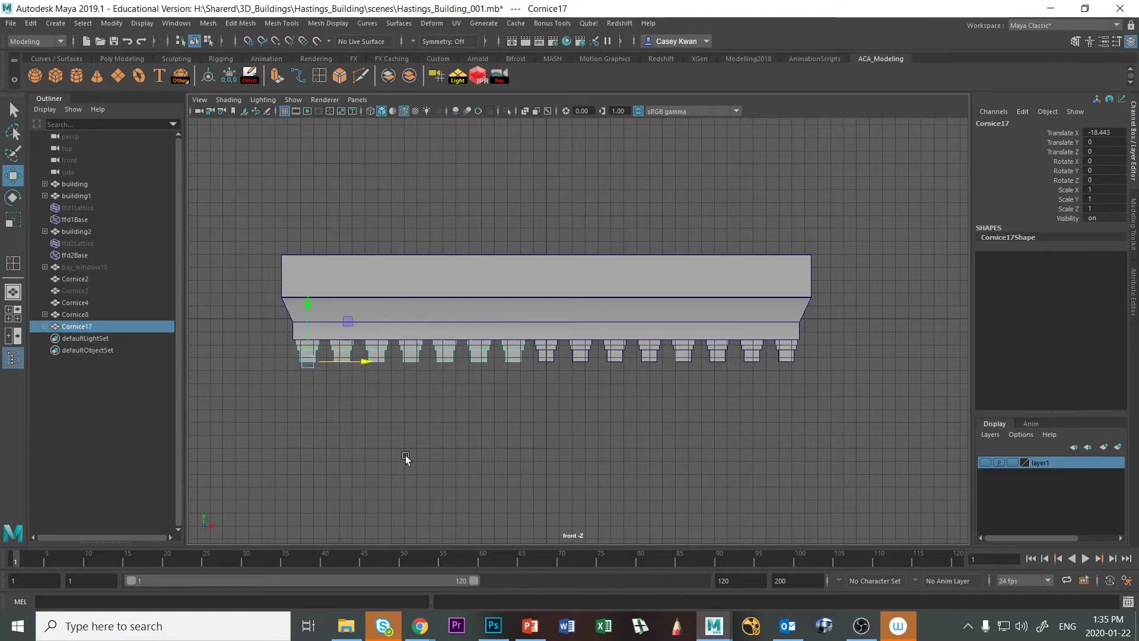
click(621, 449)
Orbit the perspective view onto Cornice2, then bring up reference photo 20191121_083836.jpg in Photoshop.
key(space)
key(space)
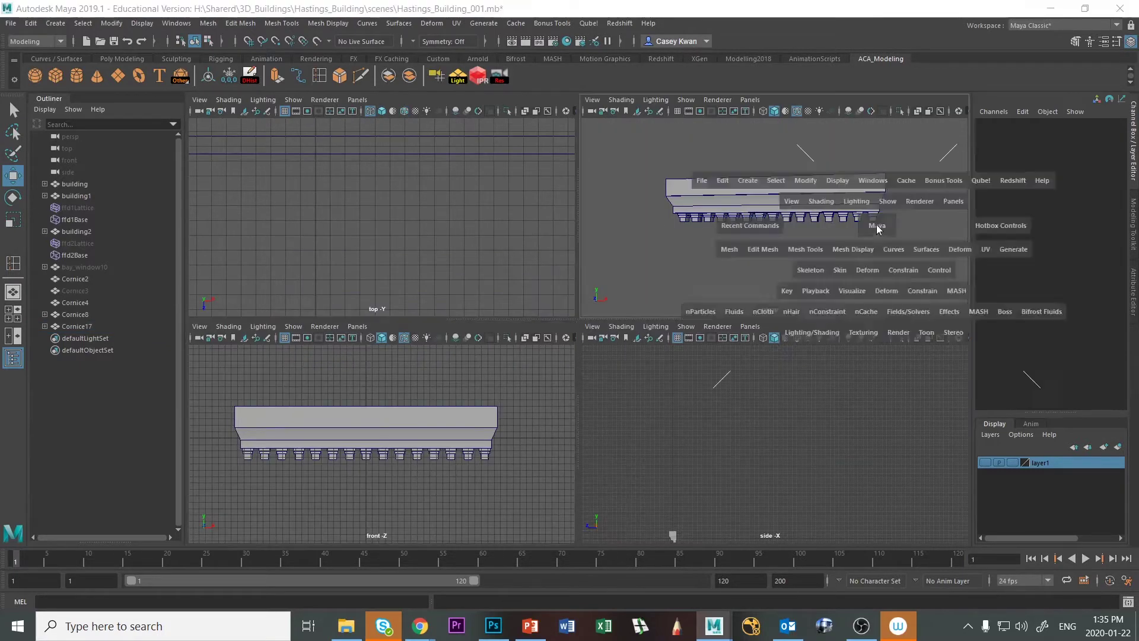
mouse_move(775, 285)
alt+mouse_down()
mouse_move(734, 282)
mouse_move(765, 282)
alt+mouse_up()
click(559, 329)
alt+drag(559, 329, 596, 338)
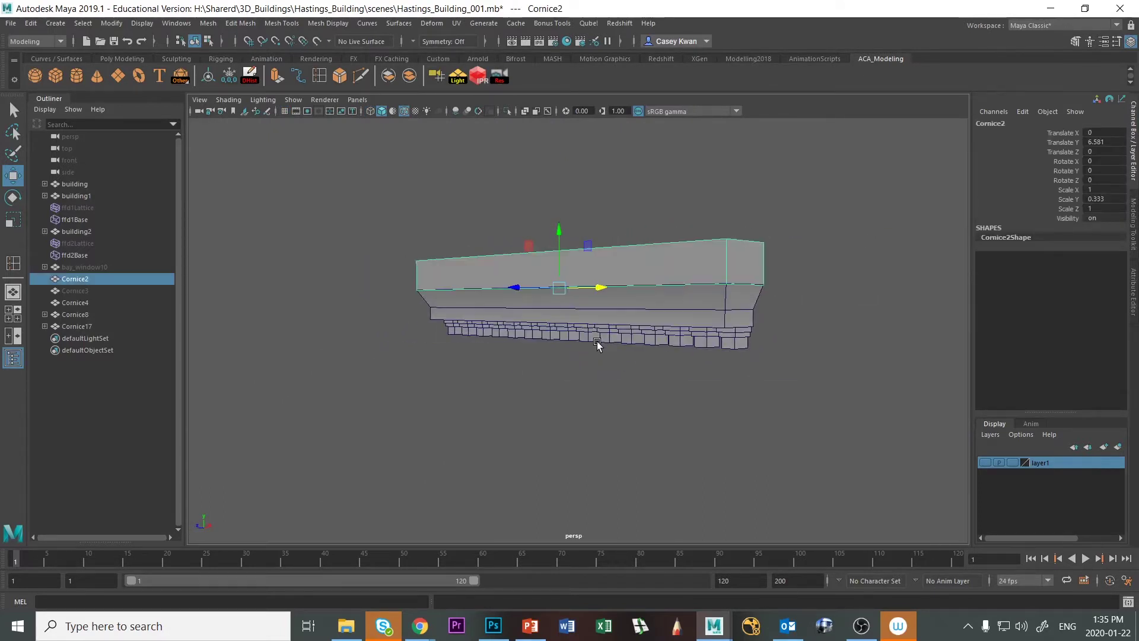
key(alt+Tab)
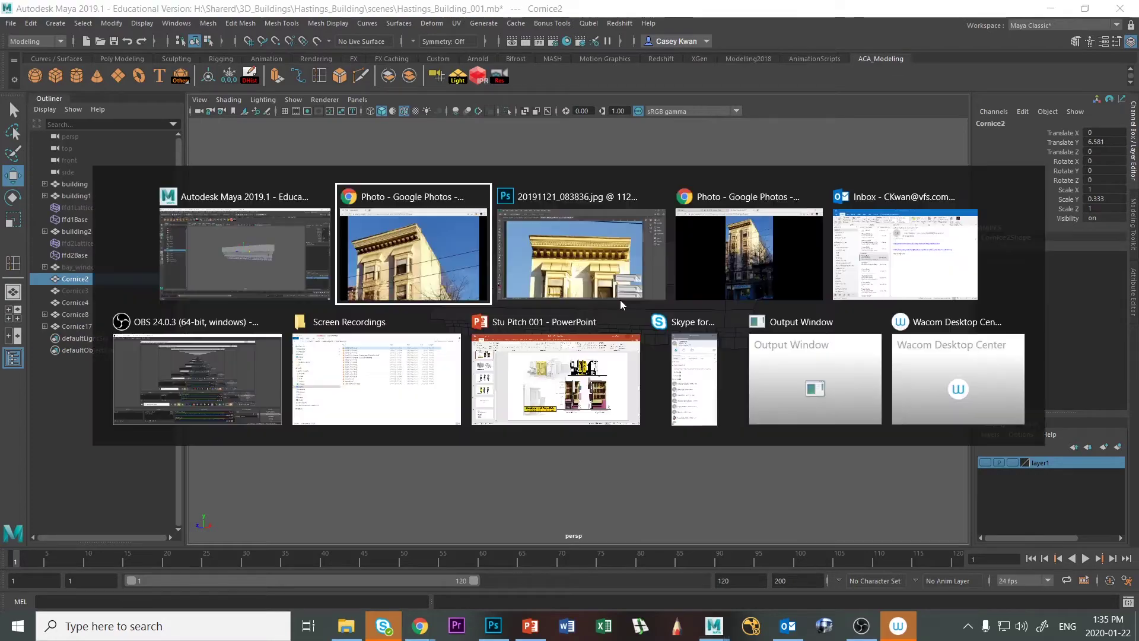
key(alt+Tab)
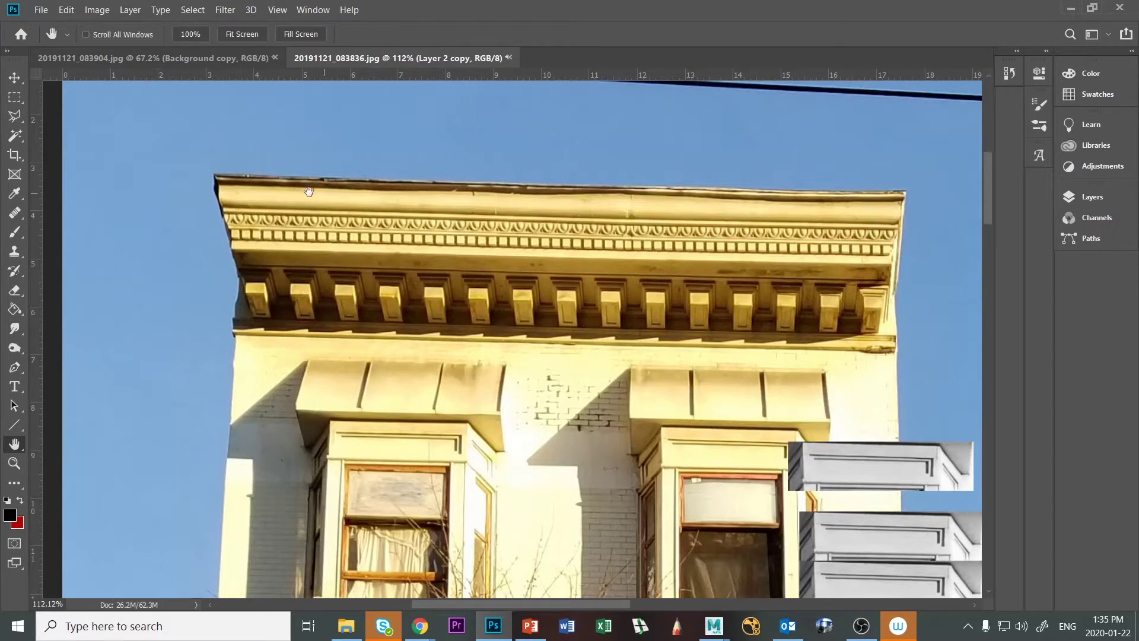
Insert an edge loop around Cornice2's upper beam using Mesh Tools > Insert Edge Loop.
key(alt+Tab)
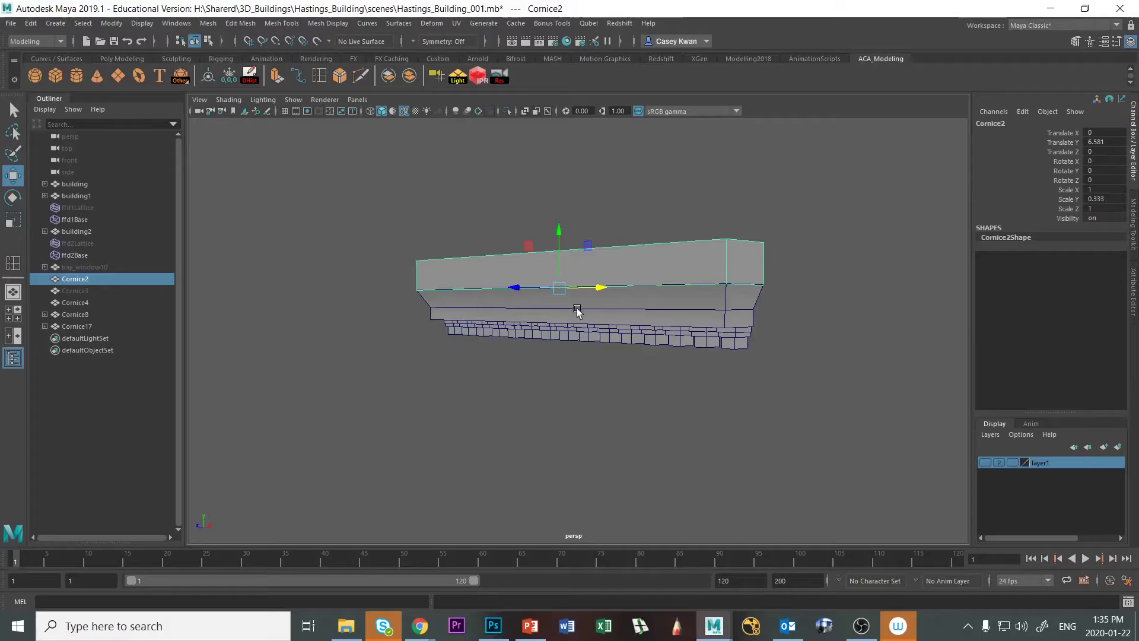
scroll(686, 287, up, 4)
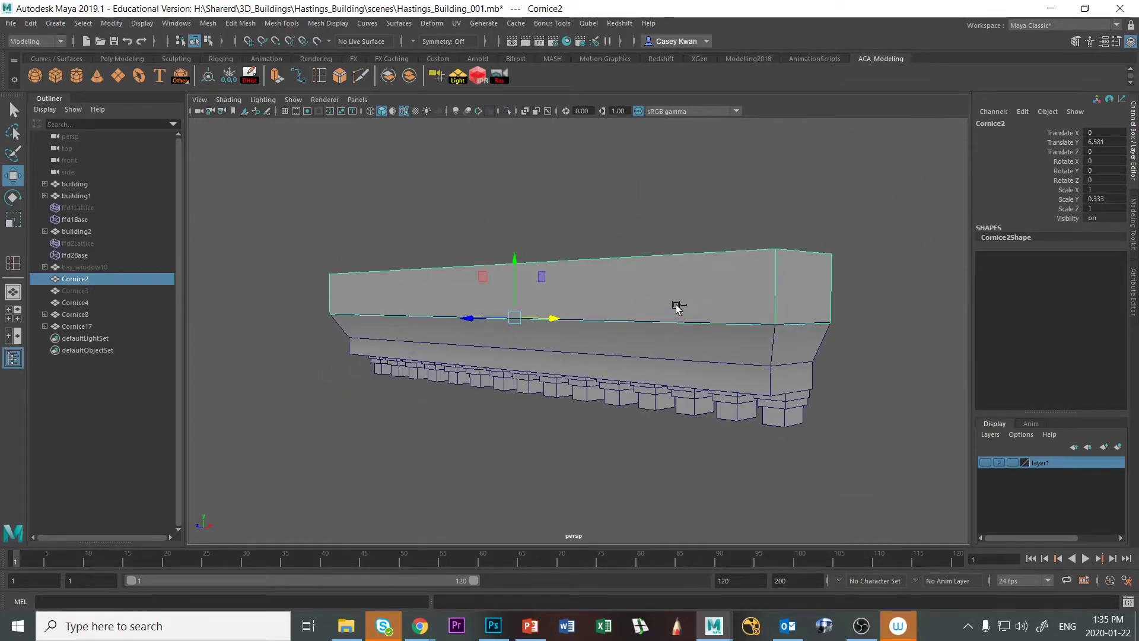
alt+drag(689, 308, 666, 422)
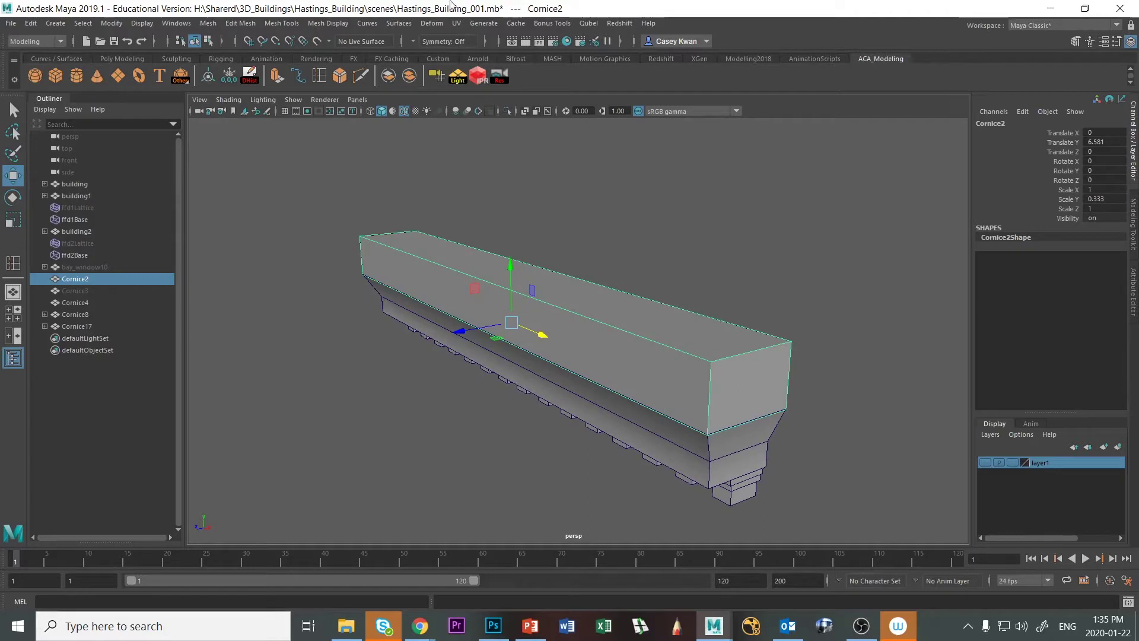
click(290, 24)
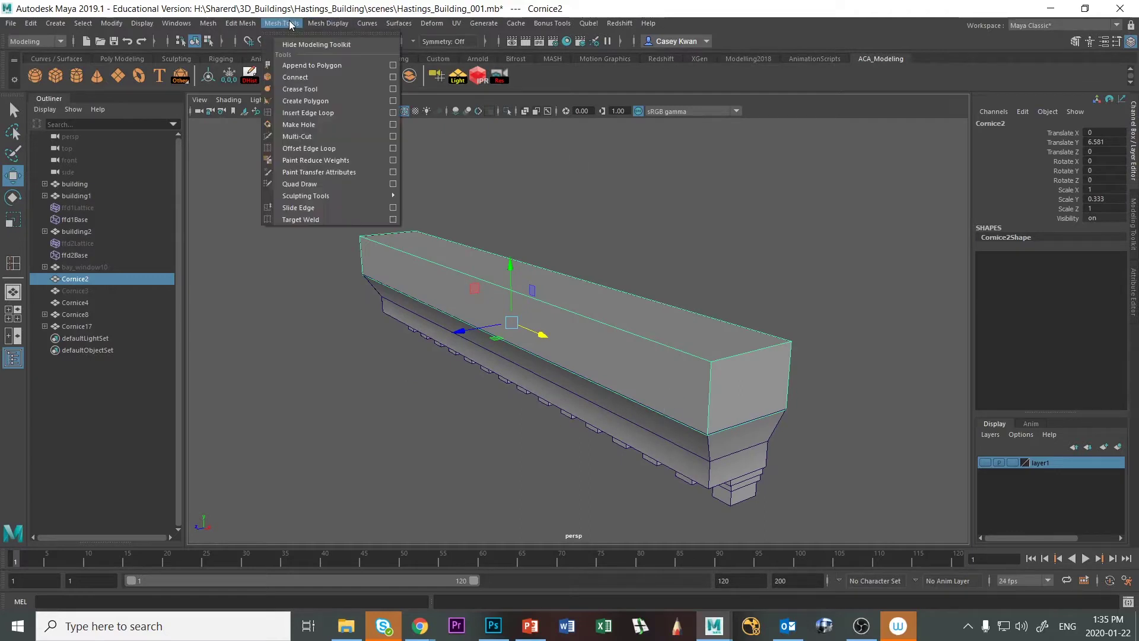
click(322, 113)
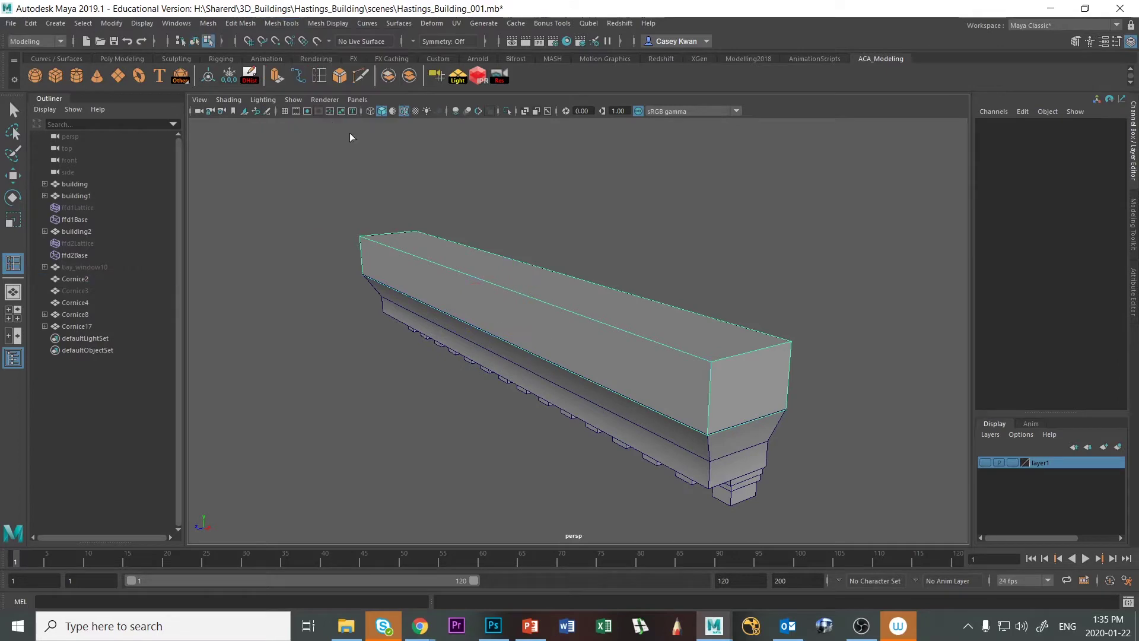
click(712, 378)
mouse_move(499, 468)
alt+mouse_down()
mouse_move(442, 470)
mouse_move(450, 453)
mouse_move(533, 467)
mouse_move(482, 461)
alt+mouse_up()
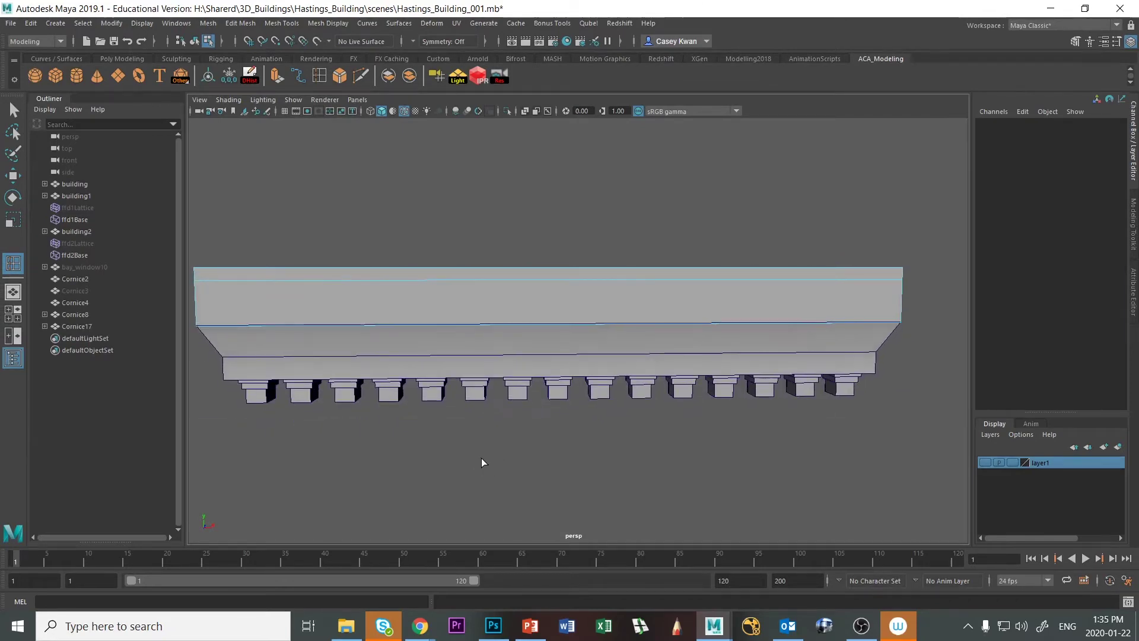
Switch back to the reference photo in Photoshop.
key(alt+Tab)
key(alt+Tab)
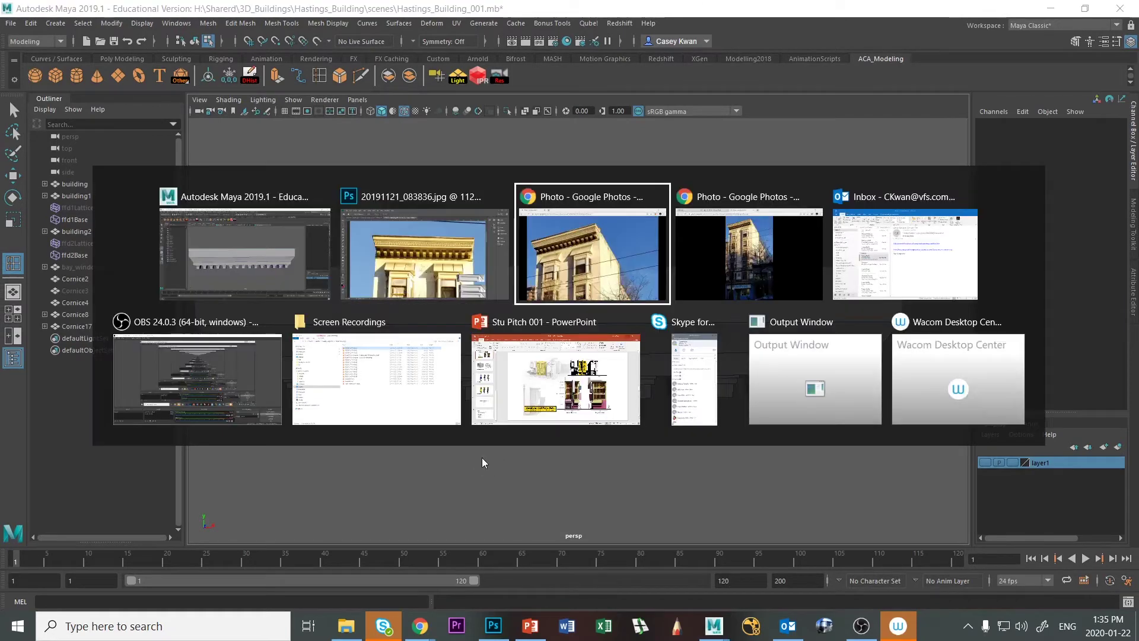
key(alt+Tab)
key(alt+Tab)
key(alt+Tab)
key(alt+Tab)
key(alt+Tab)
key(alt+Tab)
key(alt+Tab)
key(alt+Tab)
key(alt+Tab)
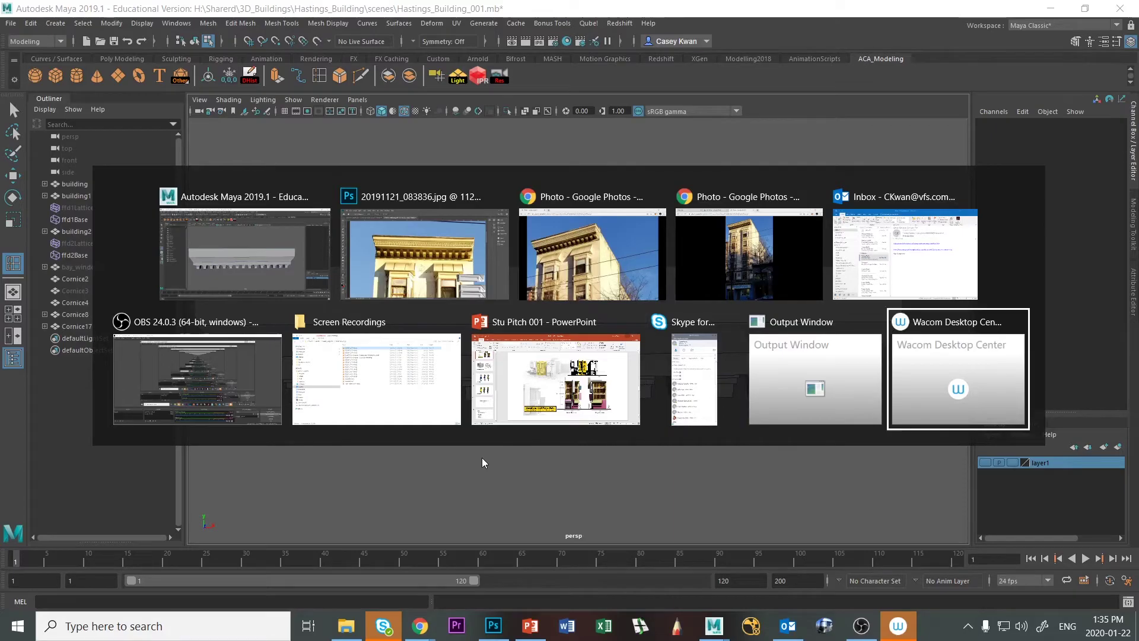
key(alt+Tab)
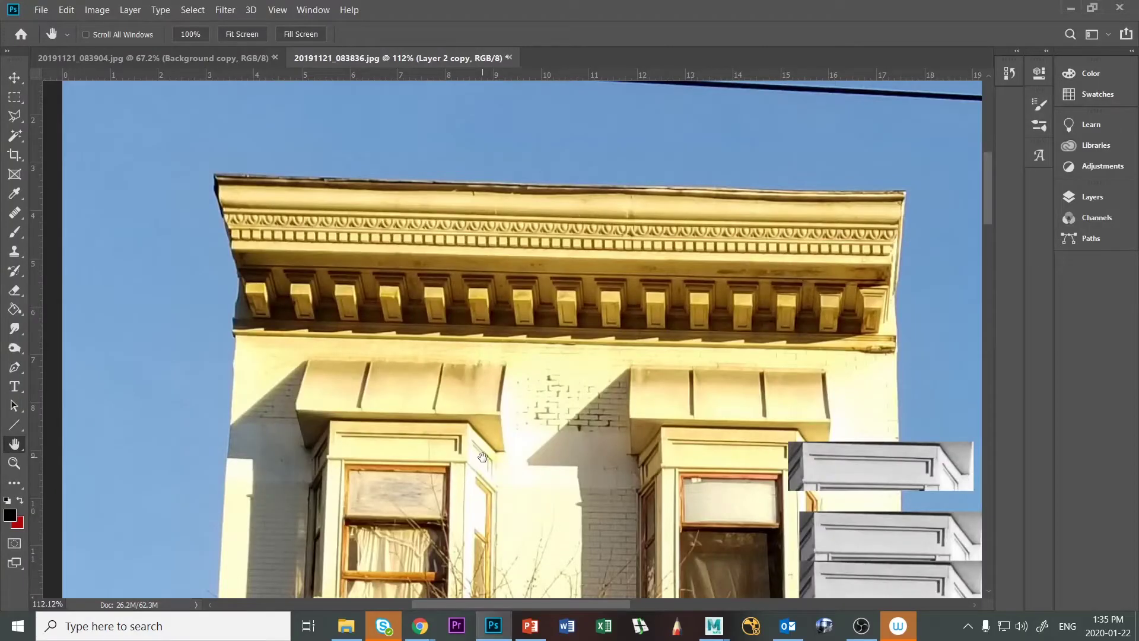
key(alt+Tab)
alt+drag(553, 406, 532, 409)
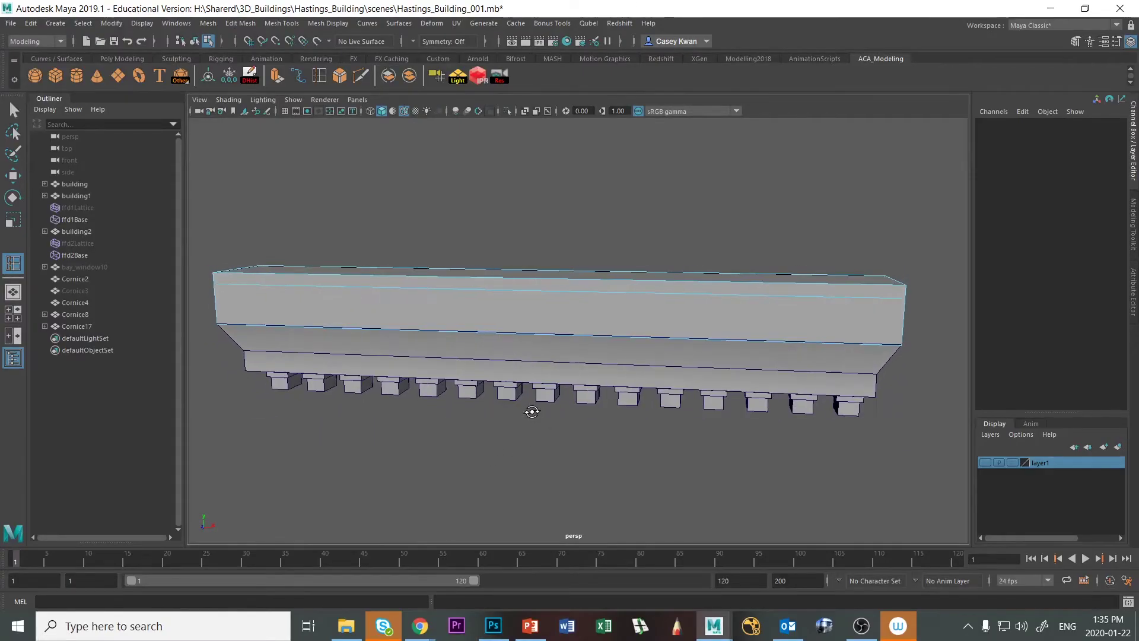
key(q)
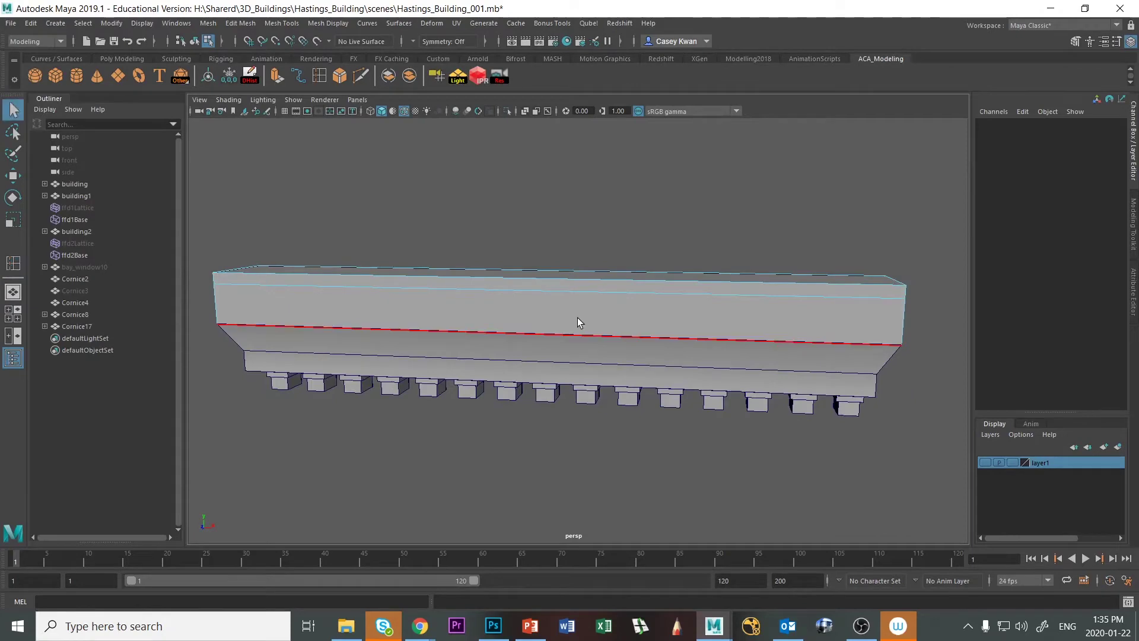
right_drag(578, 318, 586, 330)
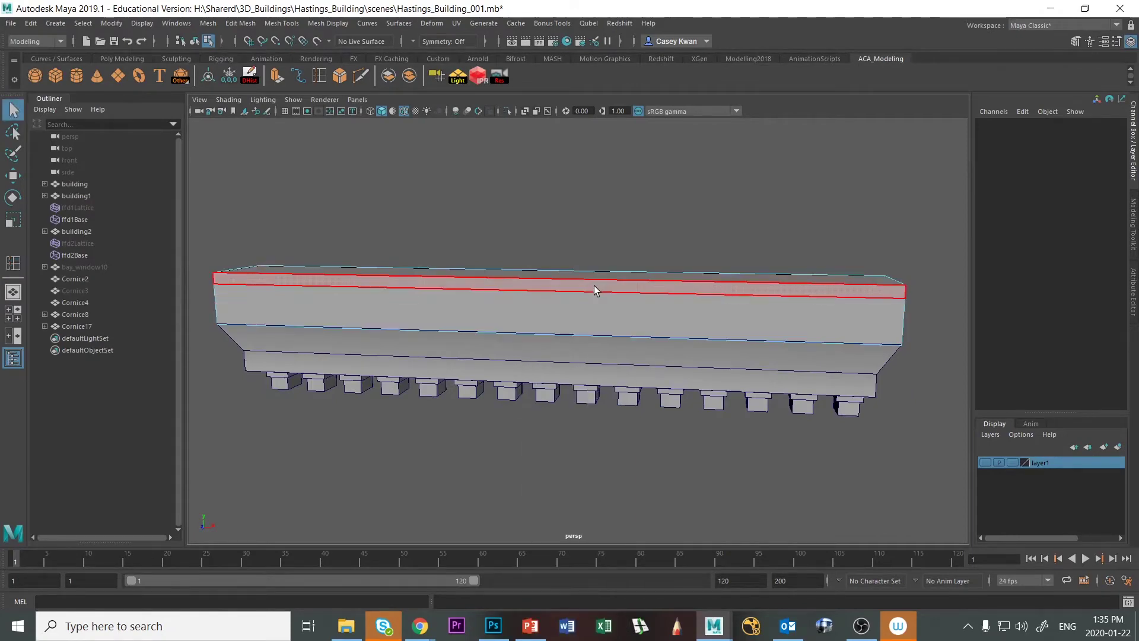
click(596, 286)
alt+drag(597, 285, 652, 293)
click(652, 291)
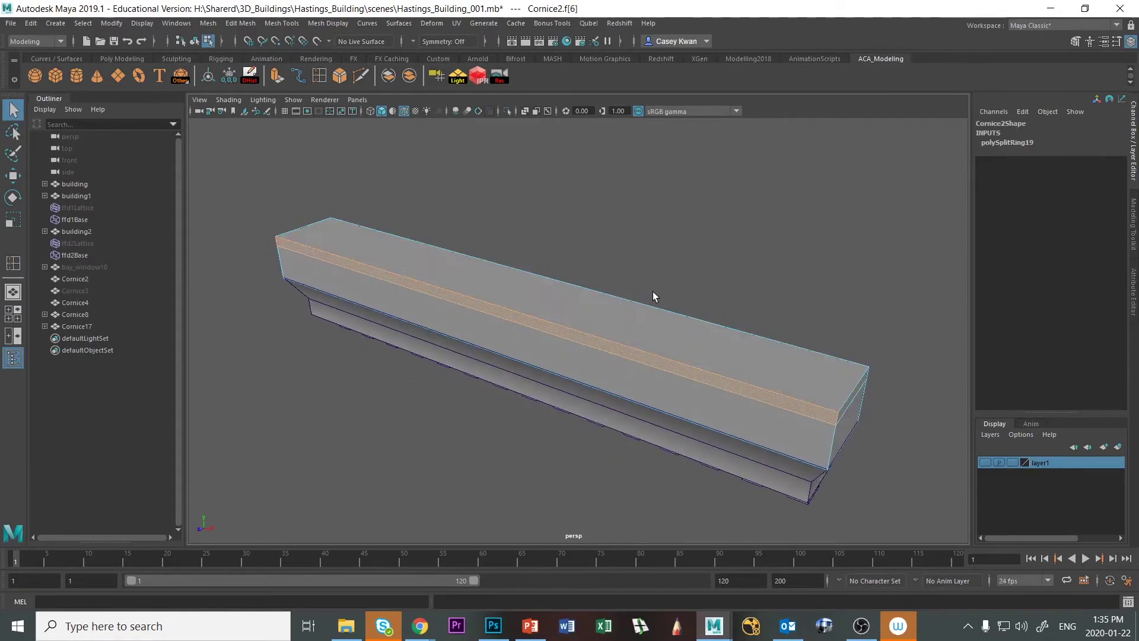
key(alt+Tab)
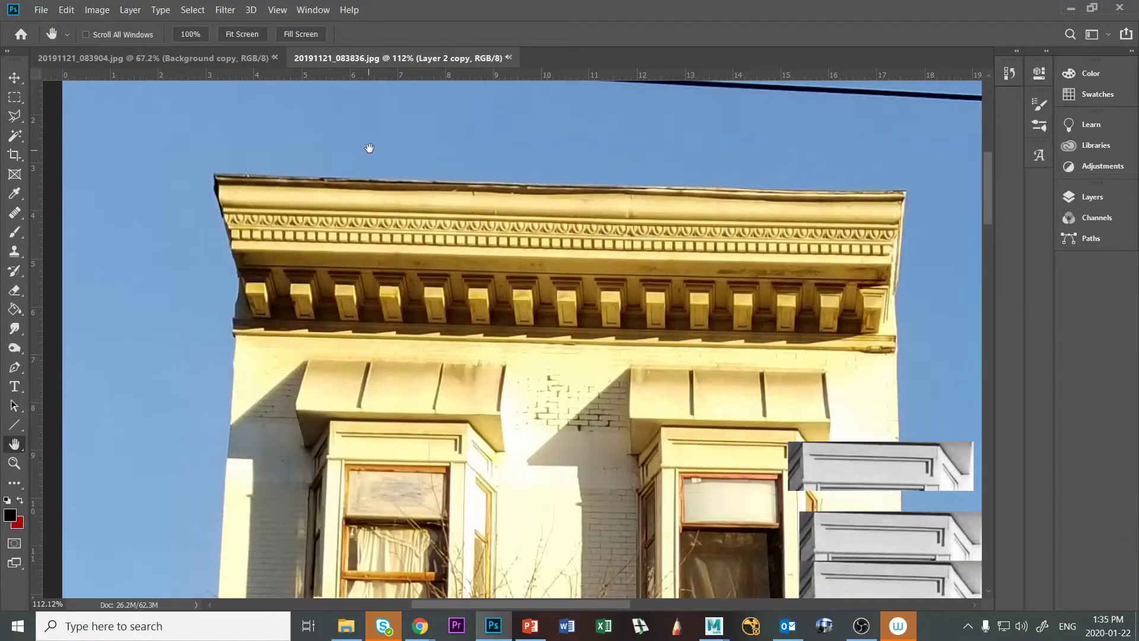
click(175, 59)
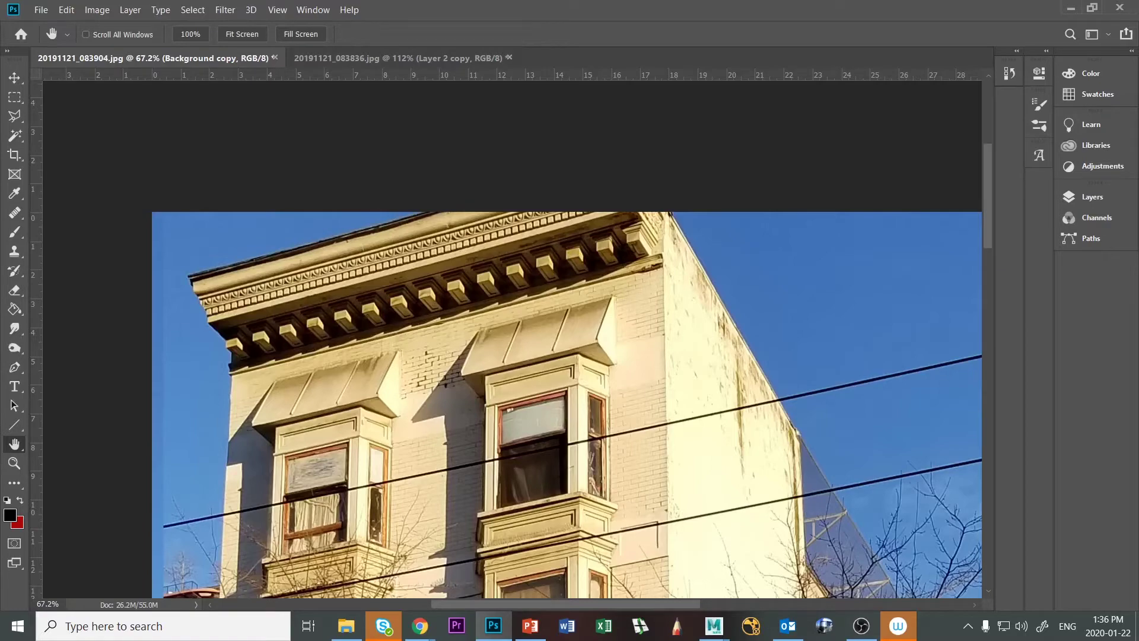
click(420, 626)
drag(1121, 220, 581, 111)
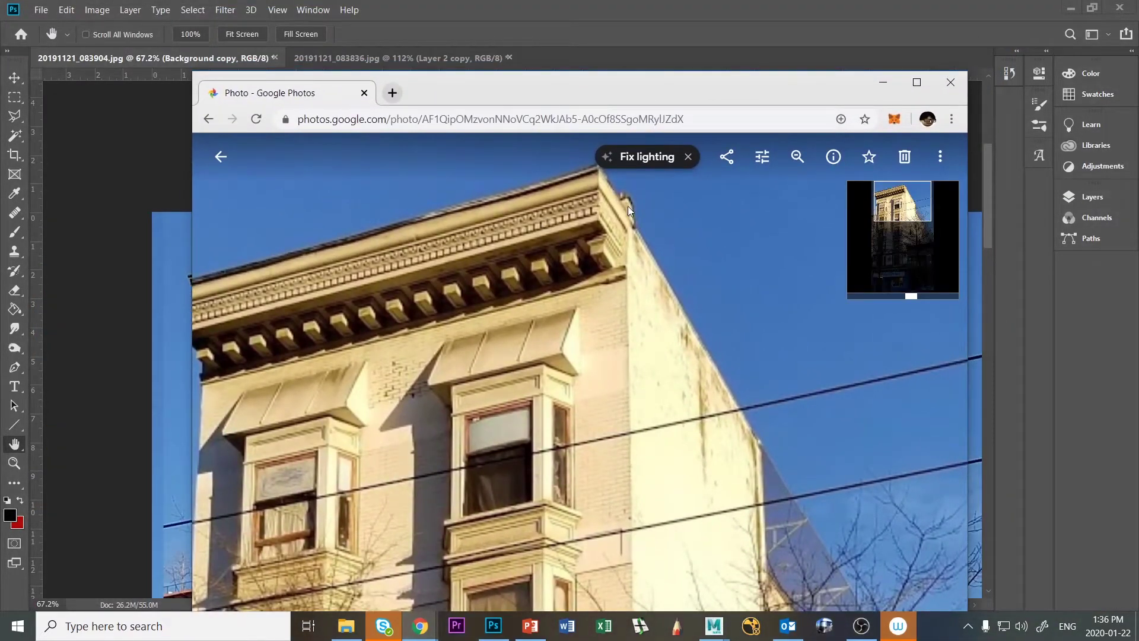
key(alt+Tab)
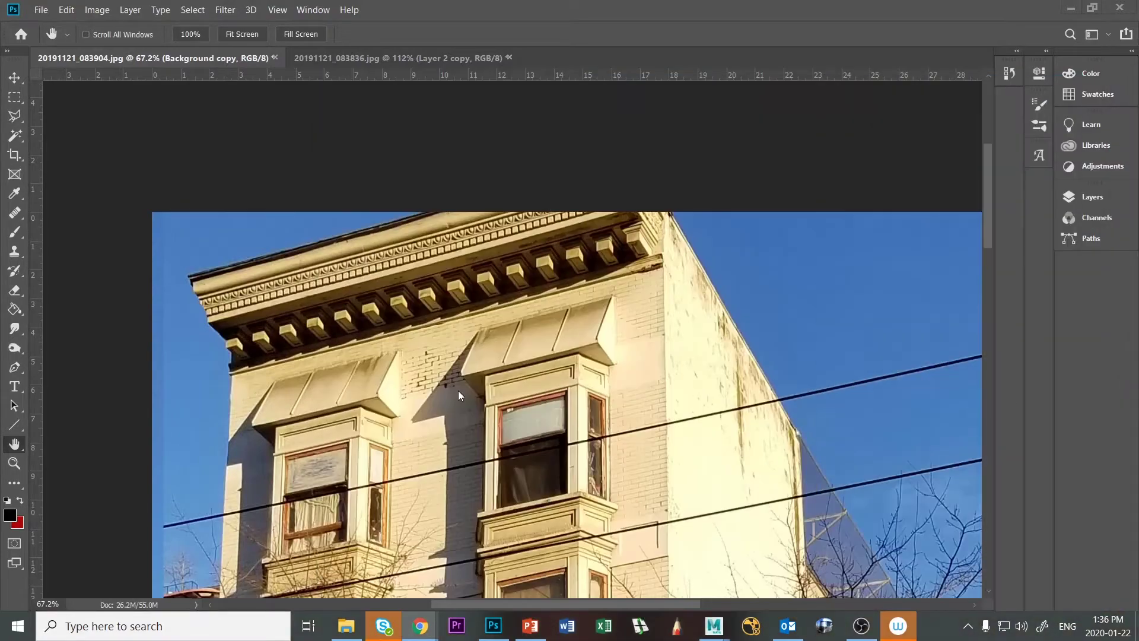
key(alt+Tab)
key(alt+Tab)
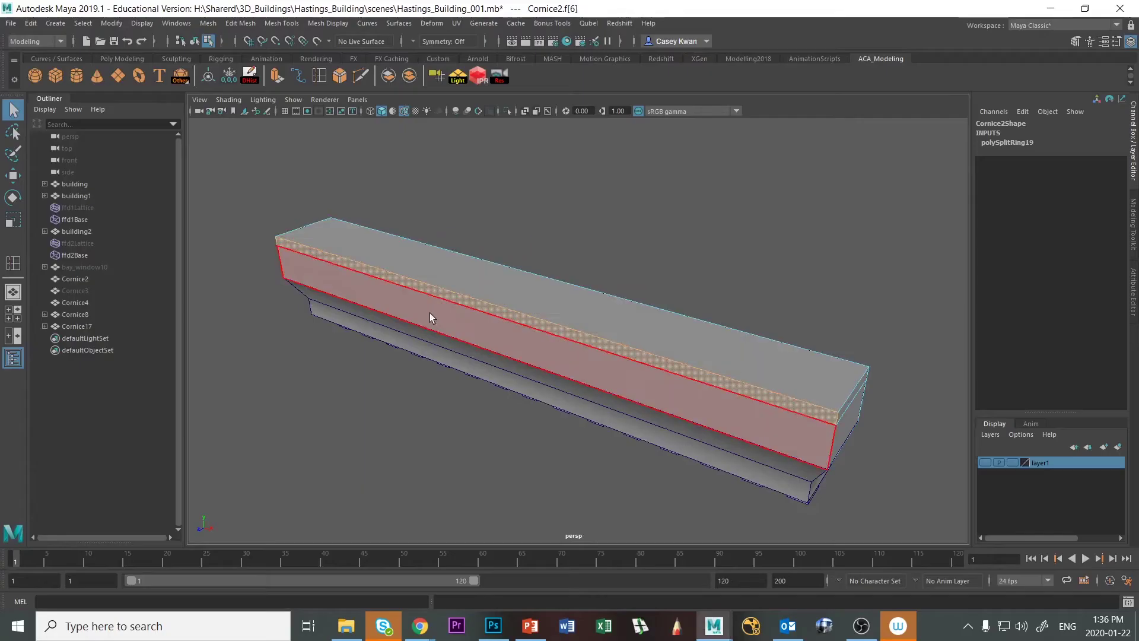
Extrude Cornice2's top face strip to Local Translate Z 0.758.
alt+drag(608, 406, 584, 389)
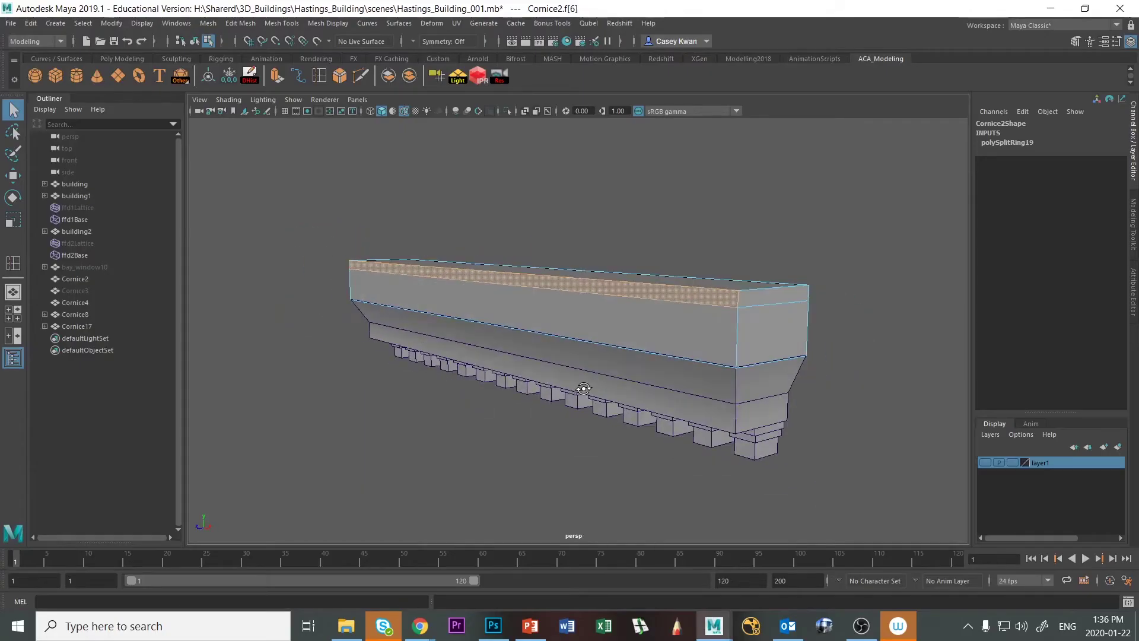
click(521, 277)
alt+drag(569, 379, 508, 382)
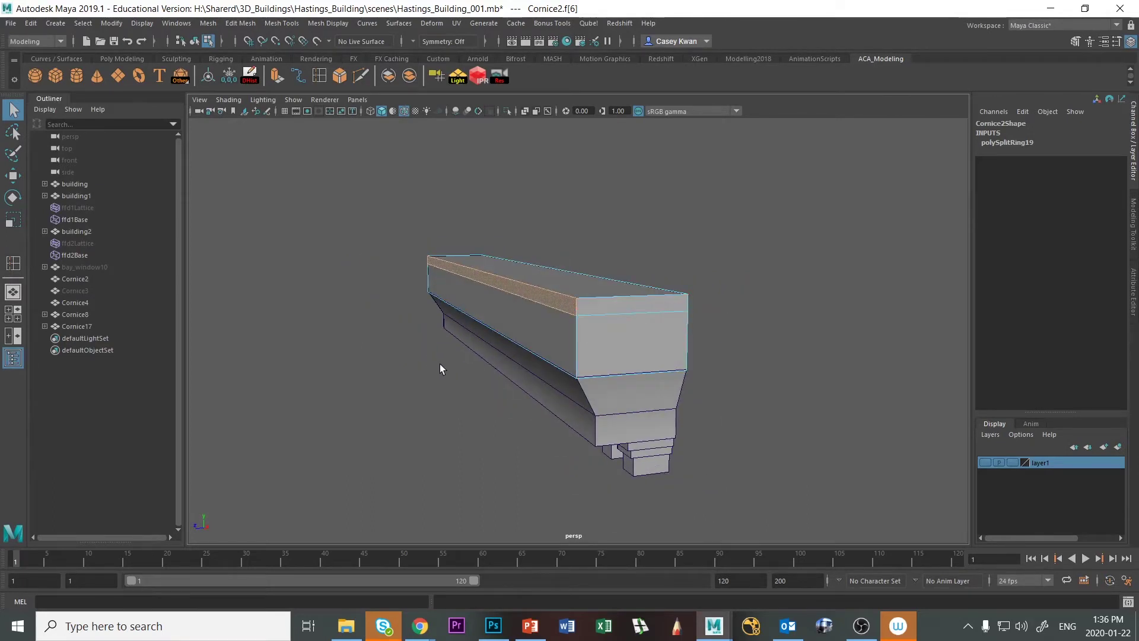
alt+drag(440, 369, 449, 378)
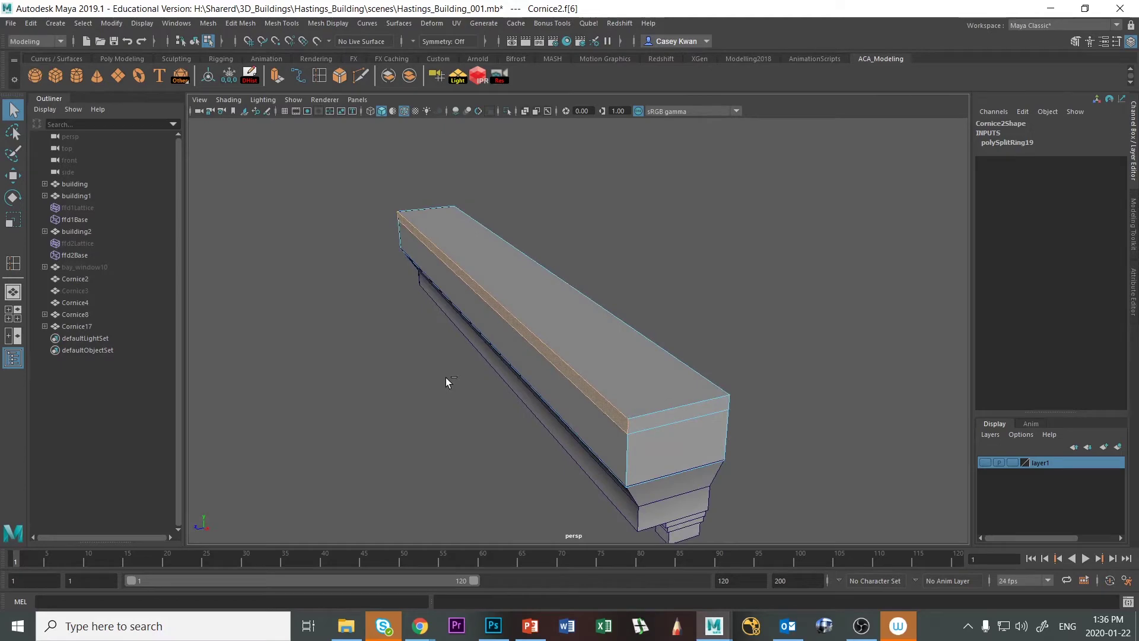
key(ctrl+e)
key(ctrl+r)
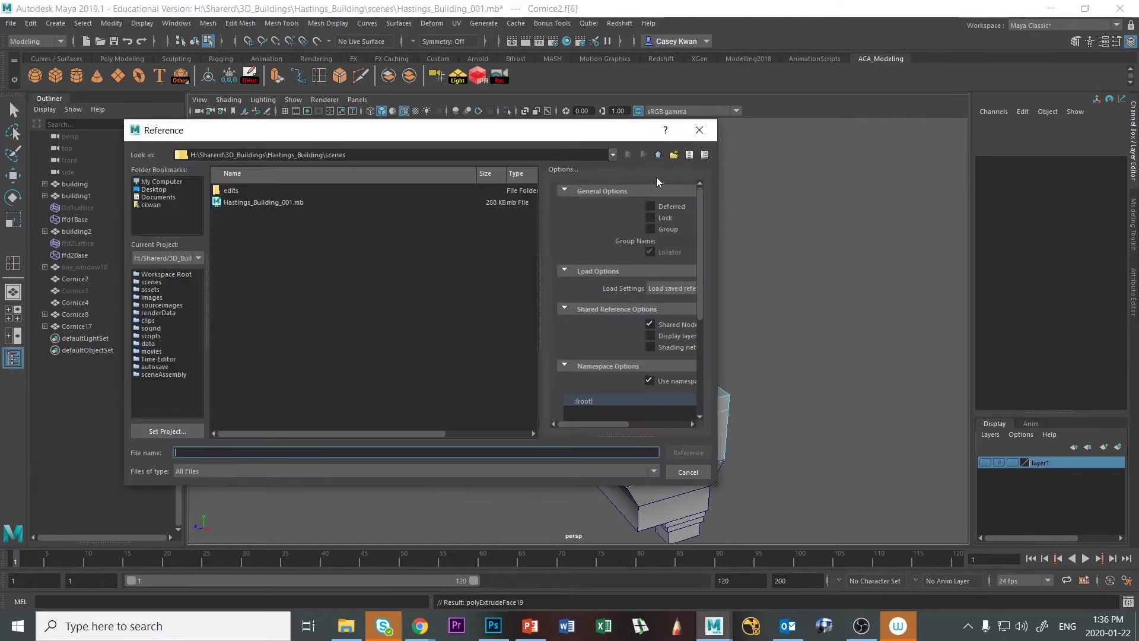
click(699, 130)
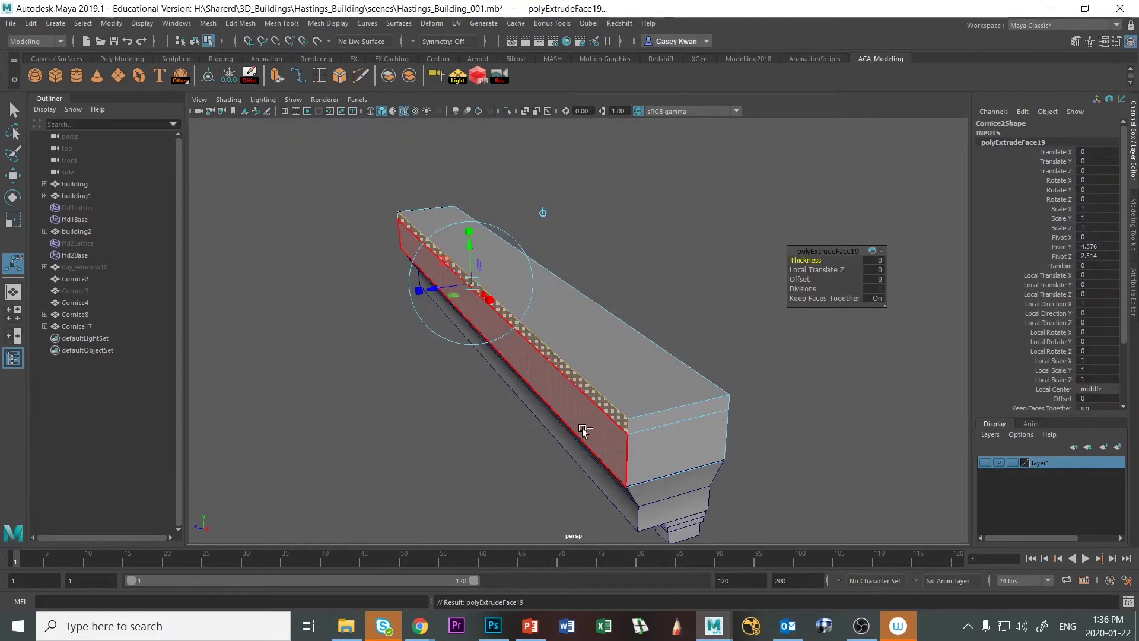
mouse_move(445, 295)
mouse_down()
mouse_move(427, 287)
mouse_move(426, 296)
mouse_up()
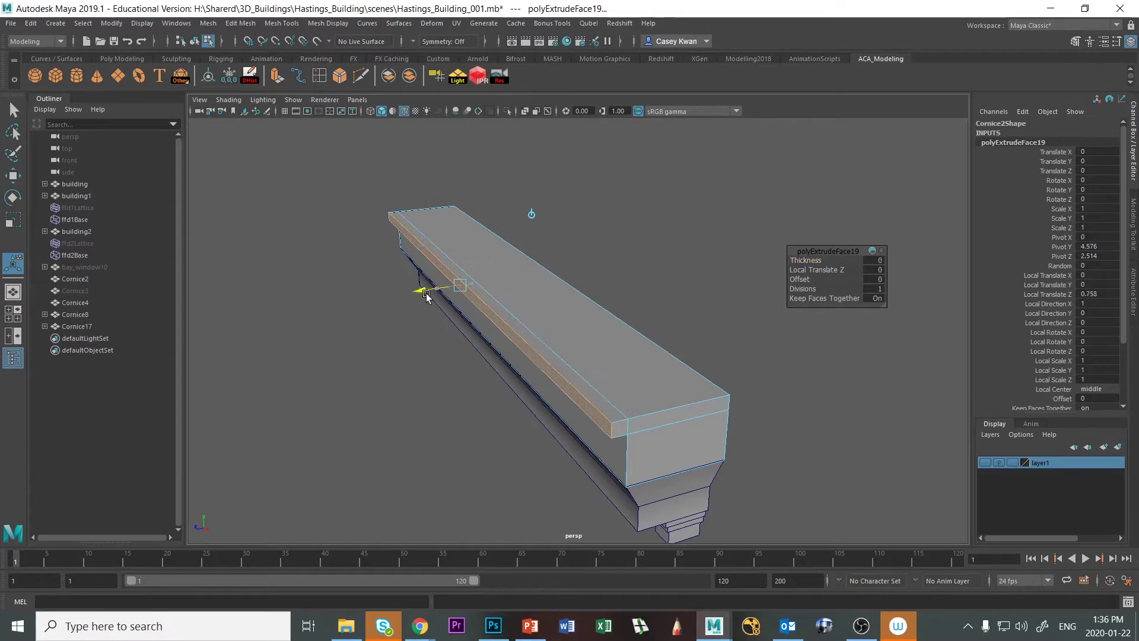
click(417, 457)
Return to Object Mode and inspect the extruded cornice from below and the right end.
alt+drag(416, 457, 569, 419)
right_drag(757, 261, 820, 241)
alt+drag(821, 401, 791, 520)
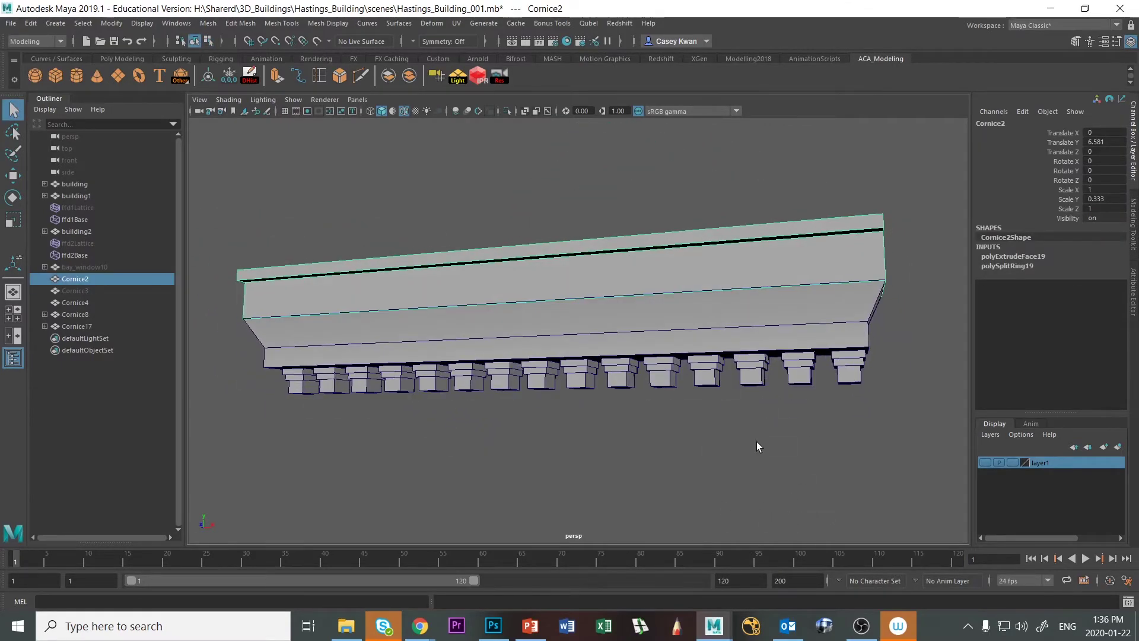
alt+drag(758, 446, 737, 452)
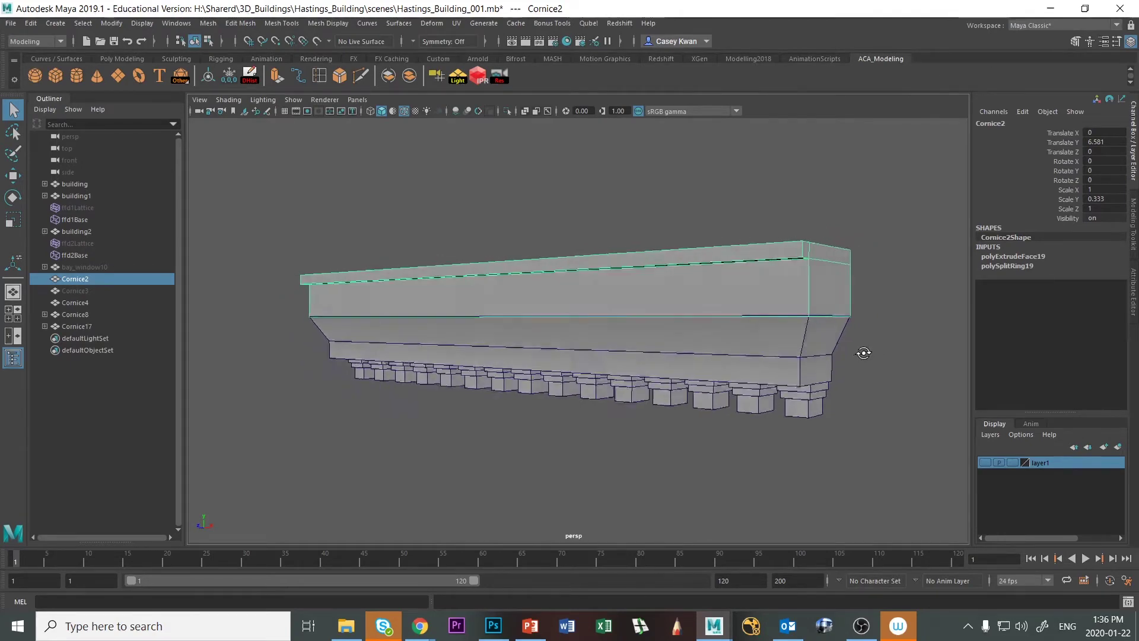
alt+drag(865, 351, 766, 386)
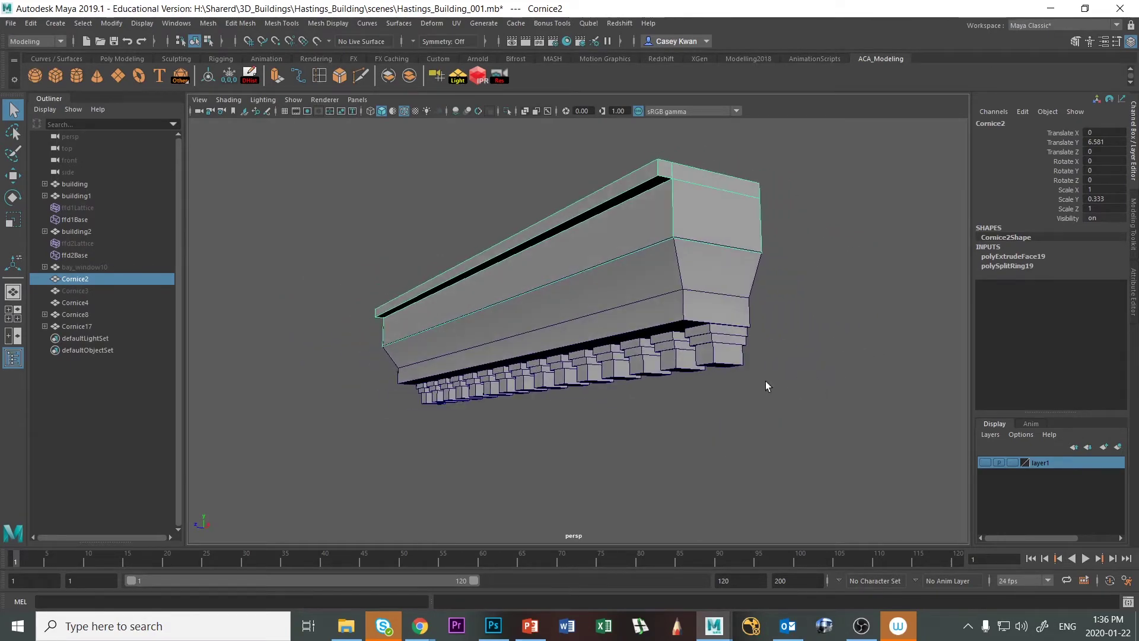
Parent Cornice4 and both bracket rows, Cornice8 and Cornice17, under Cornice2.
shift+click(721, 290)
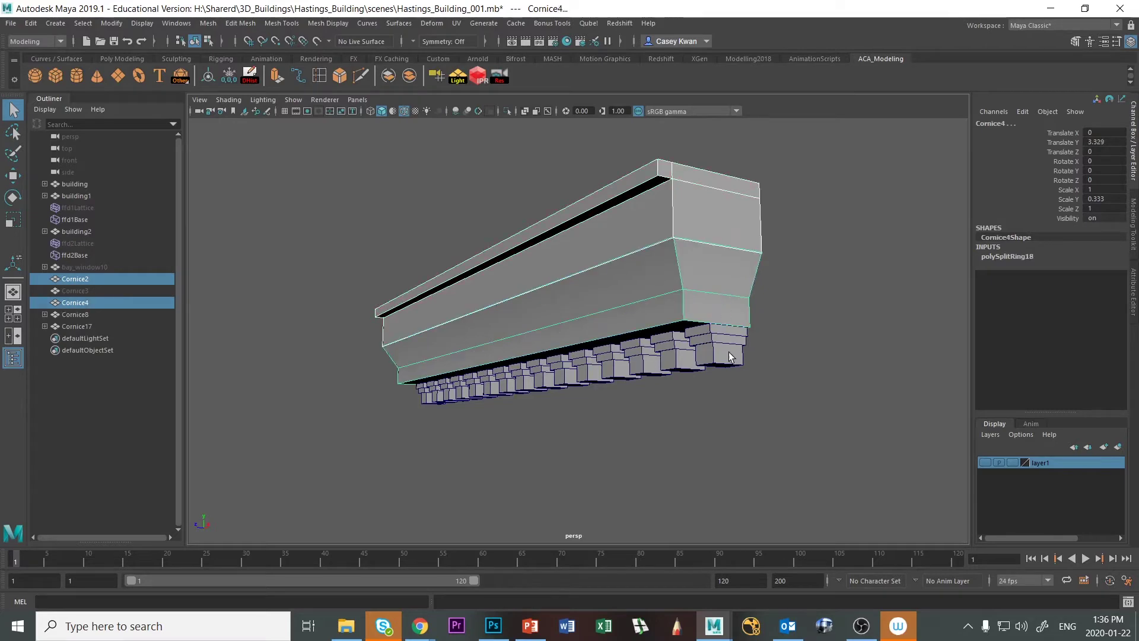
alt+drag(552, 427, 610, 343)
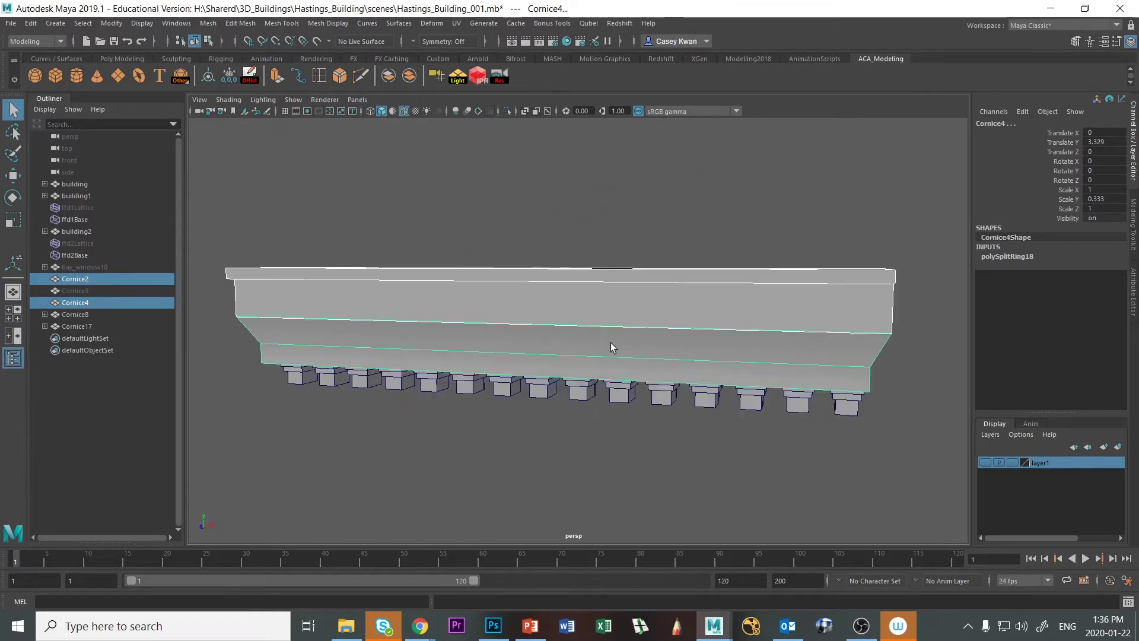
click(620, 317)
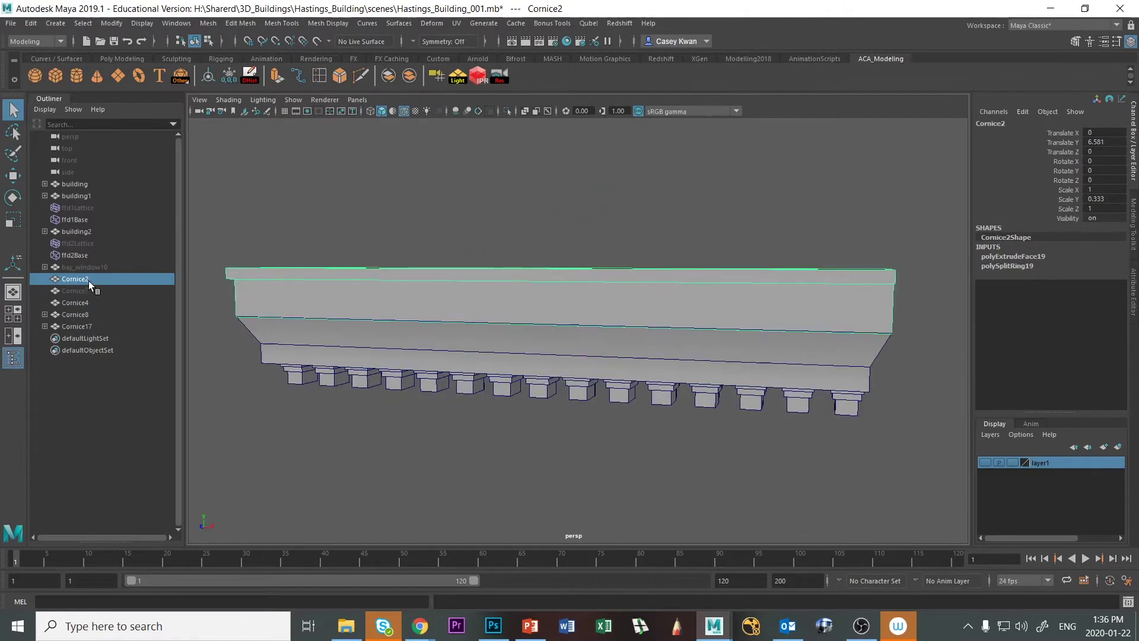
click(325, 339)
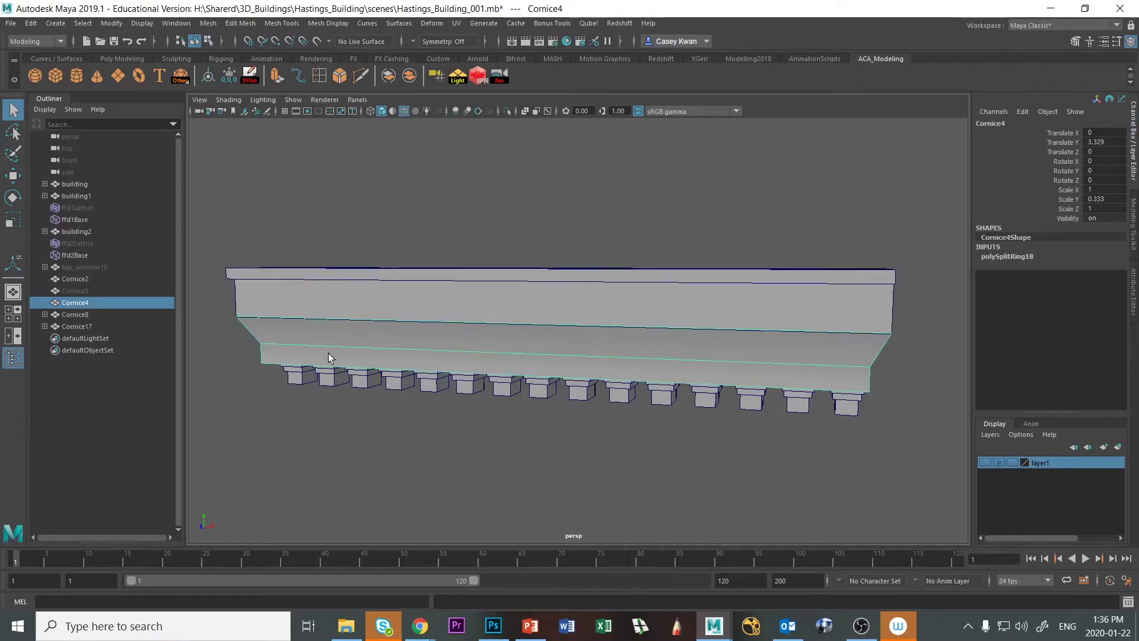
click(293, 380)
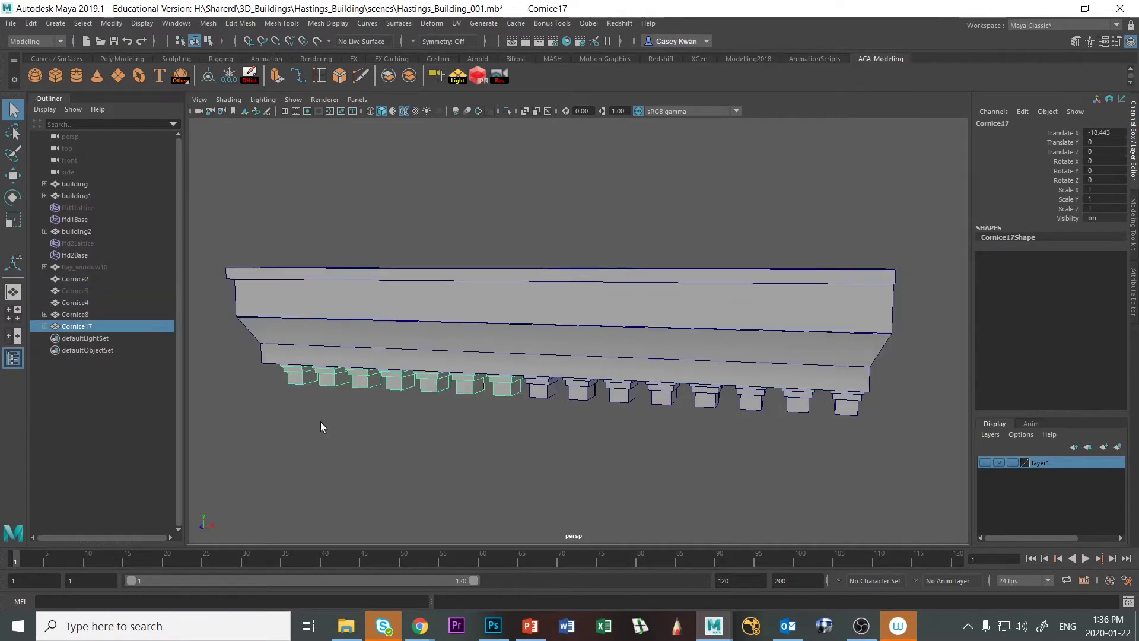
alt+drag(320, 427, 513, 379)
shift+click(544, 370)
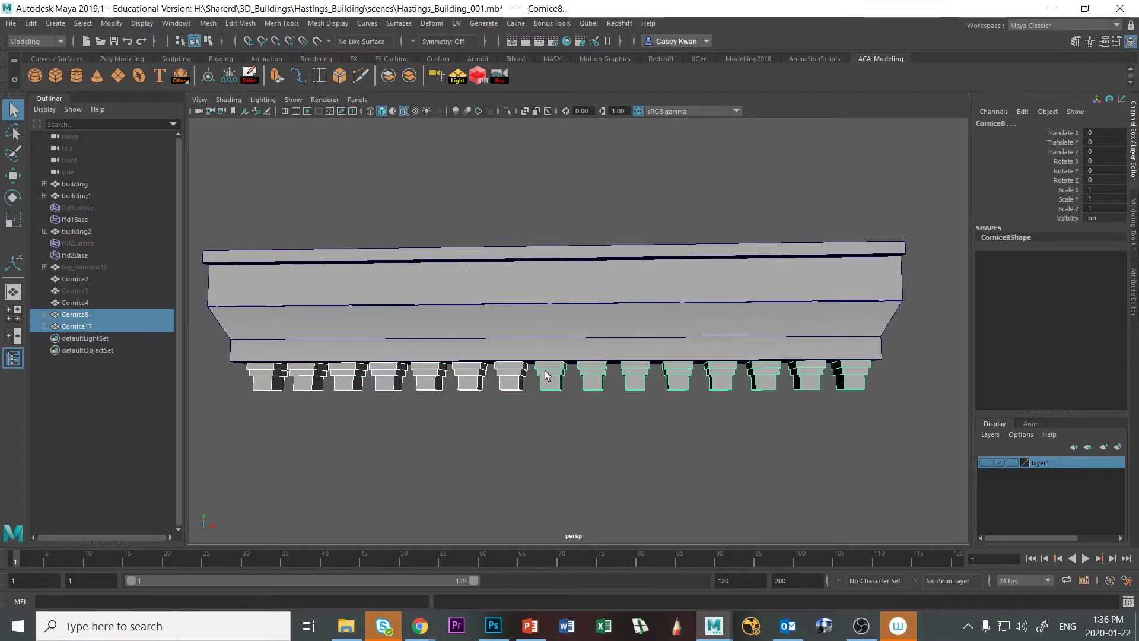
shift+click(521, 342)
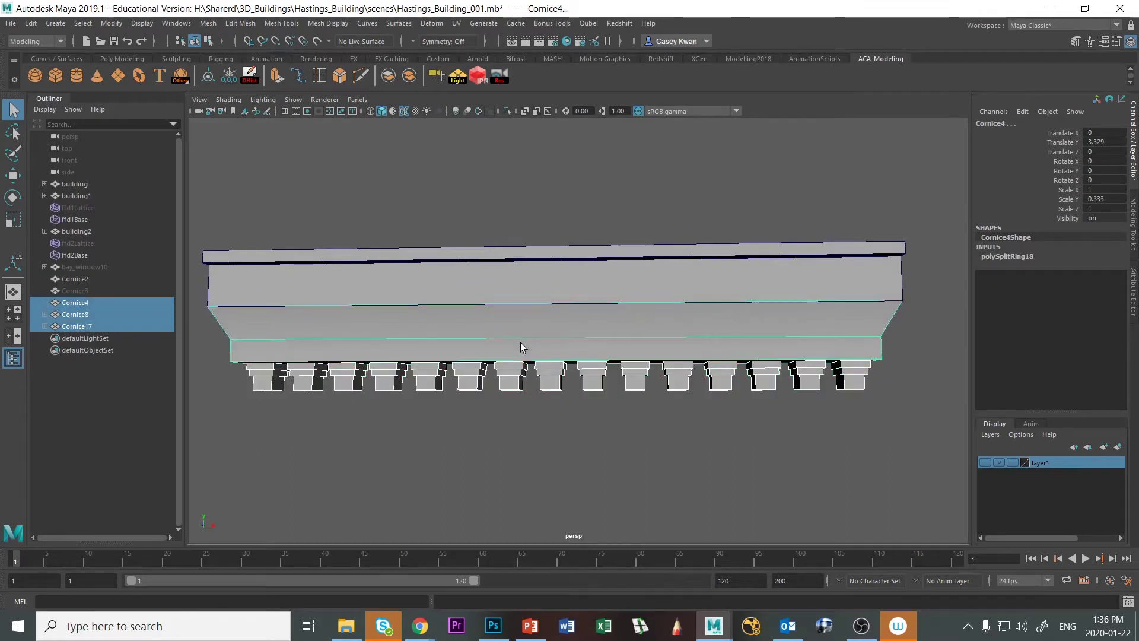
shift+click(506, 294)
key(p)
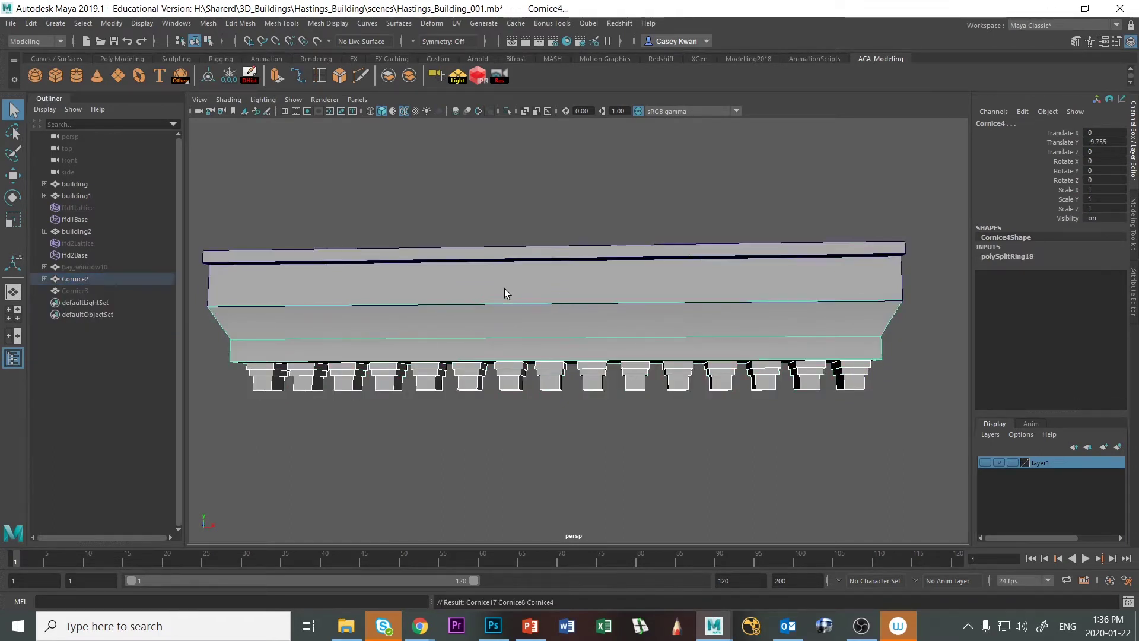
Freeze Cornice2's transforms and check the cornice from a steep angle.
alt+drag(532, 381, 529, 384)
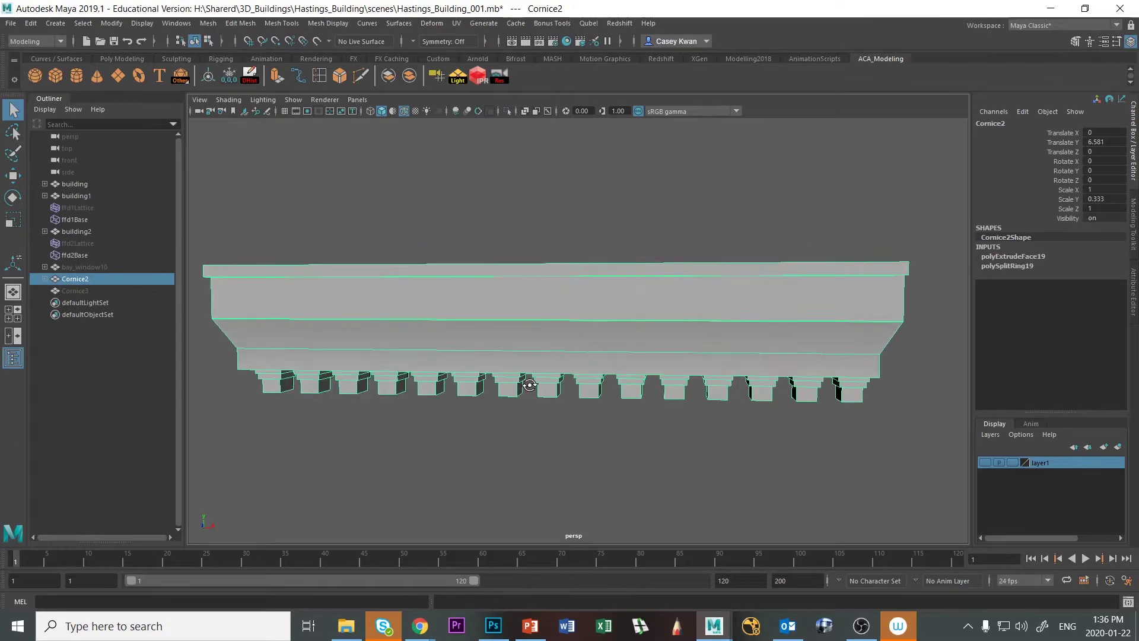
click(228, 73)
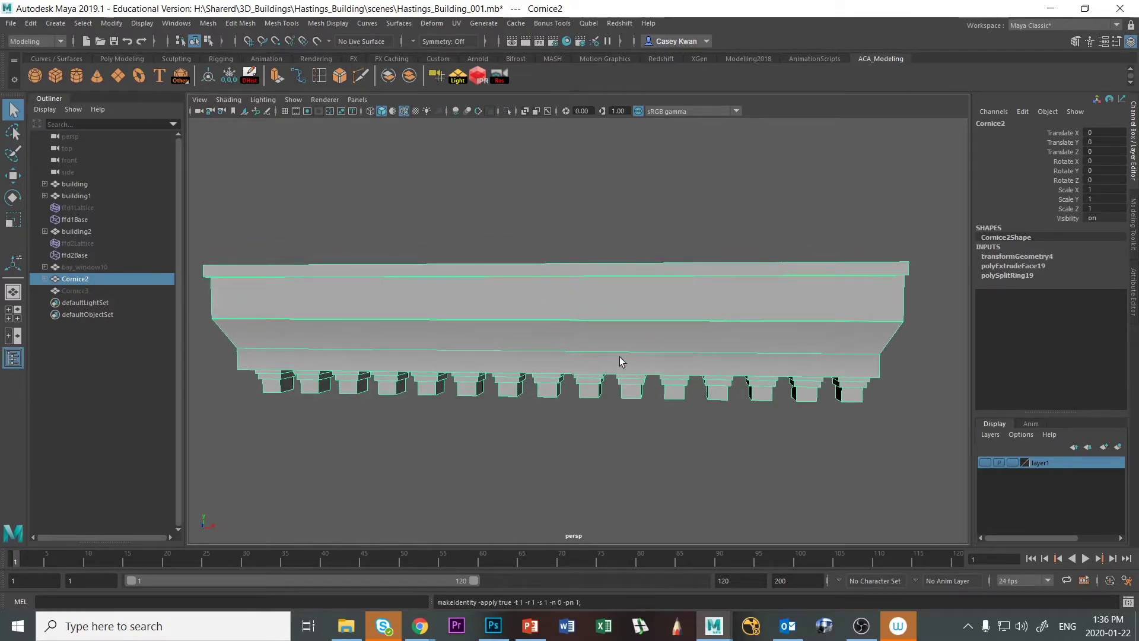
alt+drag(620, 362, 598, 344)
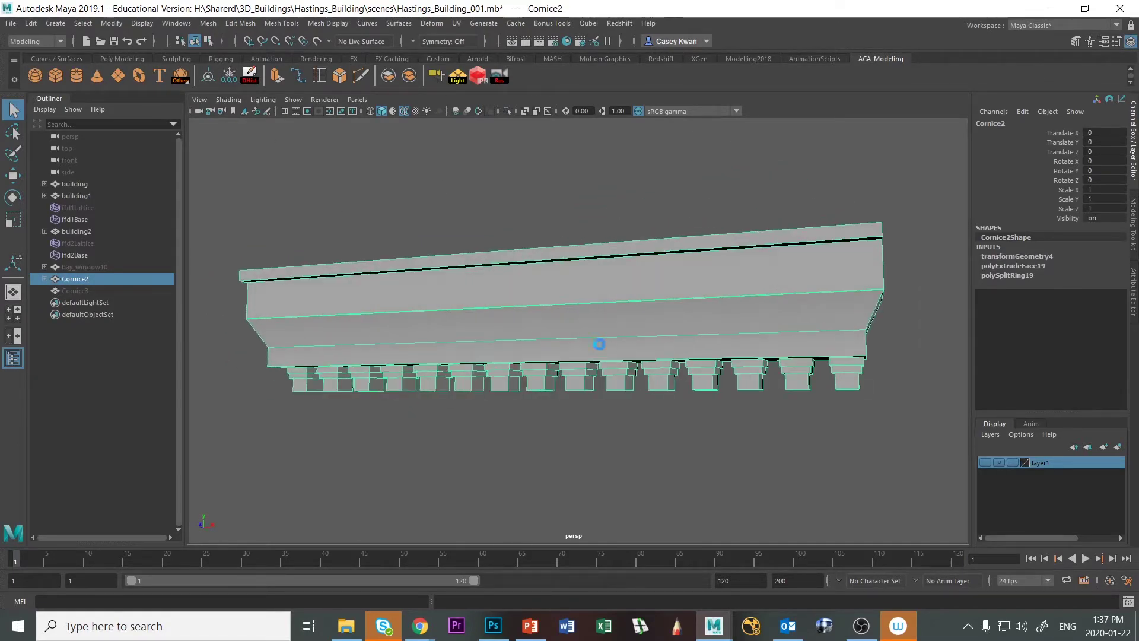
scroll(617, 409, down, 5)
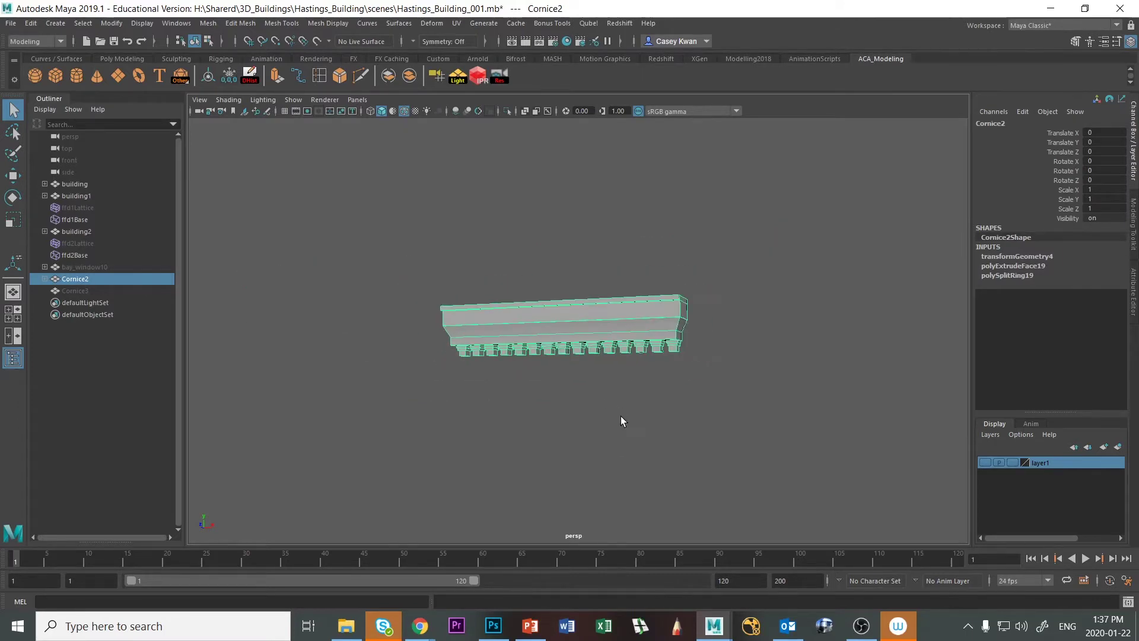
scroll(620, 420, up, 1)
Select the hidden bay_window10 in the Outliner and unhide it.
key(space)
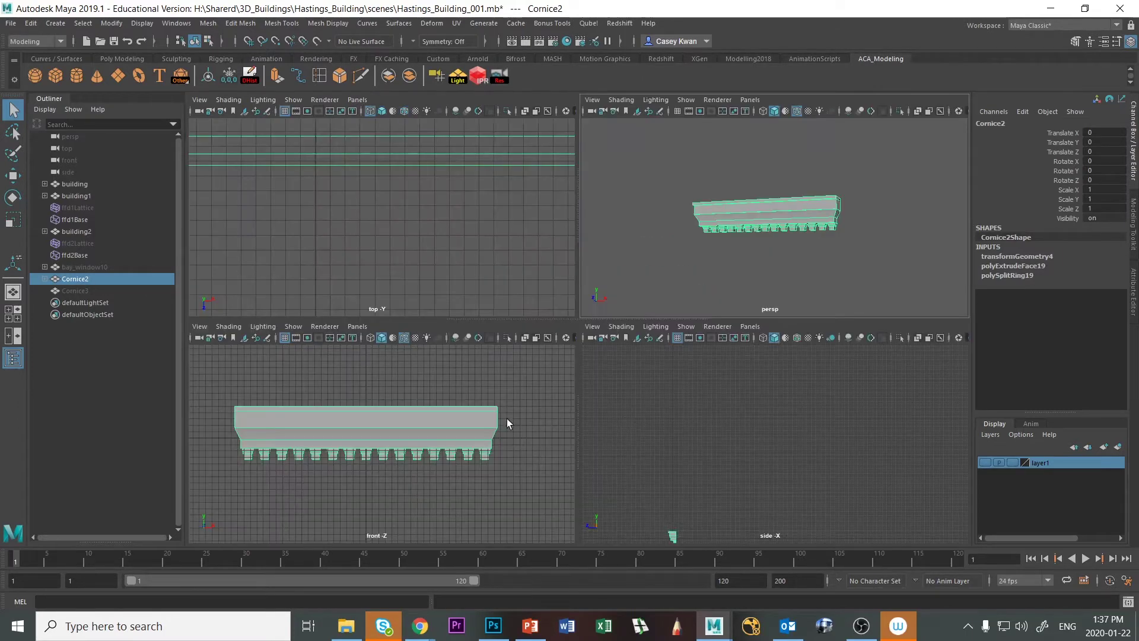
key(space)
scroll(503, 446, down, 5)
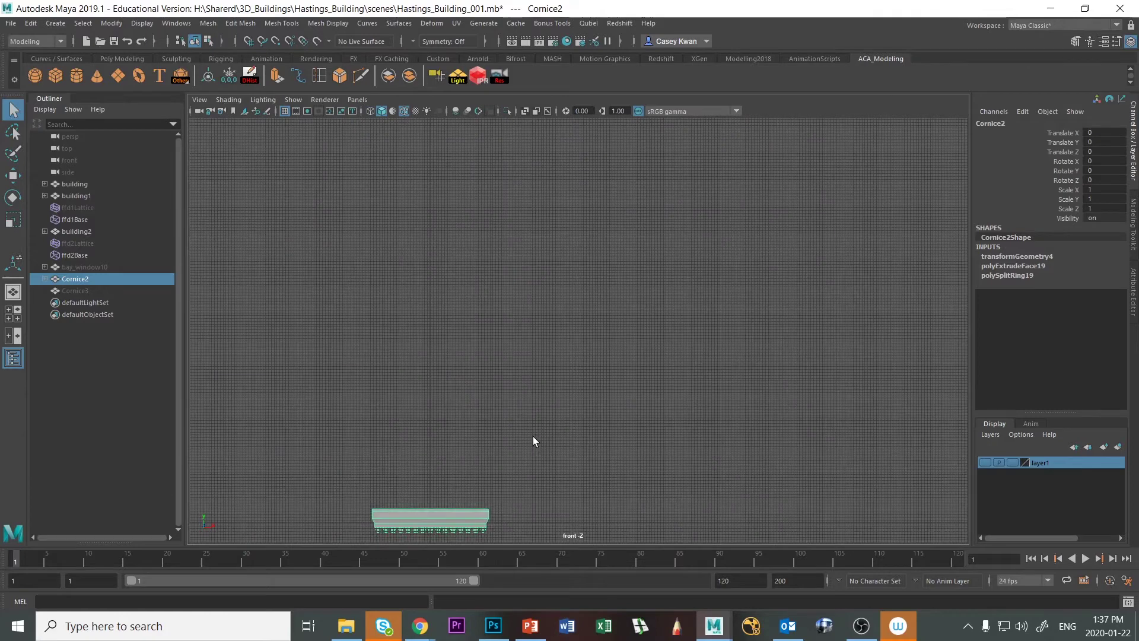
key(space)
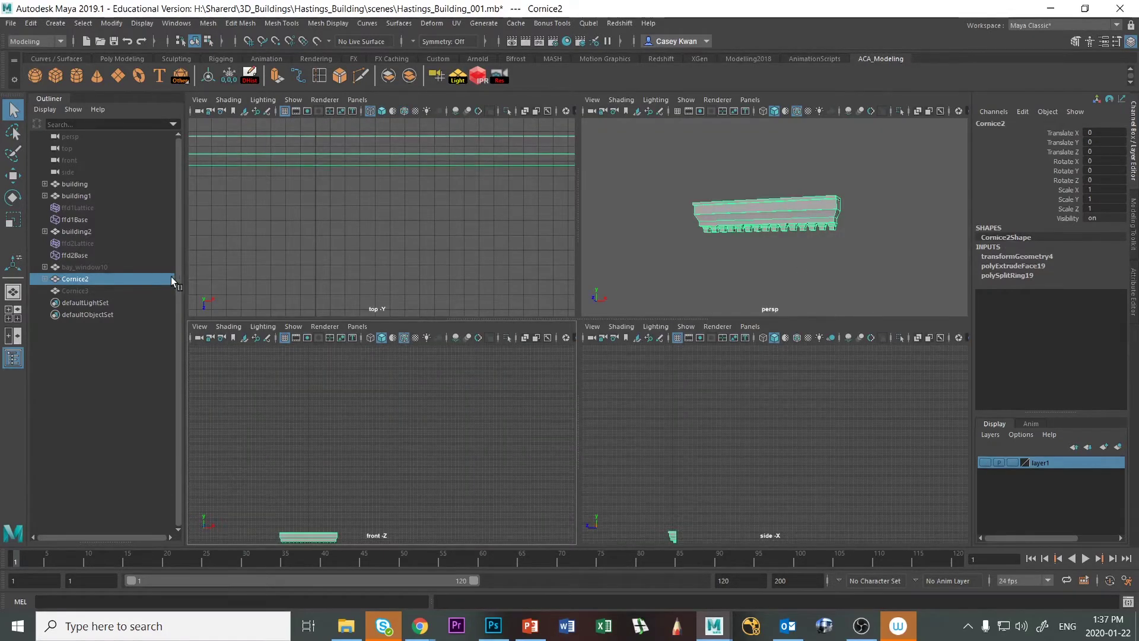
click(95, 266)
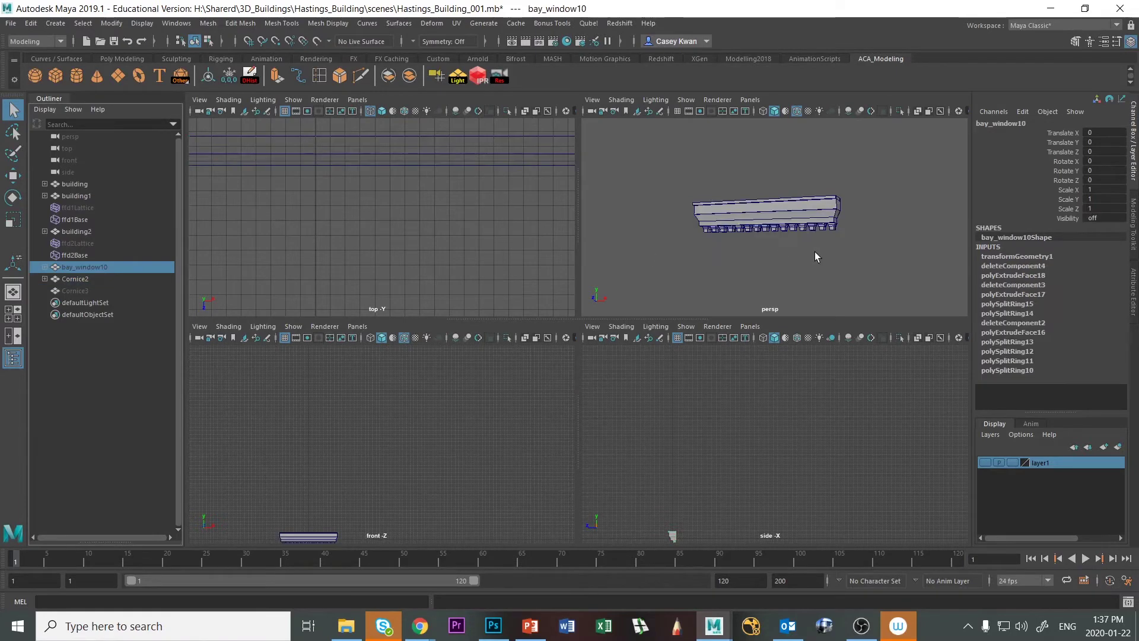
key(h)
In full-size perspective, select Cornice2 beneath the bay window with the Move tool.
key(space)
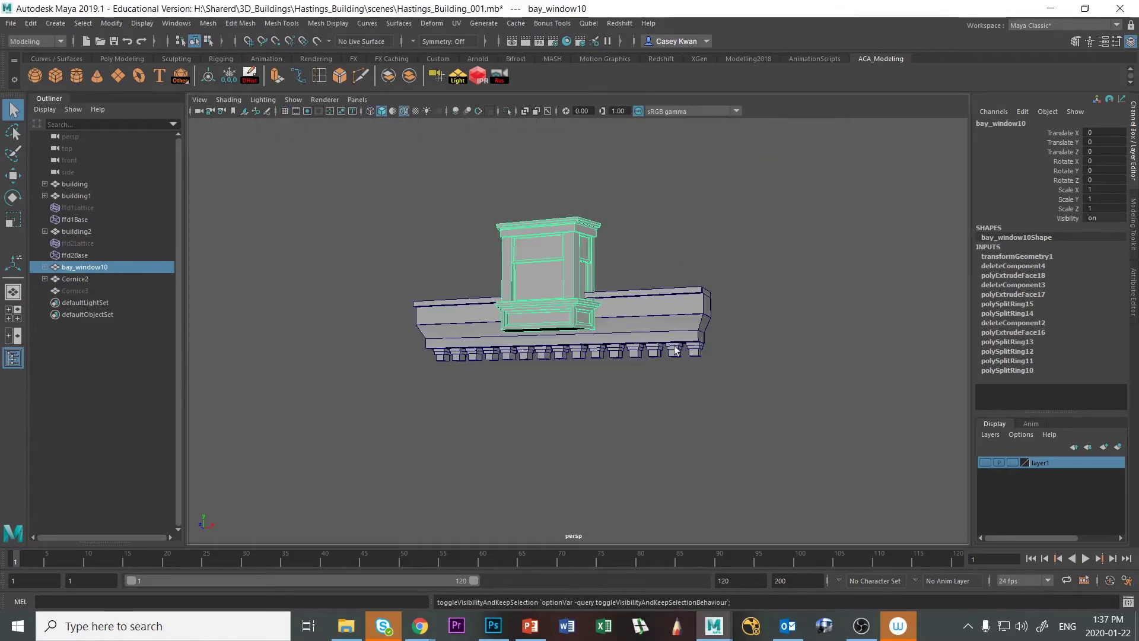
alt+drag(596, 311, 640, 321)
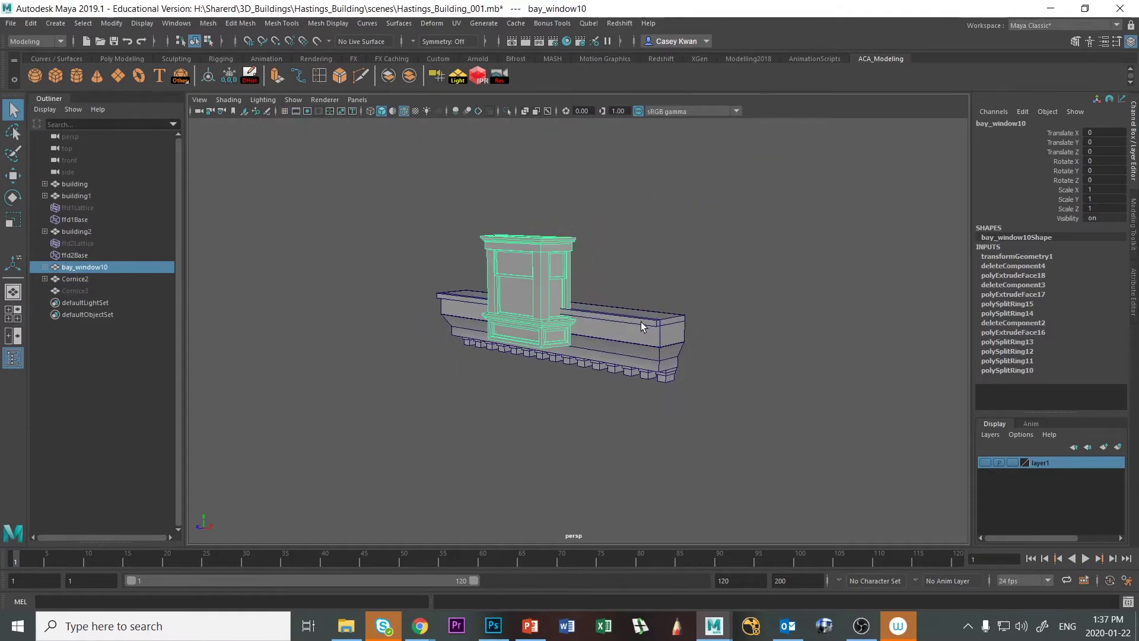
key(w)
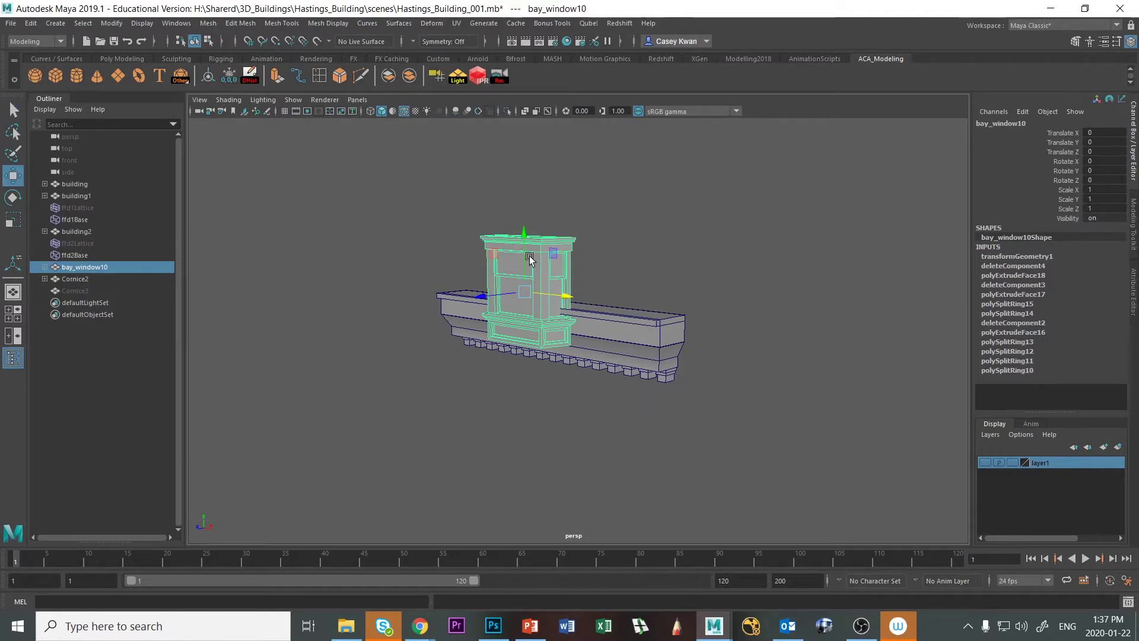
click(651, 359)
click(662, 335)
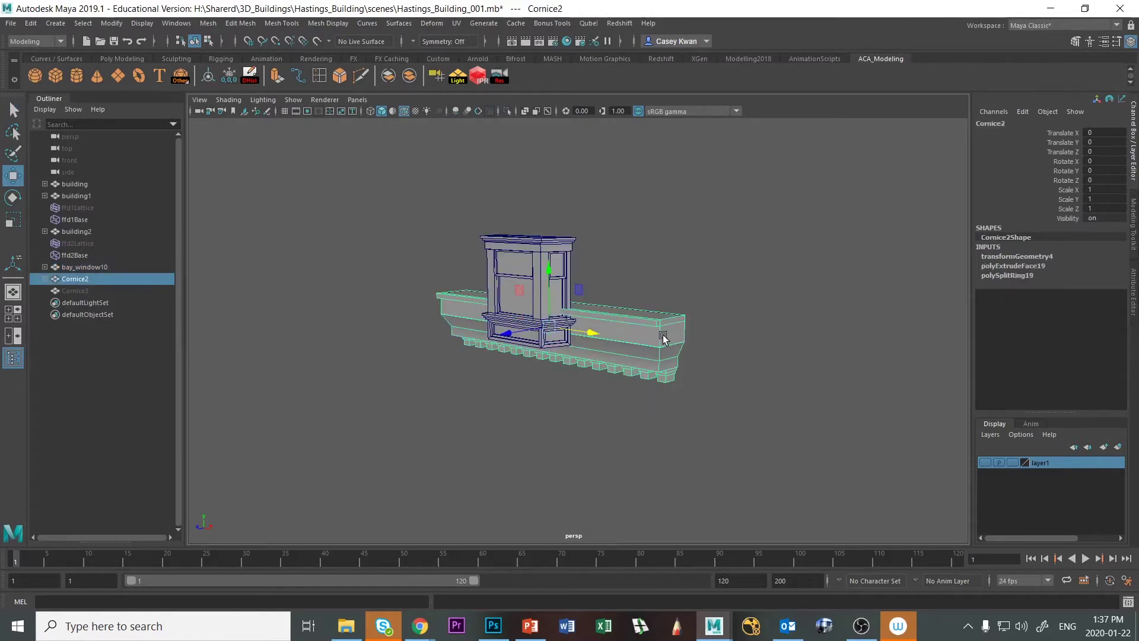
alt+drag(557, 406, 587, 402)
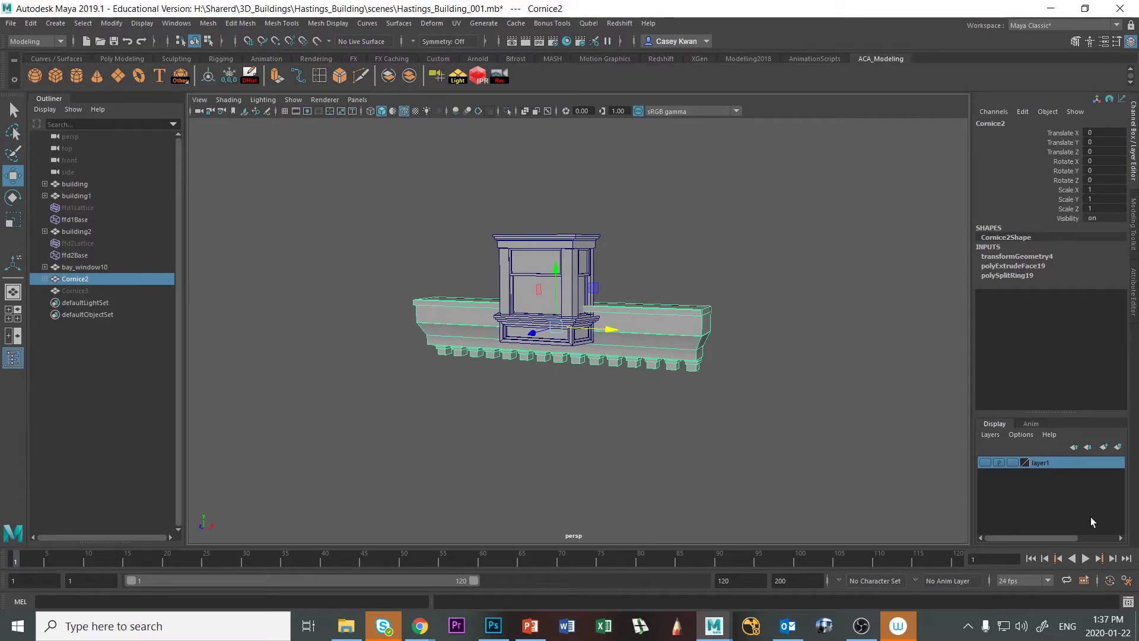
Show the layer1 buildings, then duplicate the building and move the copy to the left.
click(985, 463)
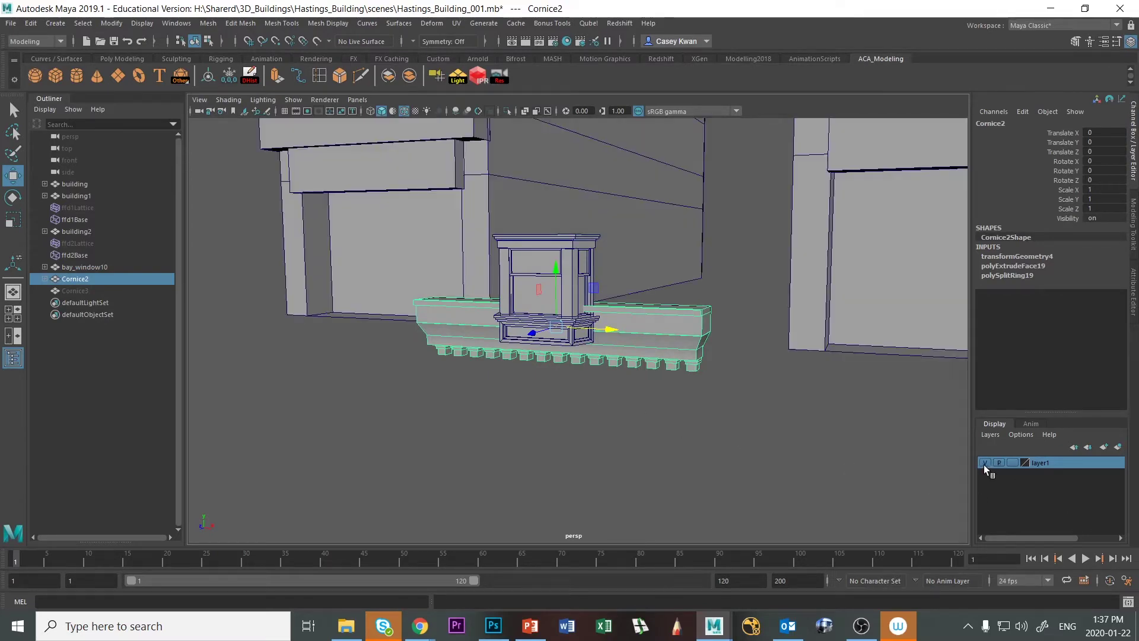
scroll(682, 424, up, 5)
scroll(682, 427, down, 10)
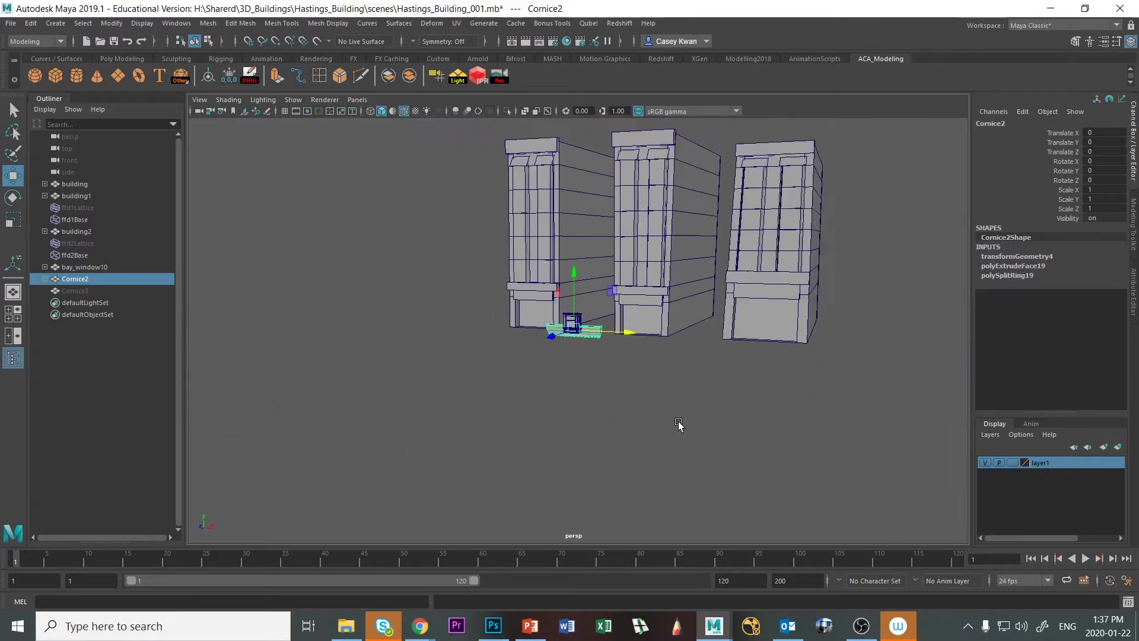
alt+middle_drag(661, 415, 735, 469)
click(671, 356)
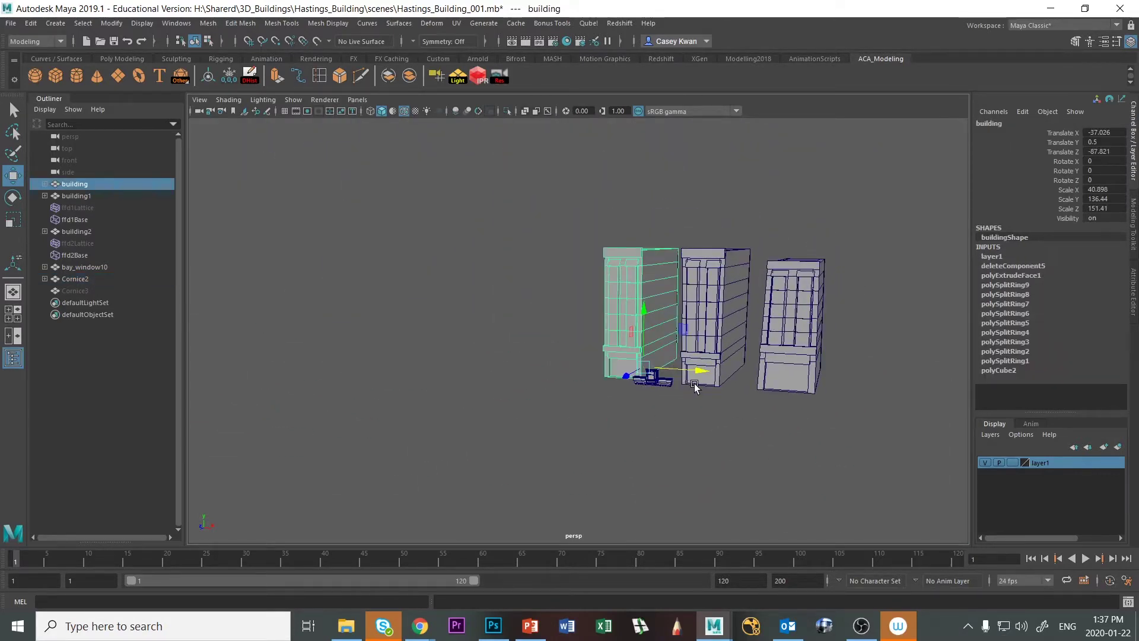
key(ctrl+d)
drag(695, 387, 570, 386)
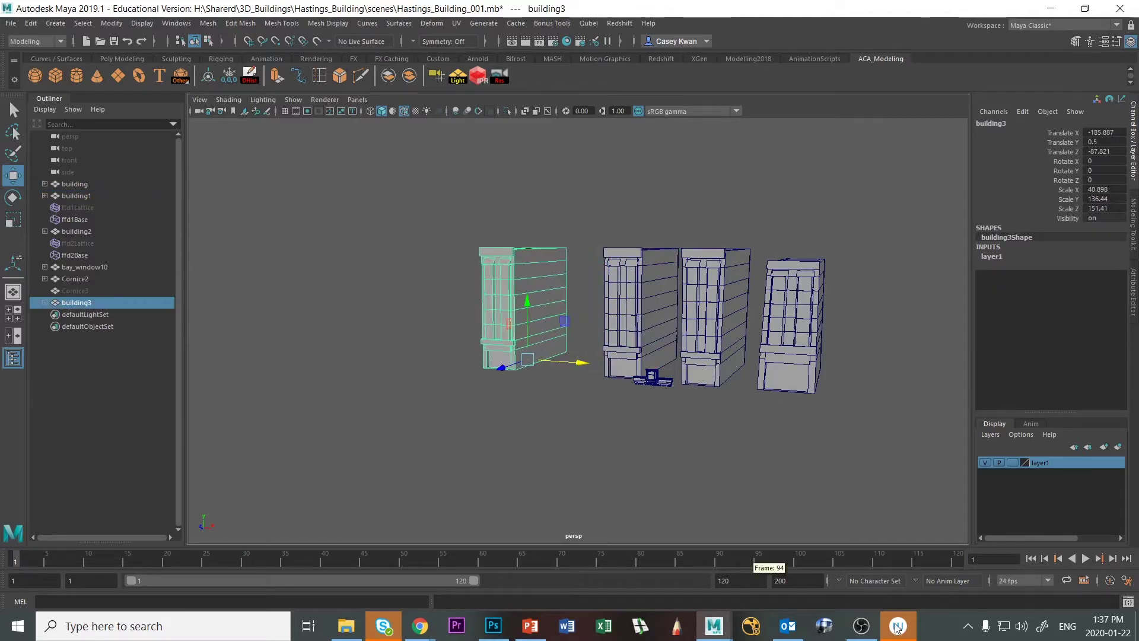
Remove building3 from layer1 using the layer commands list, then deselect it.
click(985, 462)
click(987, 461)
click(996, 434)
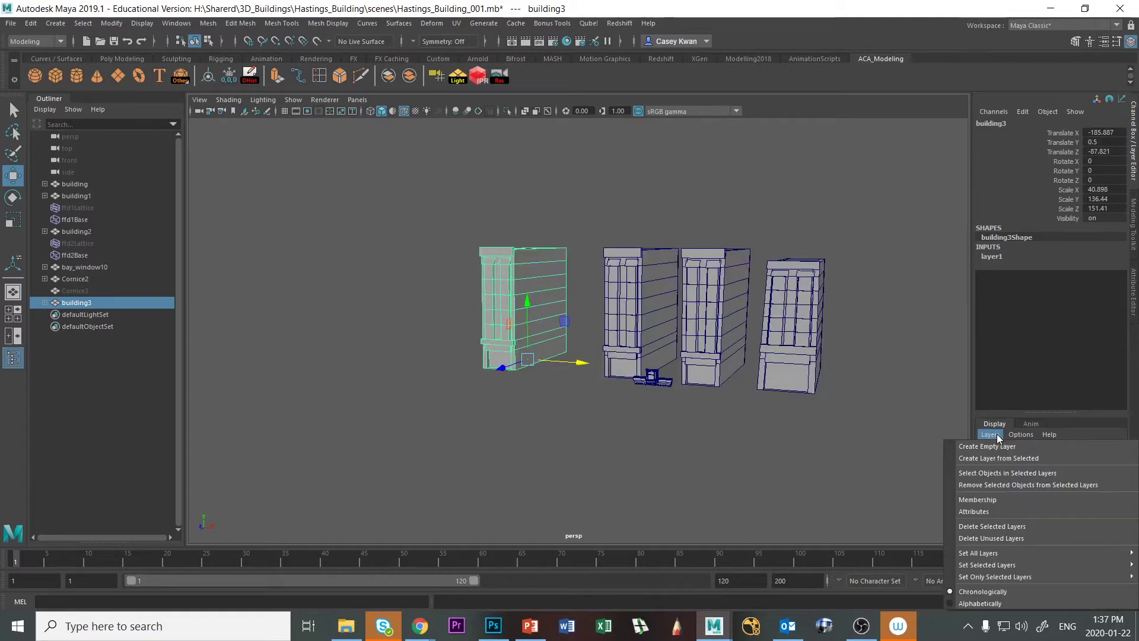
click(1006, 485)
click(729, 483)
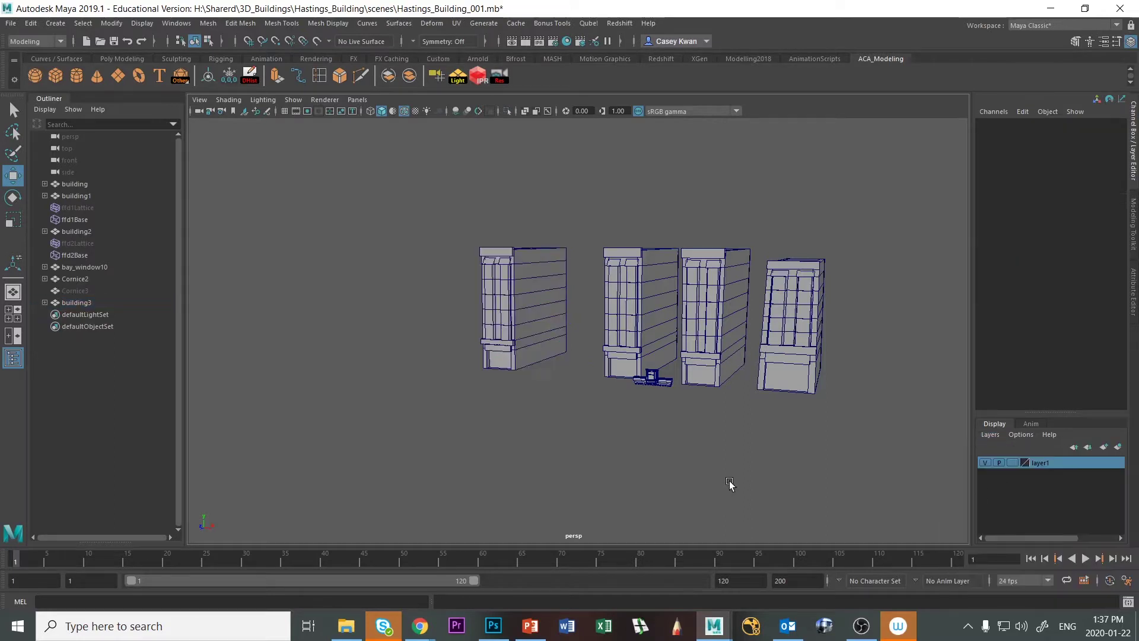
Hide layer1 and set building3's Translate X to 0 in the Channel Box.
click(986, 463)
click(508, 350)
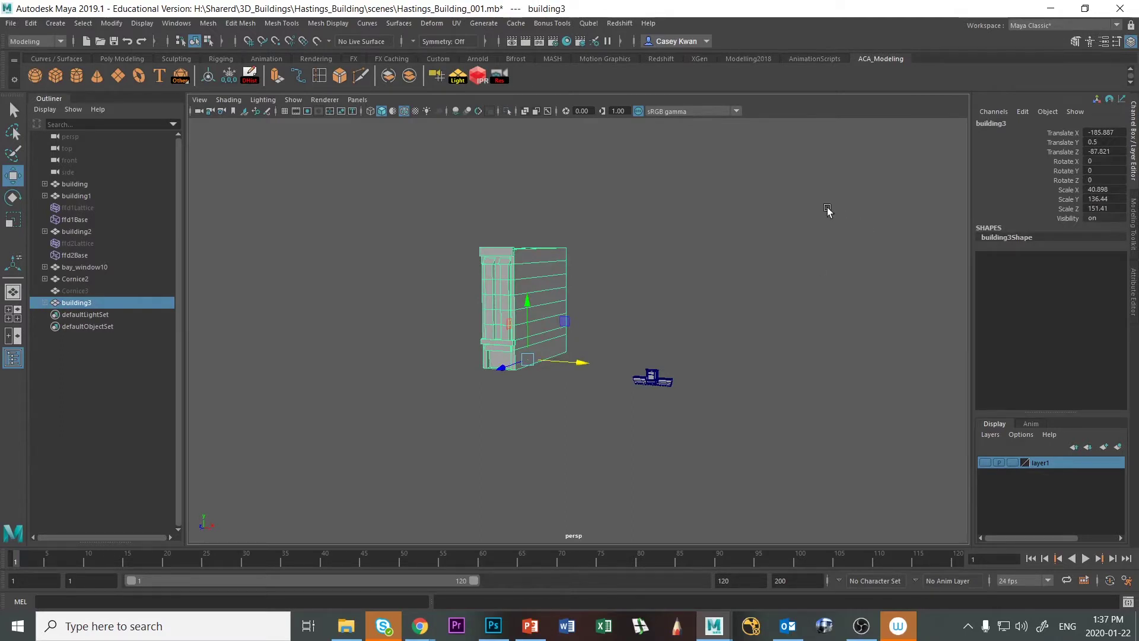
double_click(1111, 132)
text(0)
key(Return)
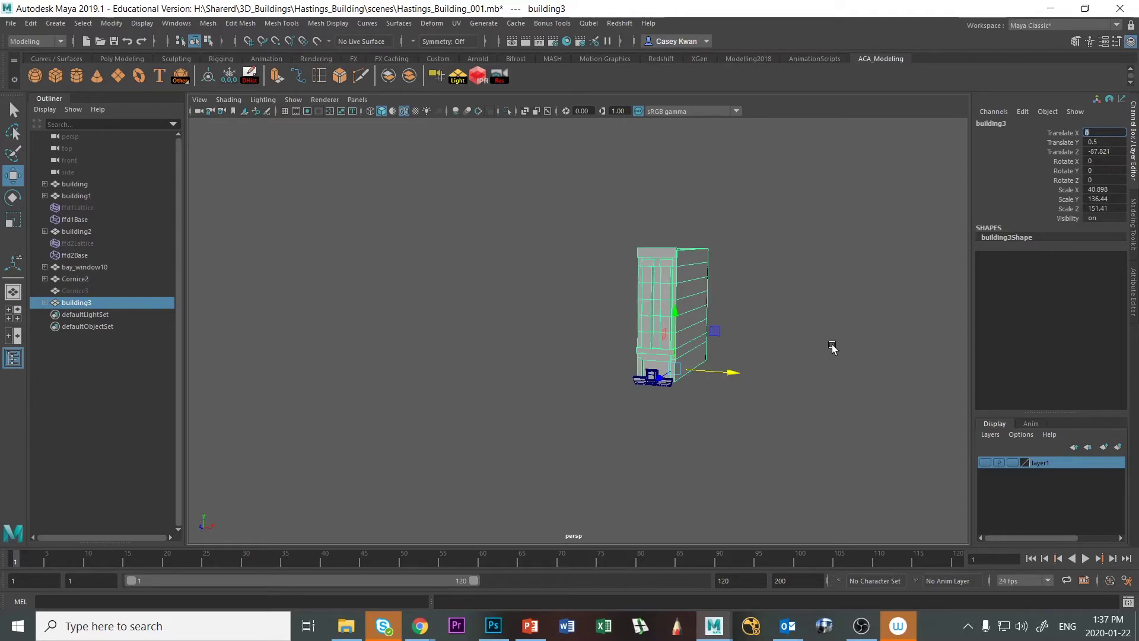
click(739, 415)
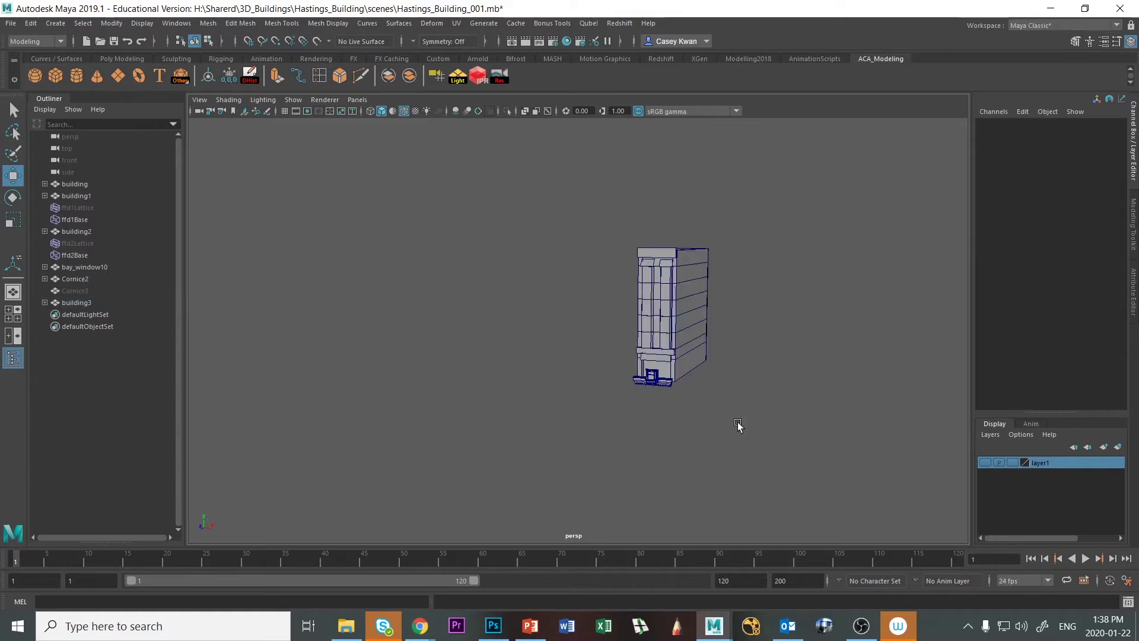
alt+drag(751, 415, 706, 436)
Select bay_window10 and centre the building in the maximised front view.
click(633, 388)
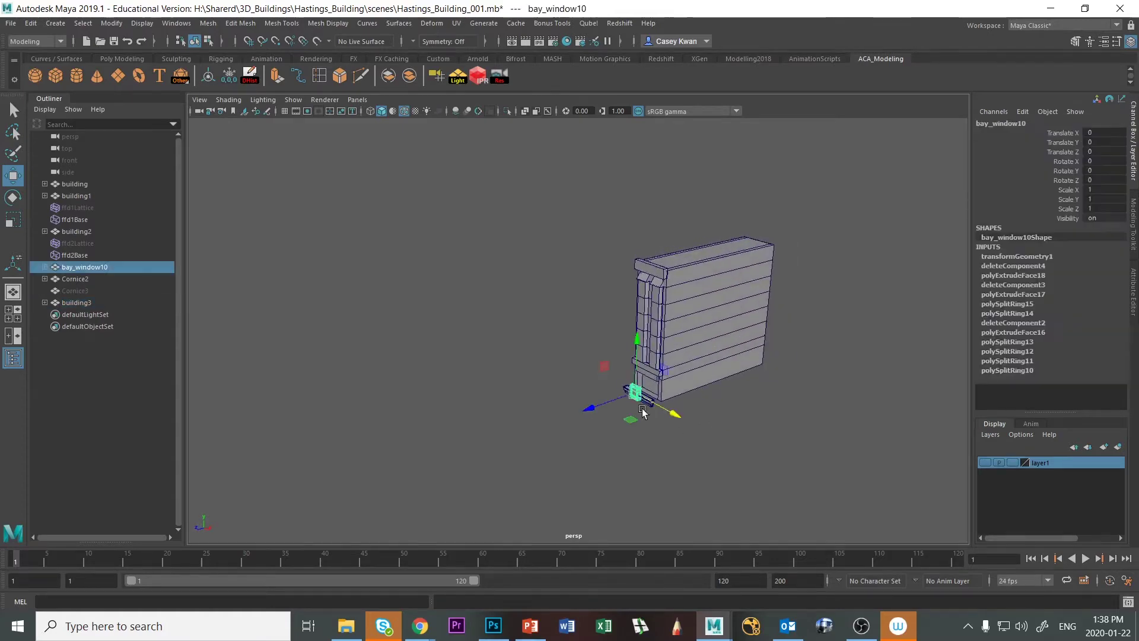
key(f)
alt+drag(669, 407, 641, 437)
scroll(646, 445, down, 5)
alt+drag(652, 368, 617, 414)
key(space)
key(space)
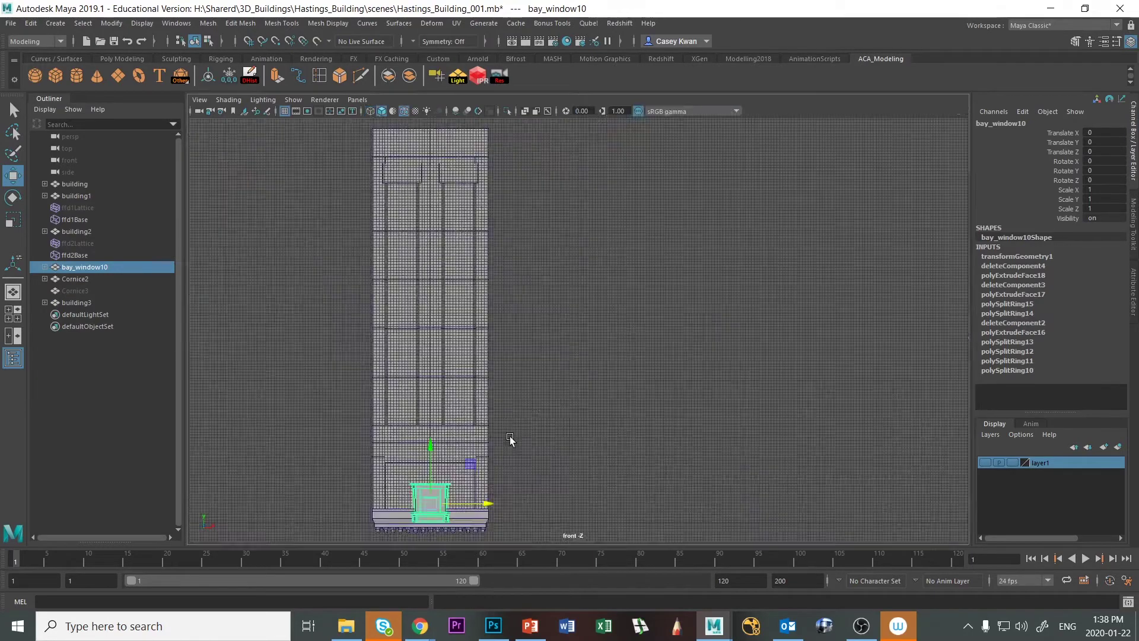
alt+middle_drag(492, 487, 666, 488)
Move bay_window10 up the facade above the storefront to X -9.998, Y 34.223.
drag(608, 491, 580, 398)
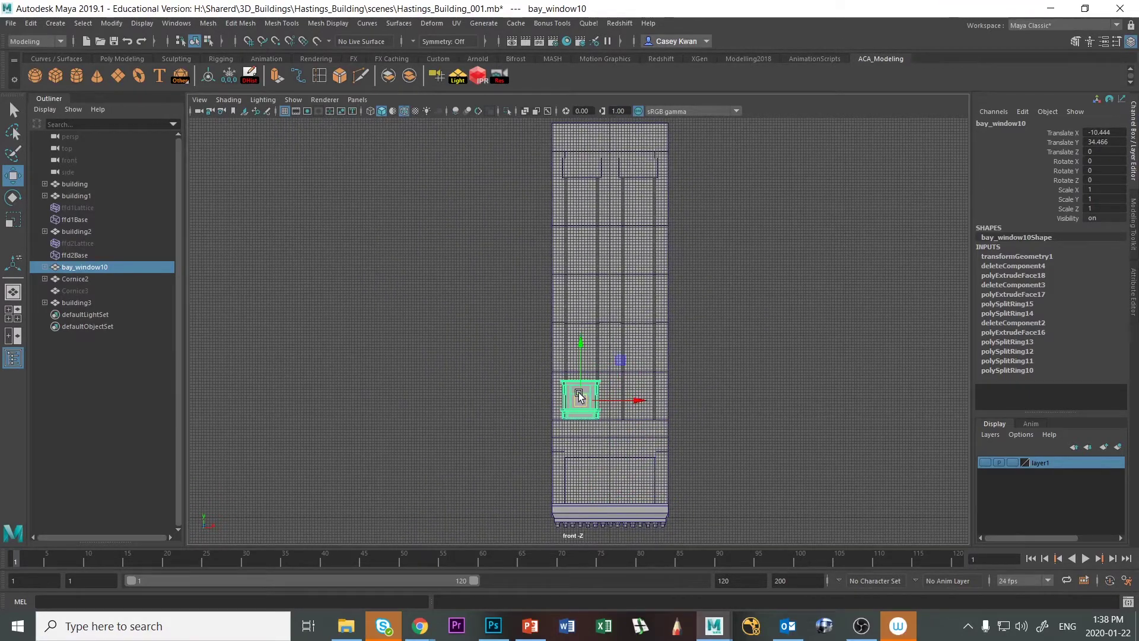
key(f)
scroll(582, 418, down, 3)
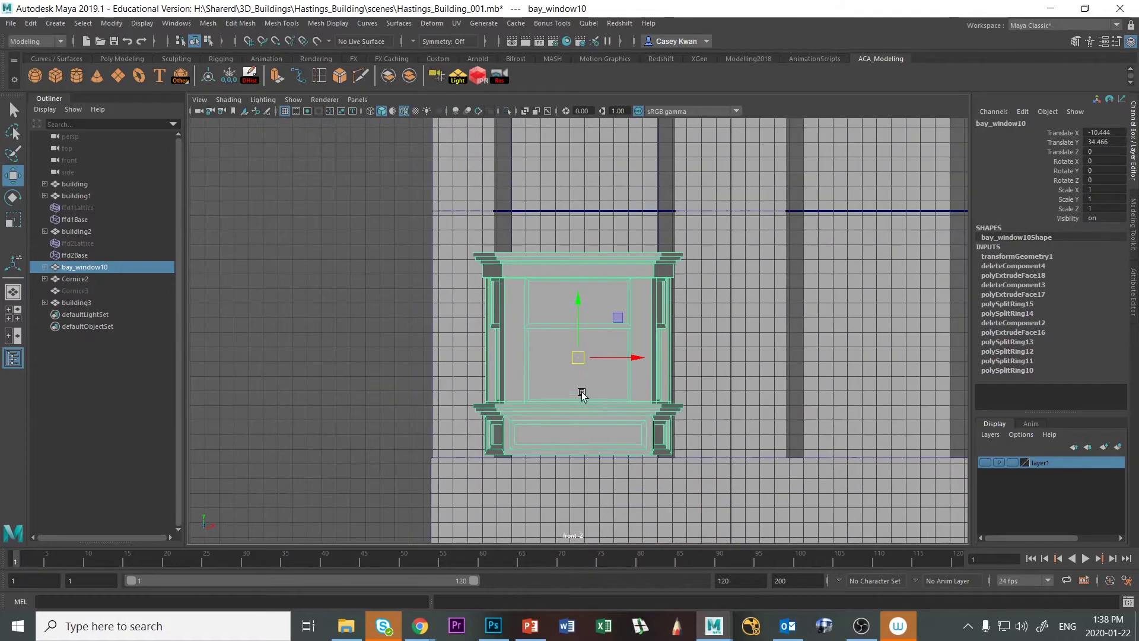
mouse_move(579, 304)
mouse_down()
mouse_move(579, 318)
mouse_move(580, 300)
mouse_move(591, 308)
mouse_up()
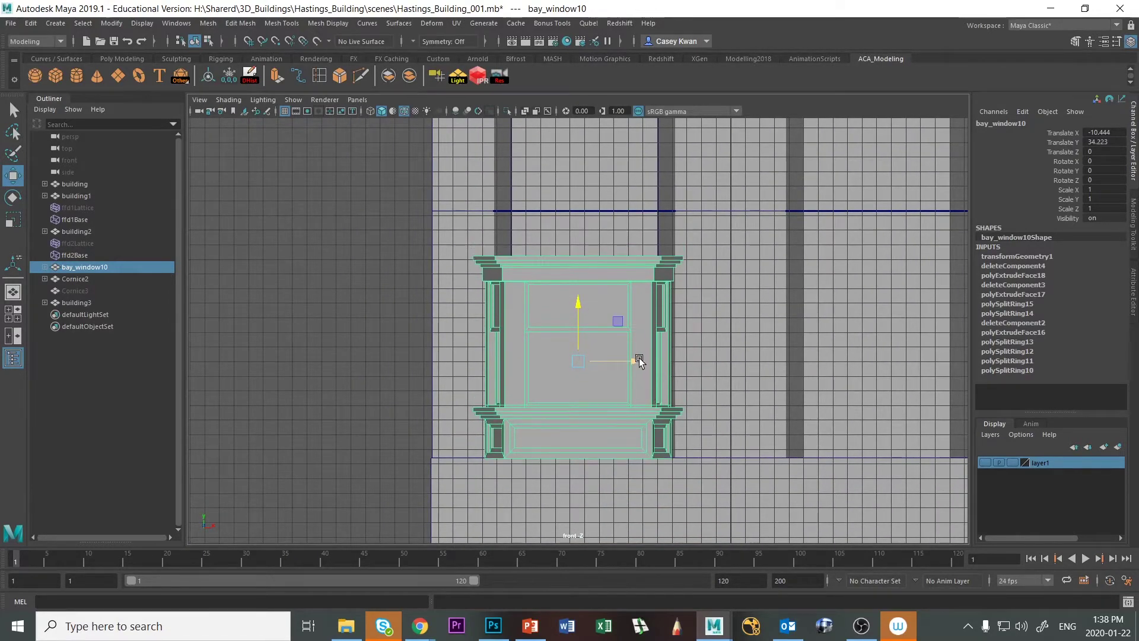
drag(639, 360, 646, 360)
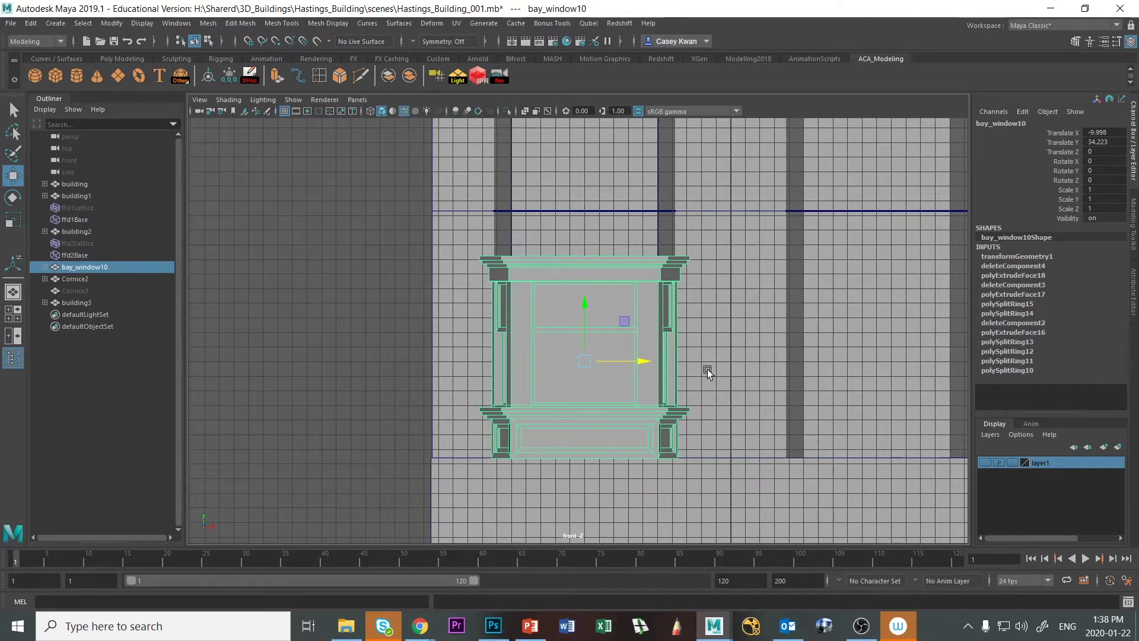
Duplicate the bay window and raise the copy exactly one floor.
key(ctrl+d)
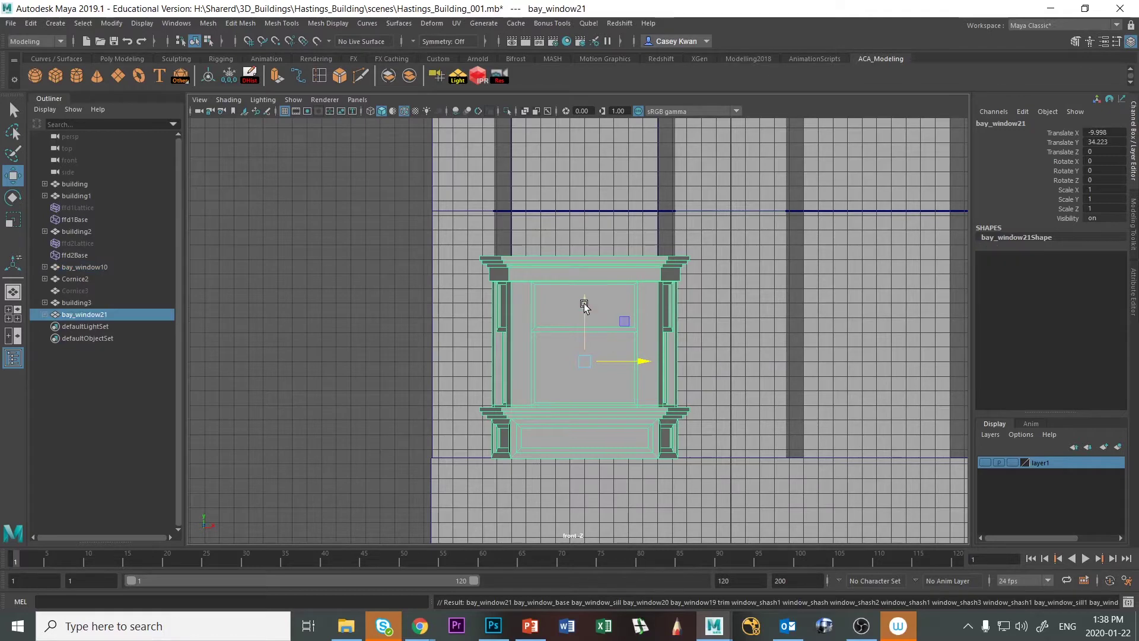
drag(583, 306, 583, 134)
drag(583, 138, 582, 132)
alt+middle_drag(610, 292, 535, 370)
scroll(560, 375, down, 12)
Repeat duplicate-with-transform to stack windows up to bay_window26 at Y 117.302.
key(shift+d)
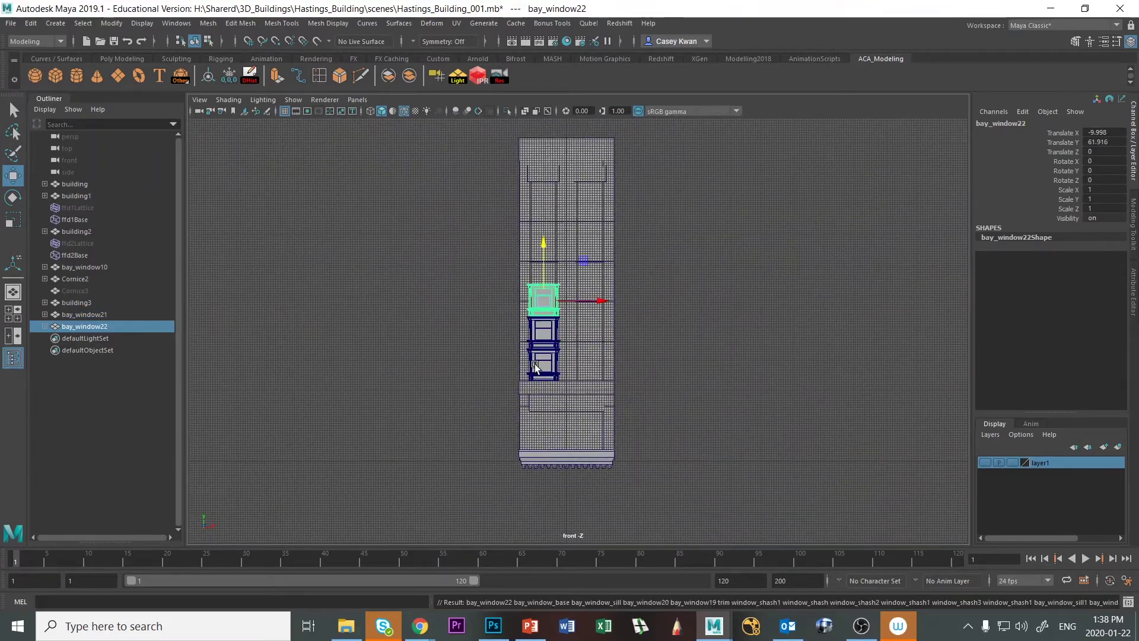
key(shift+d)
key(shift+d)
key(shift+d)
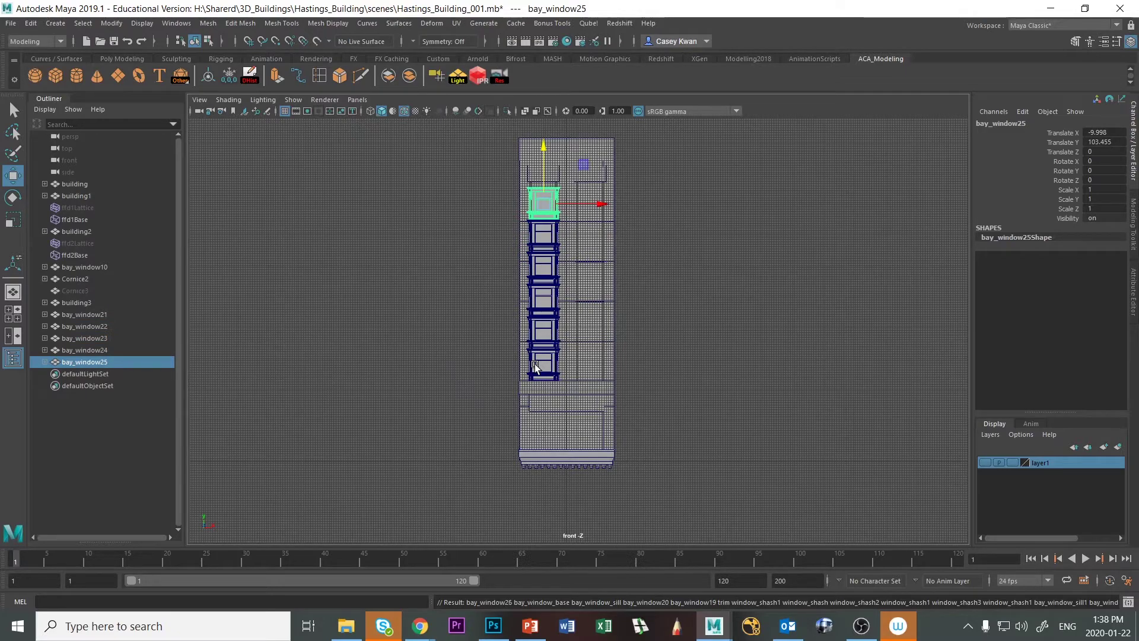
key(shift+d)
scroll(607, 371, up, 2)
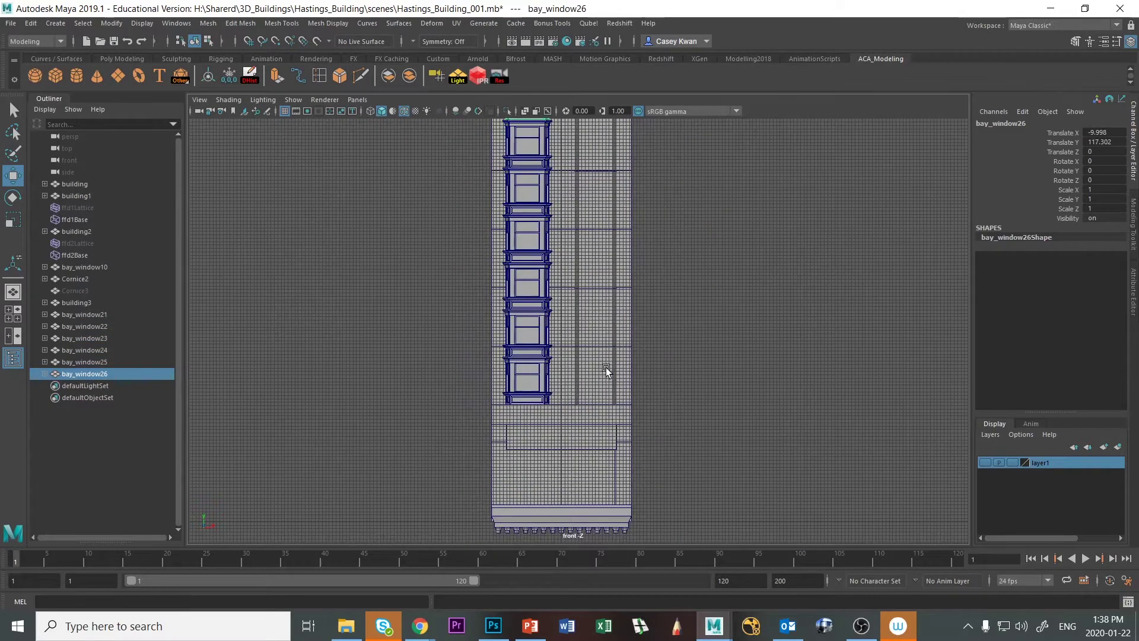
key(alt+Tab)
key(alt+Tab)
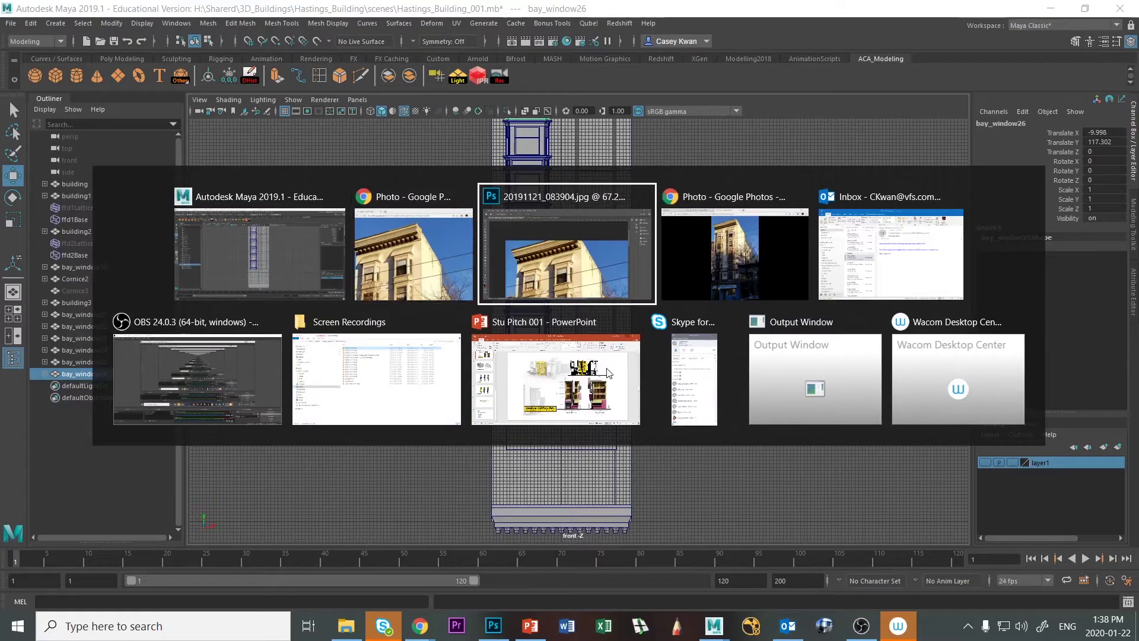
Pan reference photo 20191121_083904.jpg to the lower floors, then return to Maya's four views.
drag(600, 444, 632, 291)
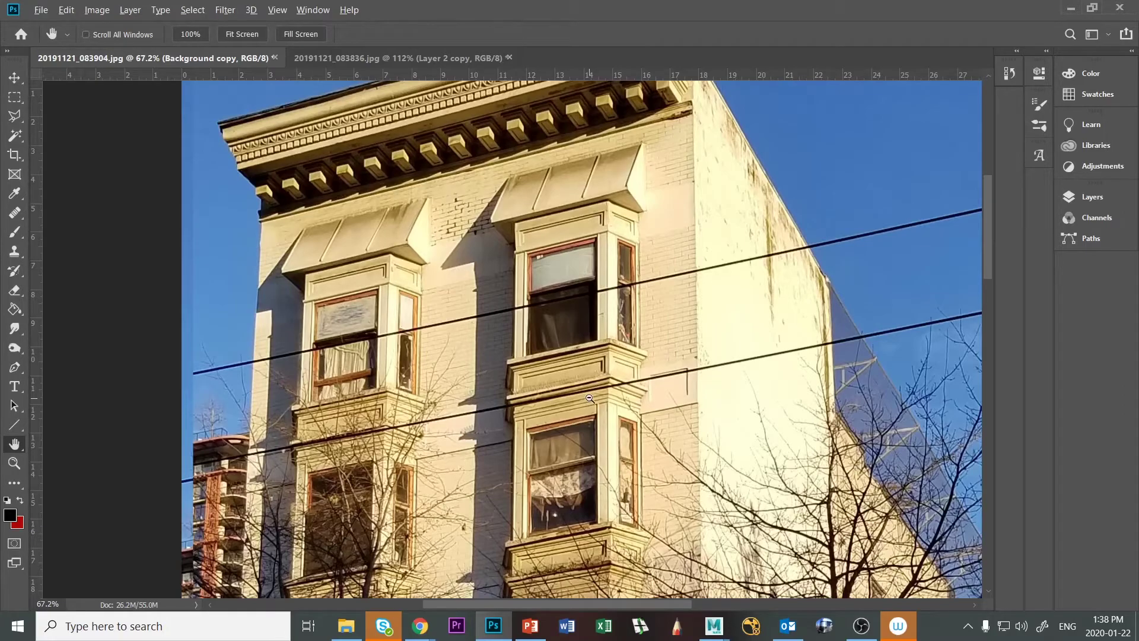
key(alt+Tab)
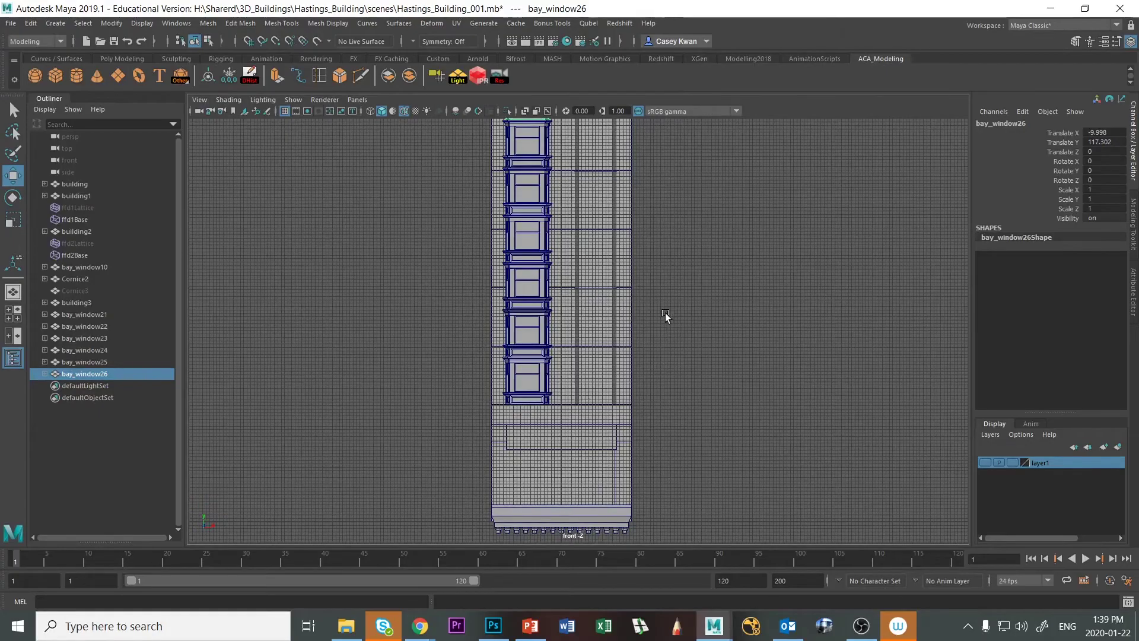
key(space)
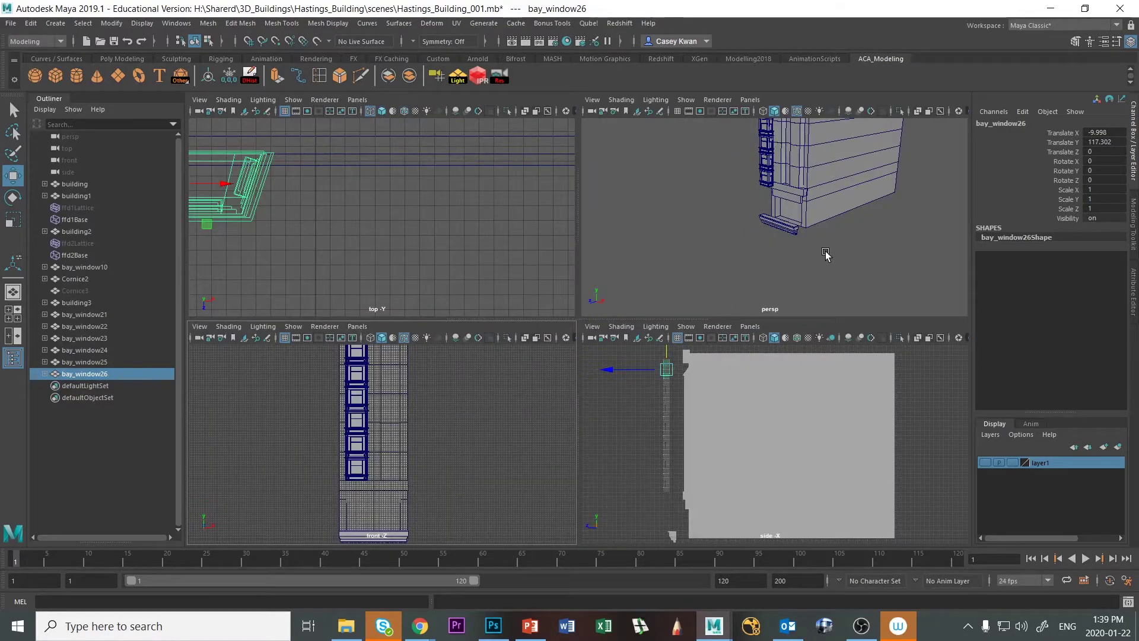
Frame the top bay_window26 in full-size perspective and select its bay_window_base piece.
key(space)
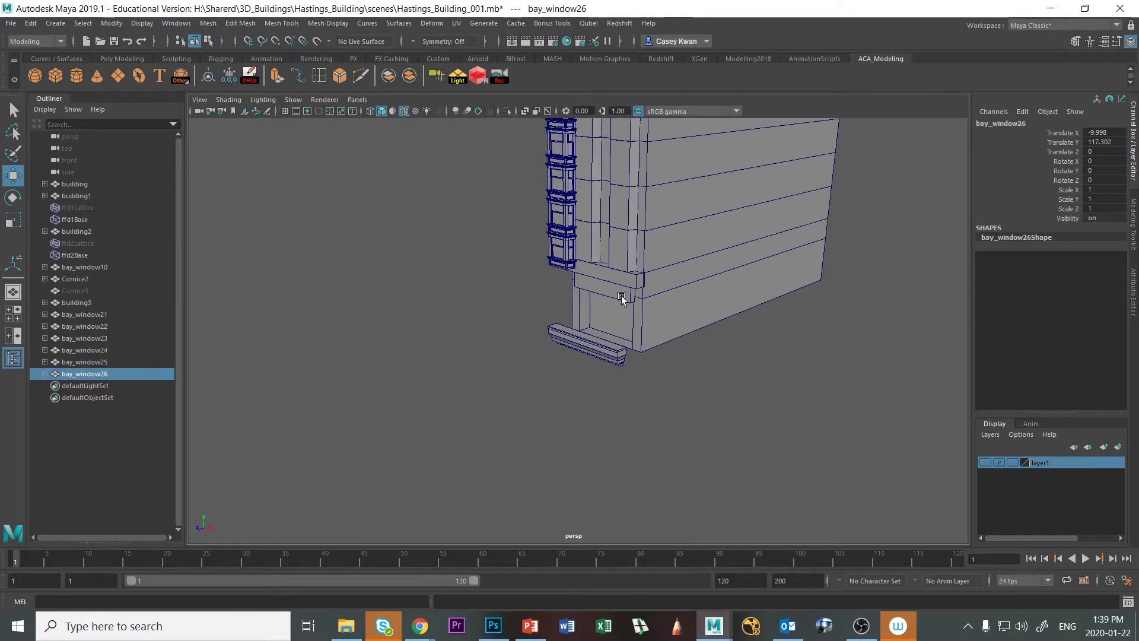
alt+drag(615, 284, 631, 453)
scroll(586, 244, up, 5)
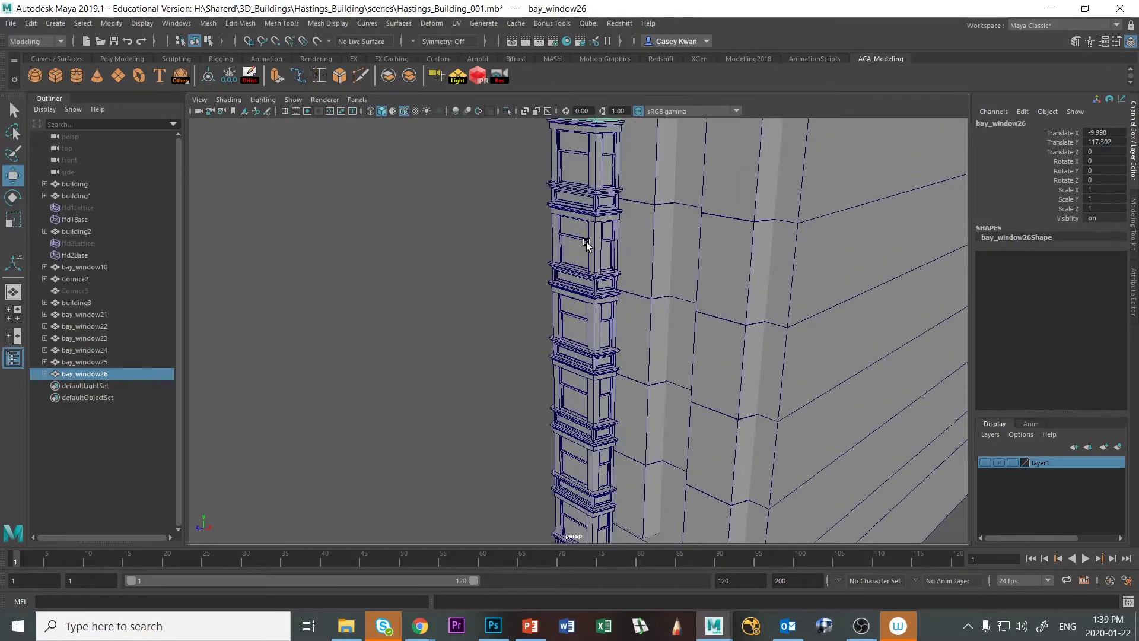
key(f)
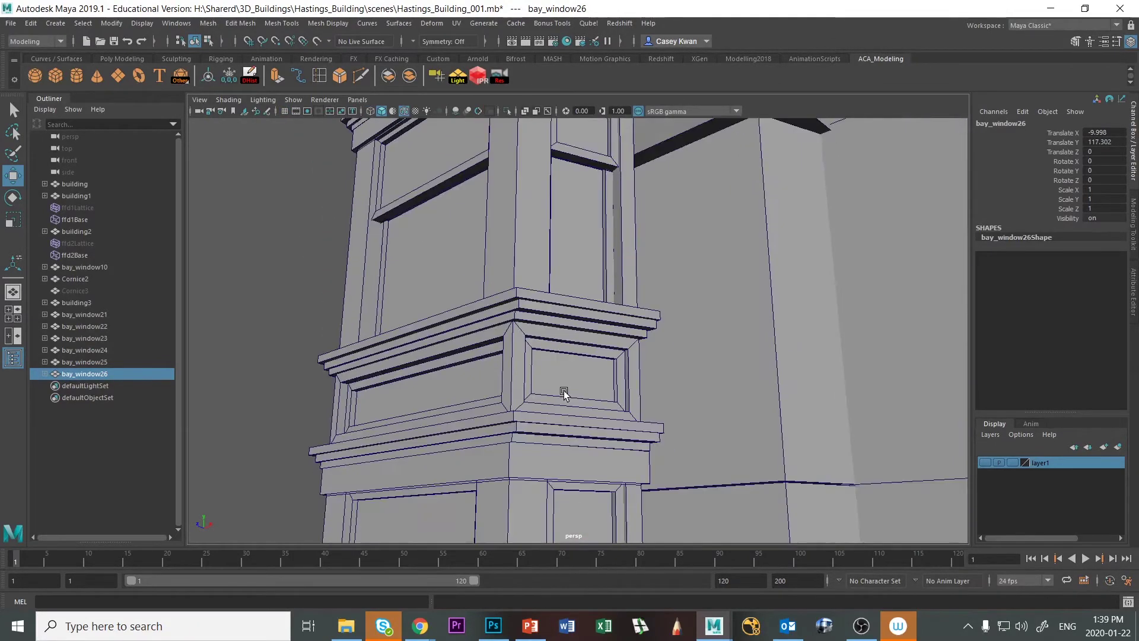
scroll(564, 392, down, 3)
key(f)
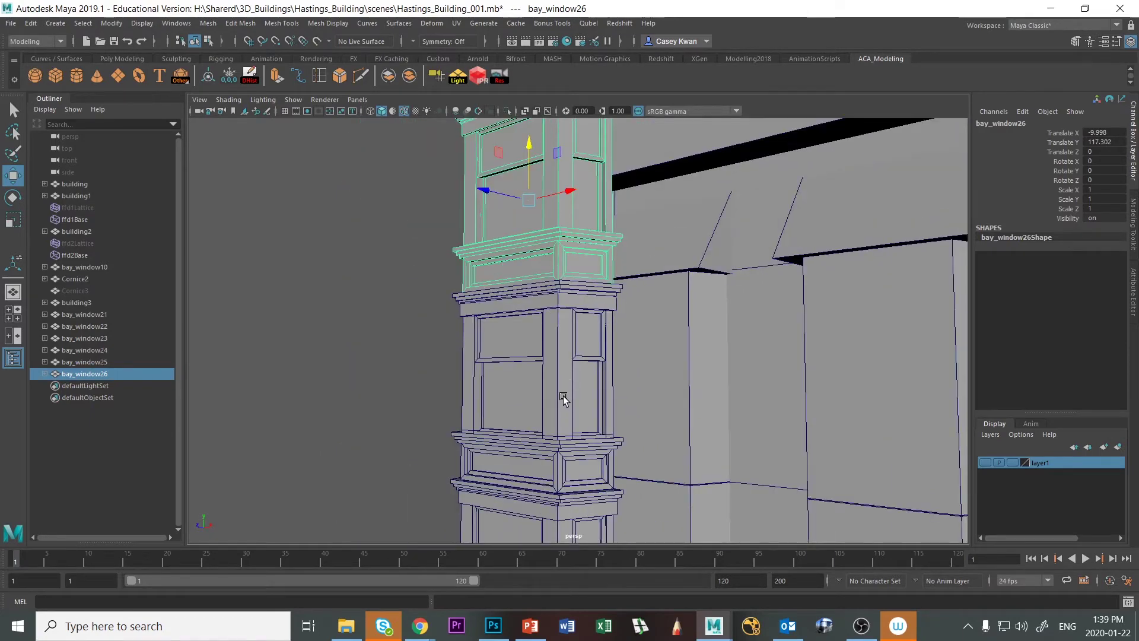
scroll(563, 397, down, 4)
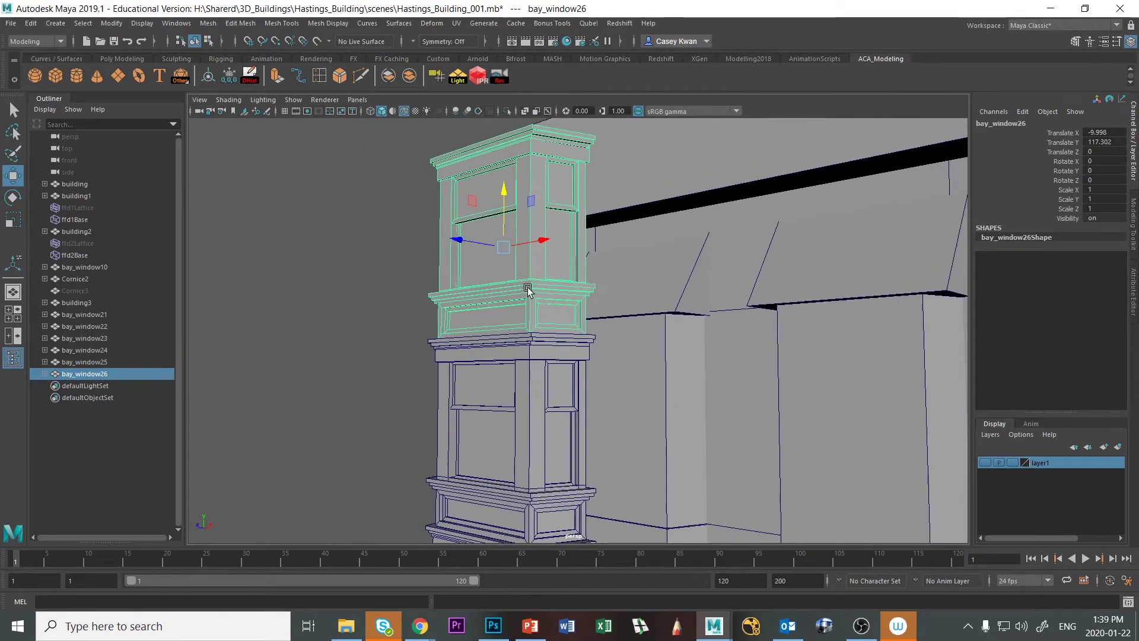
click(532, 316)
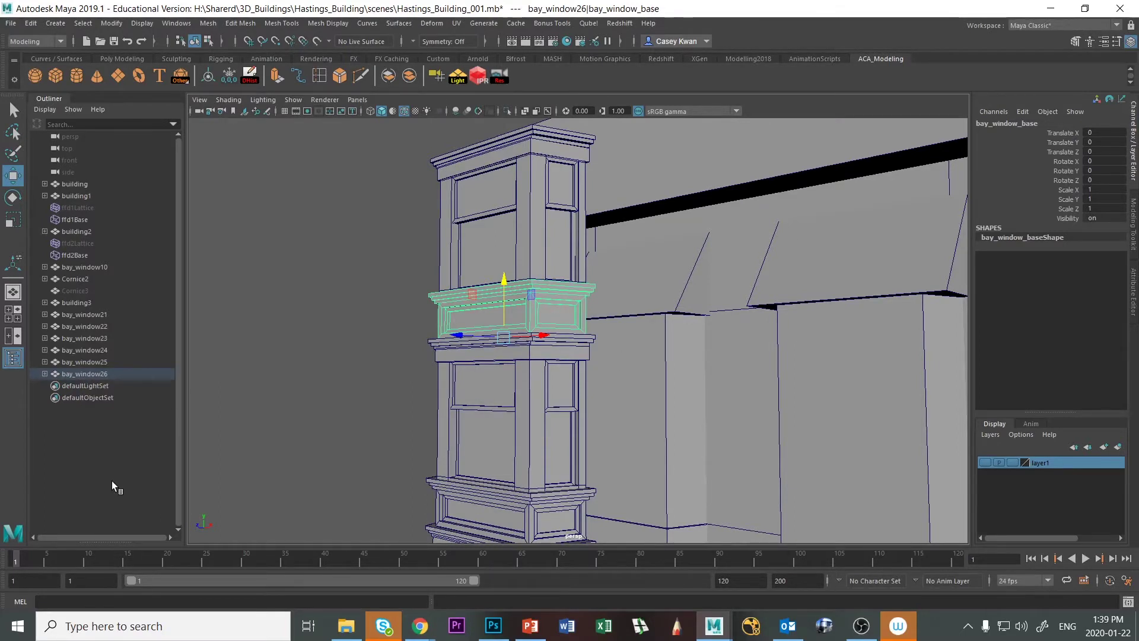
Unparent bay_window_base and delete the bay_window26 group, checking the reference photo.
key(shift+p)
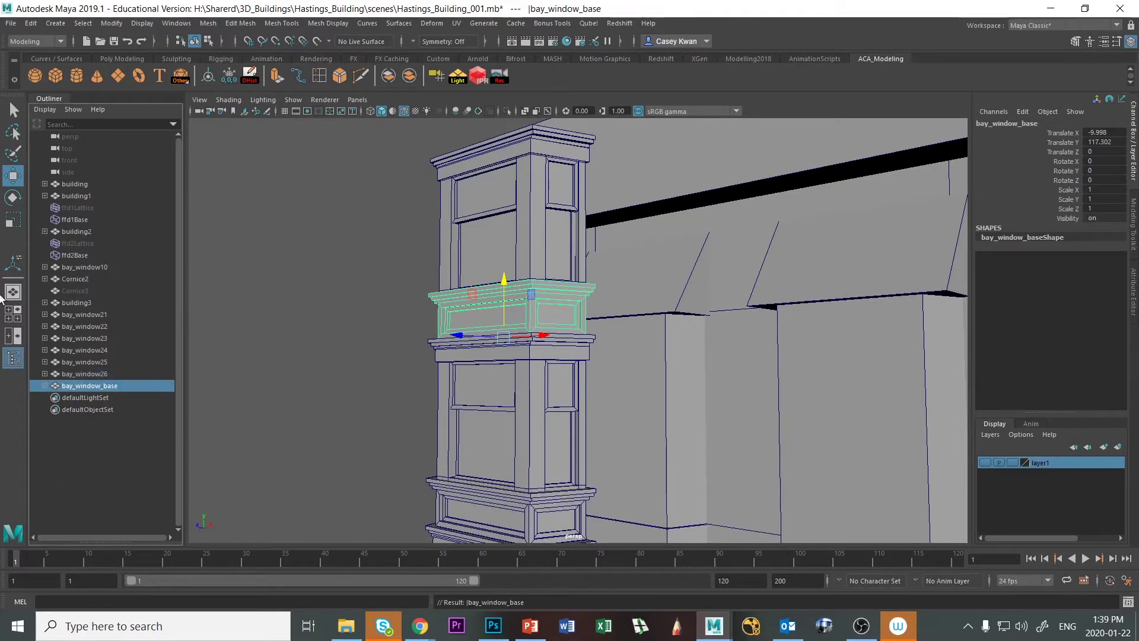
click(97, 373)
key(Delete)
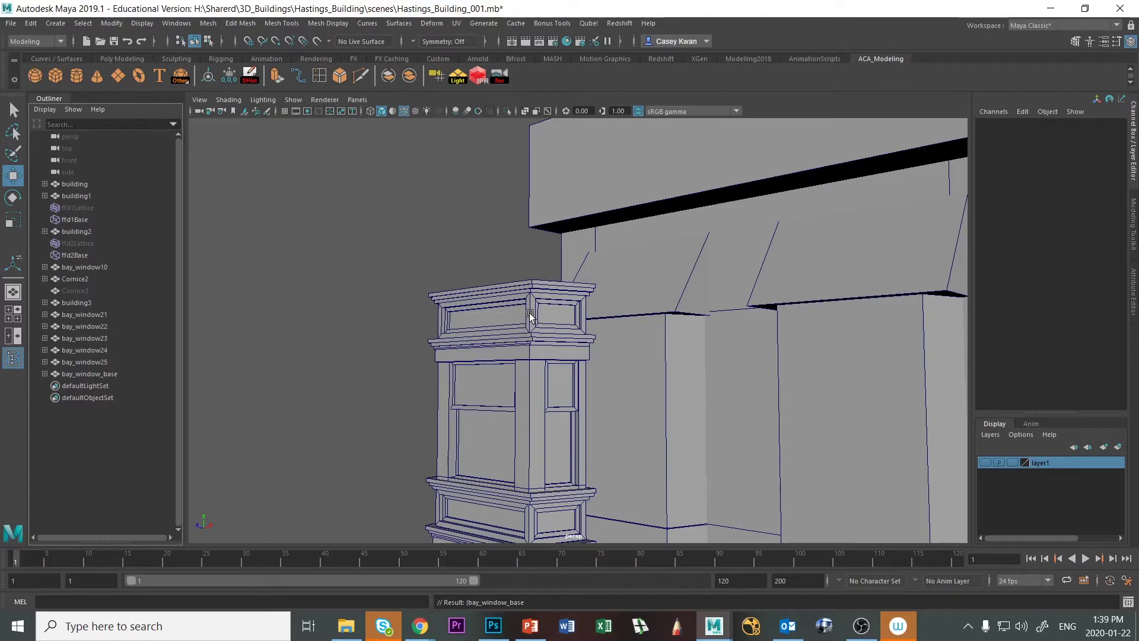
click(525, 333)
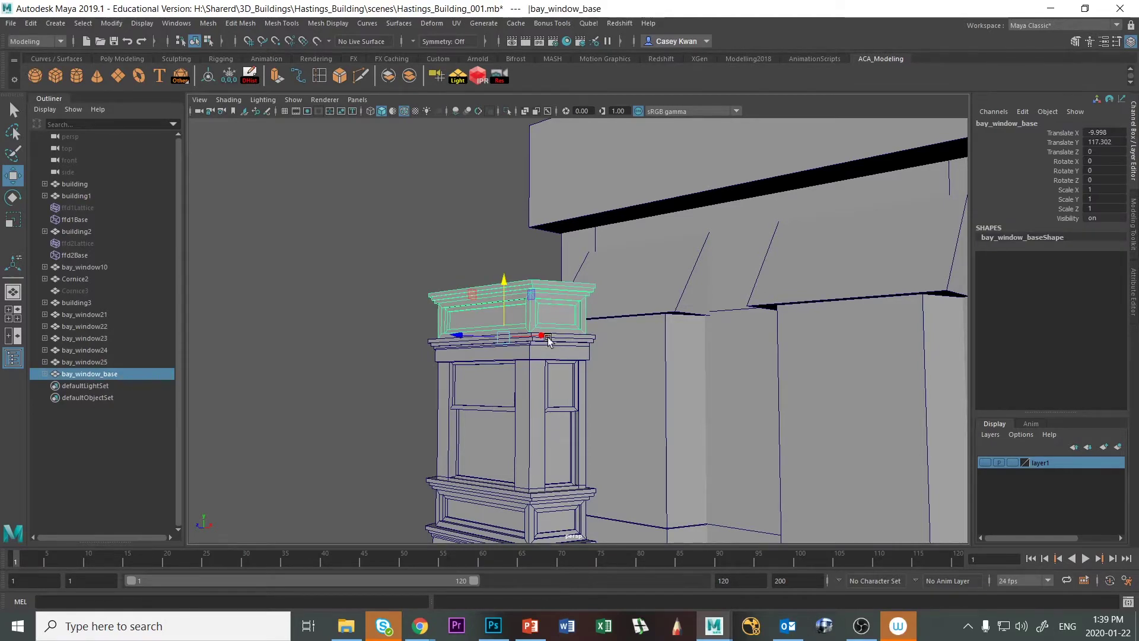
key(alt+Tab)
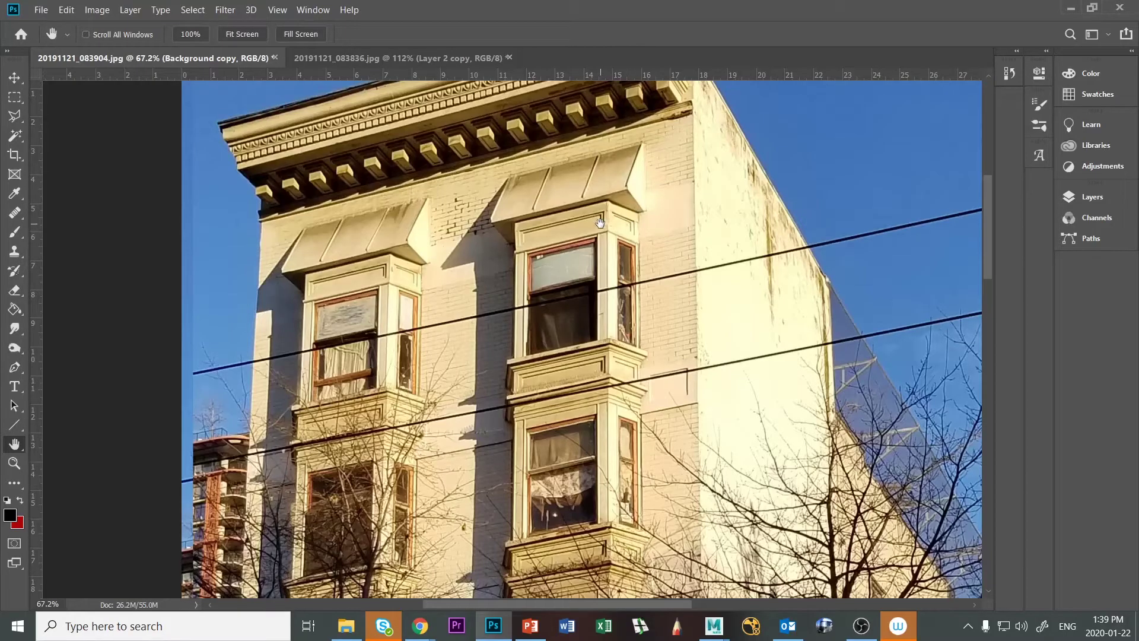
key(alt+Tab)
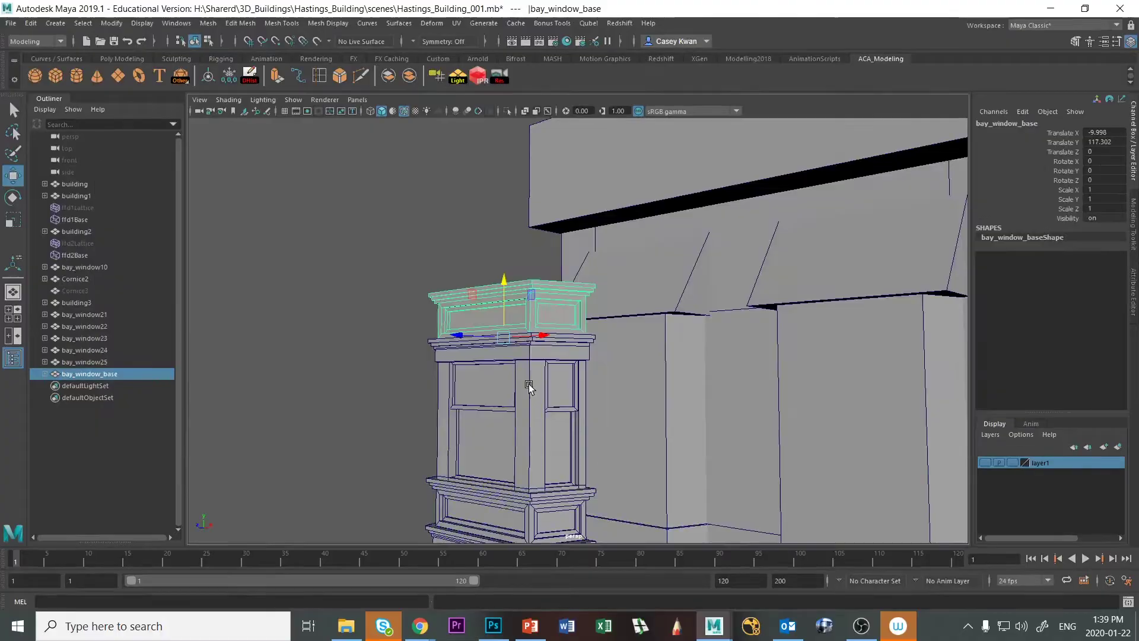
Delete the top sill from the remaining base, then select bay_window10's base.
click(535, 280)
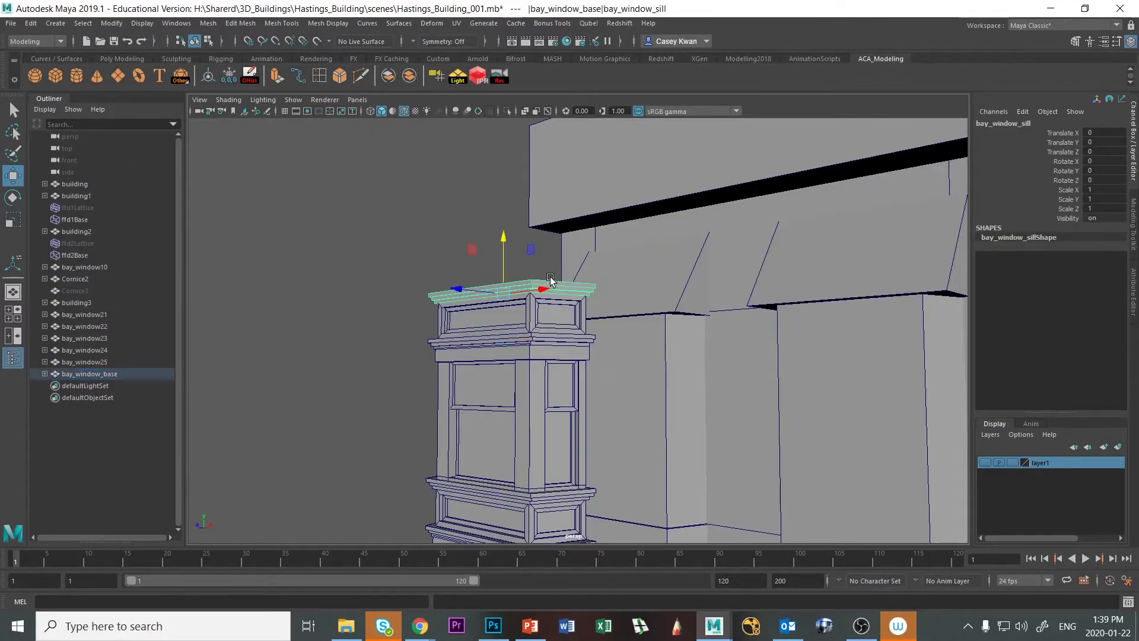
key(Delete)
key(alt+Tab)
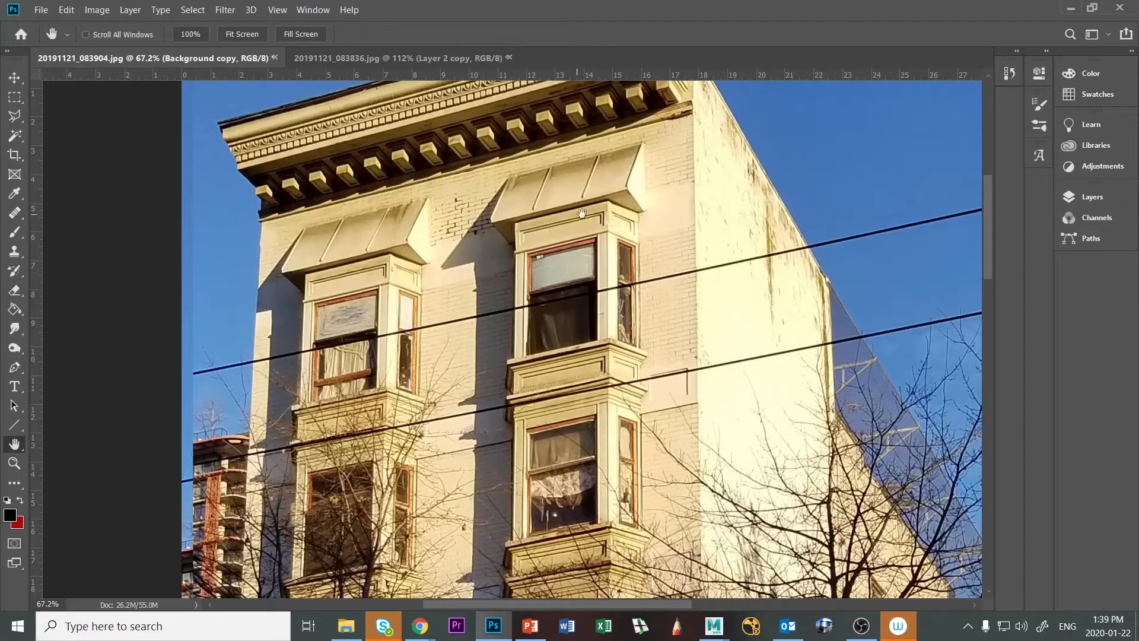
key(alt+Tab)
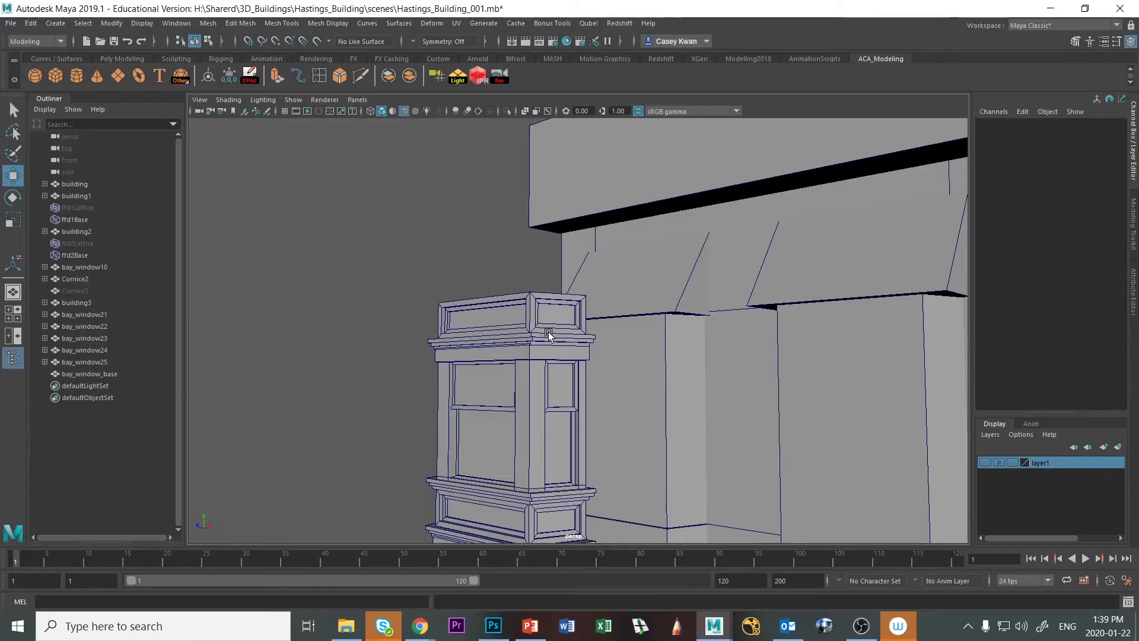
click(516, 294)
alt+drag(516, 294, 498, 328)
scroll(465, 343, down, 5)
click(540, 424)
Hide the grid in the maximised front view, then return to full-size perspective.
key(space)
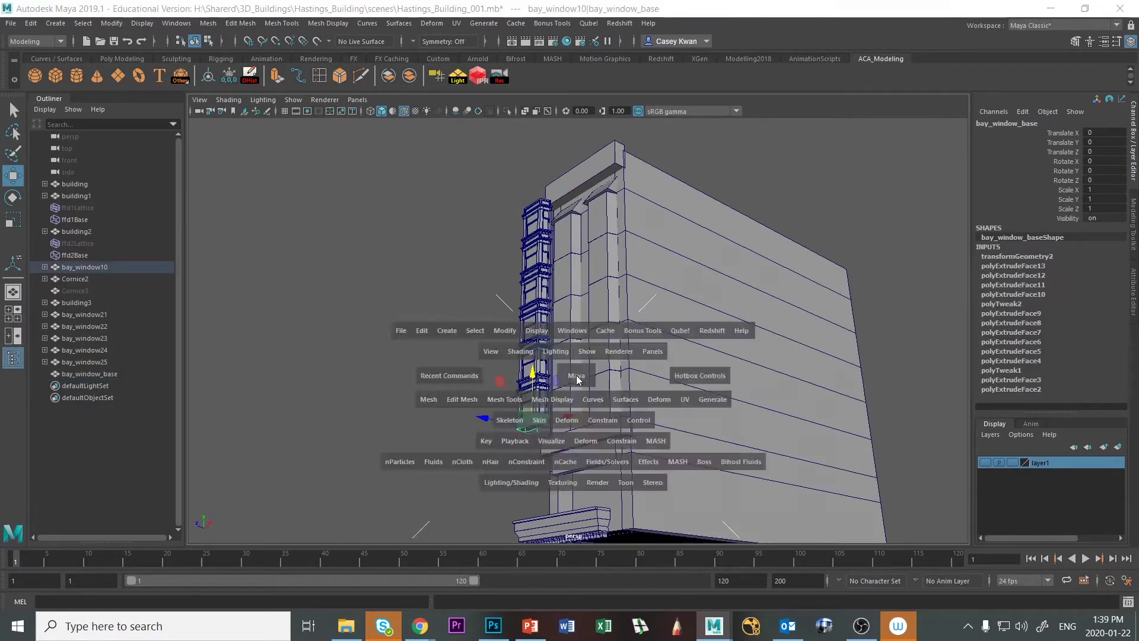
key(space)
alt+drag(488, 428, 602, 427)
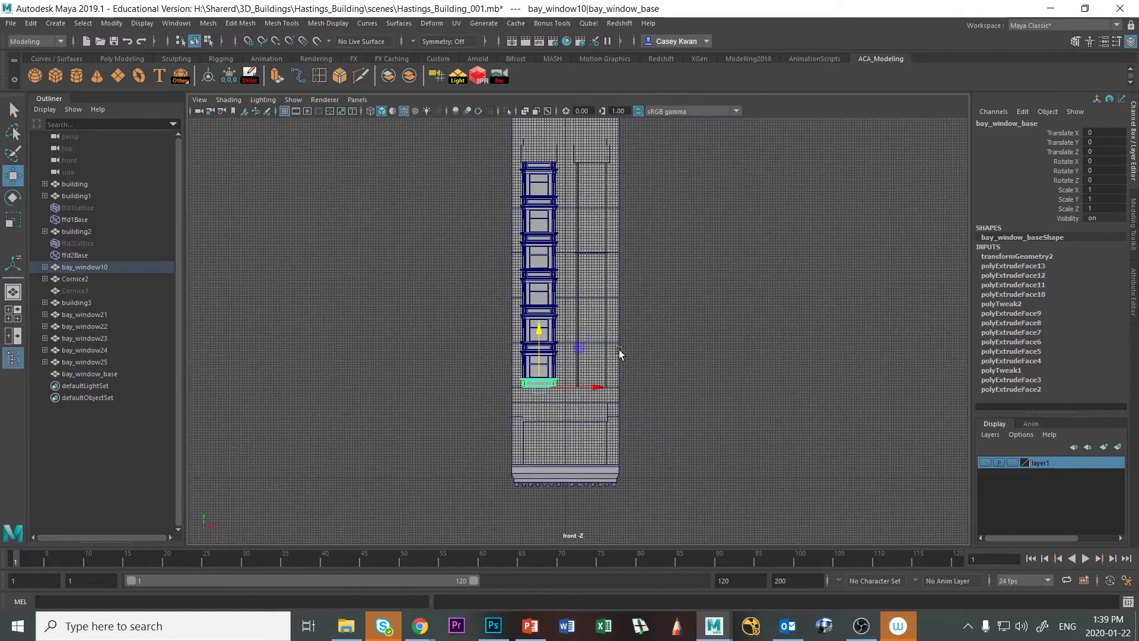
scroll(593, 380, up, 2)
alt+middle_drag(563, 296, 559, 280)
scroll(559, 279, up, 6)
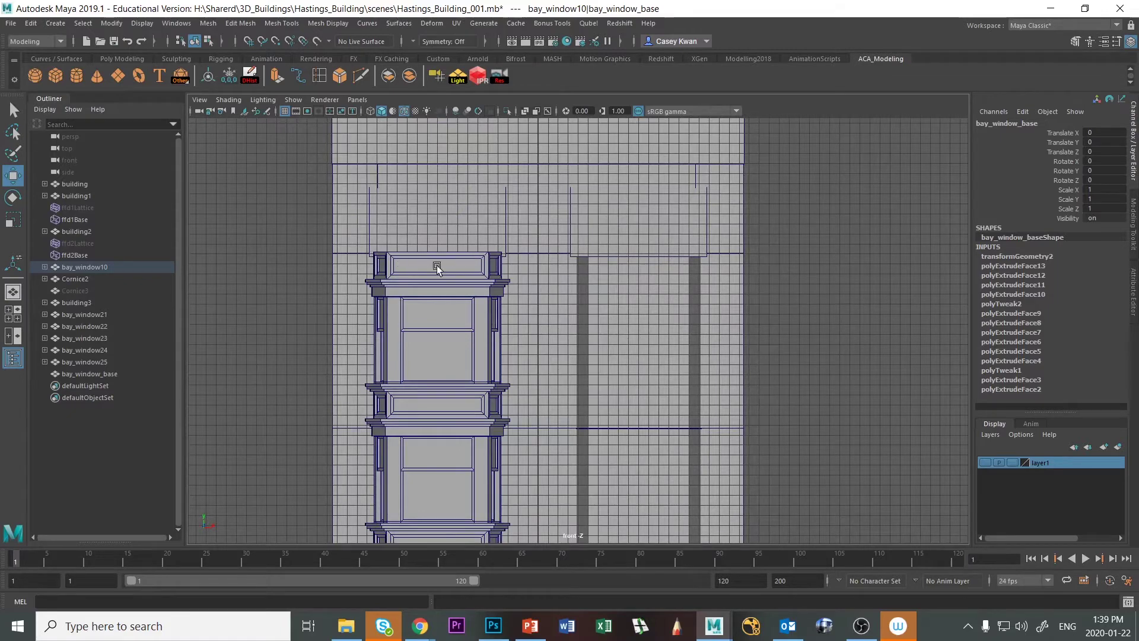
click(285, 111)
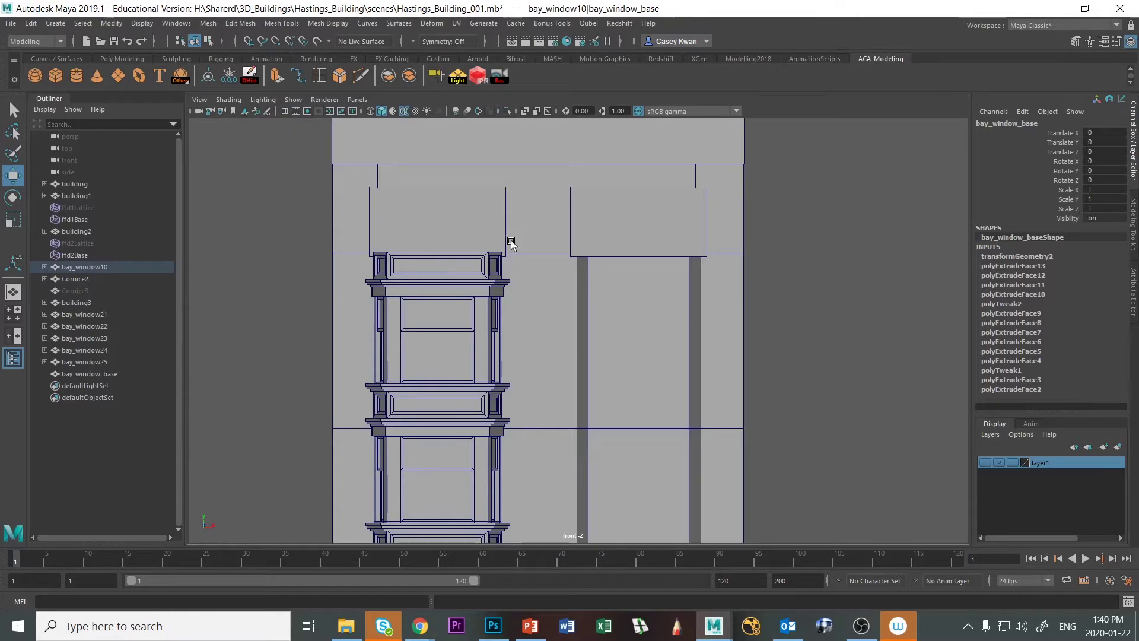
scroll(503, 387, down, 3)
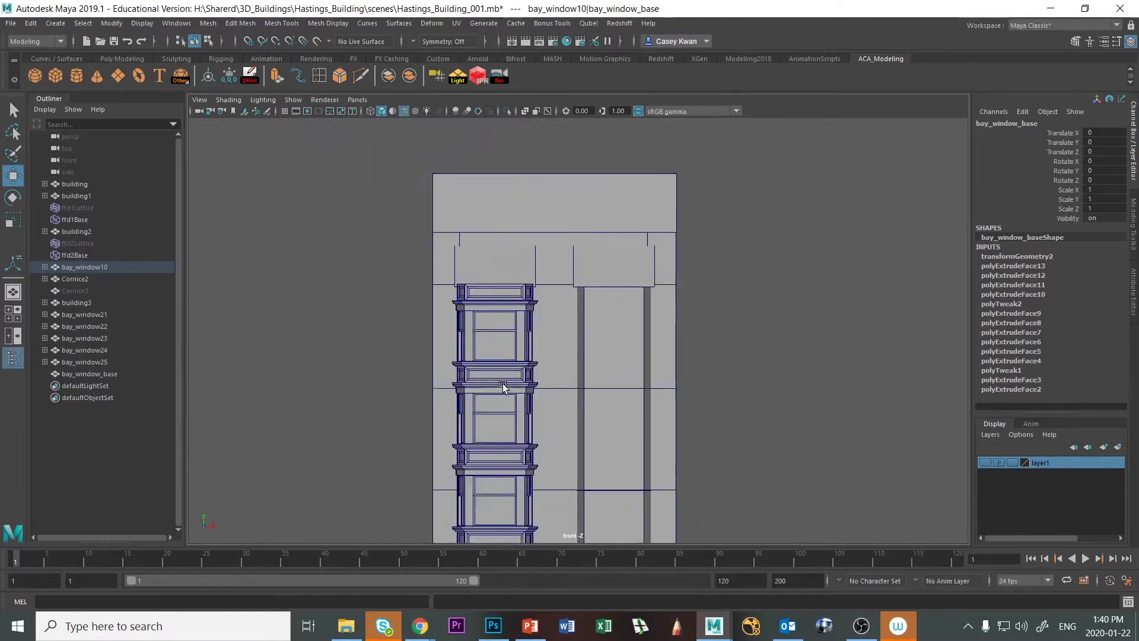
scroll(503, 387, down, 2)
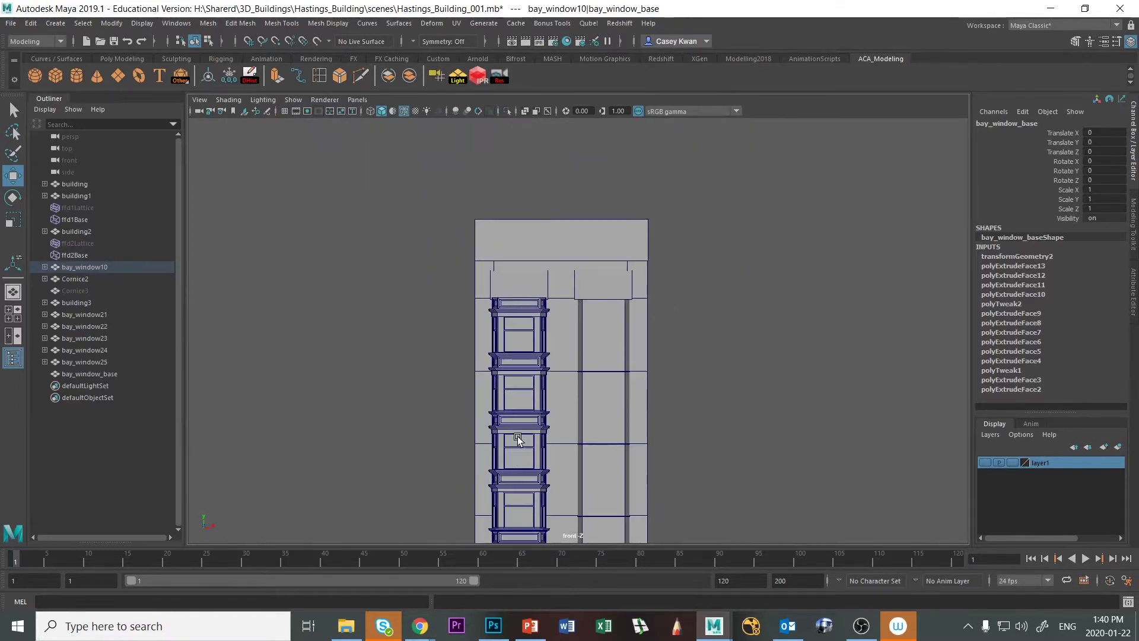
alt+middle_drag(516, 438, 496, 320)
key(space)
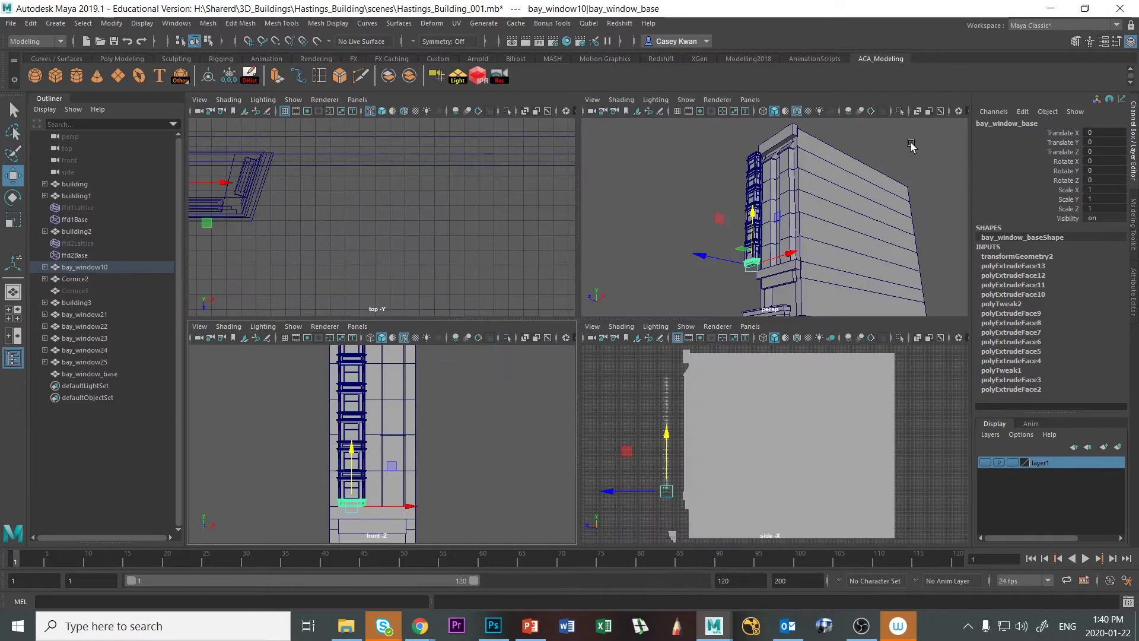
key(space)
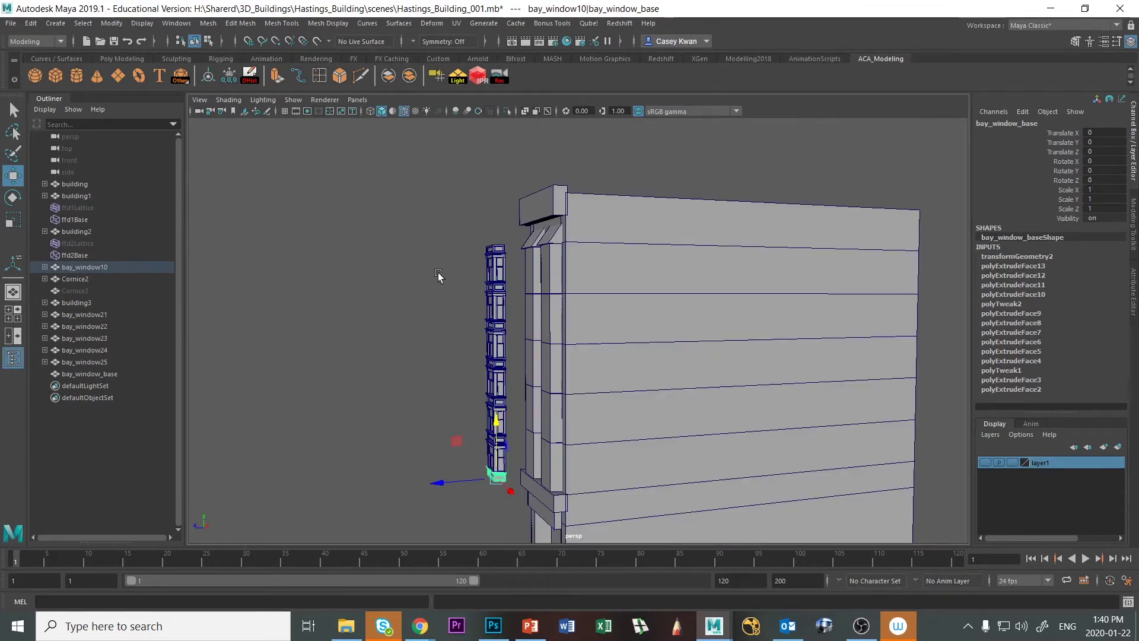
Select bay_window through bay_window4 under bay_window_roof in the building3 hierarchy.
click(526, 455)
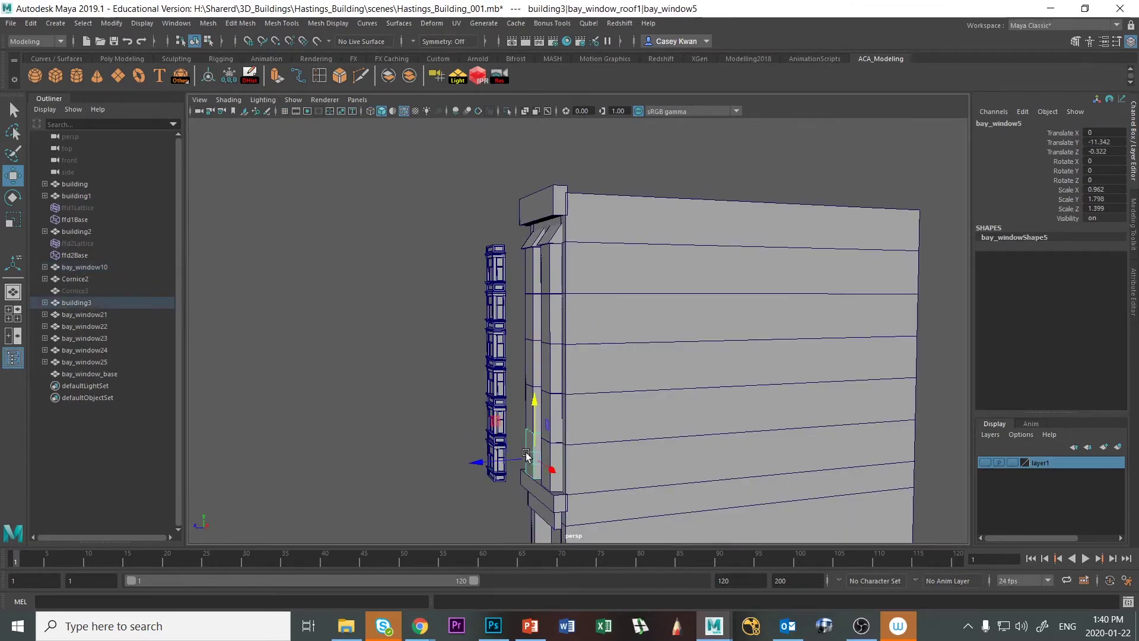
key(Up)
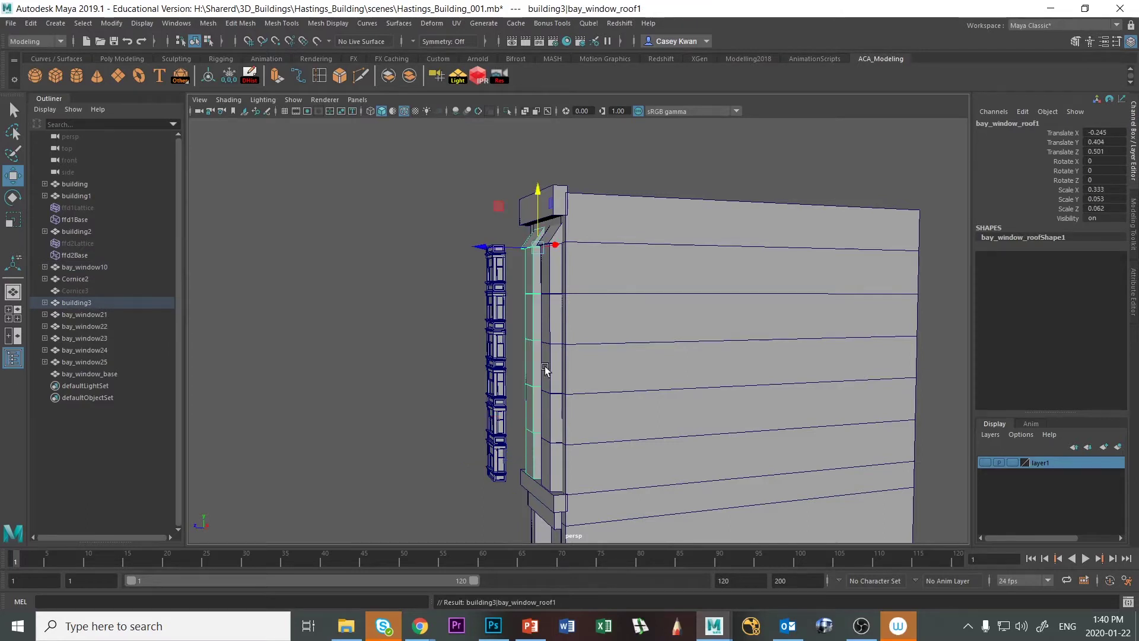
click(462, 212)
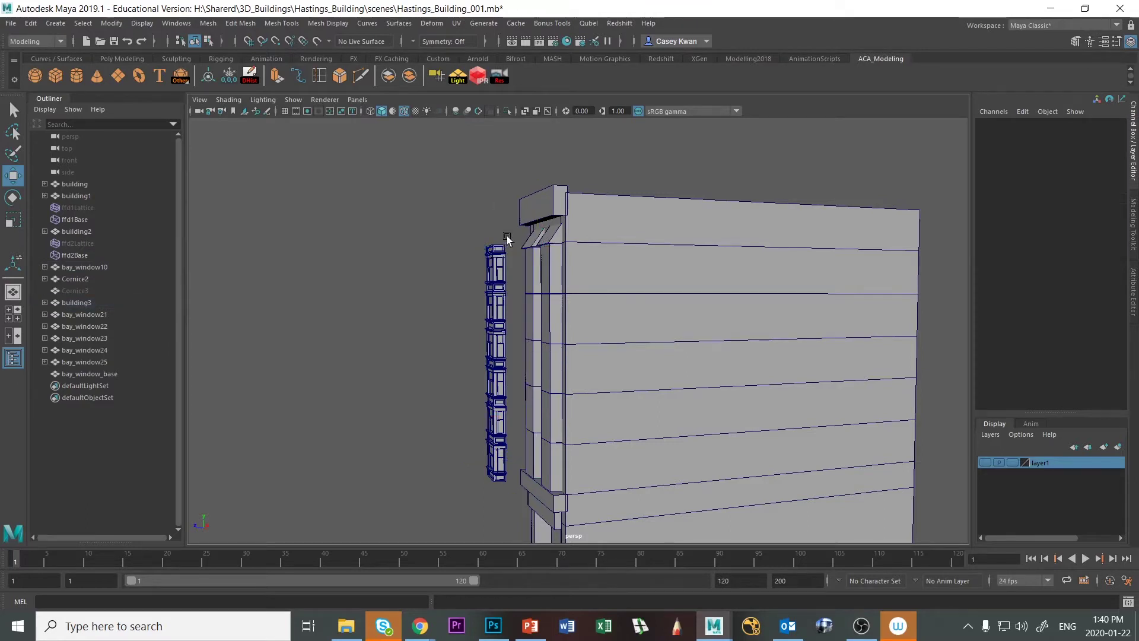
click(533, 235)
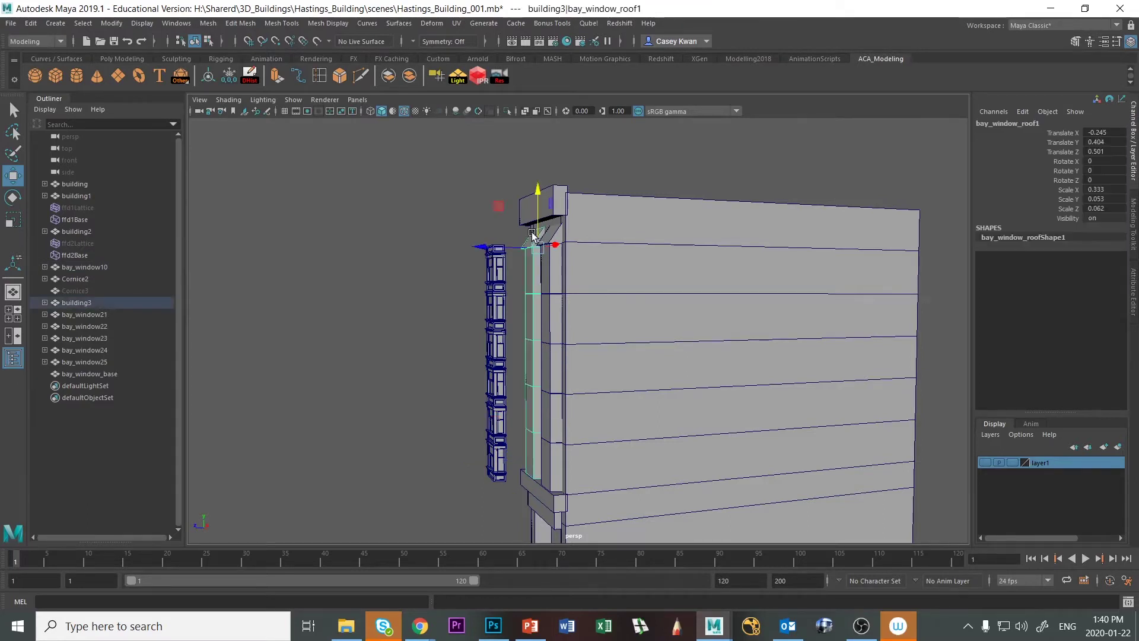
click(44, 302)
click(92, 315)
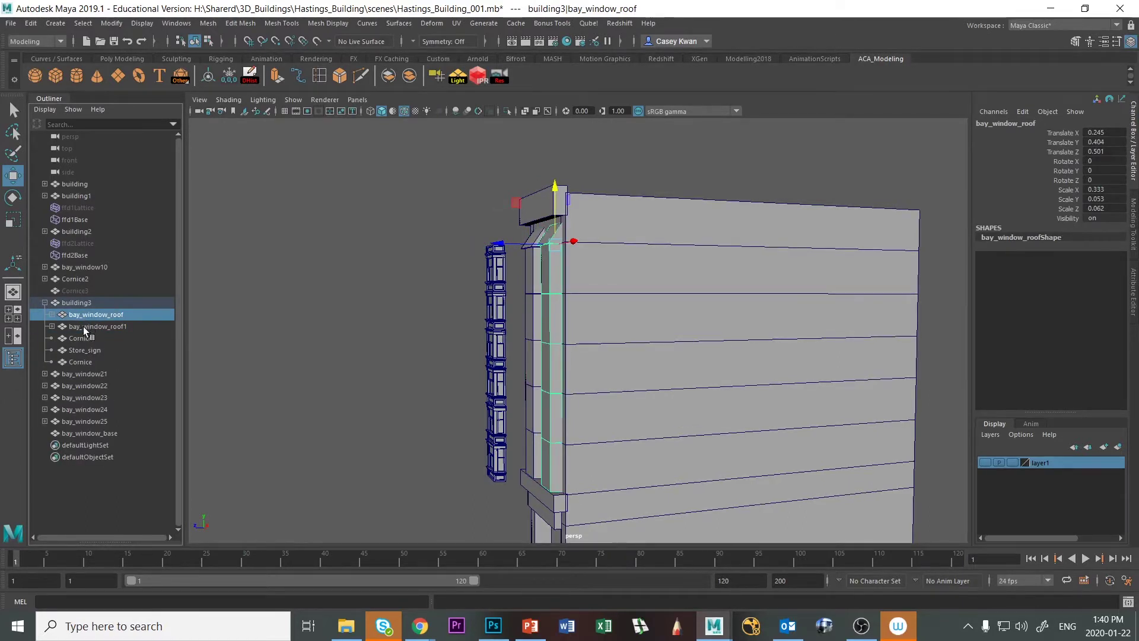
click(52, 314)
click(95, 327)
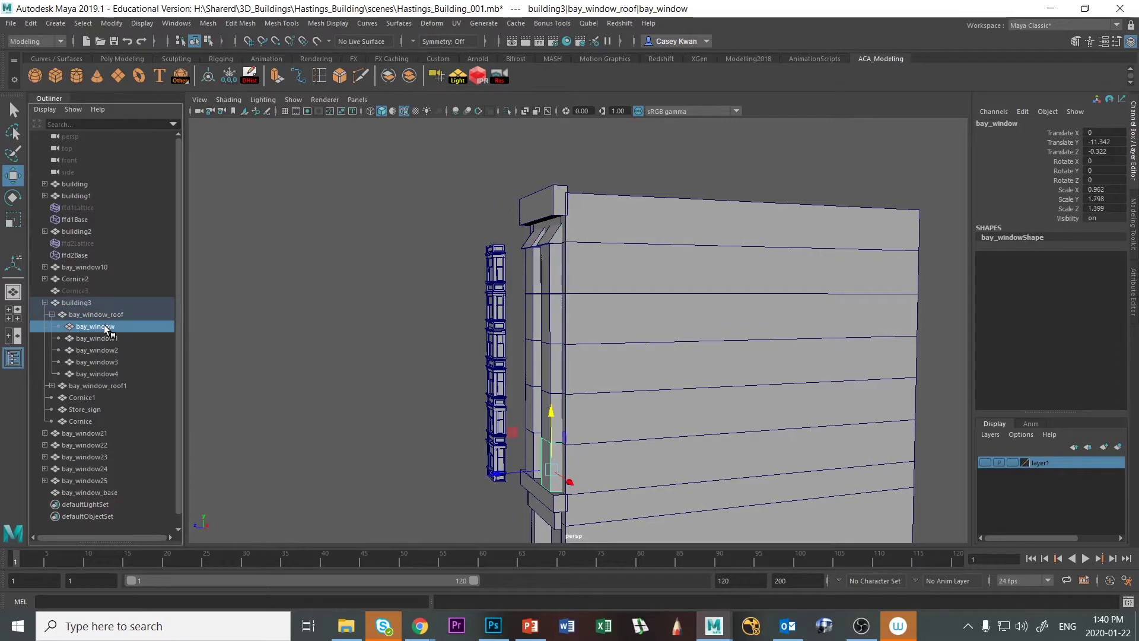
shift+click(107, 372)
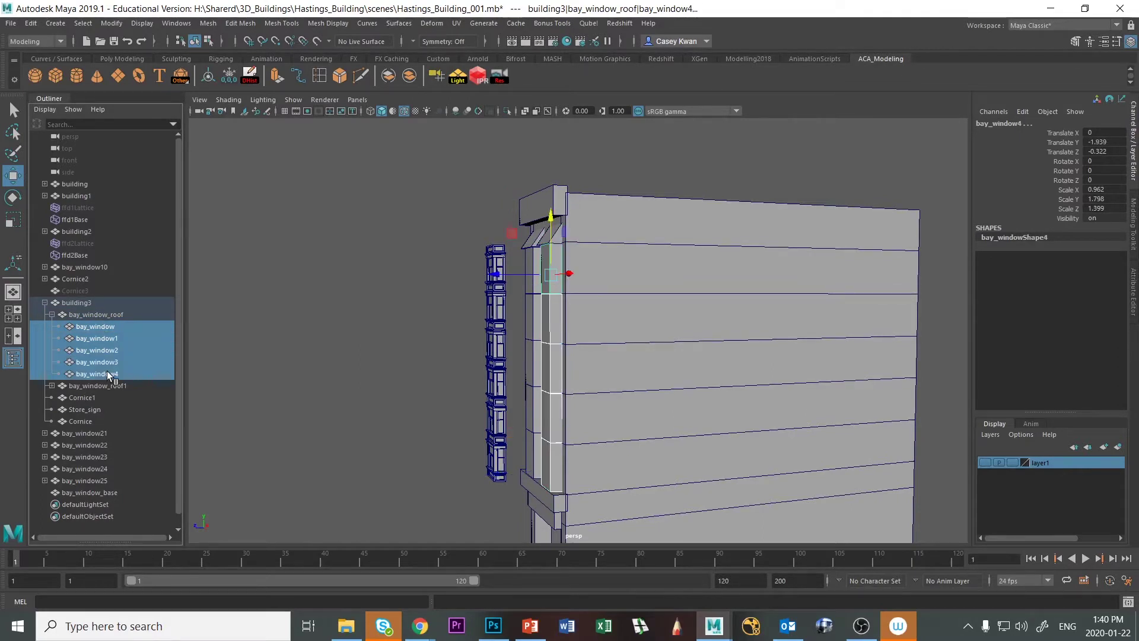
Expand bay_window_roof1 and delete bay_window5 through bay_window9.
click(52, 386)
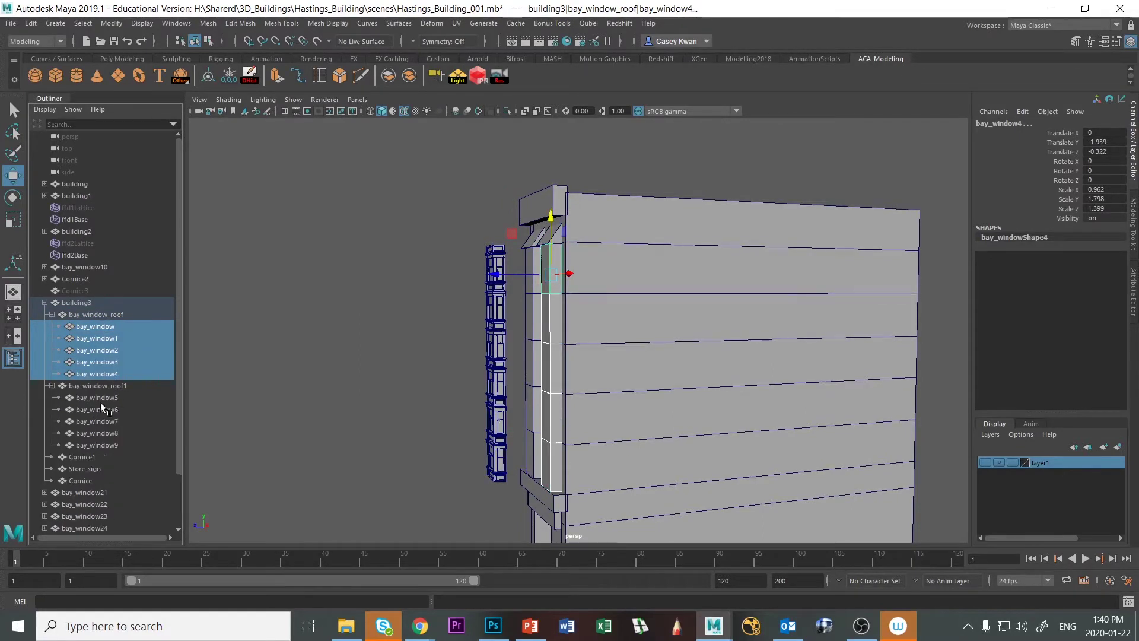
click(101, 399)
shift+click(109, 442)
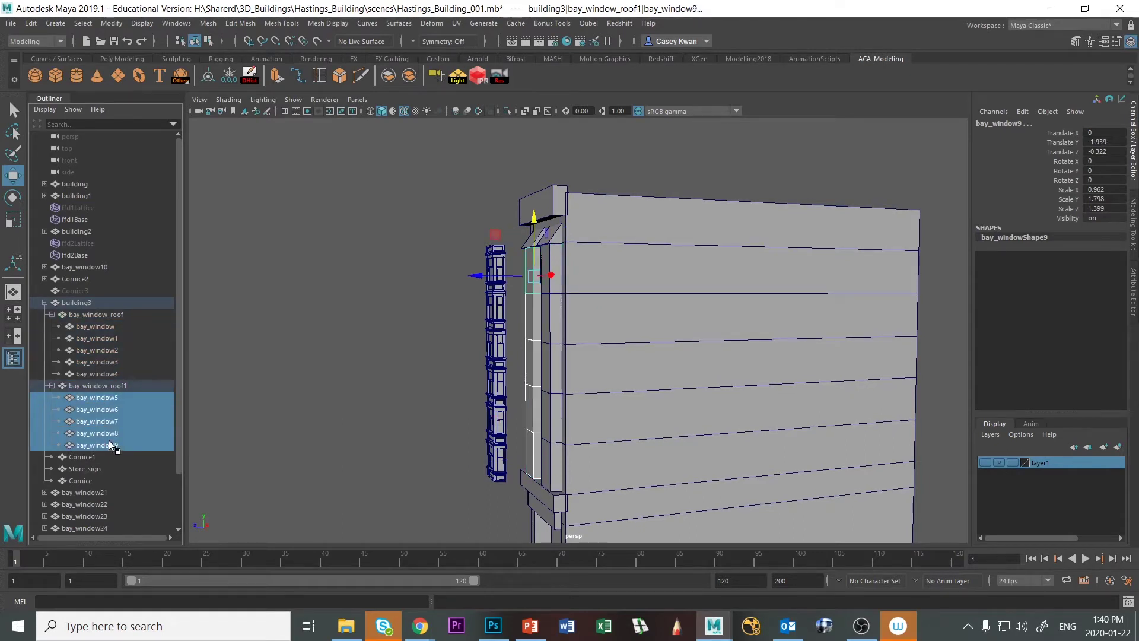
key(Delete)
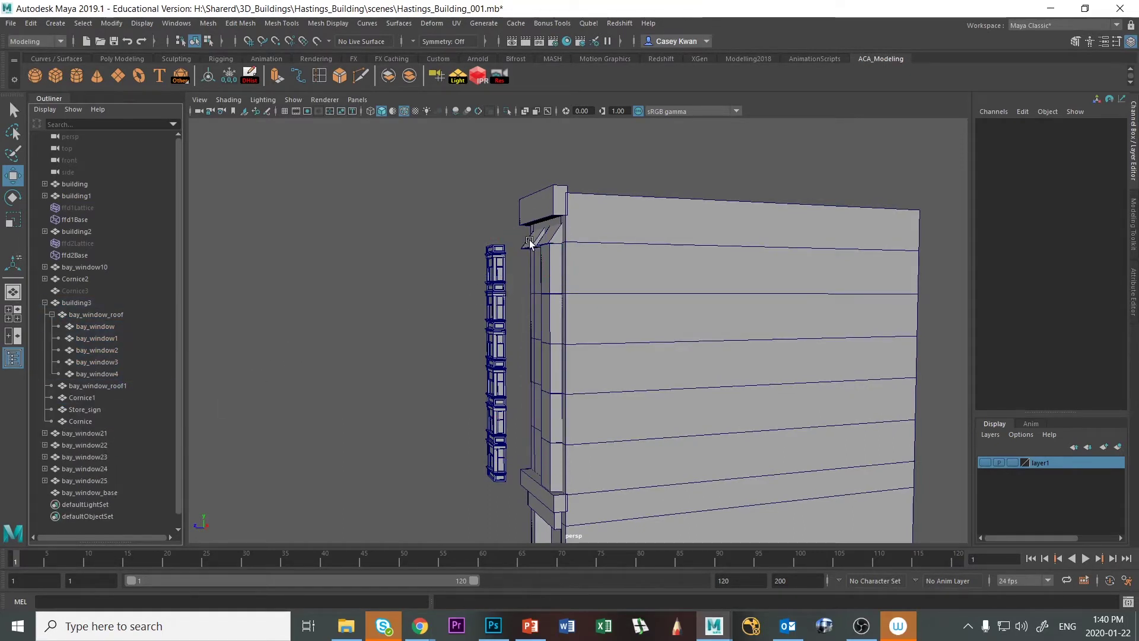
click(496, 477)
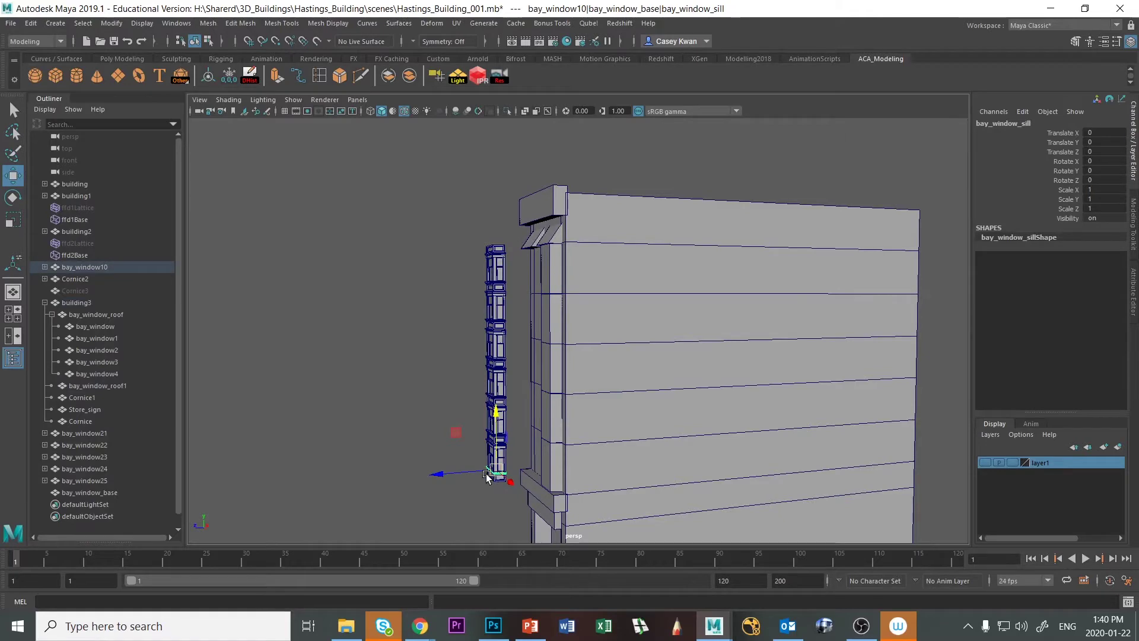
Select and frame the bay_window10 group, orbit to the building's long side, and open the Create menu.
key(Up)
key(Up)
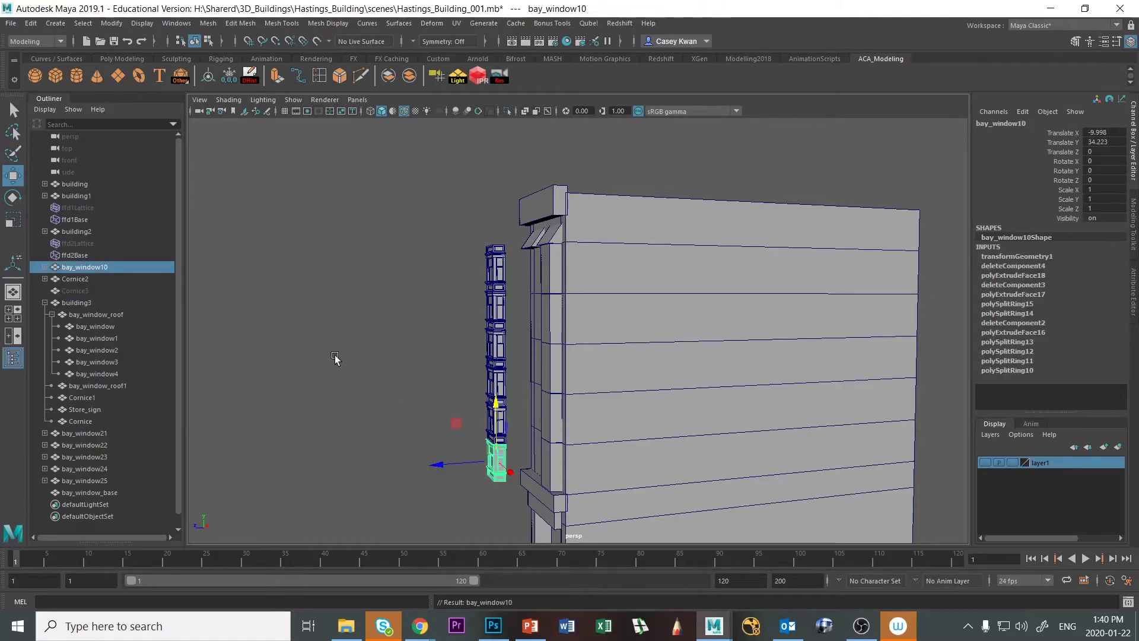
key(f)
mouse_move(410, 346)
alt+mouse_down()
mouse_move(503, 356)
mouse_move(521, 381)
mouse_move(557, 376)
mouse_move(475, 351)
mouse_move(424, 353)
alt+mouse_up()
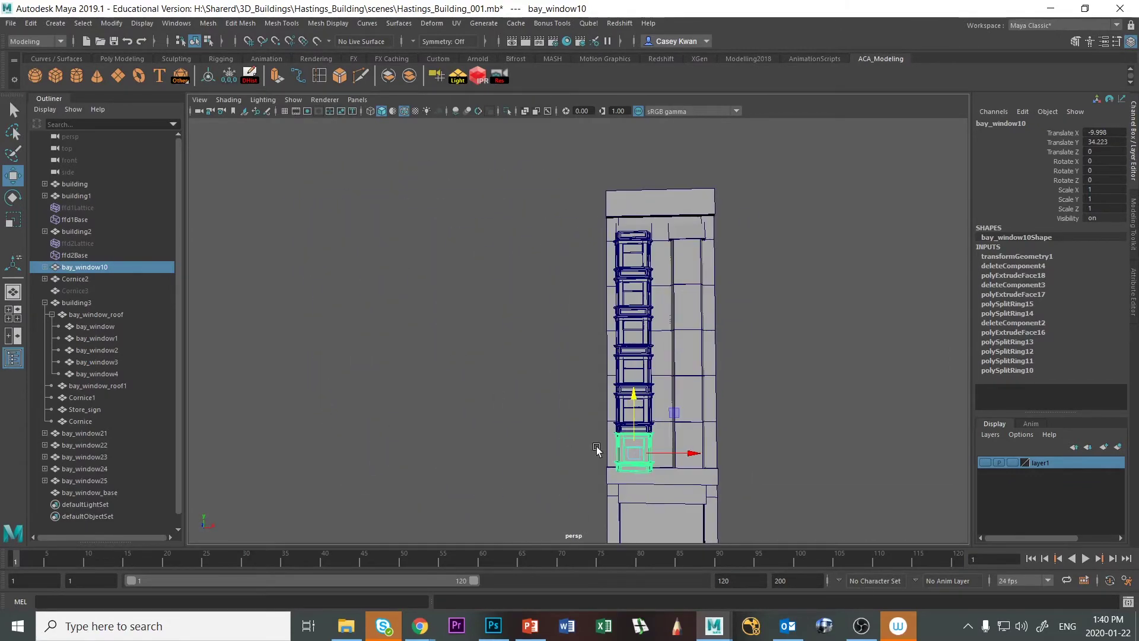
alt+drag(644, 453, 700, 436)
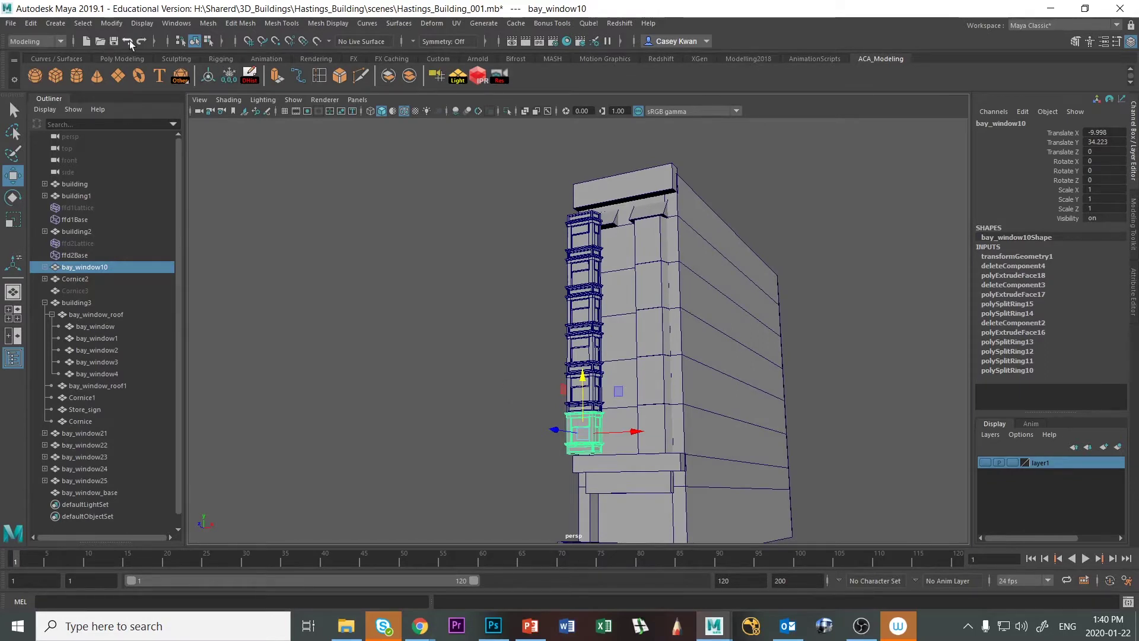
click(56, 24)
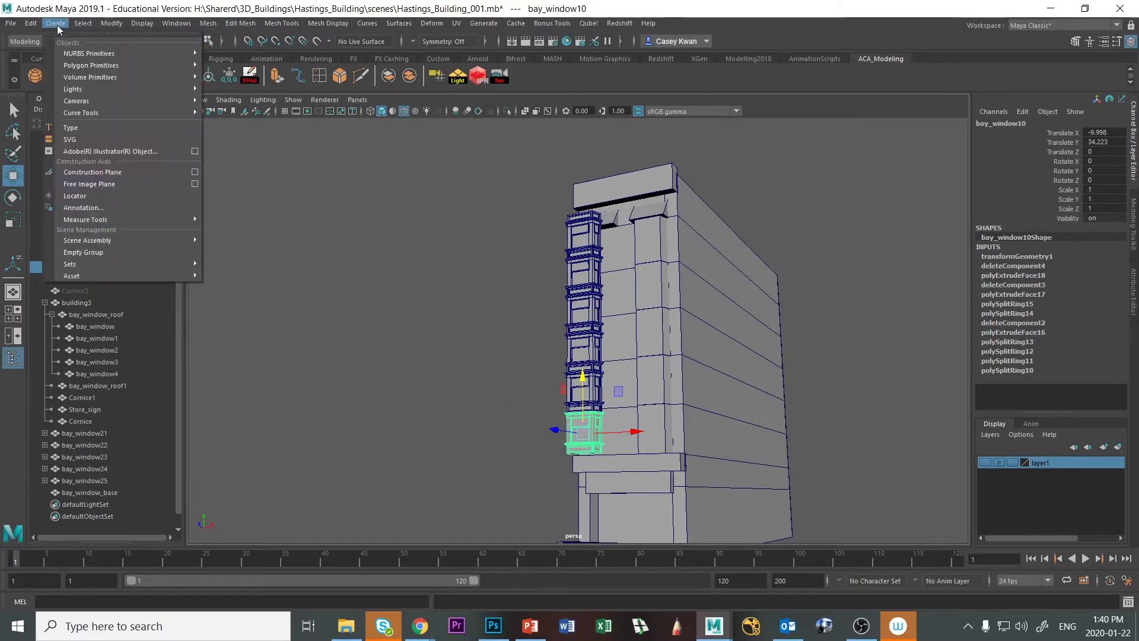
Create locator1 and move it out along Z to 22.187.
click(92, 194)
scroll(649, 479, down, 5)
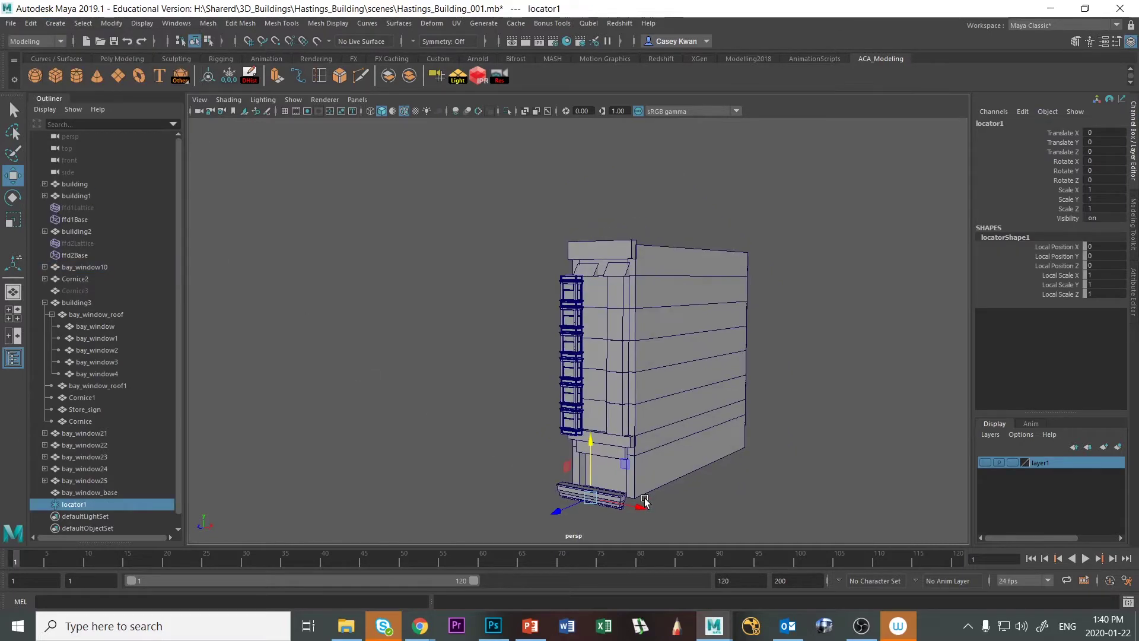
key(f)
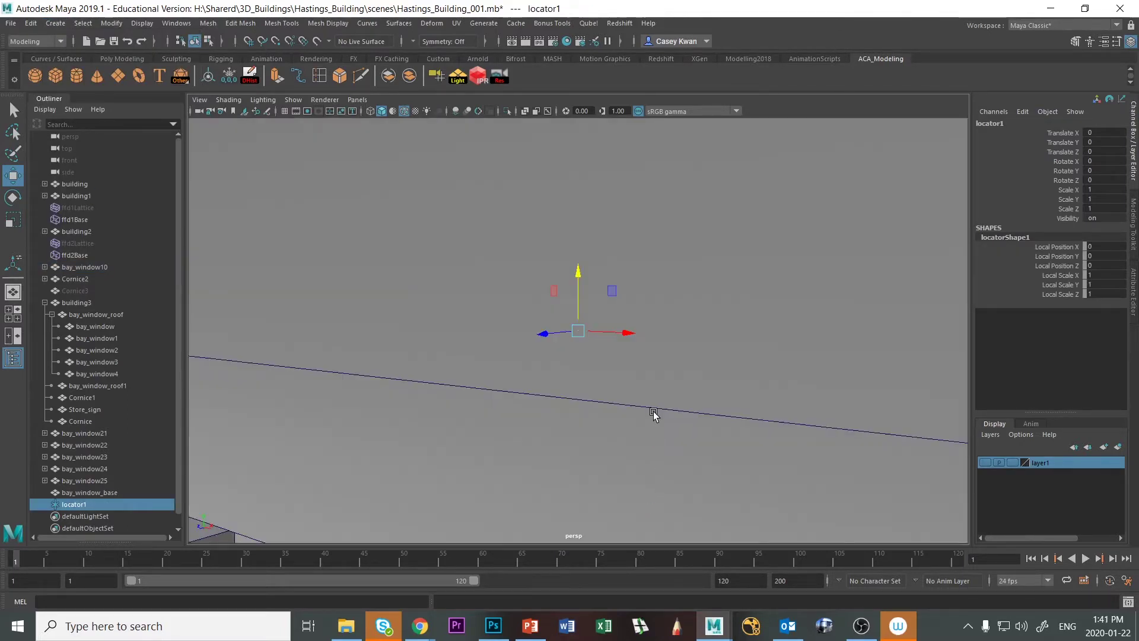
scroll(653, 432, down, 6)
mouse_move(647, 438)
alt+mouse_down()
mouse_move(641, 419)
mouse_move(633, 449)
alt+mouse_up()
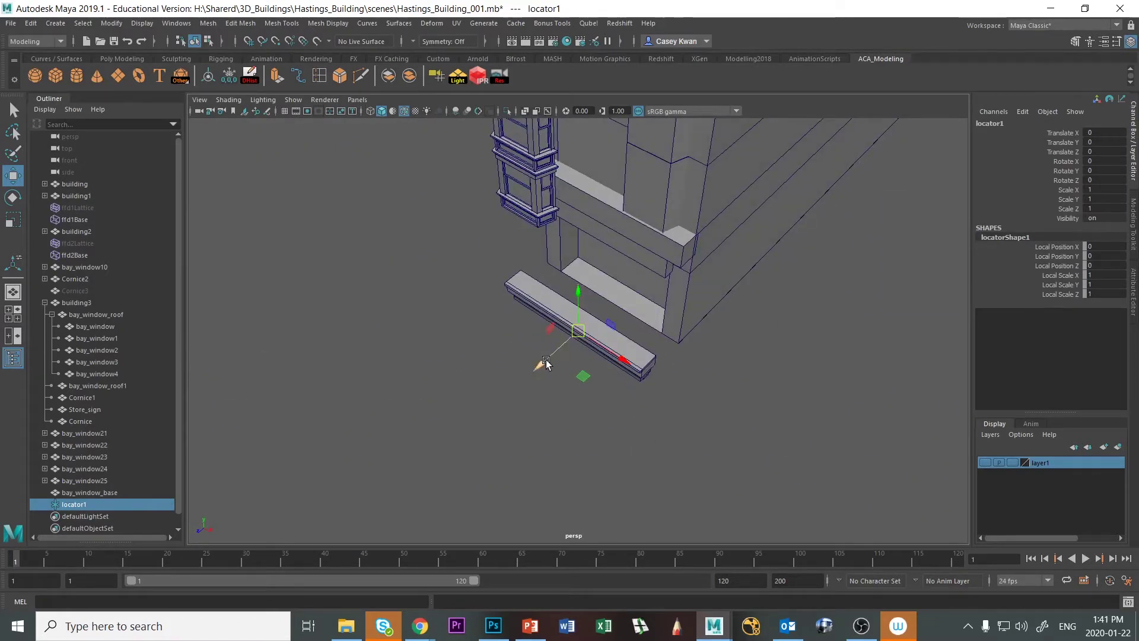
drag(539, 364, 473, 424)
click(514, 457)
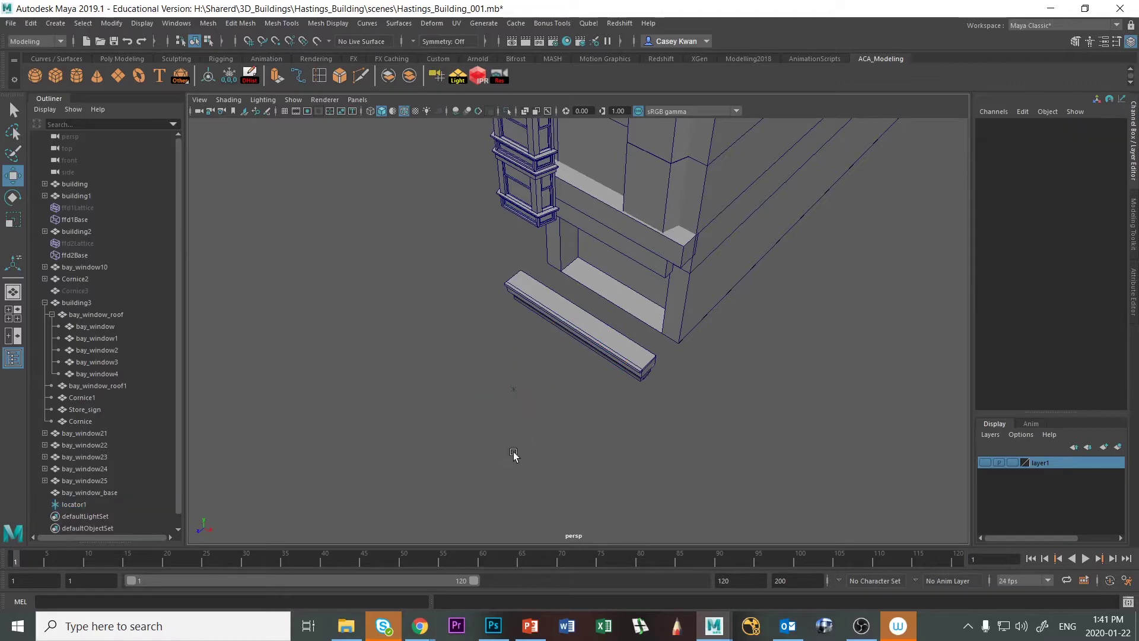
Reframe on locator1 near the cornice and scale it up uniformly to 6.357.
alt+drag(514, 457, 509, 351)
click(522, 370)
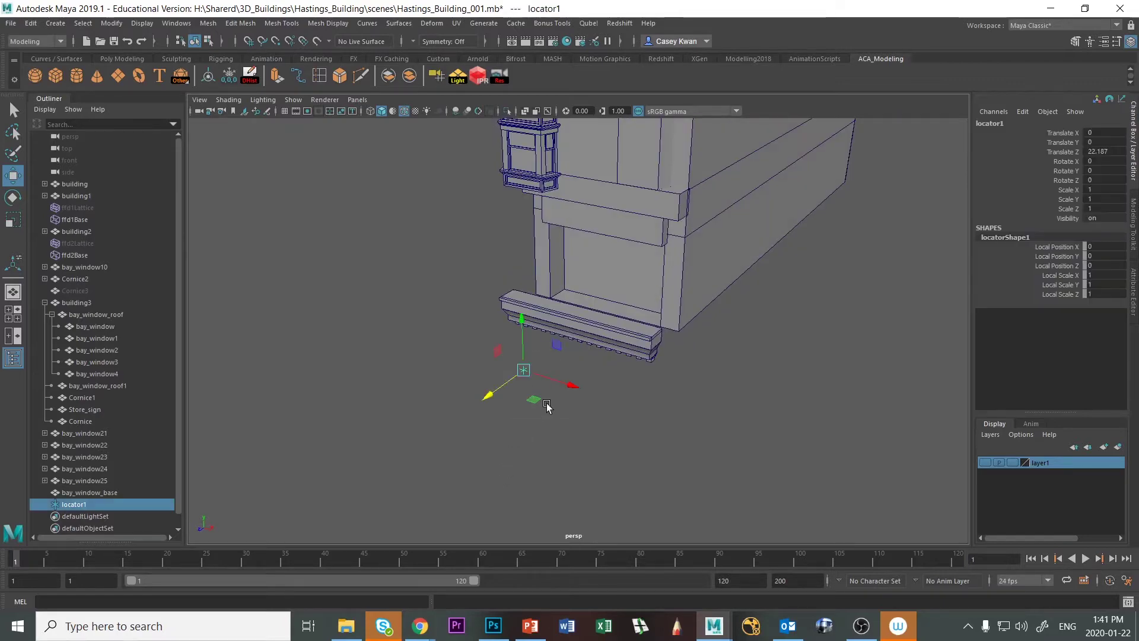
key(f)
alt+drag(600, 394, 608, 384)
scroll(544, 463, up, 6)
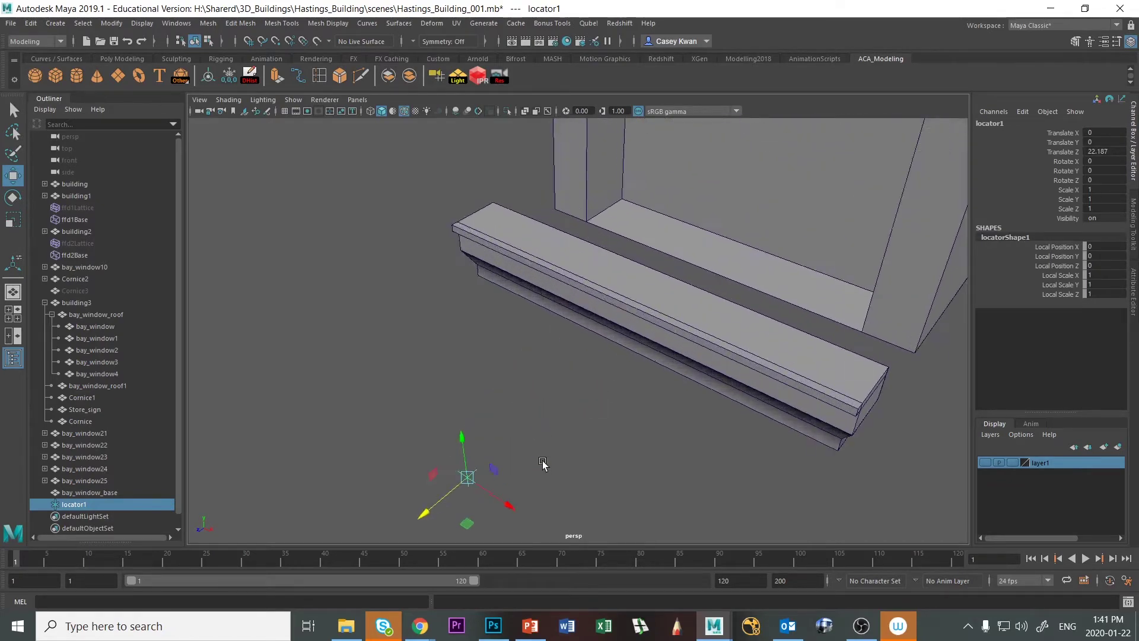
scroll(543, 463, down, 6)
scroll(542, 460, up, 3)
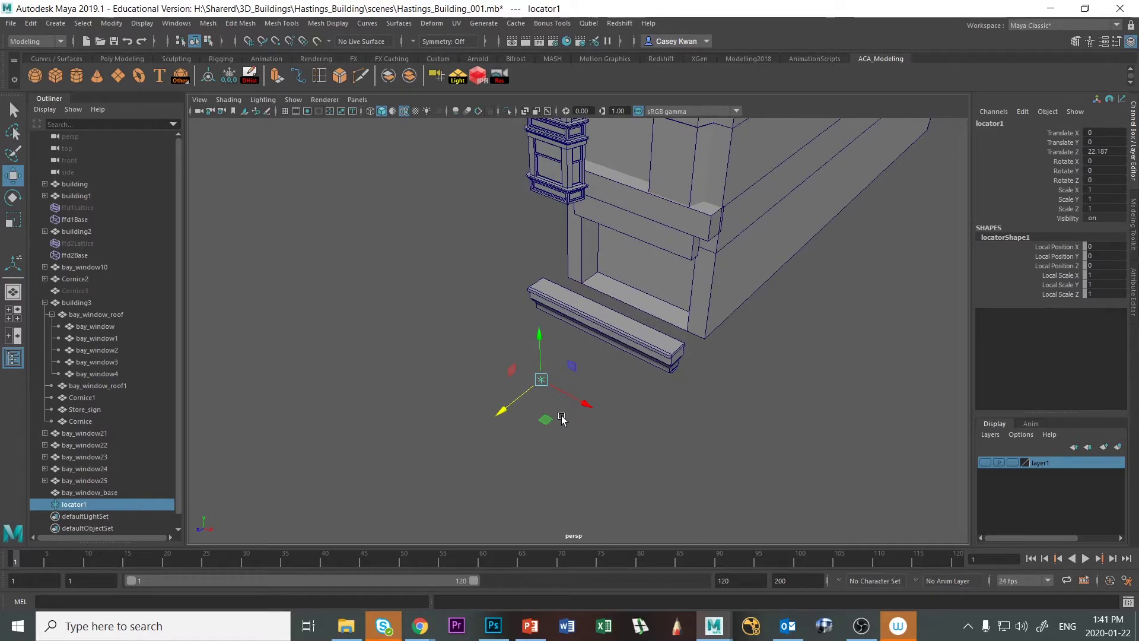
key(r)
drag(542, 380, 584, 368)
click(640, 439)
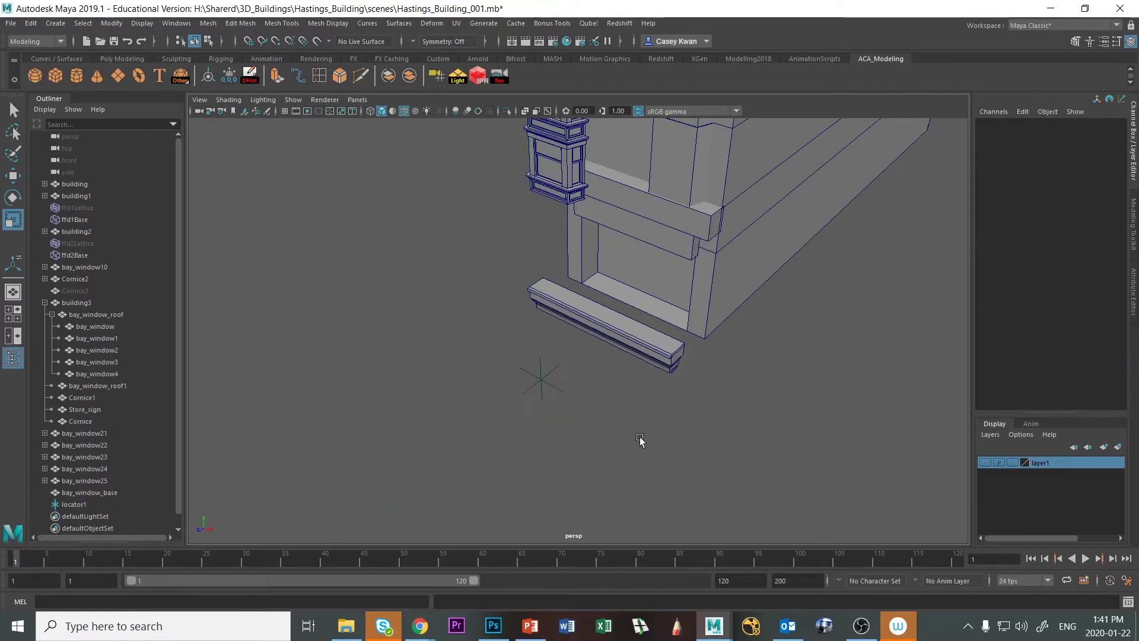
alt+drag(641, 440, 657, 417)
click(562, 387)
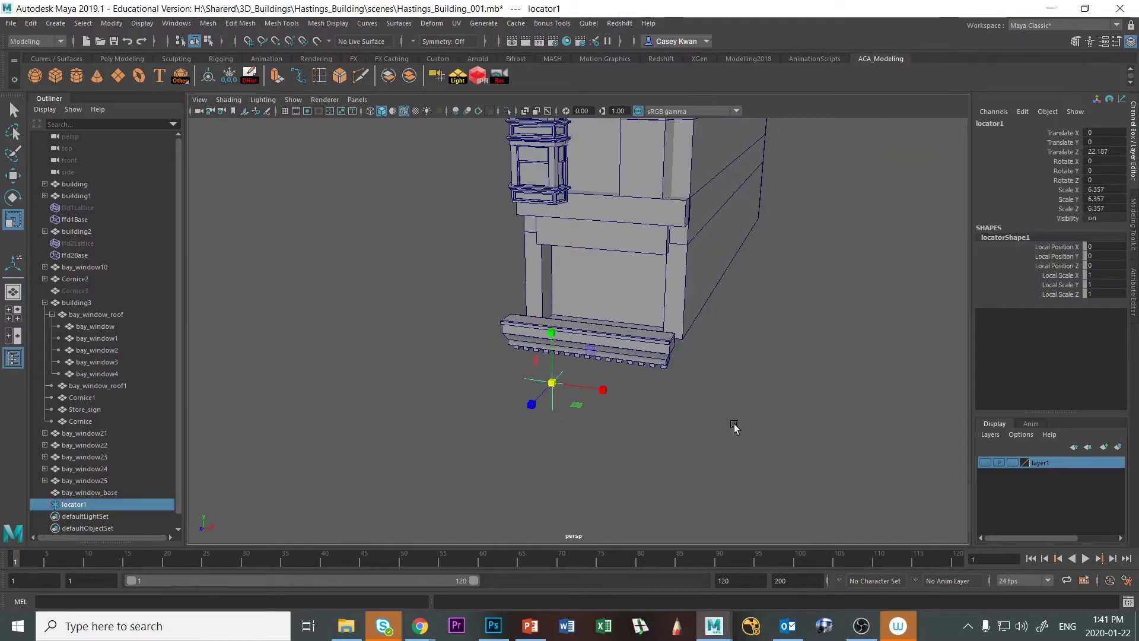
In the top view, shrink locator1 to 5.778 and move it under the bay window at X -9.946.
key(space)
key(space)
scroll(495, 237, down, 5)
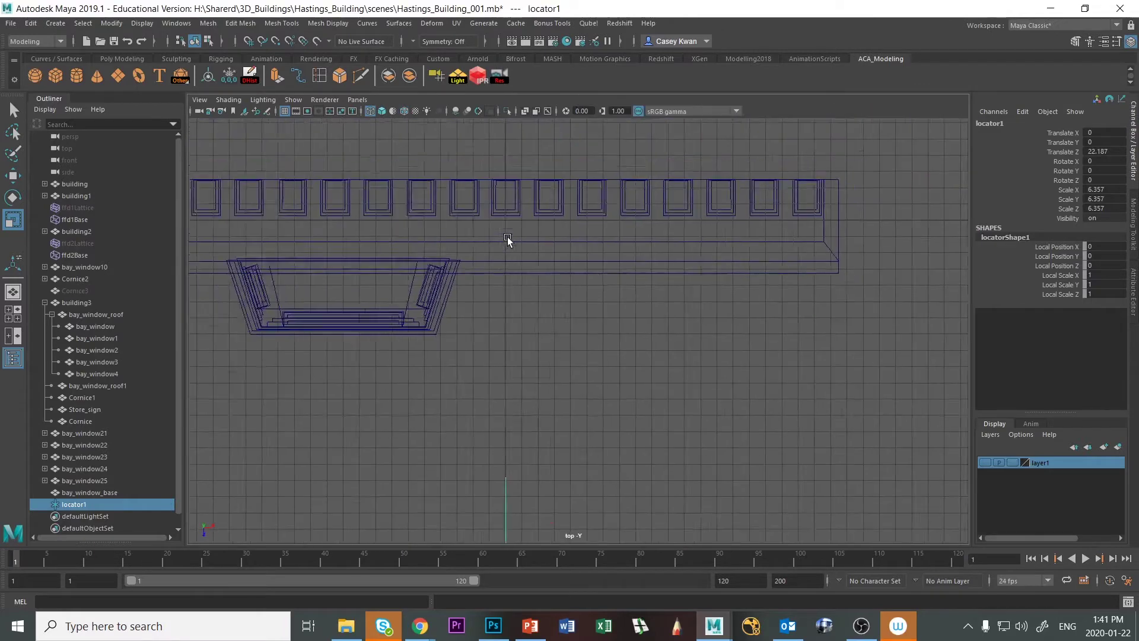
drag(539, 467, 532, 365)
key(w)
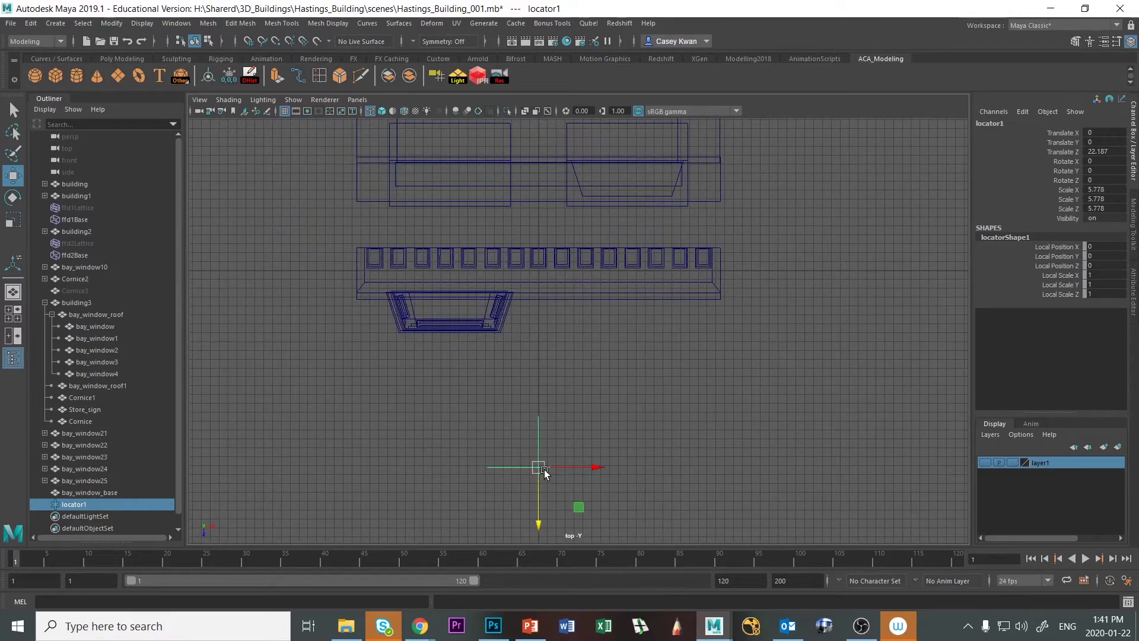
drag(541, 468, 454, 312)
scroll(485, 386, up, 4)
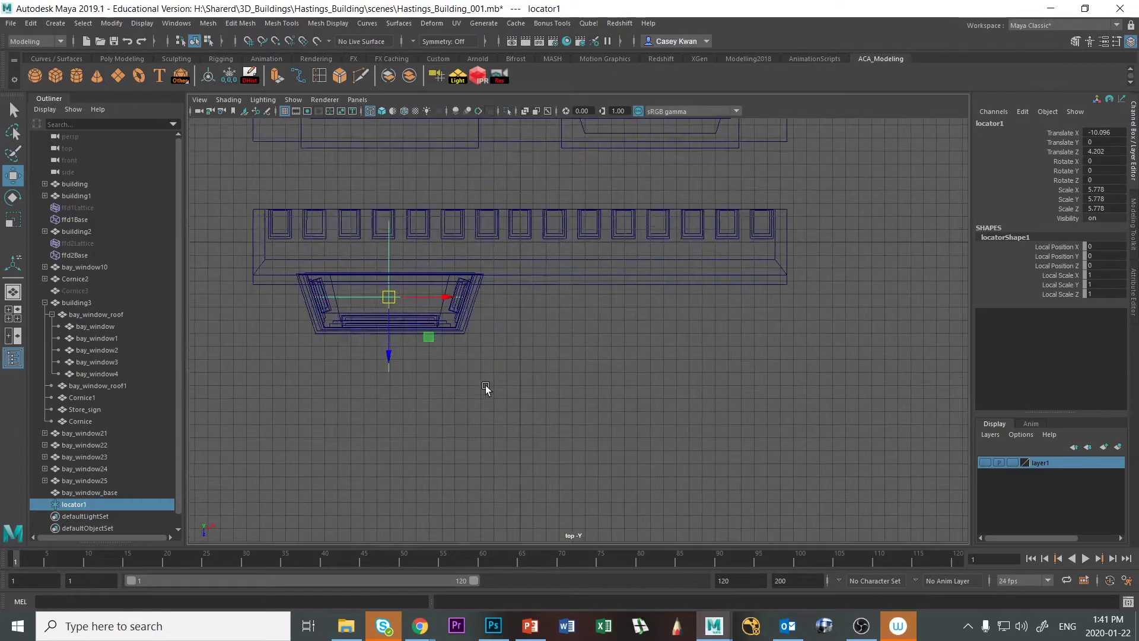
alt+middle_drag(450, 380, 461, 378)
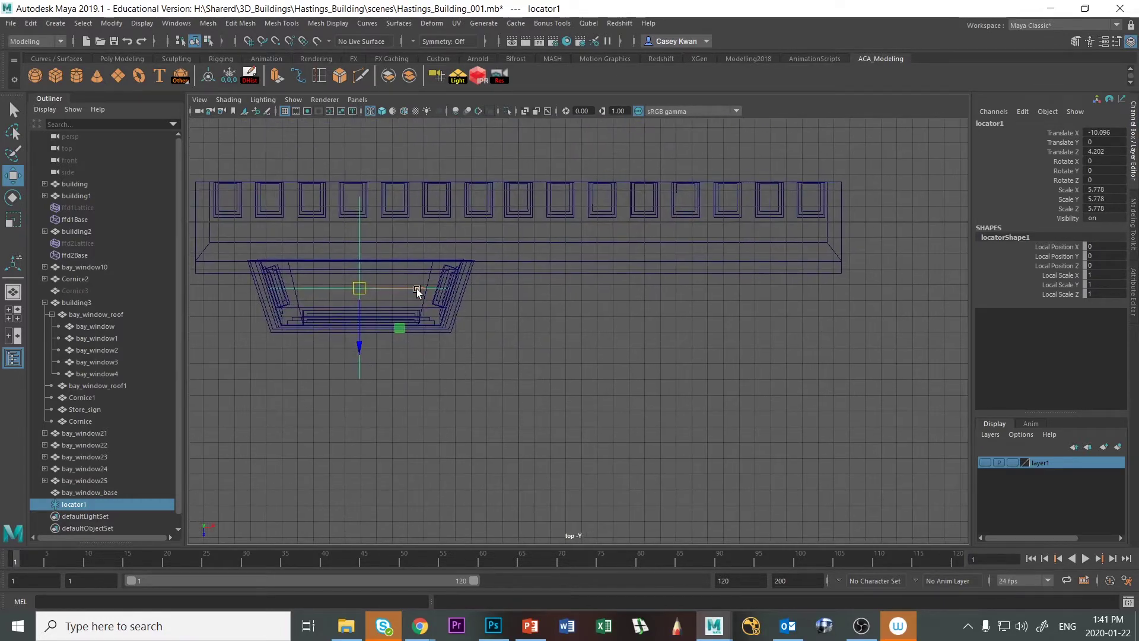
drag(417, 288, 419, 289)
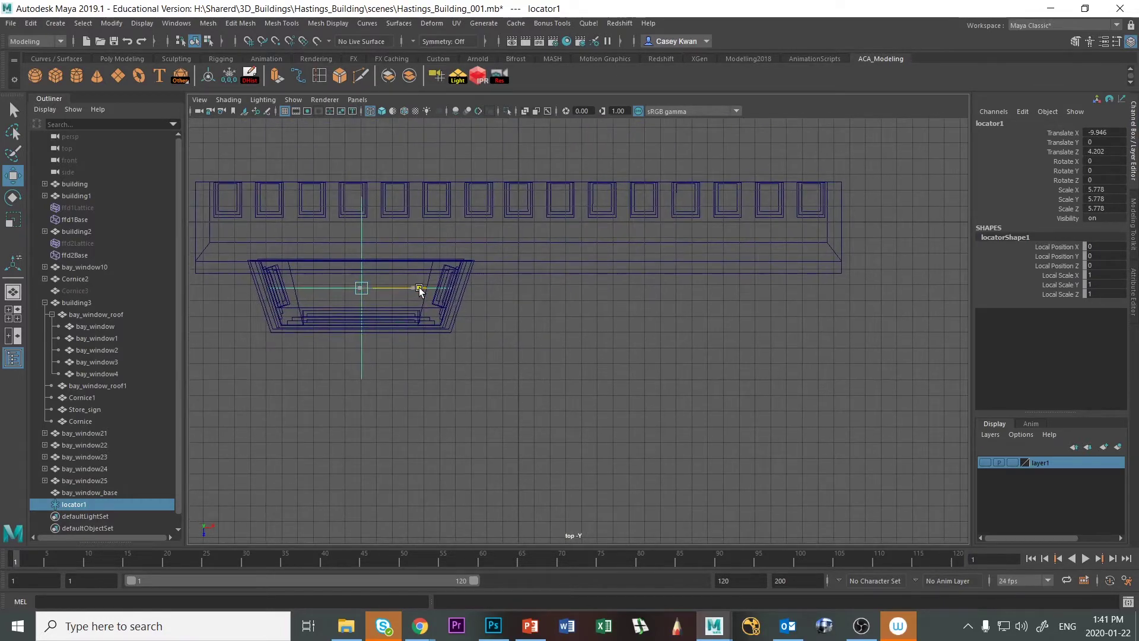
click(681, 424)
In the perspective view, raise locator1 along Y to 34.963 at the bay window's base.
key(space)
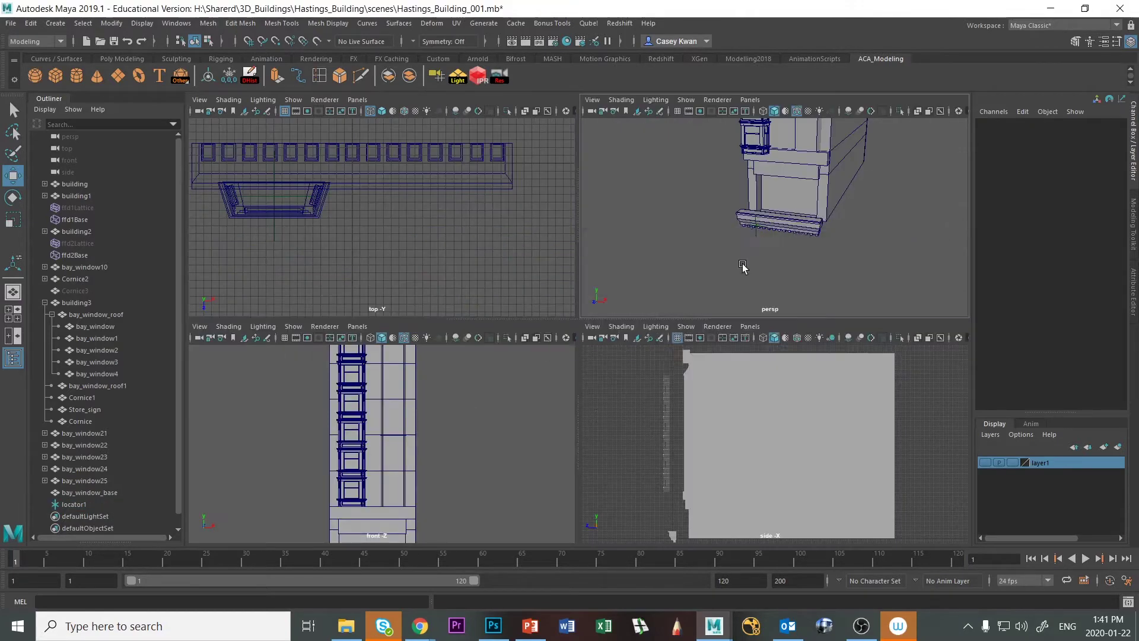
key(space)
click(542, 359)
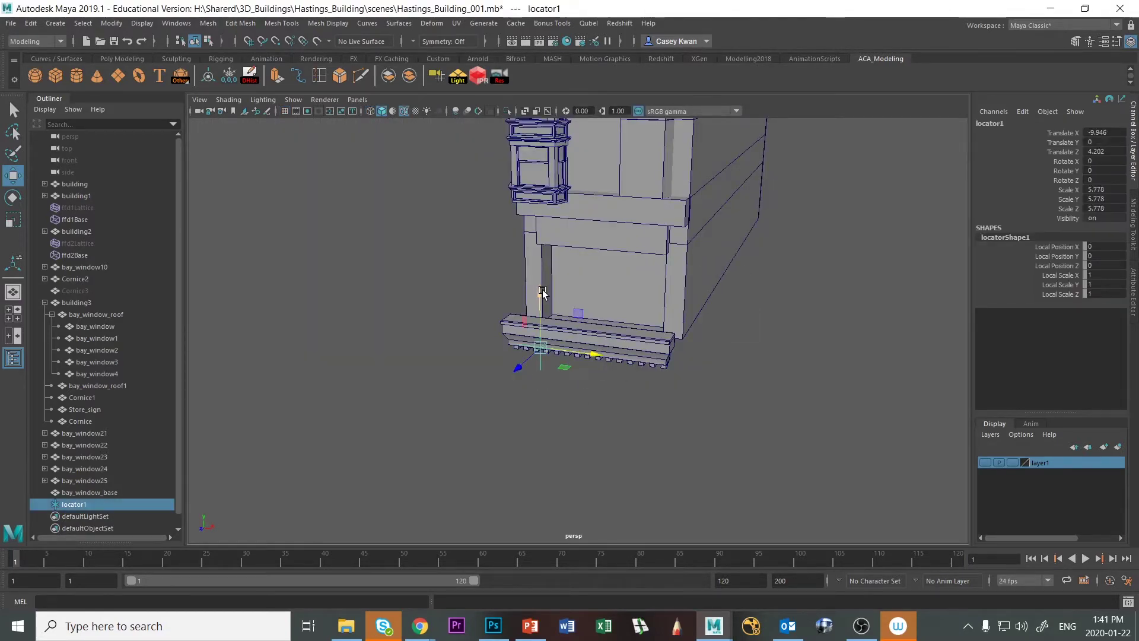
drag(540, 293, 538, 137)
key(f)
scroll(598, 349, down, 2)
scroll(598, 349, up, 1)
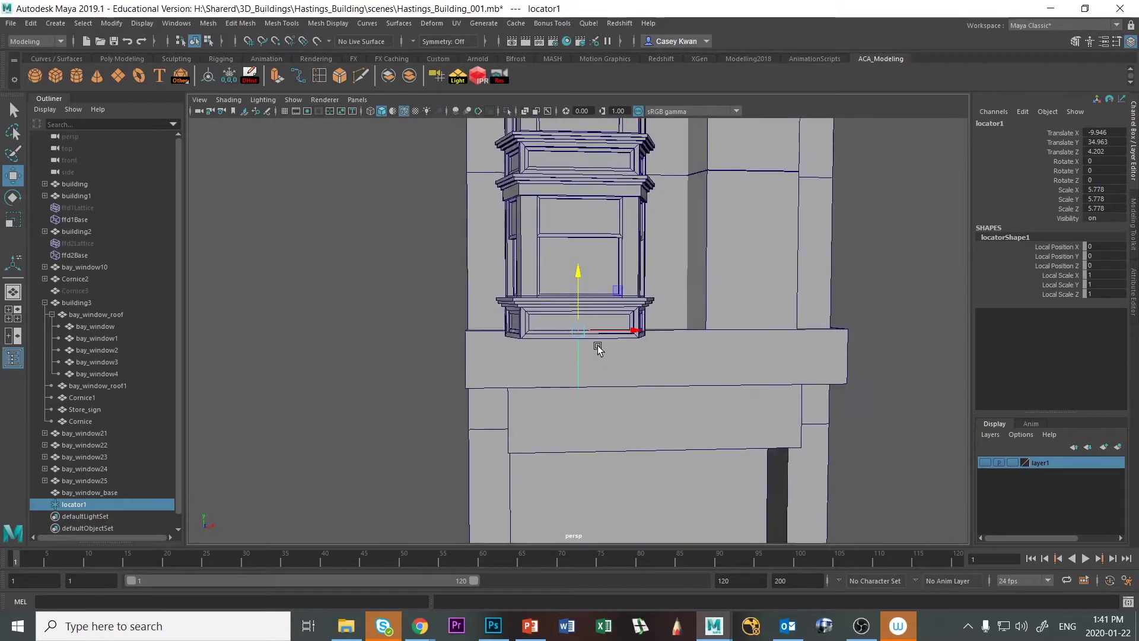
mouse_move(598, 349)
alt+mouse_down()
mouse_move(569, 346)
mouse_move(591, 337)
alt+mouse_up()
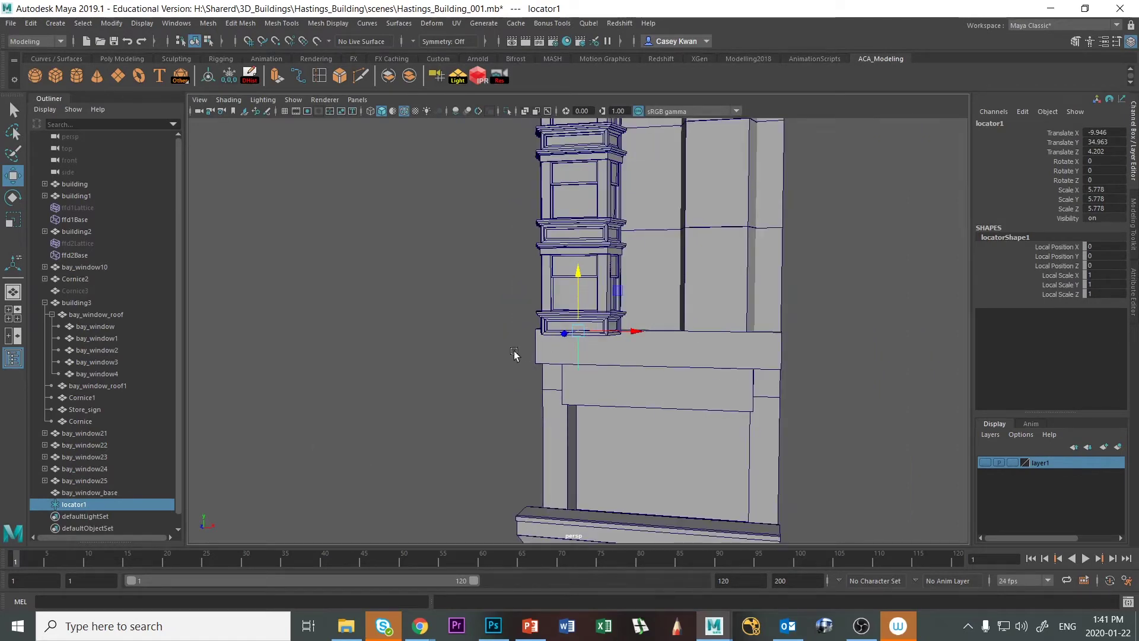
Undo the stray moves to restore the earlier selection with bay_window10 in place.
click(609, 321)
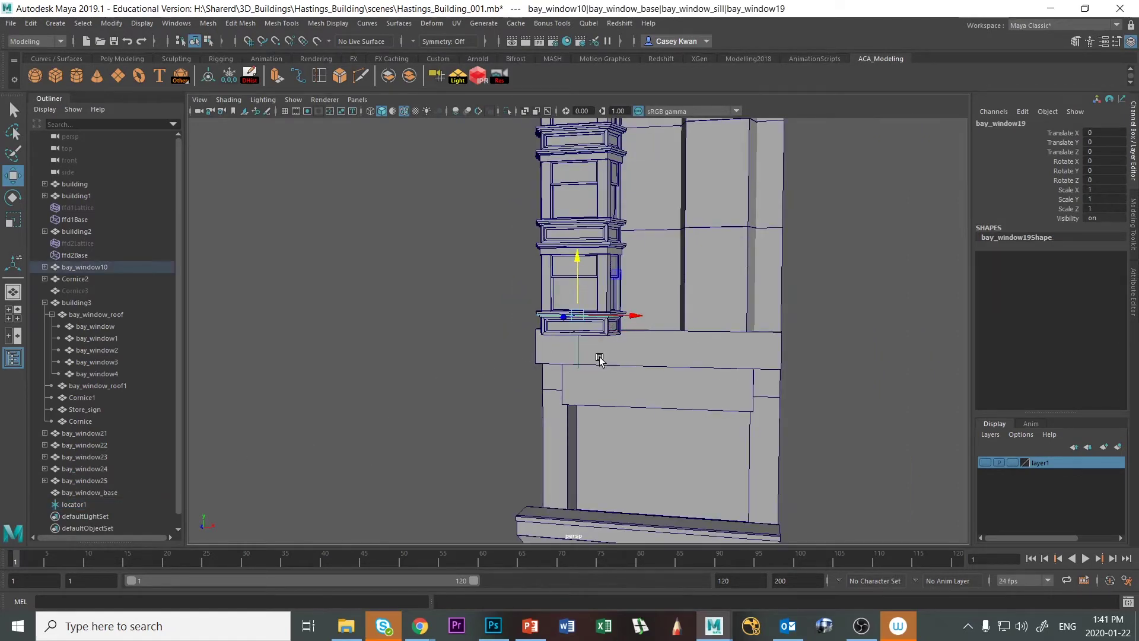
key(ctrl+z)
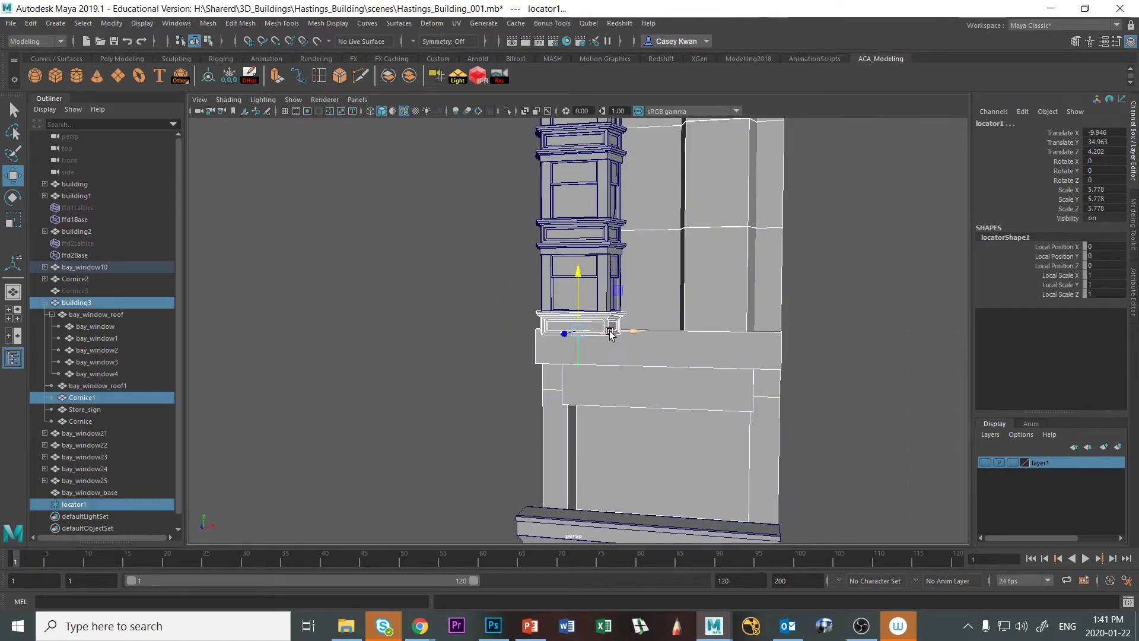
click(603, 289)
middle_drag(603, 288, 615, 442)
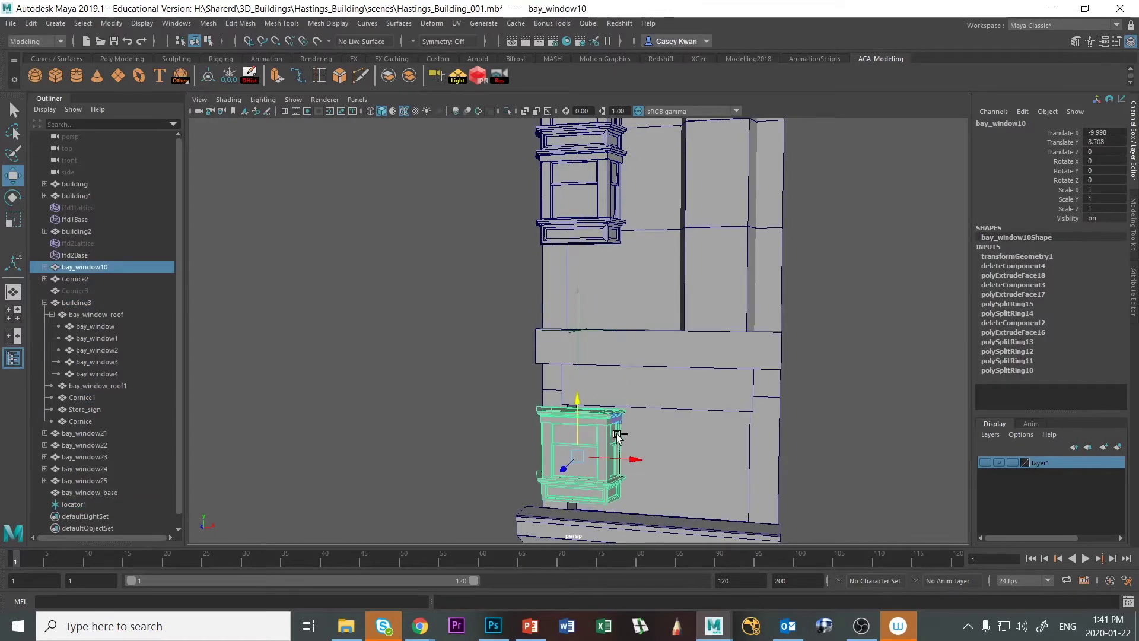
key(ctrl+z)
alt+middle_drag(465, 280, 419, 437)
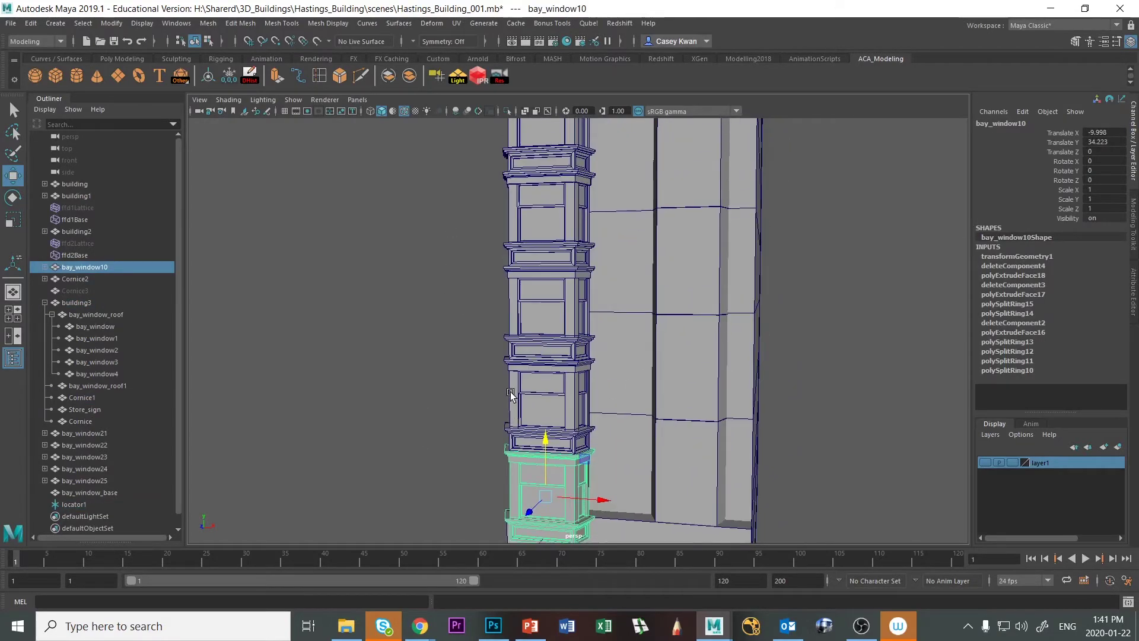
Add bay_window21–25, bay_window_base, and finally locator1 to the selection.
shift+click(514, 298)
shift+click(509, 295)
shift+click(509, 222)
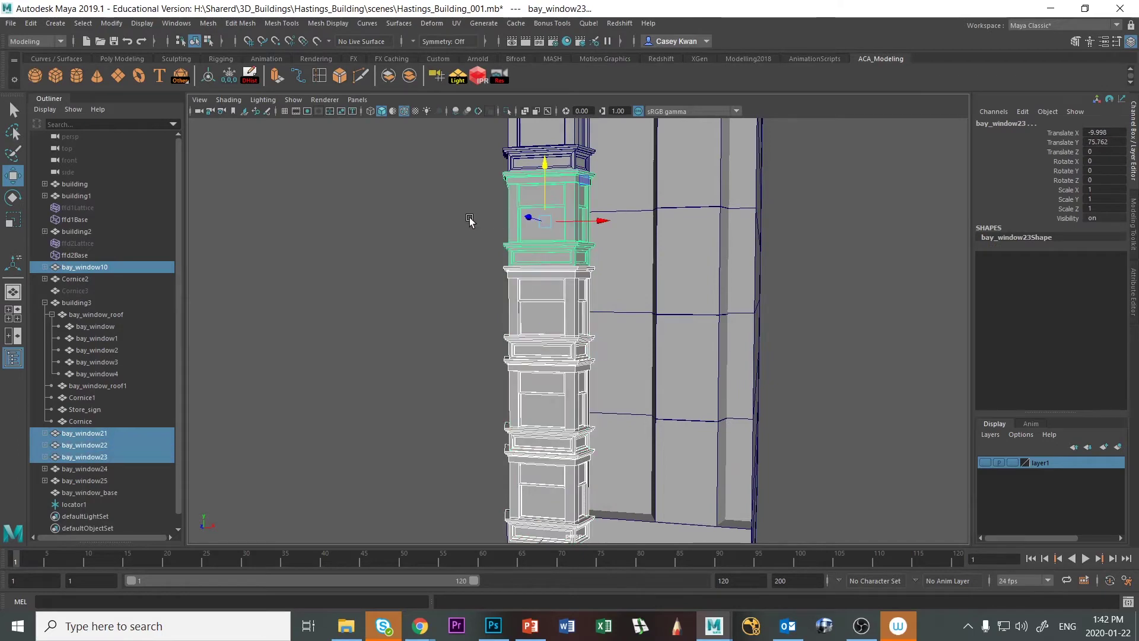
alt+middle_drag(470, 221, 485, 288)
shift+click(484, 288)
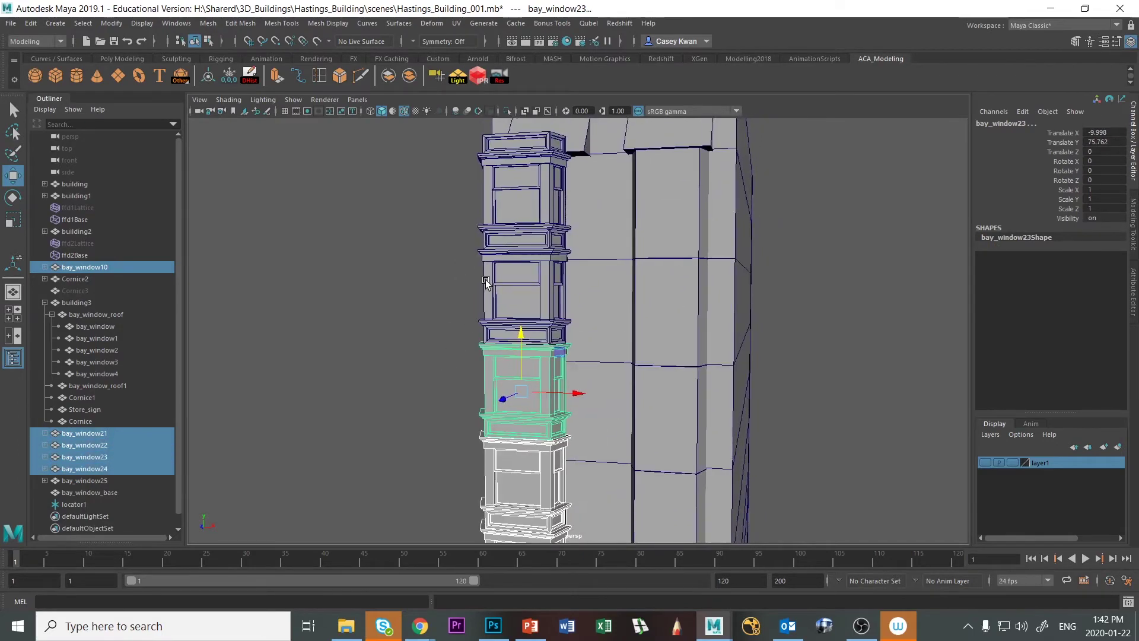
shift+click(486, 191)
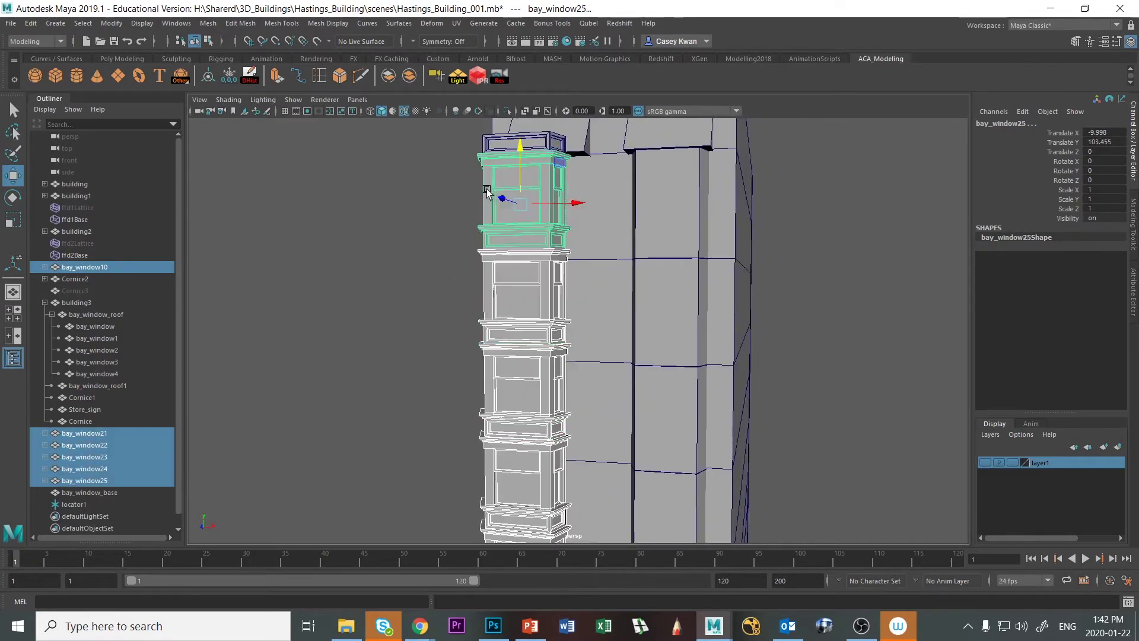
shift+click(483, 143)
scroll(470, 404, down, 3)
alt+middle_drag(514, 446, 357, 288)
alt+drag(445, 355, 441, 352)
shift+click(456, 356)
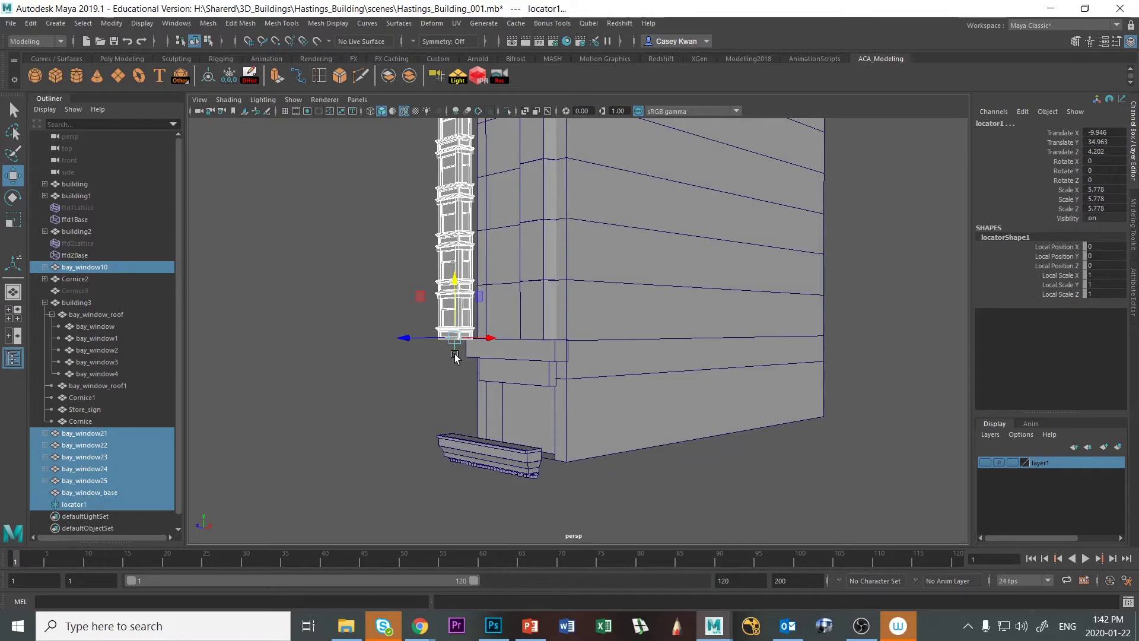
Parent the bay windows and bay_window_base under locator1, then check its children in the Outliner.
key(p)
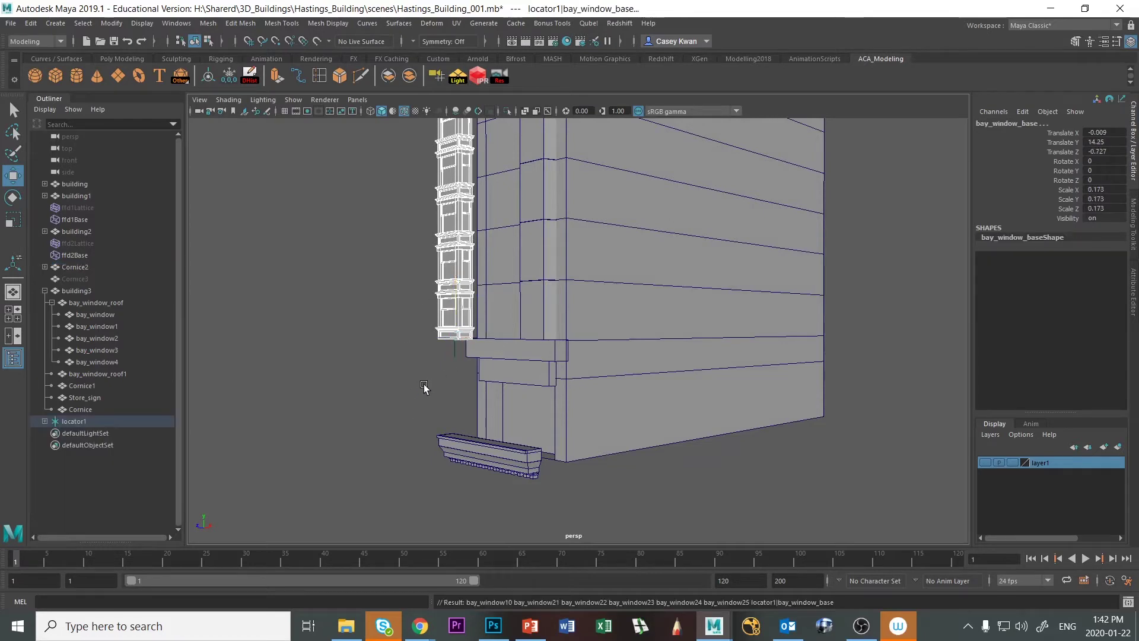
key(Up)
alt+drag(532, 337, 518, 350)
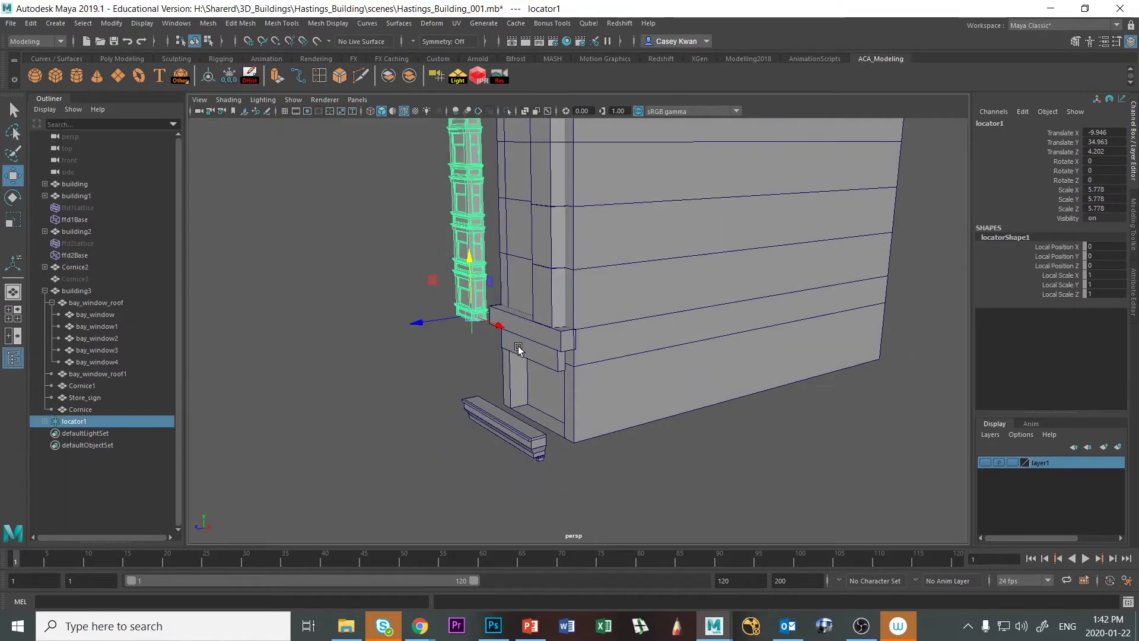
click(44, 421)
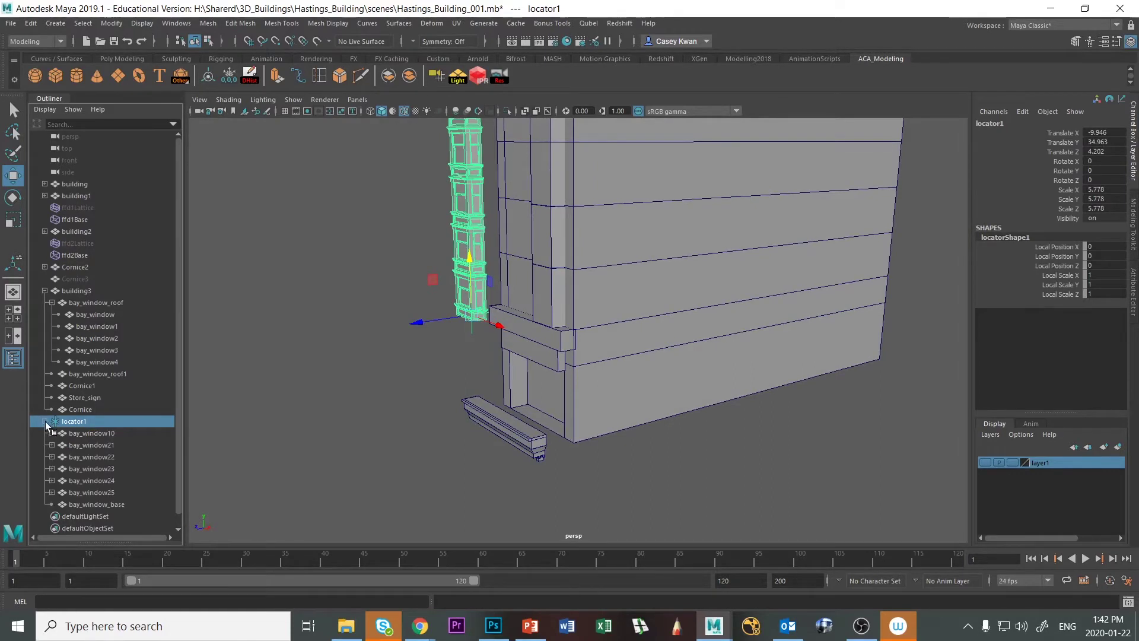
click(45, 421)
alt+drag(456, 314, 644, 339)
scroll(459, 335, up, 5)
click(802, 350)
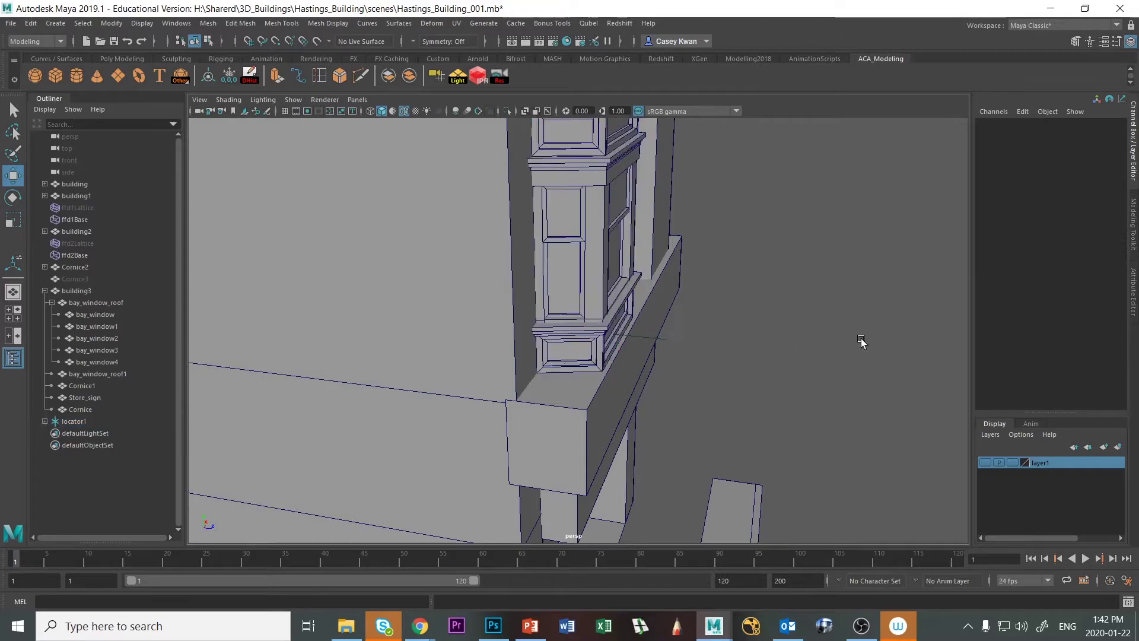
alt+drag(860, 338, 590, 517)
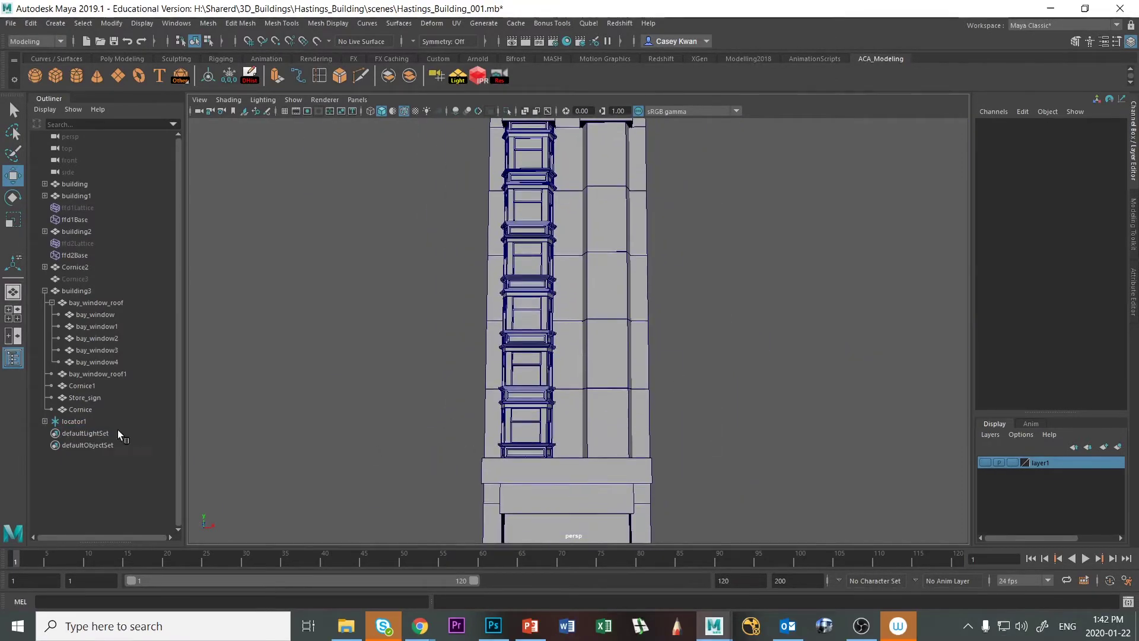
Duplicate locator1 with its stack as locator2 and move it right along X.
click(77, 420)
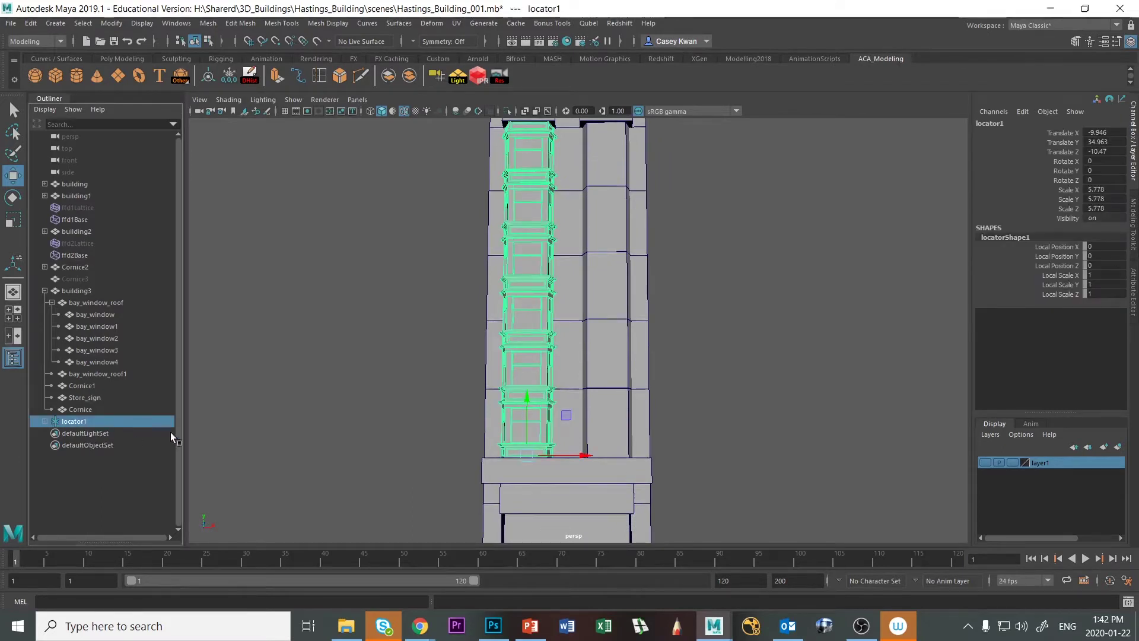
scroll(292, 433, down, 4)
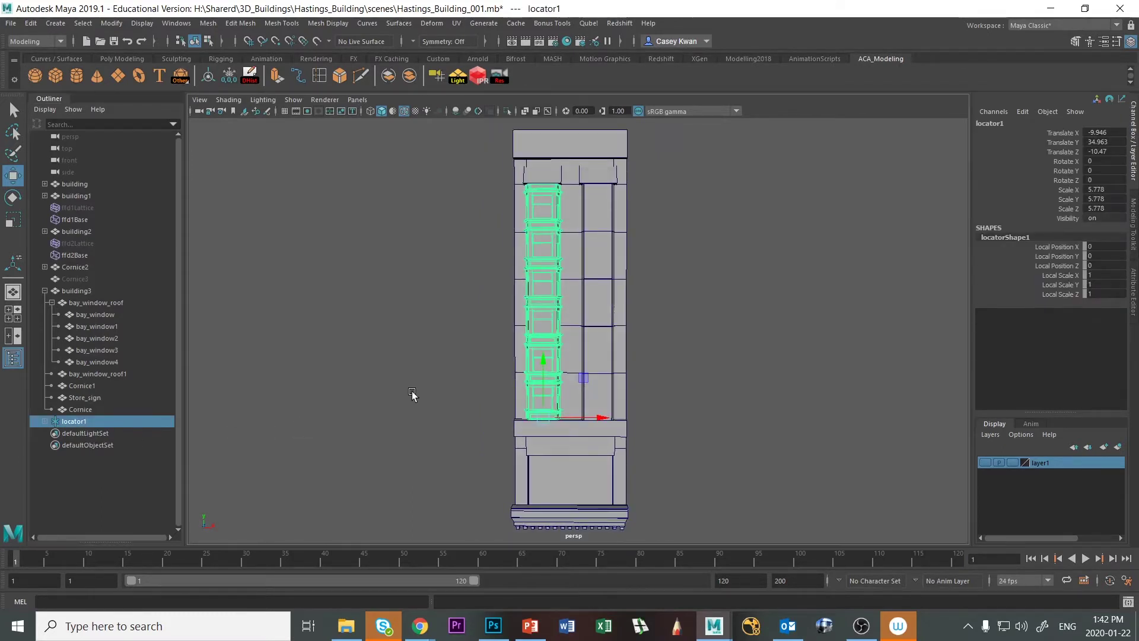
key(ctrl+d)
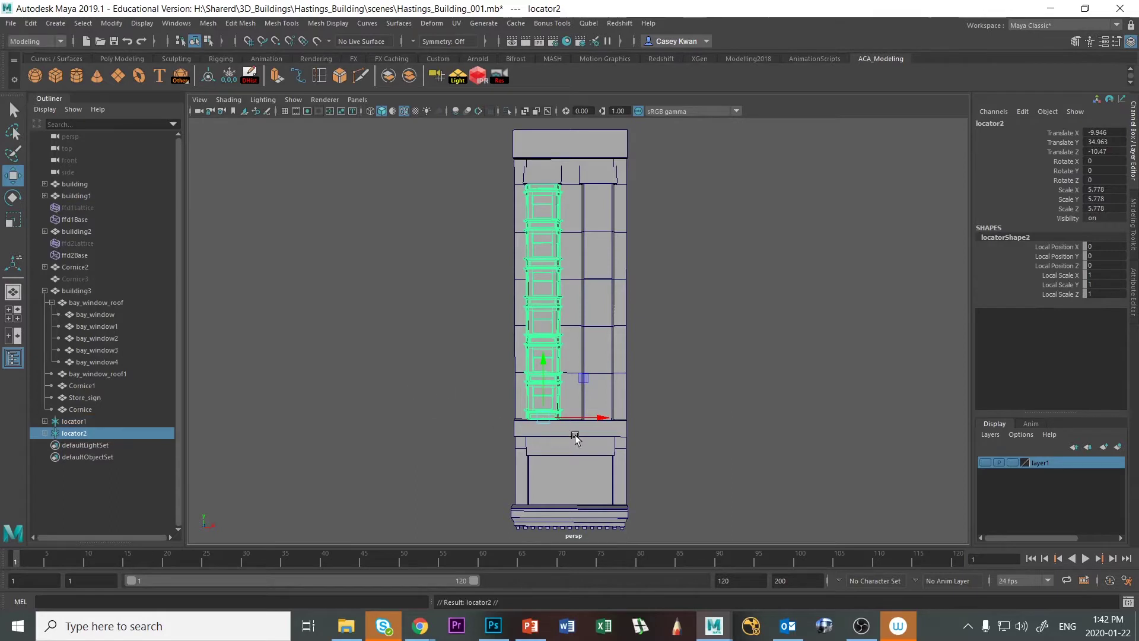
drag(594, 417, 656, 413)
key(f)
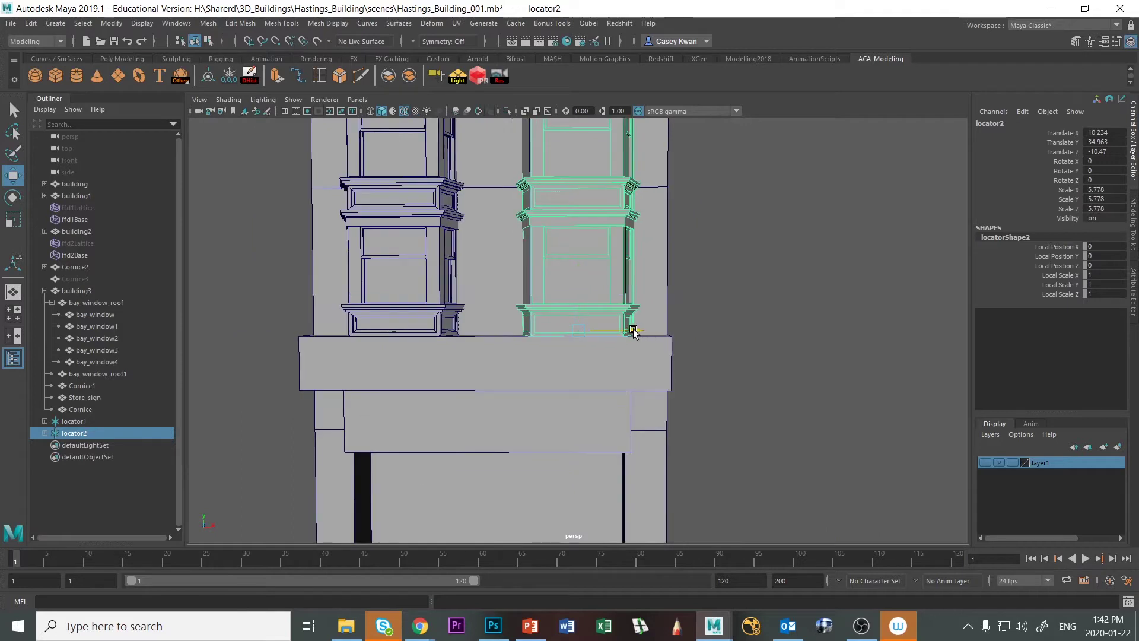
drag(633, 331, 628, 331)
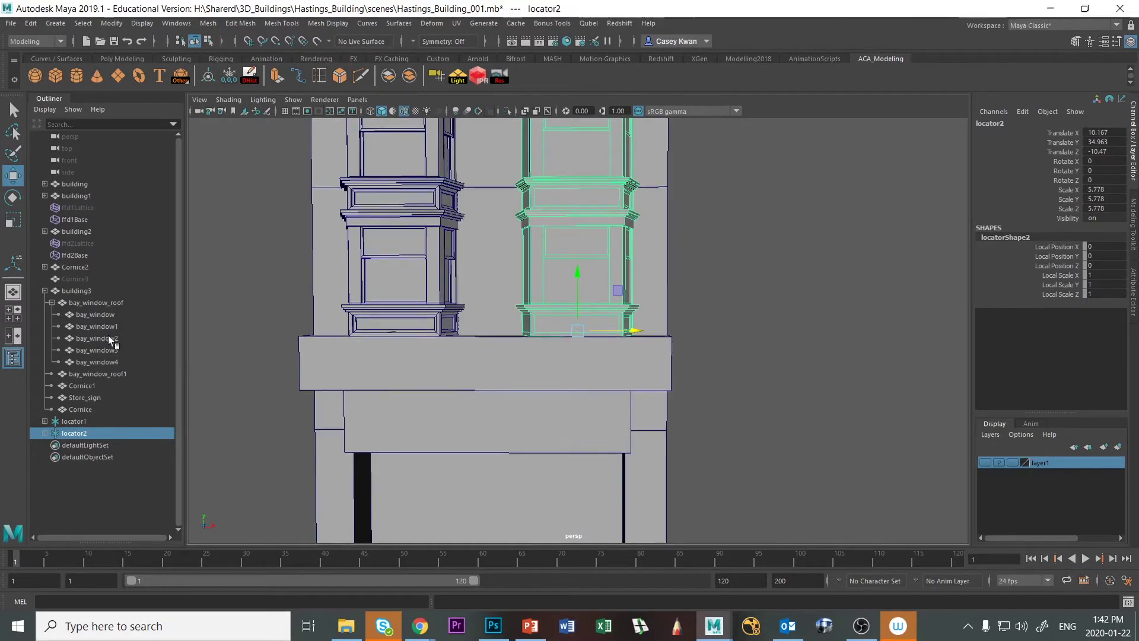
Delete the old bay_window through bay_window4 under bay_window_roof.
click(108, 303)
key(f)
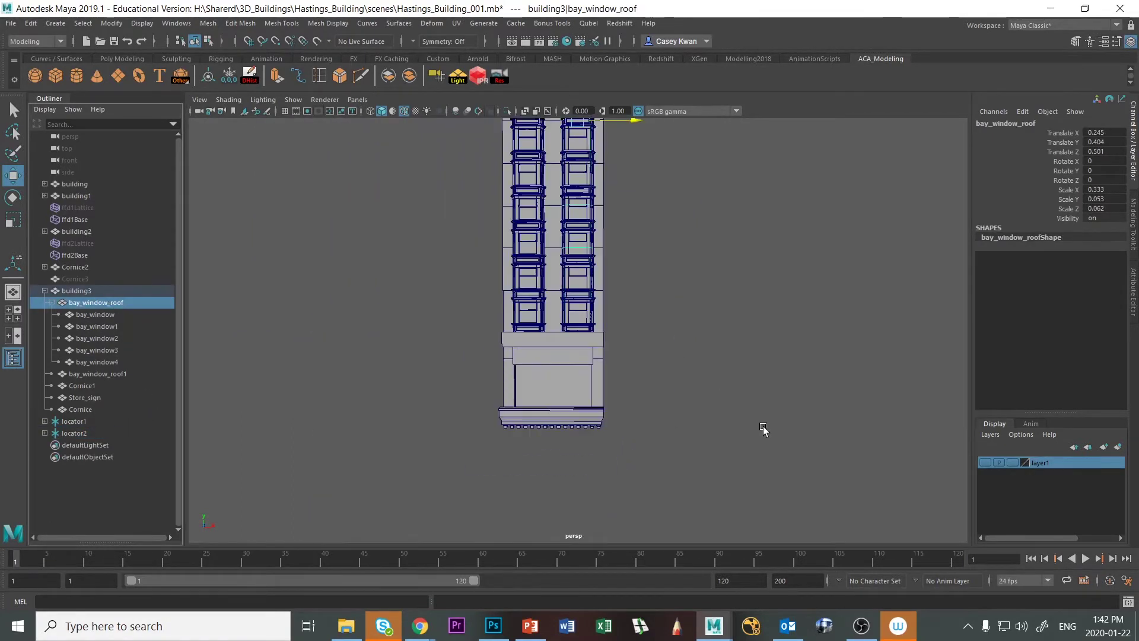
alt+middle_drag(762, 411, 746, 555)
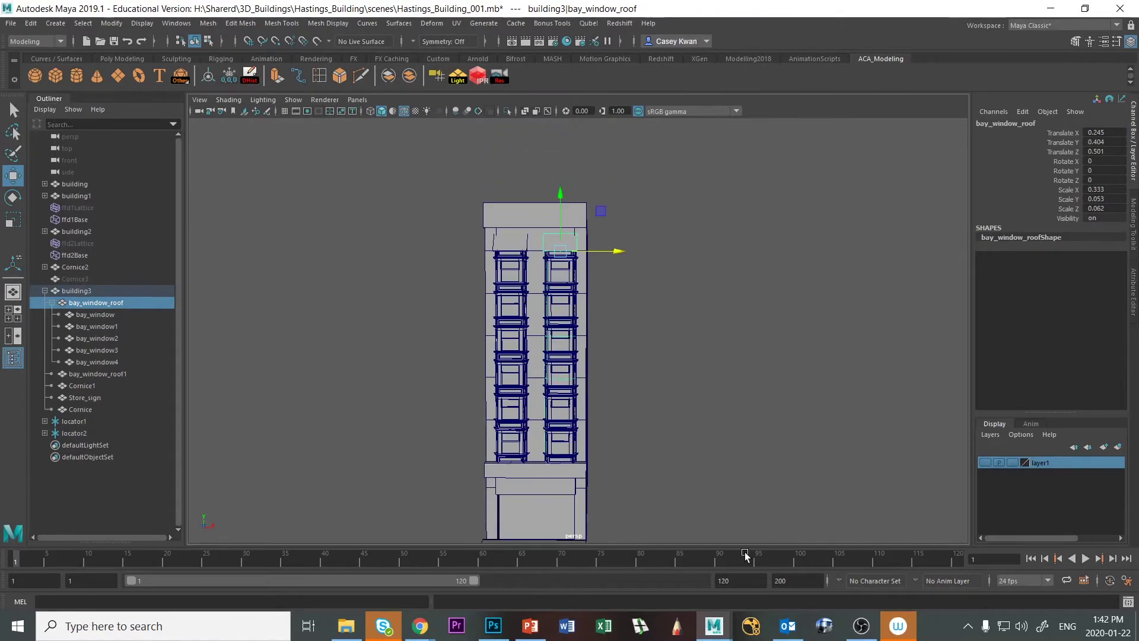
click(110, 316)
shift+click(94, 362)
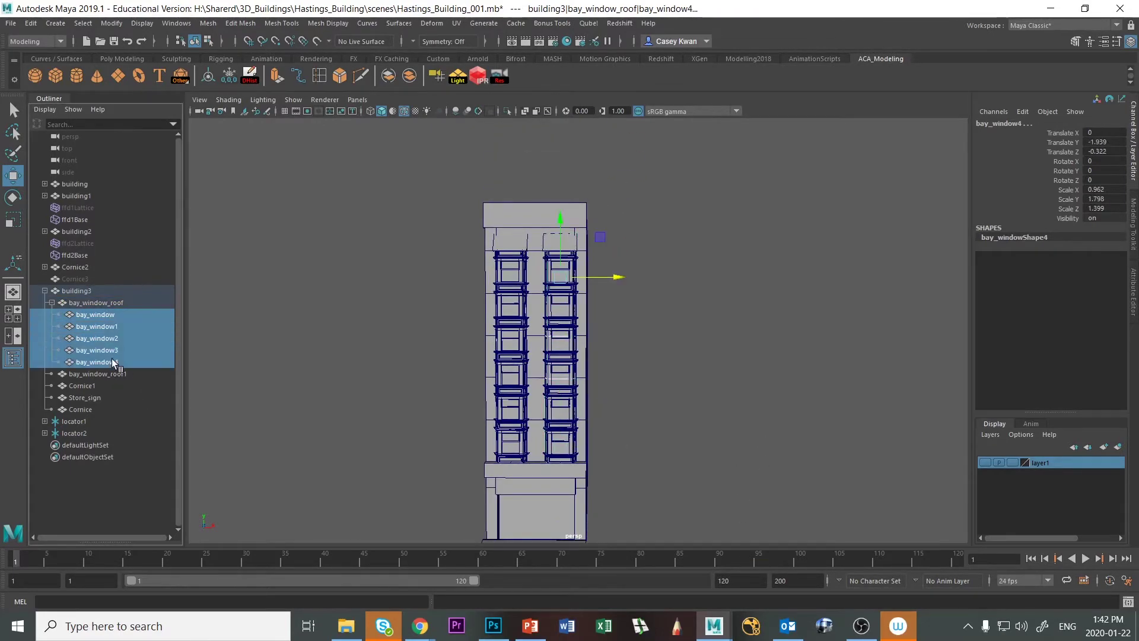
key(Delete)
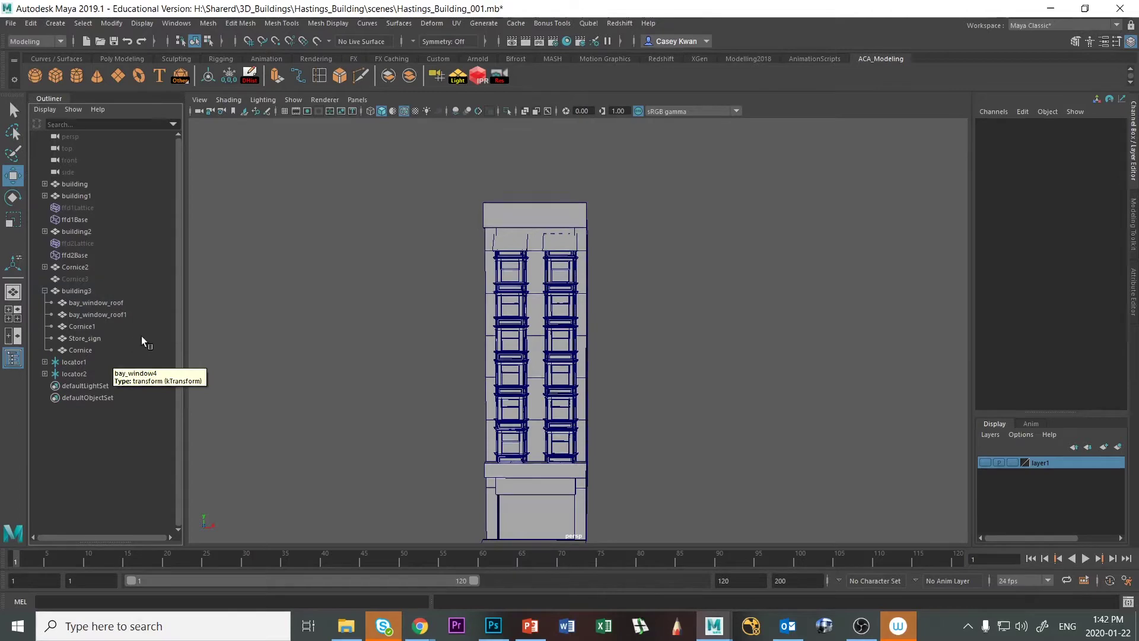
click(568, 248)
click(516, 241)
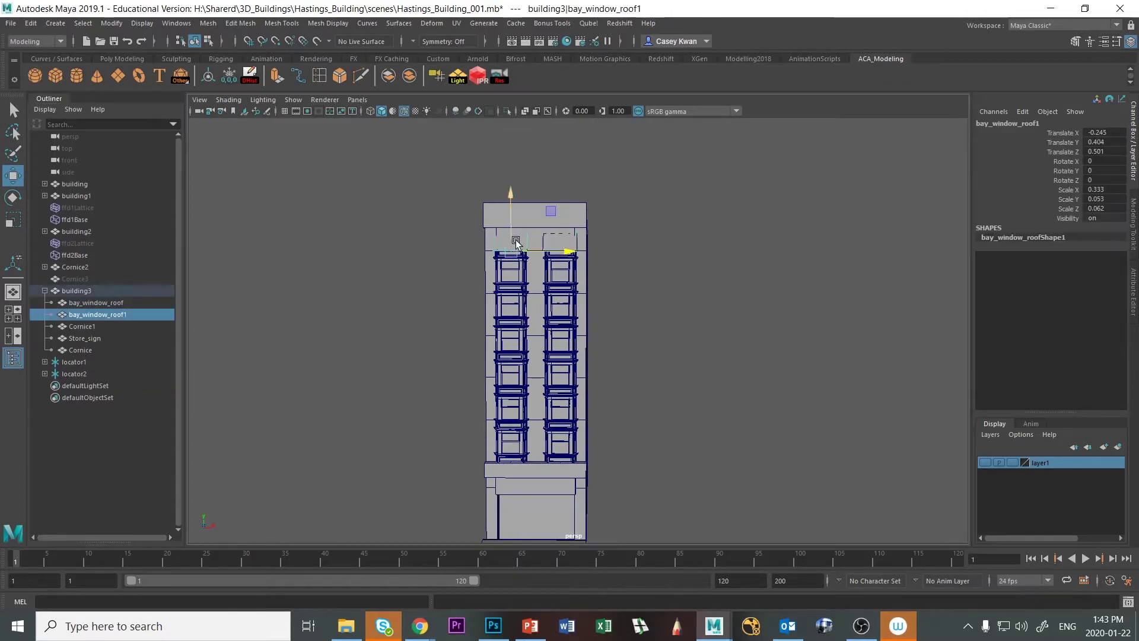
alt+drag(798, 338, 731, 336)
Raise Cornice2 to the top of the building and align it with the facade along Z.
click(442, 448)
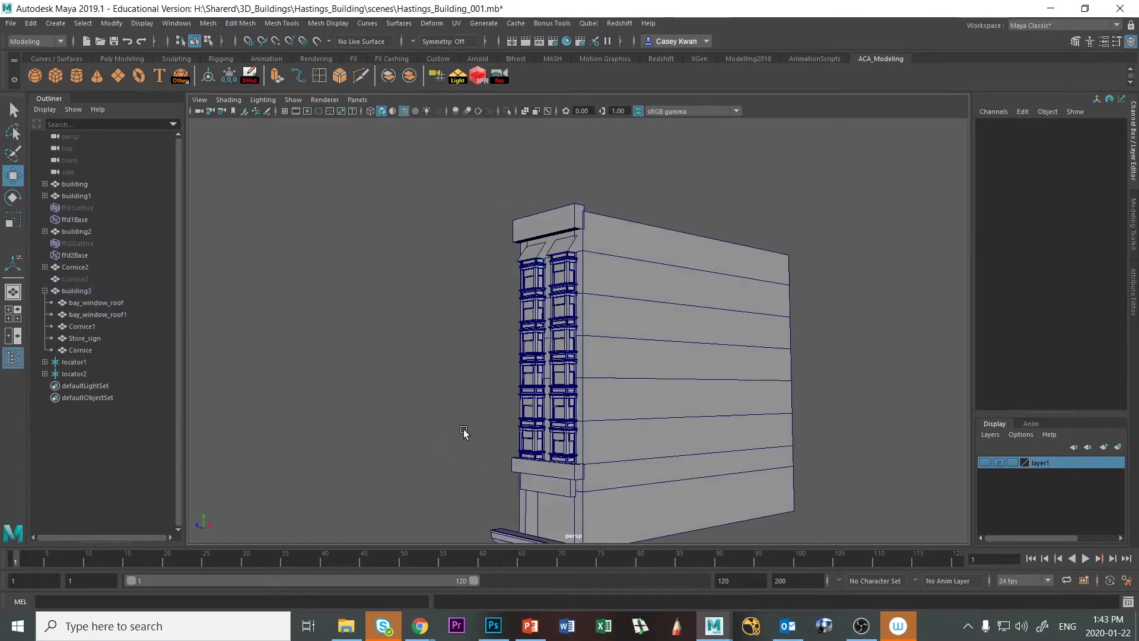
alt+drag(465, 433, 469, 434)
scroll(469, 434, down, 3)
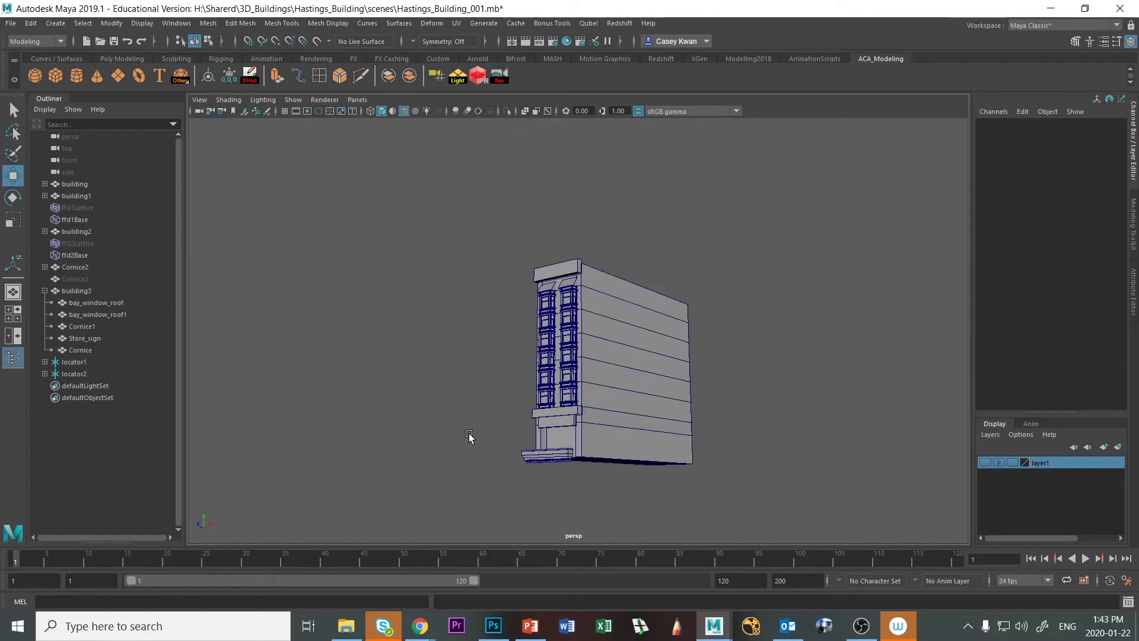
click(553, 456)
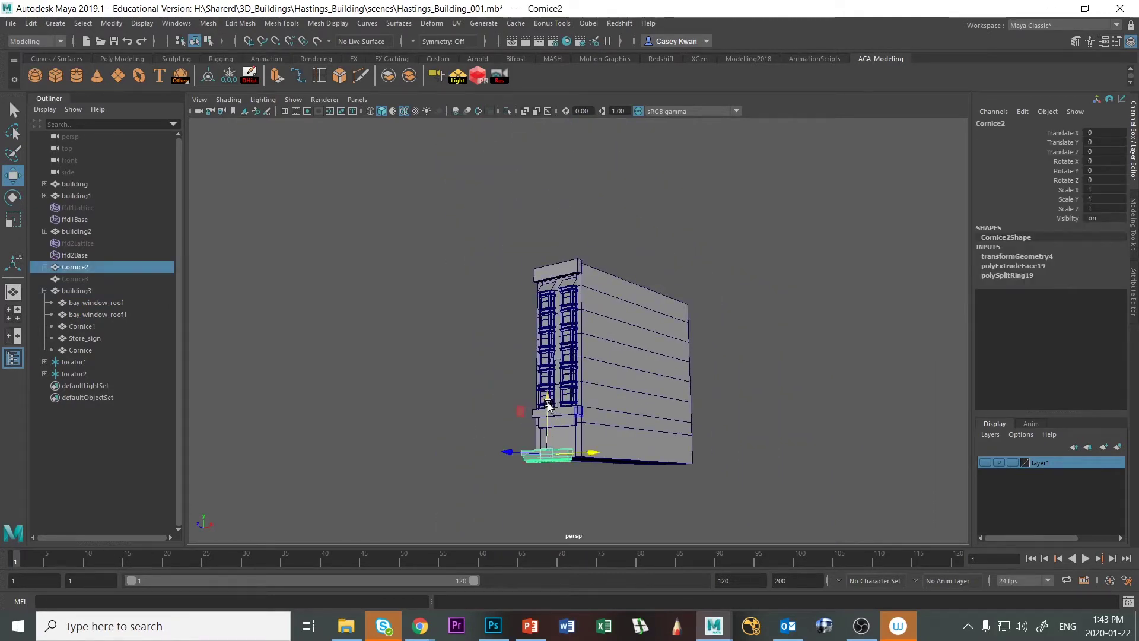
drag(548, 406, 554, 207)
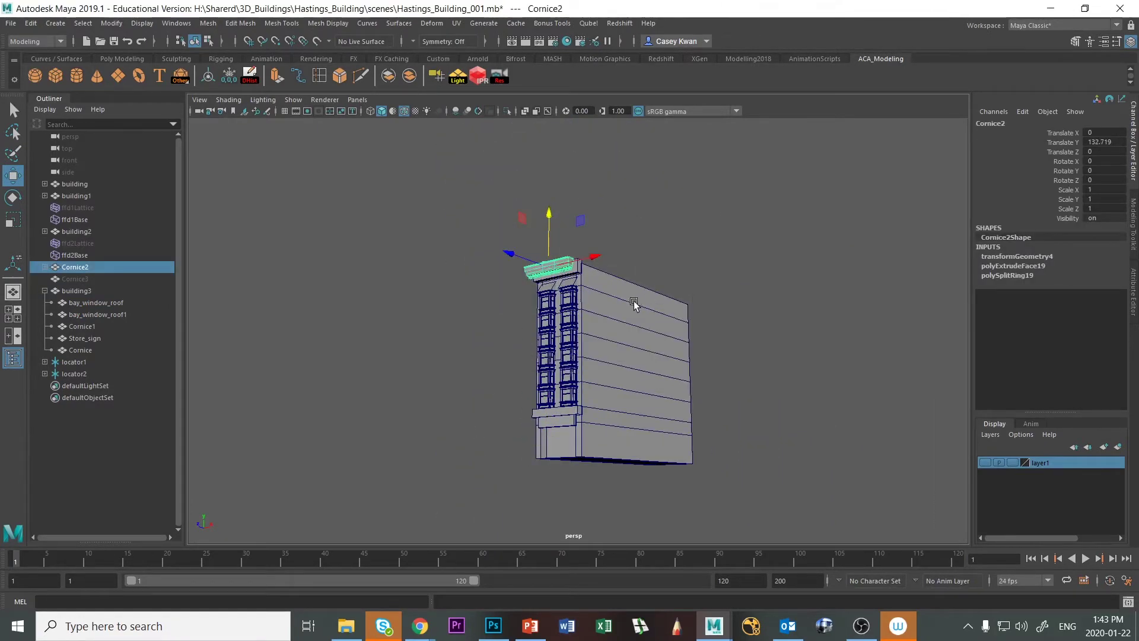
key(space)
key(a)
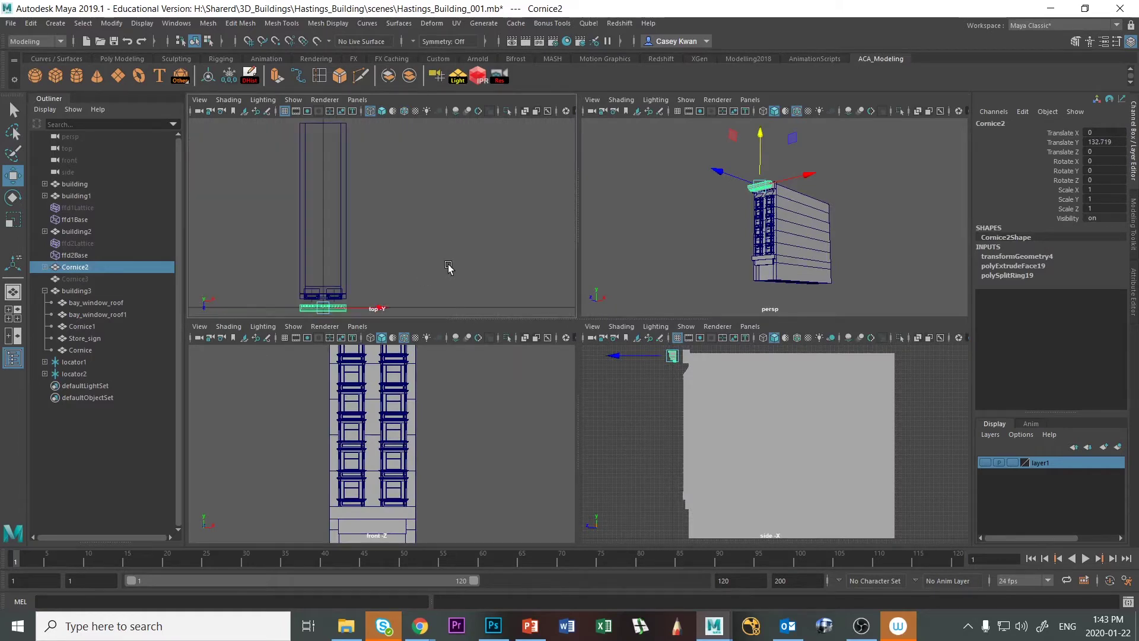
key(f)
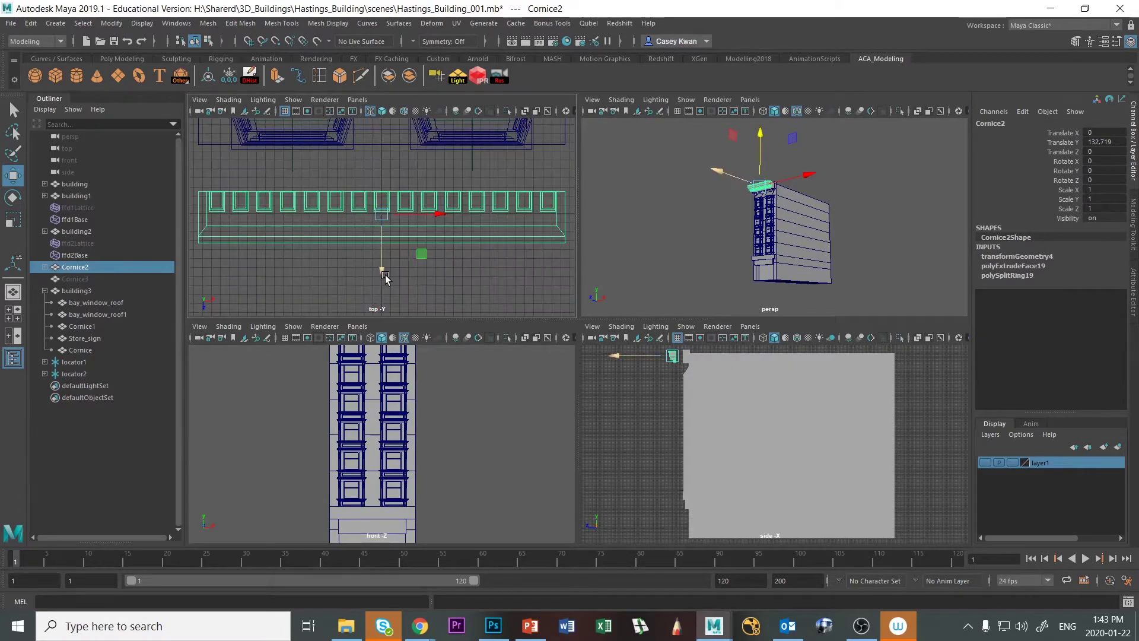
drag(386, 279, 386, 224)
alt+middle_drag(386, 224, 397, 309)
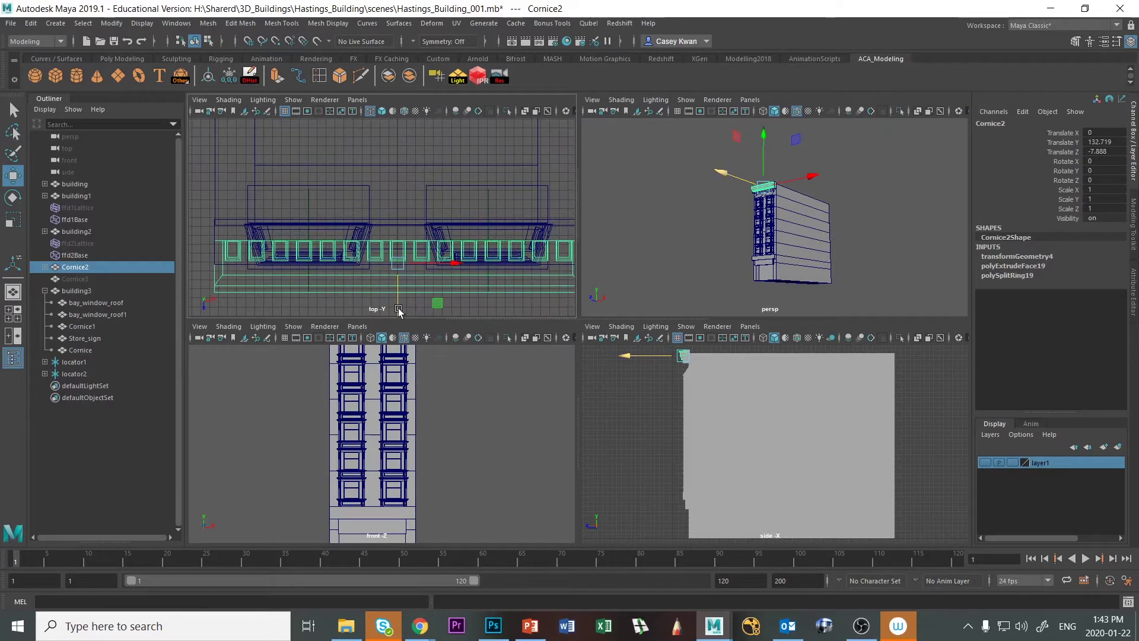
drag(398, 310, 396, 289)
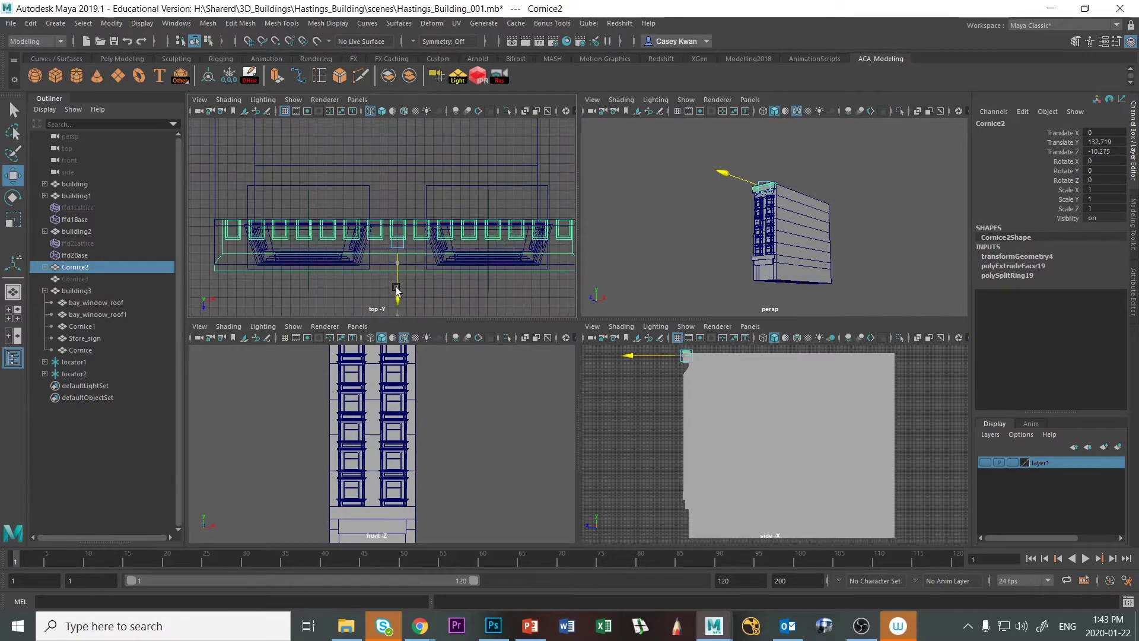
Fine-tune the roof cornice's Z position in the side view and delete the old Cornice.
key(f)
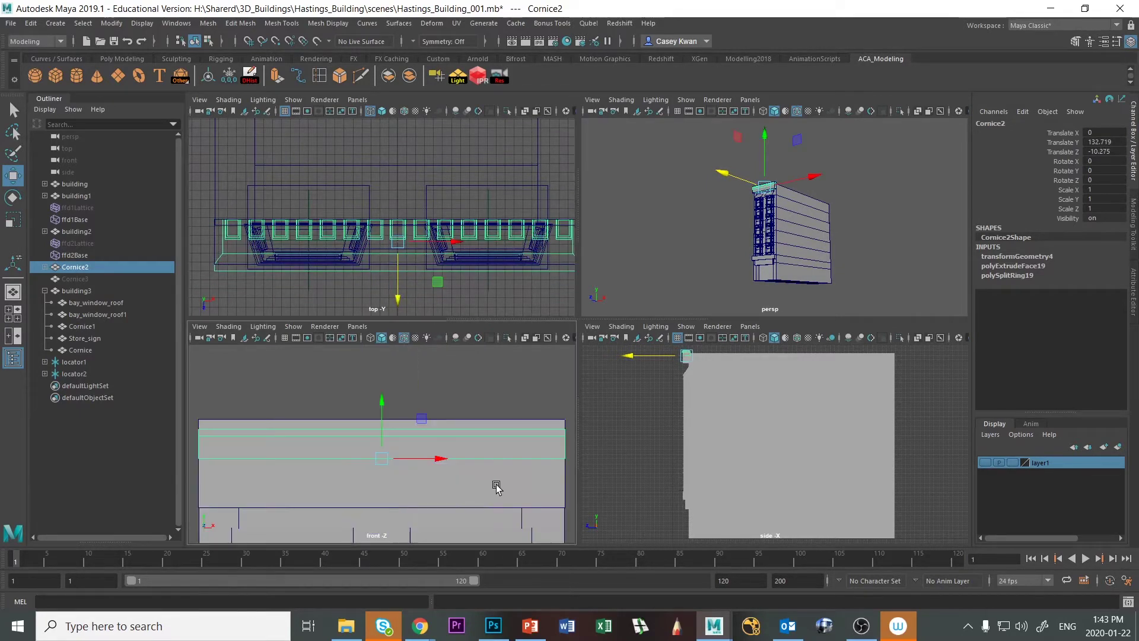
key(space)
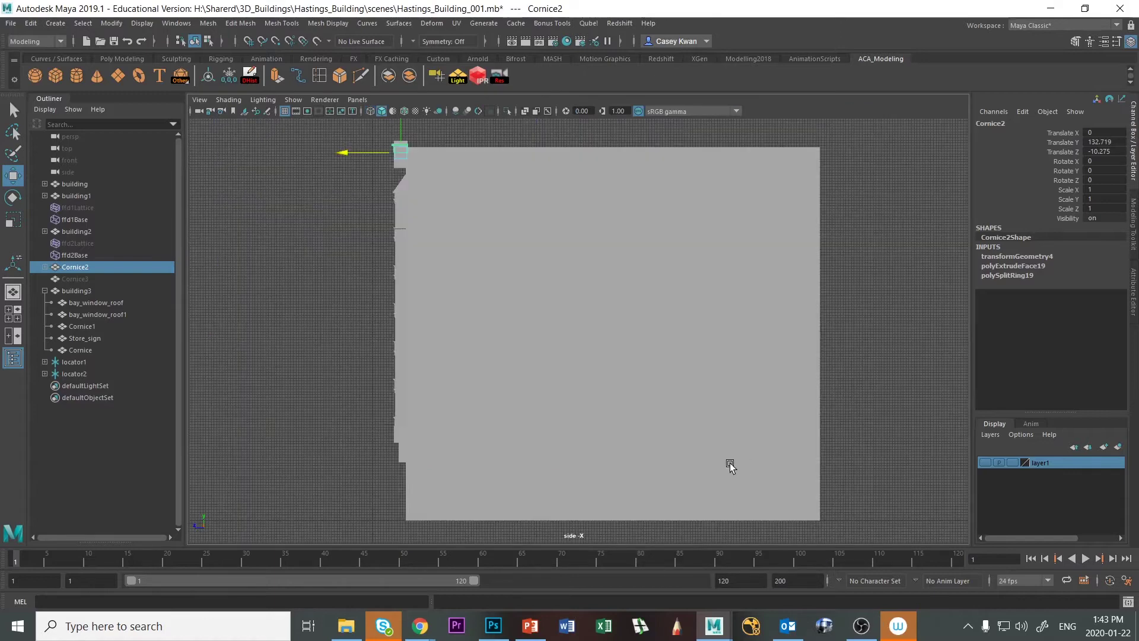
key(f)
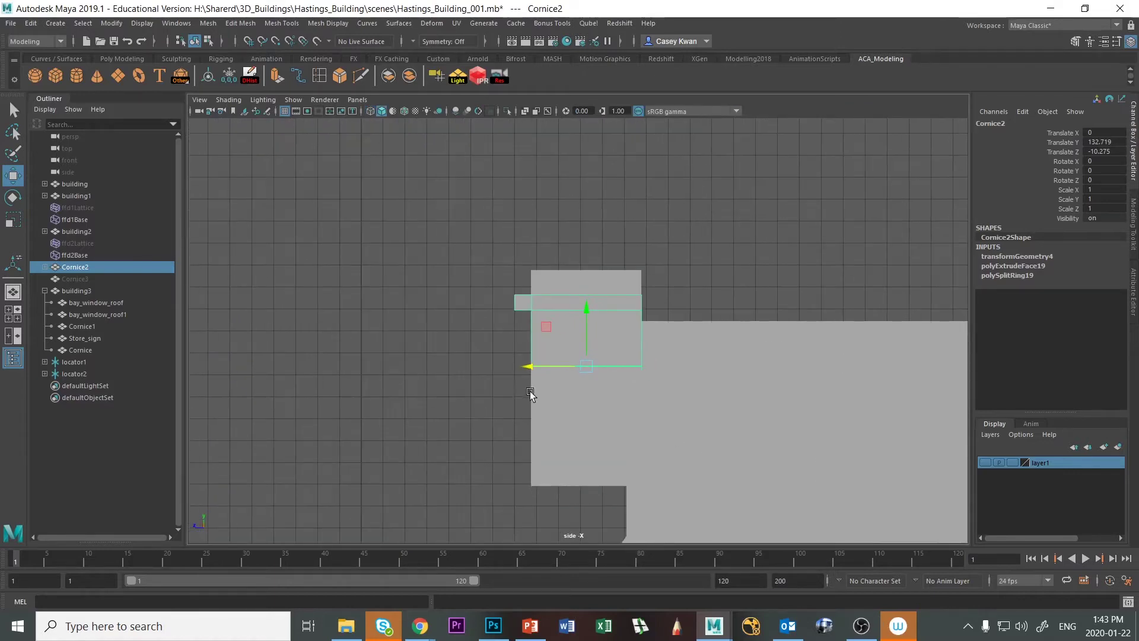
mouse_move(537, 365)
mouse_down()
mouse_move(434, 363)
mouse_move(531, 366)
mouse_up()
key(space)
key(space)
key(f)
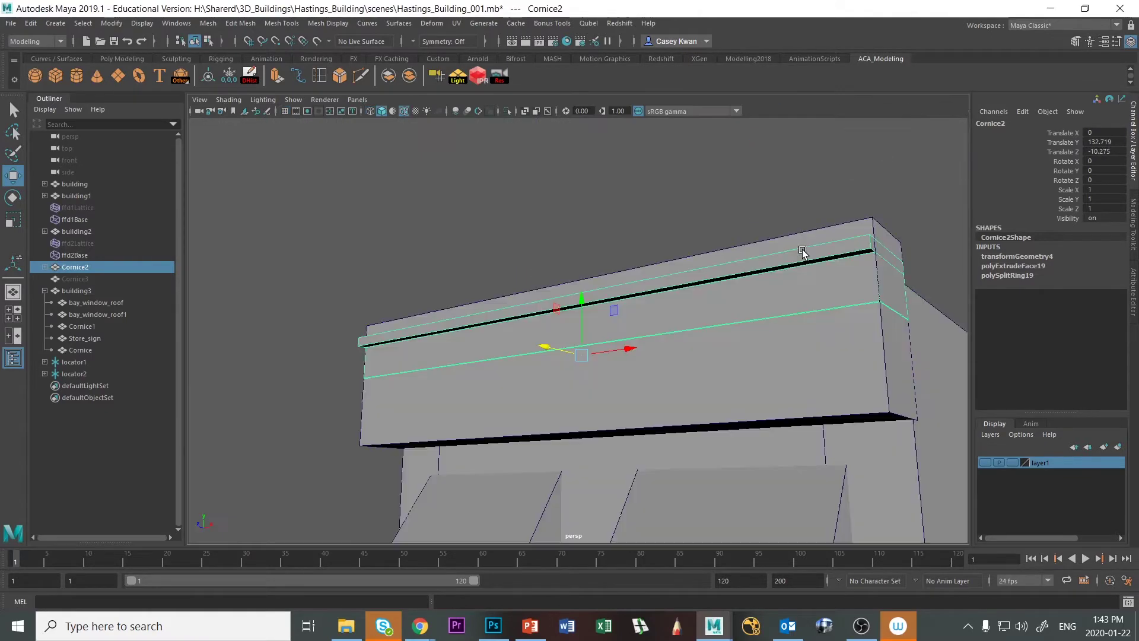
scroll(780, 296, down, 5)
click(720, 355)
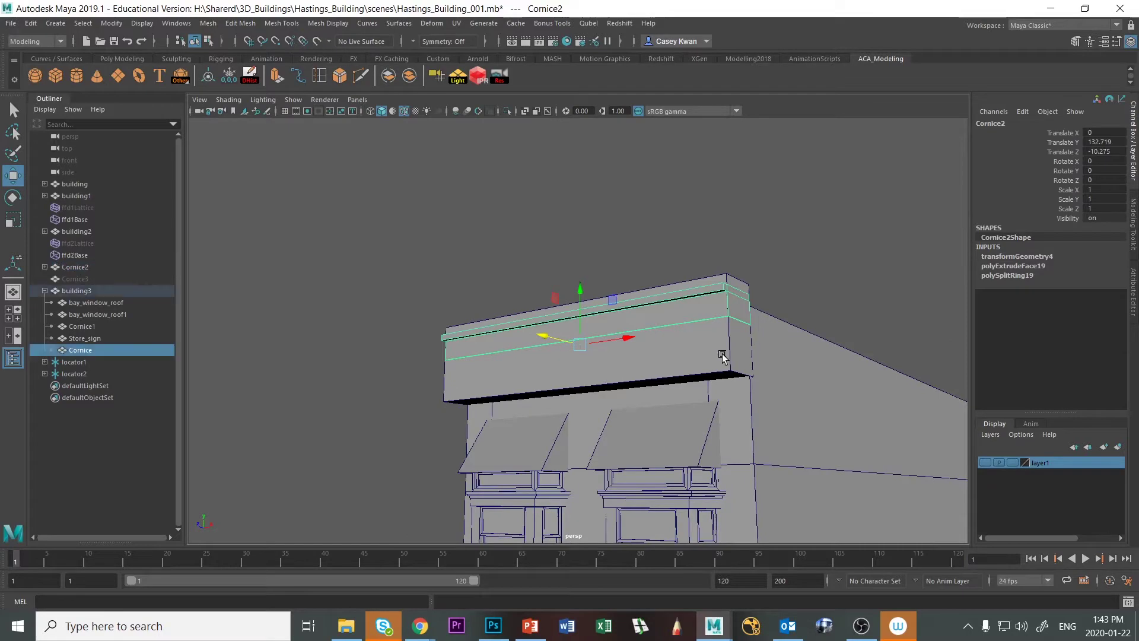
key(Delete)
alt+drag(785, 305, 717, 296)
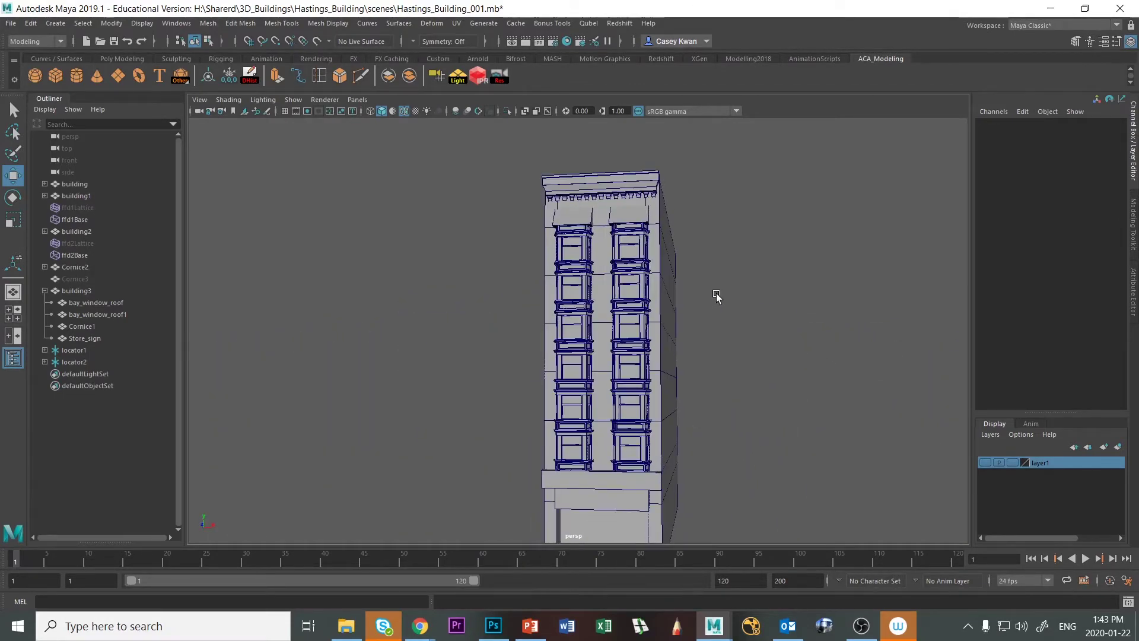
Duplicate Cornice2 as Cornice18 down at the ledge (Y 30.319) and delete Cornice1.
click(627, 182)
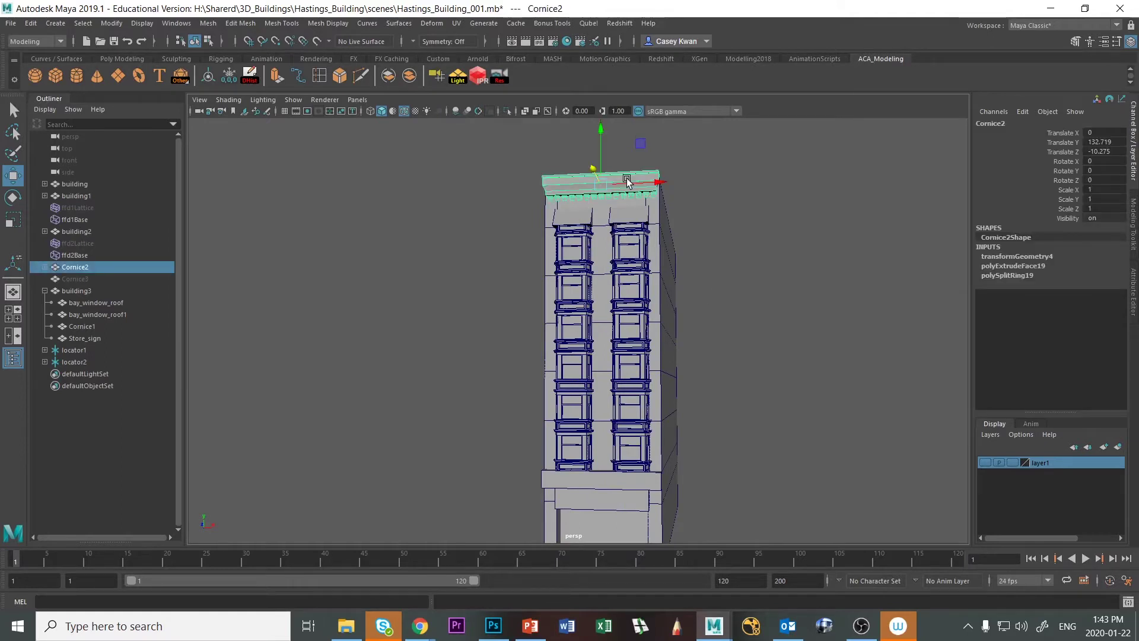
key(ctrl+d)
drag(599, 128, 607, 427)
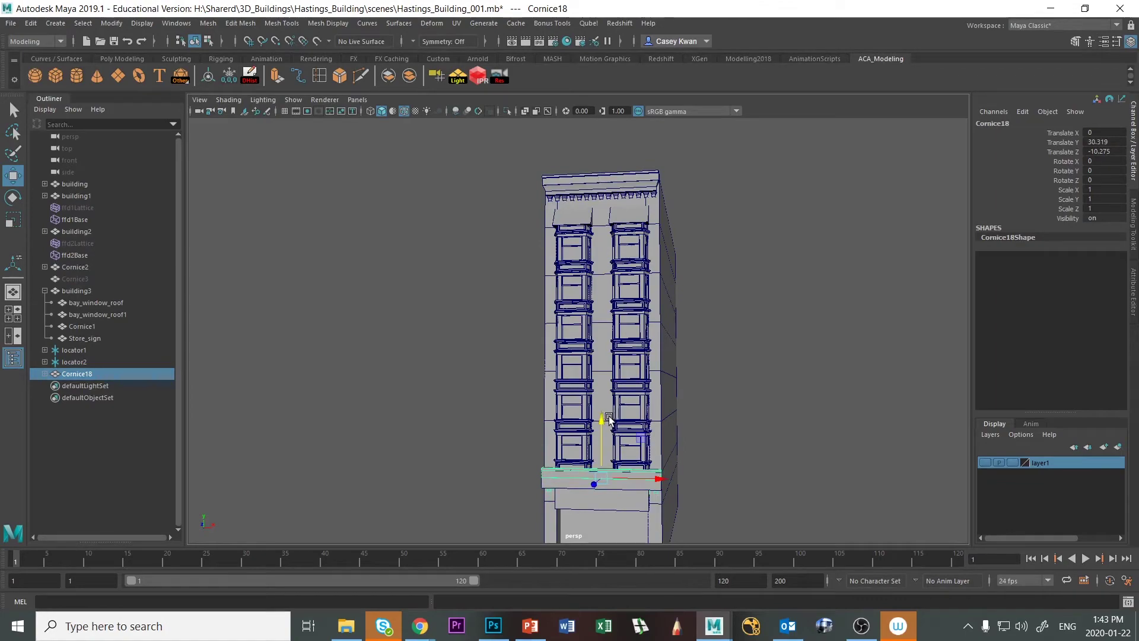
key(f)
alt+drag(762, 385, 707, 387)
click(720, 337)
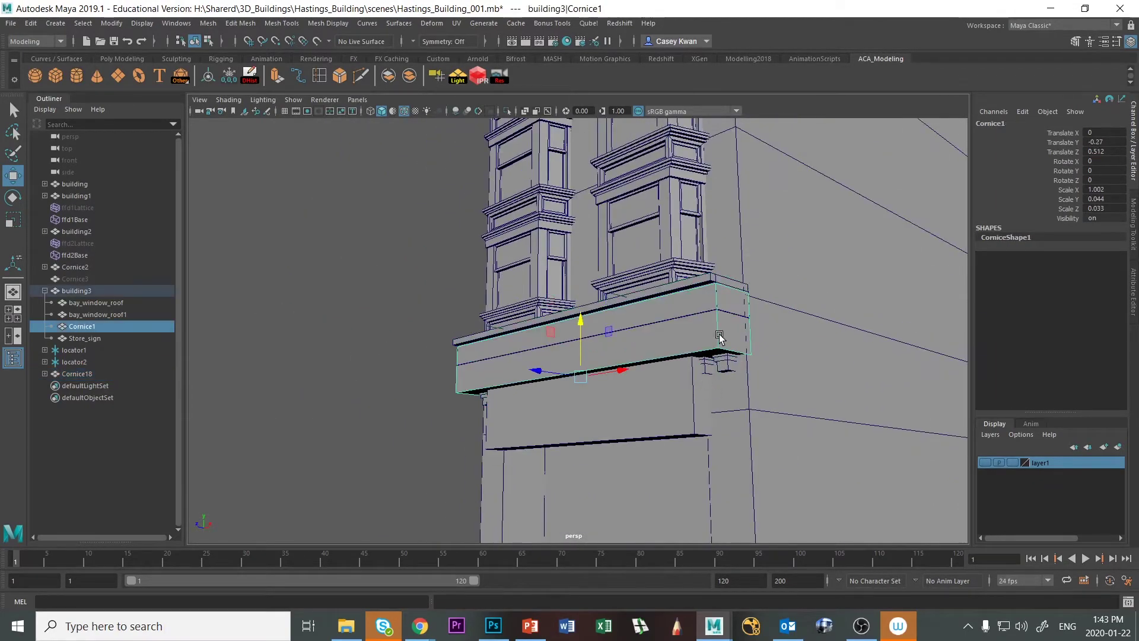
key(Delete)
alt+drag(513, 373, 580, 396)
Scroll the Photoshop reference photo down to the PrintPrint storefront, then switch to Chrome's Google Photos.
key(alt+Tab)
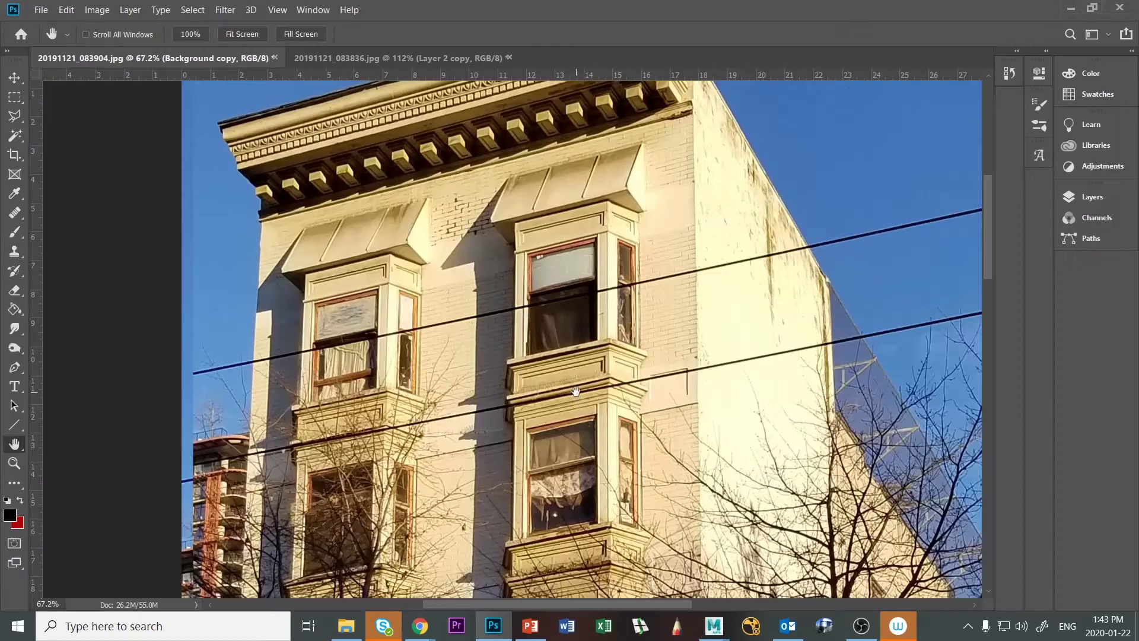
scroll(564, 395, down, 10)
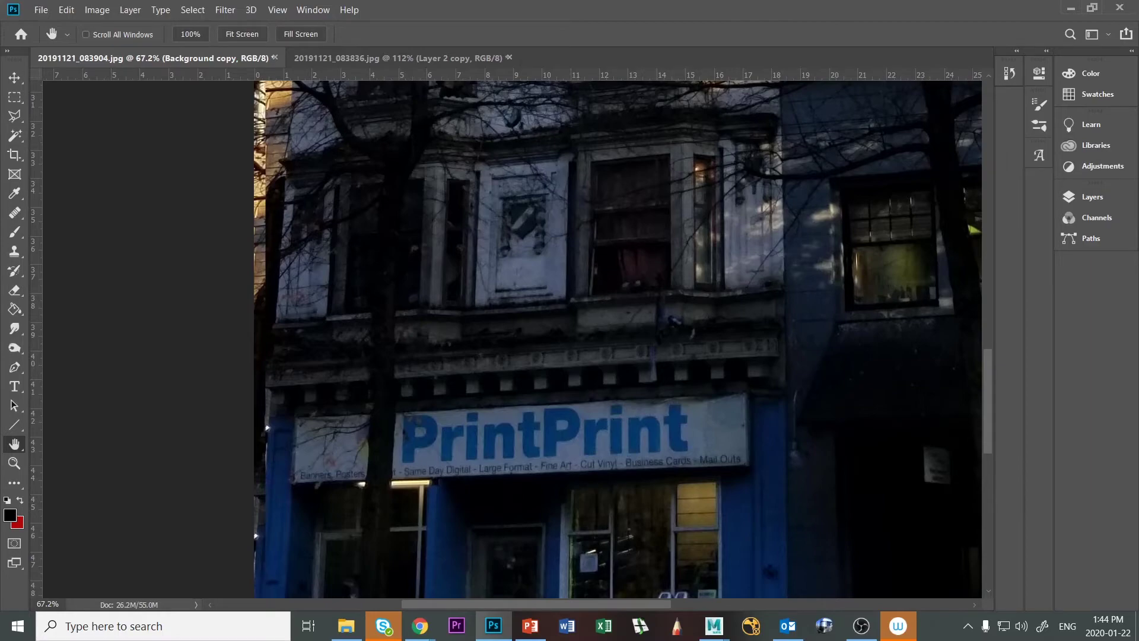
key(alt+Tab)
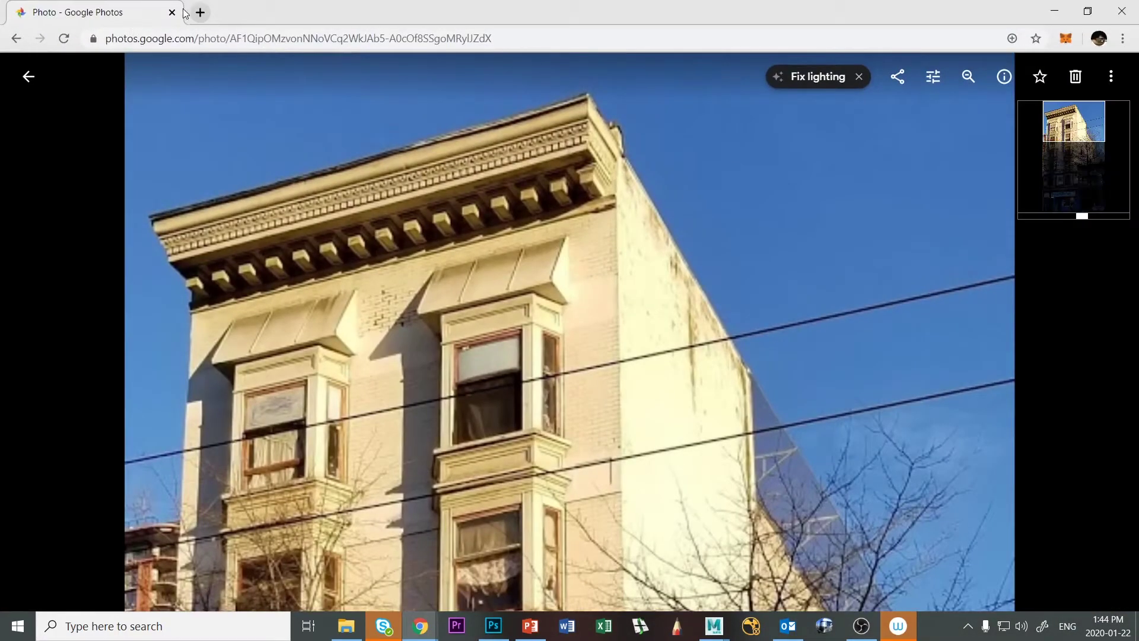
Open Google Maps in a new tab and zoom to Vancouver's Chinatown around W Pender and Hastings Streets.
click(200, 13)
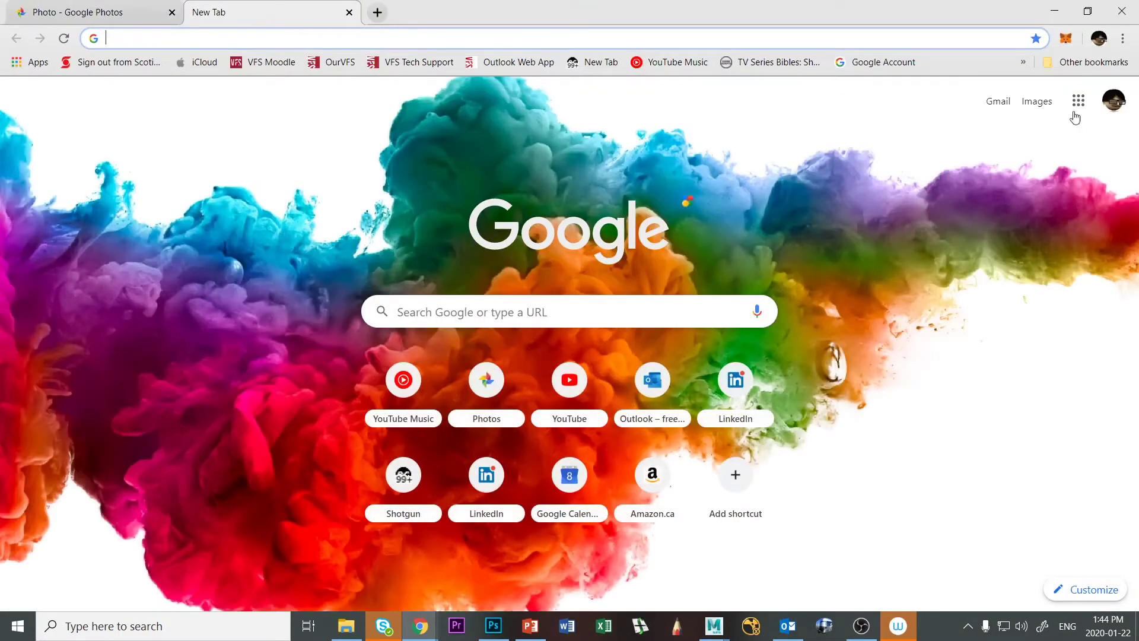
click(1078, 101)
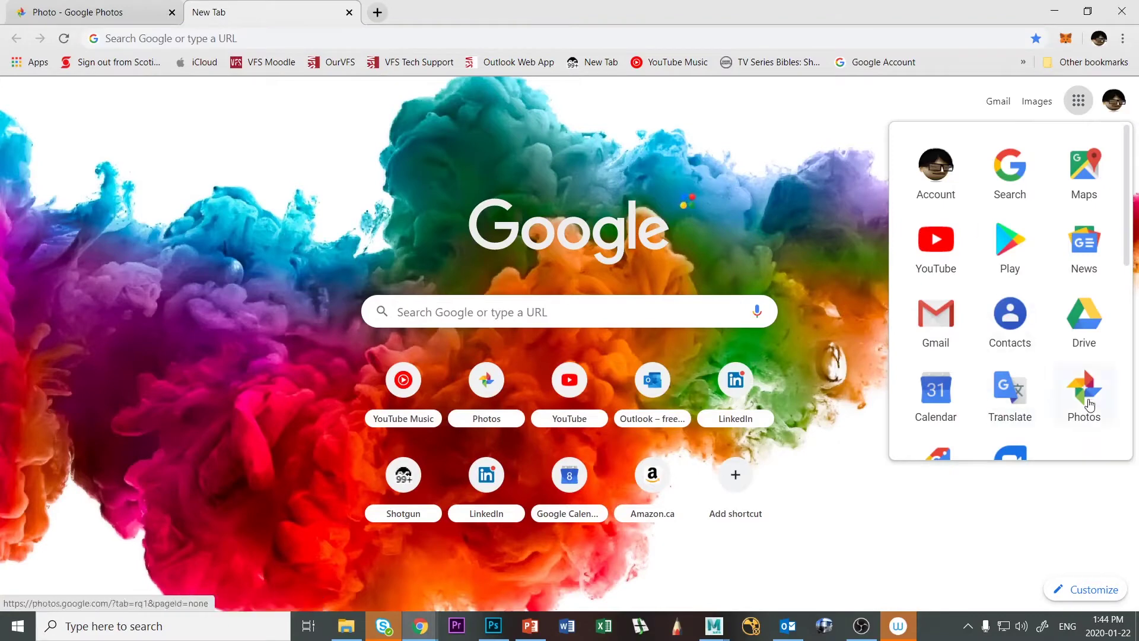
click(1085, 166)
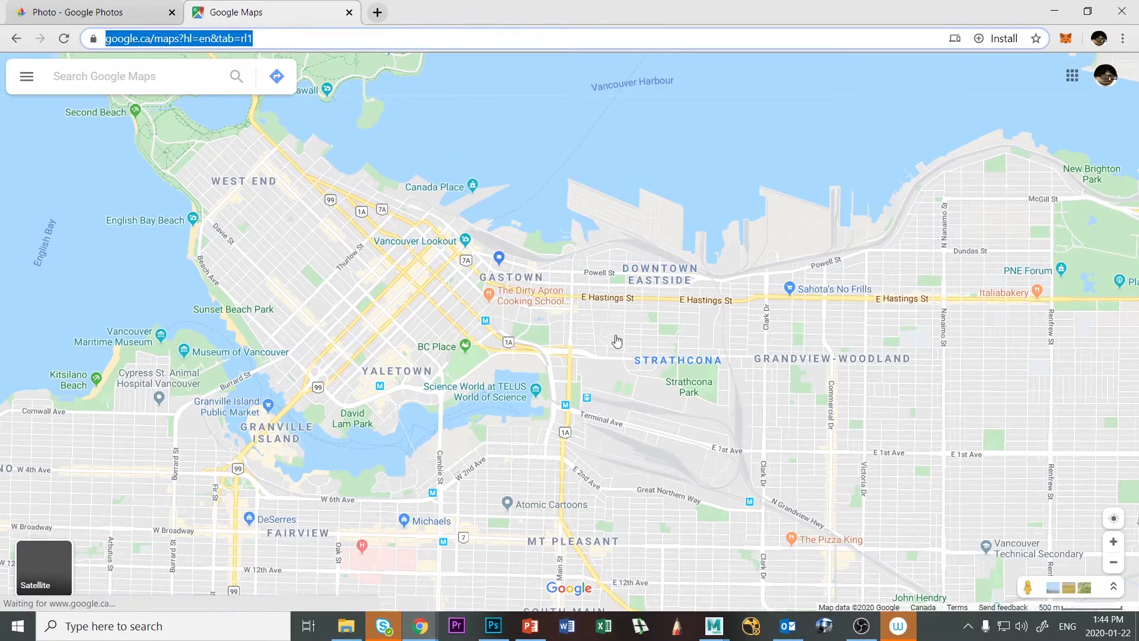
scroll(651, 375, up, 4)
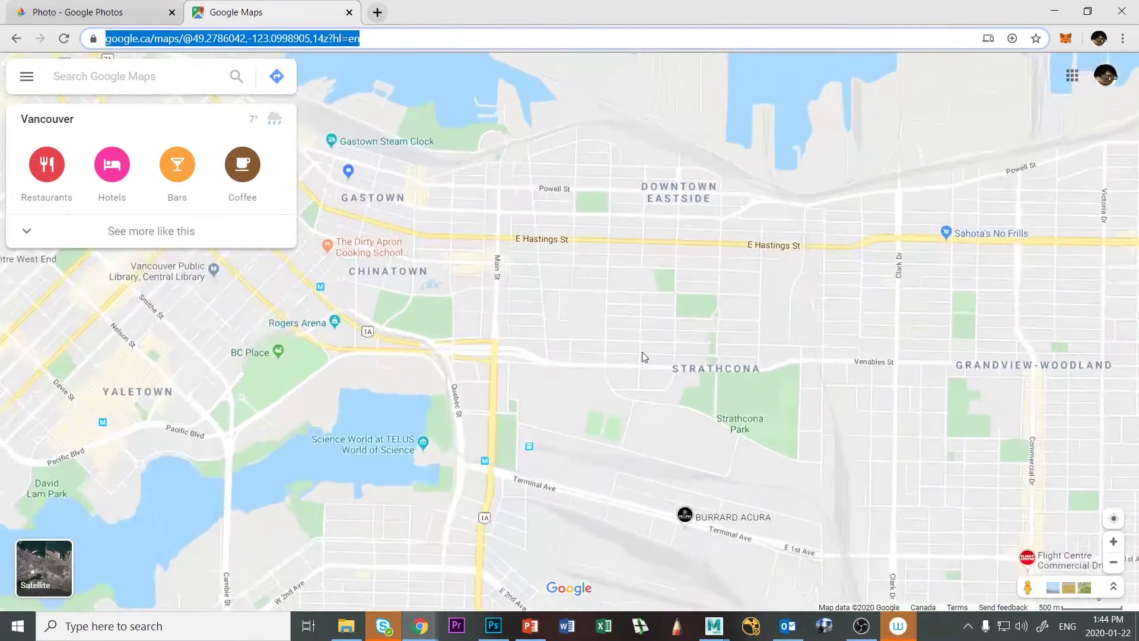
scroll(539, 295, up, 2)
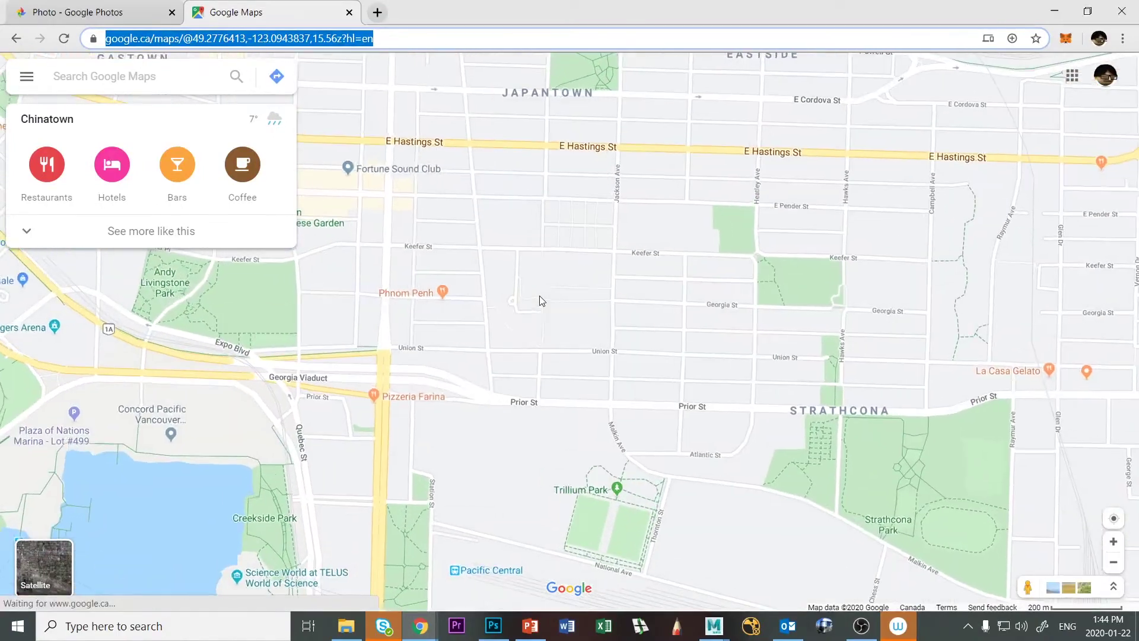
drag(531, 264, 586, 388)
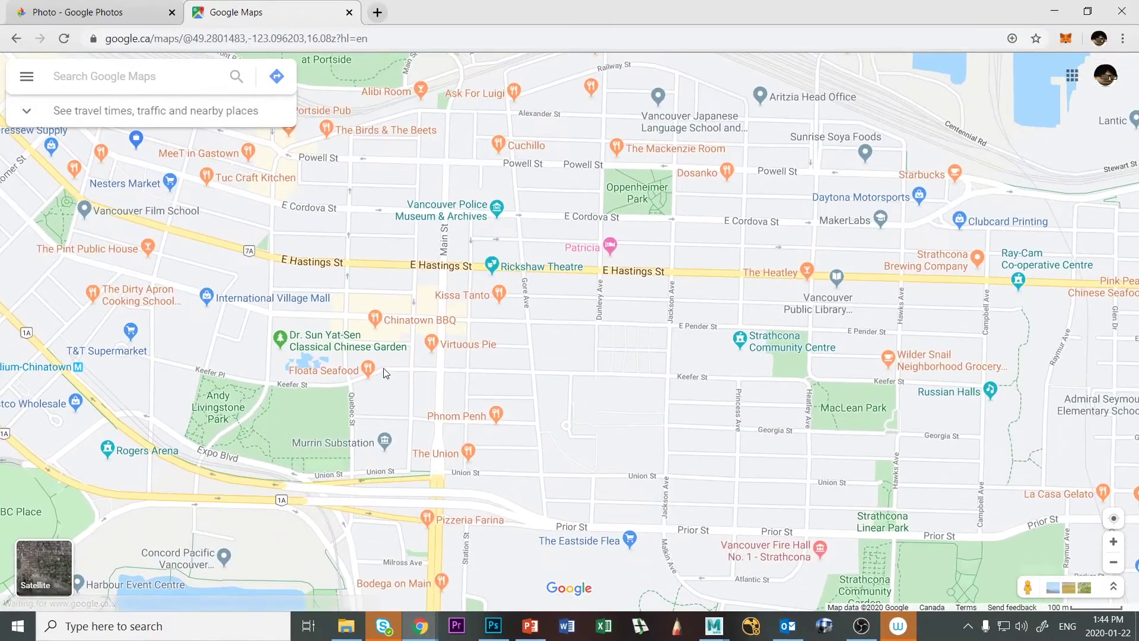
drag(385, 363, 596, 435)
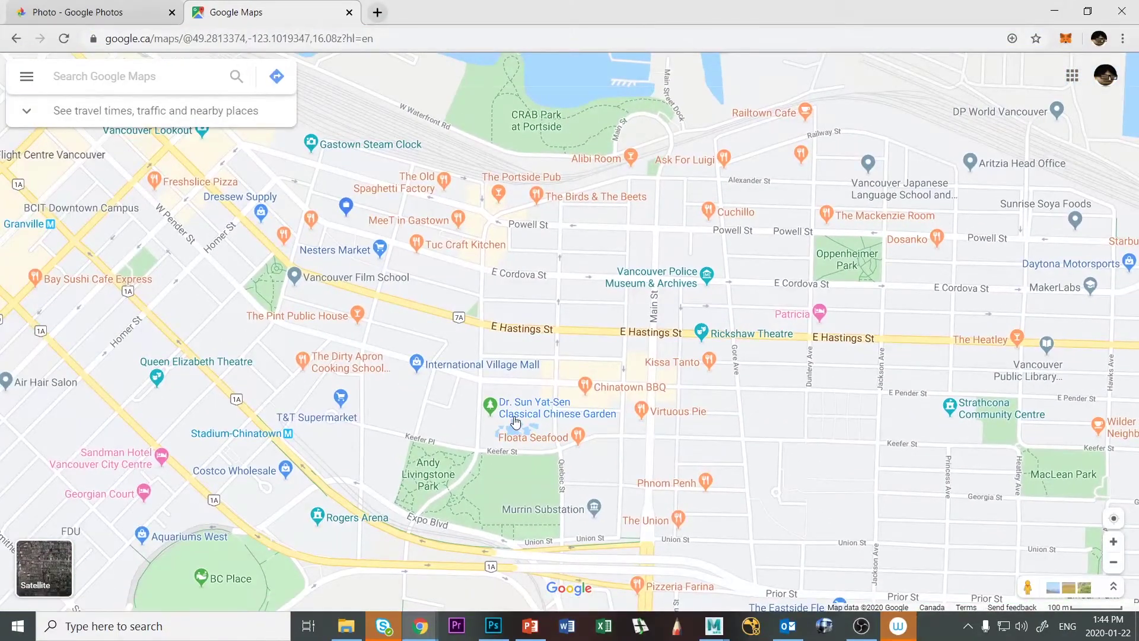
scroll(513, 423, up, 2)
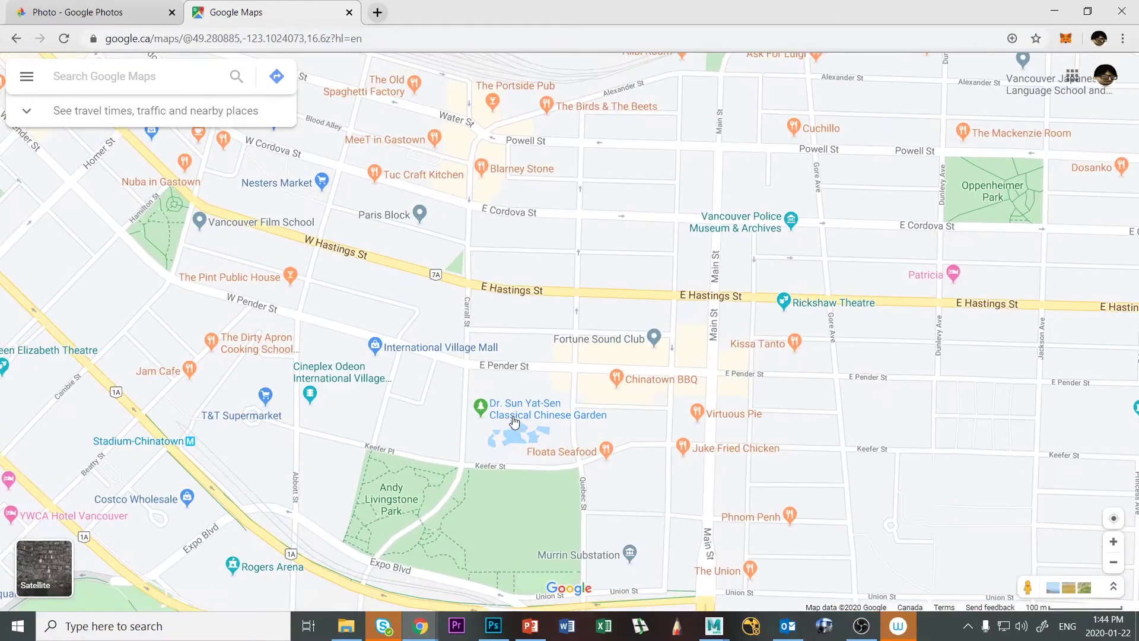
scroll(514, 423, up, 2)
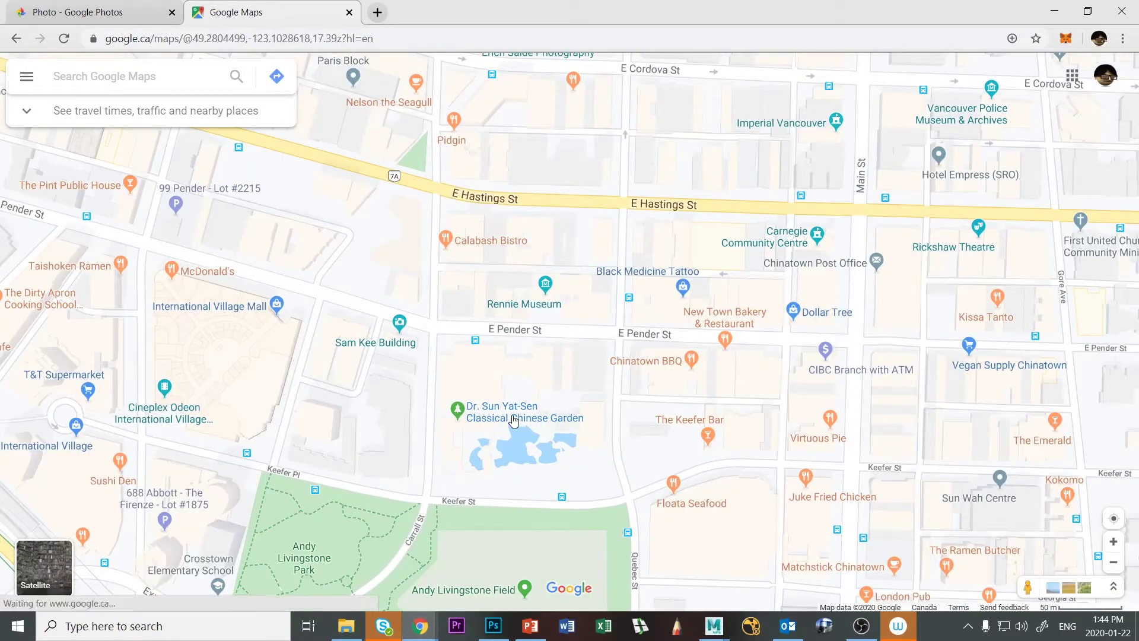
scroll(513, 423, up, 1)
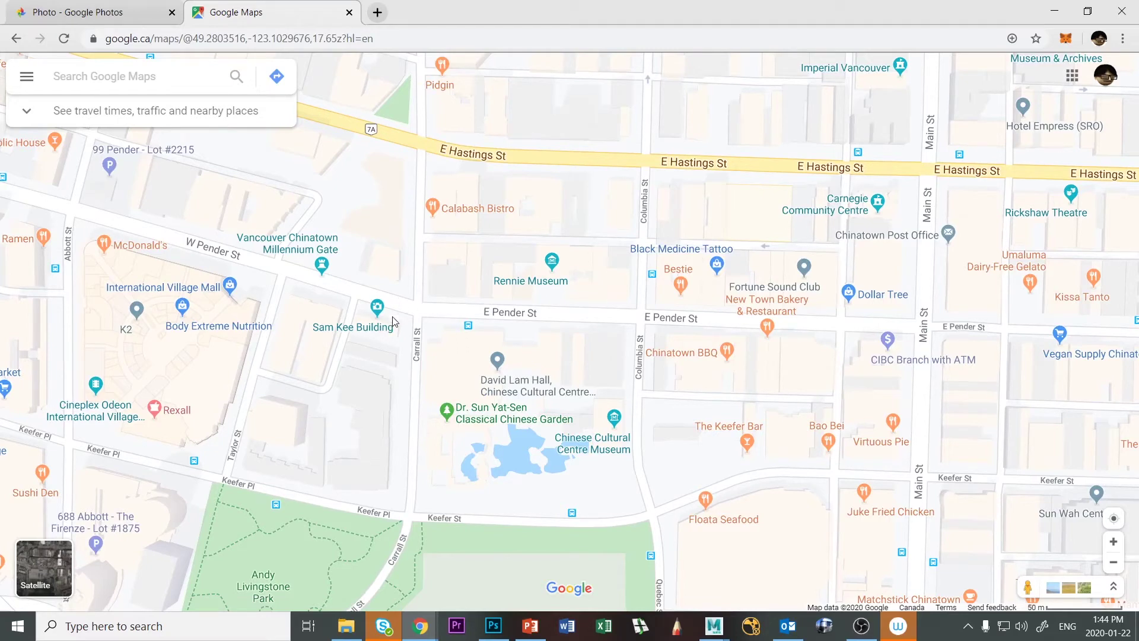
drag(483, 350, 639, 419)
Drop into Street View on W Pender St and zoom in on the PrintPrint storefront's cornice.
drag(689, 493, 635, 430)
drag(422, 382, 624, 449)
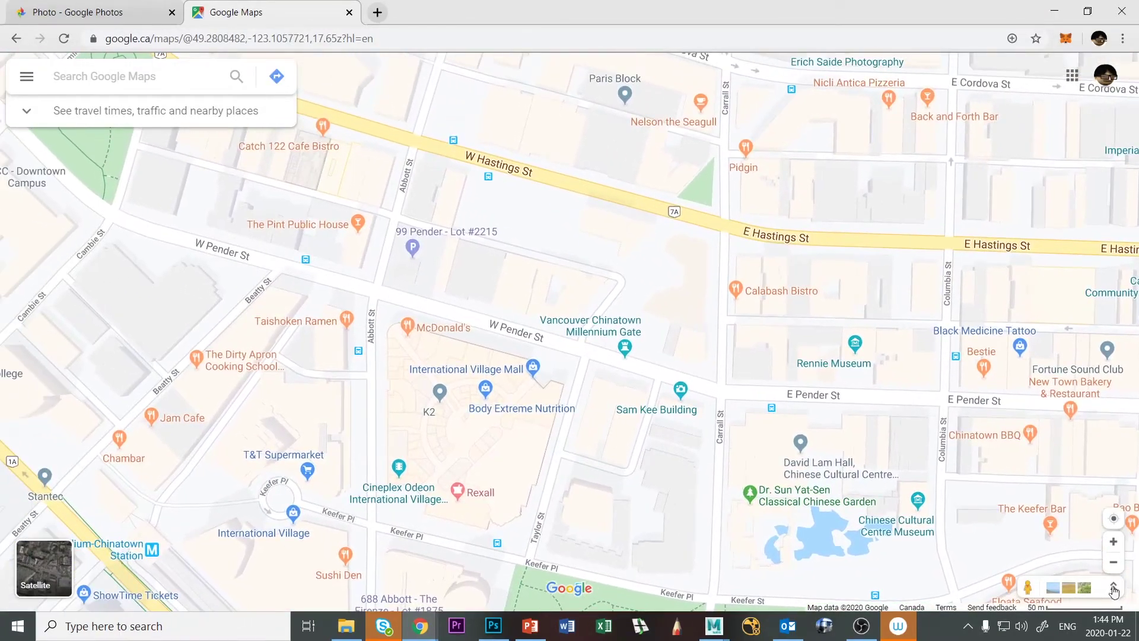
drag(1027, 590, 464, 303)
drag(407, 254, 407, 257)
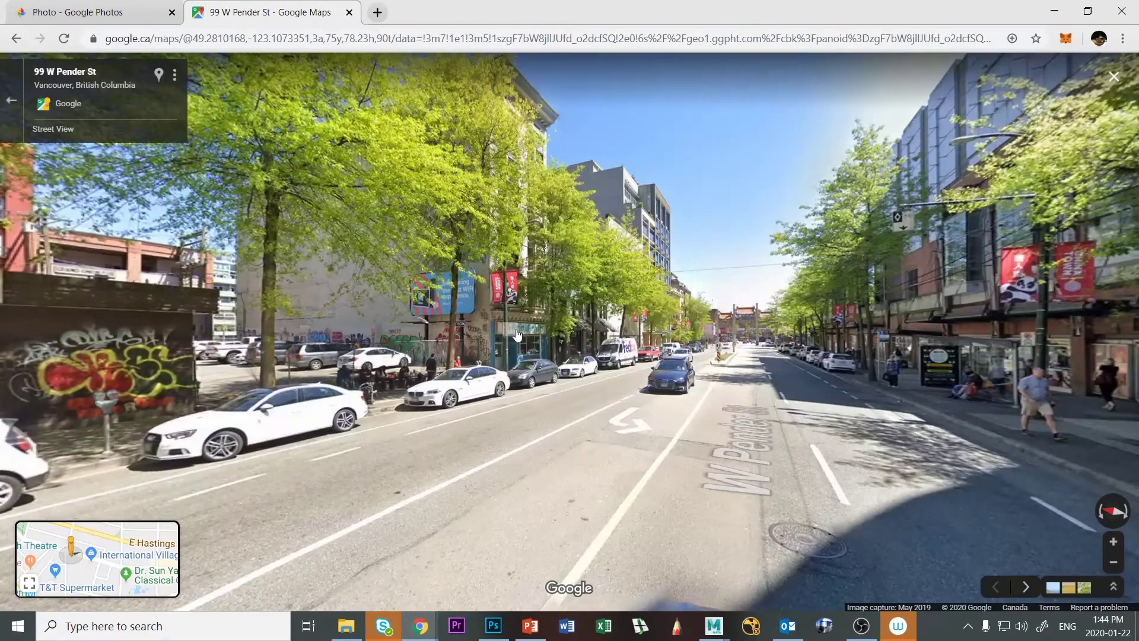
drag(849, 412, 711, 415)
click(337, 441)
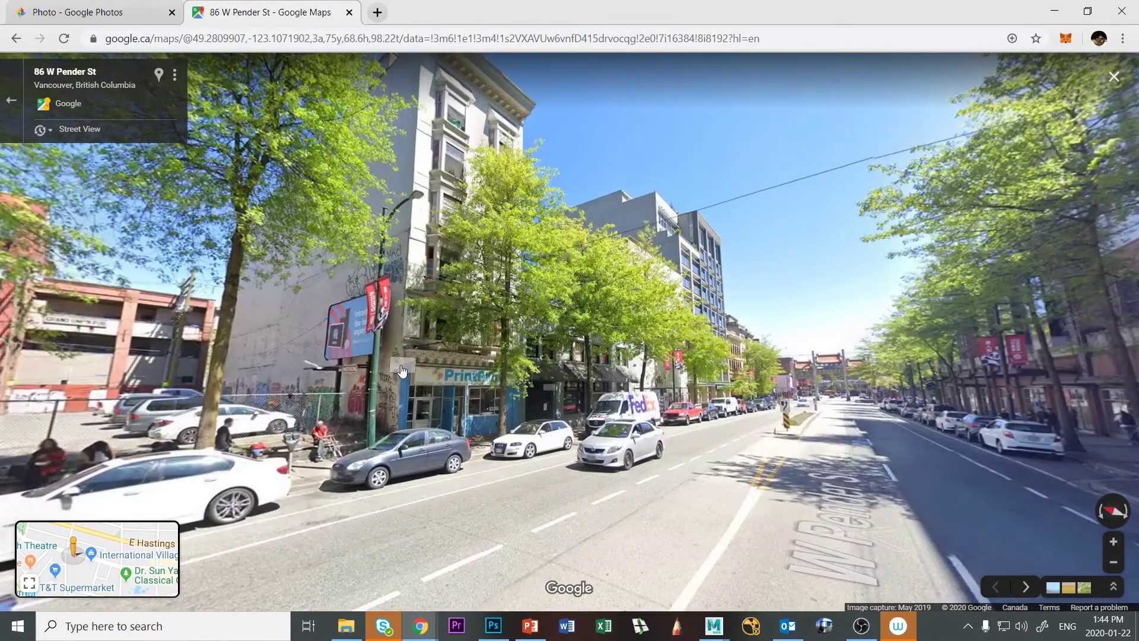
scroll(401, 371, up, 5)
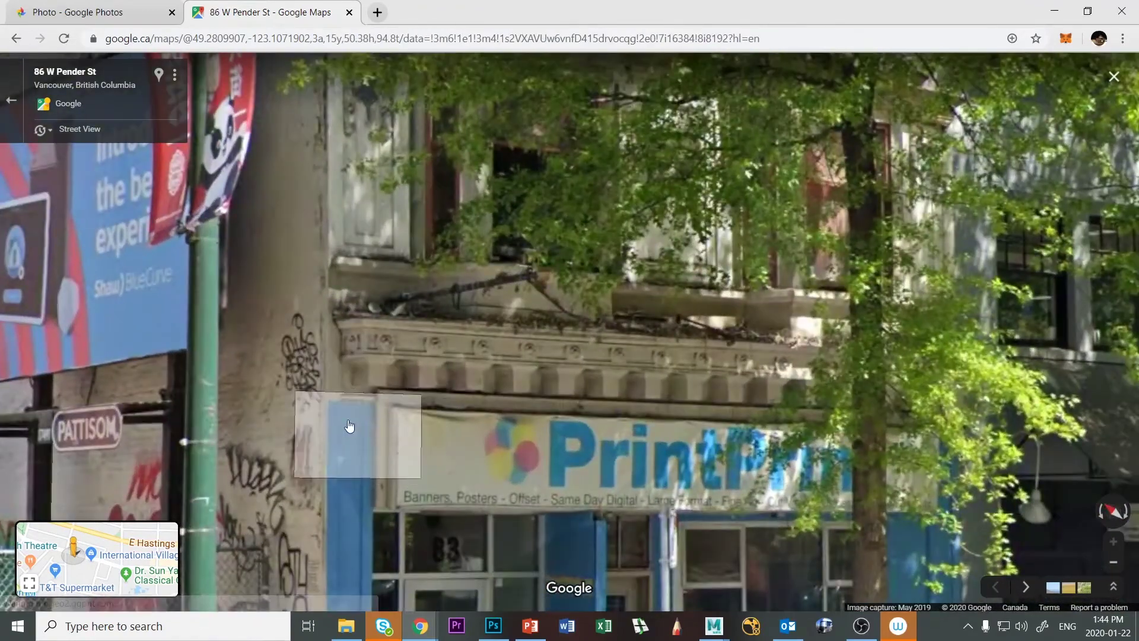
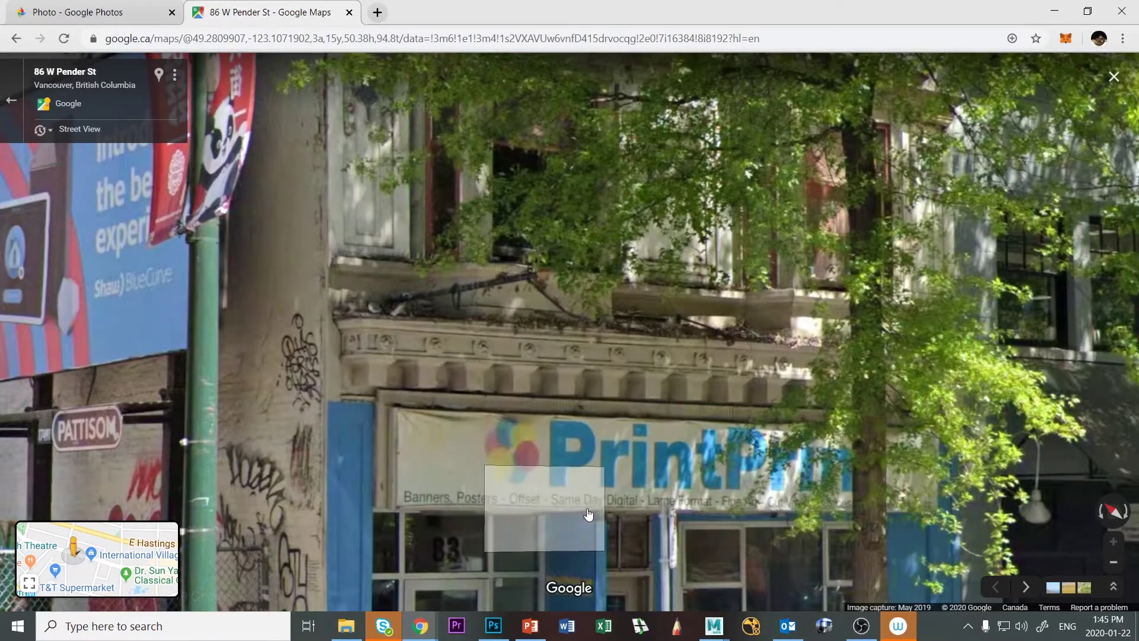
Move up to the PrintPrint storefront in Street View and zoom in on its cornice.
click(605, 539)
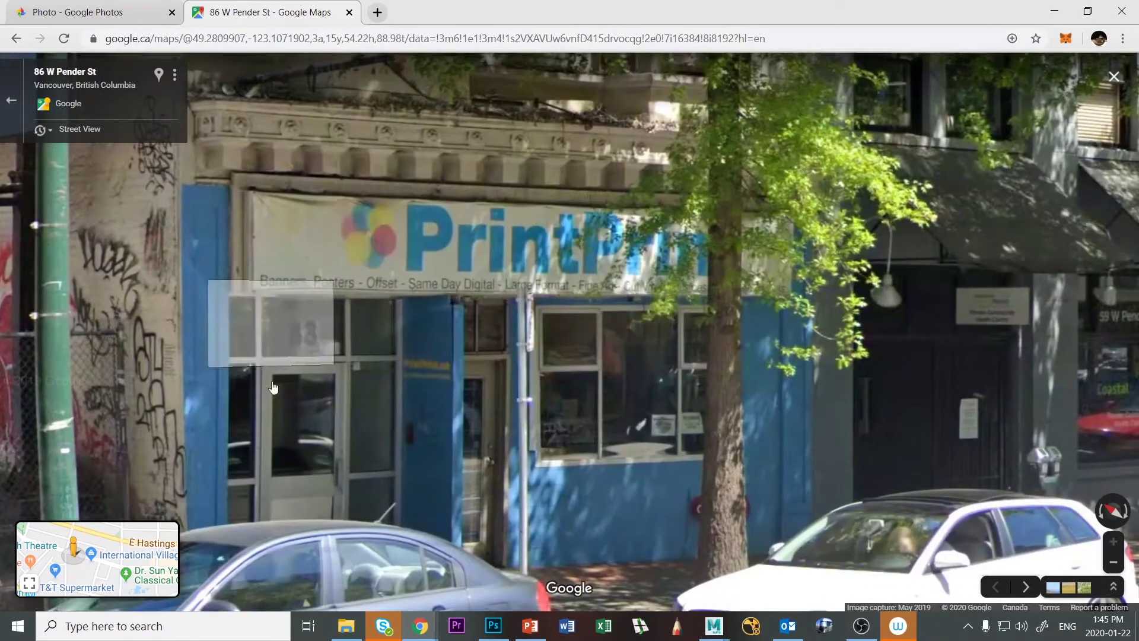
scroll(530, 493, down, 2)
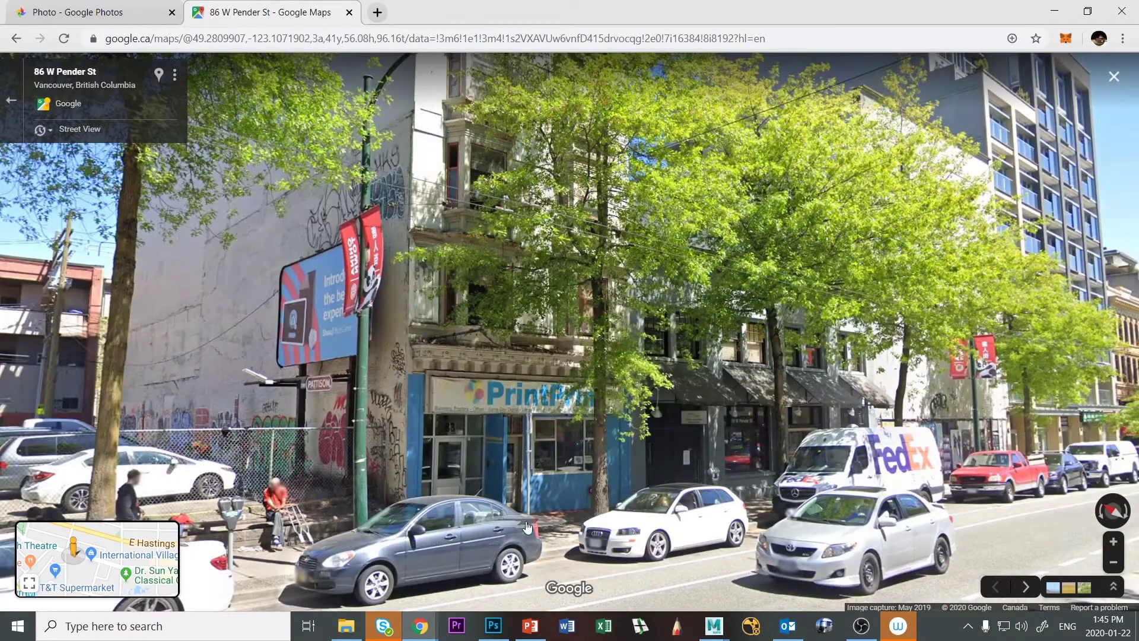
double_click(474, 442)
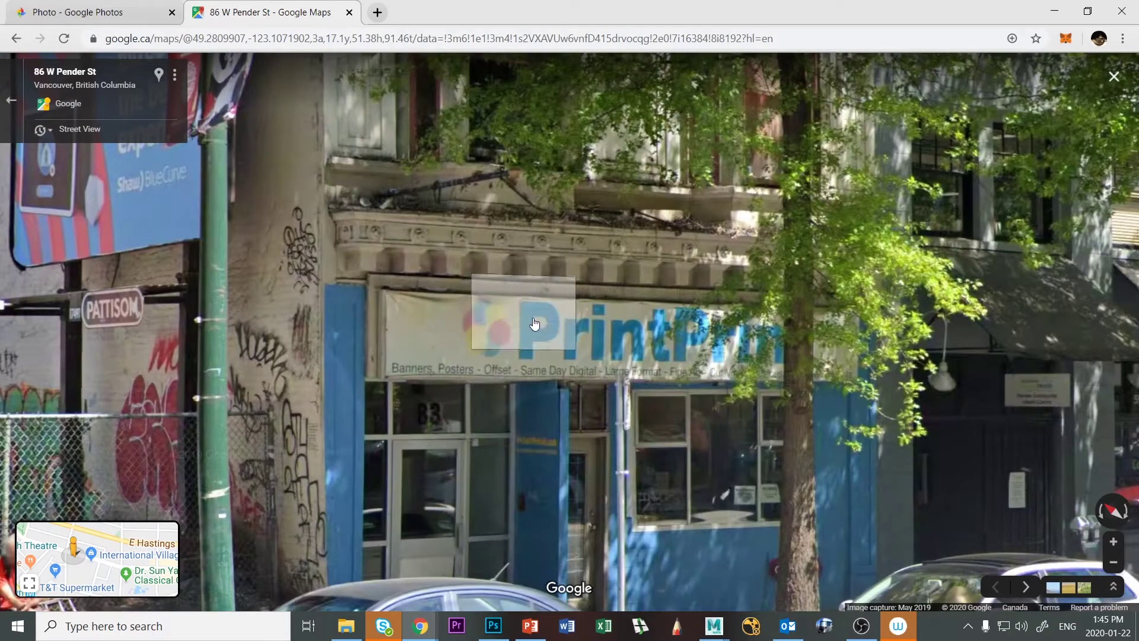
Back in Maya, select the storefront cornice Cornice18, test-slide it along X, then undo.
key(alt+Tab)
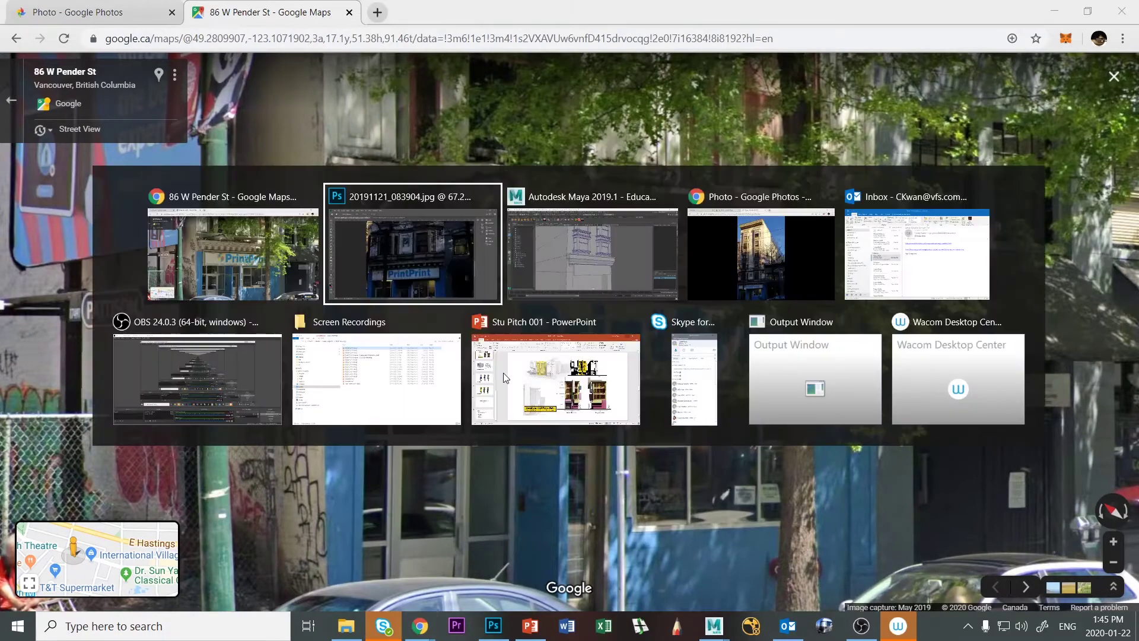
key(alt+Tab)
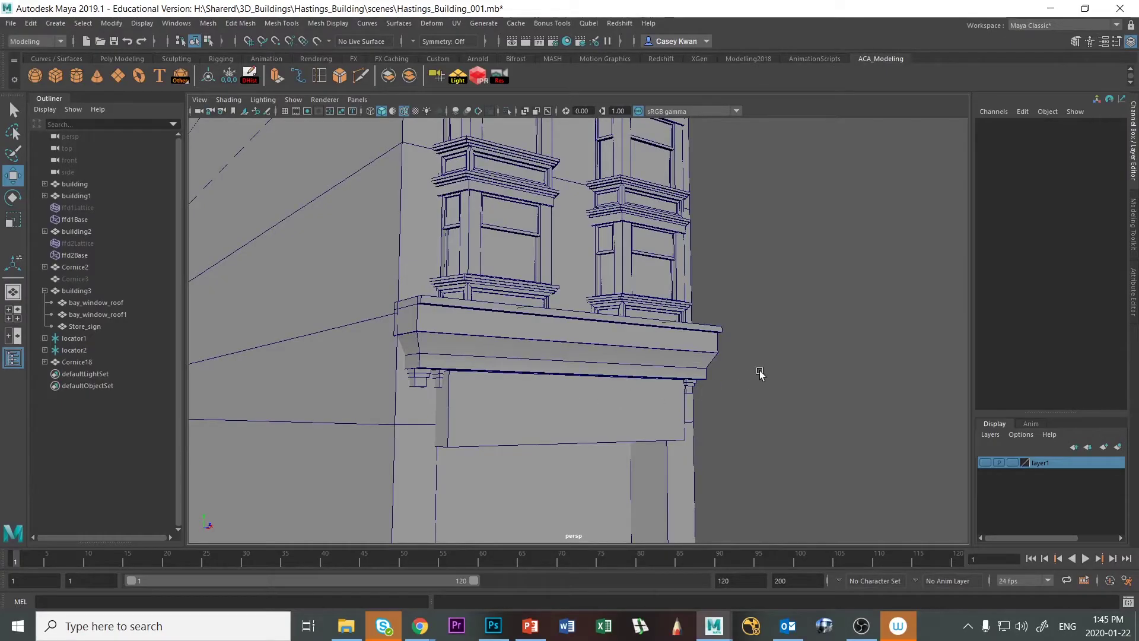
alt+drag(760, 373, 483, 397)
click(689, 355)
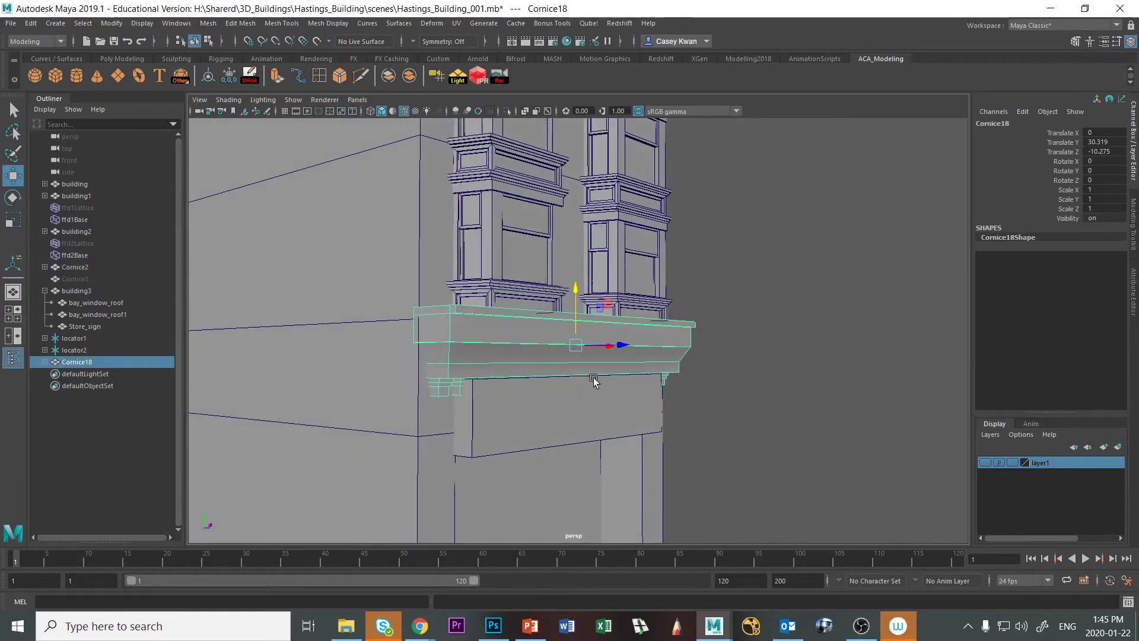
drag(610, 347, 655, 375)
key(ctrl+z)
Inspect the cornice end, compare it with the Street View photo, and reselect Cornice18.
alt+drag(536, 363, 279, 371)
click(402, 432)
alt+drag(402, 433, 386, 392)
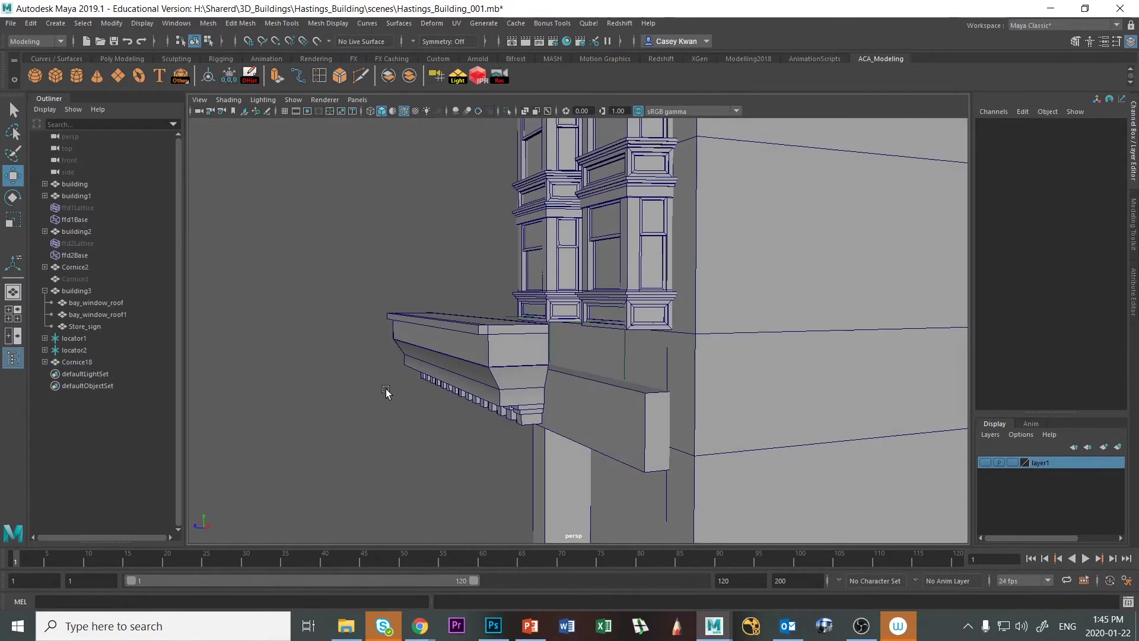
key(alt+Tab)
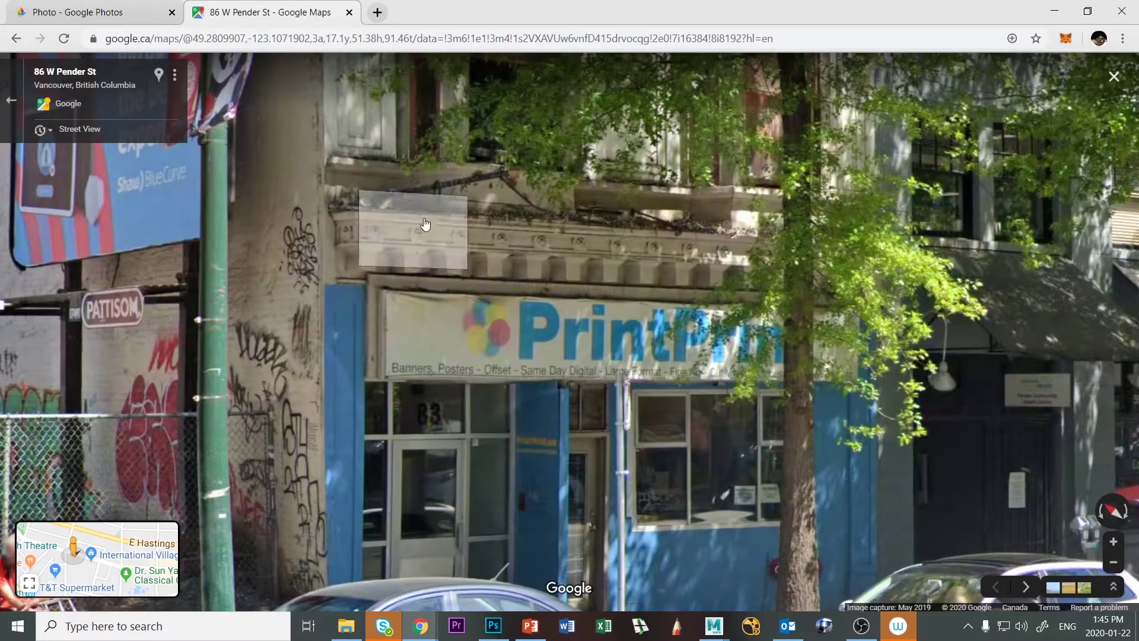
key(alt+Tab)
click(501, 348)
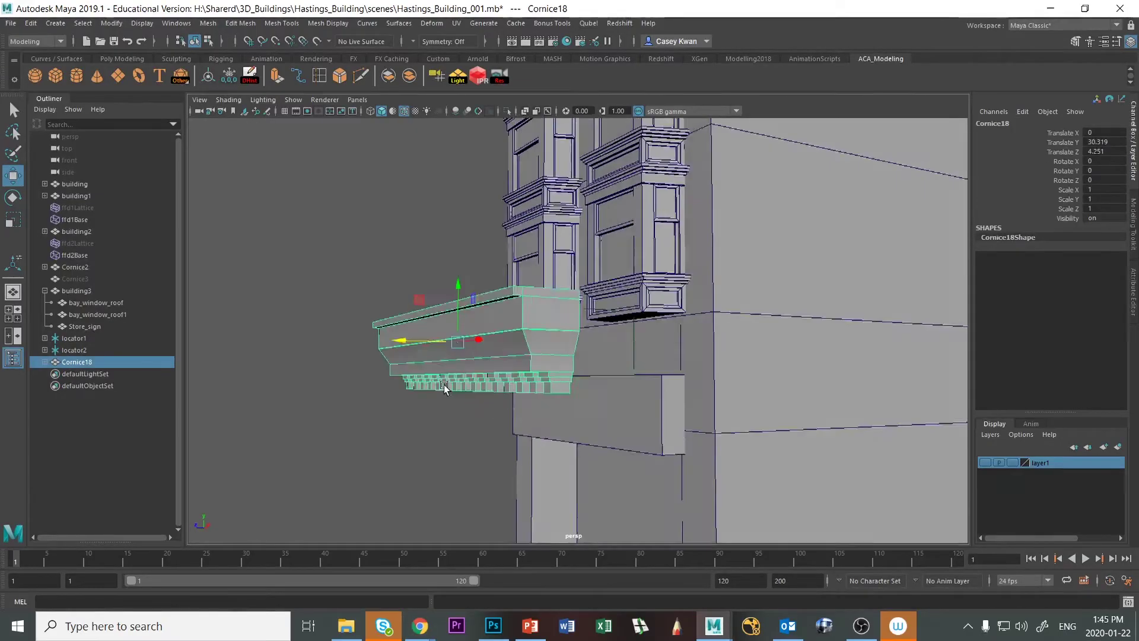
alt+drag(444, 387, 449, 384)
Unparent Cornice8, Cornice17 and Cornice4 from the Cornice18 group.
click(560, 354)
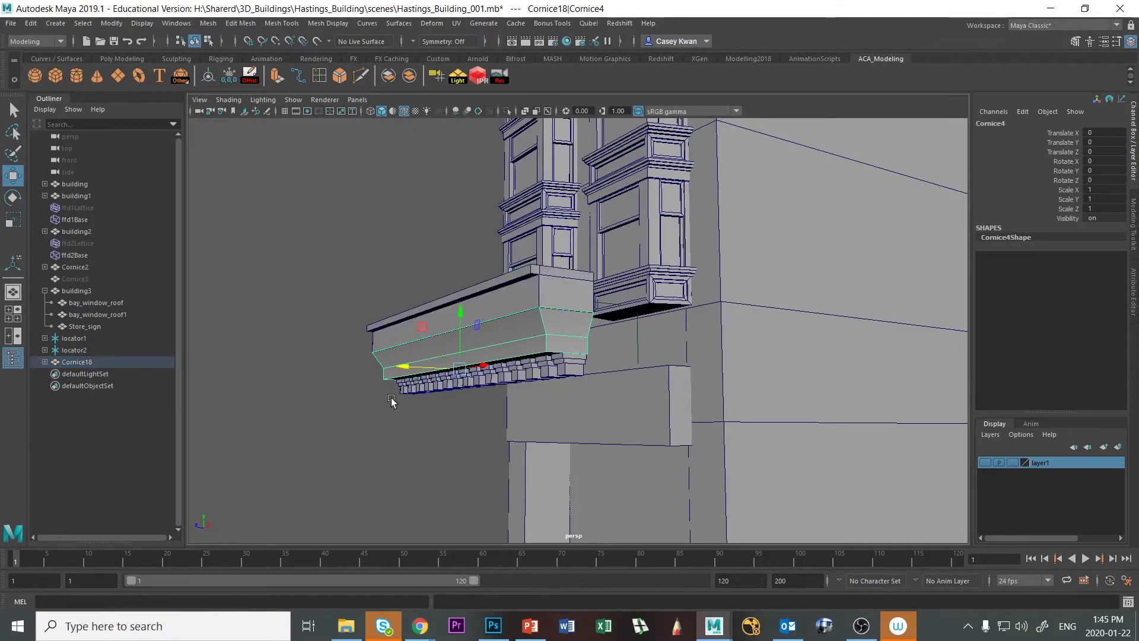
click(45, 361)
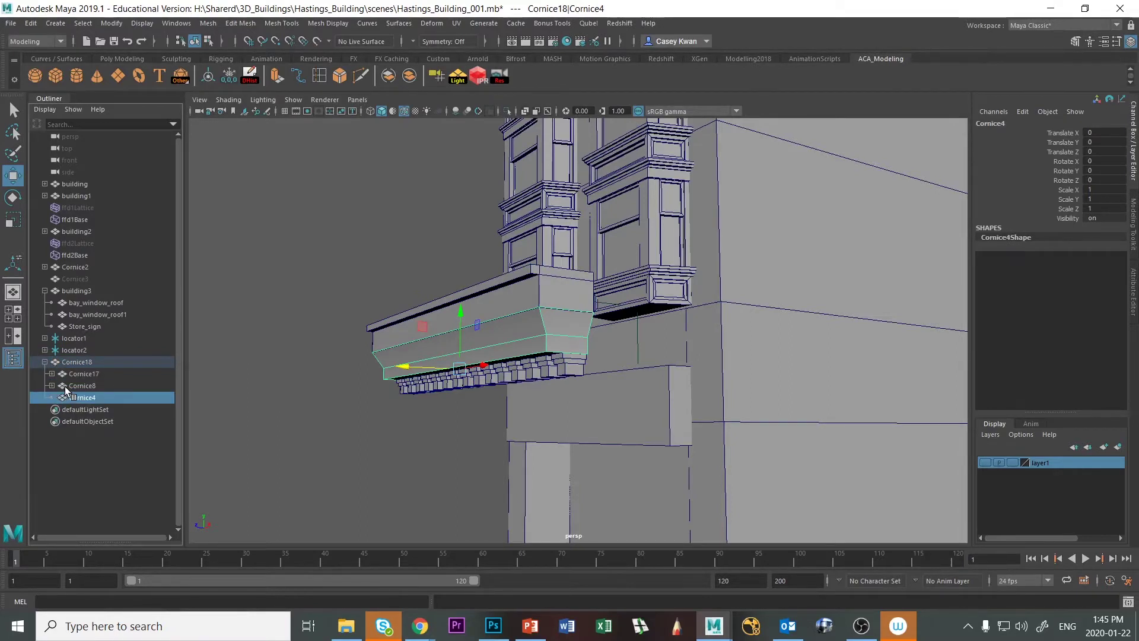
click(84, 387)
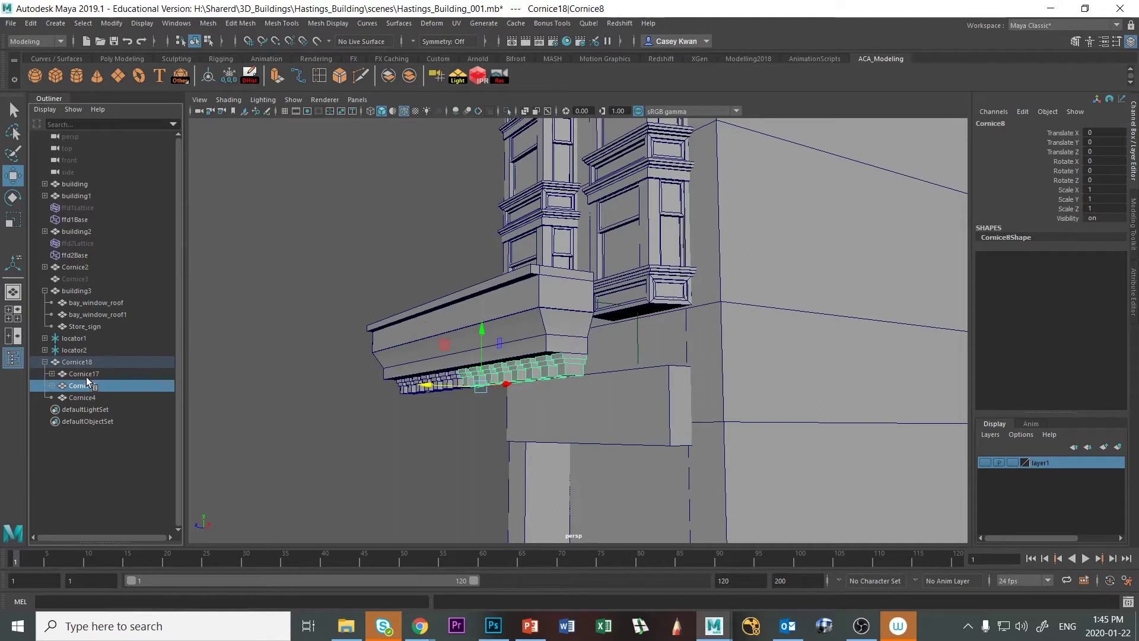
ctrl+click(86, 372)
ctrl+click(90, 397)
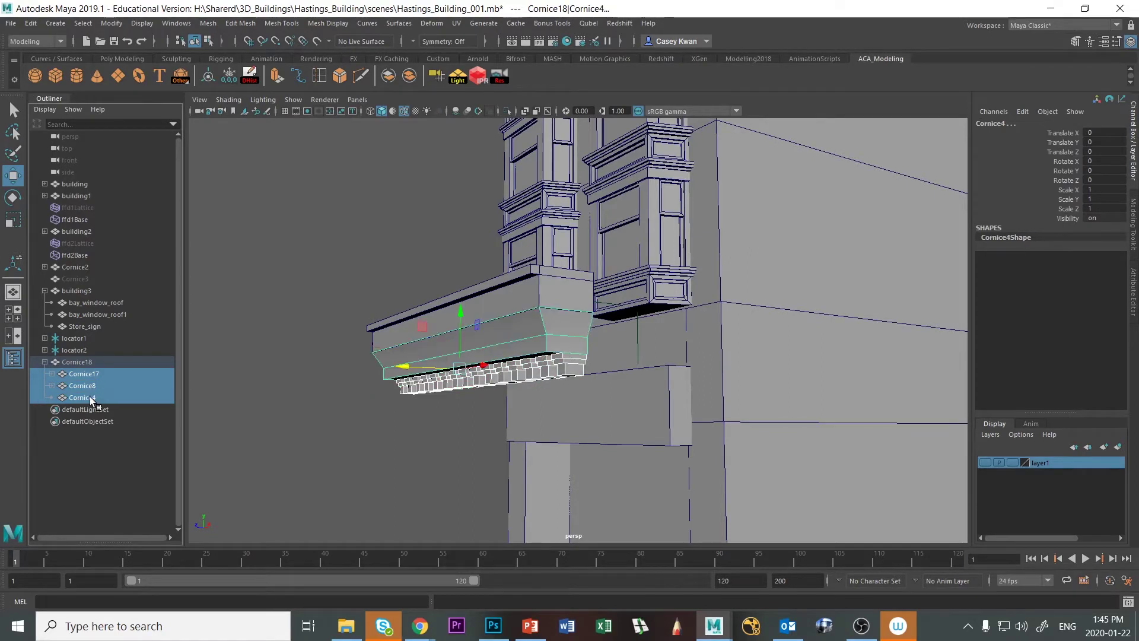
key(shift+p)
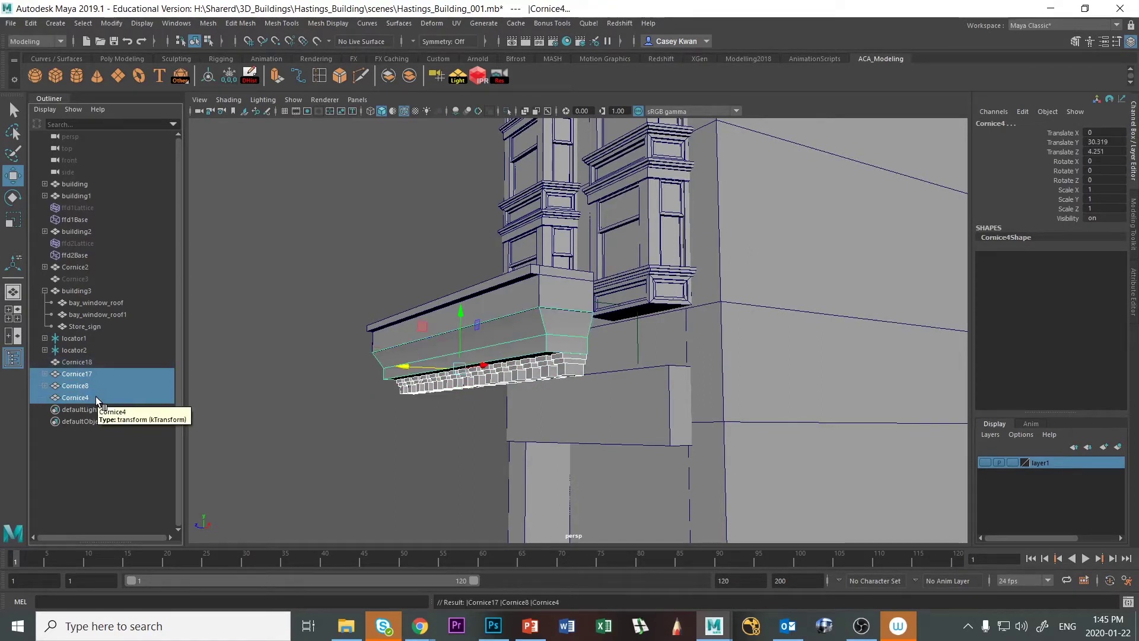
Delete the duplicate middle band Cornice4.
click(364, 439)
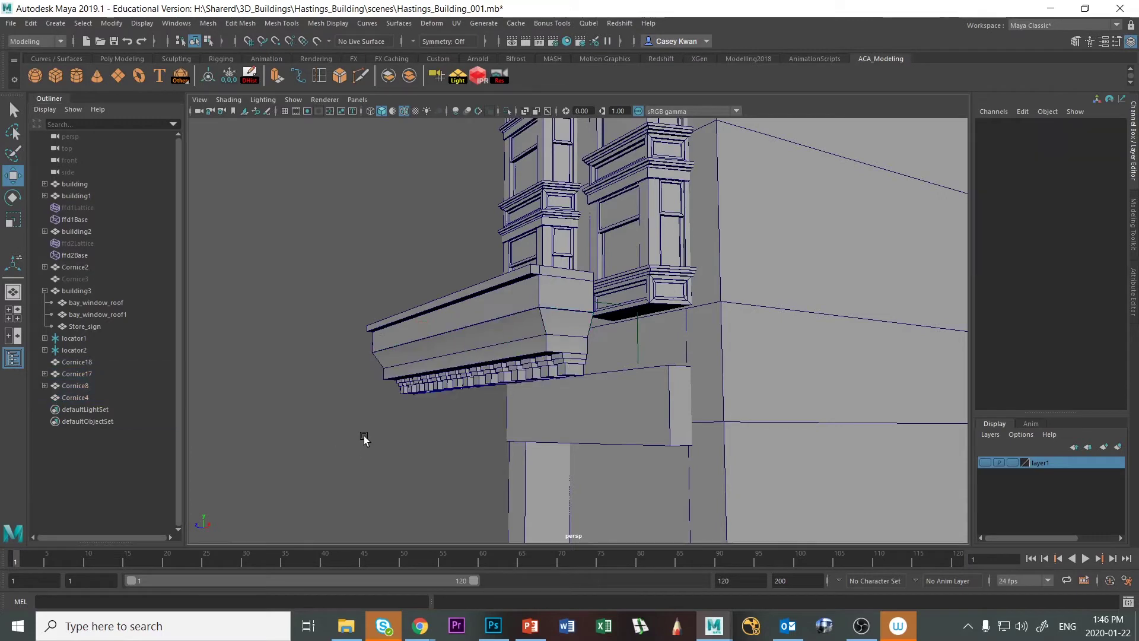
click(393, 340)
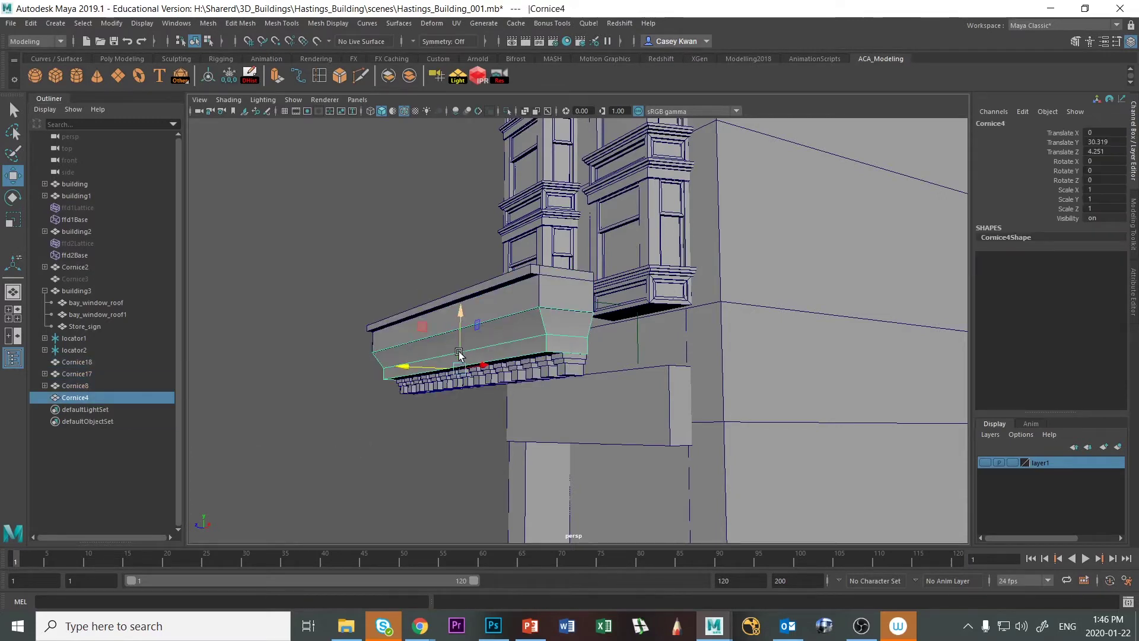
key(alt+Tab)
key(alt+Tab)
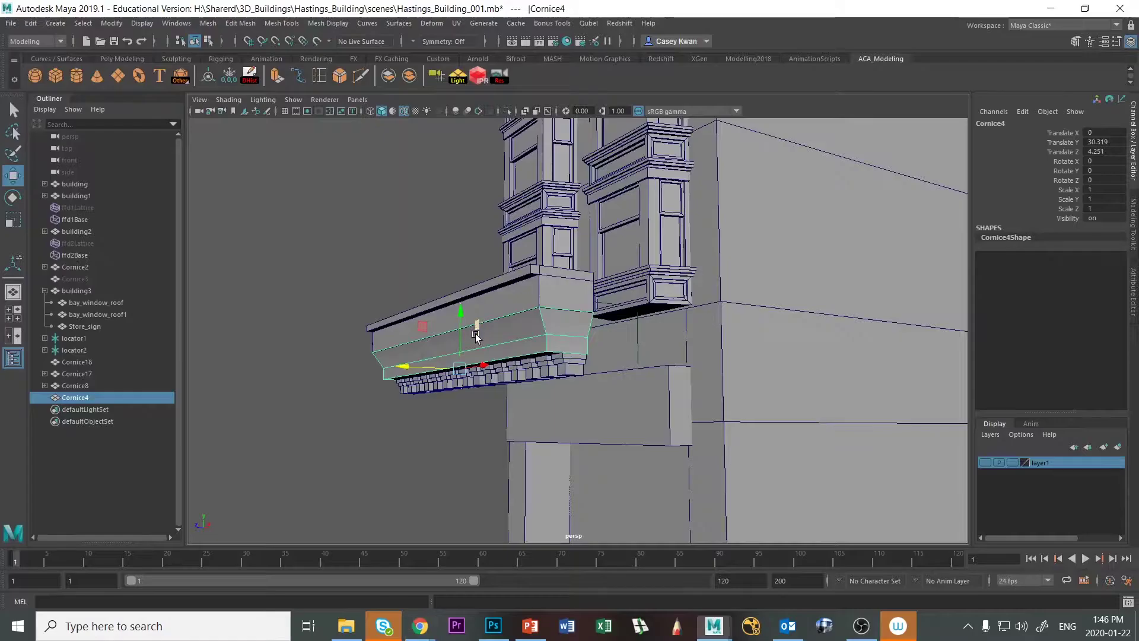
key(Delete)
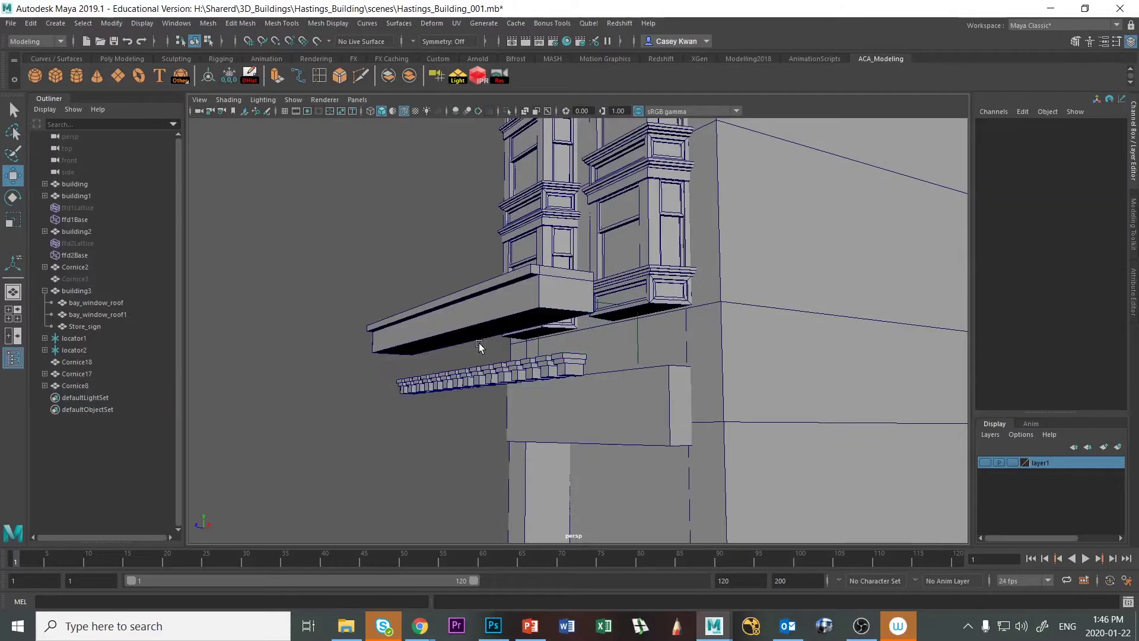
Lower Cornice18 to Translate Y 26.711, just above the dentil row.
click(497, 313)
drag(466, 295, 461, 320)
alt+drag(465, 408, 572, 394)
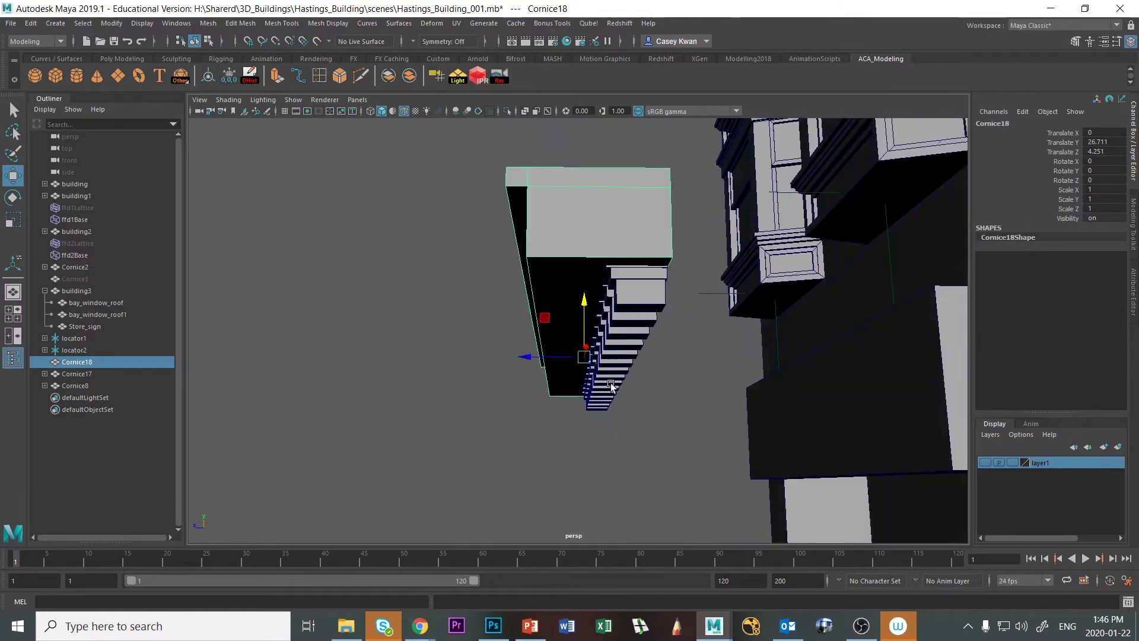
Scale the Cornice8 and Cornice17 dentil rows deeper along Z.
click(650, 308)
scroll(573, 416, down, 5)
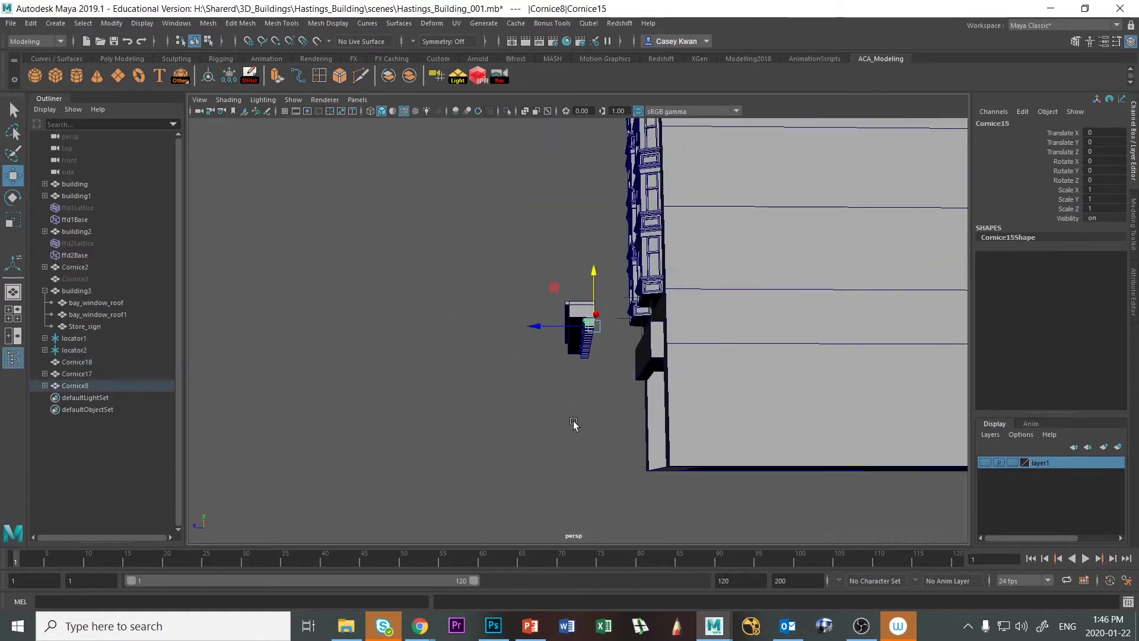
alt+drag(657, 261, 602, 236)
key(f)
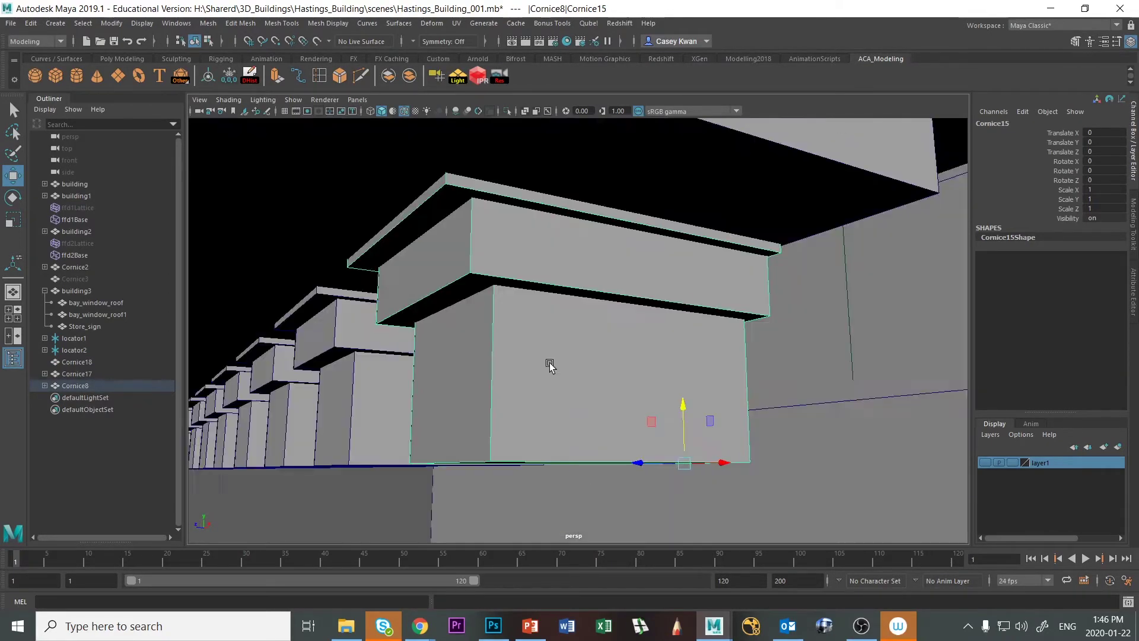
scroll(548, 316, down, 10)
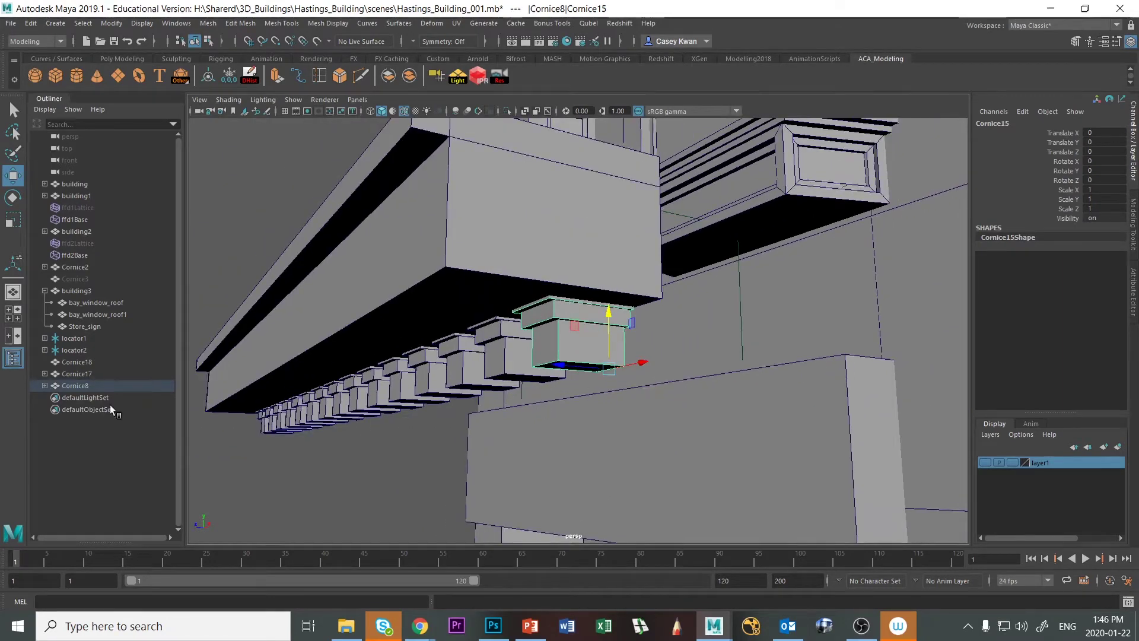
click(76, 386)
ctrl+click(87, 371)
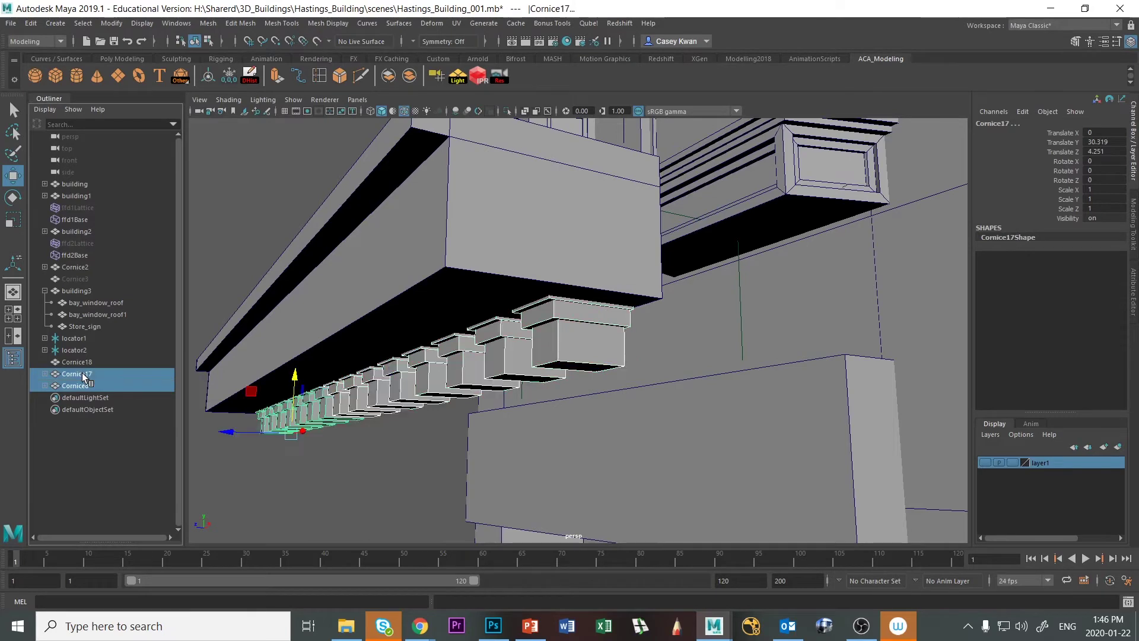
key(f)
key(r)
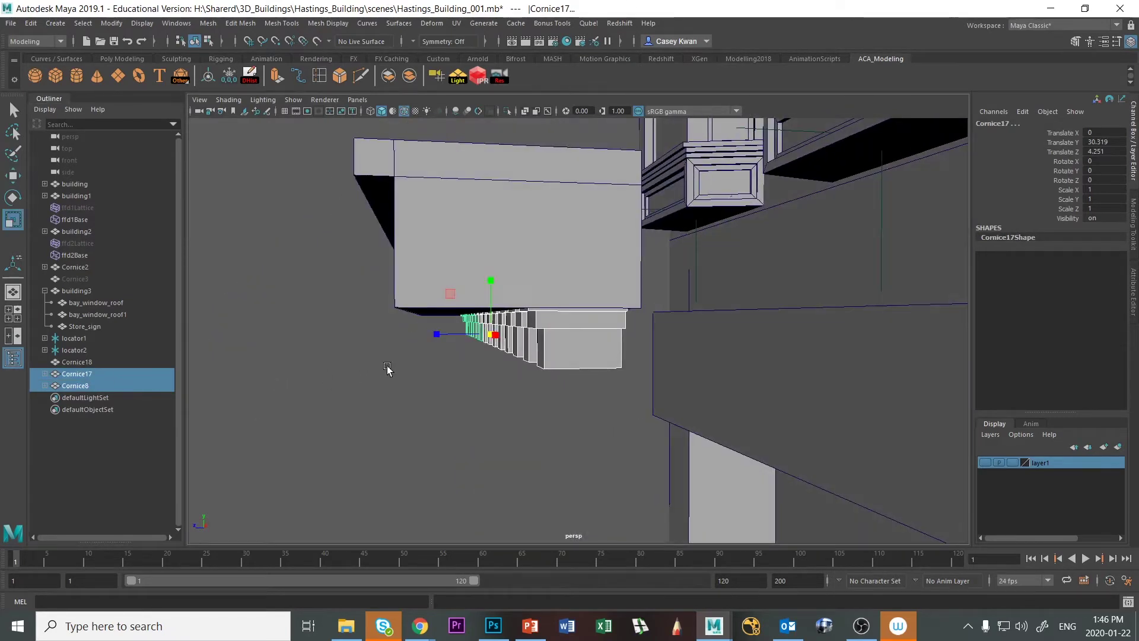
drag(438, 339, 425, 314)
click(396, 435)
Move Cornice18 to Translate Z 3.533 and Y 26.935 over the dentils.
click(418, 303)
key(w)
alt+drag(474, 381, 447, 386)
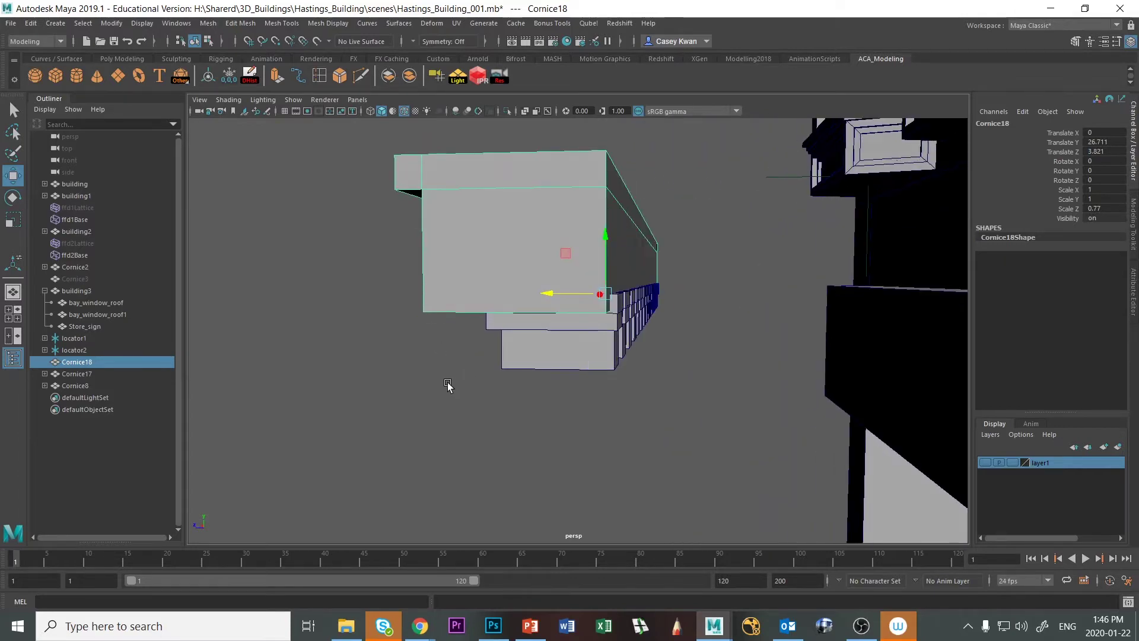
drag(550, 293, 561, 293)
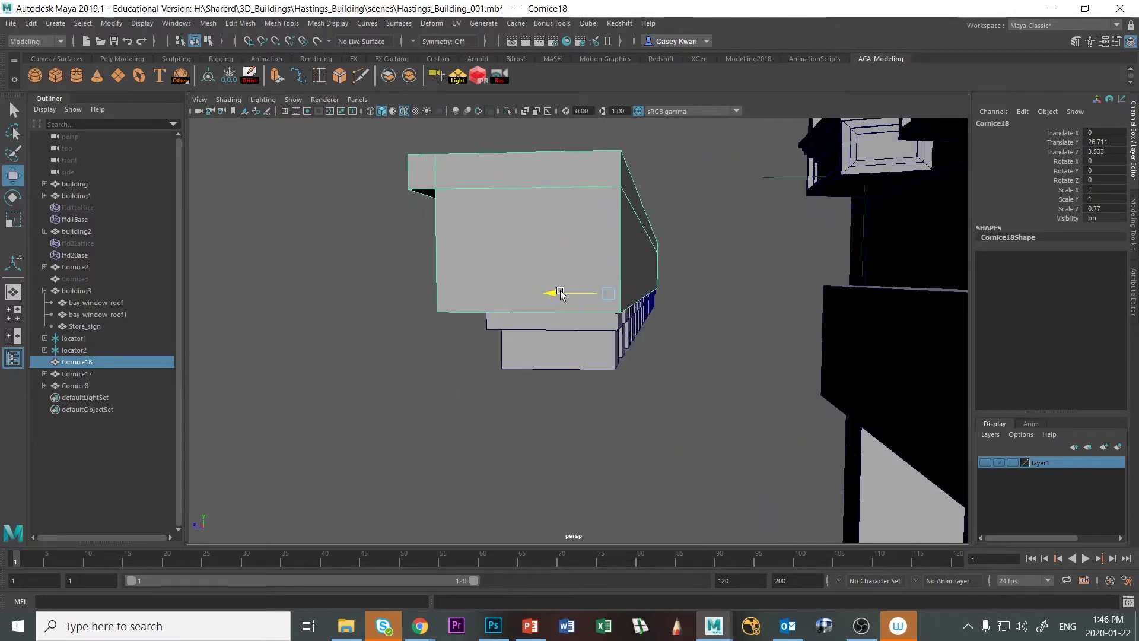
alt+drag(475, 449, 539, 436)
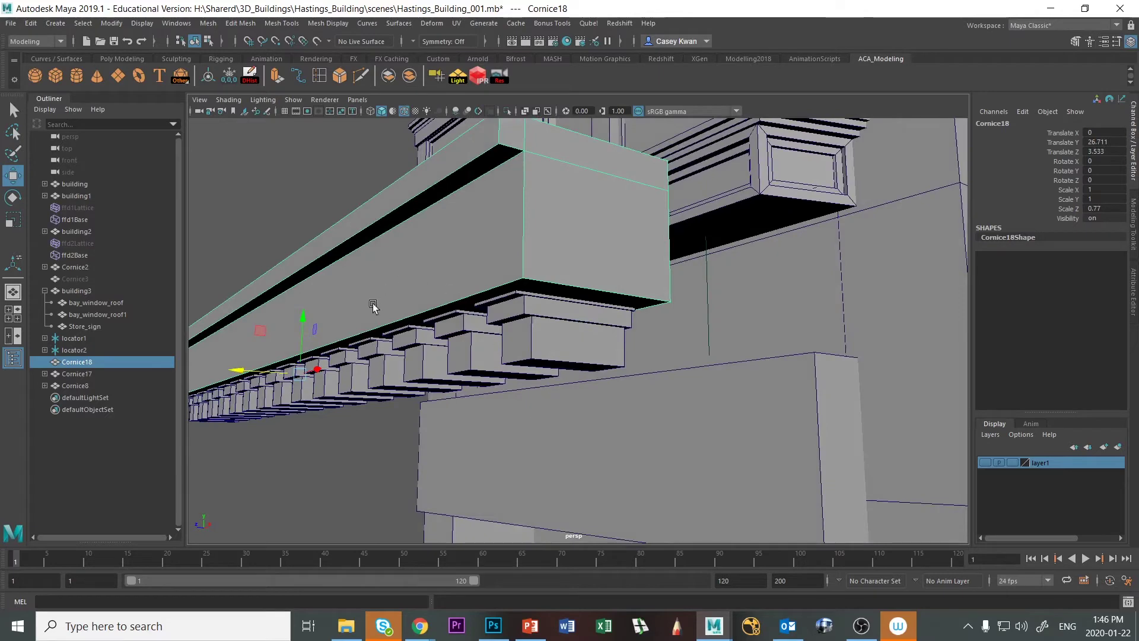
drag(296, 317, 298, 308)
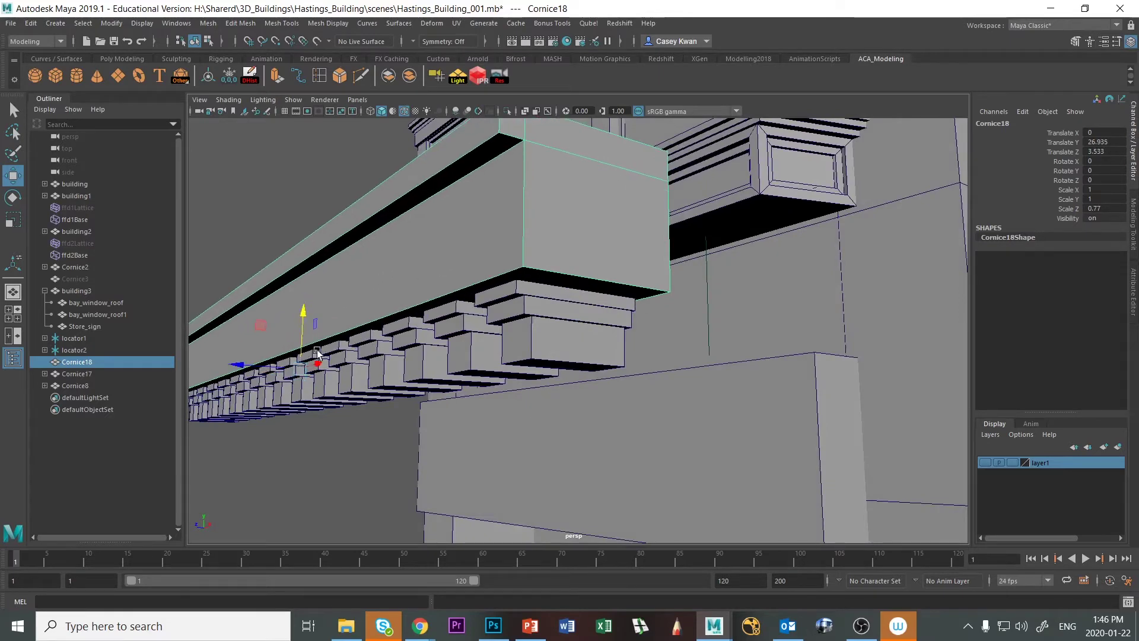
click(330, 445)
alt+drag(330, 445, 376, 437)
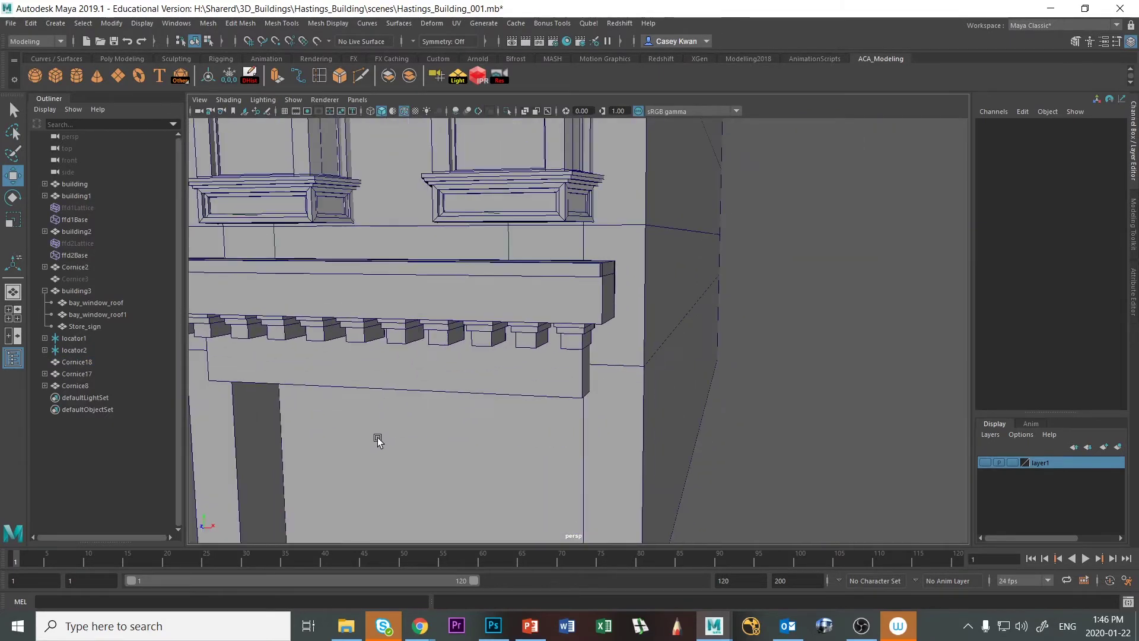
Select and frame Cornice18's four top end vertices vtx[2:5], checking the reference photo.
key(alt+Tab)
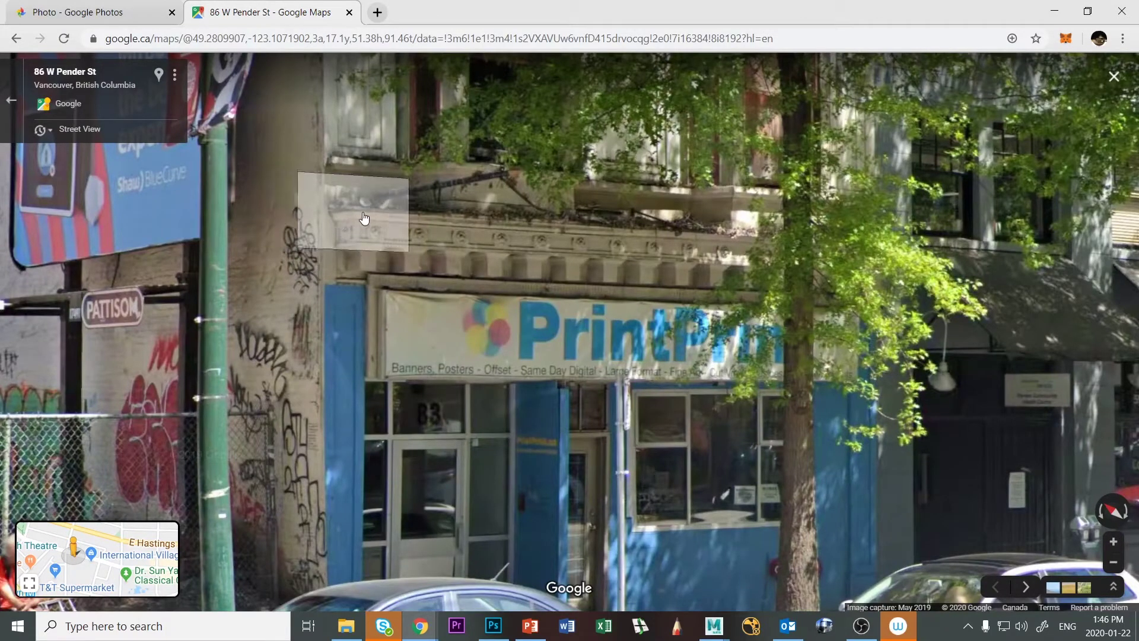
key(alt+Tab)
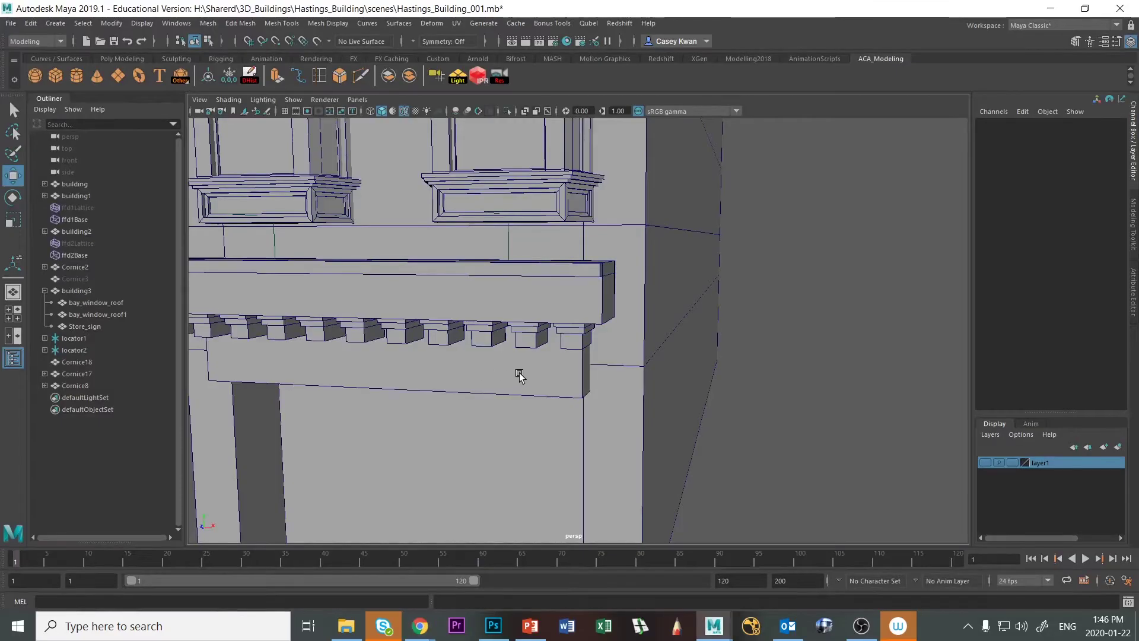
alt+drag(519, 374, 394, 359)
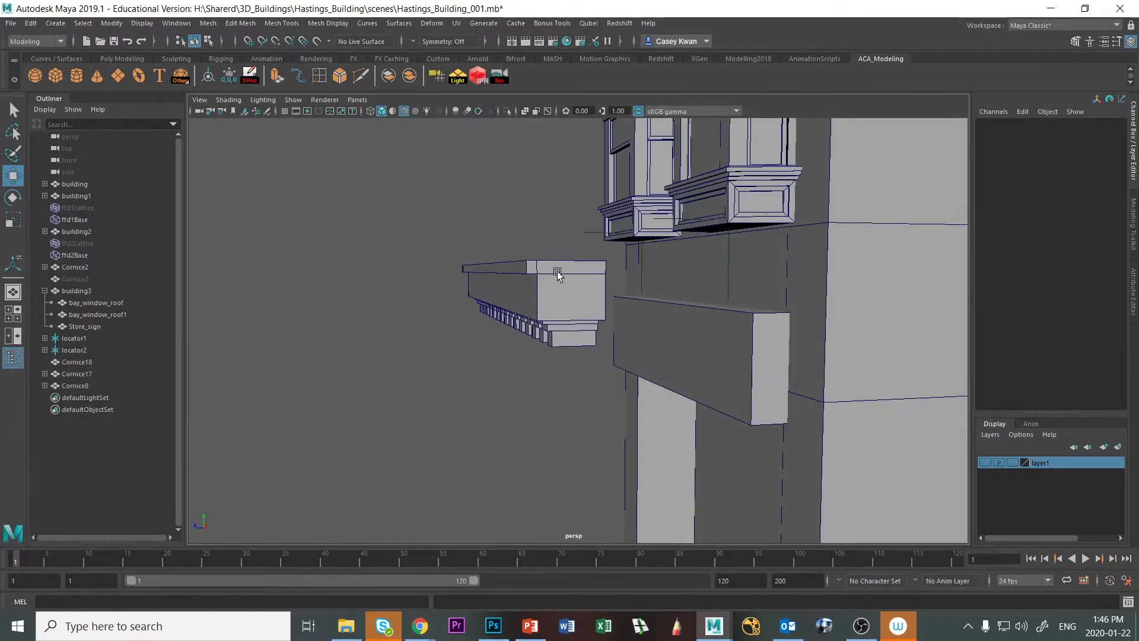
click(556, 273)
right_click(560, 270)
click(514, 271)
alt+drag(514, 272, 561, 299)
drag(642, 274, 642, 274)
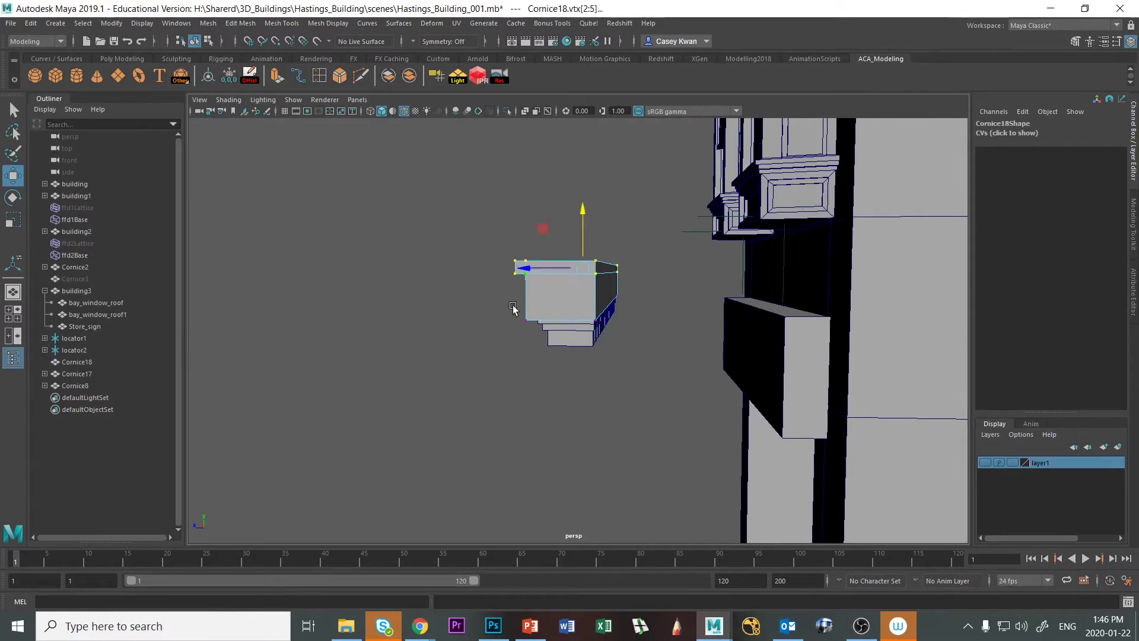
key(f)
alt+drag(319, 222, 572, 315)
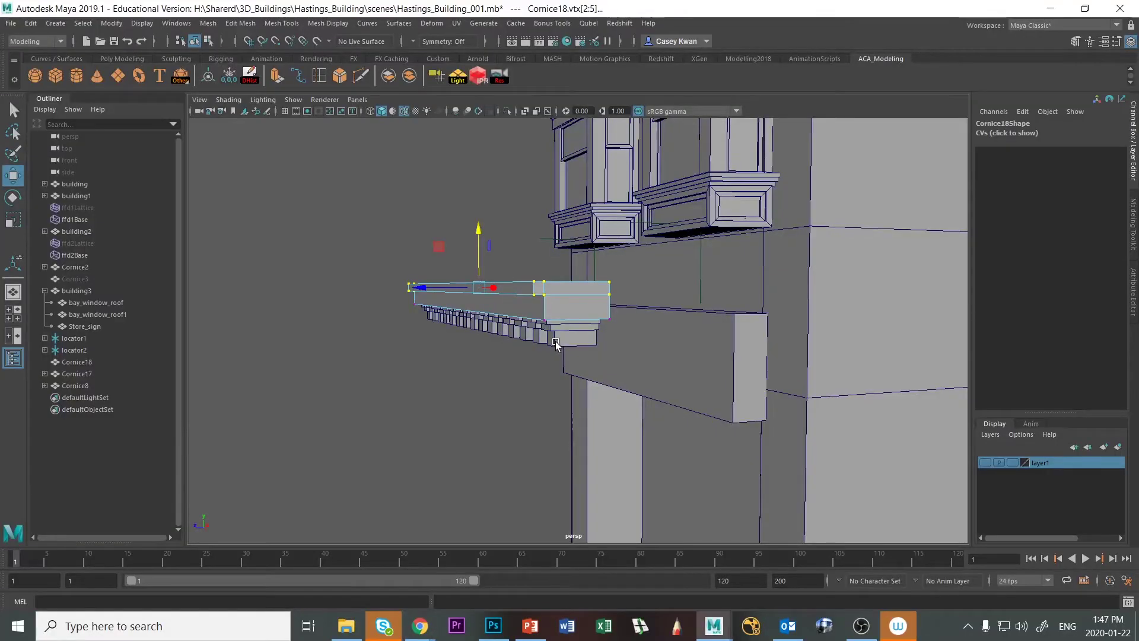
key(alt+Tab)
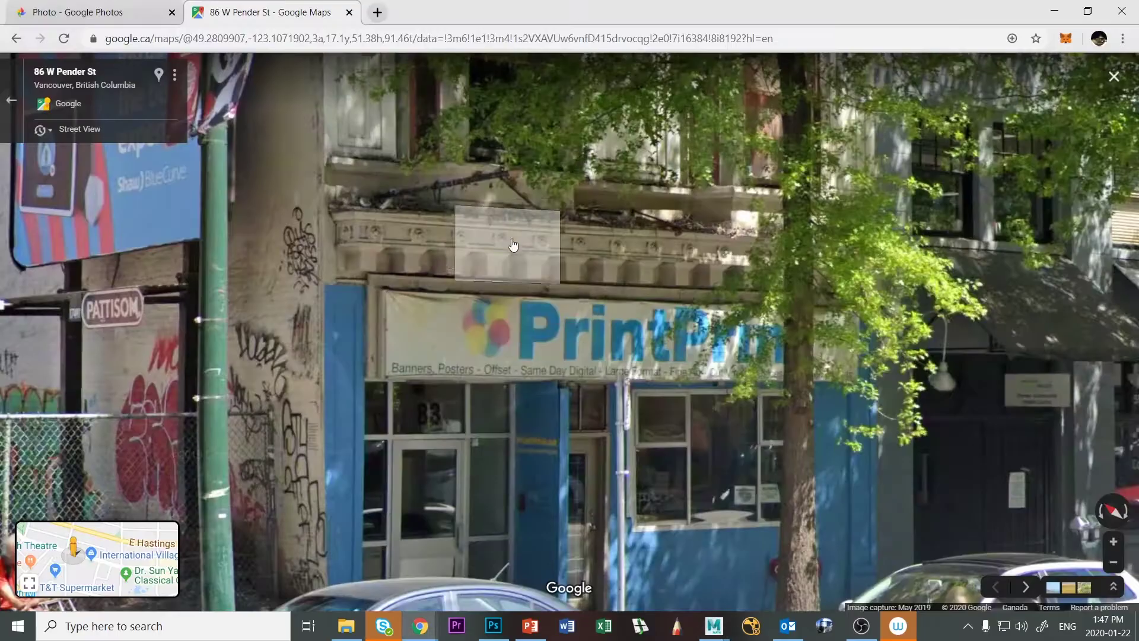
key(alt+Tab)
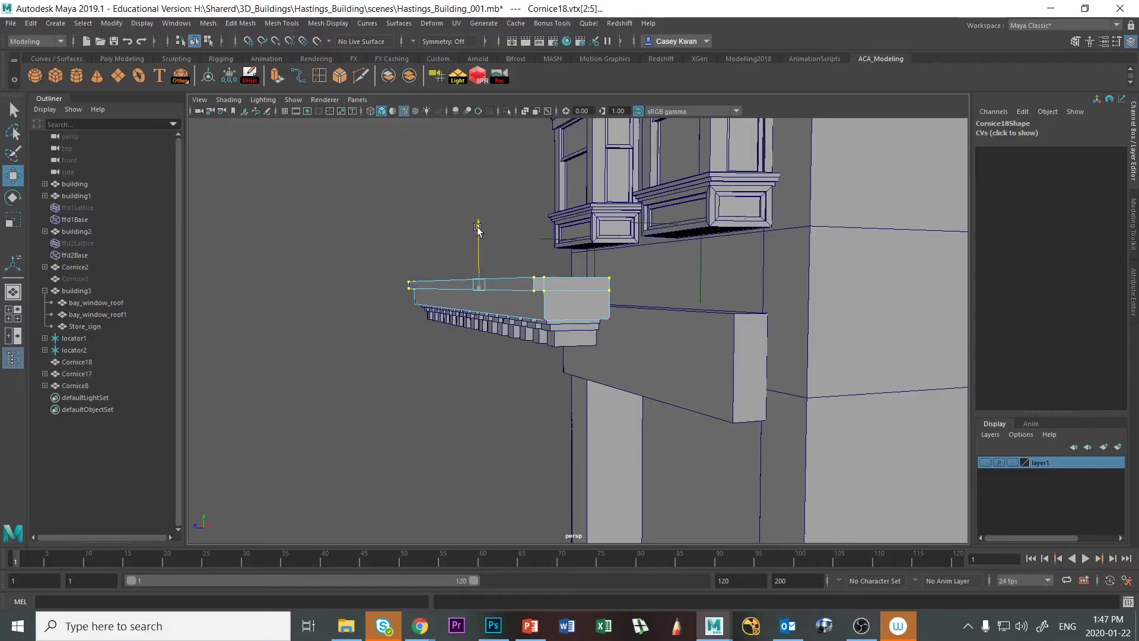
Raise Cornice18's top back edge e[2] along Y to slope the cornice top.
key(alt+Tab)
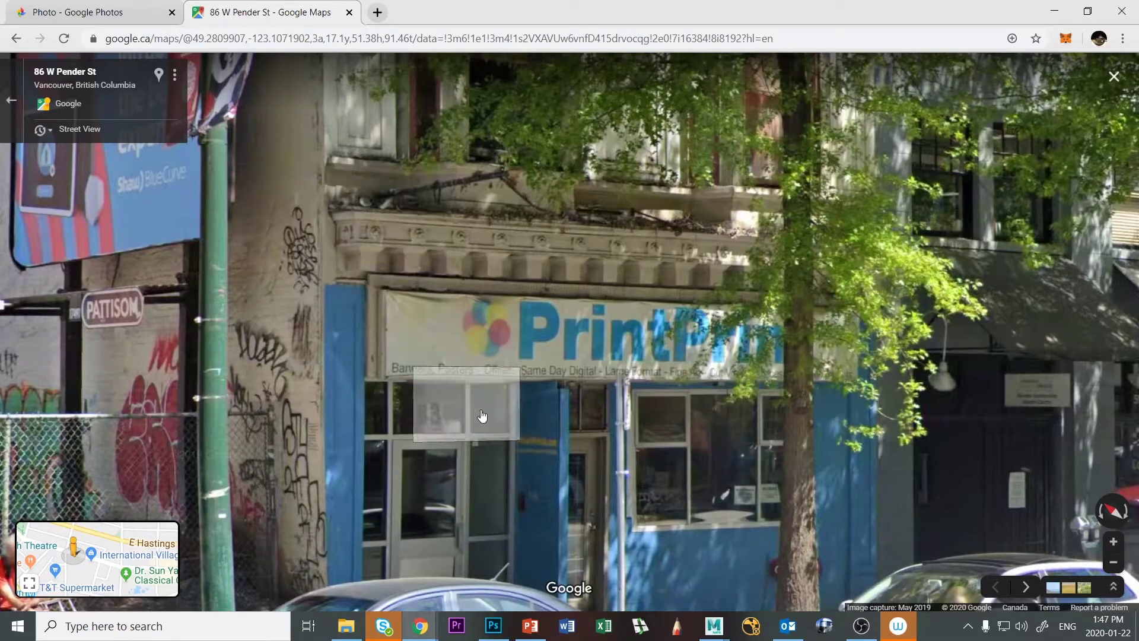
key(alt+Tab)
alt+drag(558, 344, 573, 261)
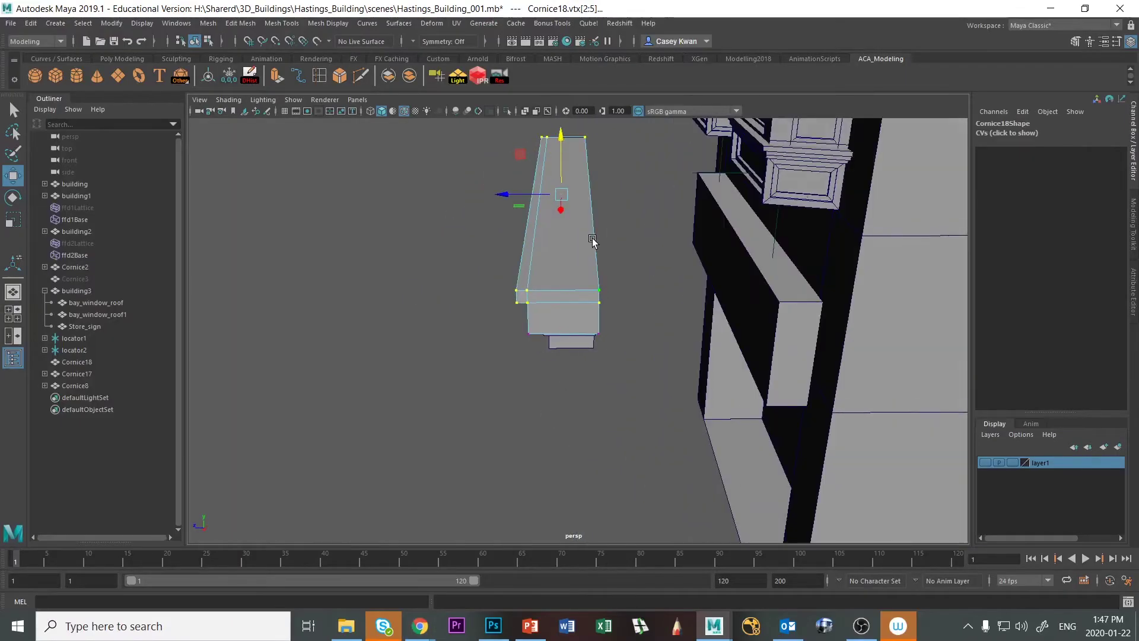
right_click(594, 238)
click(554, 239)
click(445, 378)
alt+drag(431, 396, 521, 352)
right_drag(508, 320, 508, 270)
click(494, 331)
click(496, 321)
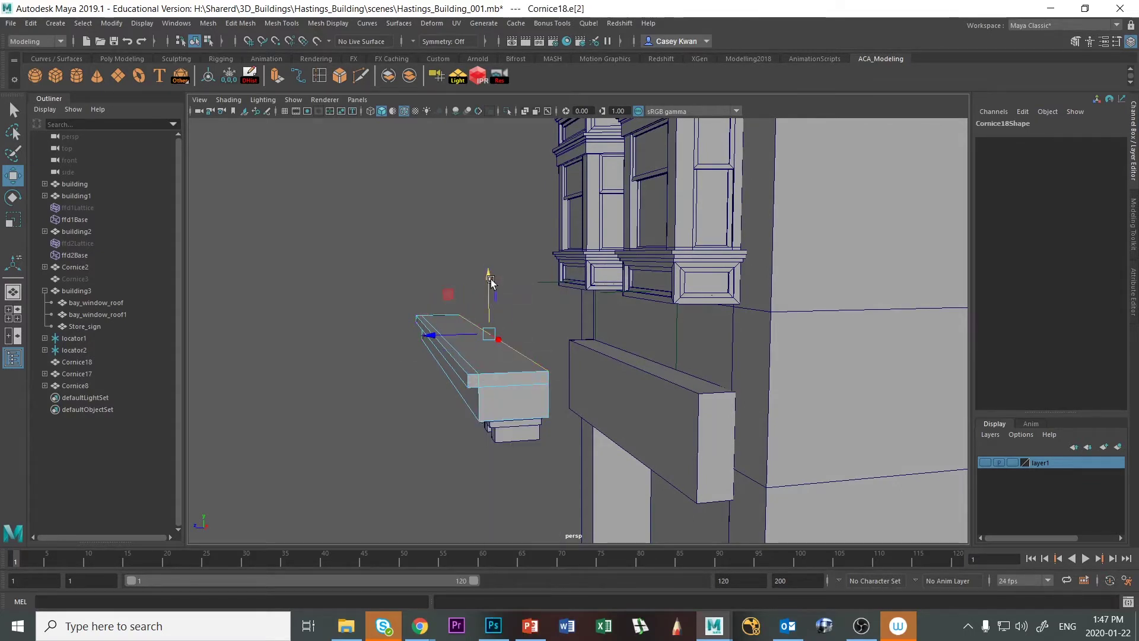
drag(490, 282, 491, 257)
After comparing with the photo, raise the cornice's end edge e[1] along Y.
key(alt+Tab)
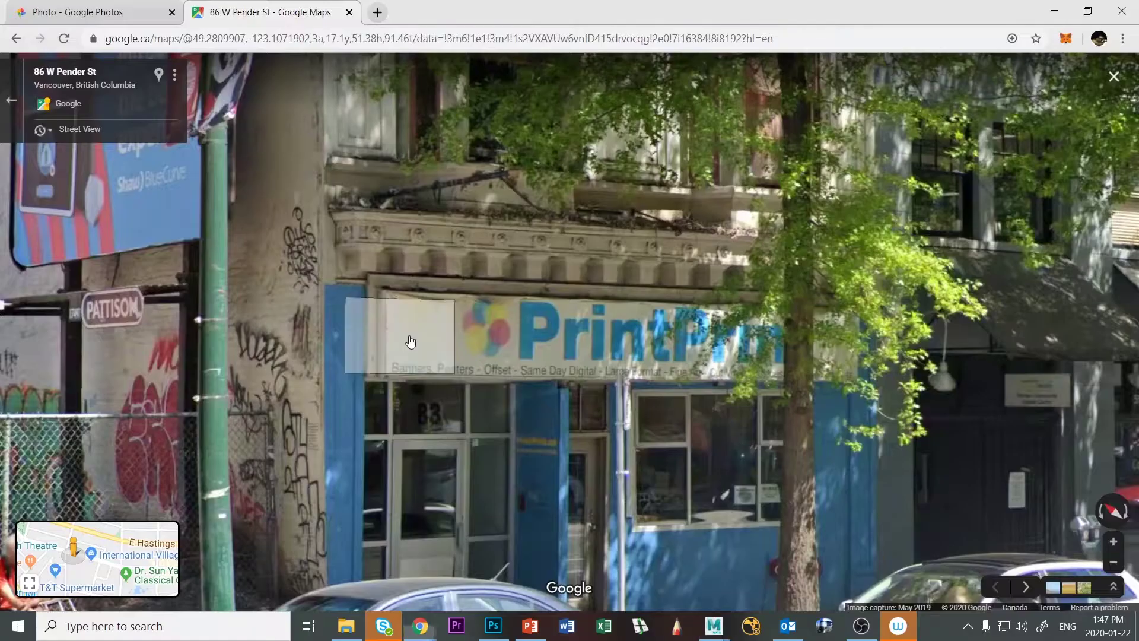
key(alt+Tab)
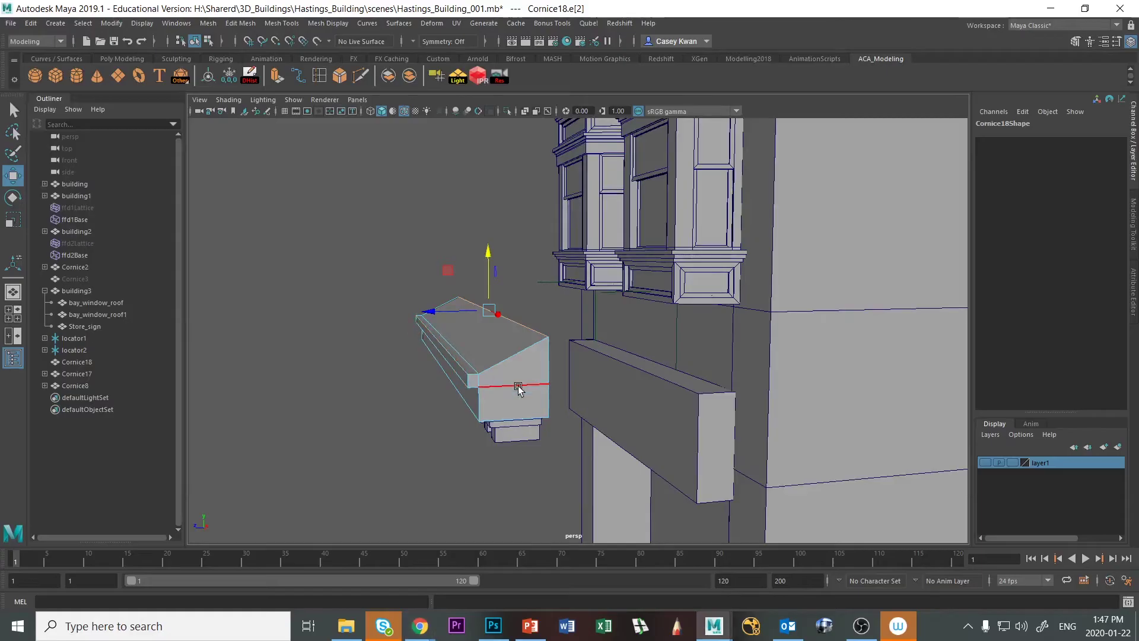
alt+drag(516, 386, 541, 368)
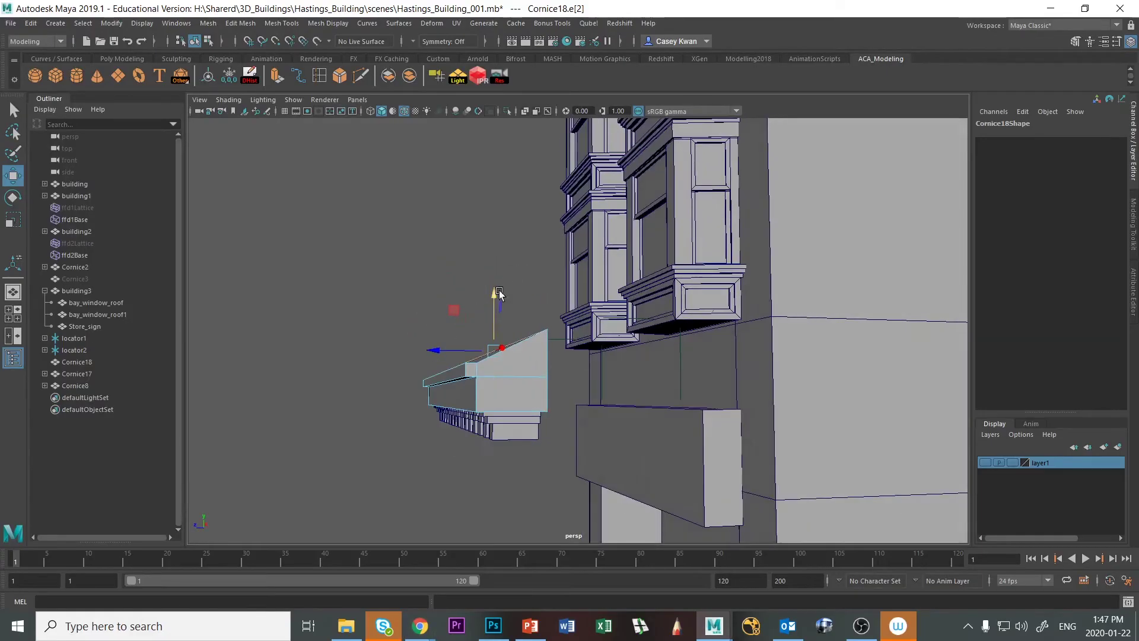
click(348, 411)
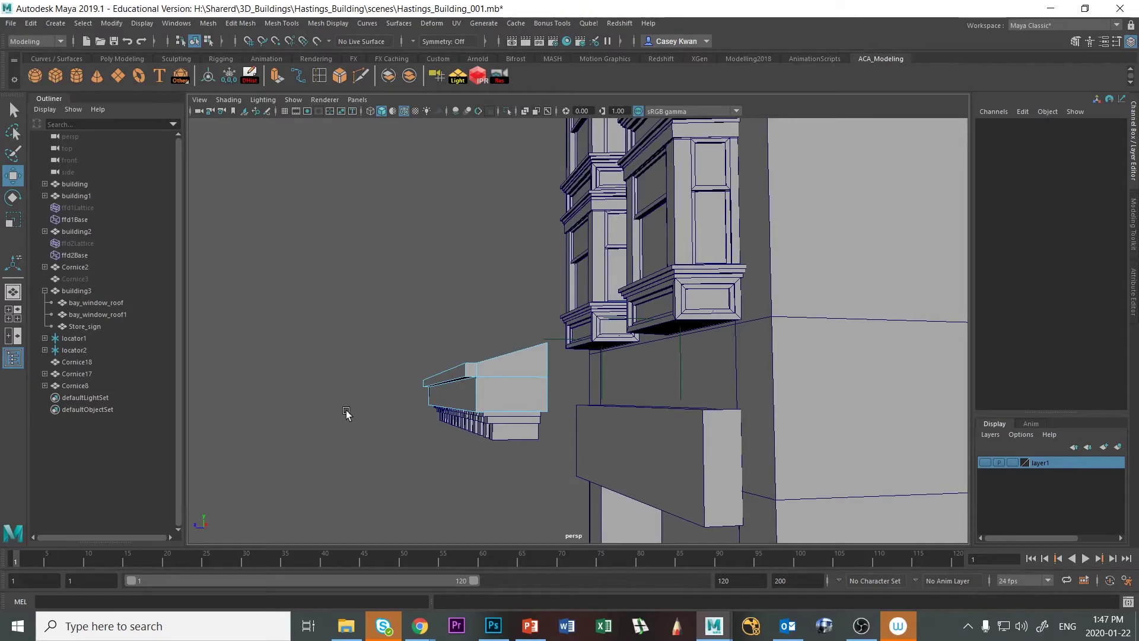
alt+right_drag(348, 412, 540, 427)
key(bracketleft)
key(bracketleft)
key(bracketleft)
key(bracketleft)
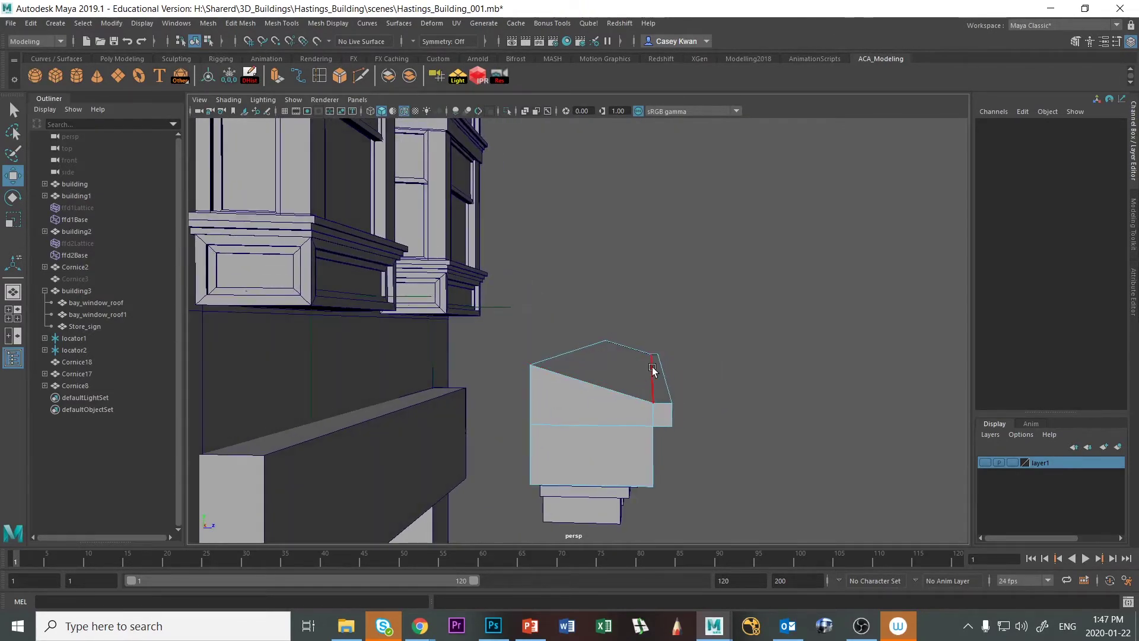
click(652, 370)
key(f)
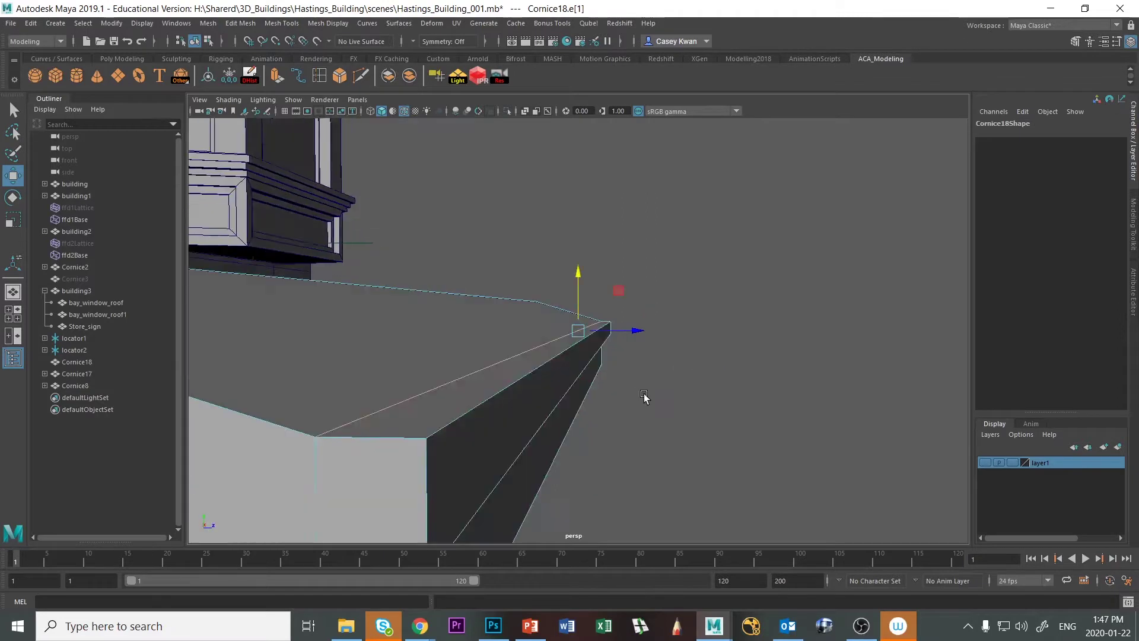
key(bracketleft)
key(bracketleft)
key(bracketleft)
key(bracketleft)
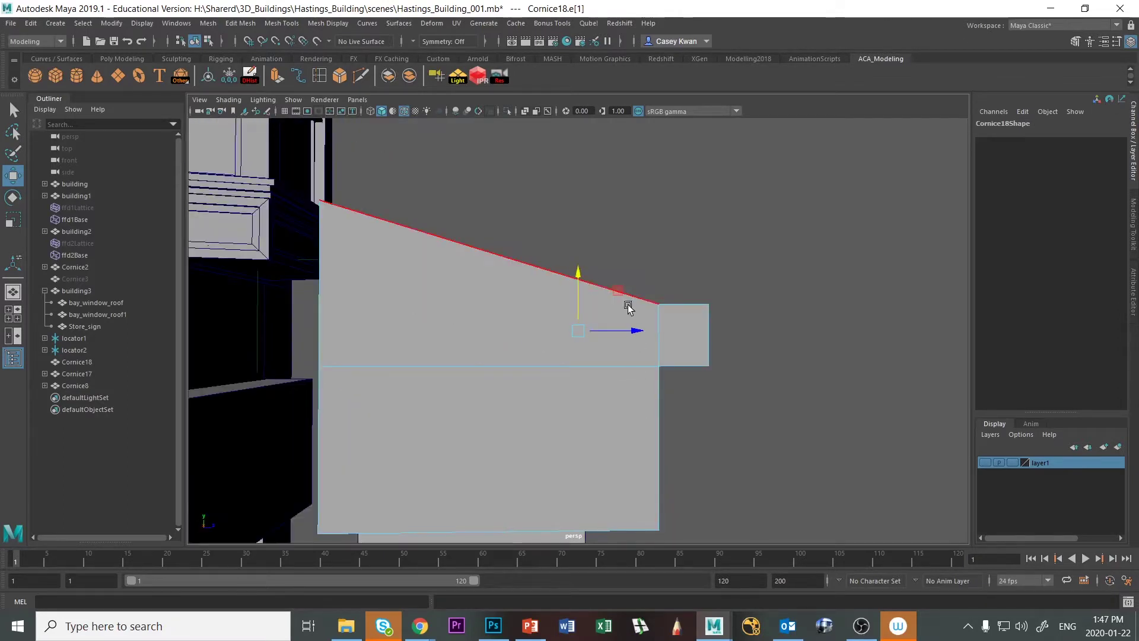
drag(577, 271, 576, 268)
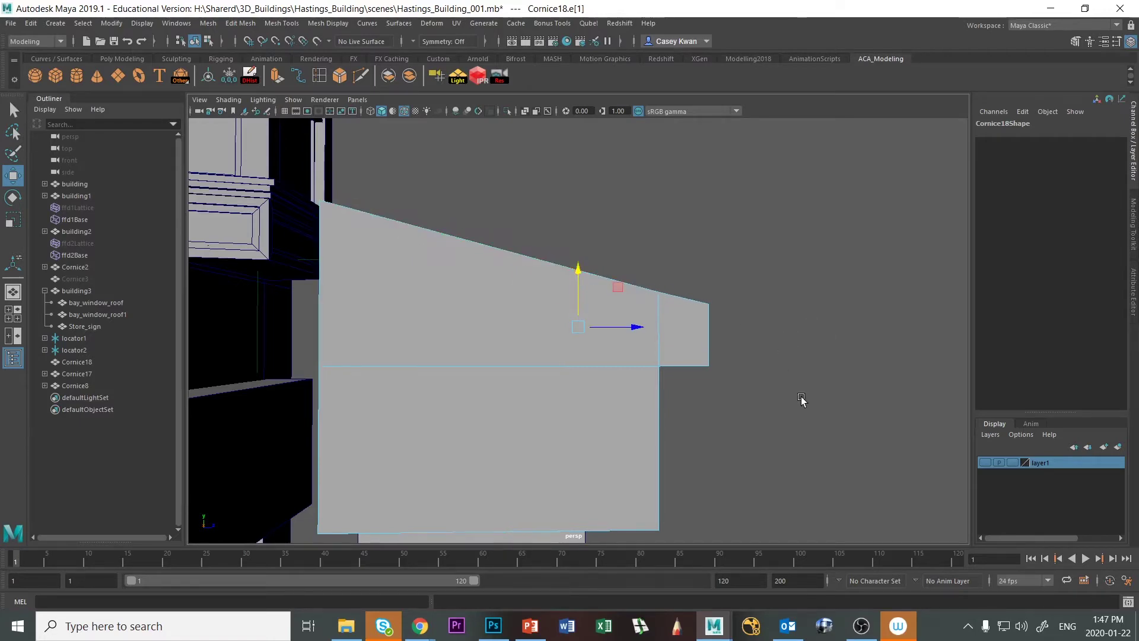
Orbit to front and side views to inspect the sloped cornice.
click(801, 400)
alt+drag(867, 379, 690, 380)
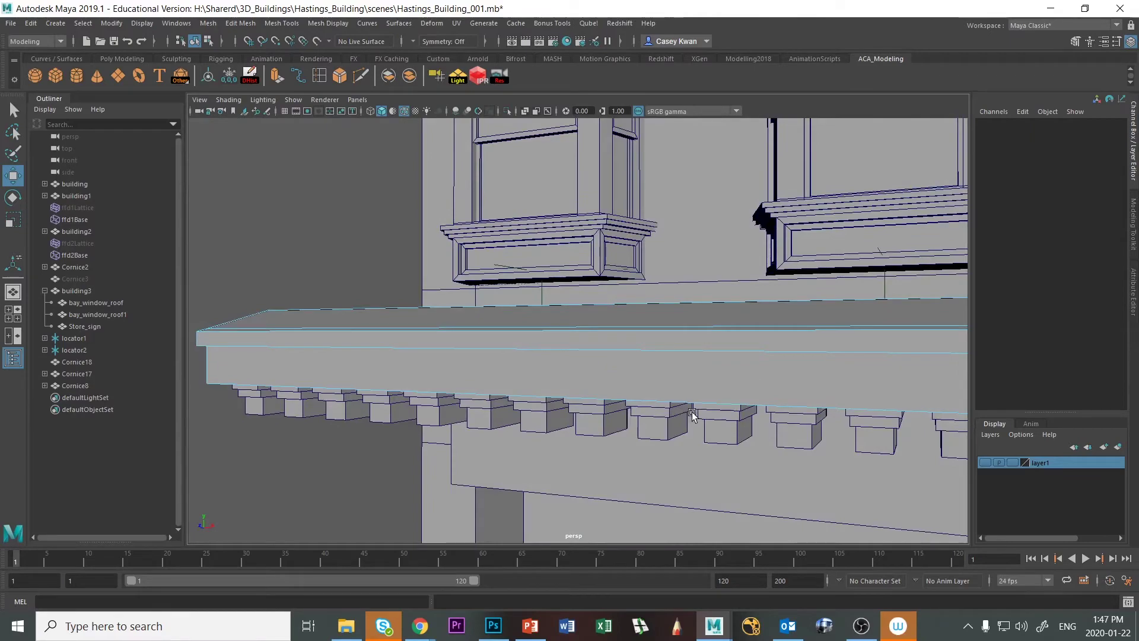
scroll(432, 430, down, 5)
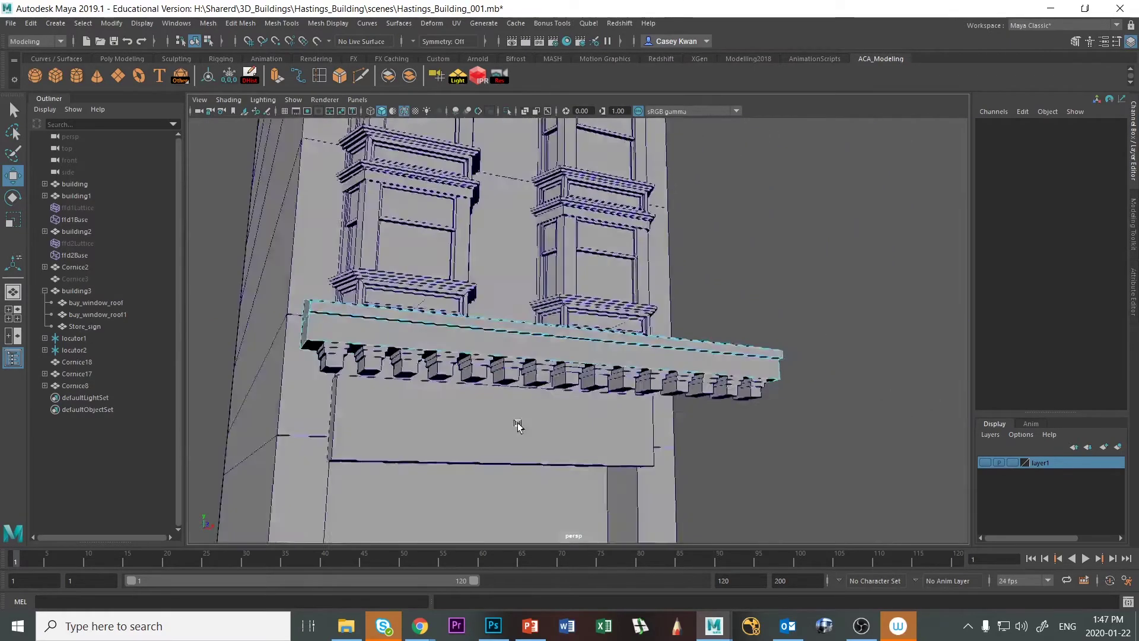
alt+drag(517, 424, 573, 435)
In object mode, parent Cornice8 and Cornice17 under Cornice18 and freeze its transformations.
right_click(465, 345)
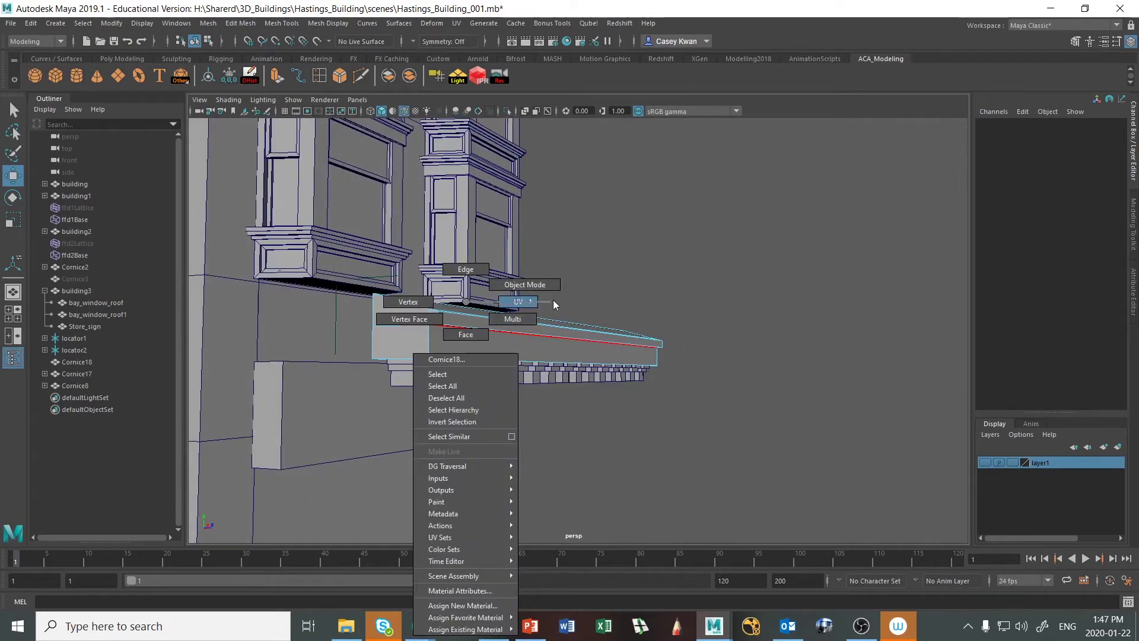
right_drag(553, 301, 479, 332)
right_drag(524, 288, 524, 289)
click(777, 432)
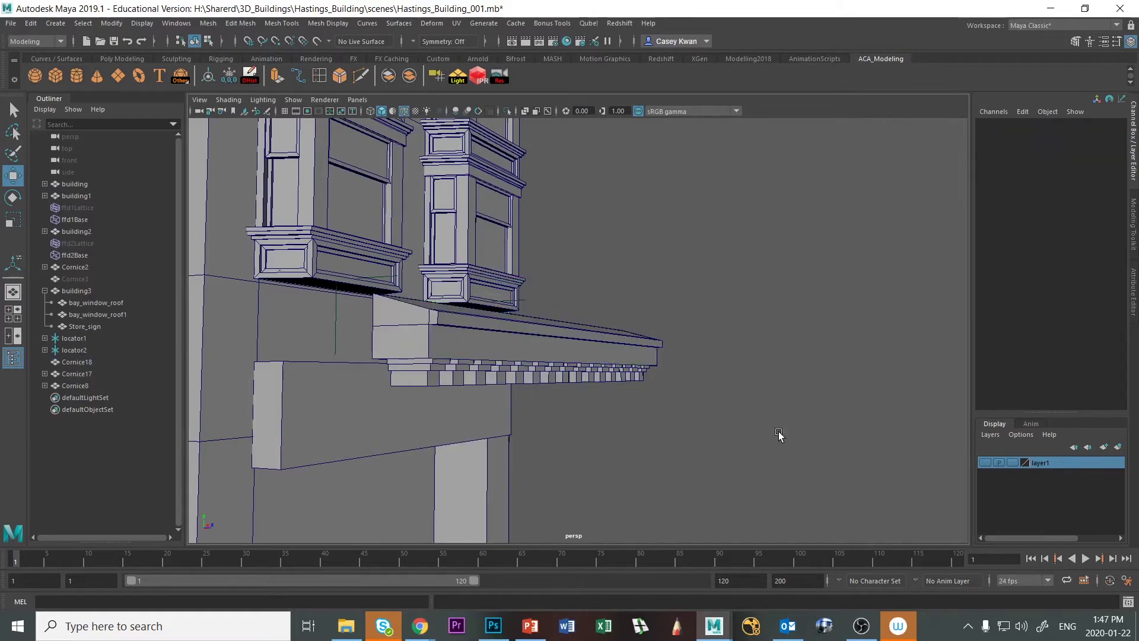
alt+drag(778, 432, 649, 421)
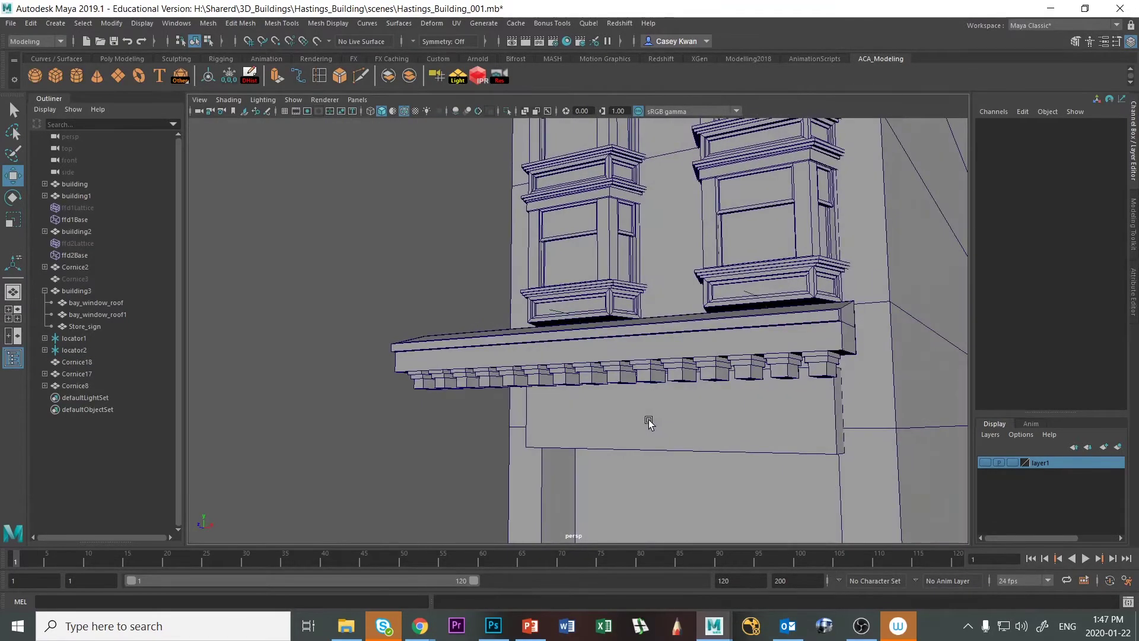
click(76, 381)
ctrl+click(76, 376)
ctrl+click(77, 363)
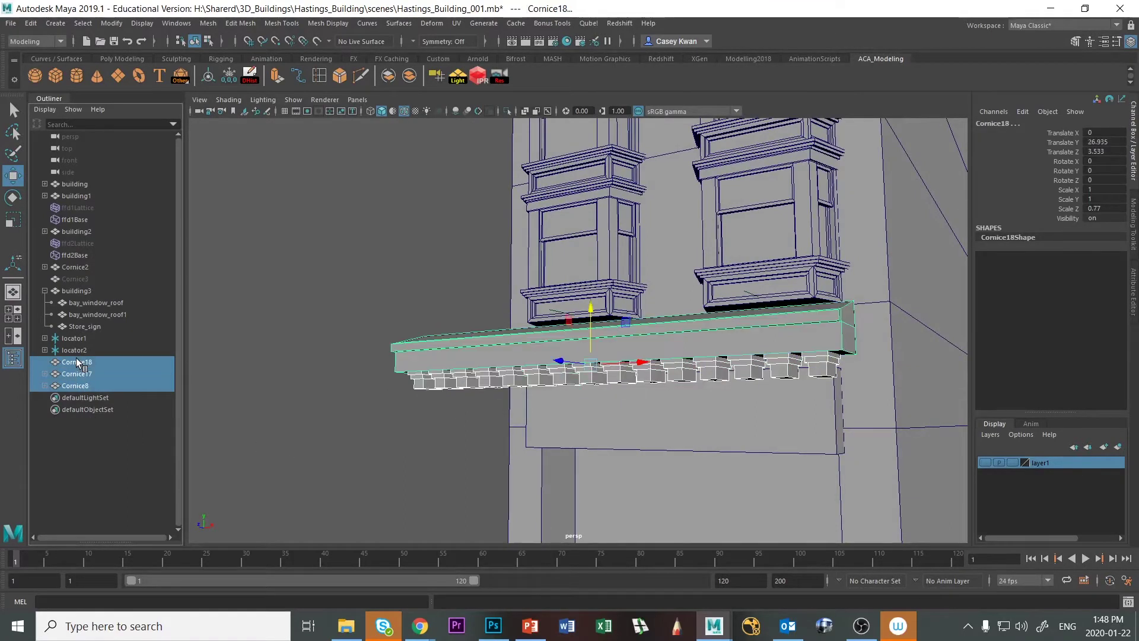
key(p)
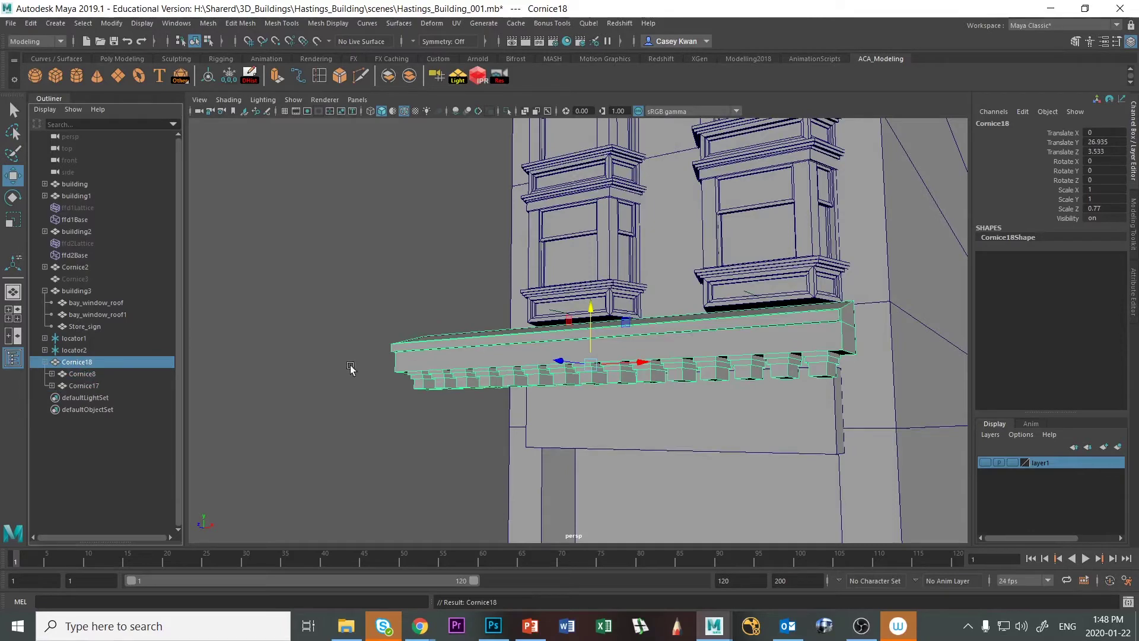
click(229, 76)
Slide Cornice18 in Z and lower it to Translate Y 2.089, just above the sign.
alt+drag(775, 395, 722, 424)
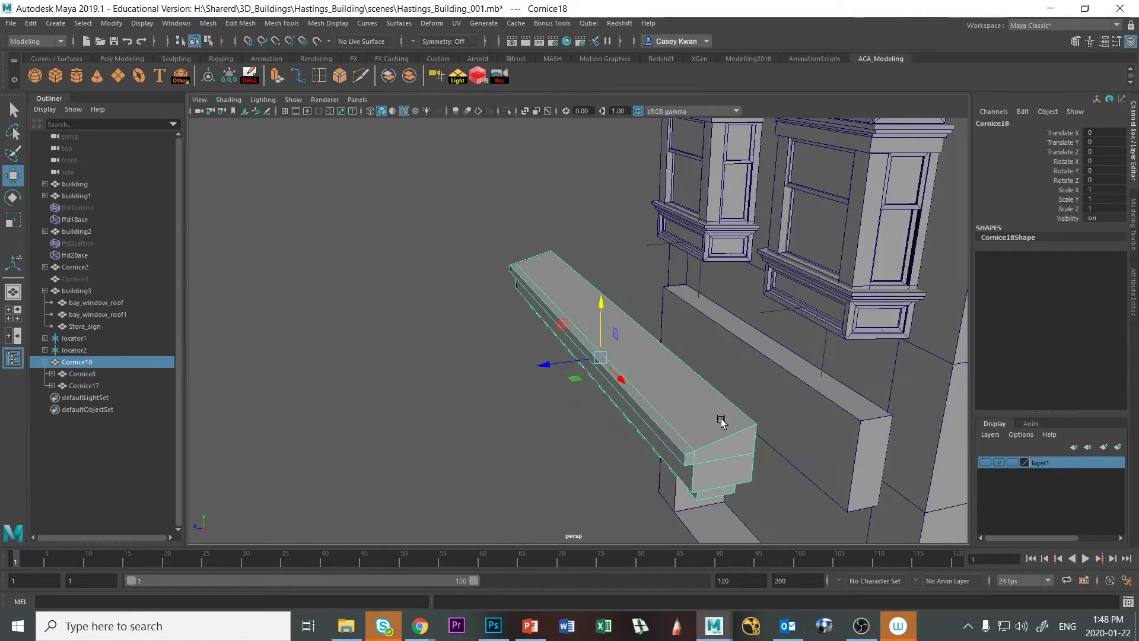
drag(546, 364, 653, 338)
key(alt+Tab)
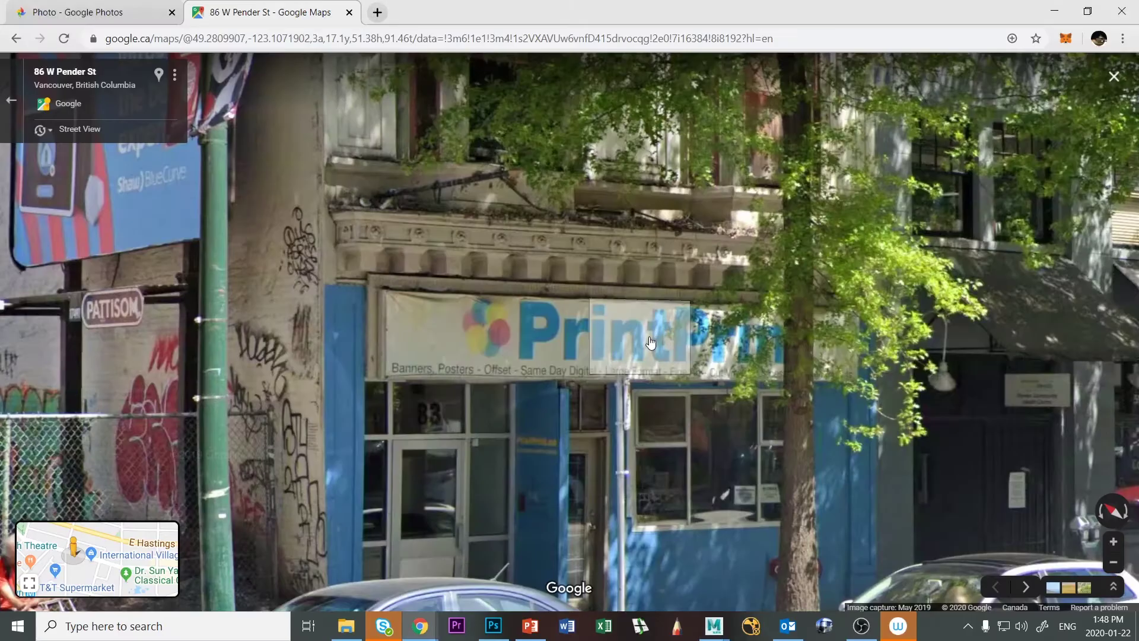
key(alt+Tab)
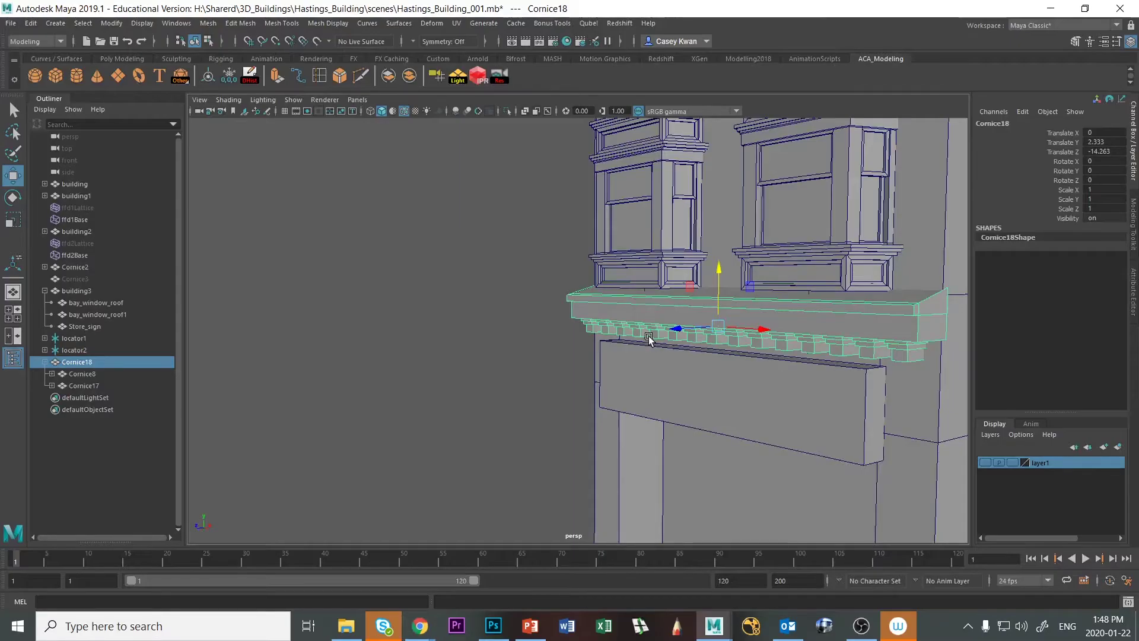
alt+drag(653, 338, 711, 418)
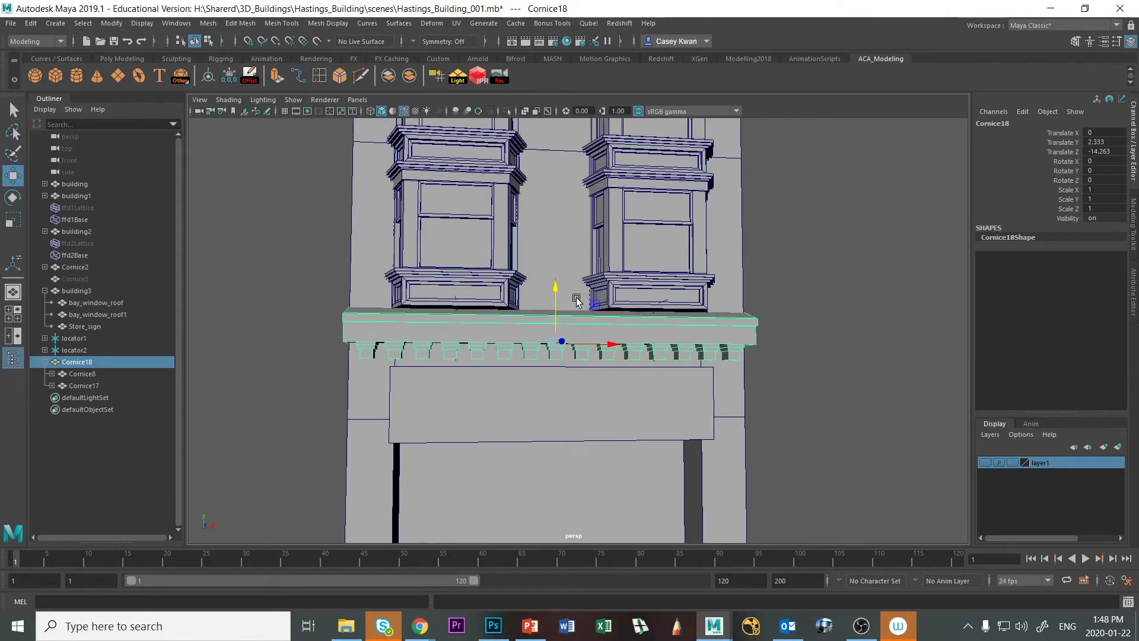
drag(557, 288, 465, 394)
Show layer1's neighbouring buildings and move the left 'building' to Translate X -54.182.
click(465, 393)
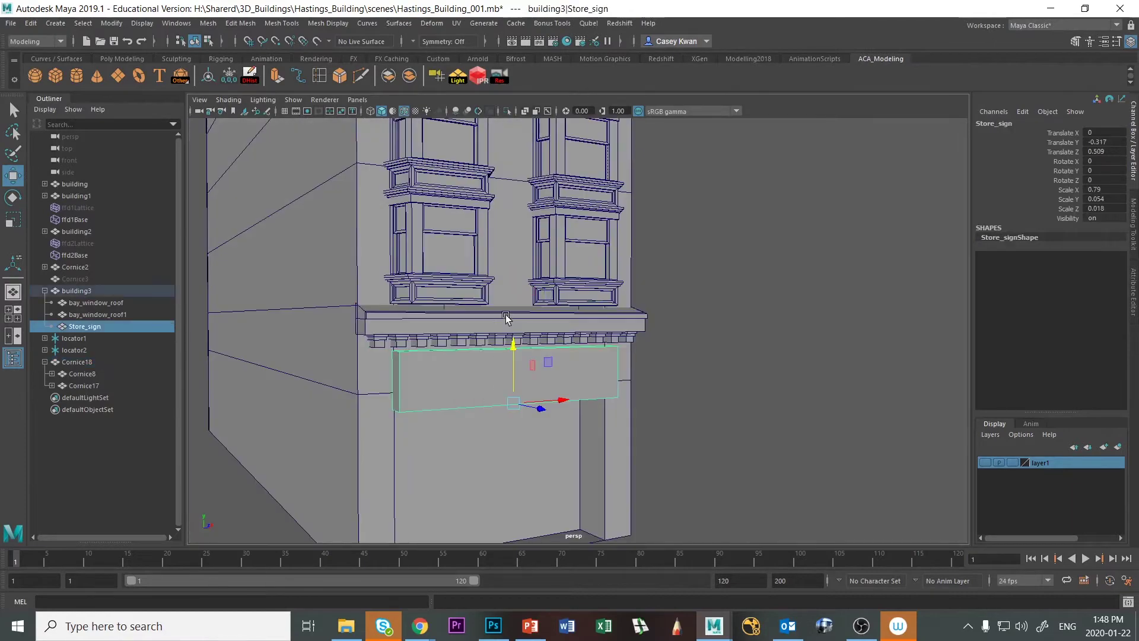
click(722, 387)
alt+drag(722, 386, 698, 391)
scroll(791, 401, down, 10)
scroll(724, 418, up, 6)
scroll(698, 391, down, 5)
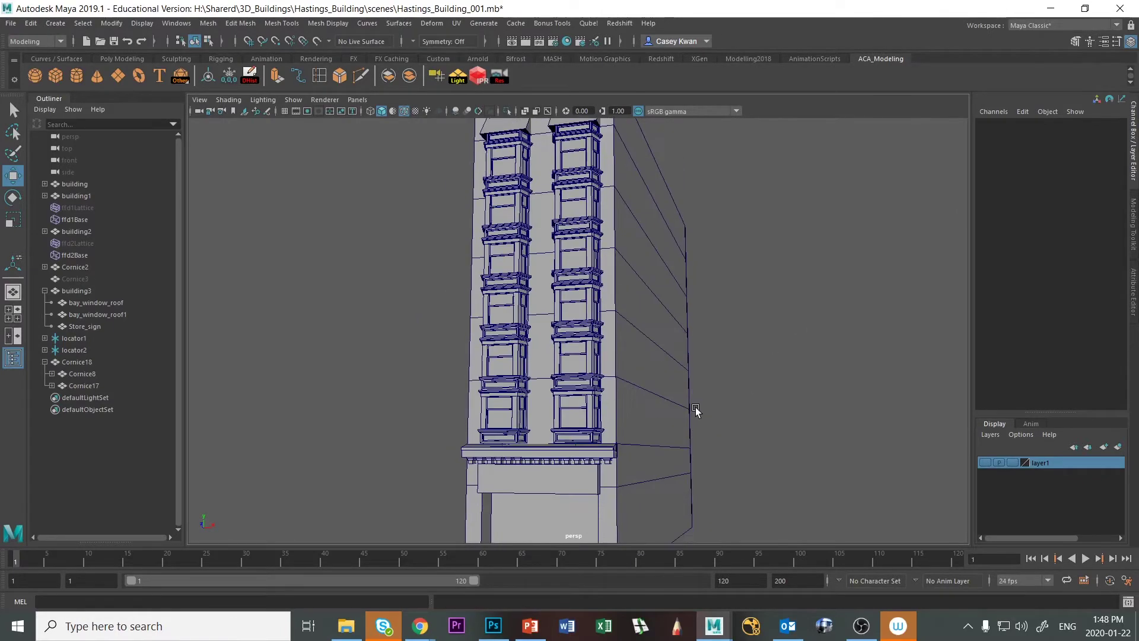
click(985, 462)
scroll(658, 458, up, 5)
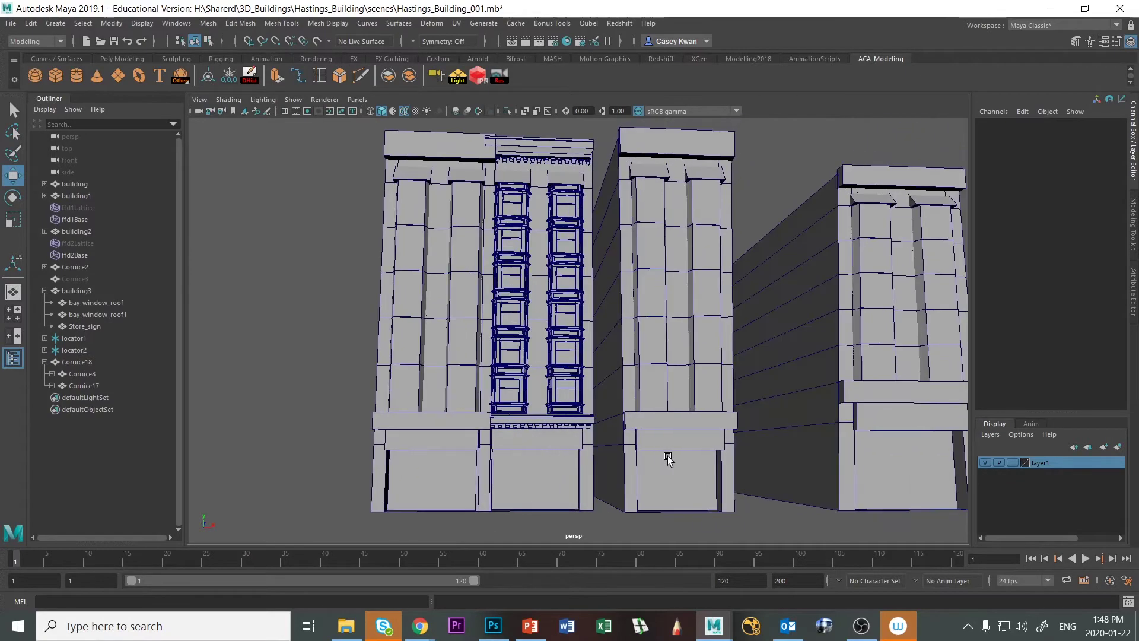
click(432, 487)
drag(501, 493, 464, 489)
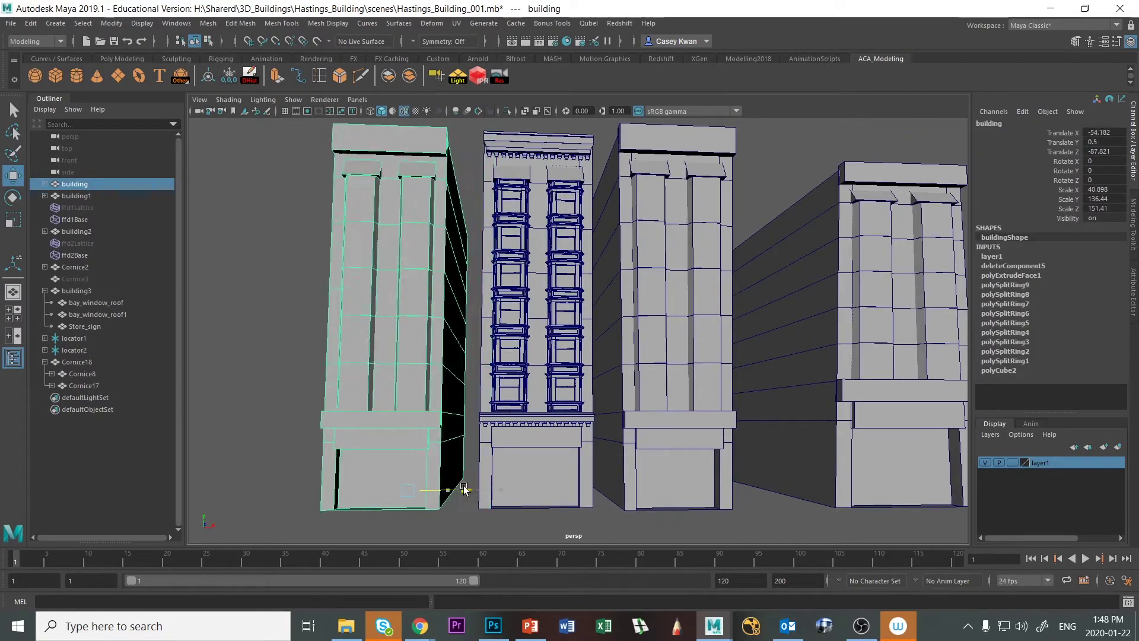
click(764, 163)
alt+drag(634, 406, 595, 412)
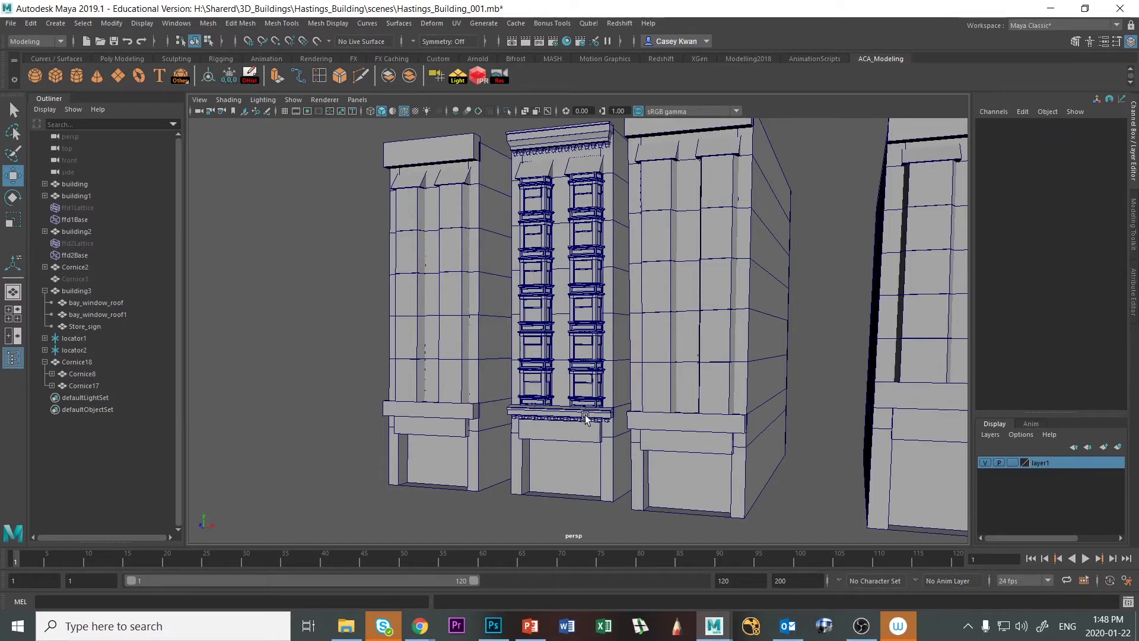
alt+drag(552, 434, 651, 398)
Hide layer1 again and frame the building3 storefront model on its own.
click(540, 412)
key(f)
scroll(504, 398, down, 5)
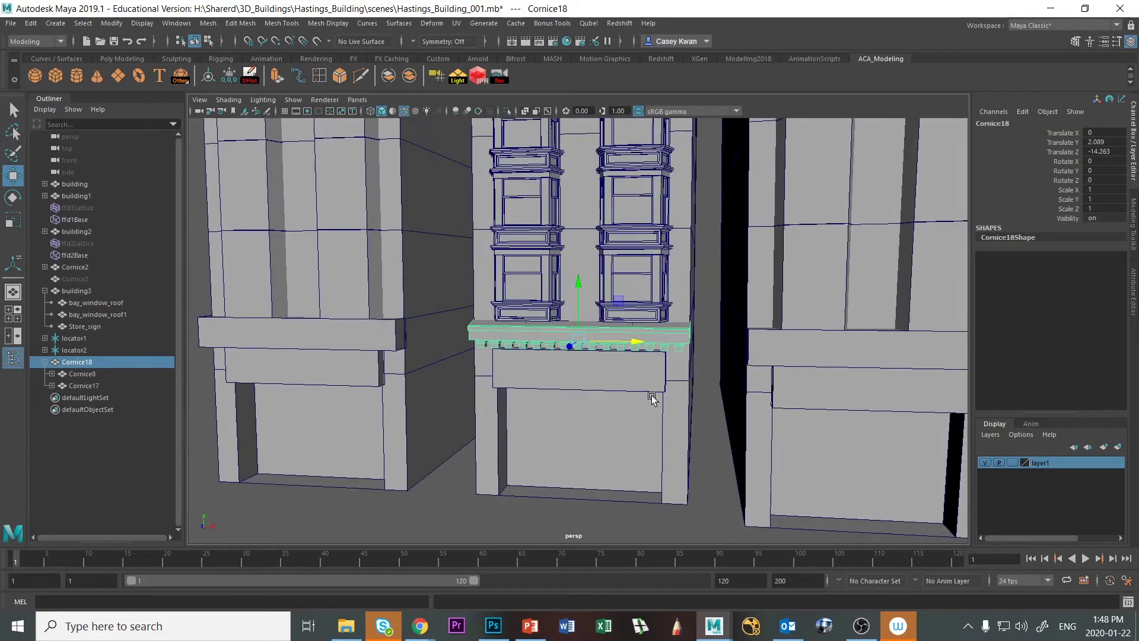
scroll(622, 519, down, 4)
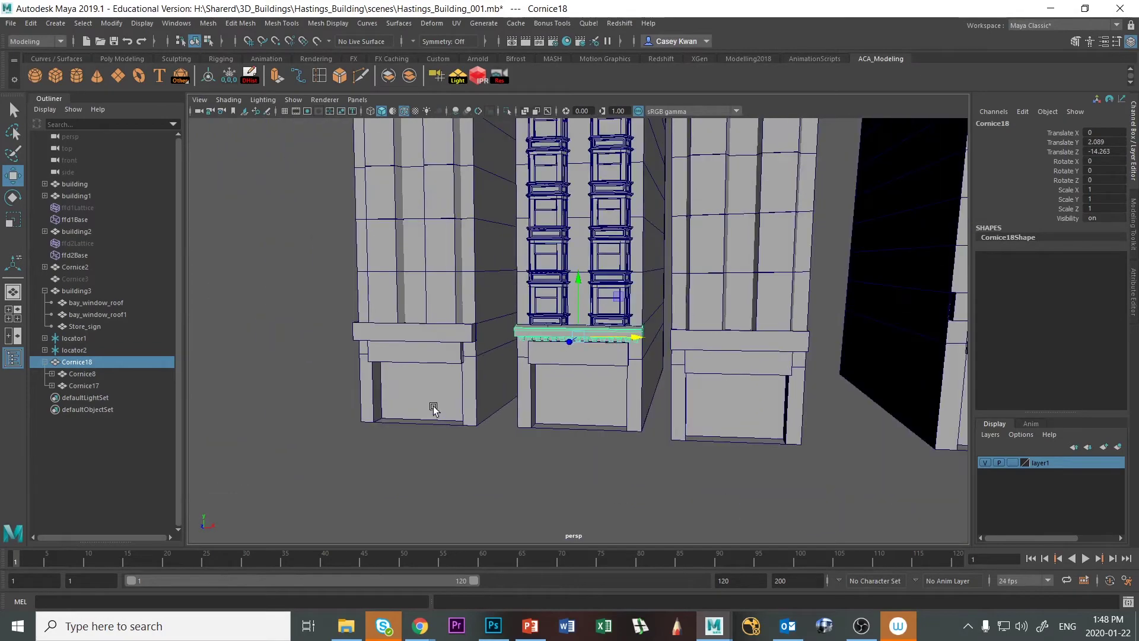
click(433, 408)
click(983, 463)
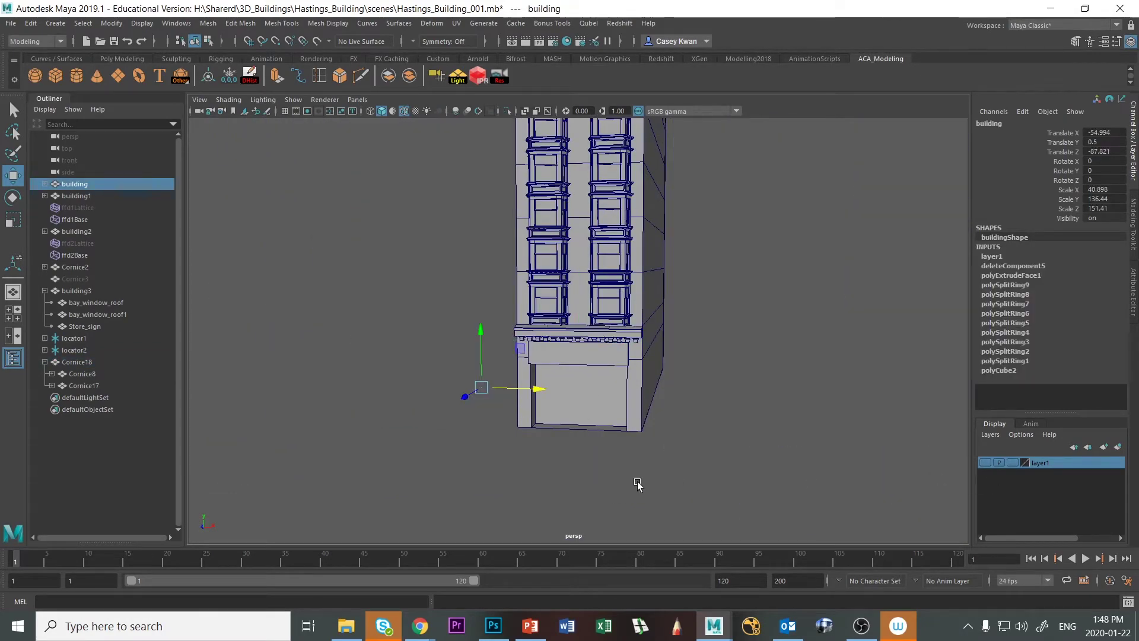
click(790, 465)
alt+drag(791, 465, 570, 508)
click(541, 506)
key(f)
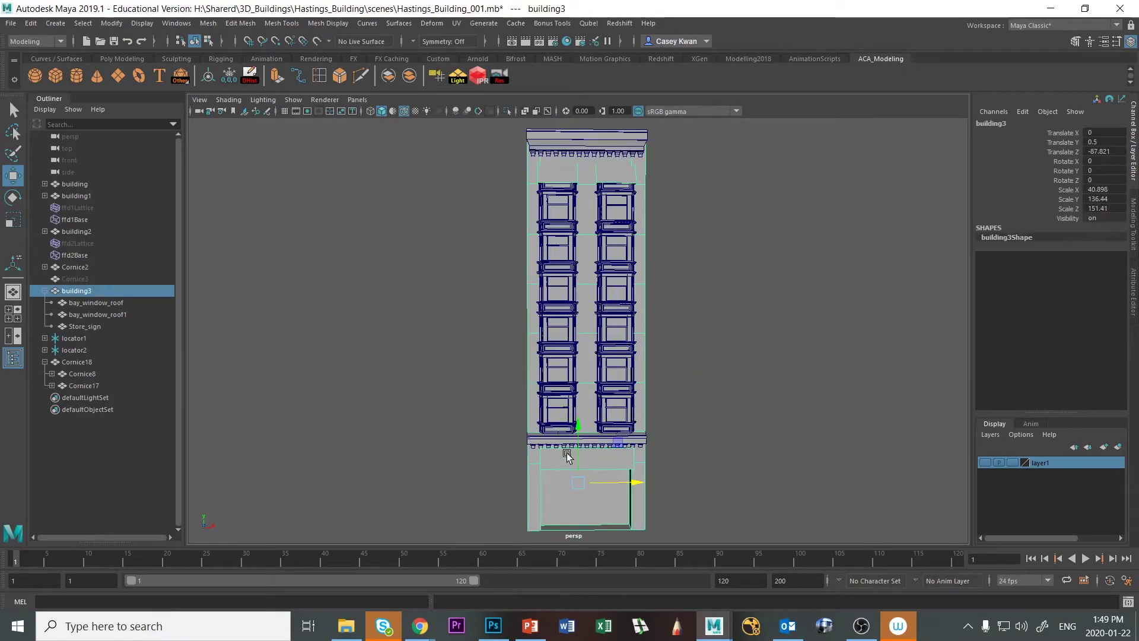
scroll(648, 501, up, 6)
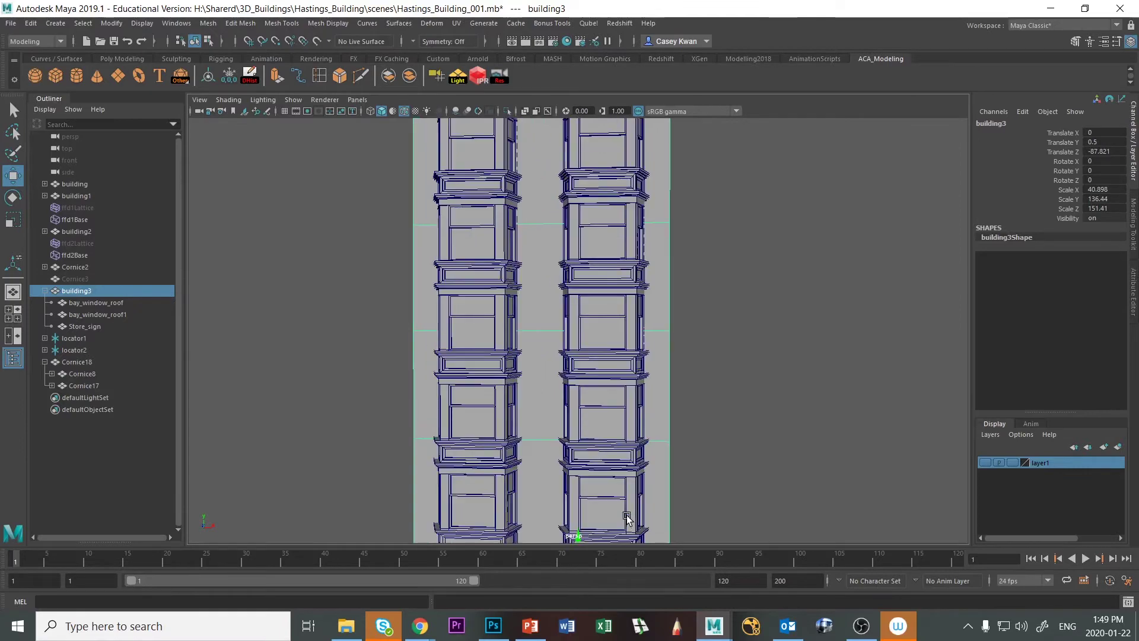
mouse_move(630, 412)
alt+mouse_down()
mouse_move(620, 396)
mouse_move(626, 405)
alt+mouse_up()
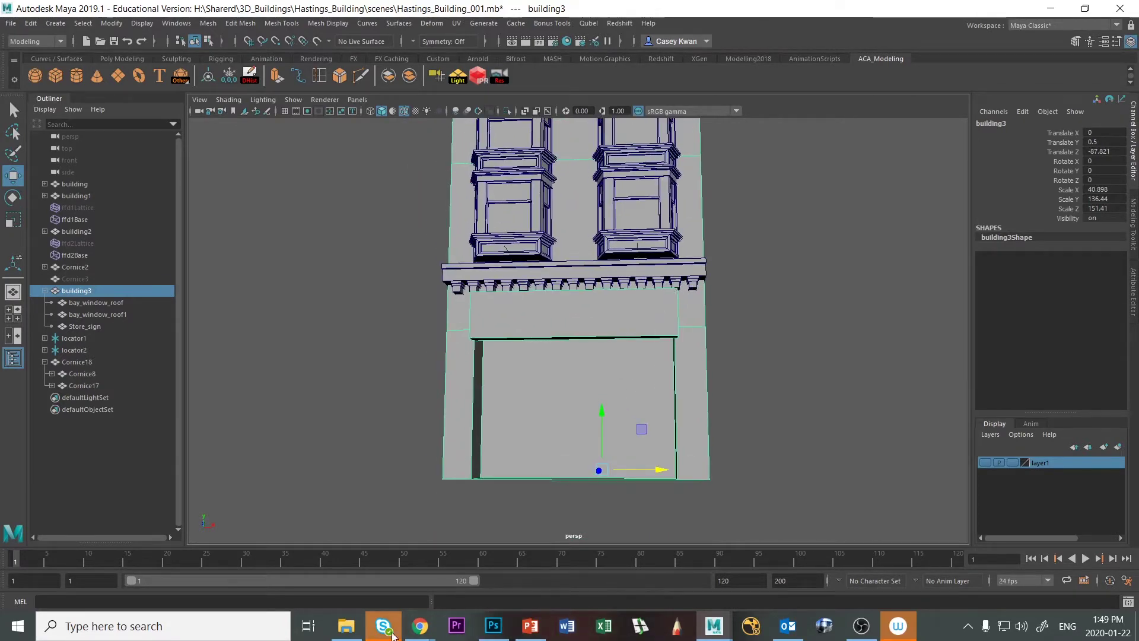
Walk along W Pender St past 81 to 86 to the PrintPrint entrance and graffiti wall.
mouse_move(423, 630)
click(463, 579)
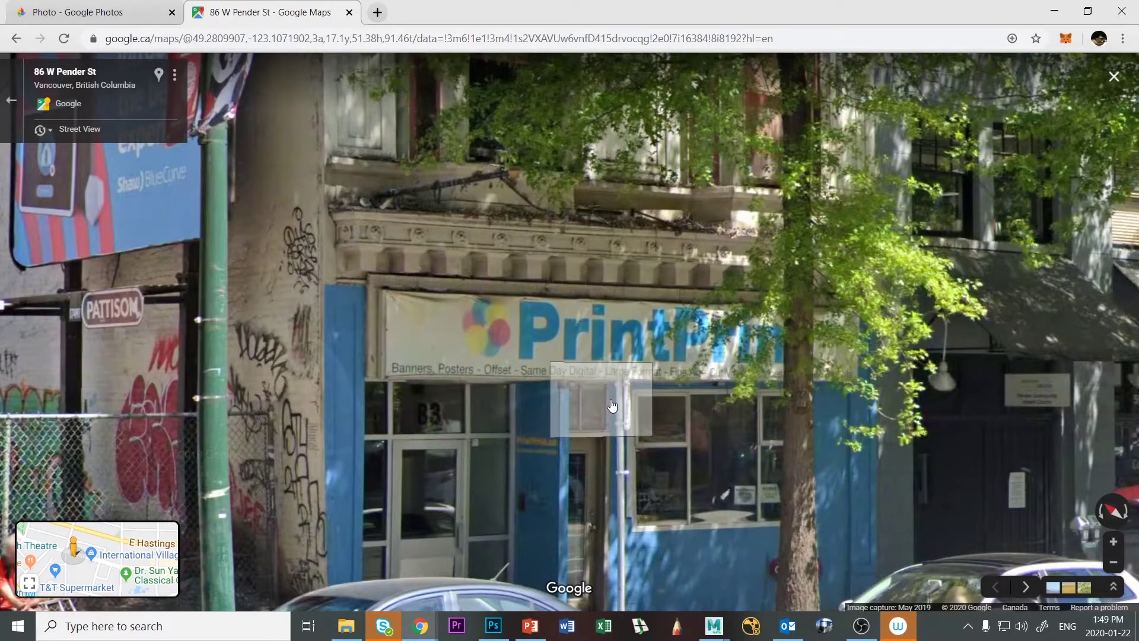
click(682, 549)
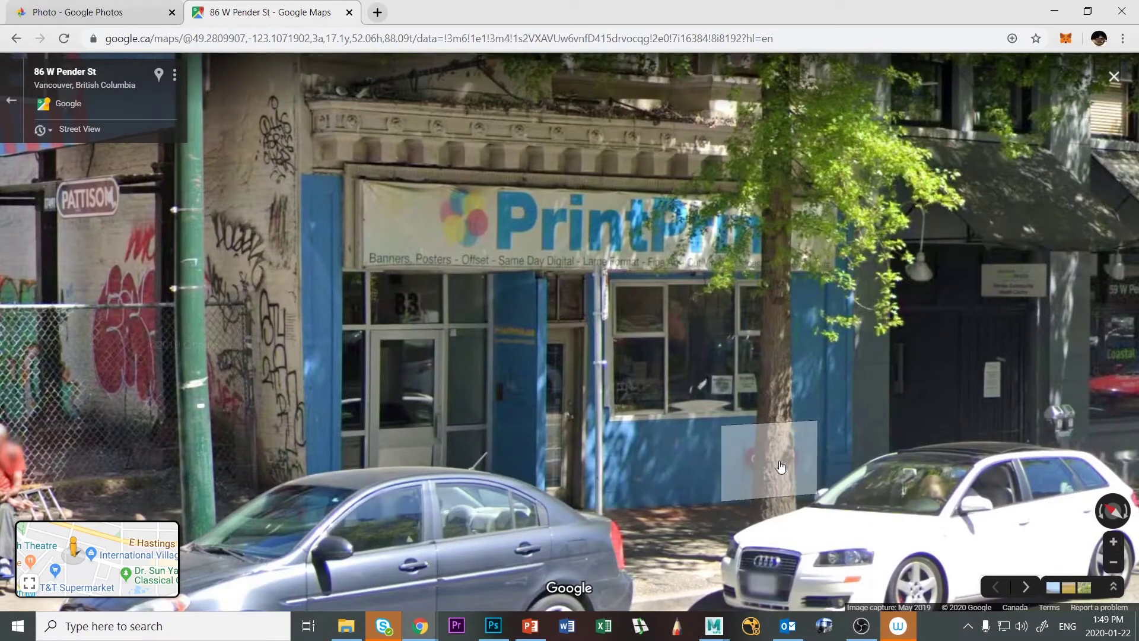
click(987, 534)
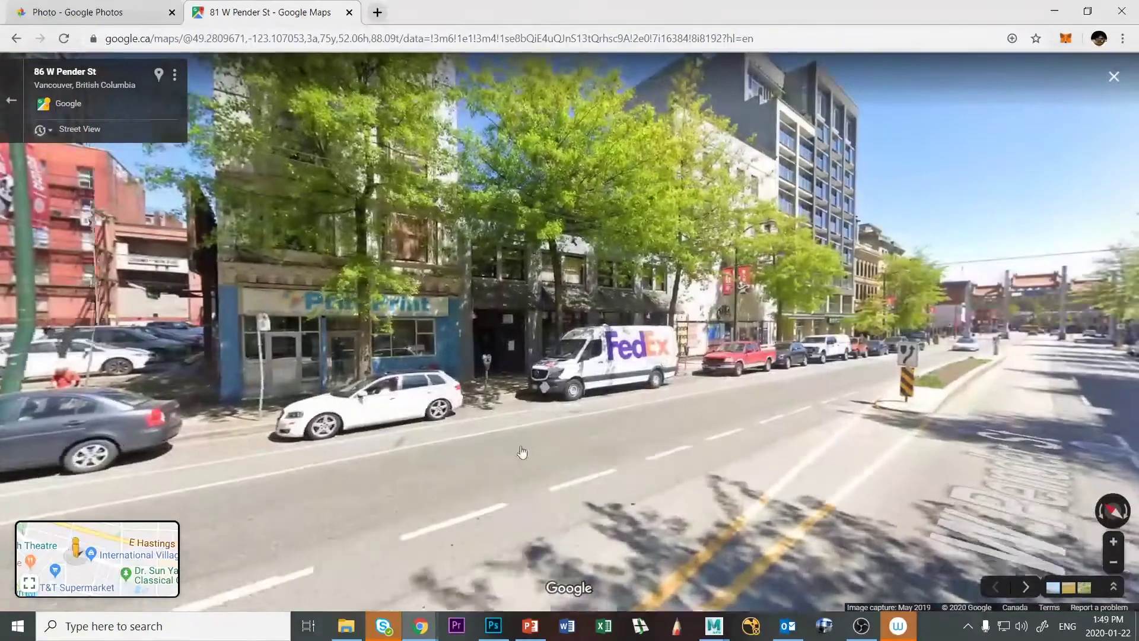
click(249, 405)
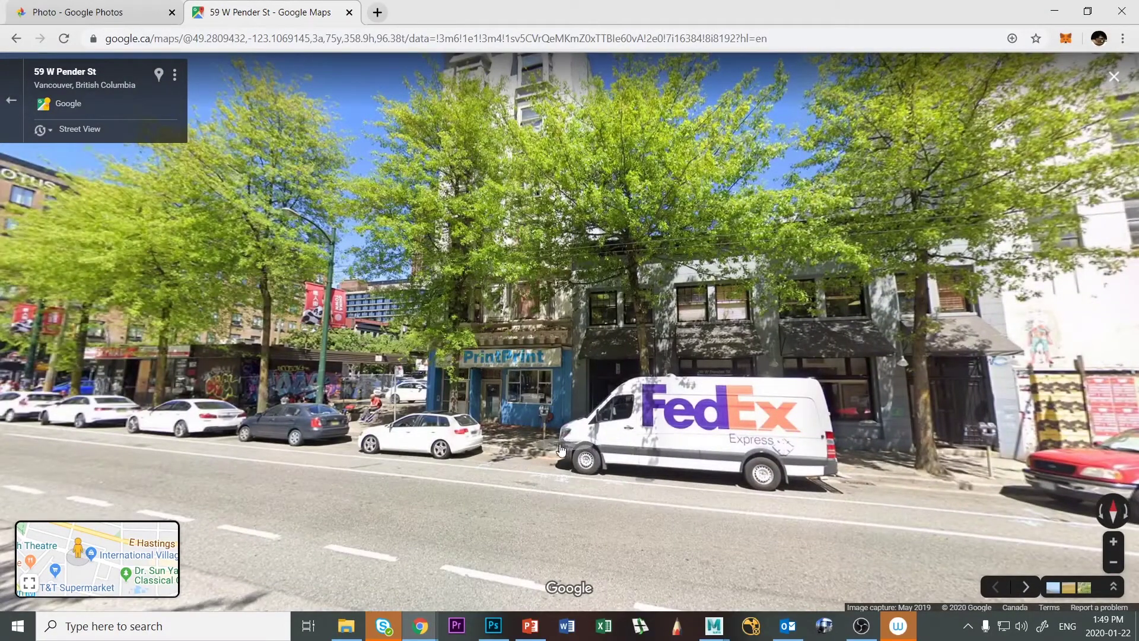
scroll(561, 451, up, 5)
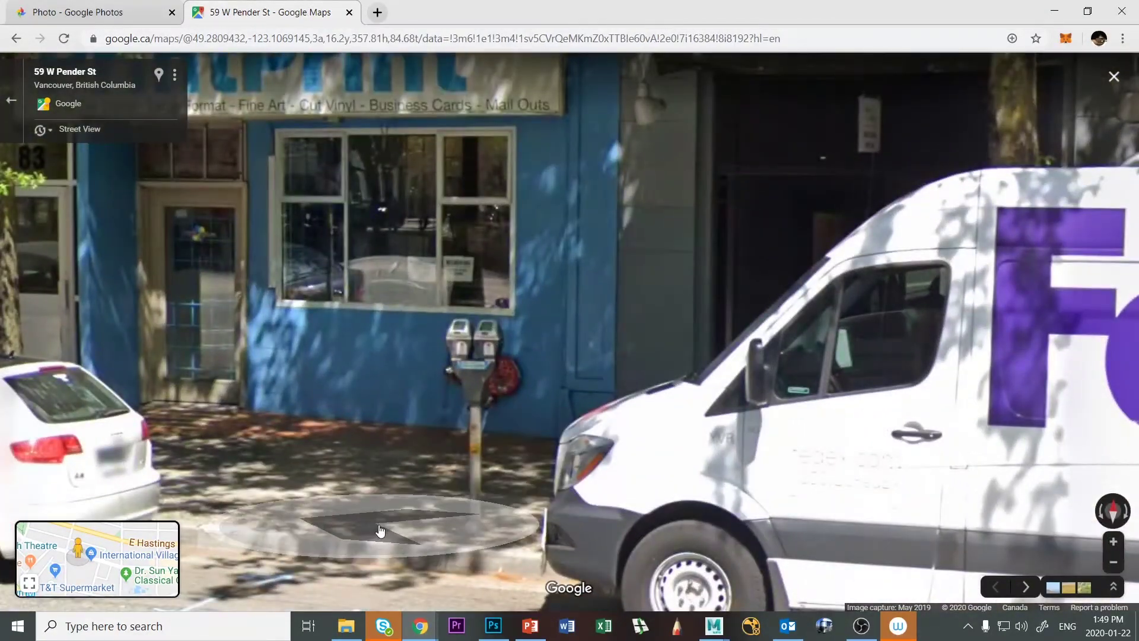
scroll(380, 530, down, 5)
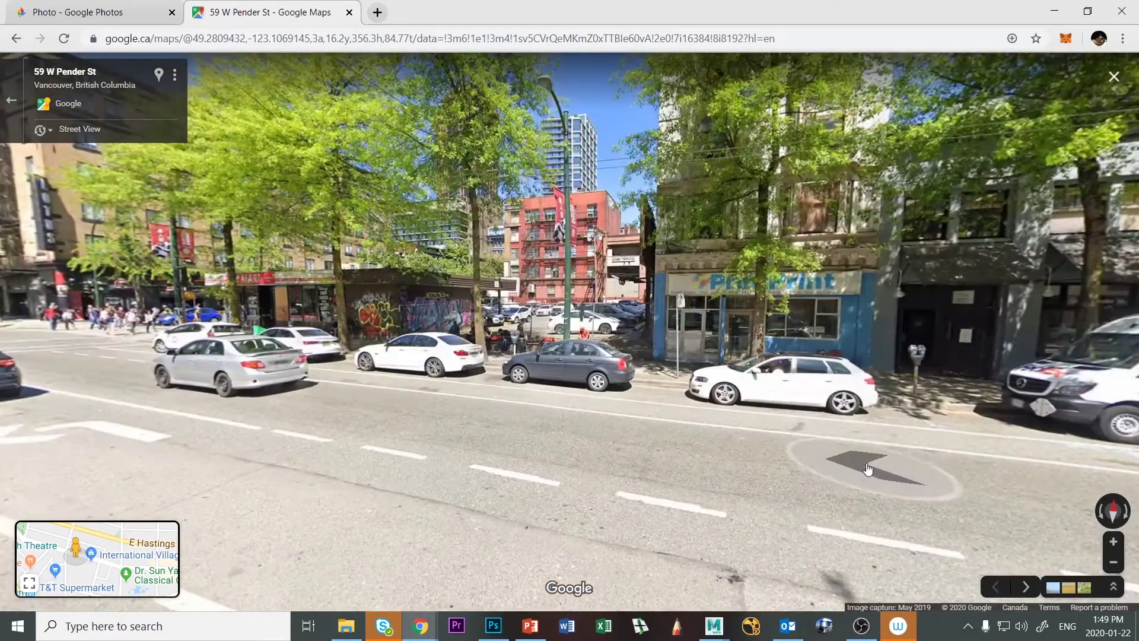
click(867, 469)
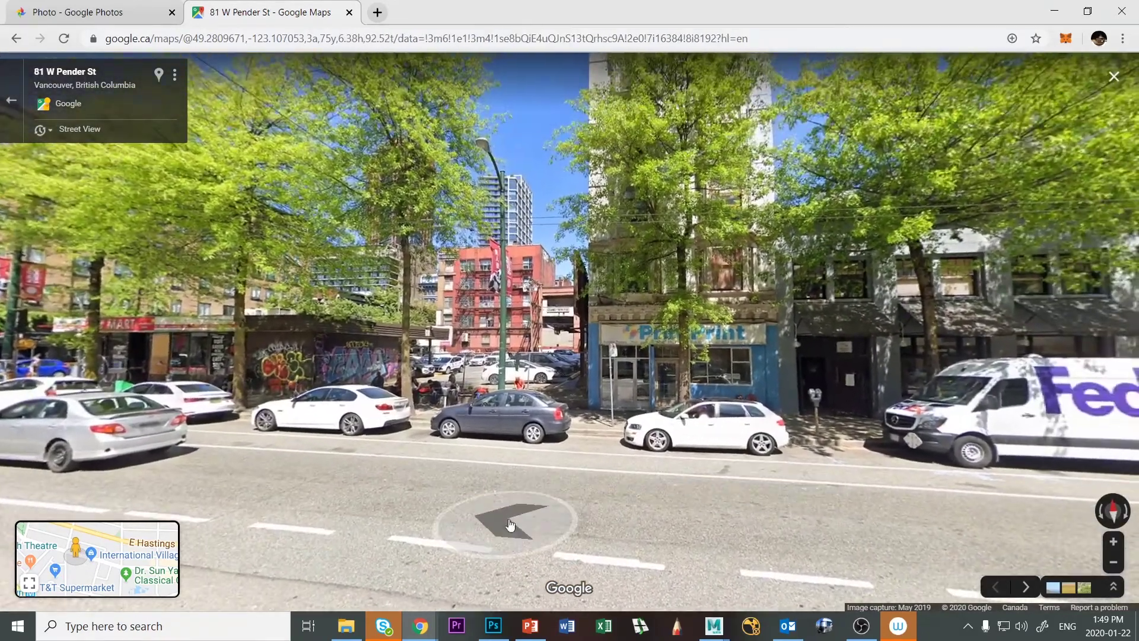
click(510, 524)
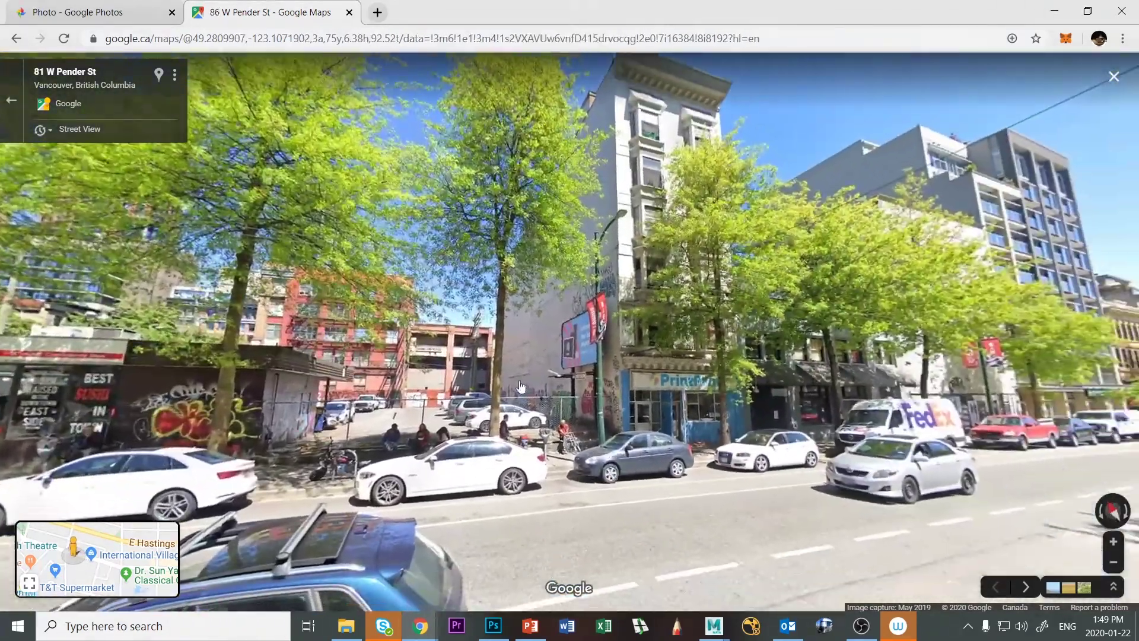
click(521, 386)
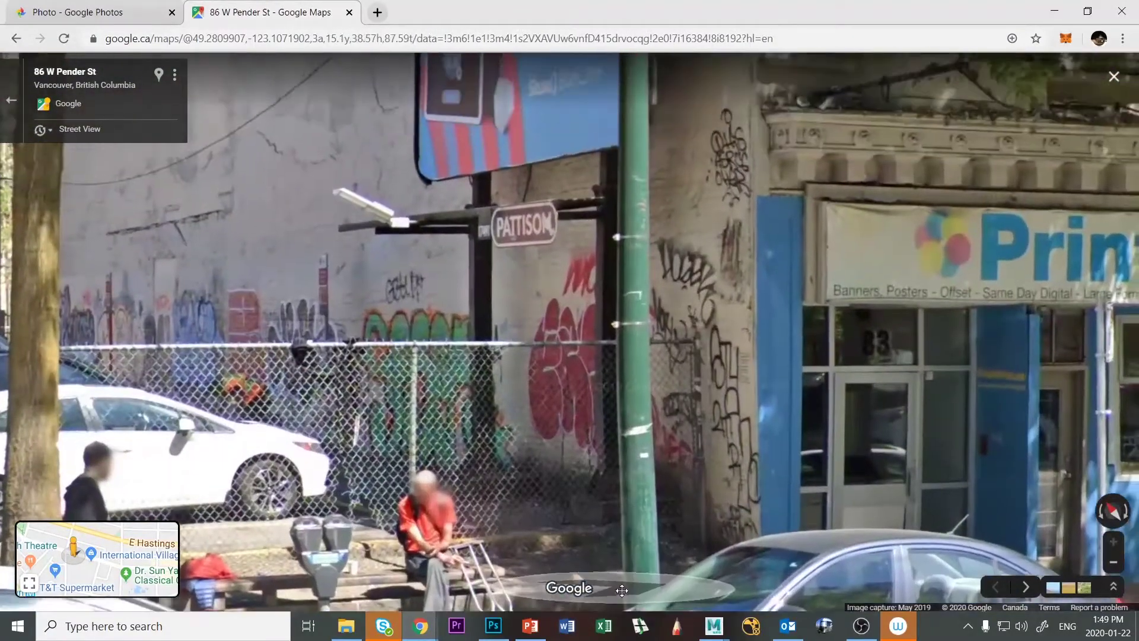
Tilt and turn the 86 W Pender St panorama to study its upper bay windows and cornice.
drag(621, 590, 602, 390)
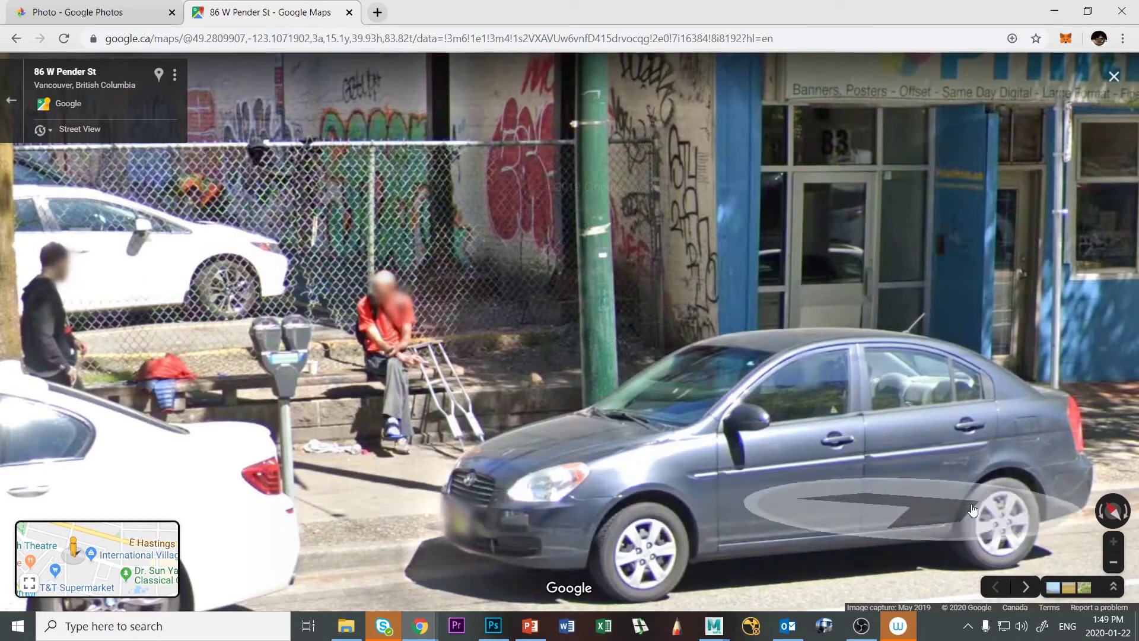
scroll(765, 501, down, 3)
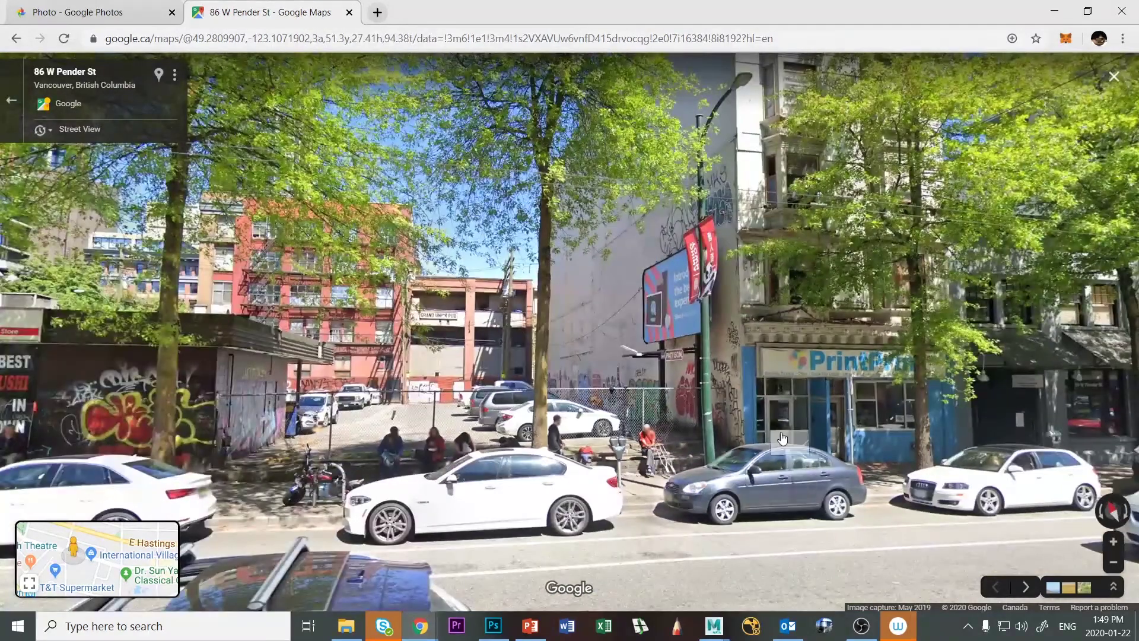
drag(826, 418, 689, 261)
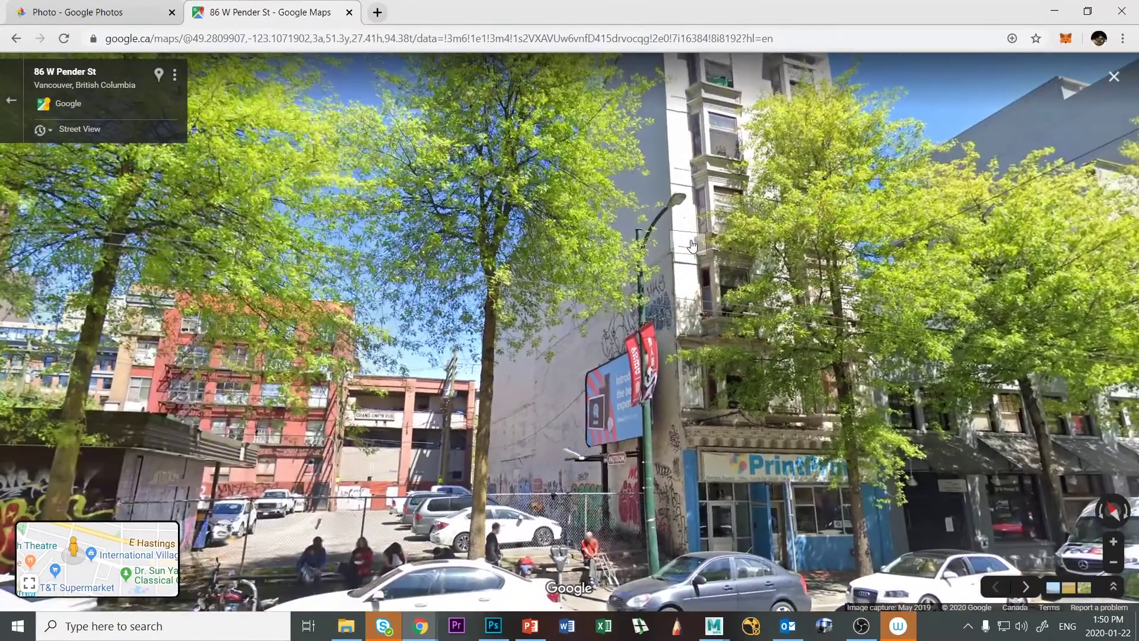
scroll(689, 261, up, 3)
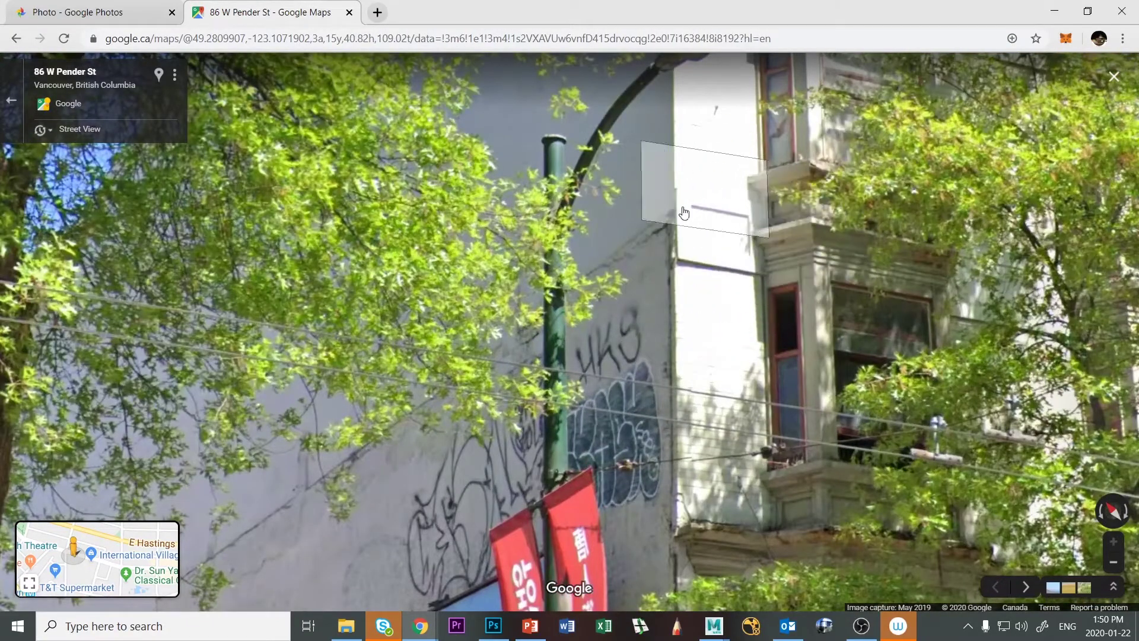
drag(802, 337, 533, 333)
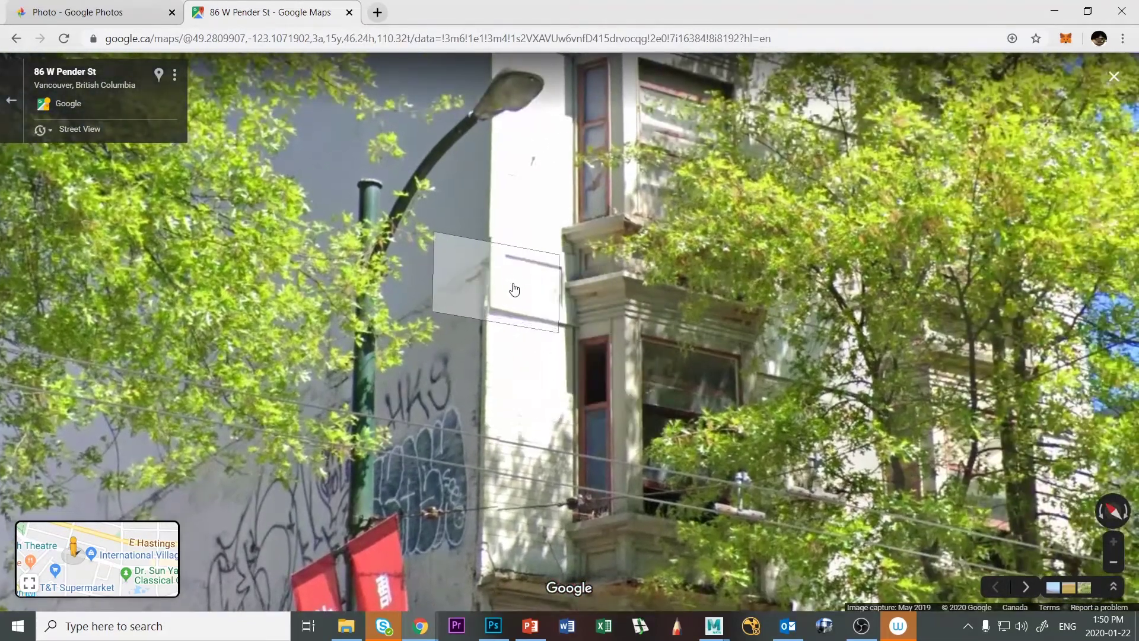
scroll(517, 497, down, 3)
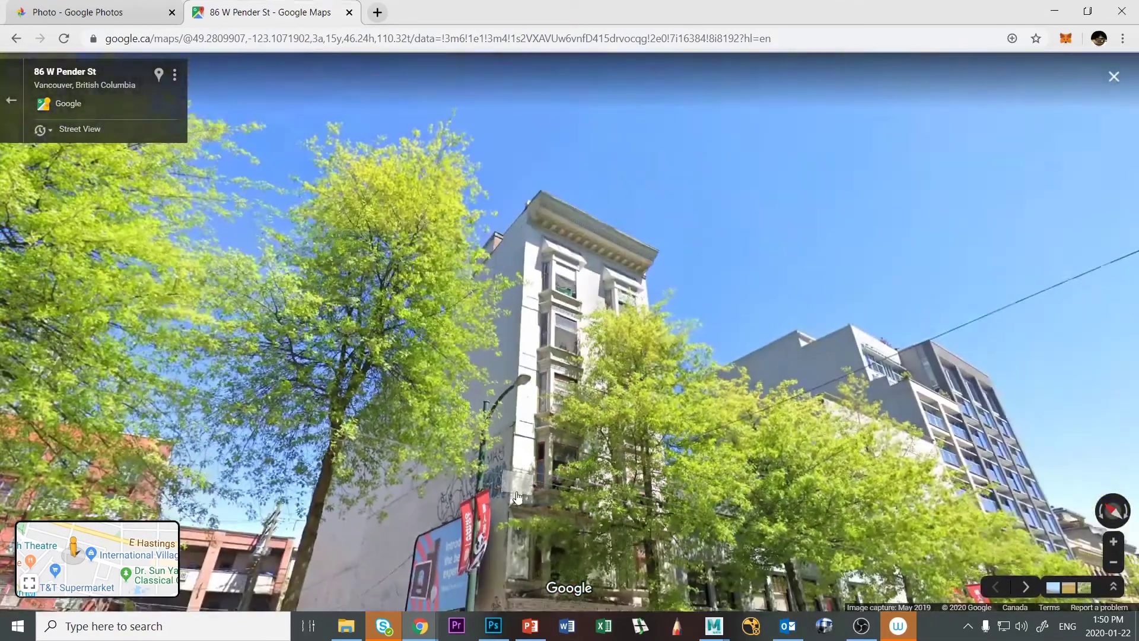
scroll(517, 497, up, 3)
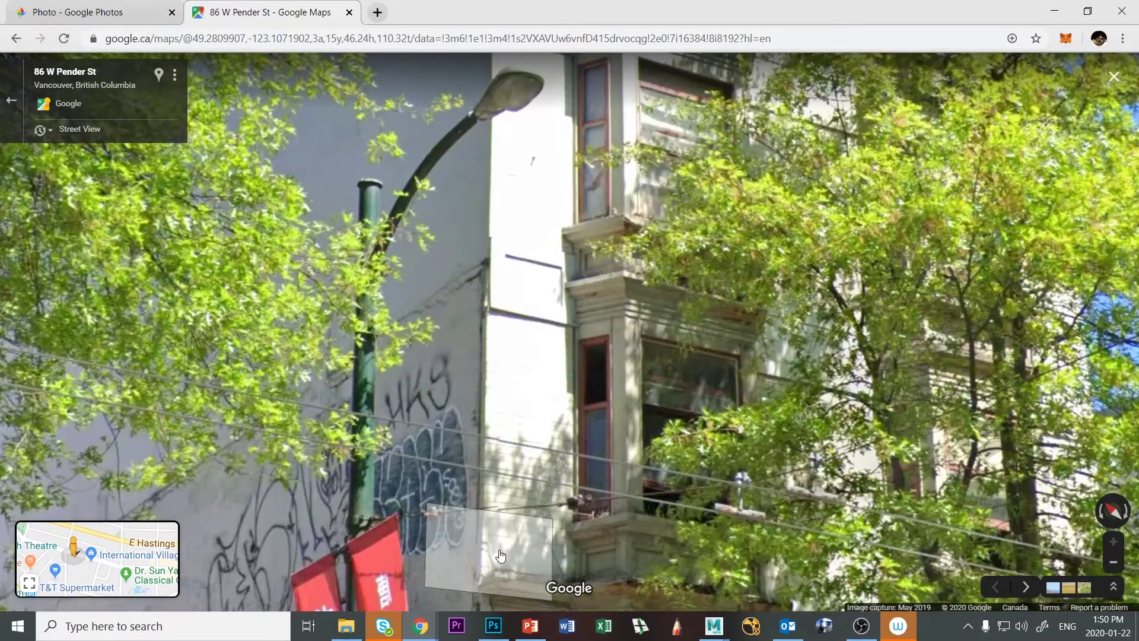
drag(381, 382, 849, 134)
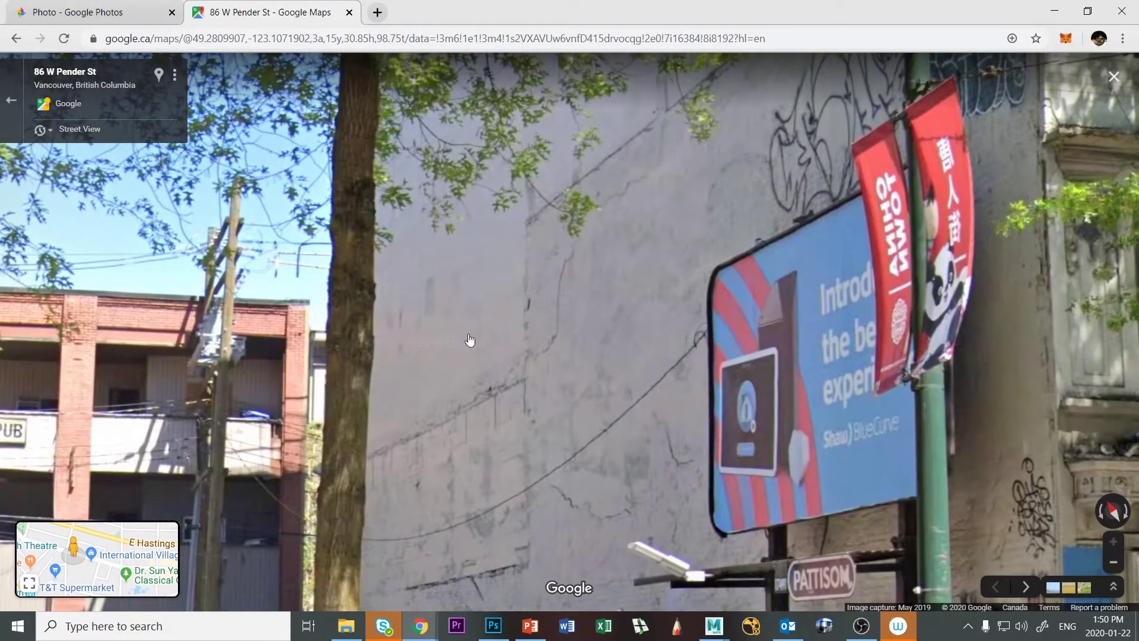
Step to a nearby viewpoint, check the top corner, then advance to 98 W Pender St.
click(913, 553)
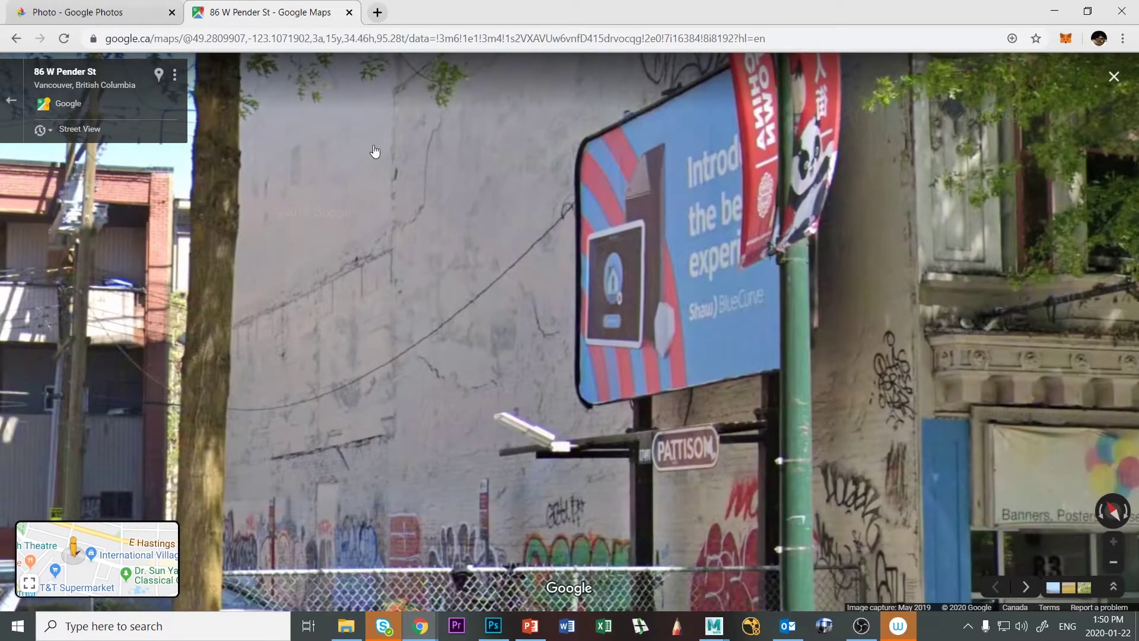
drag(488, 483, 547, 405)
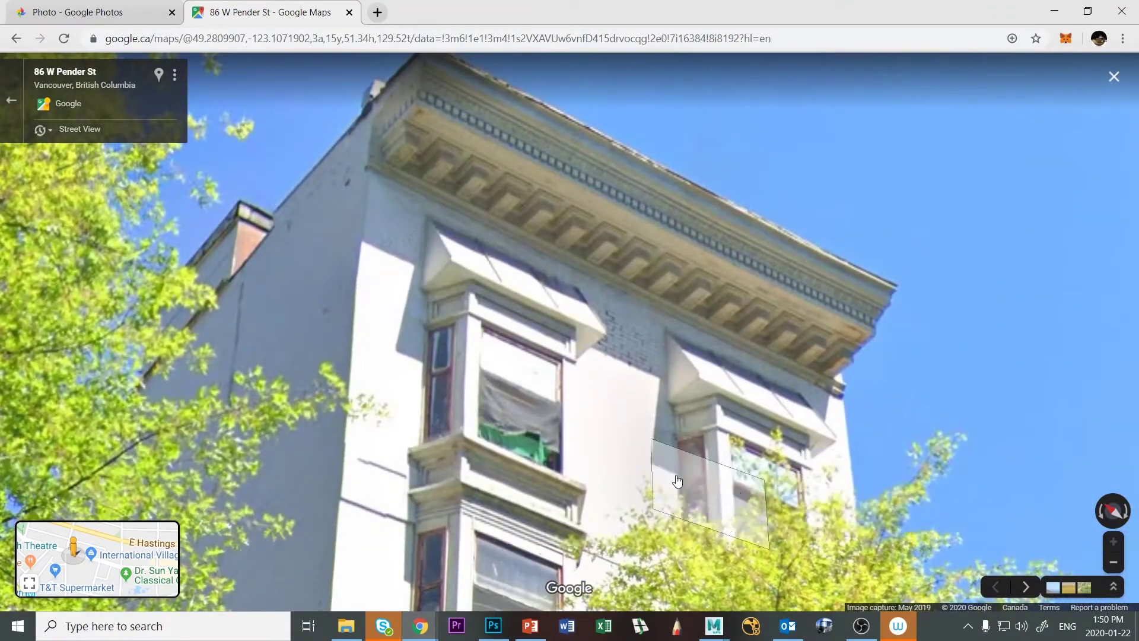
drag(526, 385, 500, 319)
scroll(534, 350, down, 3)
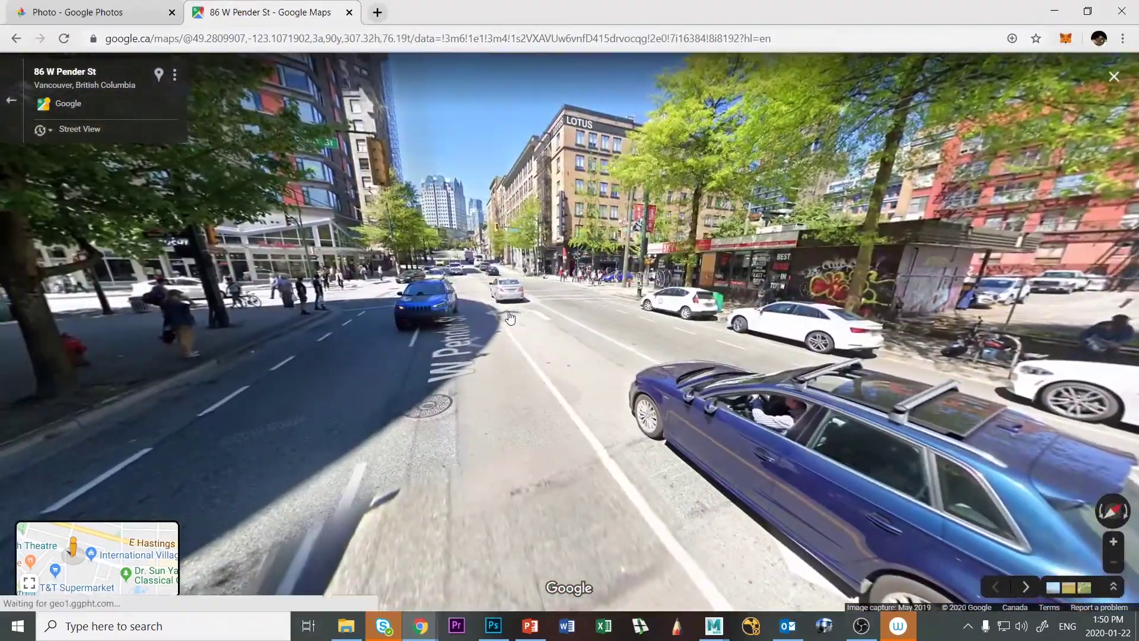
click(510, 318)
click(510, 302)
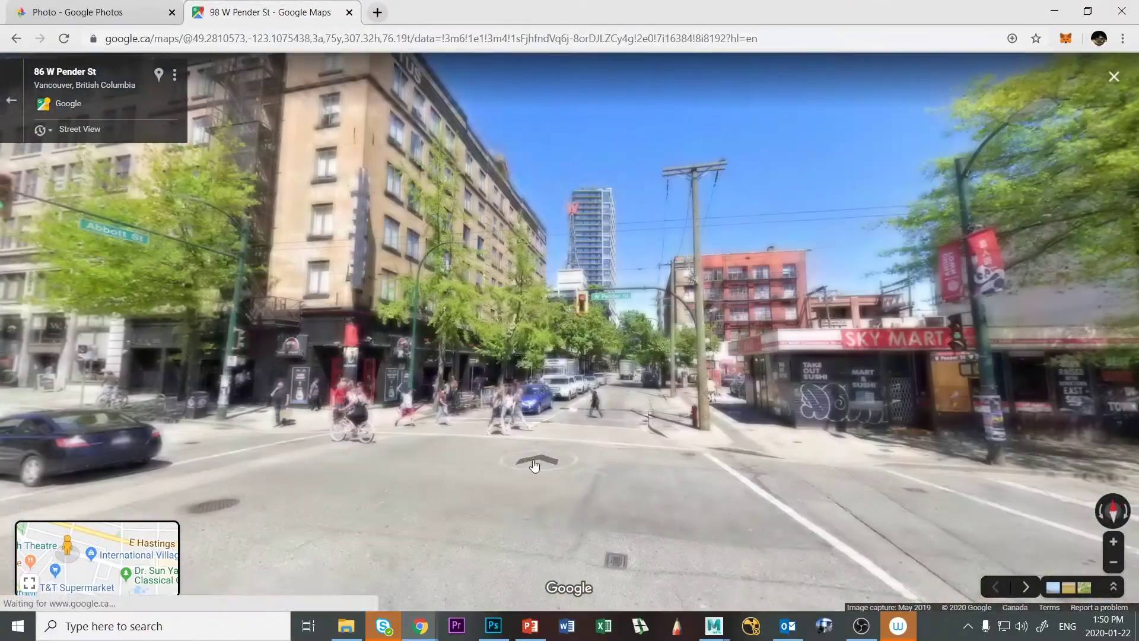
Walk down Abbott St past the pharmacy and frame the tall graffitied blank wall.
click(626, 379)
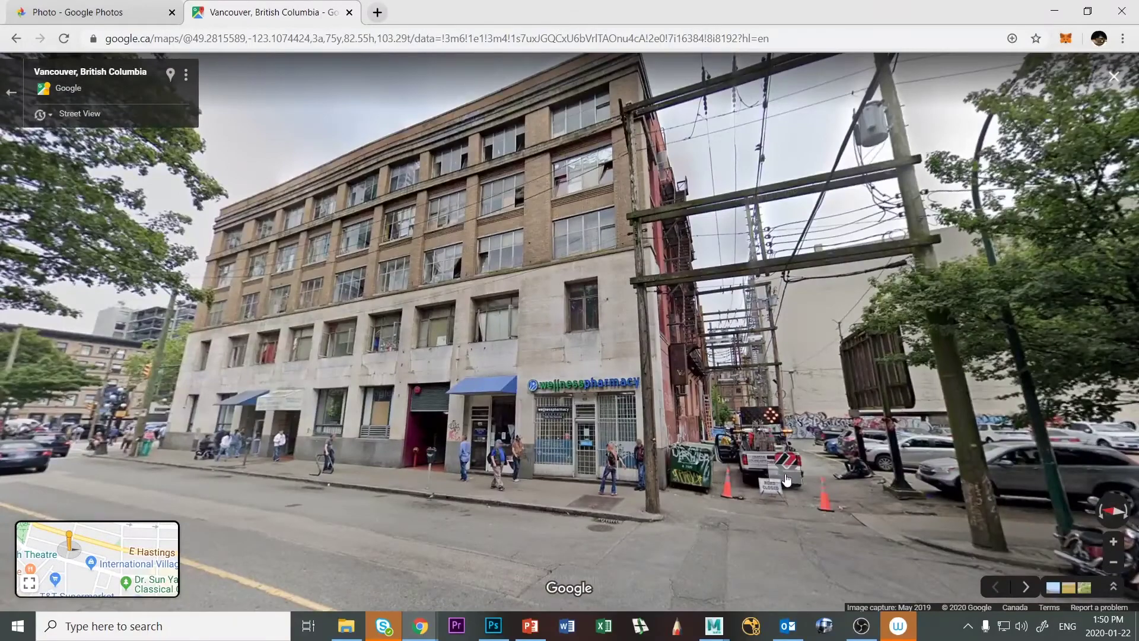
click(776, 479)
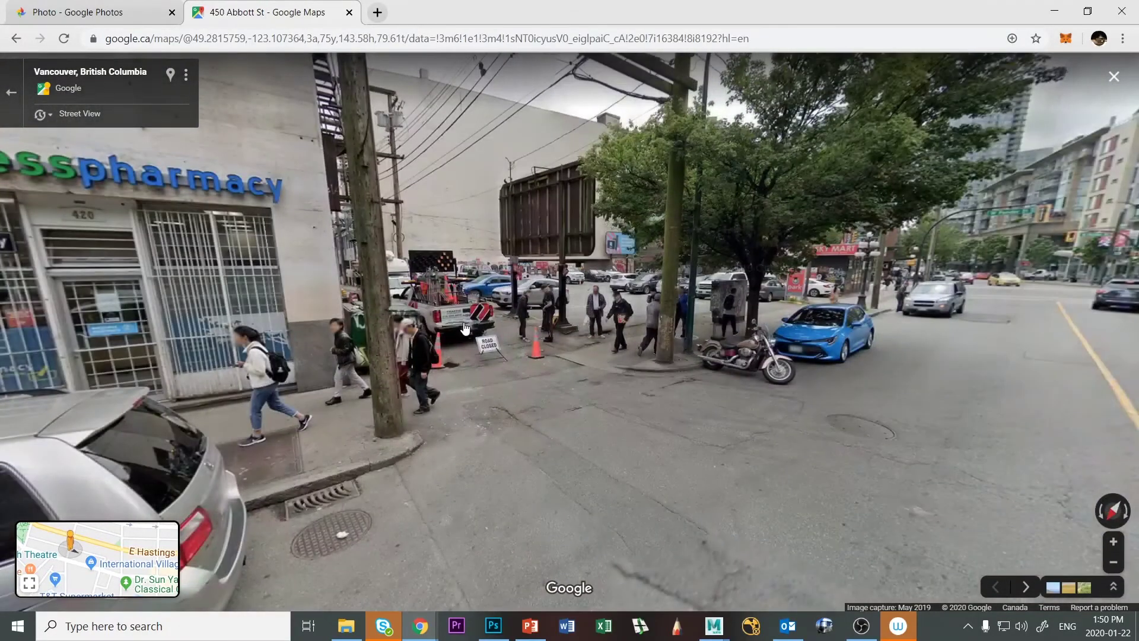
click(336, 343)
drag(336, 343, 499, 516)
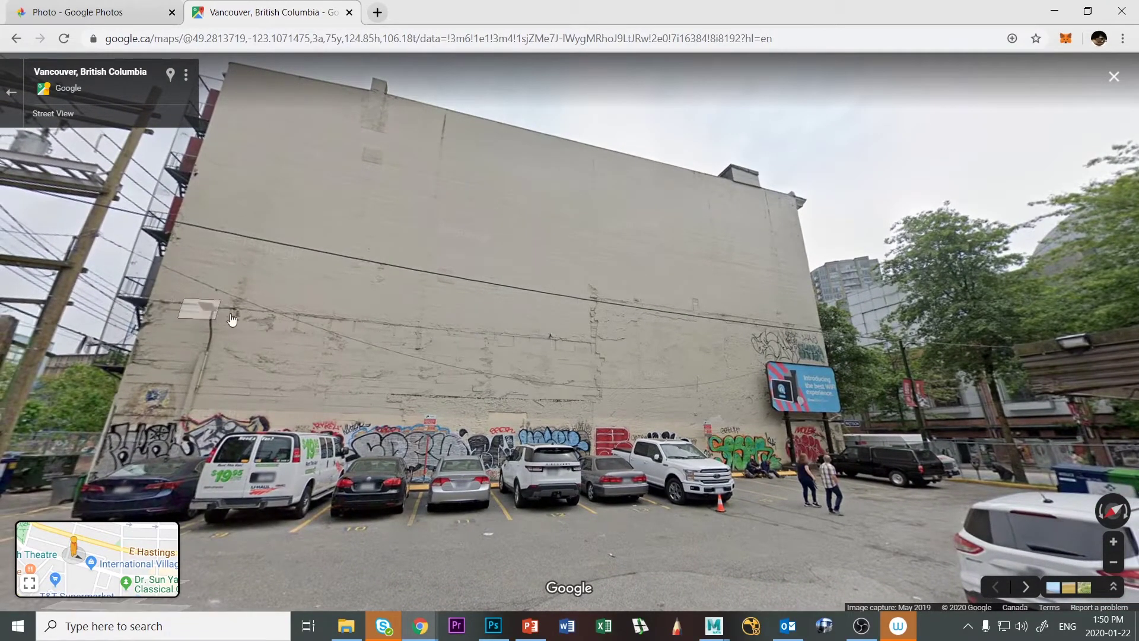
drag(700, 338, 343, 387)
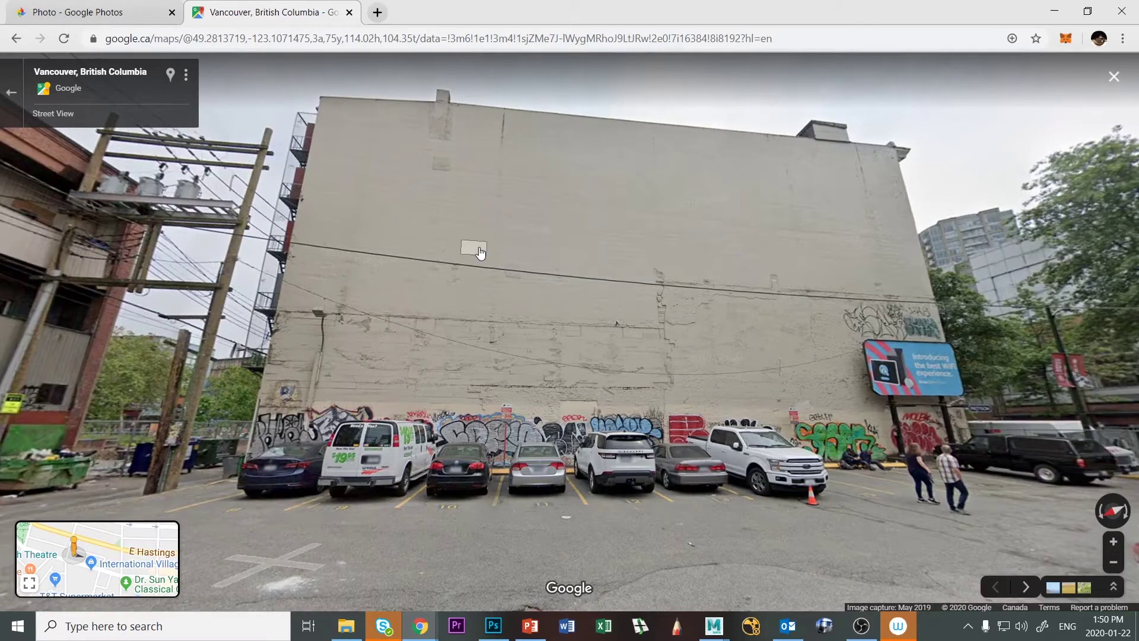
click(621, 314)
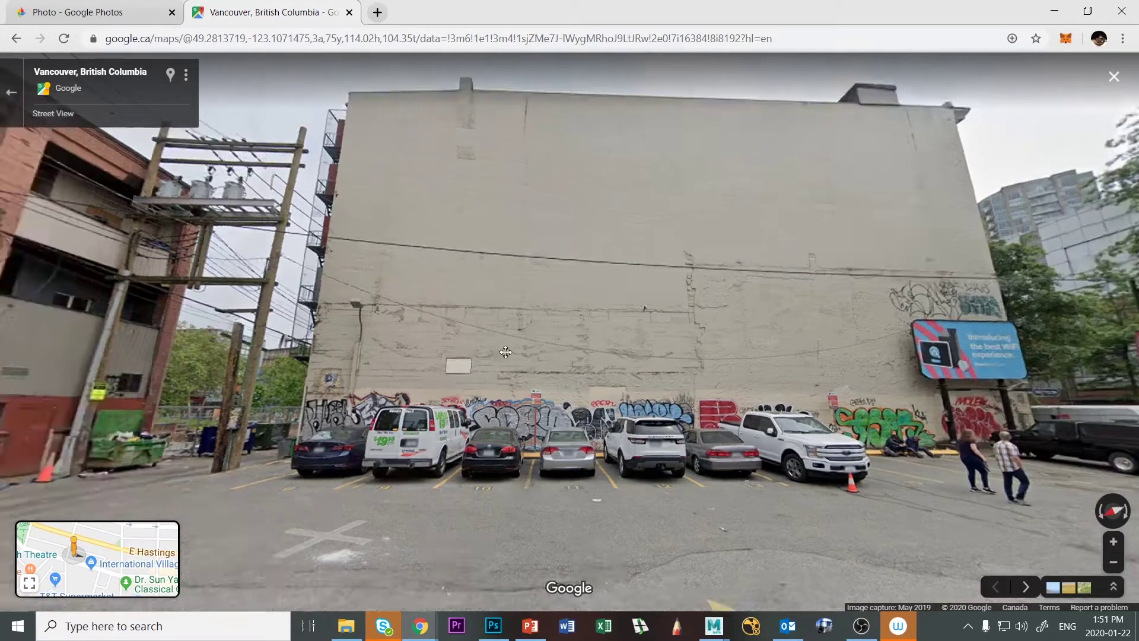
Advance down the alley past the dumpsters and look up at the fire-escape building.
click(445, 439)
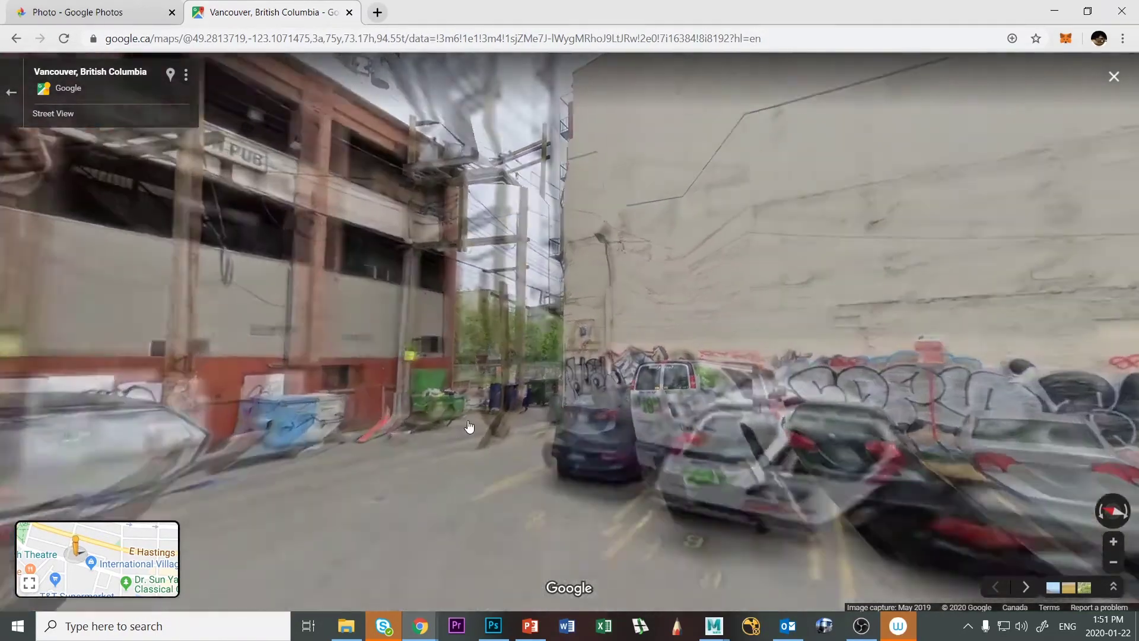
click(446, 415)
click(454, 475)
click(480, 448)
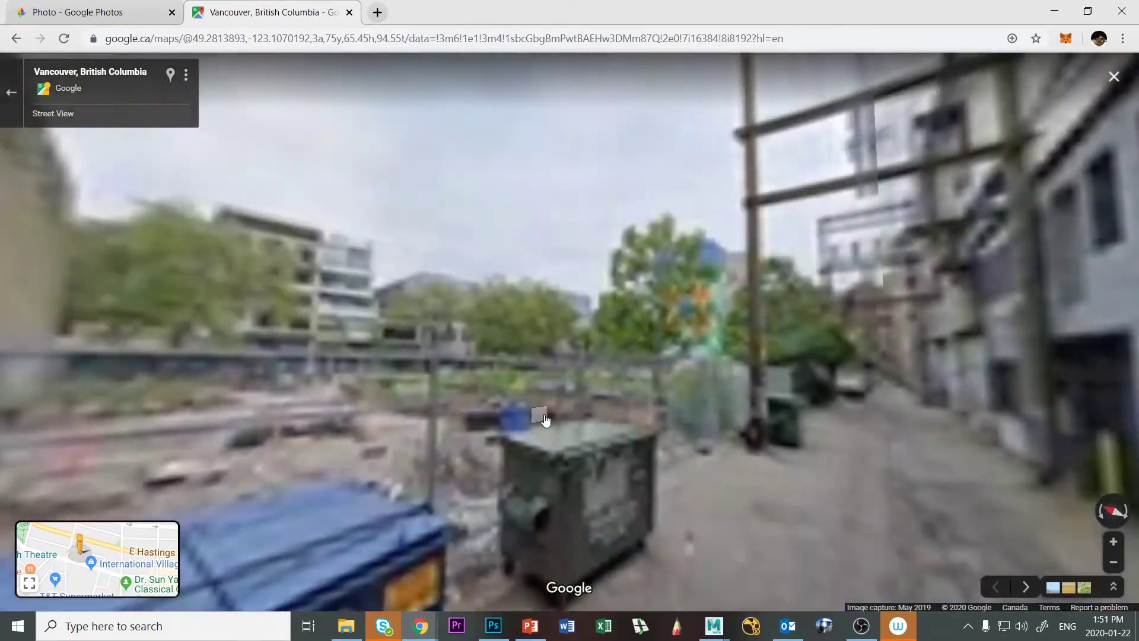
click(542, 414)
click(787, 300)
drag(786, 300, 628, 510)
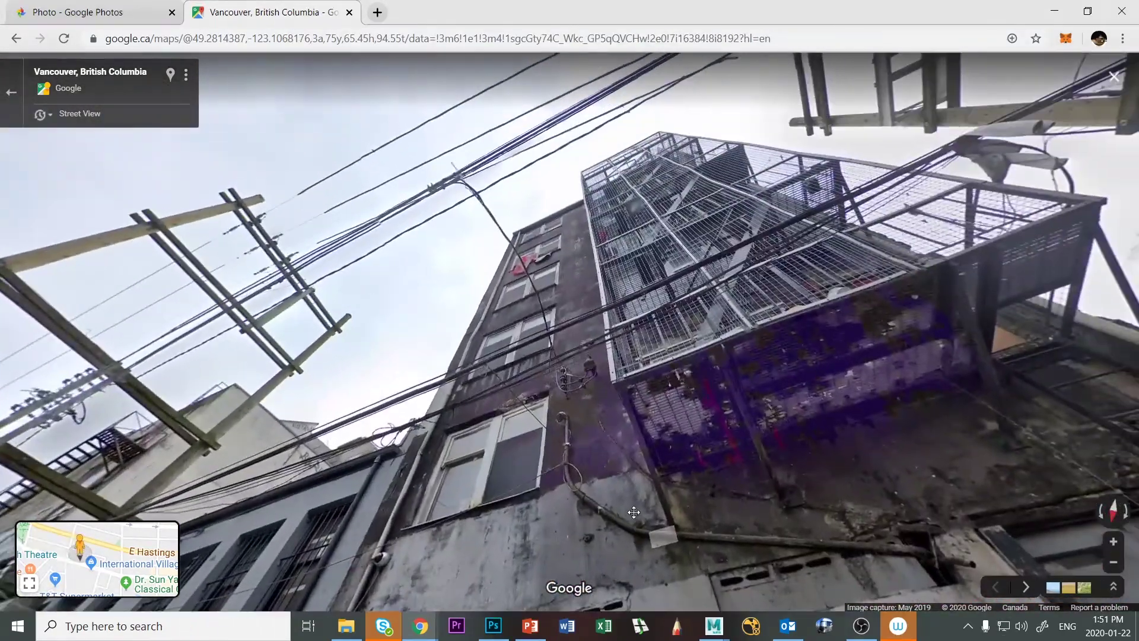
drag(889, 518, 462, 307)
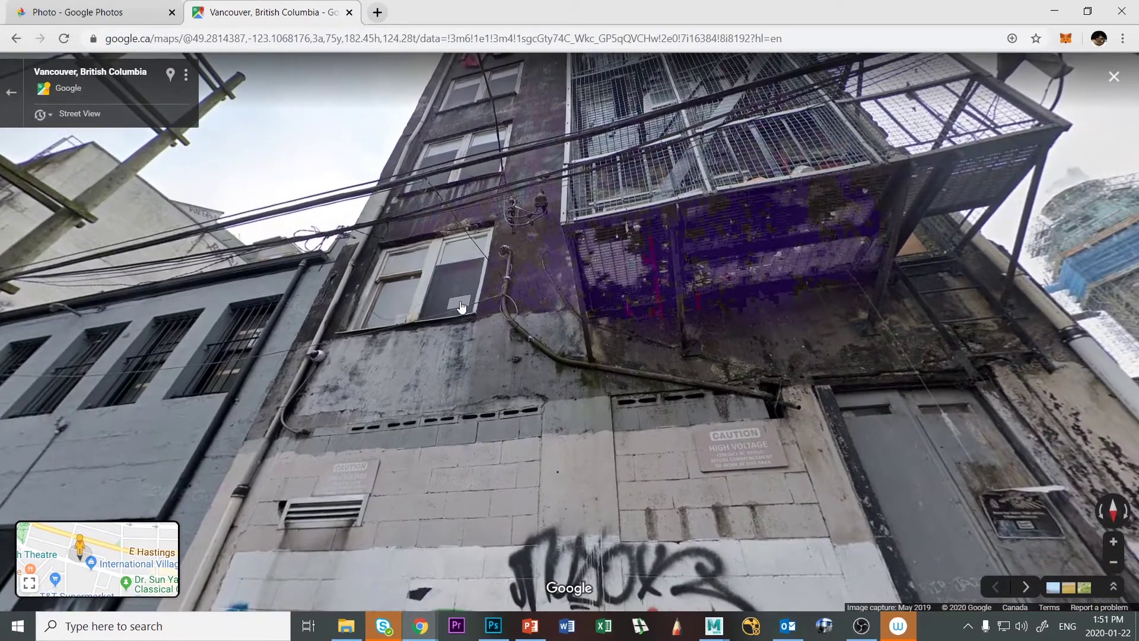
Face the graffiti mural head-on, then move out to the lot facing the Lotus hotel.
click(740, 439)
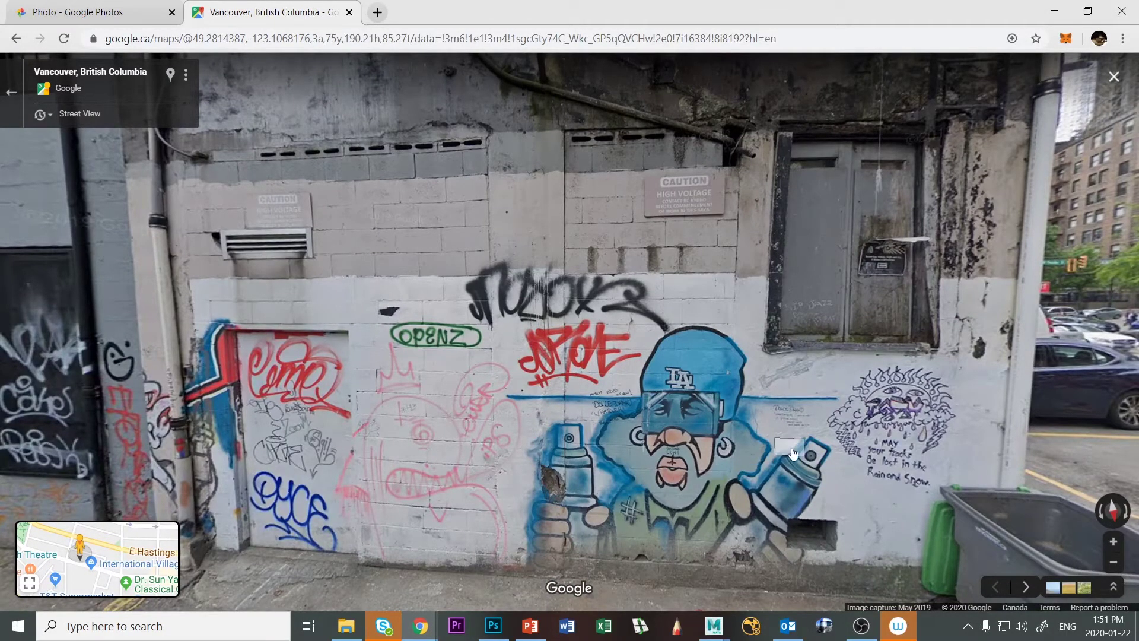
mouse_move(793, 454)
mouse_down()
mouse_move(533, 457)
mouse_move(801, 474)
mouse_move(950, 510)
mouse_move(799, 469)
mouse_up()
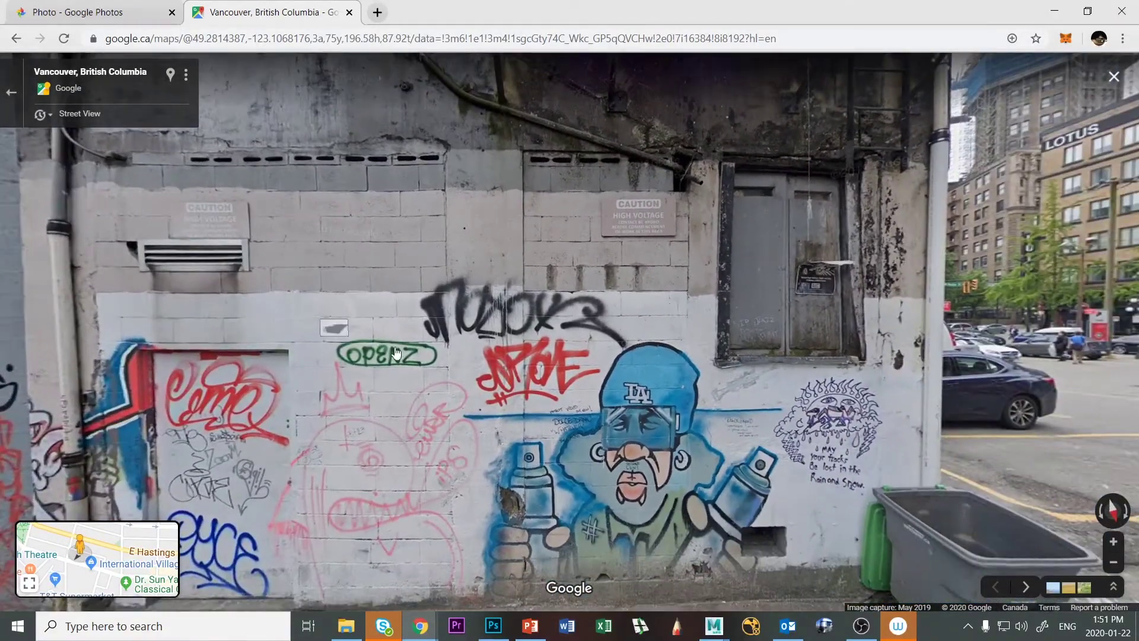
drag(614, 431, 625, 411)
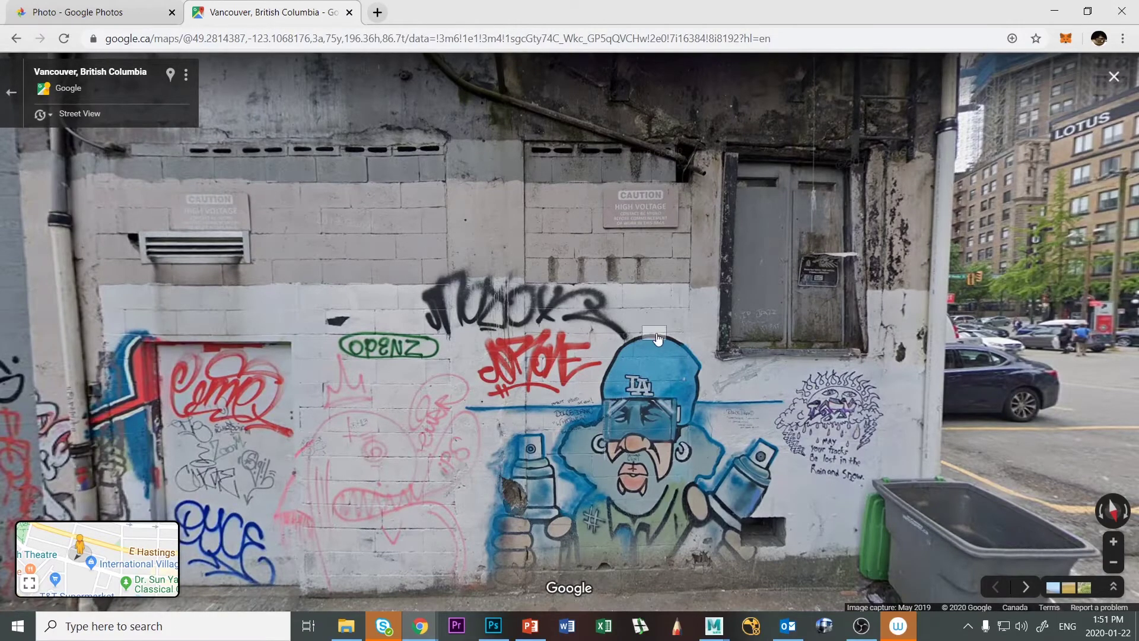
drag(516, 401, 433, 468)
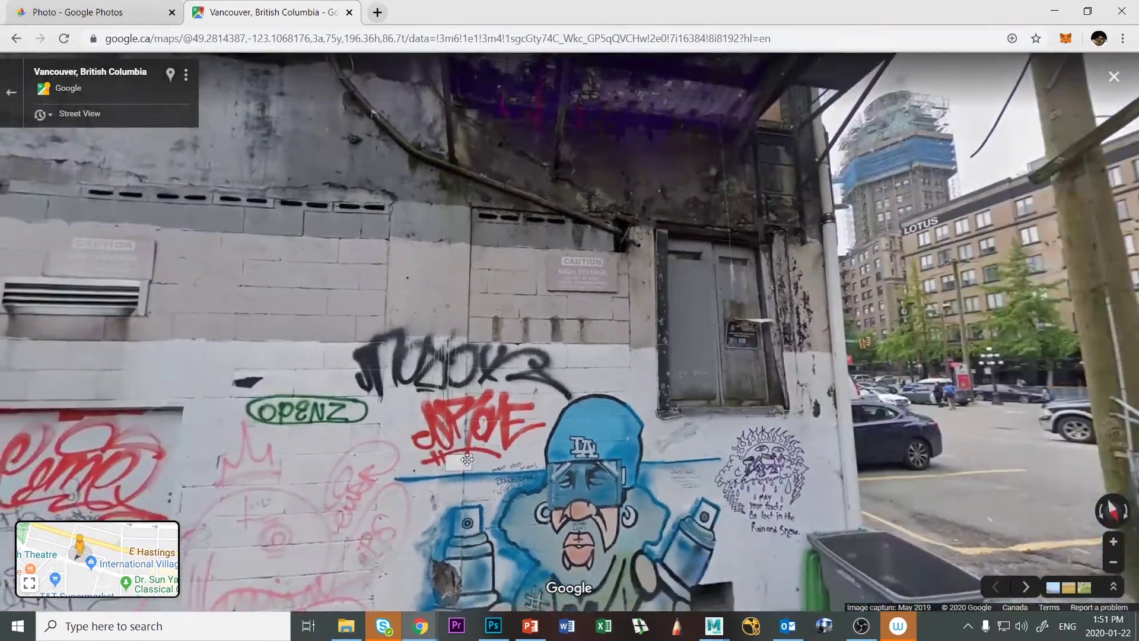
click(474, 408)
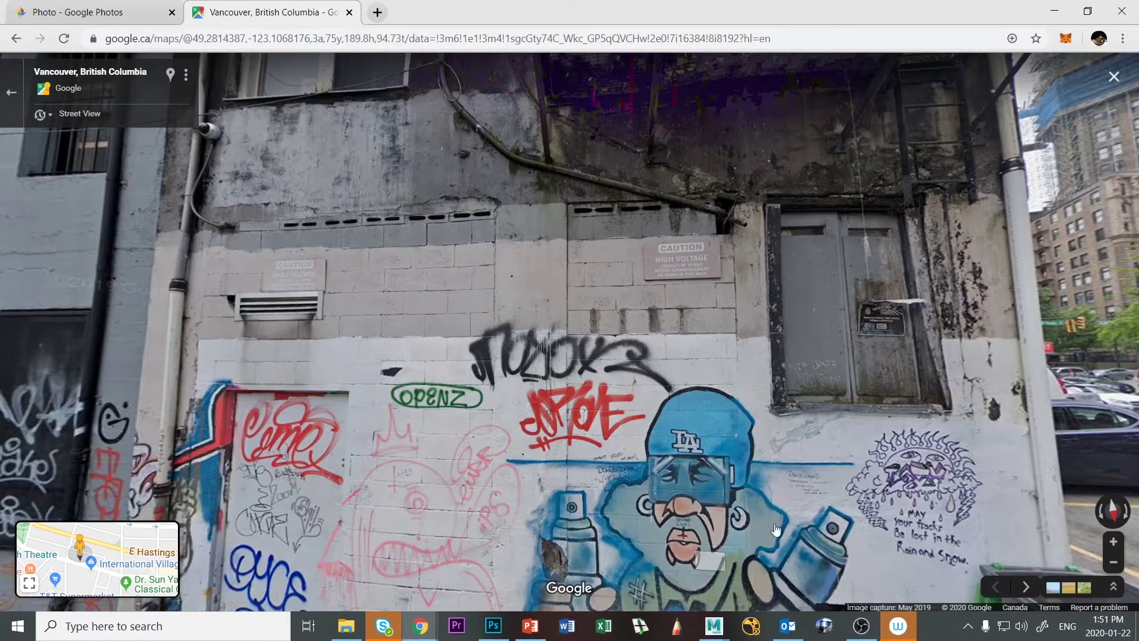
drag(880, 442, 721, 344)
click(796, 390)
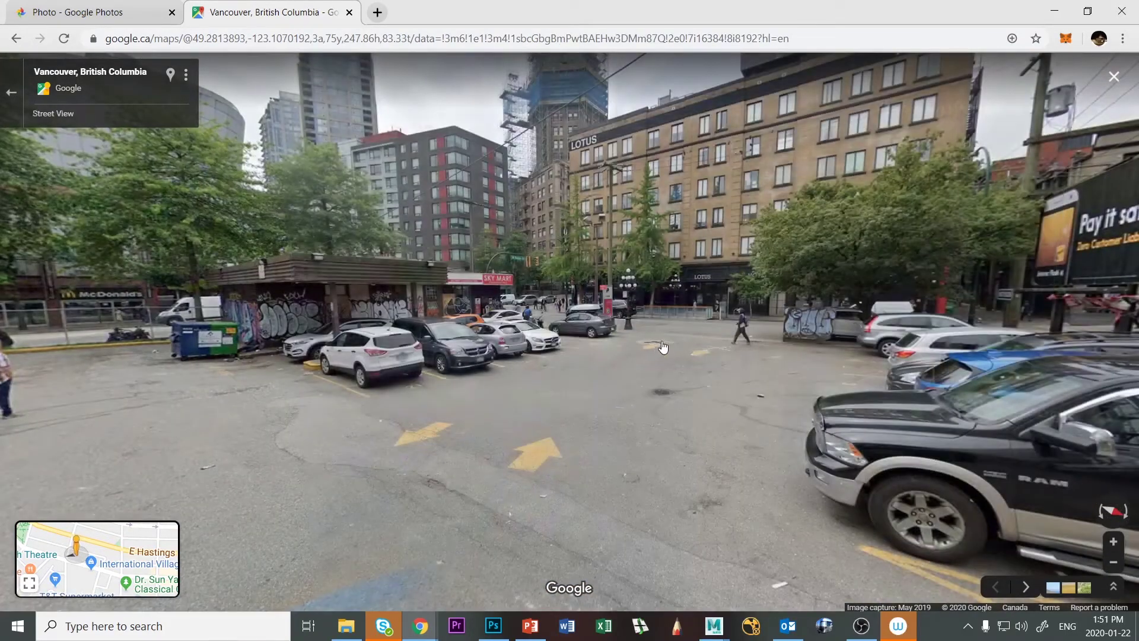
Go back through the Abbott St intersection onto W Pender St and face the buildings.
click(662, 347)
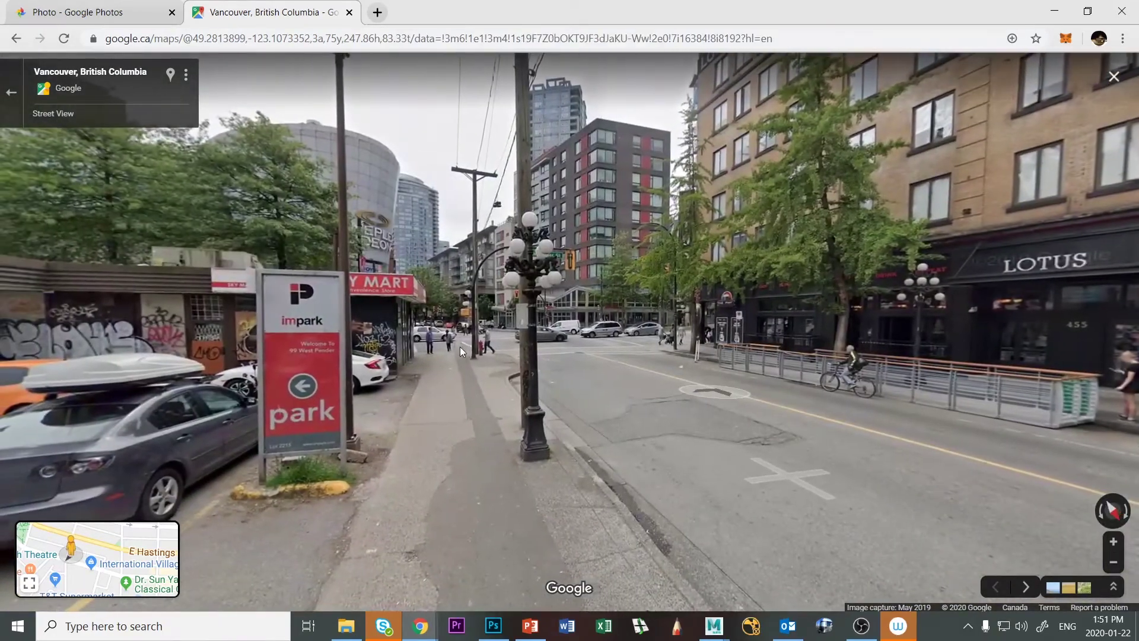
click(538, 360)
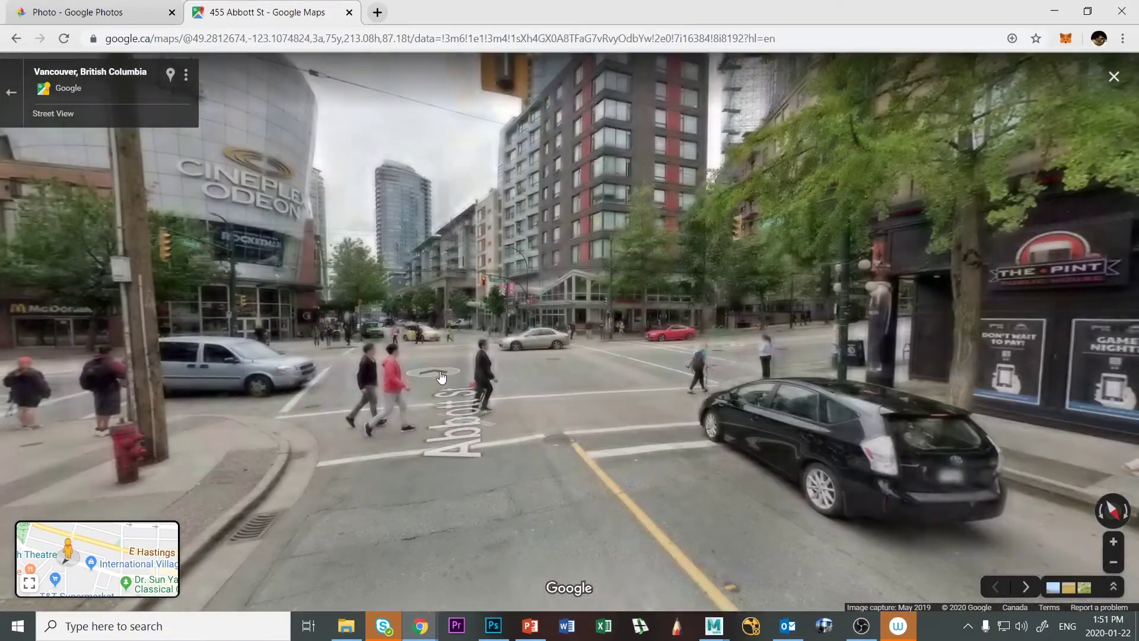
click(437, 376)
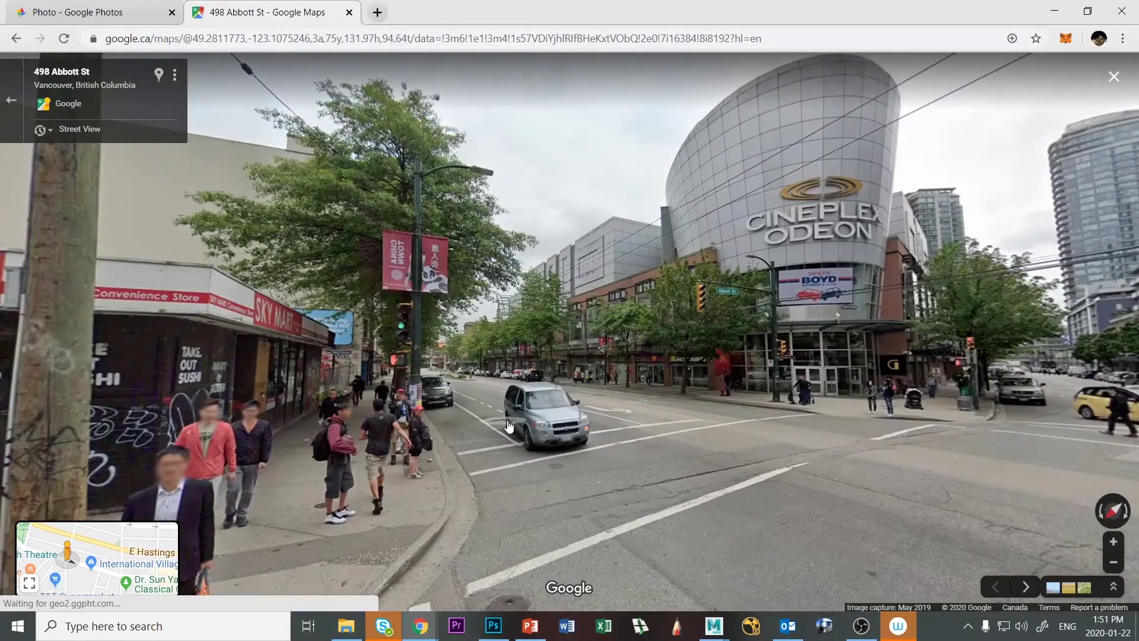
click(508, 426)
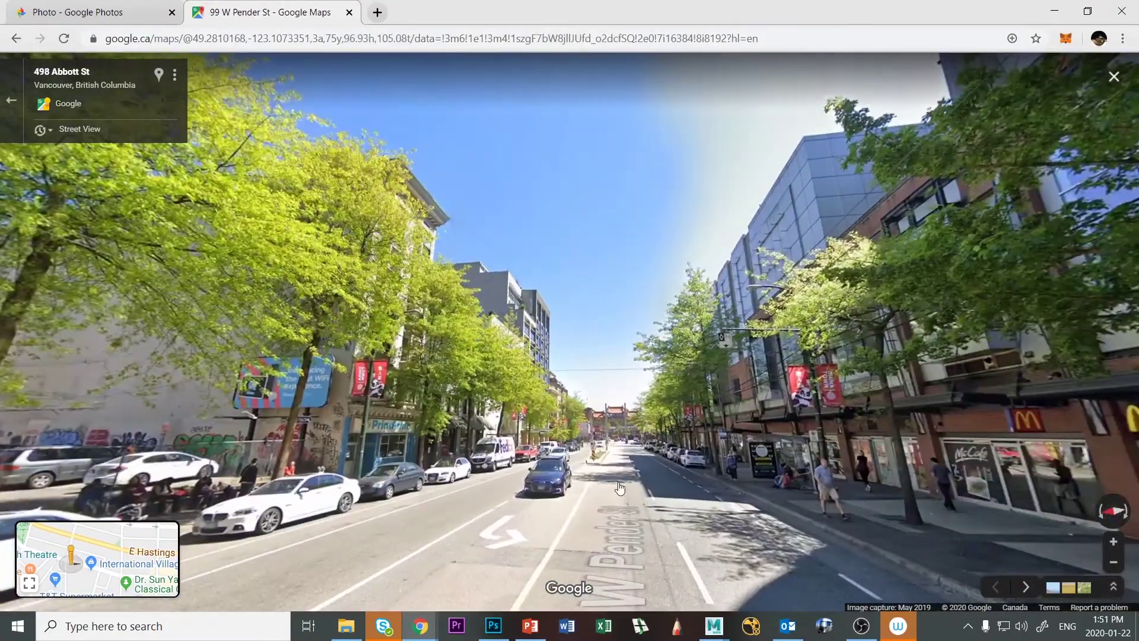
click(620, 487)
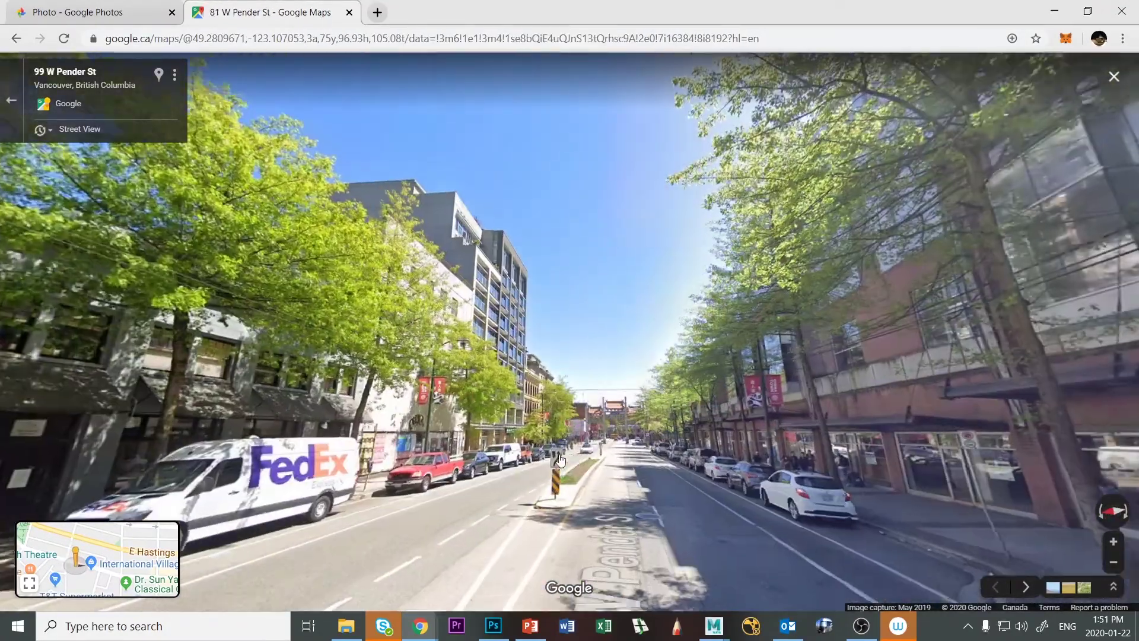
click(481, 448)
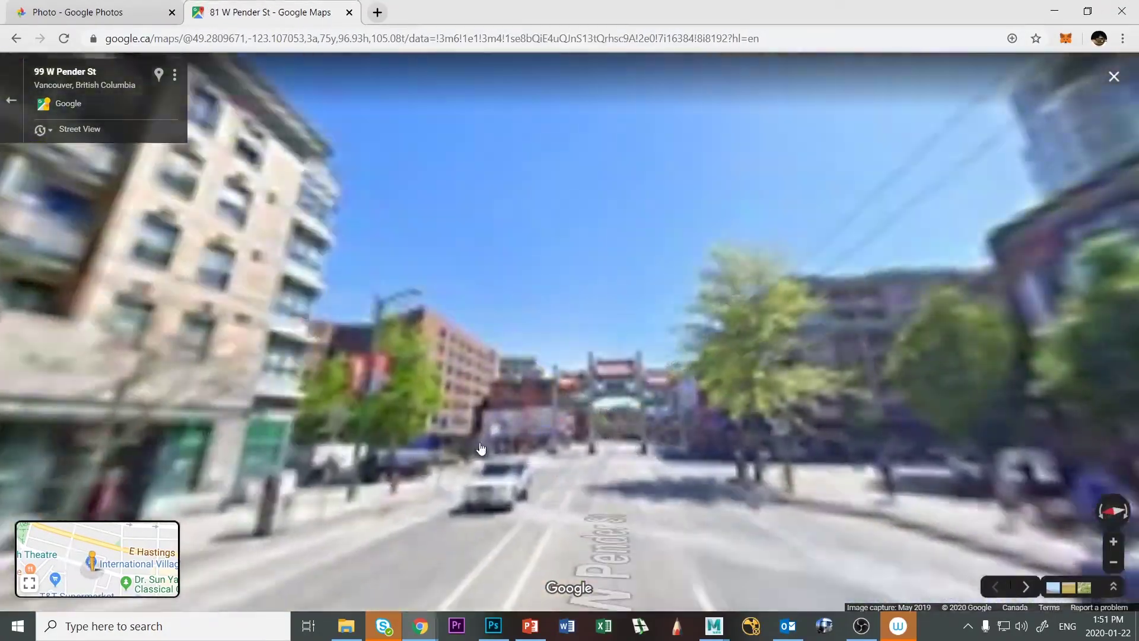
drag(481, 448, 801, 332)
drag(297, 308, 461, 285)
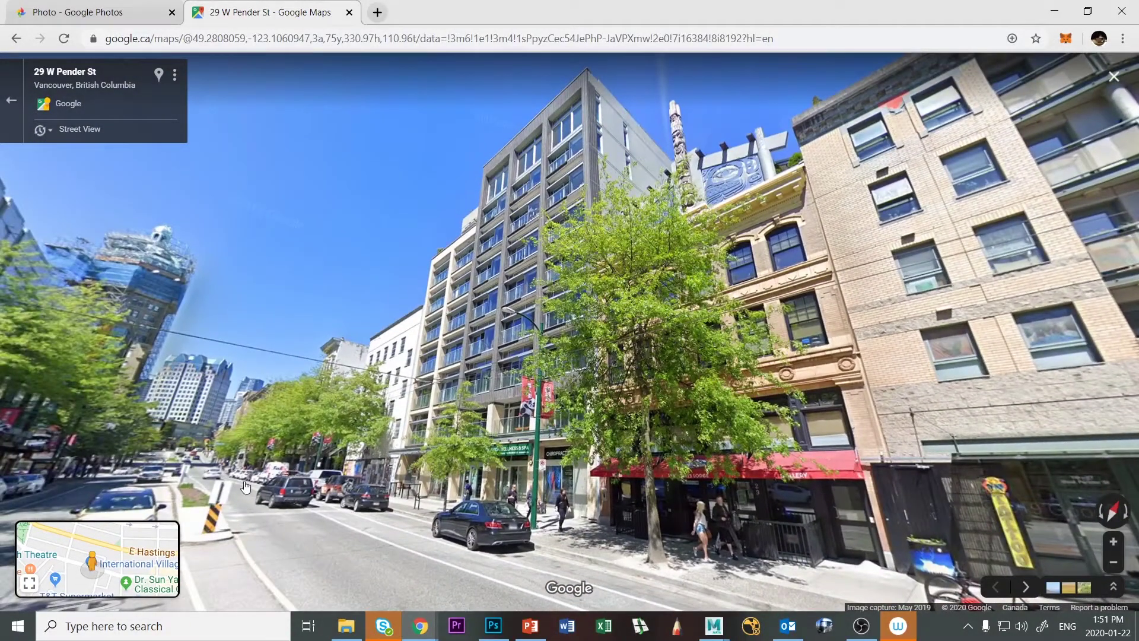
Move down W Pender St to 68 W Pender St and frame the PrintPrint storefront.
click(190, 488)
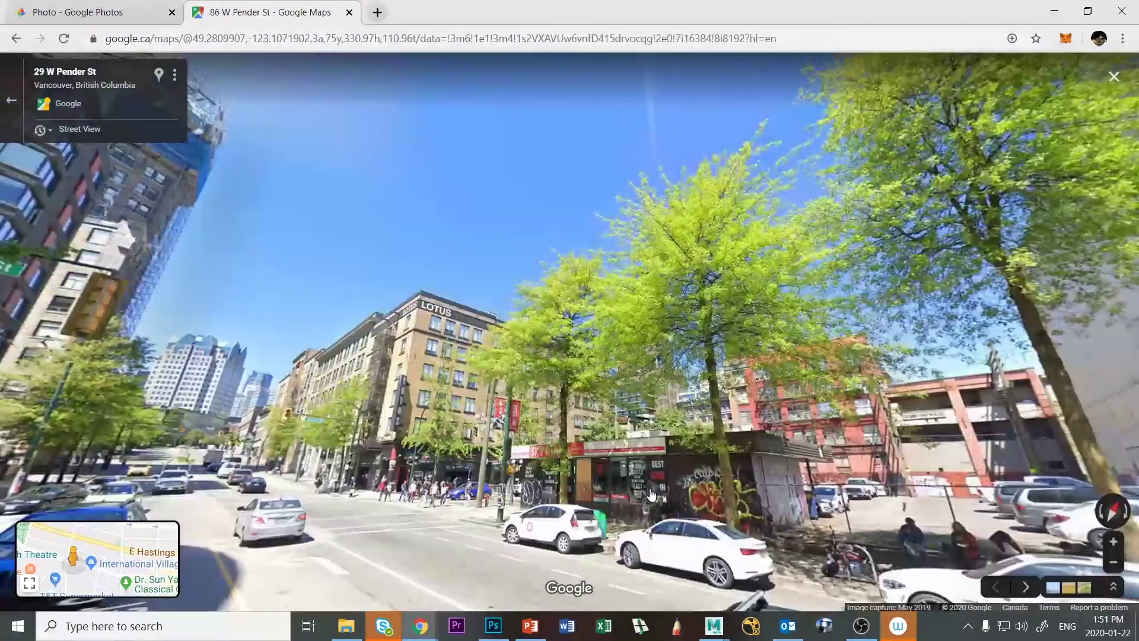
click(438, 537)
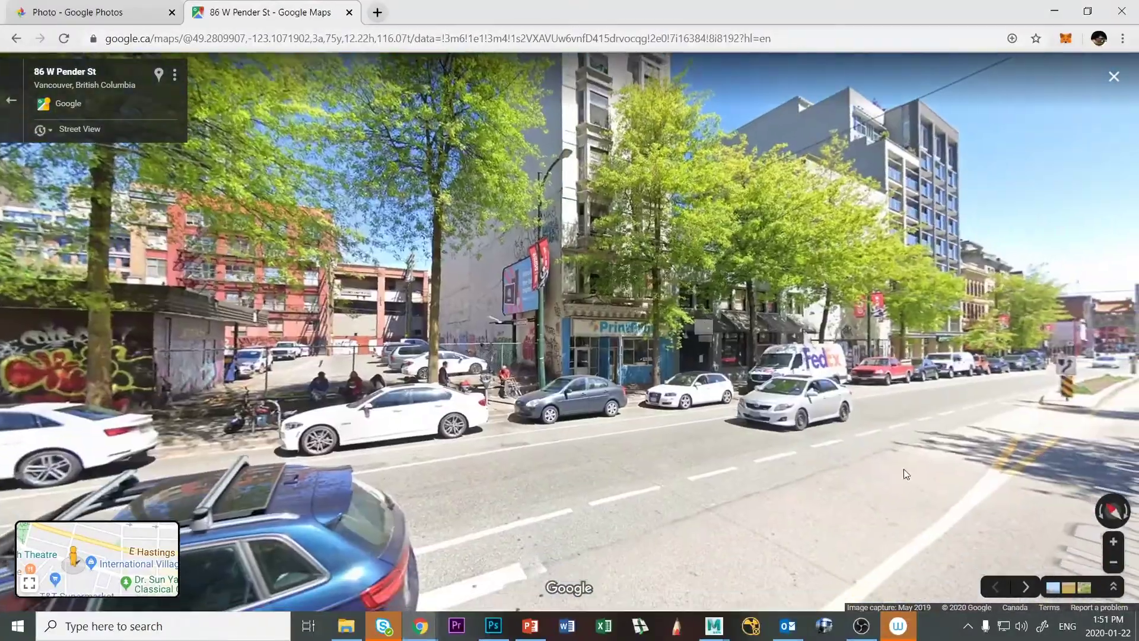
drag(902, 469, 793, 461)
click(821, 469)
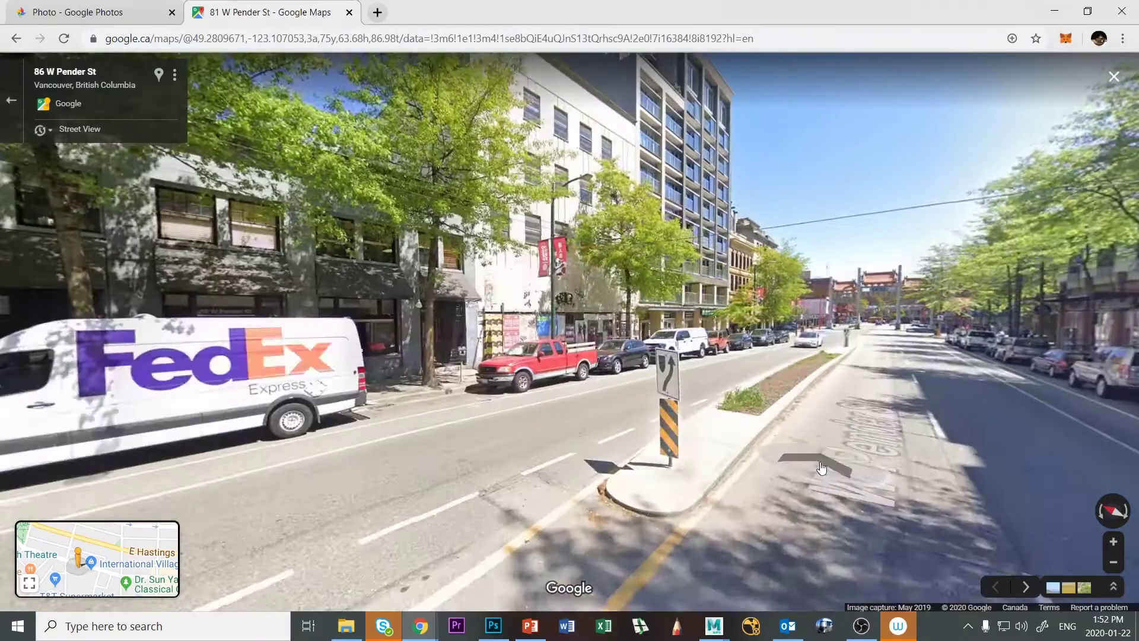
drag(822, 468, 892, 368)
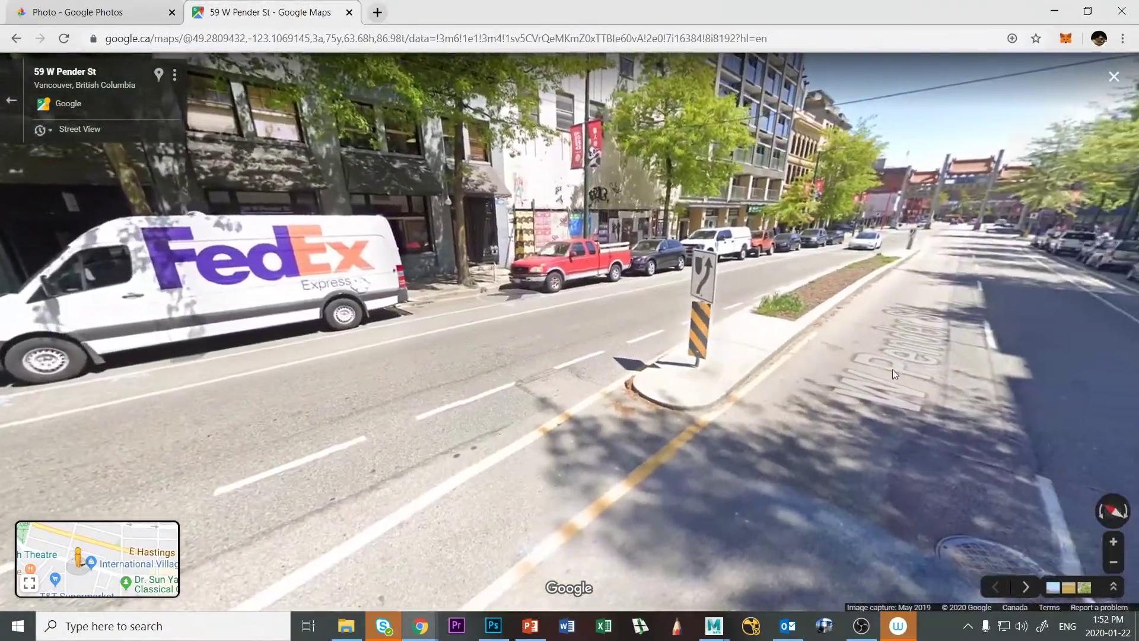
click(884, 429)
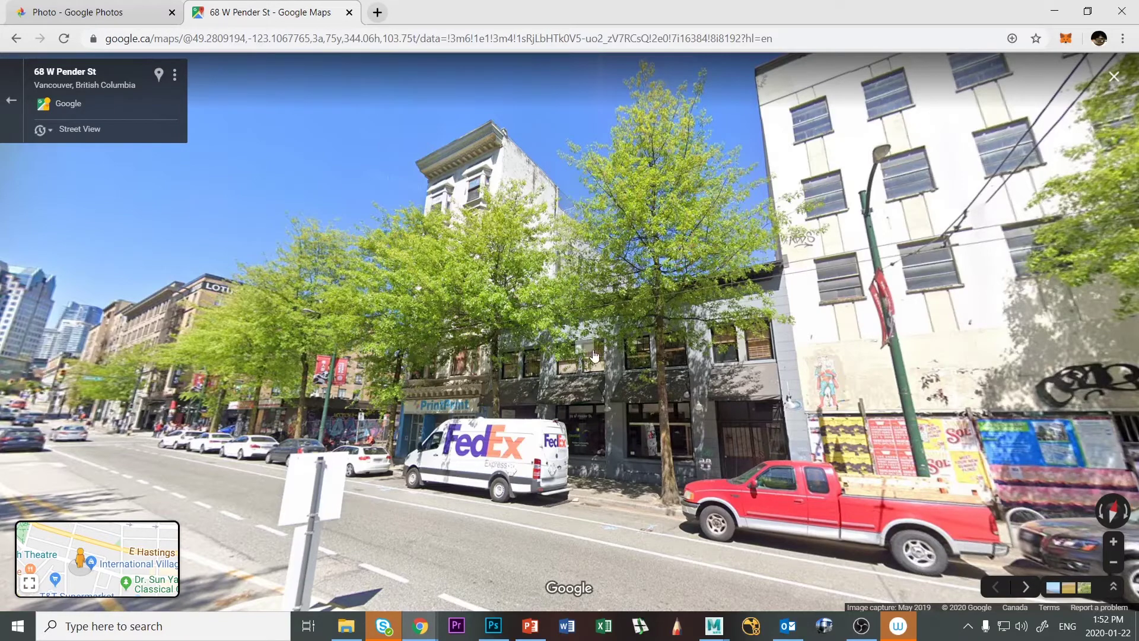
drag(579, 274, 566, 159)
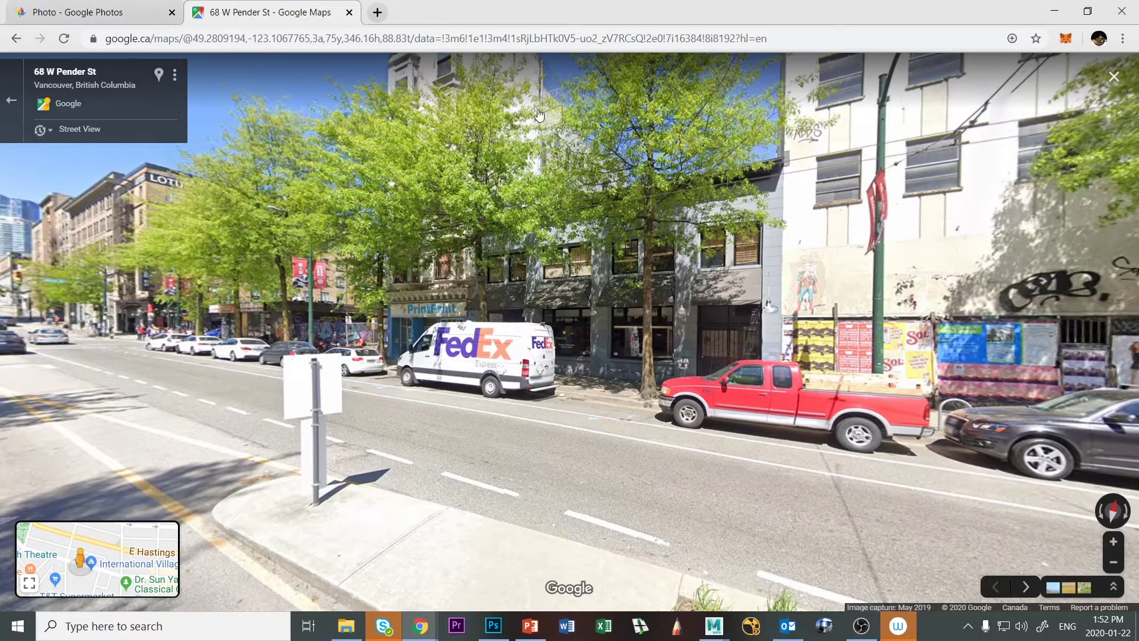
Back in Maya, use Mesh Tools > Insert Edge Loop to add a vertical loop down building3's front.
click(1055, 15)
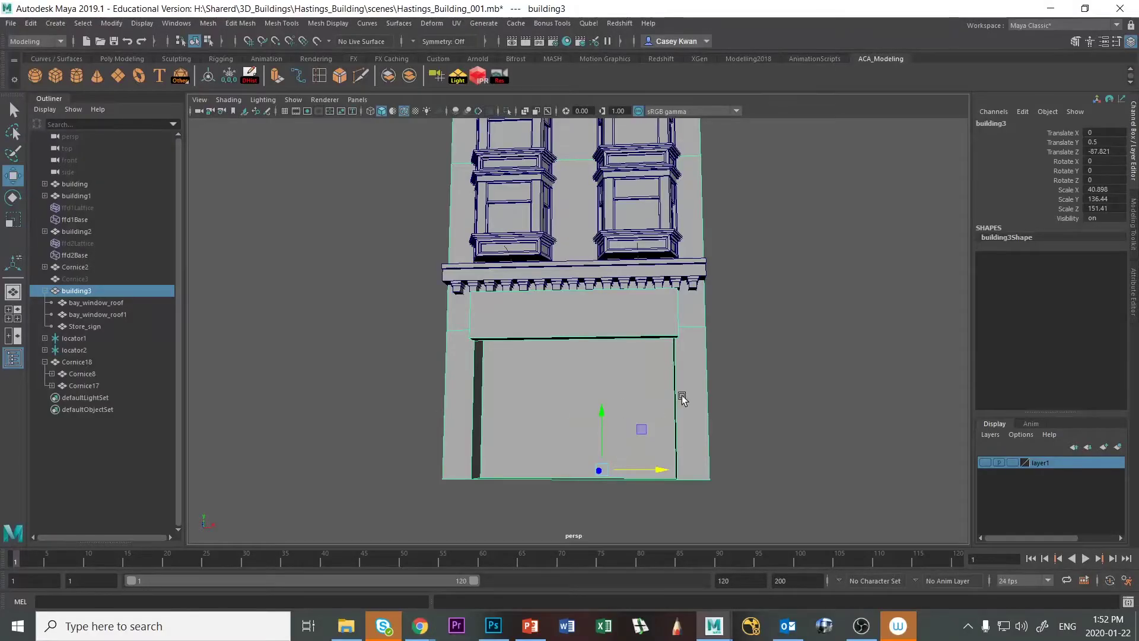
alt+drag(727, 351, 625, 356)
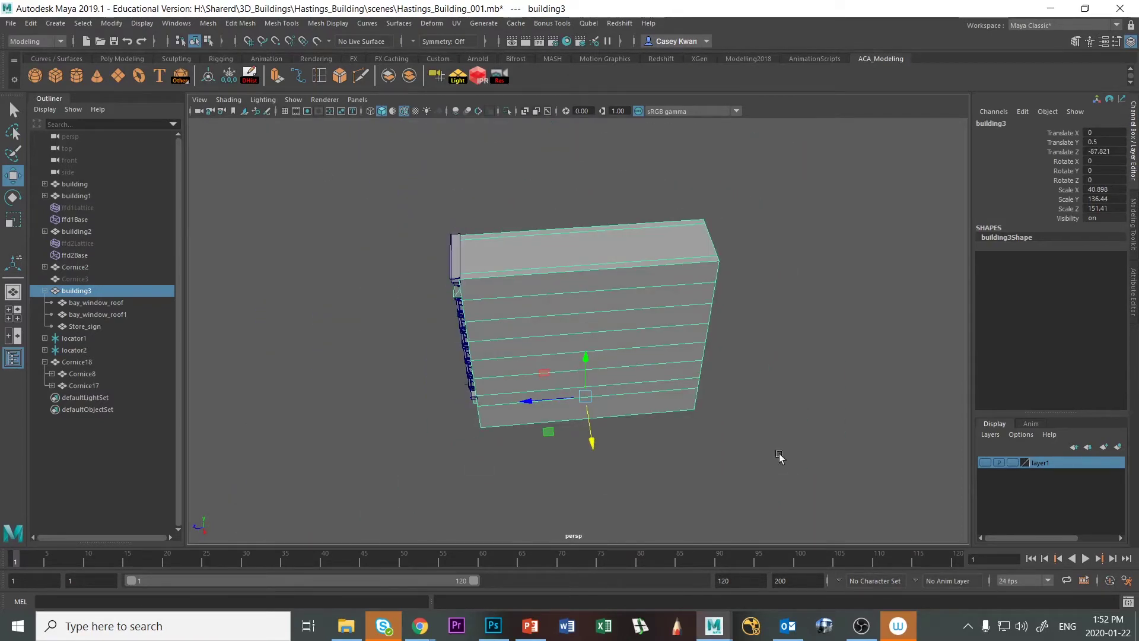
click(328, 24)
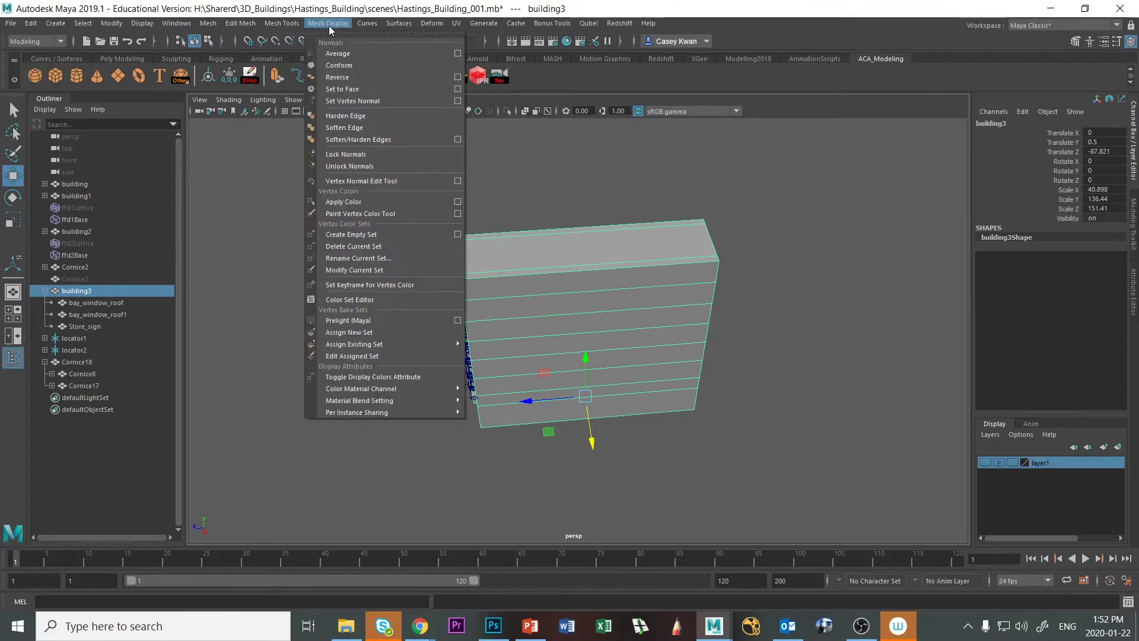
mouse_move(284, 27)
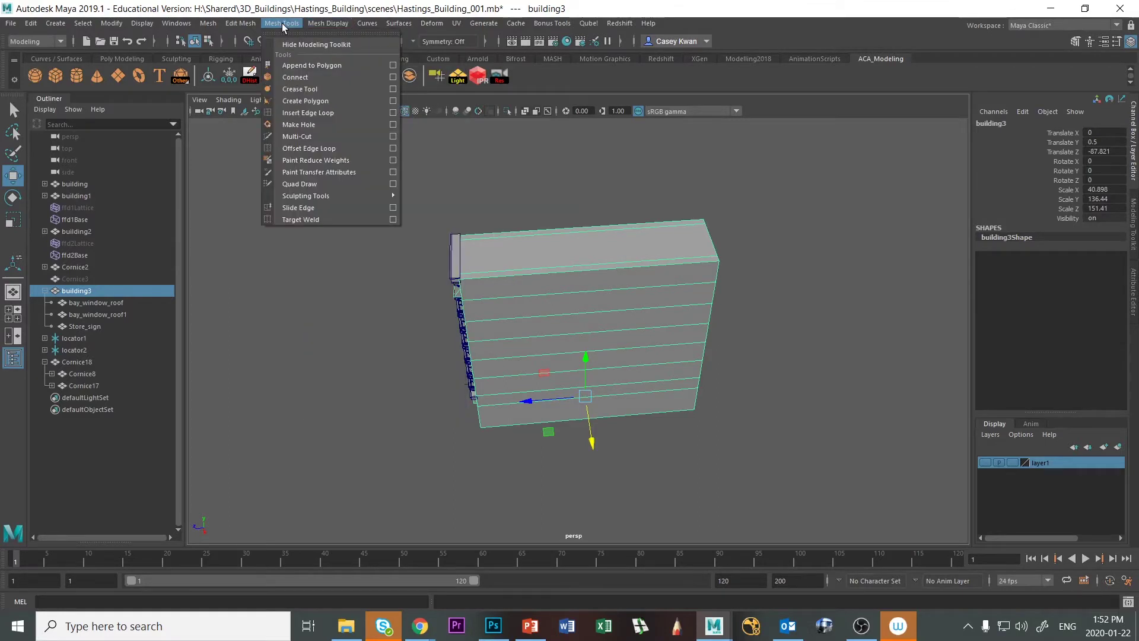
click(312, 113)
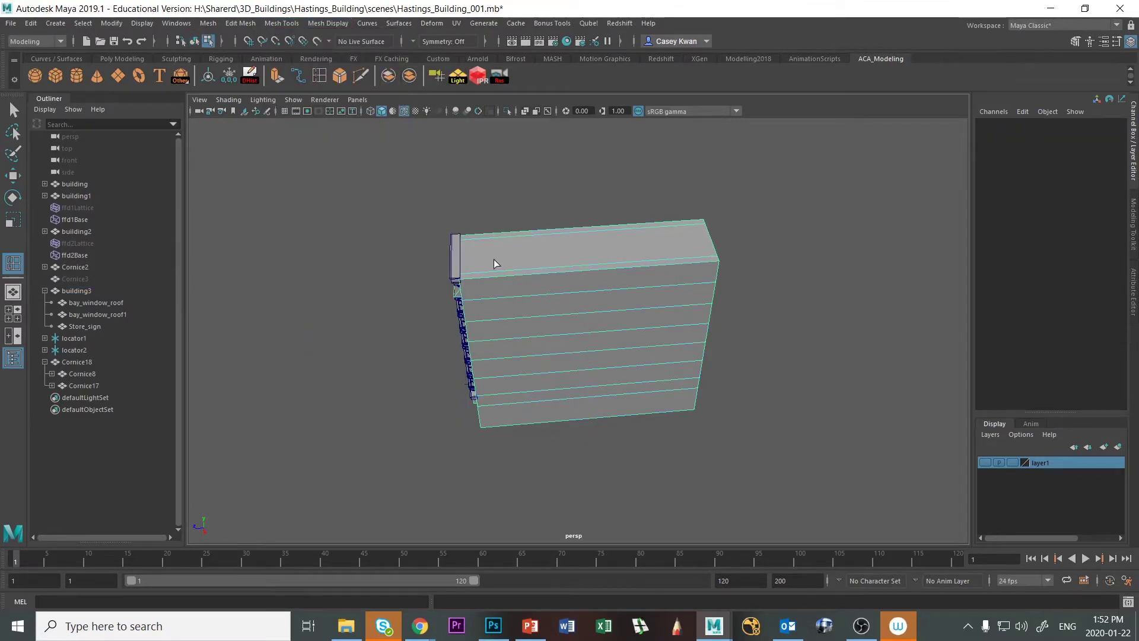
click(531, 279)
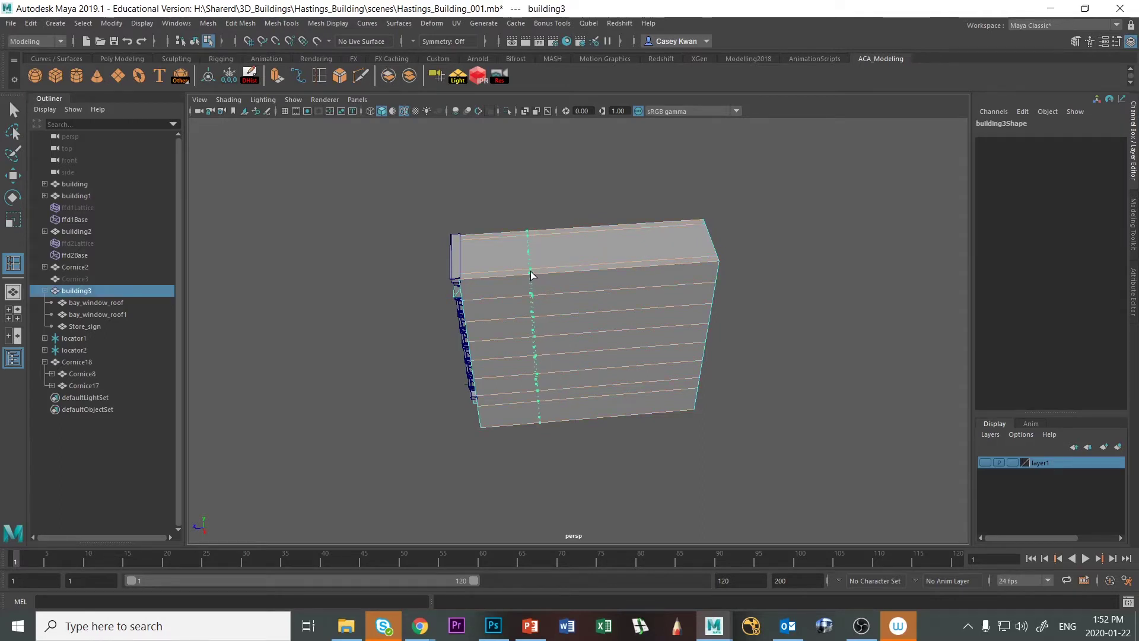
click(531, 275)
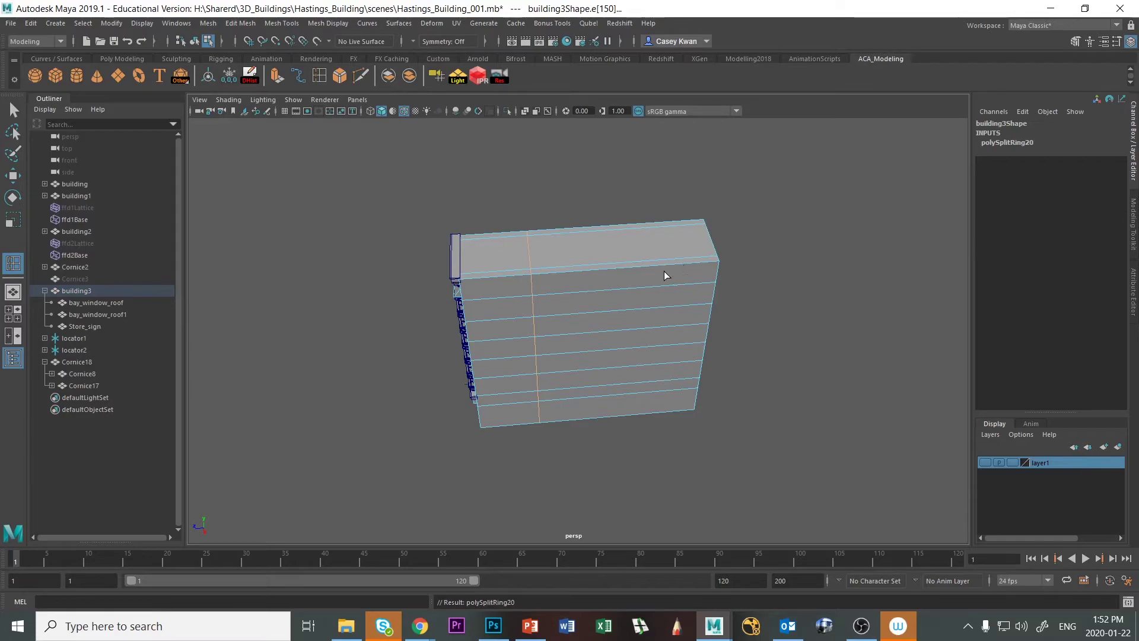
After checking the Street View reference, add a second edge loop across building3's roof.
key(alt+Tab)
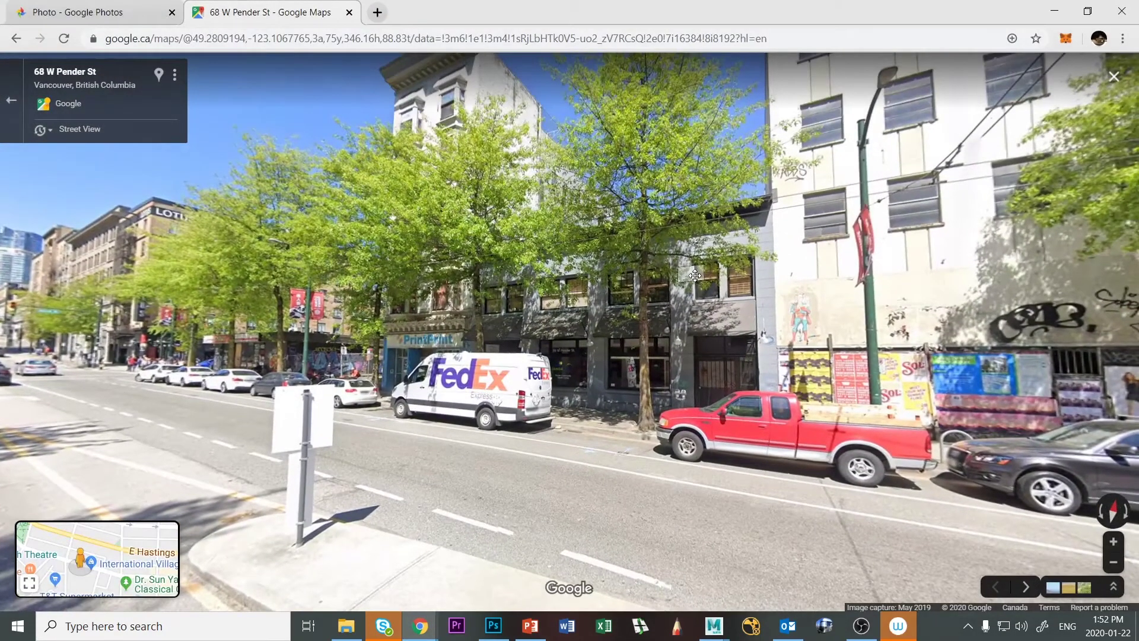
key(alt+Tab)
alt+drag(587, 247, 602, 274)
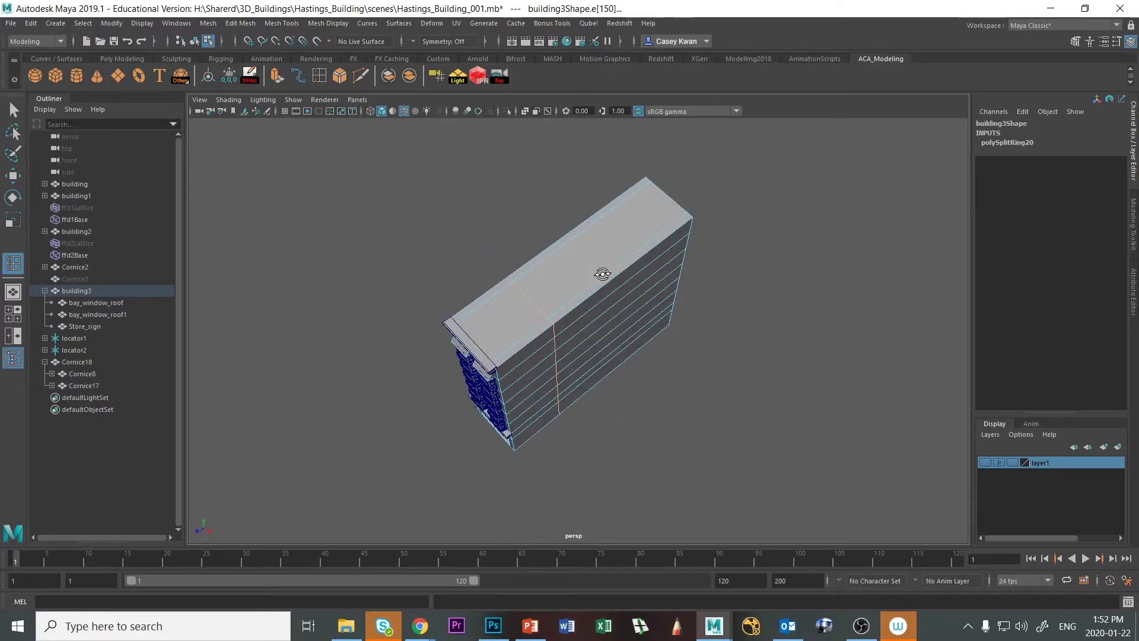
click(537, 310)
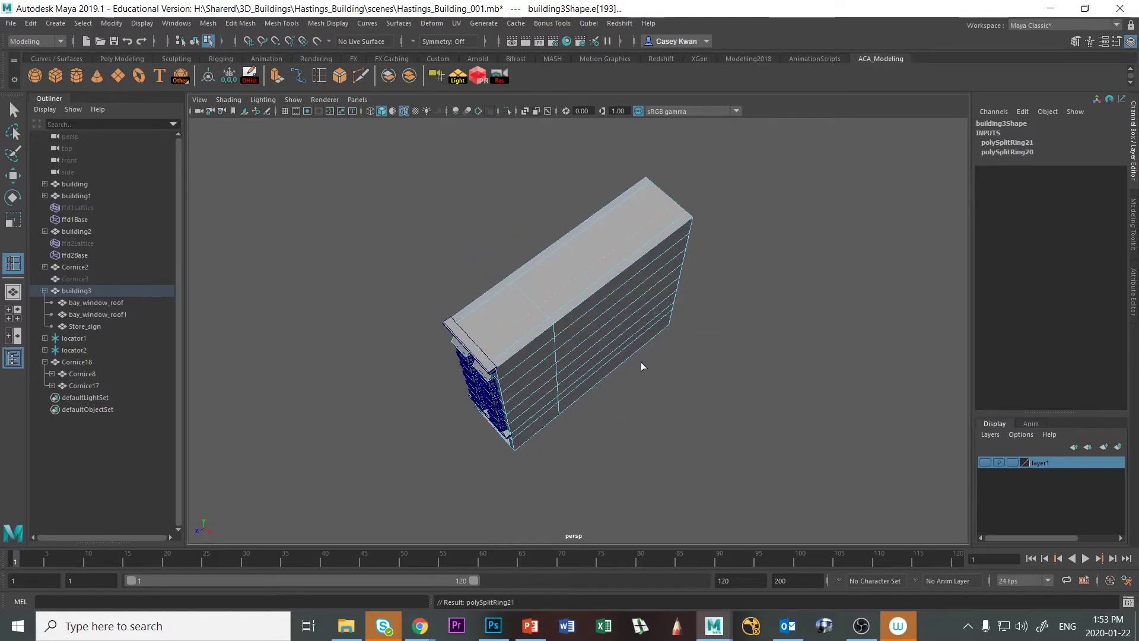
click(743, 417)
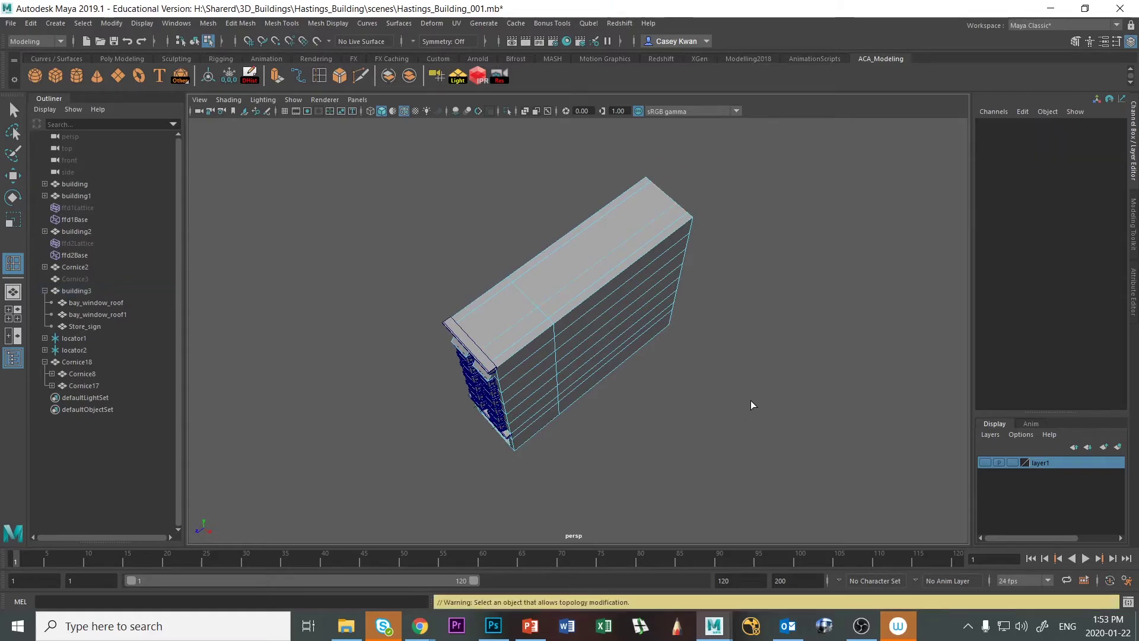
key(alt+Tab)
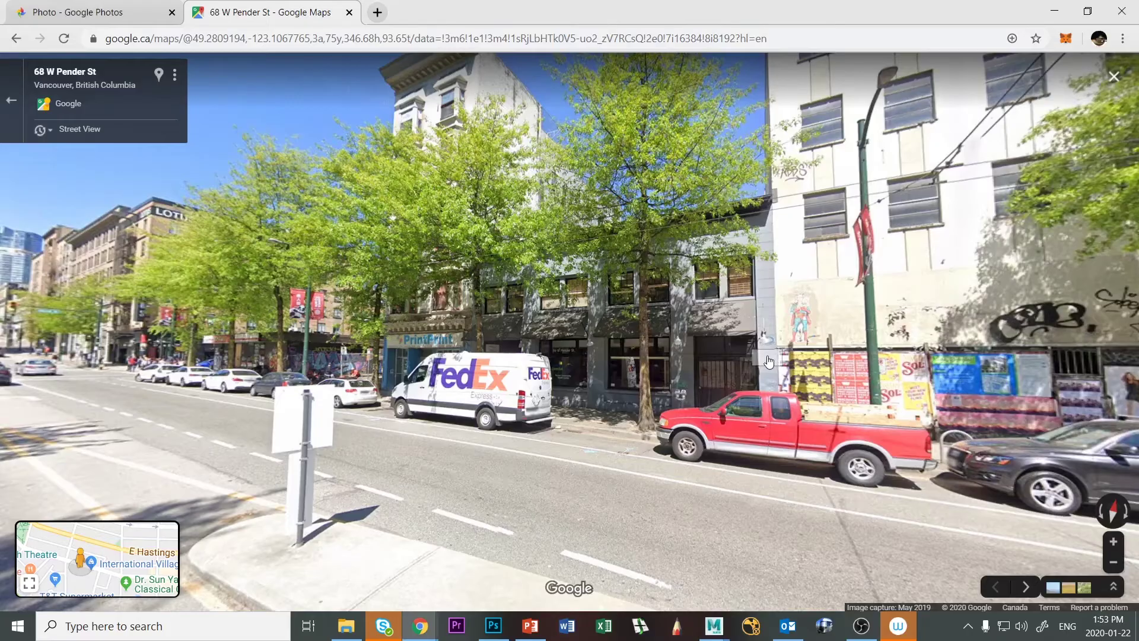
Zoom onto the W Pender St block in Google Maps satellite view, then orbit building3 in Maya.
click(11, 102)
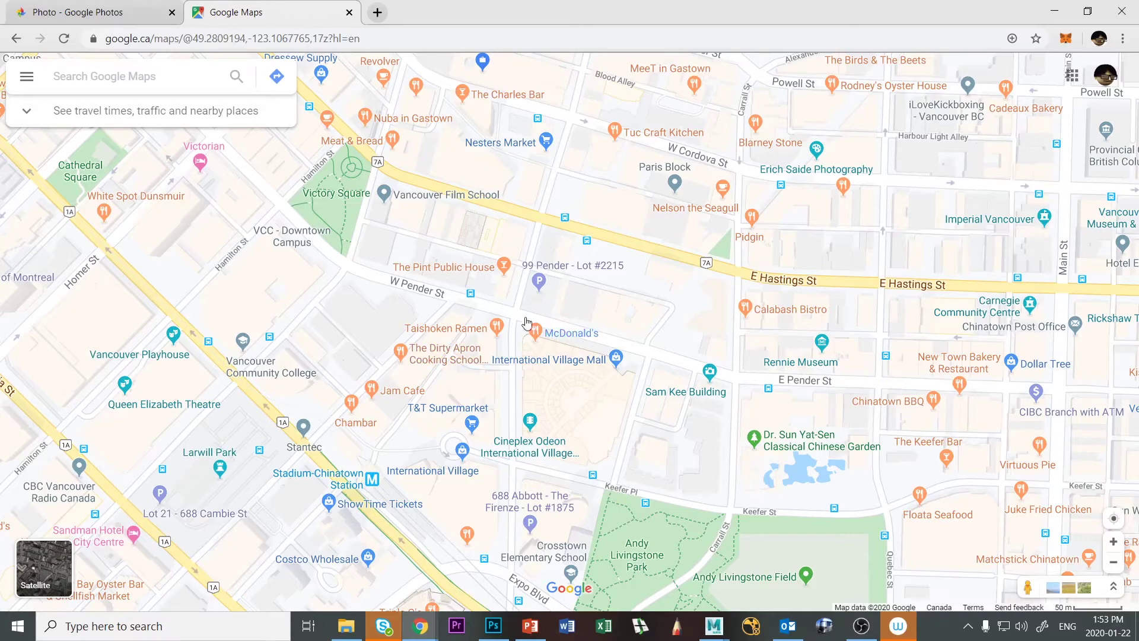
click(37, 570)
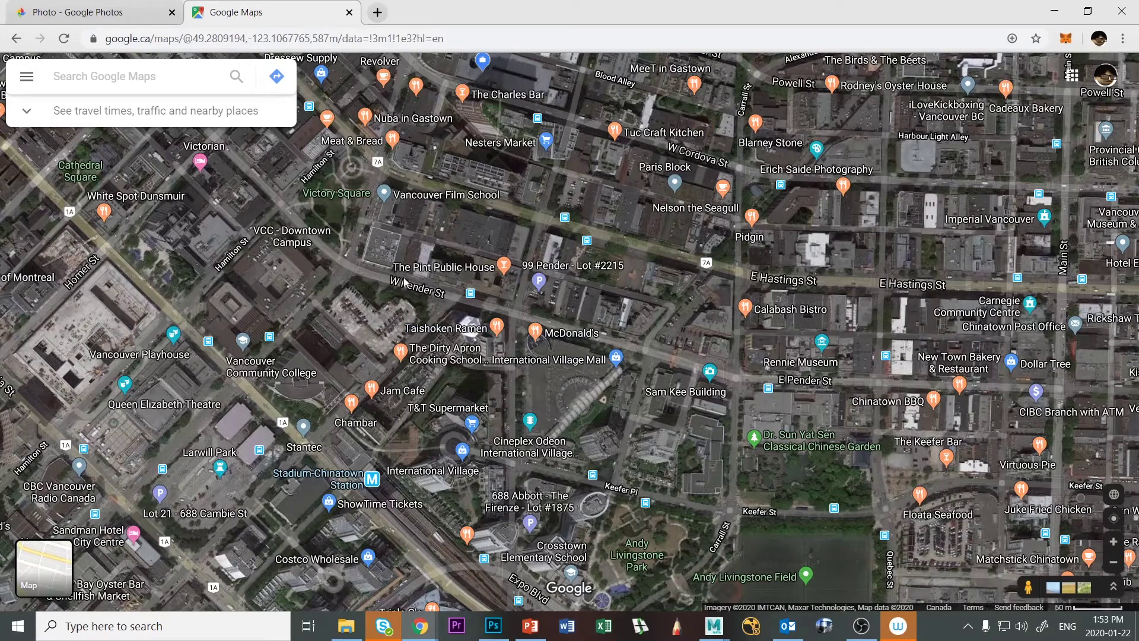
scroll(596, 304, up, 5)
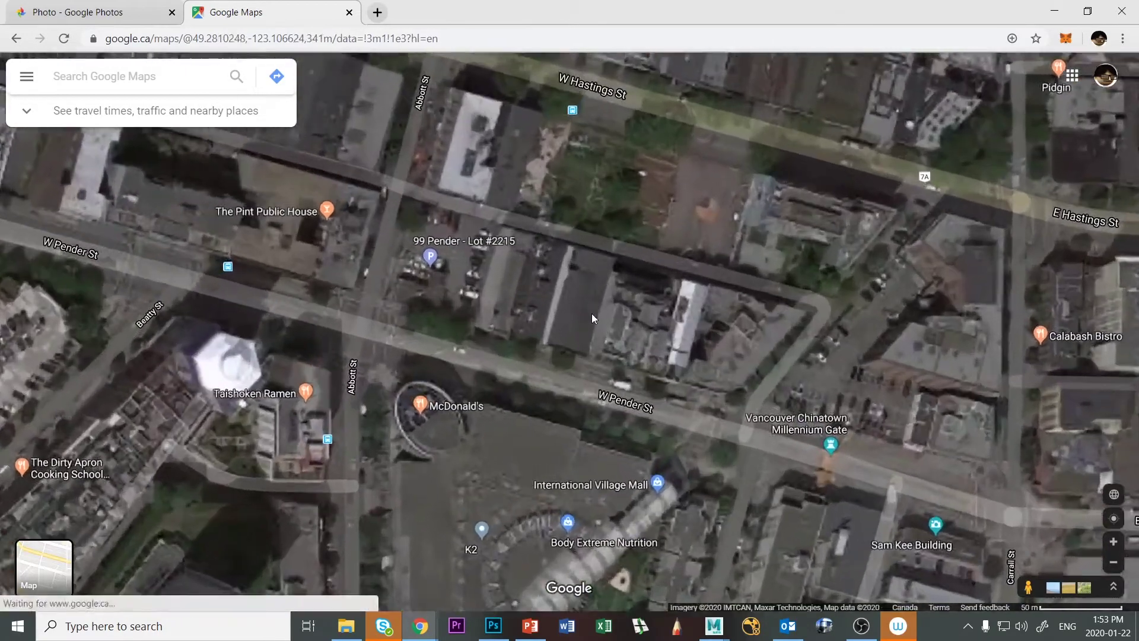
scroll(559, 322, up, 1)
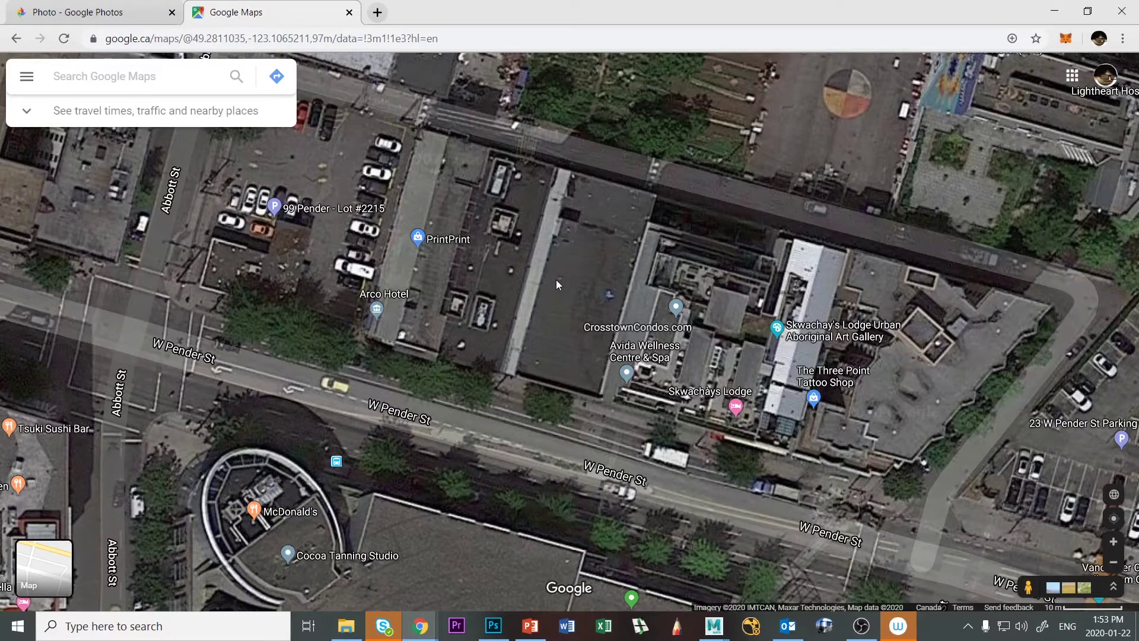
key(alt+Tab)
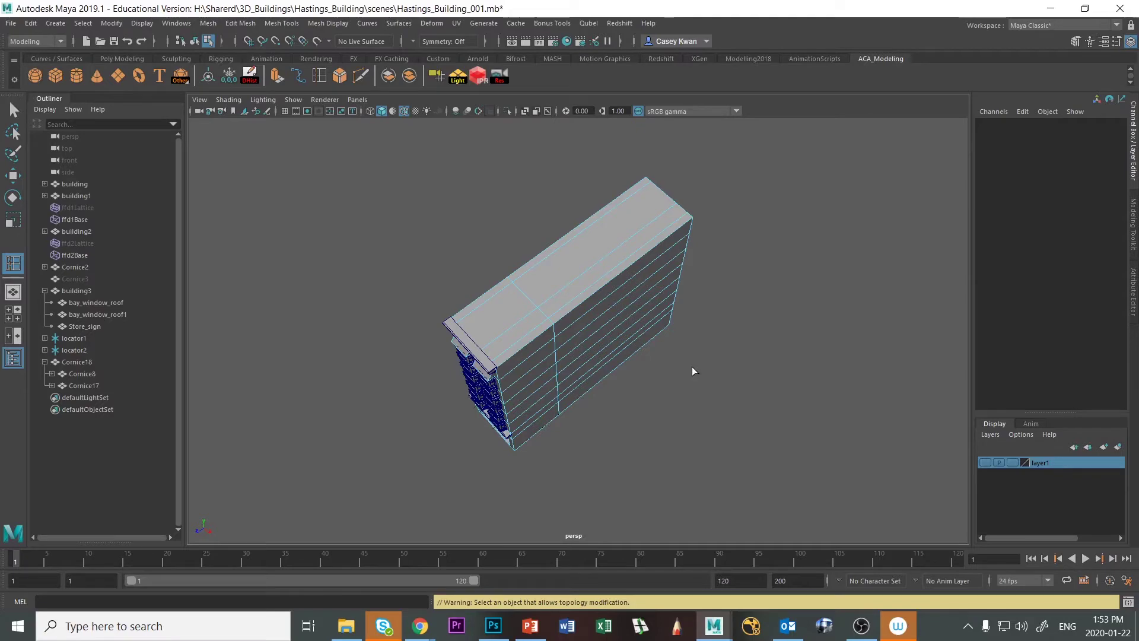
alt+drag(693, 371, 564, 369)
Undo the extra edge loop and switch building3 to face selection.
right_drag(599, 276, 609, 314)
click(603, 276)
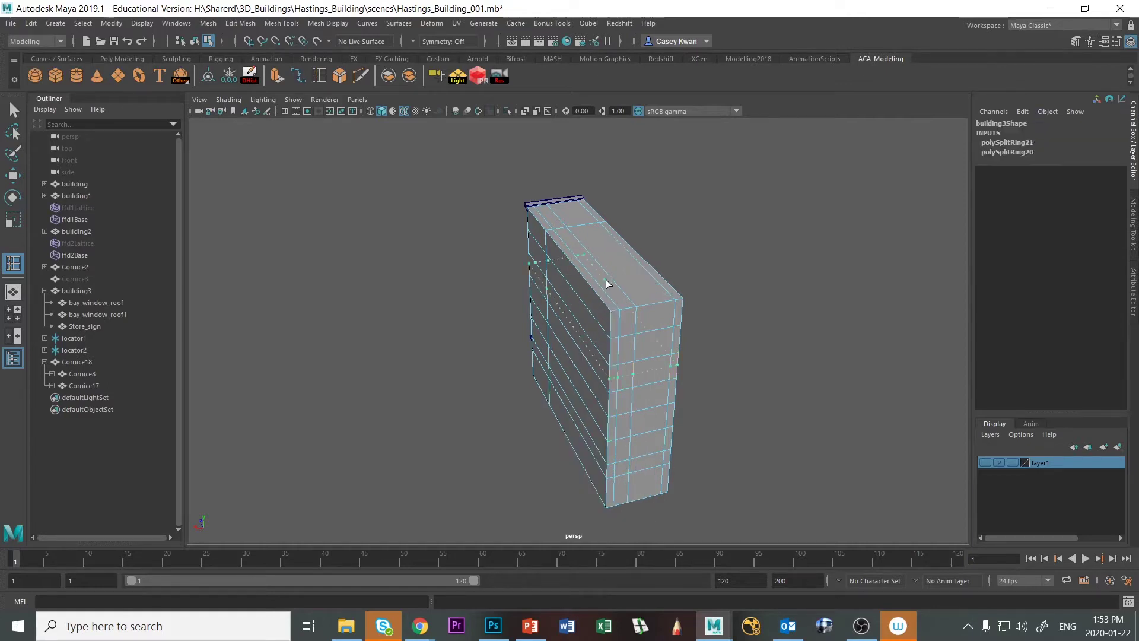
key(ctrl+z)
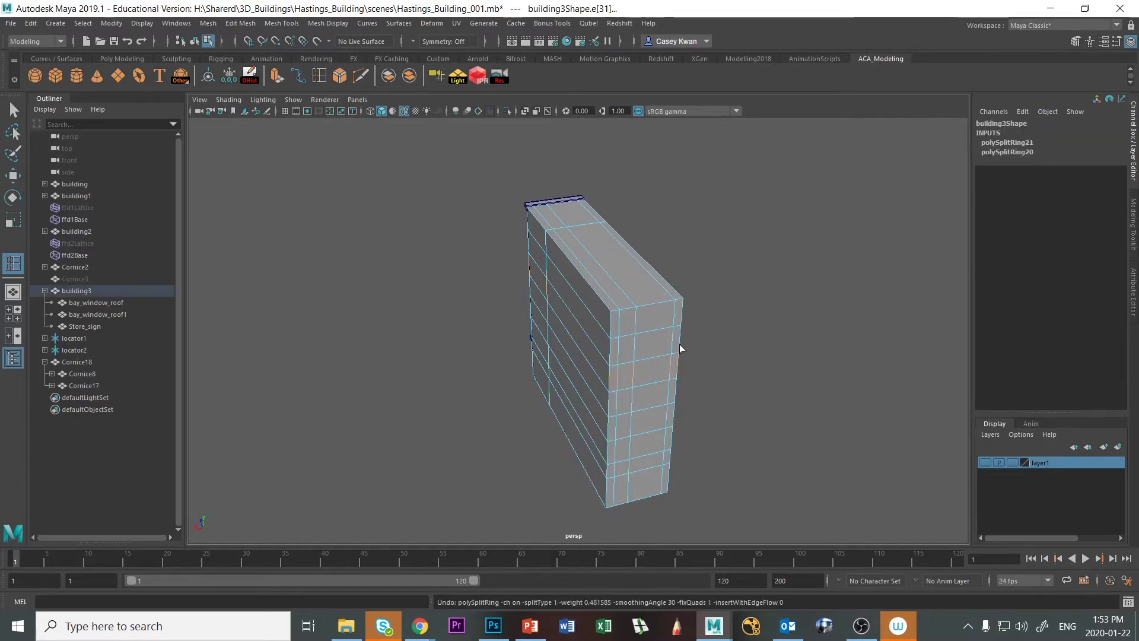
key(q)
right_drag(589, 323, 587, 336)
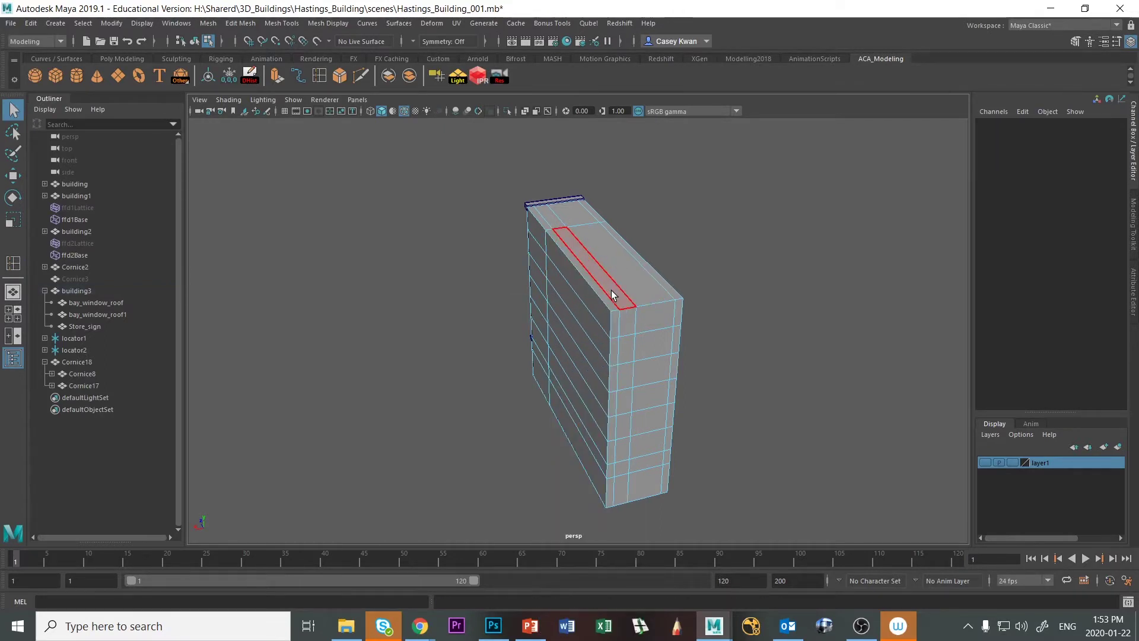
Select the lower faces on building3's side wall and delete them.
click(612, 292)
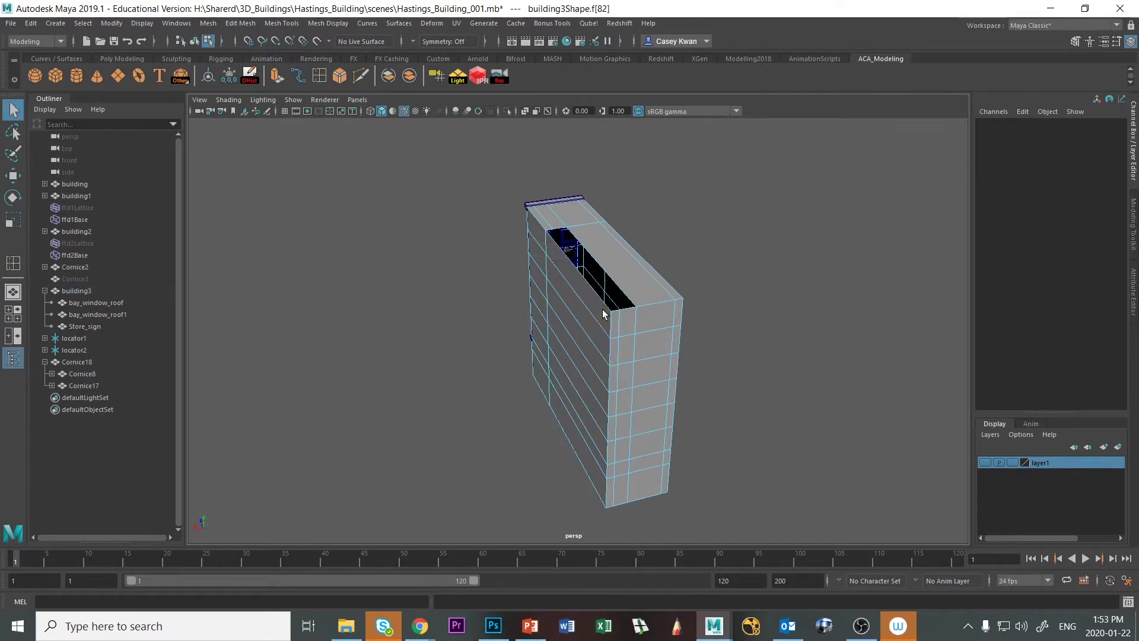
click(597, 335)
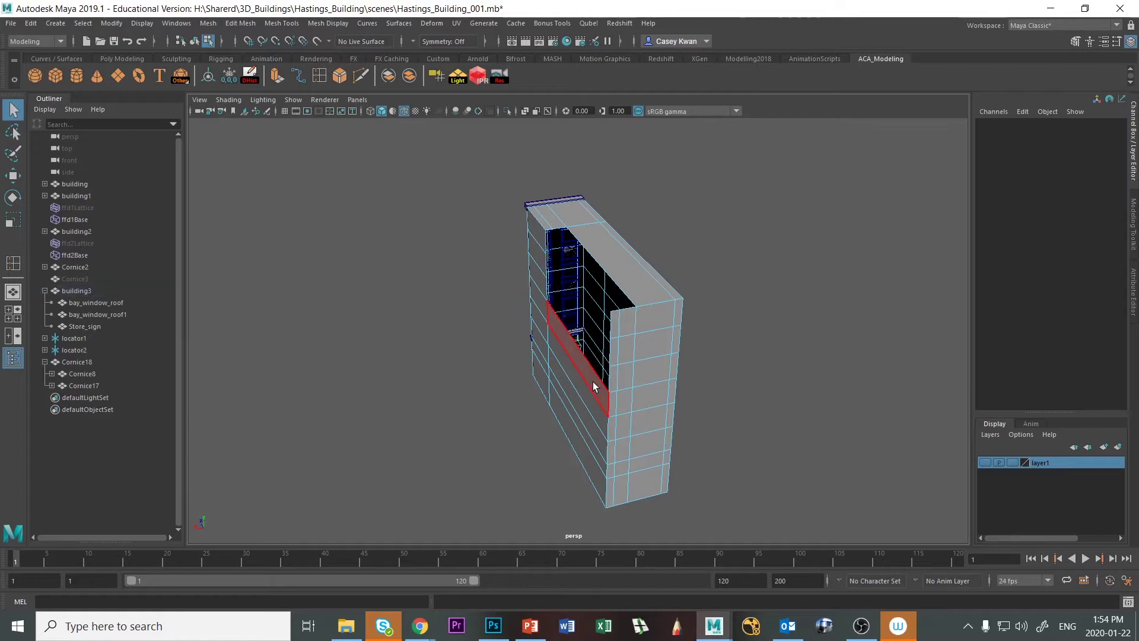
click(590, 466)
click(595, 473)
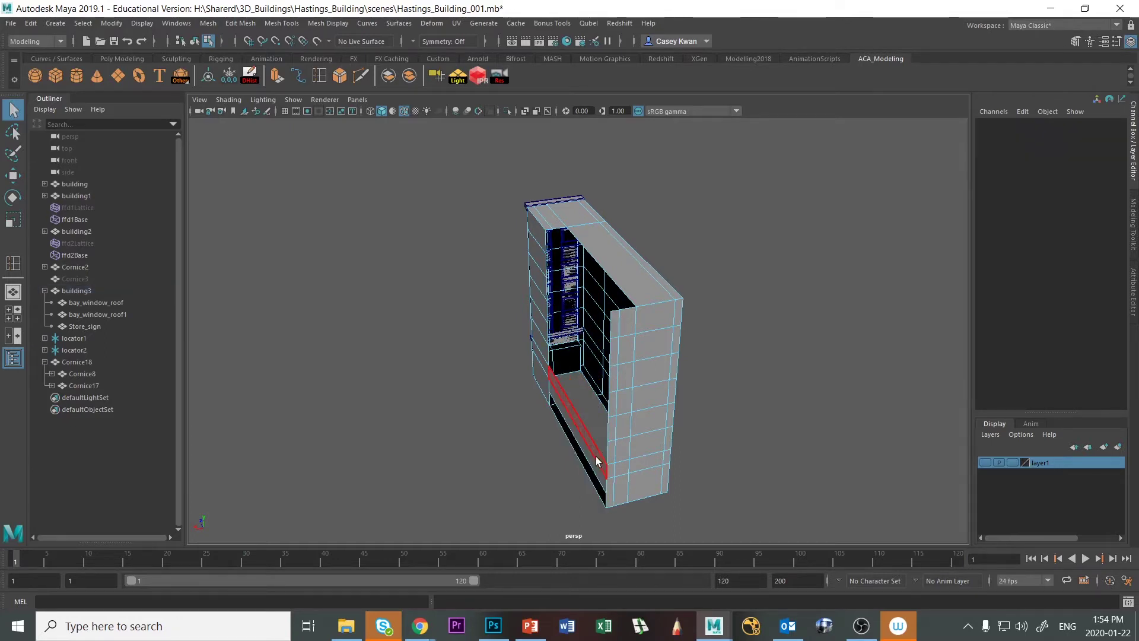
click(599, 481)
click(609, 494)
click(608, 494)
click(611, 487)
click(613, 483)
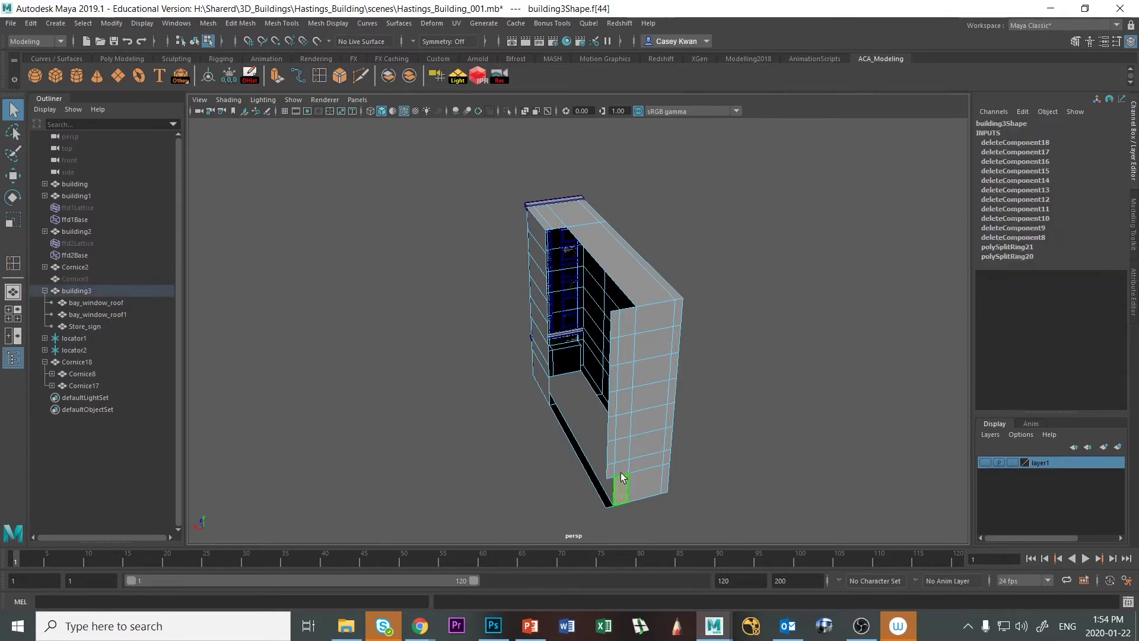
click(618, 470)
click(622, 451)
click(623, 451)
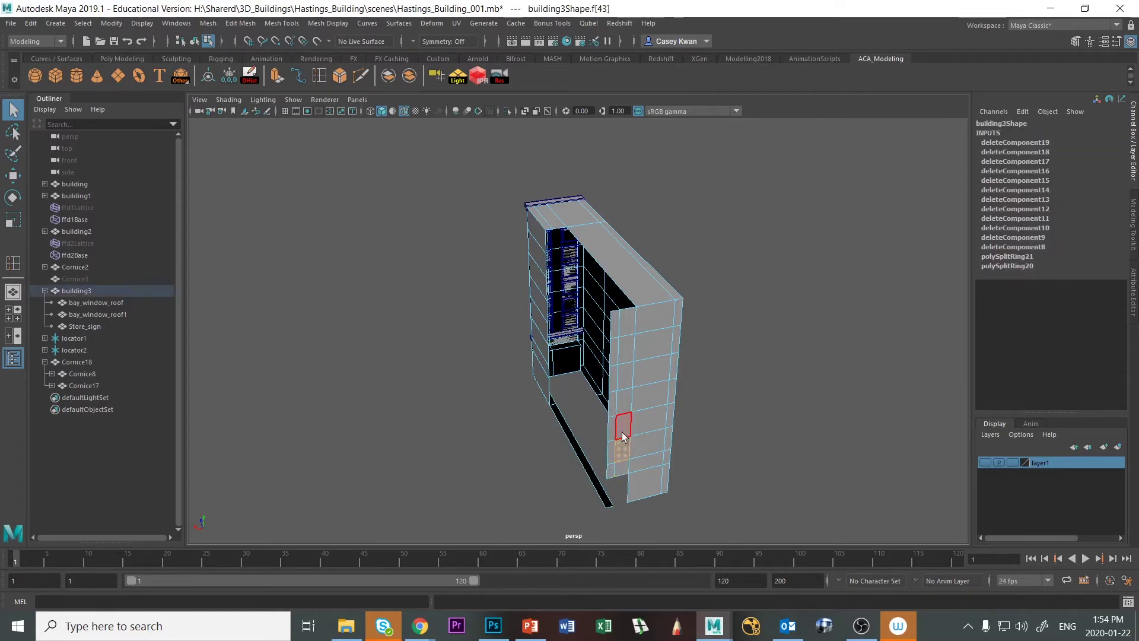
key(Delete)
Select the remaining column of side faces up to the top and delete it.
click(627, 456)
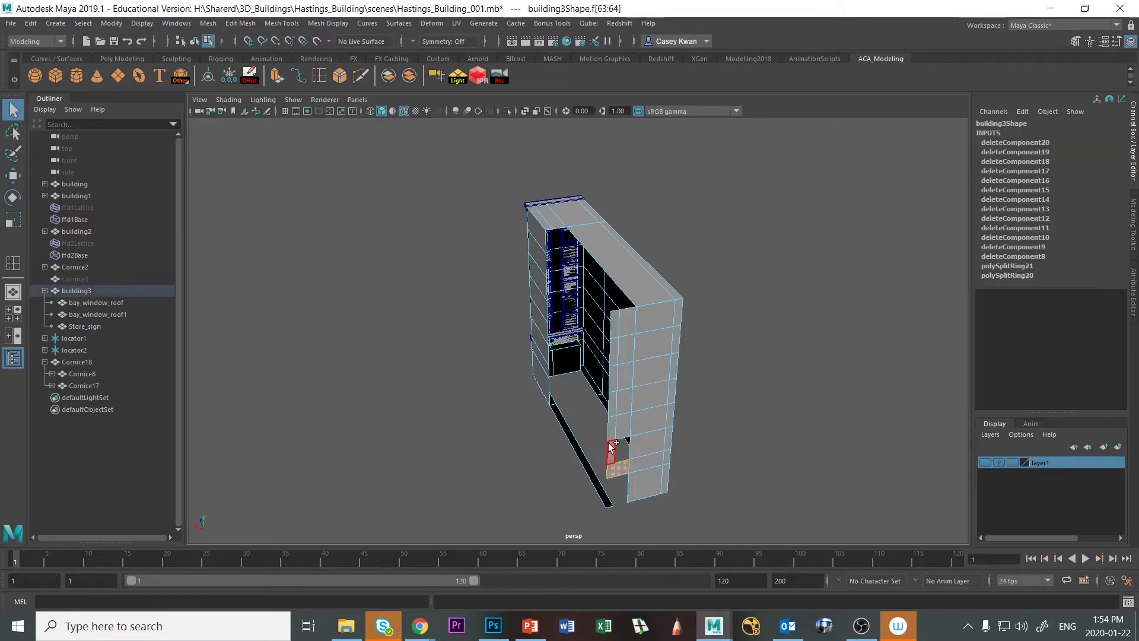
shift+click(615, 449)
shift+click(617, 424)
shift+click(627, 406)
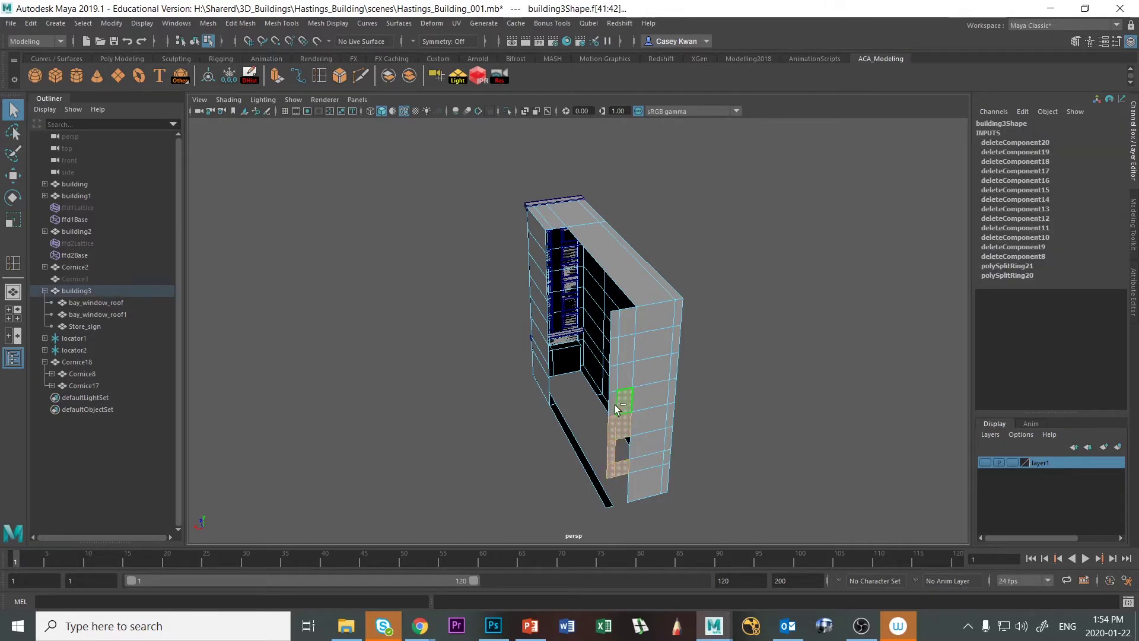
shift+click(622, 377)
shift+click(625, 355)
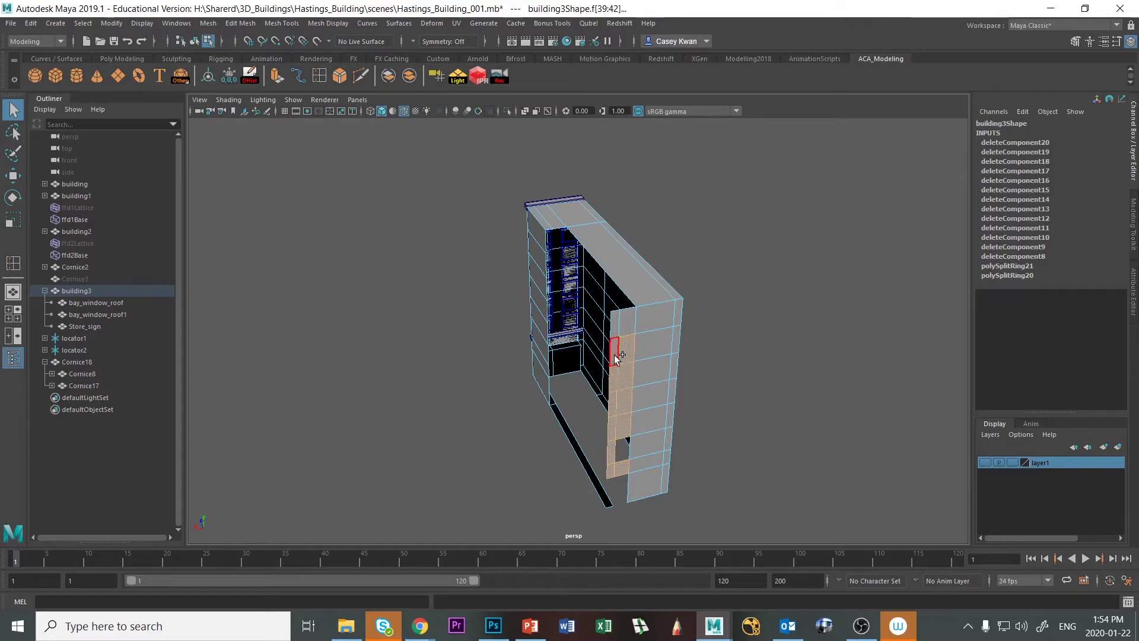
shift+click(625, 324)
key(Delete)
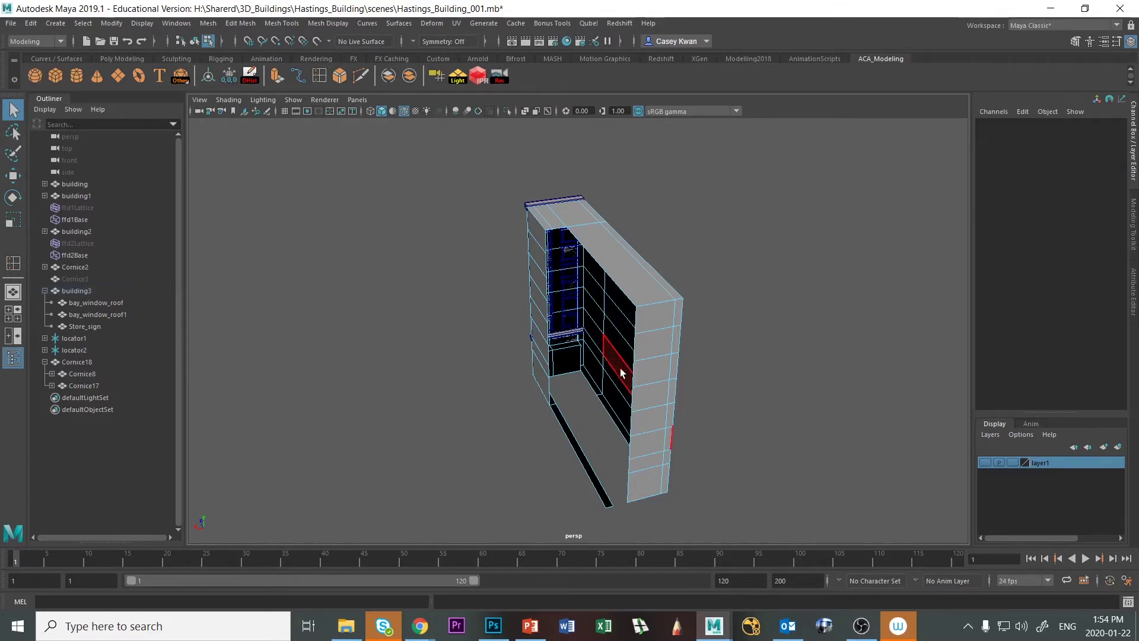
Delete the leftover stray edge and return building3 to Object Mode.
click(590, 474)
key(Delete)
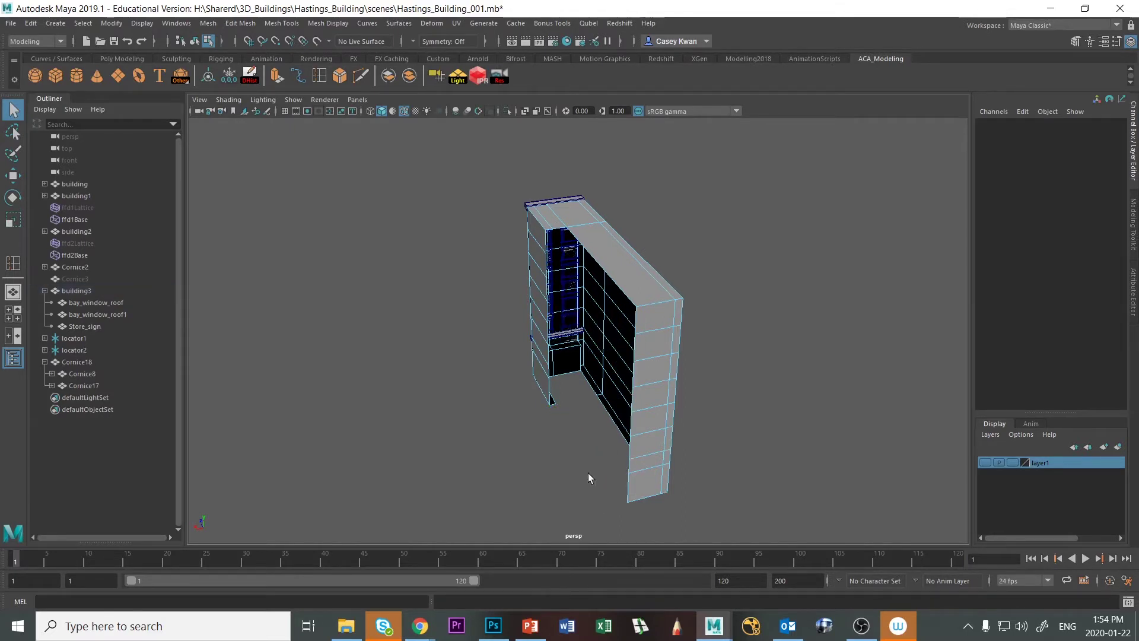
alt+drag(476, 469, 681, 422)
right_drag(636, 257, 676, 236)
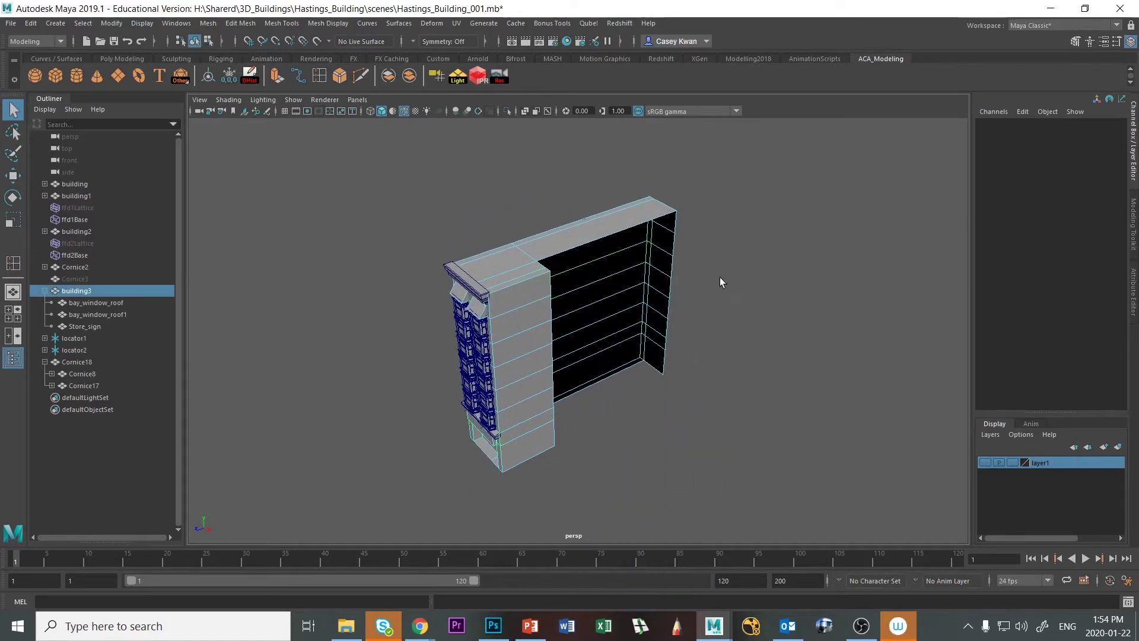
alt+drag(720, 276, 627, 400)
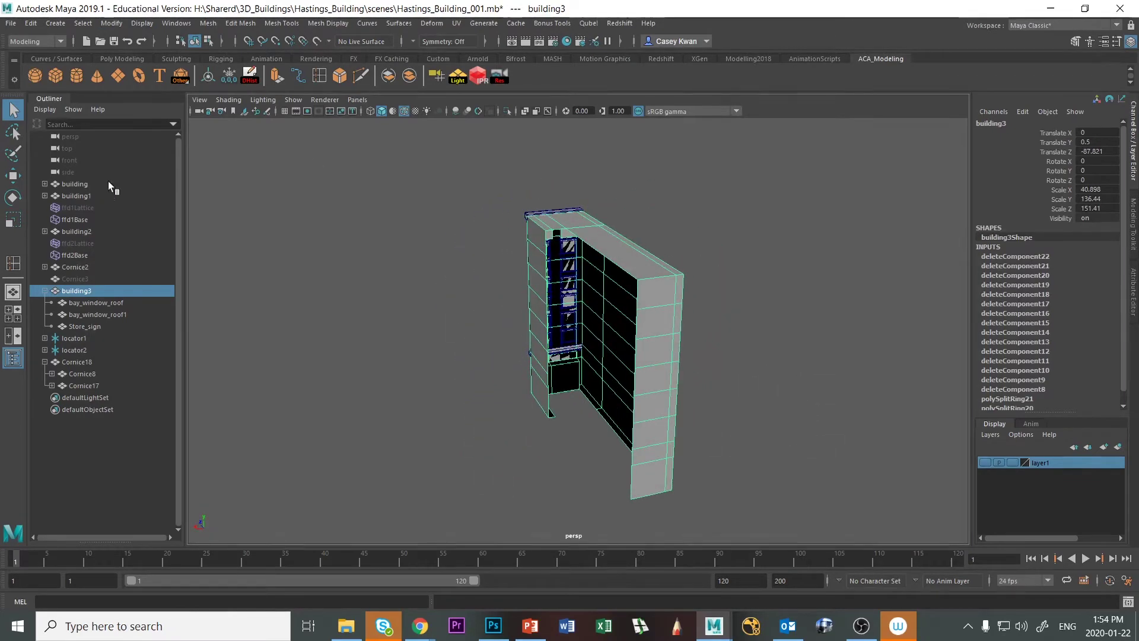
Create a cube, pCube1, and scale it uniformly to 84.828.
click(56, 76)
key(r)
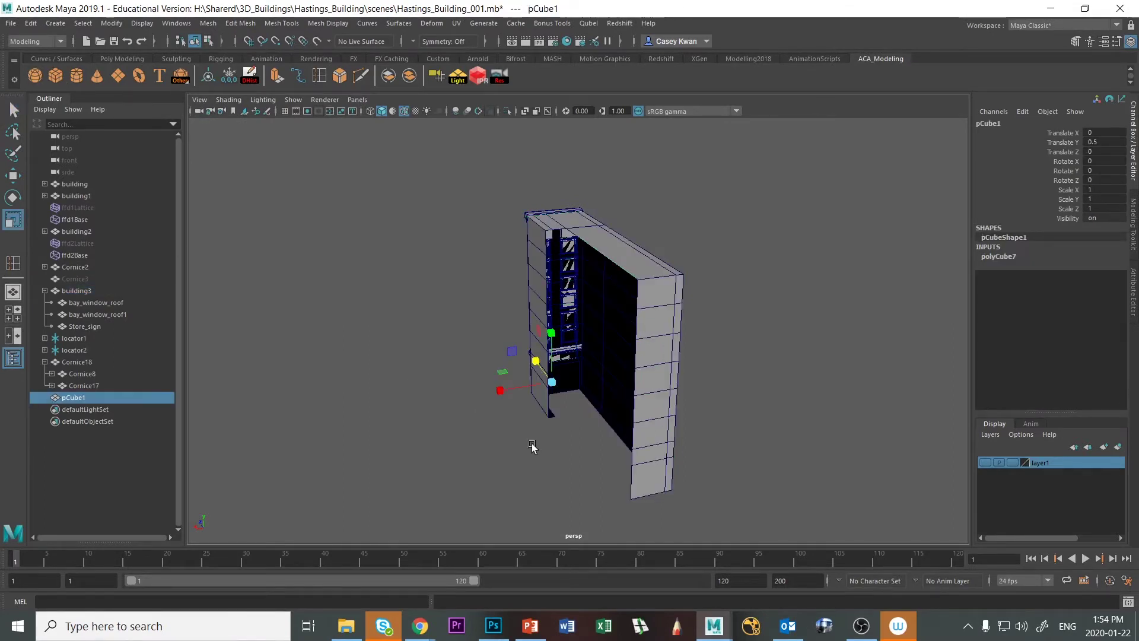
drag(552, 382, 589, 390)
mouse_move(472, 371)
alt+mouse_down()
mouse_move(435, 380)
mouse_move(458, 358)
alt+mouse_up()
alt+drag(430, 446, 537, 446)
Move pCube1 to X 47.646 and Z -94.376 beside the building.
key(w)
alt+drag(564, 369, 531, 446)
drag(583, 387, 546, 428)
alt+drag(532, 472, 507, 403)
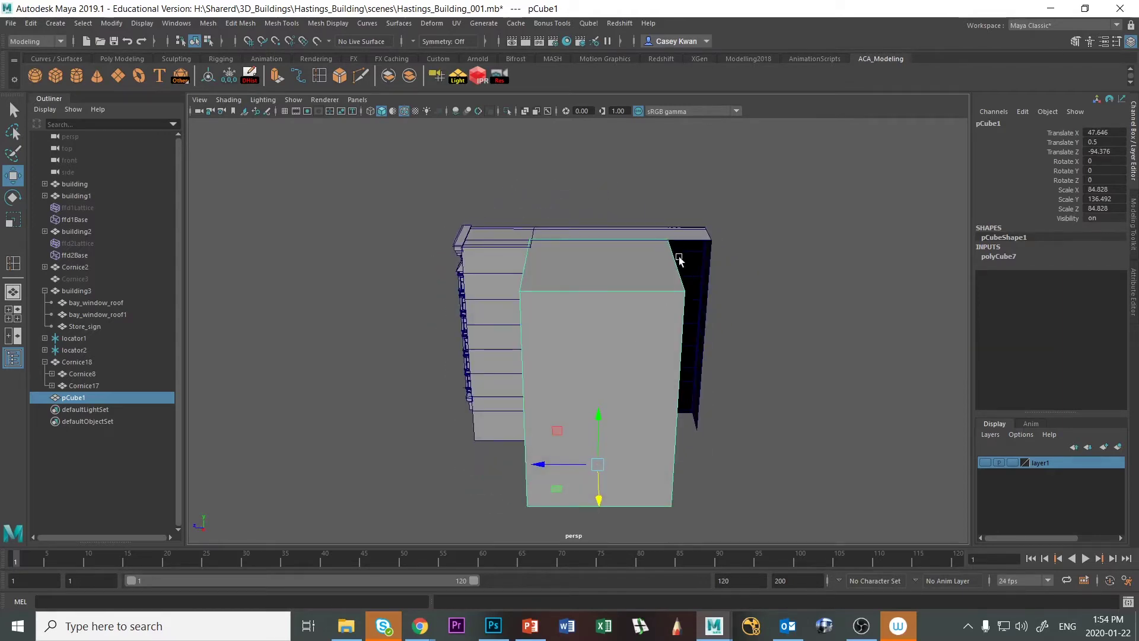
Pick a vertex on building3's right edge, then go back to selecting pCube1.
right_drag(679, 259, 632, 260)
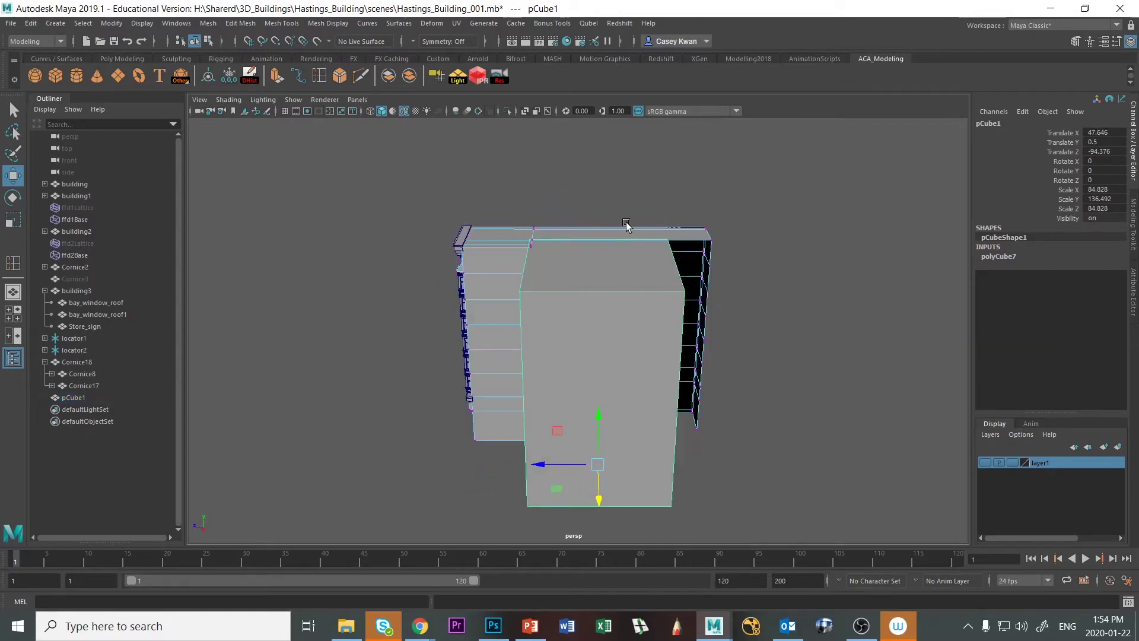
click(639, 326)
key(Left)
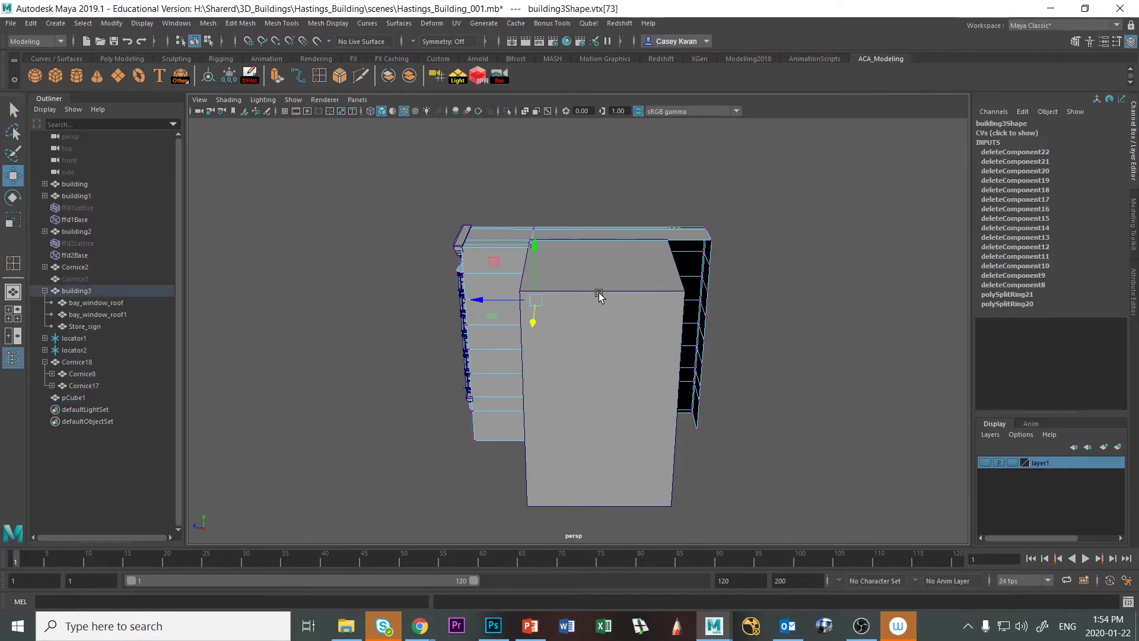
right_drag(600, 292, 638, 276)
click(631, 285)
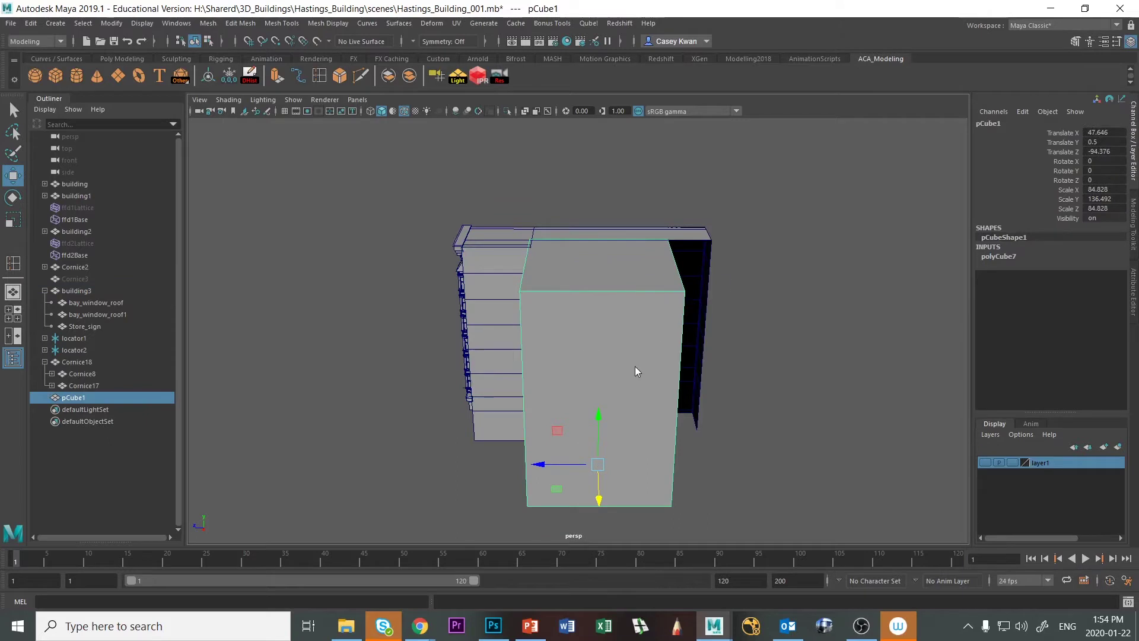
Select pCube1's right-side vertices vtx[4:7] and drag them out along X to widen it.
right_drag(635, 366, 579, 300)
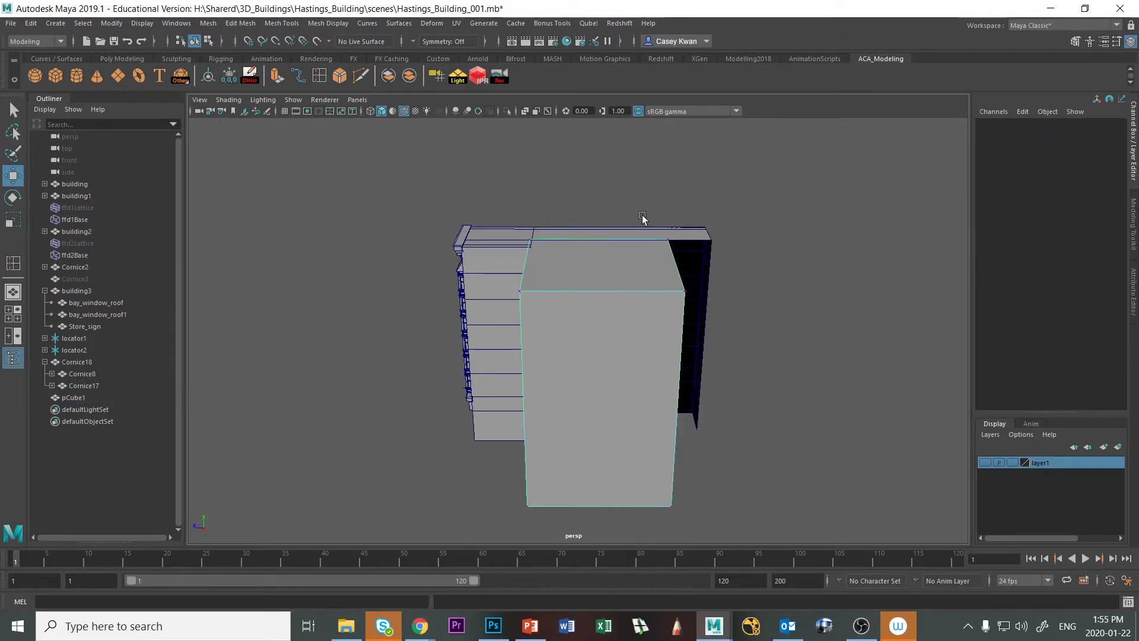
drag(642, 218, 716, 541)
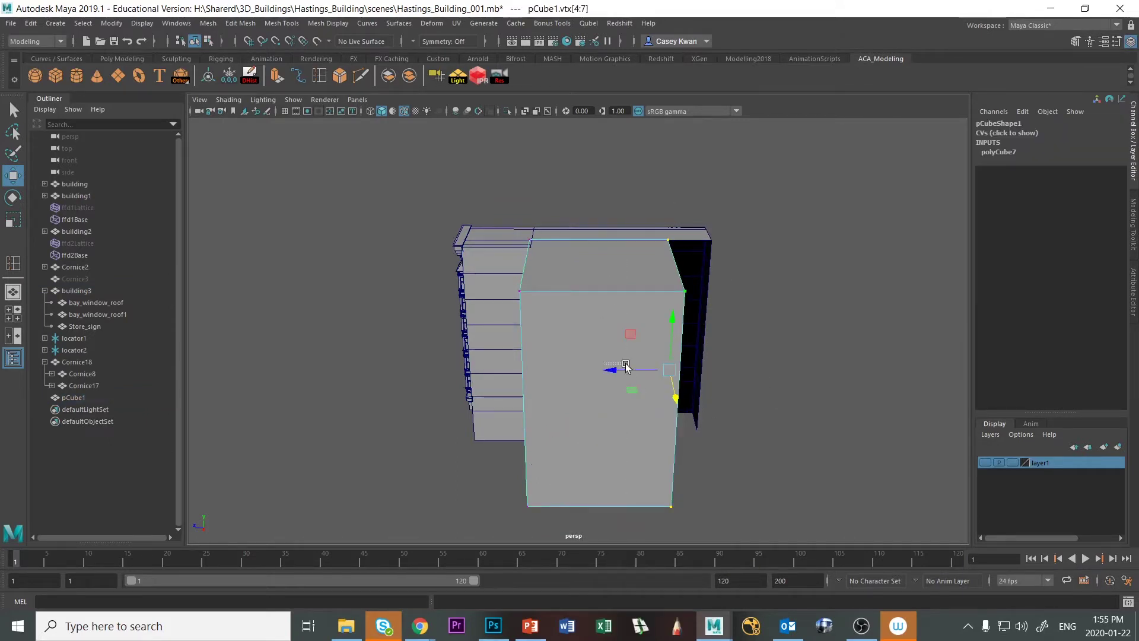
key(ctrl+z)
key(ctrl+z)
key(ctrl+z)
key(shift+z)
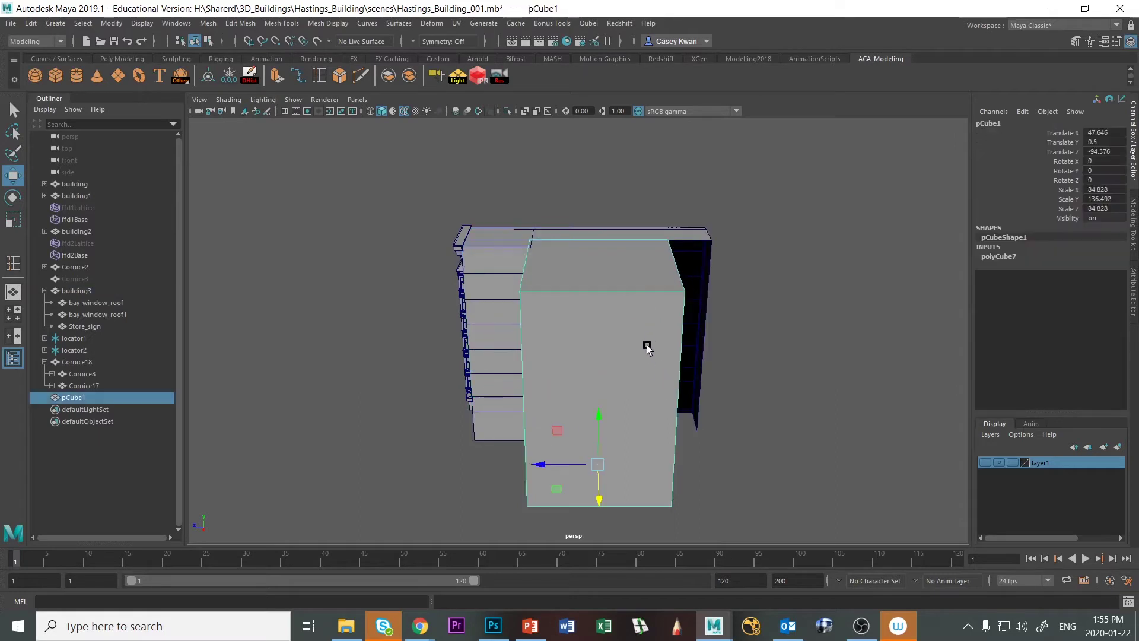
right_drag(667, 303, 611, 298)
drag(619, 215, 703, 549)
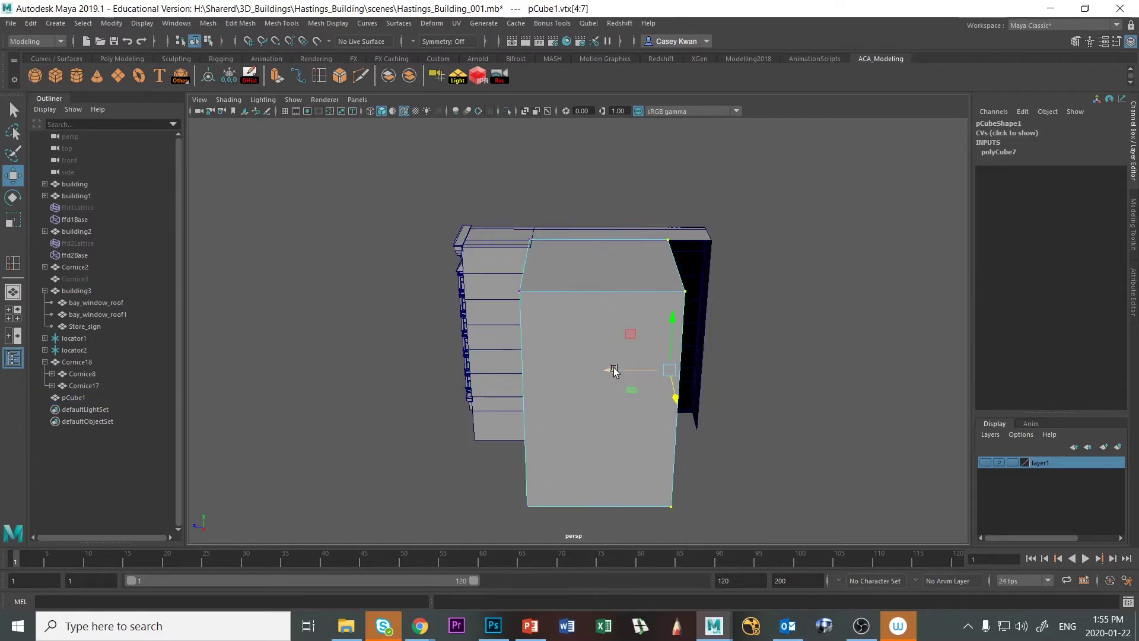
drag(614, 370, 657, 371)
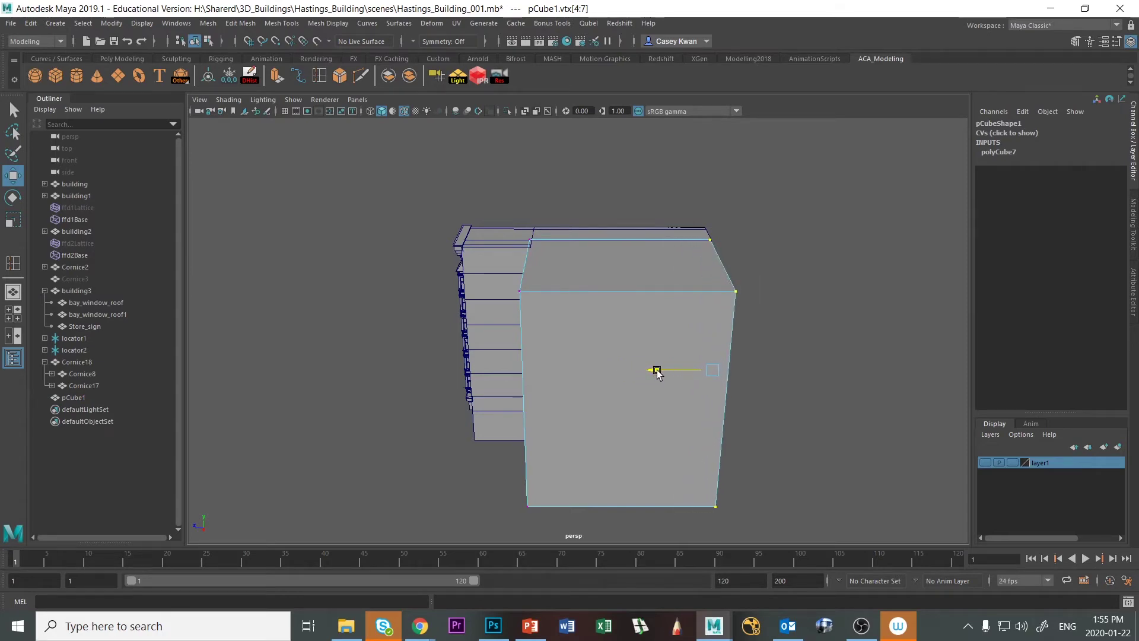
click(826, 394)
alt+drag(859, 394, 882, 401)
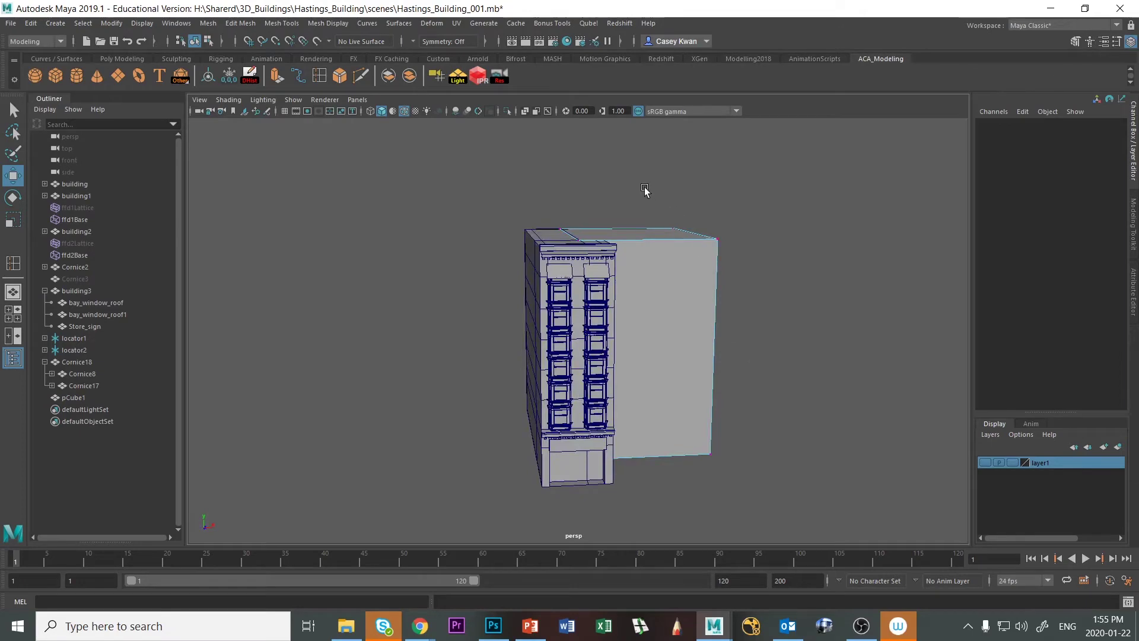
Pull the box's right-side vertices left along X toward the building.
drag(645, 189, 762, 496)
alt+drag(808, 433, 769, 355)
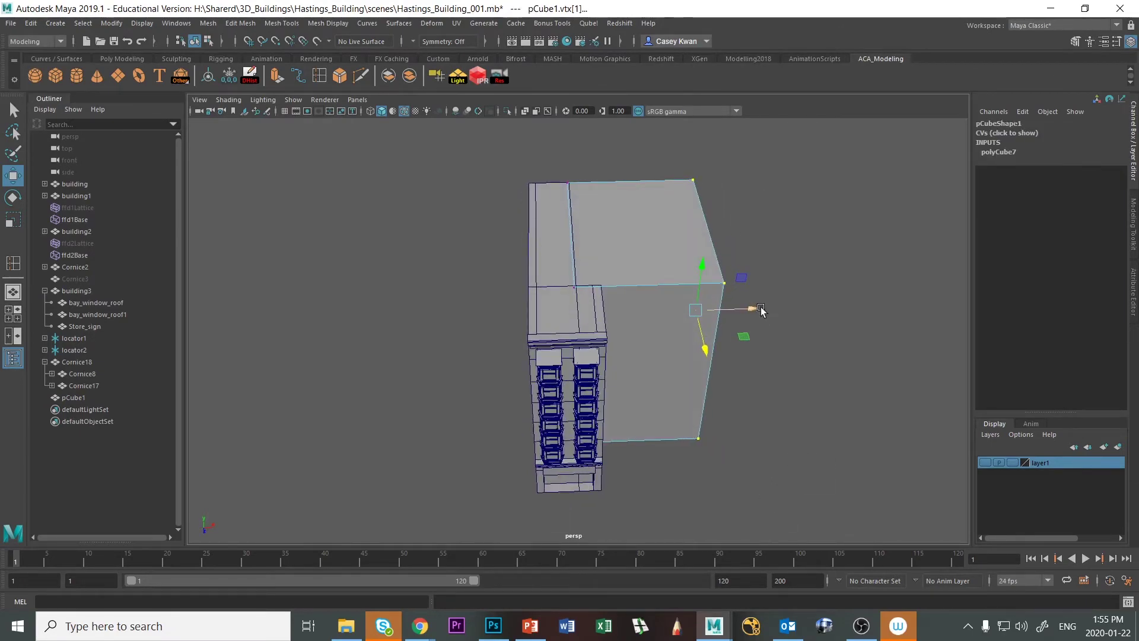
drag(761, 310, 651, 324)
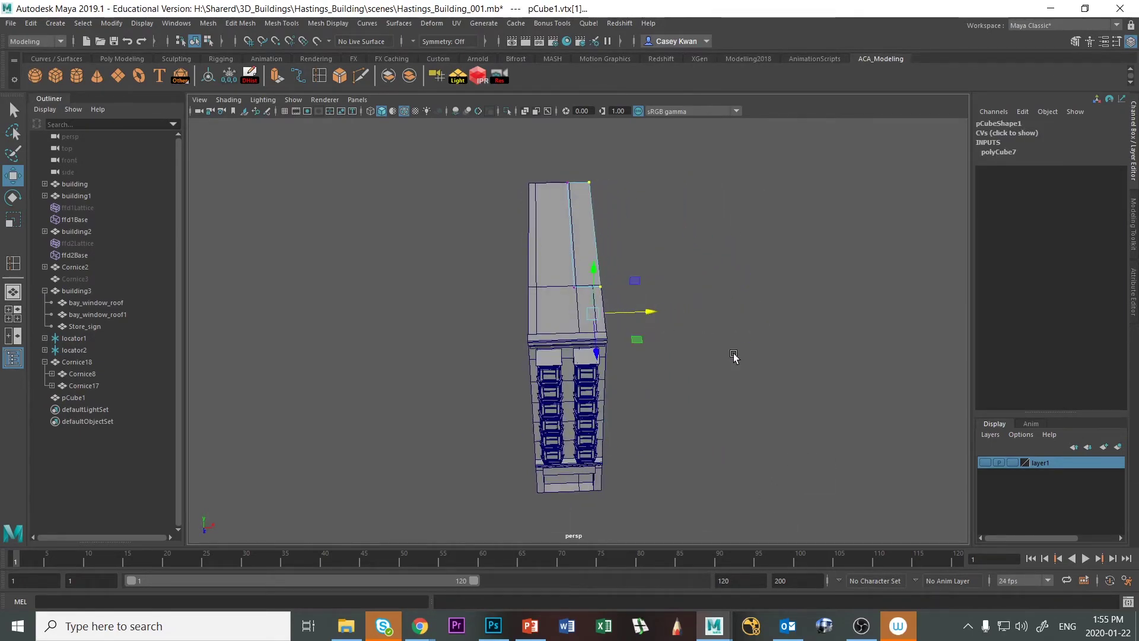
alt+drag(733, 356, 582, 371)
click(580, 509)
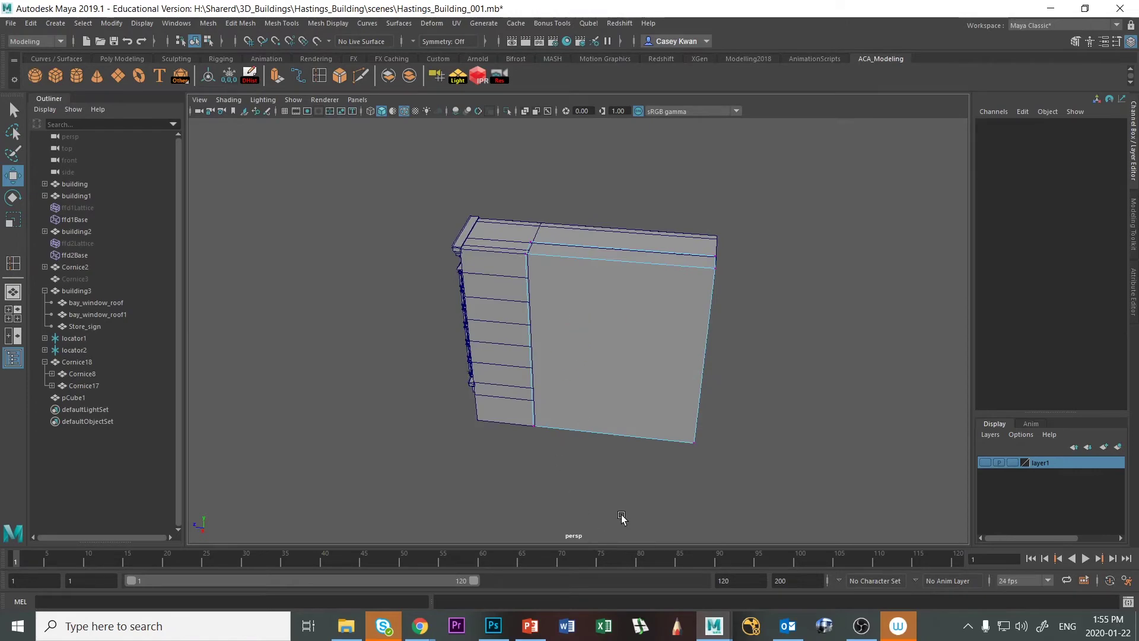
alt+drag(621, 518, 516, 414)
Delete pCube1's front, top and bottom faces.
right_drag(534, 302, 544, 337)
click(540, 337)
key(Delete)
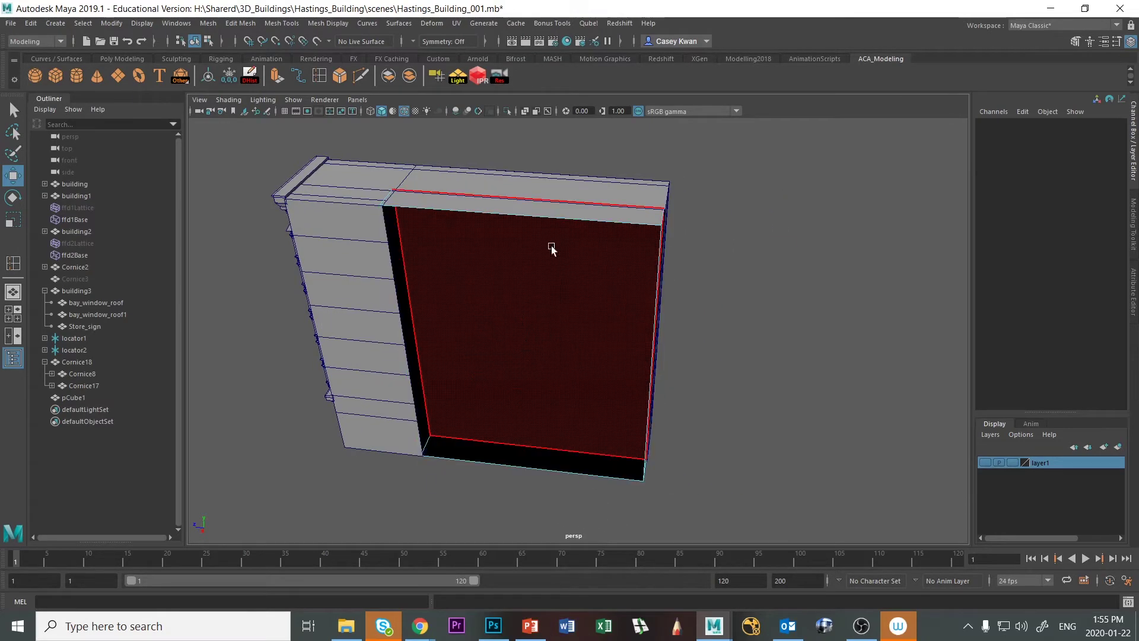
click(558, 215)
key(Delete)
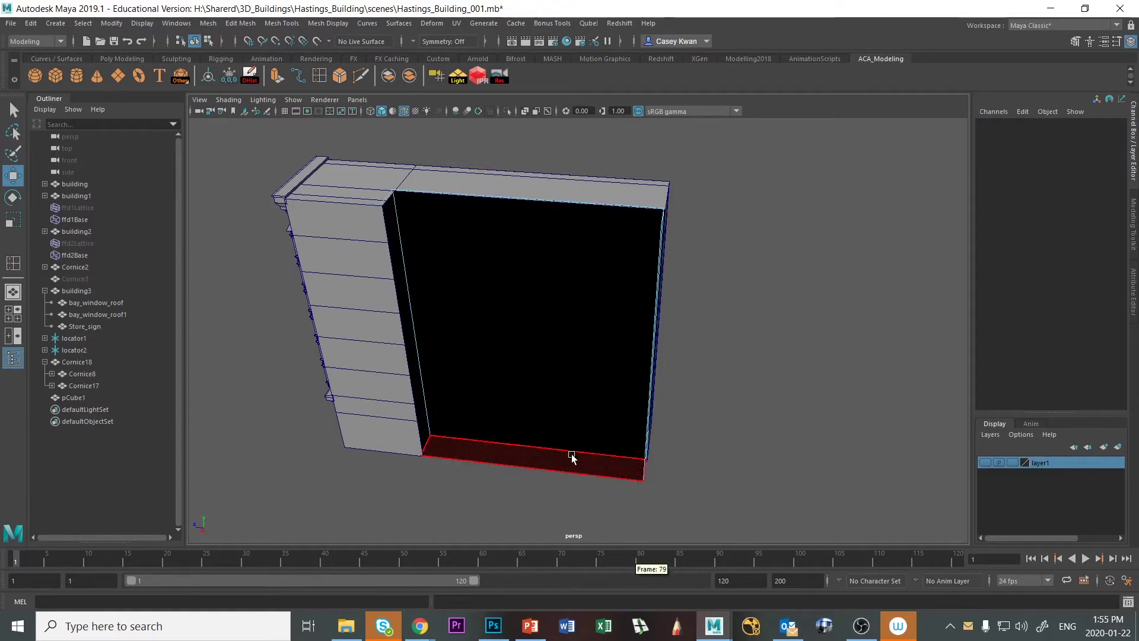
click(571, 460)
key(Delete)
Delete the box's side face and return to object mode to inspect the shell.
alt+drag(803, 457, 572, 401)
click(572, 391)
key(Delete)
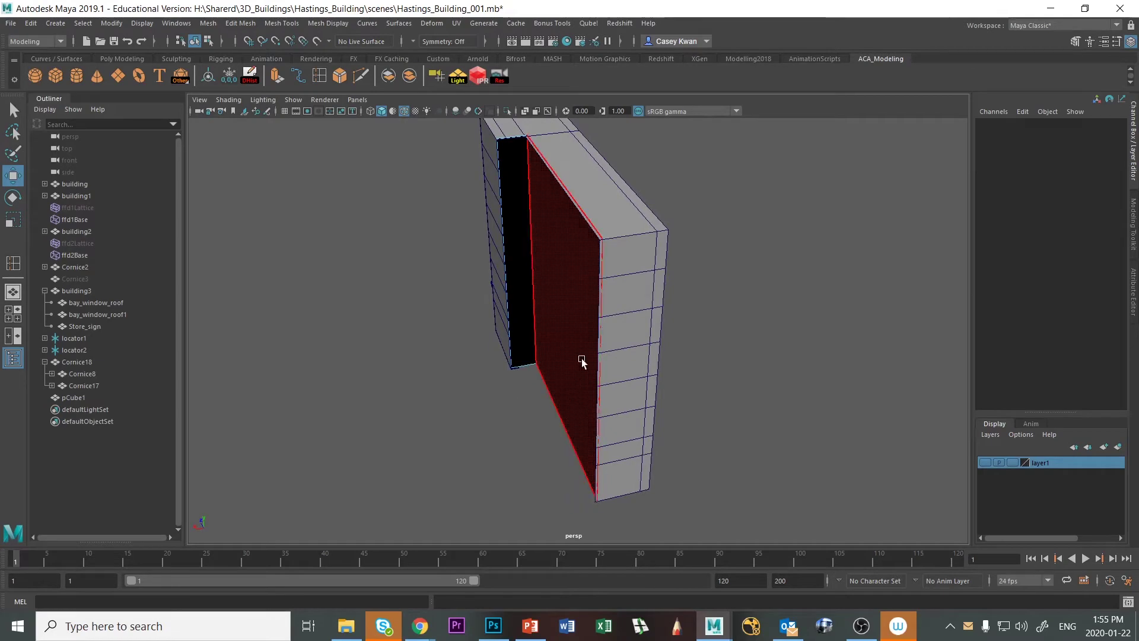
alt+drag(432, 419, 487, 335)
right_drag(487, 335, 530, 316)
alt+drag(560, 321, 844, 381)
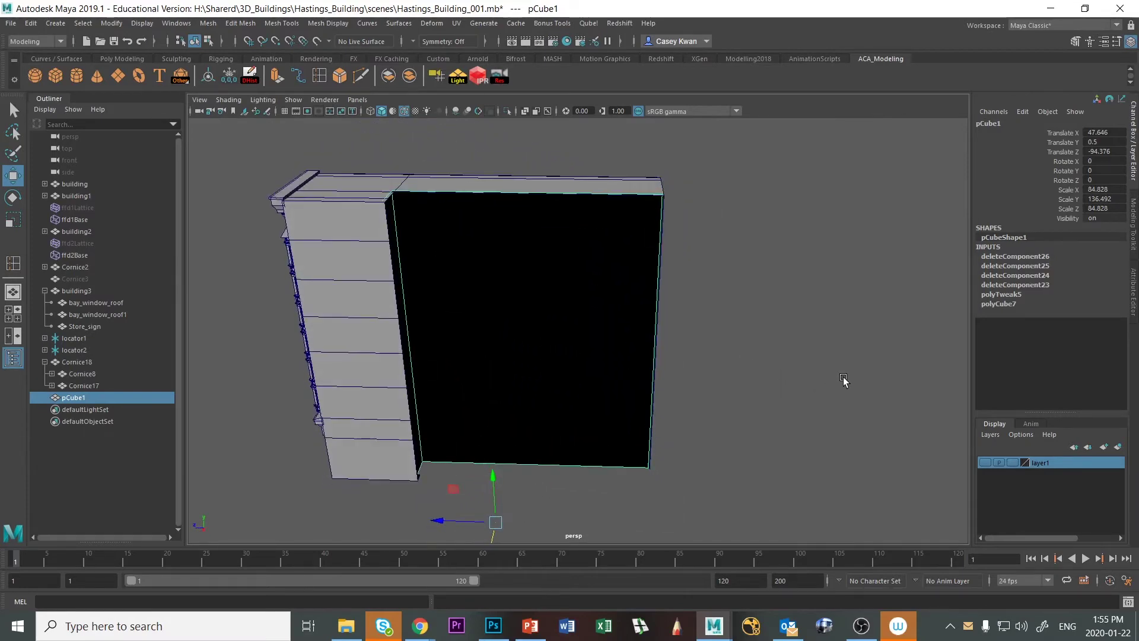
Reverse pCube1's normals with Mesh Display > Reverse so its walls shade grey.
click(322, 24)
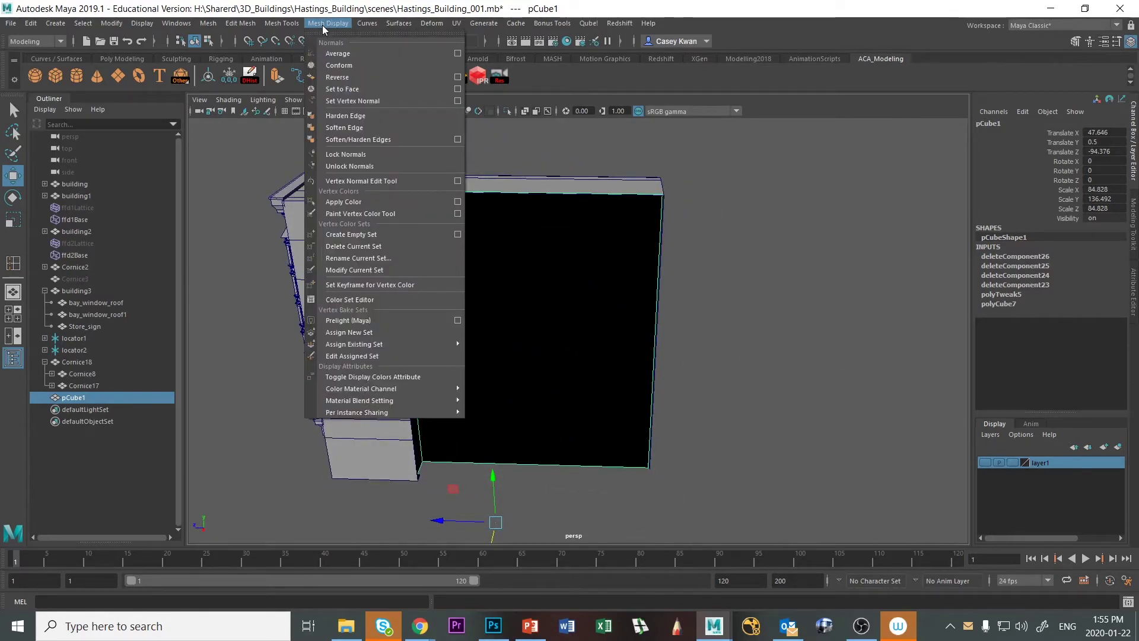
click(342, 78)
click(853, 342)
alt+drag(852, 299, 880, 298)
alt+drag(583, 302, 678, 289)
Nudge the box slightly back along Z with the Move tool.
click(594, 276)
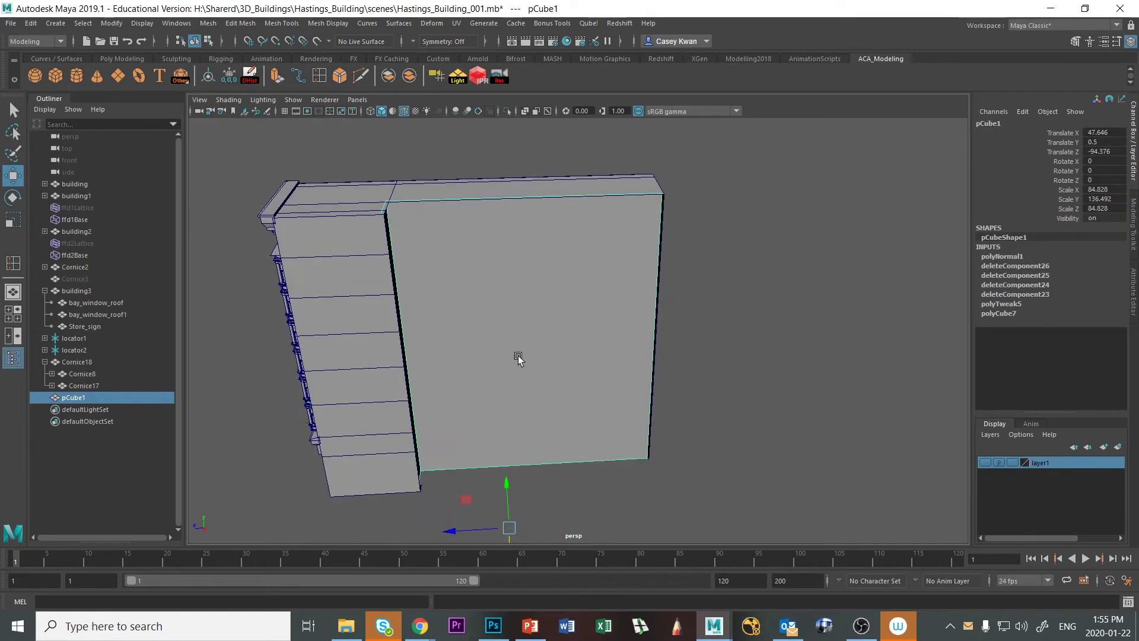
drag(451, 528, 451, 533)
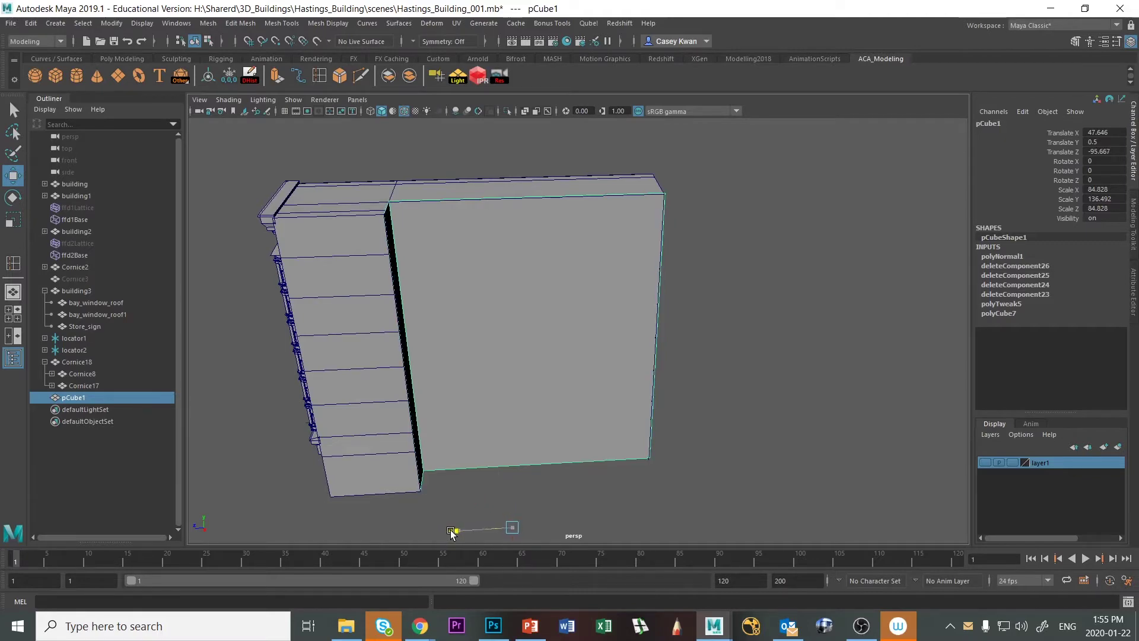
click(767, 420)
alt+drag(816, 376, 731, 368)
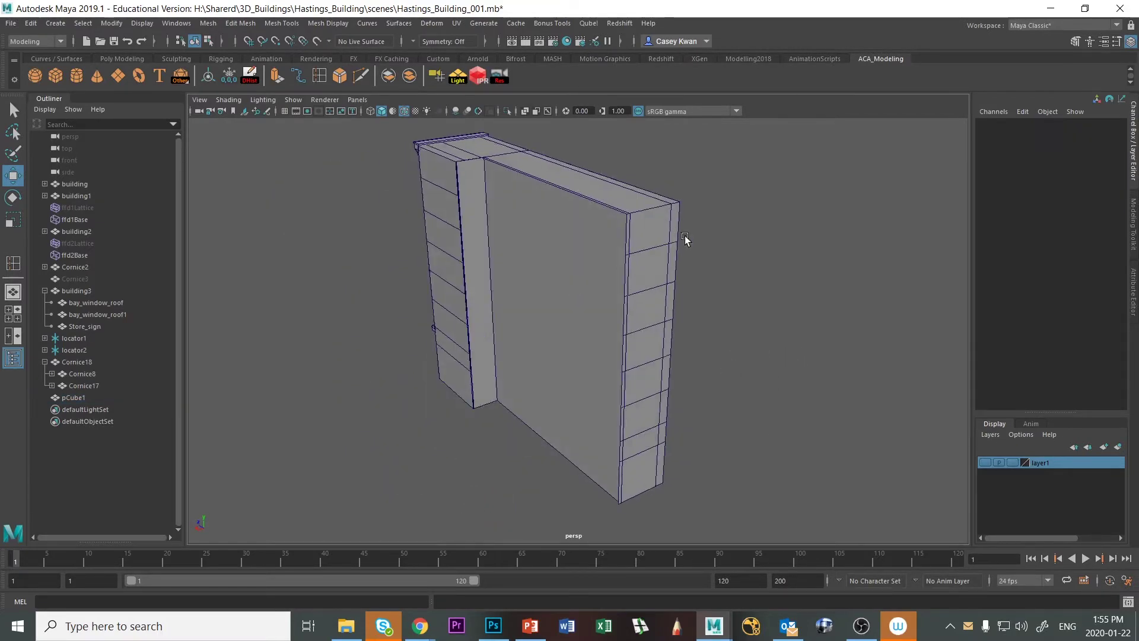
Parent pCube1 under the building3 group.
click(661, 237)
shift+click(618, 279)
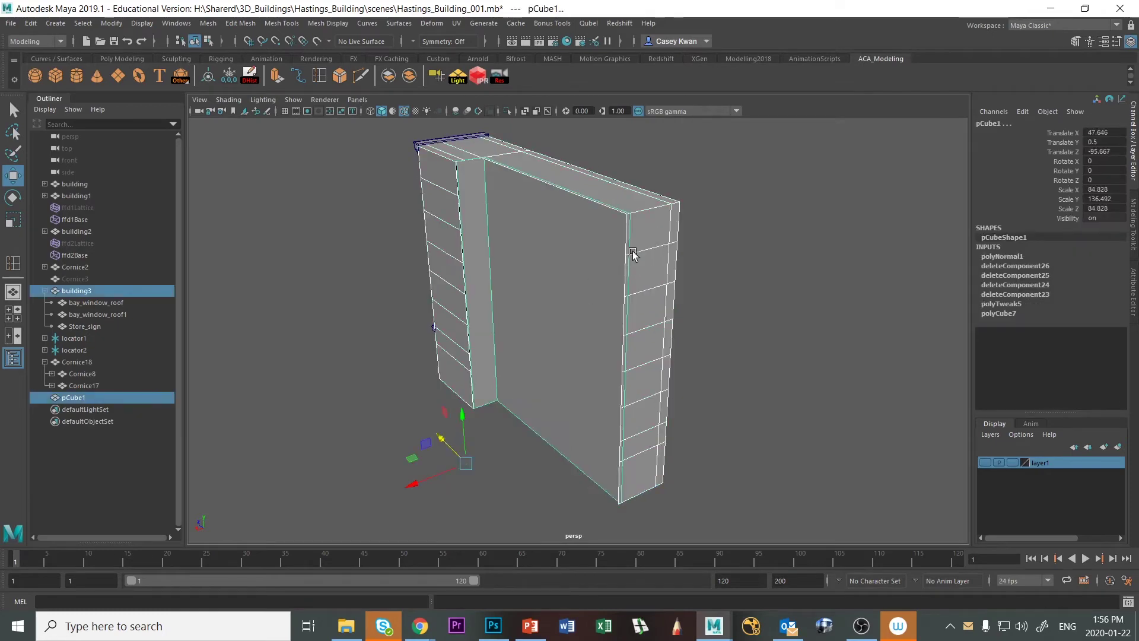
shift+click(582, 278)
shift+click(644, 243)
key(p)
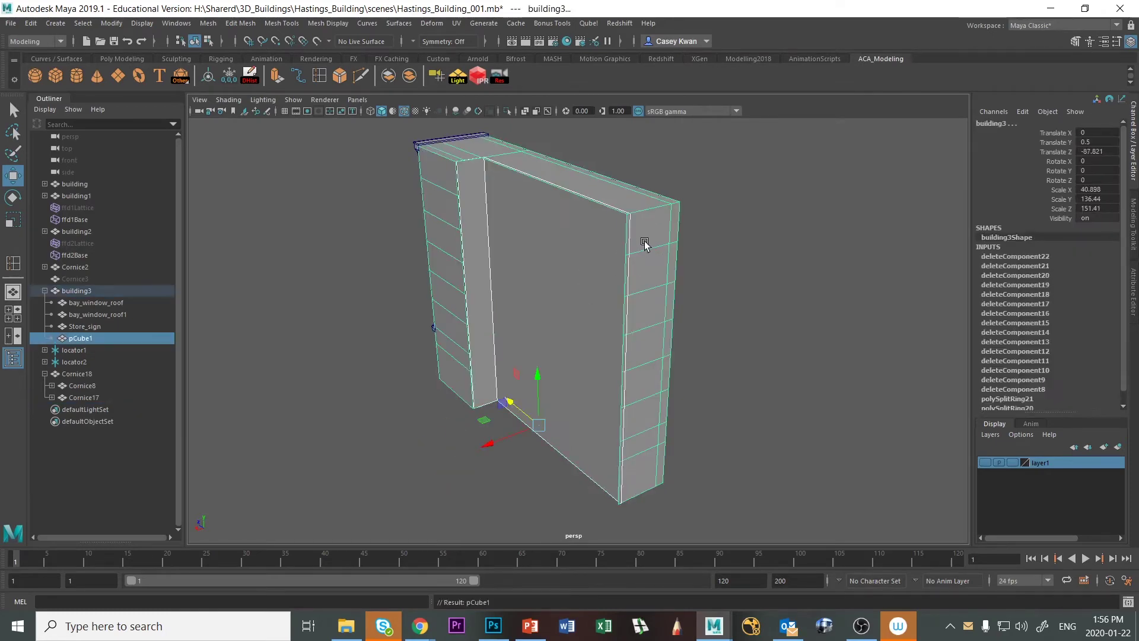
click(334, 436)
alt+drag(338, 430, 569, 310)
Center the box's pivot and nudge it slightly along X in the top view.
scroll(472, 376, down, 5)
scroll(476, 374, up, 5)
click(573, 308)
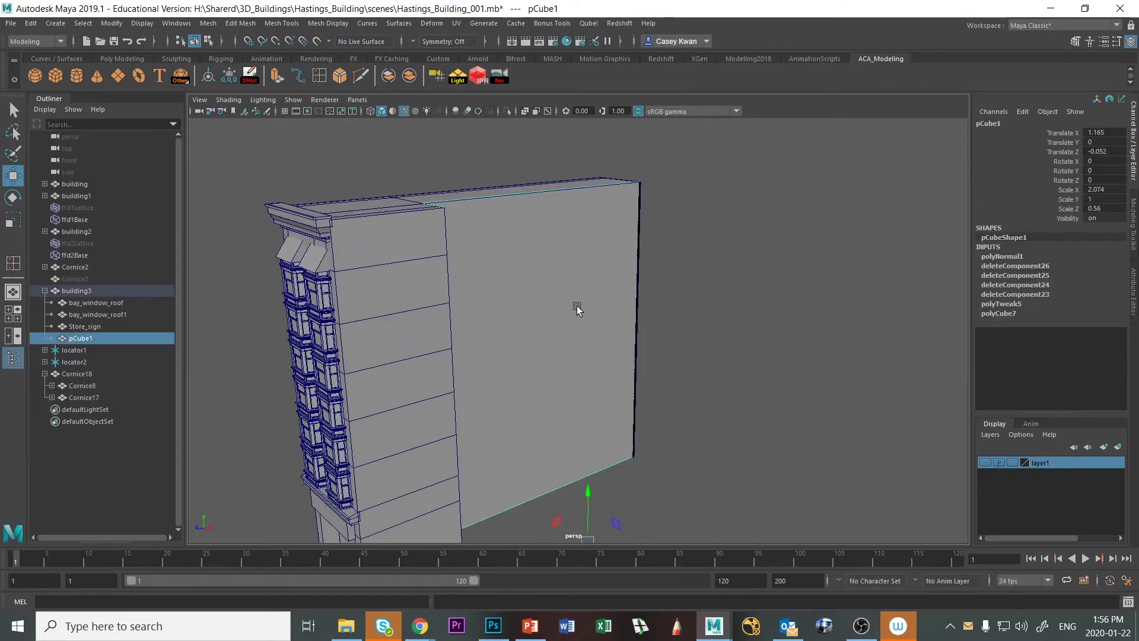
key(space)
key(space)
key(f)
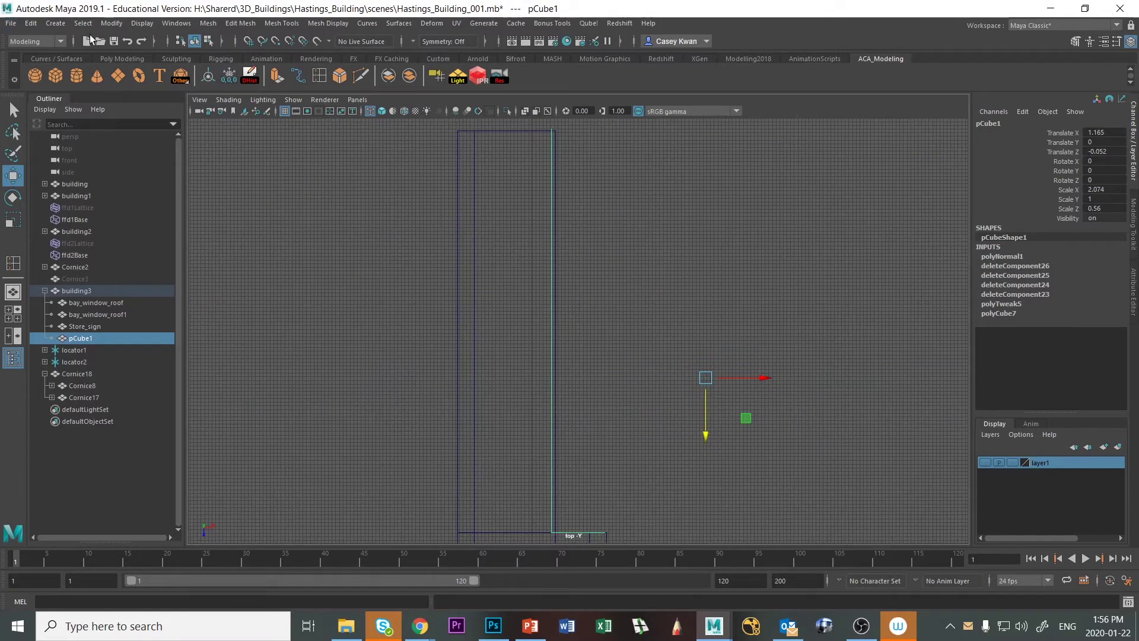
click(108, 25)
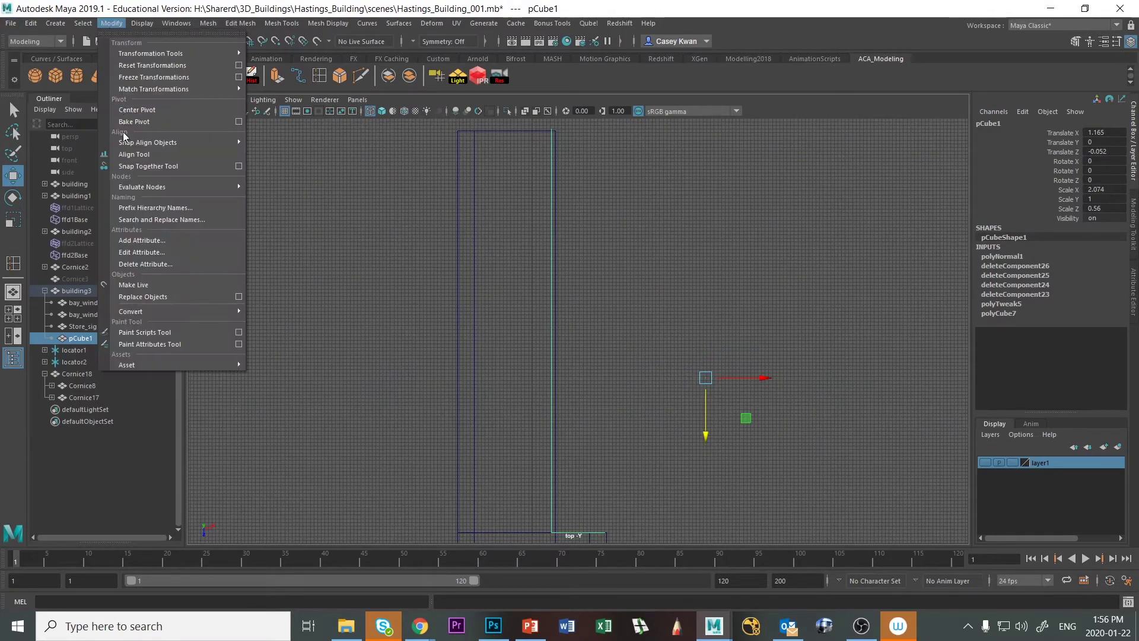
click(135, 110)
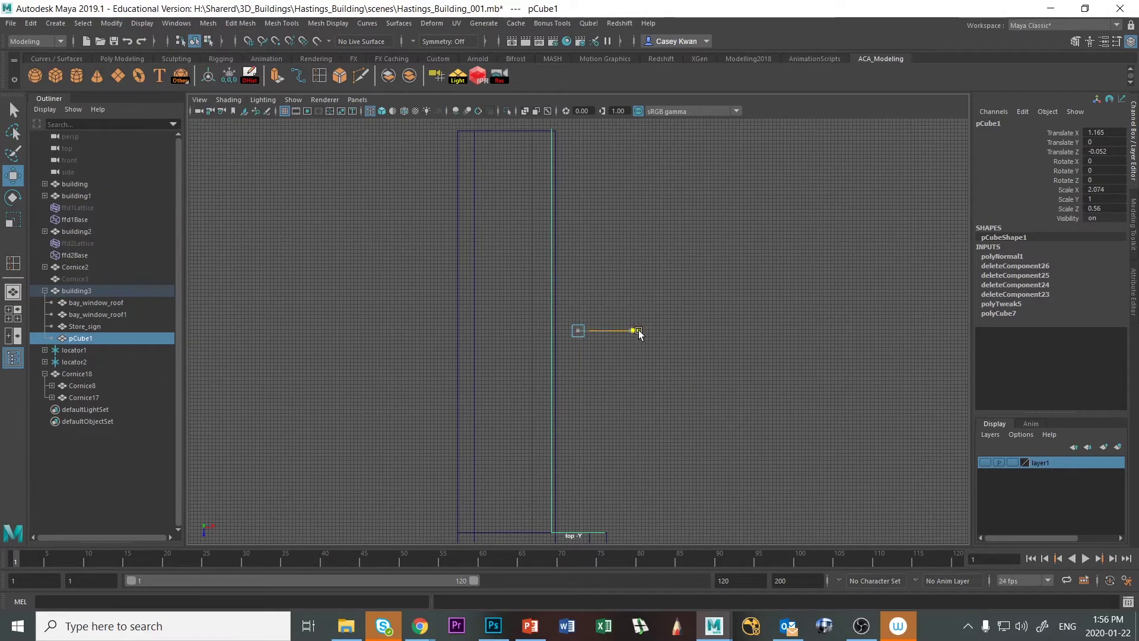
drag(639, 333, 642, 333)
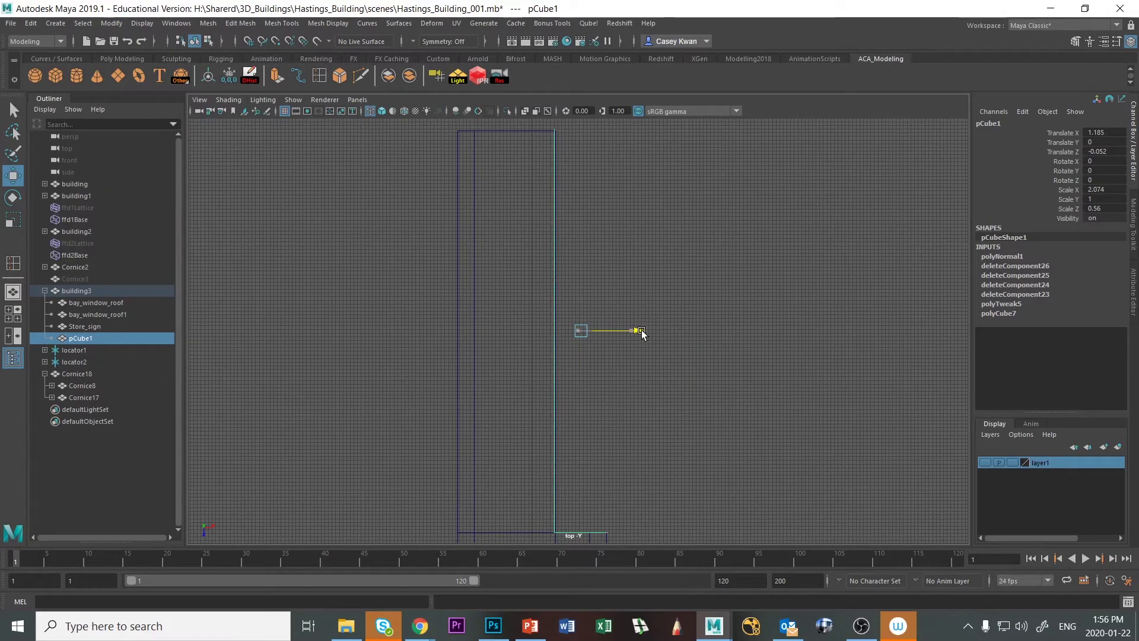
click(741, 342)
key(space)
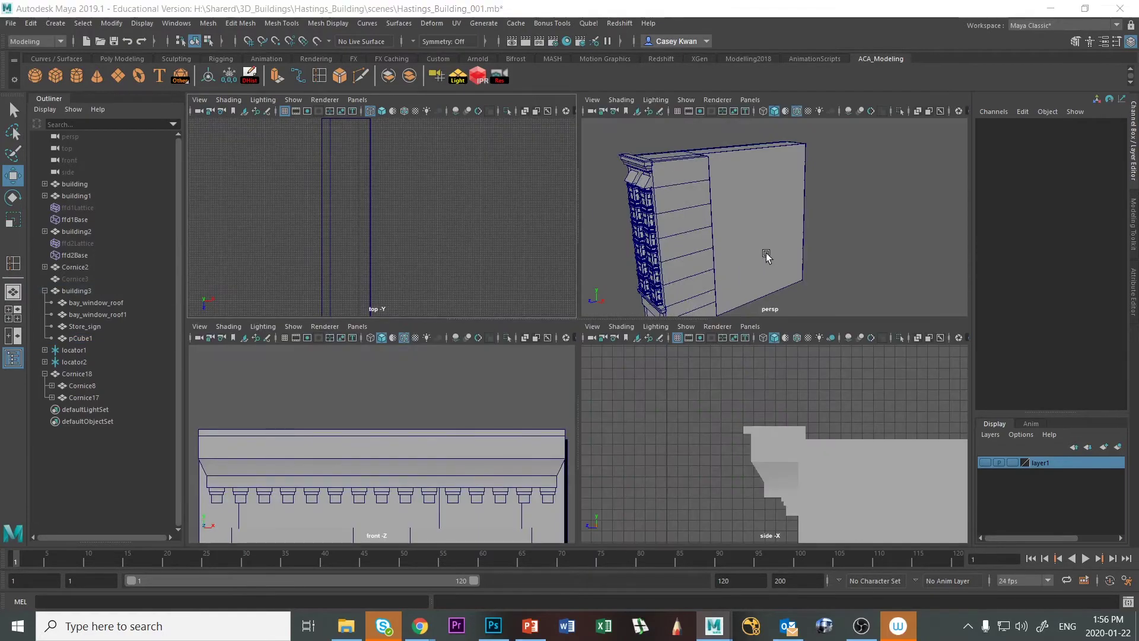
key(space)
alt+drag(783, 257, 720, 279)
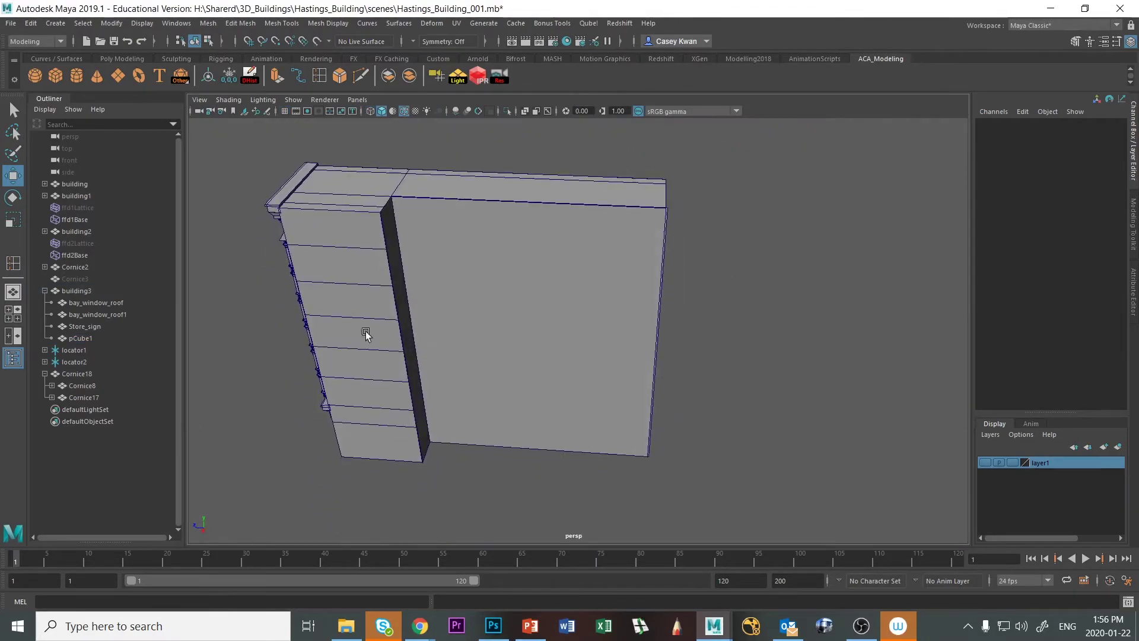
In the top view, slide the large box's corner vertex slightly left along X to meet the building edge.
click(387, 267)
alt+drag(399, 334, 470, 330)
key(space)
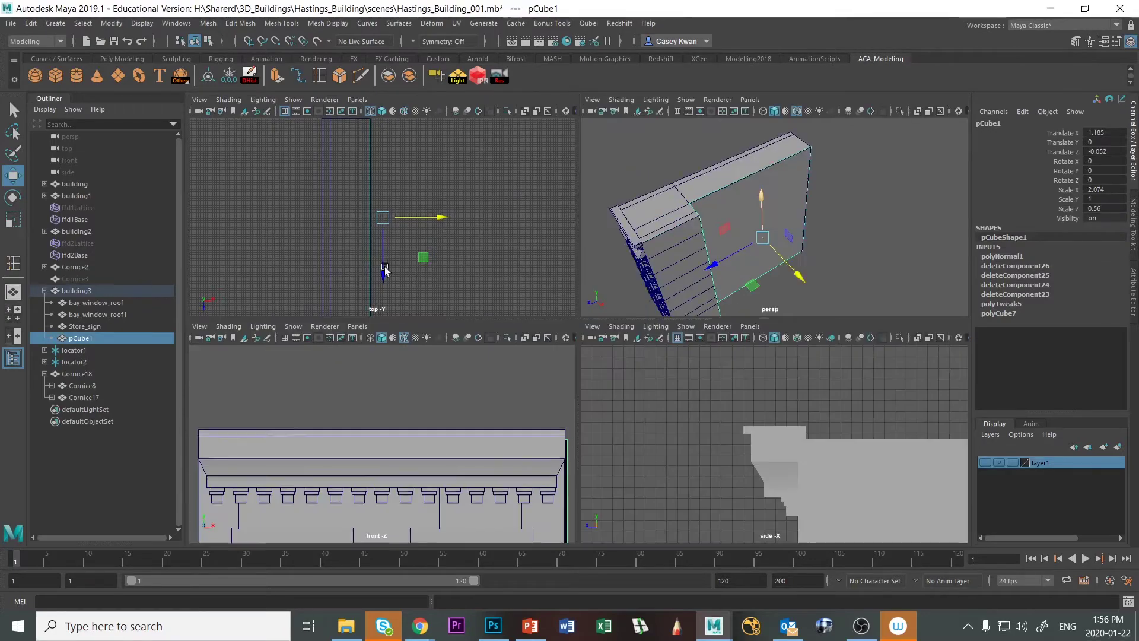
key(space)
alt+middle_drag(448, 285, 628, 457)
scroll(590, 497, up, 3)
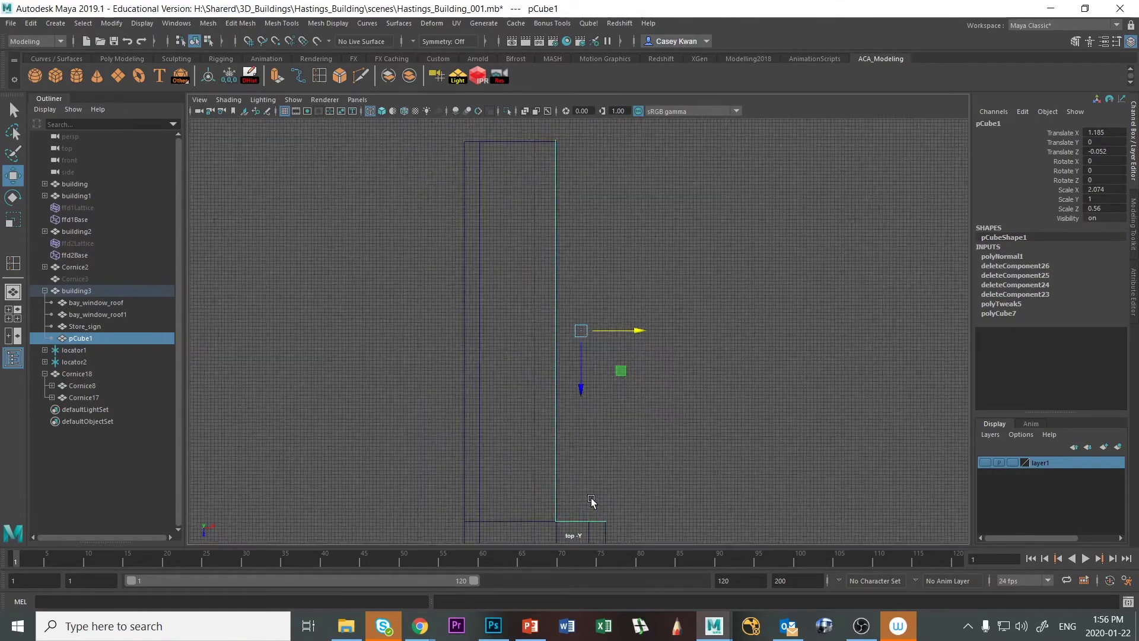
alt+middle_drag(590, 498, 576, 327)
scroll(576, 330, up, 8)
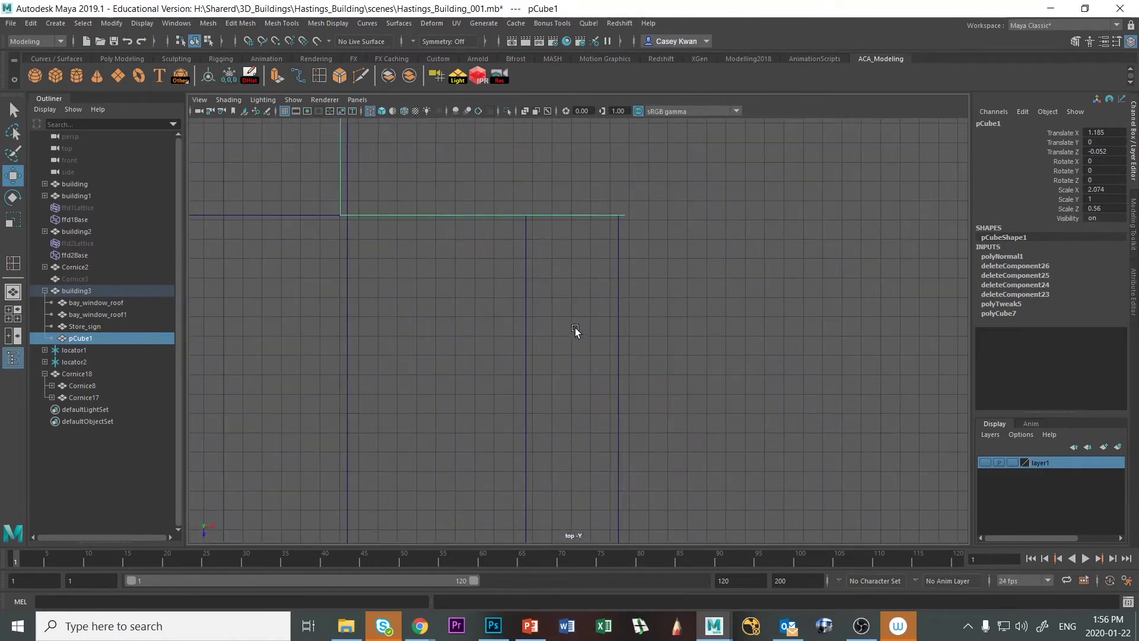
right_drag(622, 215, 563, 216)
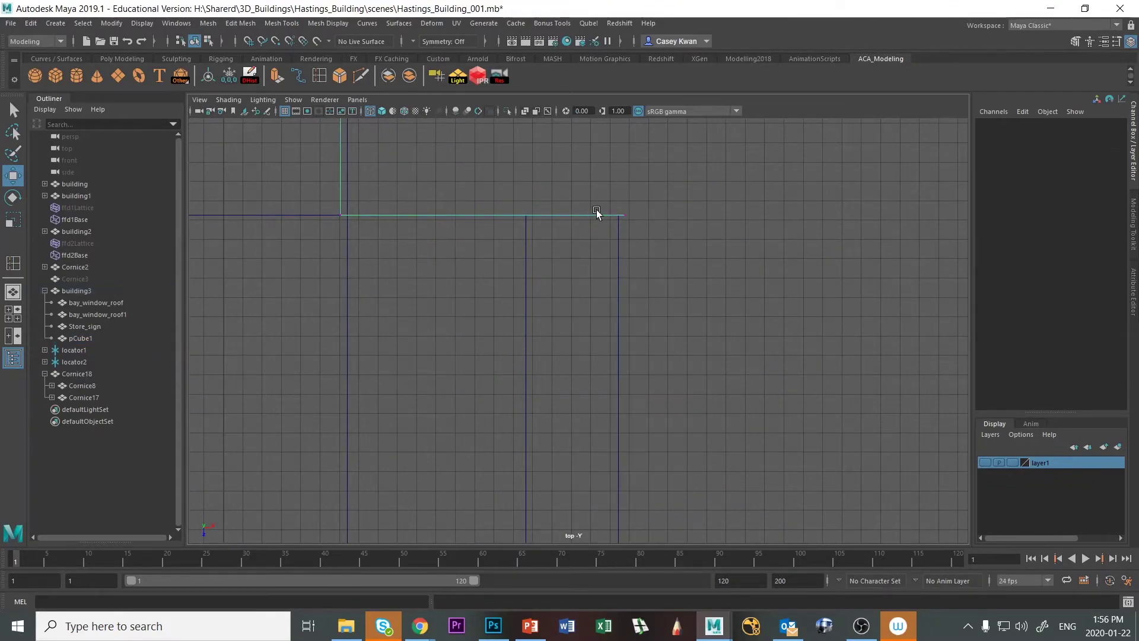
drag(600, 204, 675, 275)
drag(681, 219, 678, 221)
click(710, 369)
scroll(709, 359, down, 8)
Select the two vertices at the box's right edge and check their alignment in the top view.
key(space)
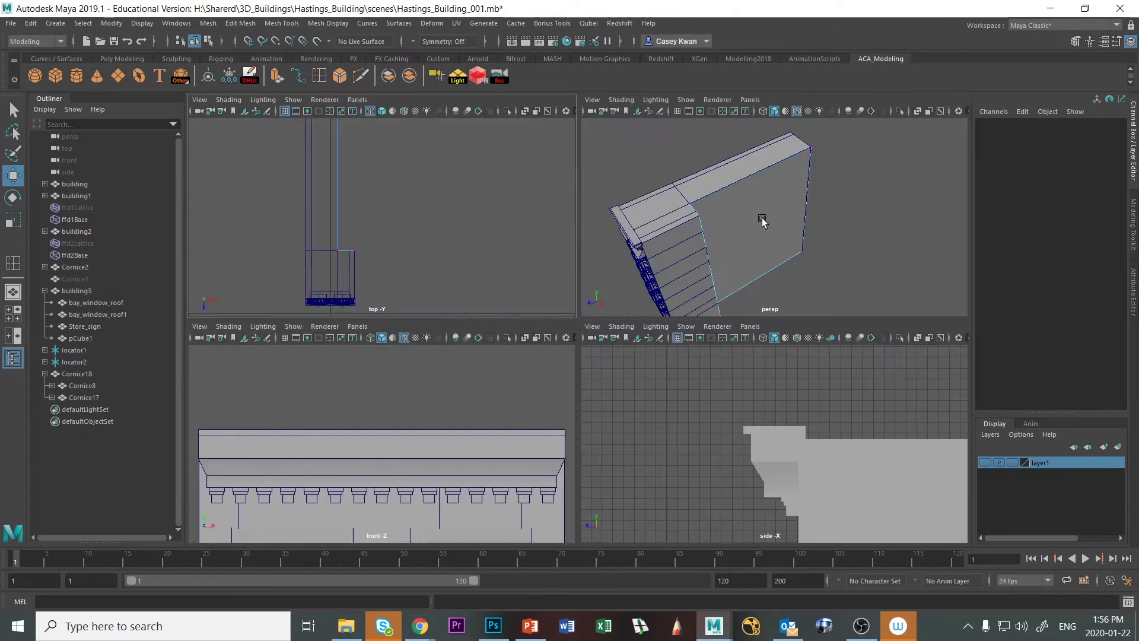
key(space)
alt+drag(660, 388, 642, 389)
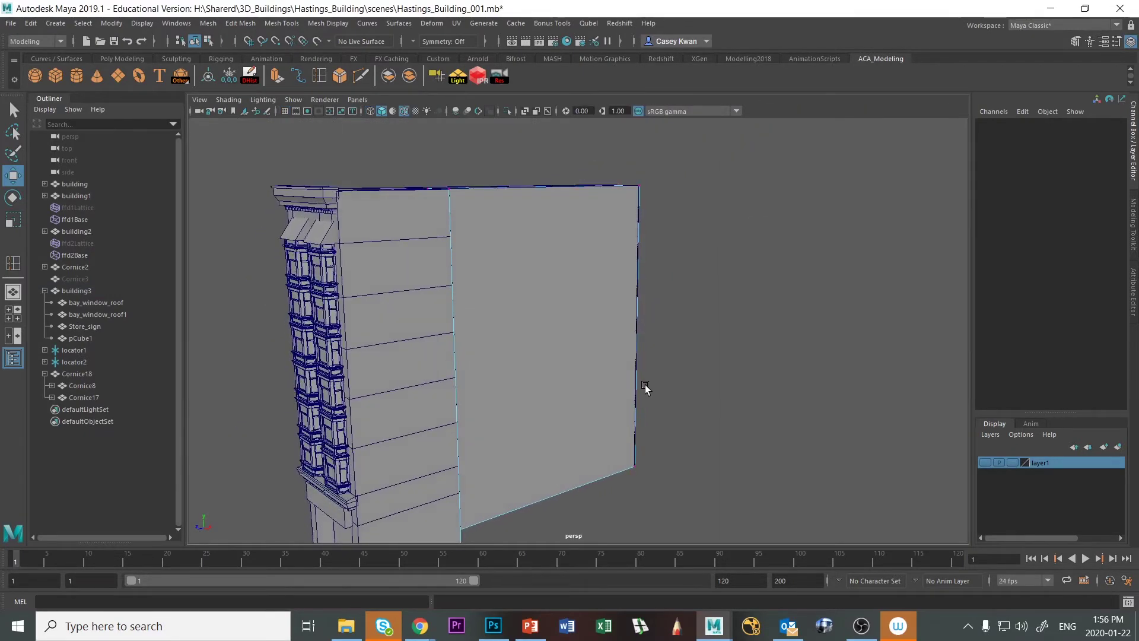
alt+right_drag(643, 389, 564, 399)
alt+drag(564, 399, 463, 405)
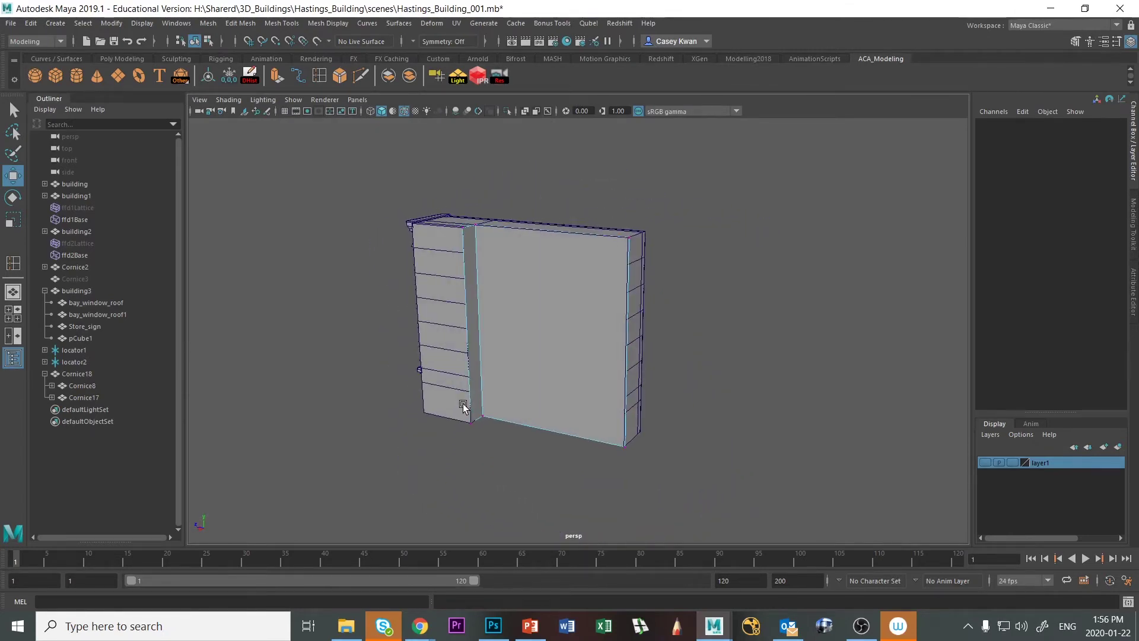
alt+drag(595, 438, 609, 424)
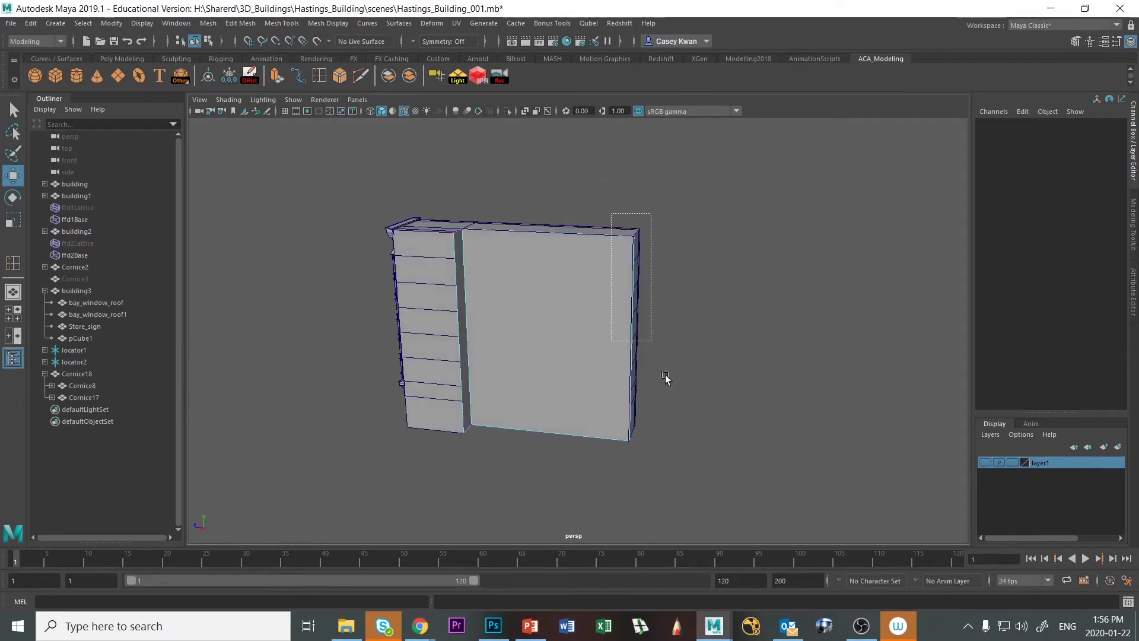
drag(666, 378, 730, 456)
key(space)
key(space)
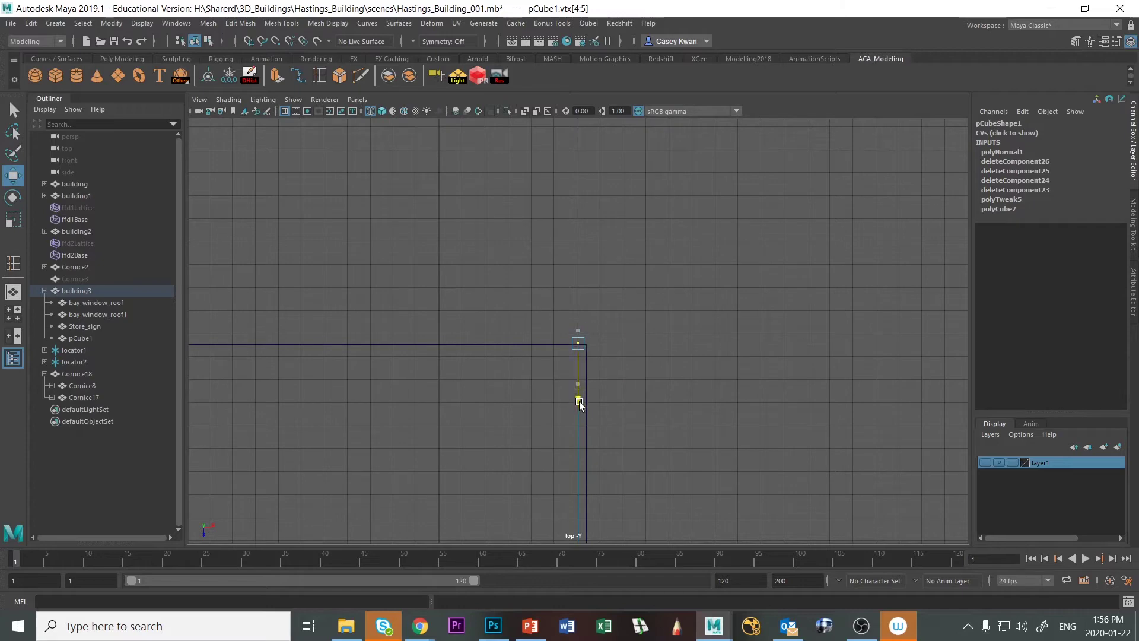
click(692, 387)
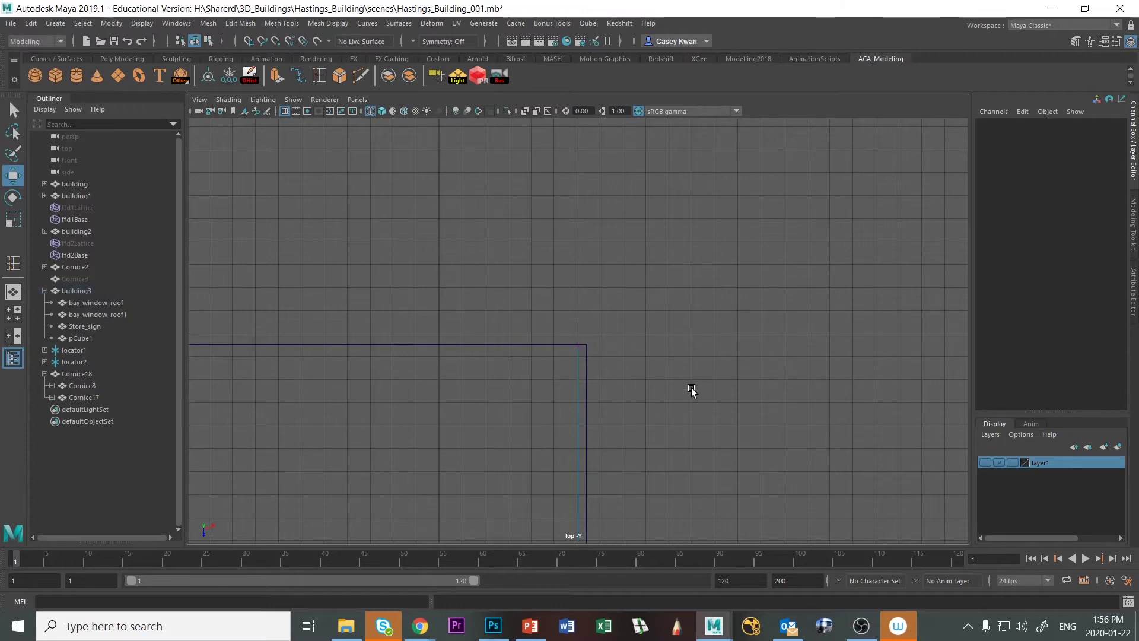
scroll(691, 386, down, 4)
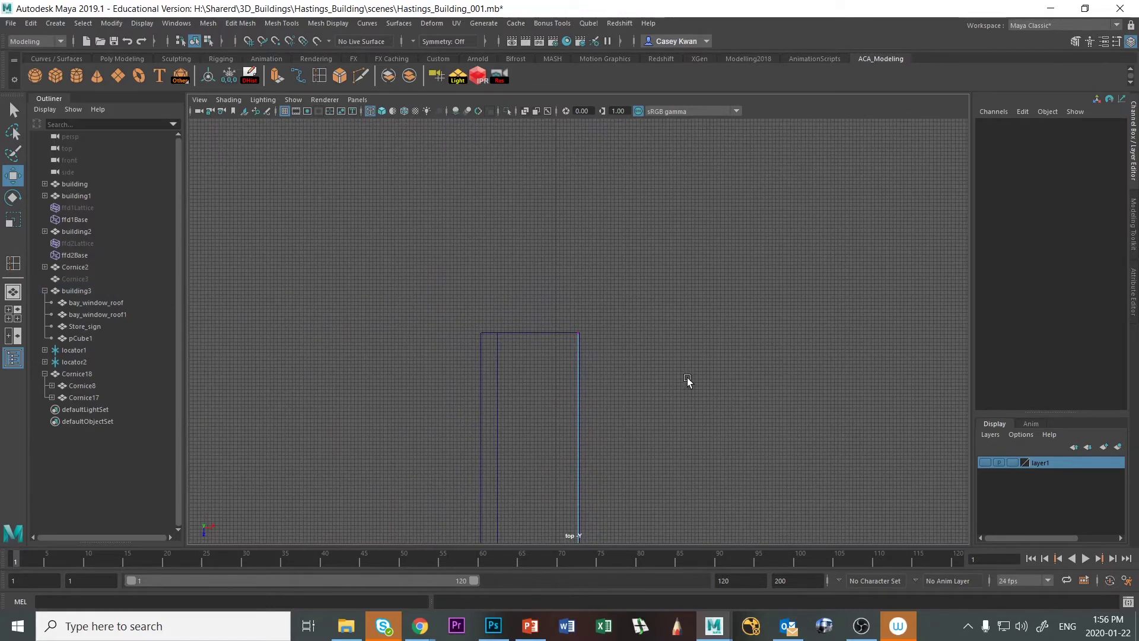
key(space)
key(space)
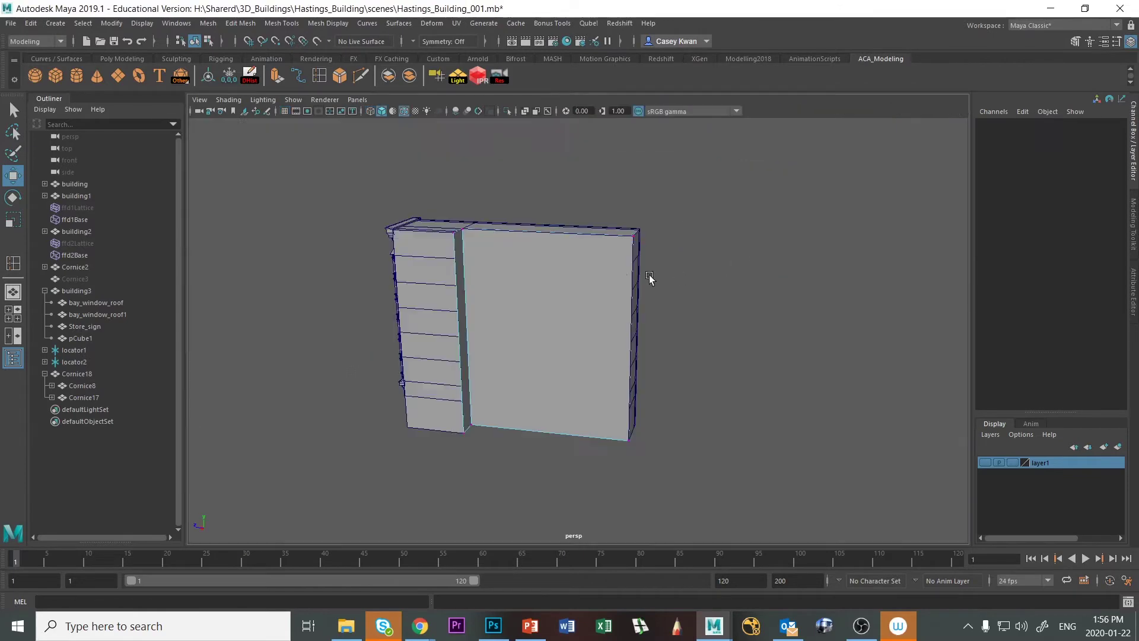
Orbit around the building to check its side and top.
click(433, 261)
click(372, 472)
alt+drag(373, 472, 497, 454)
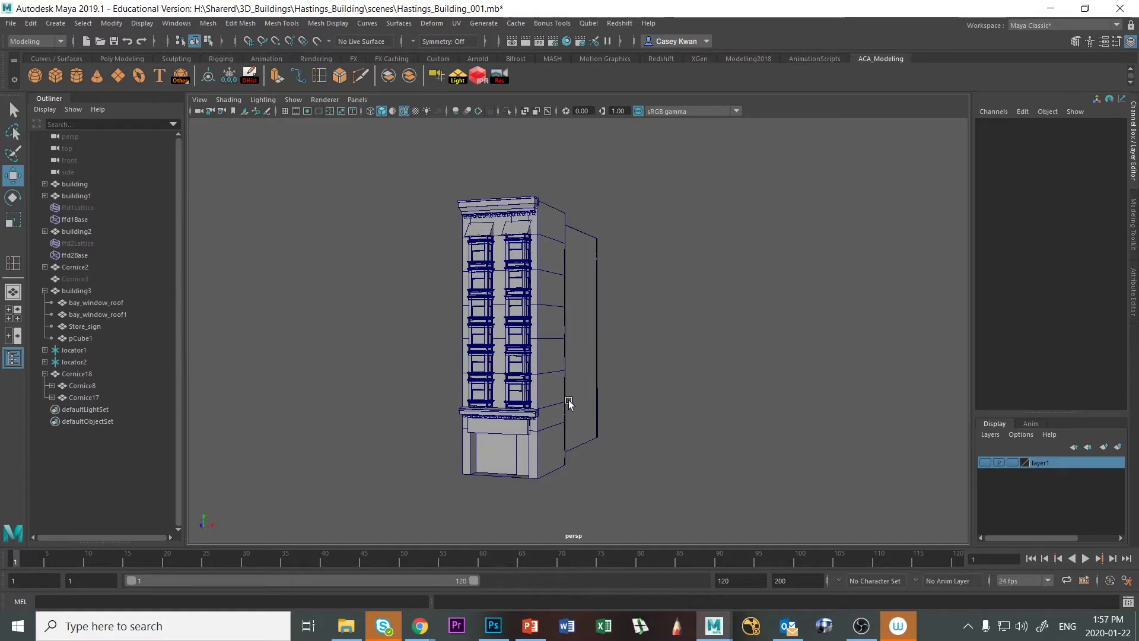
alt+drag(568, 400, 556, 457)
Create a new polygon cube and scale it uniformly to 20.68.
click(543, 514)
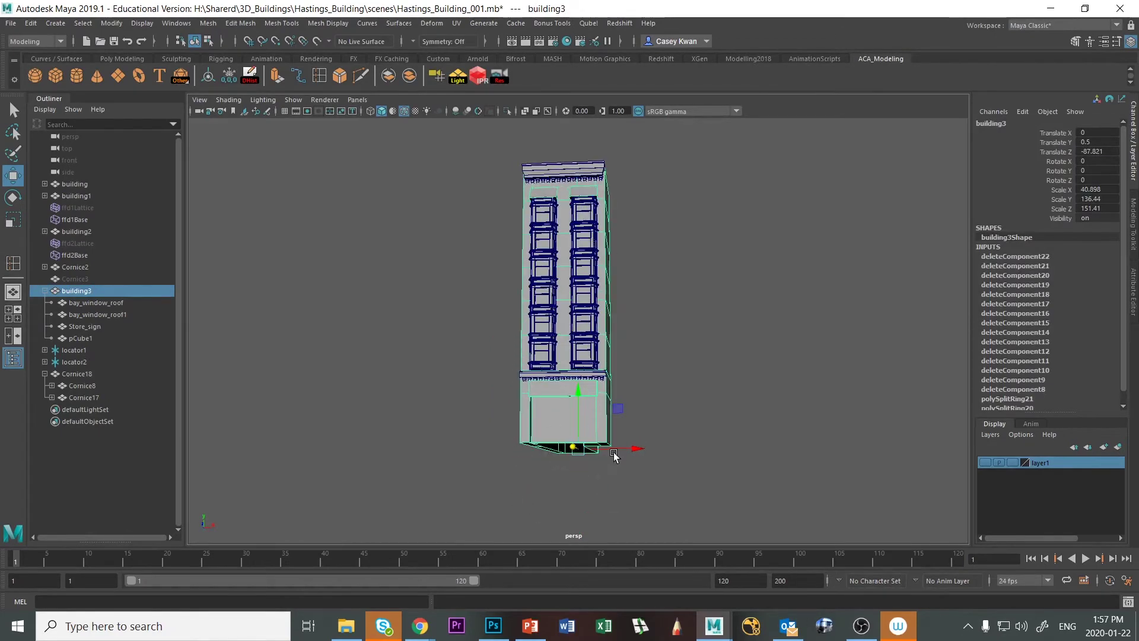
click(57, 75)
alt+drag(666, 356, 666, 381)
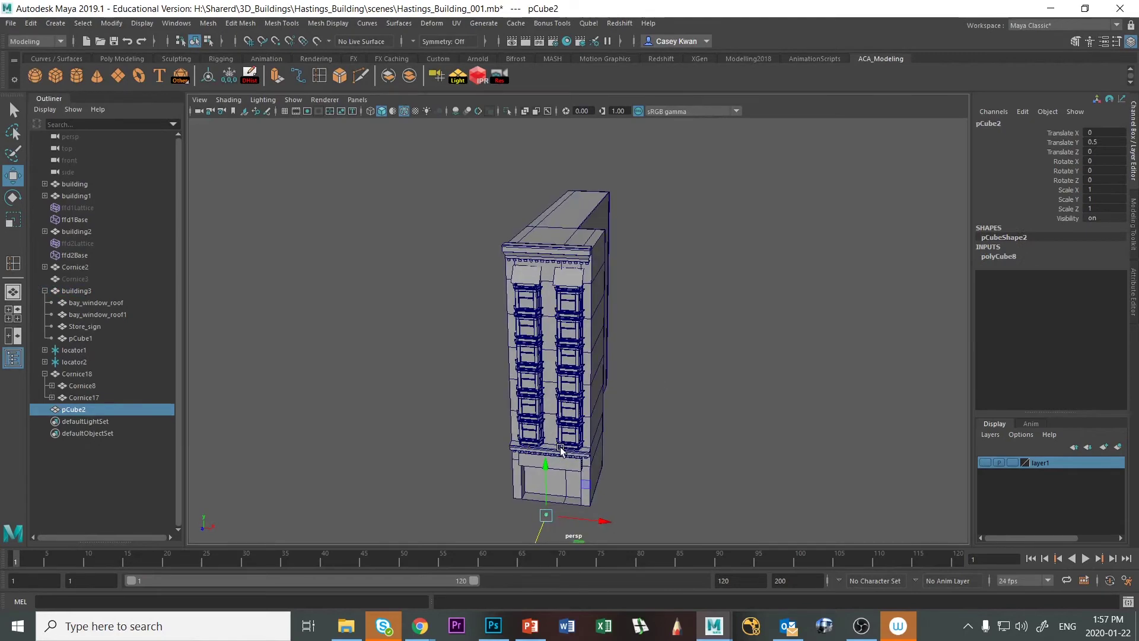
key(r)
drag(547, 515, 671, 381)
Make the cube taller to fill the opening and shift the pillar left along X.
key(w)
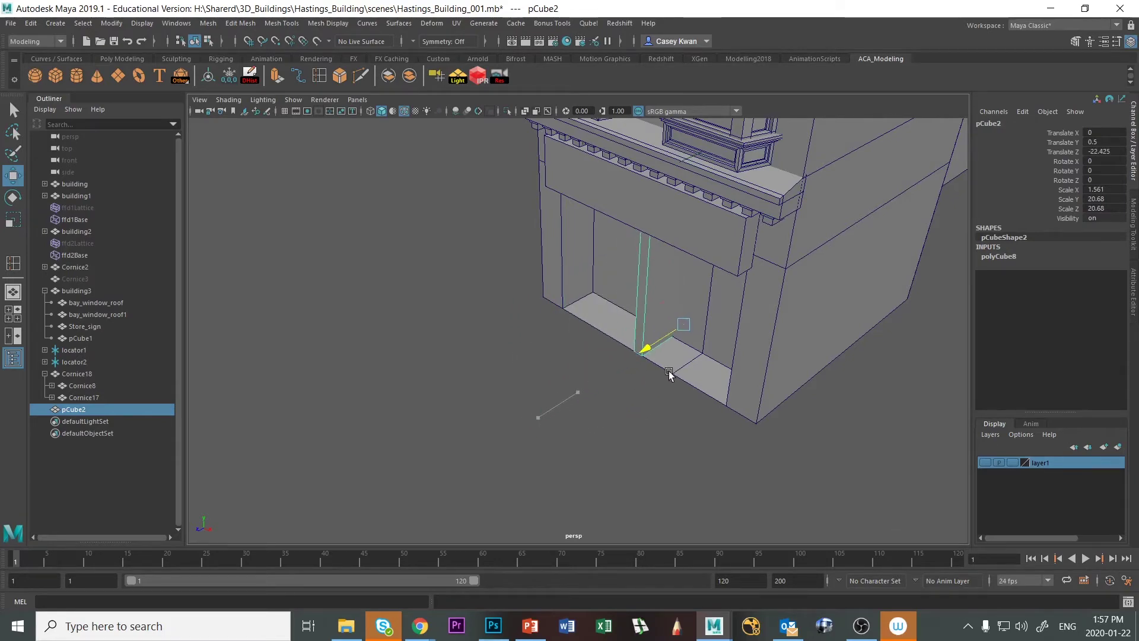
key([)
key([)
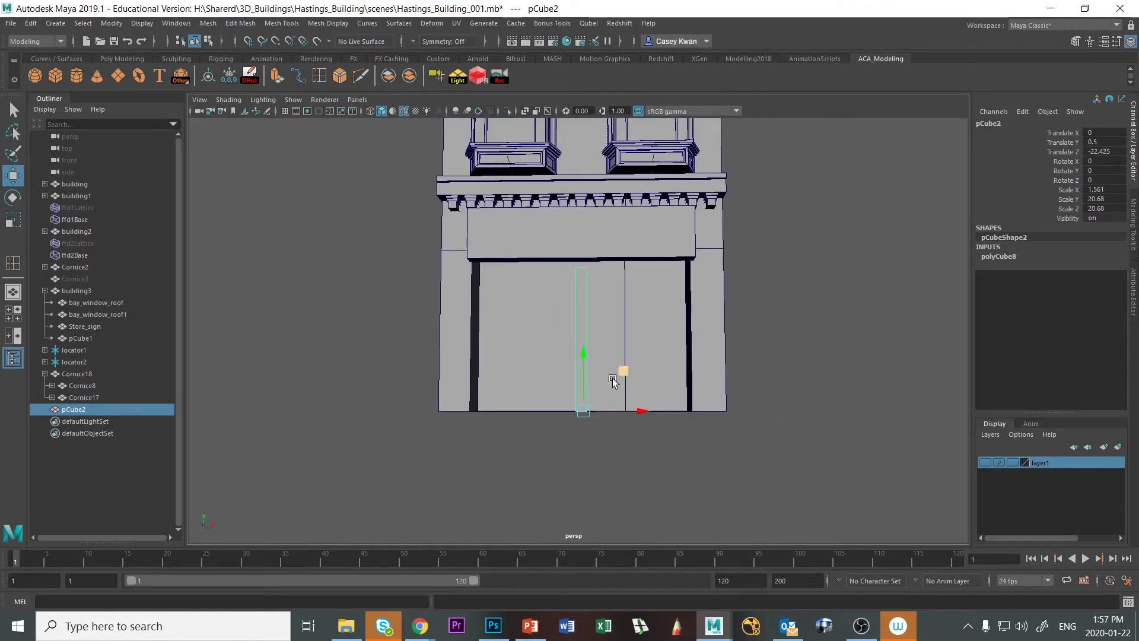
key(r)
drag(585, 357, 583, 350)
key(w)
drag(642, 410, 618, 409)
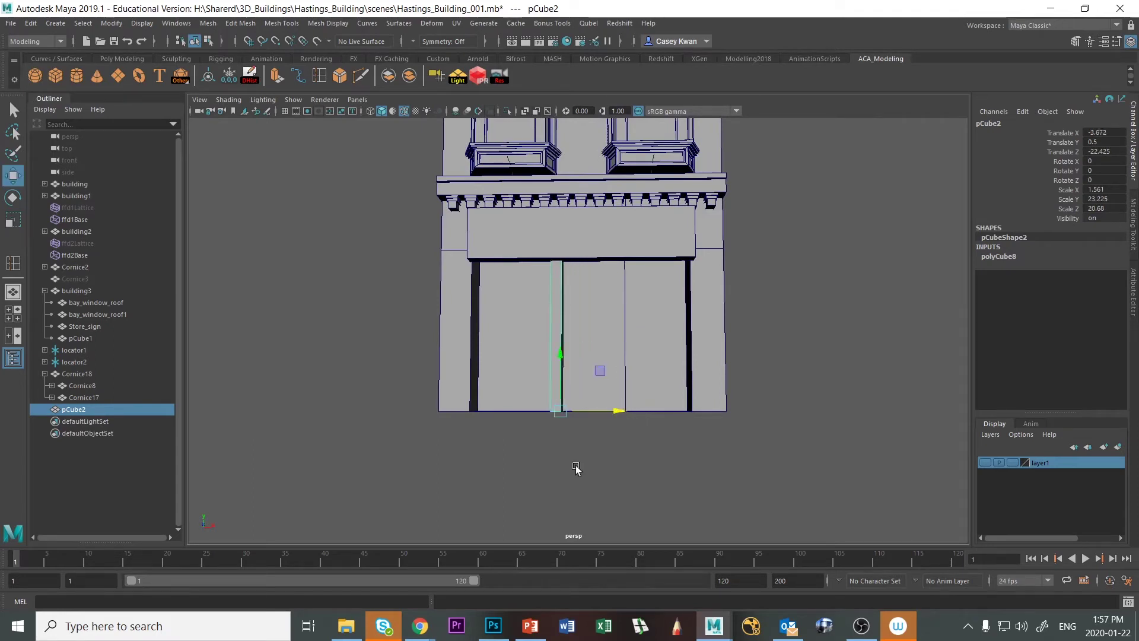
Push the pillar slightly deeper along Z and review the storefront from several angles.
alt+drag(575, 468, 516, 460)
scroll(541, 451, up, 3)
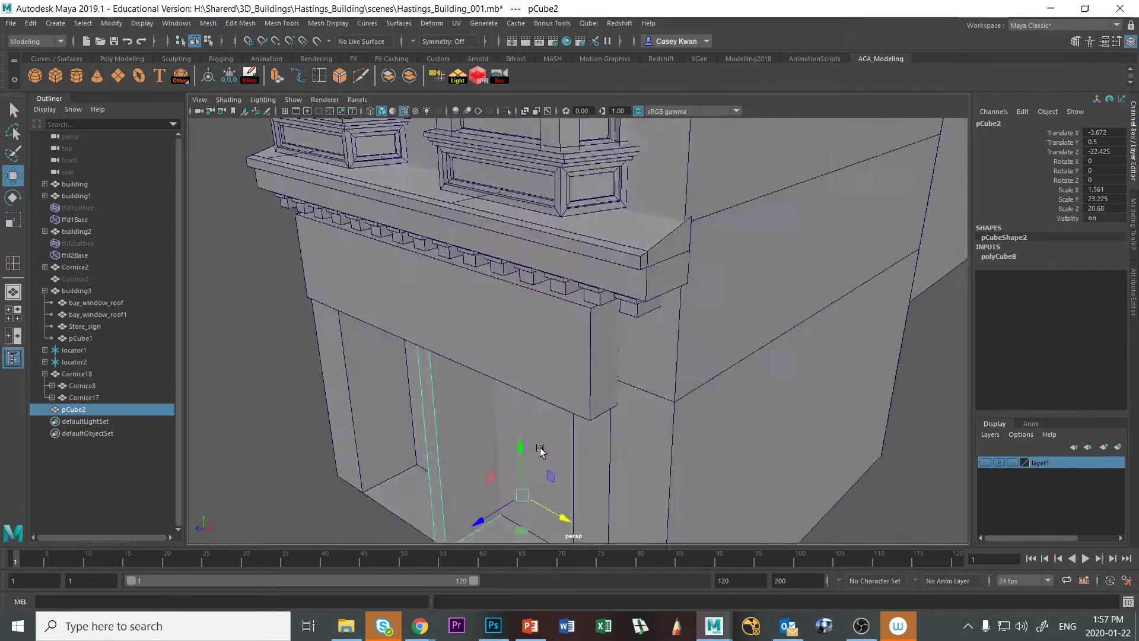
alt+middle_drag(541, 451, 544, 325)
drag(512, 380, 520, 379)
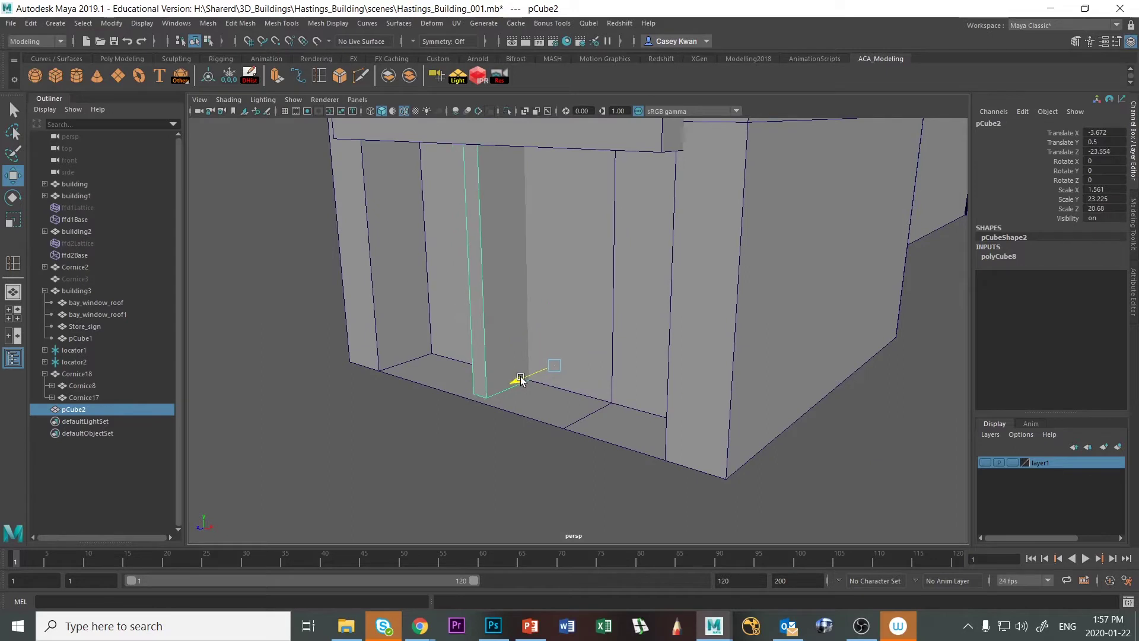
alt+drag(577, 405, 479, 323)
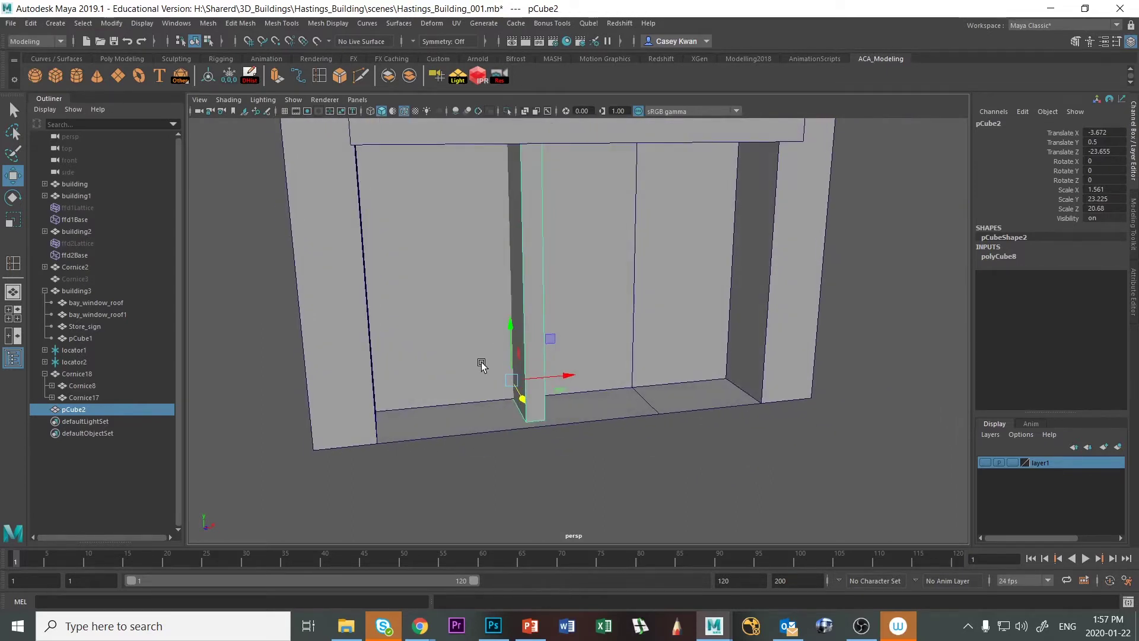
alt+drag(481, 364, 389, 368)
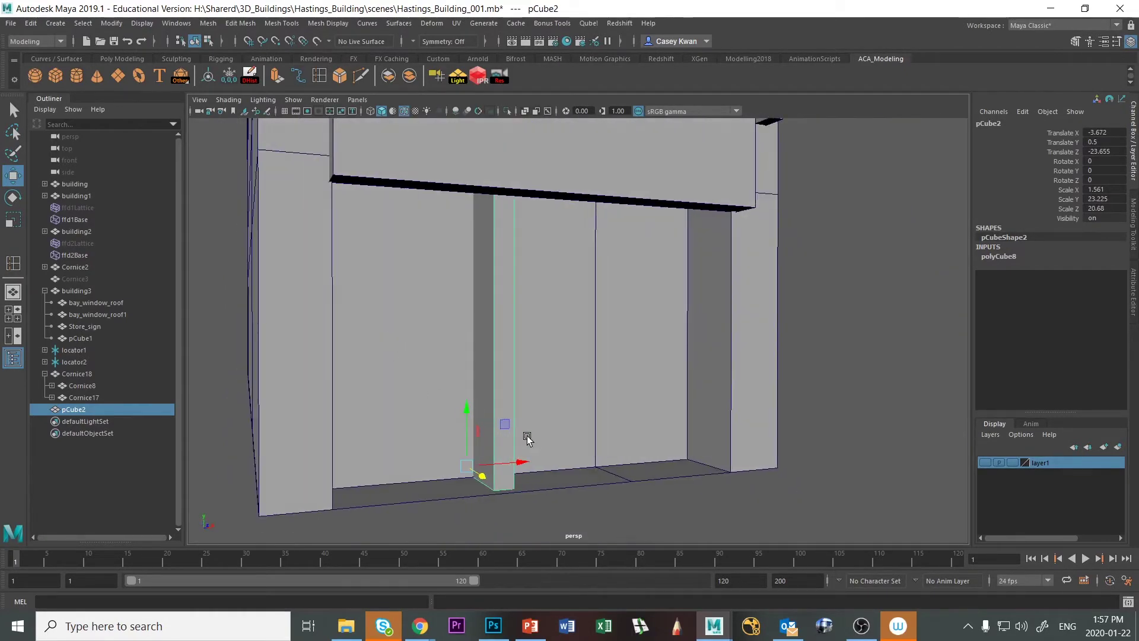
alt+drag(527, 437, 511, 433)
key(alt+Tab)
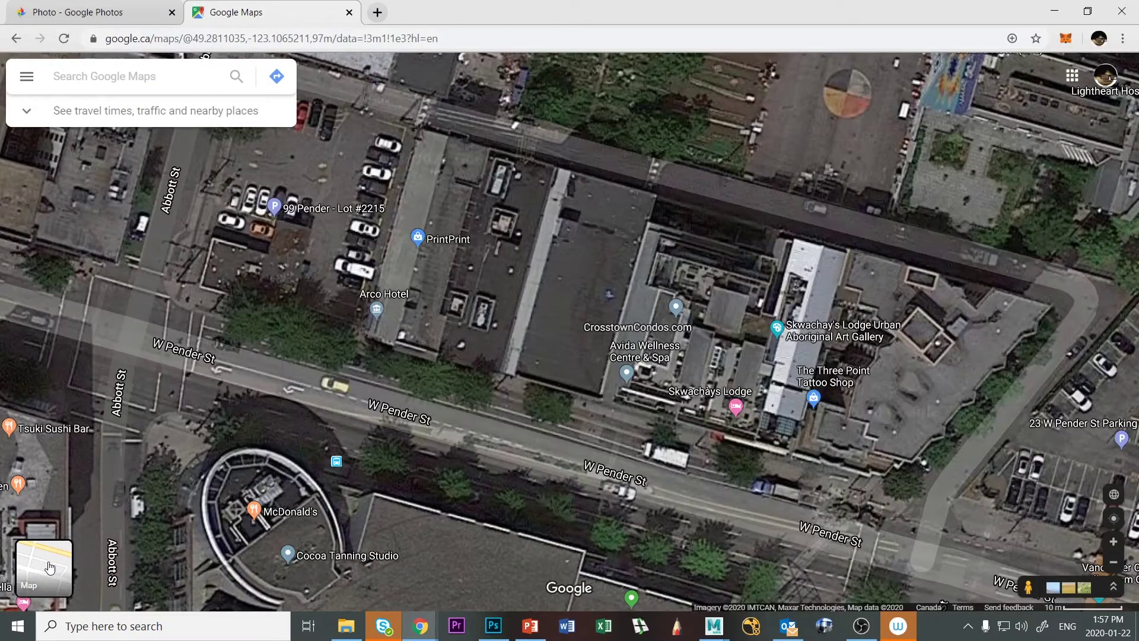
Enter Street View on W Pender St and study the PrintPrint storefront up to its cornice.
drag(1023, 587, 373, 369)
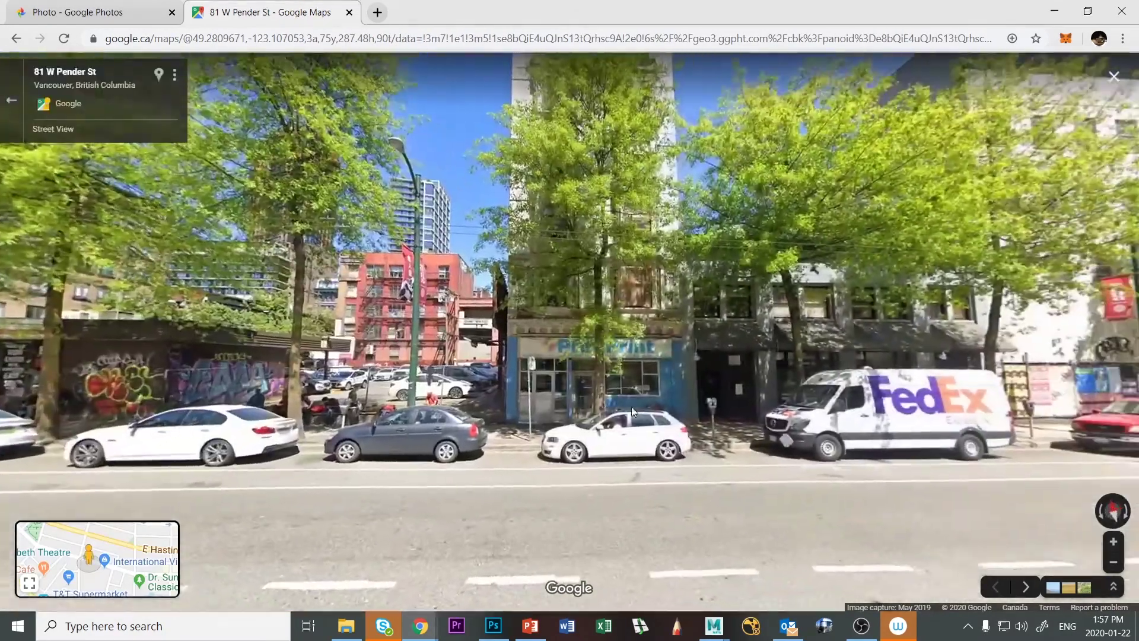
click(632, 411)
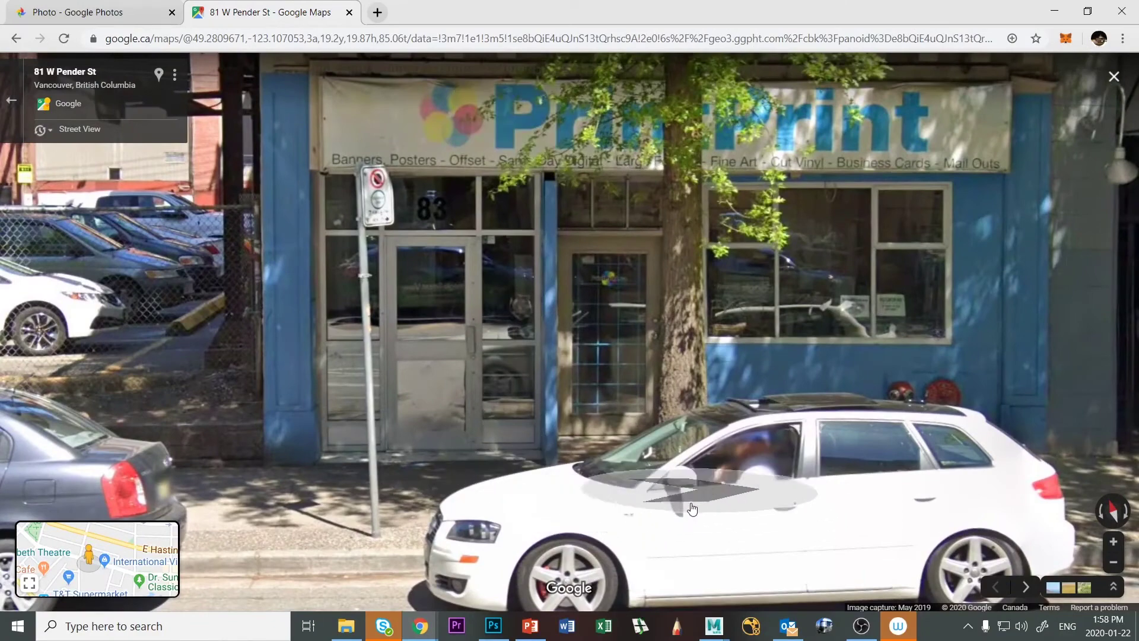
click(773, 493)
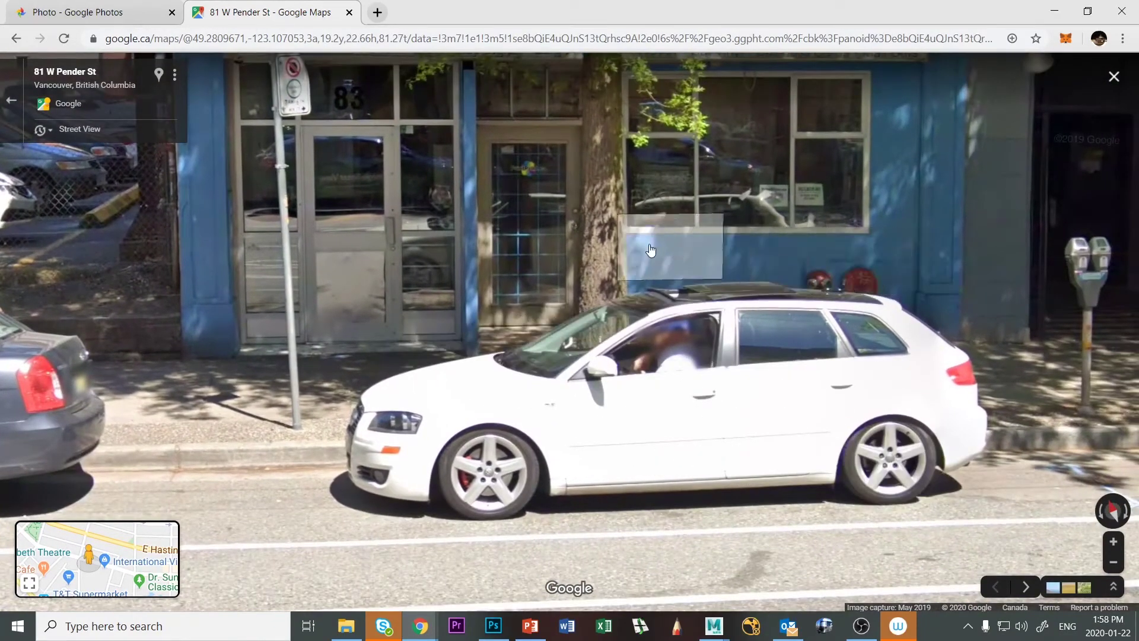
scroll(584, 458, down, 3)
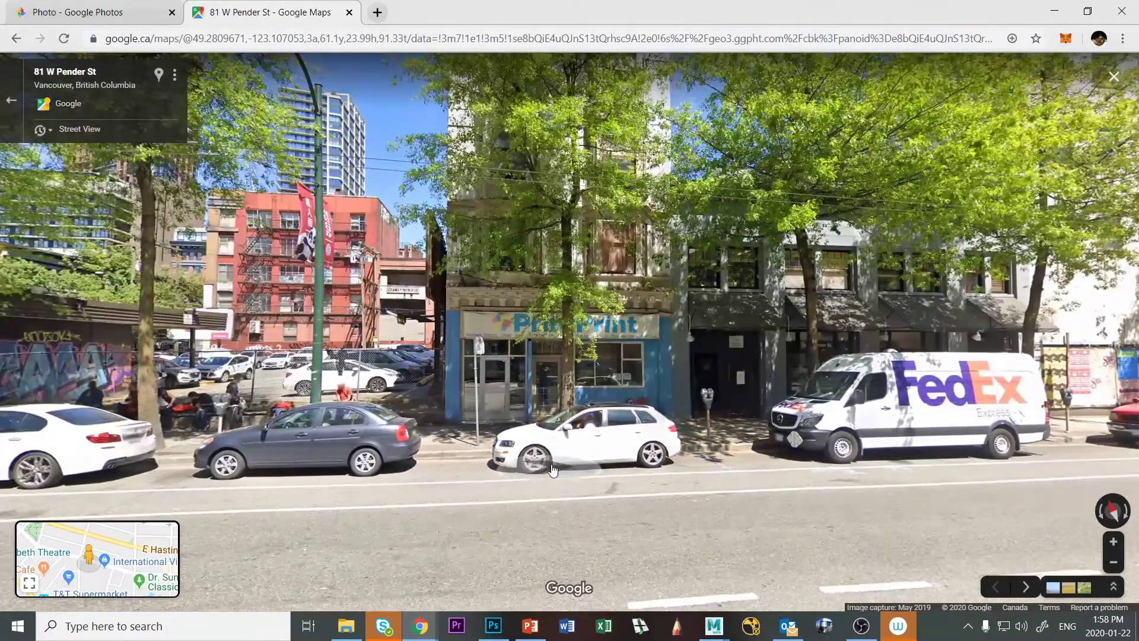
scroll(546, 439, up, 3)
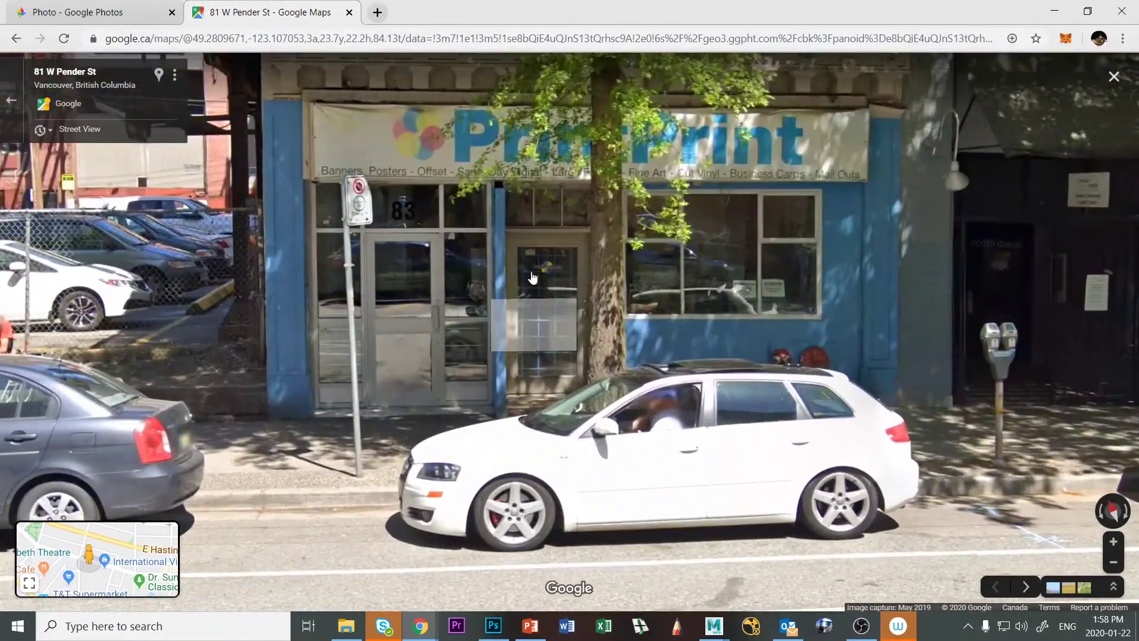
drag(523, 224, 523, 501)
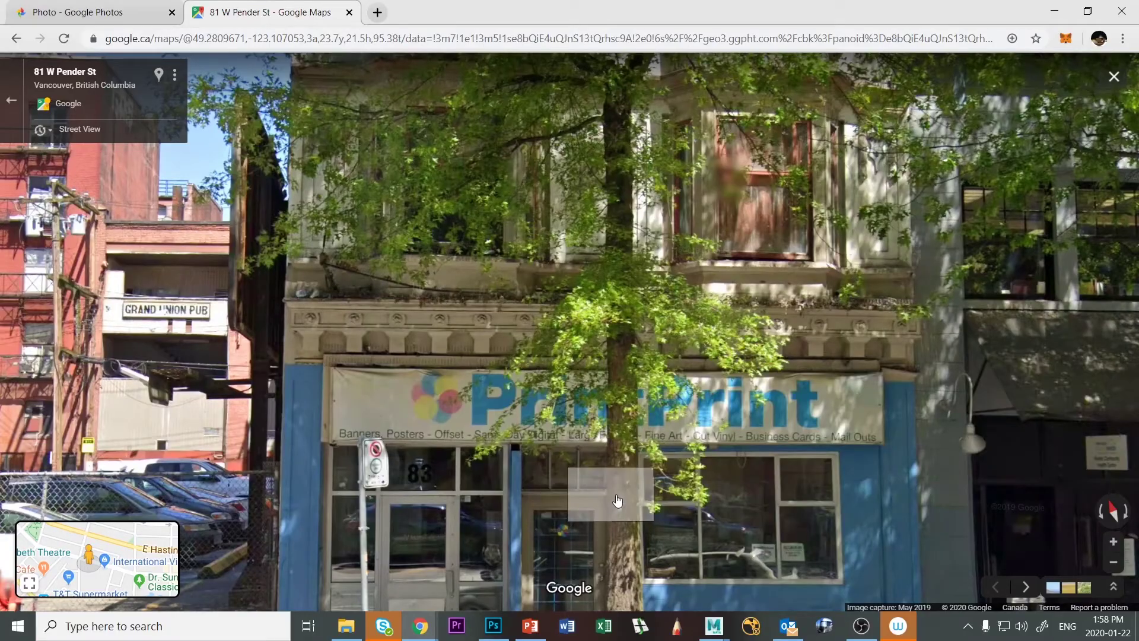
key(alt+Tab)
In the front view, slide the pCube2 pillar left to Translate X -5.09.
key(space)
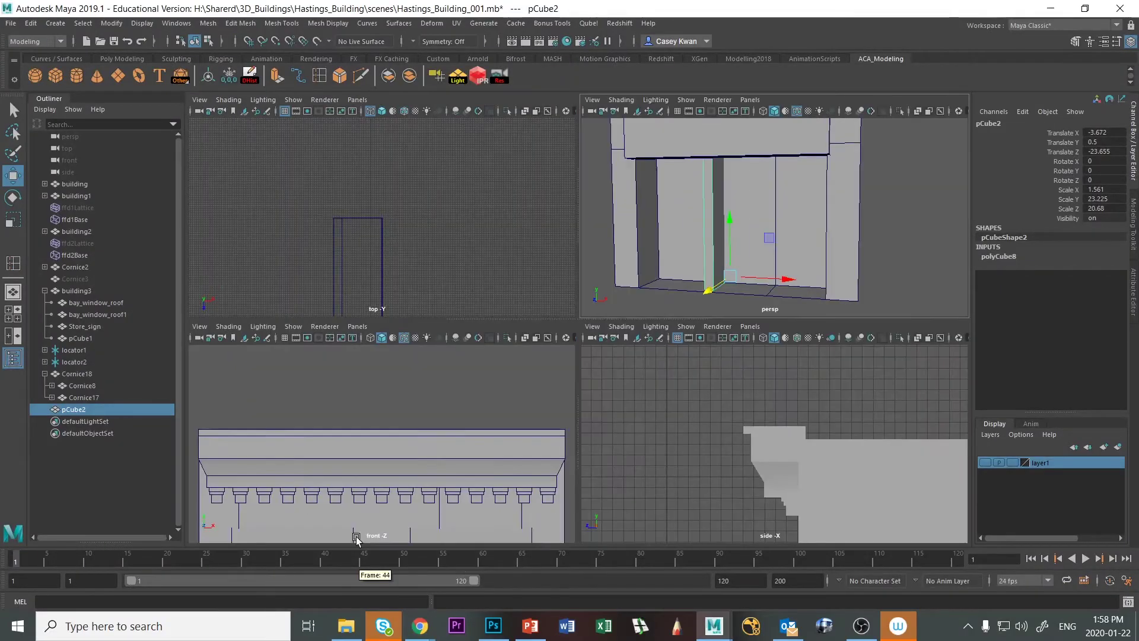
key(space)
scroll(450, 455, down, 8)
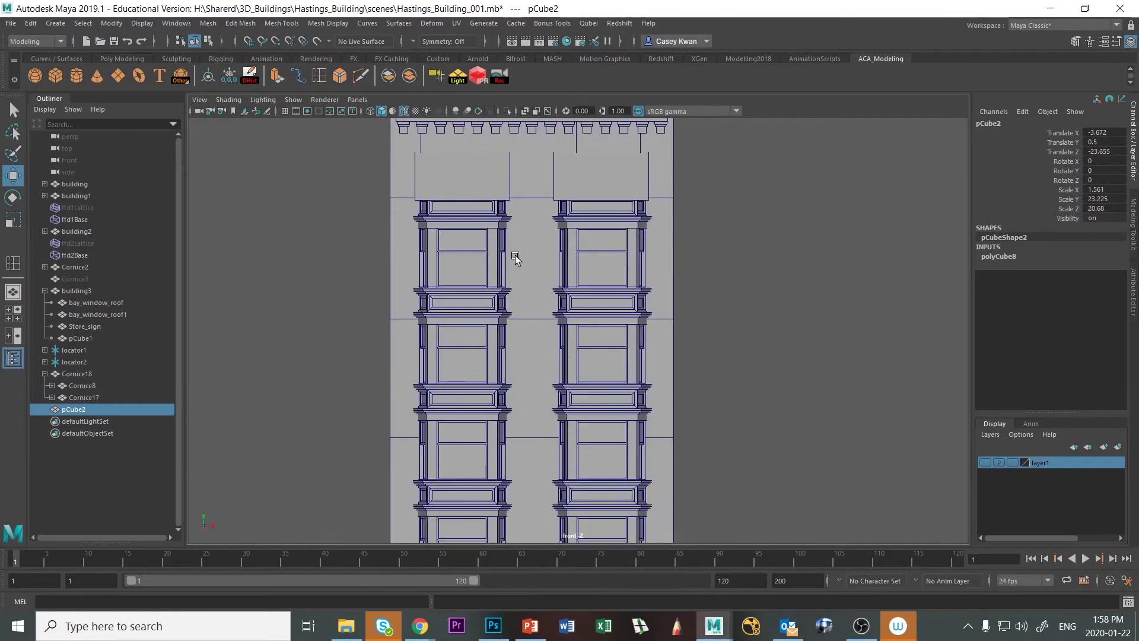
alt+middle_drag(558, 466, 511, 220)
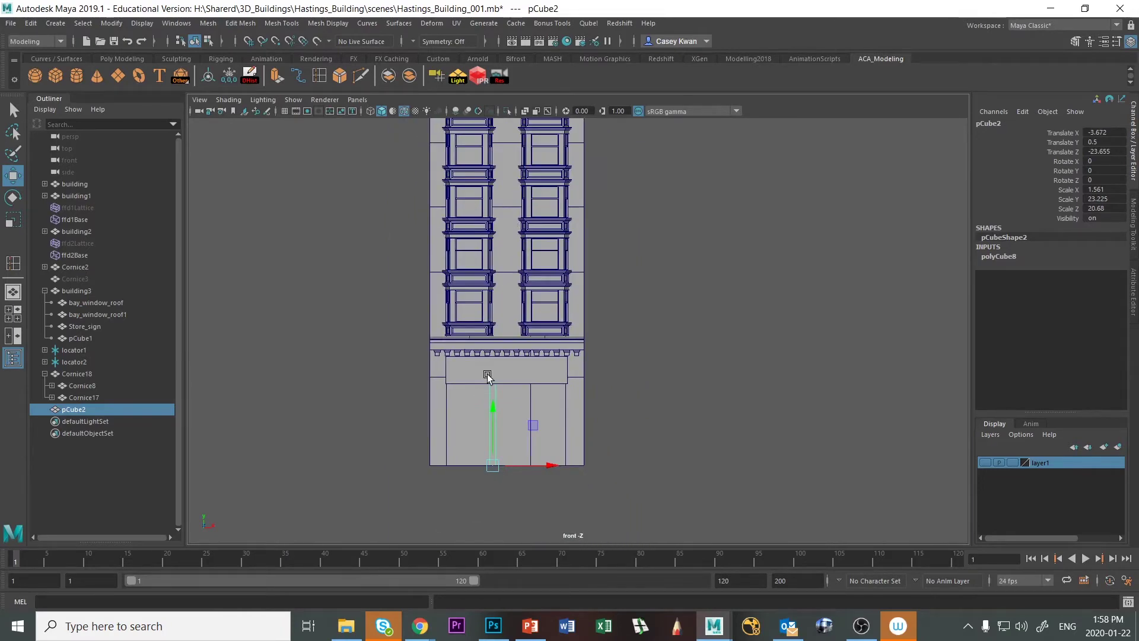
key(space)
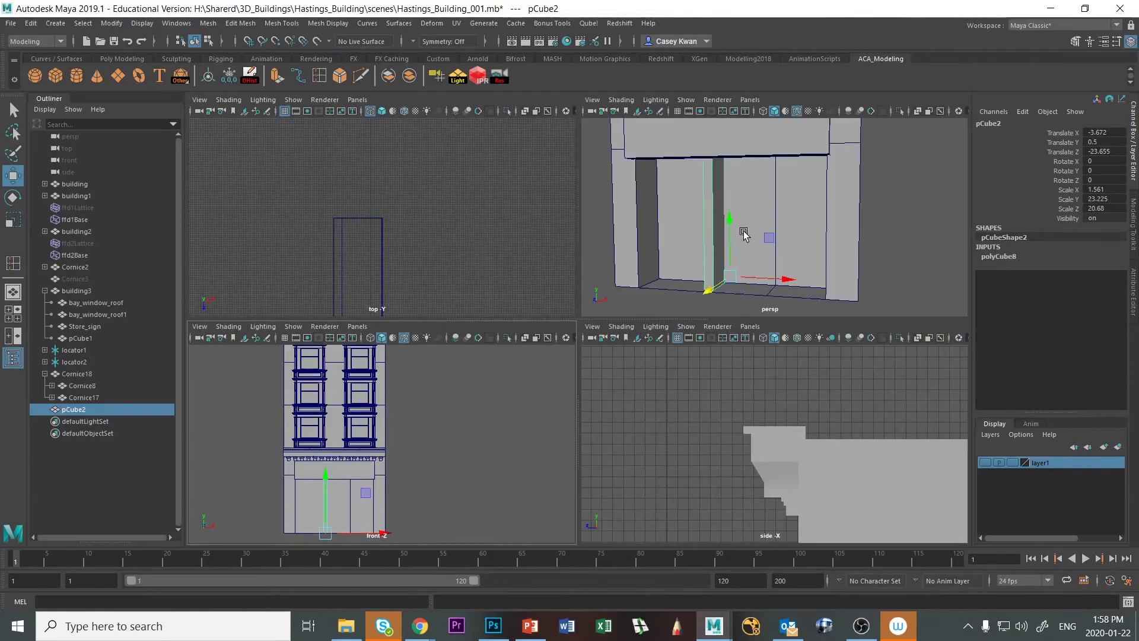
key(space)
key(space)
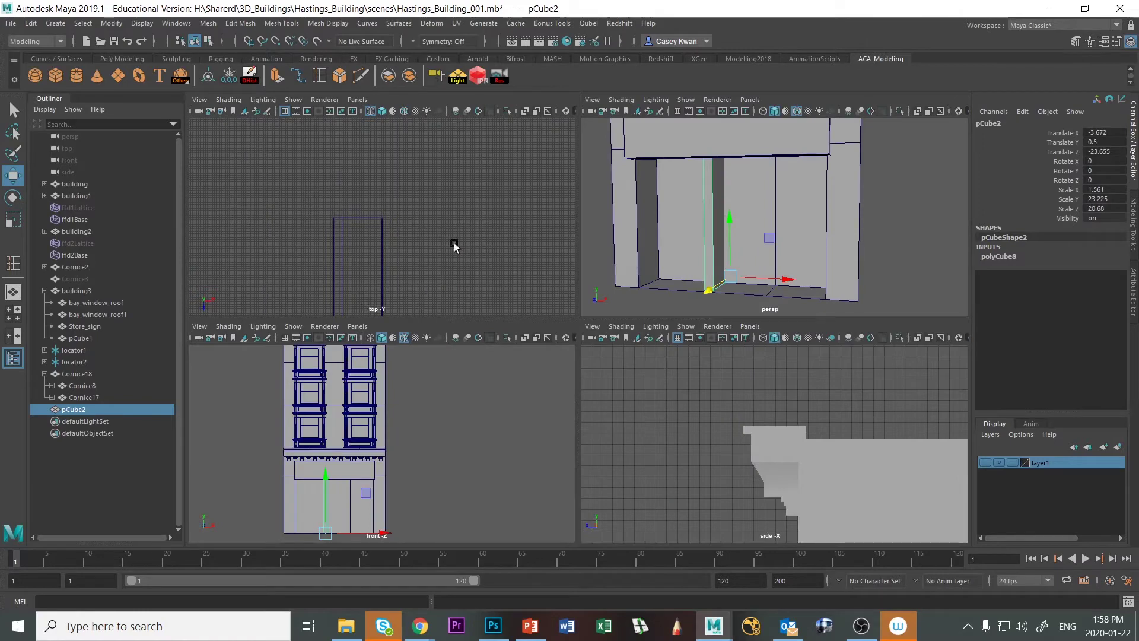
key(space)
key(space)
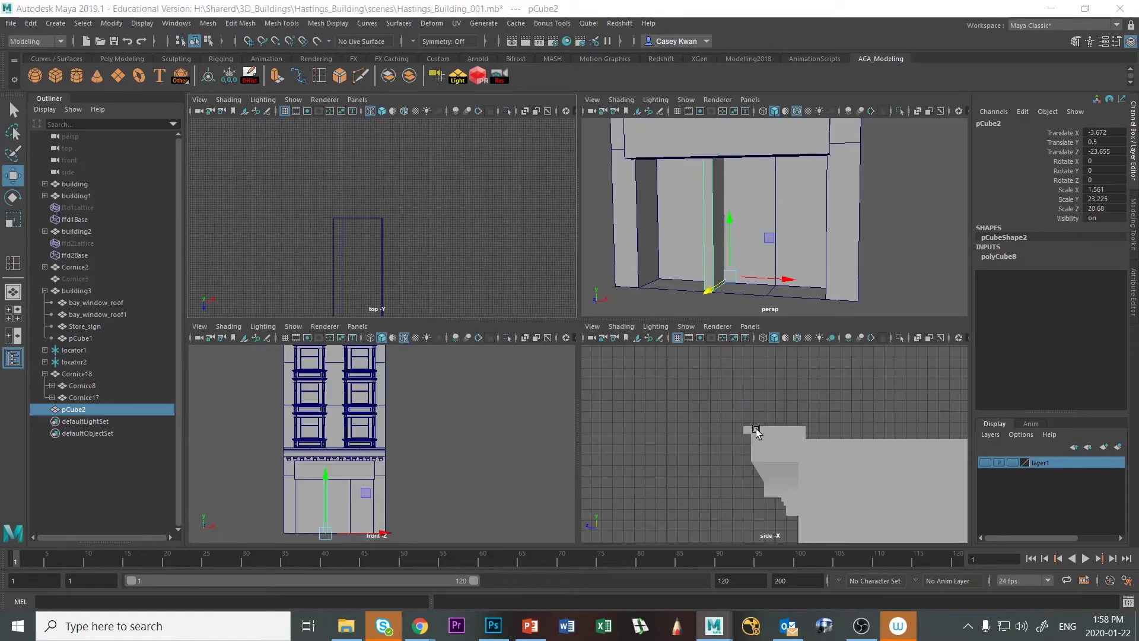
key(space)
key(space)
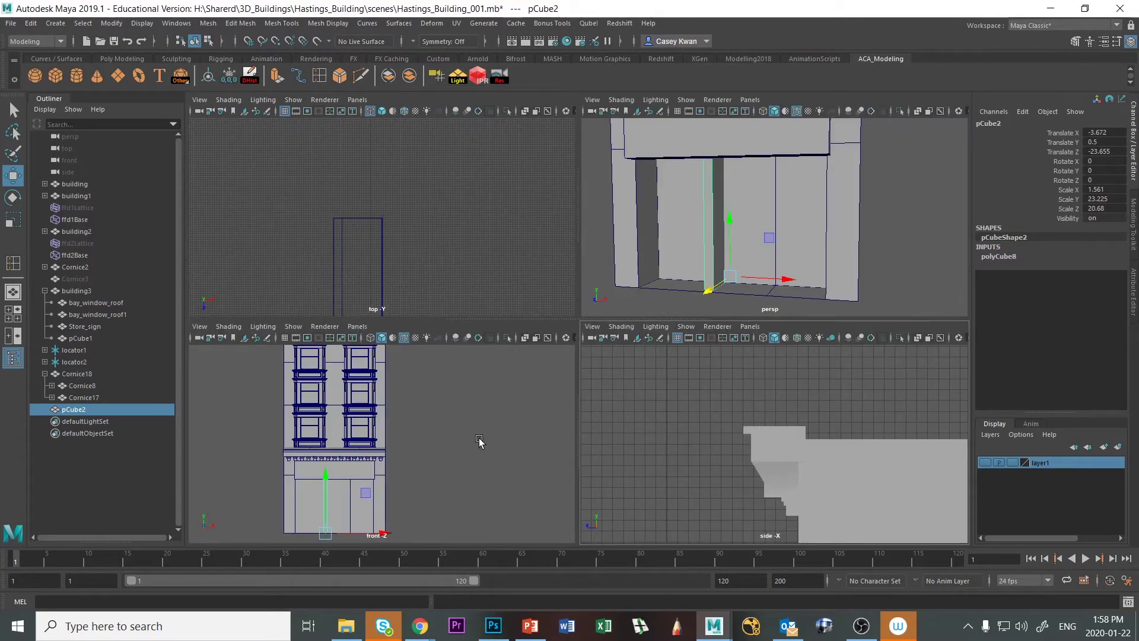
key(space)
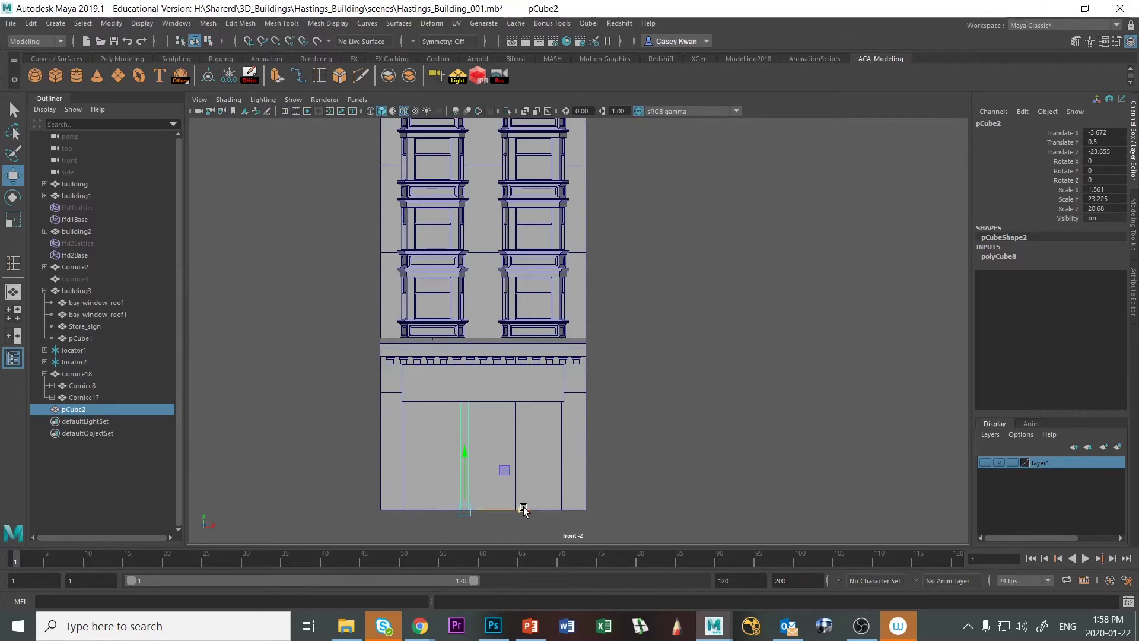
drag(524, 509, 516, 511)
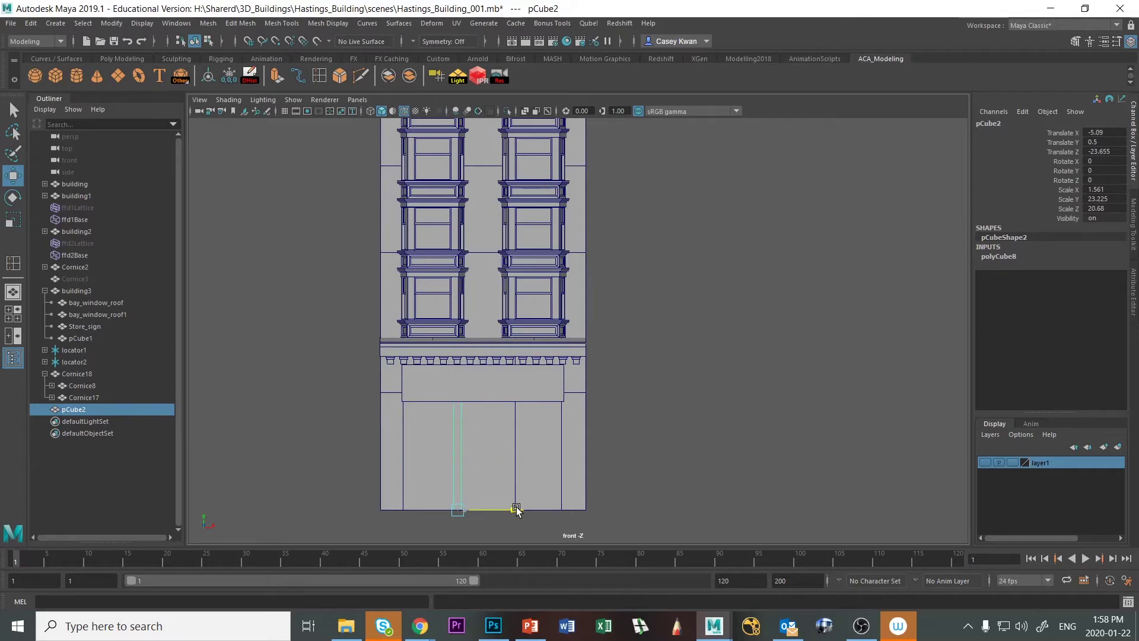
click(771, 387)
Orbit to a straight-on facade view with building3 selected.
key(space)
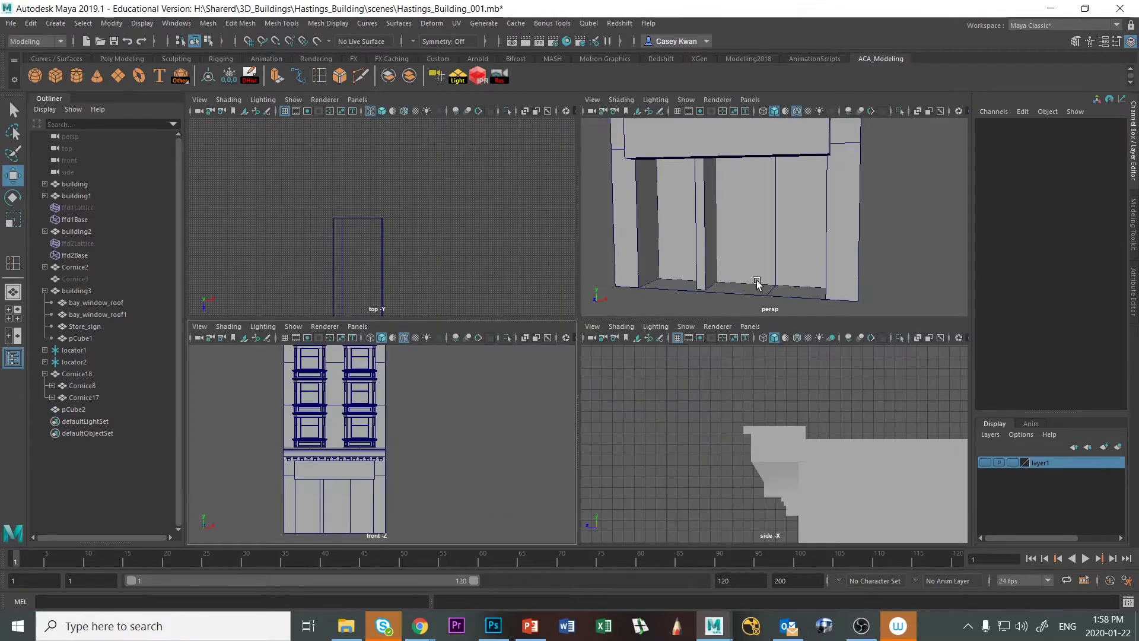
key(space)
alt+drag(565, 378, 620, 382)
click(522, 381)
scroll(477, 439, down, 5)
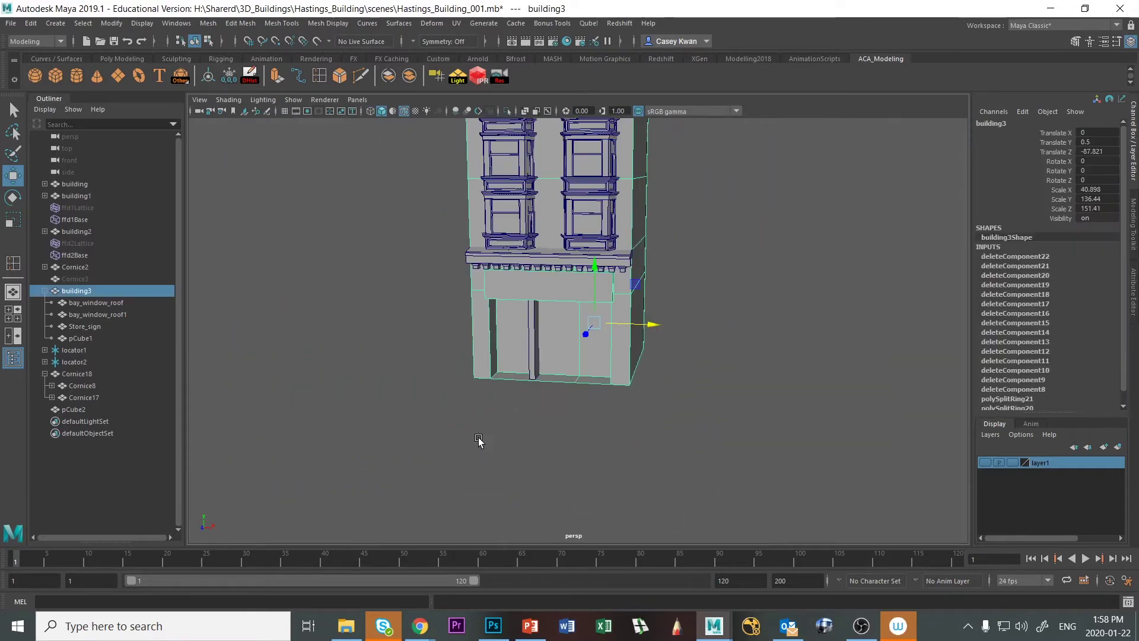
alt+drag(479, 434, 497, 418)
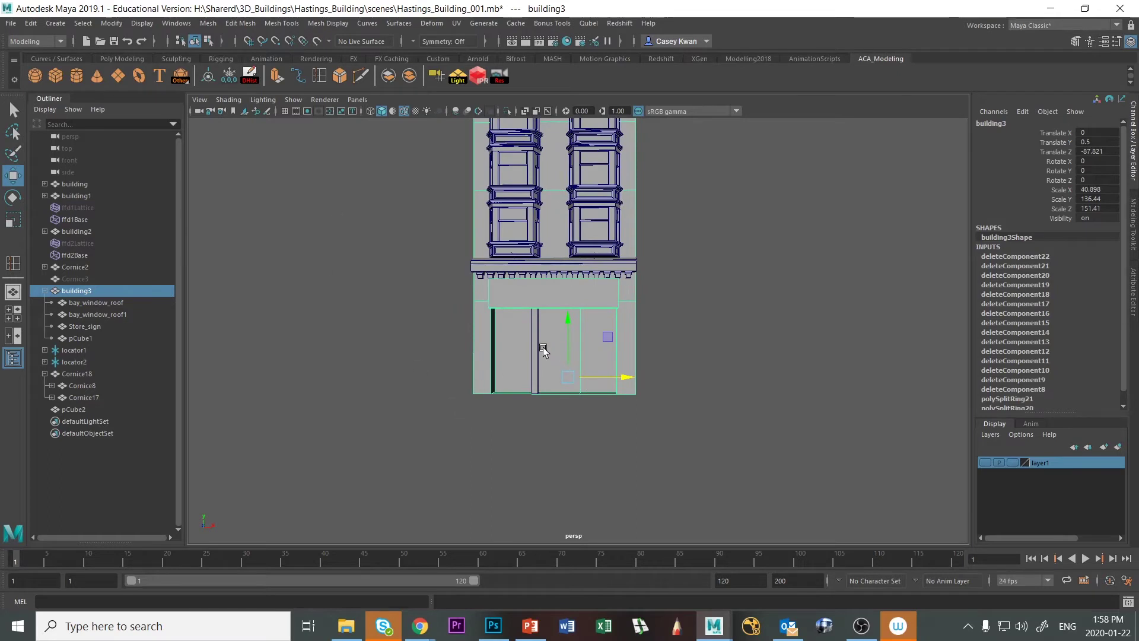
Create pCube3, scale it up to fill a door bay, and narrow it along X.
click(55, 76)
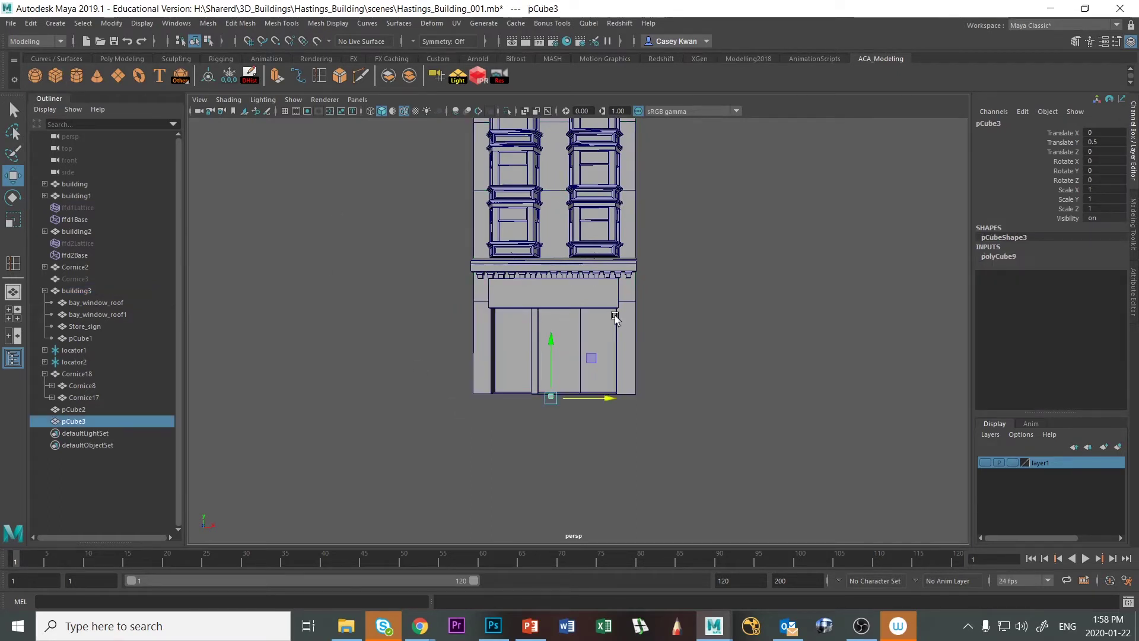
key(r)
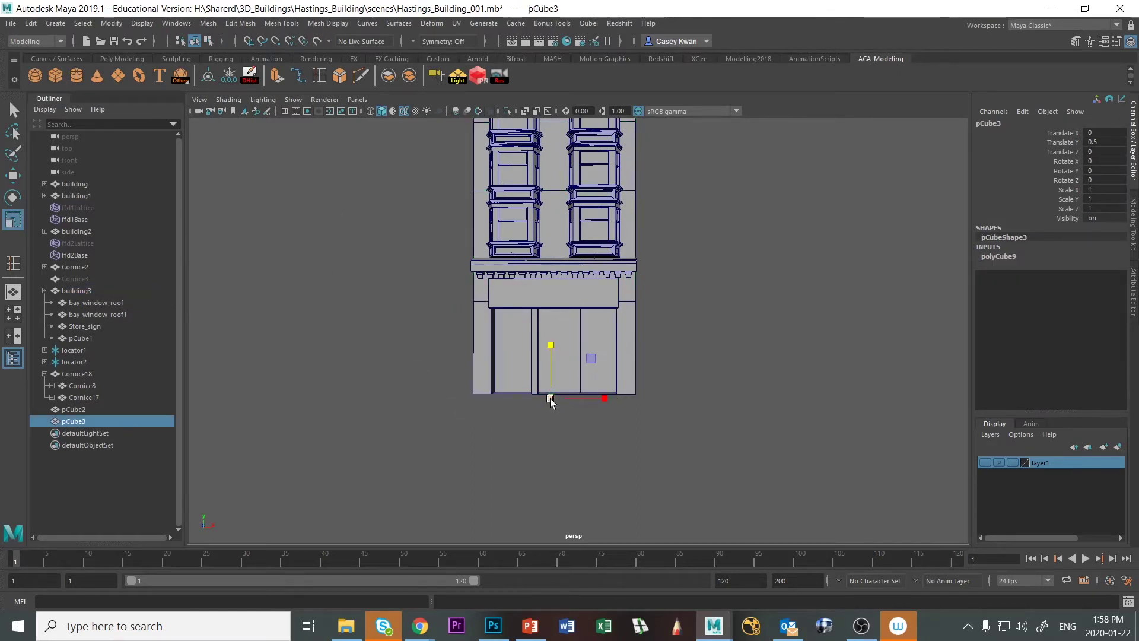
middle_drag(636, 382, 694, 332)
key(space)
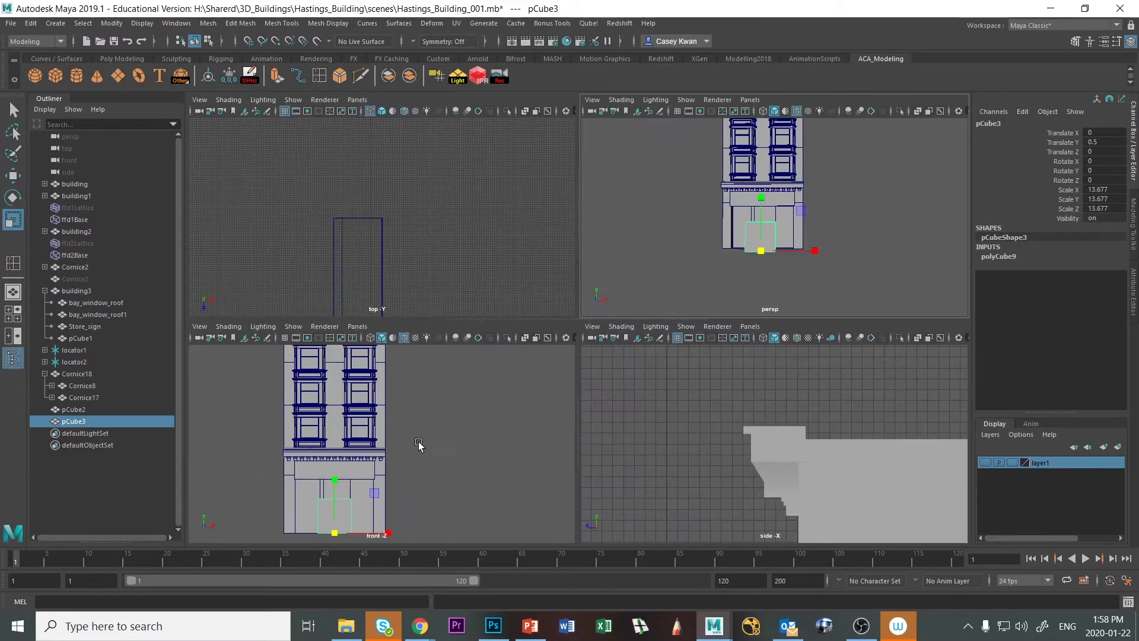
key(space)
drag(537, 509, 480, 515)
Narrow the block further and set it down at the storefront base, framed in front view.
key(w)
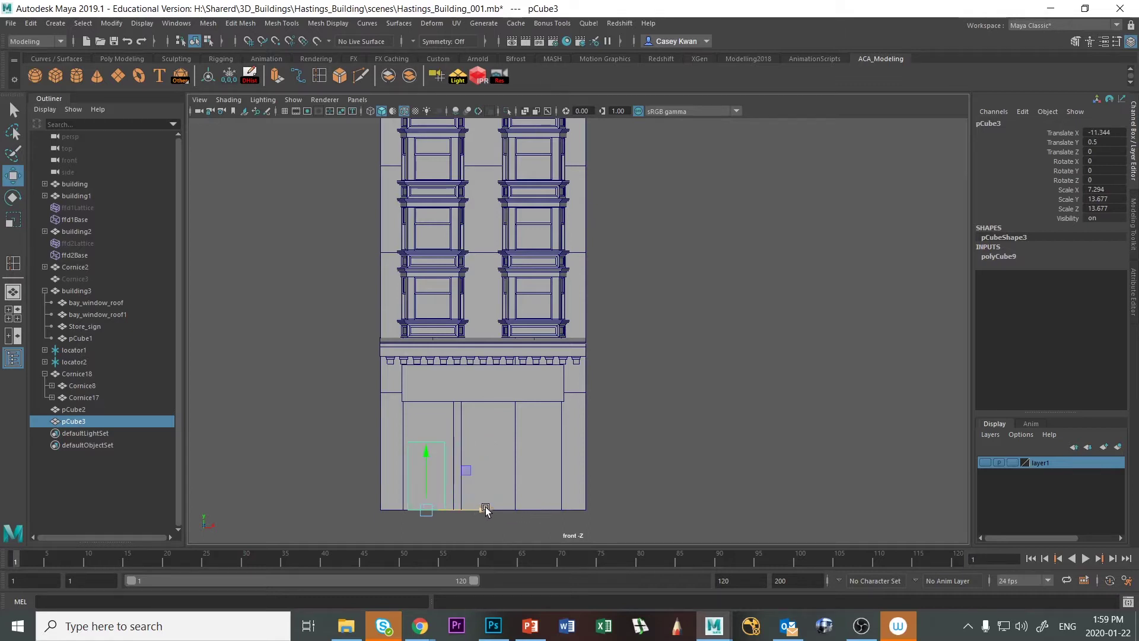
drag(427, 457, 426, 307)
key(r)
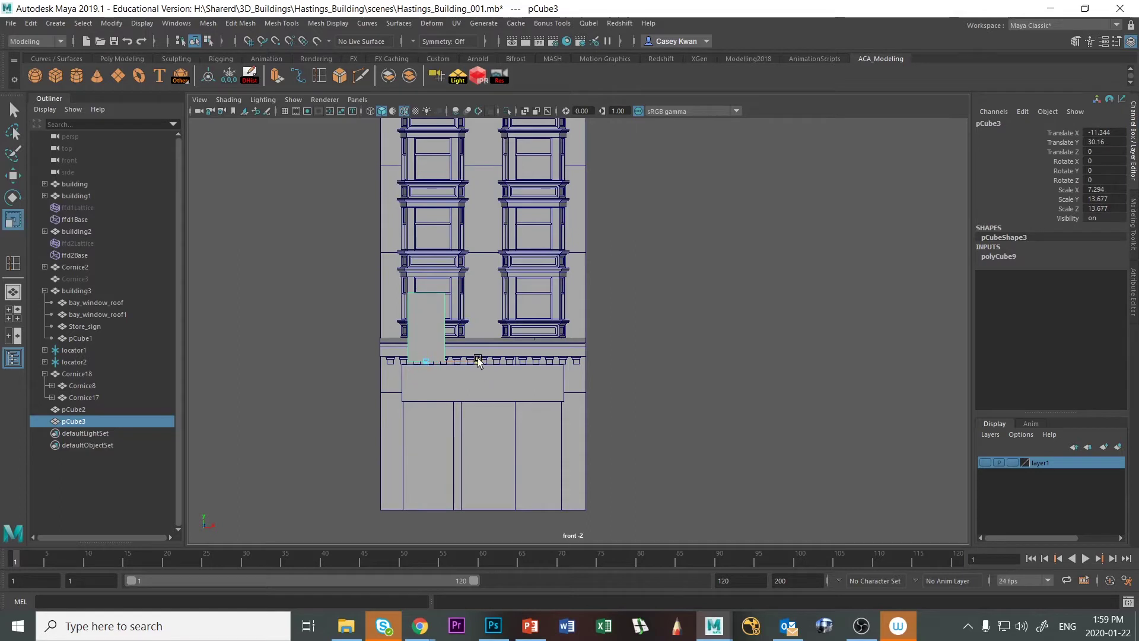
drag(478, 357, 468, 361)
key(w)
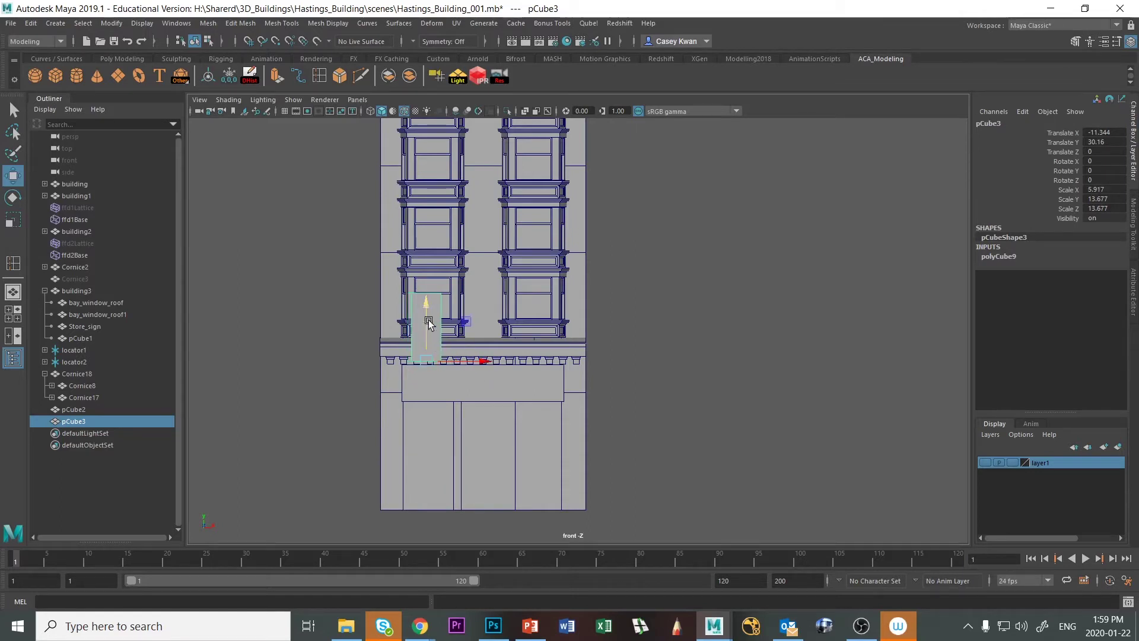
drag(428, 305, 427, 453)
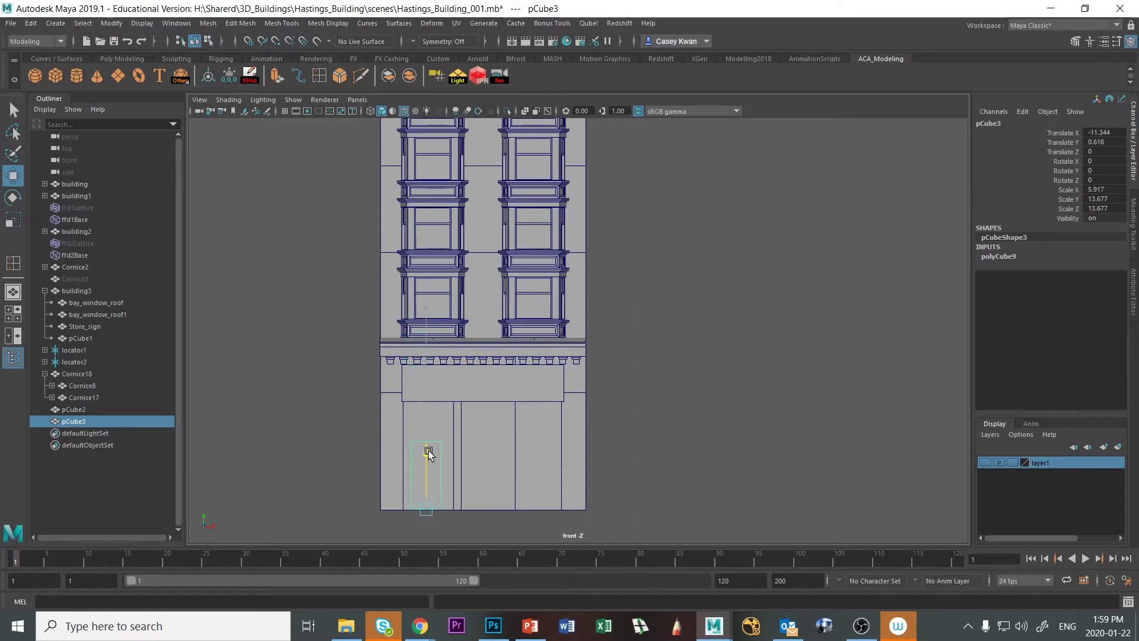
key(f)
scroll(564, 480, down, 2)
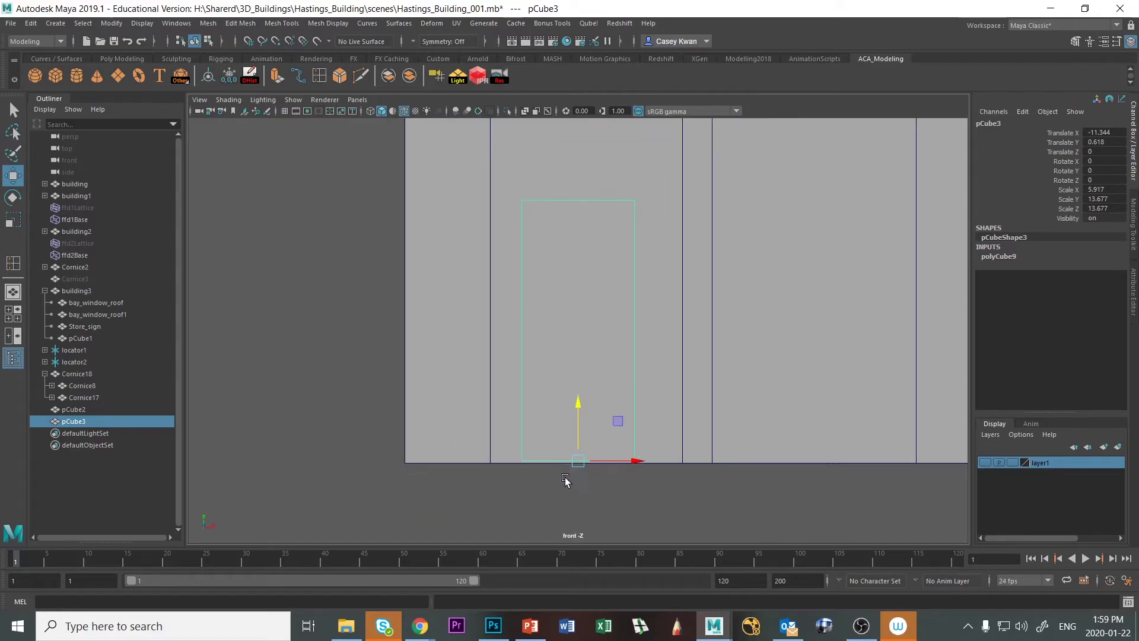
key(alt+Tab)
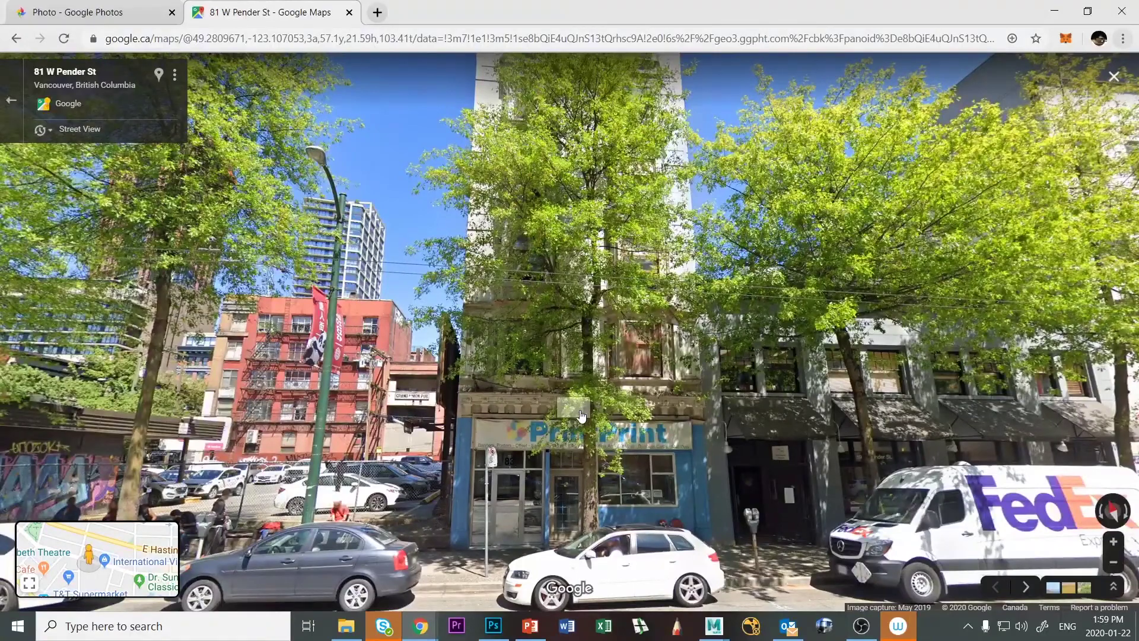
Turn the Street View slightly, then pan the Google Photos reference down to the storefront.
drag(635, 414, 594, 423)
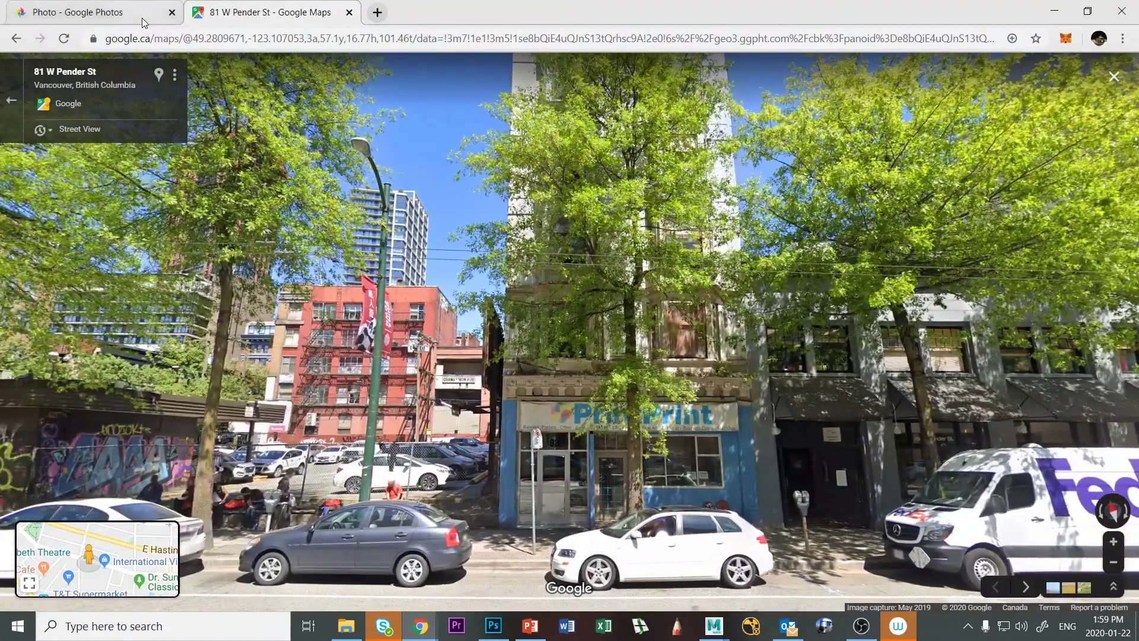
click(141, 18)
drag(486, 593, 432, 391)
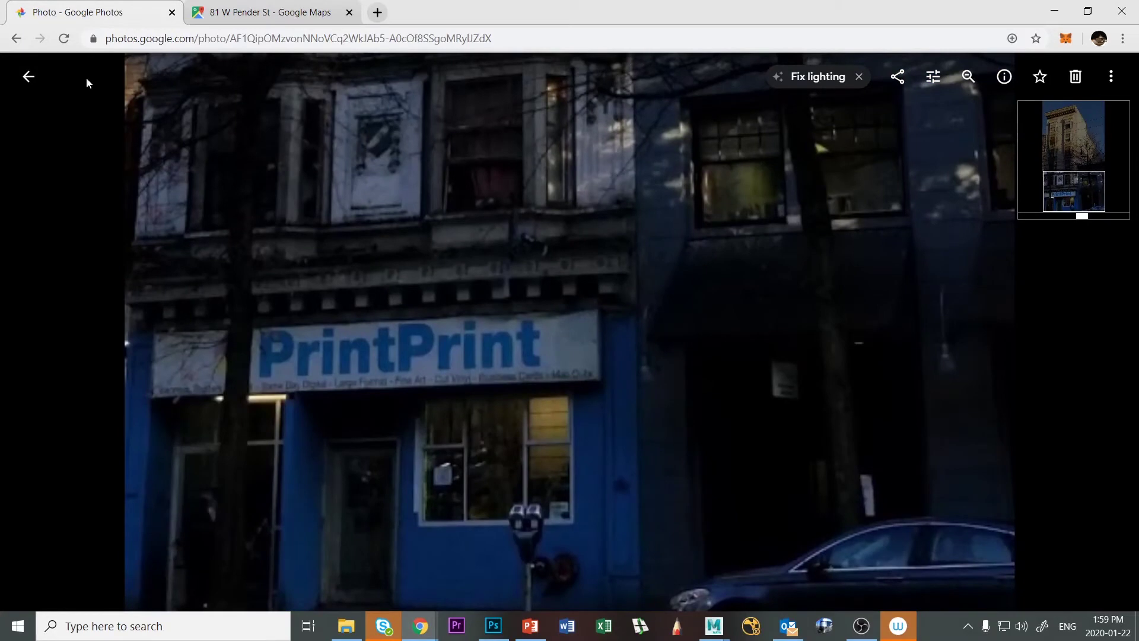
Open the third Nov 21 photo of the PrintPrint building and zoom in on its storefront.
click(36, 87)
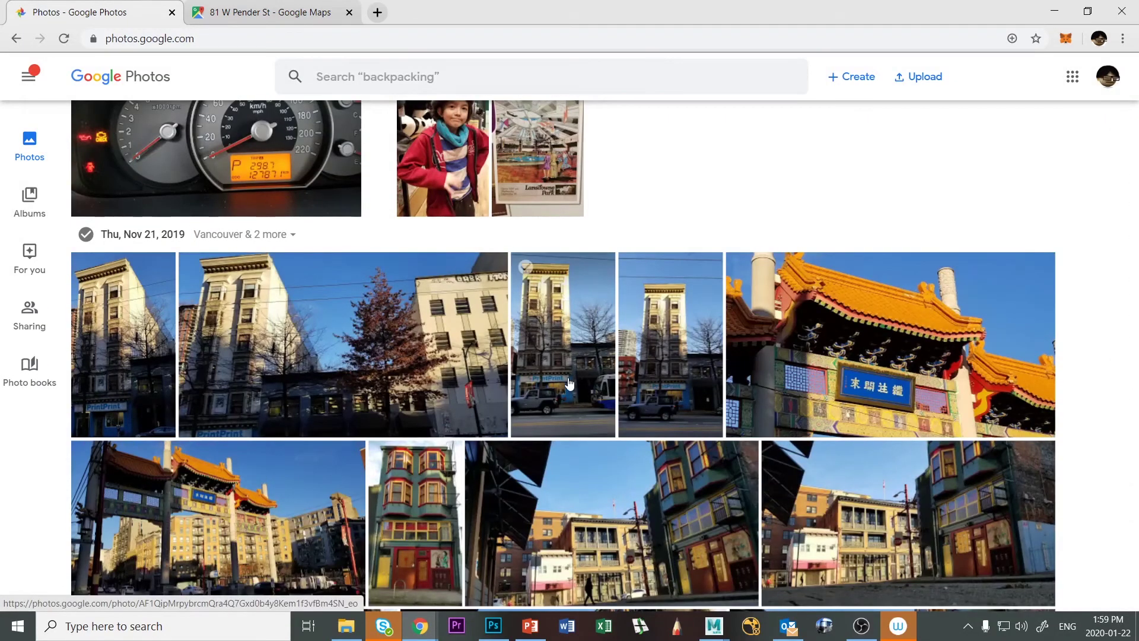
click(569, 384)
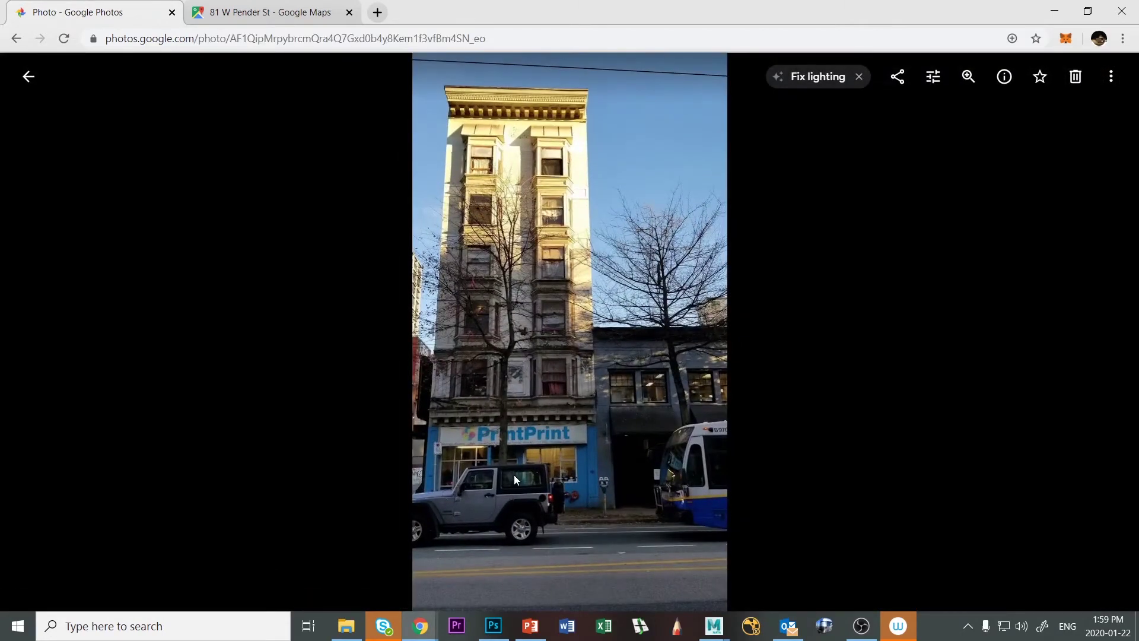
scroll(493, 489, up, 5)
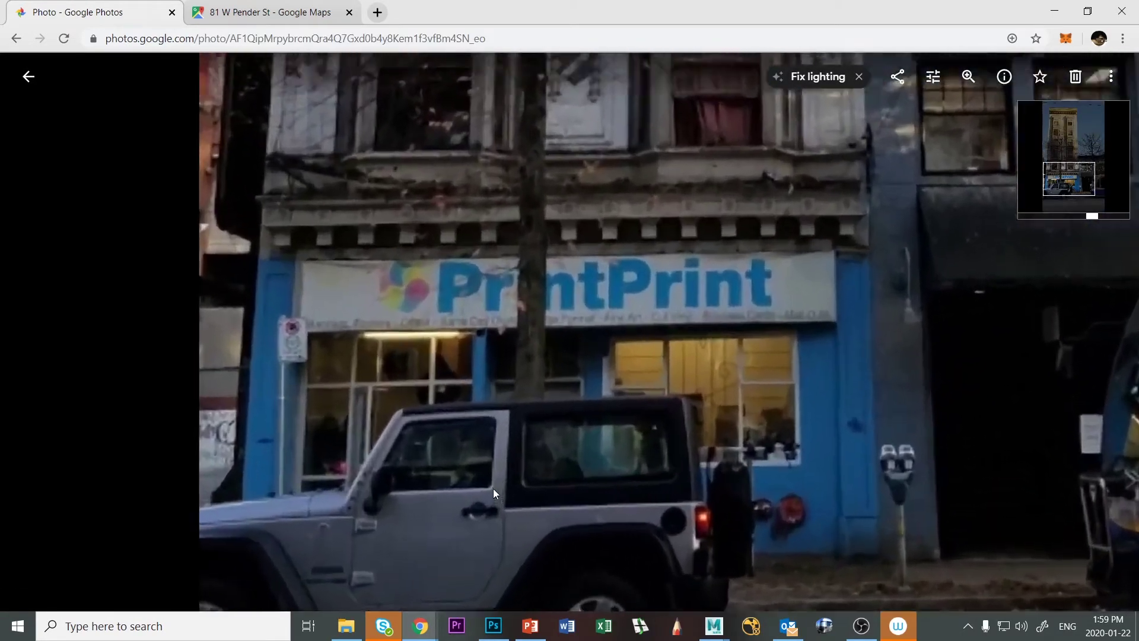
scroll(493, 488, up, 1)
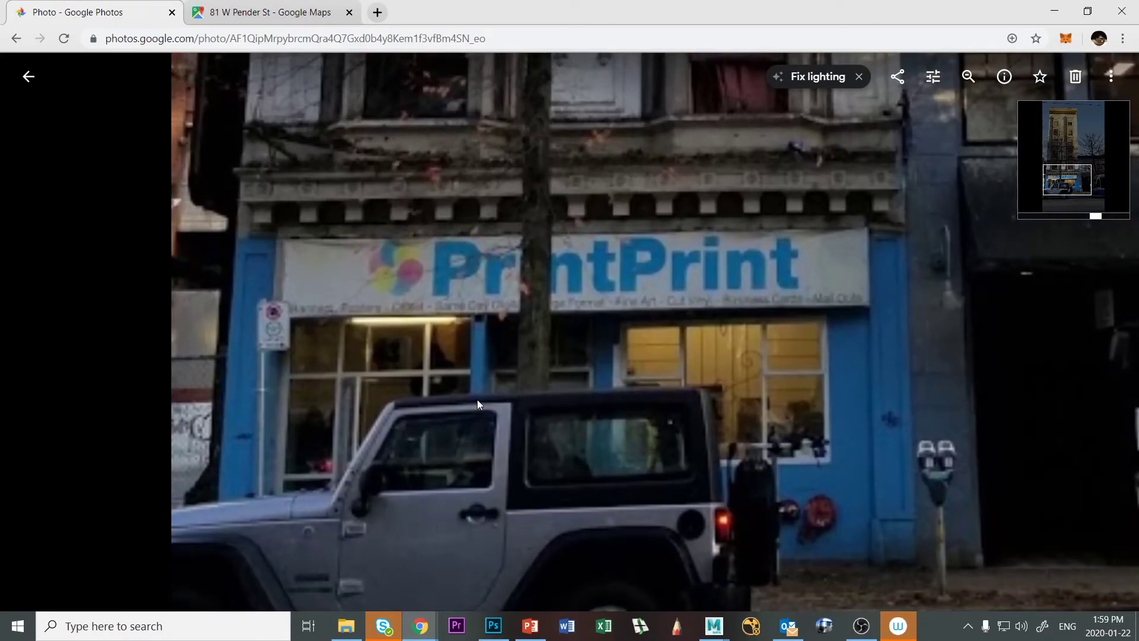
Rescale the left door box pCube3 larger and taller, checking it against the reference photo.
key(alt+Tab)
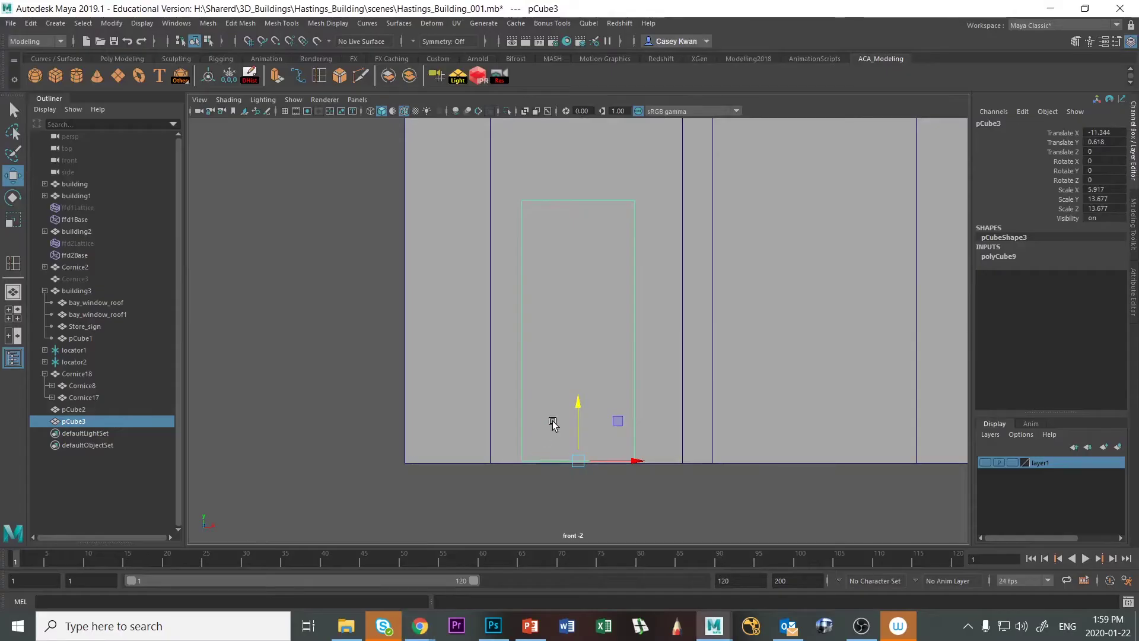
scroll(659, 446, down, 6)
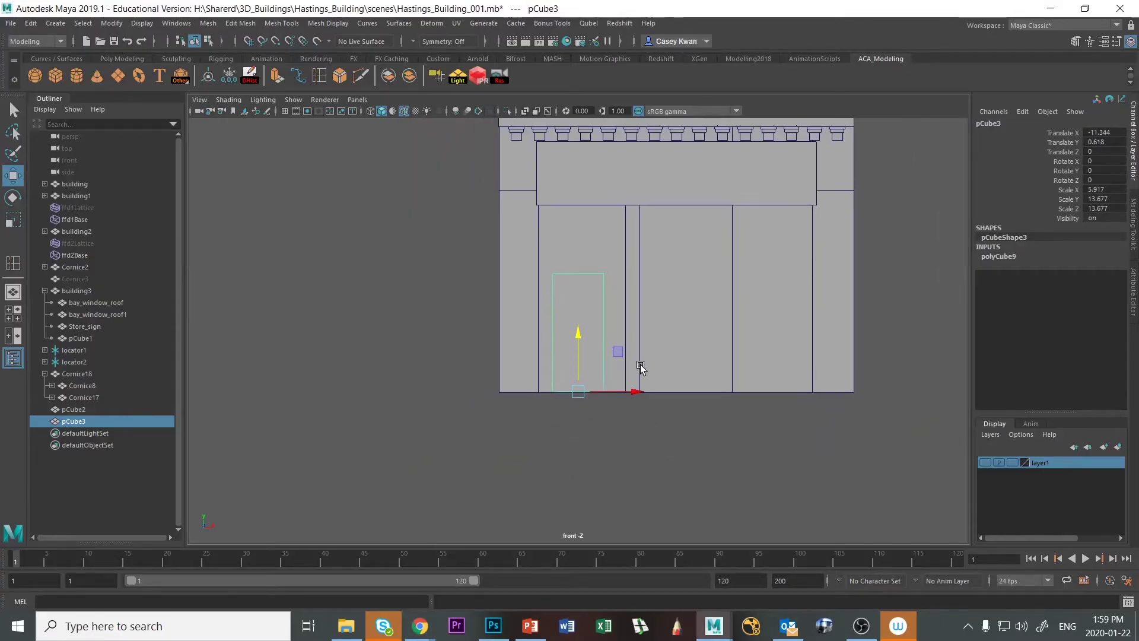
scroll(535, 431, down, 5)
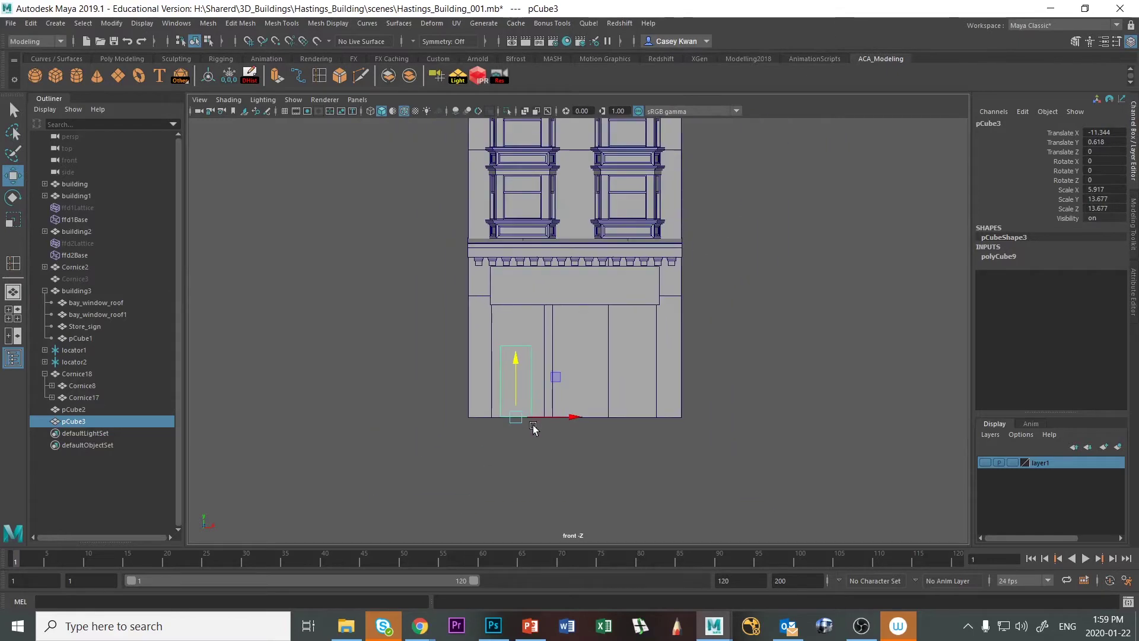
key(r)
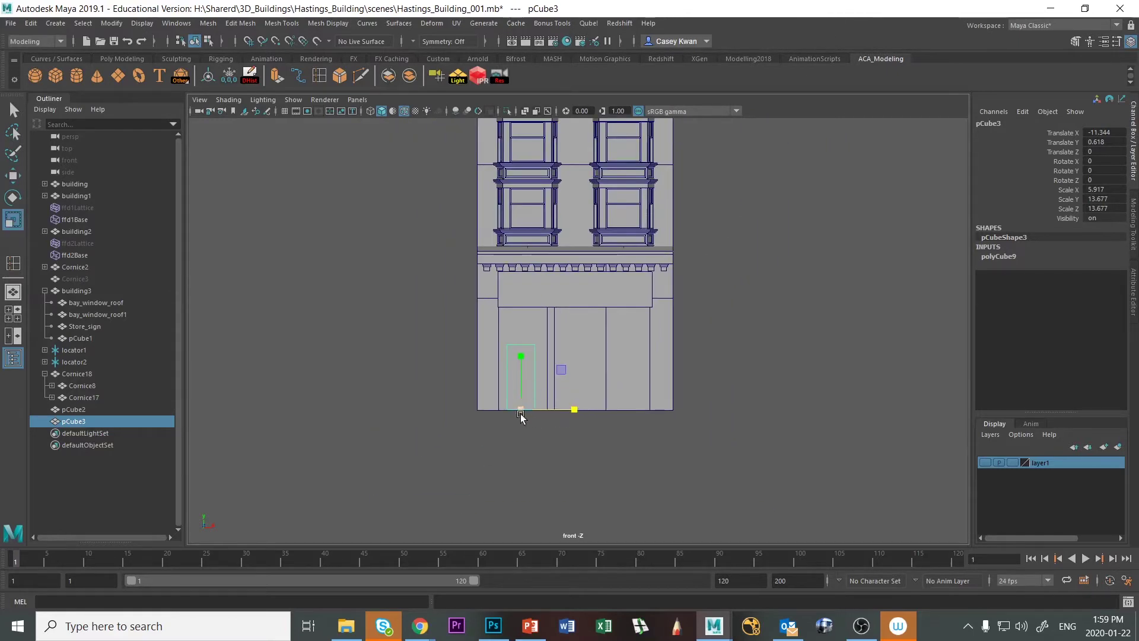
drag(525, 407, 539, 398)
drag(521, 356, 516, 352)
key(alt+Tab)
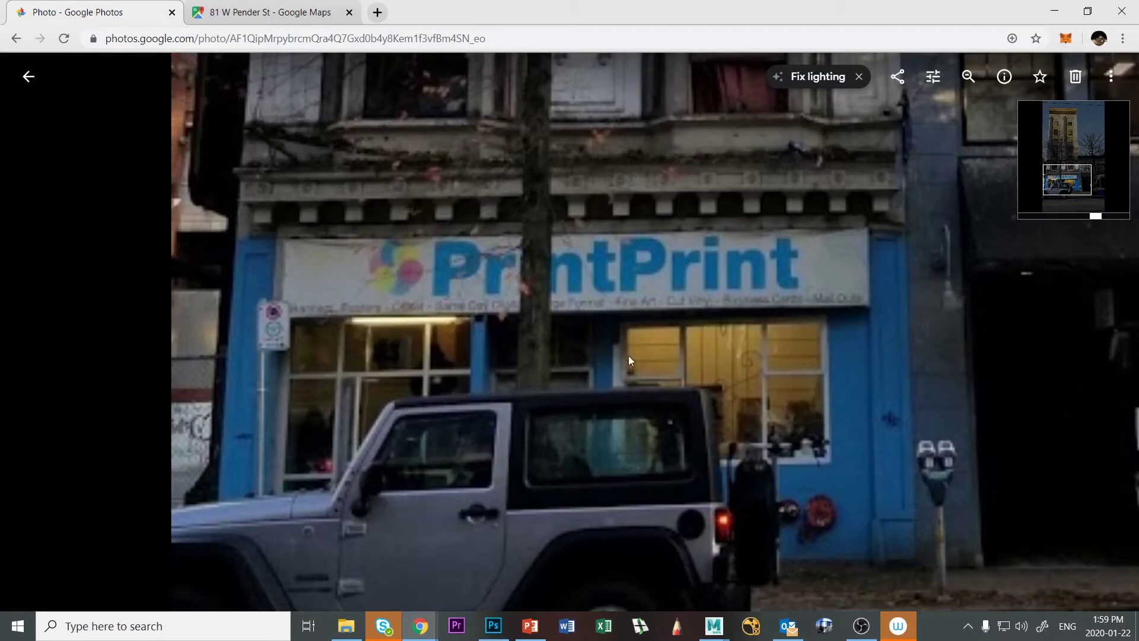
key(alt+Tab)
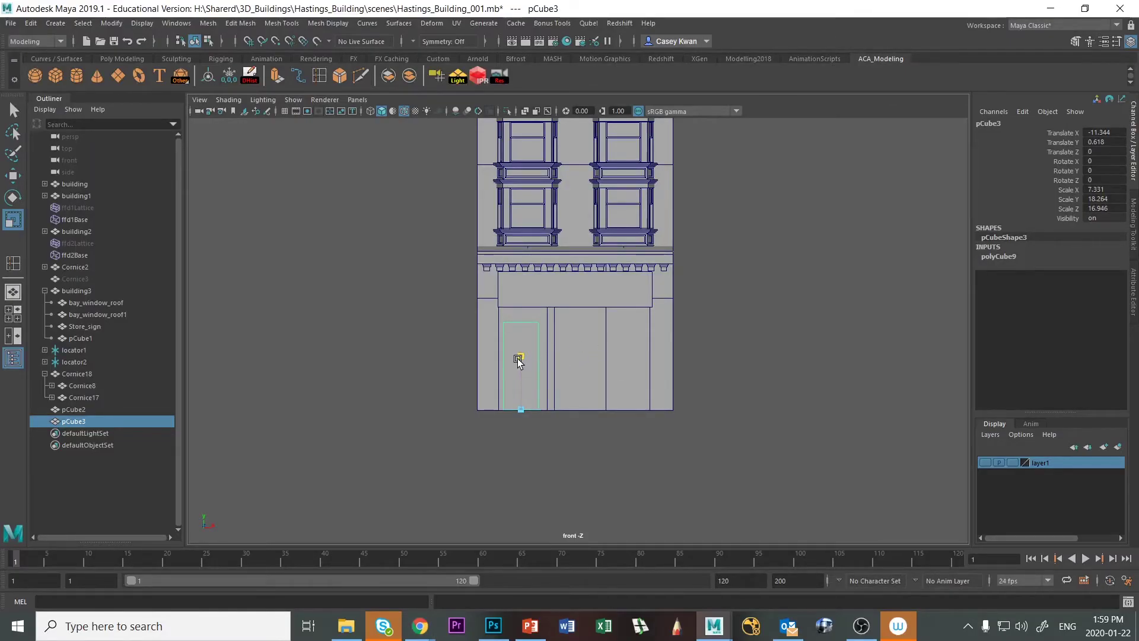
drag(517, 359, 518, 362)
key(alt+Tab)
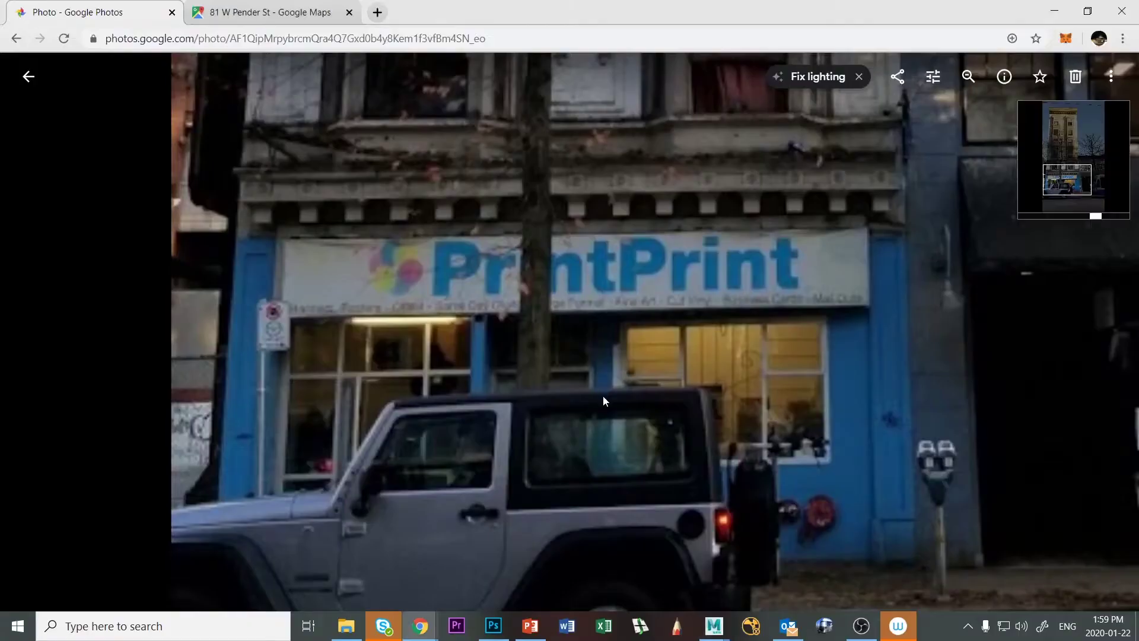
key(alt+Tab)
Shift the narrow pillar box pCube2 slightly right along X.
click(550, 337)
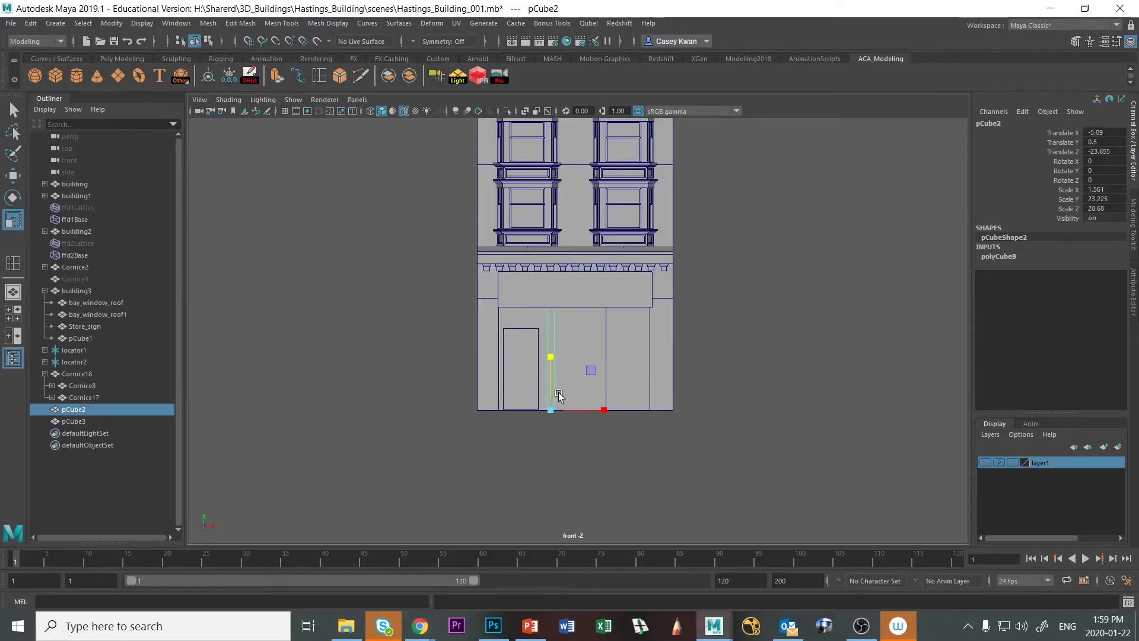
key(w)
drag(606, 409, 611, 409)
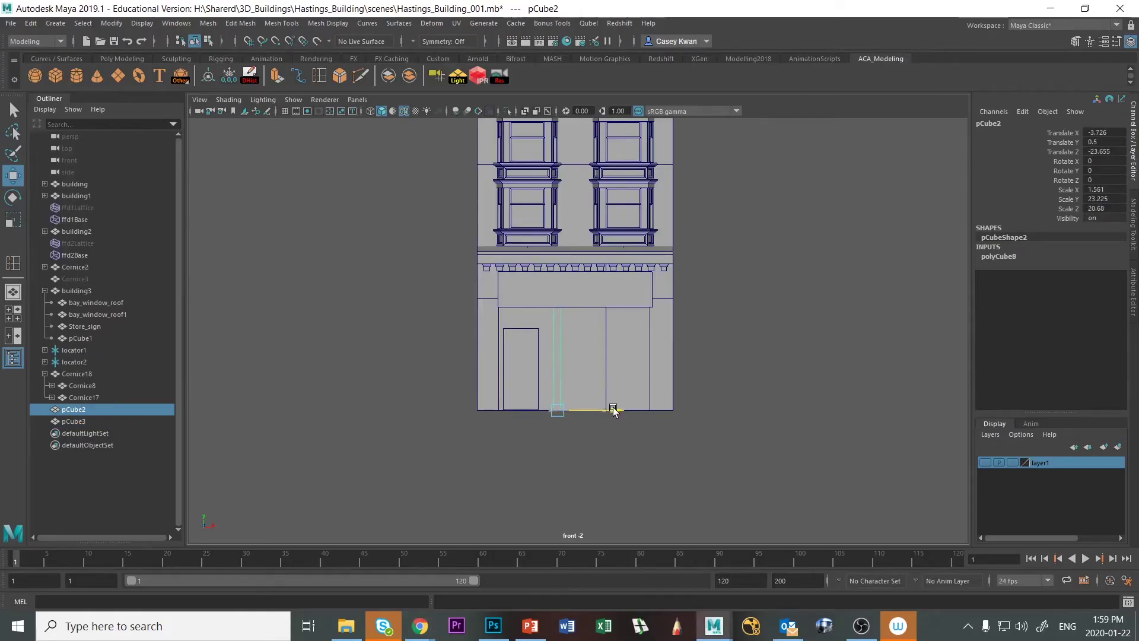
Duplicate the door box as pCube4 and move it into the right bay at Translate X 2.676.
click(536, 342)
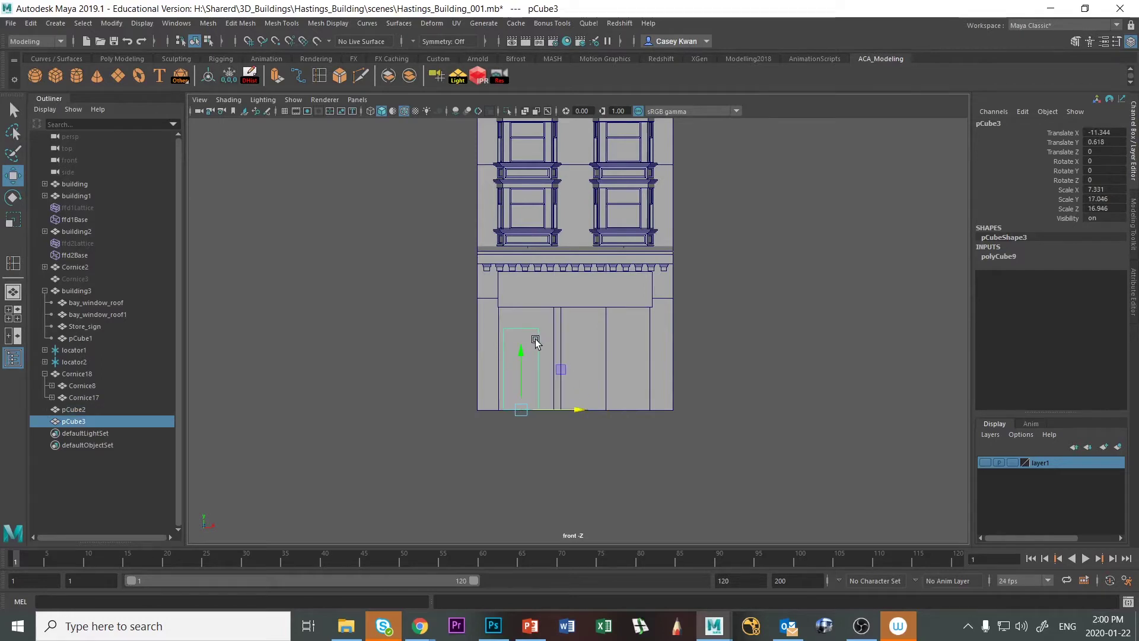
key(ctrl+d)
drag(581, 411, 648, 405)
key(alt+Tab)
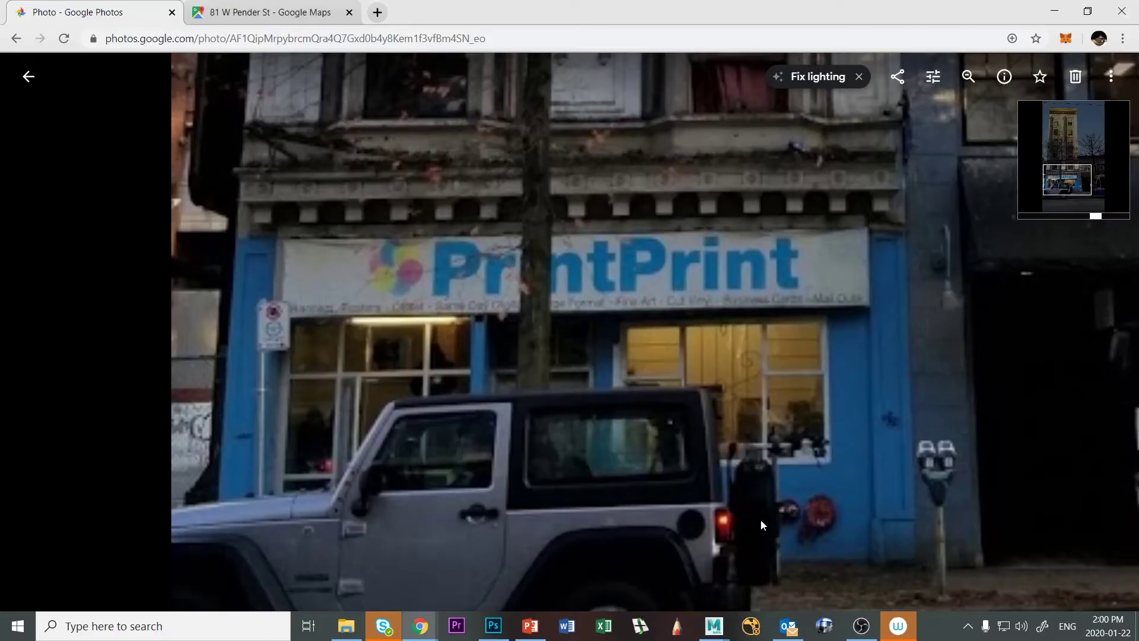
key(alt+Tab)
In the perspective view, thin the right door box pCube4 along Z to Scale Z 1.86.
scroll(653, 383, down, 5)
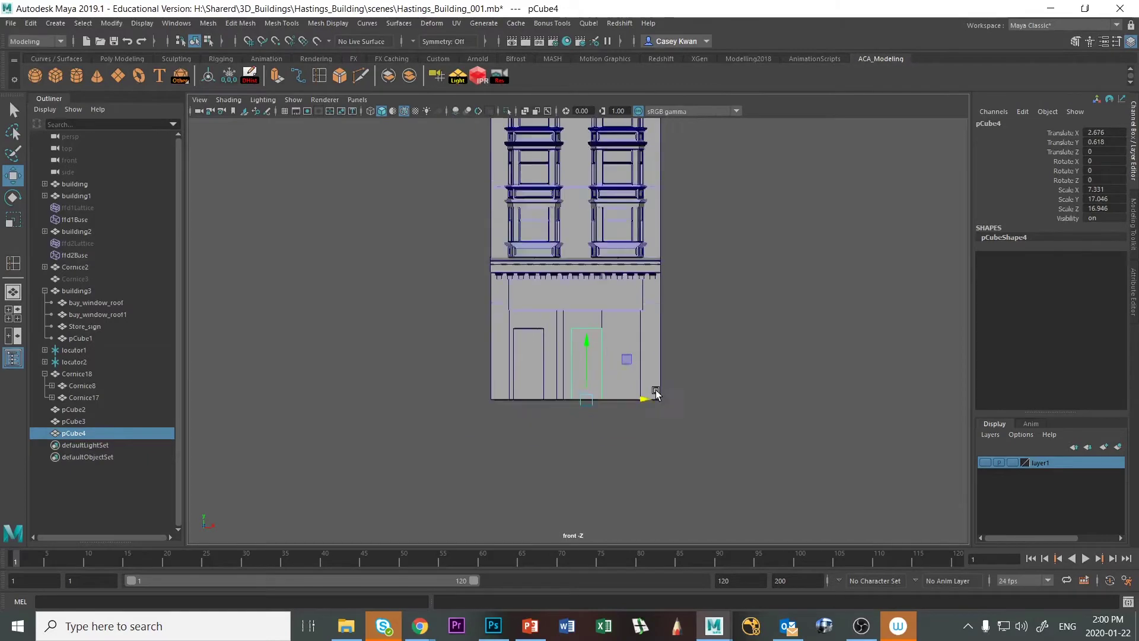
scroll(605, 484, down, 2)
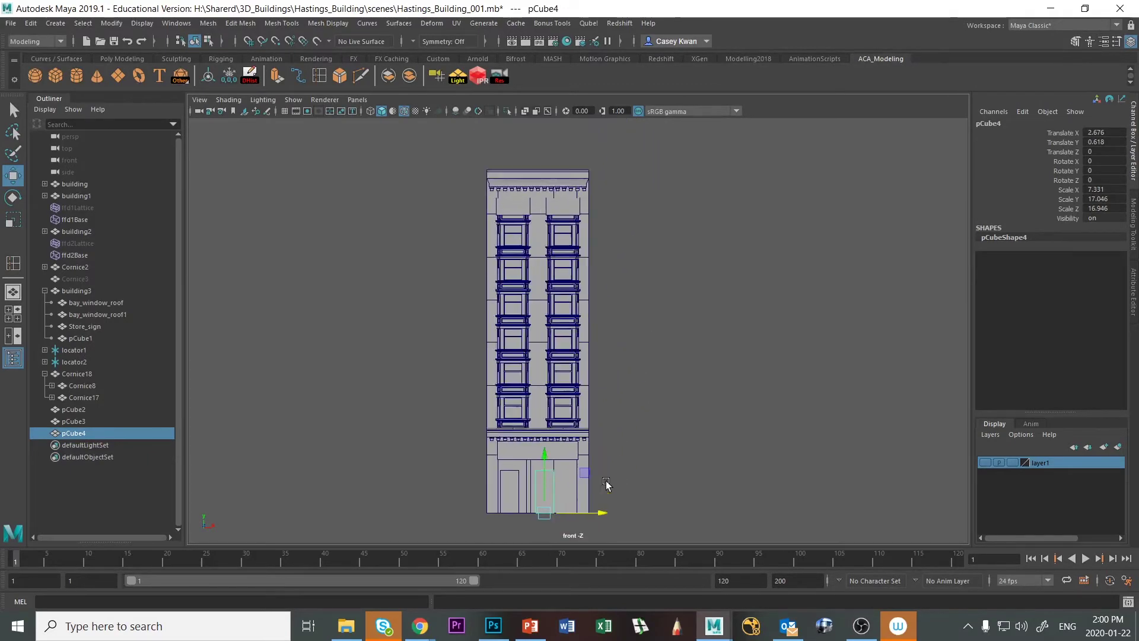
scroll(602, 488, up, 2)
alt+middle_drag(603, 488, 603, 303)
scroll(574, 412, up, 4)
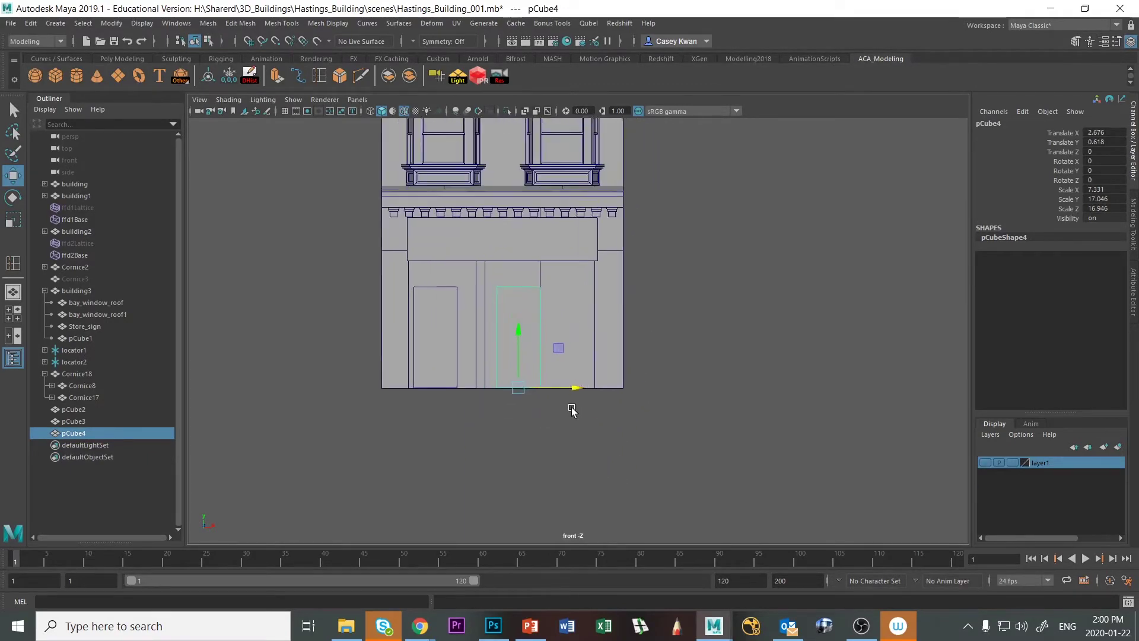
scroll(574, 431, up, 1)
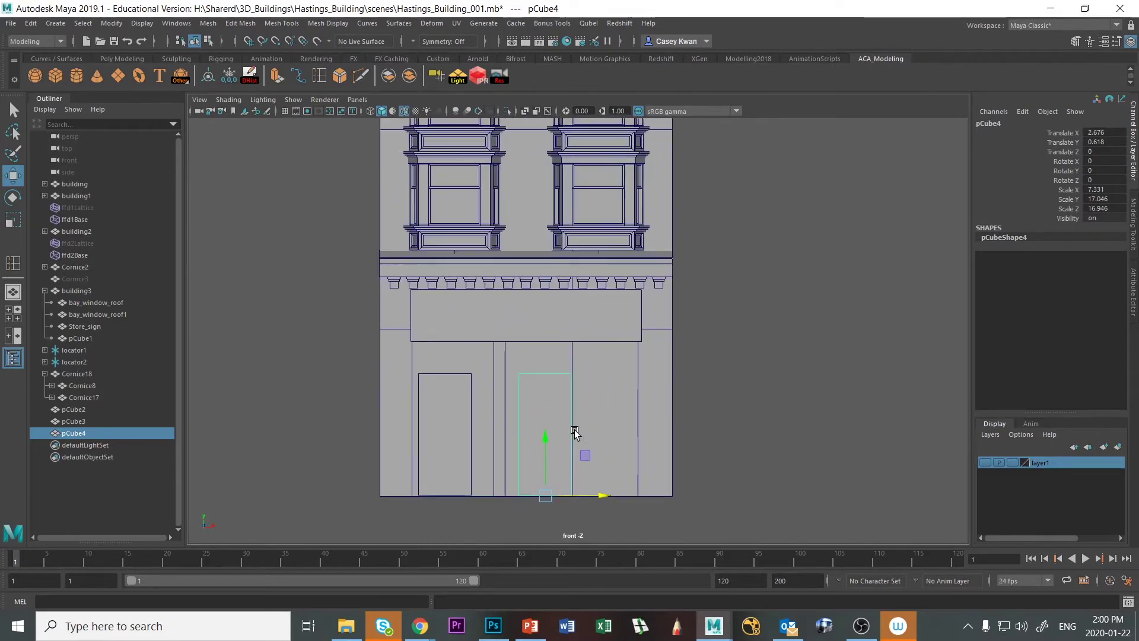
click(745, 413)
key(space)
key(space)
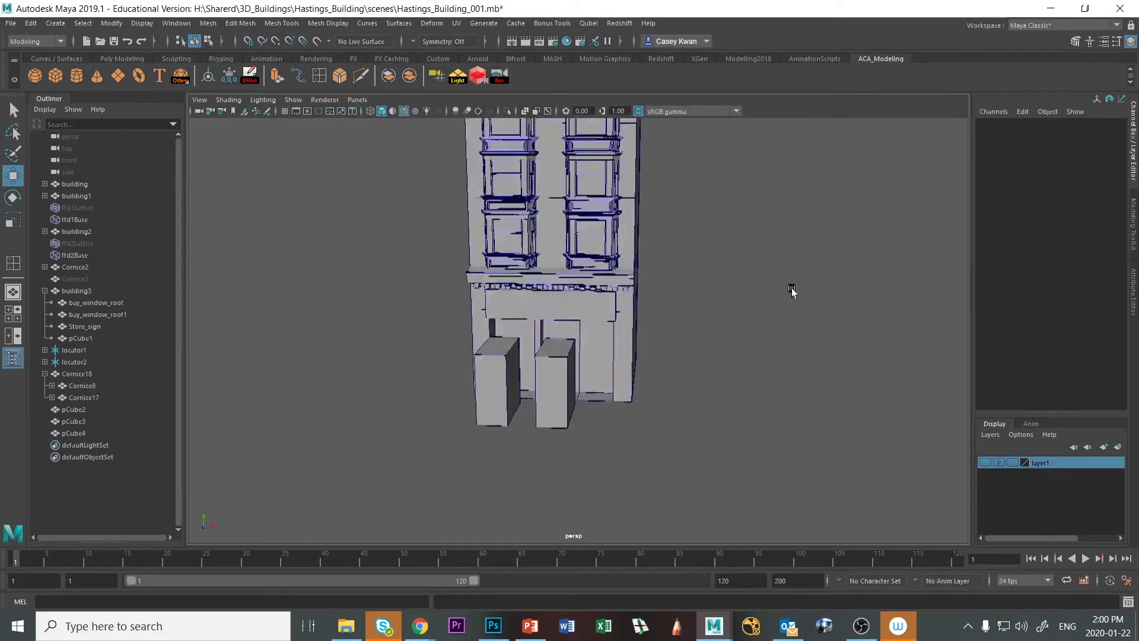
alt+drag(791, 292, 475, 483)
click(526, 426)
alt+drag(525, 426, 561, 388)
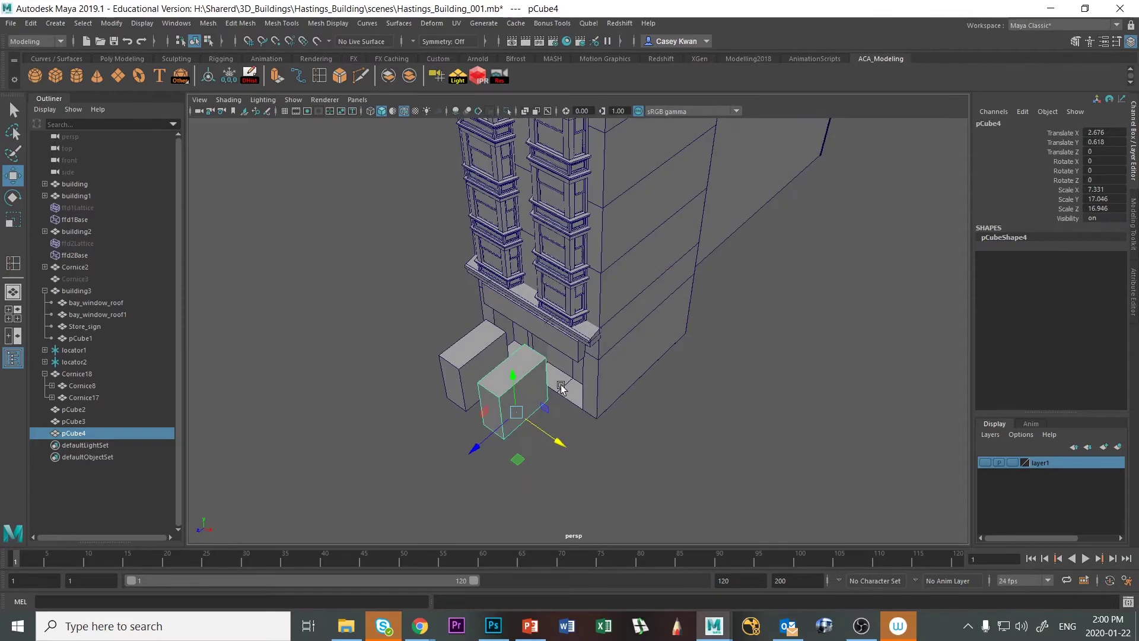
key(r)
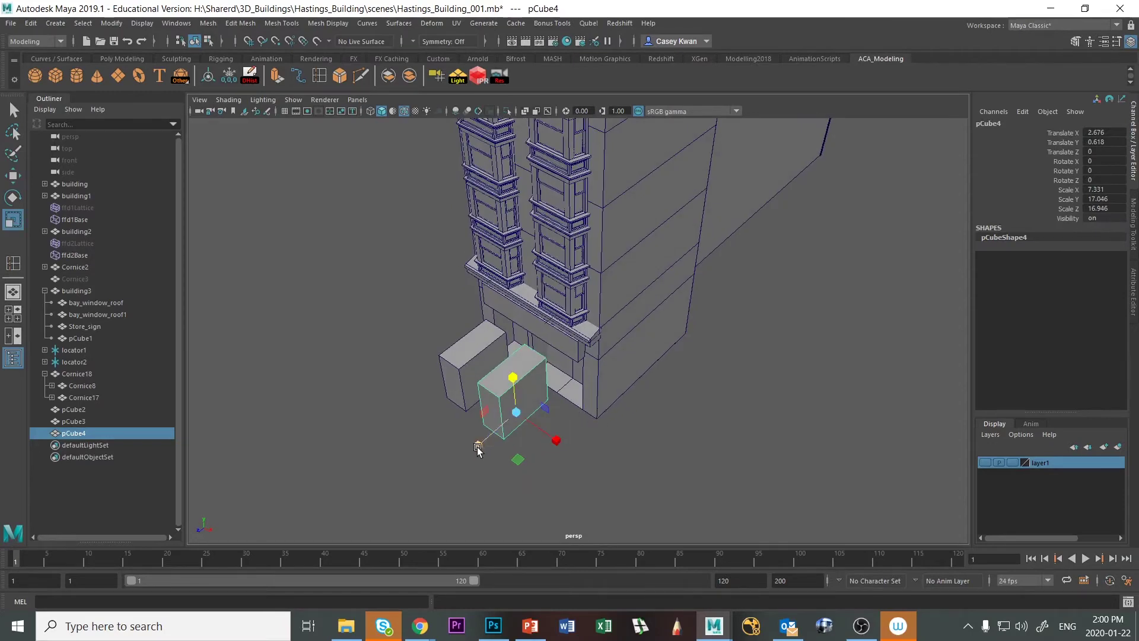
drag(477, 444, 516, 421)
Thin the left door box pCube3 along Z to Scale Z 2.157.
click(477, 354)
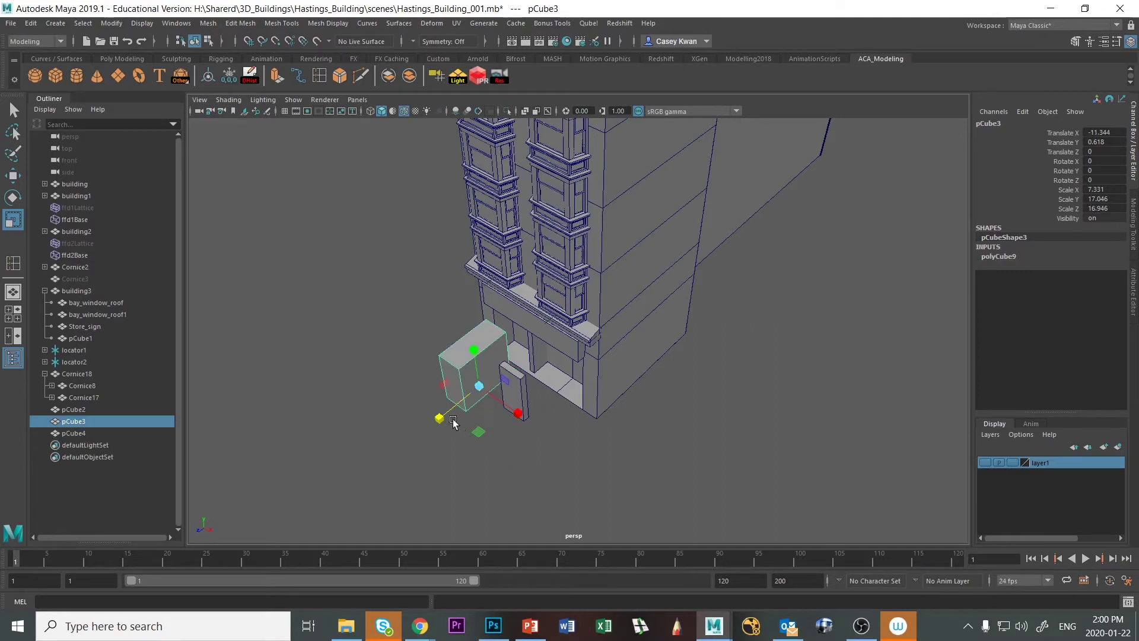
drag(434, 417, 475, 390)
key(f)
Select the front face of pCube4 in face mode.
alt+drag(610, 433, 666, 389)
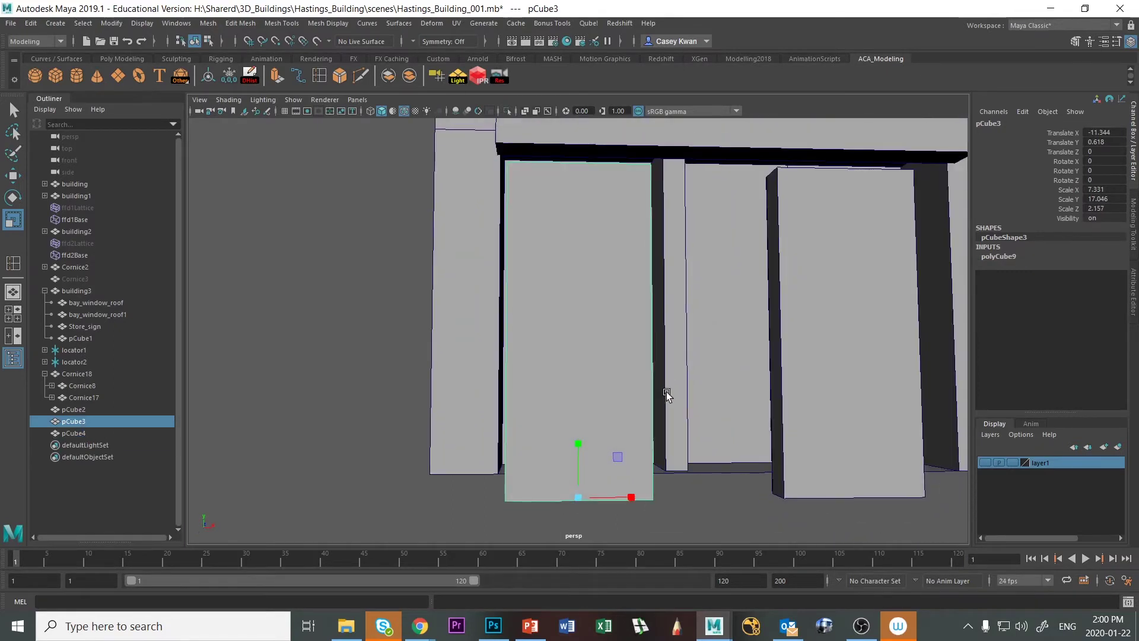
scroll(694, 387, down, 4)
click(532, 383)
alt+drag(532, 382, 544, 333)
right_drag(544, 334, 547, 336)
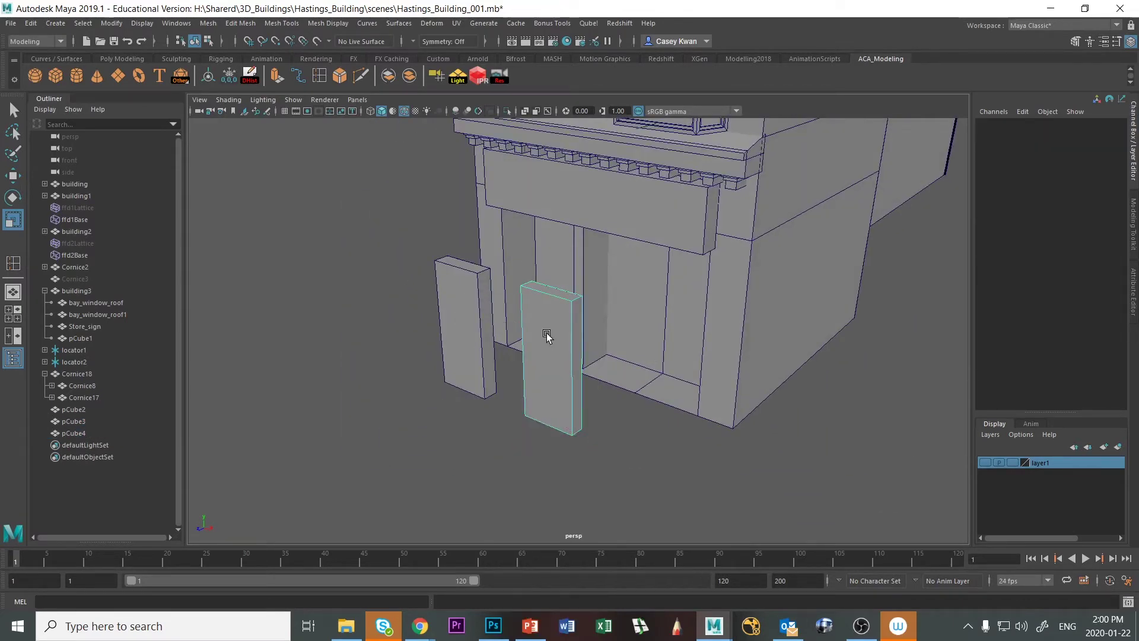
click(541, 332)
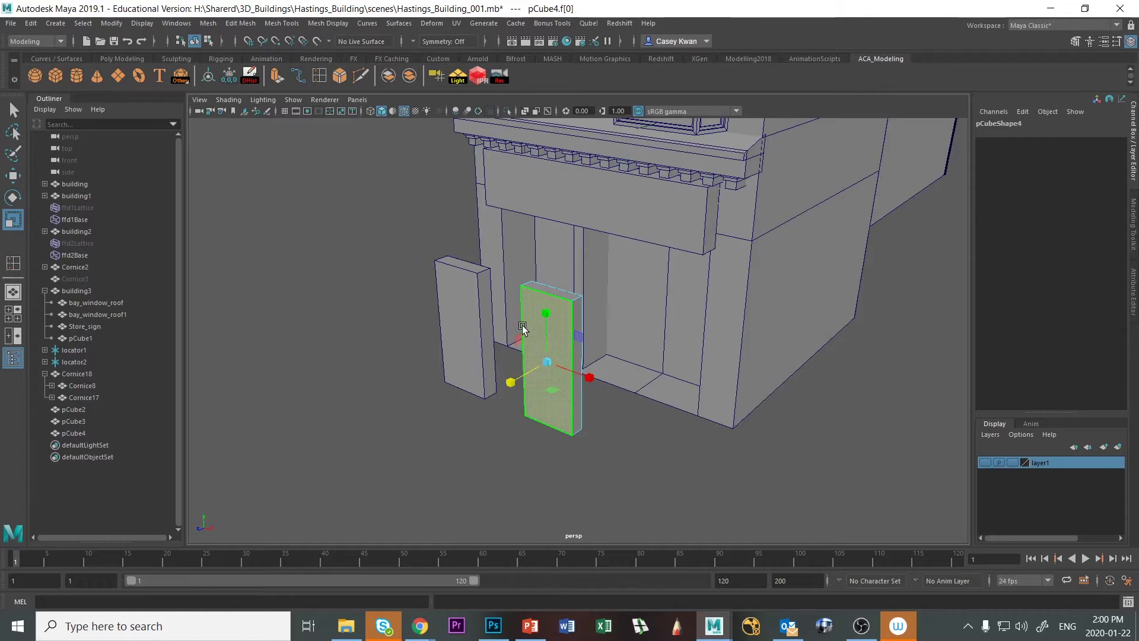
Extrude the door's front face with Offset 0.7 to create an inset border.
key(ctrl+e)
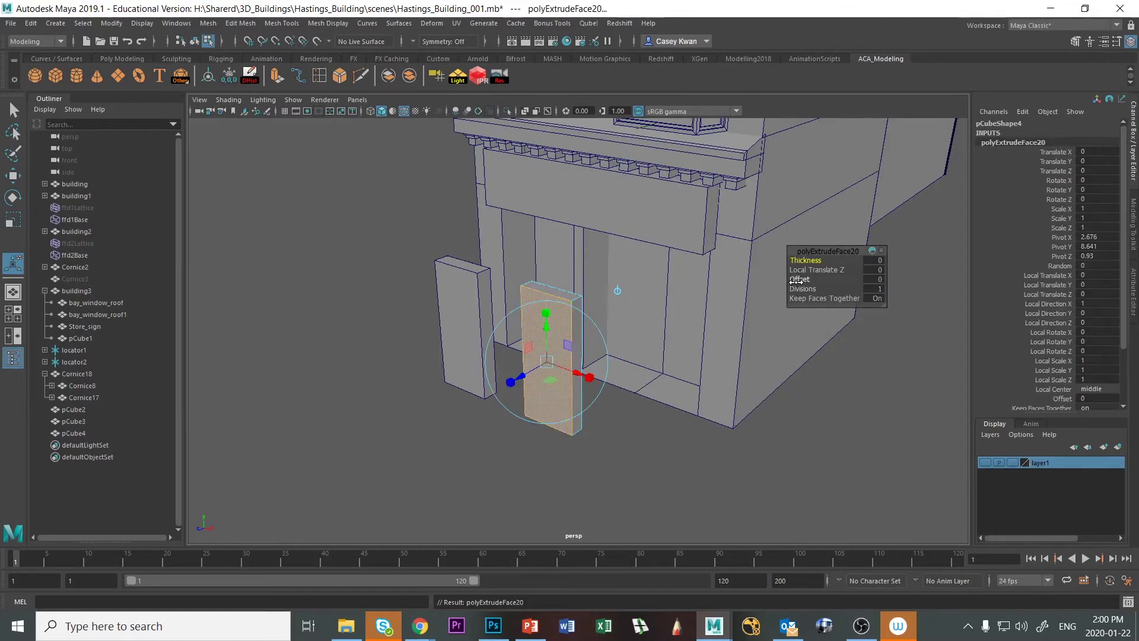
drag(787, 279, 800, 278)
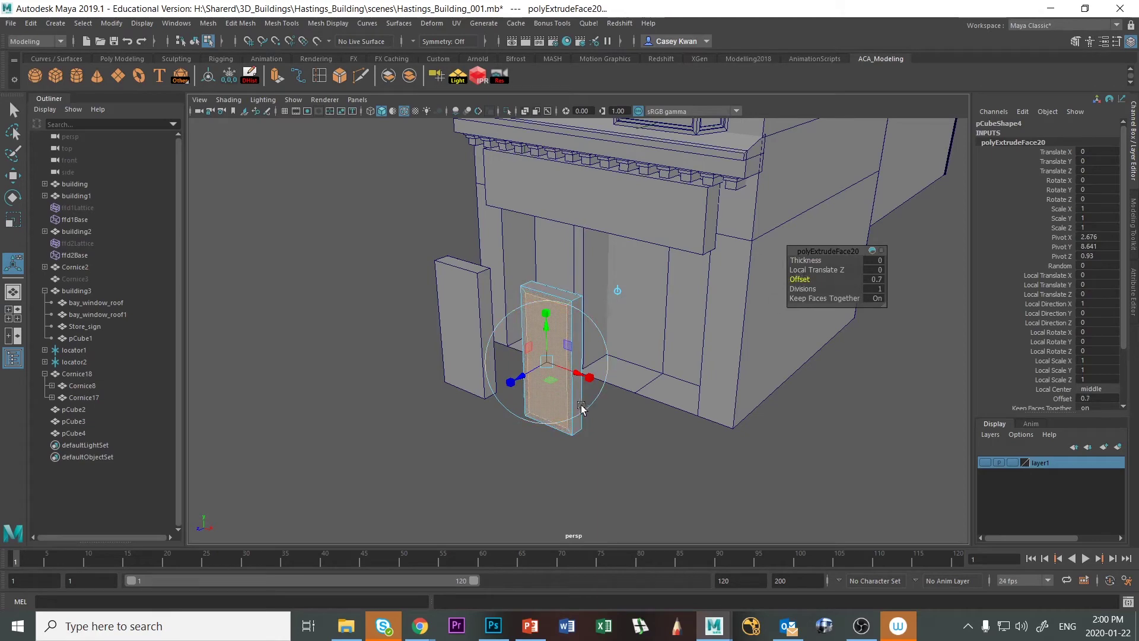
alt+drag(581, 409, 618, 371)
key(f)
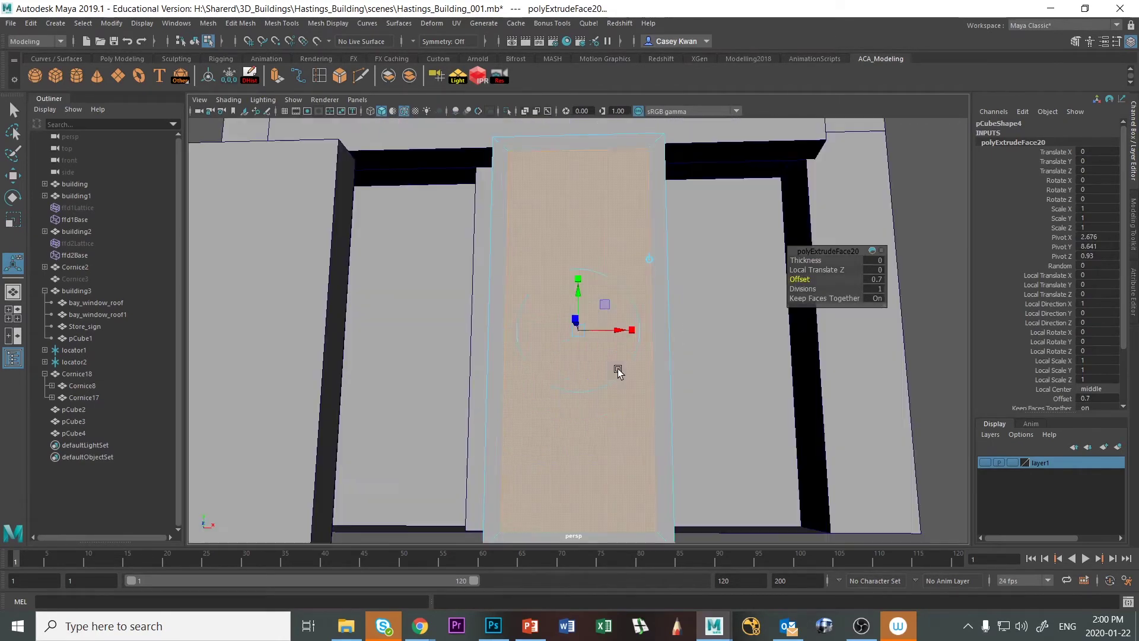
scroll(617, 368, down, 6)
alt+drag(571, 419, 573, 392)
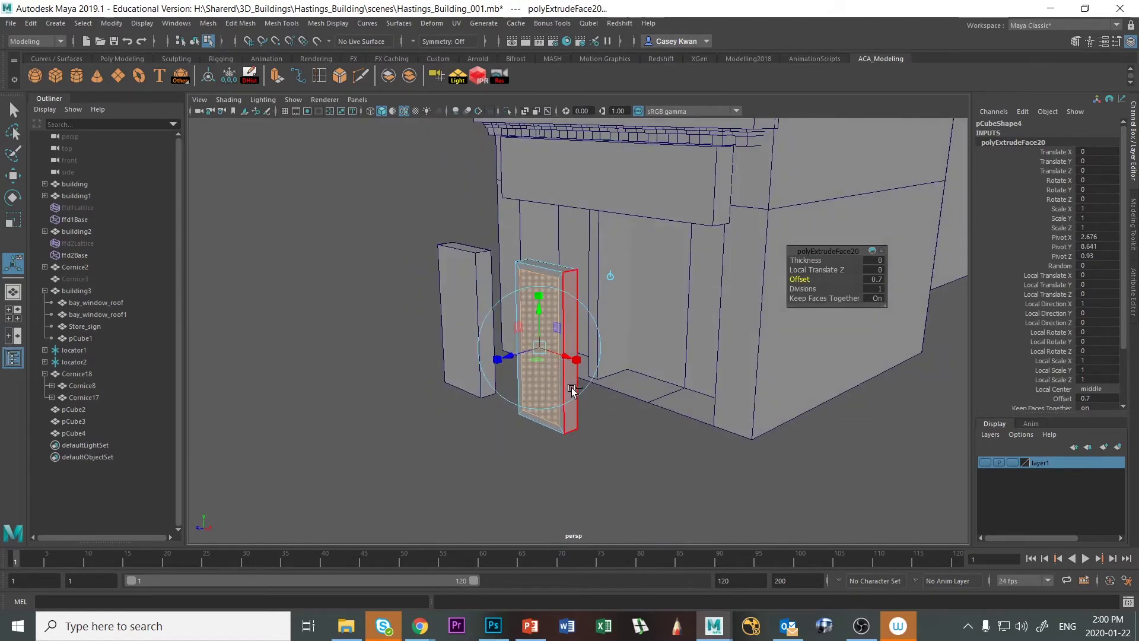
Extrude the inset face again and push the panel inward along Z.
key(ctrl+e)
drag(514, 358, 520, 355)
key(F10)
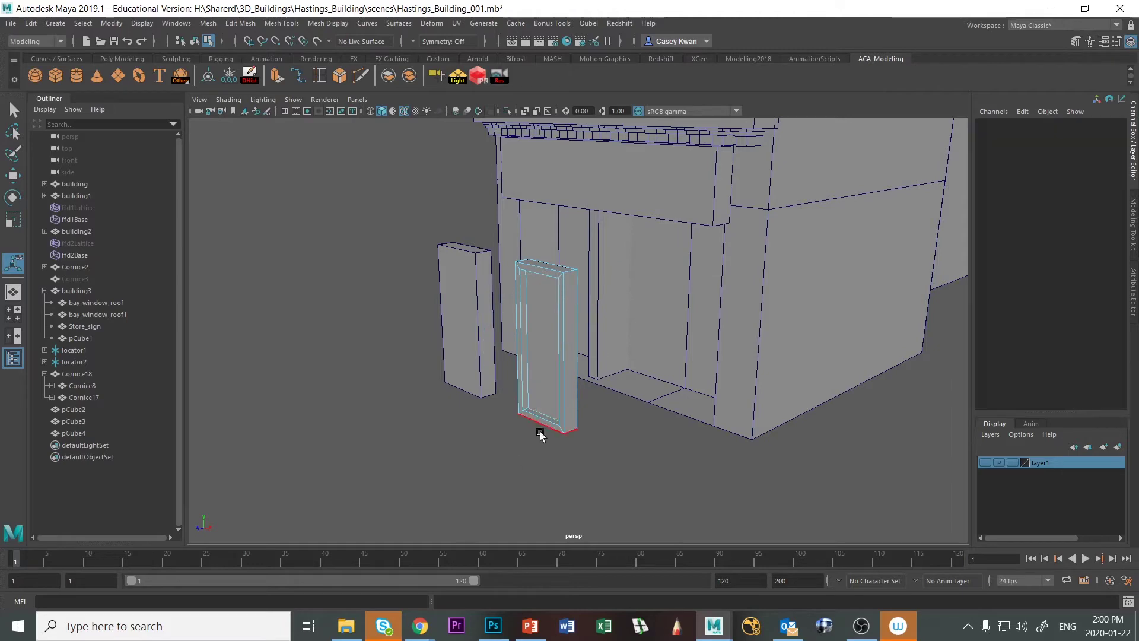
alt+drag(541, 434, 568, 370)
right_drag(570, 301, 586, 285)
alt+drag(603, 369, 628, 330)
Move pCube4 back into the doorway and up, to Translate Z -18.944, Y 1.091.
key(w)
key(f)
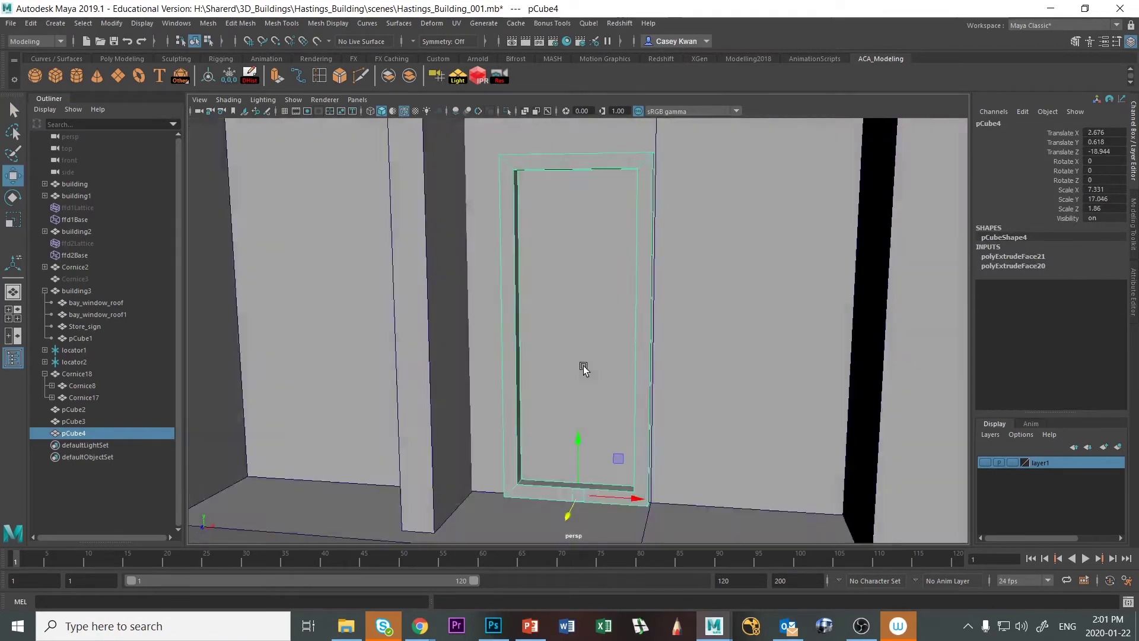
alt+drag(584, 368, 600, 363)
drag(573, 455, 580, 438)
scroll(636, 422, down, 3)
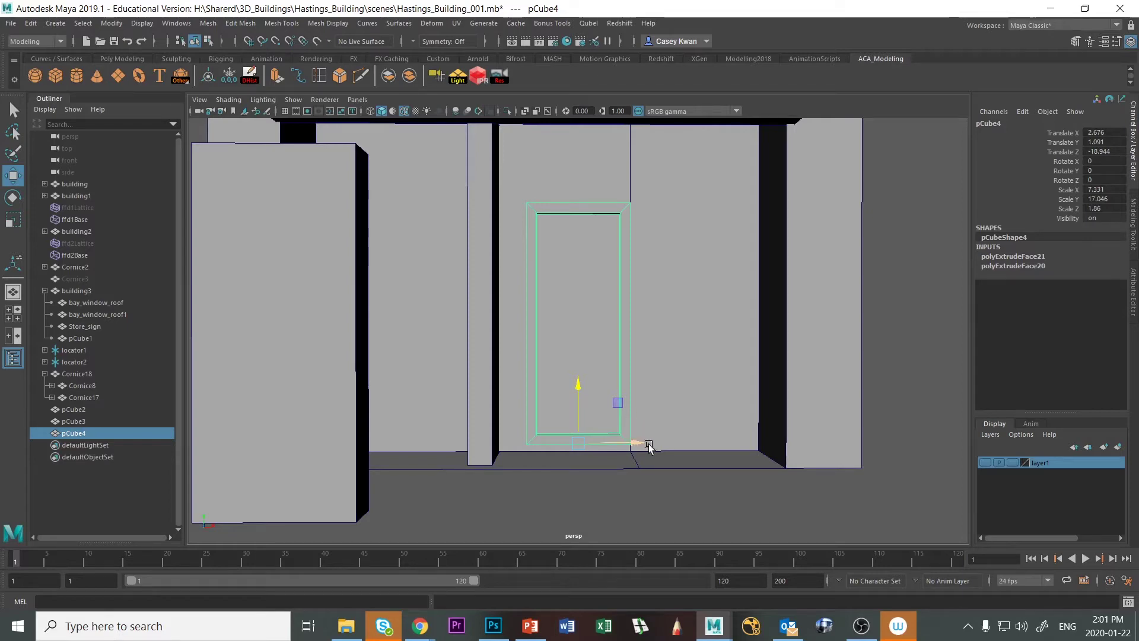
Delete the freestanding pillar pCube3 from the storefront.
alt+drag(629, 448, 542, 457)
scroll(617, 452, up, 3)
scroll(633, 457, down, 3)
click(382, 478)
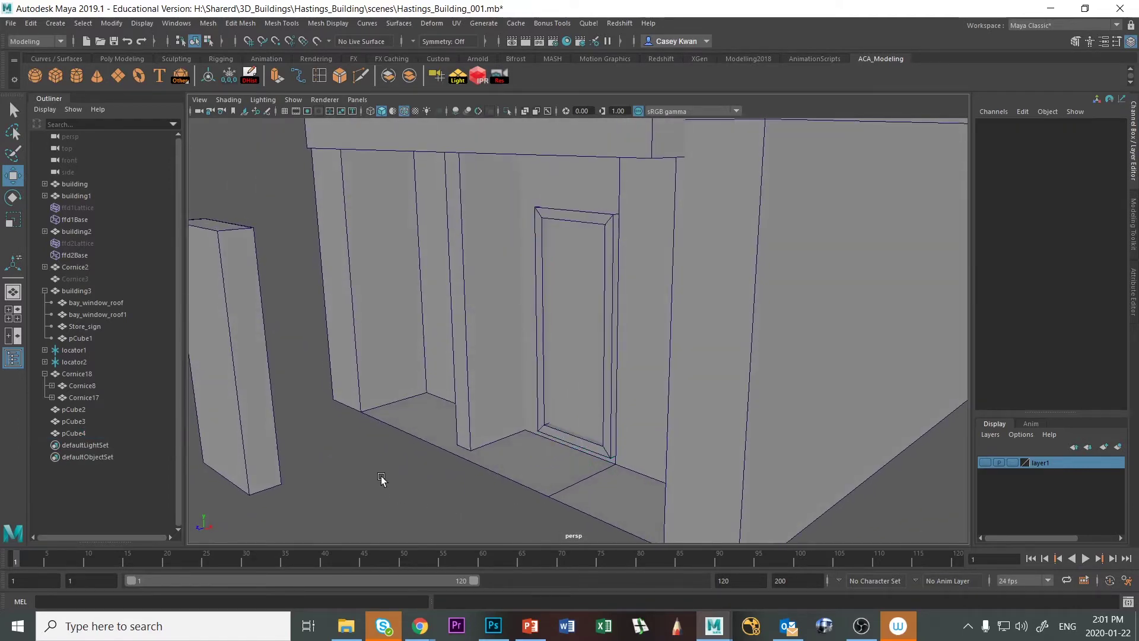
alt+drag(382, 478, 372, 492)
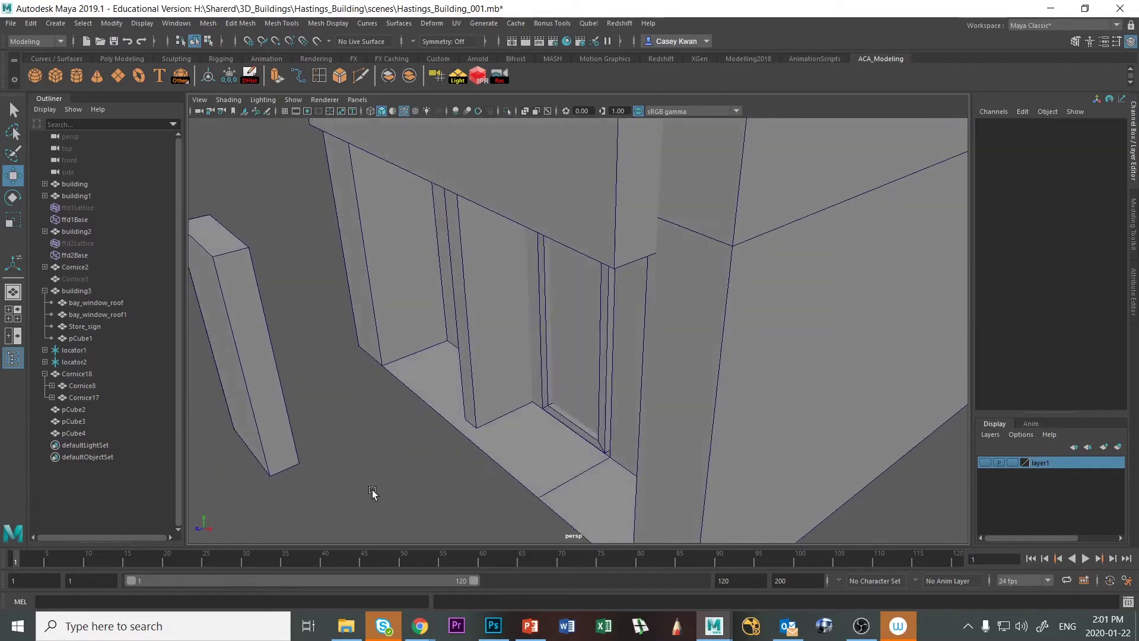
click(253, 419)
key(Delete)
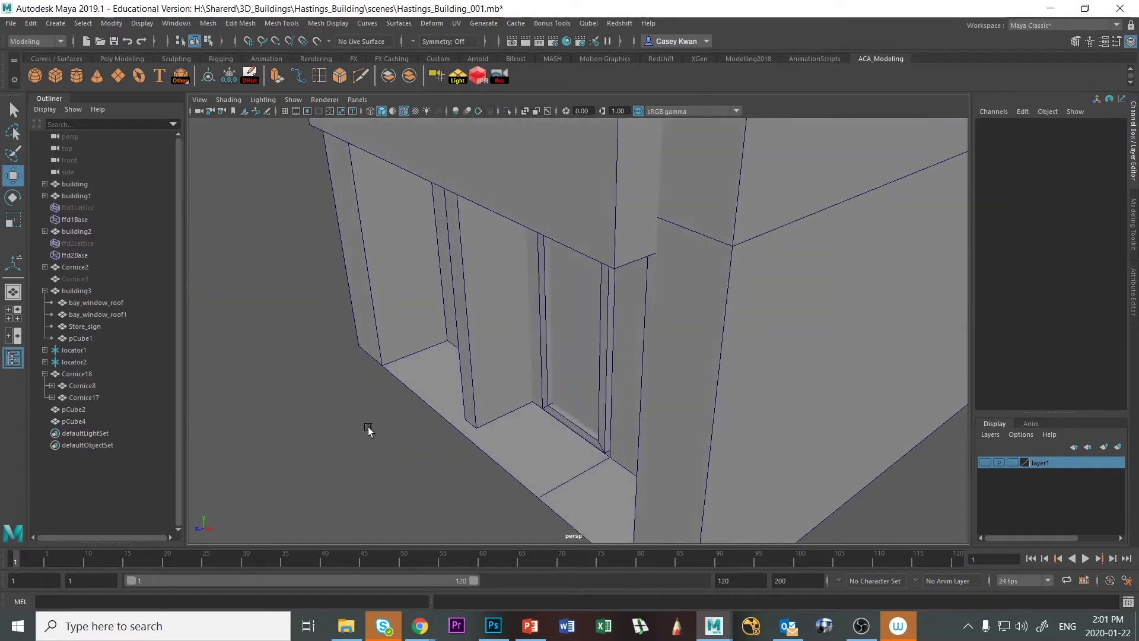
Duplicate door panel pCube4 as pCube5 and move it to X -13.695 on the left.
click(540, 337)
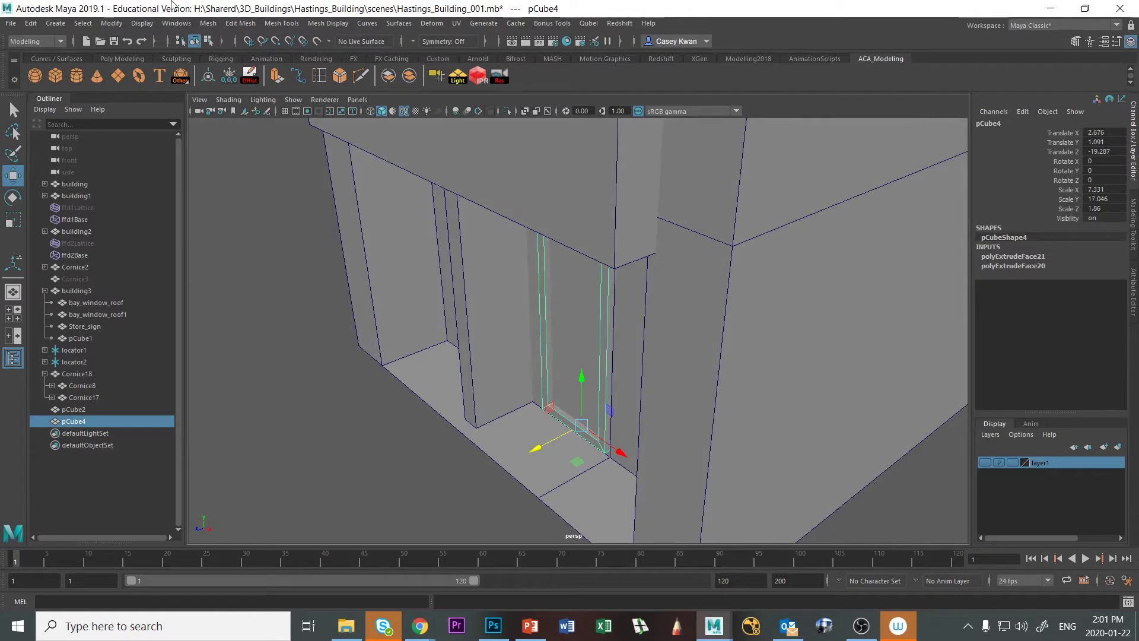
click(229, 75)
key(ctrl+d)
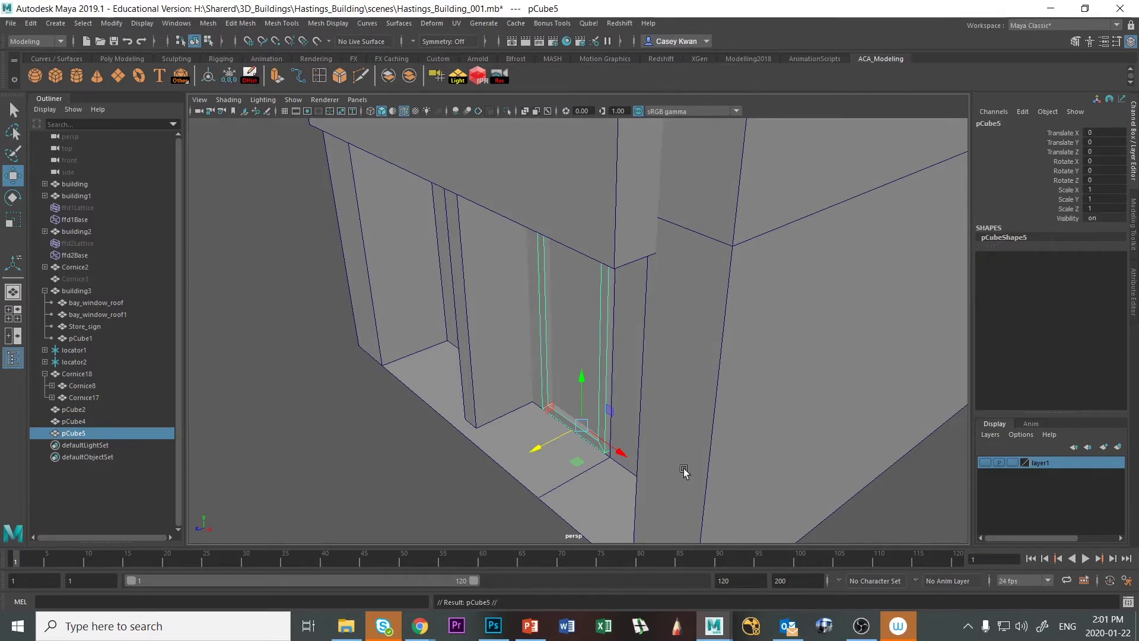
click(597, 433)
shift+click(573, 423)
click(647, 429)
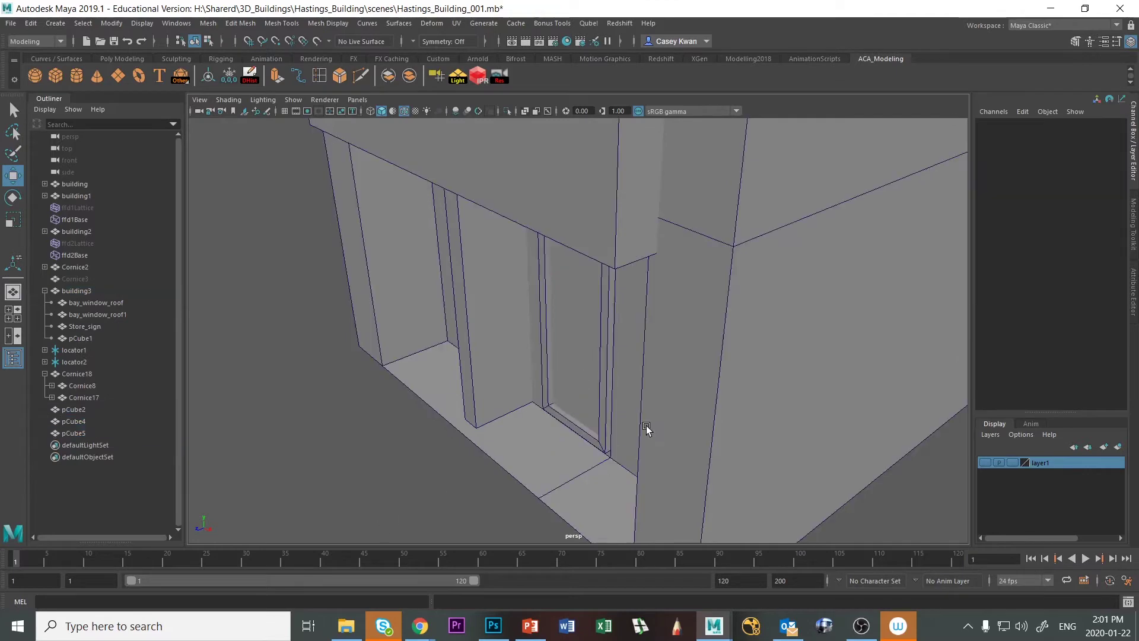
click(595, 439)
middle_drag(617, 457, 481, 411)
alt+drag(481, 411, 579, 420)
scroll(500, 387, down, 5)
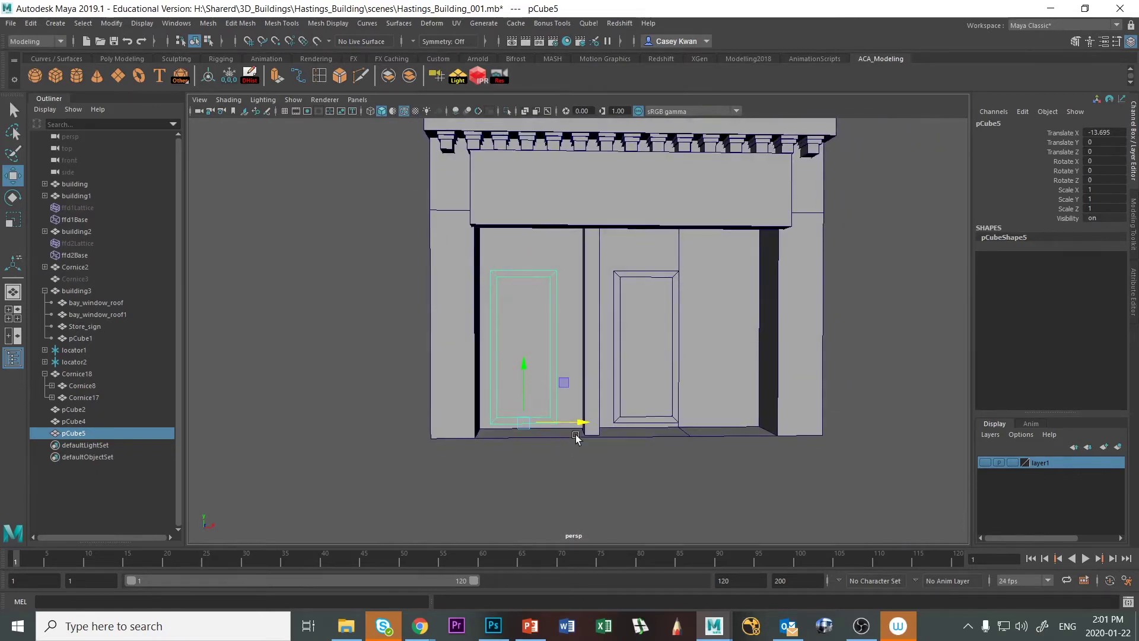
Compare the storefront with the reference photo.
click(793, 329)
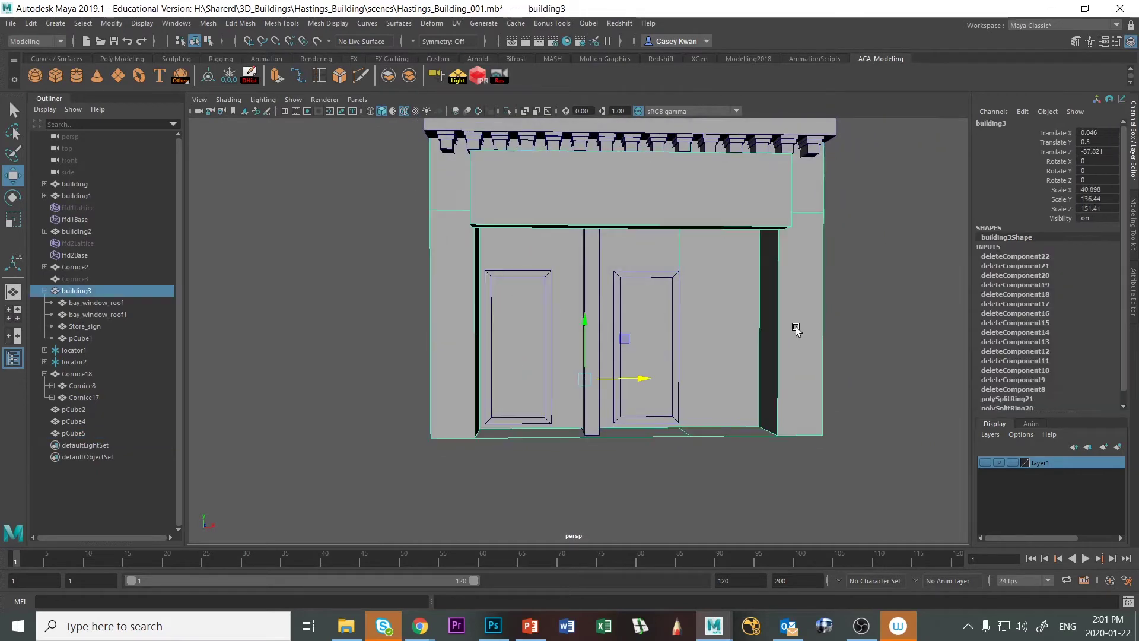
scroll(629, 475, down, 5)
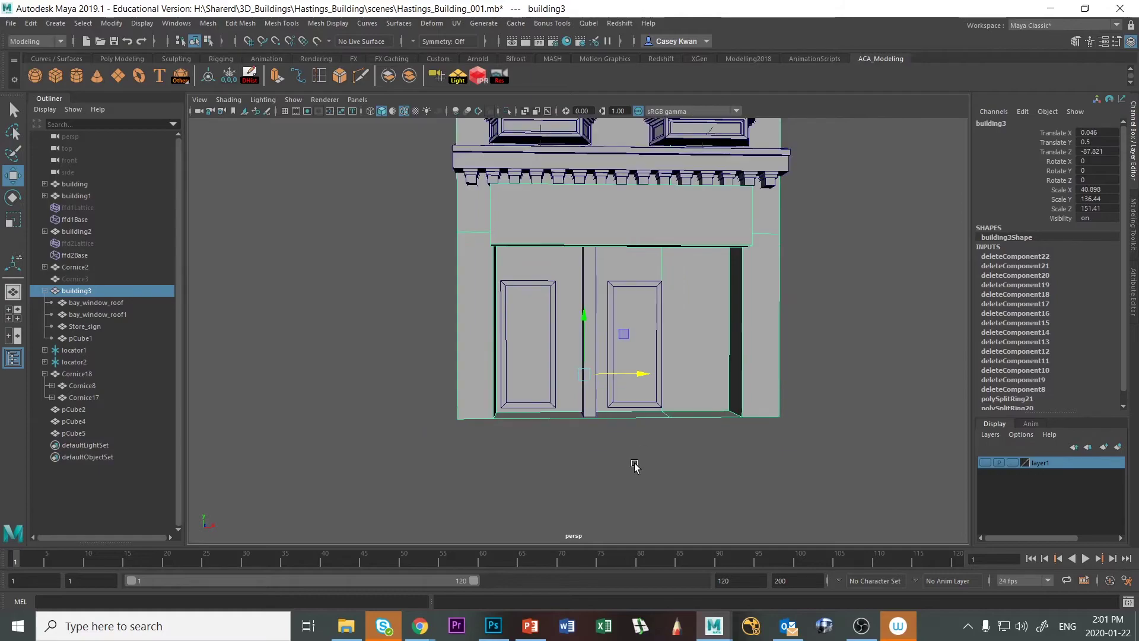
key(alt+Tab)
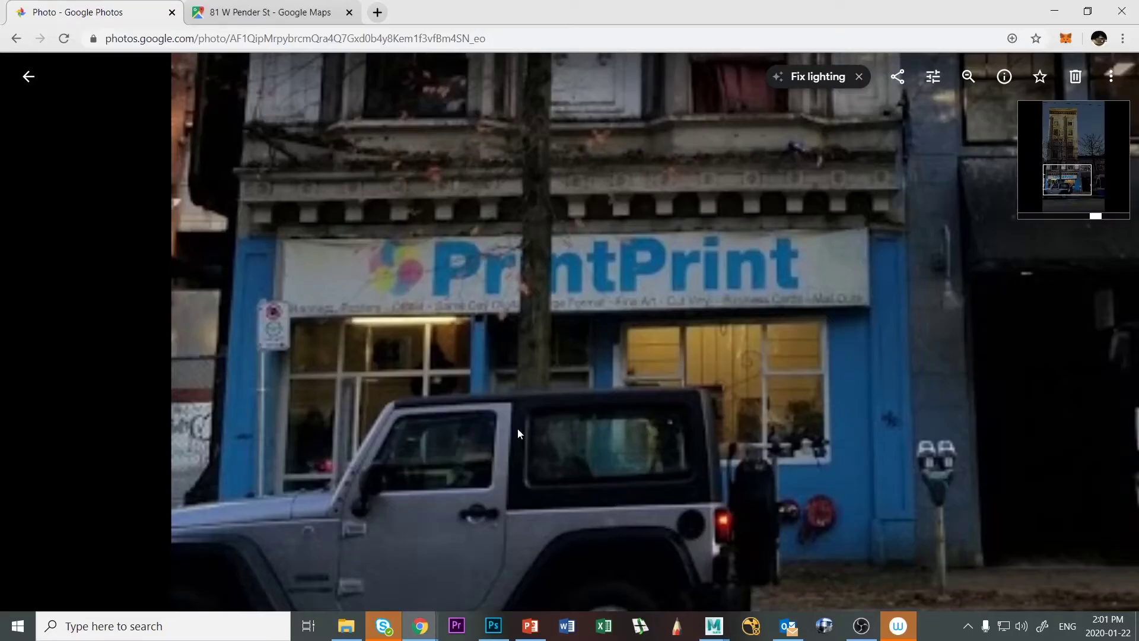
key(alt+Tab)
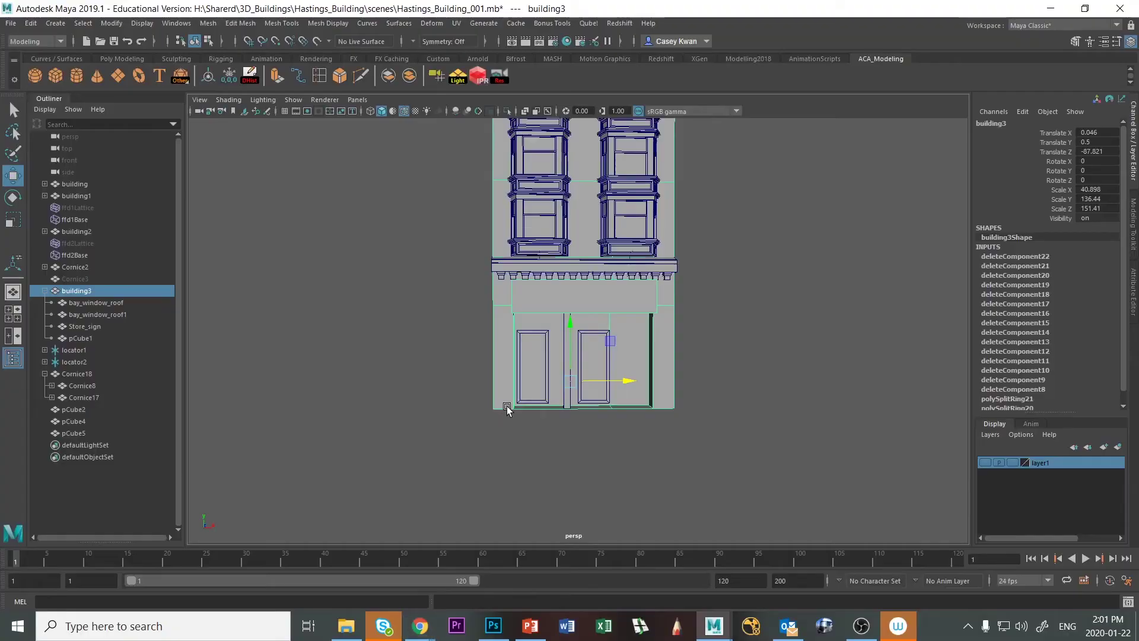
Slide Store_sign along X off the building's right side.
click(558, 303)
drag(642, 311, 819, 312)
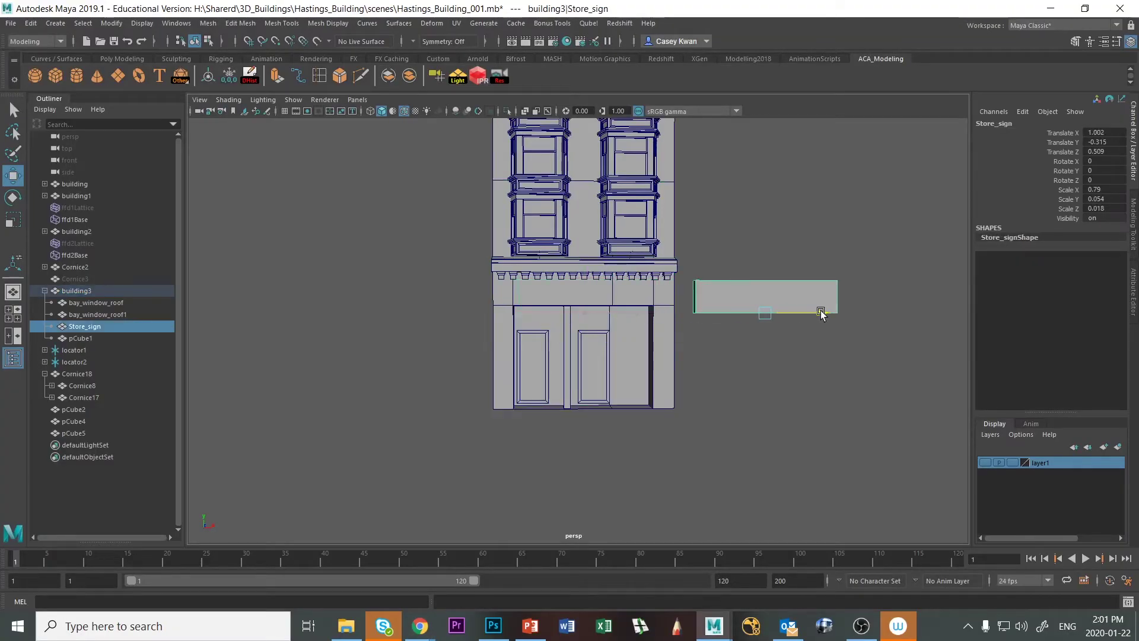
click(500, 311)
right_drag(494, 326, 440, 302)
click(524, 404)
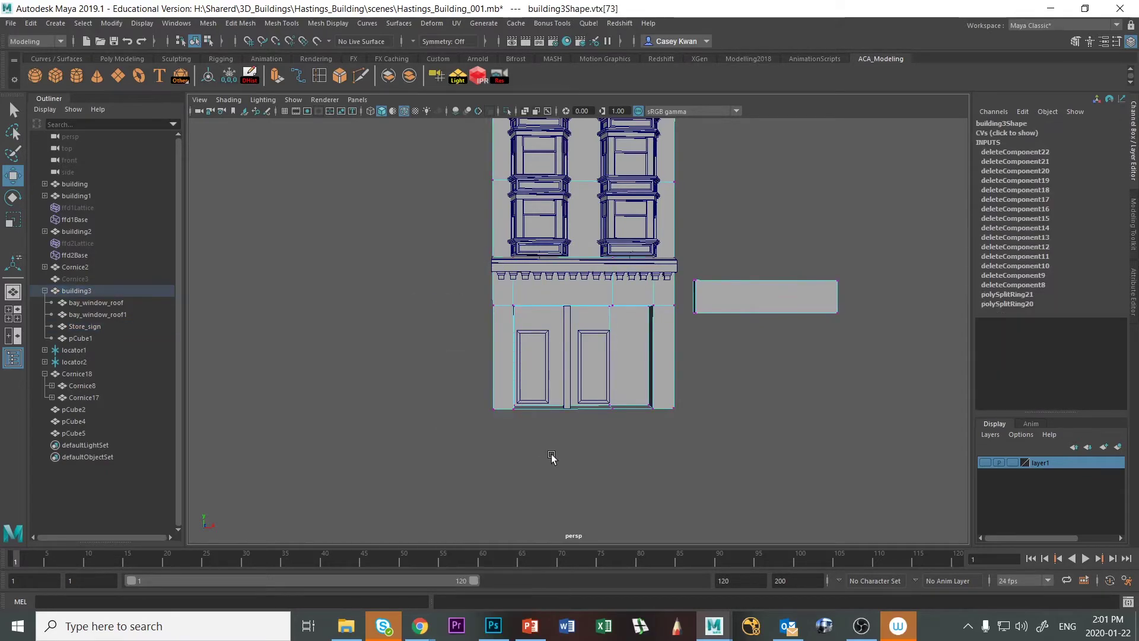
Show building3's whole facade framed in the front orthographic view.
key(space)
scroll(501, 440, down, 10)
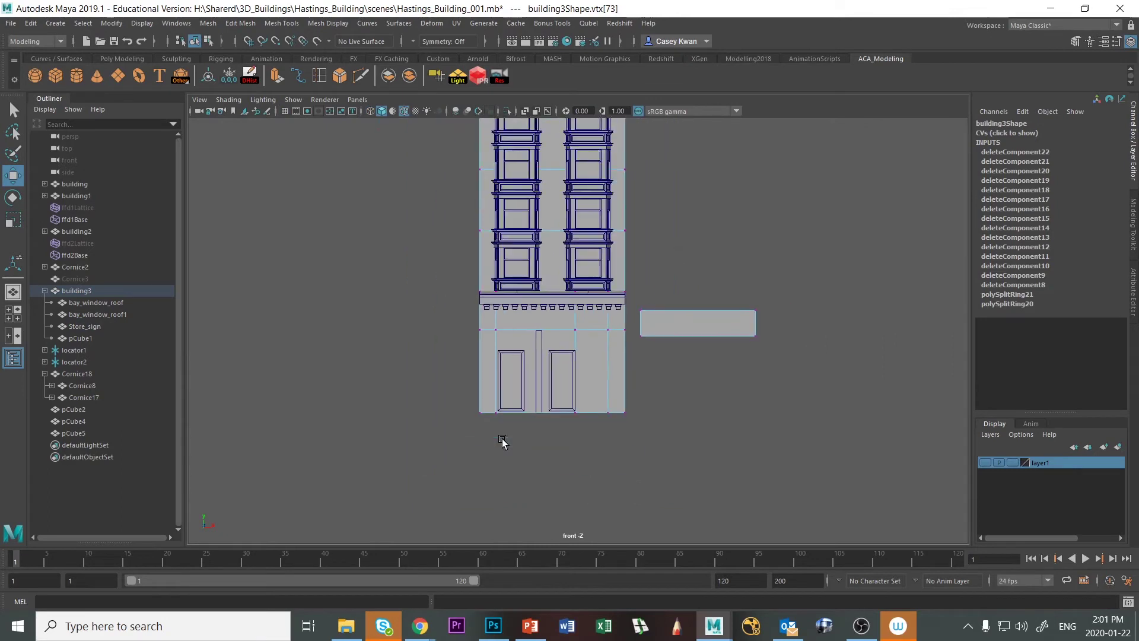
alt+middle_drag(506, 441, 487, 469)
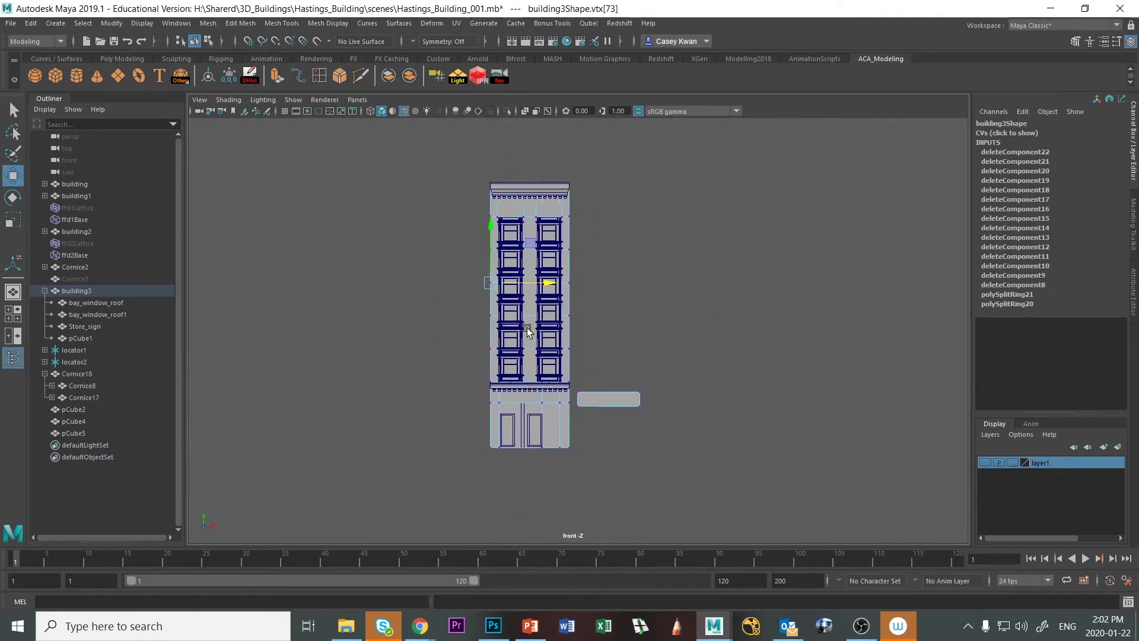
scroll(528, 331, up, 3)
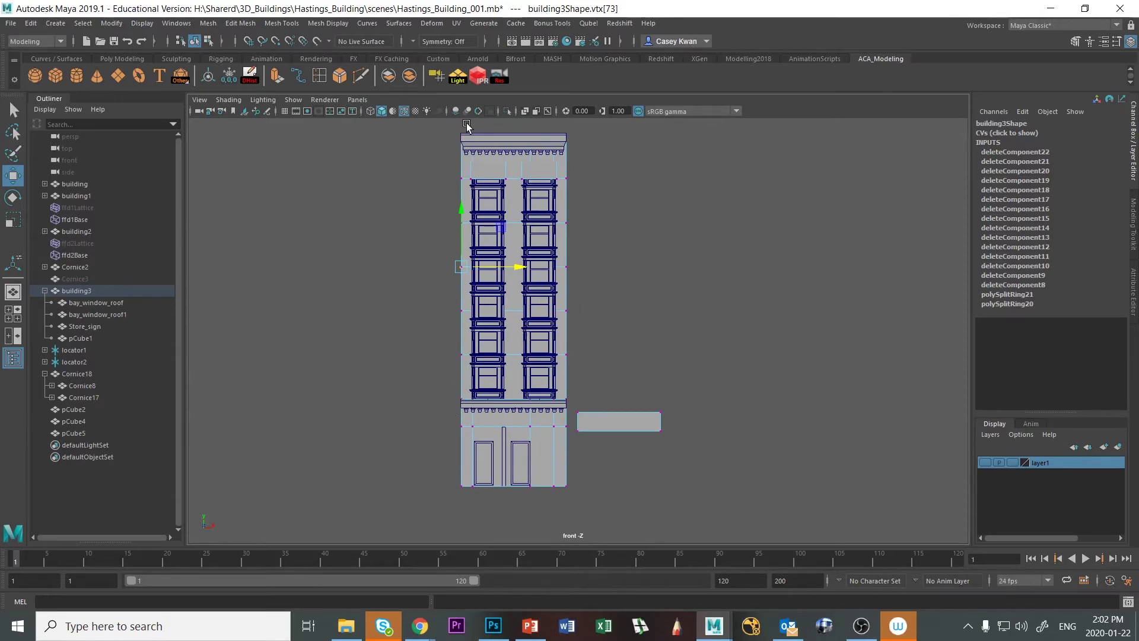
click(504, 178)
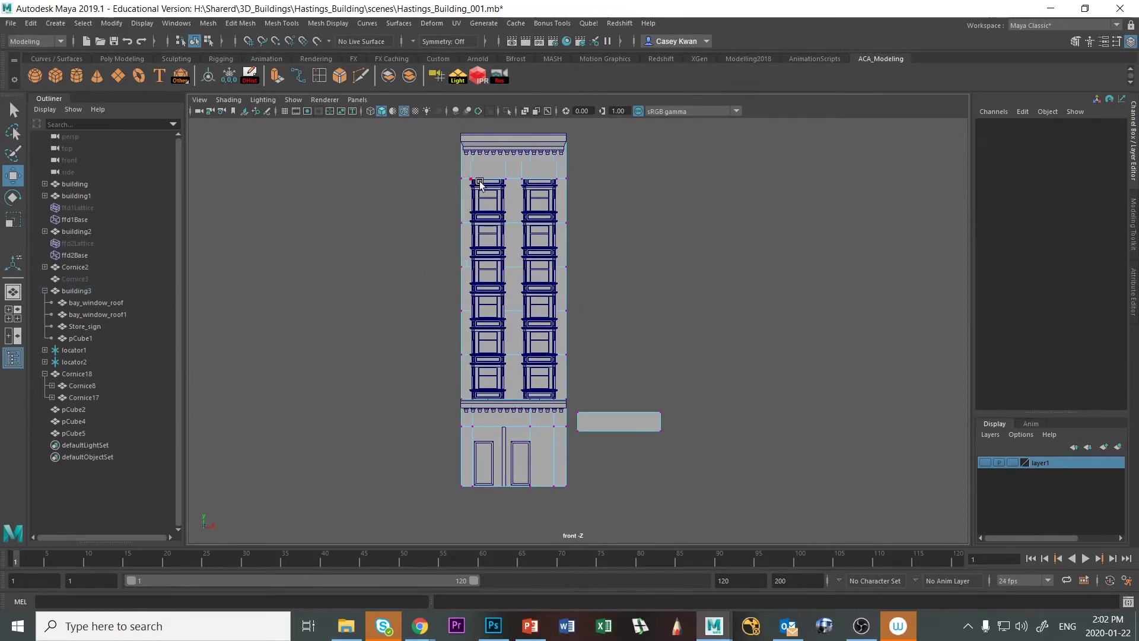
click(625, 223)
right_drag(467, 437, 622, 286)
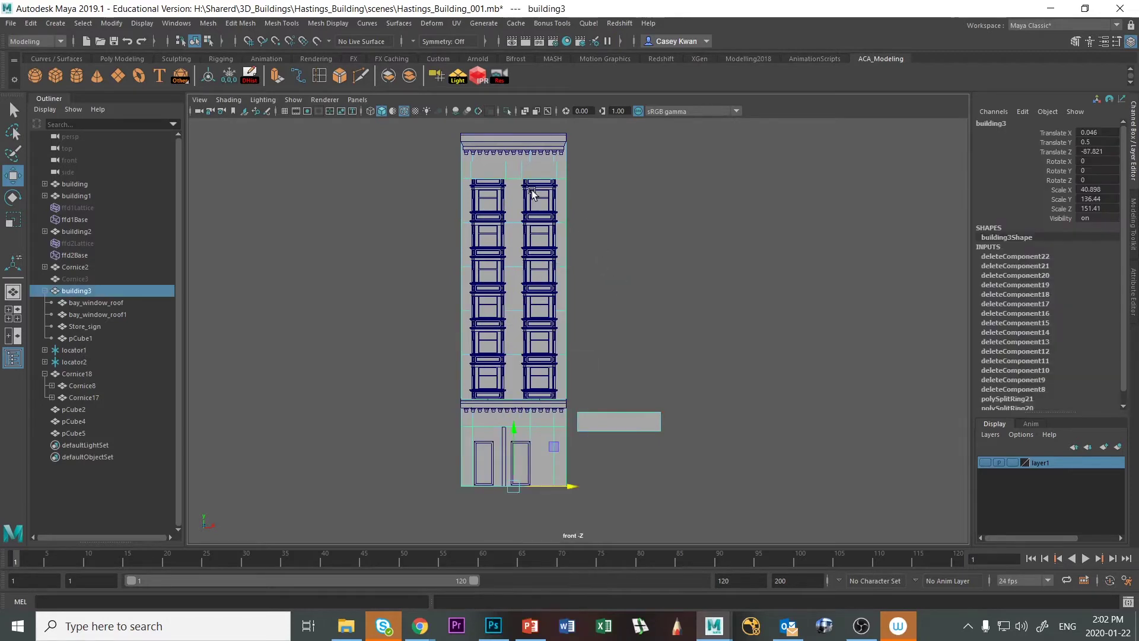
Unparent both bay_window_roof objects from the building with Shift+P.
click(488, 171)
shift+click(542, 171)
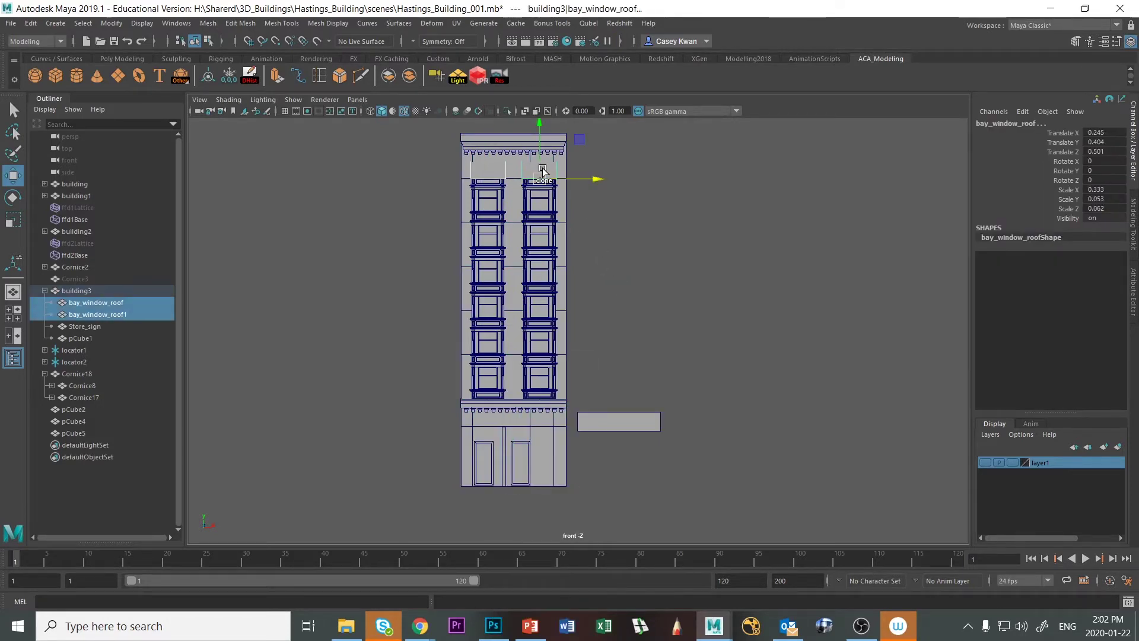
key(shift+p)
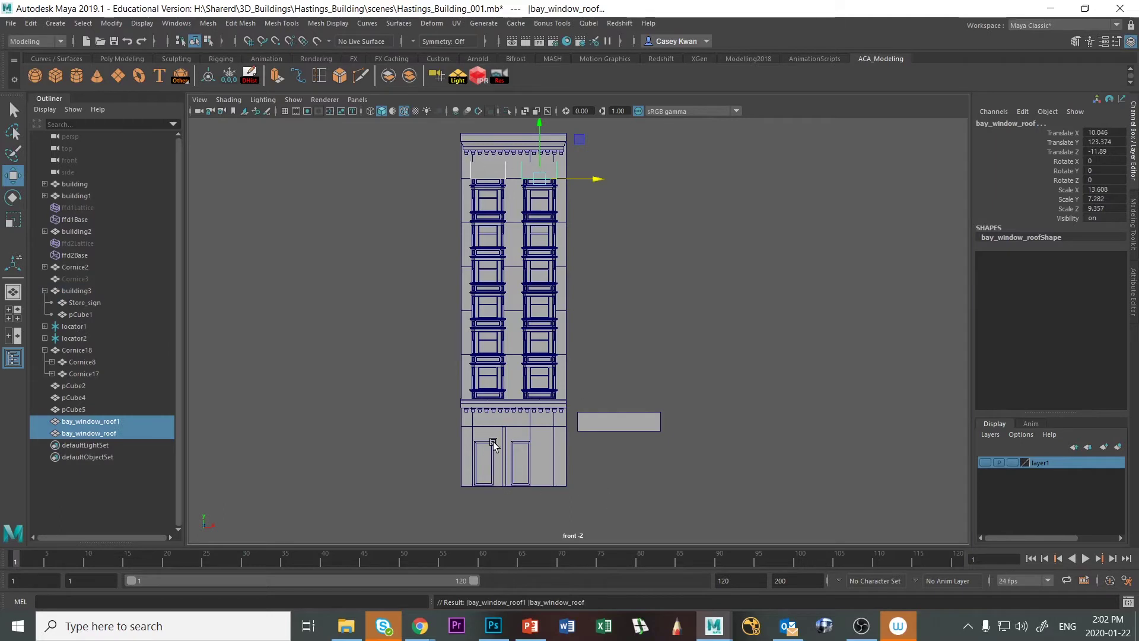
Nudge the building's left-edge vertices slightly left along X.
click(462, 432)
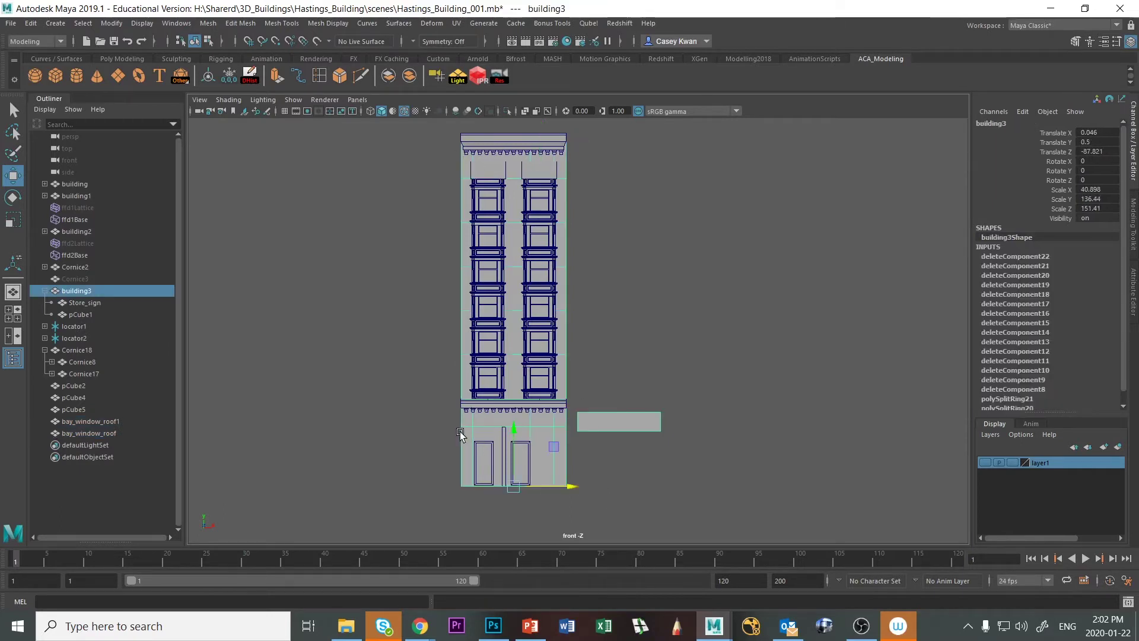
right_click(461, 431)
right_drag(460, 437, 402, 302)
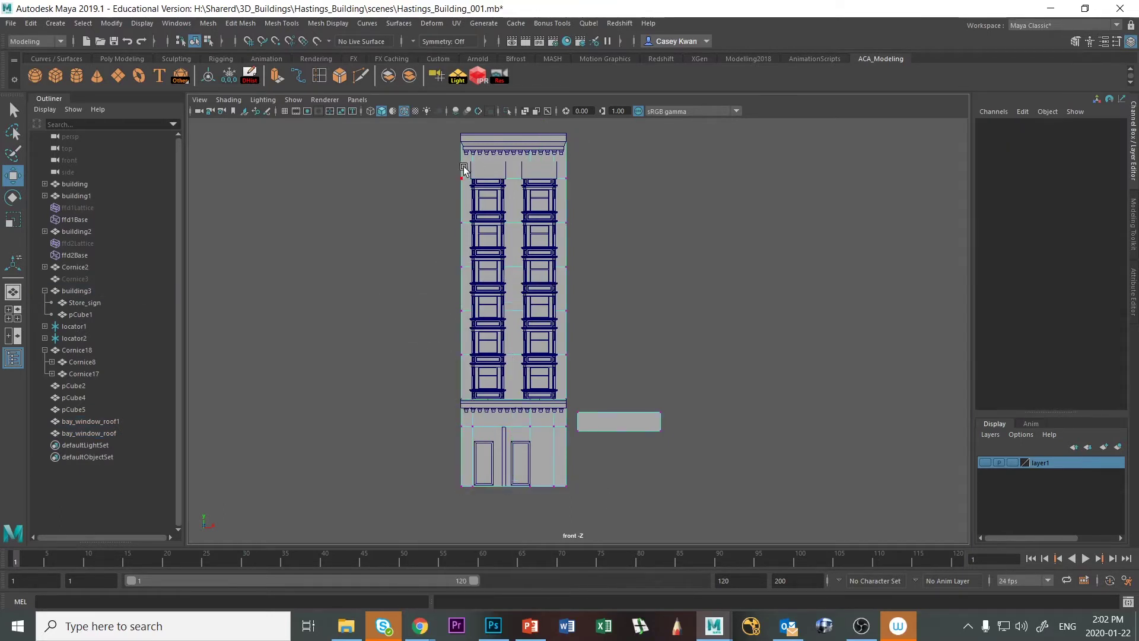
drag(468, 133, 498, 533)
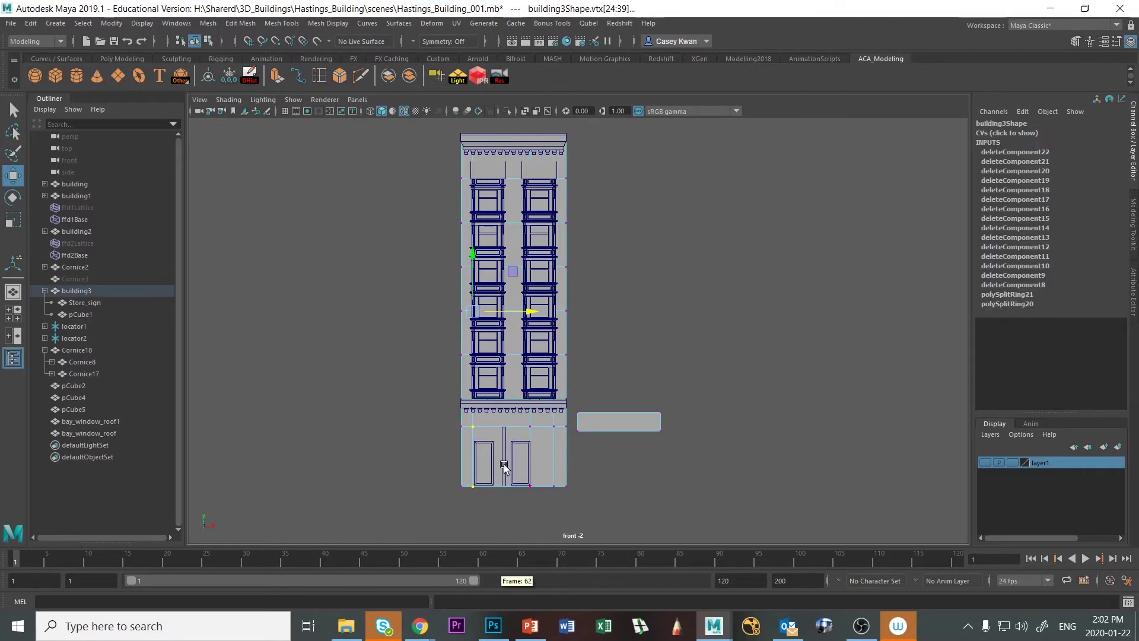
drag(528, 308, 525, 313)
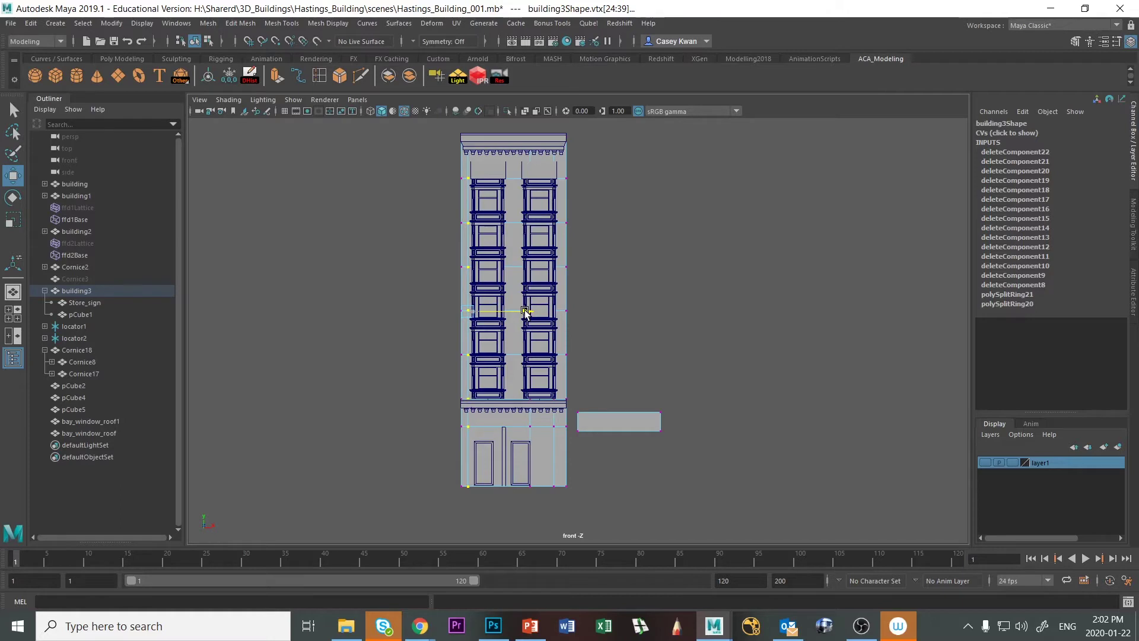
click(796, 265)
Shift the inner and right-edge vertex columns slightly along X.
drag(541, 131, 557, 518)
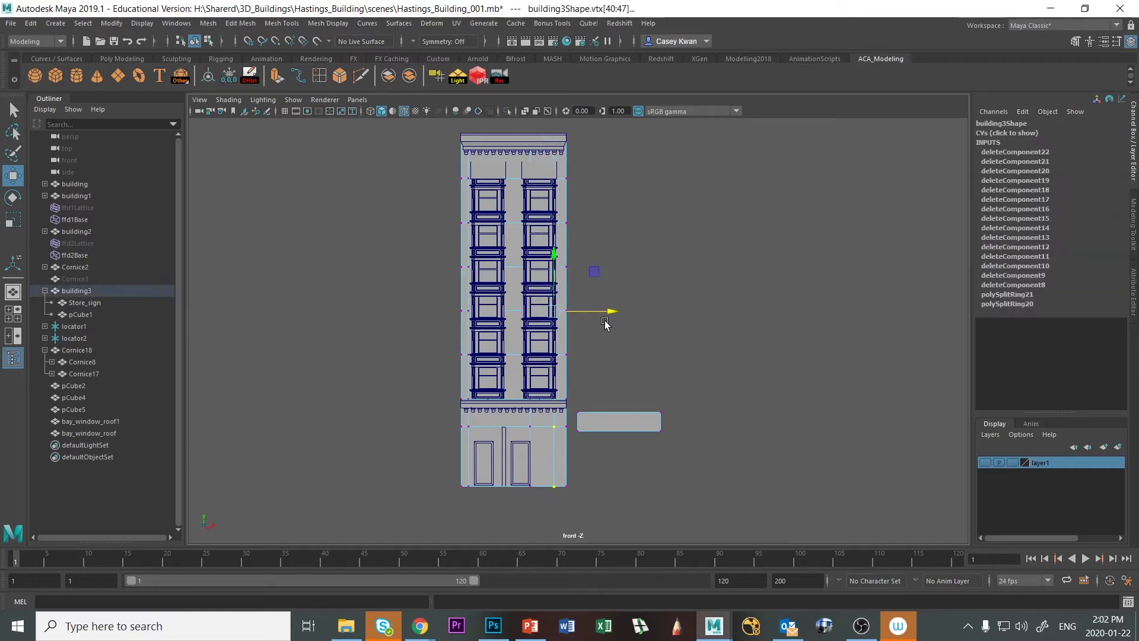
drag(611, 310, 613, 311)
click(694, 456)
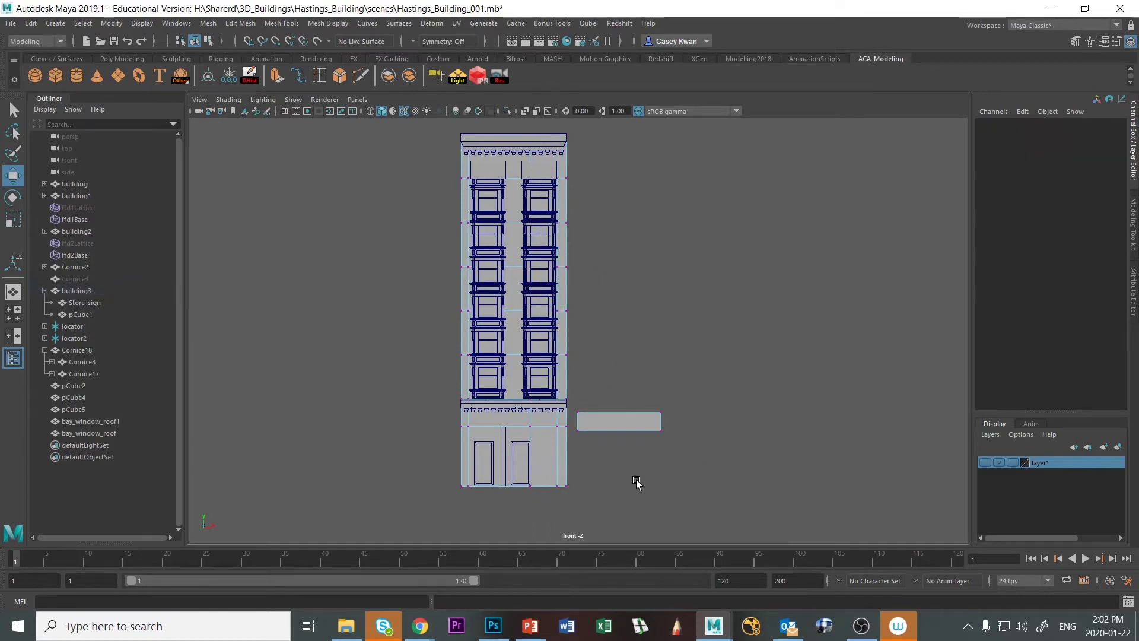
drag(559, 141, 573, 522)
drag(613, 312, 614, 312)
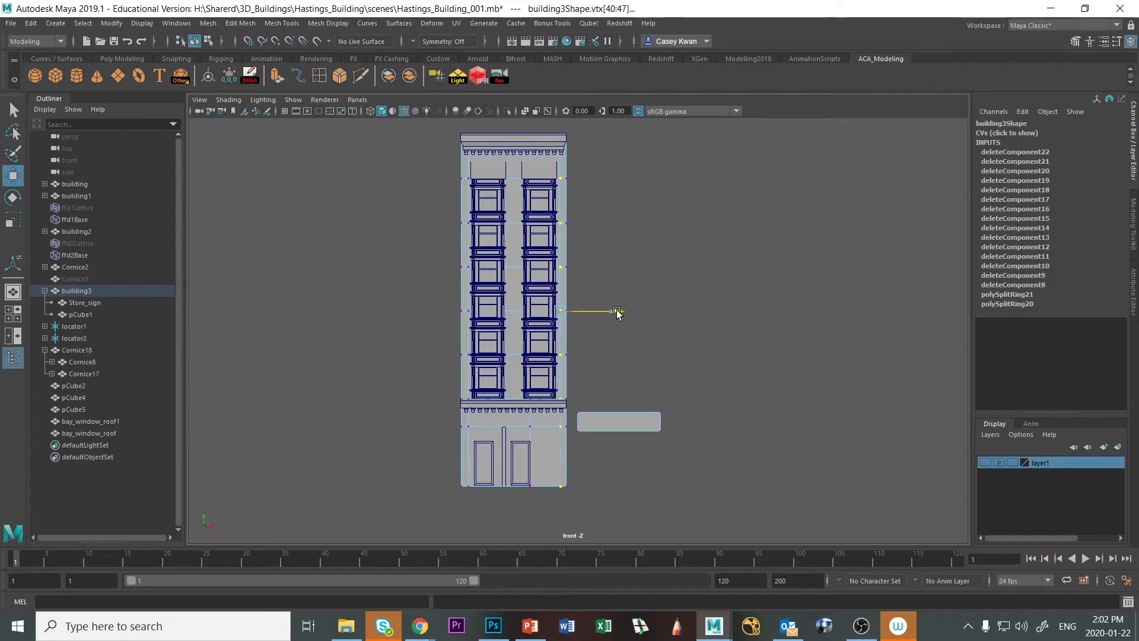
drag(616, 318, 617, 318)
click(717, 425)
scroll(483, 454, up, 3)
alt+middle_drag(483, 468, 554, 323)
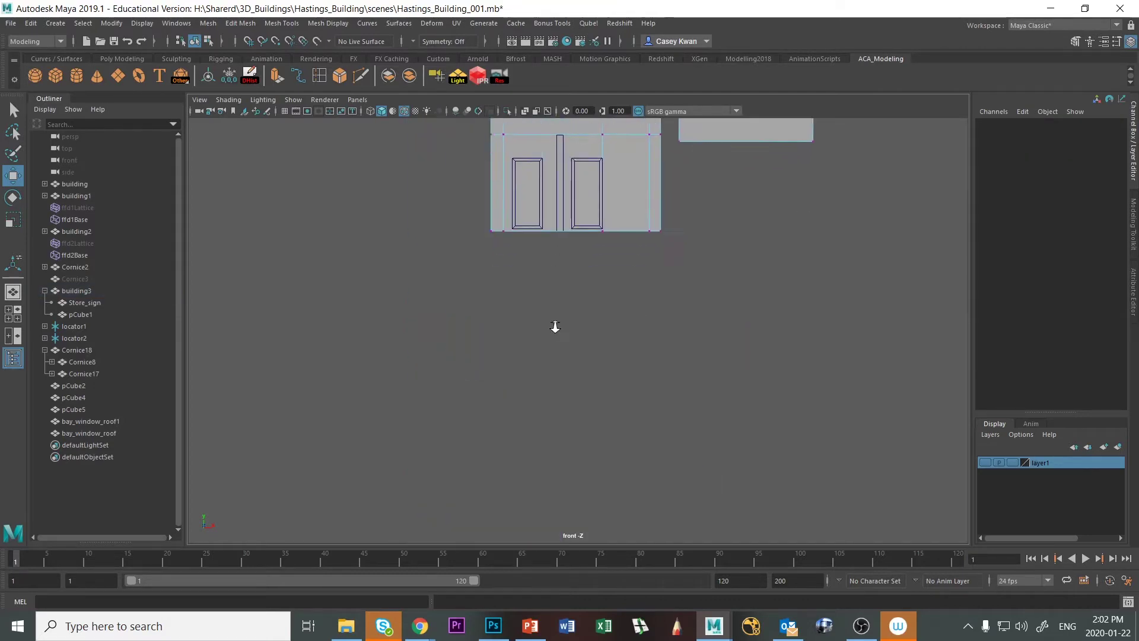
Nudge door panels pCube5 and pCube4 left along X in the perspective view.
scroll(610, 300, down, 5)
key(space)
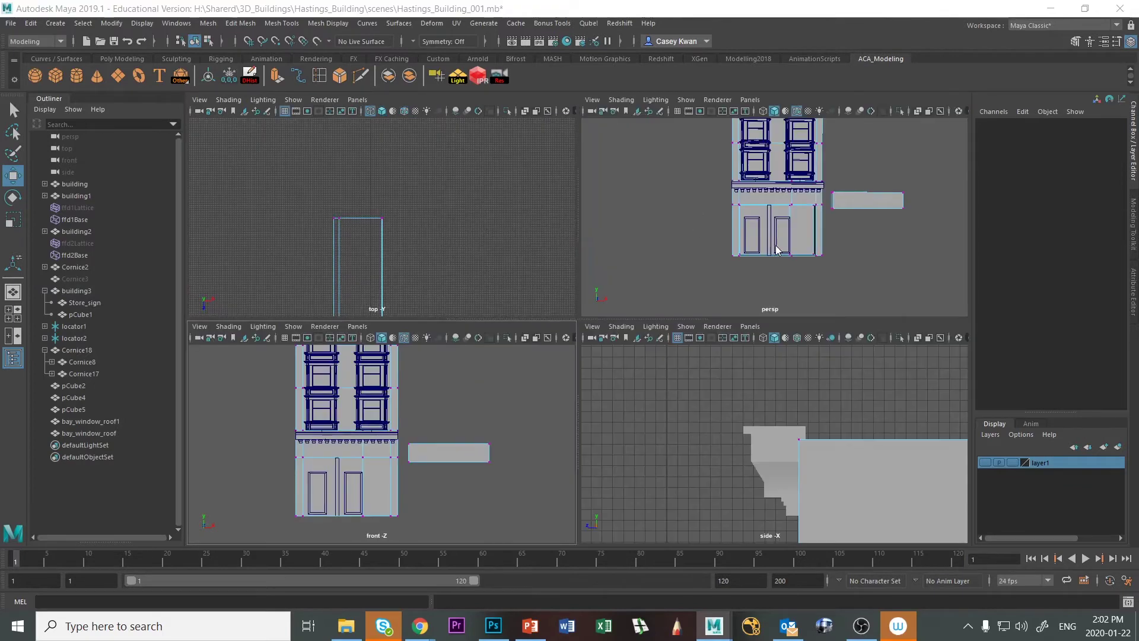
key(space)
alt+drag(786, 295, 615, 381)
click(477, 333)
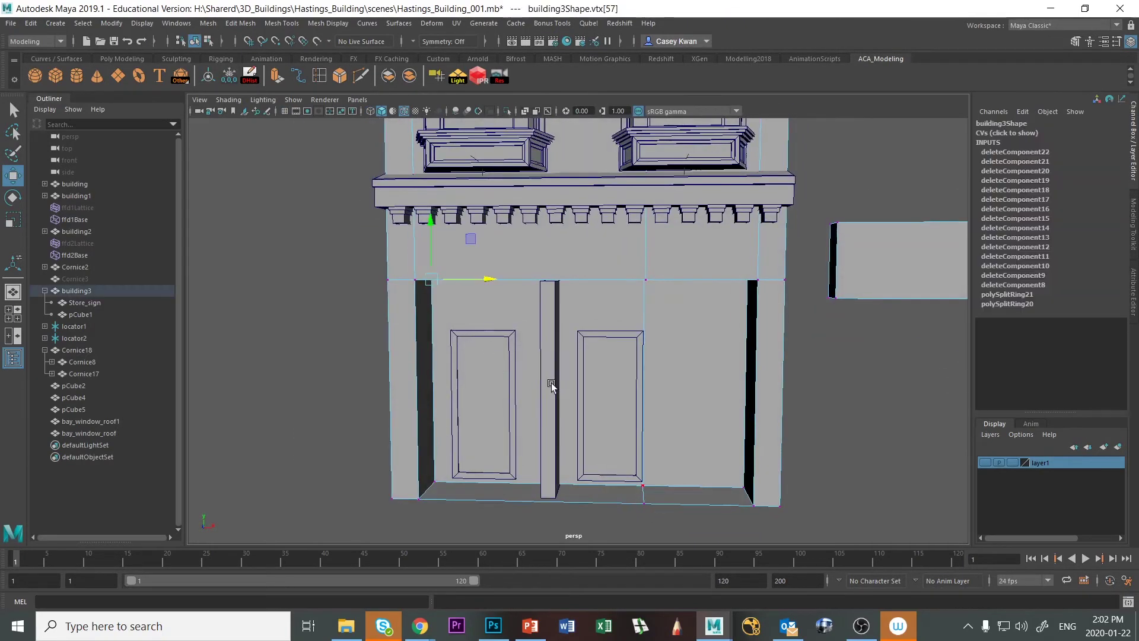
click(507, 359)
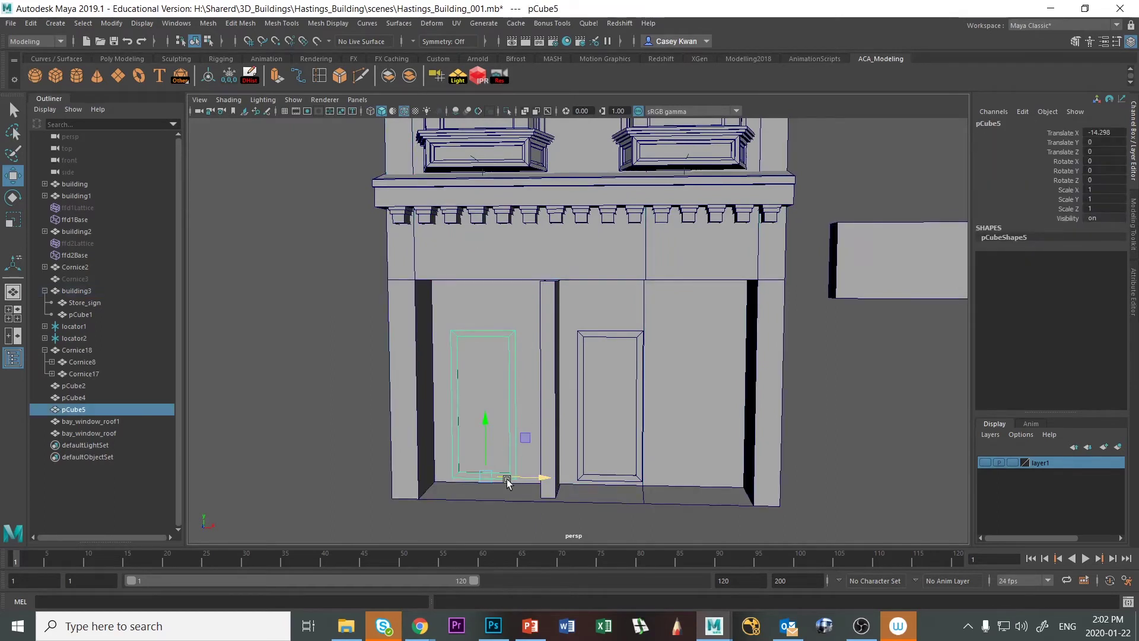
drag(537, 475, 525, 475)
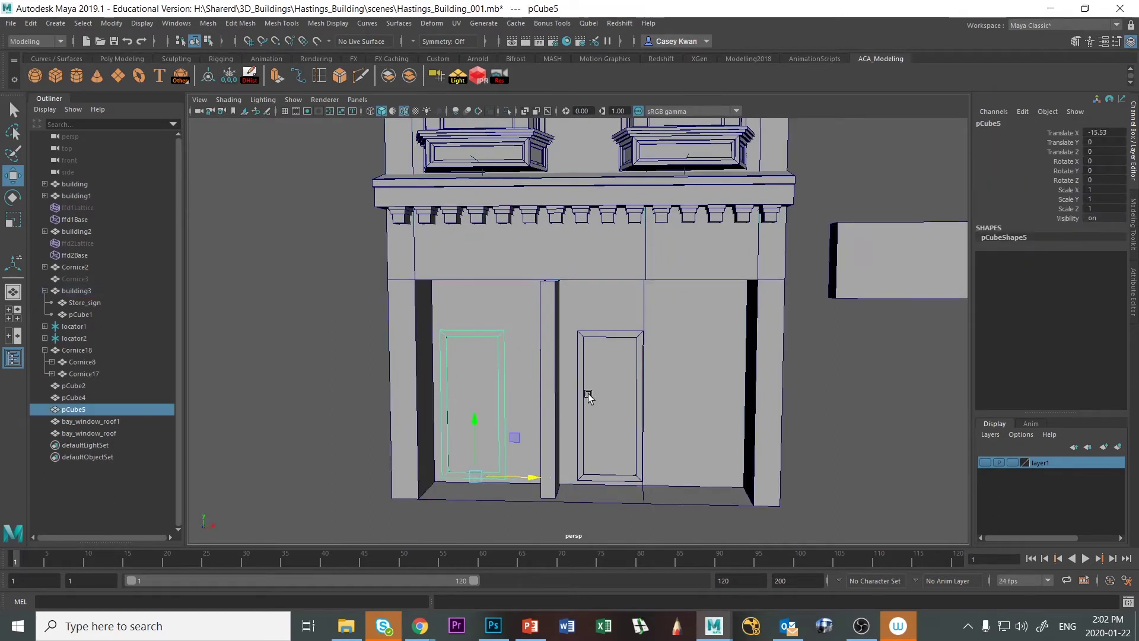
click(585, 358)
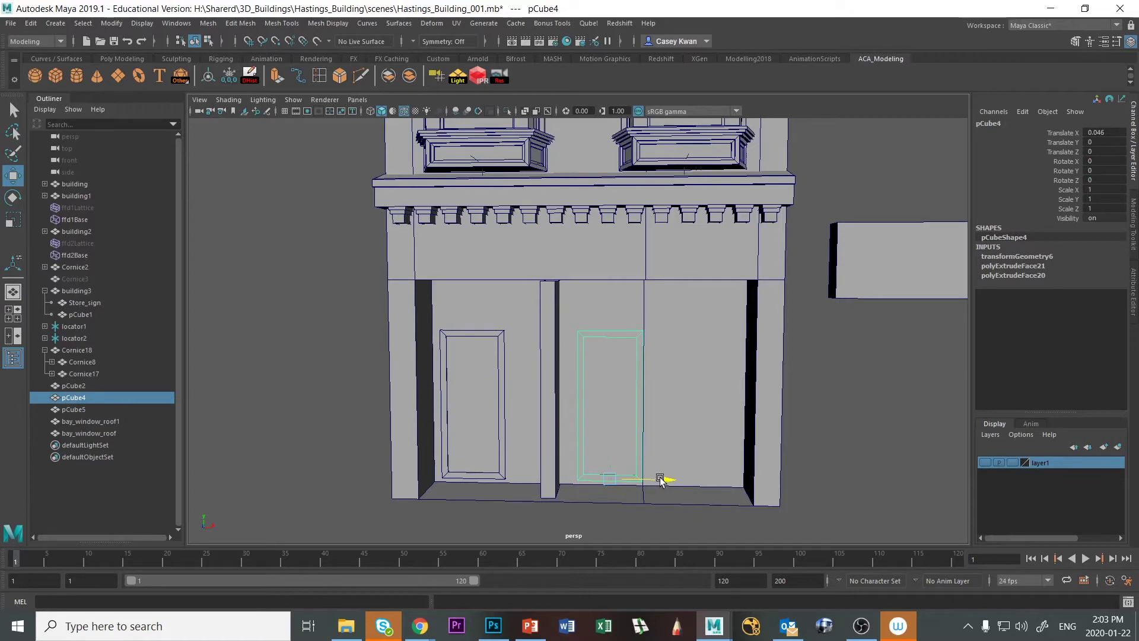
drag(660, 484, 643, 478)
click(838, 442)
alt+drag(838, 442, 812, 443)
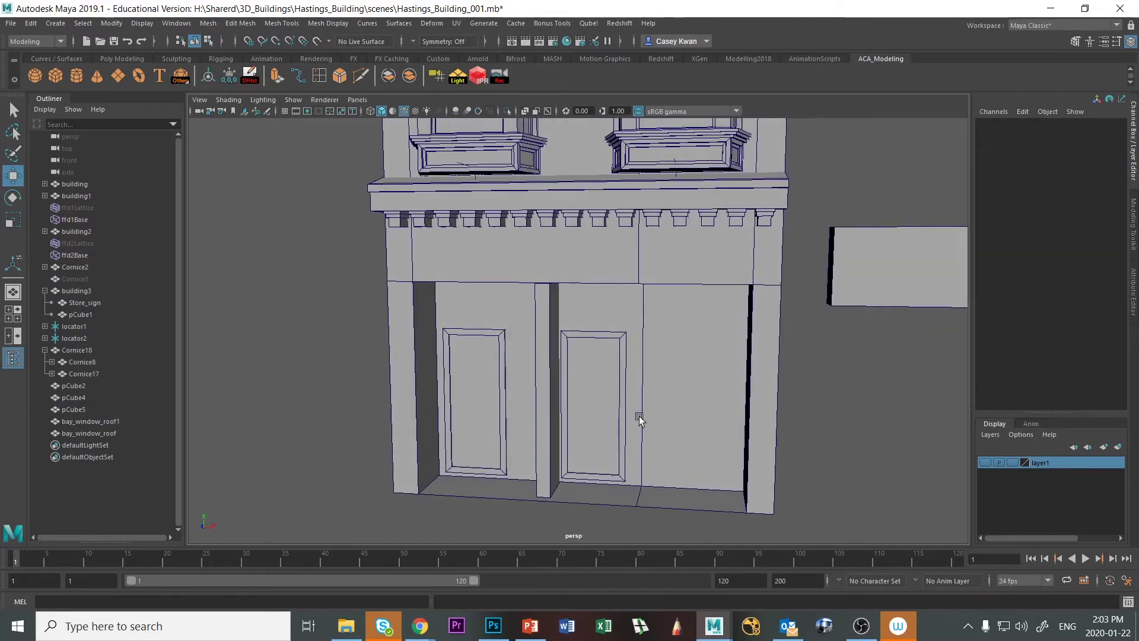
Duplicate pCube4 as pCube6 and raise the copy above the right door.
click(618, 342)
key(ctrl+d)
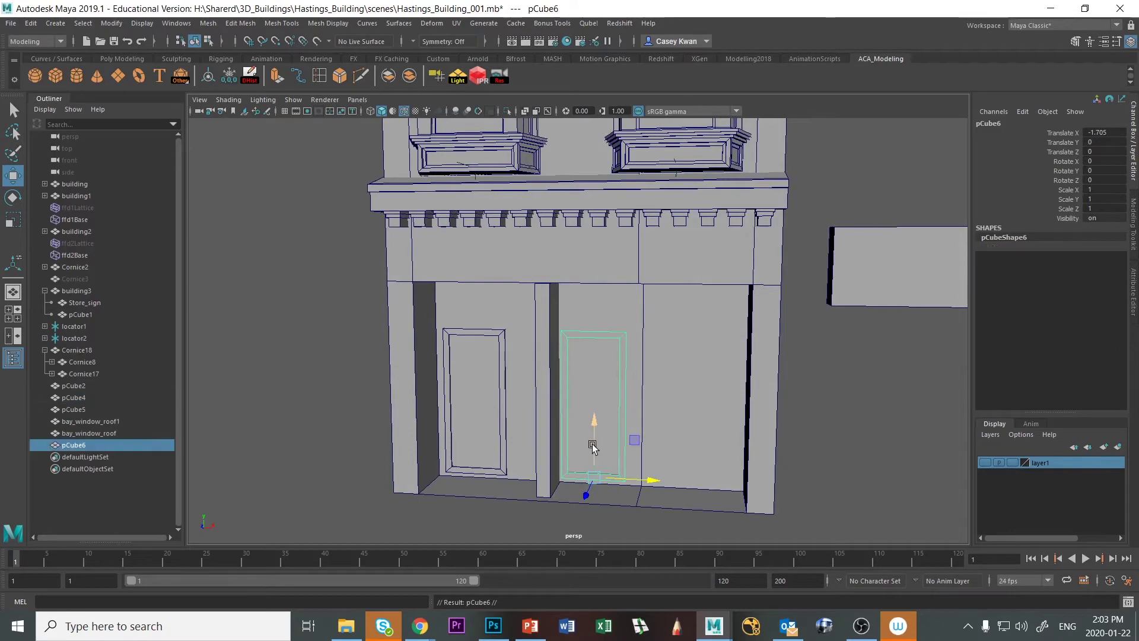
drag(594, 422, 599, 270)
scroll(599, 270, up, 5)
scroll(562, 456, down, 6)
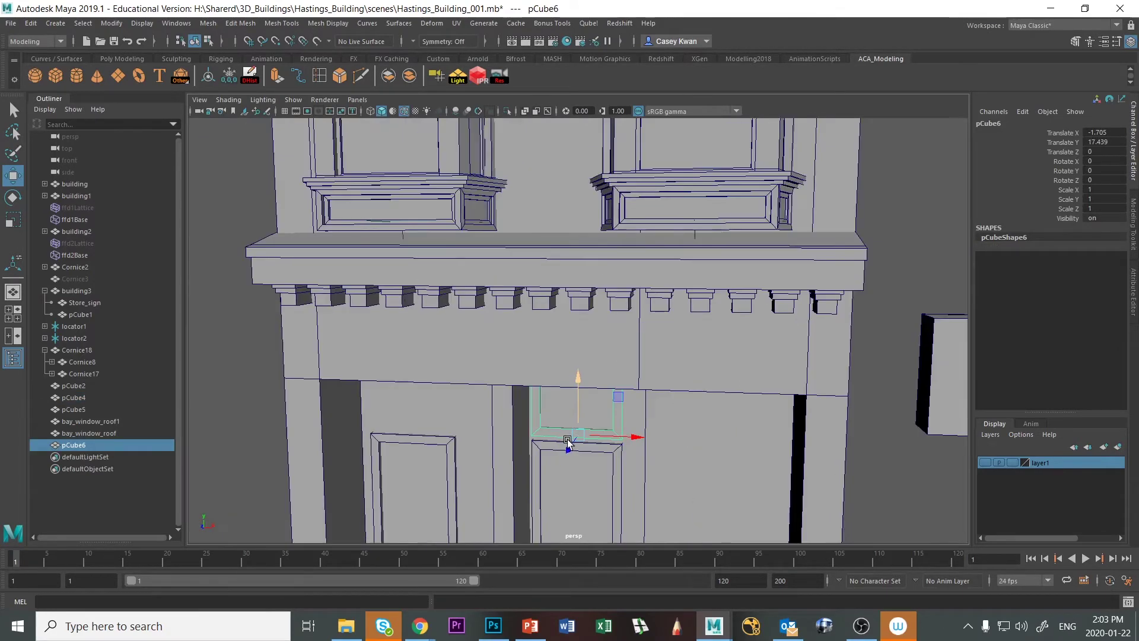
key(space)
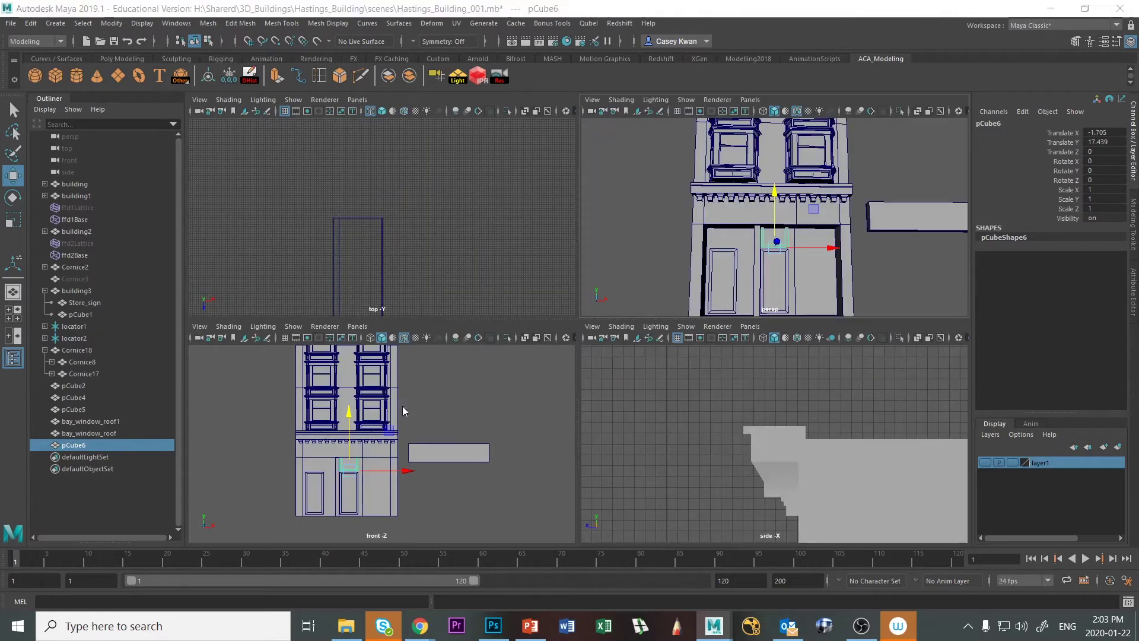
key(space)
key(4)
scroll(508, 386, up, 2)
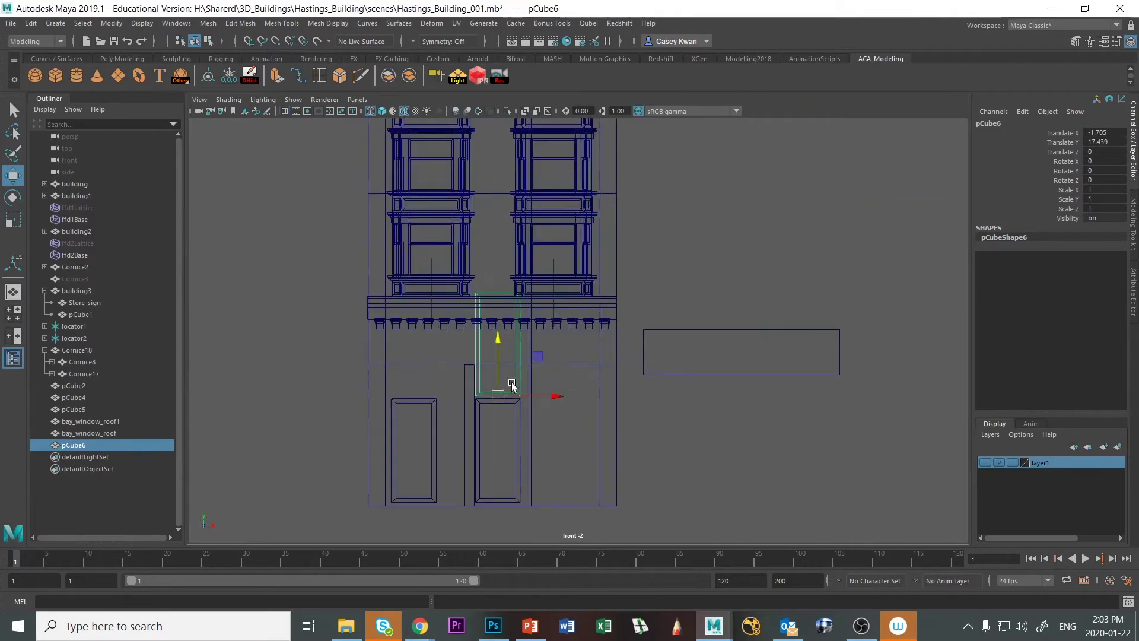
Lower pCube6's four top vertices to shape a short transom panel.
right_click(500, 298)
click(442, 296)
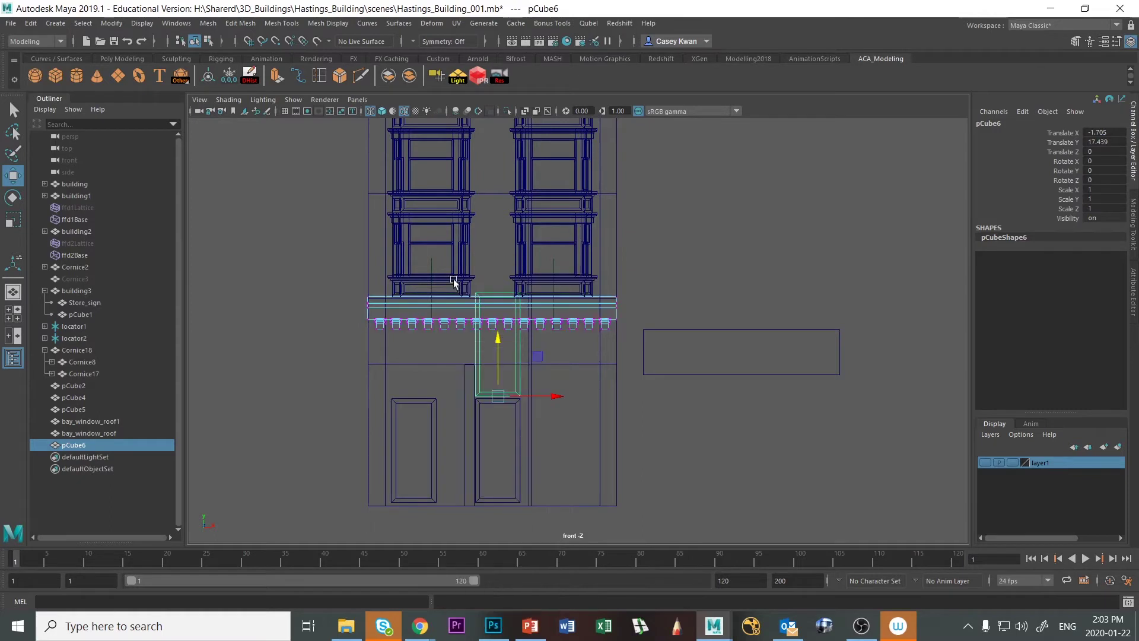
drag(504, 300, 505, 386)
click(517, 343)
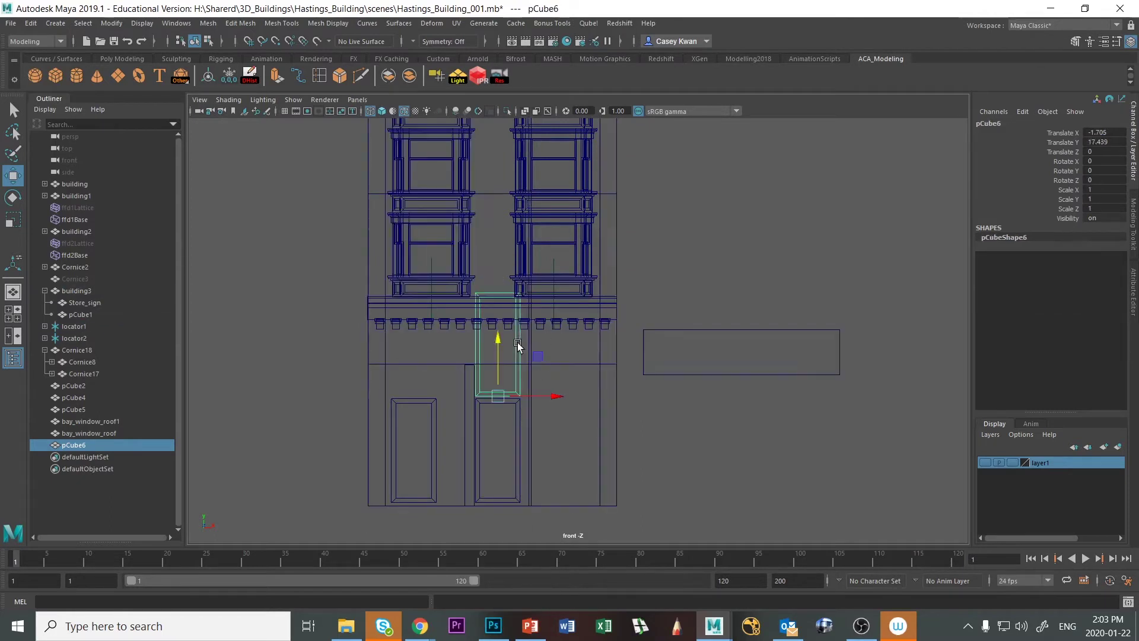
right_click(517, 343)
click(461, 302)
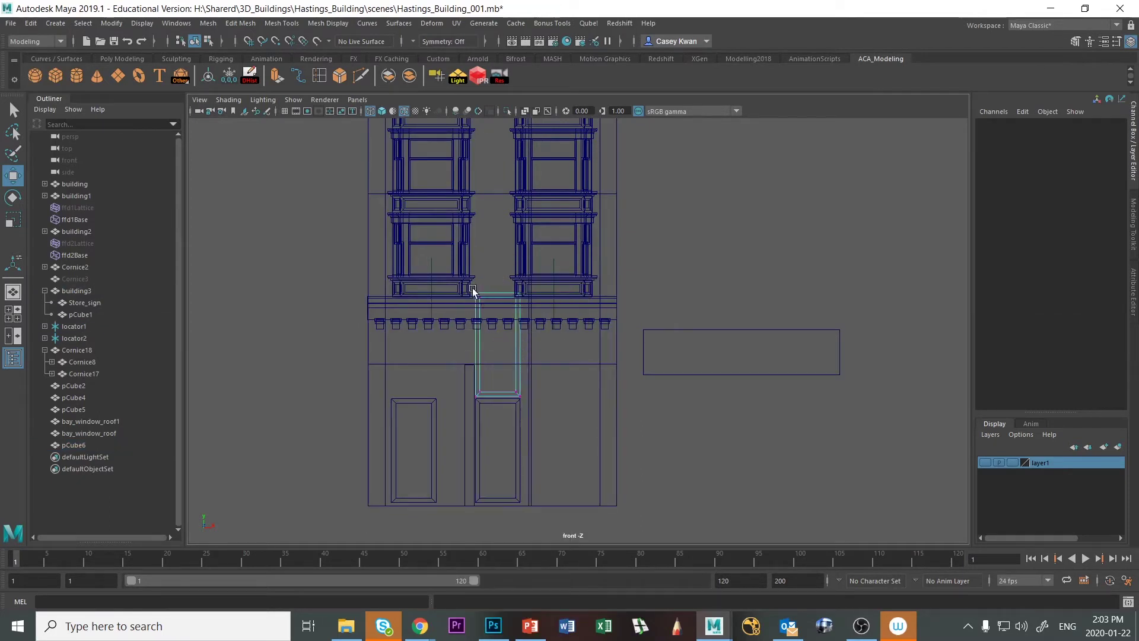
drag(471, 288, 614, 300)
drag(496, 236, 483, 308)
click(571, 455)
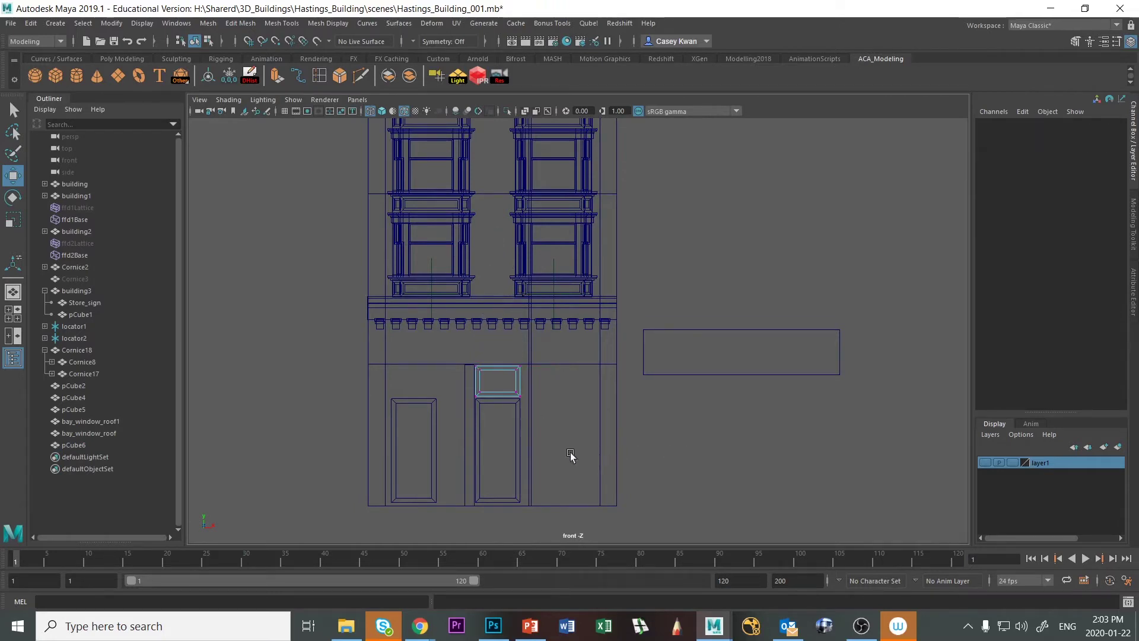
click(515, 423)
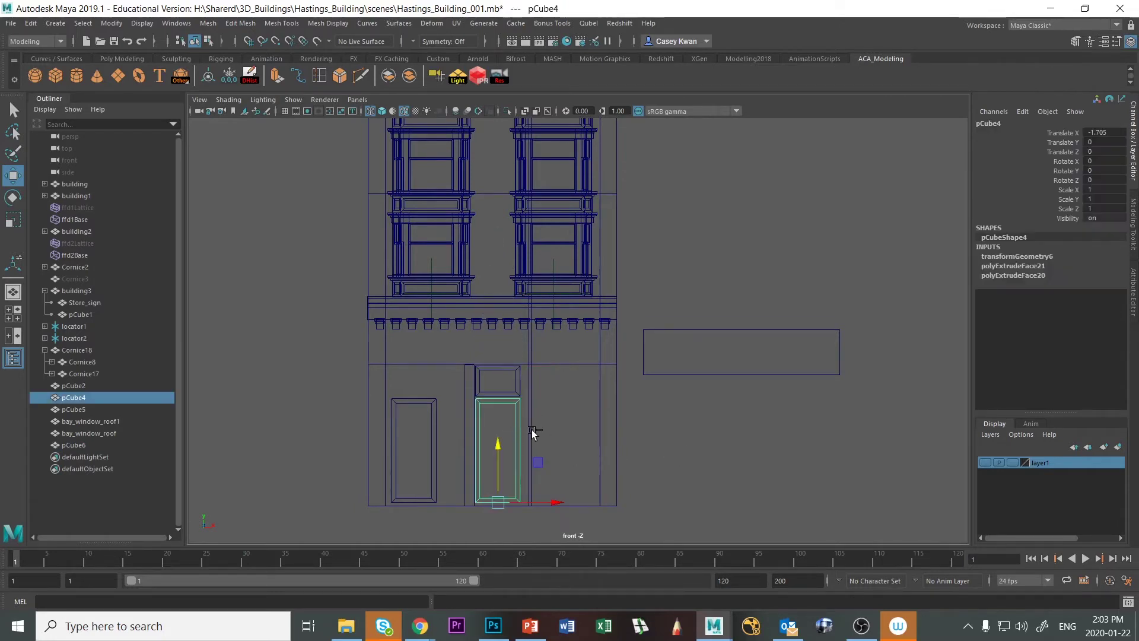
Copy pCube4 as pCube7 right of the door and lower its top vertices.
key(ctrl+d)
drag(557, 503, 615, 505)
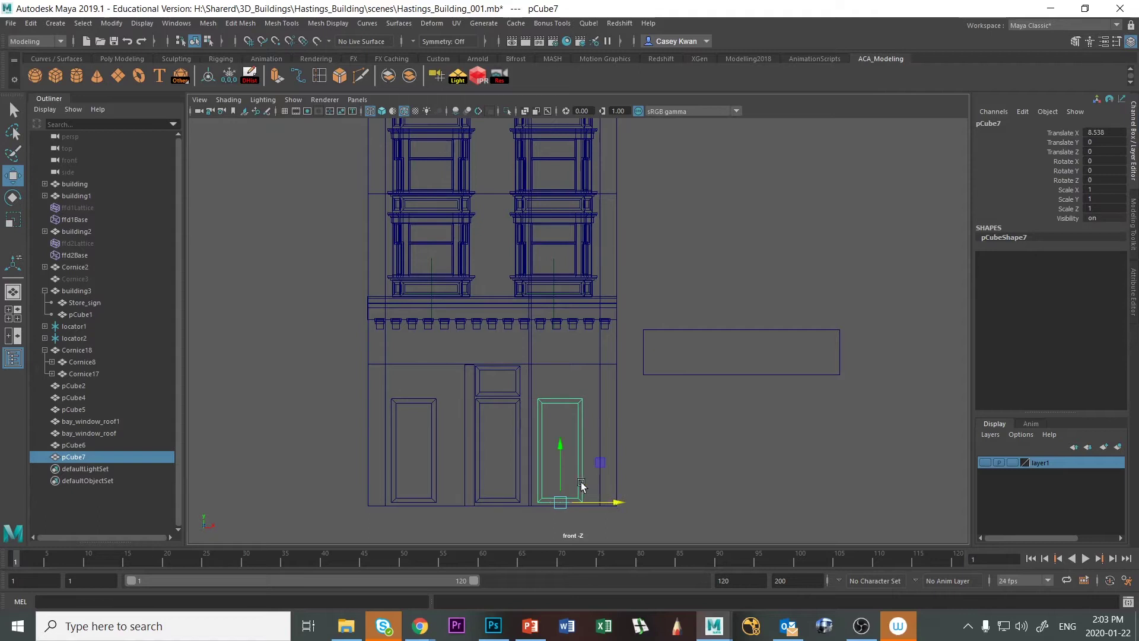
drag(561, 447, 561, 403)
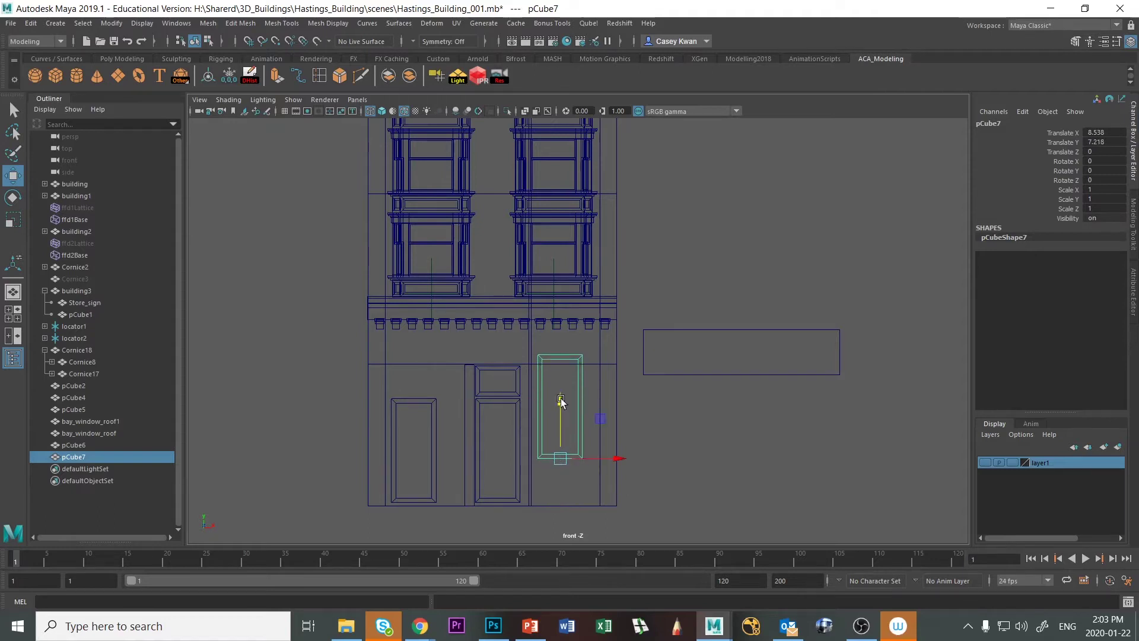
right_drag(581, 359, 530, 376)
drag(697, 387, 694, 380)
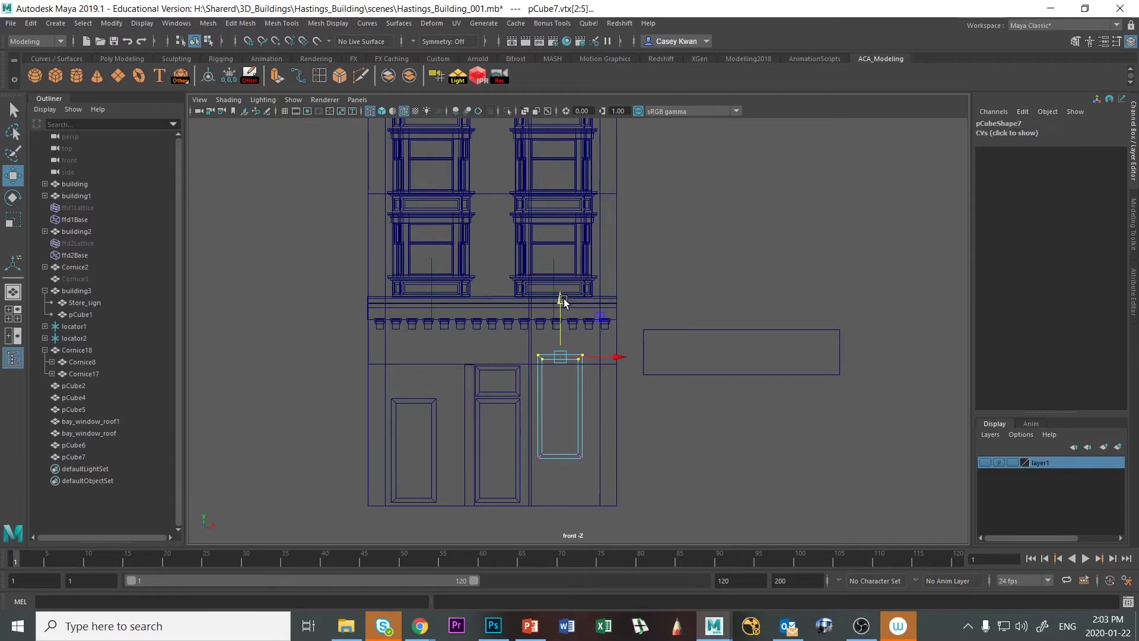
drag(563, 301, 562, 346)
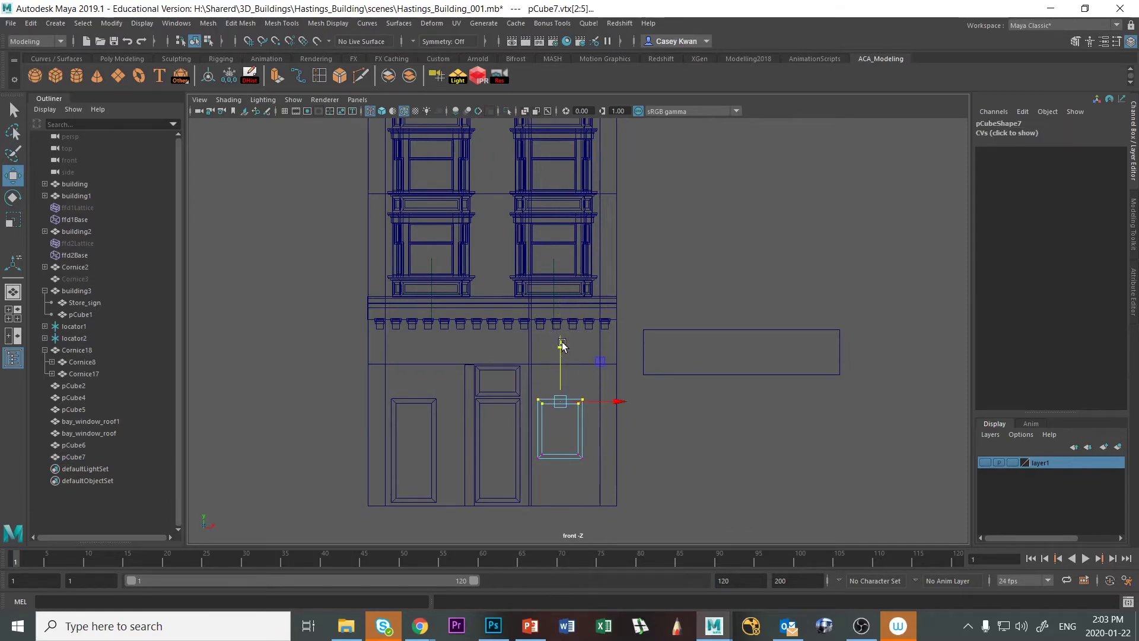
key(alt+Tab)
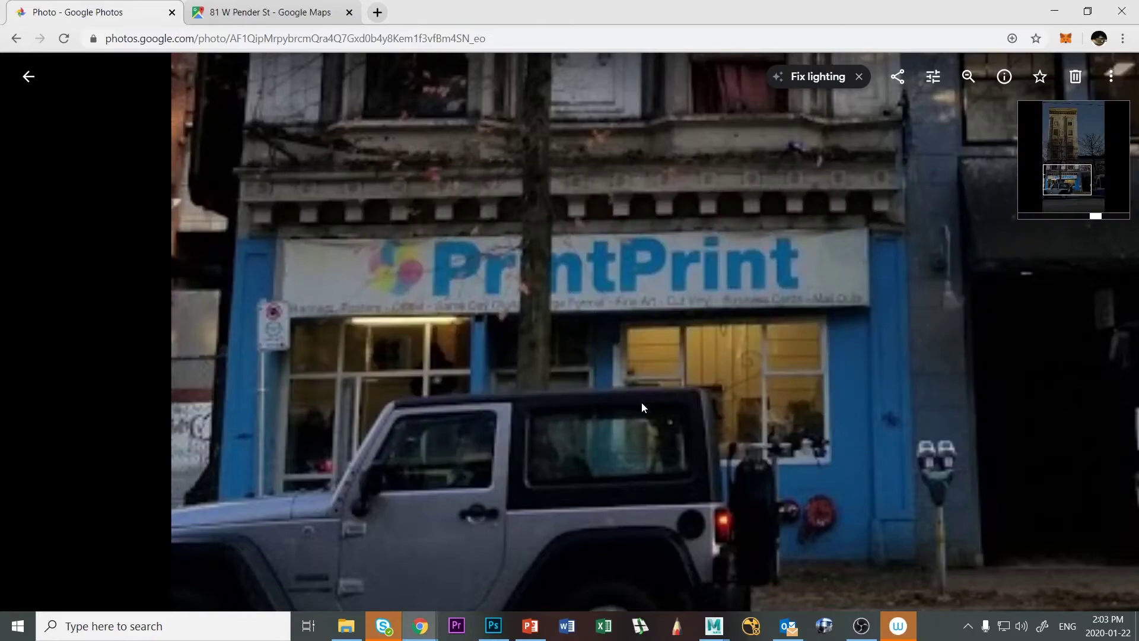
key(alt+Tab)
scroll(582, 467, up, 5)
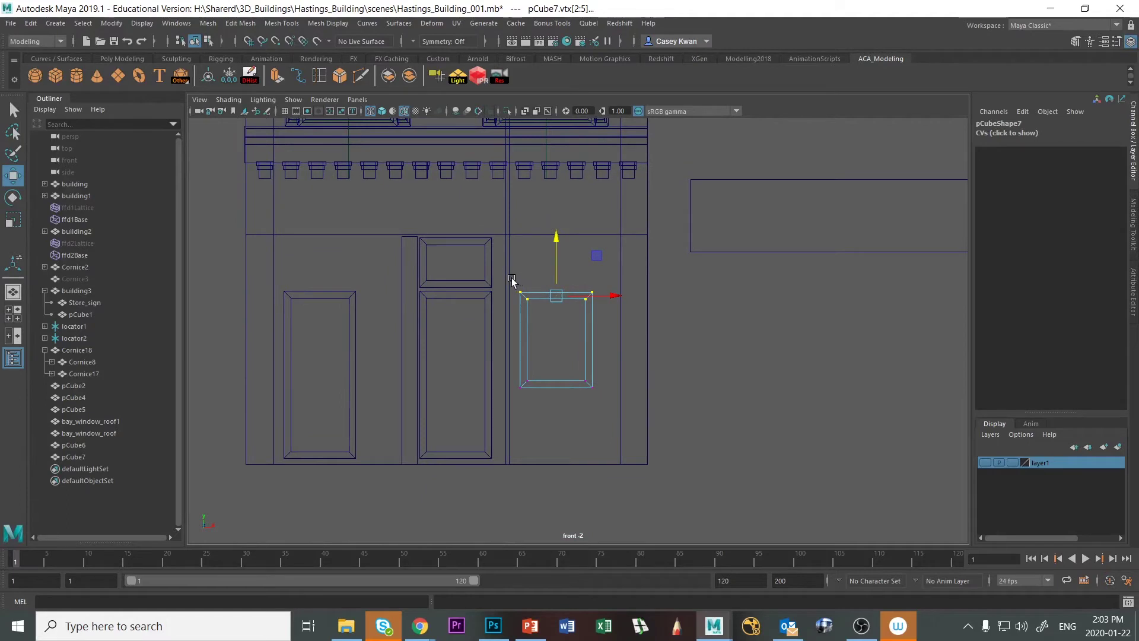
Widen pCube7 by pushing its left vertices left and right vertices right.
drag(511, 280, 558, 420)
drag(581, 342, 565, 343)
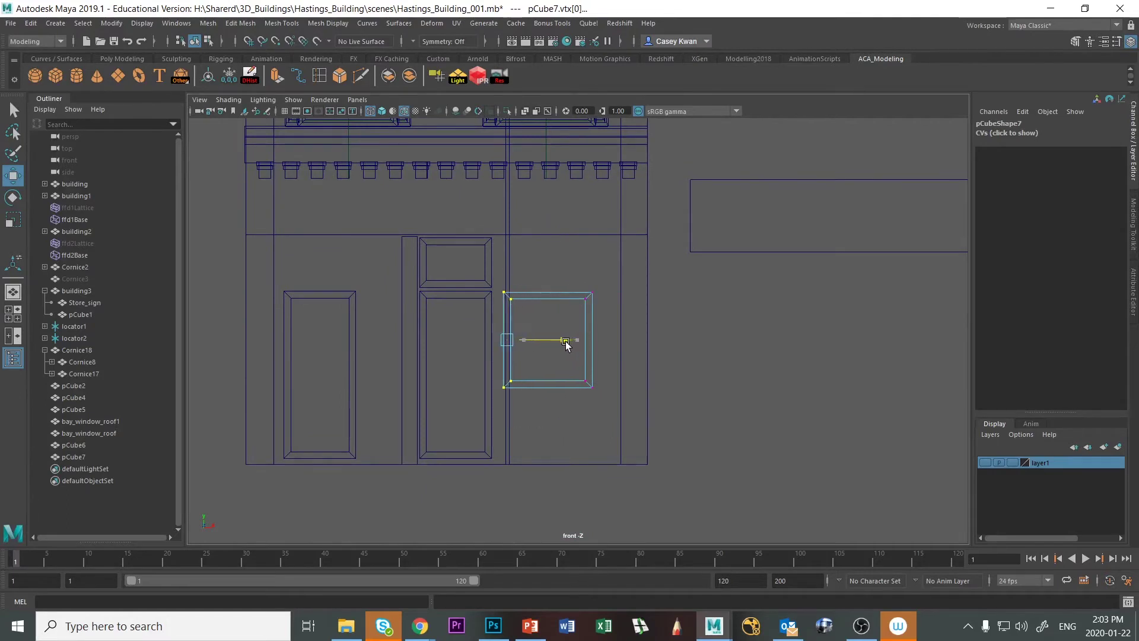
drag(622, 279, 575, 400)
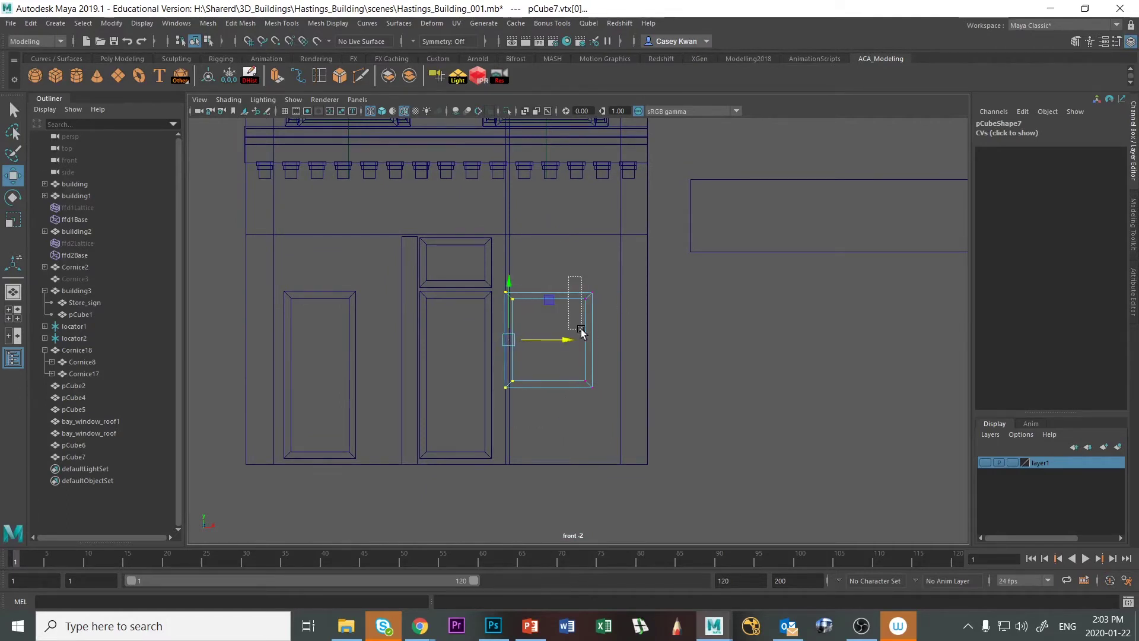
drag(648, 336, 673, 341)
click(819, 468)
Adjust pCube7's Translate Z so the wide panel sits into the wall.
key(space)
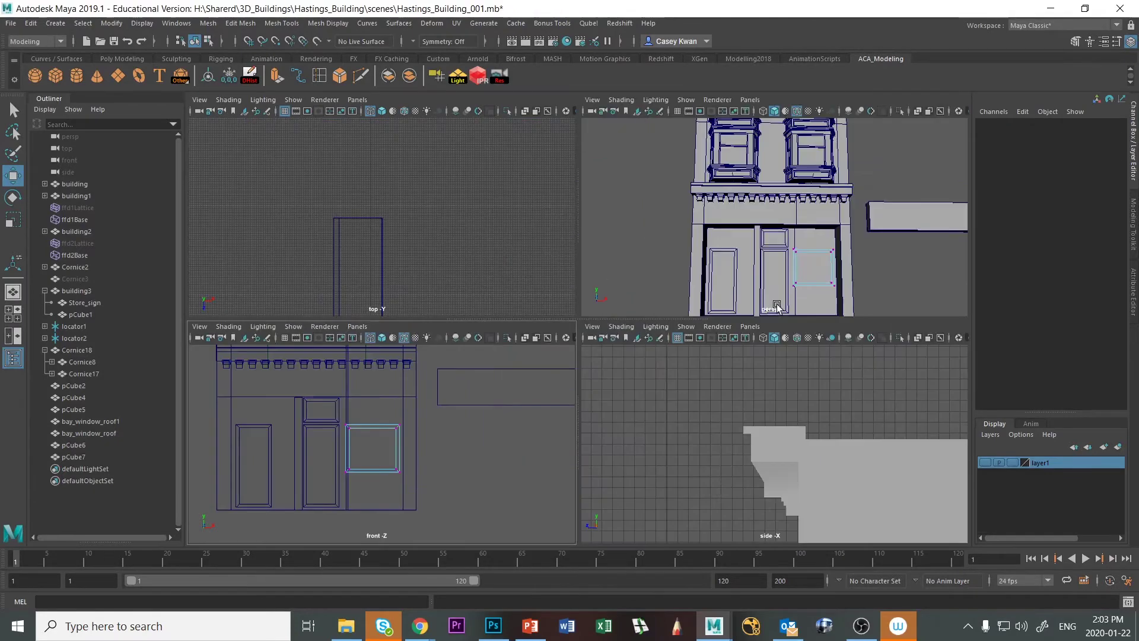
key(space)
alt+drag(782, 457, 726, 492)
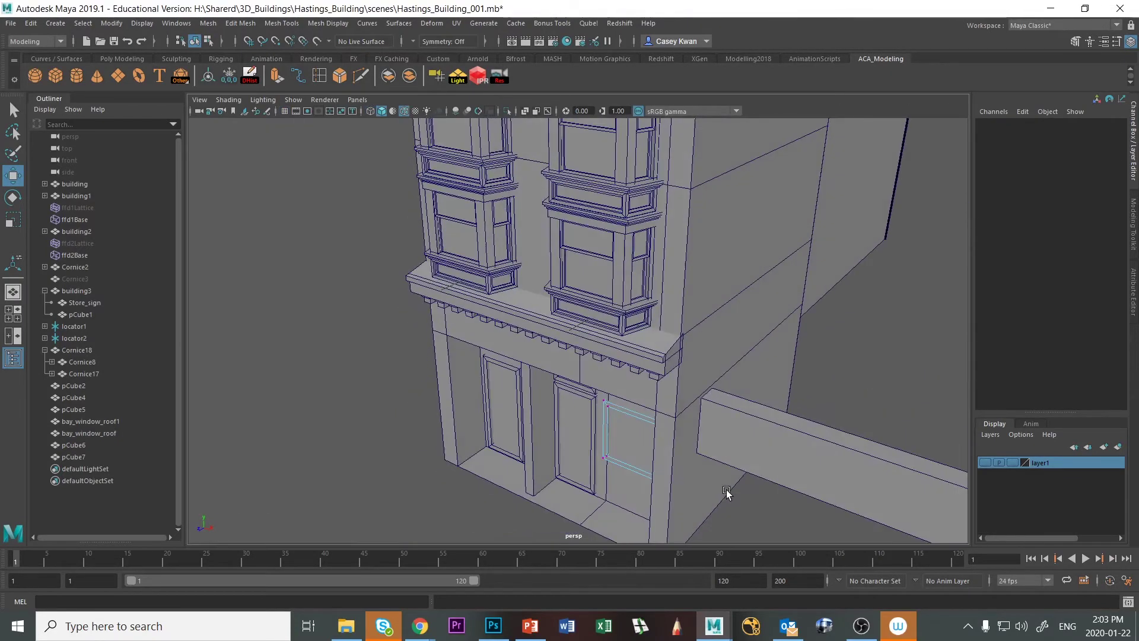
right_drag(631, 465, 683, 287)
drag(605, 499, 605, 497)
click(290, 444)
alt+drag(291, 441, 344, 397)
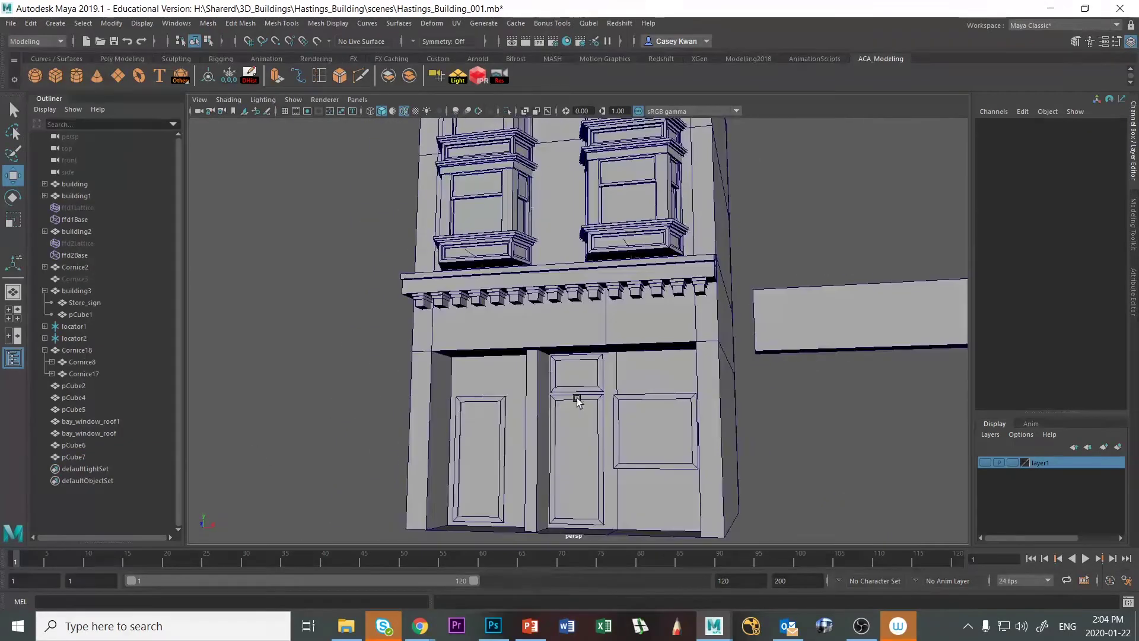
click(626, 394)
alt+drag(626, 394, 610, 519)
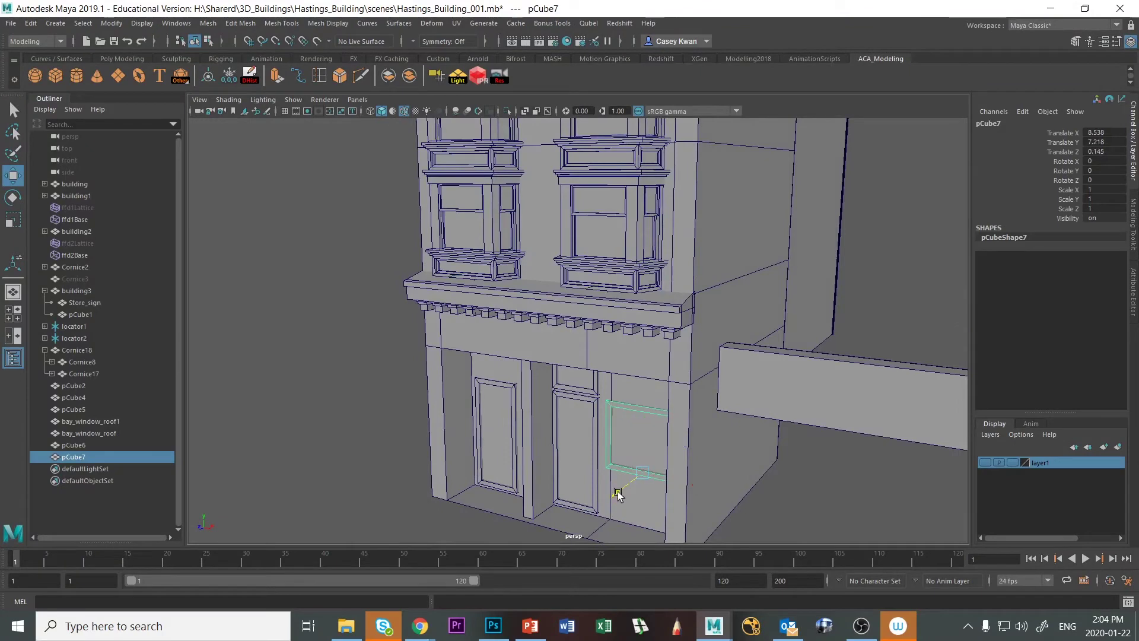
click(307, 439)
alt+drag(307, 440, 371, 415)
Duplicate transom pCube6 as pCube8 and move it above the left door.
click(580, 387)
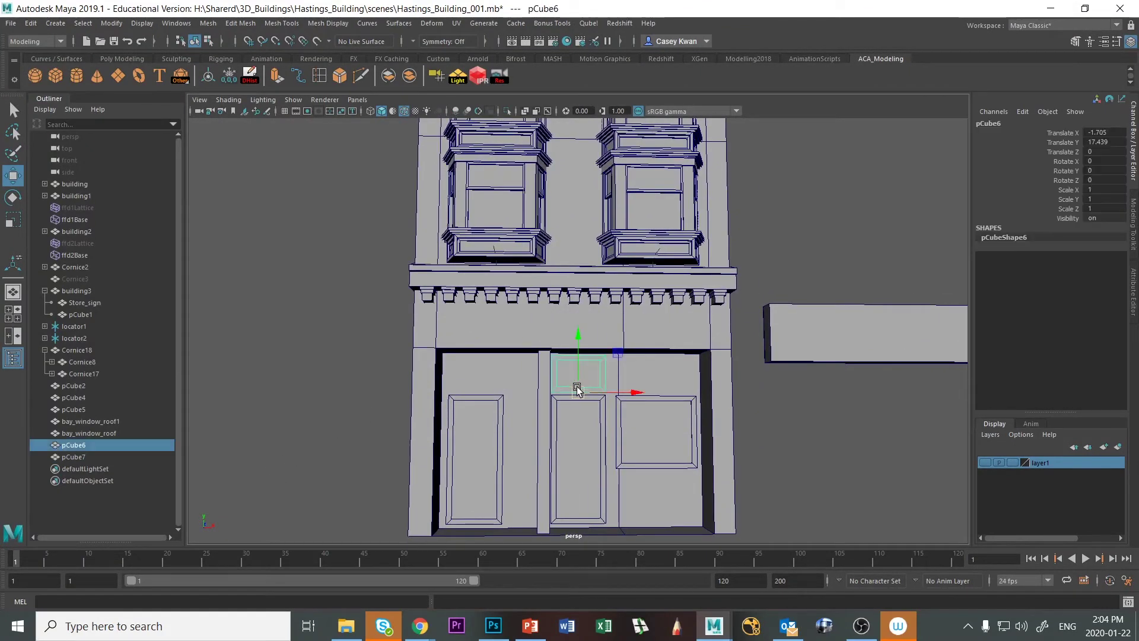
key(ctrl+d)
drag(631, 392, 532, 397)
click(800, 347)
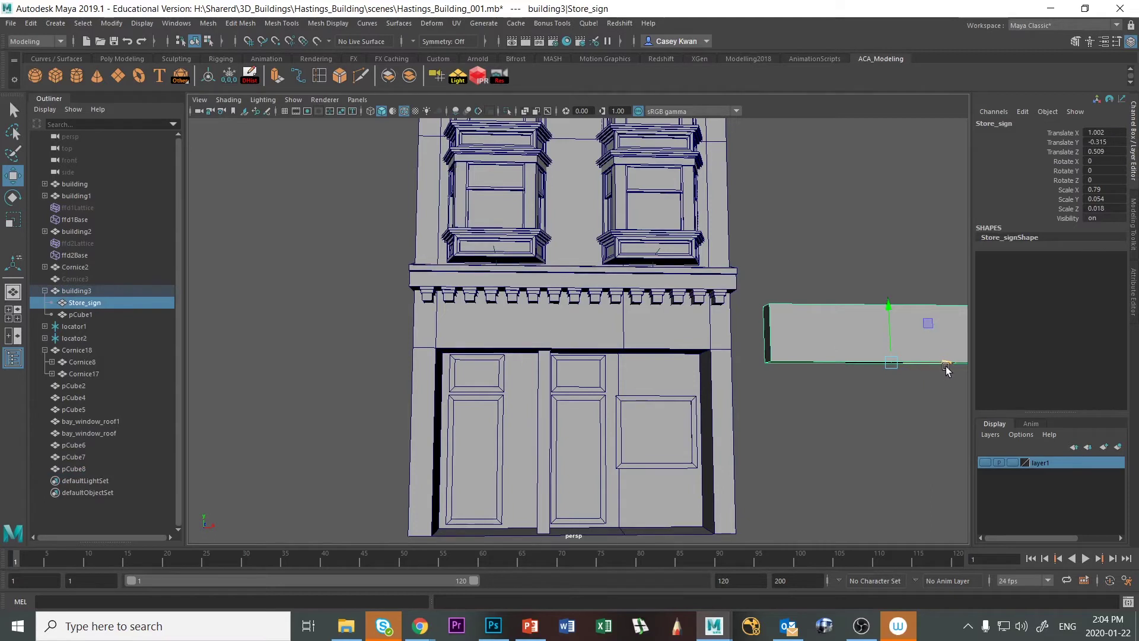
Slide the store sign back over the storefront beneath the cornice.
drag(945, 369, 636, 363)
key(r)
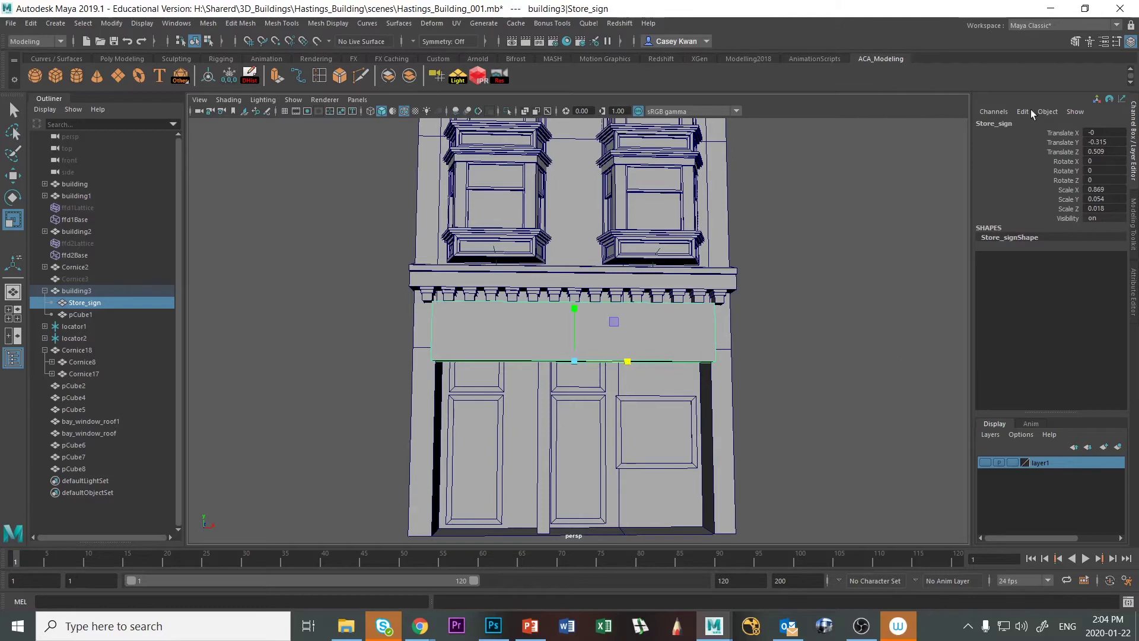
alt+drag(831, 396, 700, 403)
alt+drag(500, 350, 492, 320)
scroll(492, 320, up, 3)
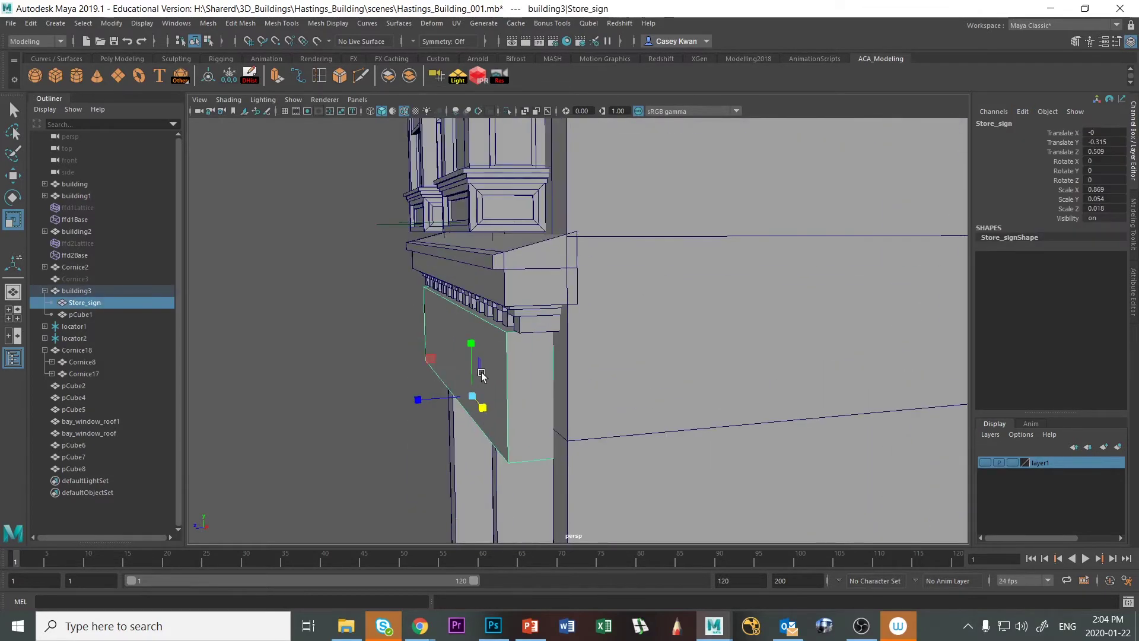
Extrude the sign's front face with Ctrl+E to form the sign panel.
right_drag(485, 303, 495, 338)
click(480, 351)
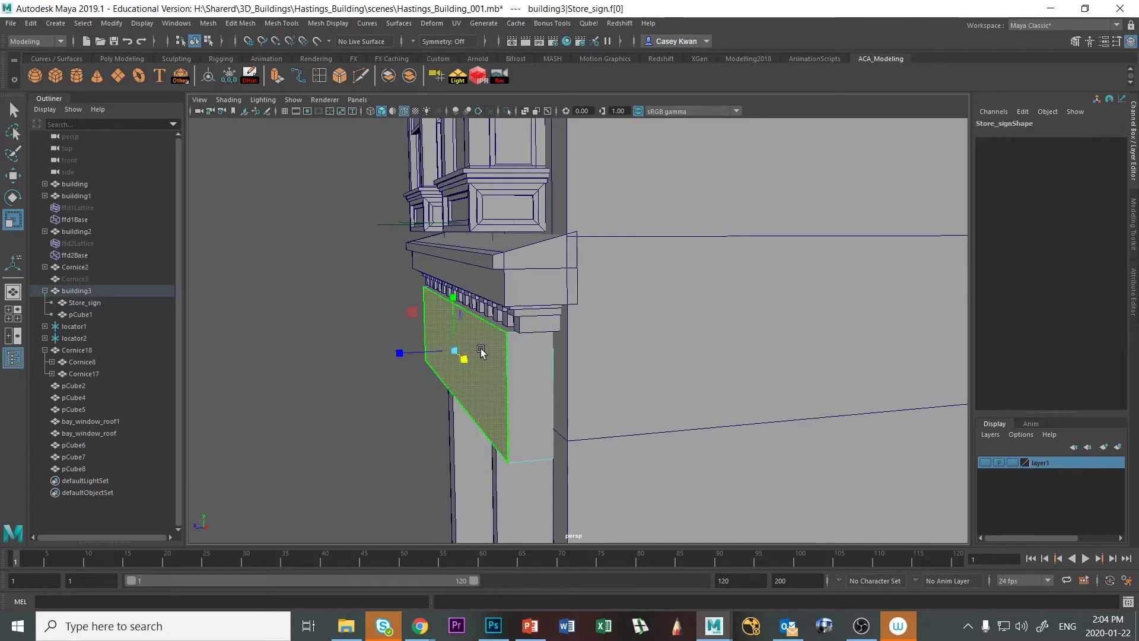
key(ctrl+e)
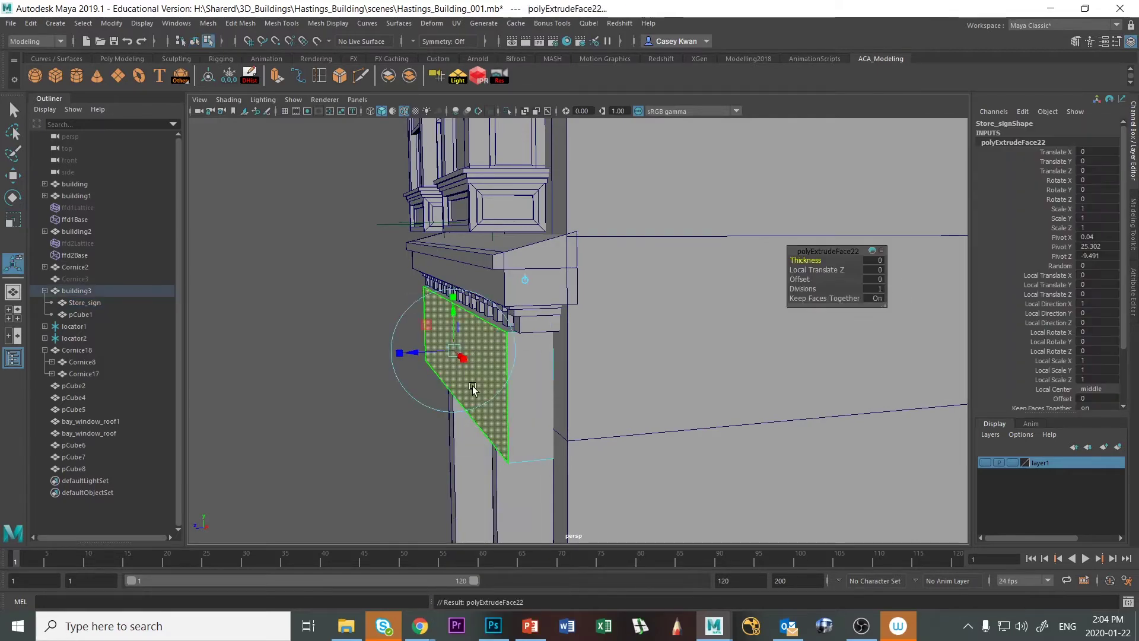
alt+drag(475, 388, 501, 367)
mouse_move(801, 280)
mouse_down()
mouse_move(818, 280)
mouse_move(800, 279)
mouse_up()
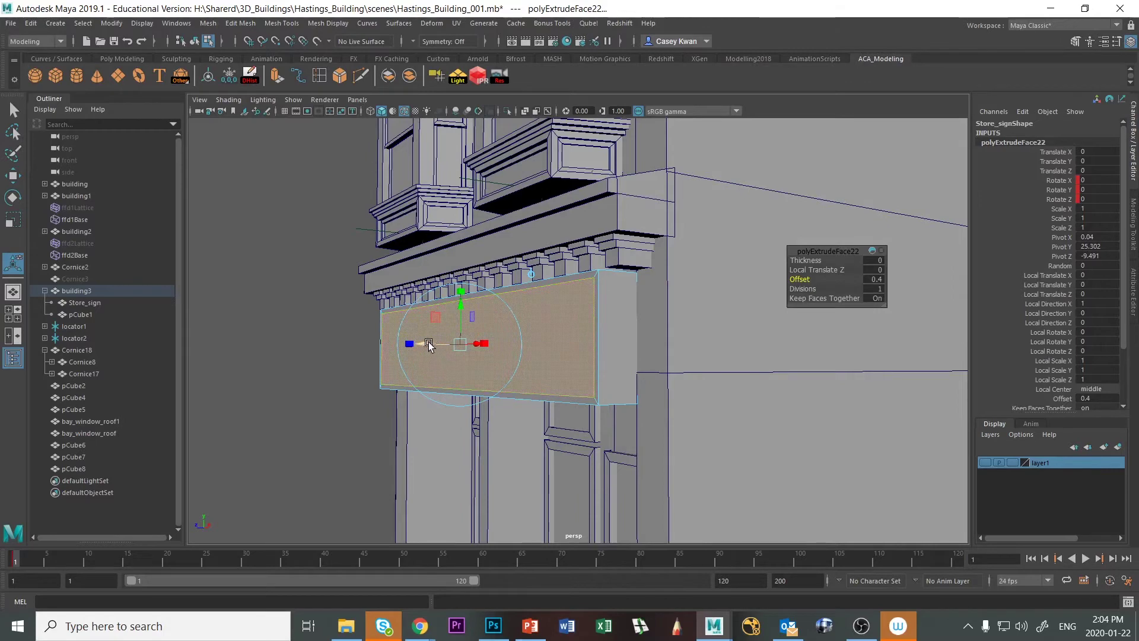
key(ctrl+z)
key(ctrl+e)
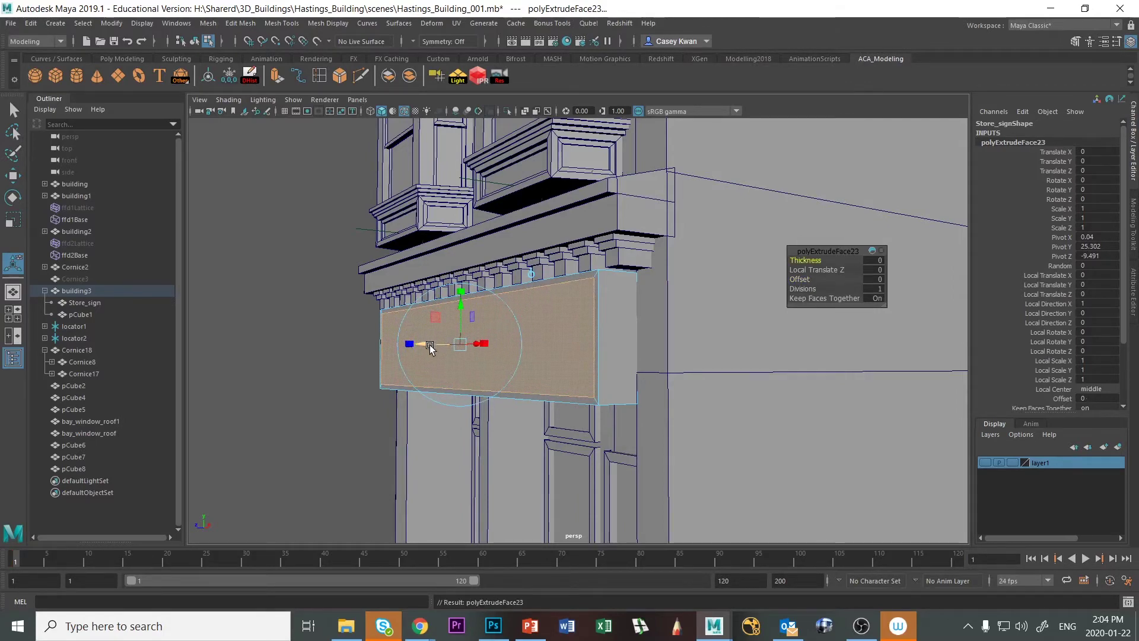
click(344, 356)
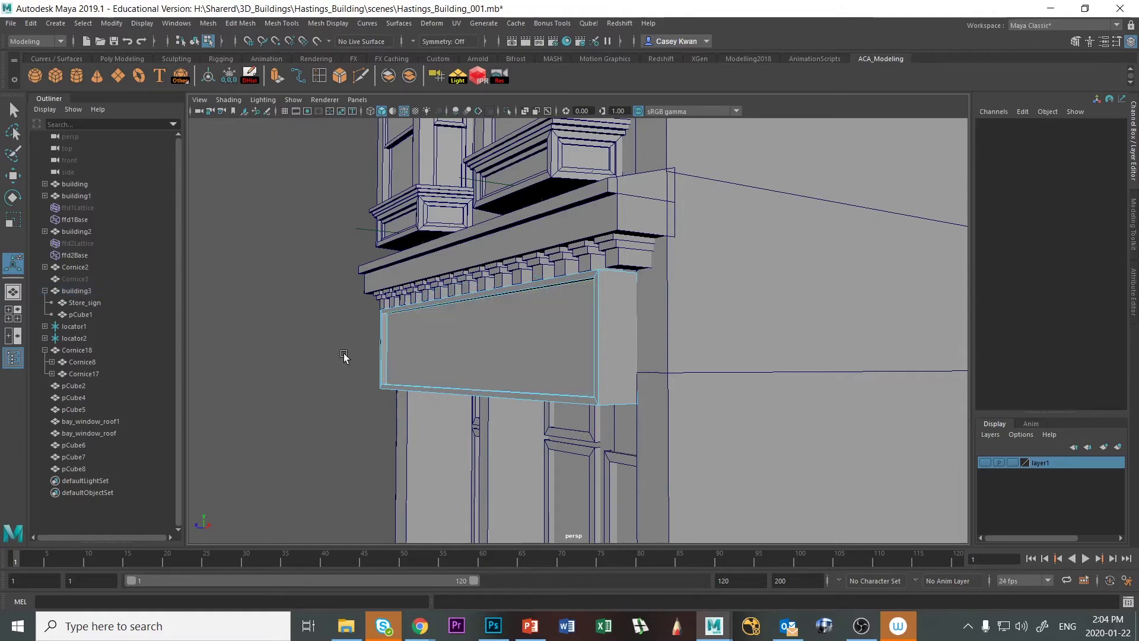
Return to Object Mode and frame the whole building with F.
alt+drag(344, 356, 273, 382)
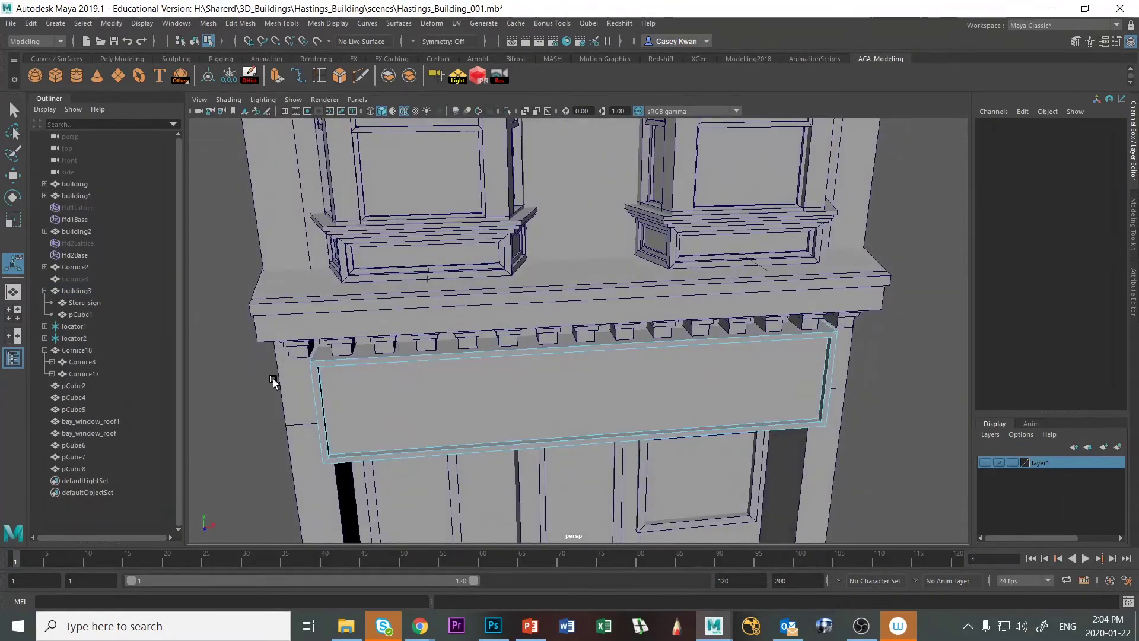
right_drag(286, 375, 350, 282)
key(f)
scroll(464, 416, down, 3)
click(729, 401)
alt+drag(728, 400, 681, 460)
scroll(710, 353, down, 2)
alt+middle_drag(681, 461, 661, 348)
alt+drag(661, 348, 646, 382)
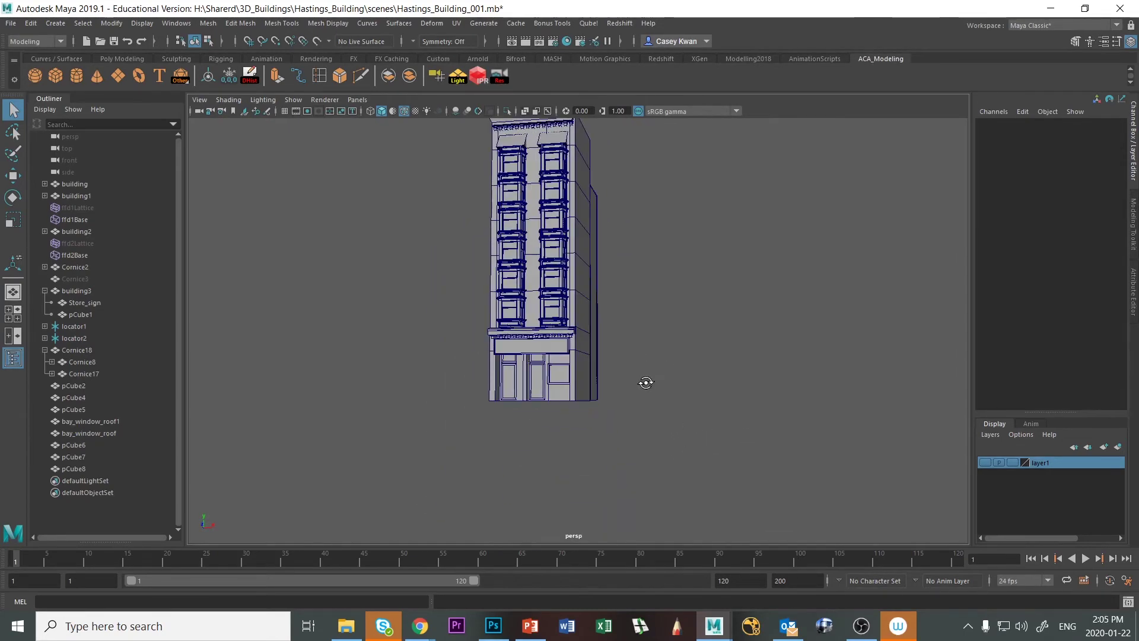
Freeze building3's transformations so translate and rotate read 0 and scale reads 1.
click(541, 388)
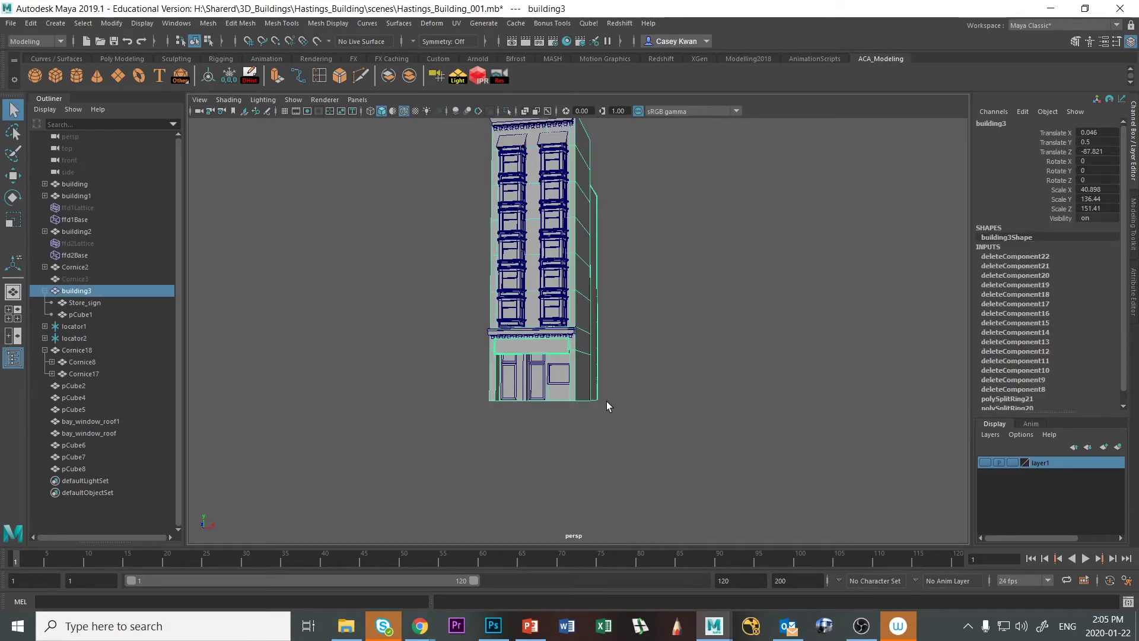
scroll(606, 401, up, 3)
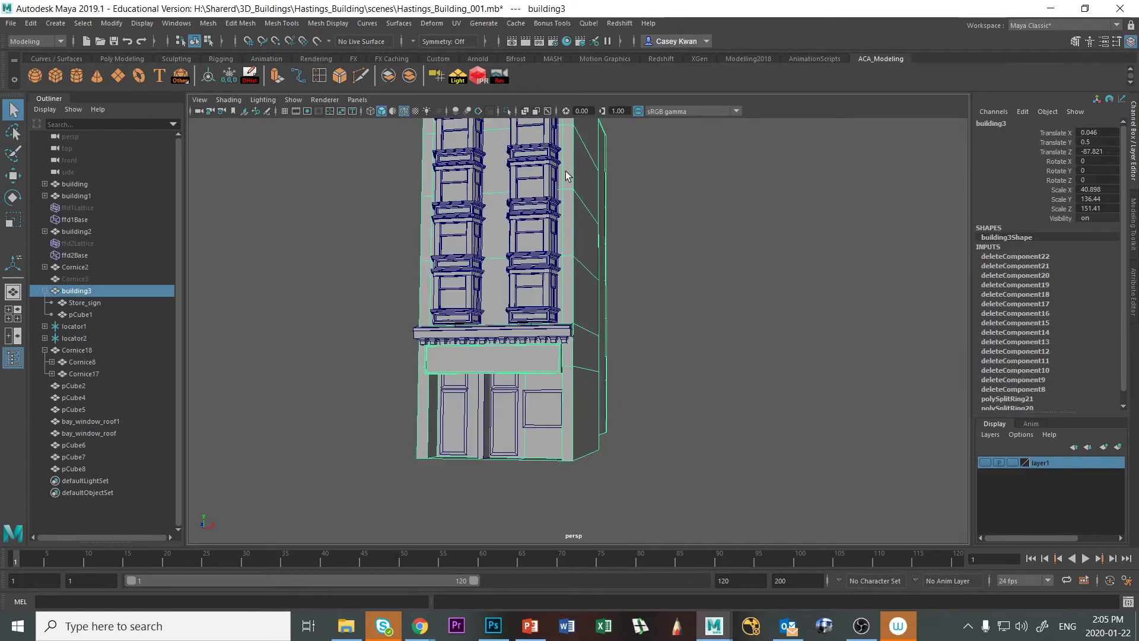
click(228, 76)
Check the store sign, doors, transoms, window box and building3, ending with transom pCube8 and the left door selected.
click(644, 417)
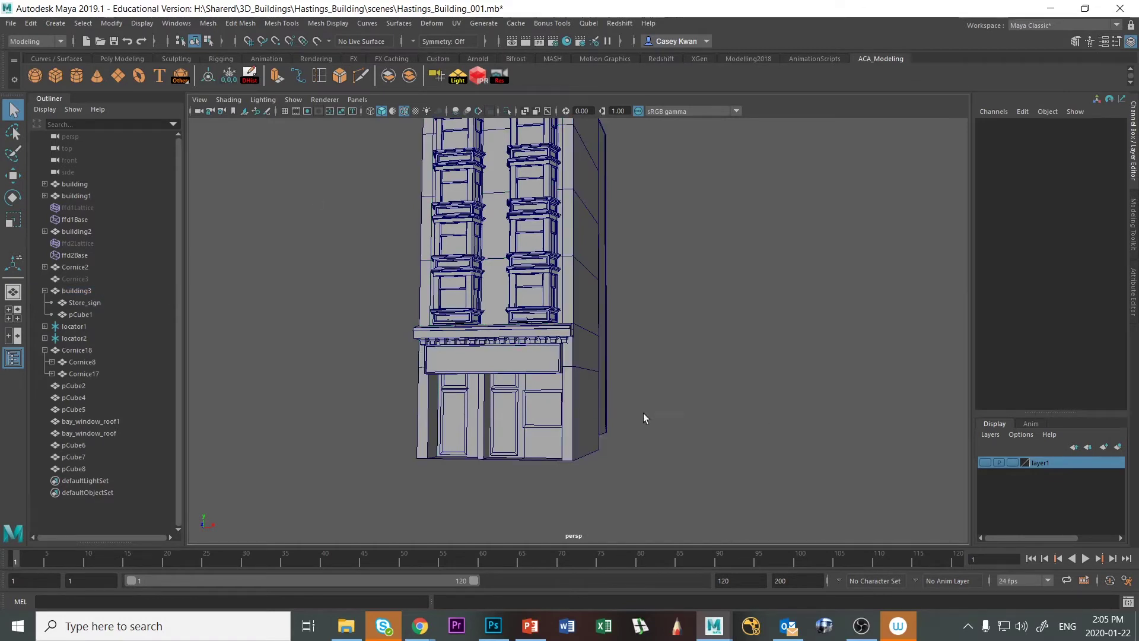
click(521, 358)
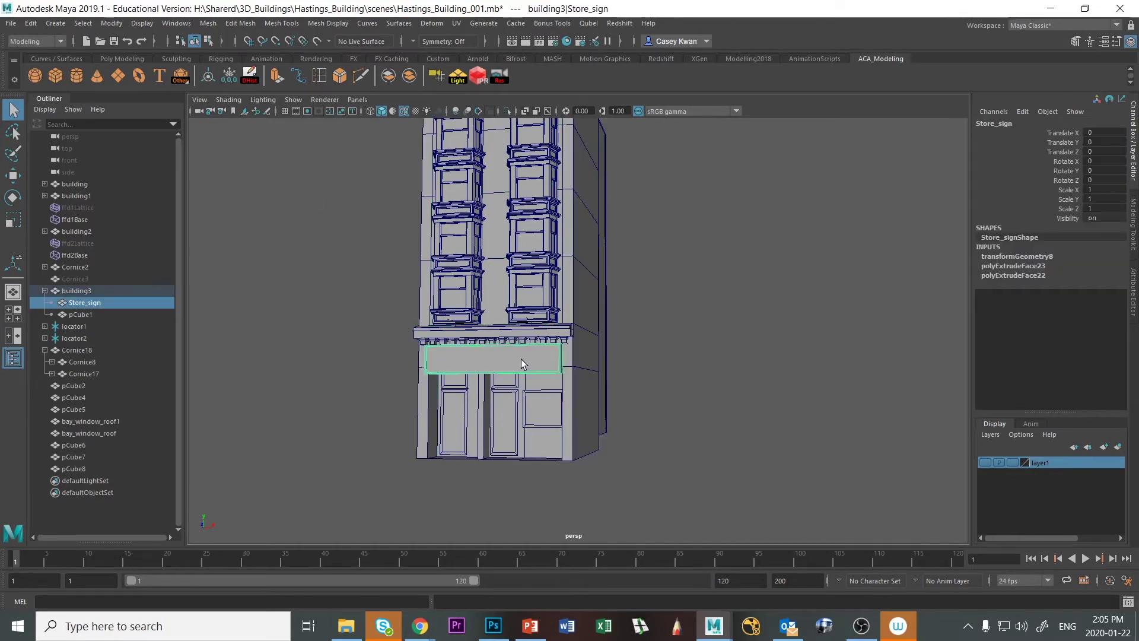
click(516, 405)
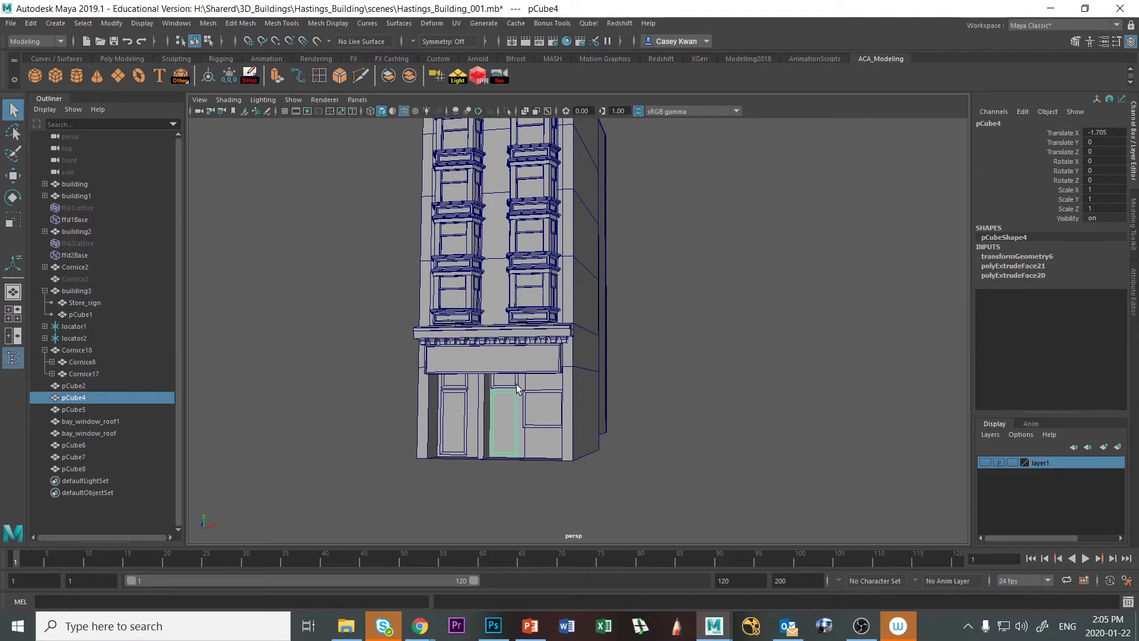
click(517, 387)
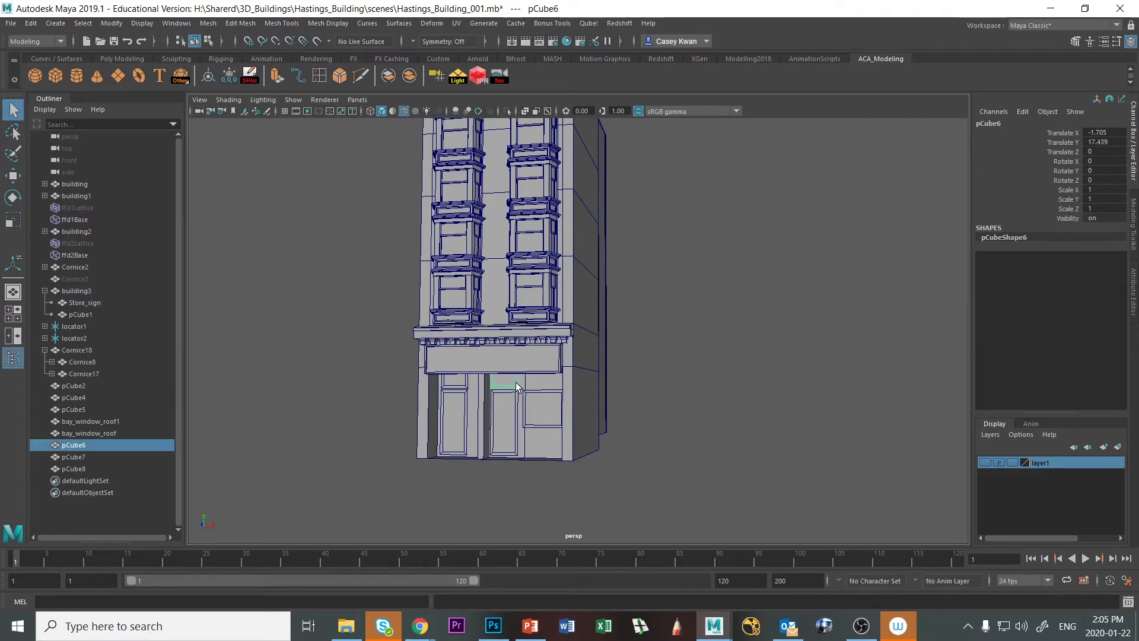
click(546, 393)
click(460, 412)
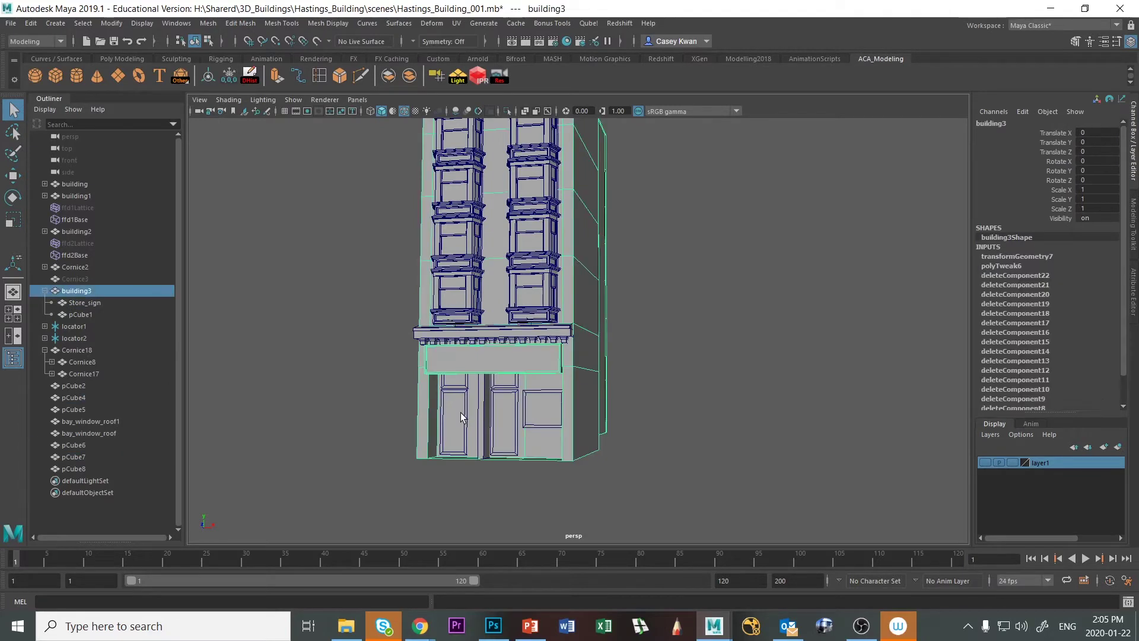
click(464, 391)
click(463, 388)
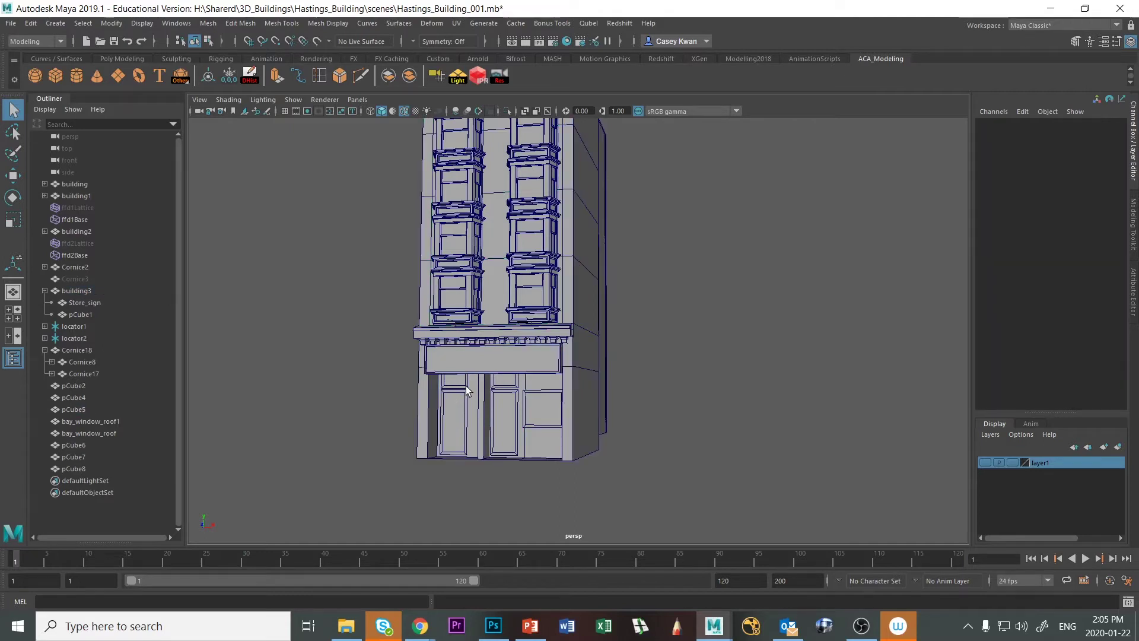
click(464, 384)
shift+click(466, 408)
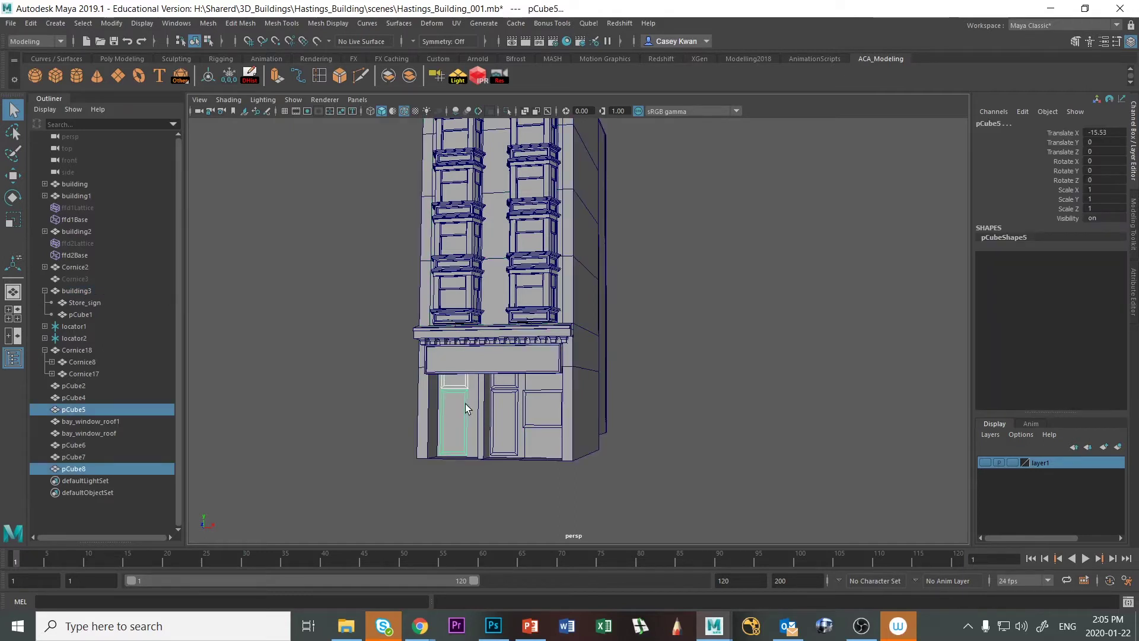
Parent transom pCube8 under the left door and rename that door to door.
key(p)
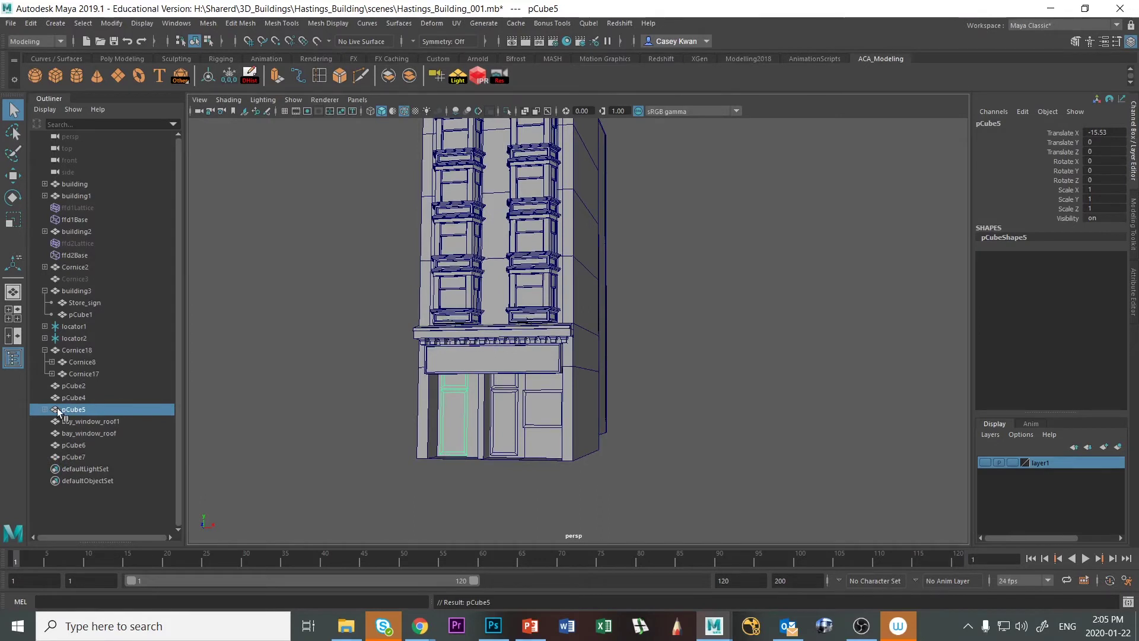
double_click(79, 410)
text(doo)
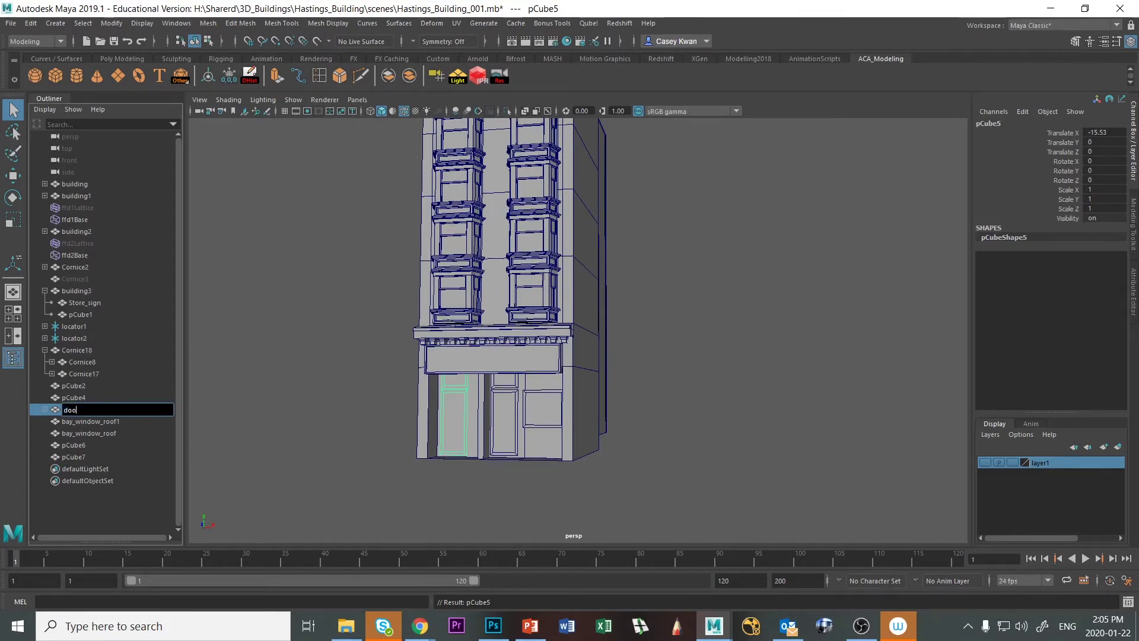
text(r)
key(Return)
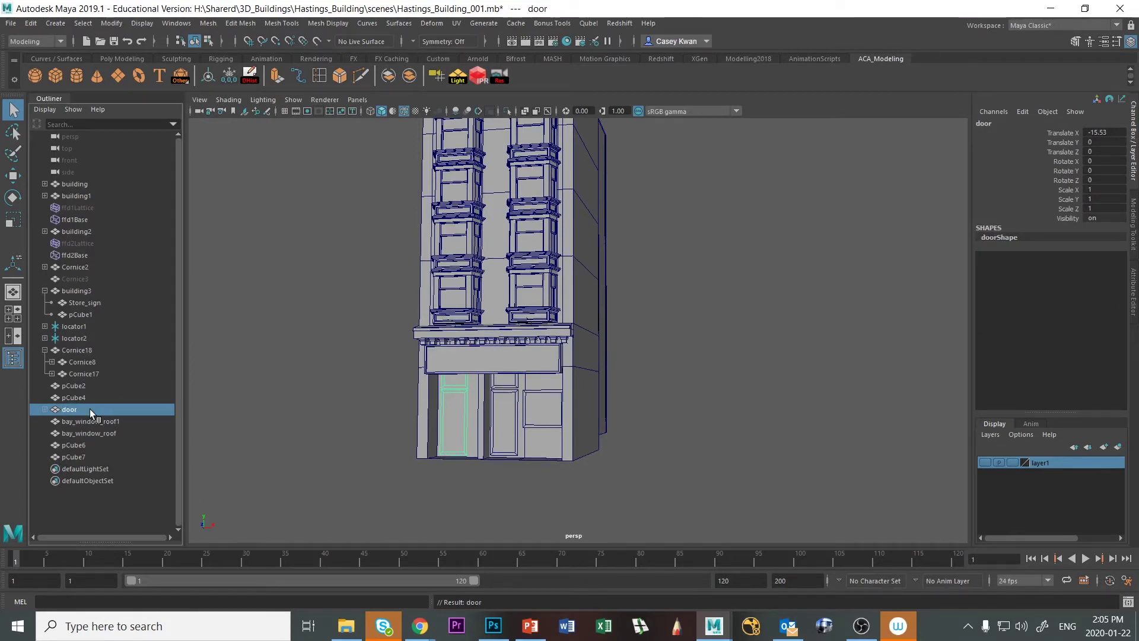
Parent pCube6 under the right door pCube4 and rename it door, which becomes door1.
click(512, 390)
click(506, 381)
shift+click(513, 401)
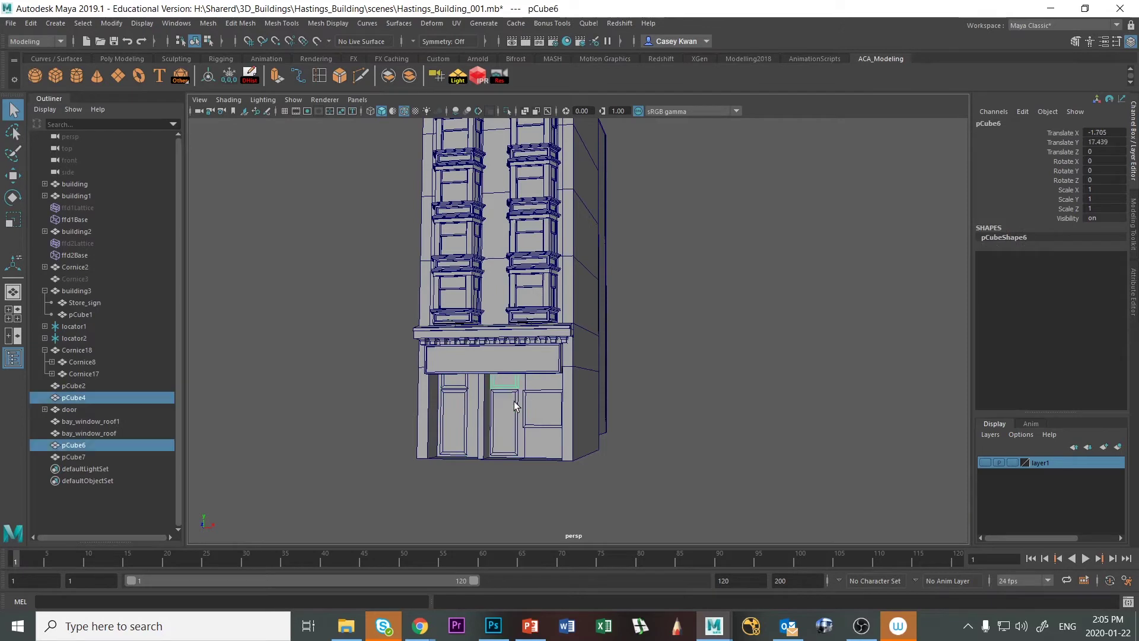
key(p)
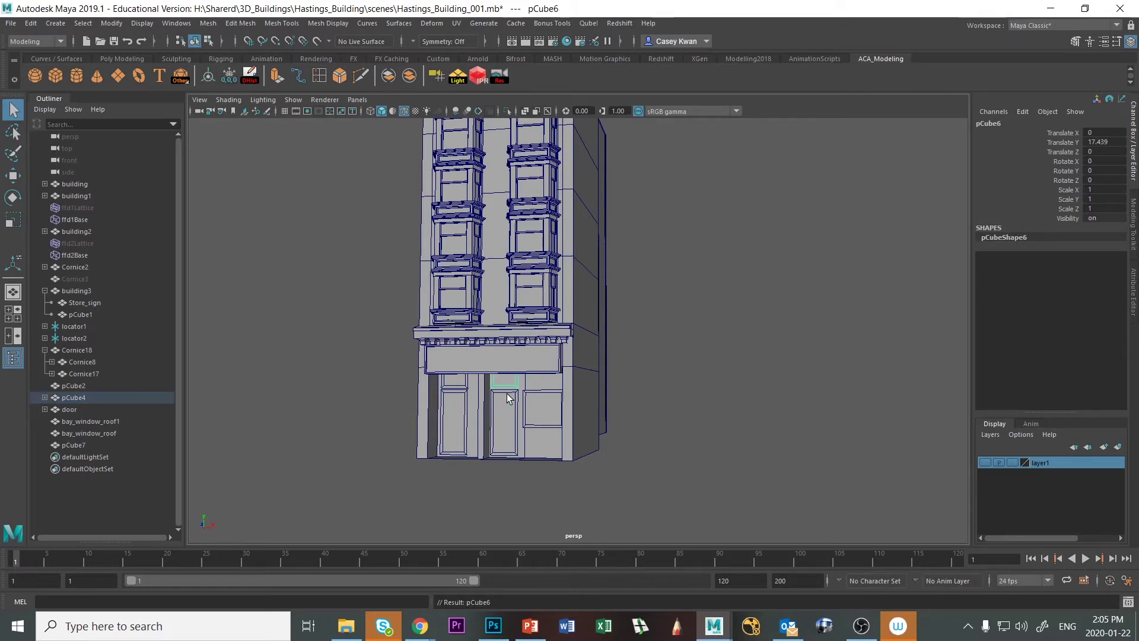
double_click(76, 397)
text(door)
key(Return)
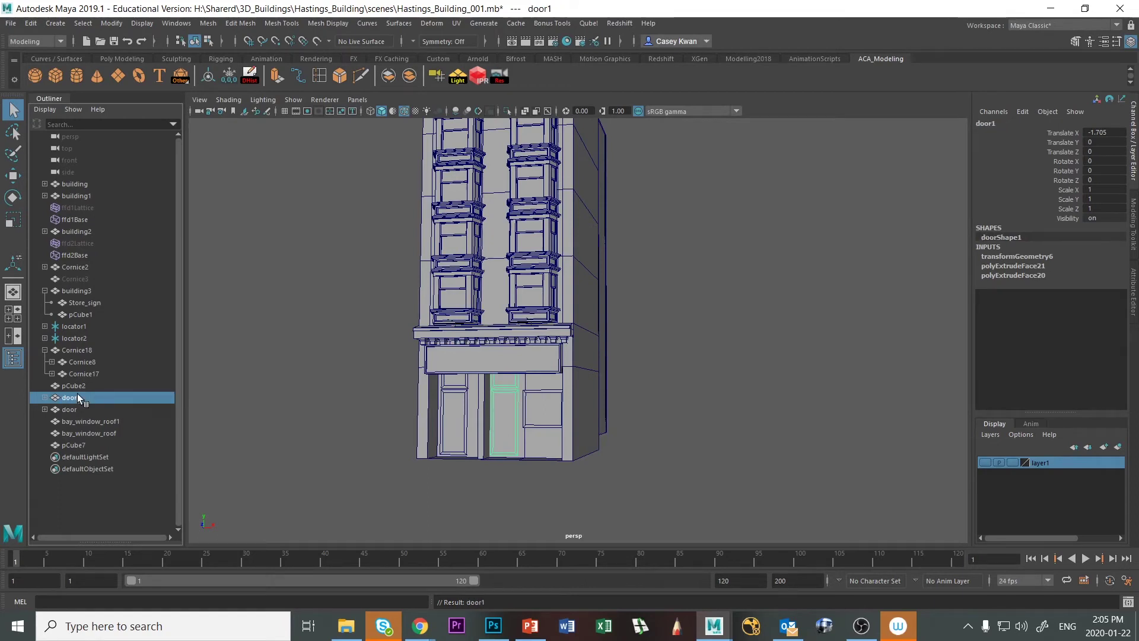
Rename the window box pCube7 to store_window.
click(533, 389)
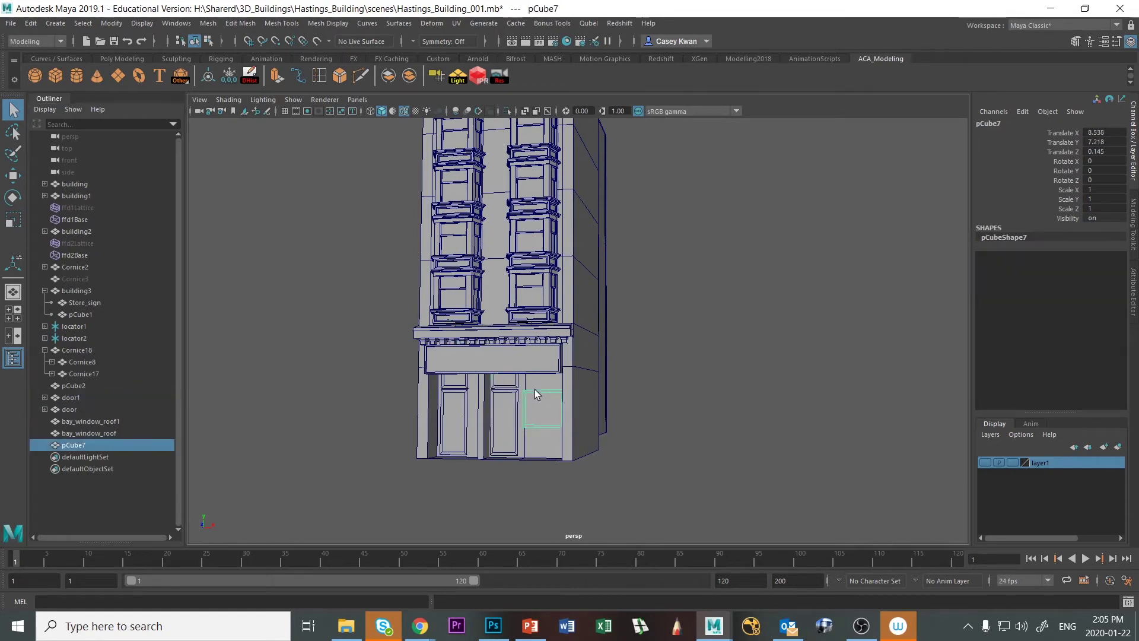
double_click(76, 444)
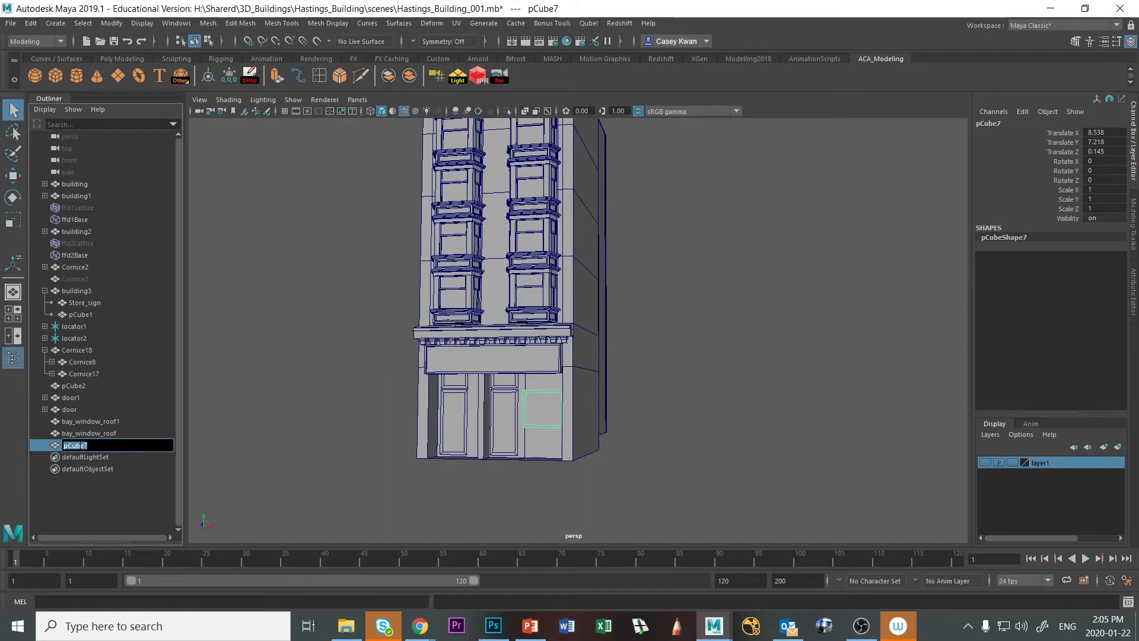
text(store)
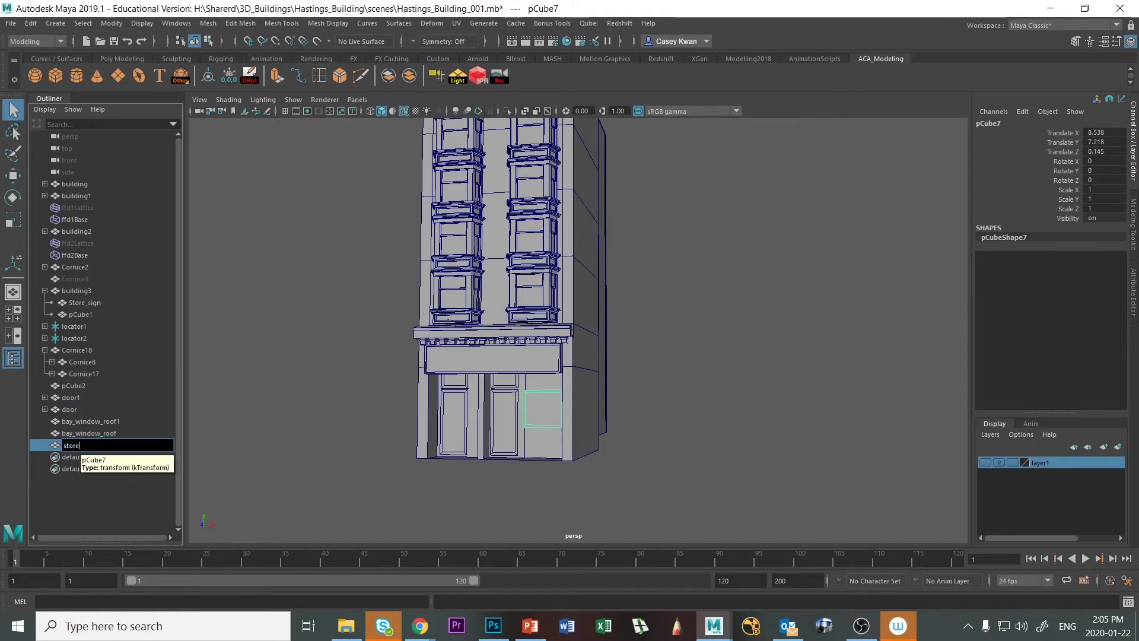
text(_window)
key(Return)
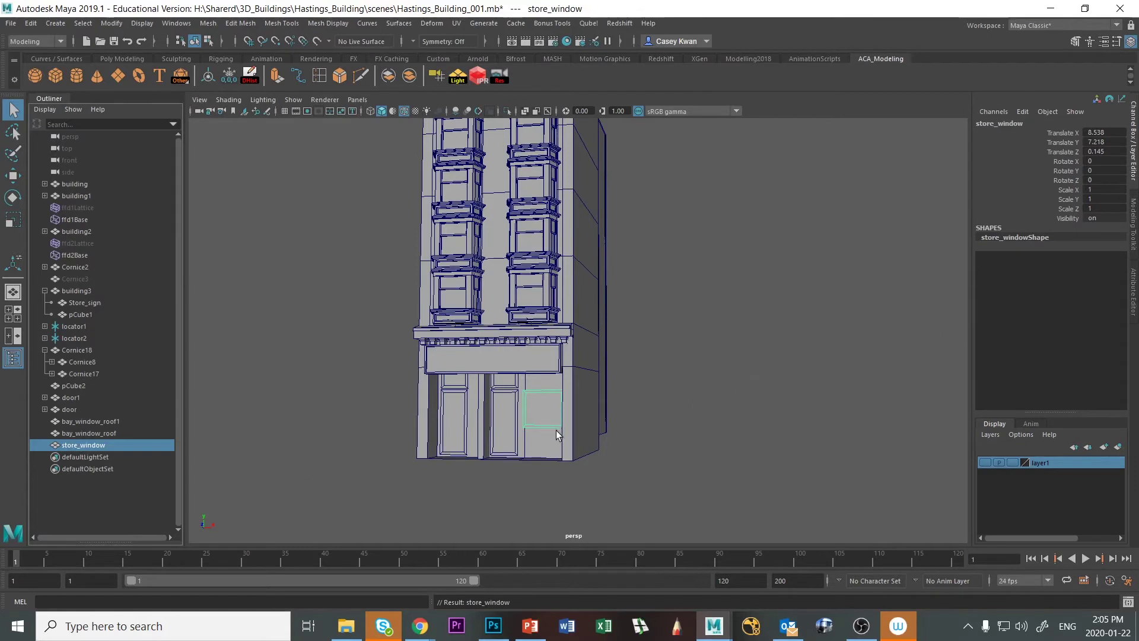
Locate Store_sign and Cornice18, orbiting to a straight front view of the storefront.
click(544, 370)
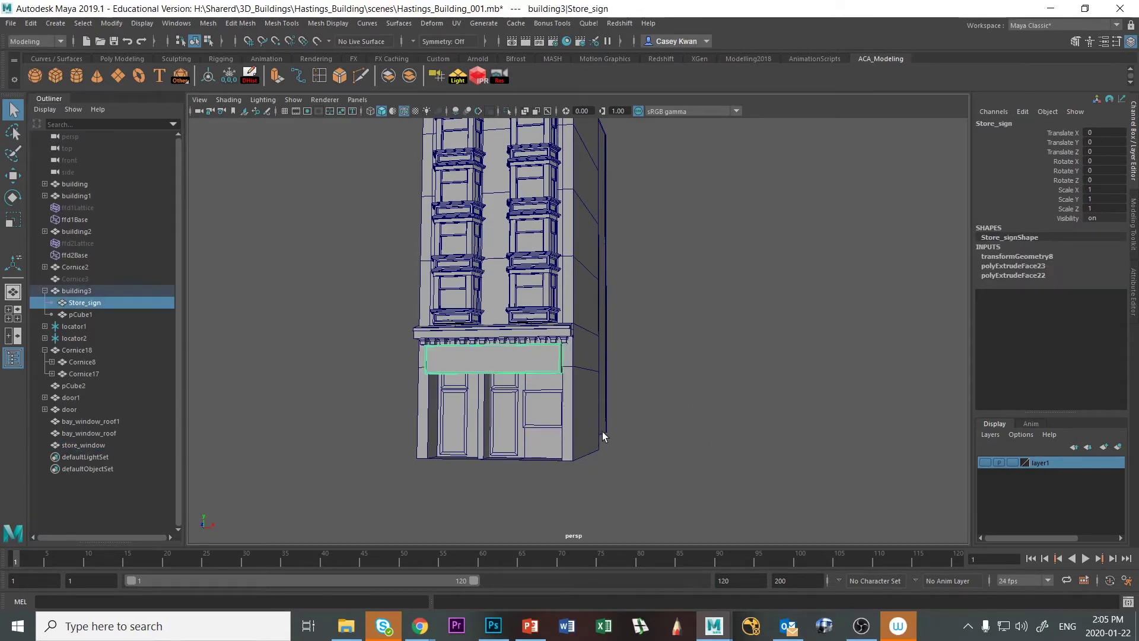
alt+drag(476, 493, 458, 502)
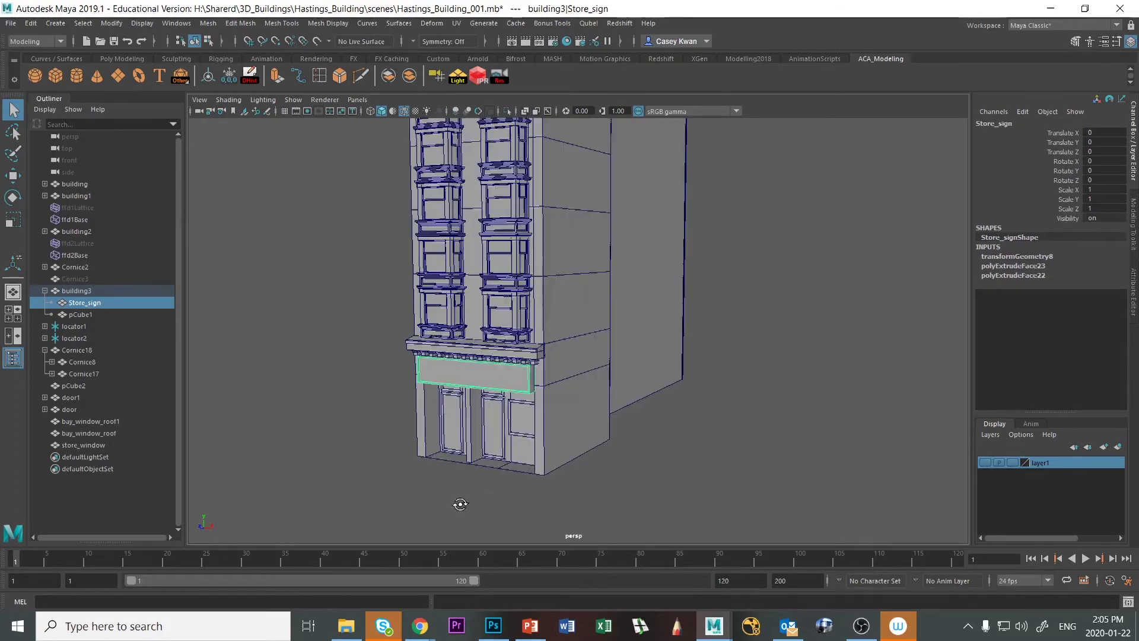
click(538, 355)
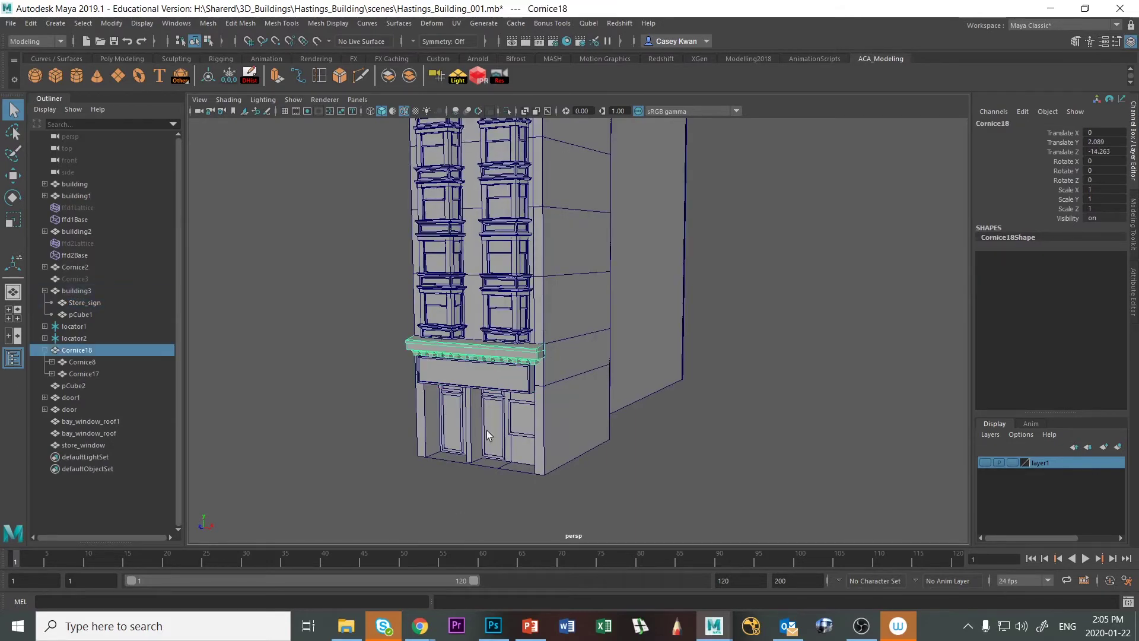
alt+drag(488, 436, 429, 471)
Parent door, door1, store_window and Store_sign under Cornice18.
click(508, 377)
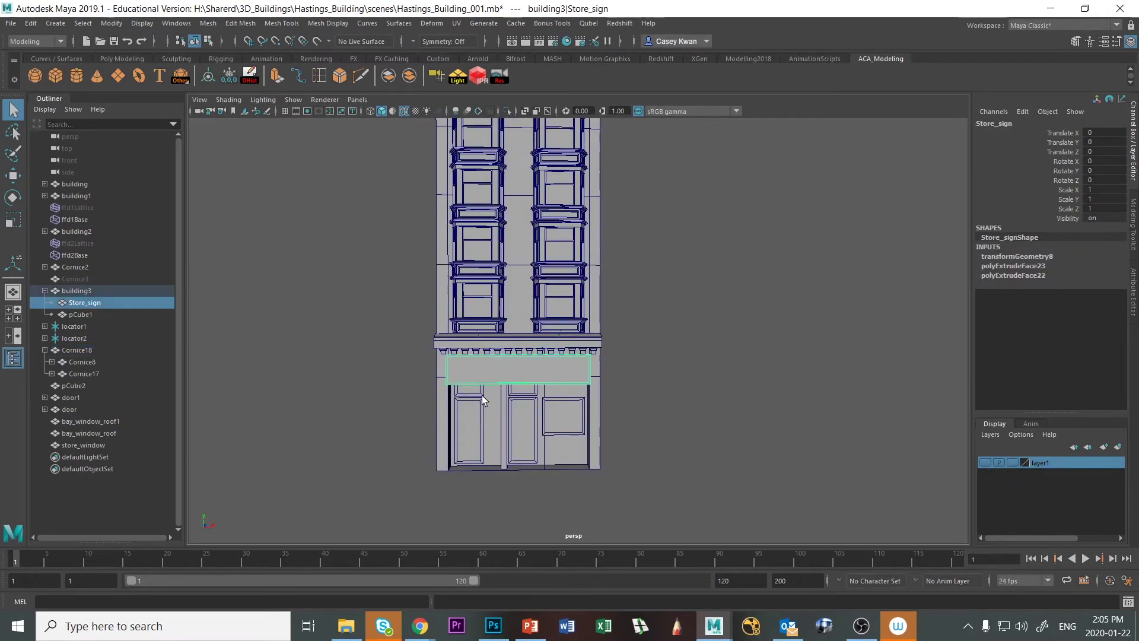
click(482, 396)
click(484, 407)
shift+click(513, 407)
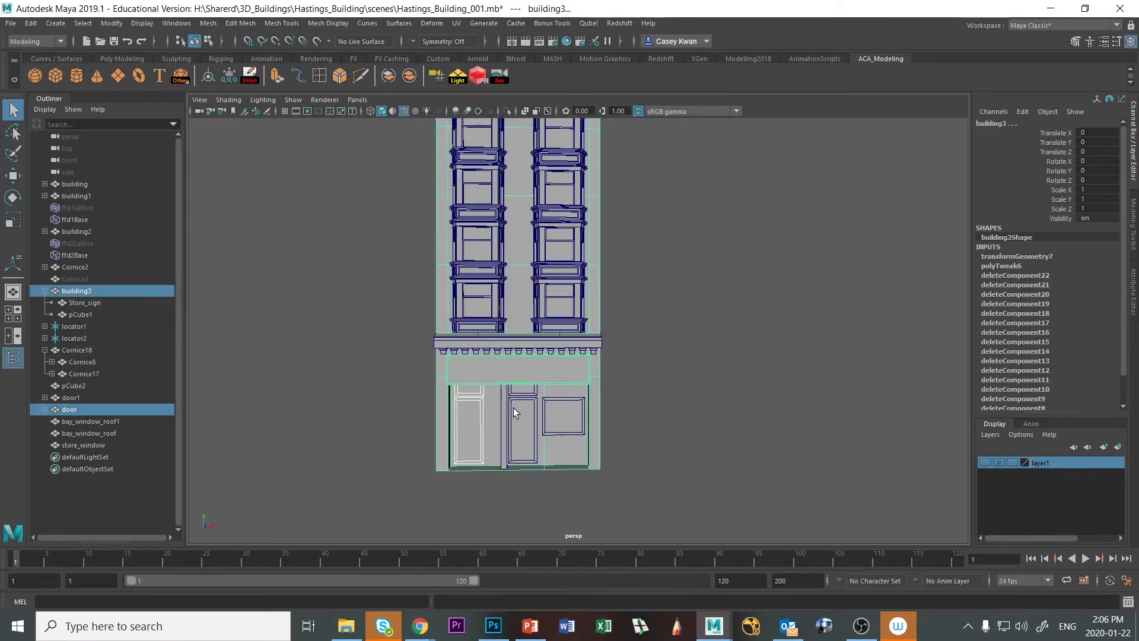
click(511, 403)
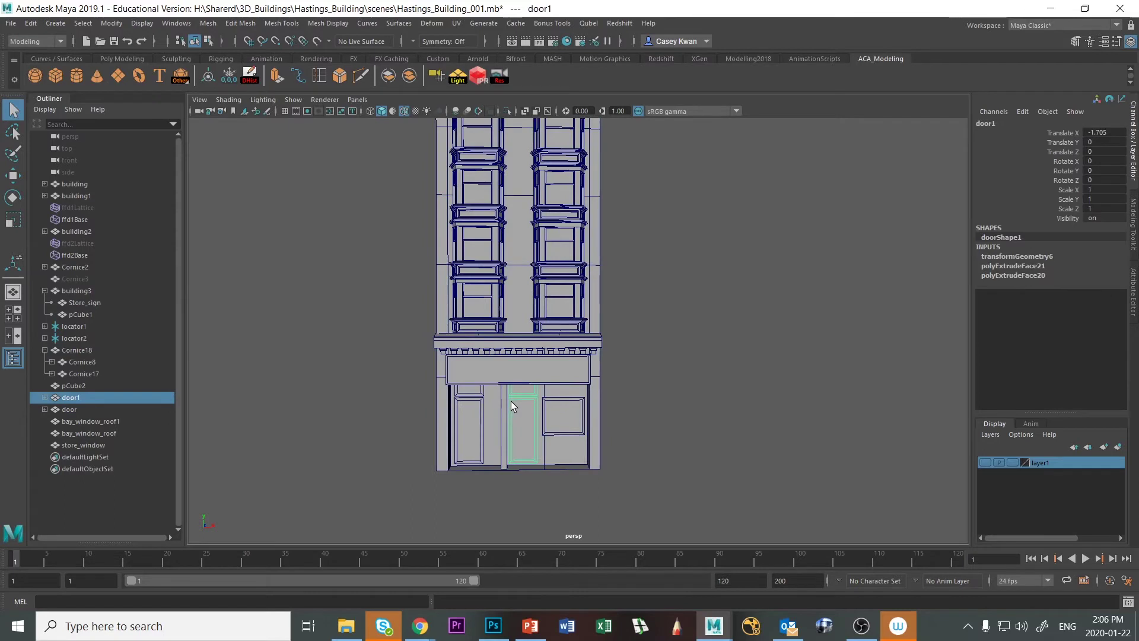
shift+click(480, 401)
shift+click(555, 400)
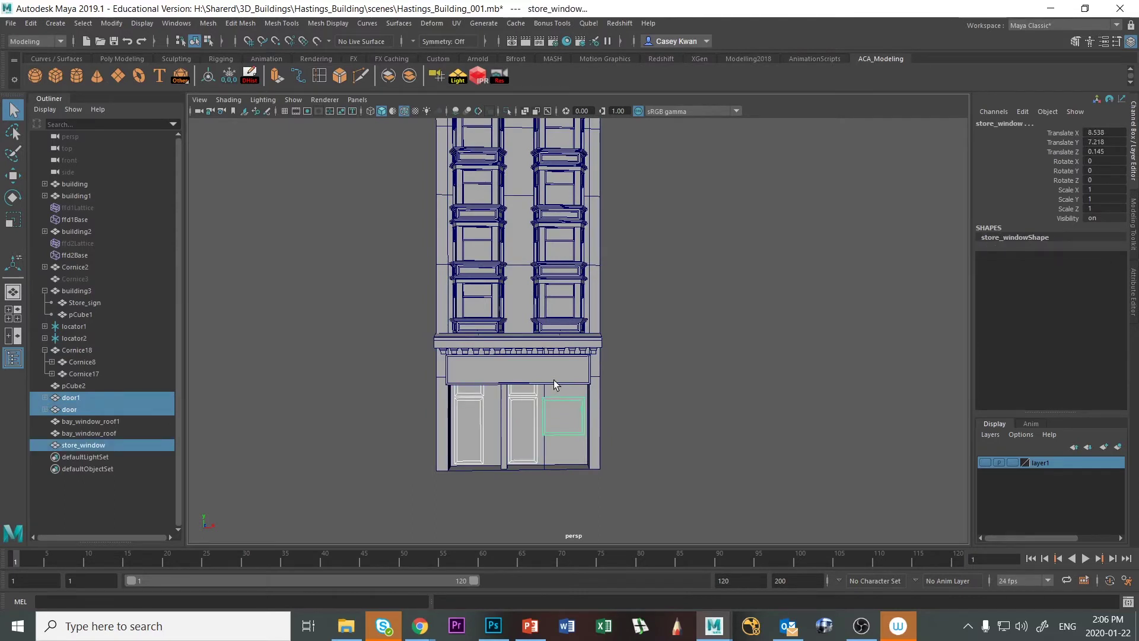
shift+click(554, 380)
shift+click(539, 342)
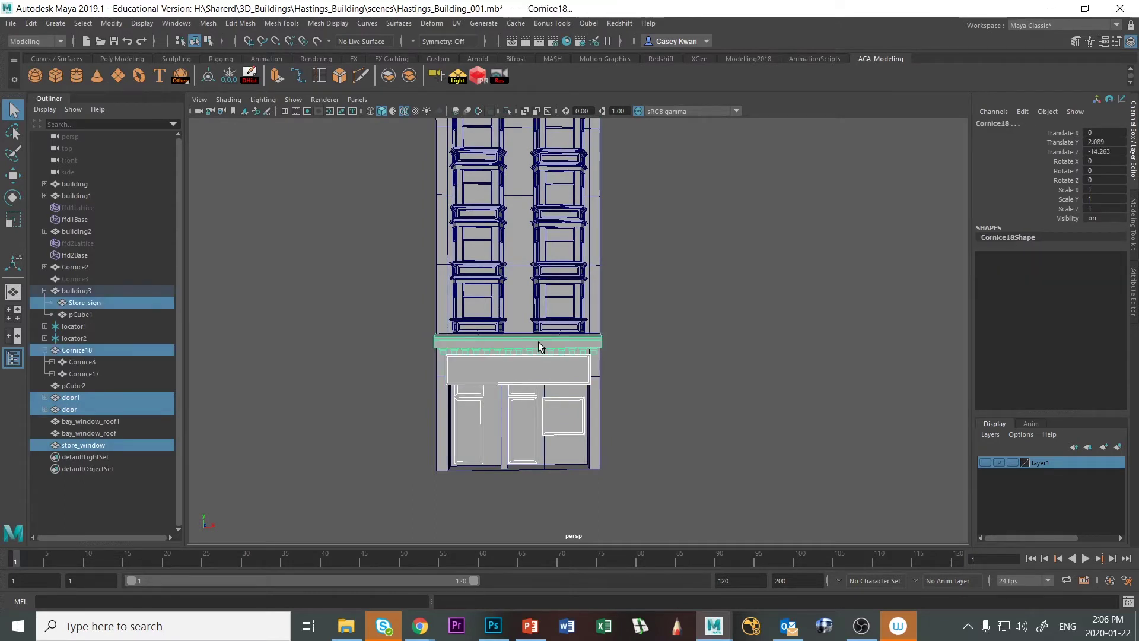
key(p)
click(538, 341)
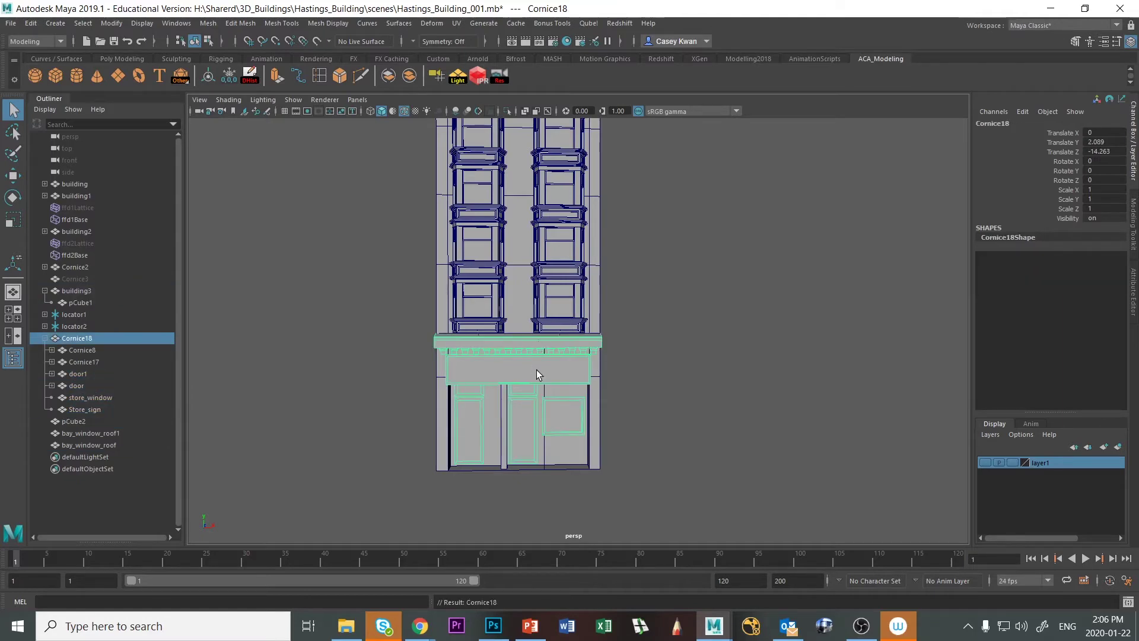
Inspect the left bay's pieces: locator1, locator2, the left bay window roof and lower bay window.
alt+drag(714, 401, 464, 339)
click(596, 357)
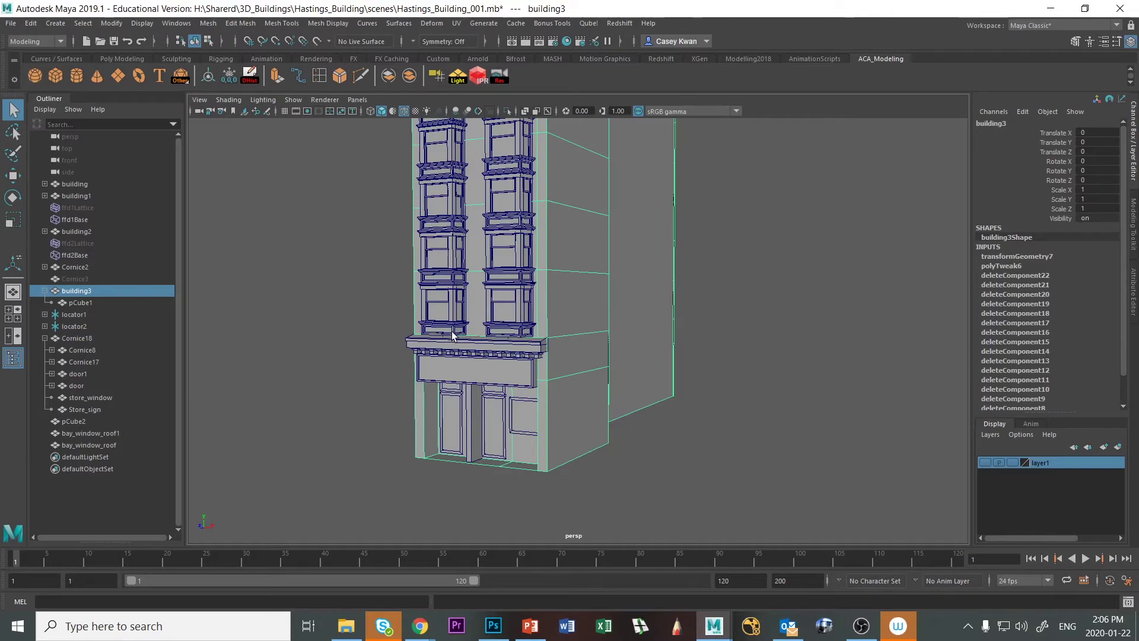
click(452, 336)
click(75, 315)
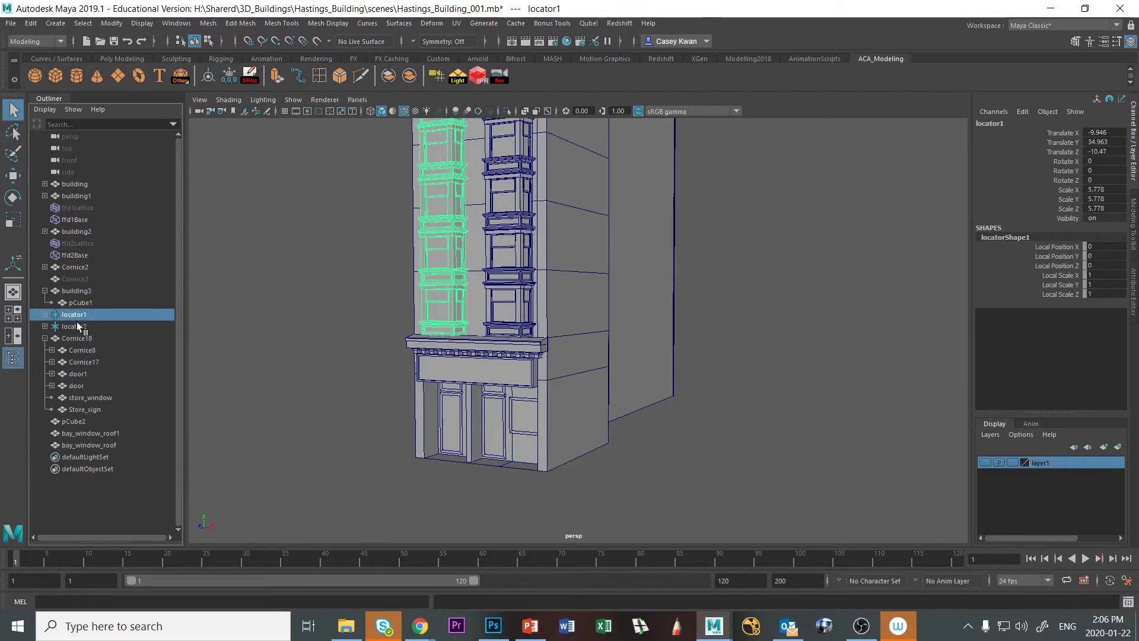
shift+click(77, 325)
alt+drag(415, 457, 458, 342)
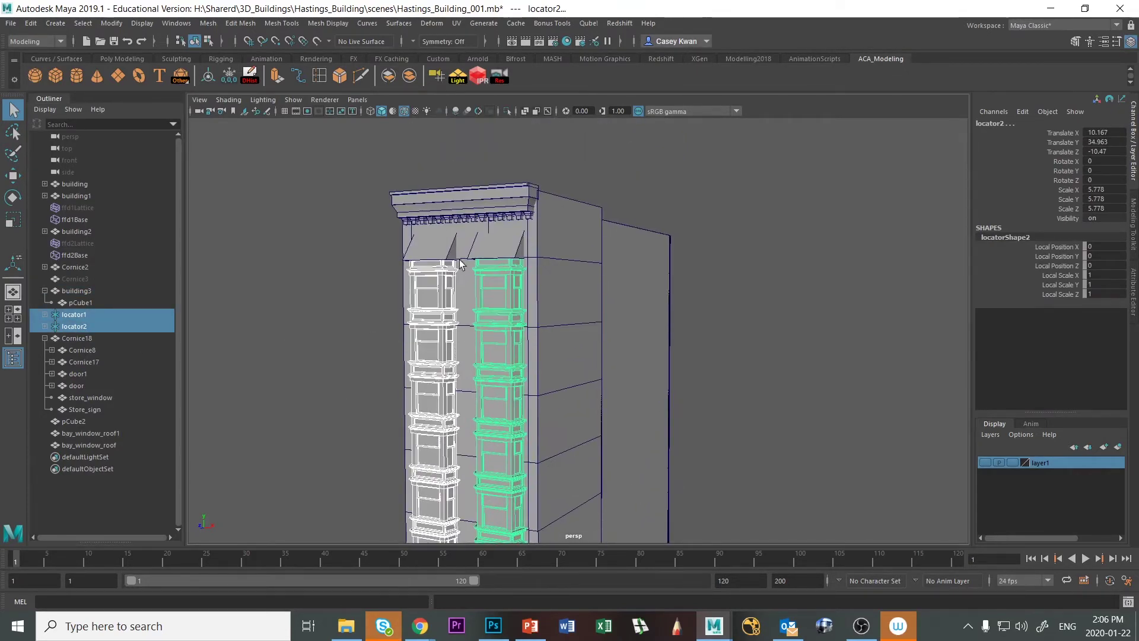
click(437, 254)
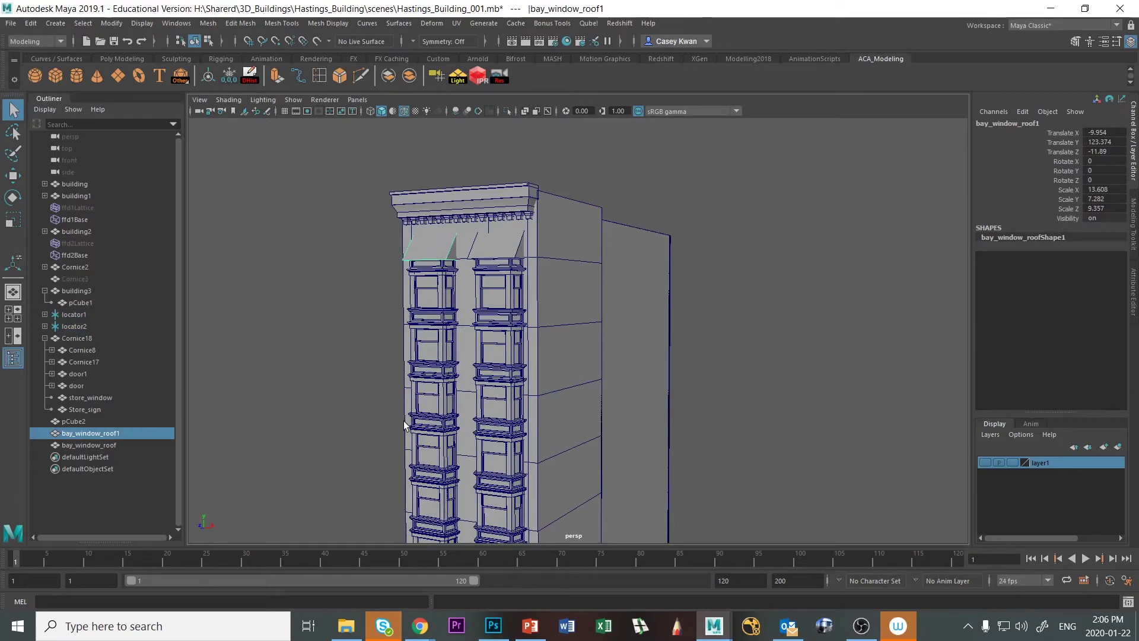
alt+middle_drag(403, 422, 421, 304)
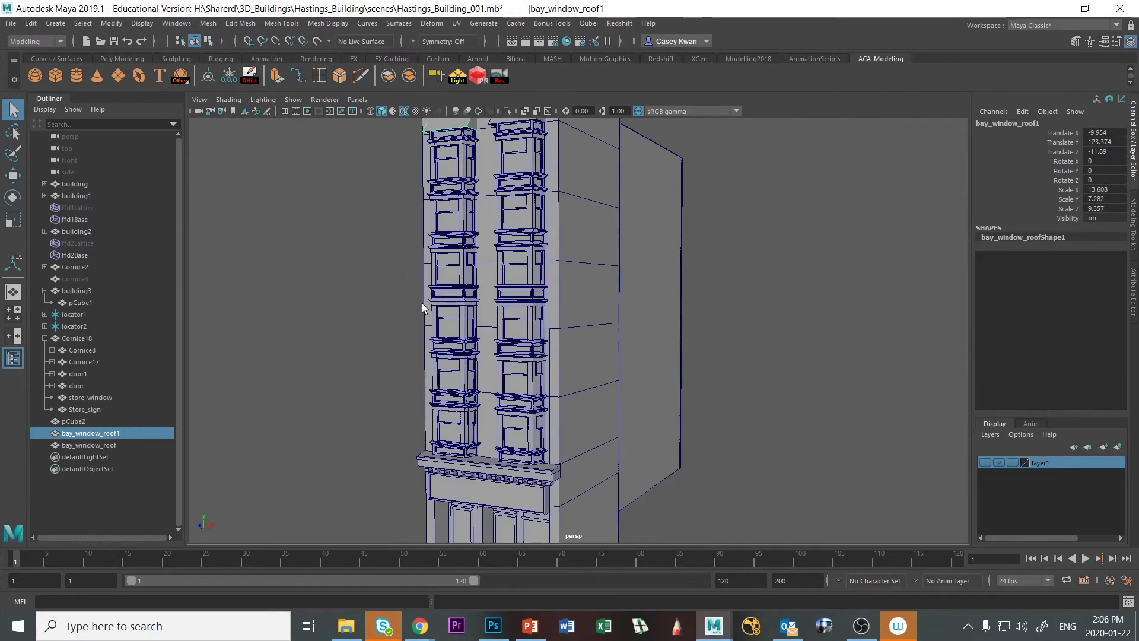
click(458, 426)
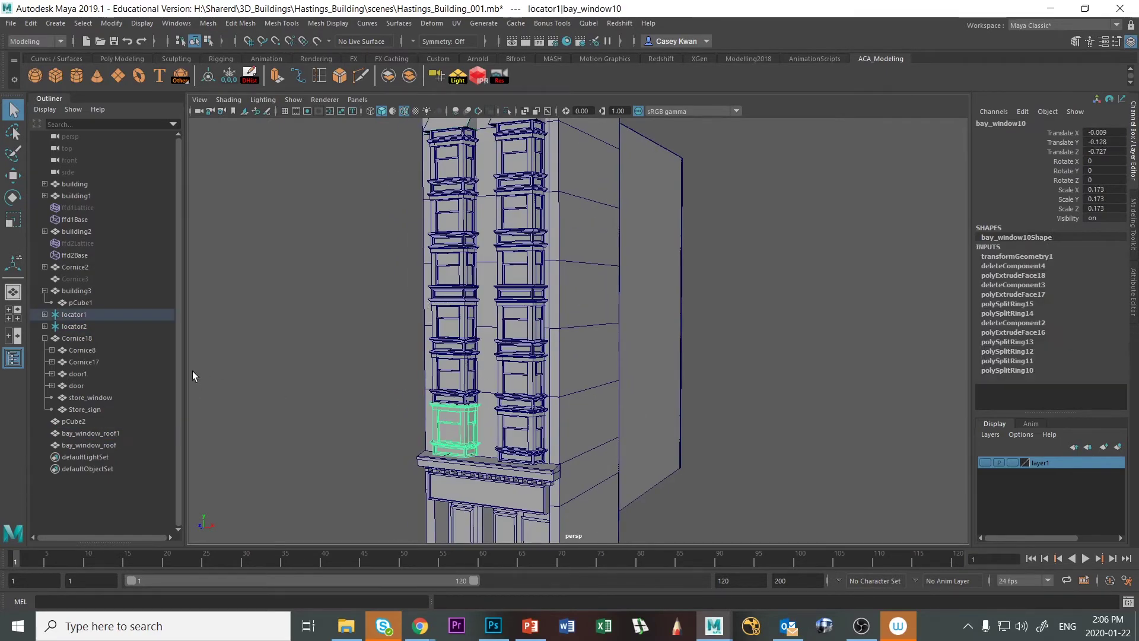
click(101, 313)
Parent bay_window_roof1 under locator1.
click(78, 421)
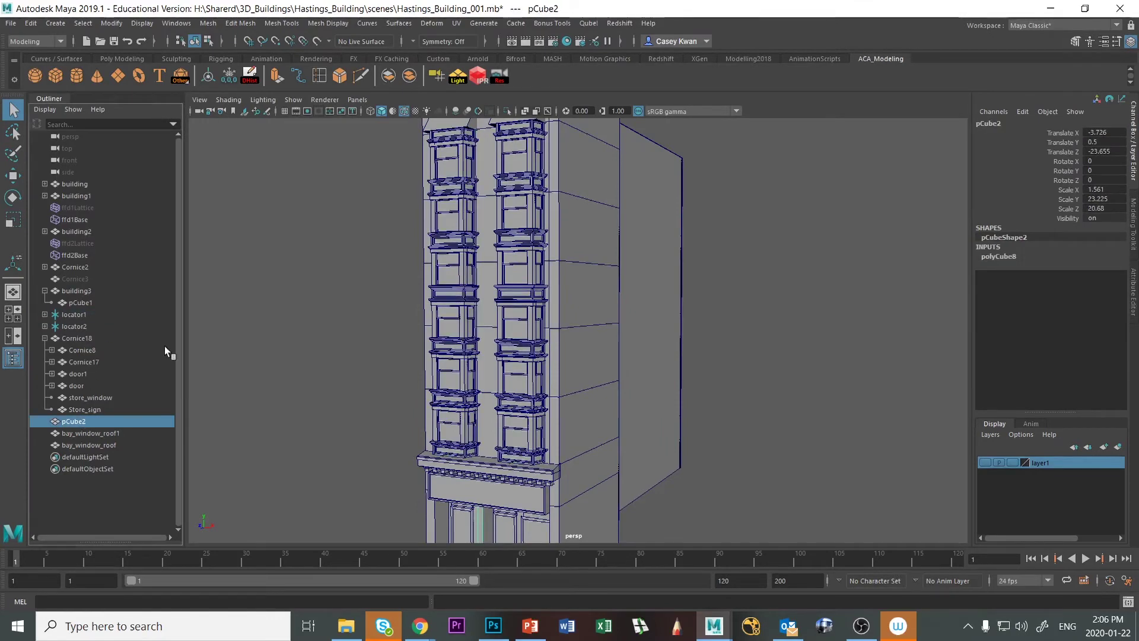
key(Down)
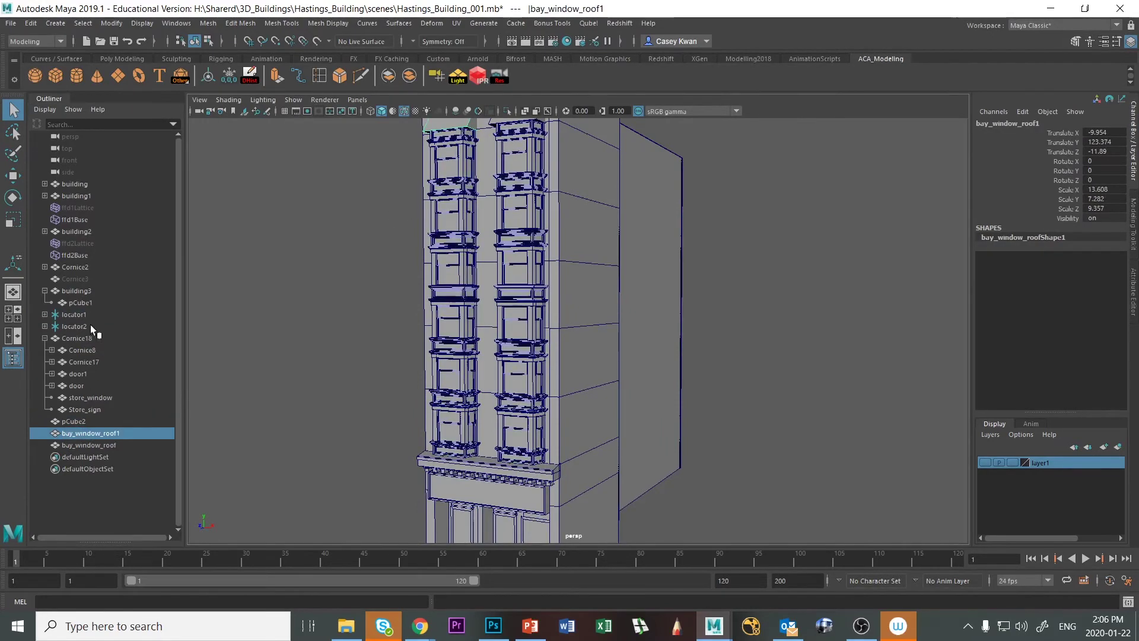
ctrl+click(84, 314)
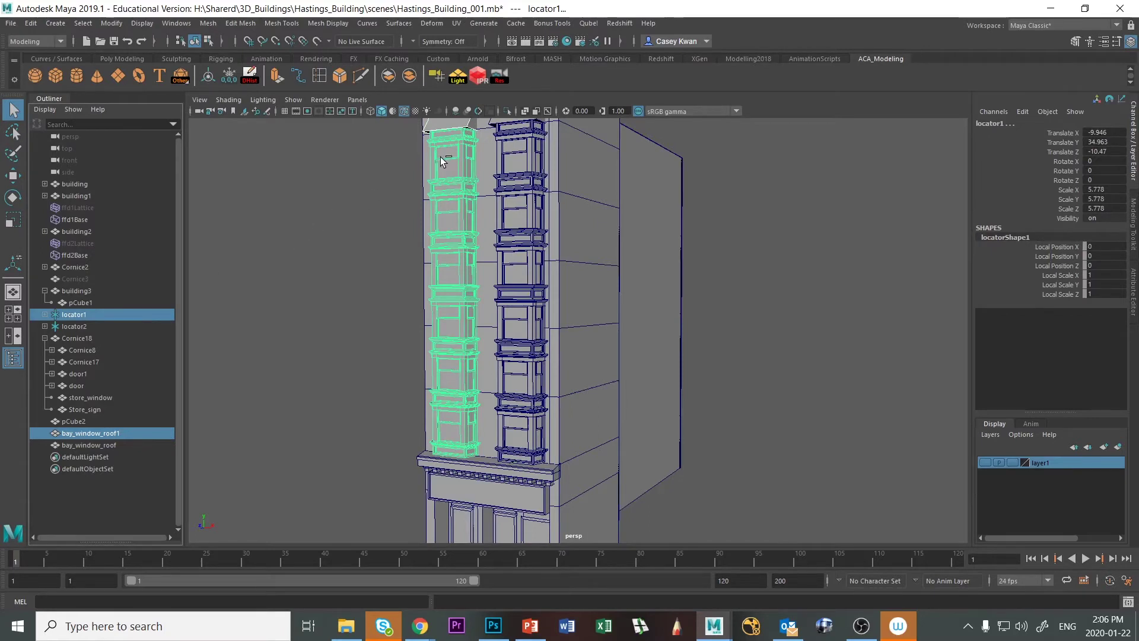
key(p)
key(Up)
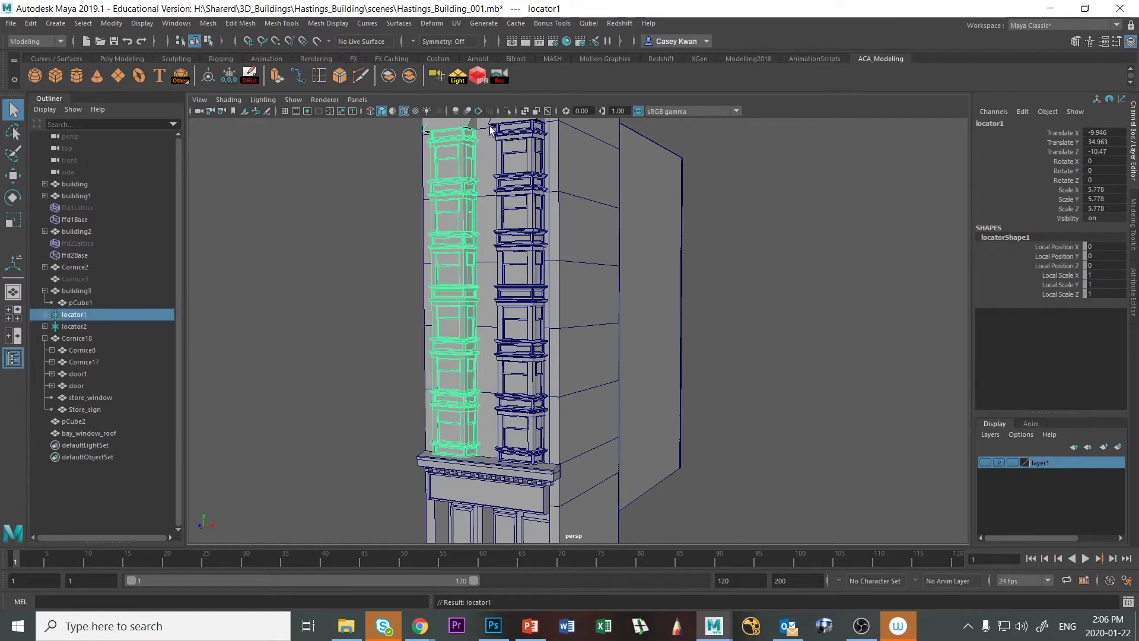
Parent the right bay's bay_window_roof under locator2.
click(500, 462)
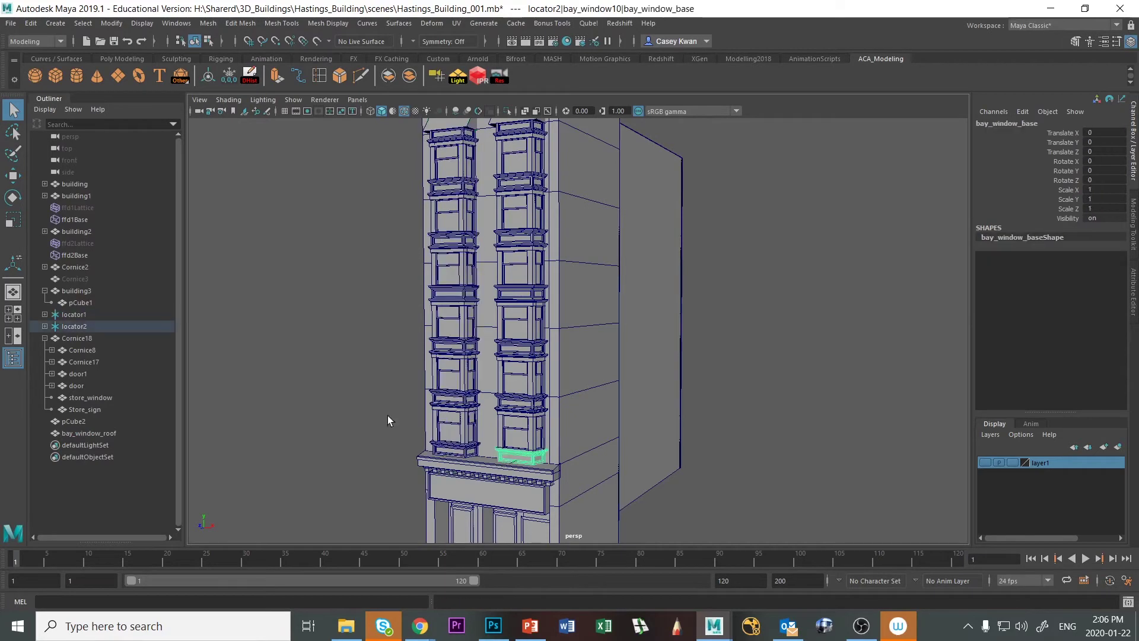
click(75, 326)
alt+right_drag(482, 321, 395, 345)
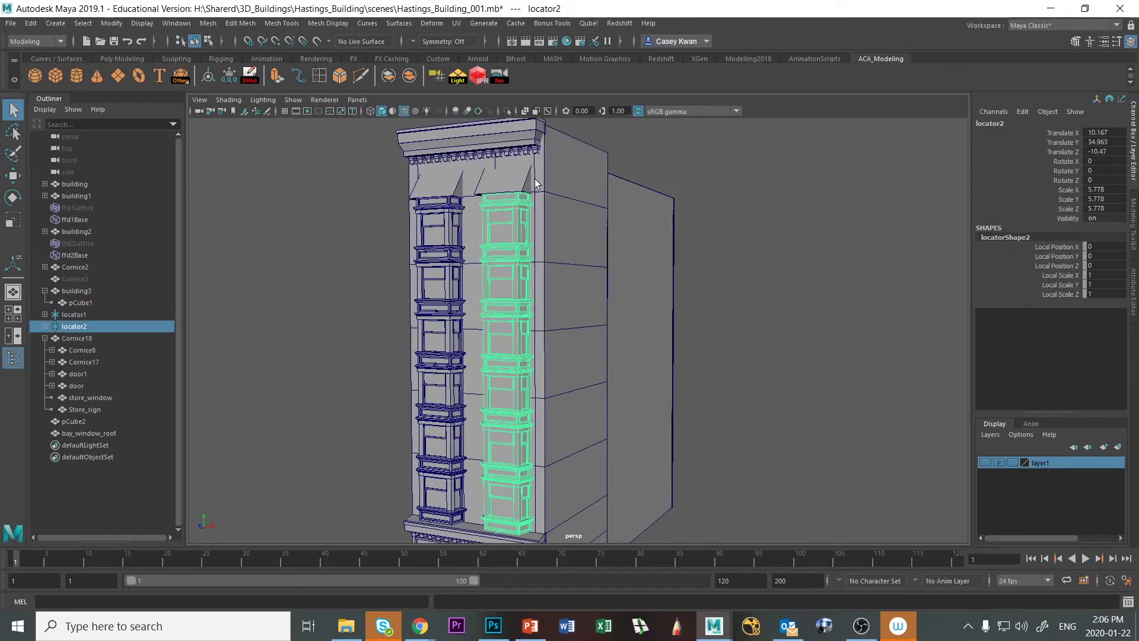
click(483, 189)
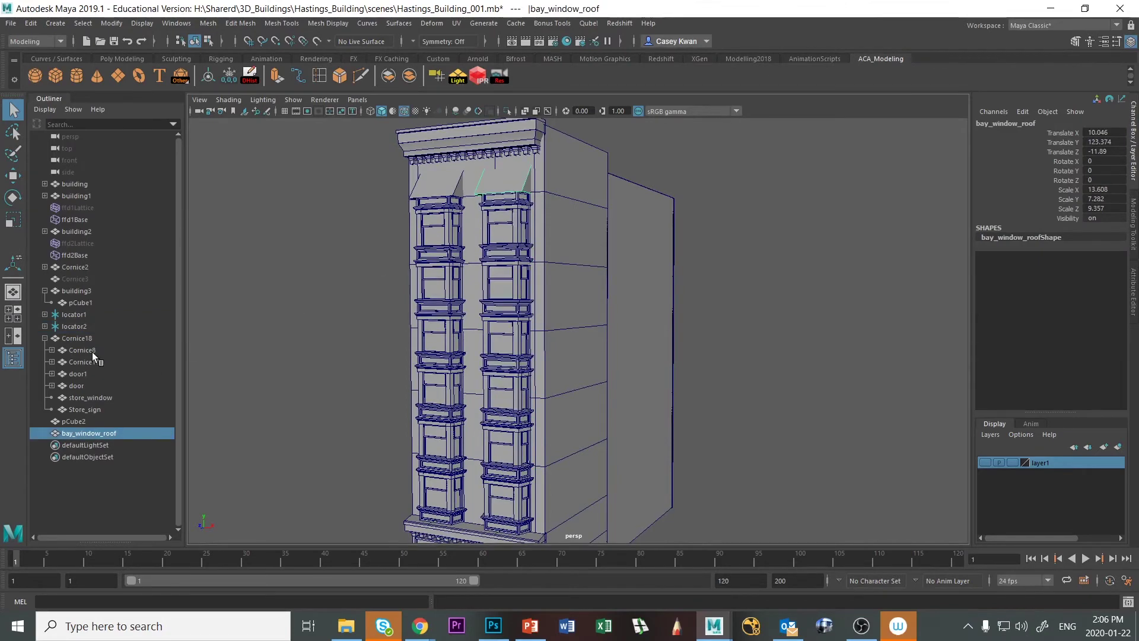
ctrl+click(83, 328)
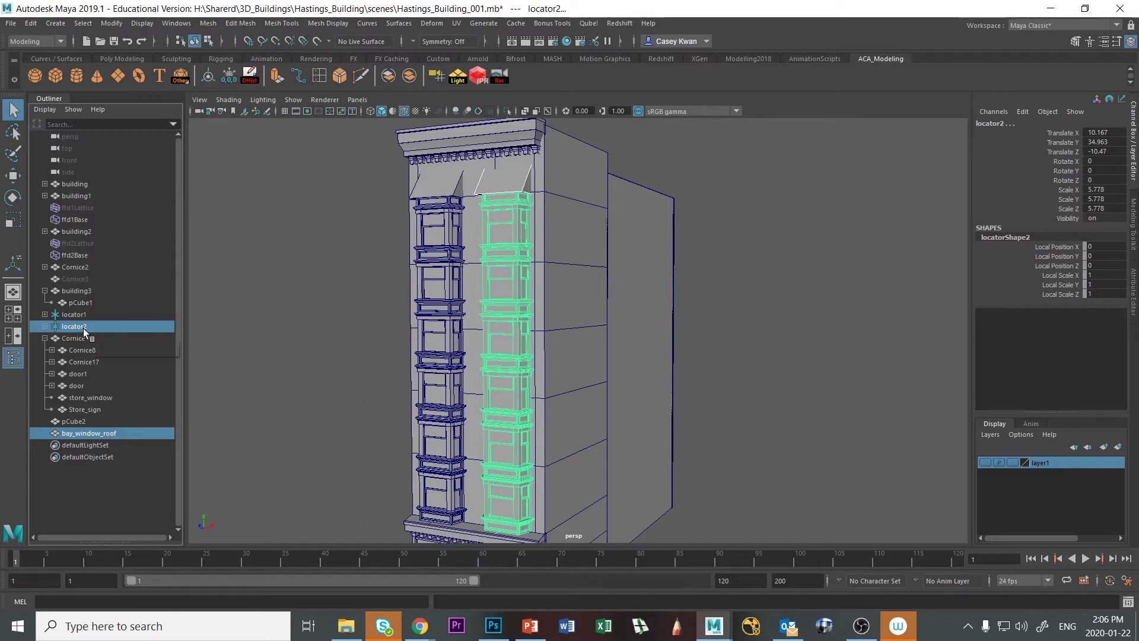
key(p)
click(85, 326)
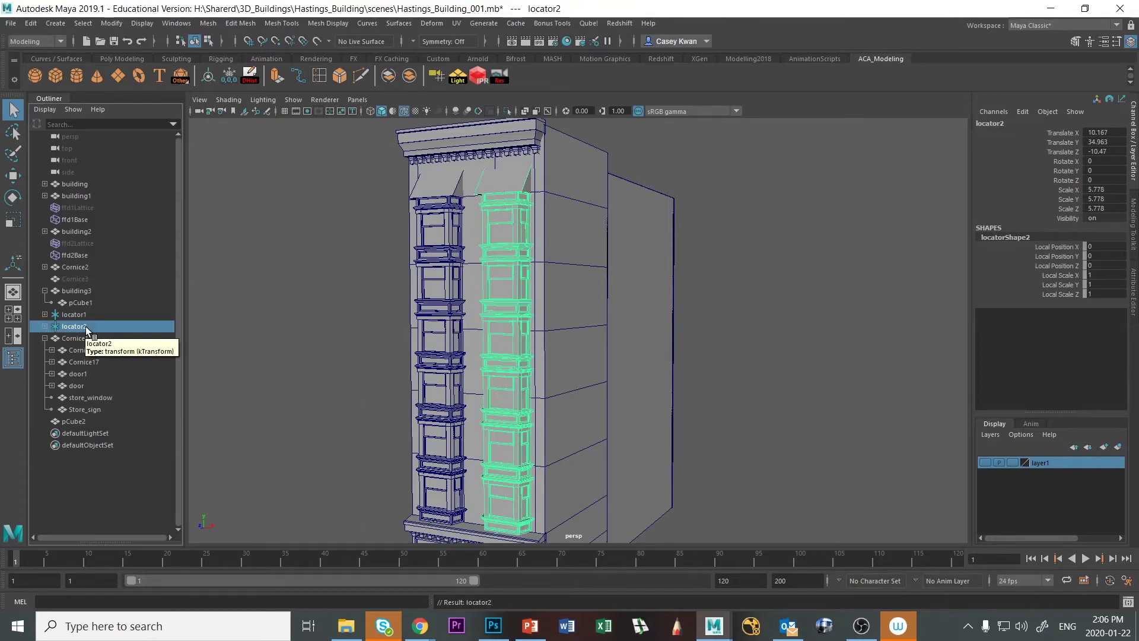
Rename the lower storefront cornice group Cornice18 to mini_portico.
scroll(507, 416, down, 3)
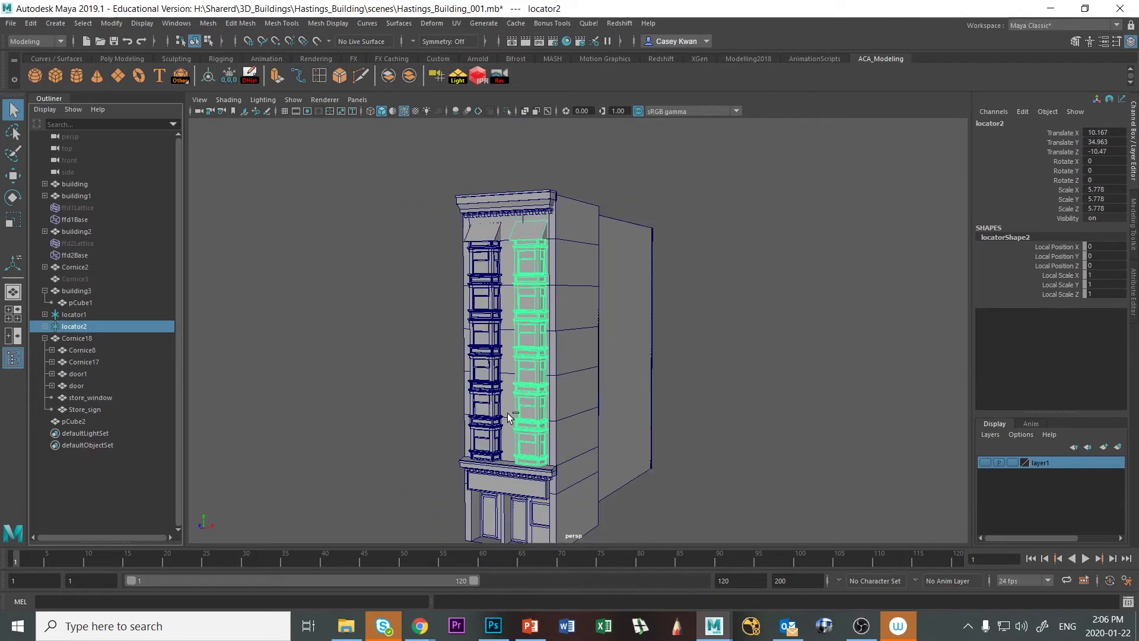
click(79, 315)
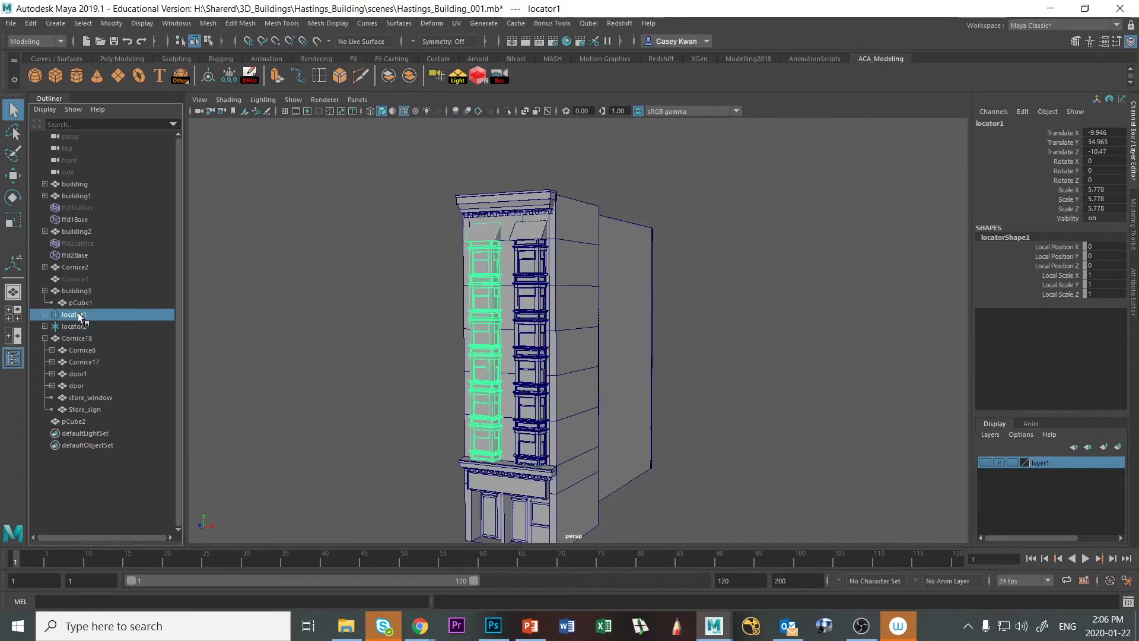
click(519, 201)
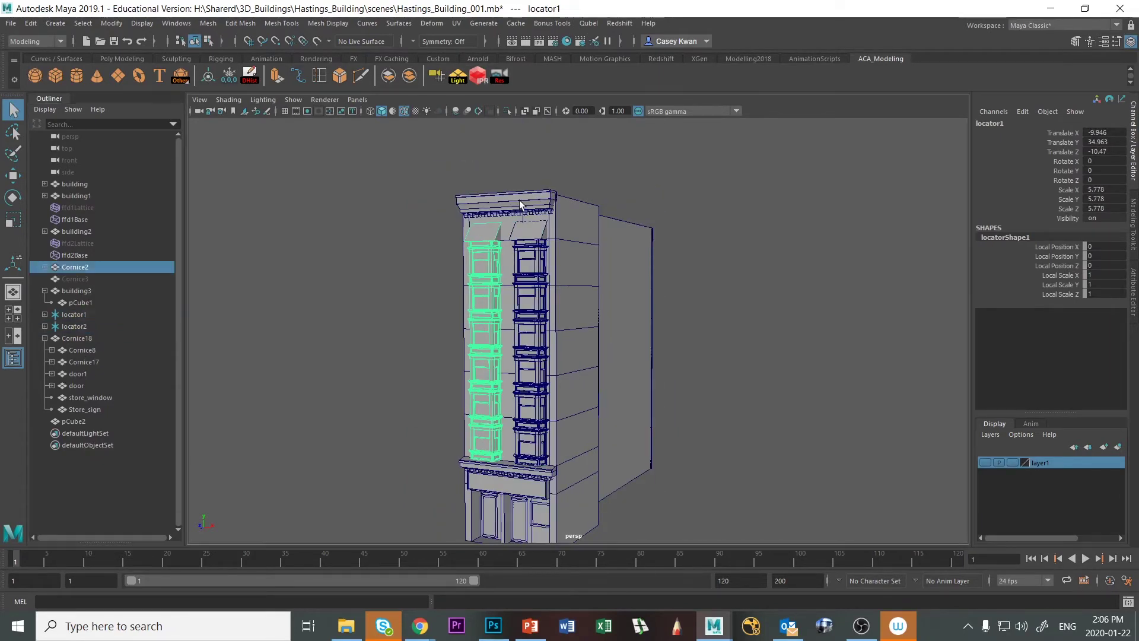
click(534, 475)
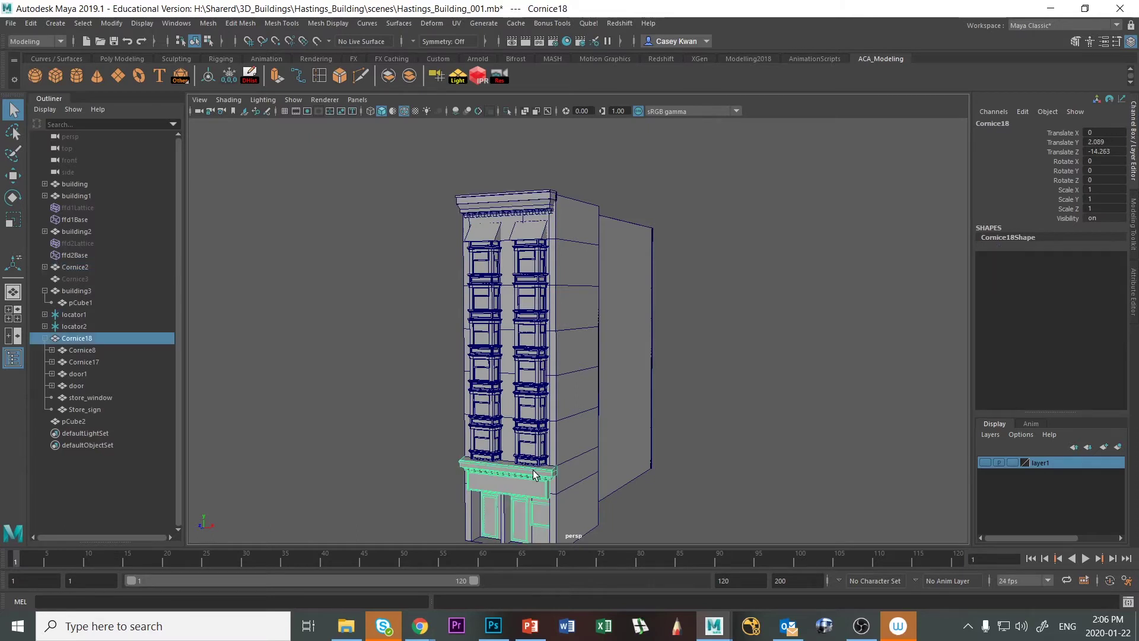
double_click(83, 338)
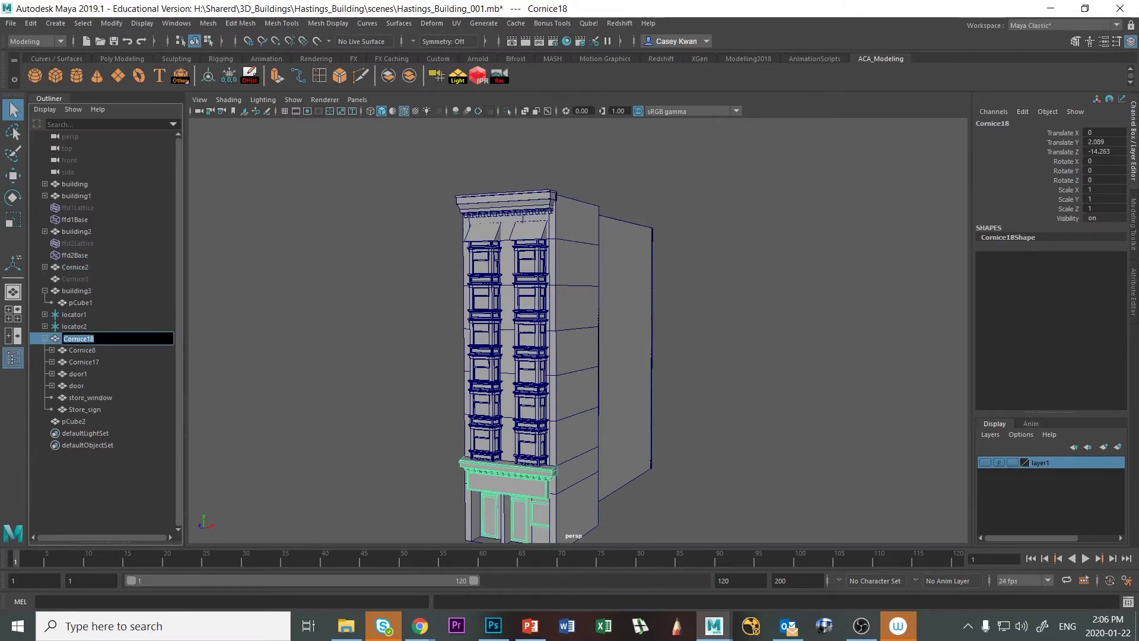
text(mini_p)
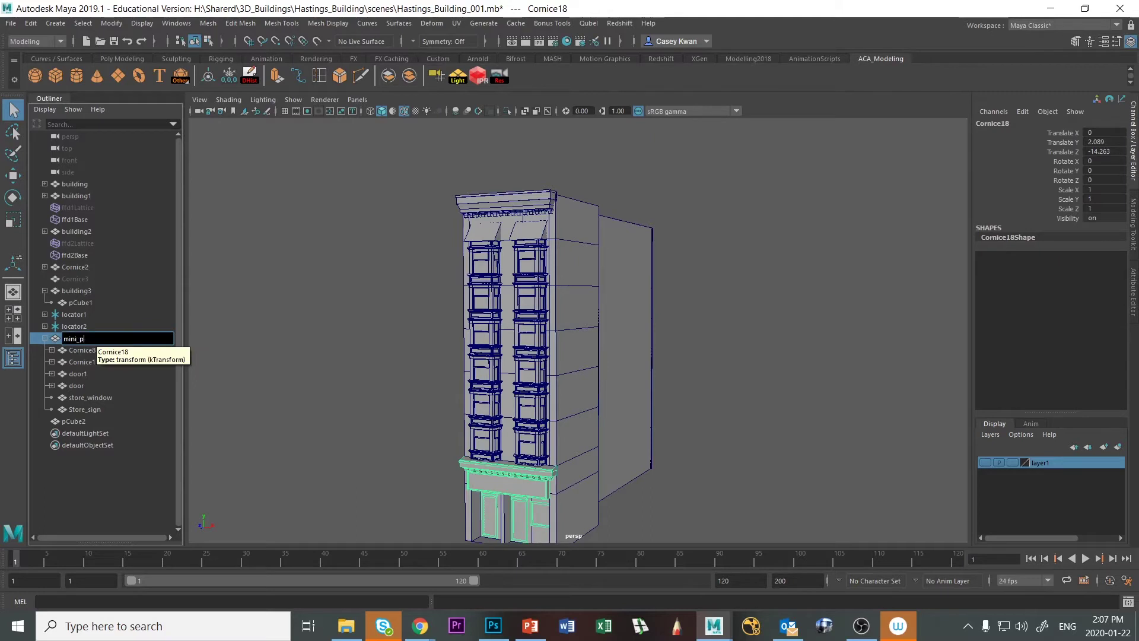
text(ortico)
key(Return)
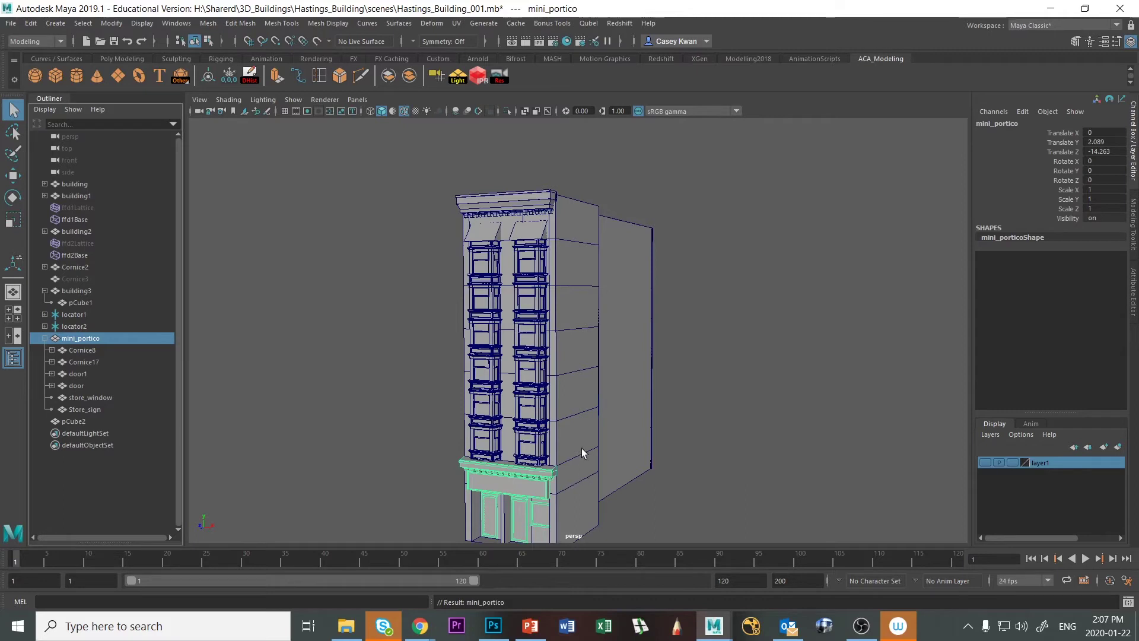
Parent locator2, locator1, Cornice2 and mini_portico under building3.
ctrl+click(74, 326)
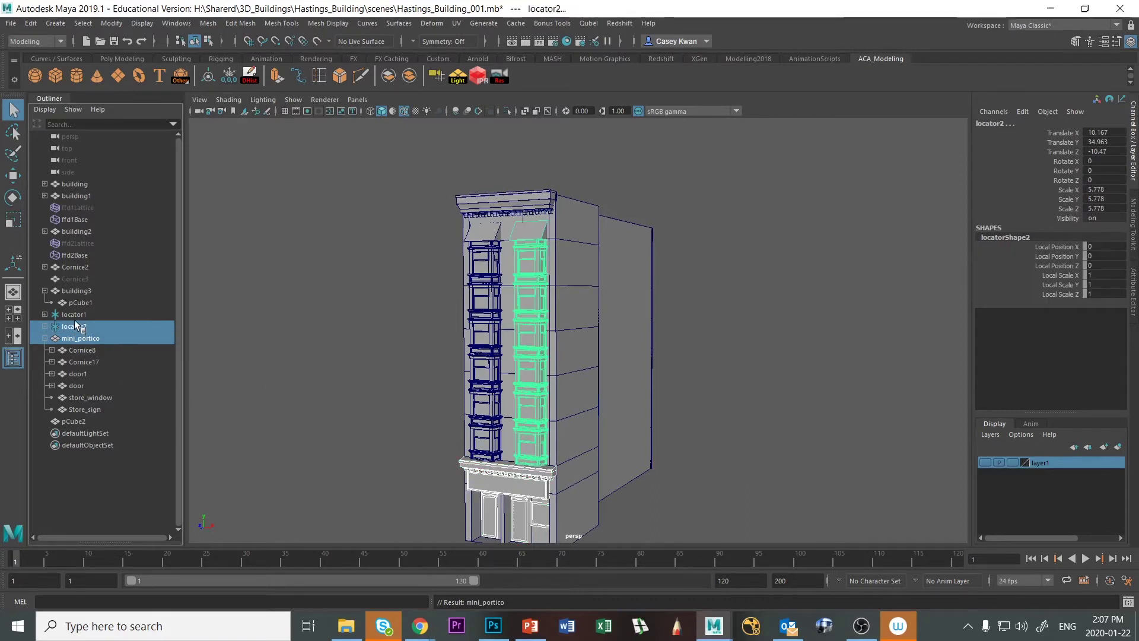
ctrl+click(76, 316)
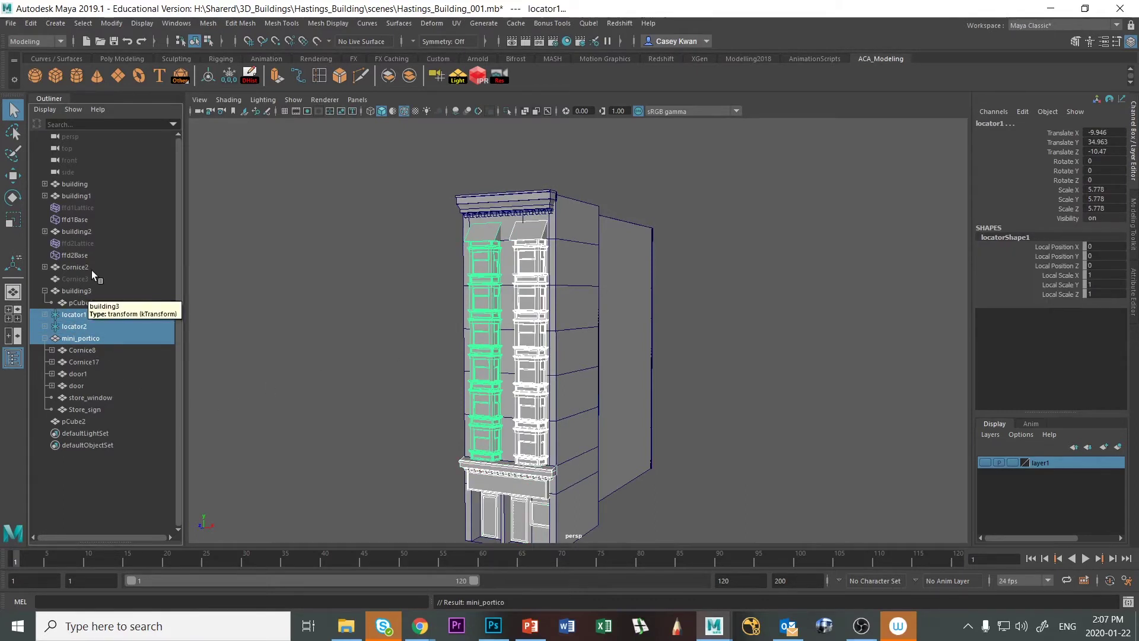
ctrl+click(90, 267)
ctrl+click(90, 292)
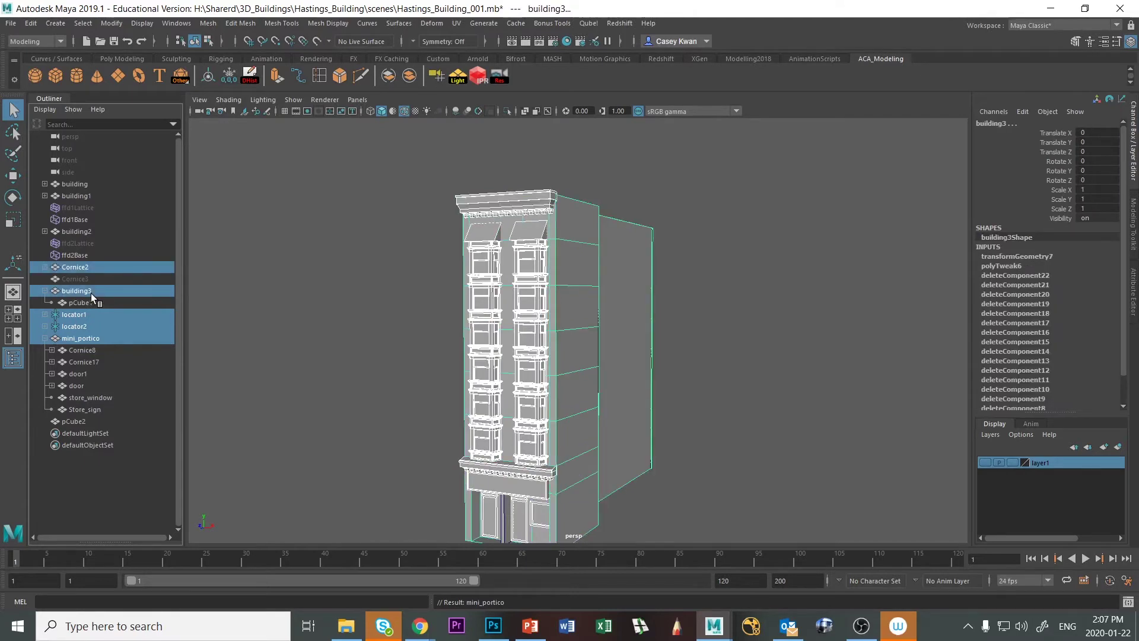
key(p)
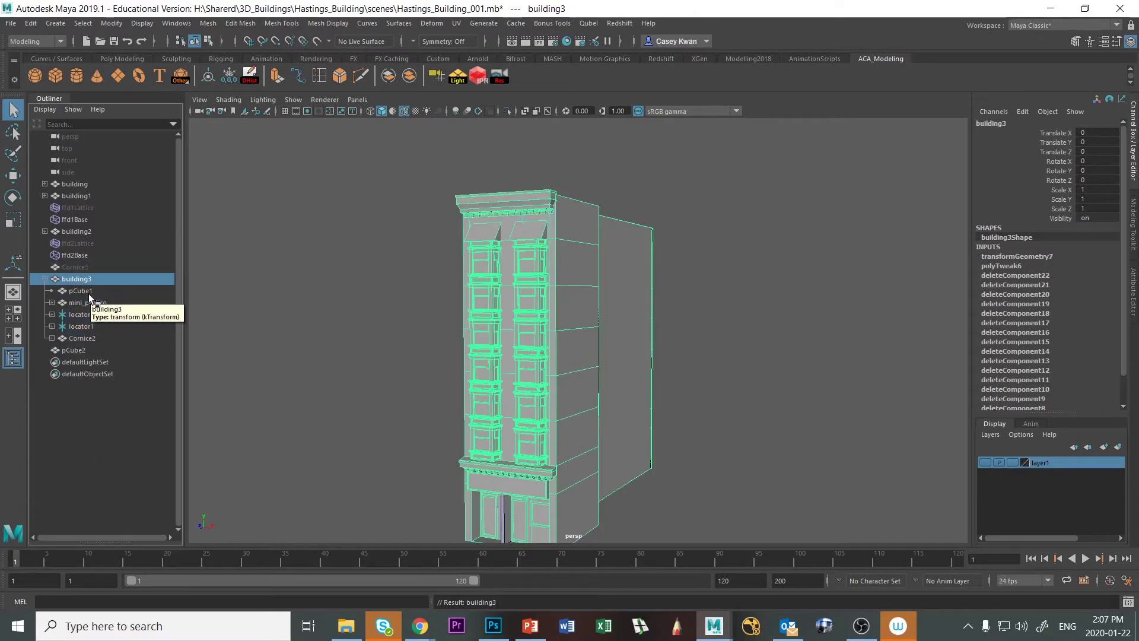
Save the scene as Hastings_Building_001.mb and orbit to inspect both sides of the building.
key(ctrl+s)
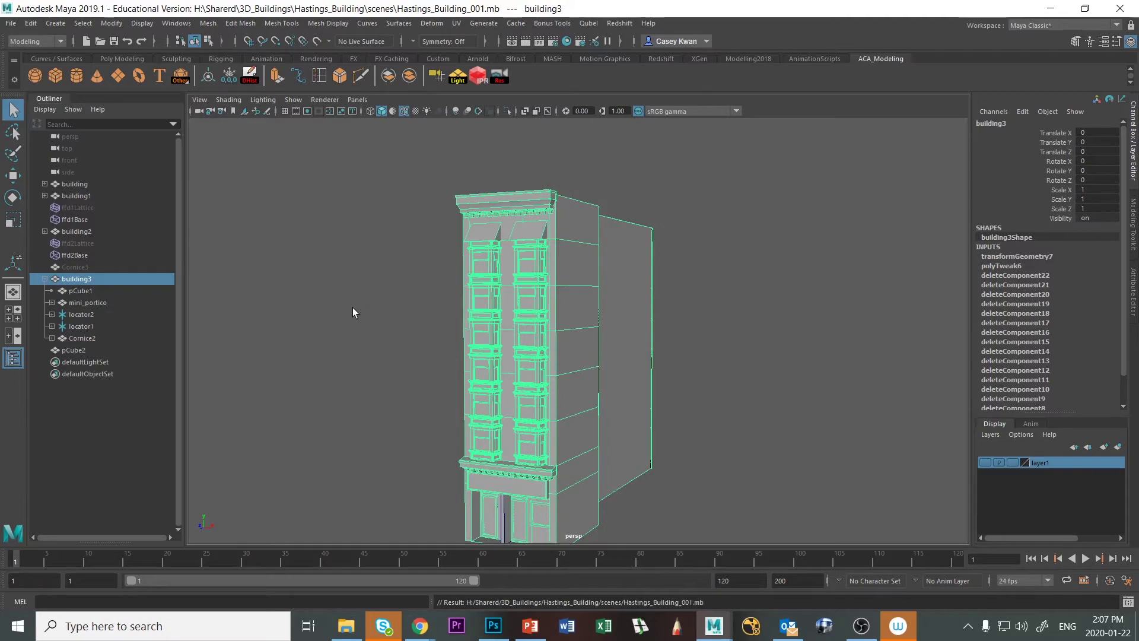
alt+drag(762, 464, 756, 396)
click(756, 400)
alt+drag(546, 289, 585, 448)
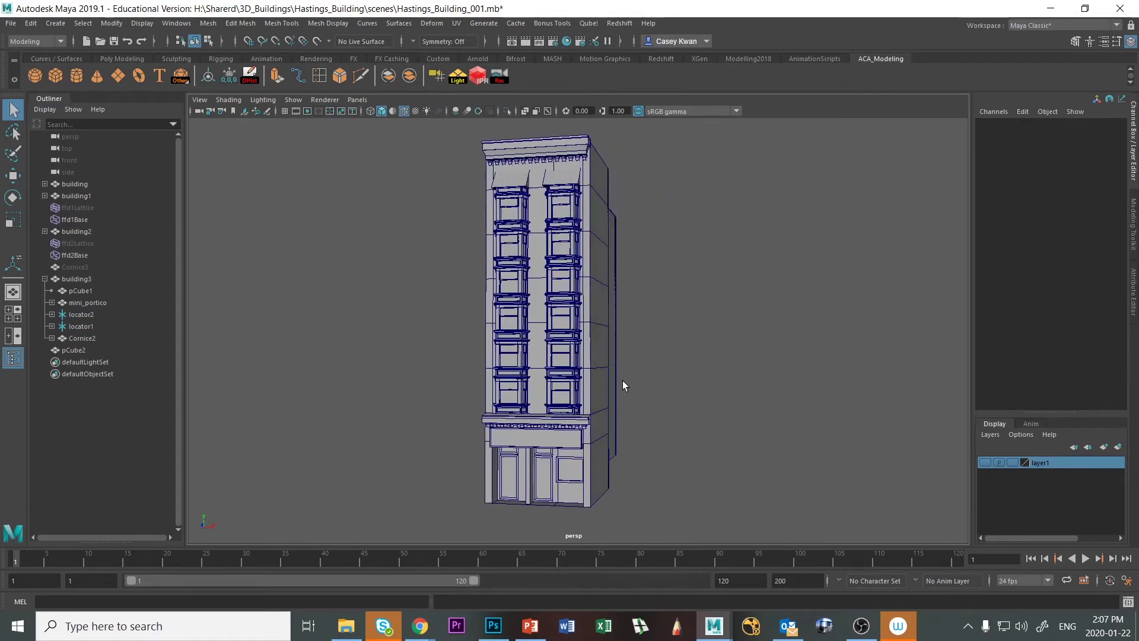
key(alt+Tab)
scroll(621, 428, up, 2)
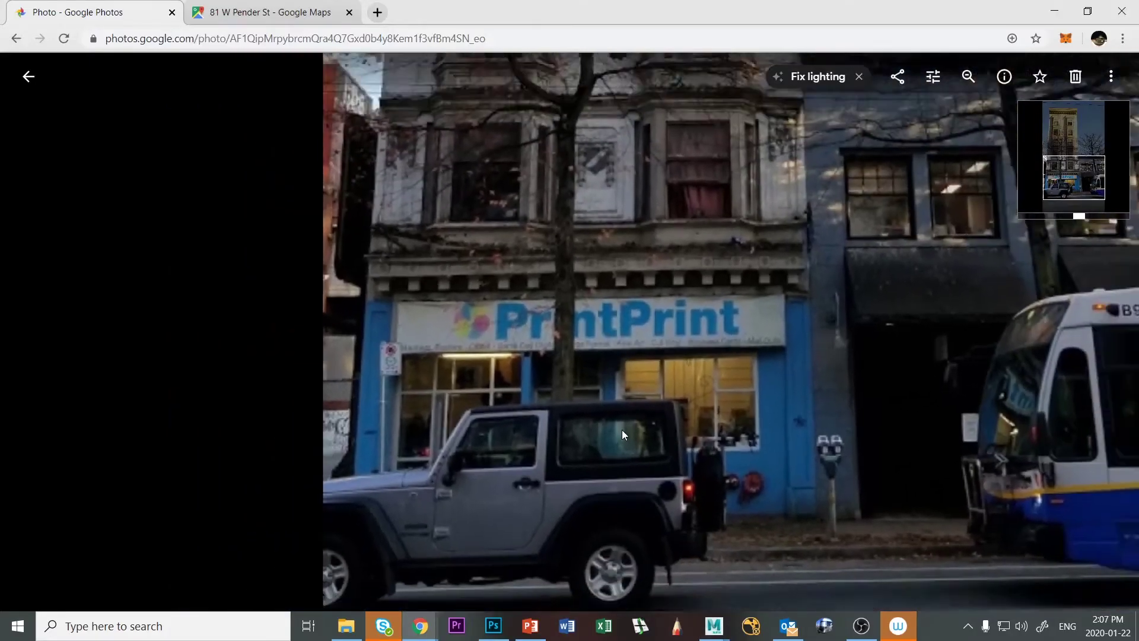
scroll(622, 430, down, 2)
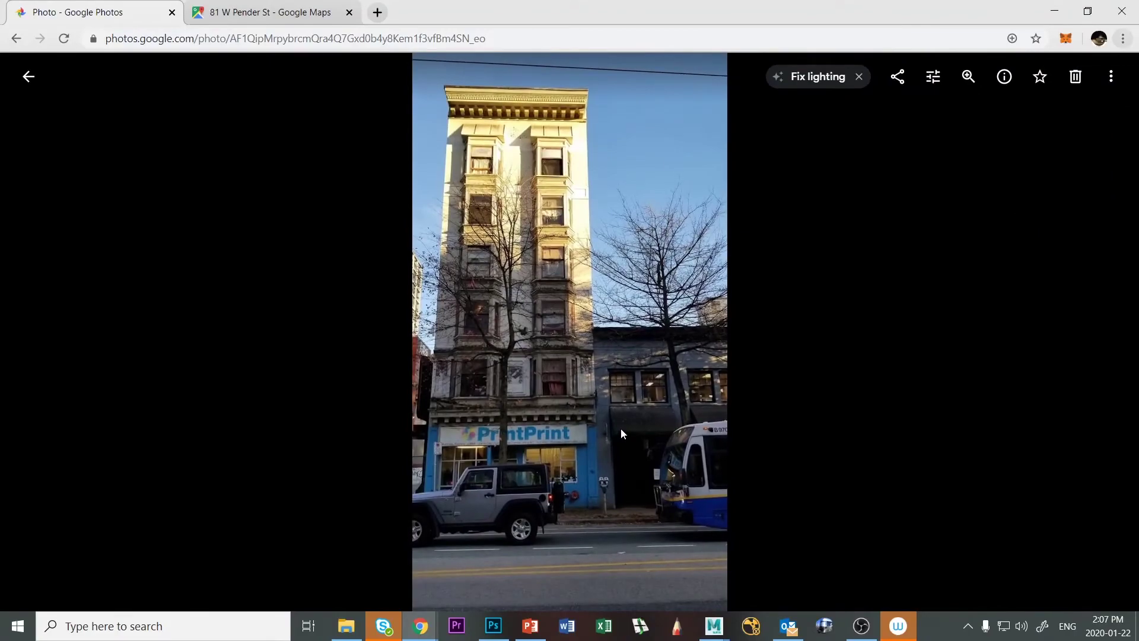
key(alt+Tab)
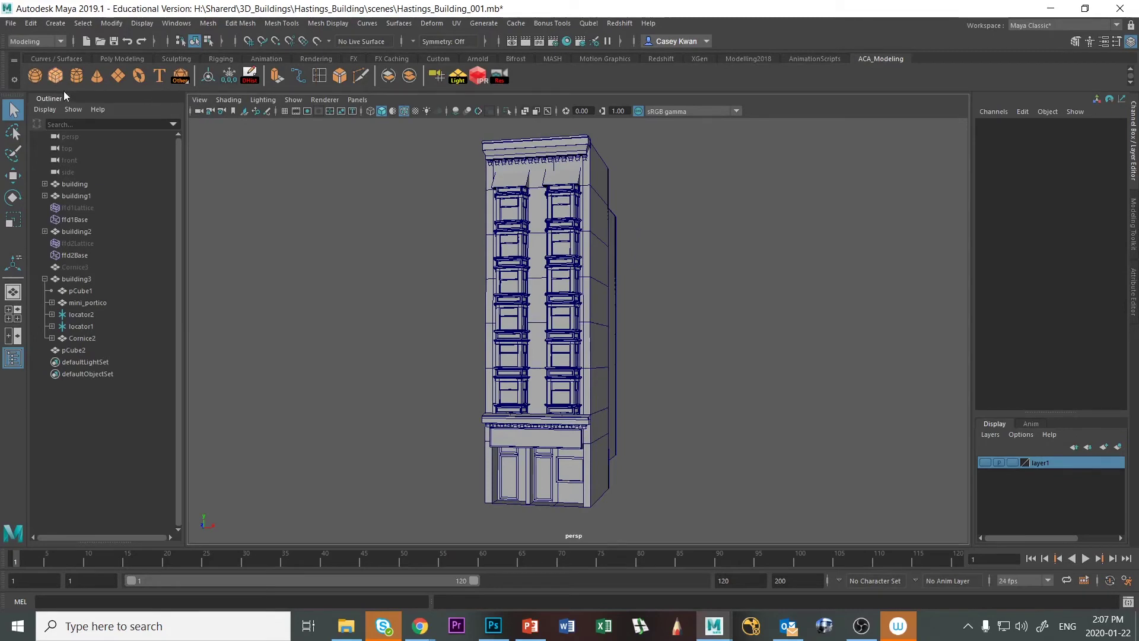
Create a new polygon cube, pCube9, and scale it up uniformly.
click(55, 76)
alt+drag(599, 409, 580, 417)
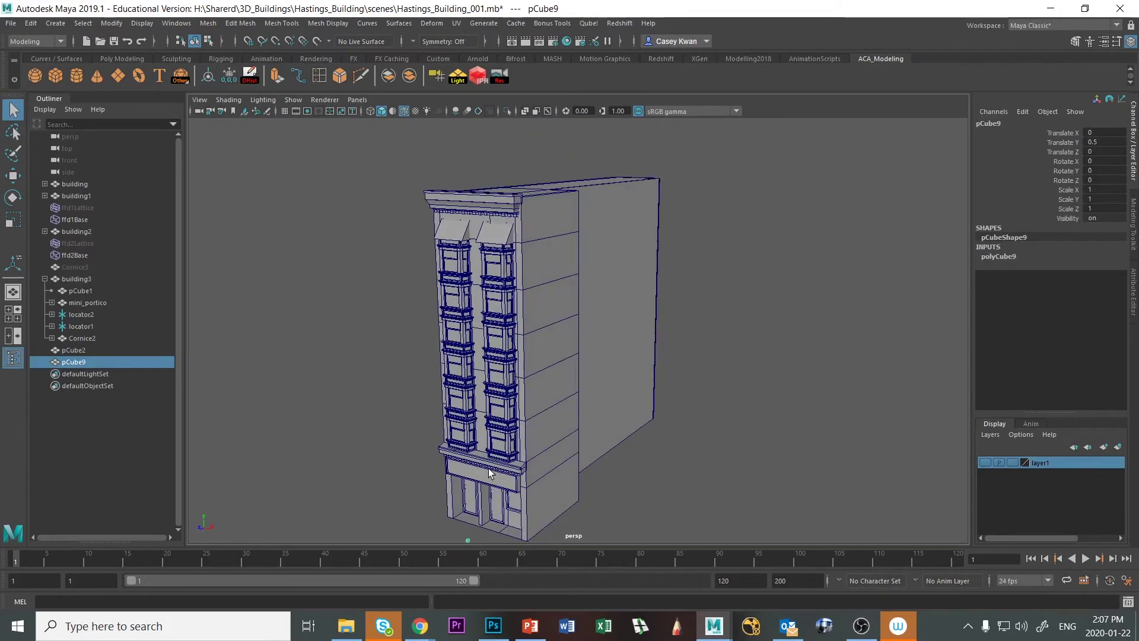
key(r)
scroll(503, 487, down, 3)
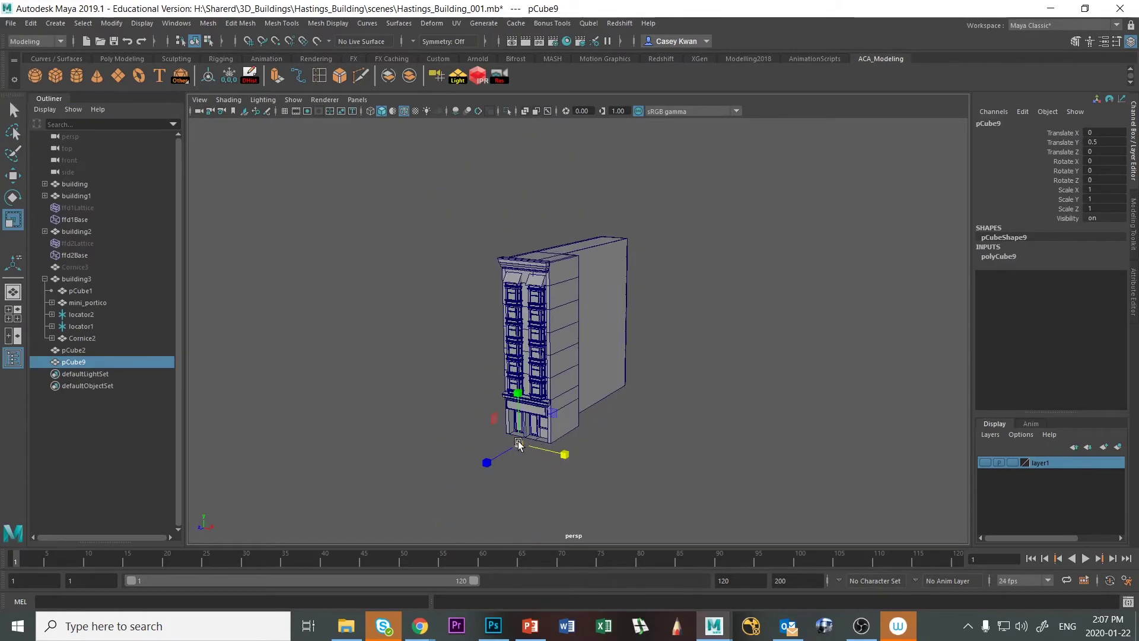
drag(518, 445, 588, 453)
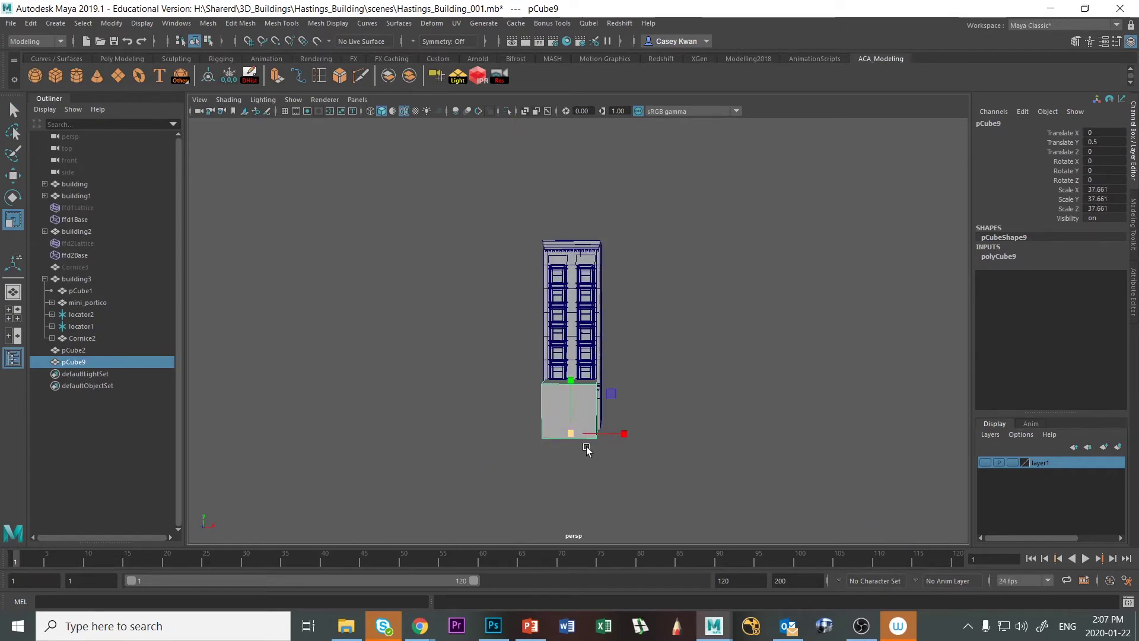
In the front view, widen the box across the facade and flatten Scale Y to about 3.3.
key(space)
key(space)
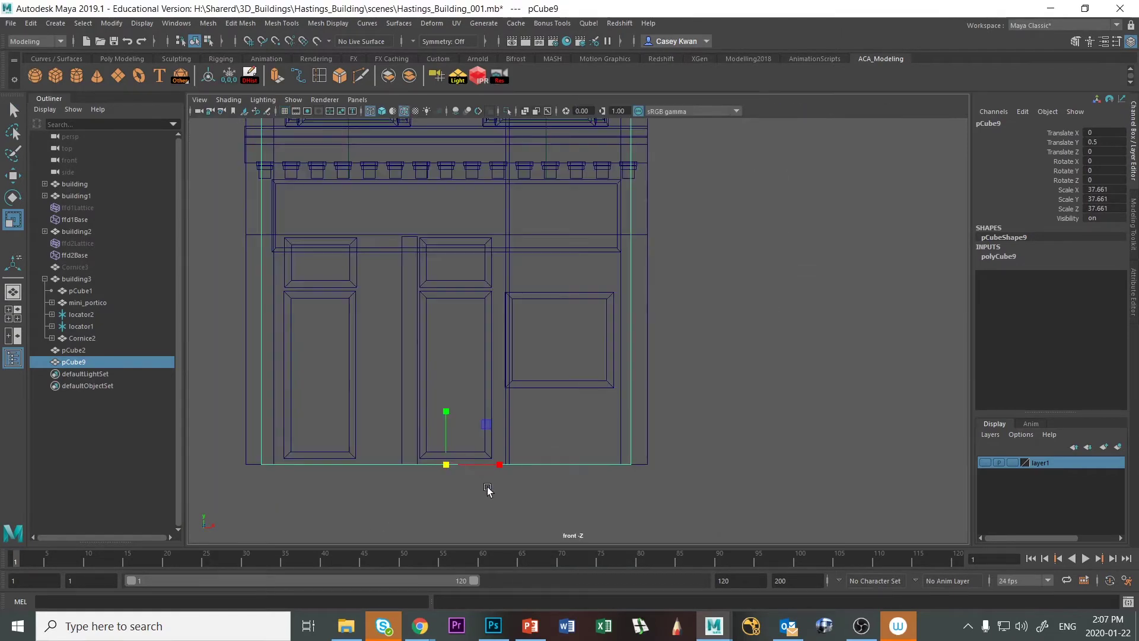
drag(497, 464, 501, 466)
scroll(680, 439, down, 1)
scroll(680, 439, down, 1)
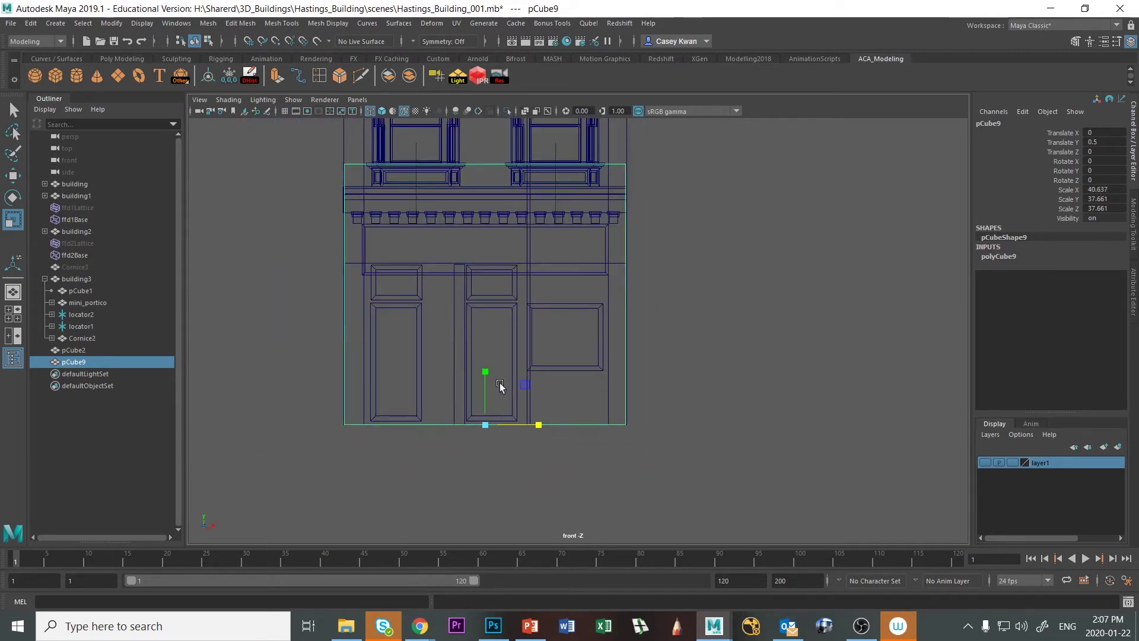
drag(485, 374, 484, 423)
Raise the strip up the facade to Translate Y 48.544 at the window floors.
key(w)
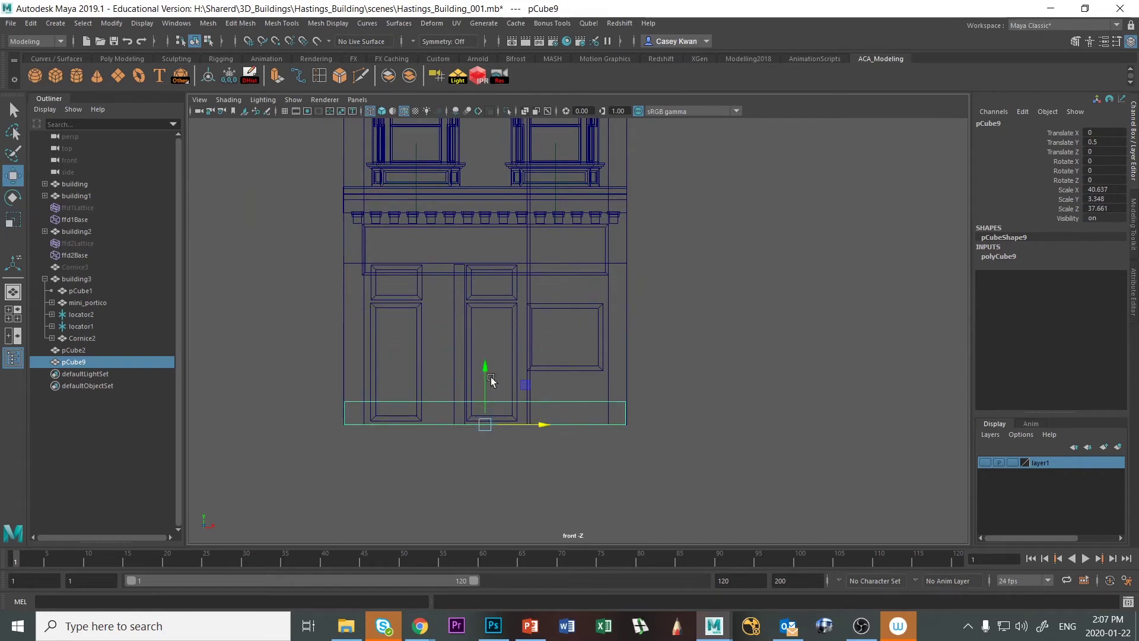
drag(485, 377, 478, 130)
scroll(440, 243, down, 2)
alt+middle_drag(439, 243, 447, 399)
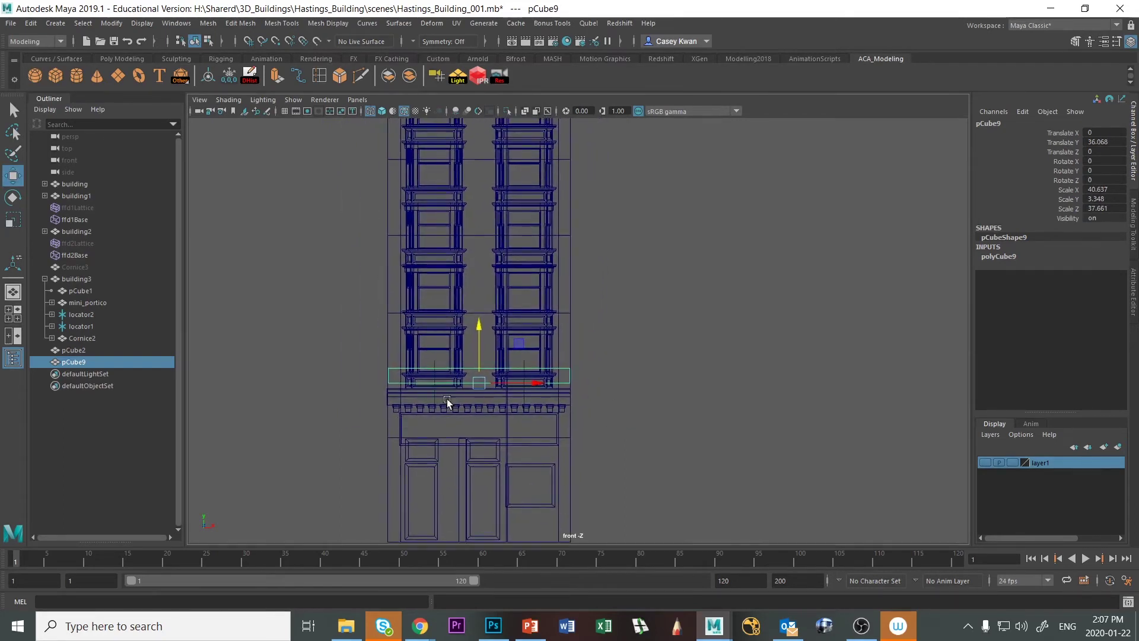
drag(479, 318, 494, 267)
key(alt+Tab)
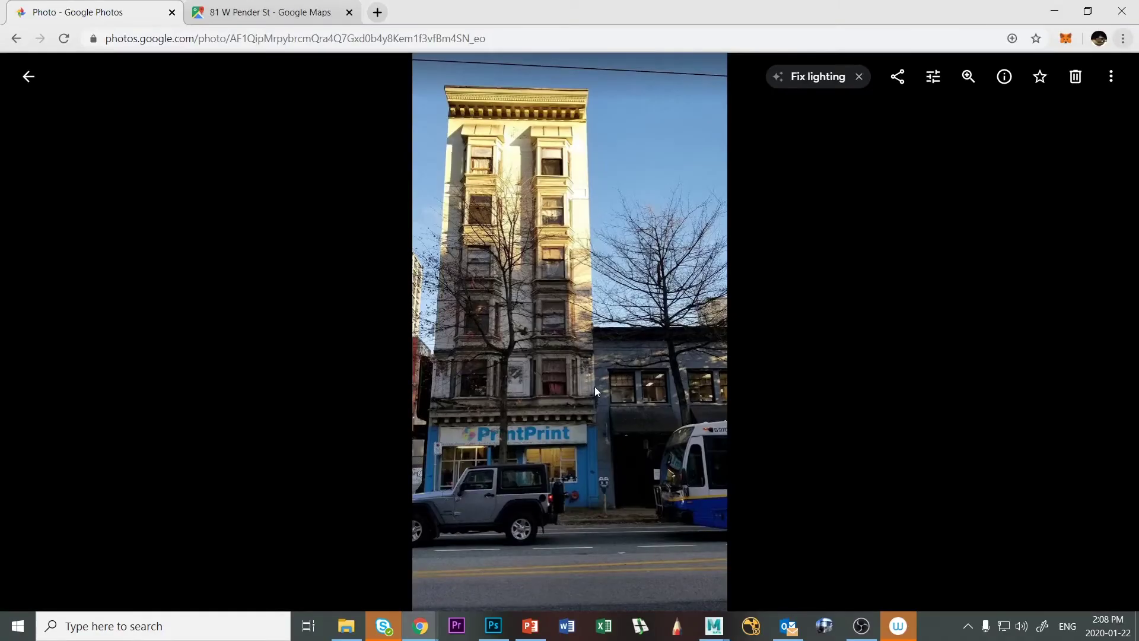
Zoom into the reference photo in Google Photos and pan up to the sunlit upper bay windows.
scroll(540, 312, up, 5)
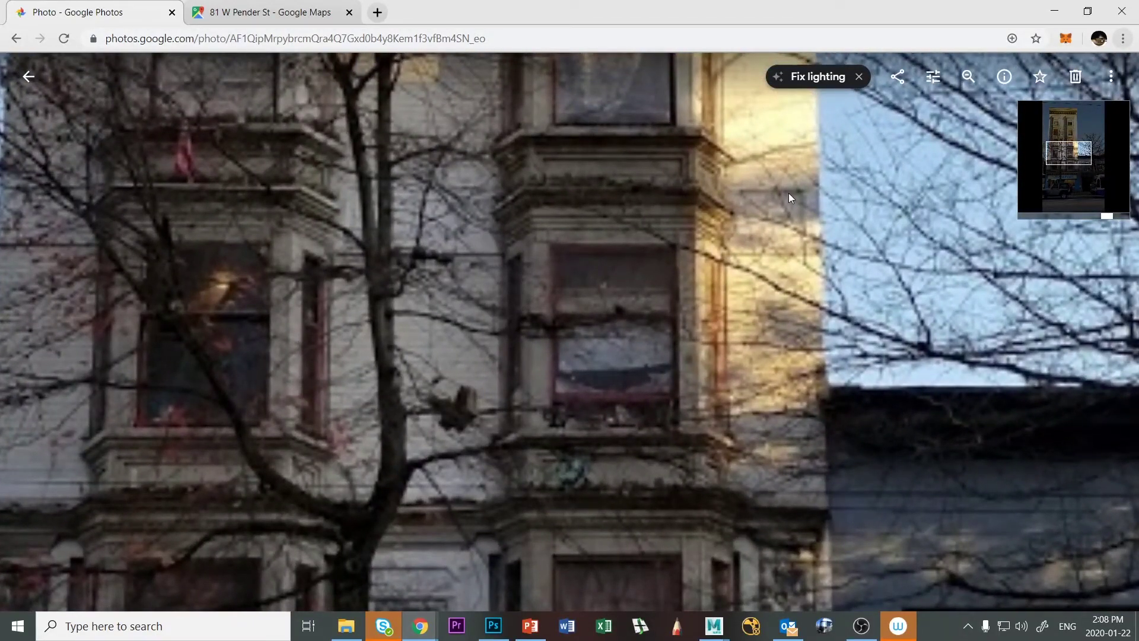
drag(539, 145, 549, 484)
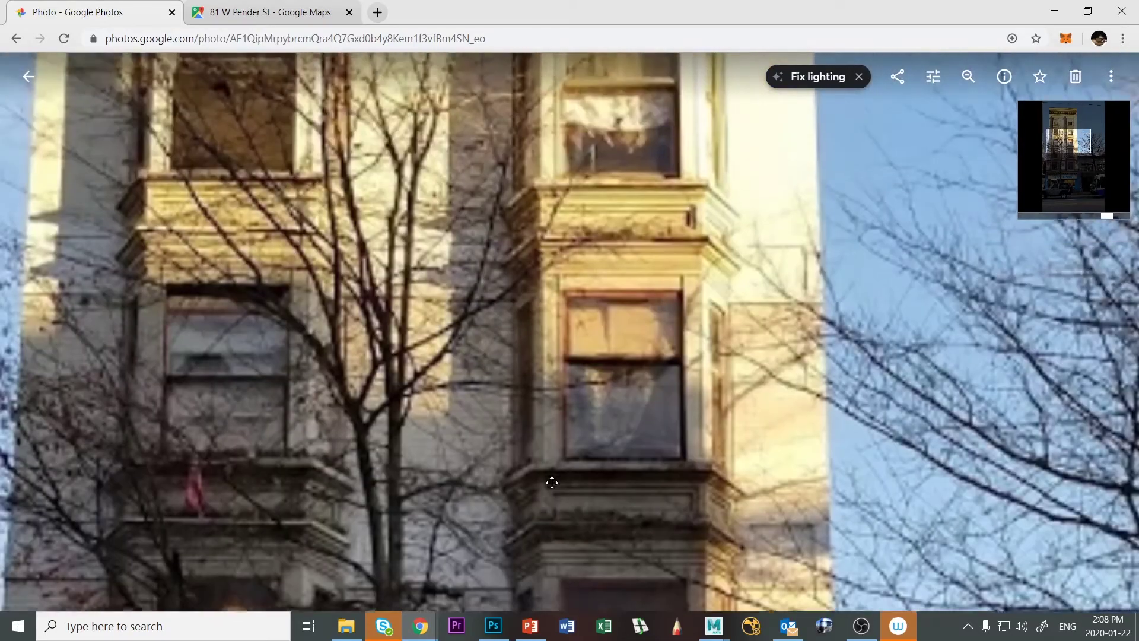
Lower pCube9 to Y 47.365 to line up with the bay window ledges.
key(alt+Tab)
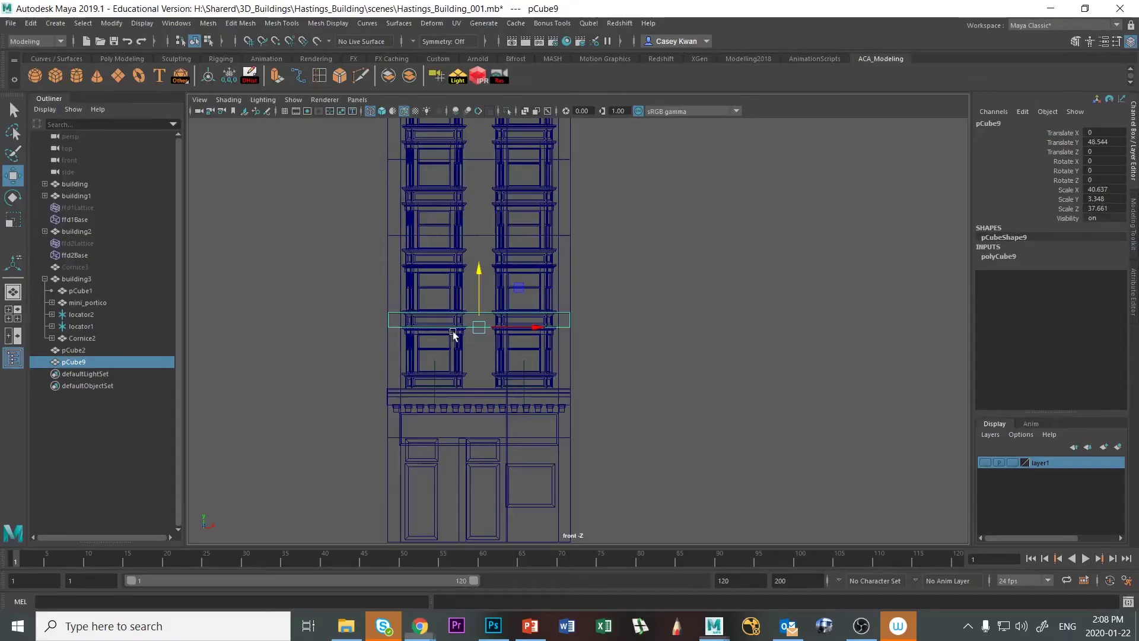
mouse_move(482, 263)
mouse_down()
mouse_move(479, 313)
mouse_move(490, 264)
mouse_up()
scroll(518, 375, up, 3)
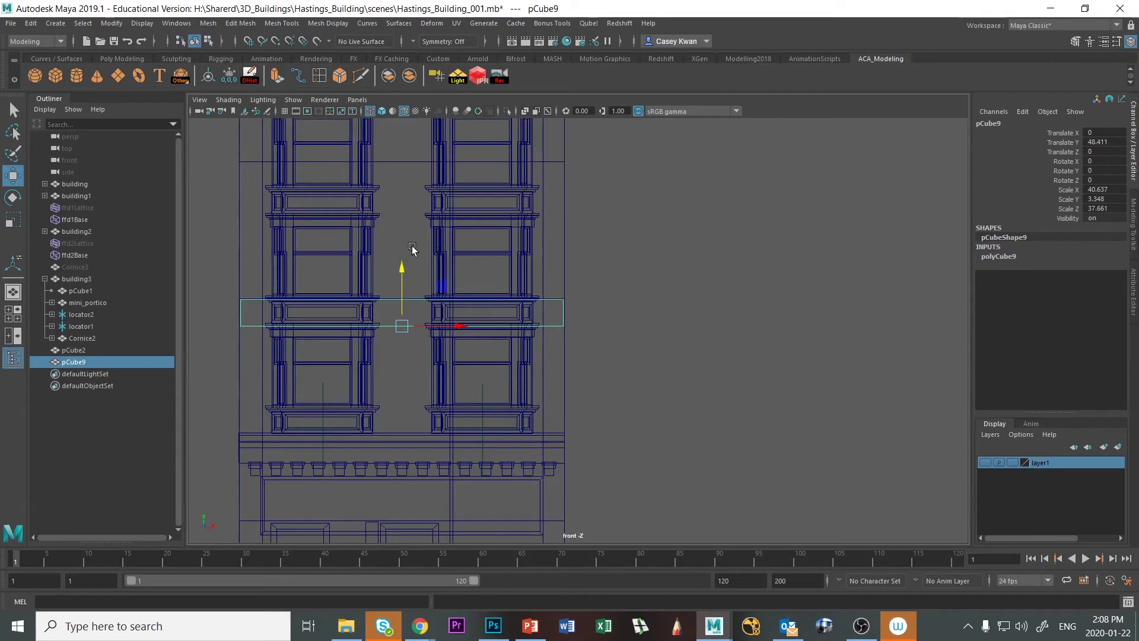
drag(399, 272, 401, 280)
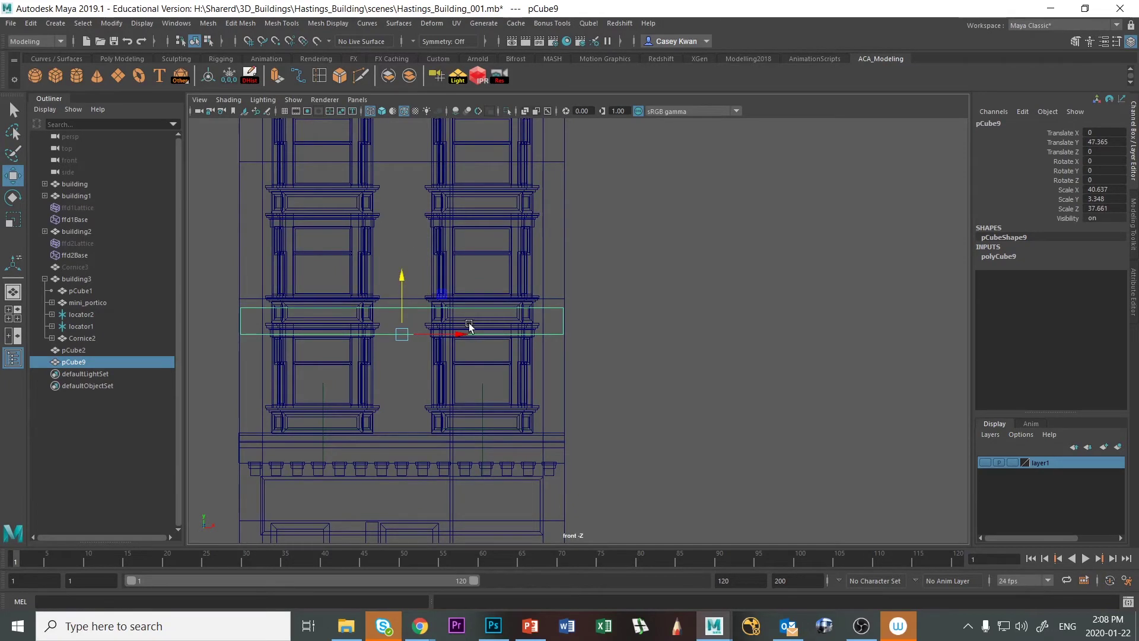
key(space)
key(space)
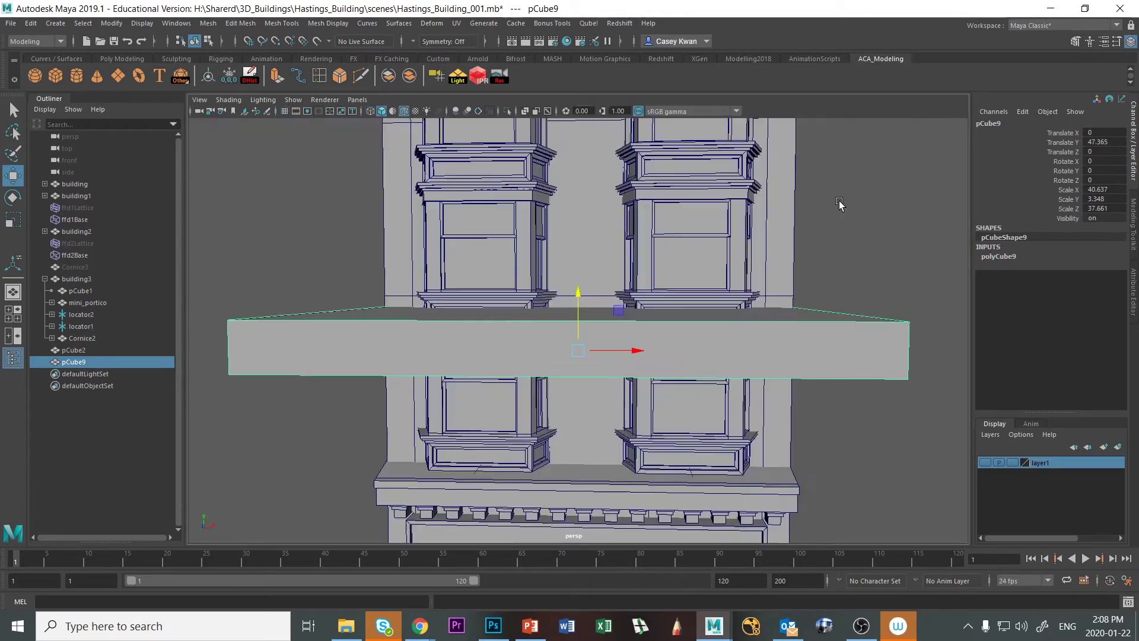
alt+drag(852, 211, 635, 364)
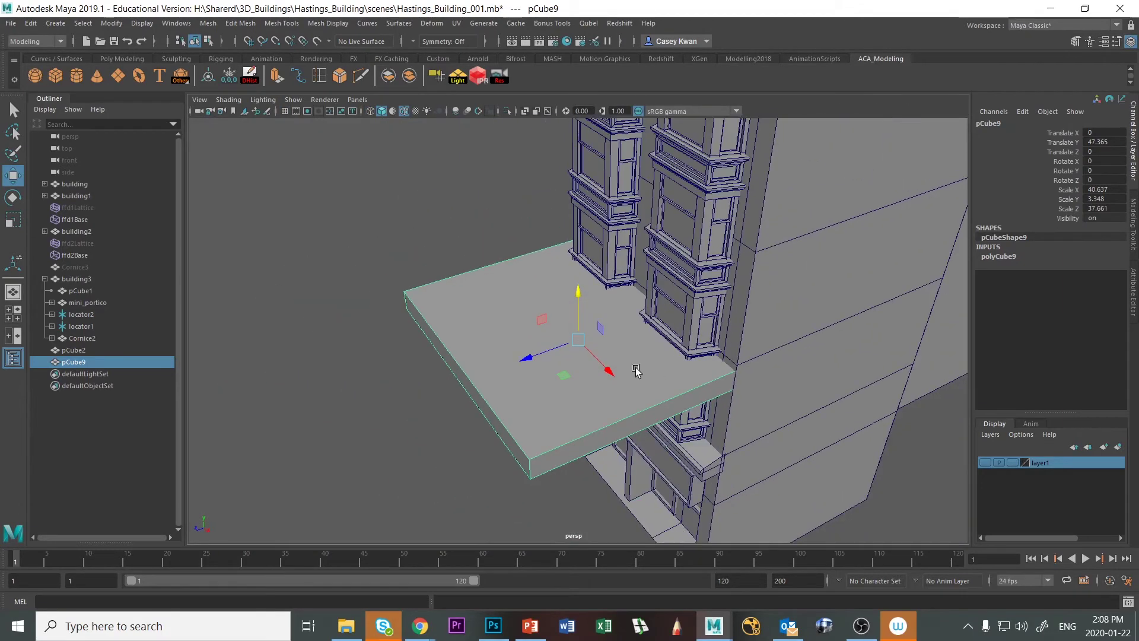
Scale the strip's depth down to about 1.2 and push it back to Z -12.565.
key(r)
drag(530, 357, 608, 345)
key(w)
click(374, 422)
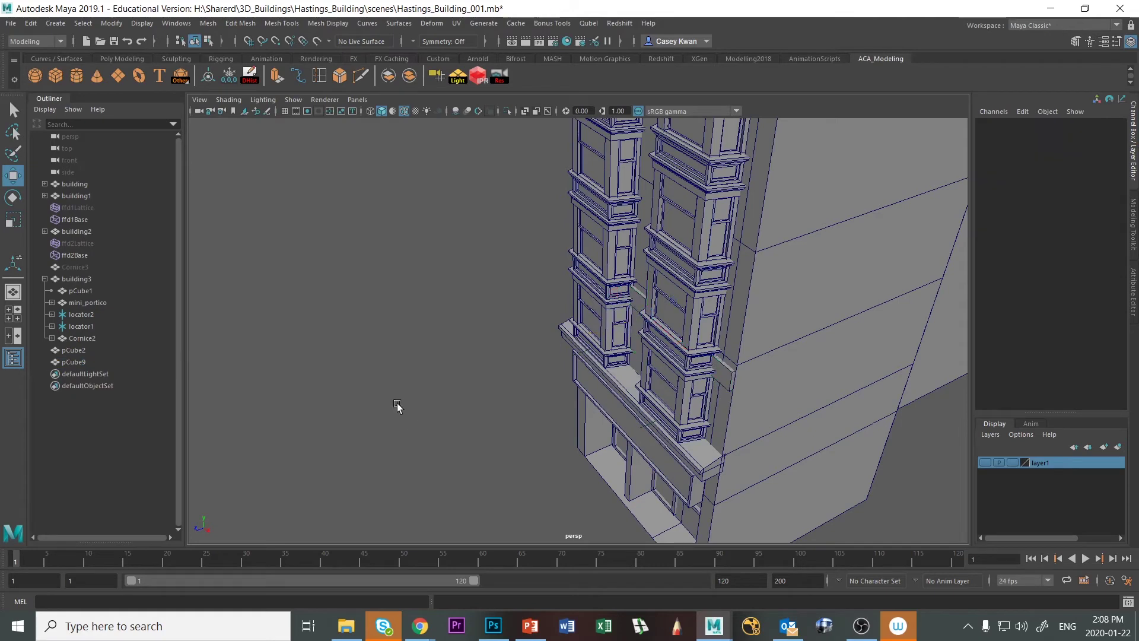
alt+drag(394, 406, 394, 384)
click(719, 349)
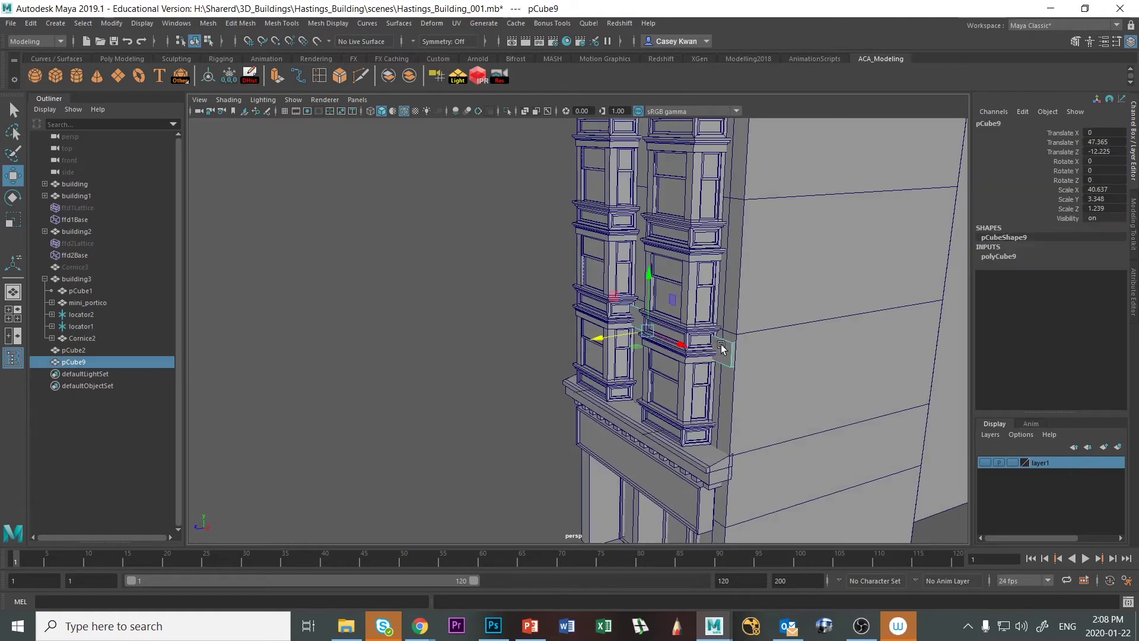
scroll(723, 349, up, 5)
drag(532, 367, 628, 407)
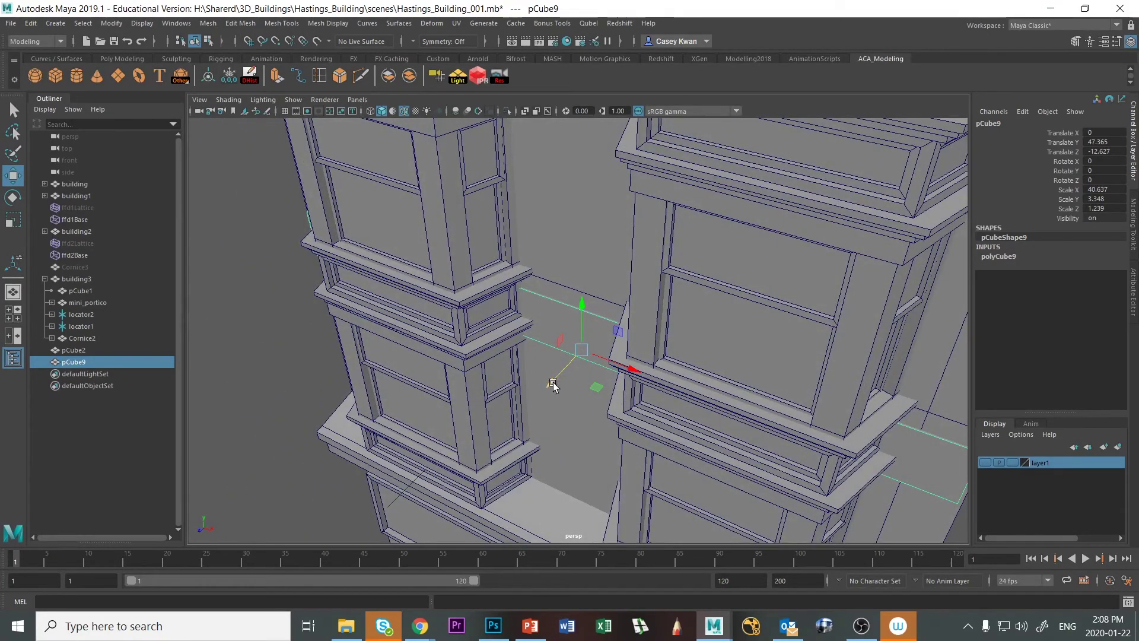
drag(553, 386, 549, 386)
Orbit closer to check the strip's placement between the bays and reselect it.
click(318, 376)
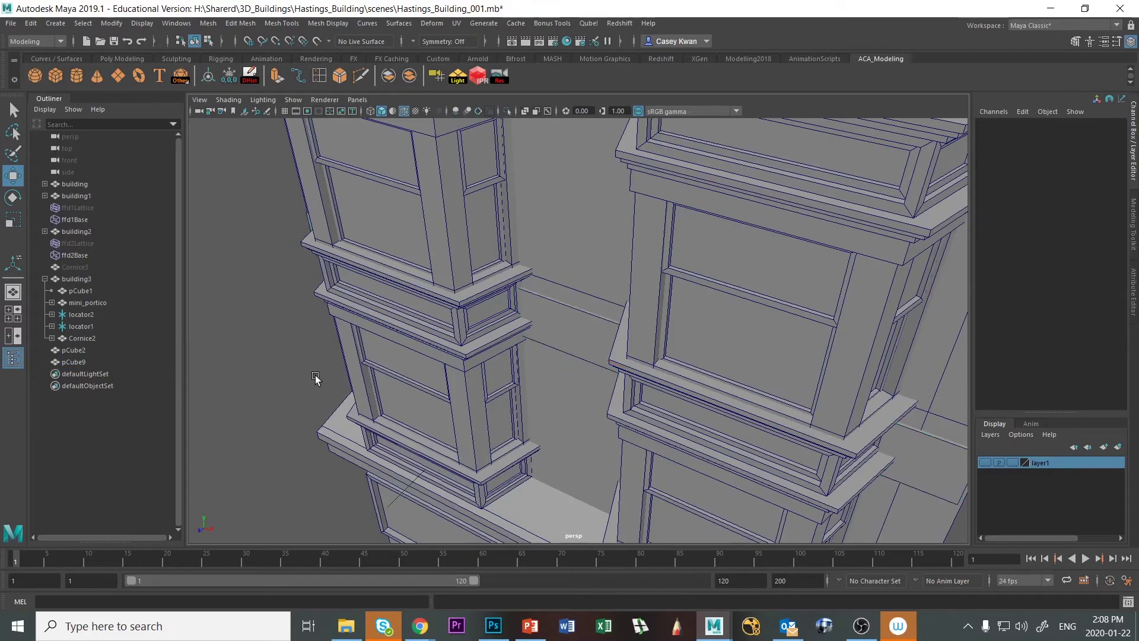
alt+drag(318, 376, 385, 368)
click(249, 330)
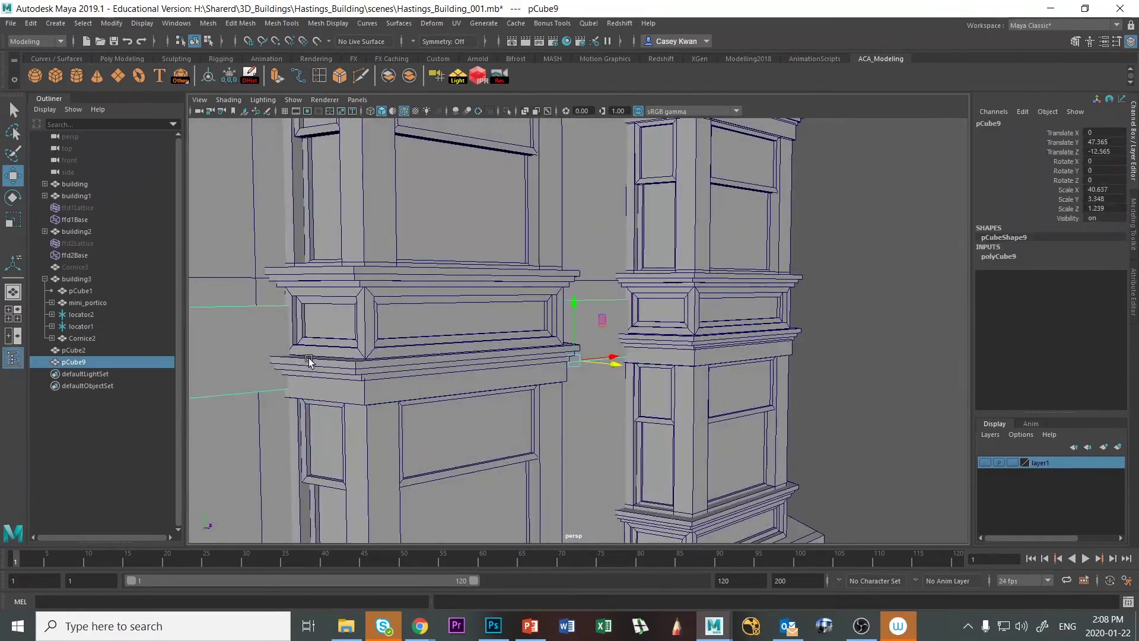
key(alt+Tab)
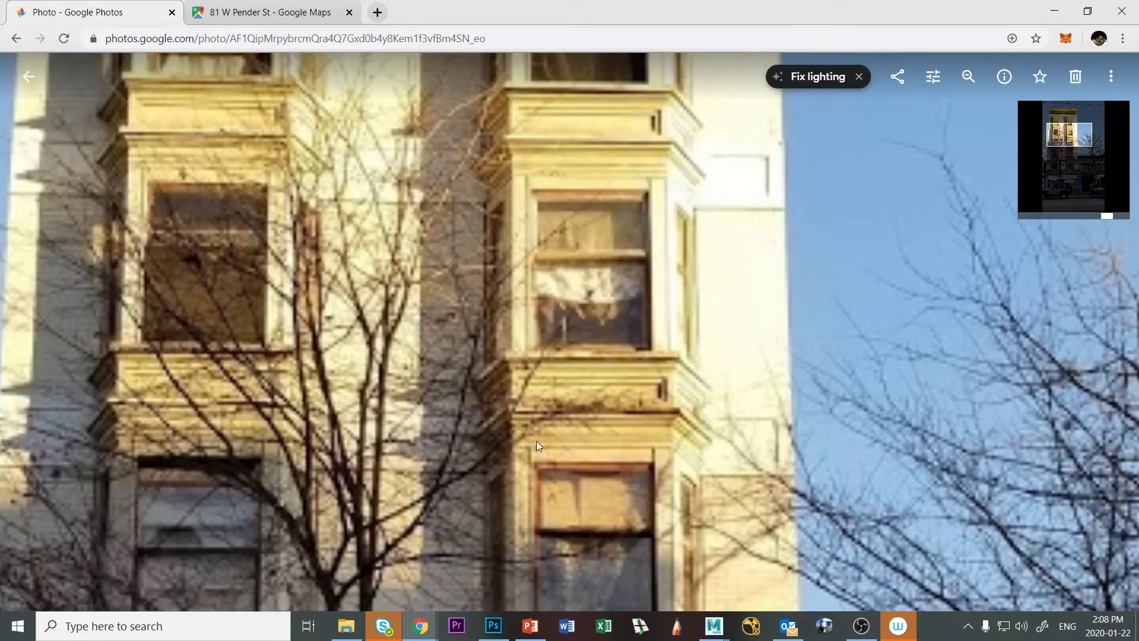
Back in Maya, orbit around the cornice to view the floor band between the bays.
key(alt+Tab)
alt+drag(539, 439, 638, 438)
scroll(582, 453, down, 4)
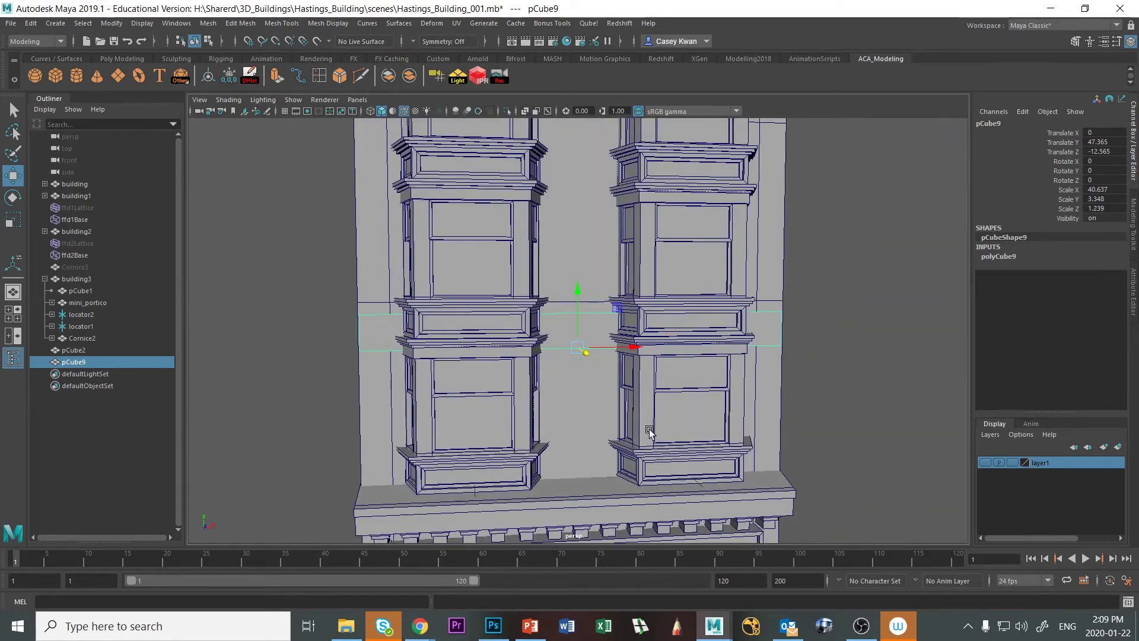
Discard a stray duplicate and freeze transformations on the original band pCube9.
alt+drag(780, 415, 755, 419)
alt+drag(687, 374, 736, 417)
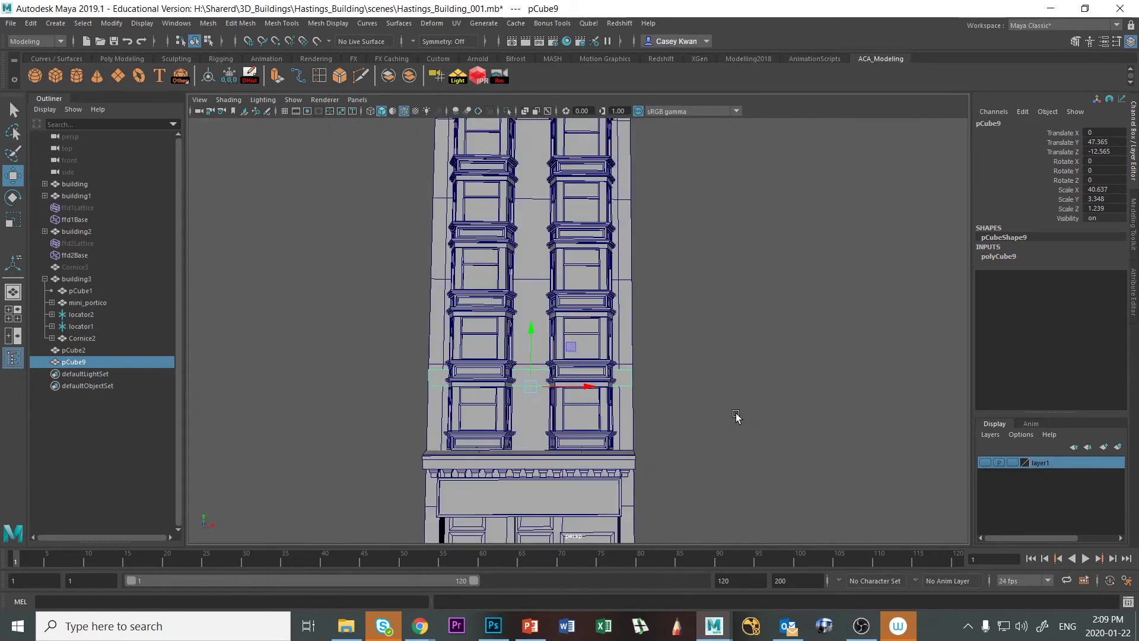
key(ctrl+d)
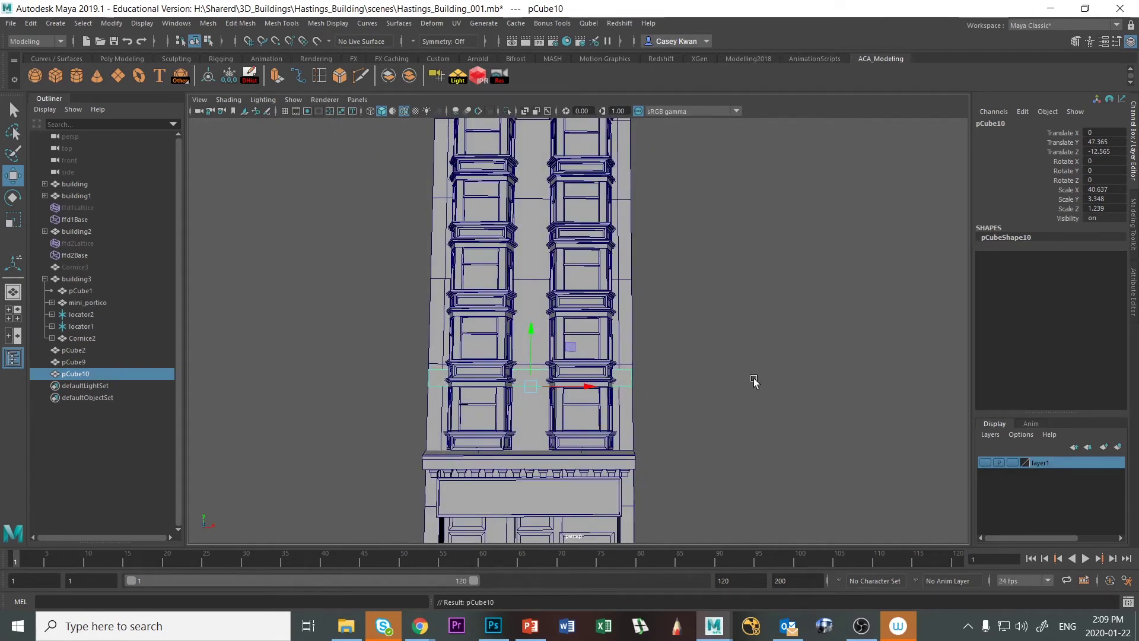
key(Delete)
click(528, 379)
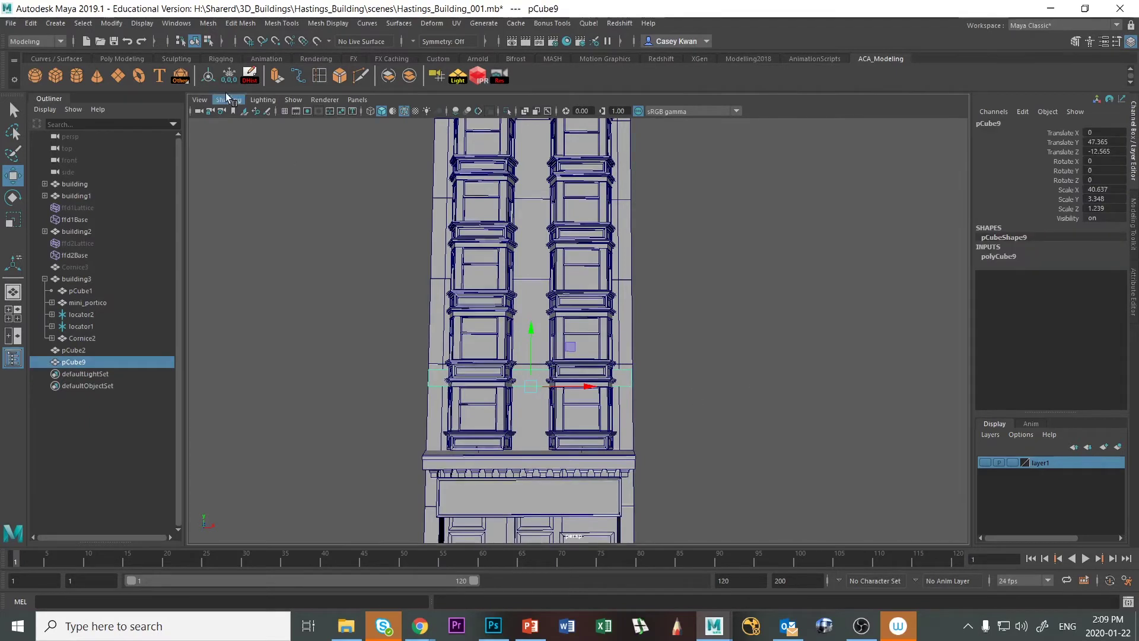
click(229, 75)
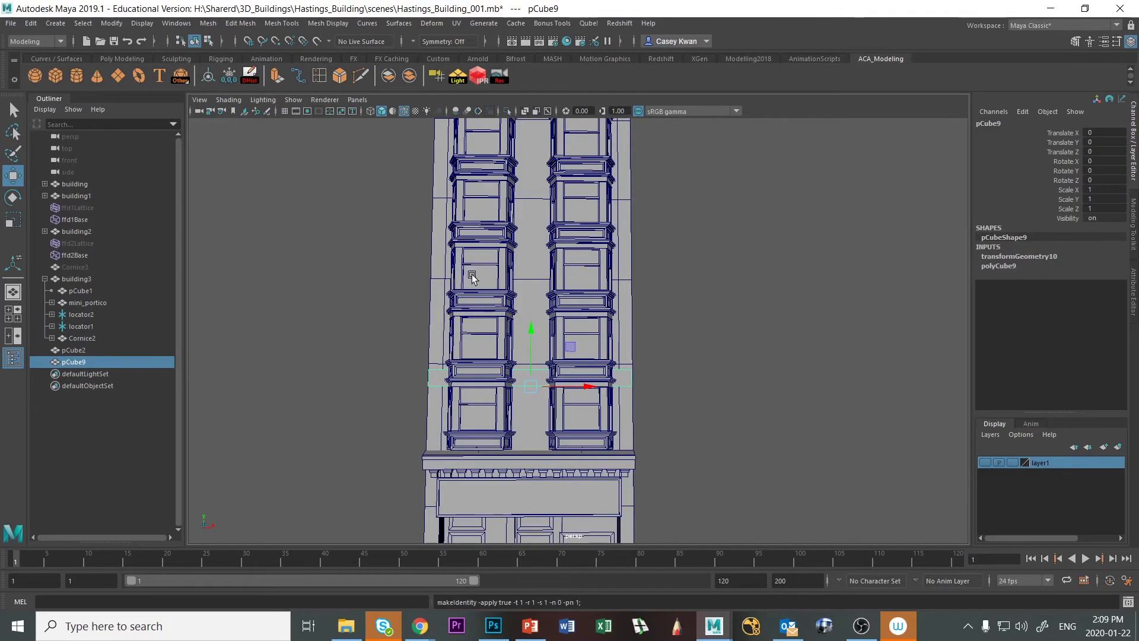
Duplicate the band, raise the copy to the next floor, and repeat to stack bands up the facade.
key(ctrl+d)
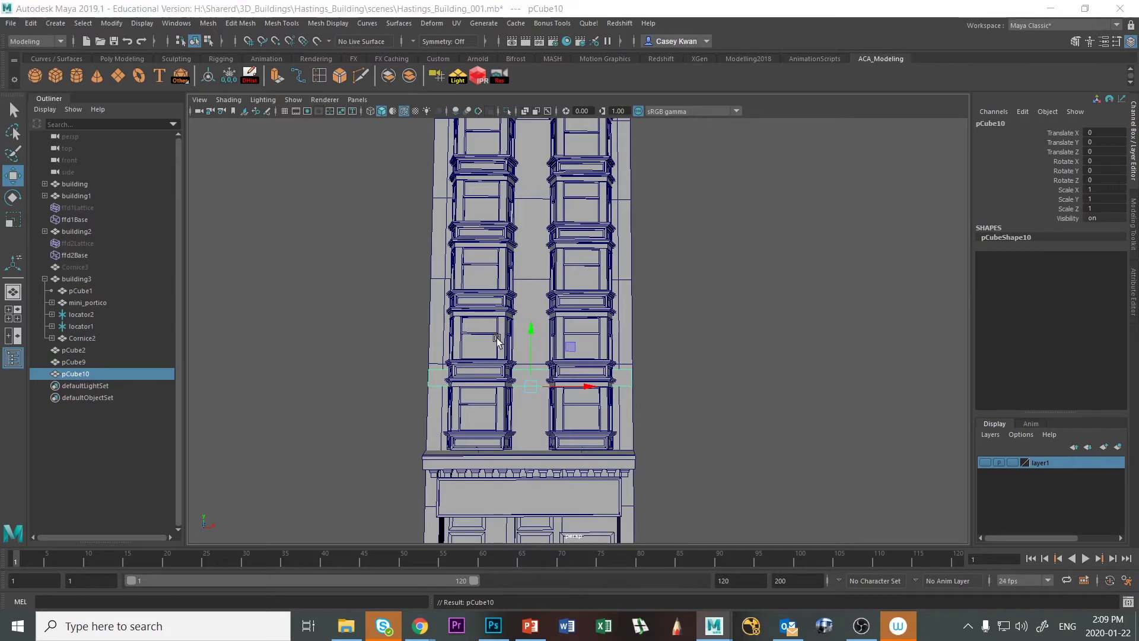
key(space)
key(space)
alt+middle_drag(535, 417, 568, 416)
drag(498, 401, 509, 285)
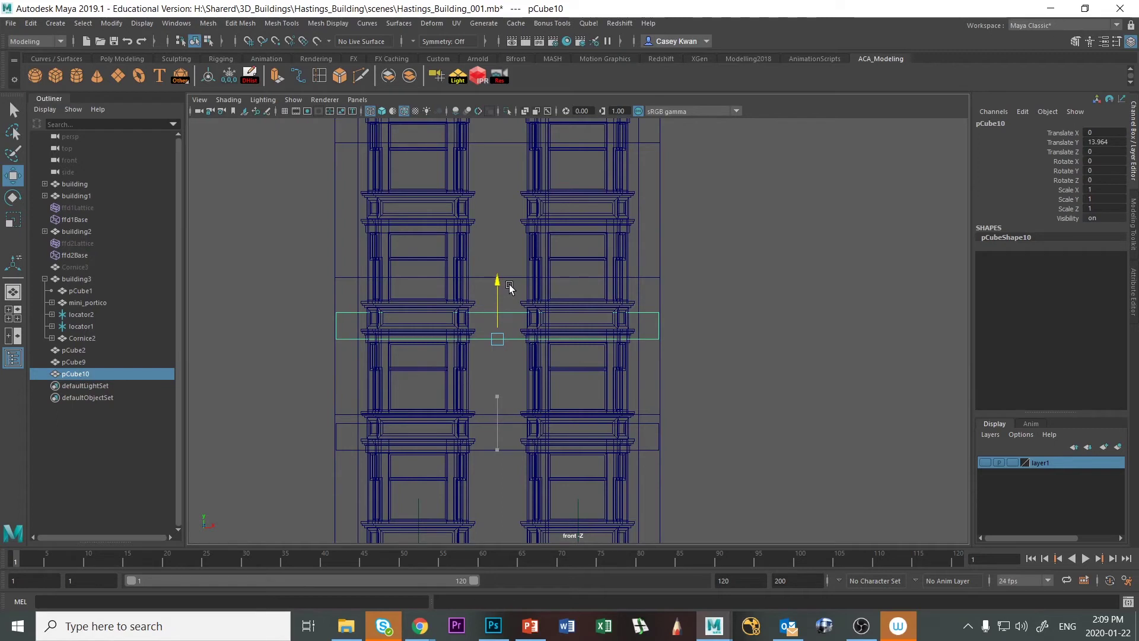
drag(509, 284, 509, 282)
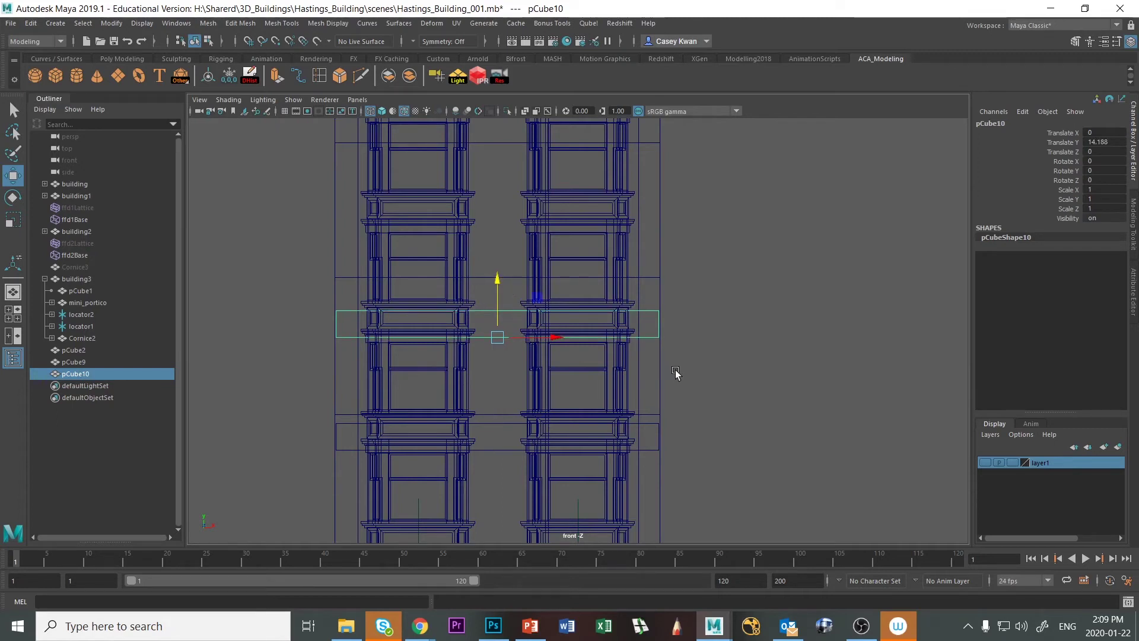
key(shift+d)
key(shift+d)
key(shift+d)
key(shift+d)
key(shift+d)
key(shift+d)
key(shift+d)
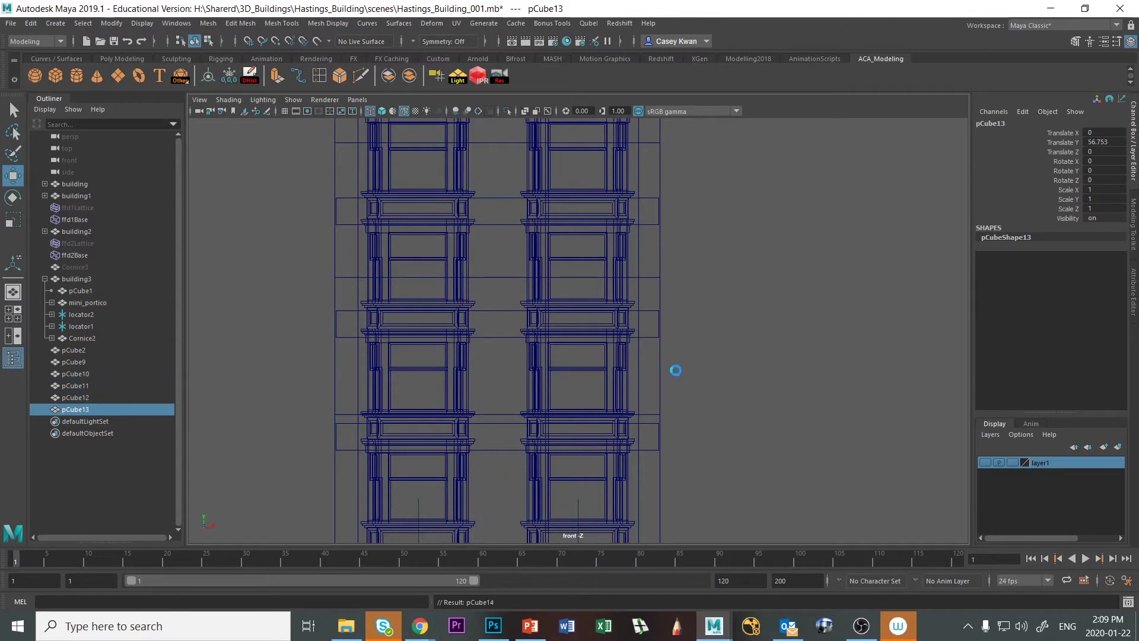
key(f)
scroll(676, 372, down, 6)
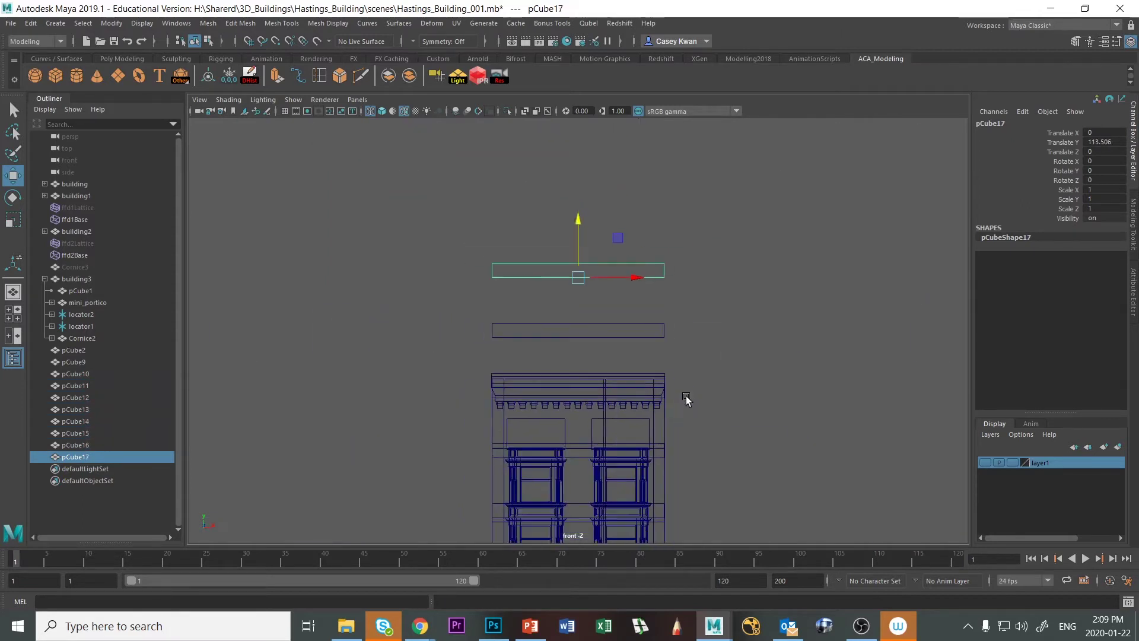
Delete the extra bands above the cornice, including pCube15, and clear the selection.
key(Delete)
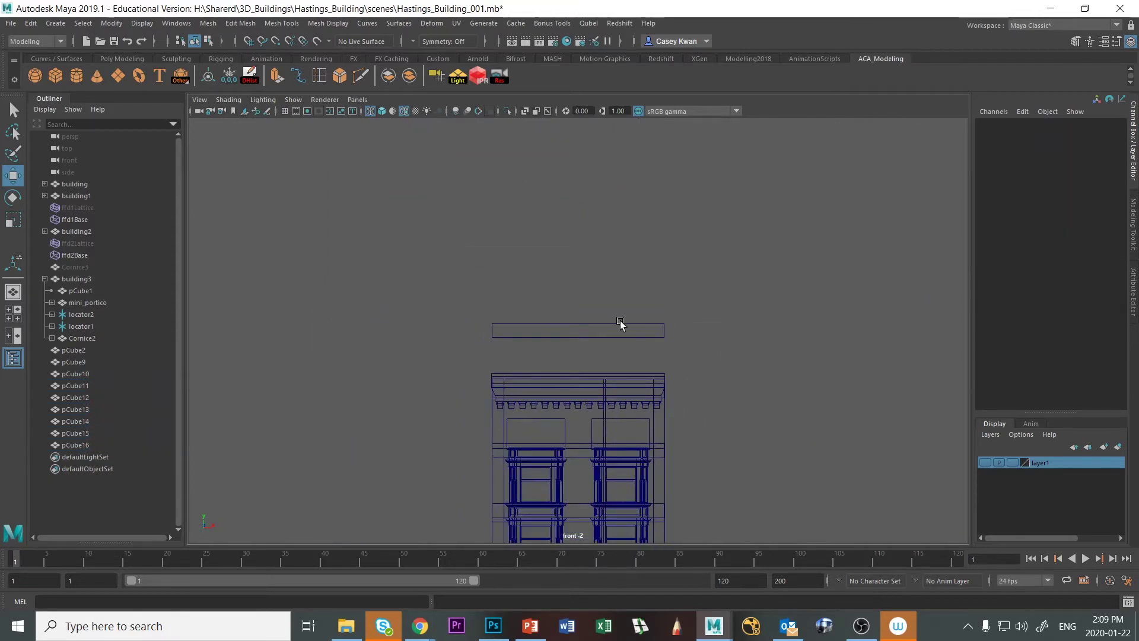
click(653, 325)
key(Delete)
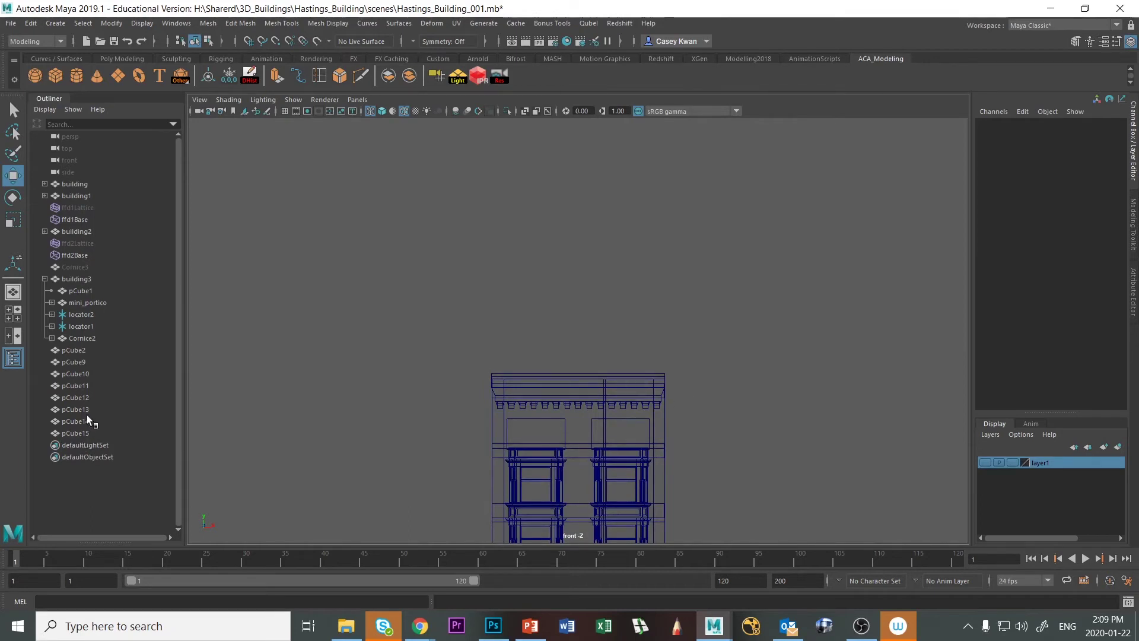
click(86, 432)
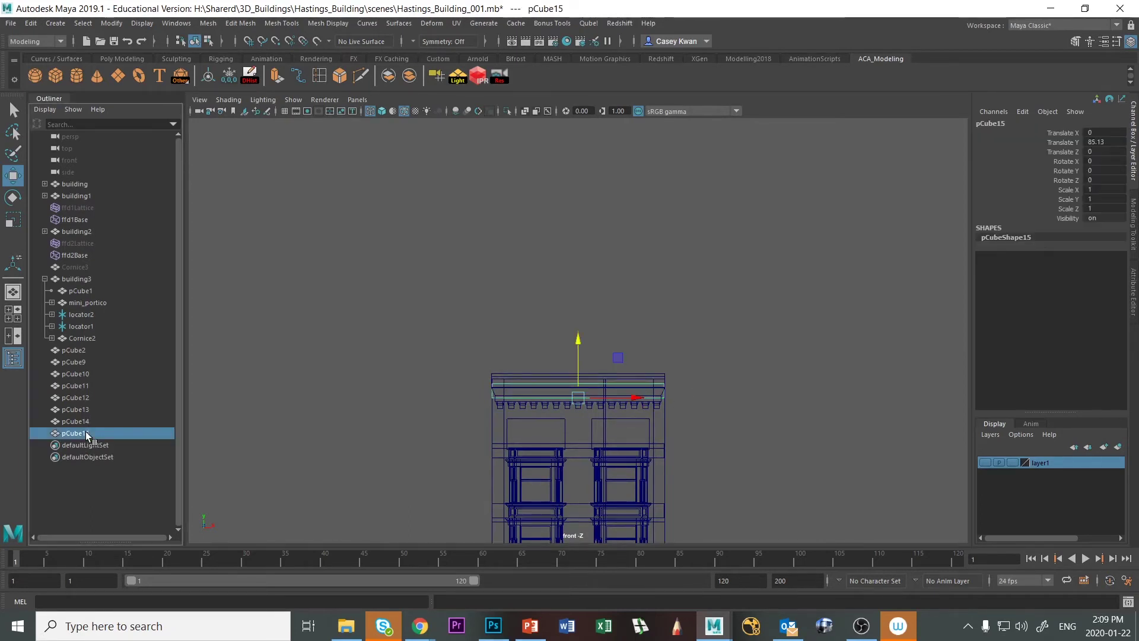
key(Delete)
click(82, 421)
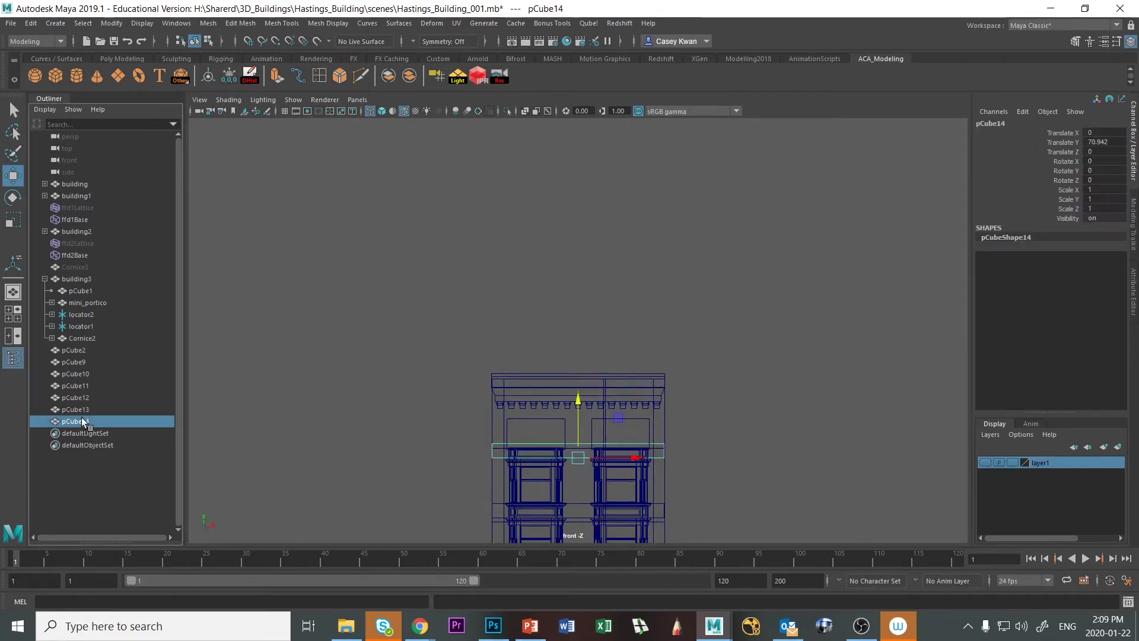
click(836, 325)
Frame and orbit the whole building in the maximized perspective view, then switch to the reference photo.
key(space)
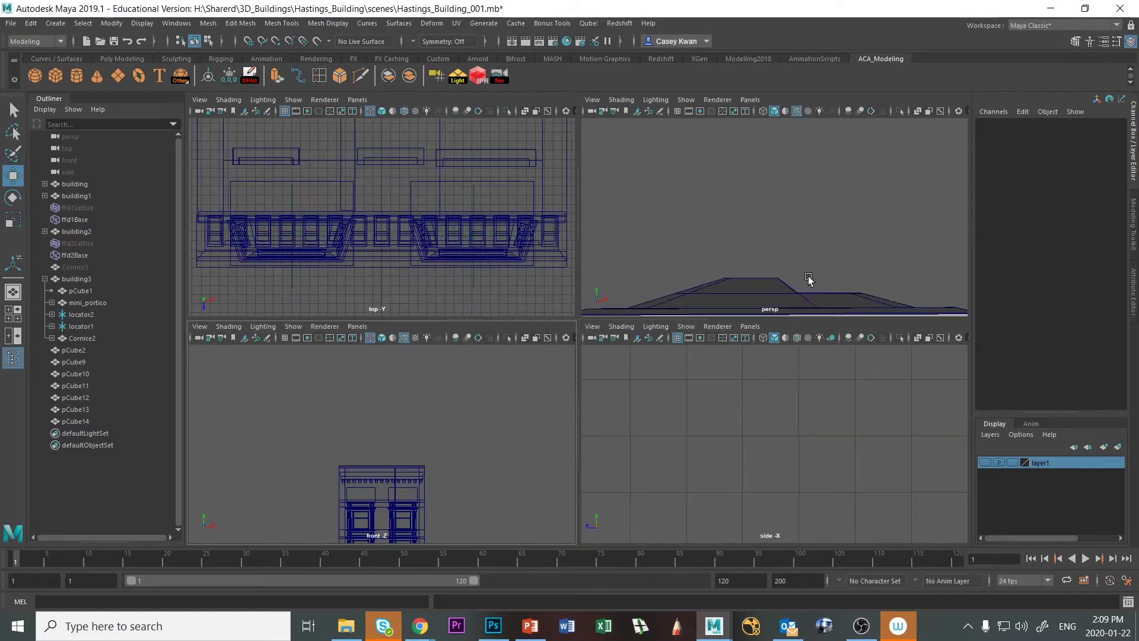
key(space)
key(a)
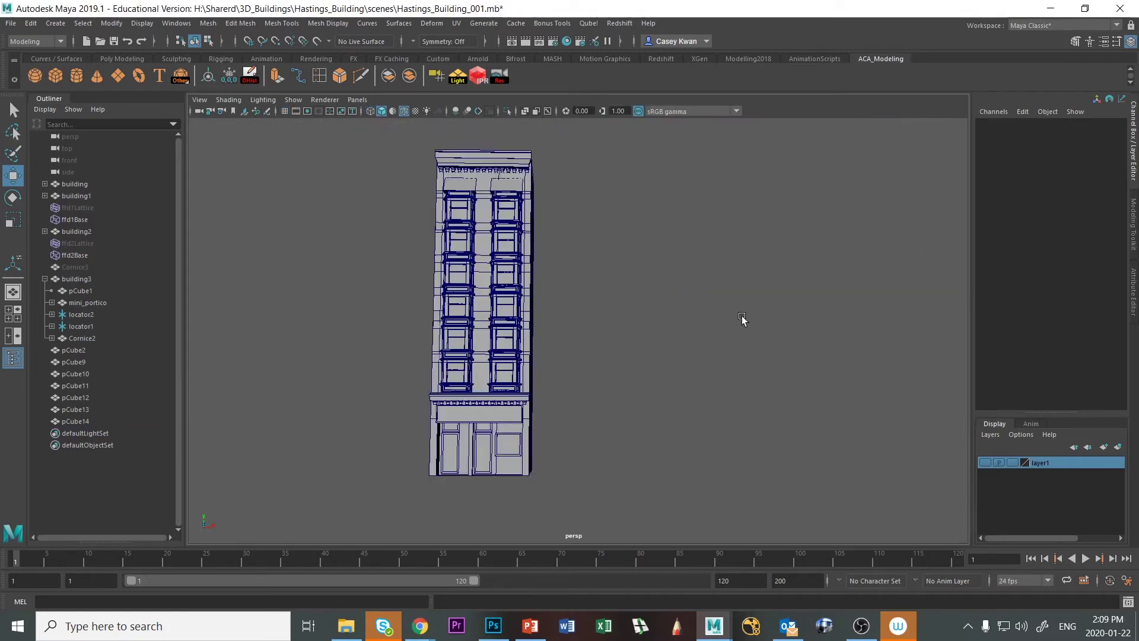
alt+drag(746, 294, 650, 379)
scroll(503, 390, up, 3)
scroll(660, 422, up, 2)
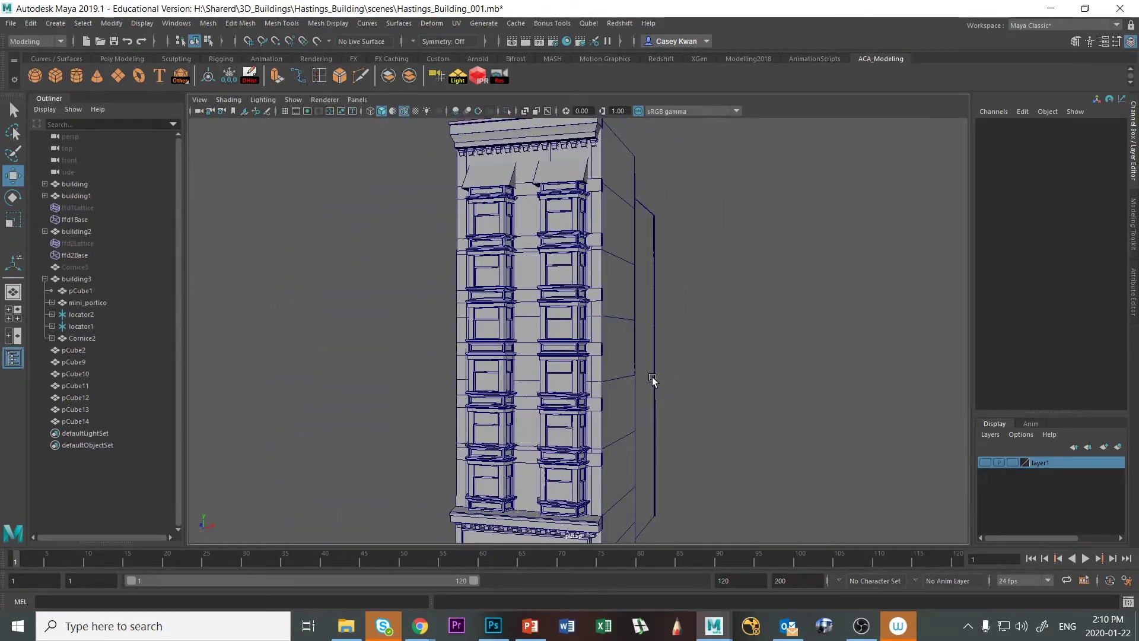
key(alt+Tab)
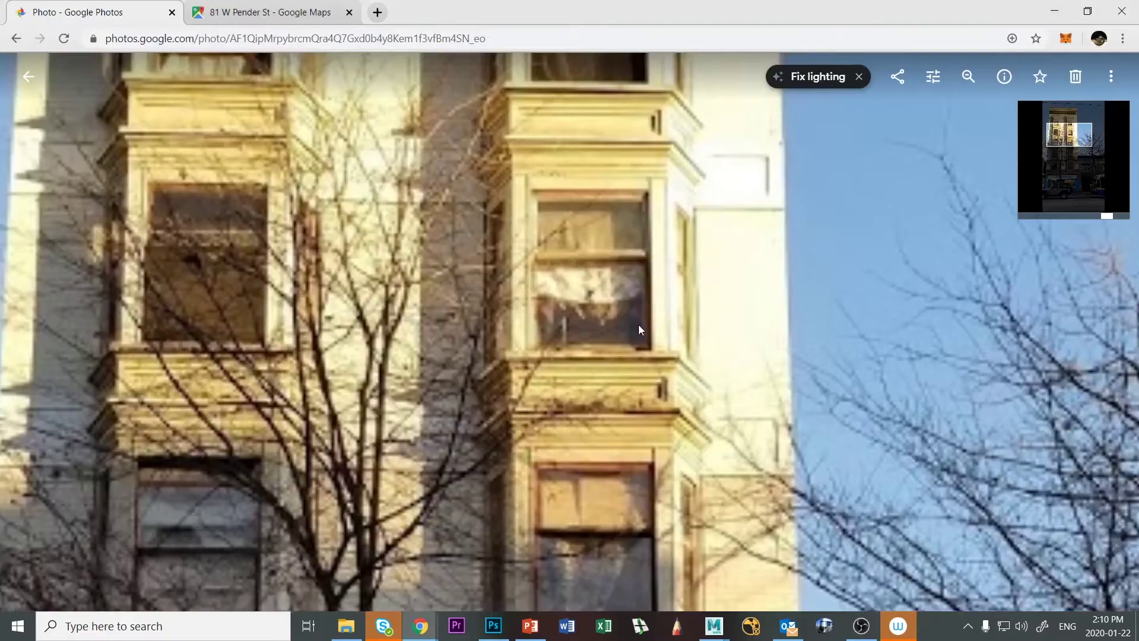
Pan the reference photo down to the PrintPrint storefront, then bring Maya's storefront base into view.
scroll(510, 386, down, 3)
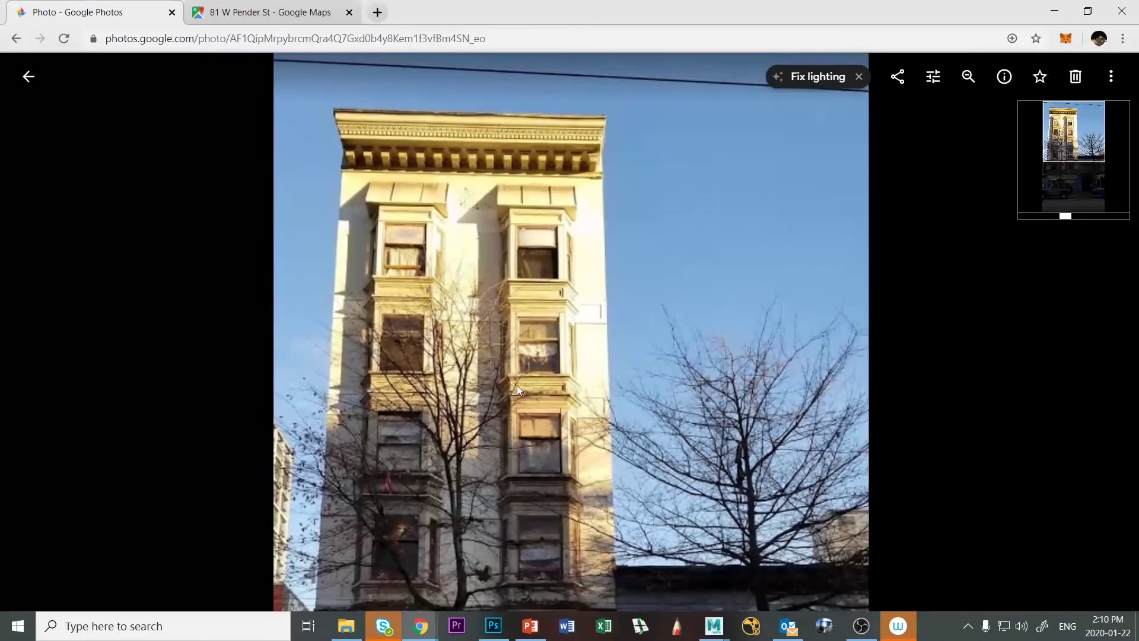
scroll(557, 402, down, 2)
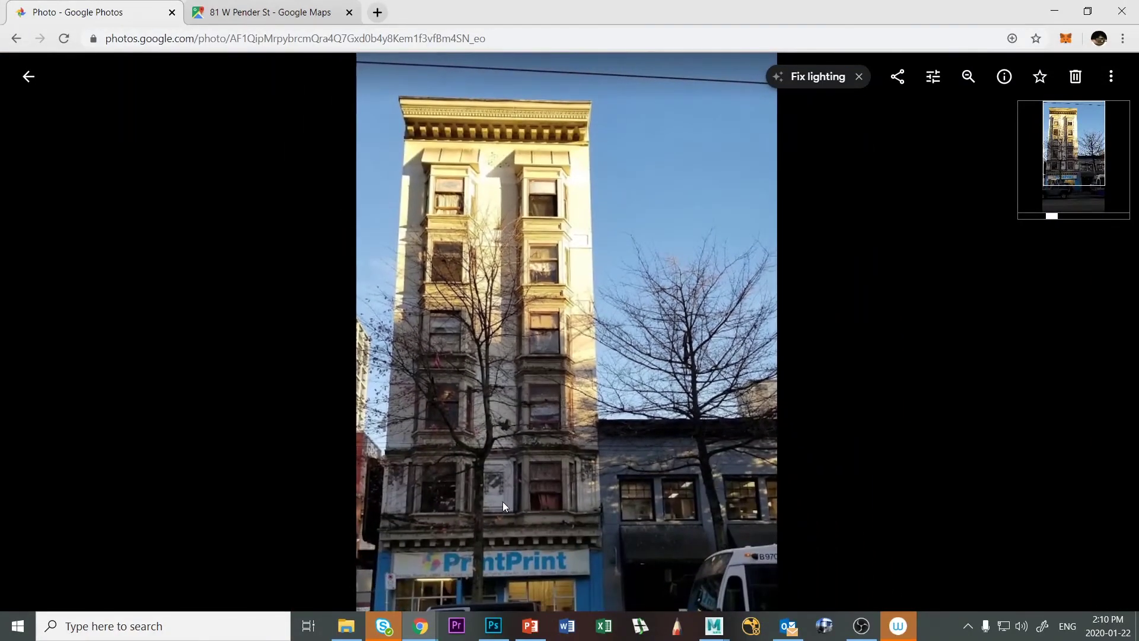
drag(514, 549, 563, 418)
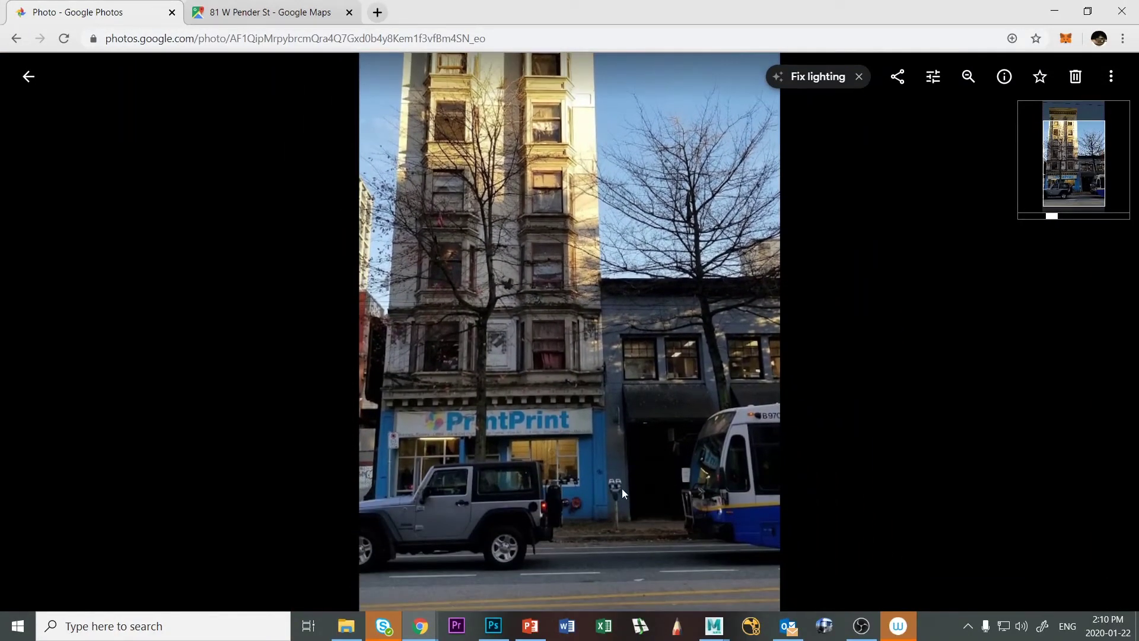
scroll(621, 425, up, 4)
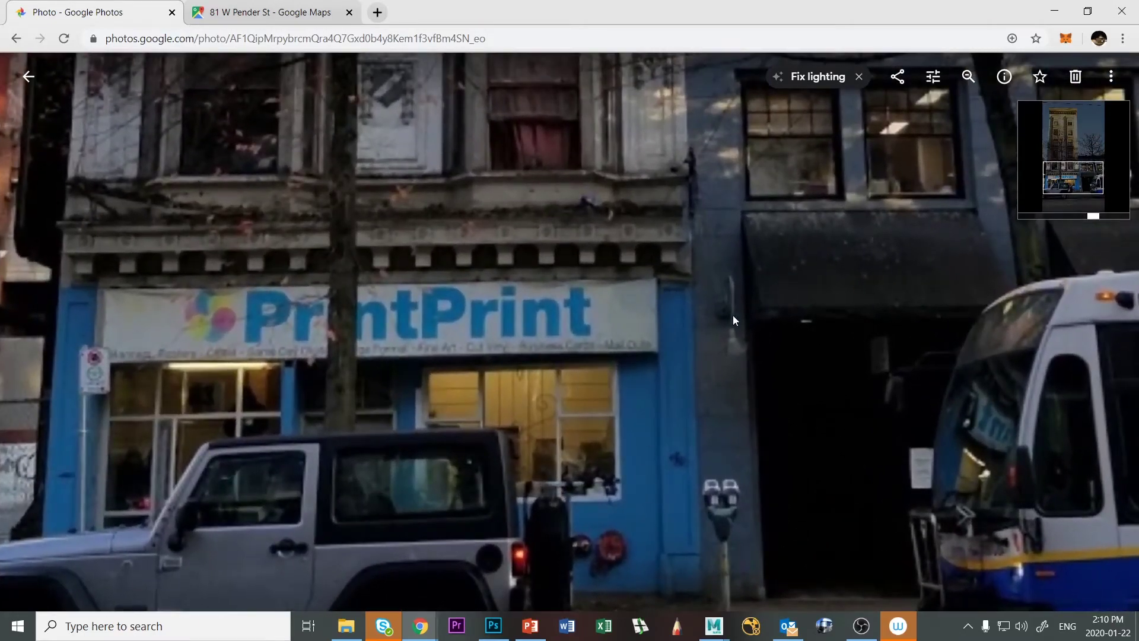
key(alt+Tab)
alt+middle_drag(633, 444, 675, 217)
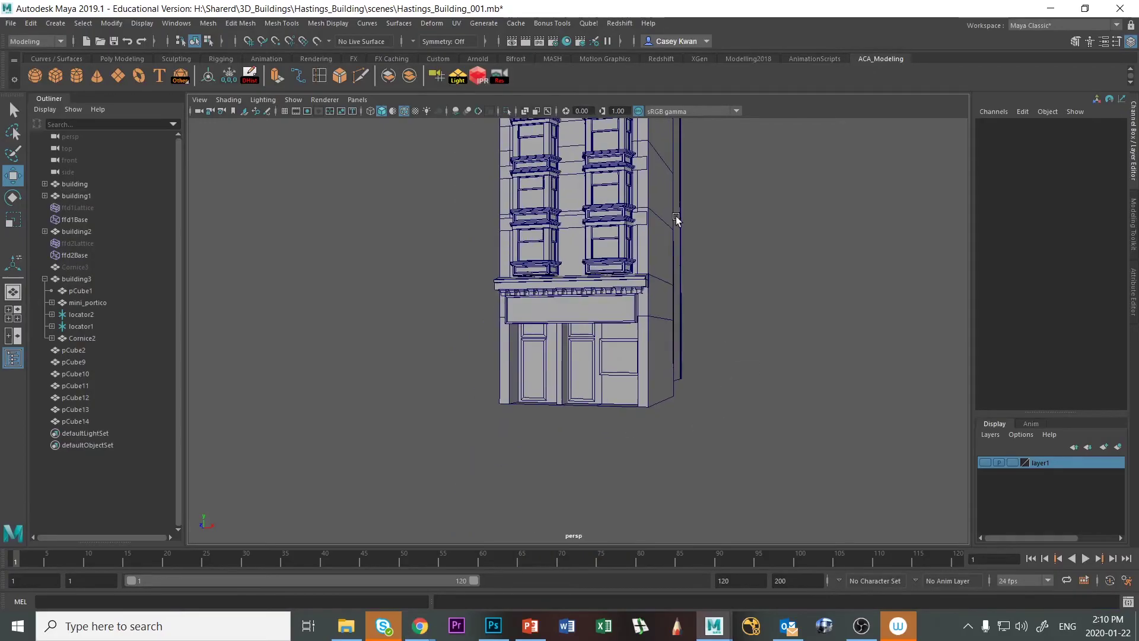
Select pCube2 through pCube14 in the Outliner and parent the trim cubes under pCube14.
click(639, 363)
scroll(641, 360, down, 3)
alt+drag(640, 362, 510, 423)
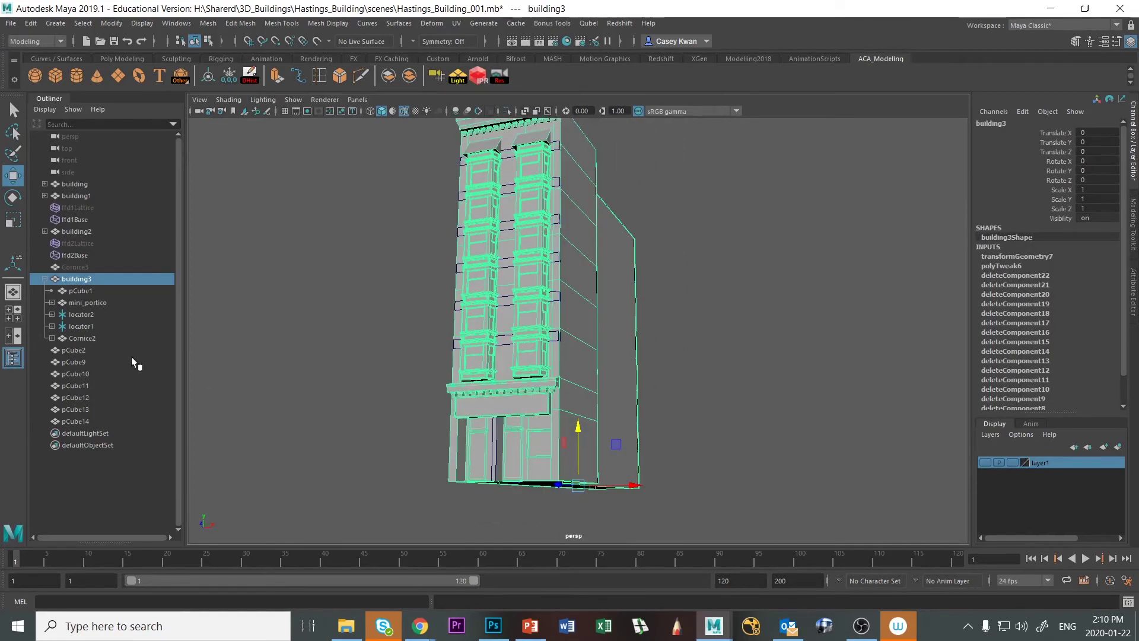
click(80, 350)
shift+click(78, 418)
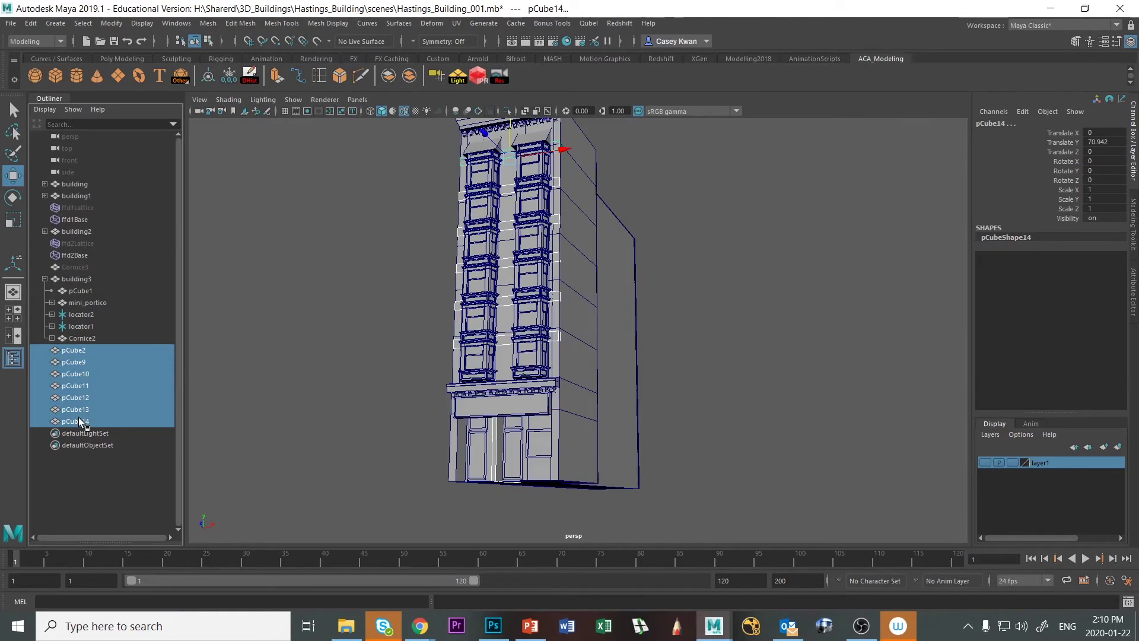
key(p)
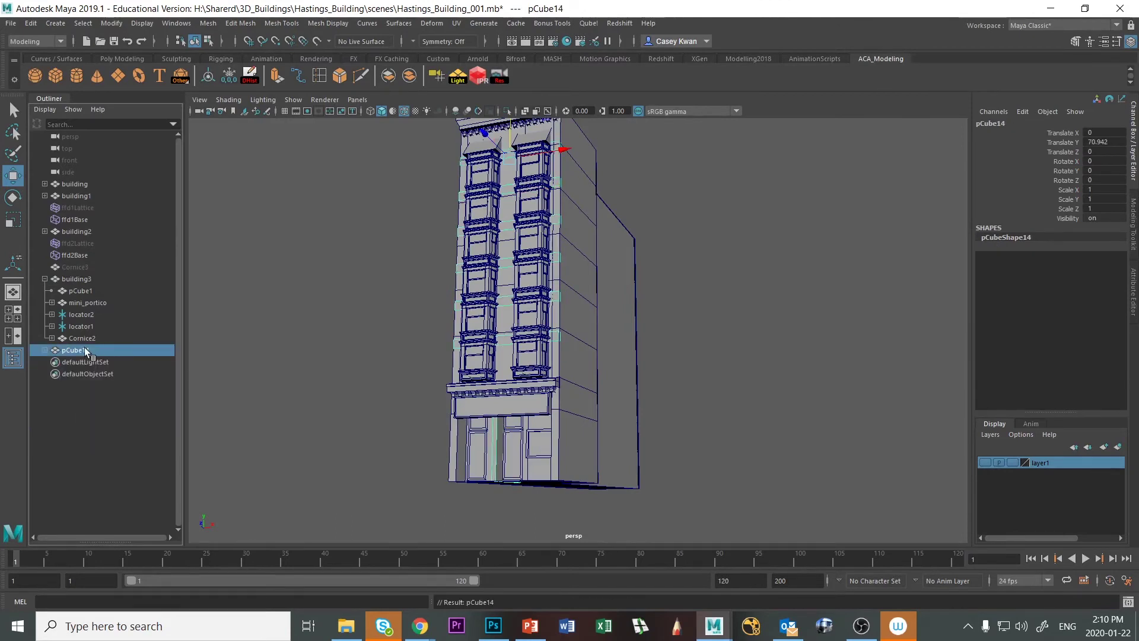
Rename pCube14 to trim_floor and parent it under building3.
double_click(85, 349)
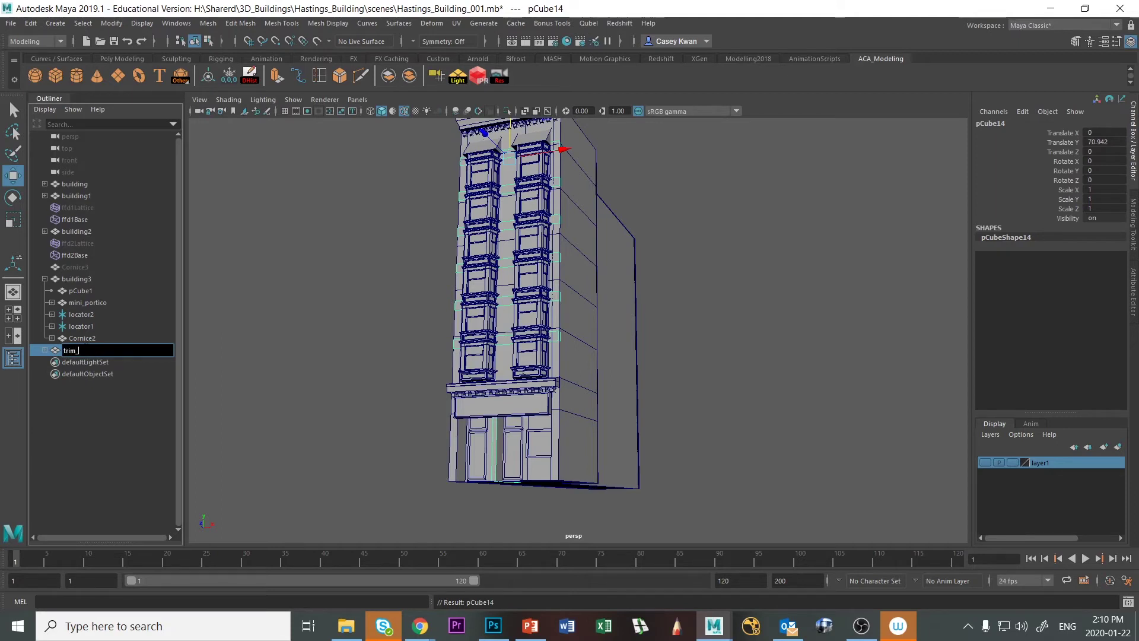
key(Return)
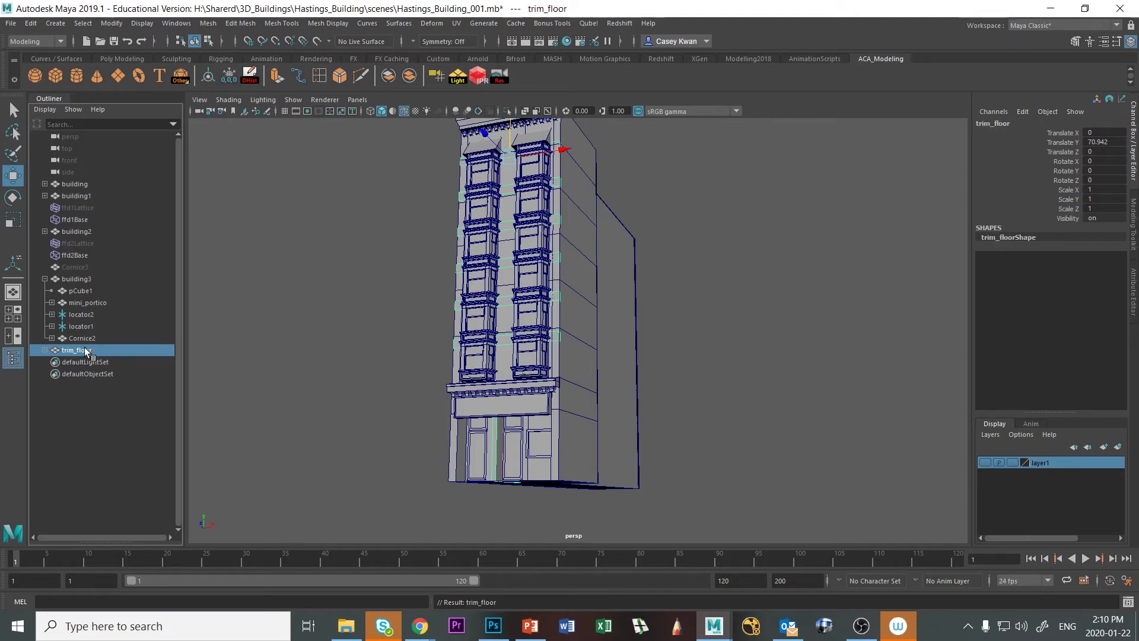
shift+click(595, 372)
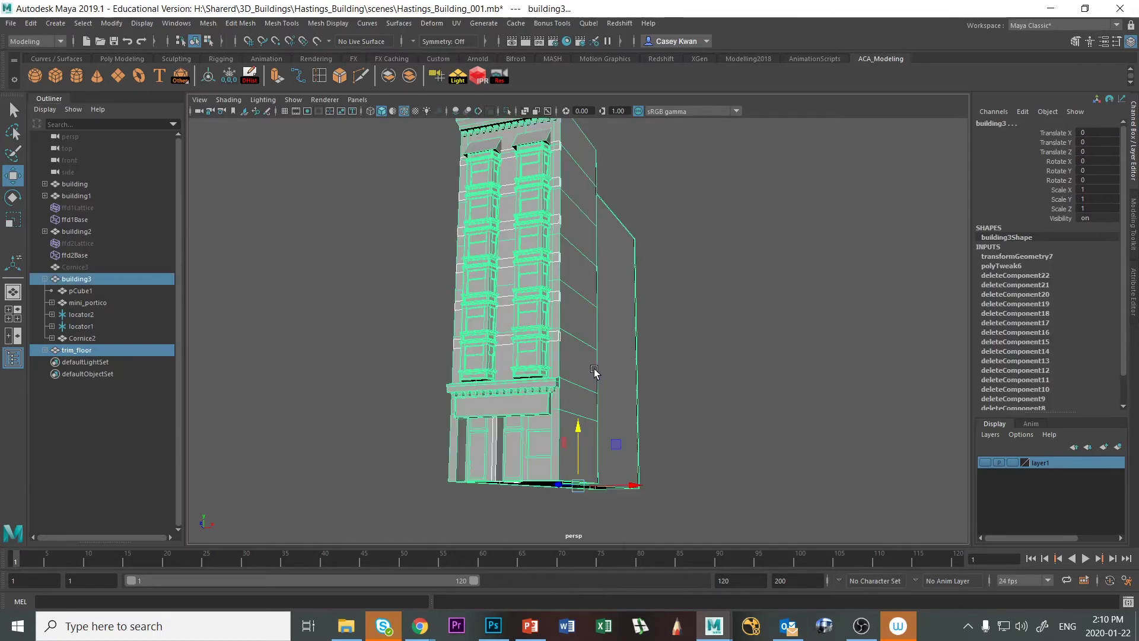
key(p)
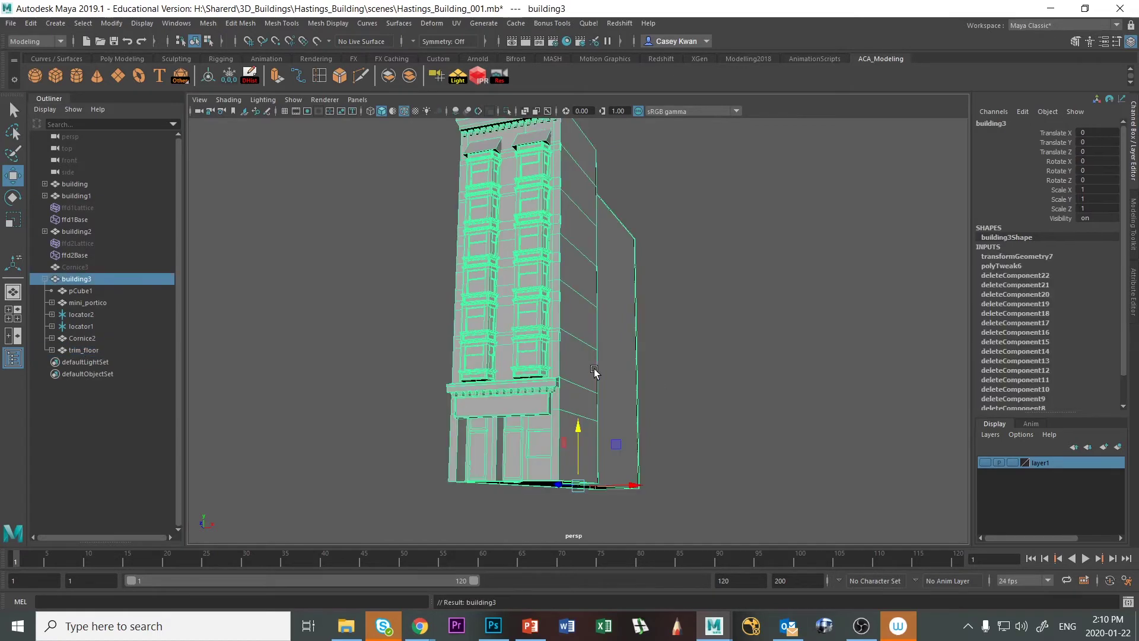
alt+drag(365, 441, 564, 432)
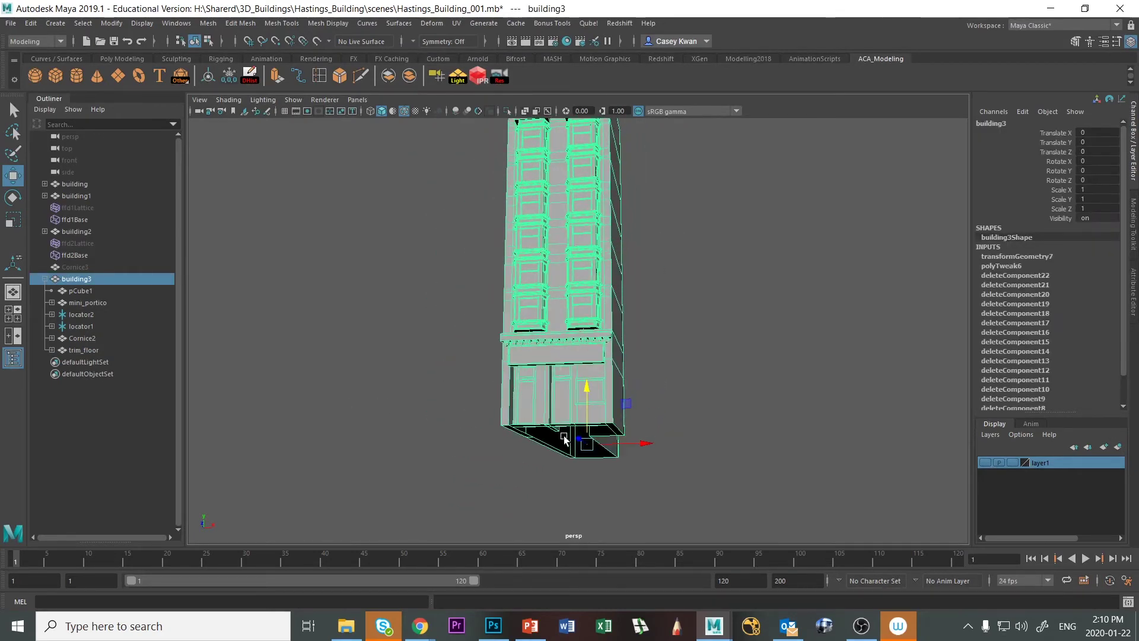
scroll(564, 435, up, 3)
click(745, 394)
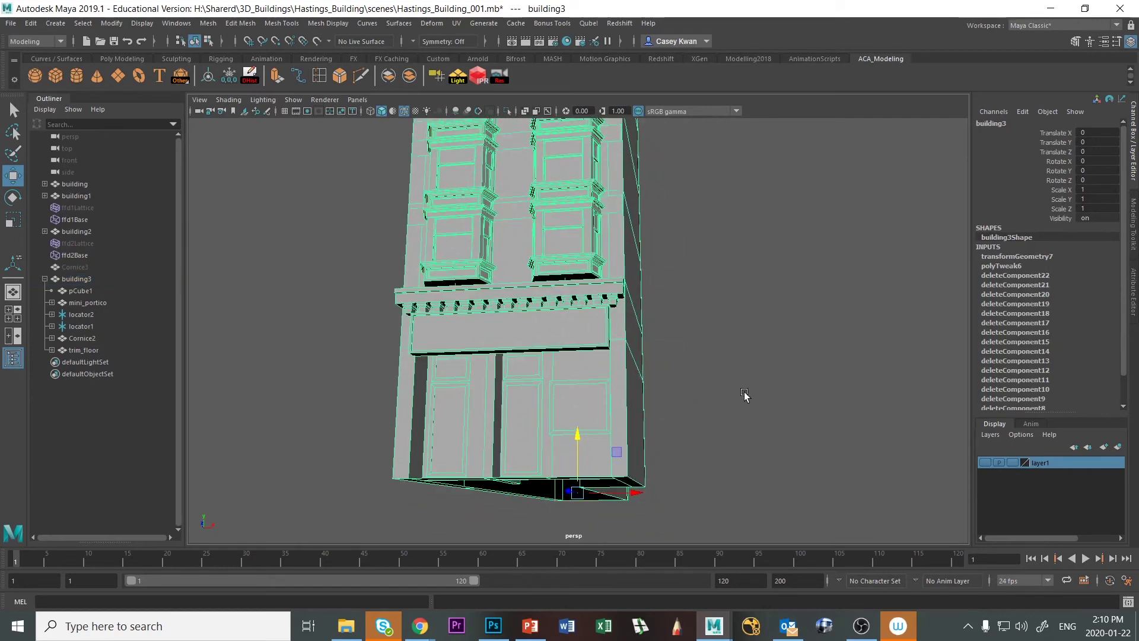
alt+drag(745, 394, 583, 451)
click(588, 432)
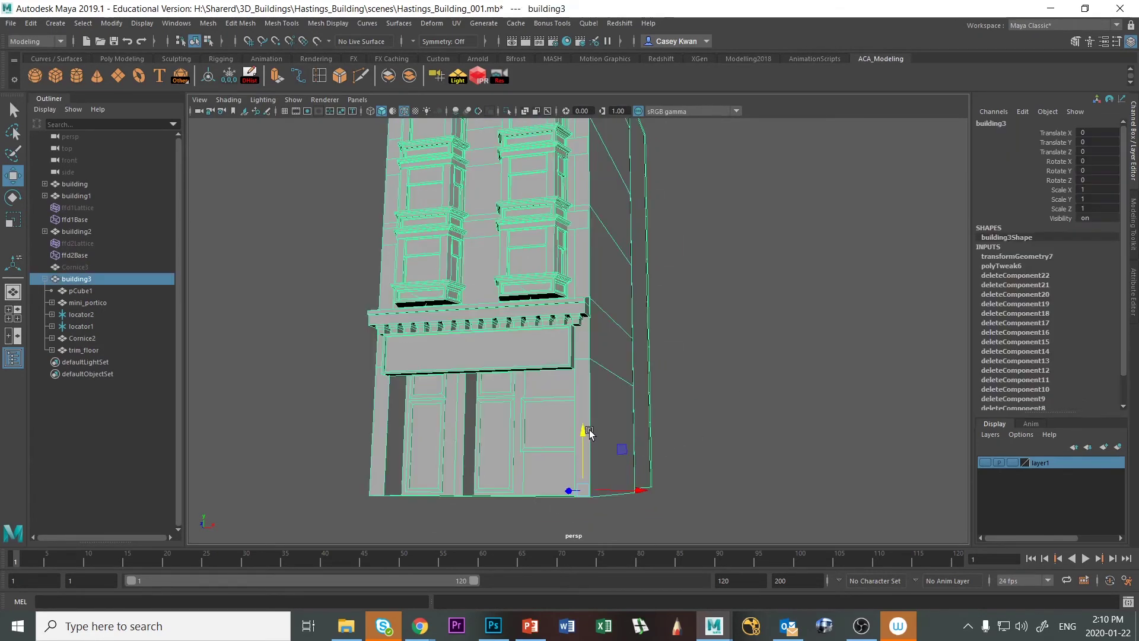
key(alt+Tab)
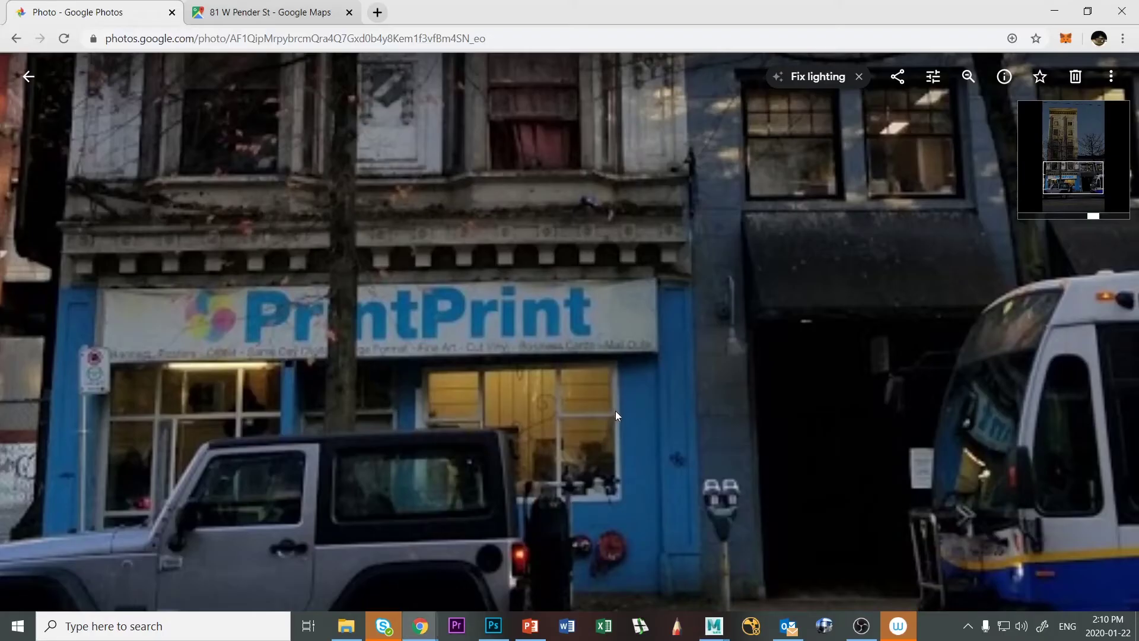
key(alt+Tab)
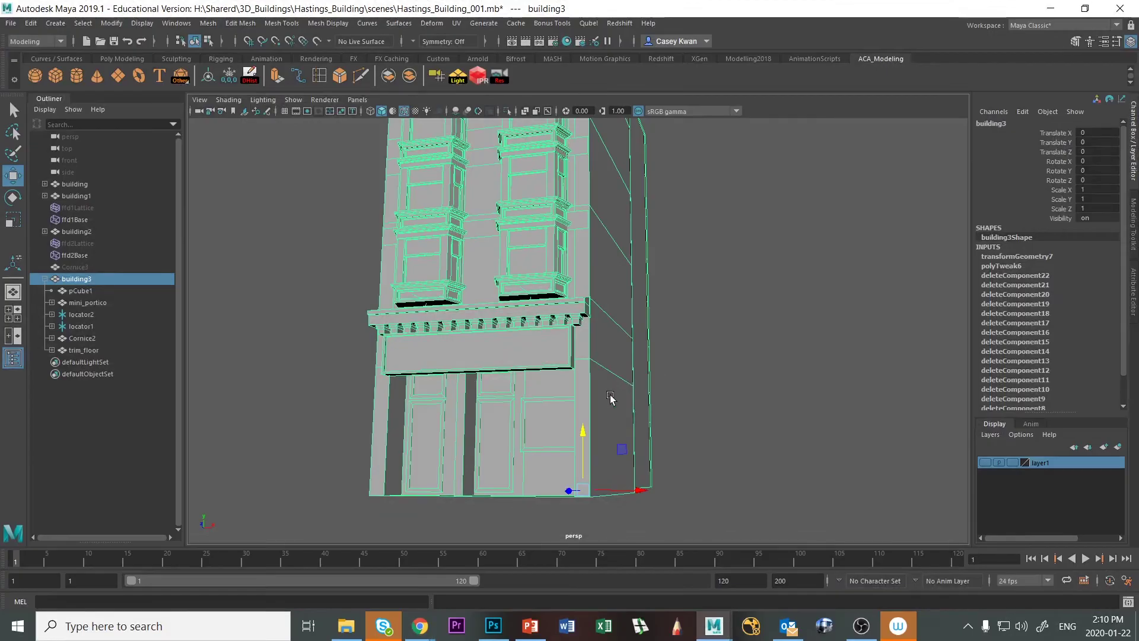
key(alt+Tab)
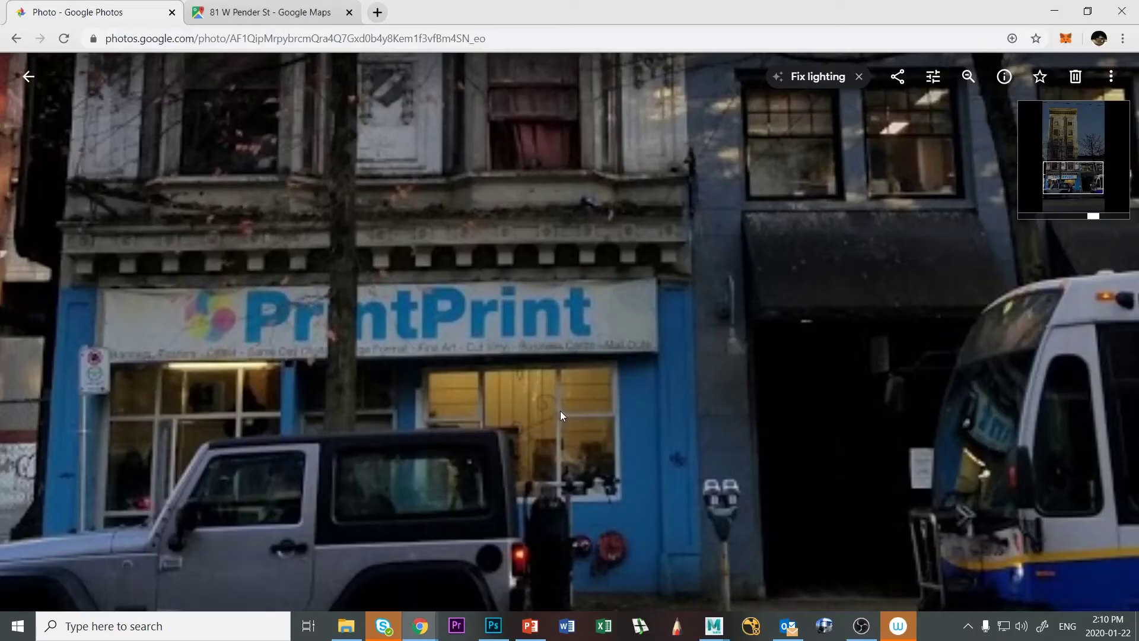
key(alt+Tab)
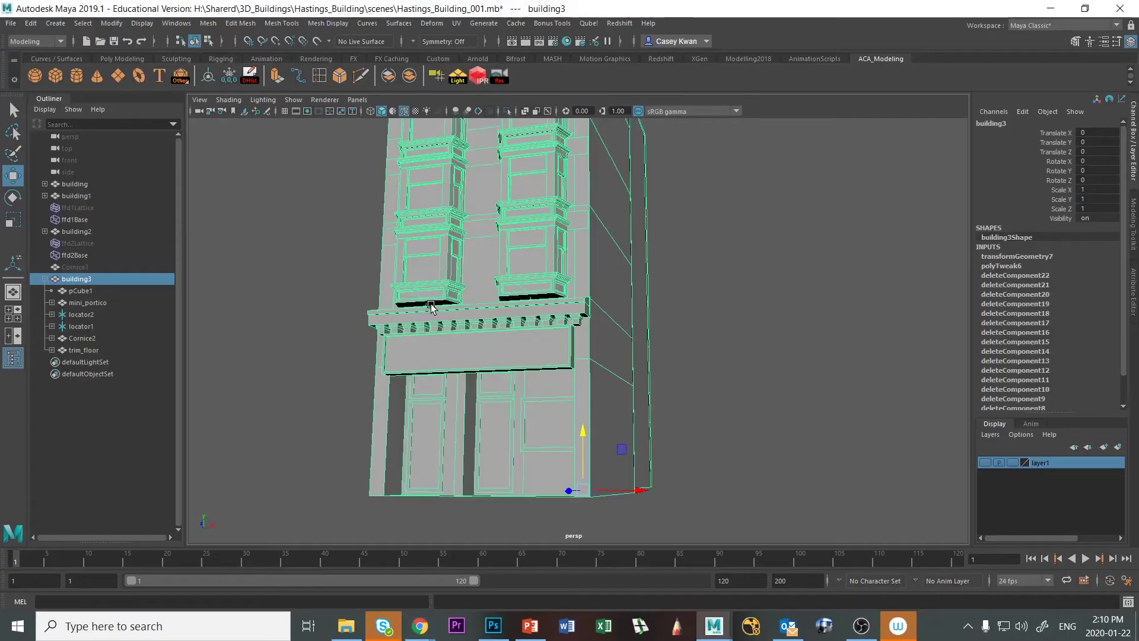
Create a cube scaled uniformly to 5.214 and move it to the storefront's left corner.
click(55, 75)
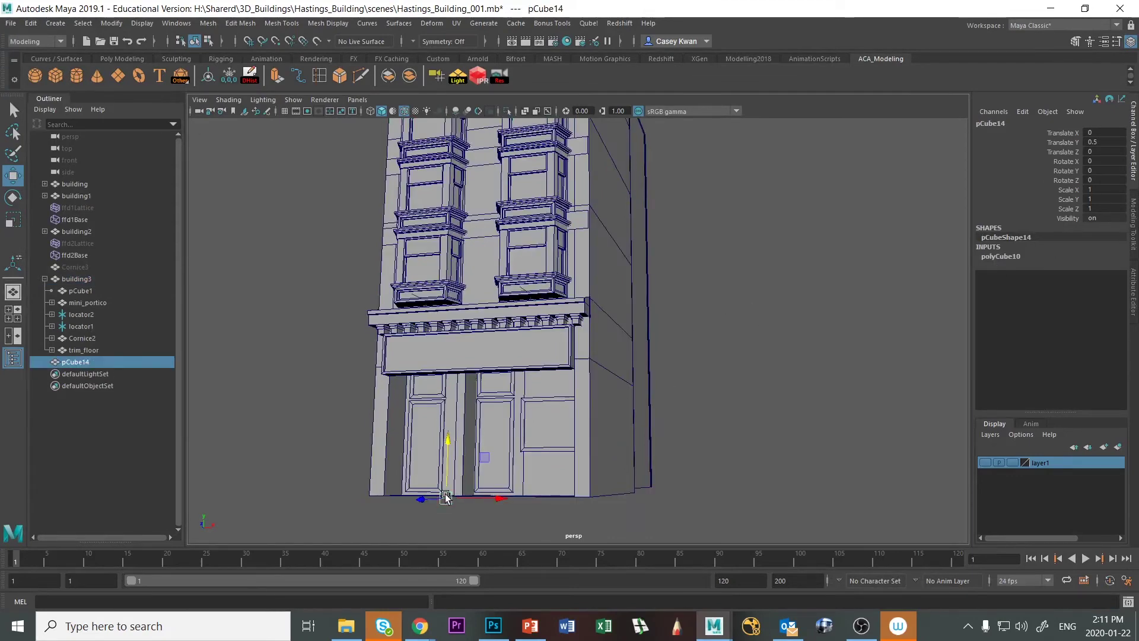
key(r)
drag(446, 497, 507, 441)
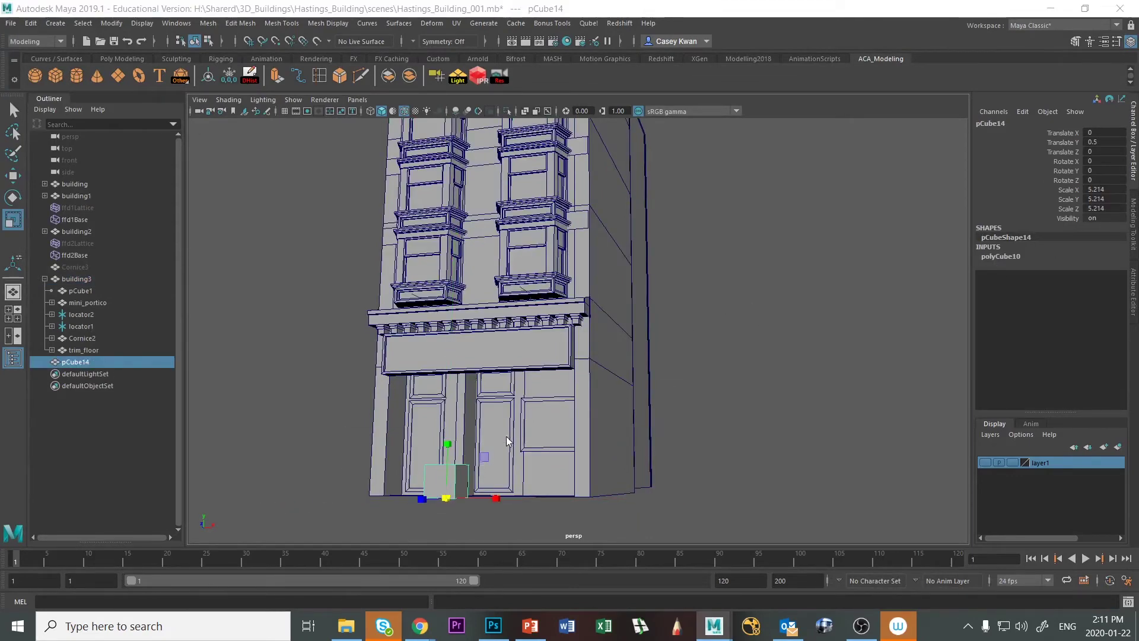
key(space)
key(space)
key(f)
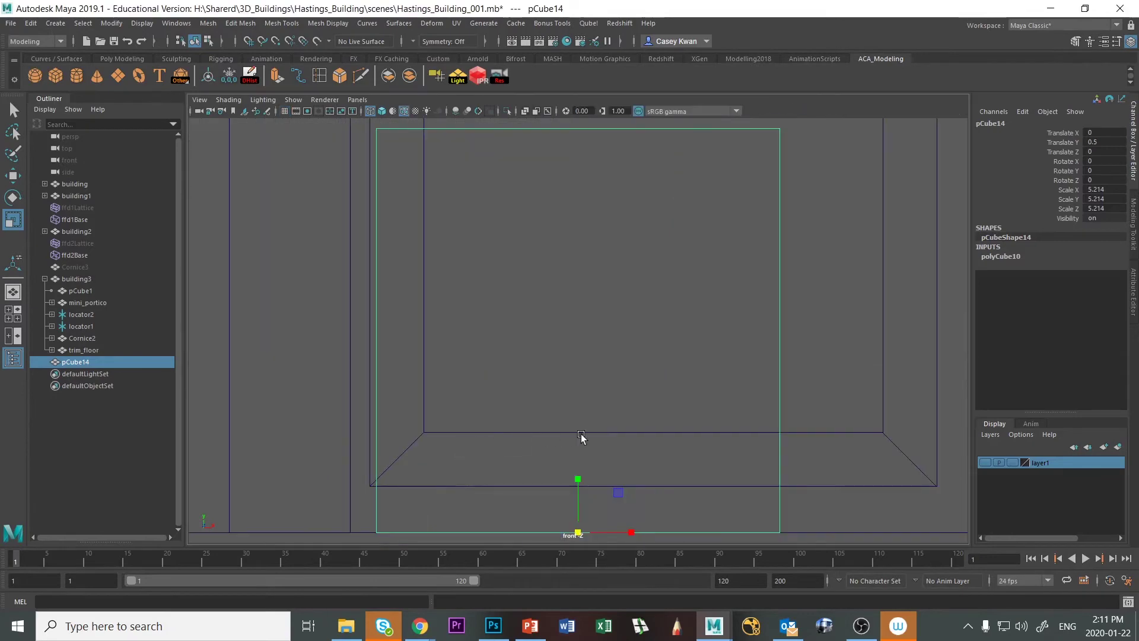
scroll(581, 437, down, 8)
key(w)
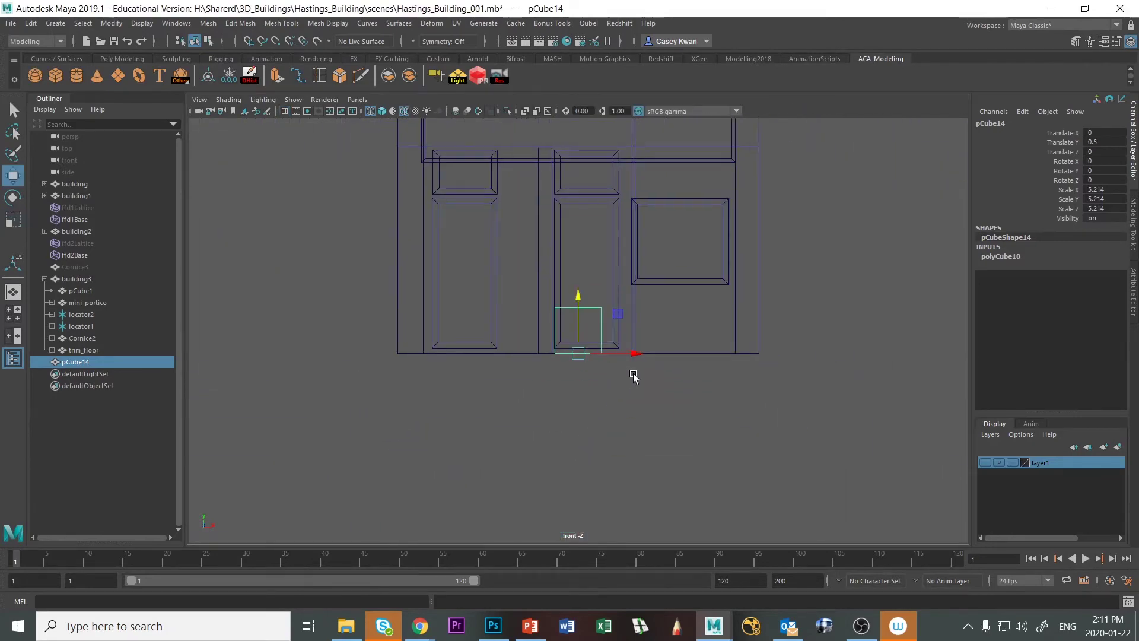
drag(637, 353, 471, 355)
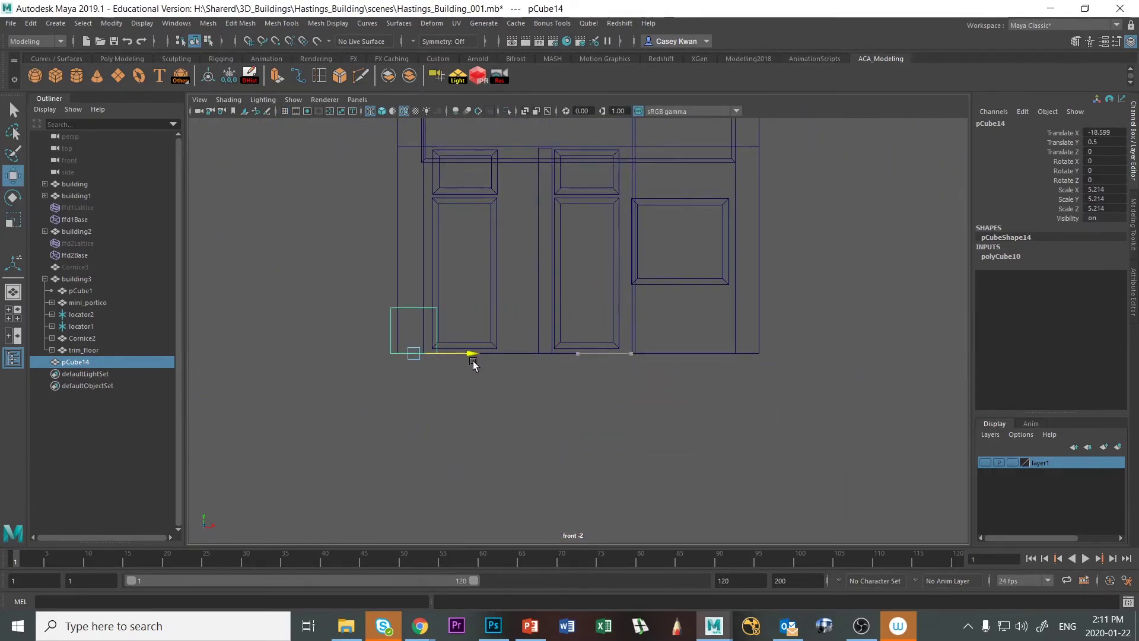
Narrow the cube along X into a slim pillar.
key(r)
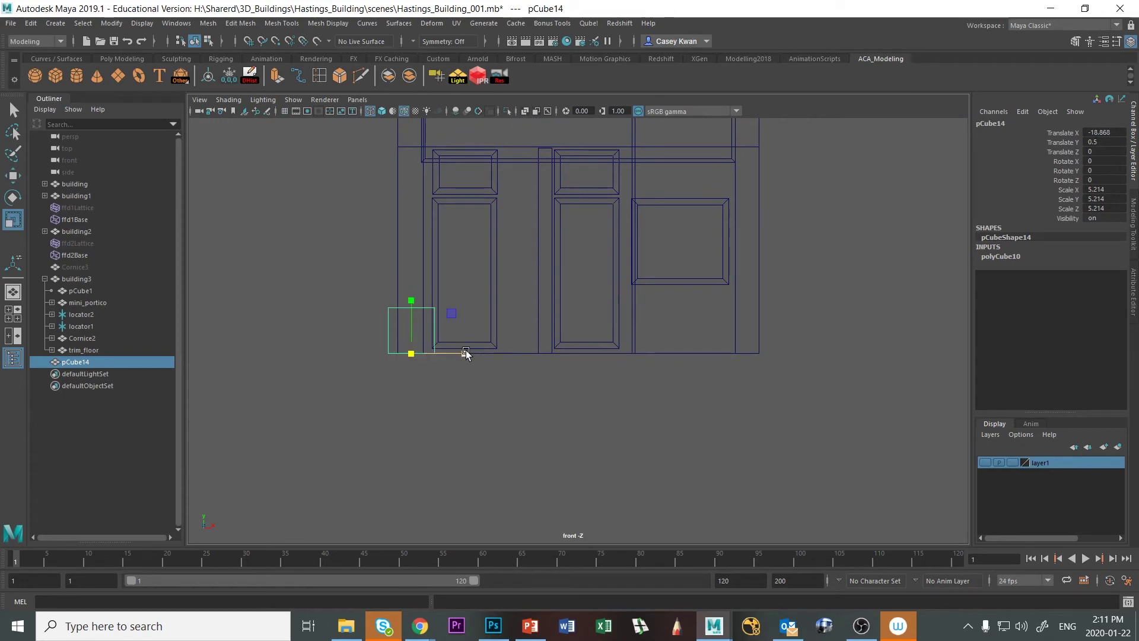
drag(466, 353, 446, 356)
key(f)
scroll(708, 488, down, 5)
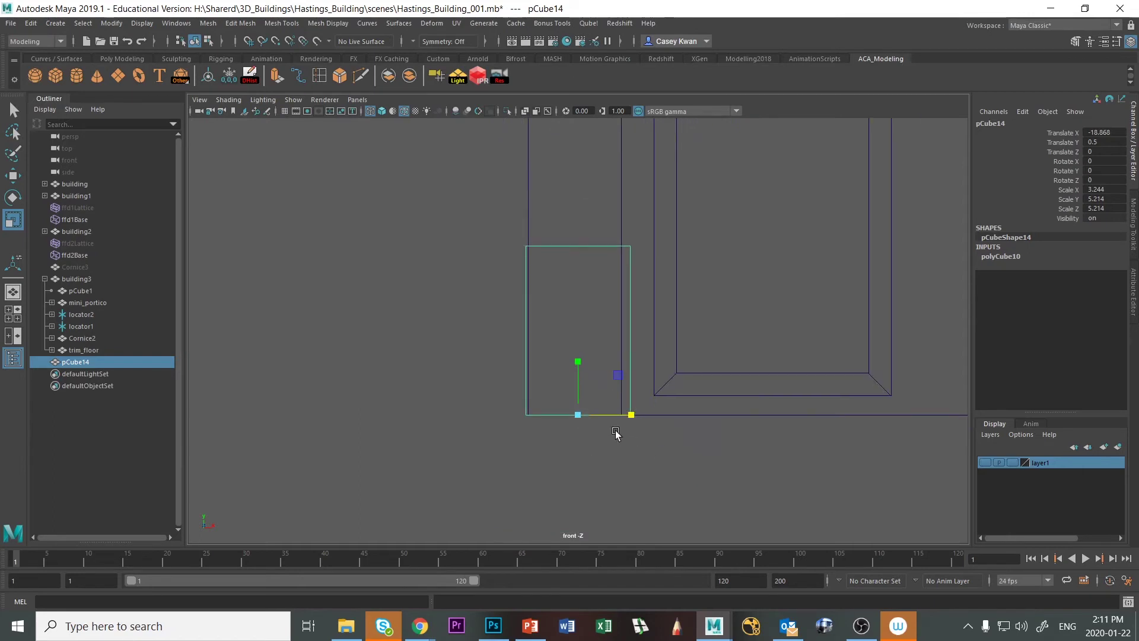
drag(628, 414, 632, 415)
key(w)
key(r)
key(w)
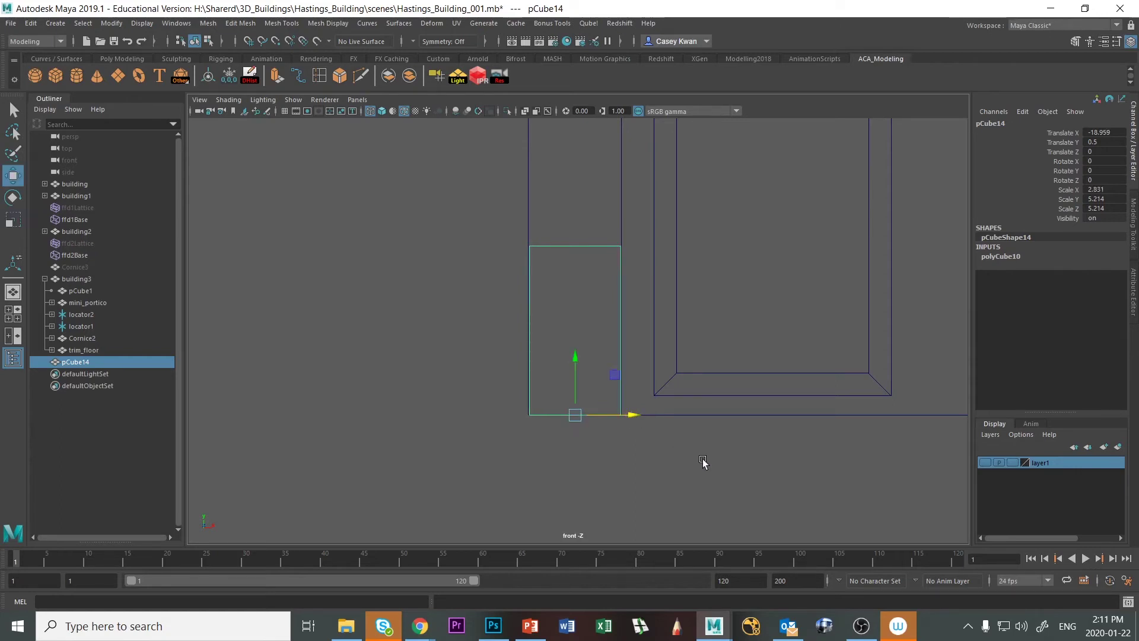
key(r)
Scale the pillar much taller in Y.
drag(580, 363, 575, 264)
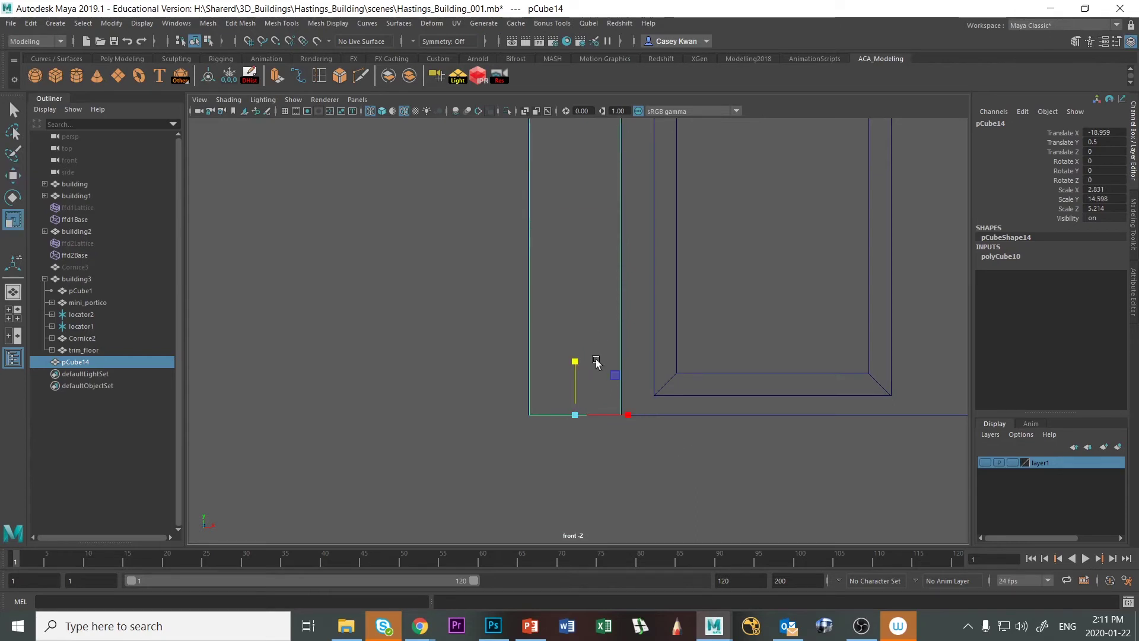
scroll(602, 365, down, 3)
alt+middle_drag(603, 368, 557, 453)
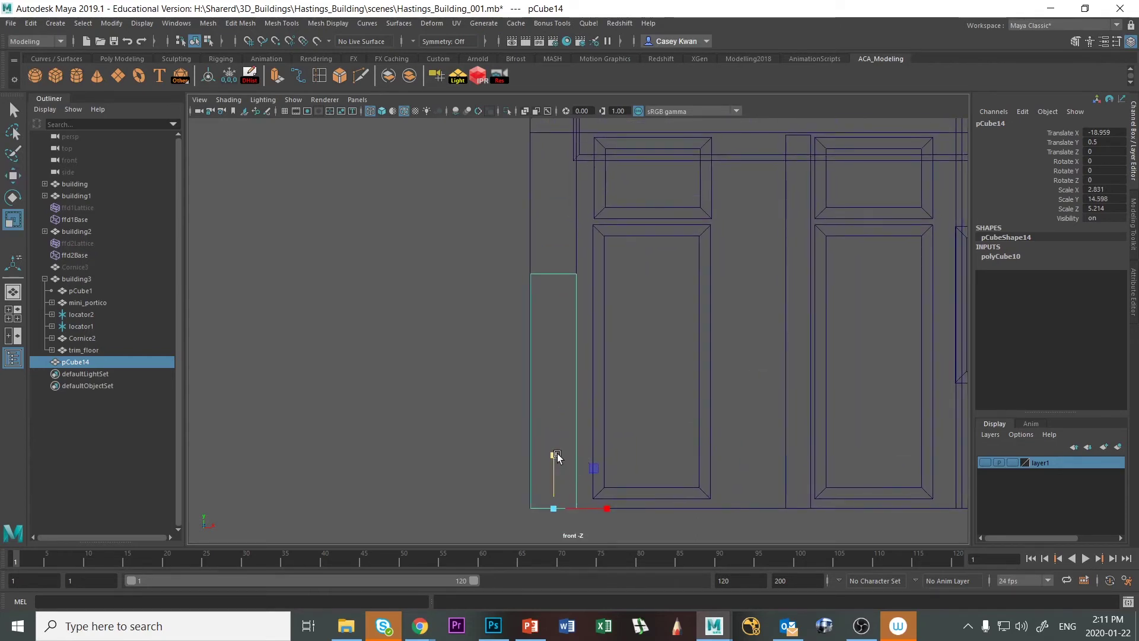
drag(557, 453, 567, 392)
scroll(572, 356, down, 2)
scroll(572, 356, down, 2)
Move the pillar's top vertices up to the underside of the cornice.
right_drag(580, 194, 525, 194)
drag(499, 153, 714, 239)
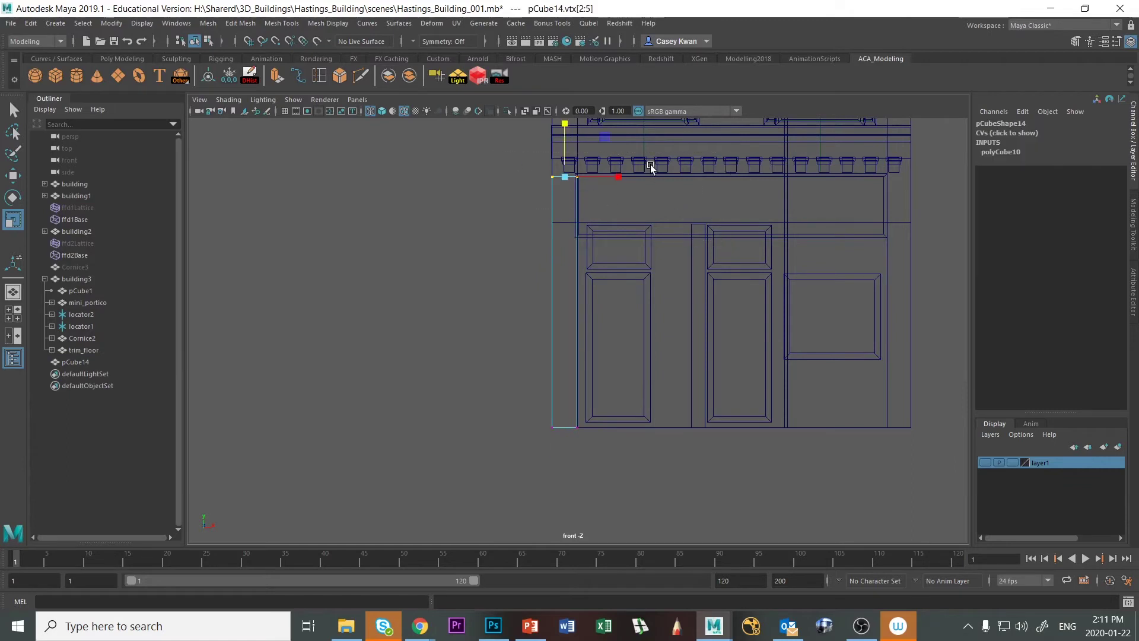
key(f)
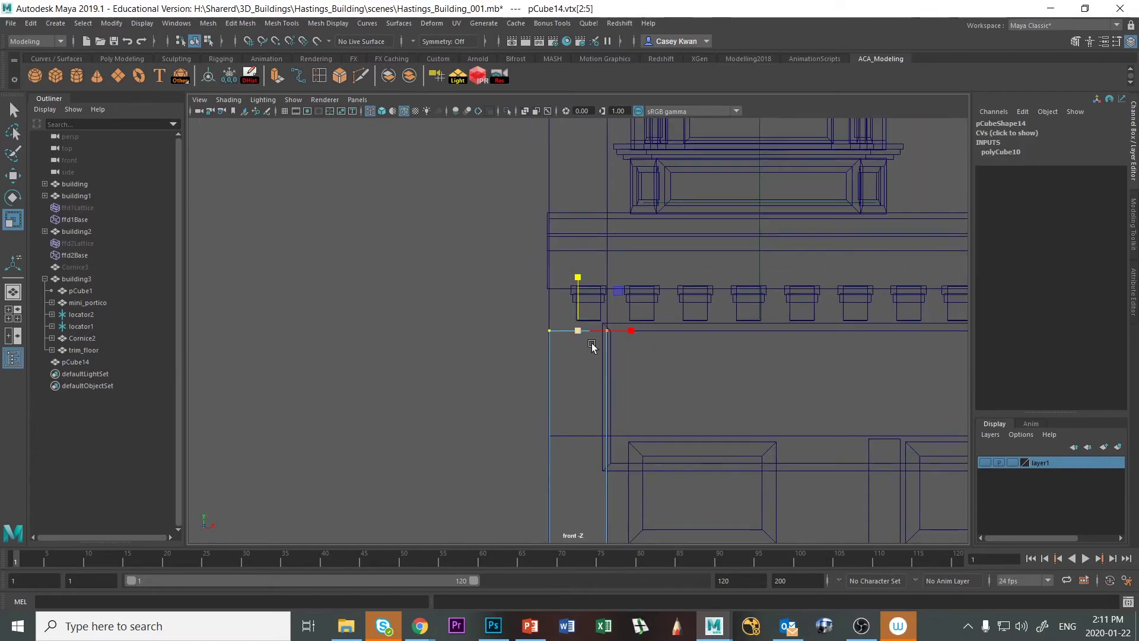
key(w)
drag(581, 275, 579, 266)
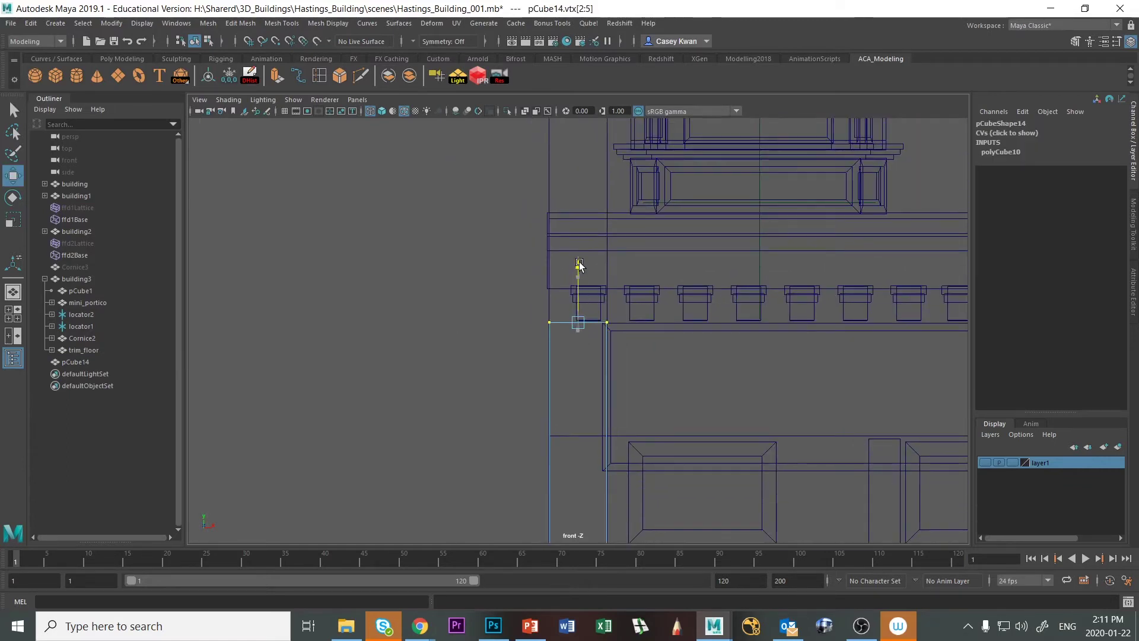
click(456, 343)
Scale the pillar pCube14 thinner in depth in the perspective view.
key(space)
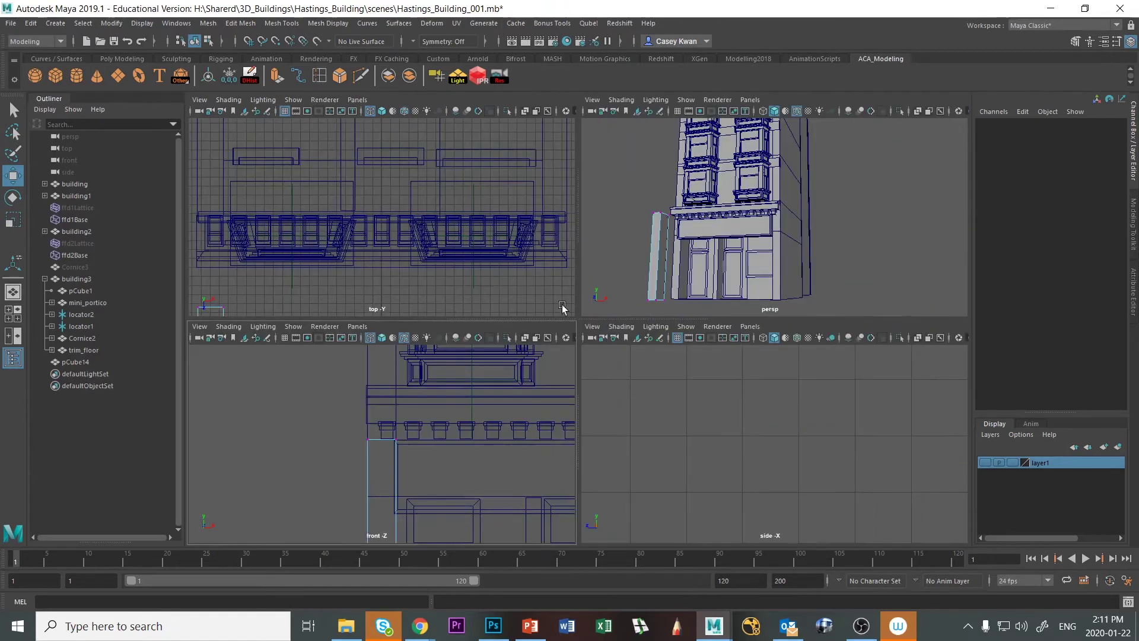
key(space)
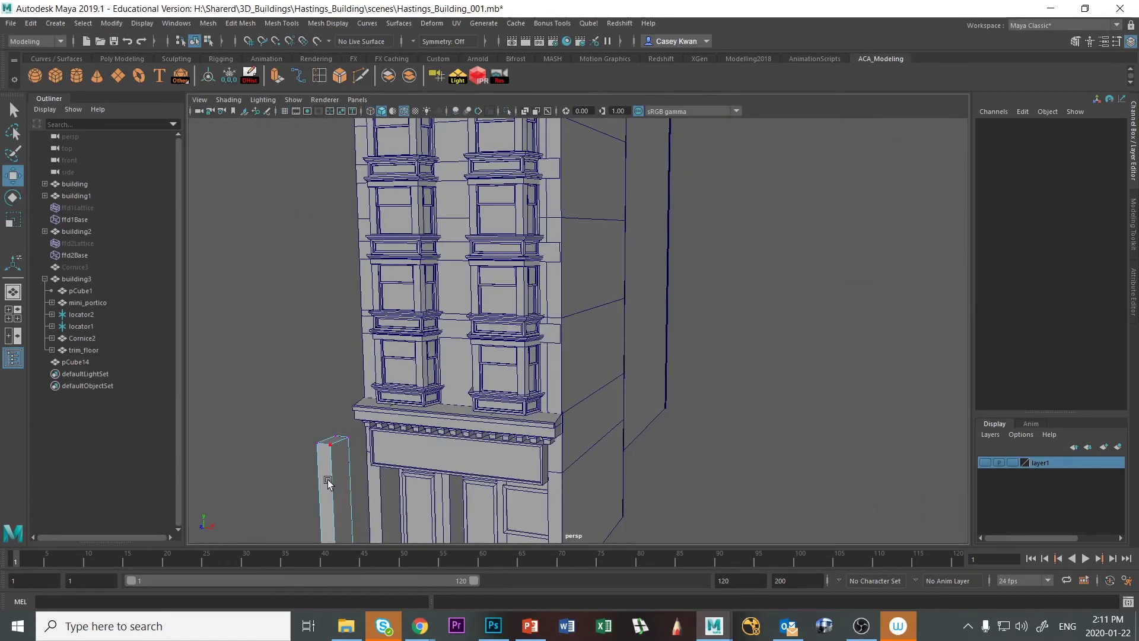
right_drag(328, 483, 327, 461)
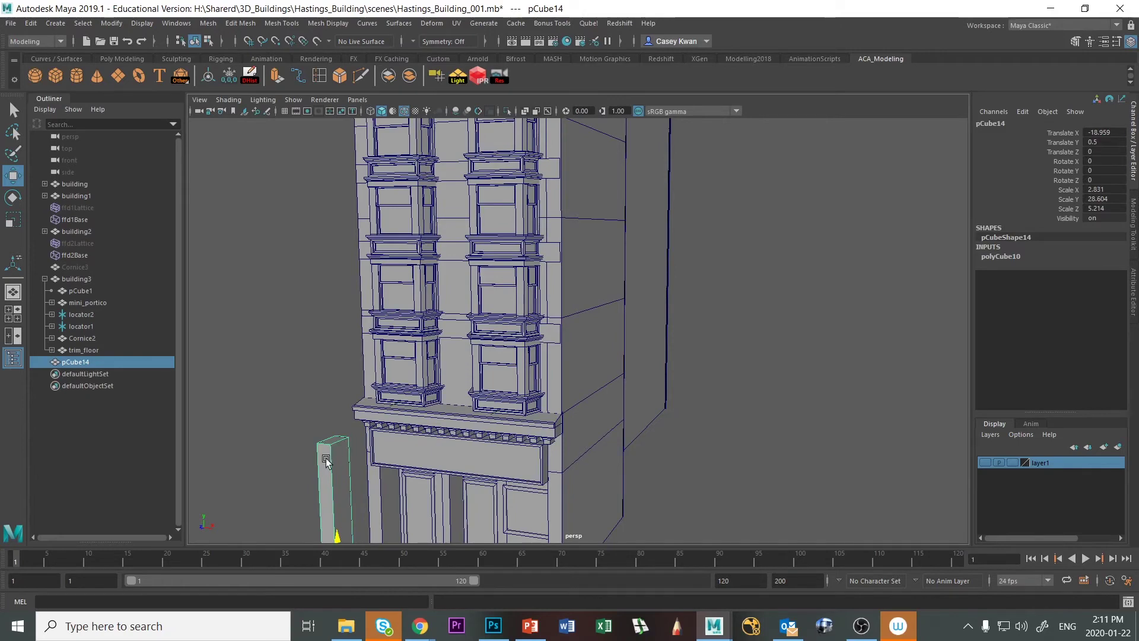
key(f)
scroll(589, 418, down, 4)
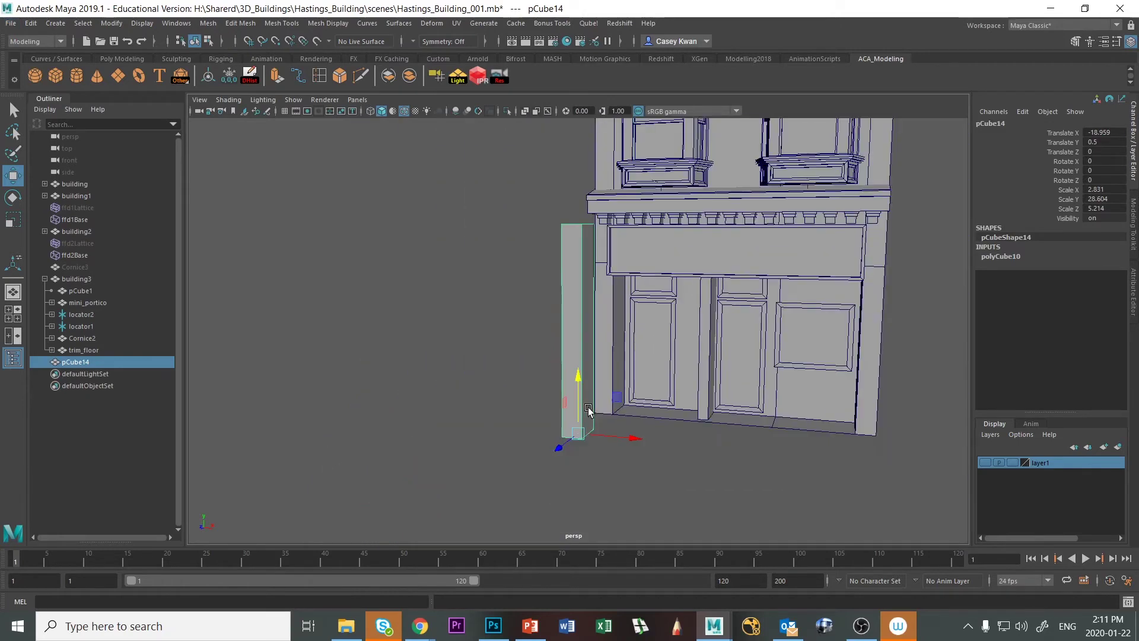
alt+drag(589, 418, 505, 421)
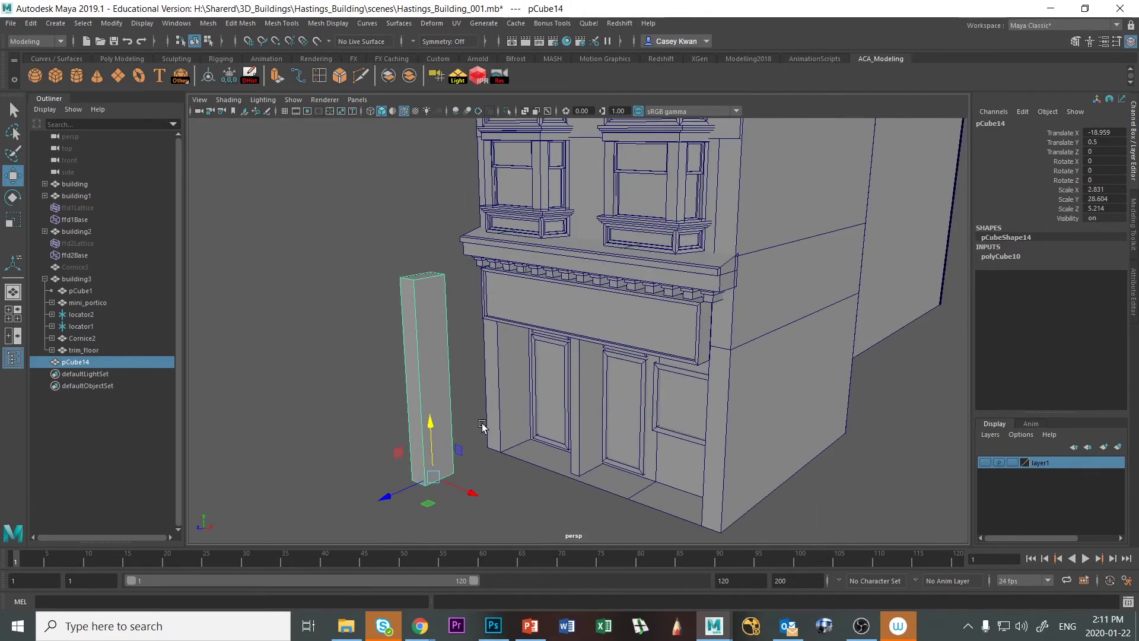
key(r)
drag(383, 497, 428, 479)
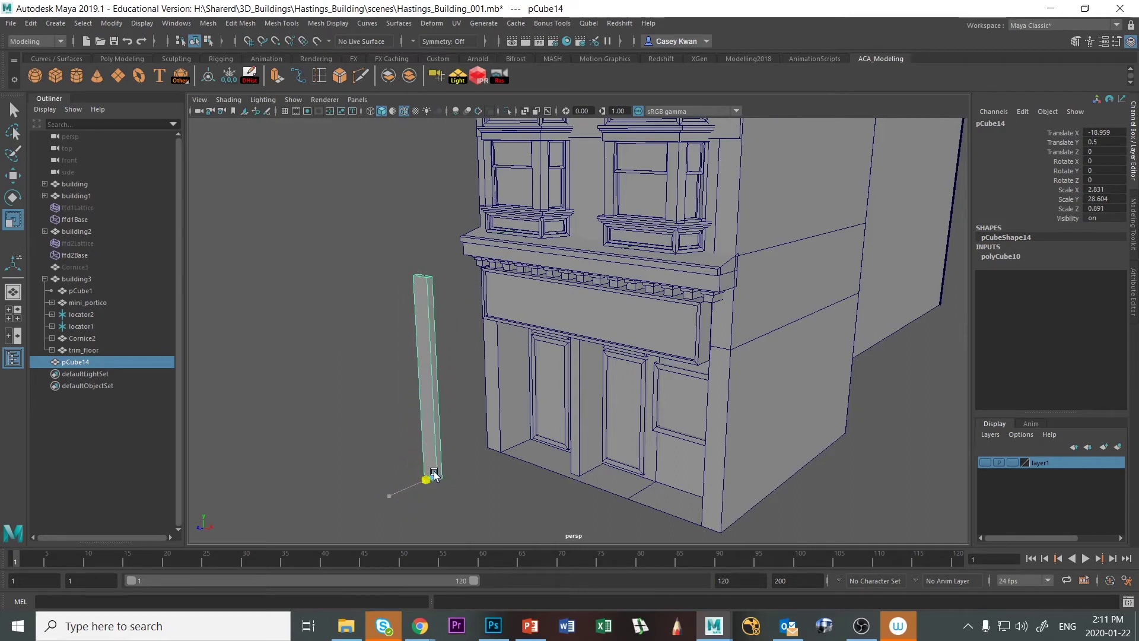
Slide the pillar along Z to -12.127 against the building's front corner, then view the reference photo.
key(w)
drag(434, 477, 452, 475)
scroll(457, 471, up, 5)
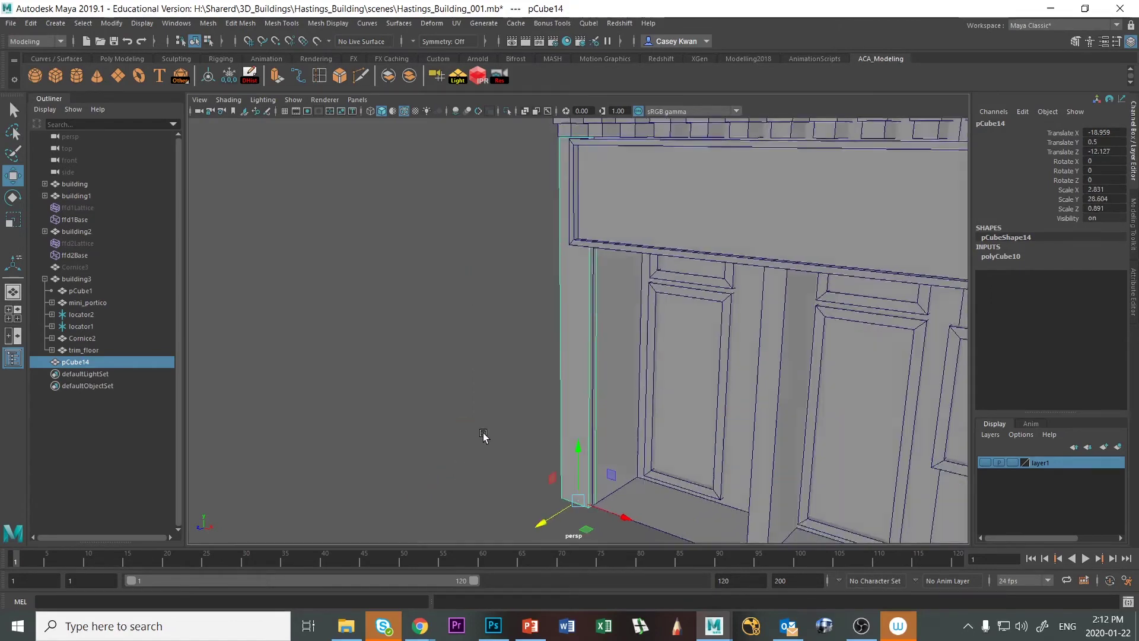
alt+drag(483, 435, 639, 510)
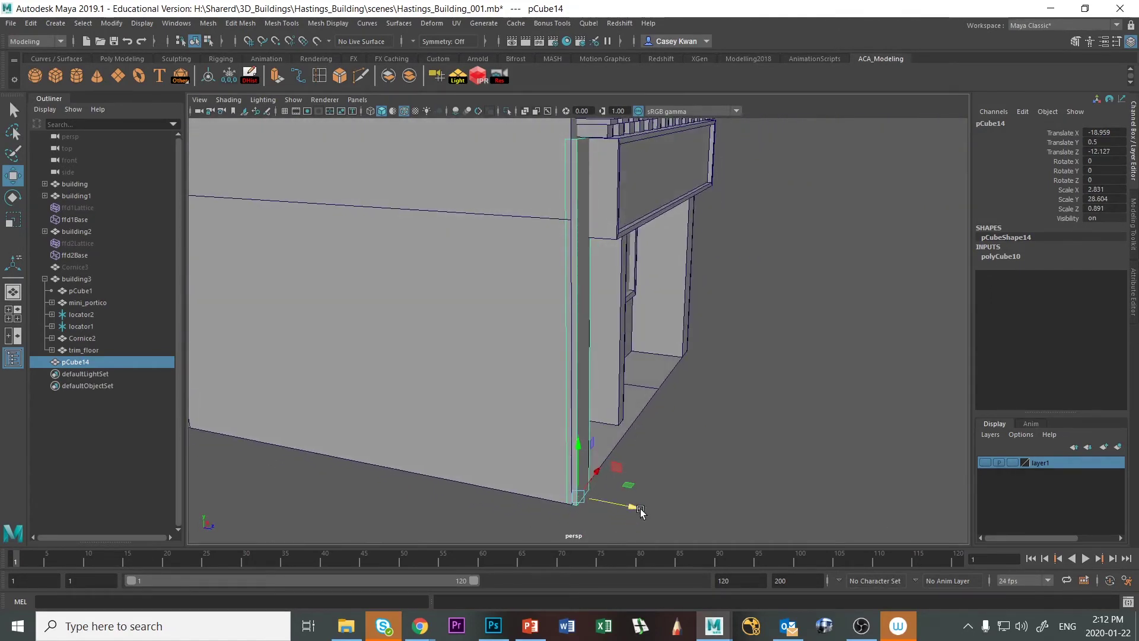
click(847, 417)
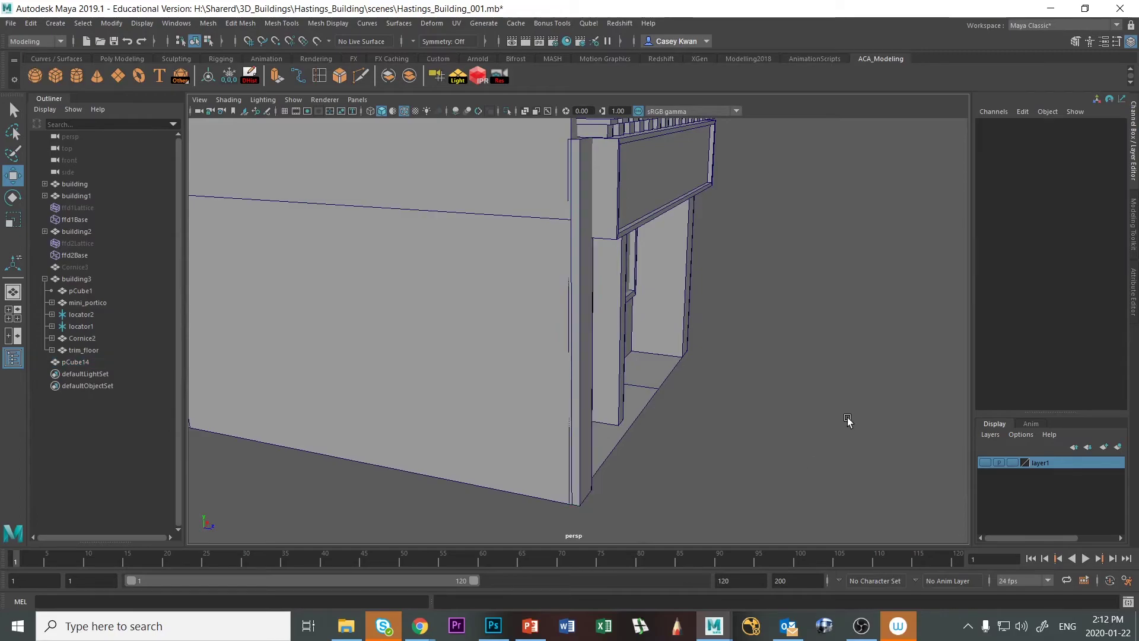
alt+drag(847, 418, 799, 418)
key(alt+Tab)
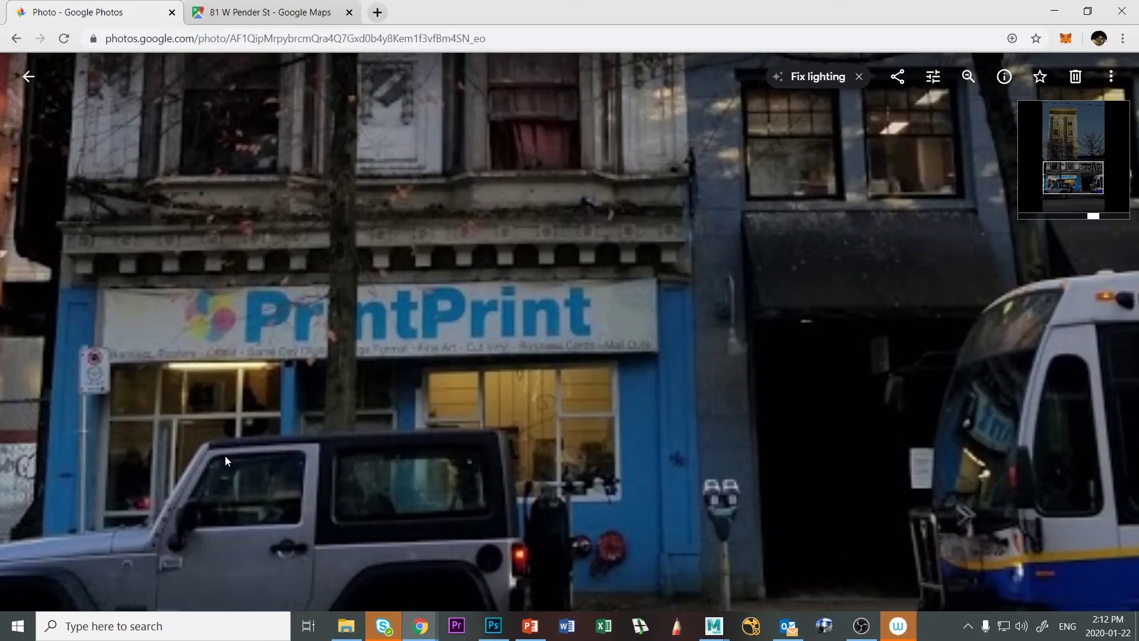
key(alt+Tab)
alt+drag(563, 378, 580, 372)
click(581, 370)
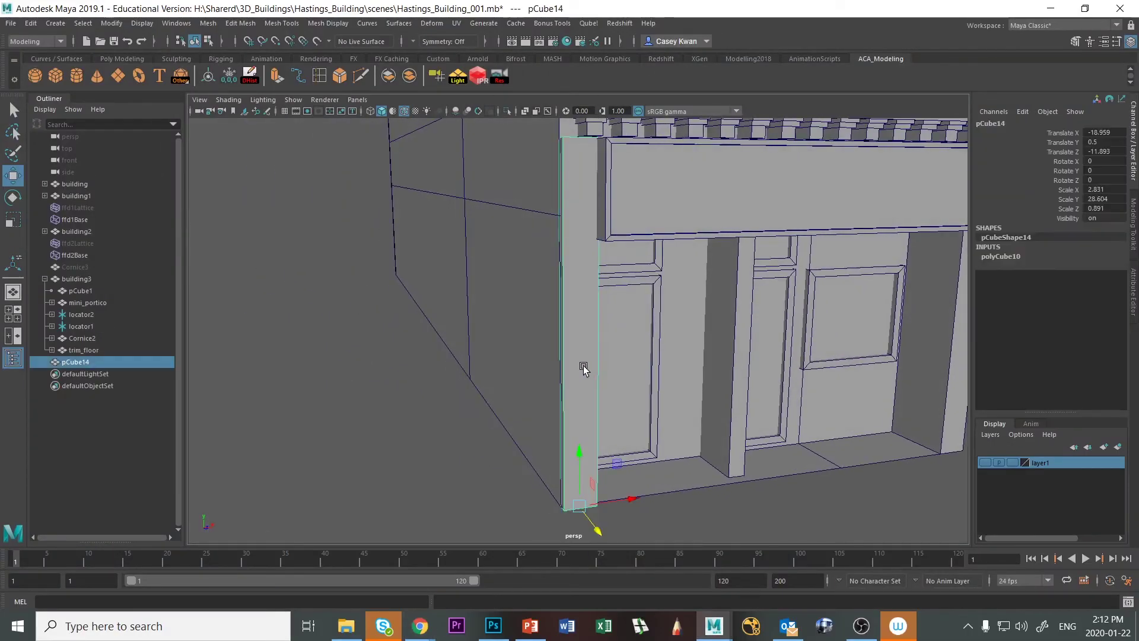
Freeze the pillar's transformations and insert an edge loop near its base.
click(223, 75)
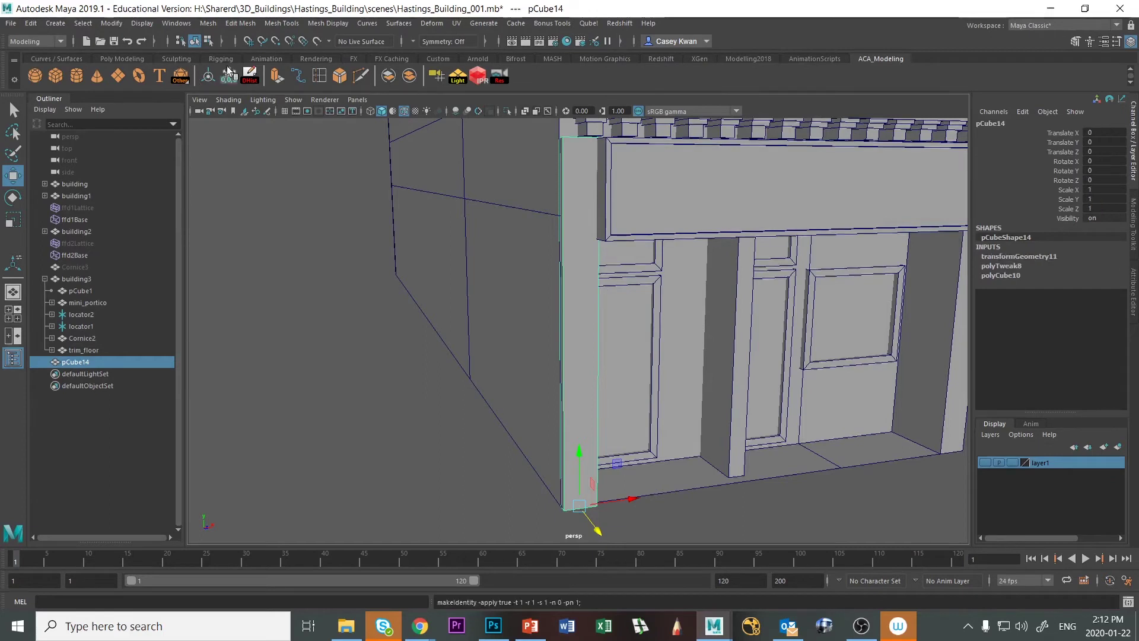
click(281, 23)
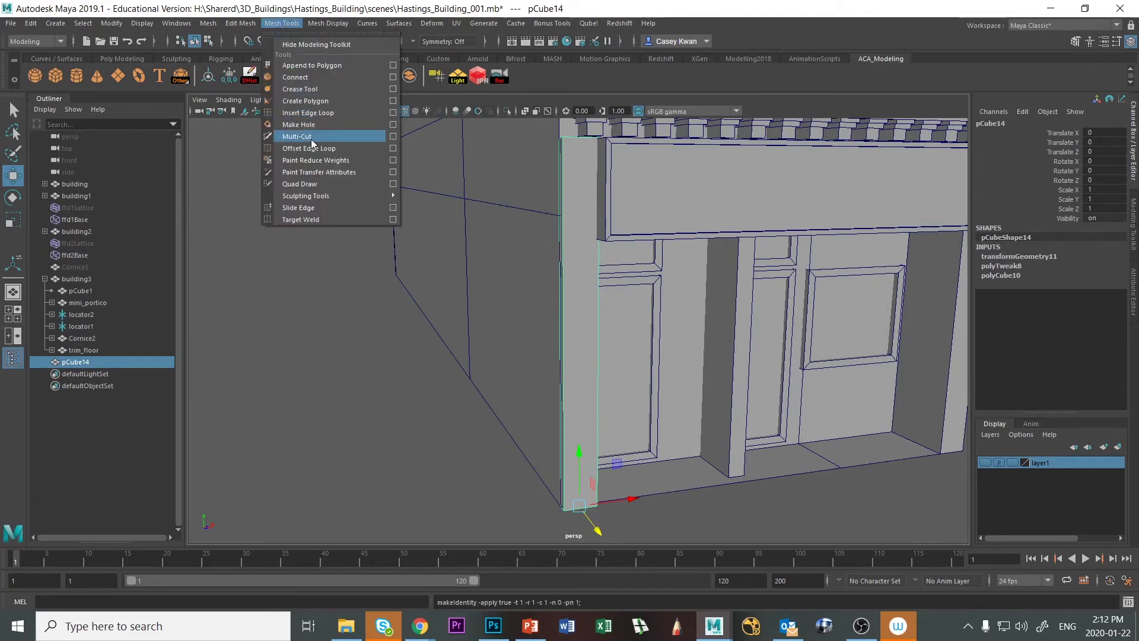
click(324, 113)
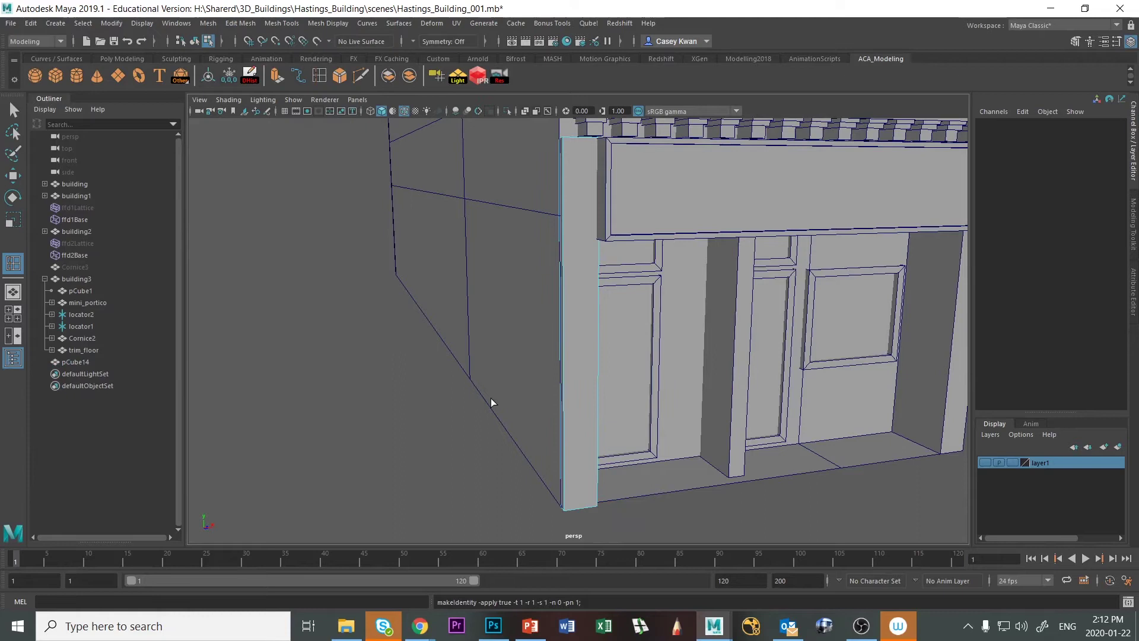
click(566, 460)
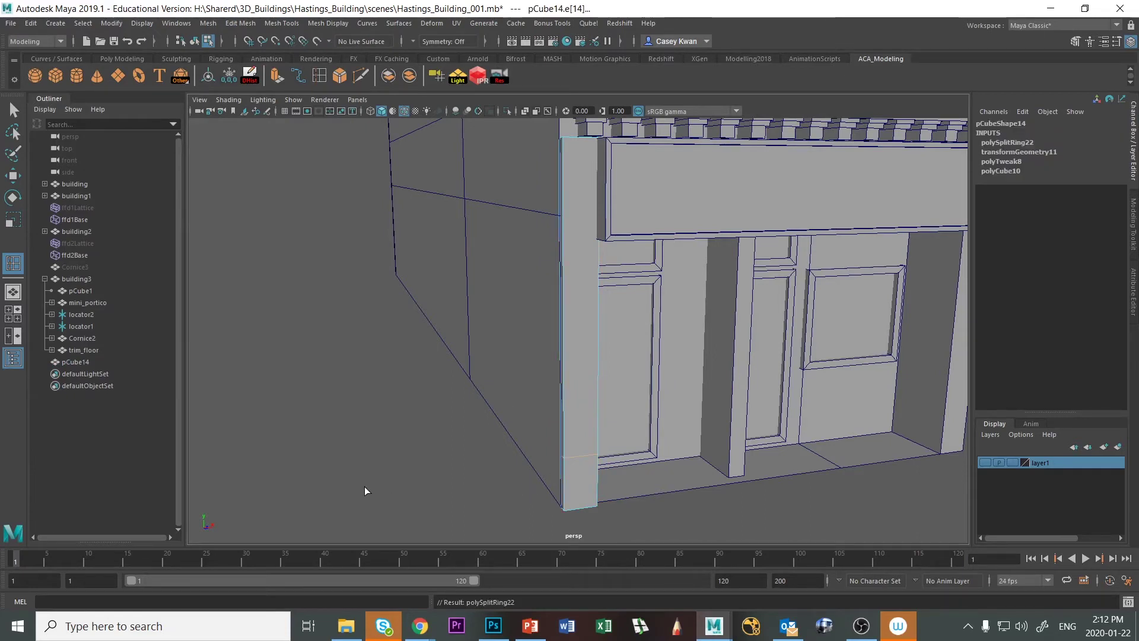
Switch to Face mode and select the pillar's front face.
alt+drag(359, 478, 340, 469)
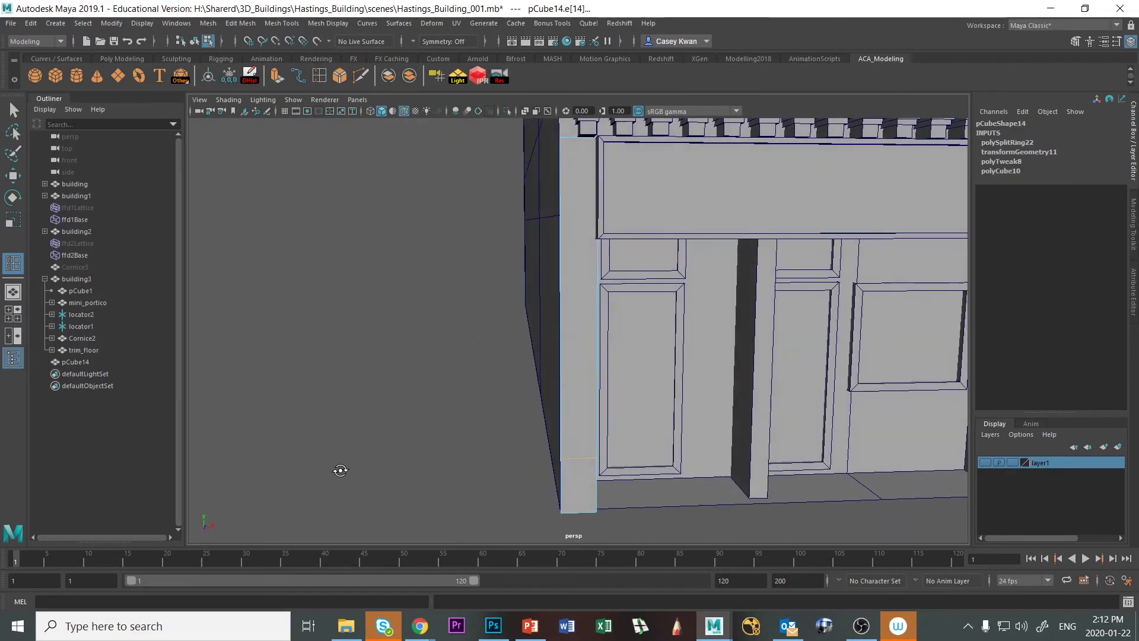
click(359, 425)
key(q)
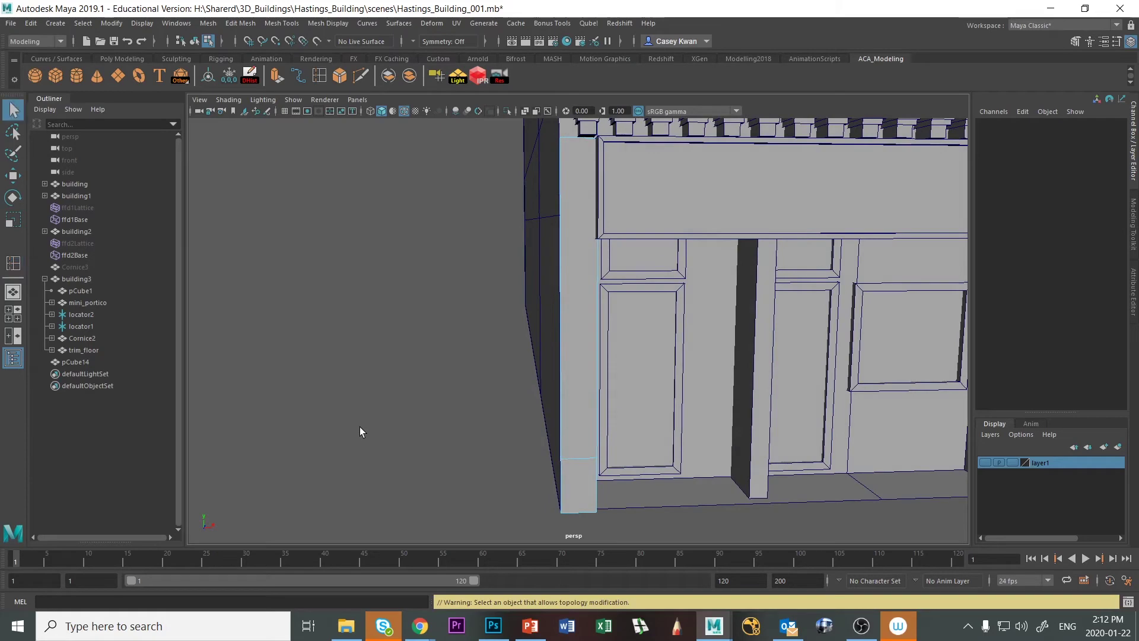
right_drag(578, 302, 580, 339)
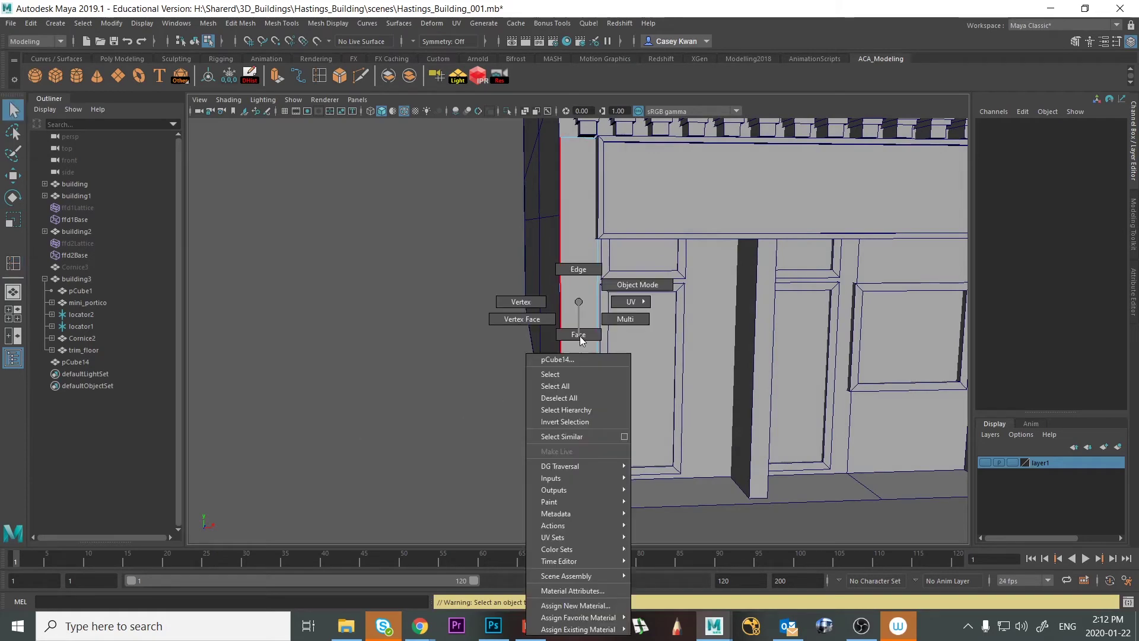
click(579, 335)
Extrude the pillar's front face with offset 0.5, then extrude again and push it back 0.421 in local Z.
alt+drag(447, 384, 568, 374)
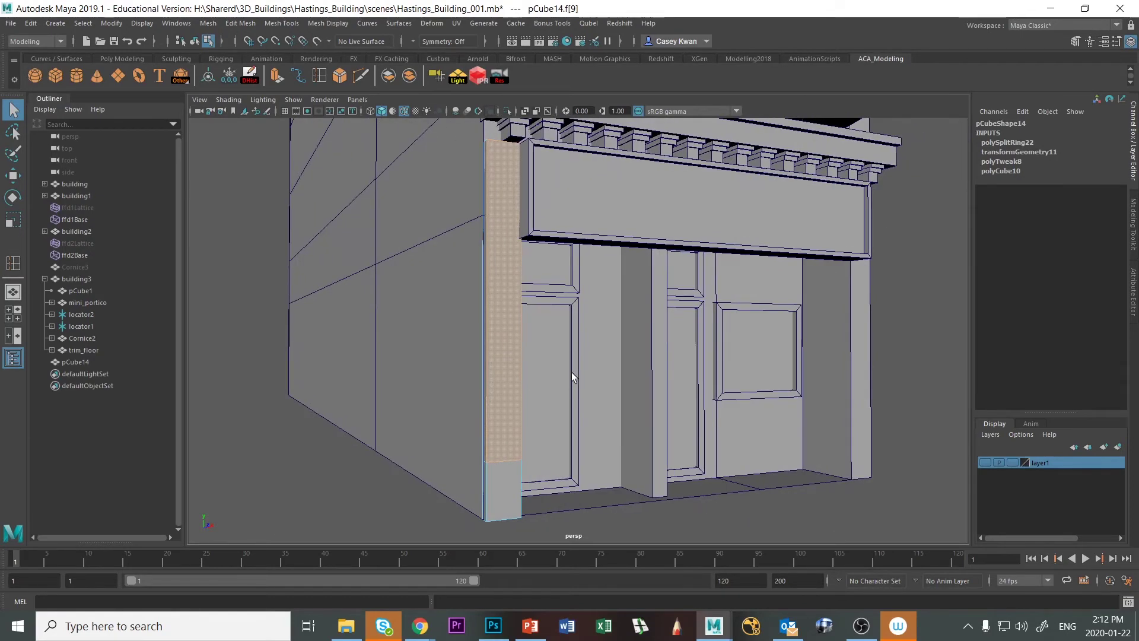
key(ctrl+e)
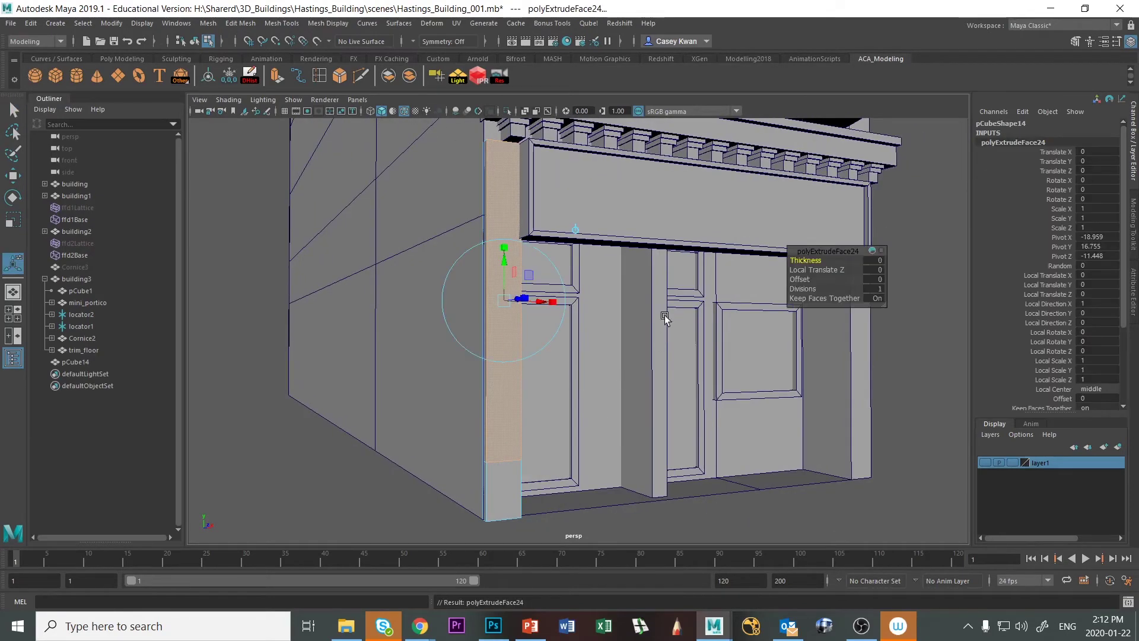
click(795, 280)
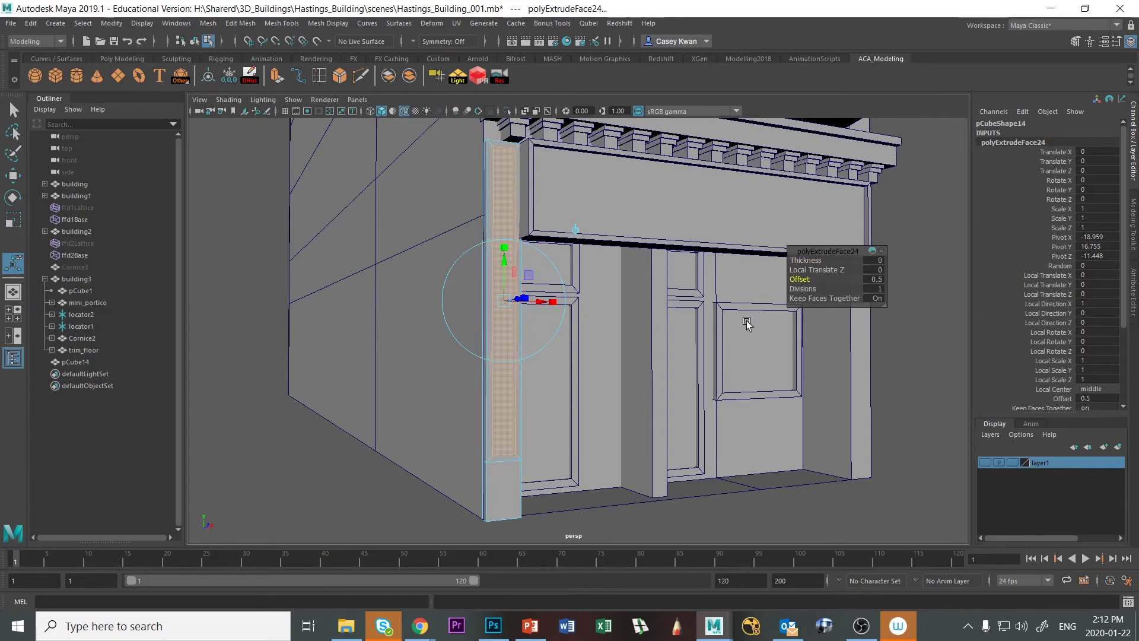
alt+drag(747, 323, 634, 374)
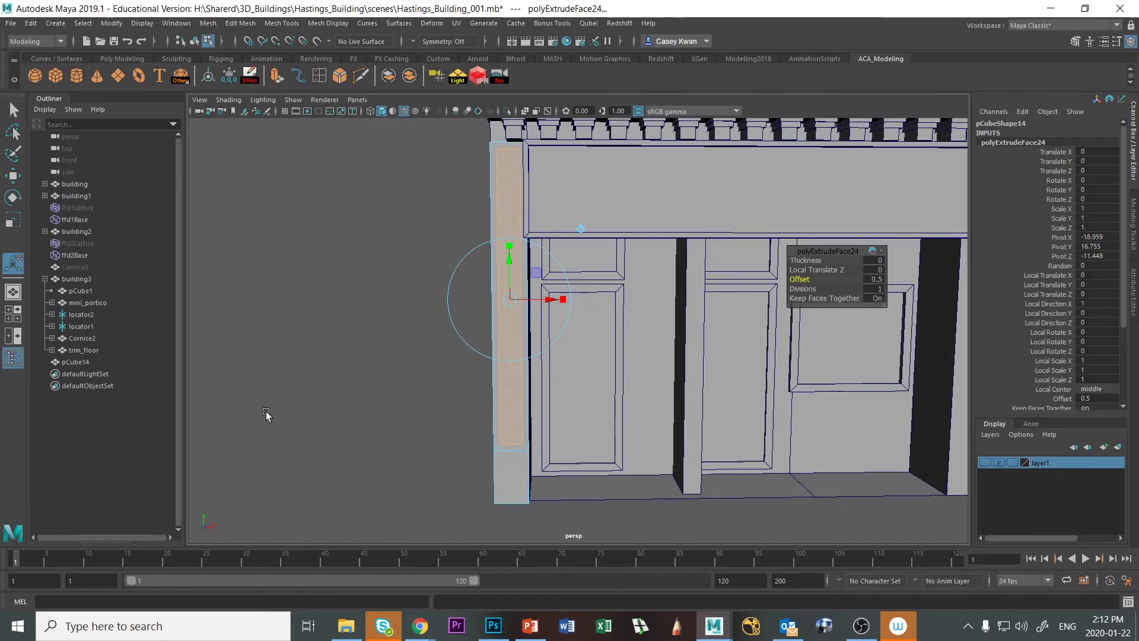
key(ctrl+e)
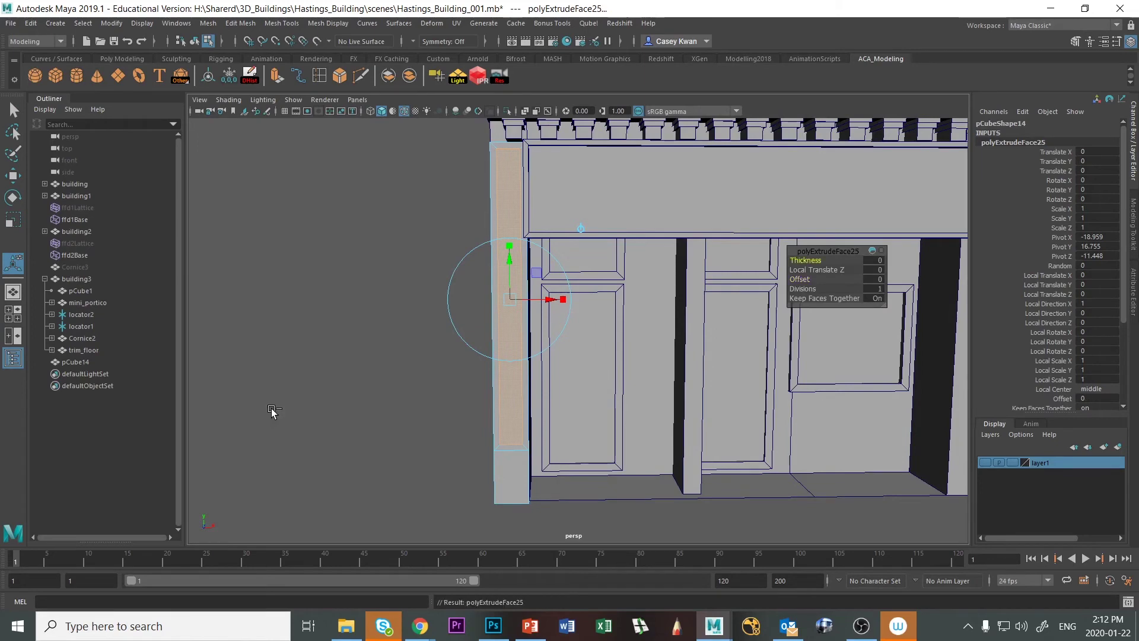
alt+drag(369, 420, 508, 411)
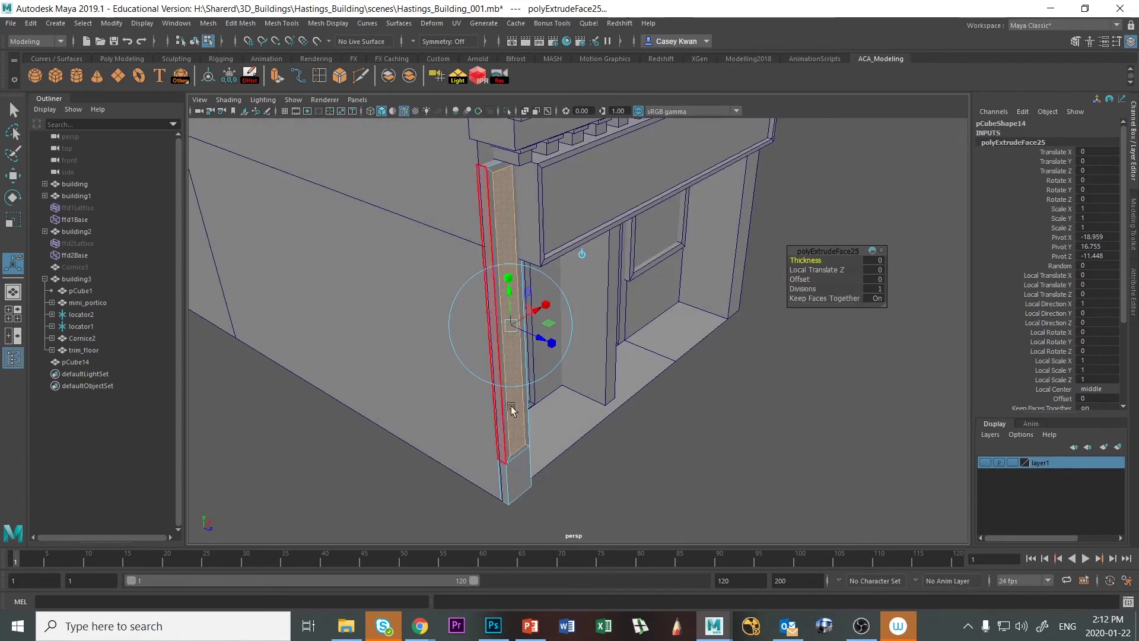
drag(539, 339, 534, 339)
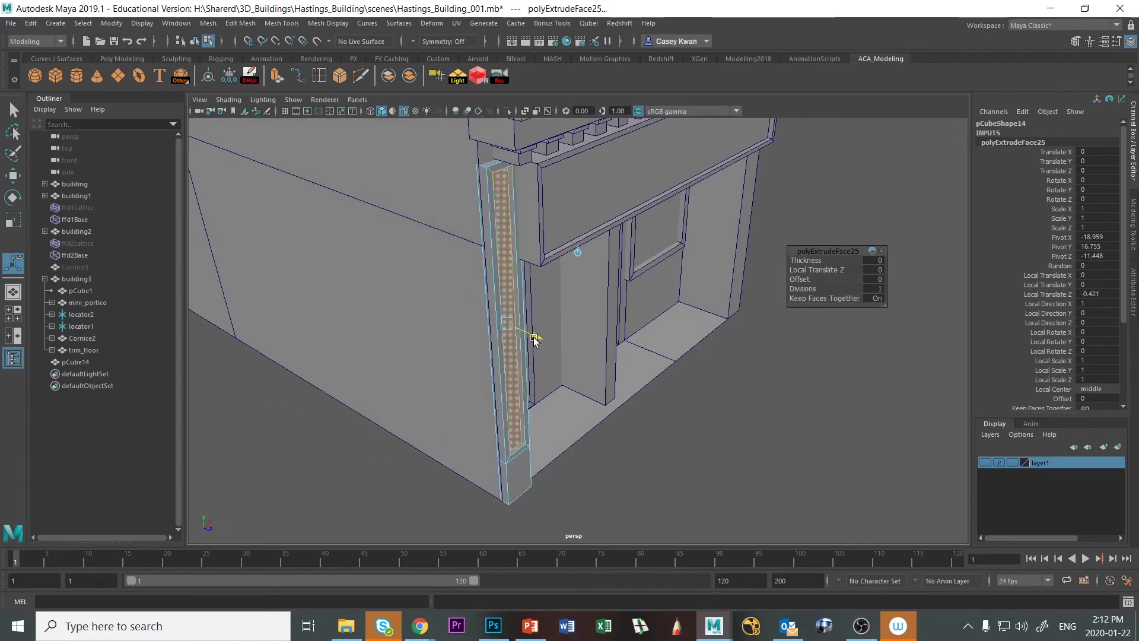
click(755, 504)
alt+drag(755, 504, 666, 465)
Compare the storefront reference photo with the model, then orbit closer on Maya's building corner.
key(alt+Tab)
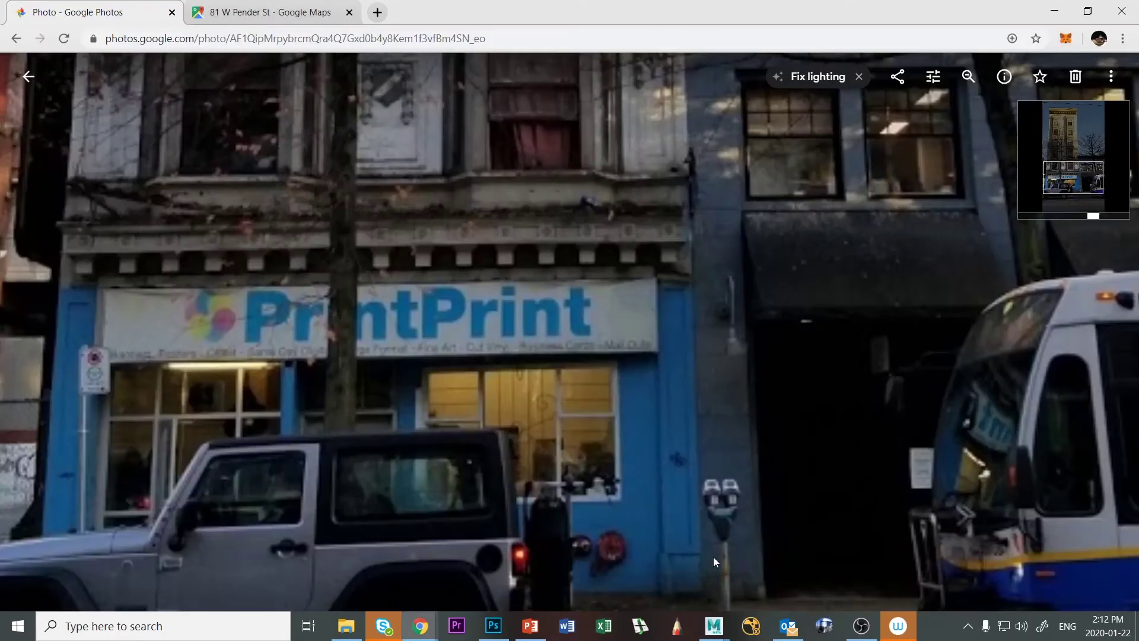
key(alt+Tab)
key(alt+Tab)
key(alt+Tab)
alt+drag(473, 428, 543, 422)
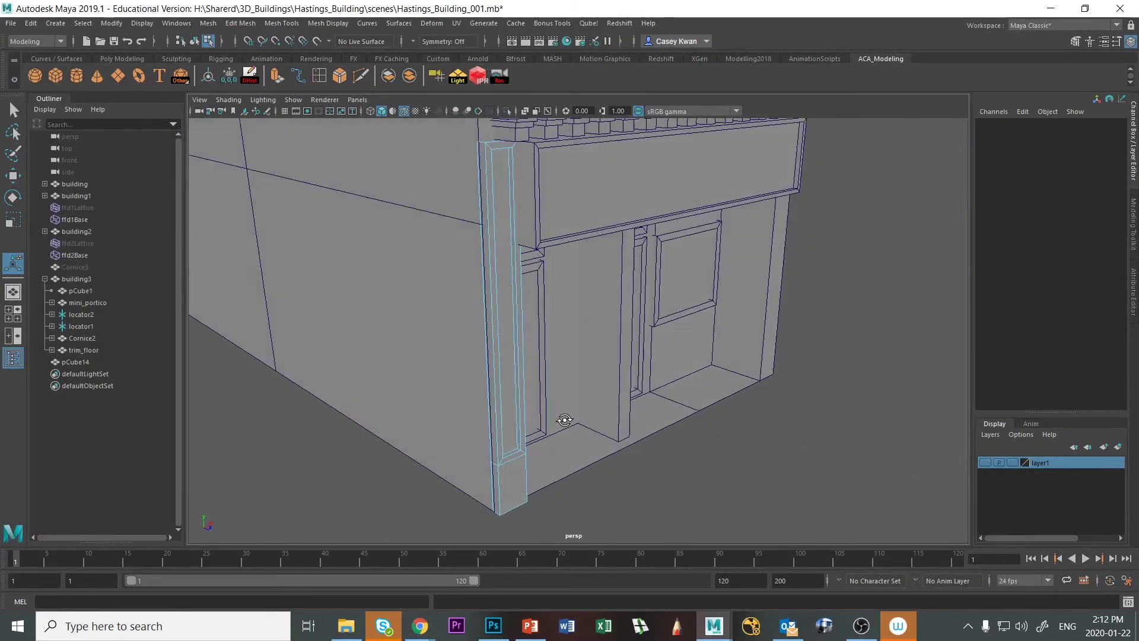
key(alt+Tab)
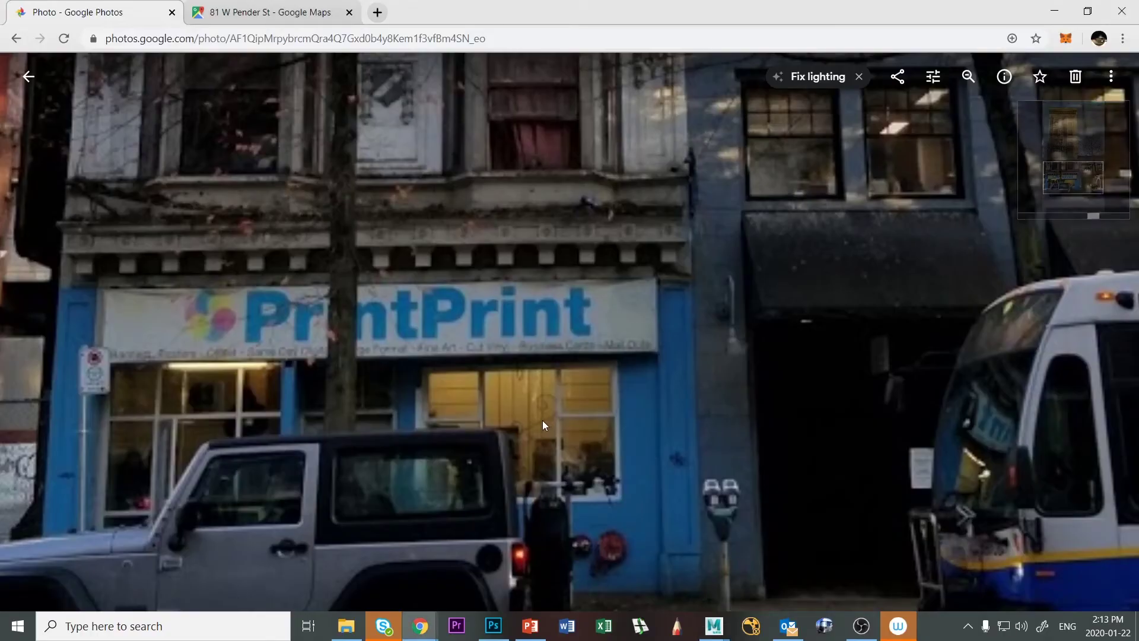
key(alt+Tab)
alt+drag(549, 363, 591, 405)
Select the pilaster's base, tall strip and ledge faces, undoing an accidental move.
click(571, 384)
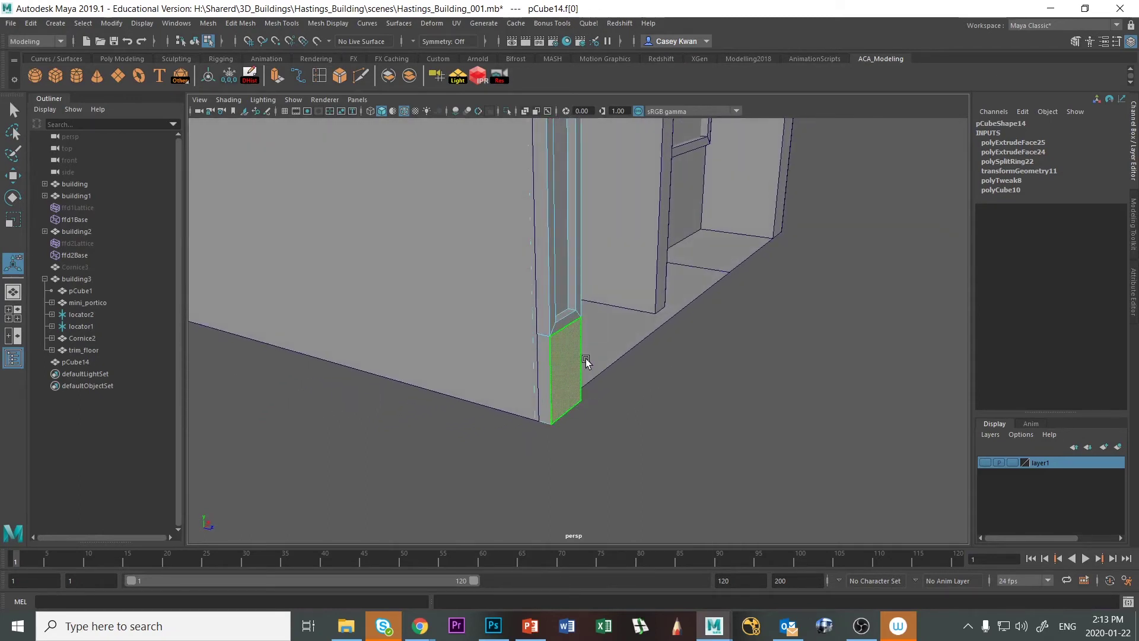
alt+drag(585, 361, 553, 312)
click(554, 305)
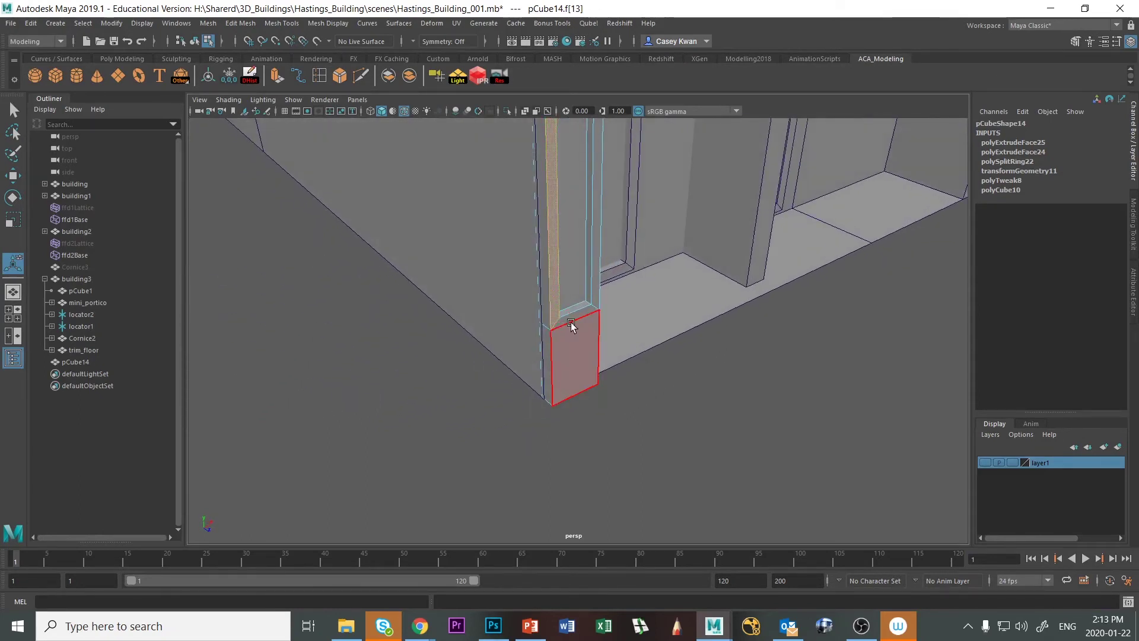
shift+click(573, 315)
alt+drag(600, 290, 490, 396)
shift+click(581, 330)
key(w)
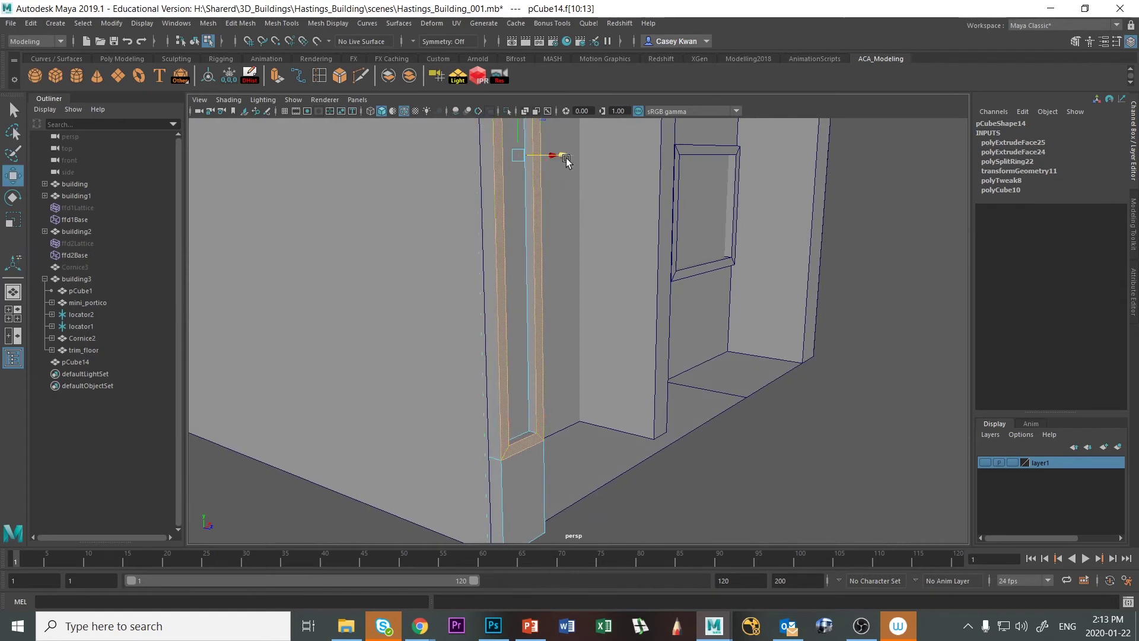
alt+drag(562, 158, 629, 170)
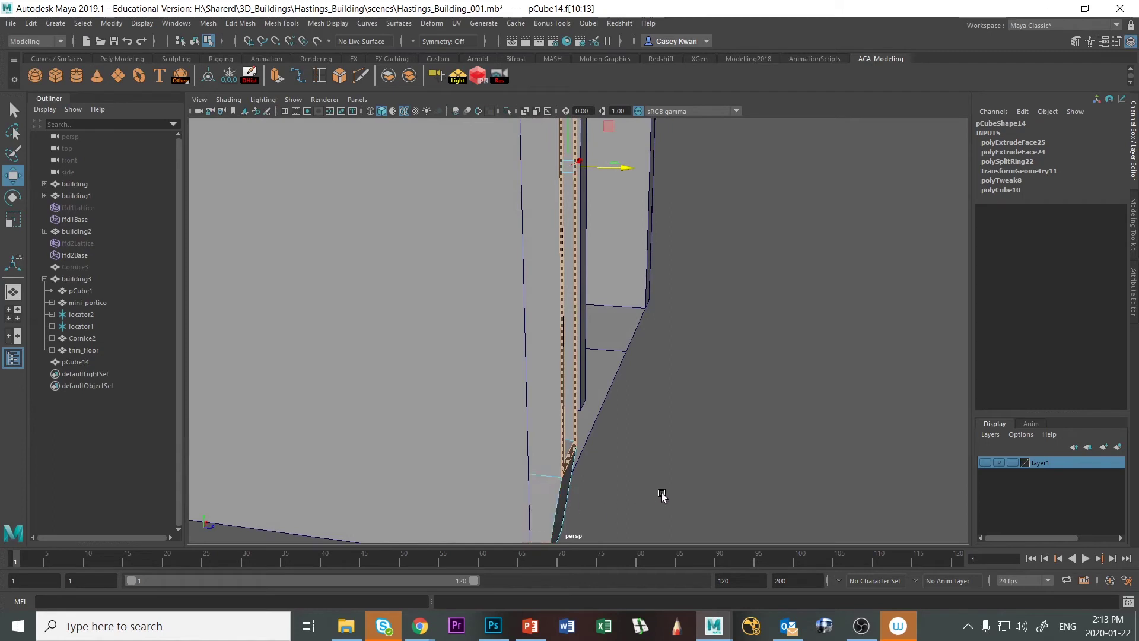
key(ctrl+z)
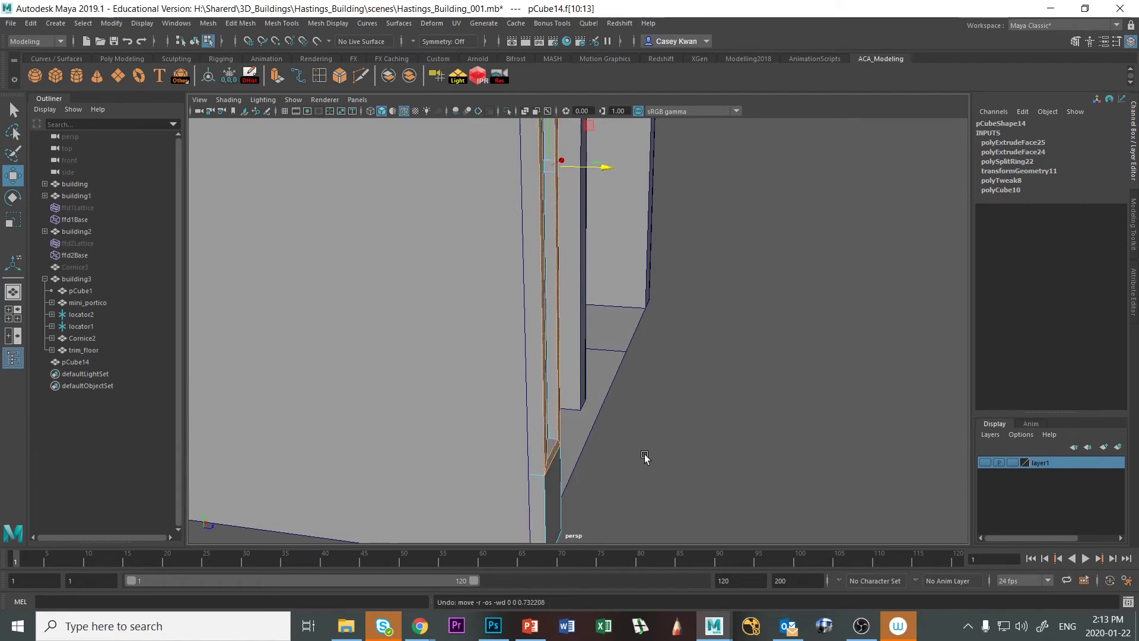
Extrude the selected pilaster faces, shifting them 0.412 along local Z.
alt+drag(645, 453, 607, 465)
alt+drag(656, 389, 584, 493)
key(ctrl+e)
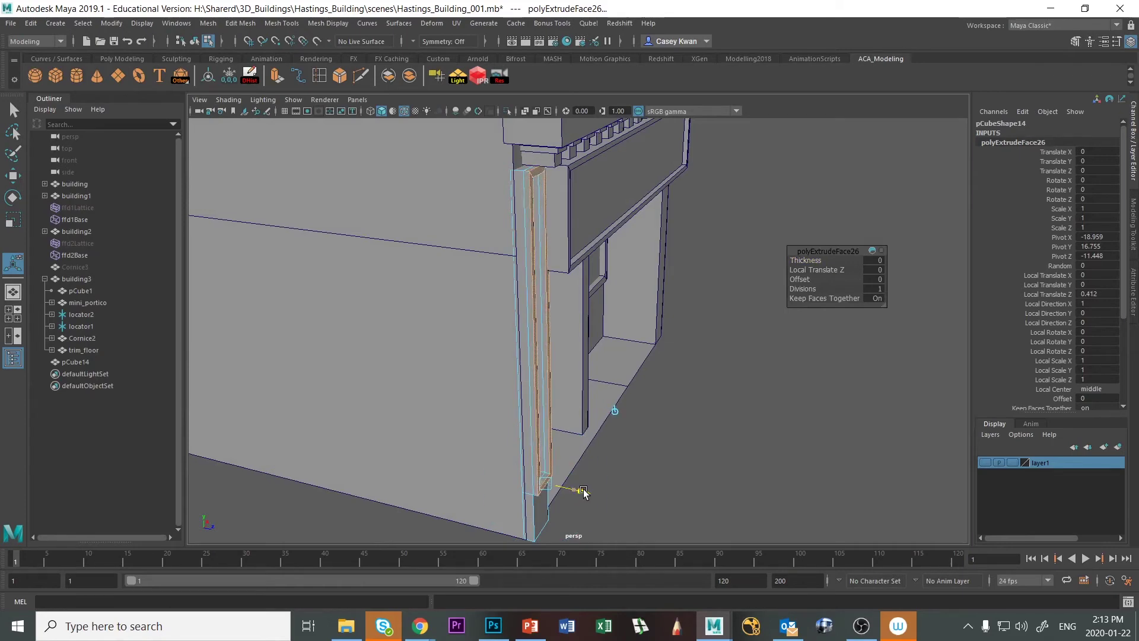
click(673, 504)
alt+drag(673, 503, 591, 493)
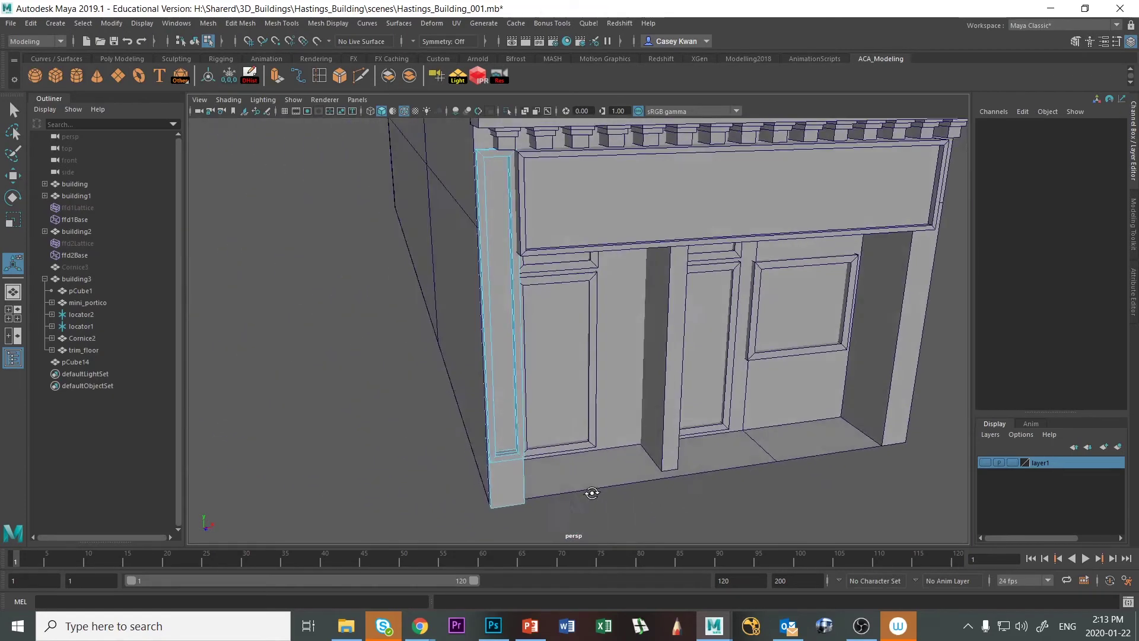
Return to Object Mode and rename pCube14 to 'pillaster' in the Outliner.
scroll(482, 465, up, 8)
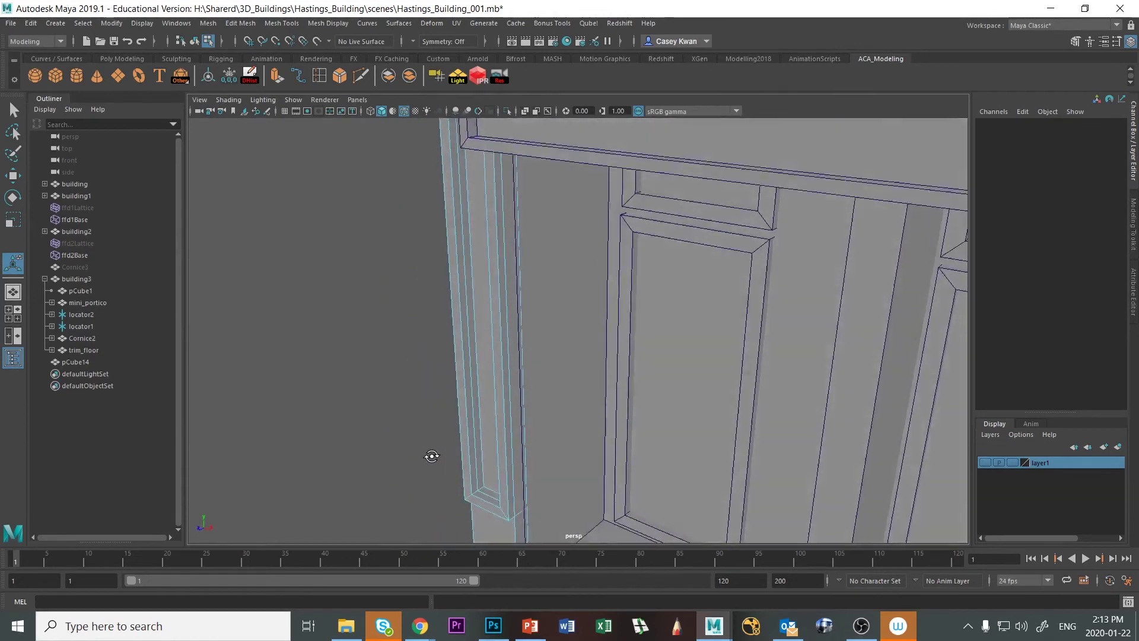
scroll(478, 483, down, 6)
right_click(537, 301)
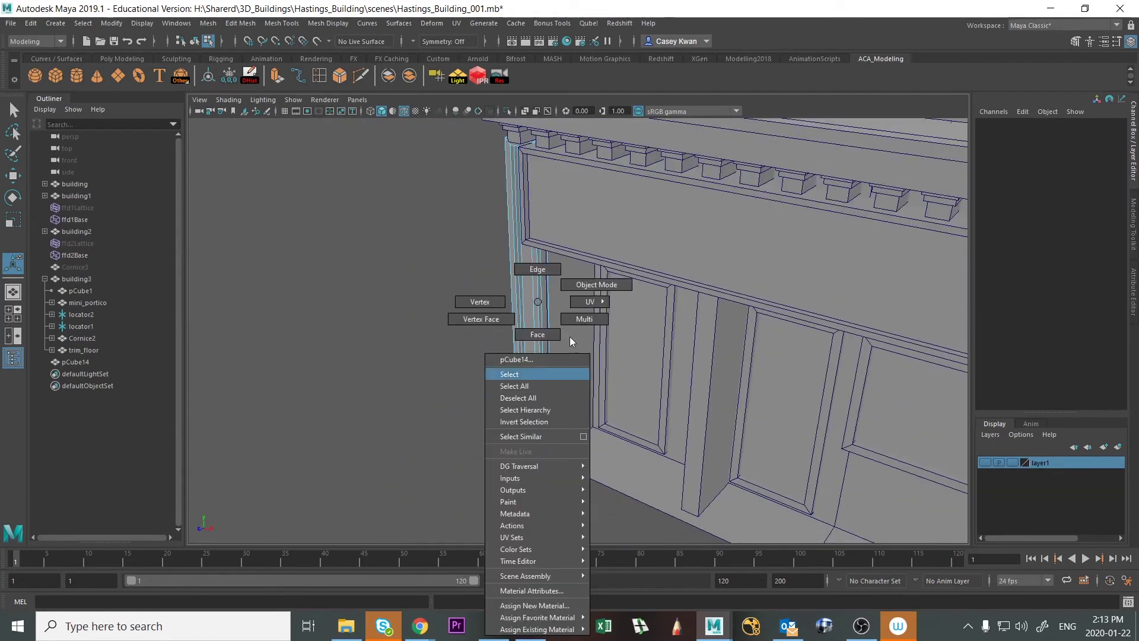
click(592, 287)
double_click(75, 362)
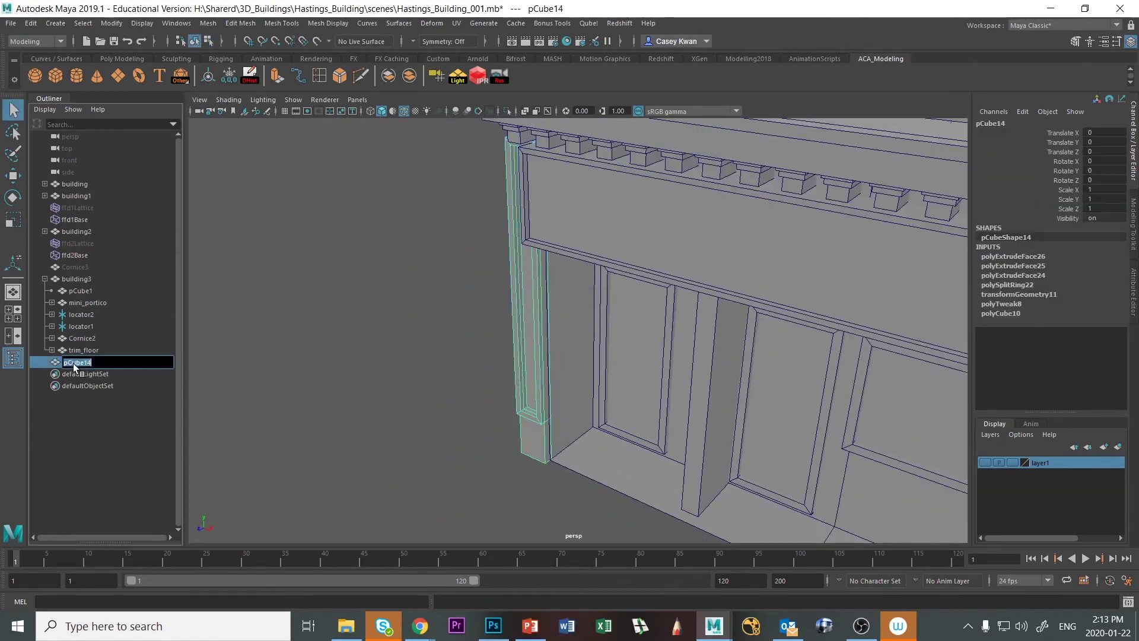
text(pillaster)
key(Return)
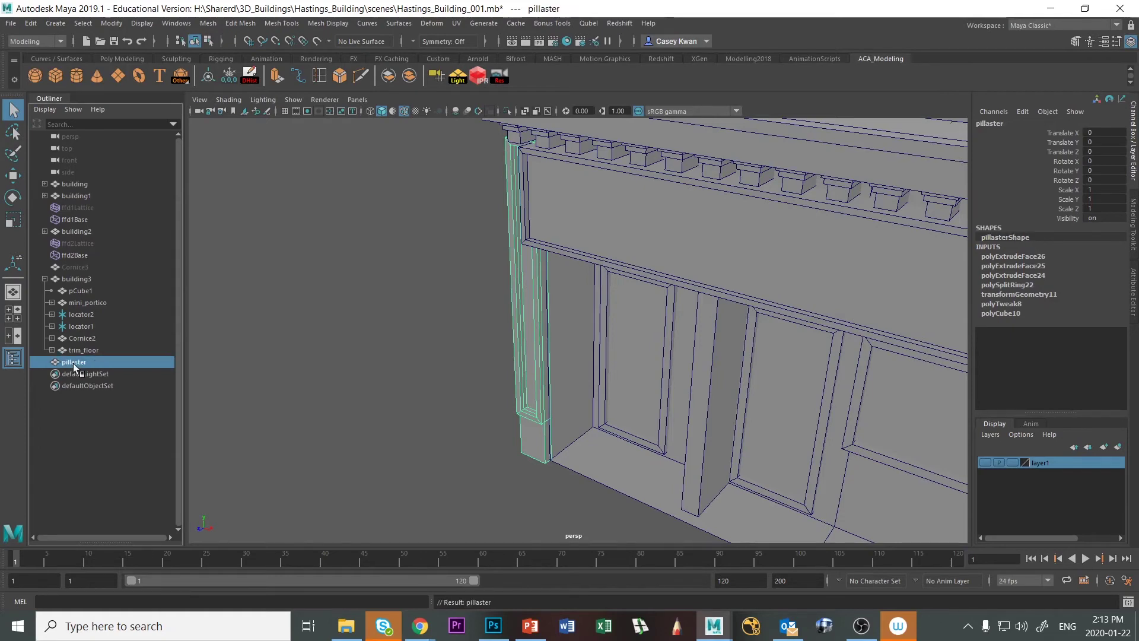
alt+drag(545, 475, 504, 503)
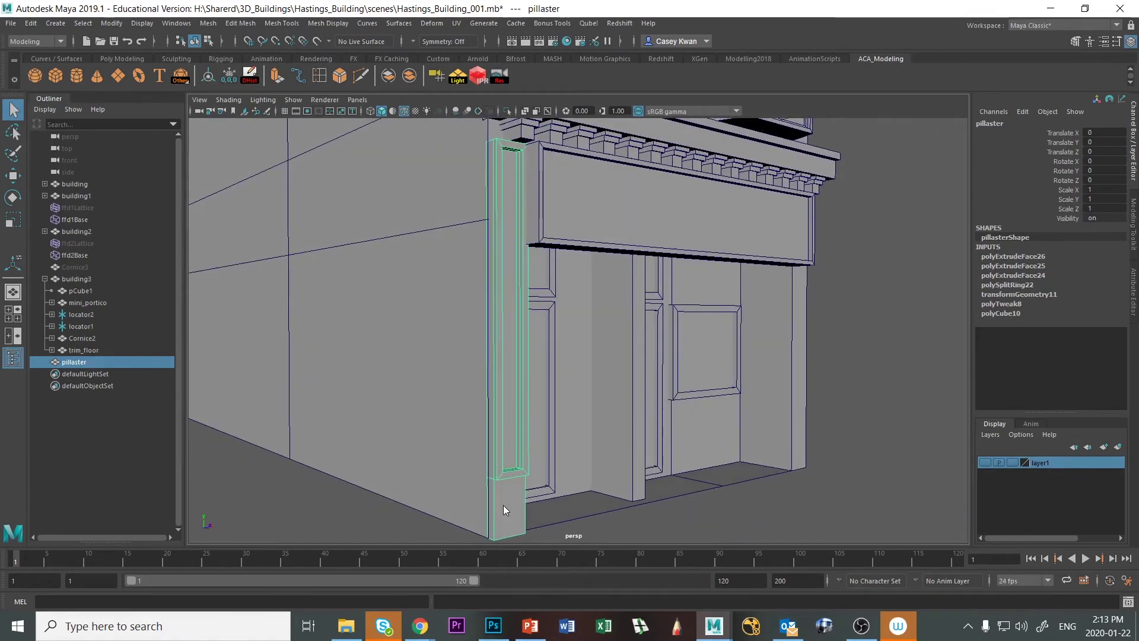
Duplicate the pilaster and slide the copy, pillaster1, to the storefront's right edge at Translate X 38.106.
right_click(503, 506)
right_drag(504, 506, 569, 285)
alt+drag(551, 511, 507, 508)
scroll(519, 509, down, 3)
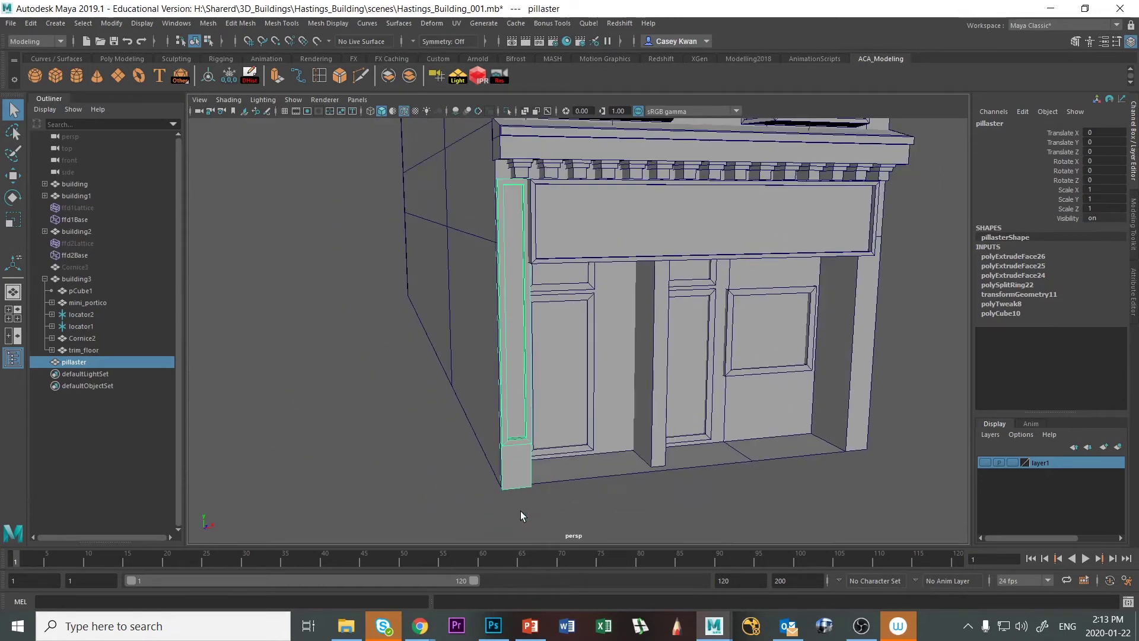
alt+middle_drag(597, 443, 534, 449)
alt+drag(535, 449, 573, 485)
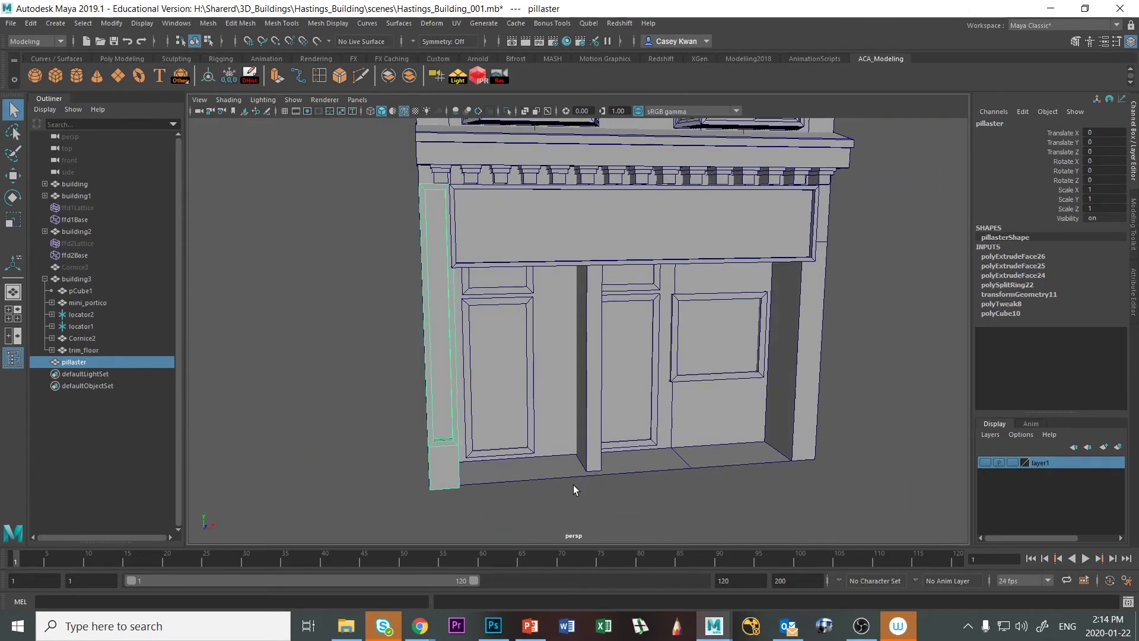
key(w)
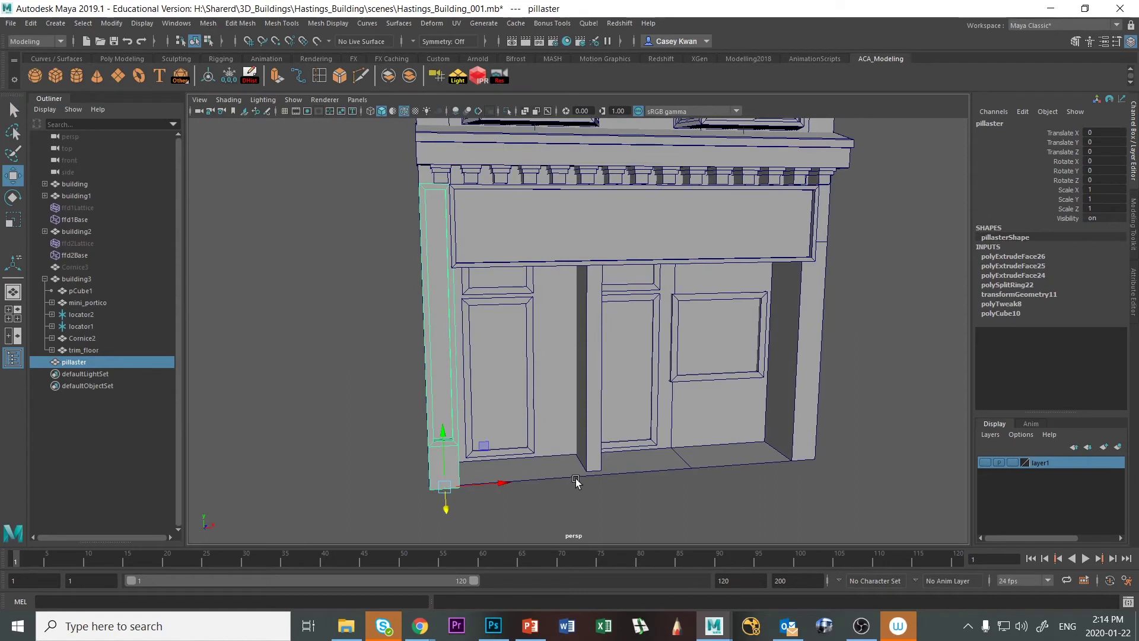
key(ctrl+d)
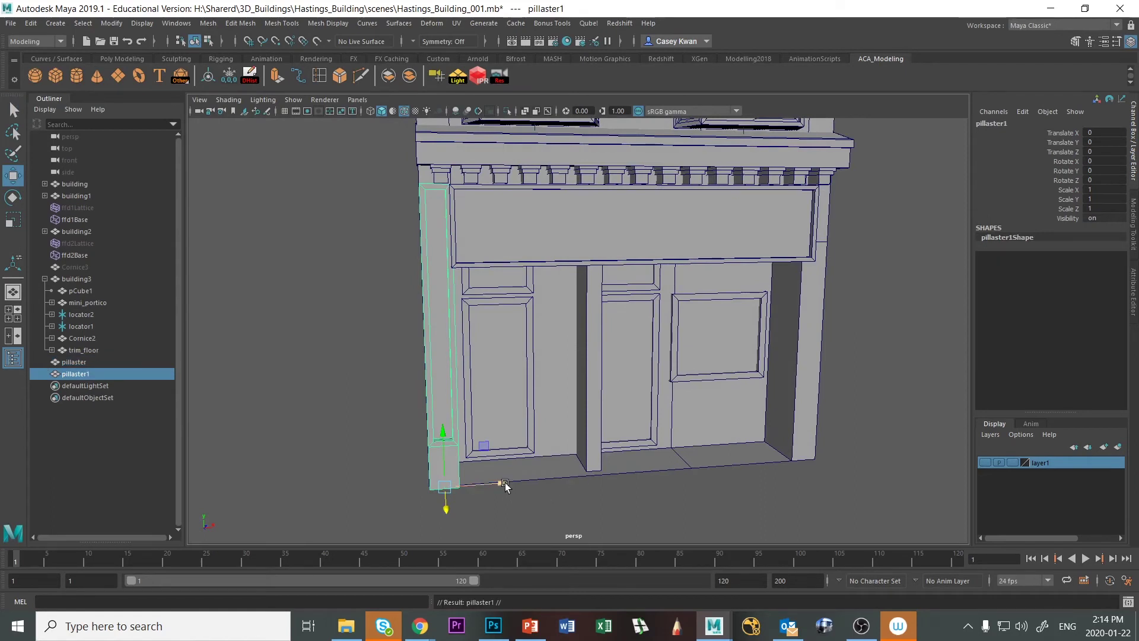
drag(504, 482, 601, 485)
Check pillaster1's alignment in the front view, then return to the perspective view.
key(space)
key(space)
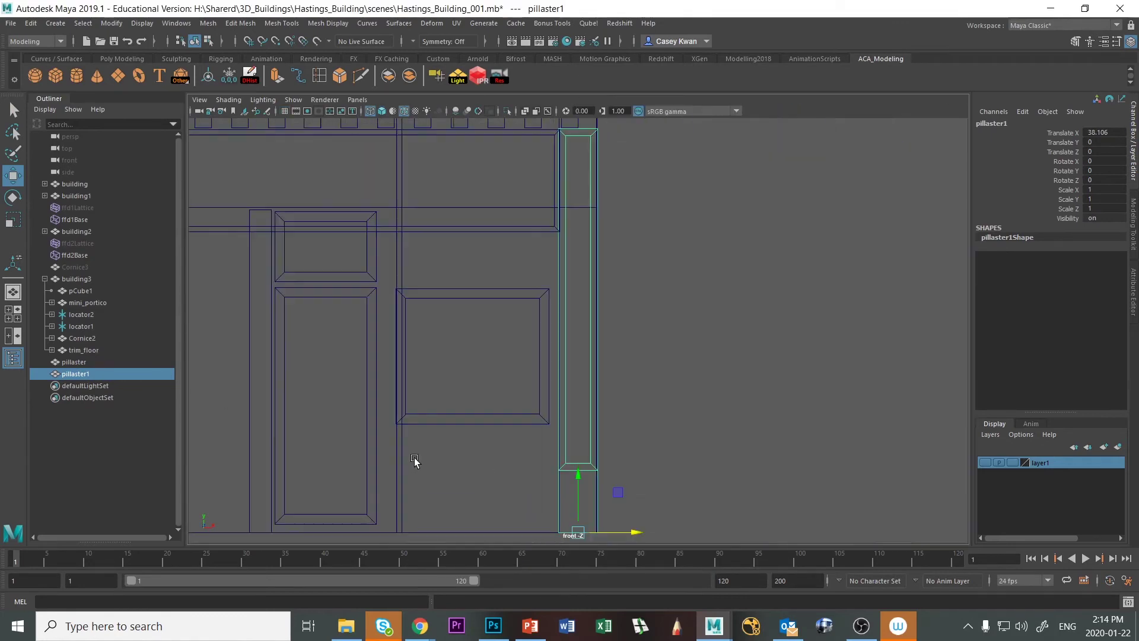
scroll(522, 463, down, 2)
scroll(536, 466, up, 8)
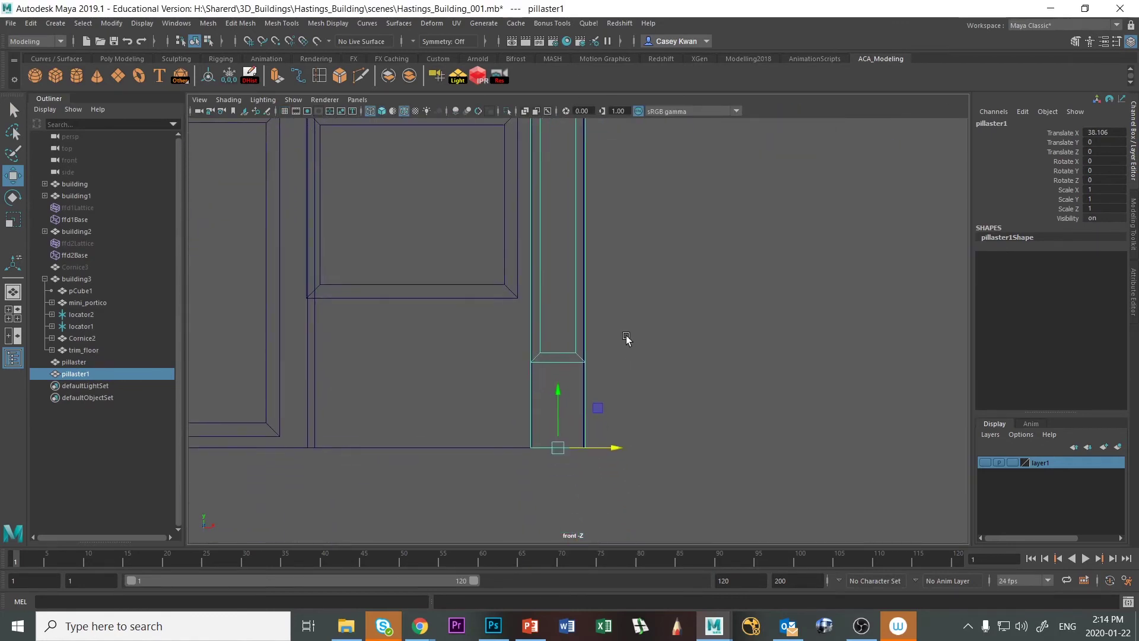
alt+middle_drag(586, 453, 587, 347)
click(710, 408)
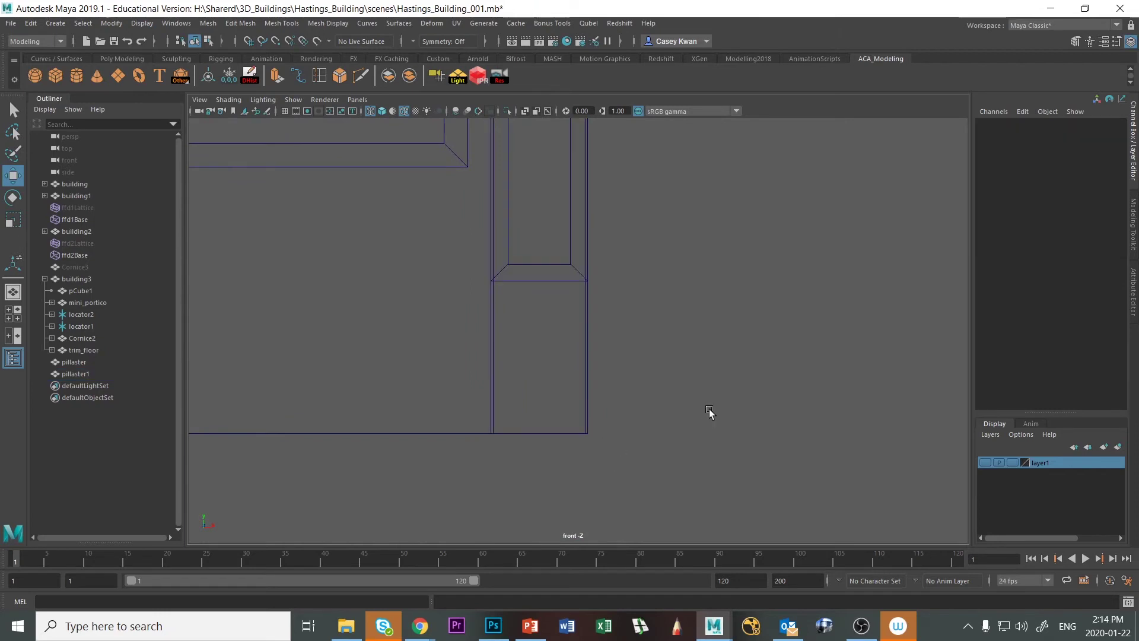
key(space)
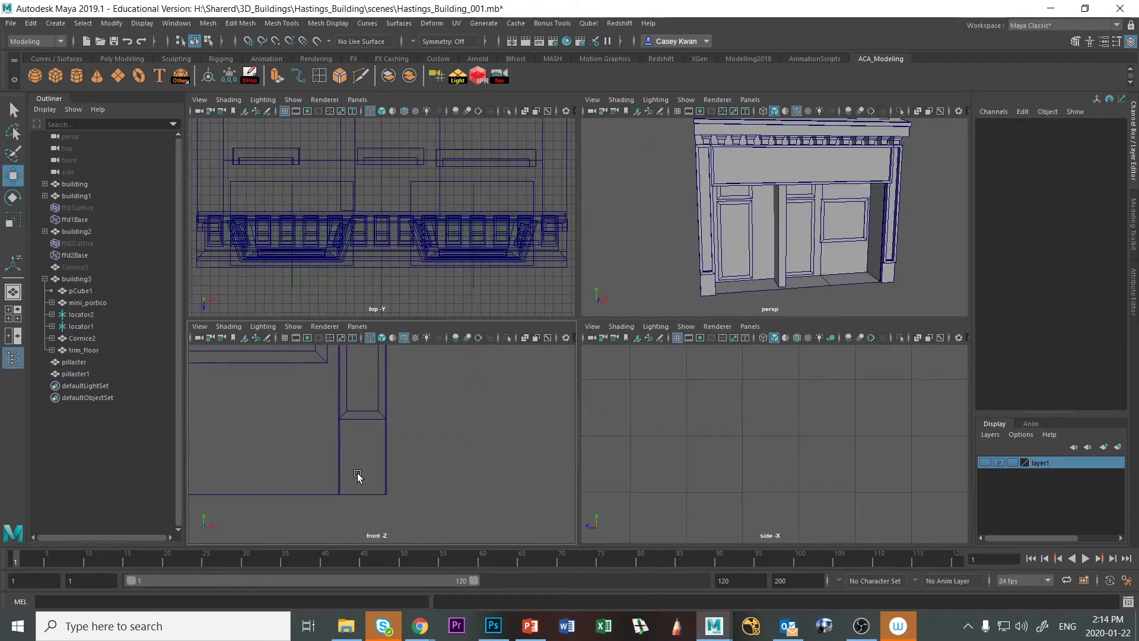
click(372, 412)
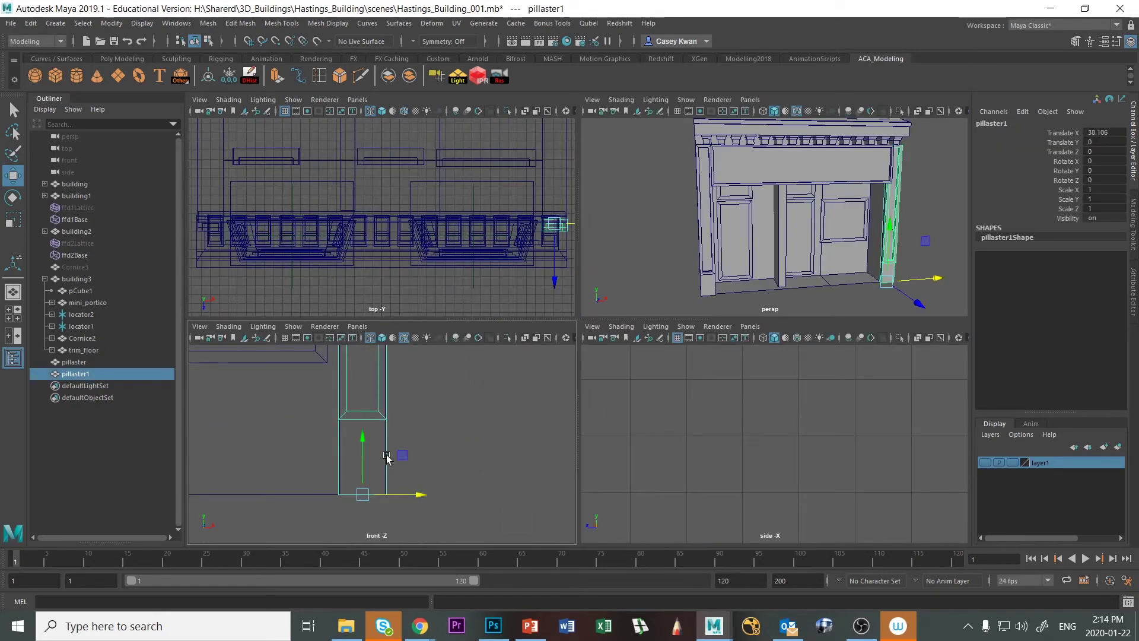
key(space)
scroll(564, 483, up, 5)
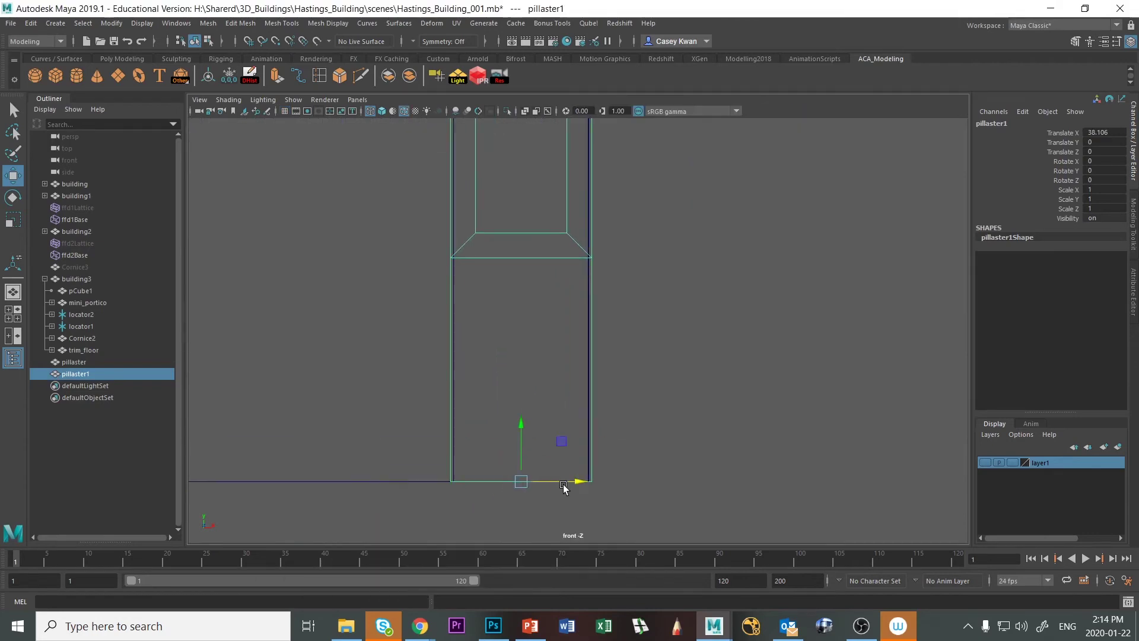
key(space)
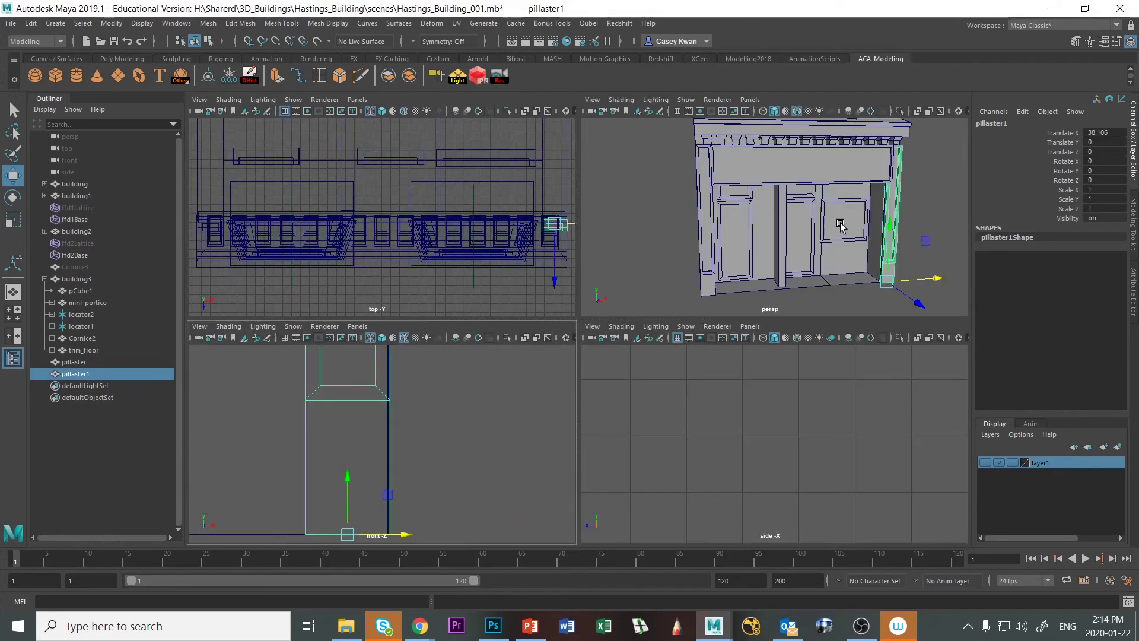
key(space)
click(878, 244)
alt+drag(902, 257, 836, 292)
Parent pillaster and pillaster1 under mini_portico.
click(527, 397)
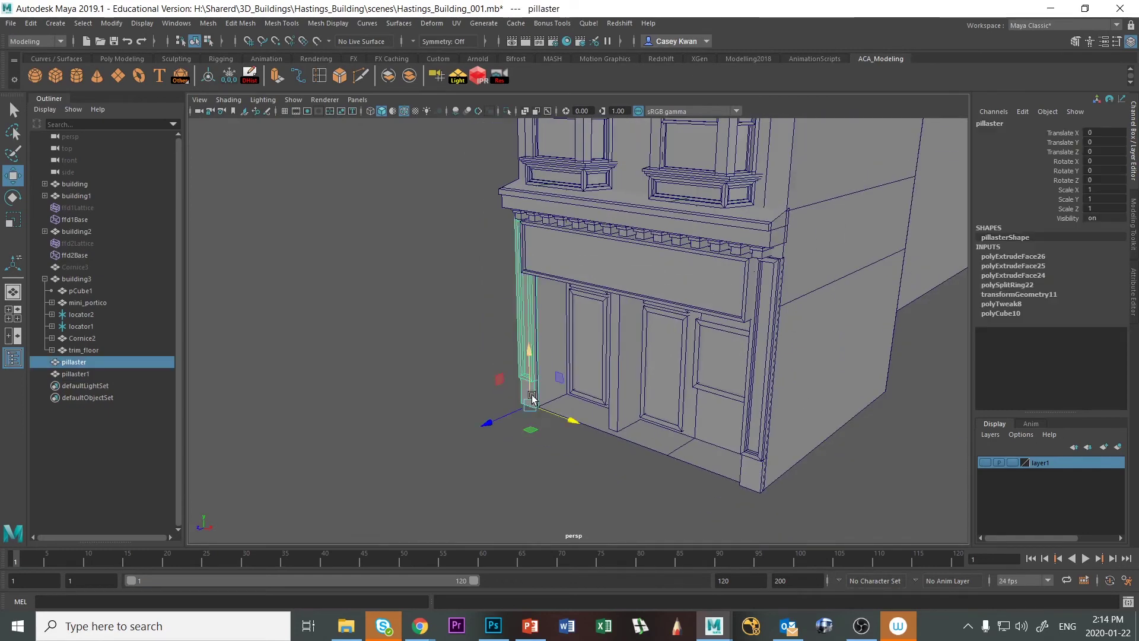
shift+click(759, 474)
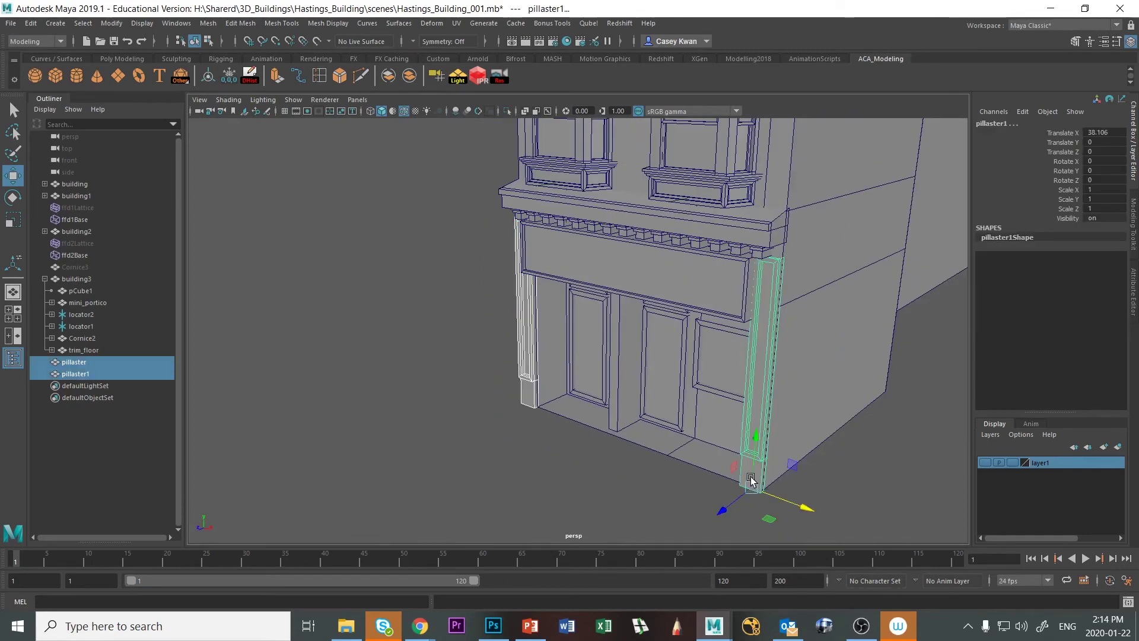
shift+click(729, 231)
key(p)
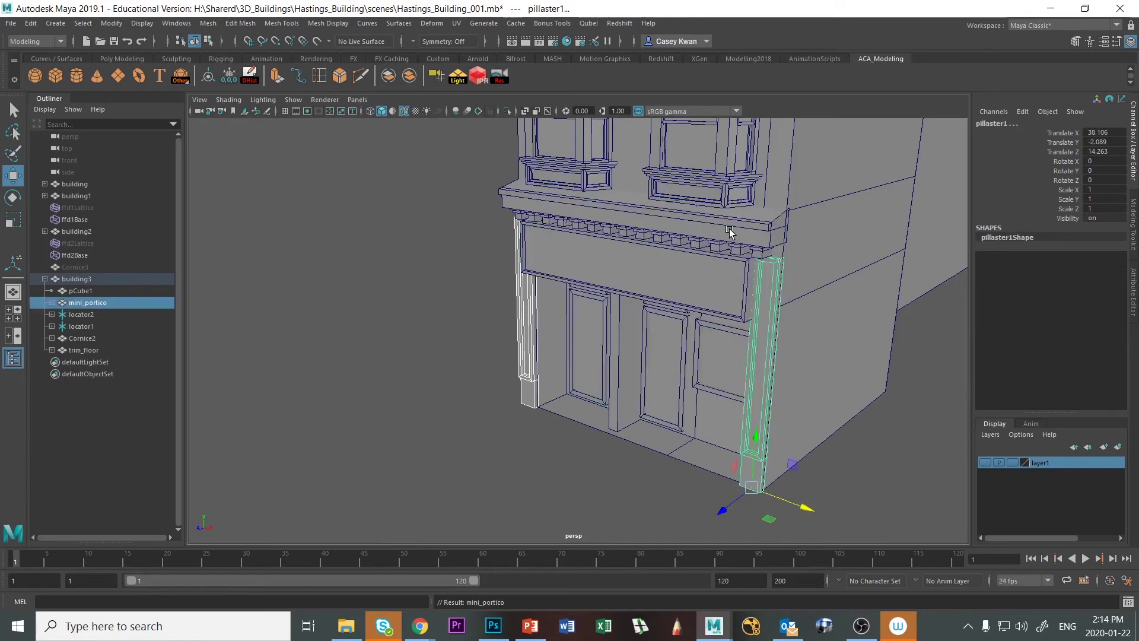
Deselect and orbit out to view the whole building front and its right side wall.
click(356, 405)
alt+drag(466, 403, 716, 477)
scroll(716, 474, up, 5)
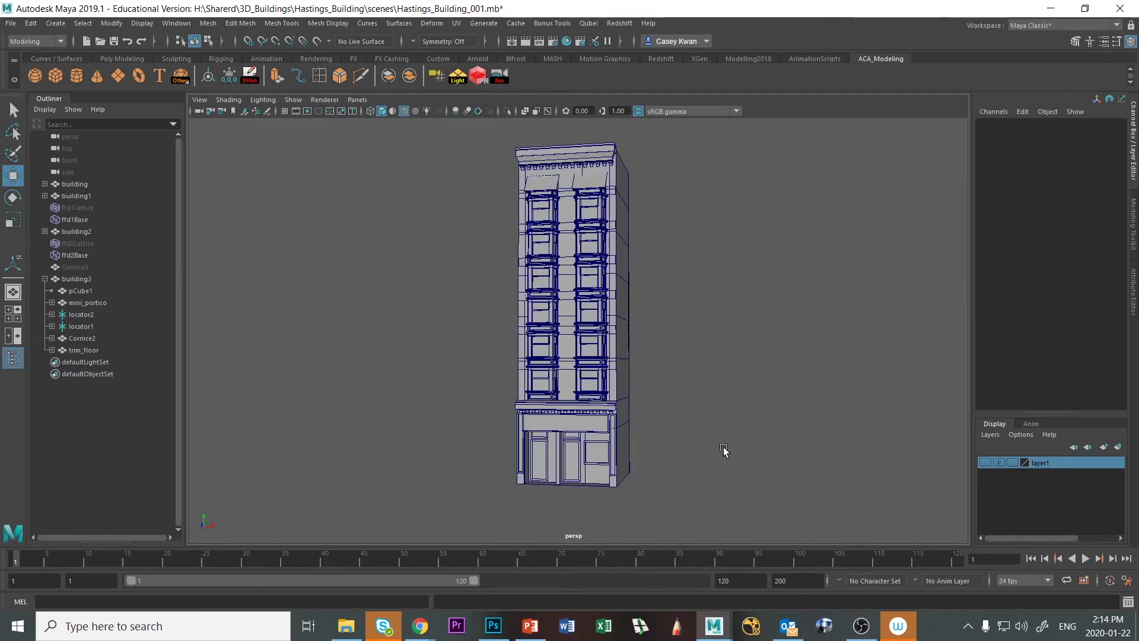
scroll(717, 451, down, 3)
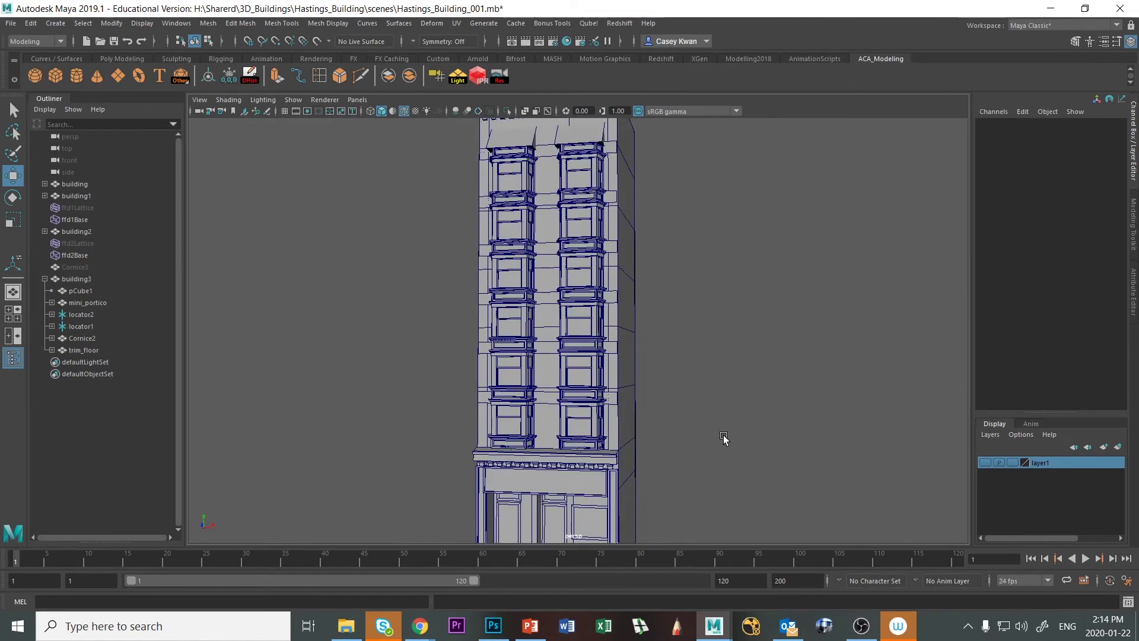
alt+drag(719, 426, 732, 446)
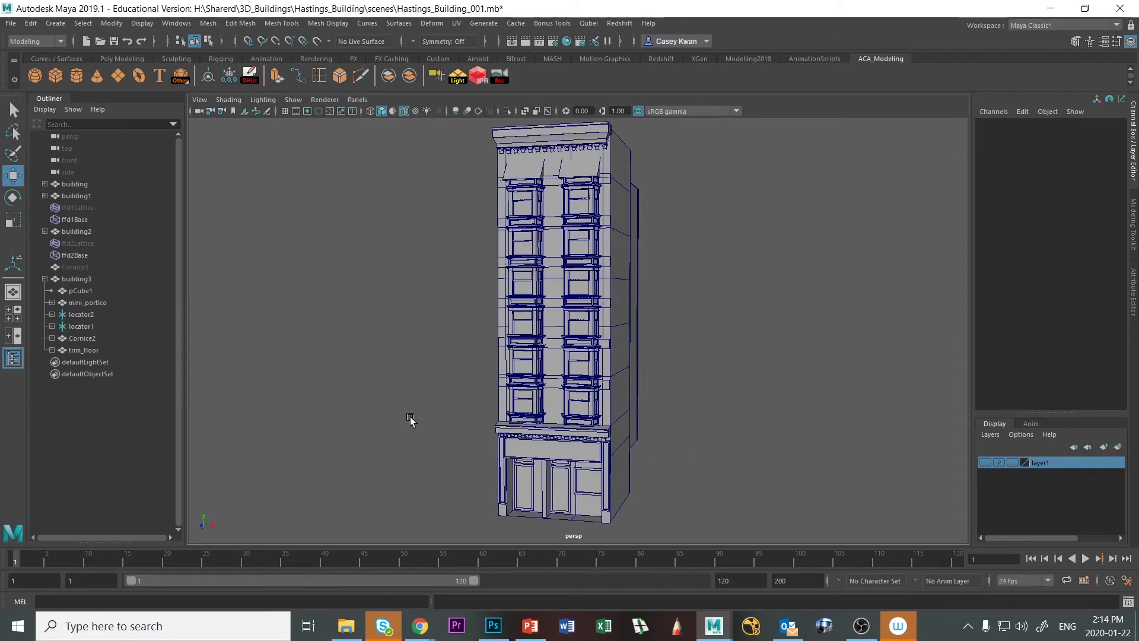
Orbit around building3 to inspect its front and sides, toggling the neighbouring buildings.
scroll(411, 420, up, 10)
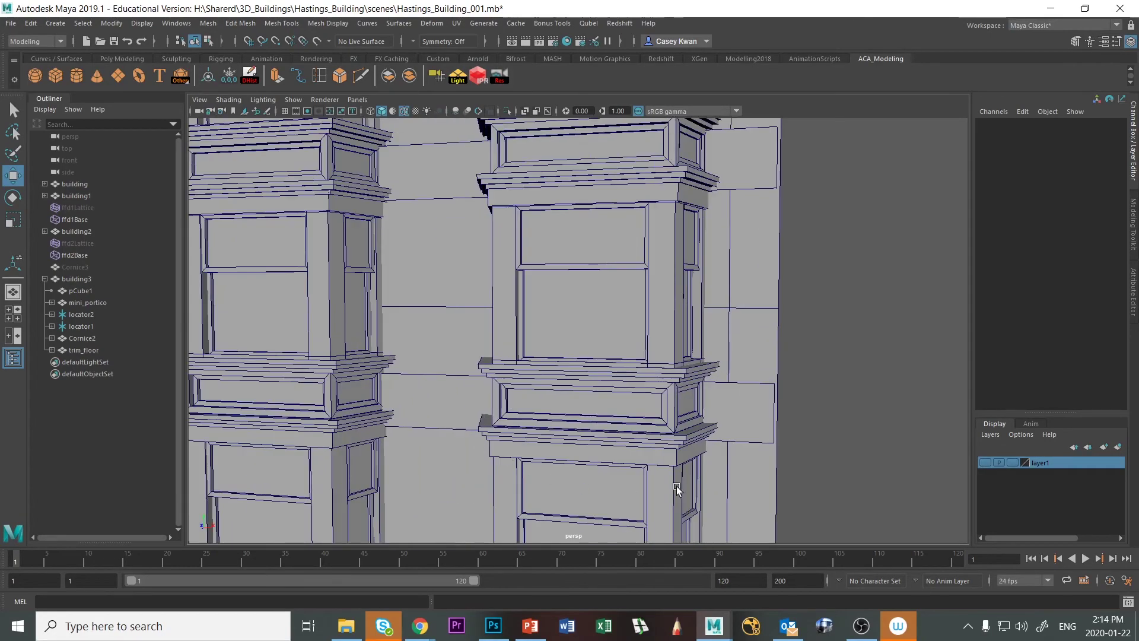
alt+drag(676, 486, 749, 489)
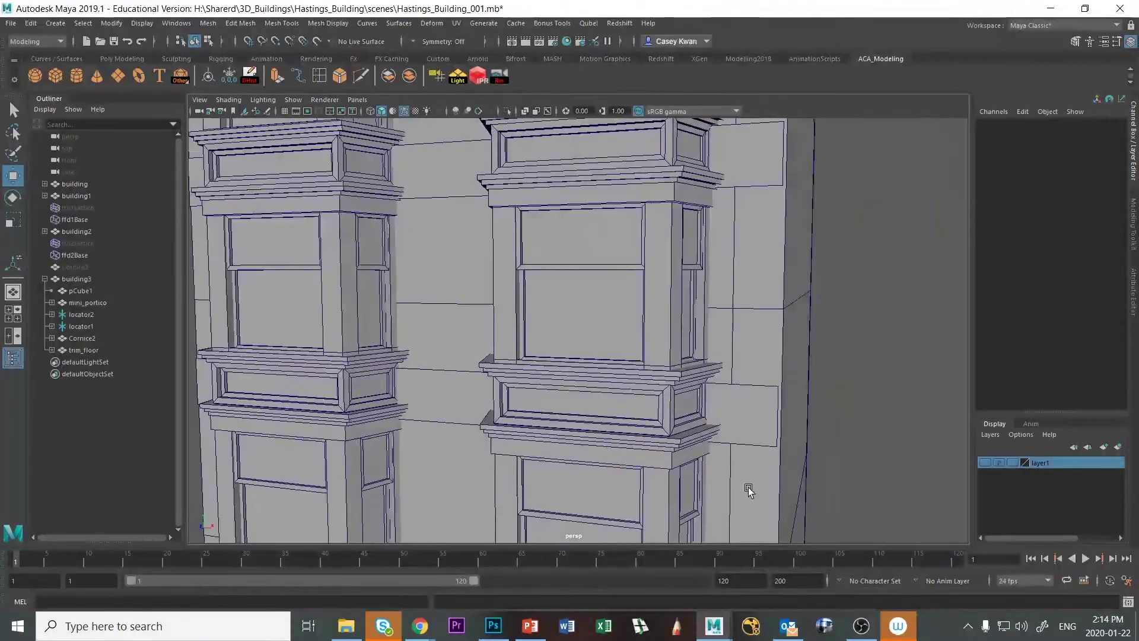
alt+drag(882, 473, 956, 472)
click(984, 462)
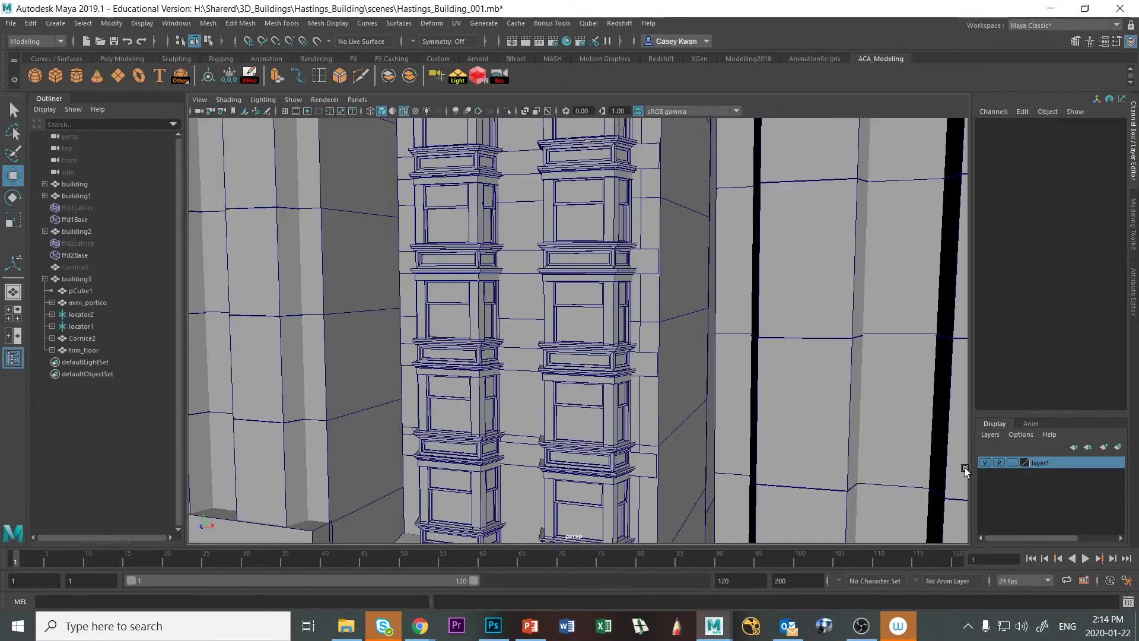
scroll(580, 425, down, 8)
alt+drag(551, 425, 483, 419)
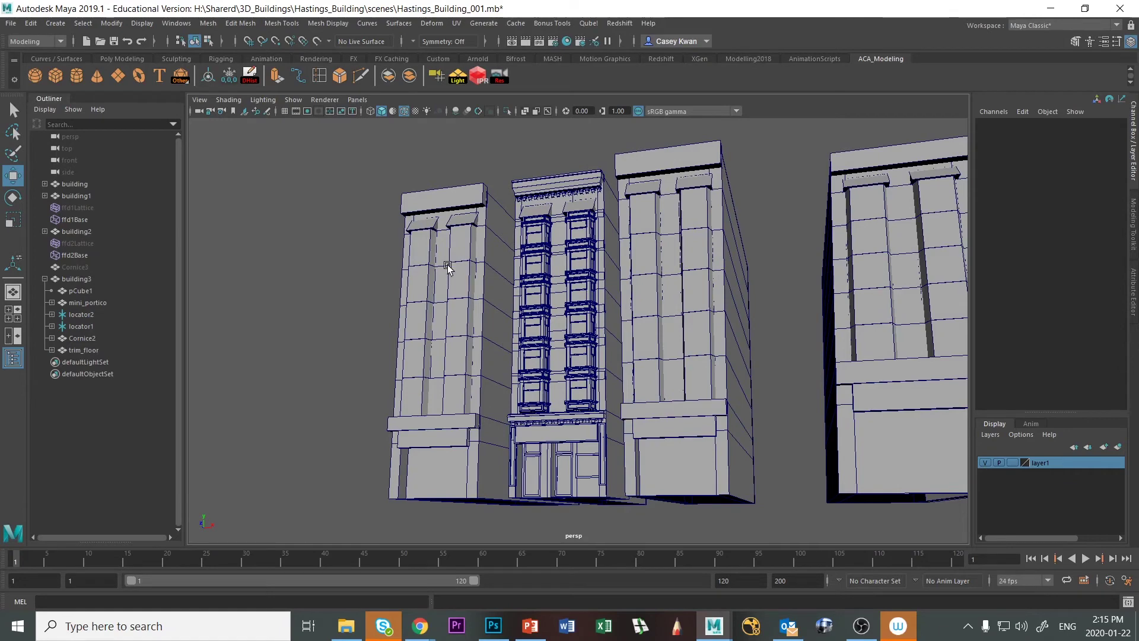
click(579, 477)
alt+drag(587, 440, 602, 441)
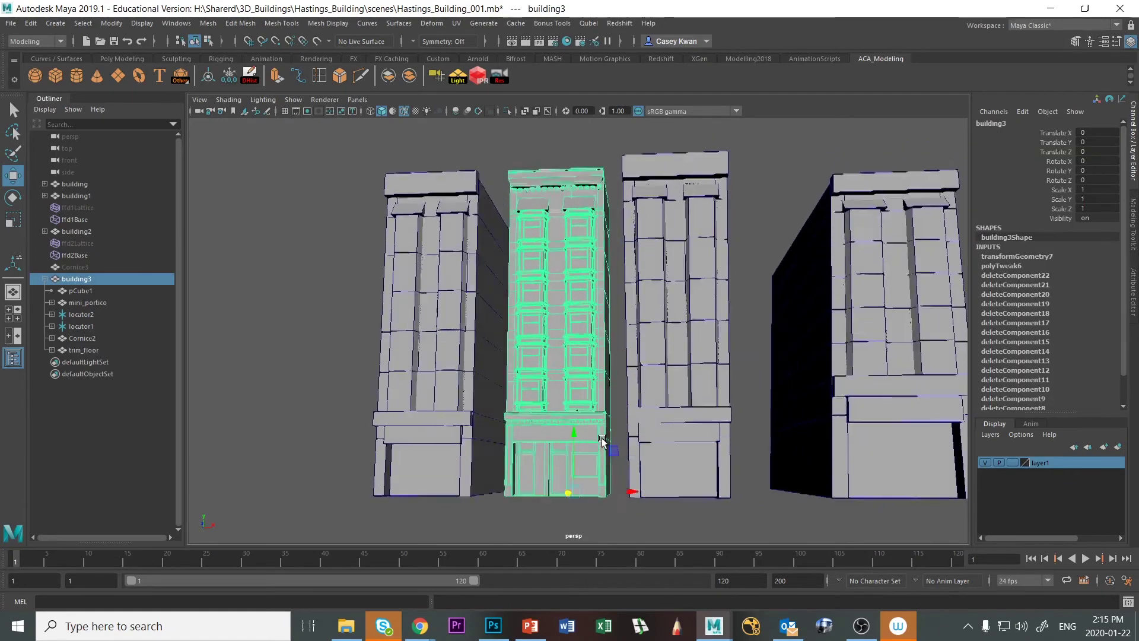
click(985, 462)
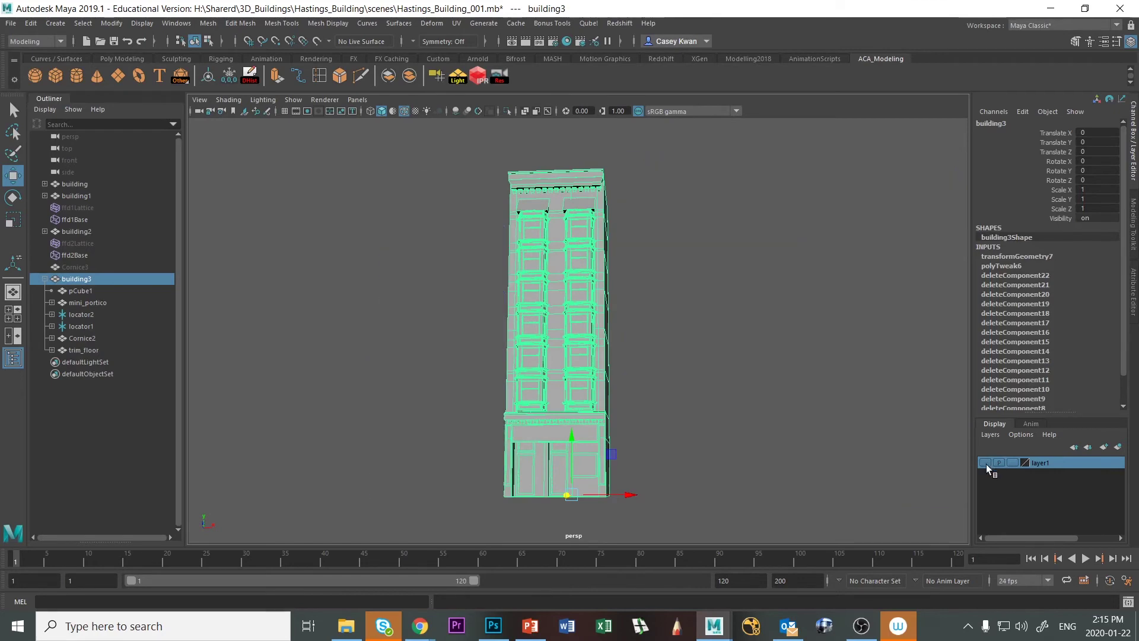
alt+drag(756, 428, 734, 442)
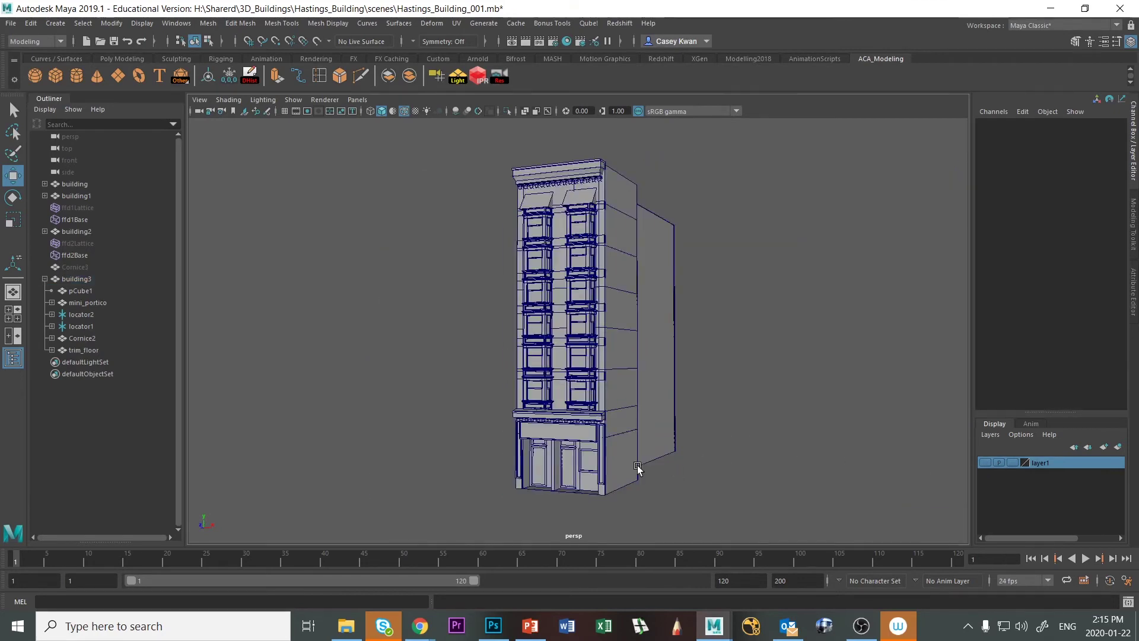
scroll(625, 452, up, 3)
scroll(624, 463, down, 1)
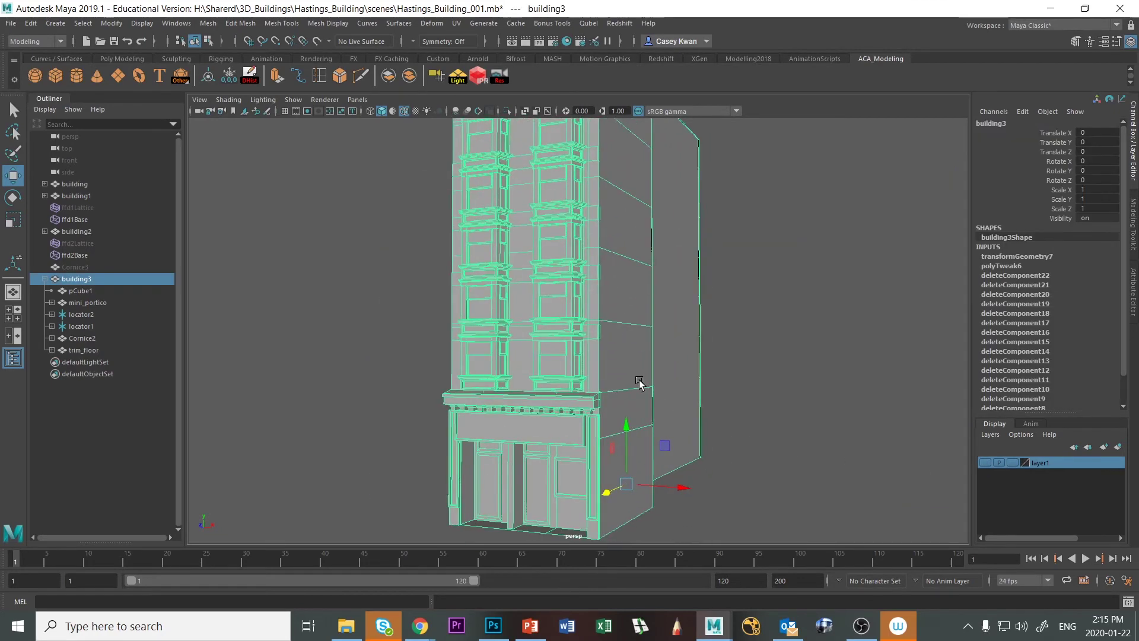
alt+drag(624, 463, 673, 477)
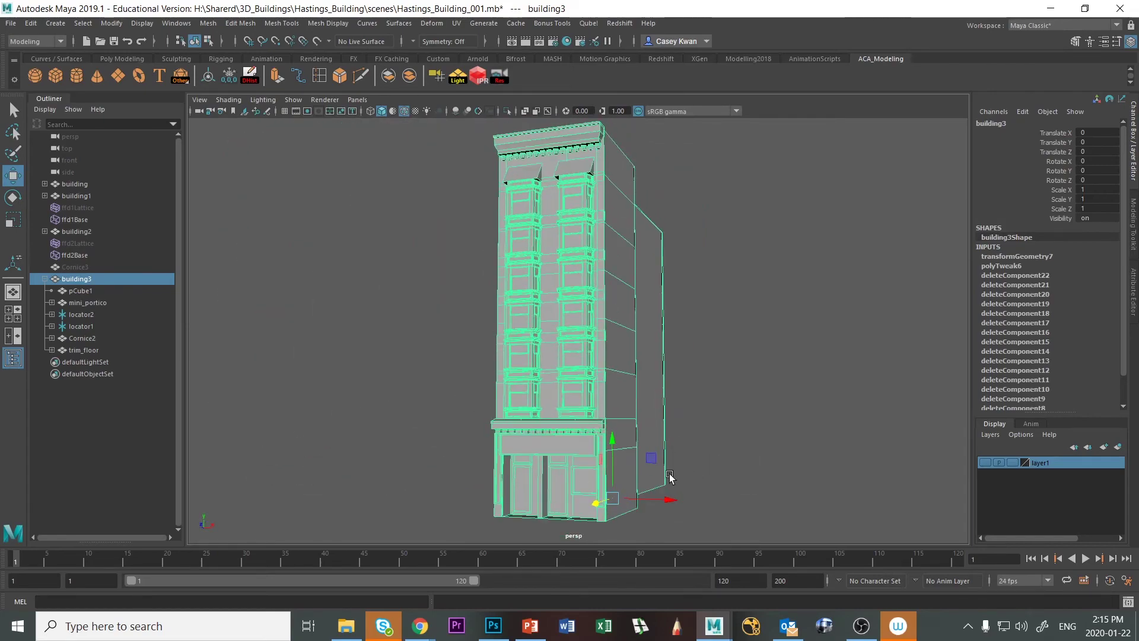
Frame the bay window sill and inspect it from the left and below.
scroll(668, 475, up, 2)
scroll(669, 475, up, 2)
scroll(669, 478, up, 3)
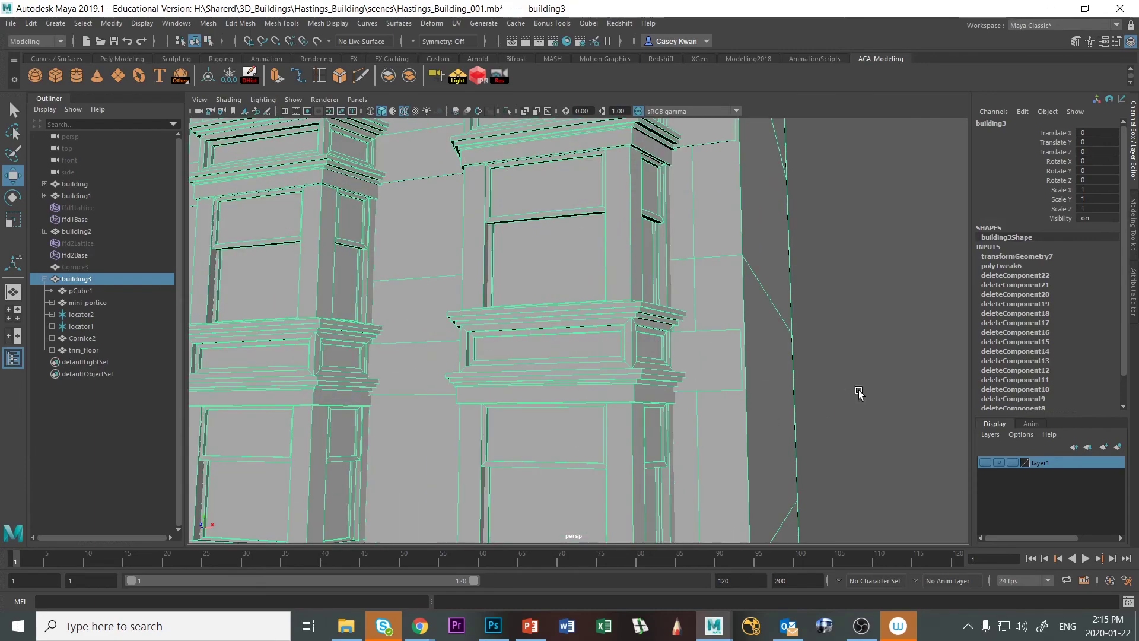
click(870, 386)
click(647, 321)
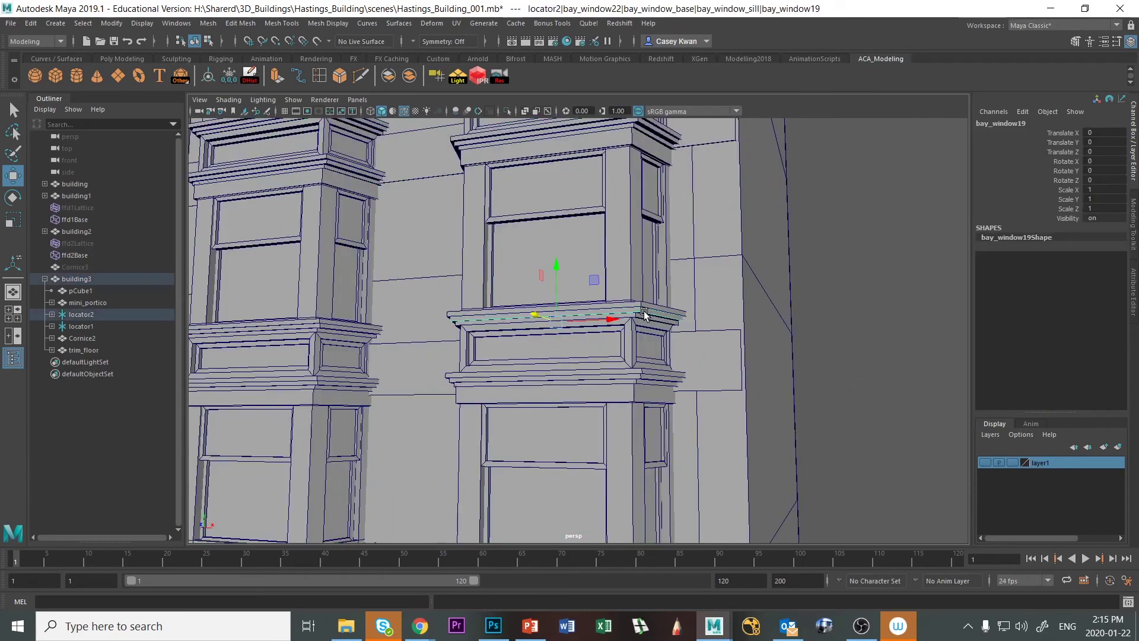
key(f)
alt+drag(725, 320, 671, 346)
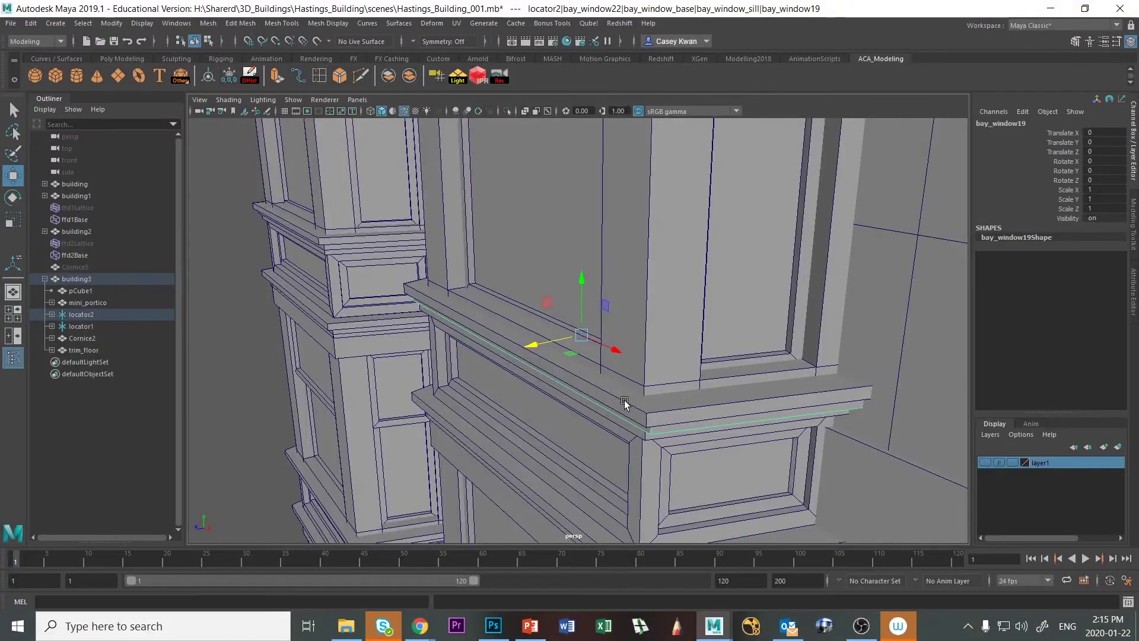
scroll(623, 491, down, 8)
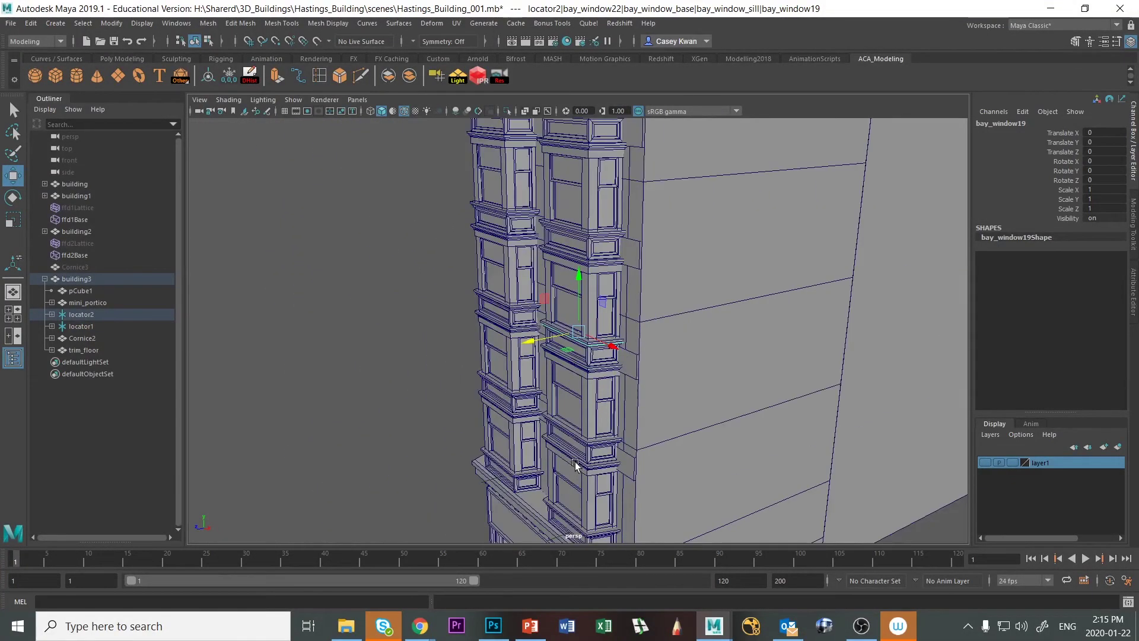
alt+drag(575, 464, 596, 426)
click(358, 398)
scroll(359, 426, down, 6)
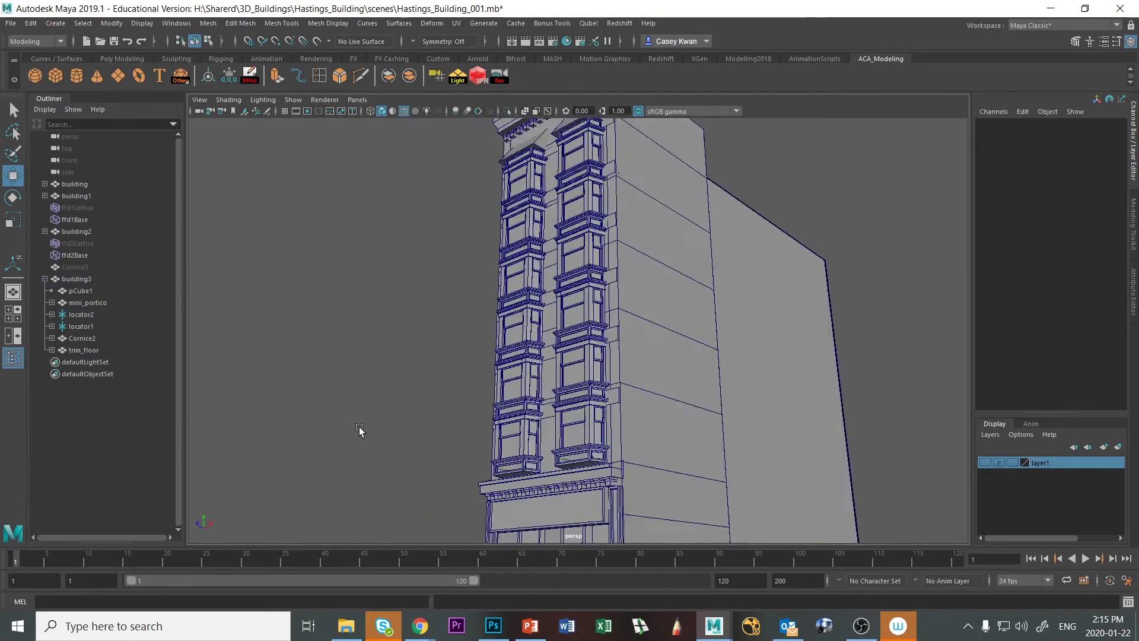
scroll(379, 432, up, 3)
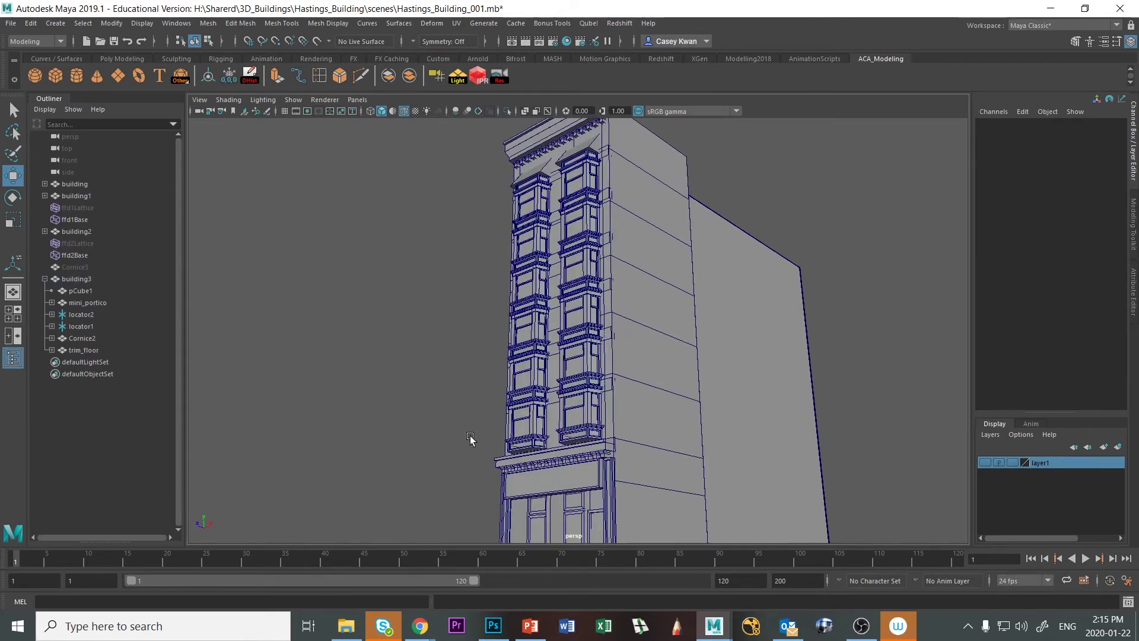
alt+drag(470, 435, 527, 448)
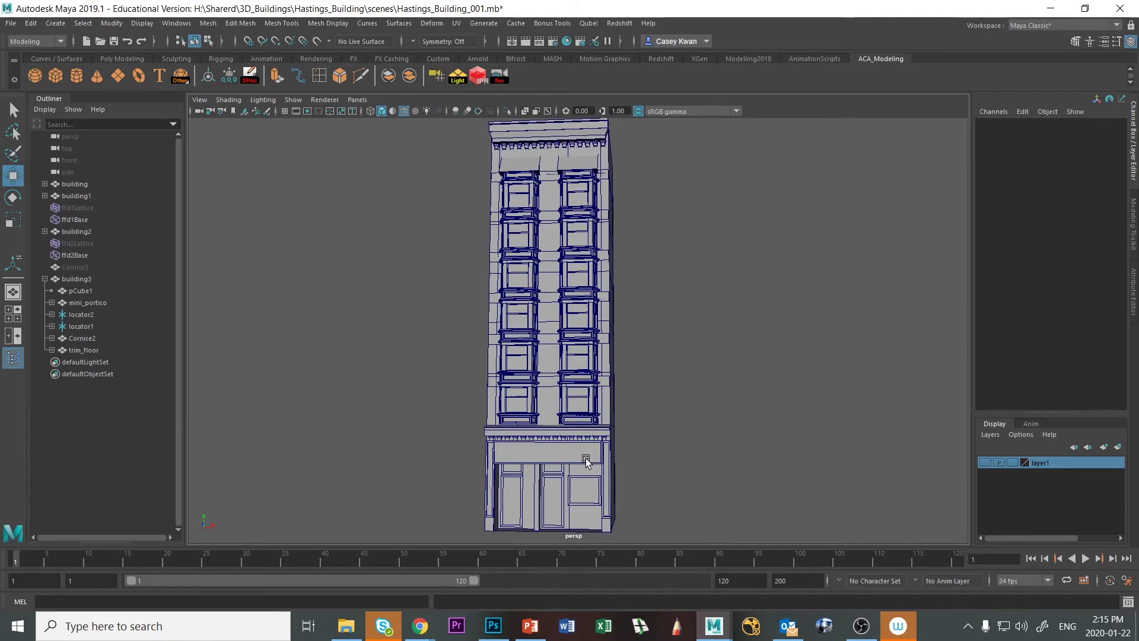
alt+drag(586, 462, 636, 462)
Duplicate building3 as building4 at Translate X 57.03 and frame both in the maximized front view.
click(625, 466)
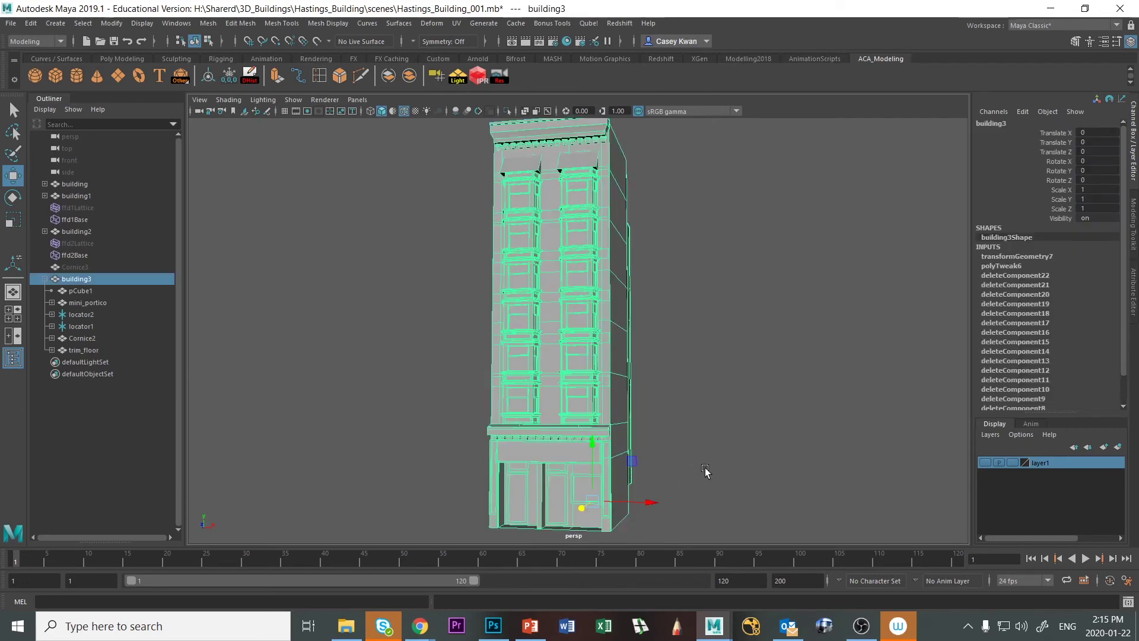
key(ctrl+d)
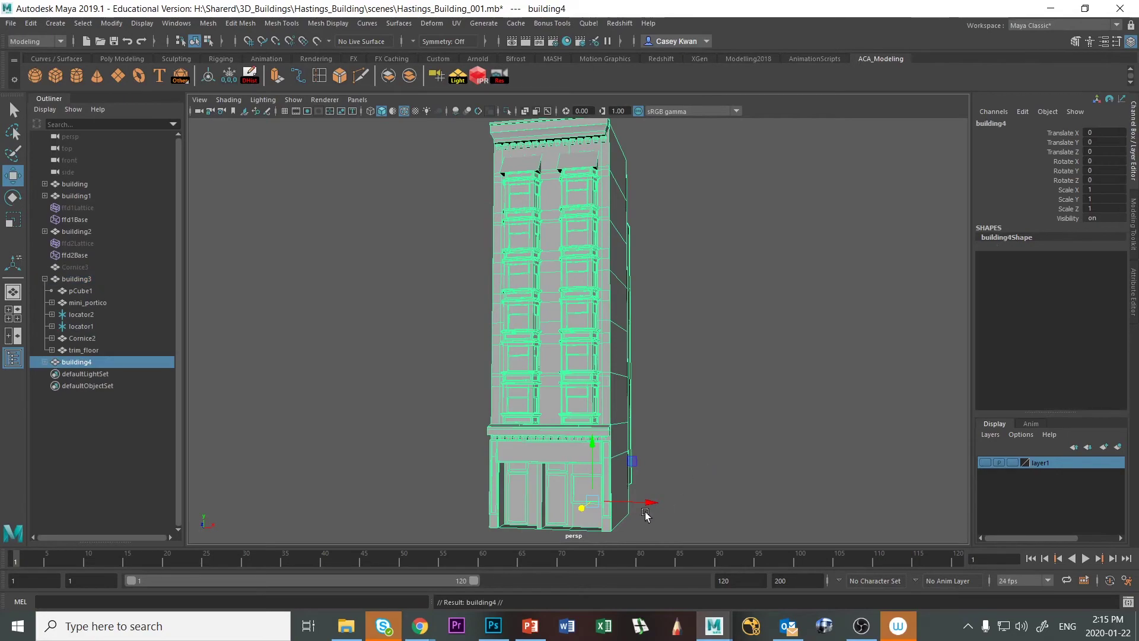
drag(653, 503, 661, 433)
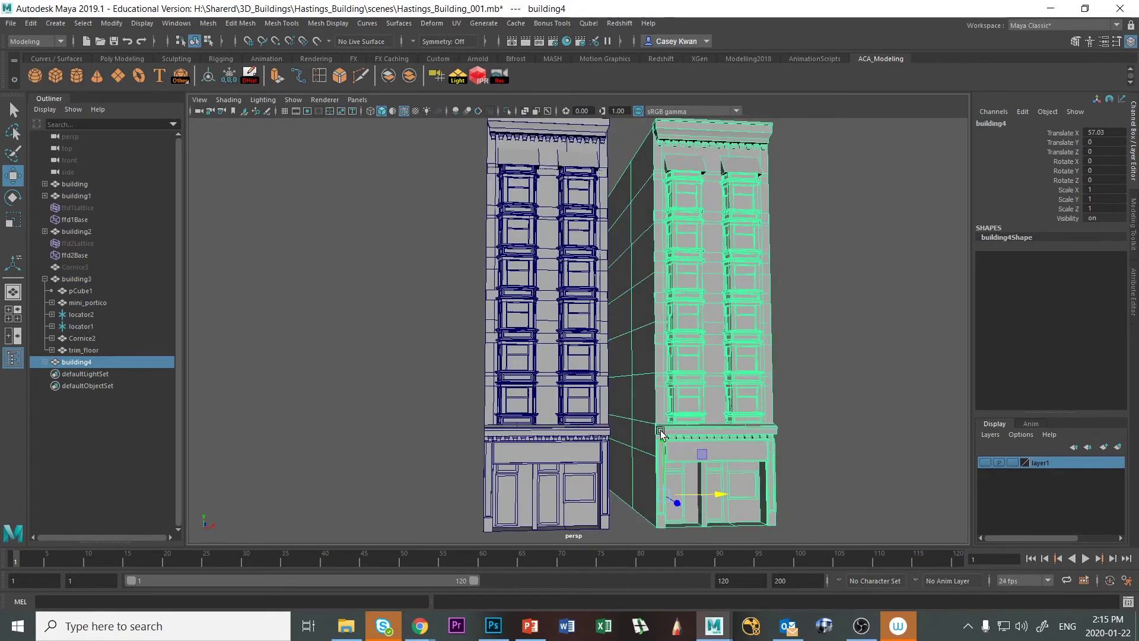
mouse_move(778, 436)
alt+mouse_down()
mouse_move(656, 434)
mouse_move(780, 452)
mouse_move(764, 444)
alt+mouse_up()
key(space)
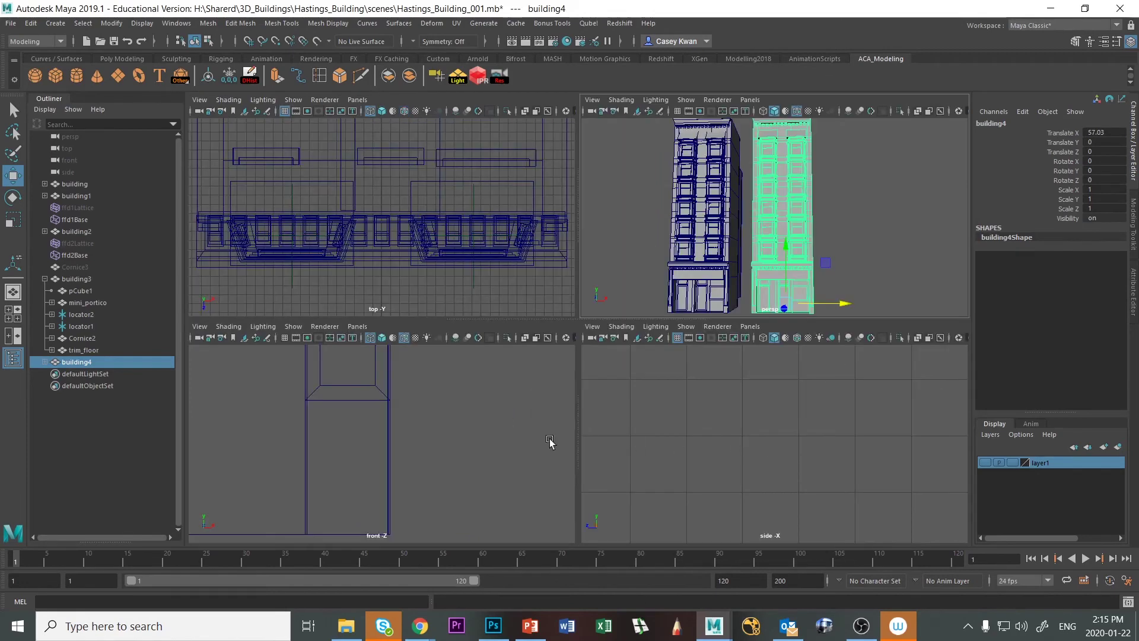
key(space)
key(a)
scroll(706, 461, down, 2)
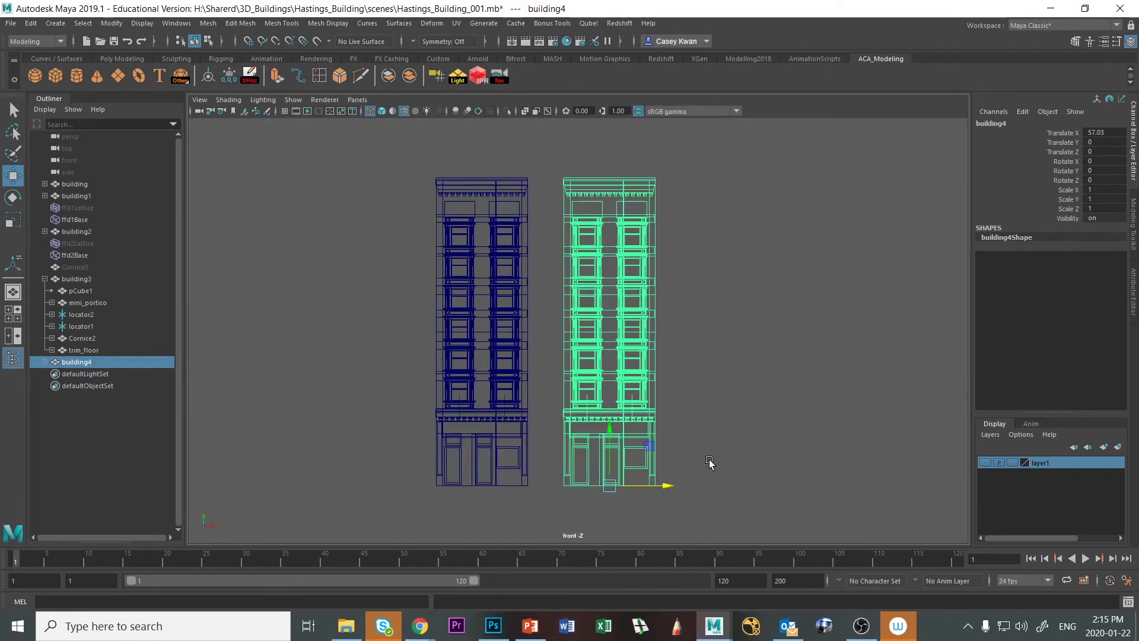
scroll(709, 462, up, 3)
scroll(707, 461, down, 2)
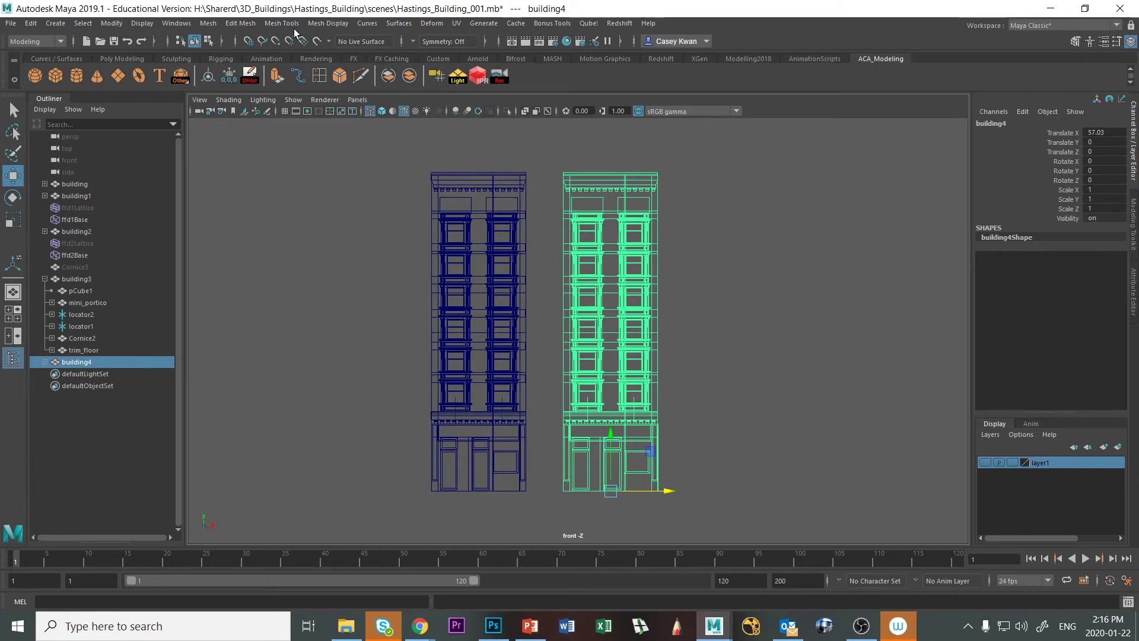
Switch to the Animation menu set and add a 2 × 5 × 2 lattice to building4.
click(59, 41)
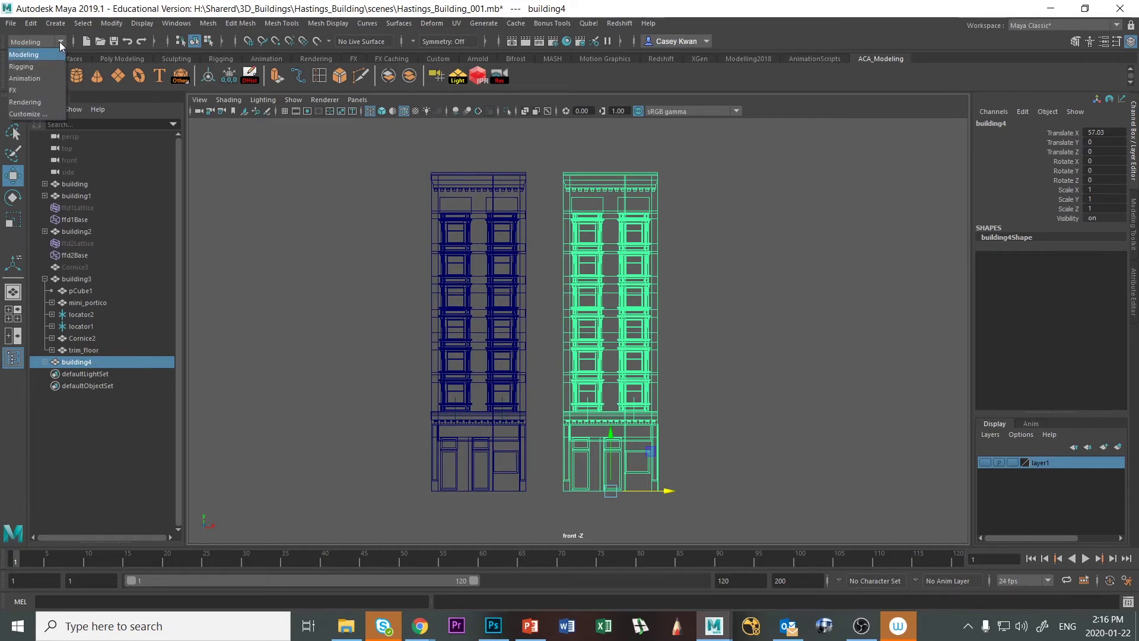
click(50, 79)
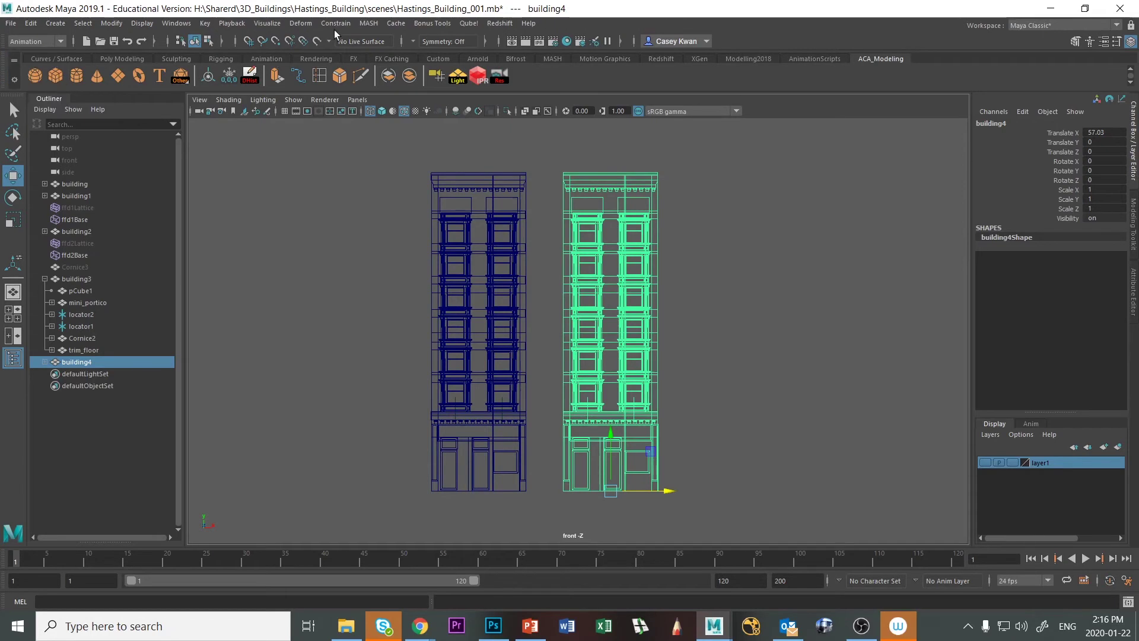
click(304, 23)
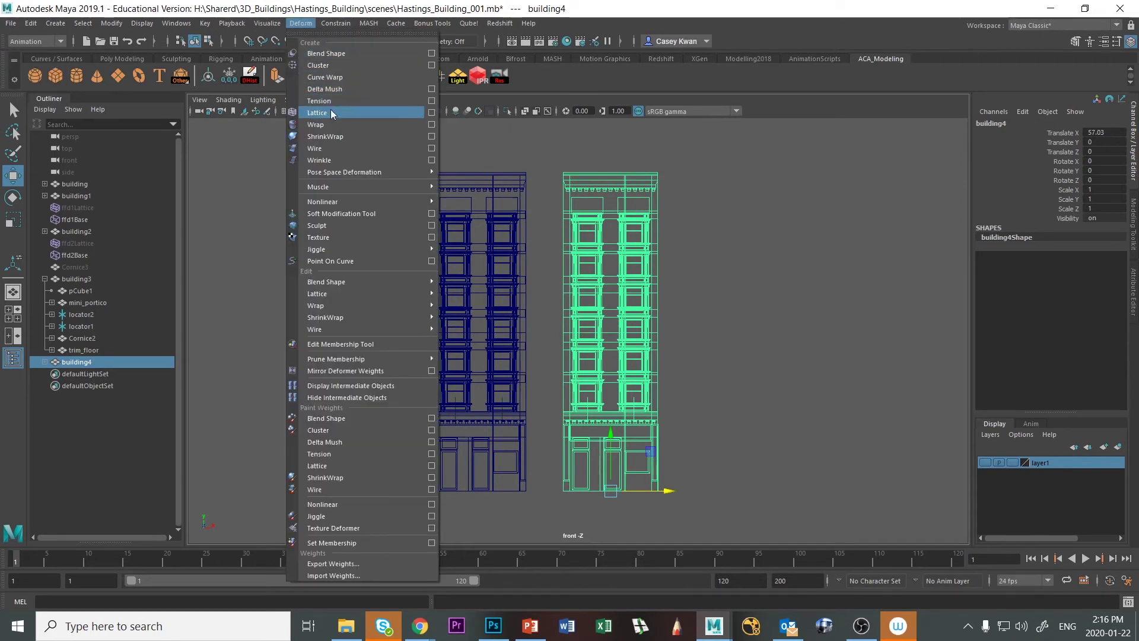
click(431, 113)
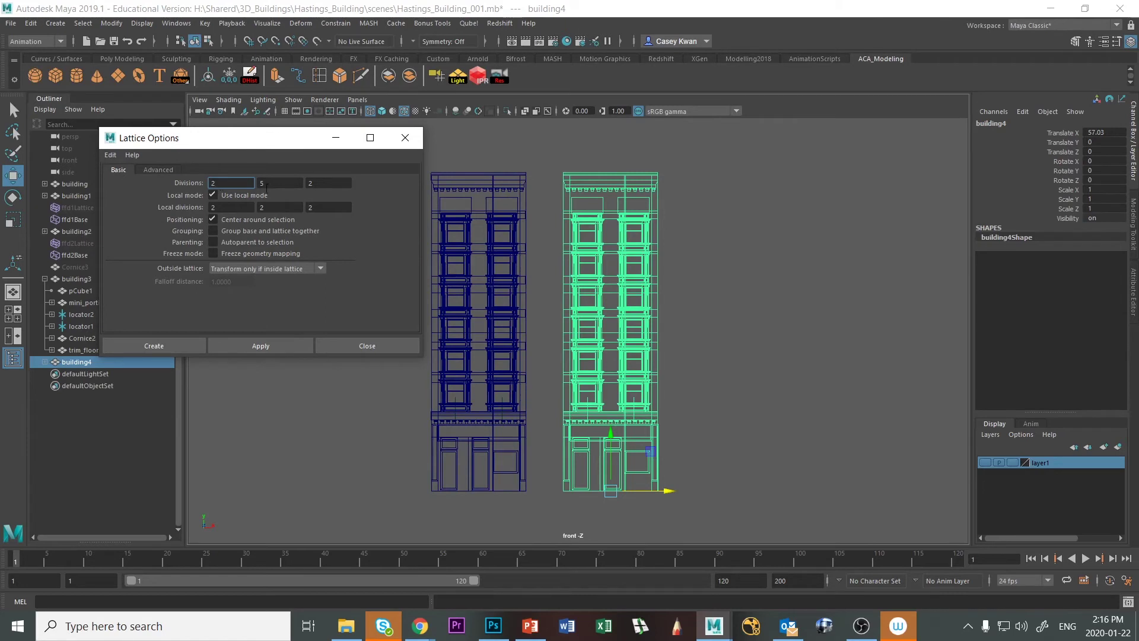
click(281, 346)
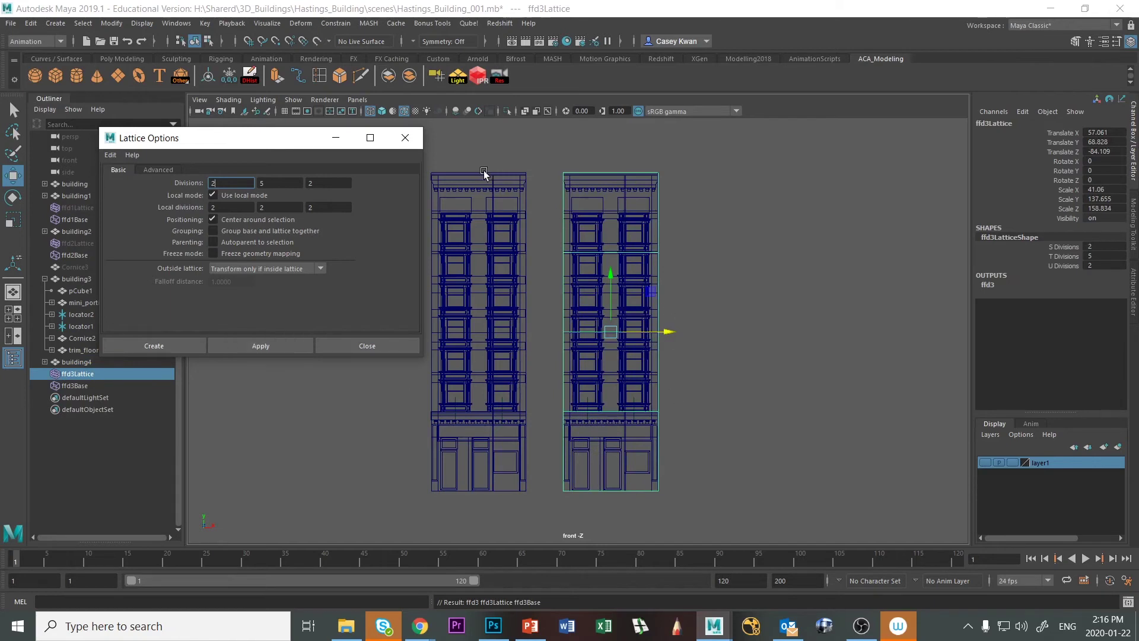
click(405, 137)
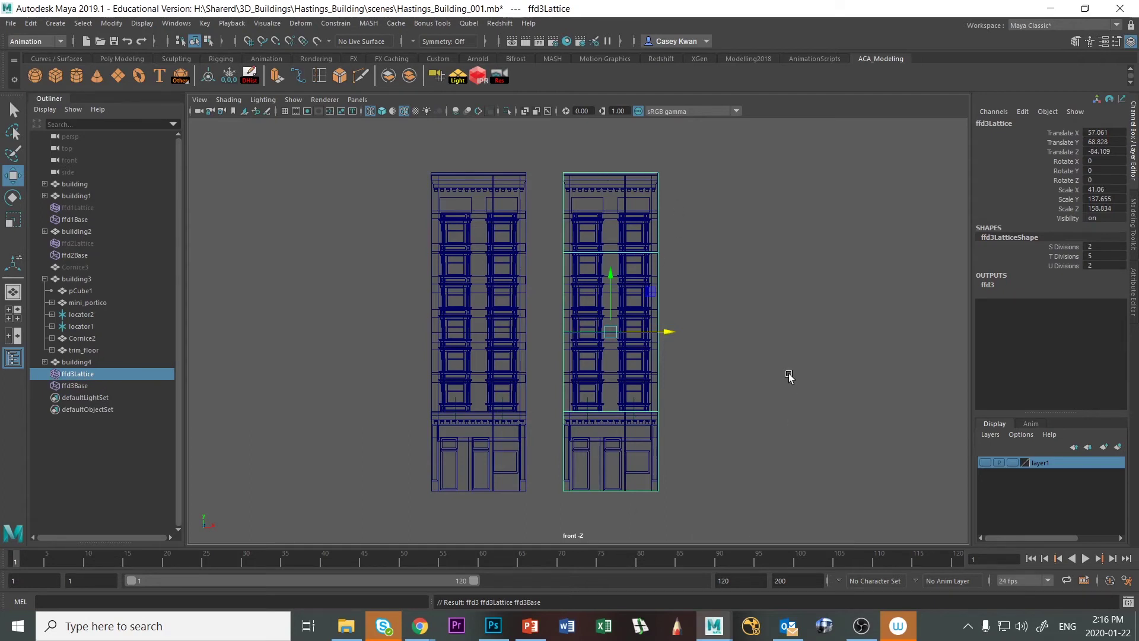
Select ffd3Lattice, enter Lattice Point mode, and pick its right column of points.
click(780, 291)
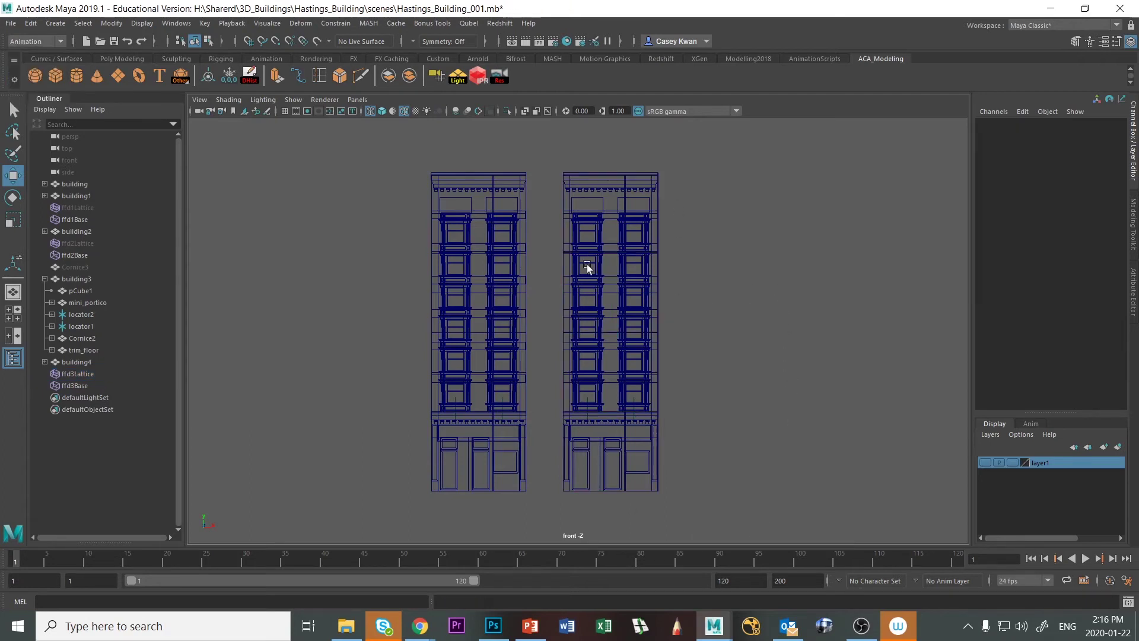
click(81, 374)
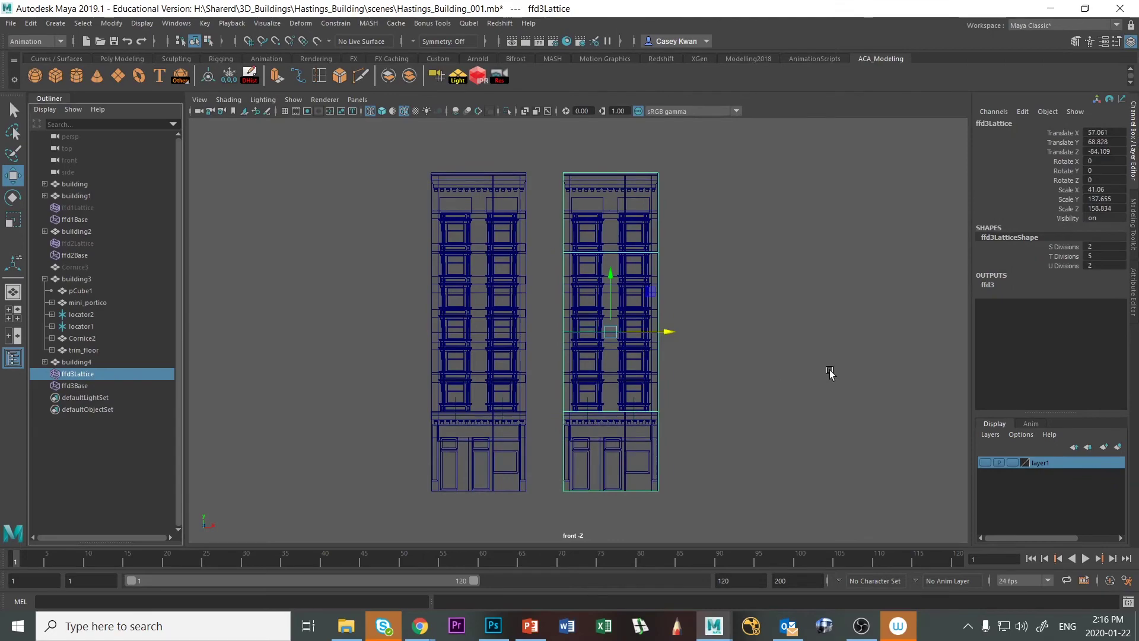
key(space)
key(space)
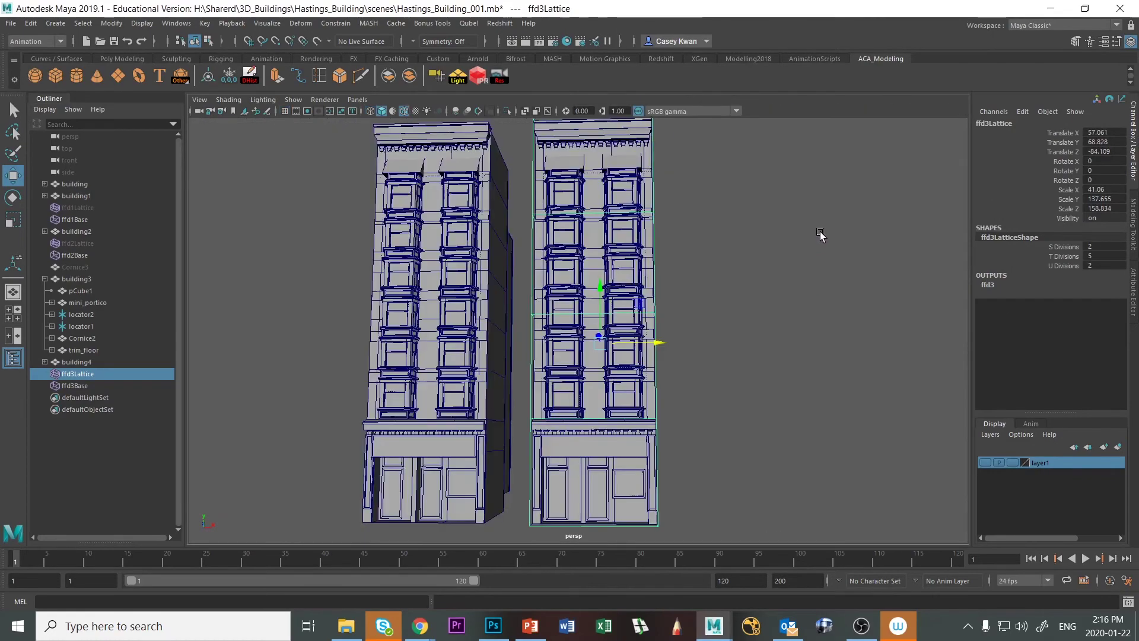
mouse_move(791, 320)
alt+mouse_down()
mouse_move(748, 336)
mouse_move(774, 348)
mouse_move(798, 329)
alt+mouse_up()
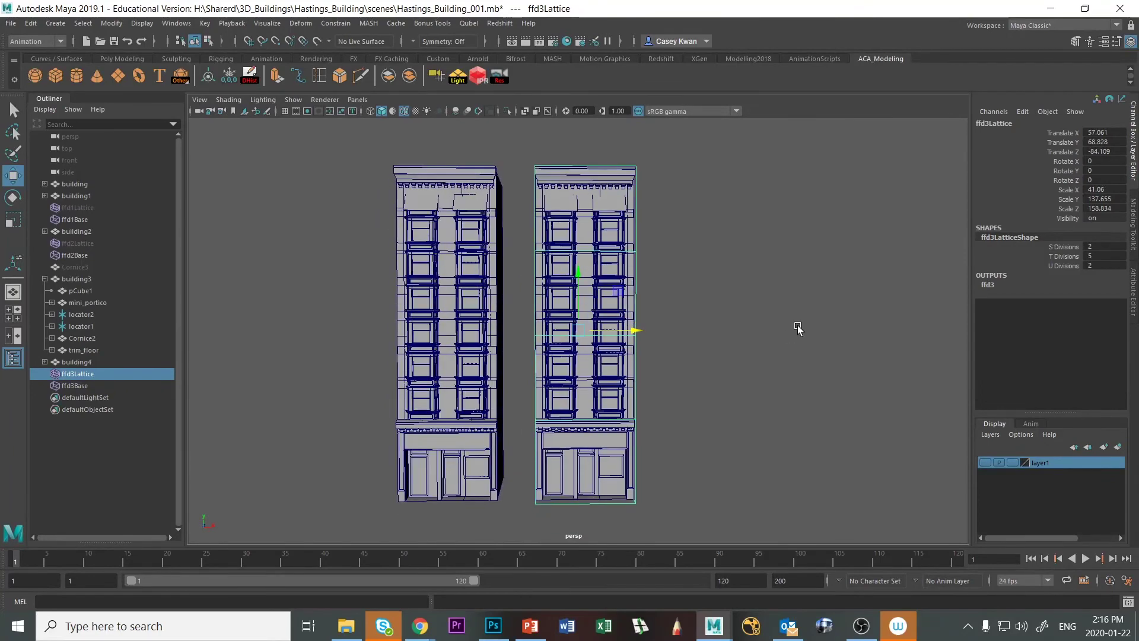
right_click(640, 186)
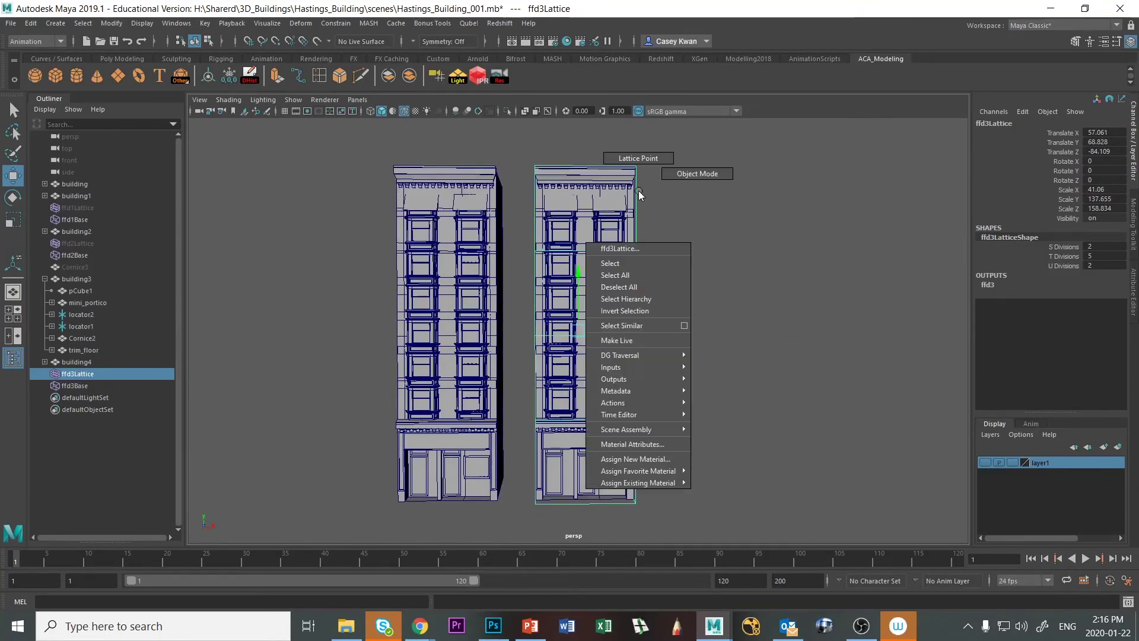
click(642, 156)
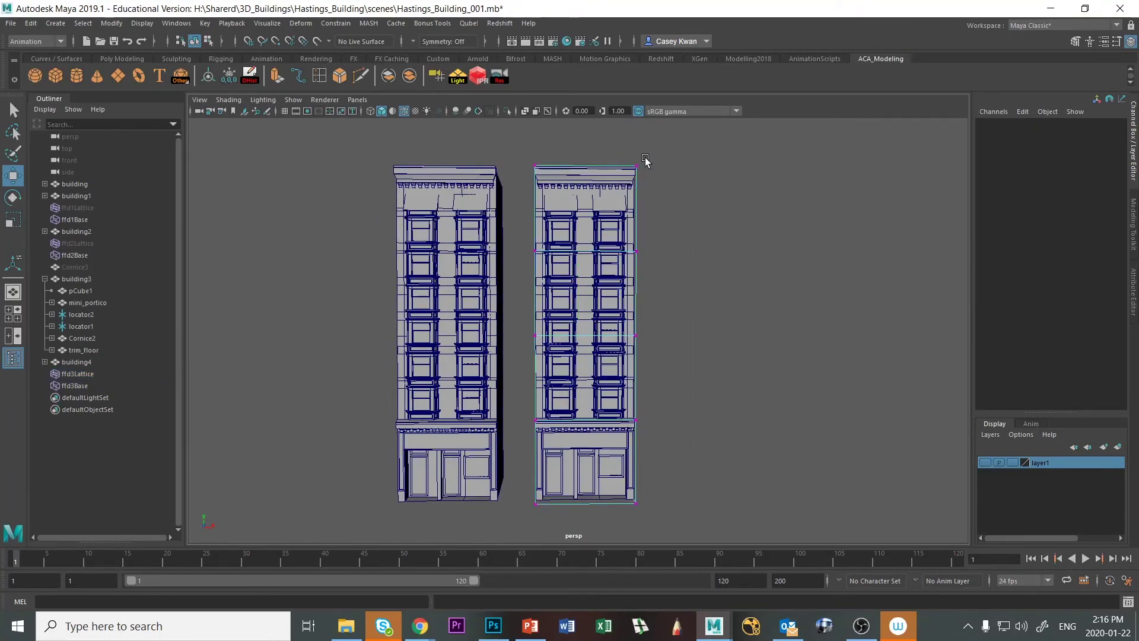
drag(615, 150, 679, 516)
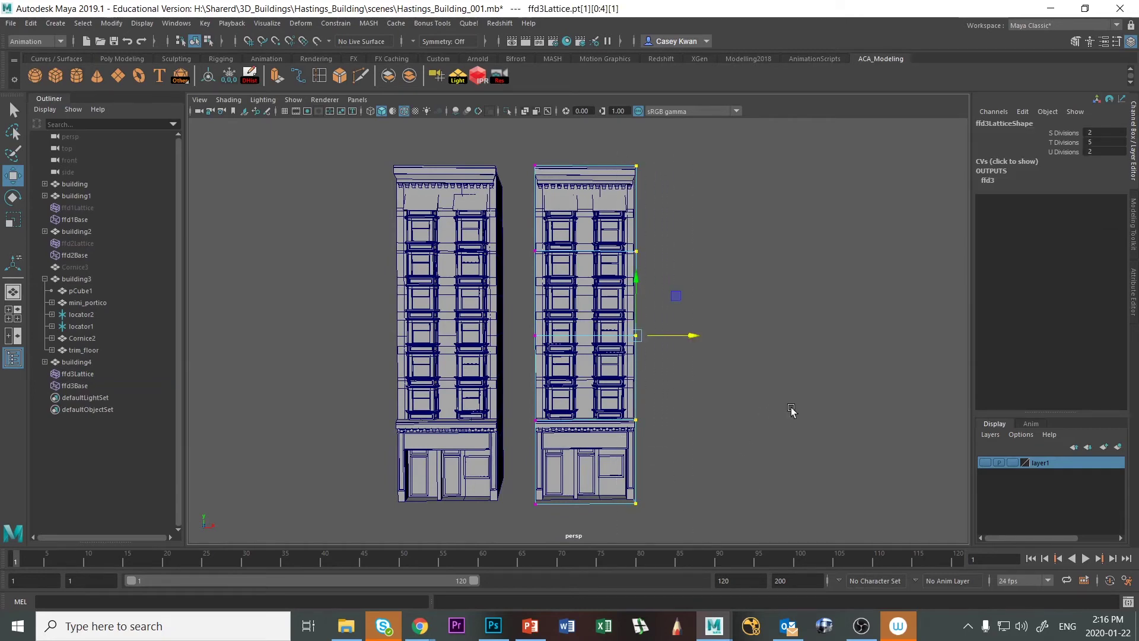
In the front view, rotate the right and left columns of lattice points slightly.
key(space)
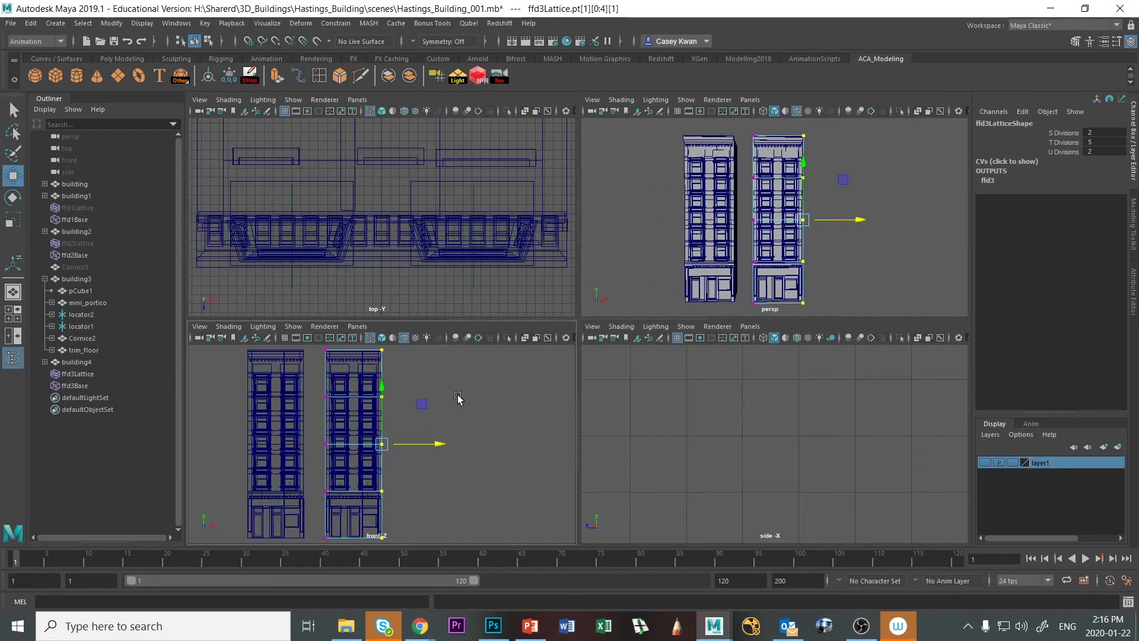
key(space)
key(r)
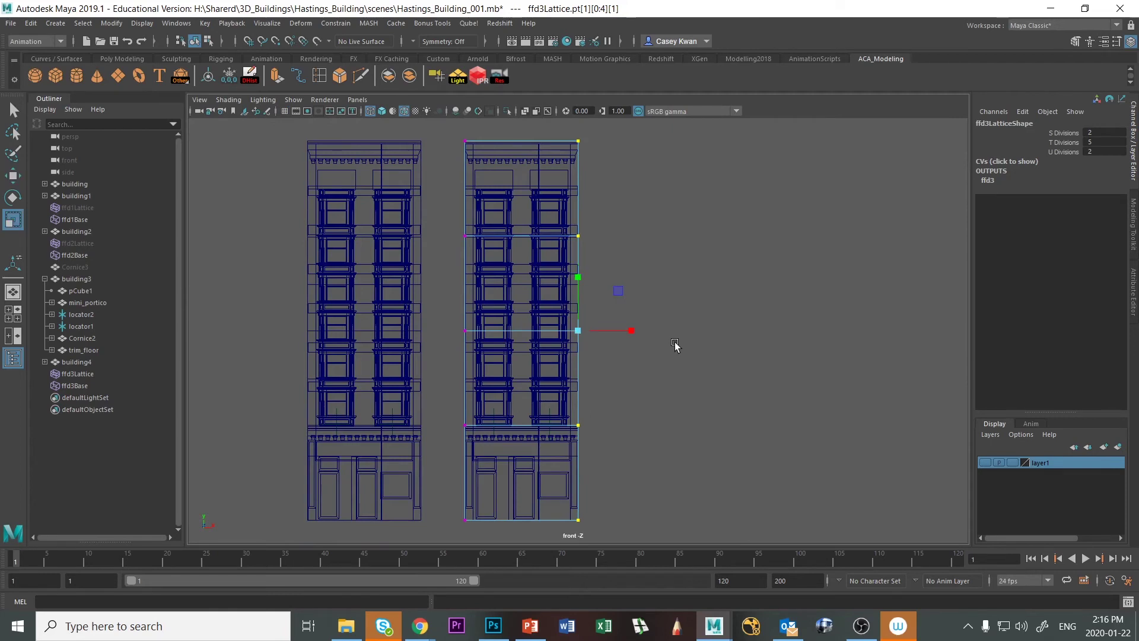
key(e)
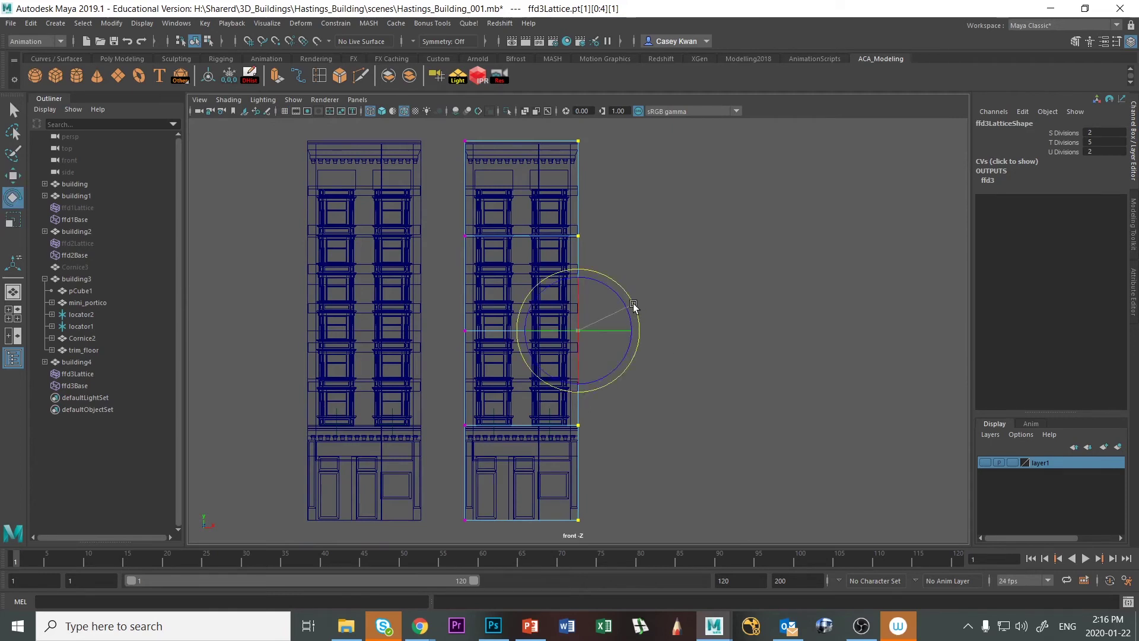
drag(633, 304, 636, 307)
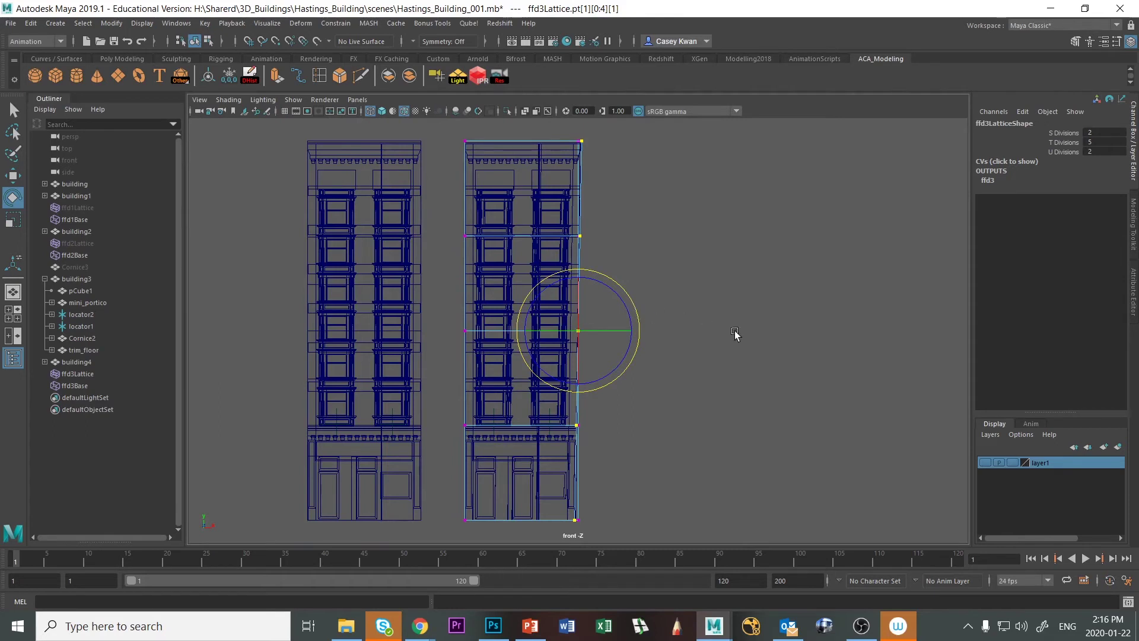
key(ctrl+z)
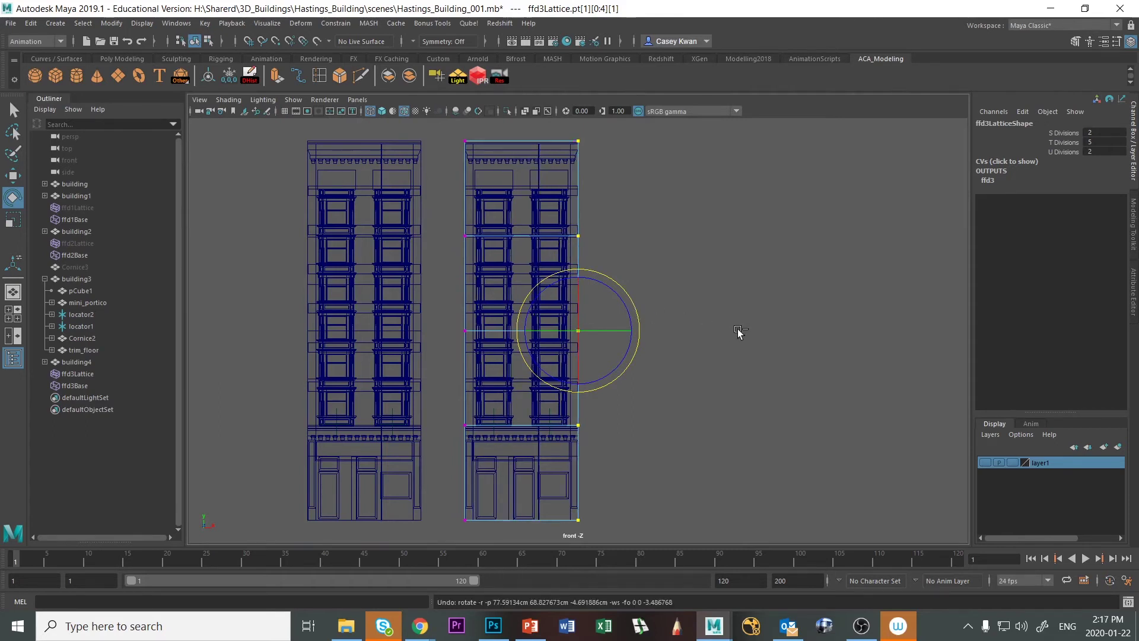
click(706, 276)
drag(569, 135, 683, 537)
drag(633, 298, 636, 303)
click(735, 305)
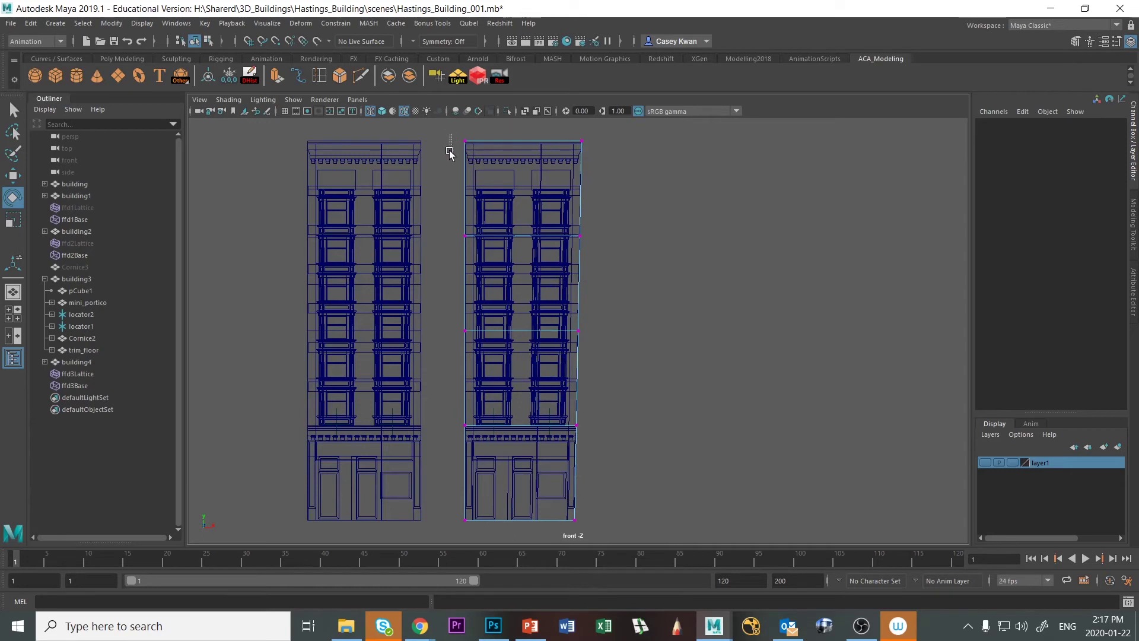
drag(450, 134, 469, 521)
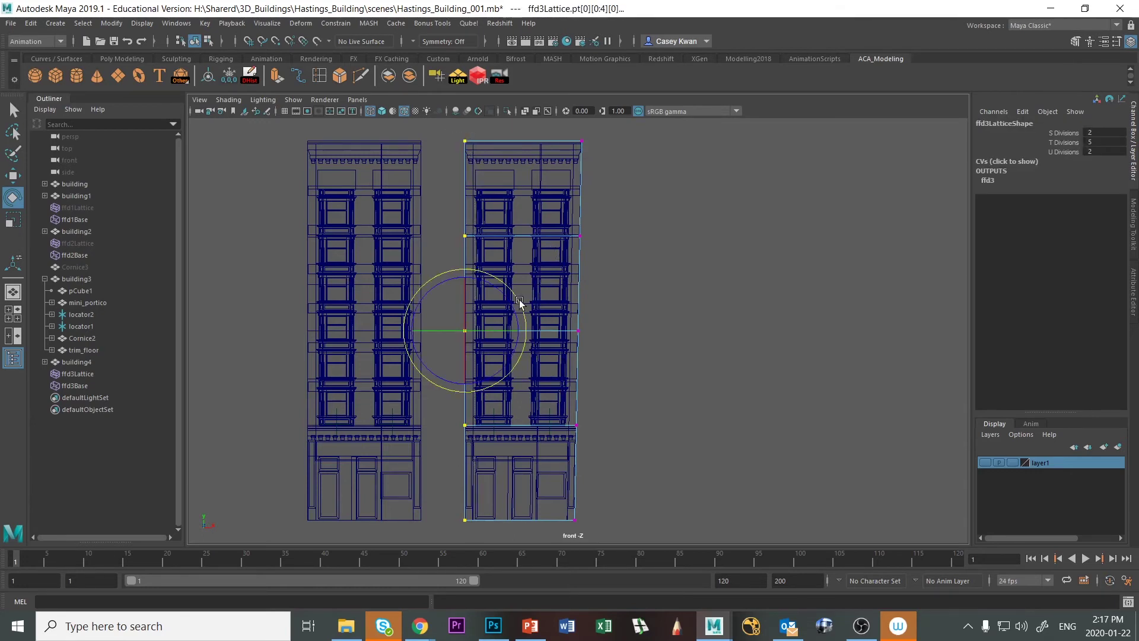
drag(518, 300, 521, 302)
Select the middle rows, then rotate the lower row of lattice points slightly.
click(759, 295)
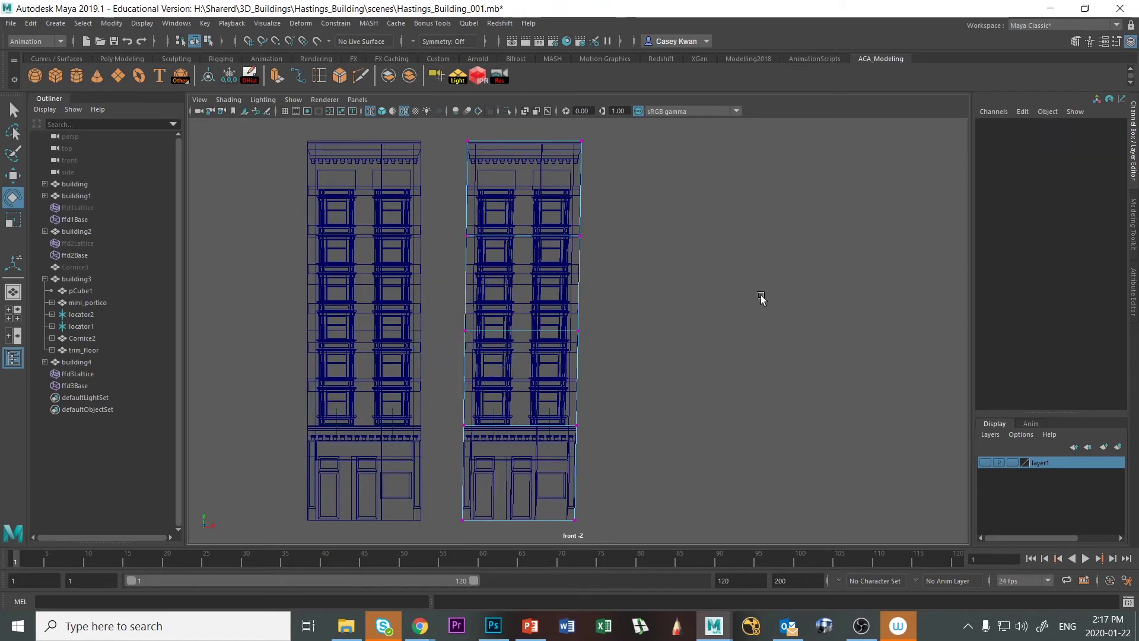
drag(433, 215, 655, 297)
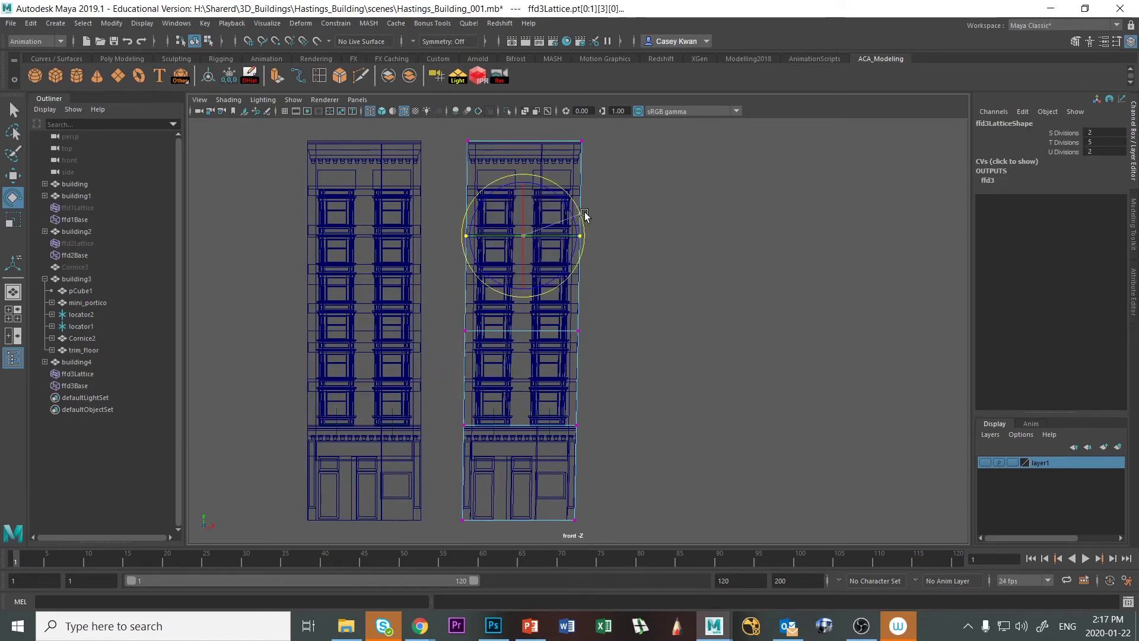
click(683, 378)
drag(434, 313, 653, 352)
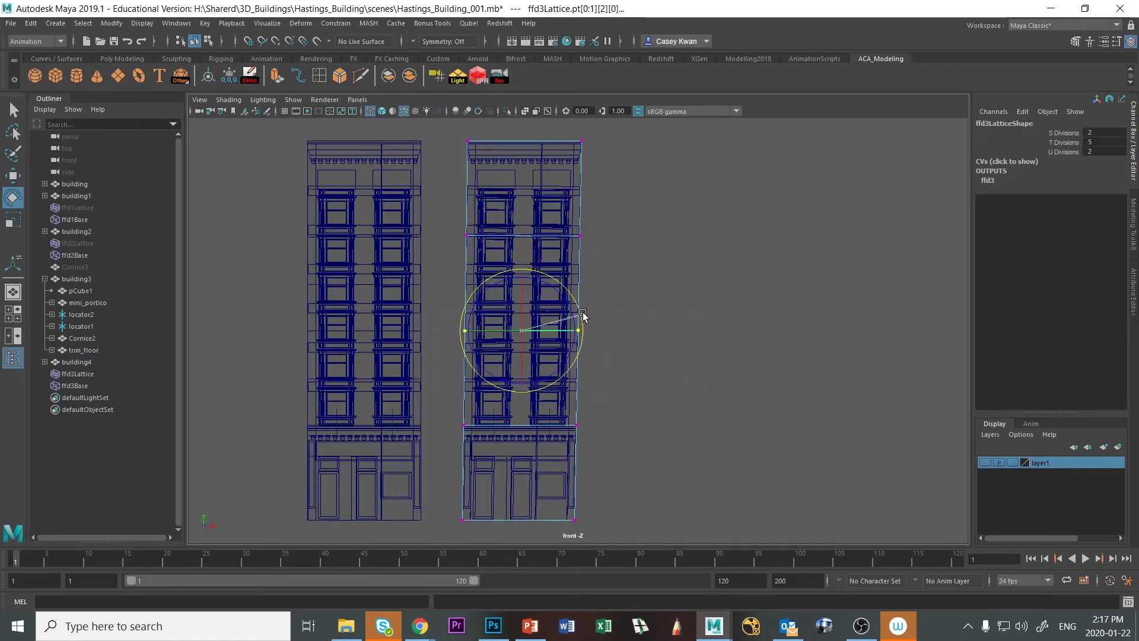
click(660, 391)
drag(452, 411, 660, 490)
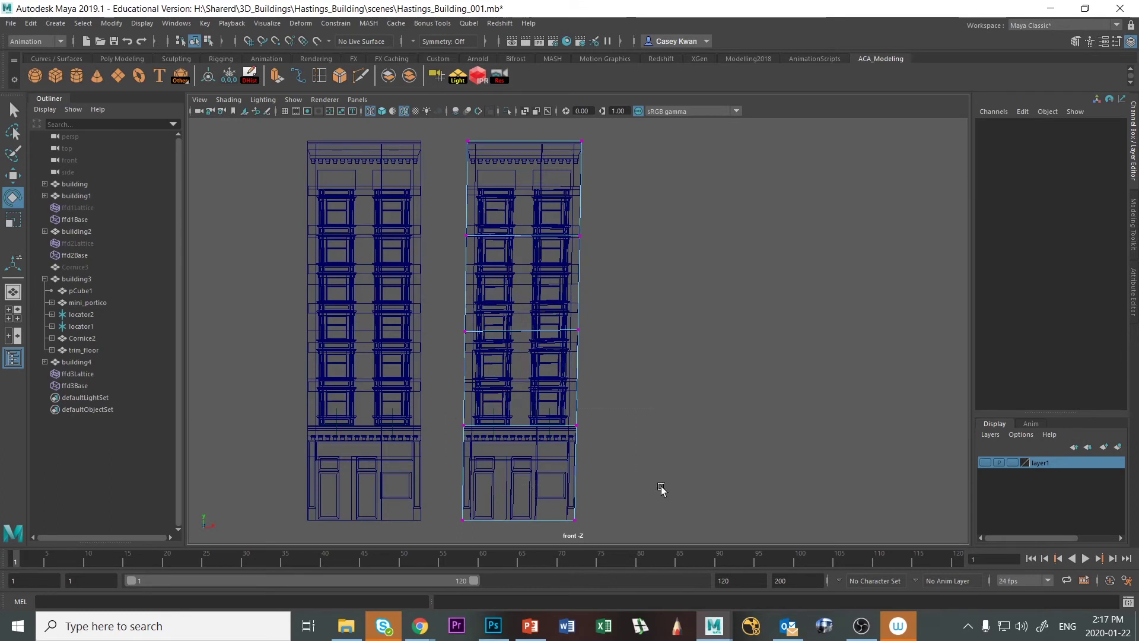
drag(580, 411, 583, 413)
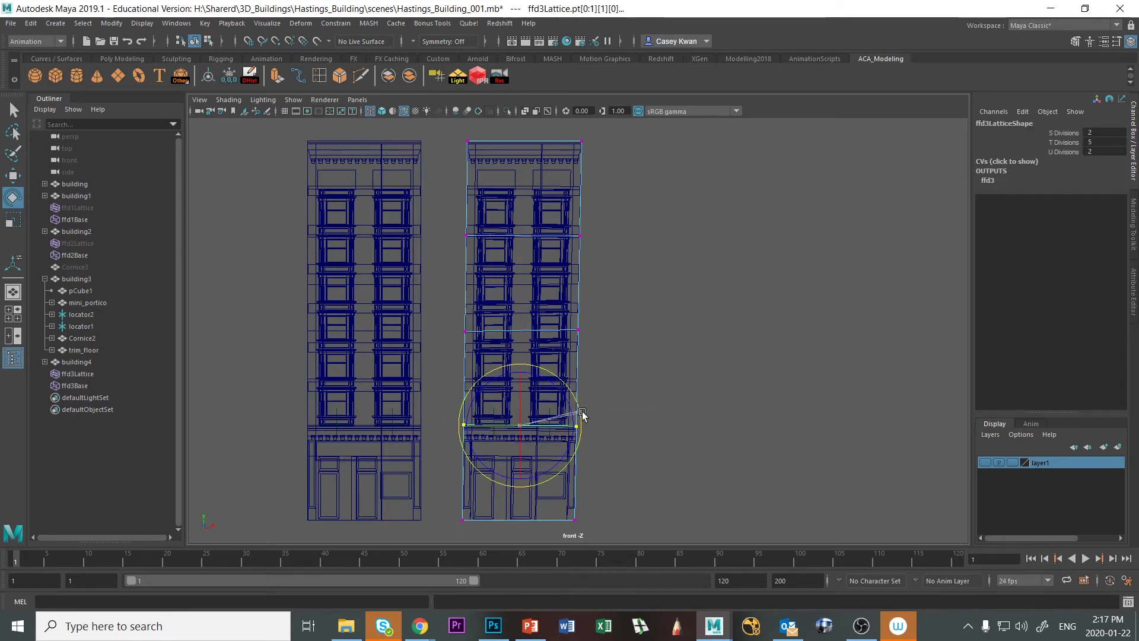
click(728, 414)
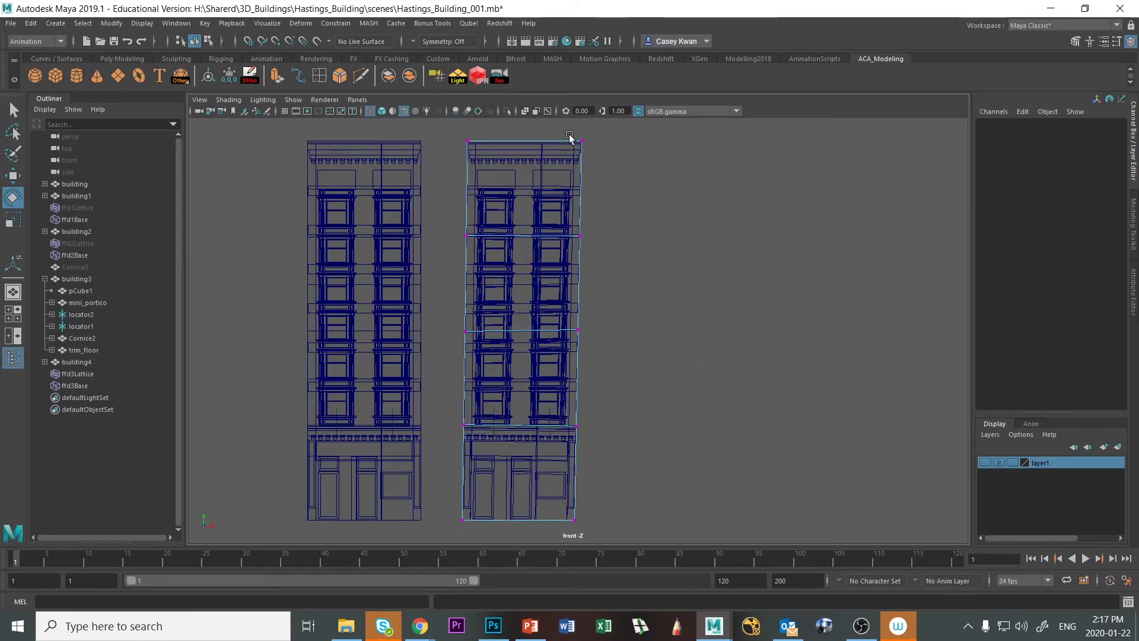
Move the lattice's top-right corner points to tilt the building's top cornice.
drag(569, 138, 633, 181)
alt+middle_drag(638, 267, 640, 356)
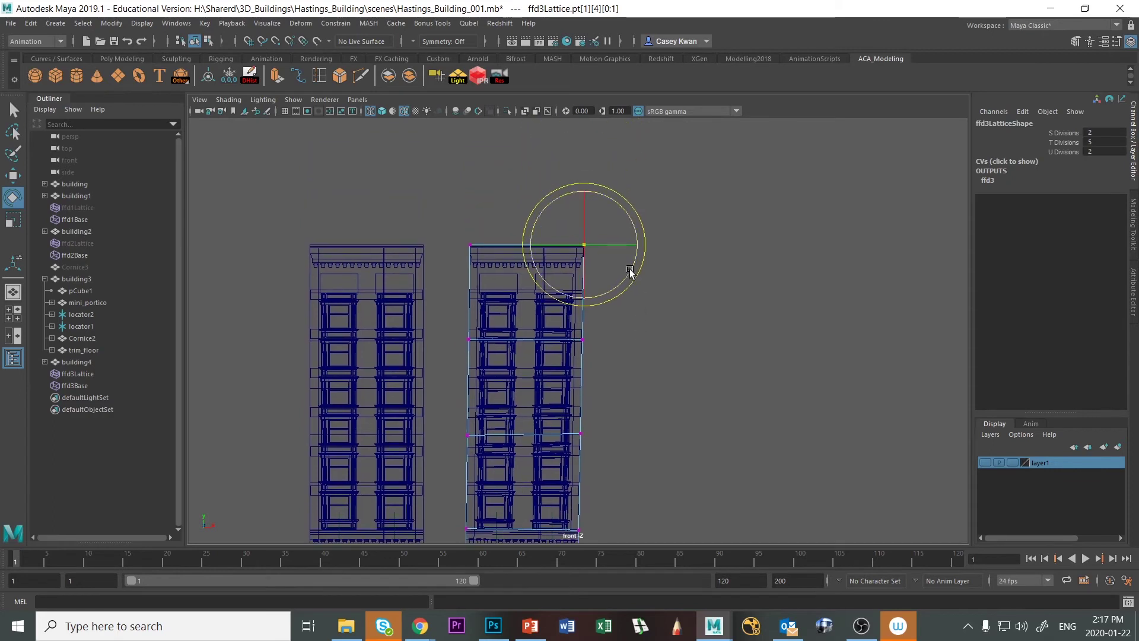
key(w)
drag(583, 183, 581, 181)
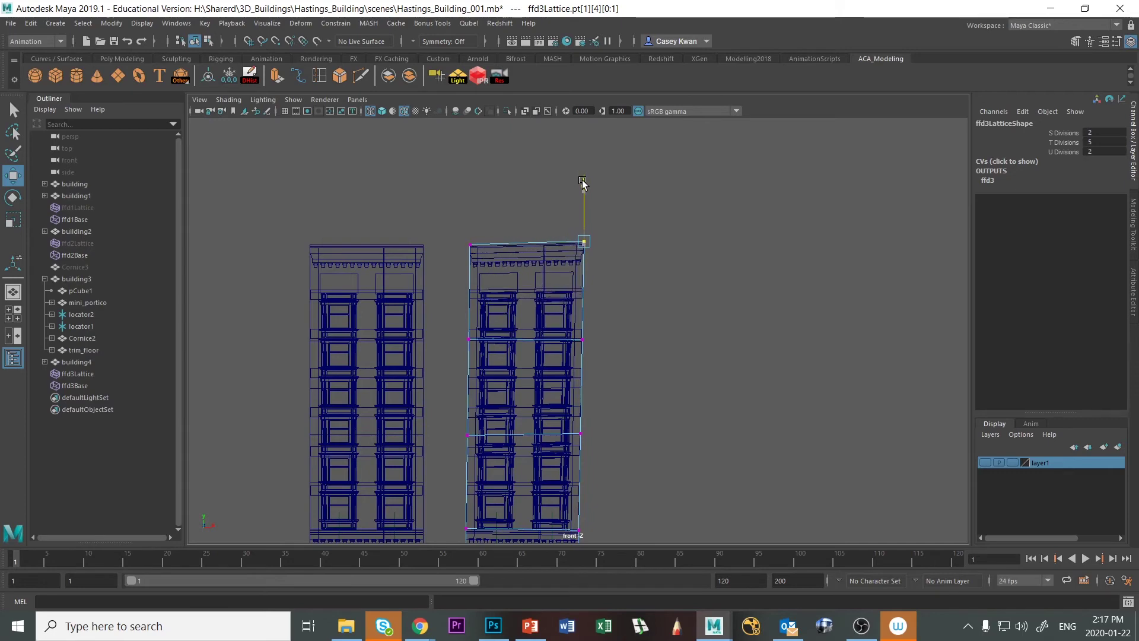
click(641, 315)
key(space)
click(804, 251)
Return to Object Mode and hide ffd3Lattice.
key(space)
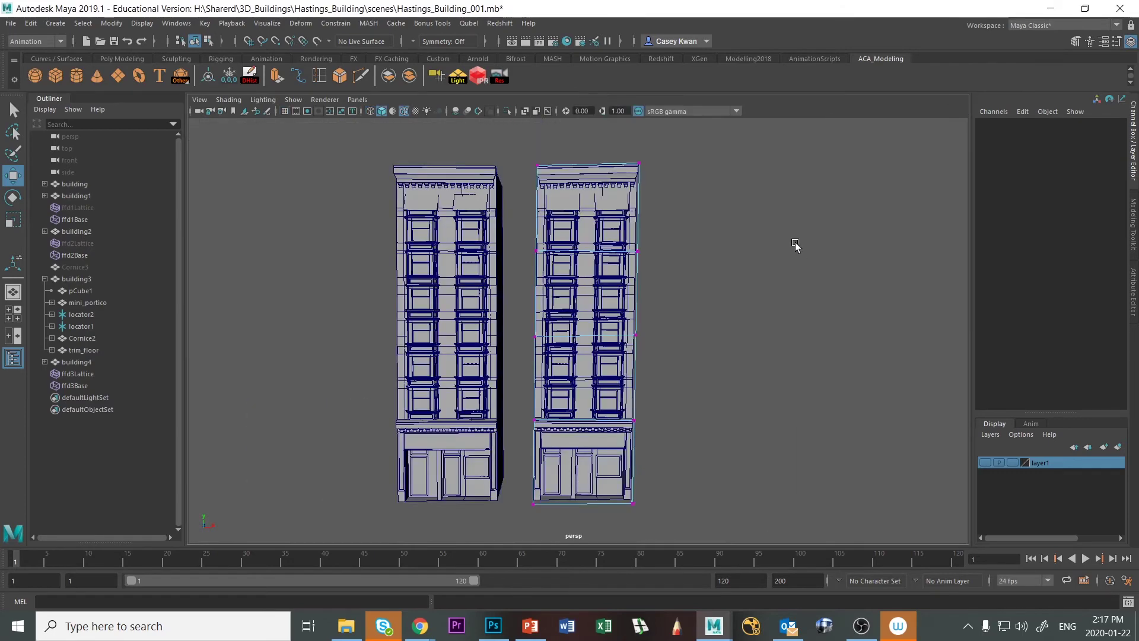
alt+drag(795, 247, 759, 268)
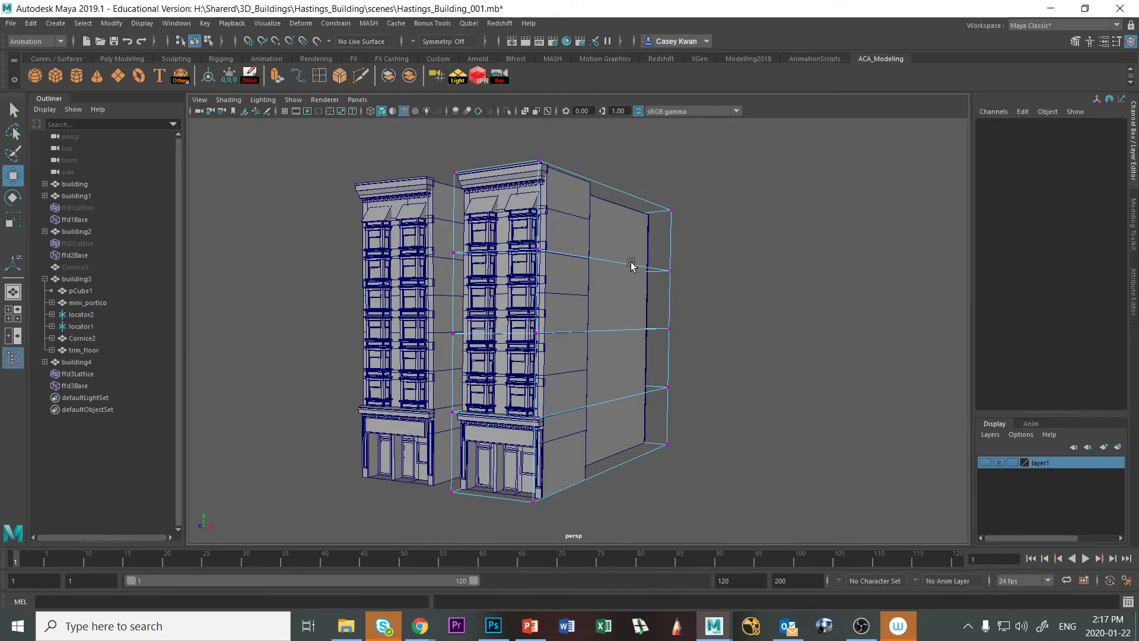
right_drag(631, 265, 695, 244)
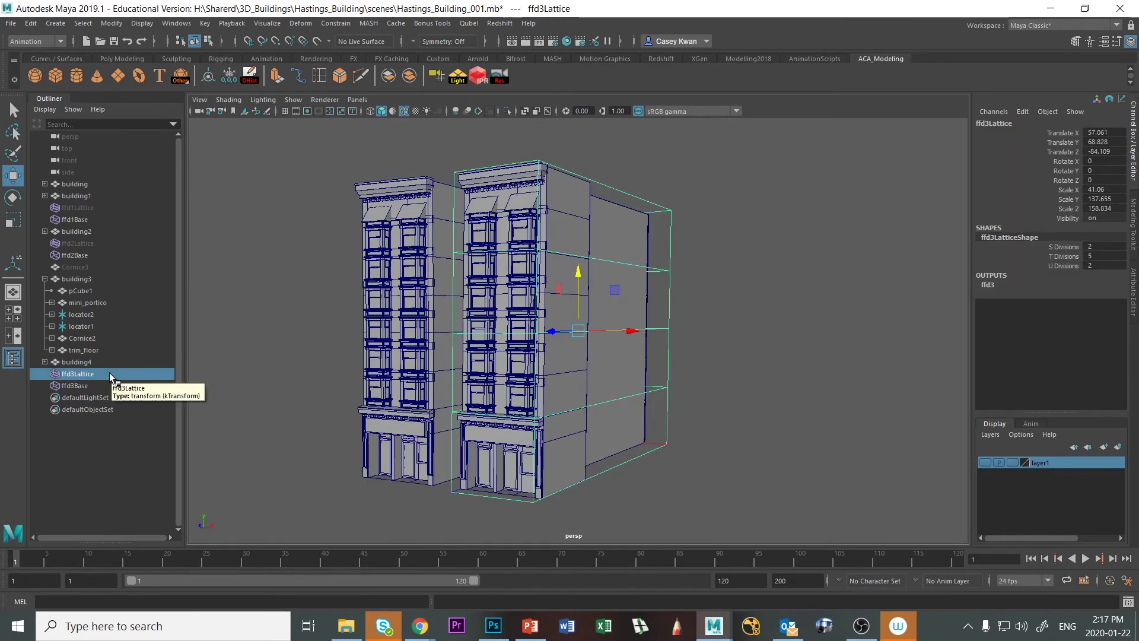
key(ctrl+h)
click(708, 340)
alt+drag(708, 340, 674, 425)
Duplicate building3 as building5 and slide it right to Translate X 122.844.
click(435, 467)
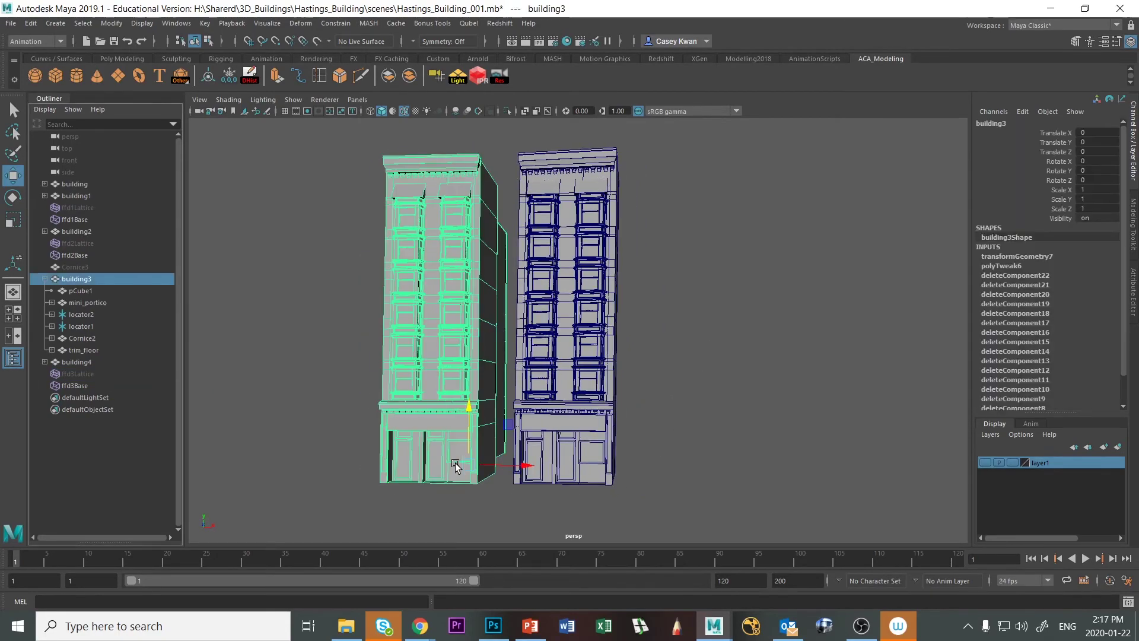
key(ctrl+d)
drag(525, 466, 854, 466)
click(832, 403)
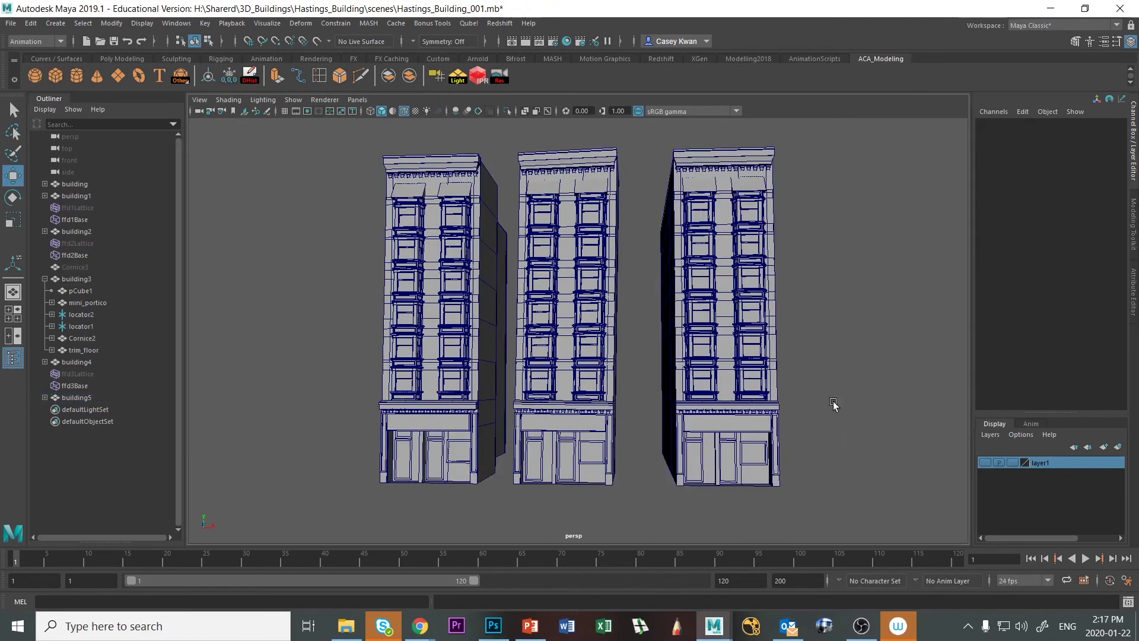
click(721, 347)
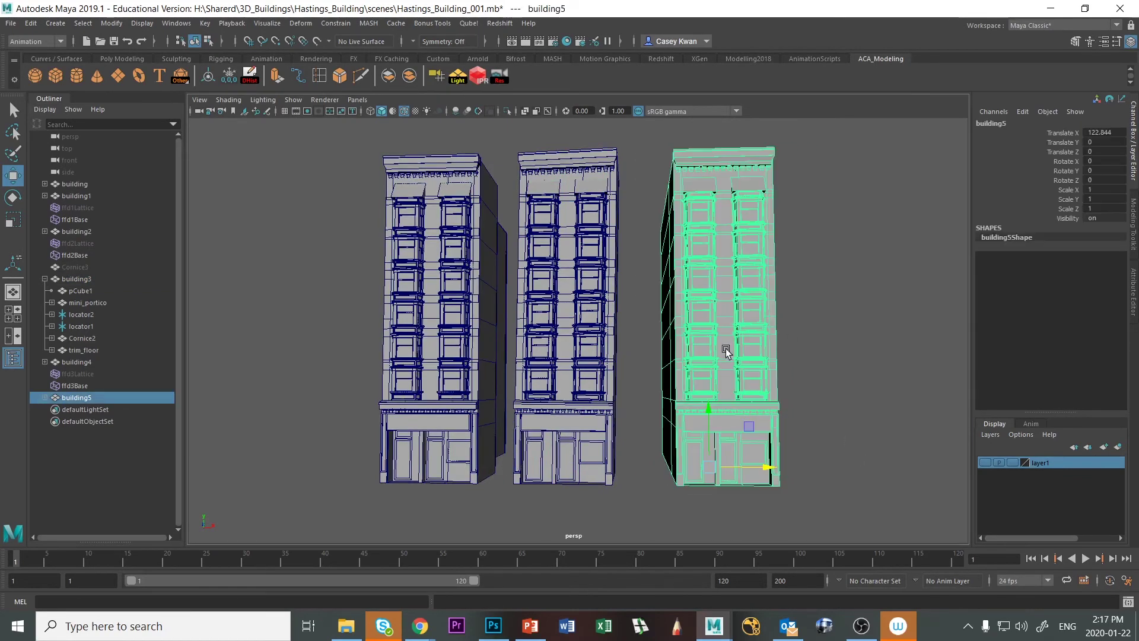
Add lattice ffd4Lattice (2 × 5 × 2) to building5 and enter Lattice Point mode in the front view.
click(300, 24)
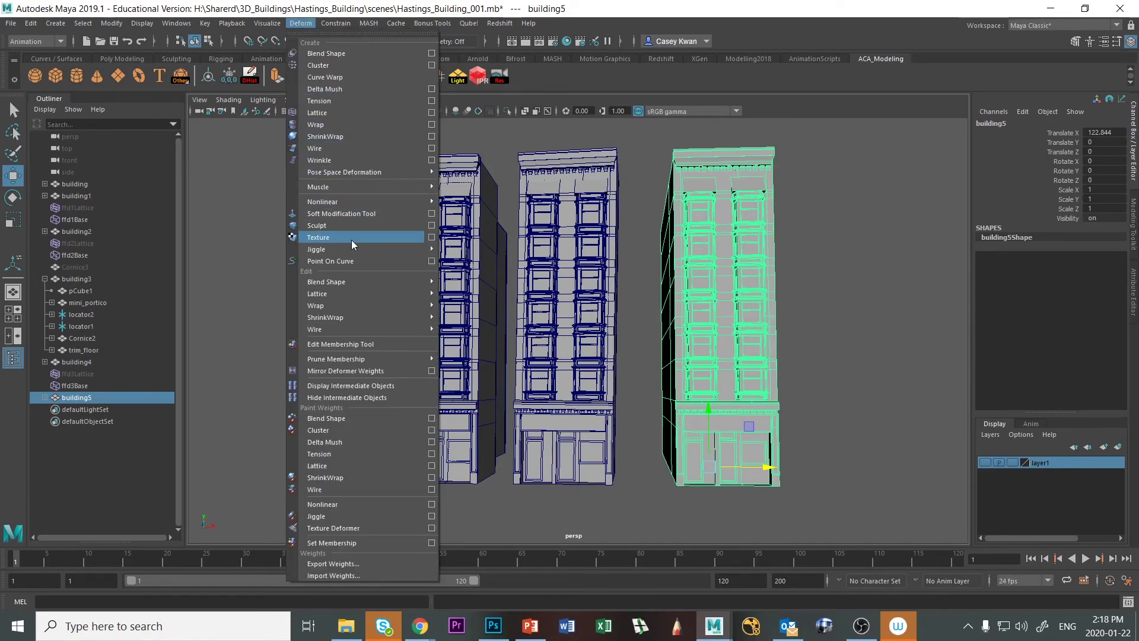
click(341, 113)
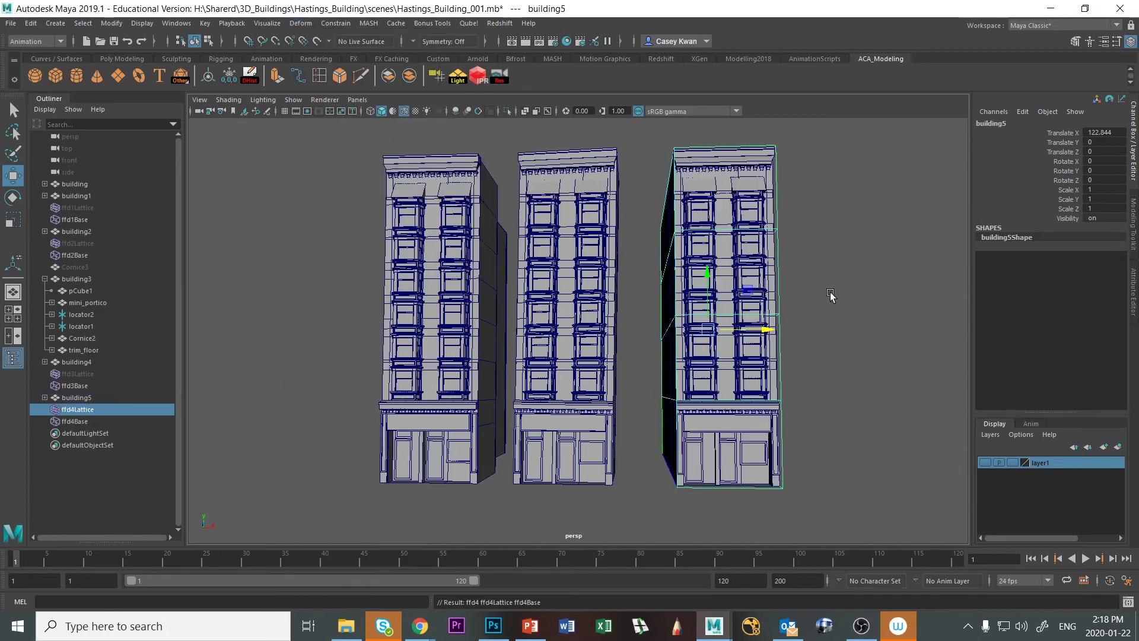
key(space)
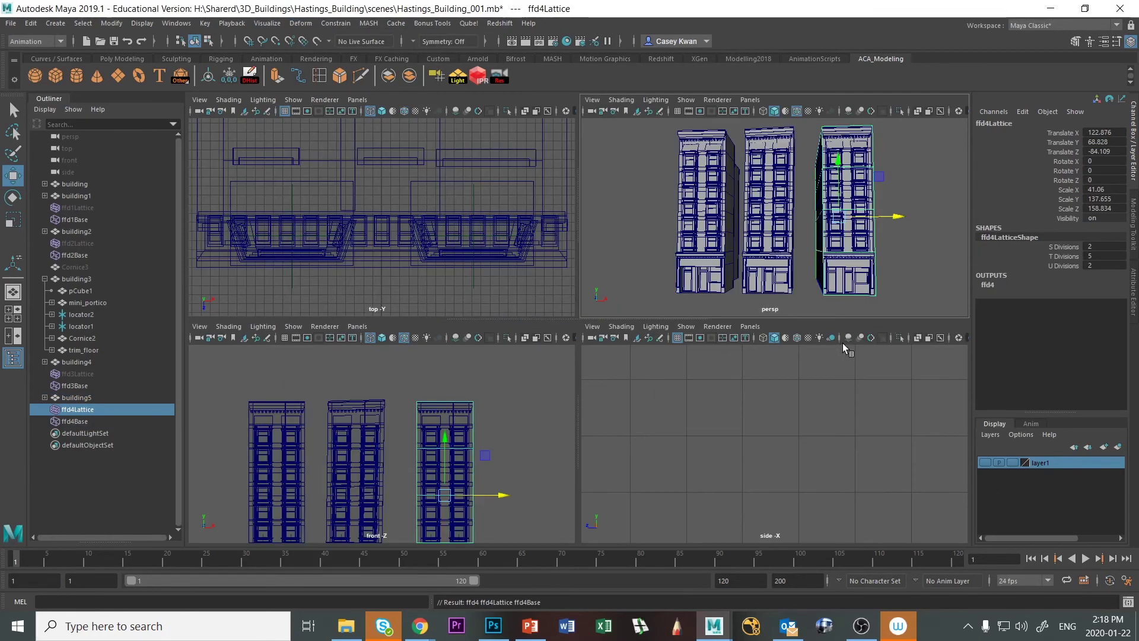
key(space)
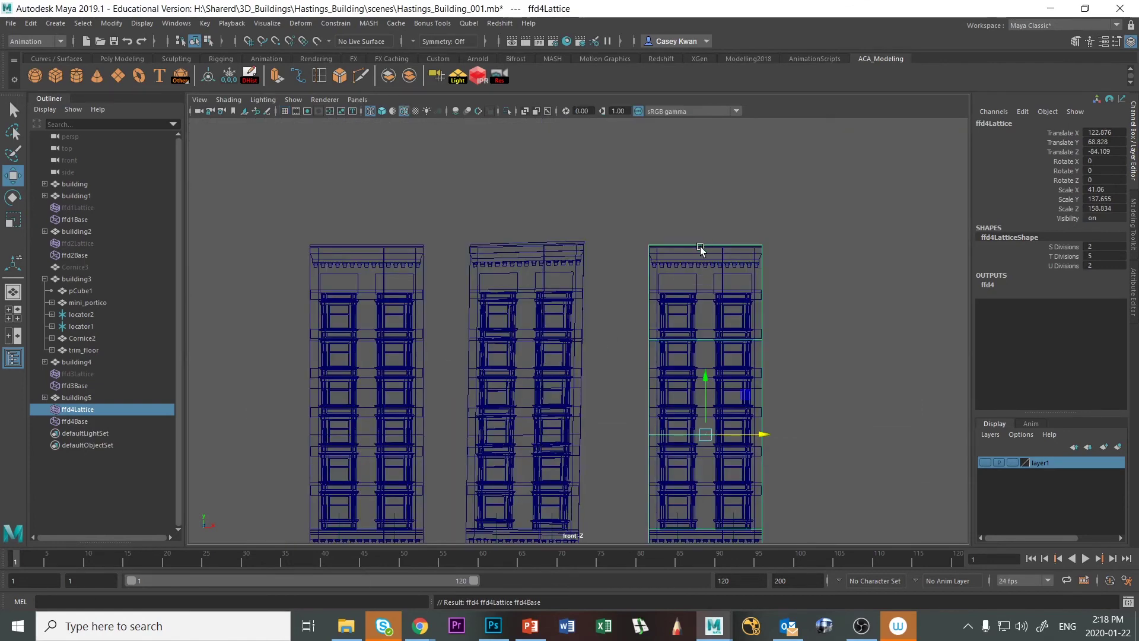
right_drag(700, 248, 668, 211)
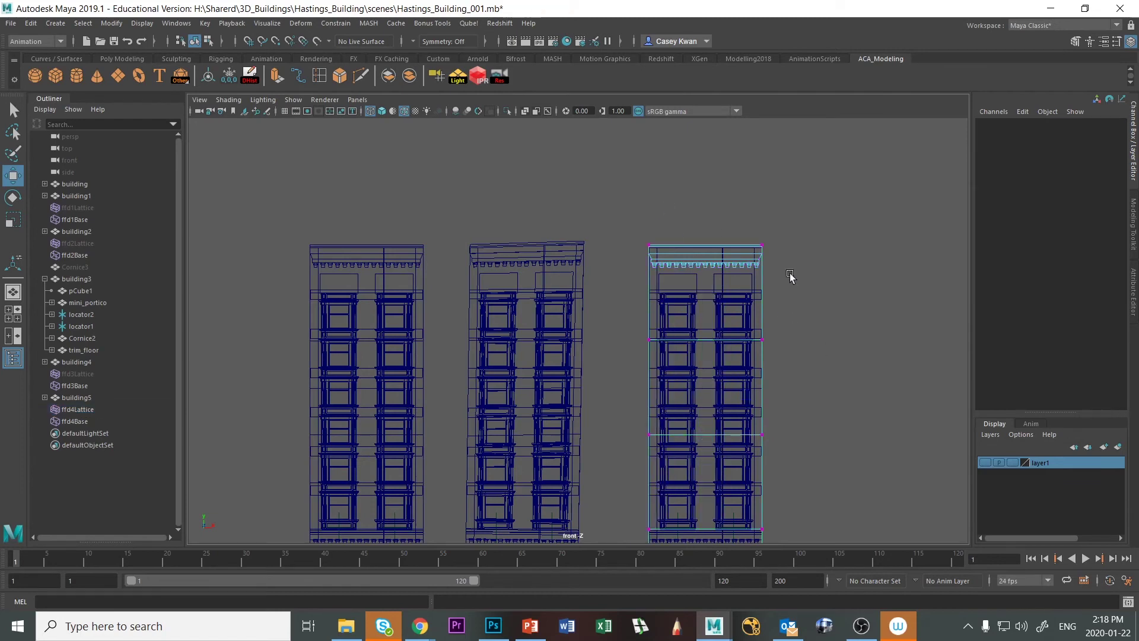
click(76, 409)
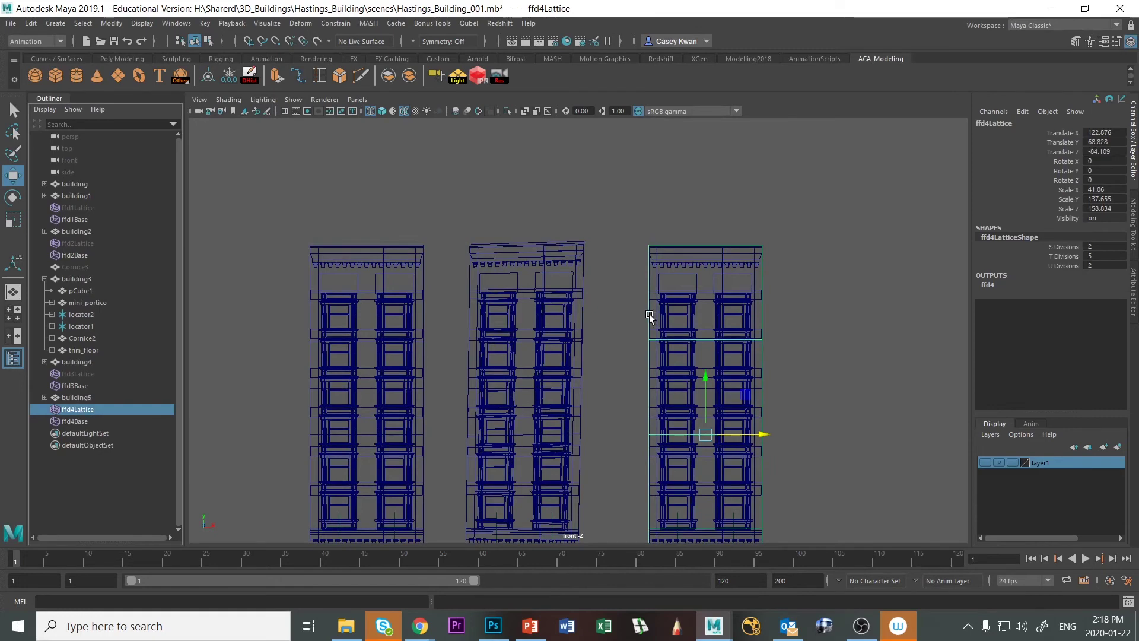
right_drag(649, 317, 640, 280)
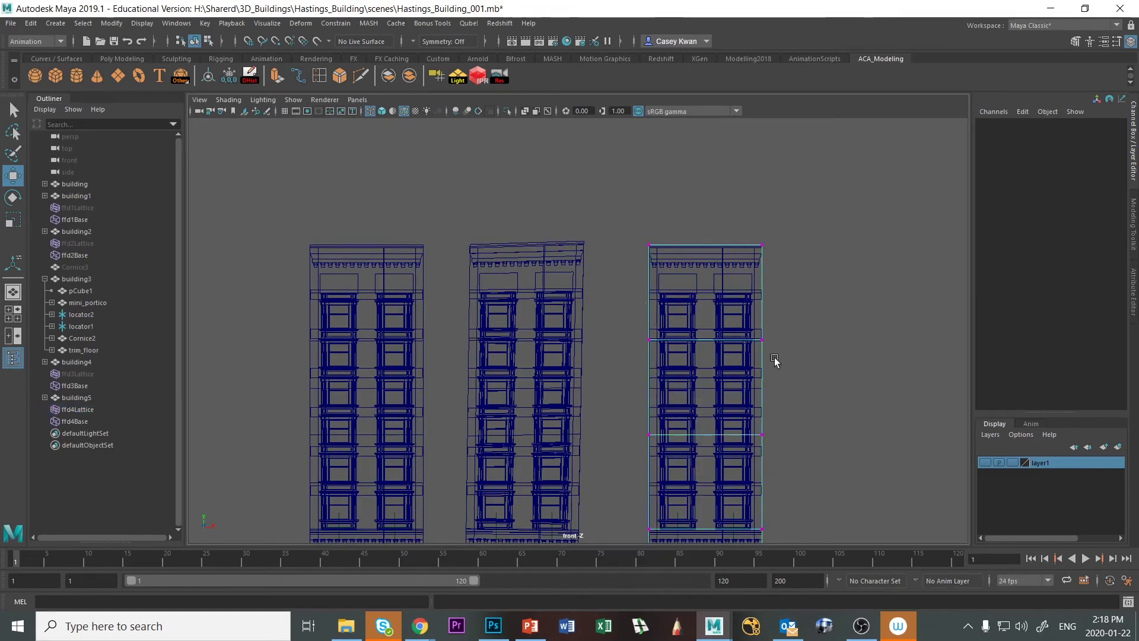
scroll(774, 360, down, 3)
Scale and lower the top four lattice rows to shorten building5.
alt+middle_drag(791, 354, 781, 222)
alt+middle_drag(780, 293, 778, 318)
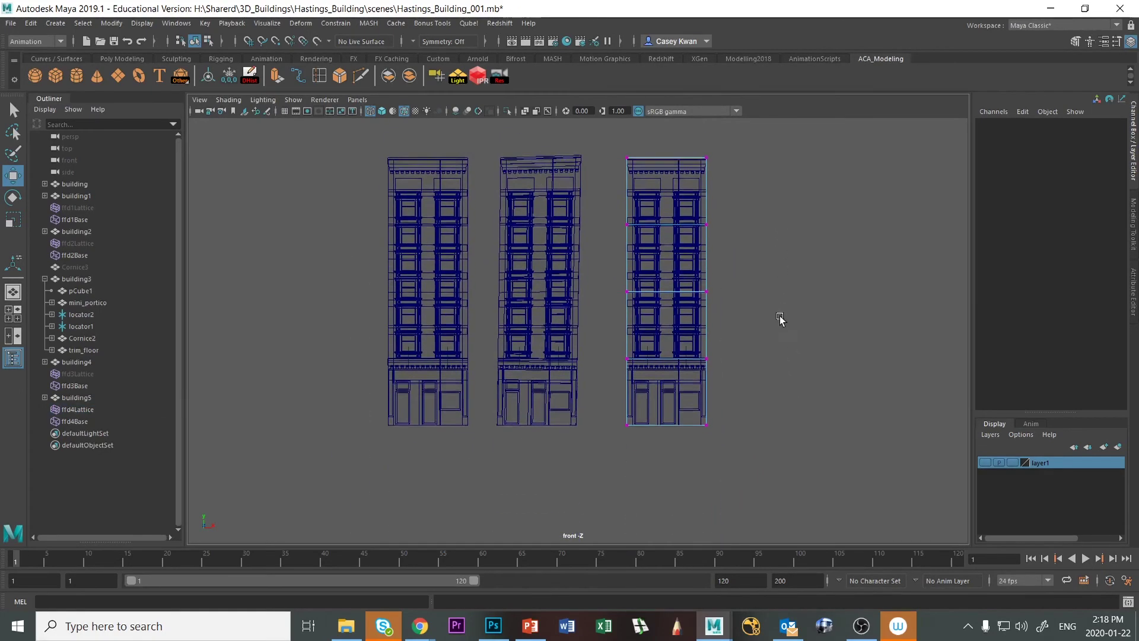
drag(599, 154, 735, 346)
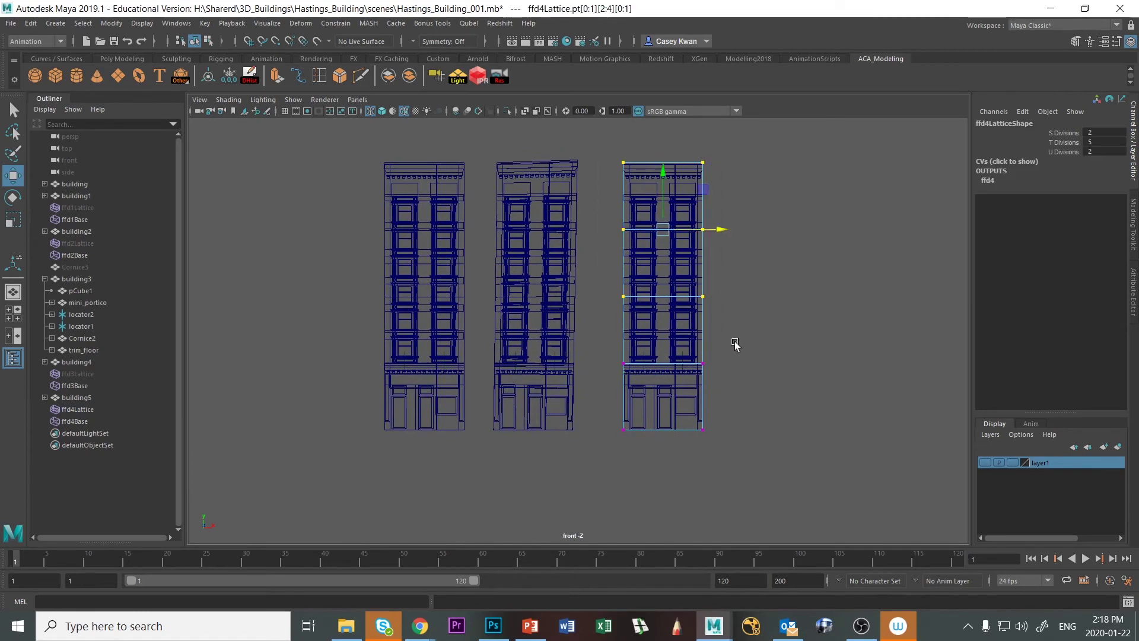
shift+drag(601, 354, 761, 371)
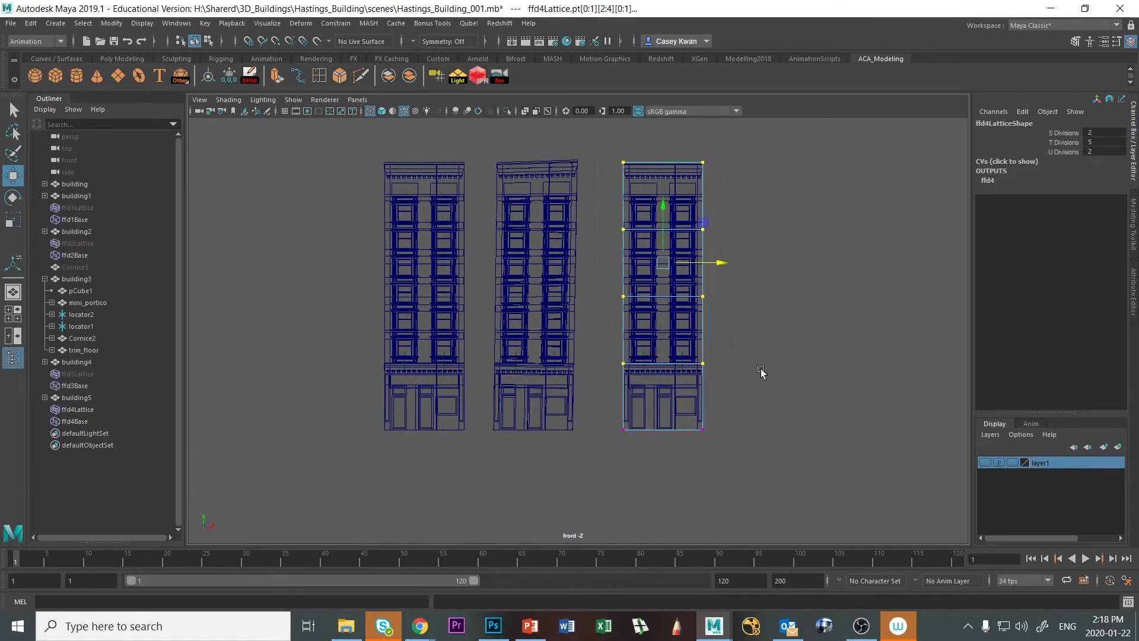
key(r)
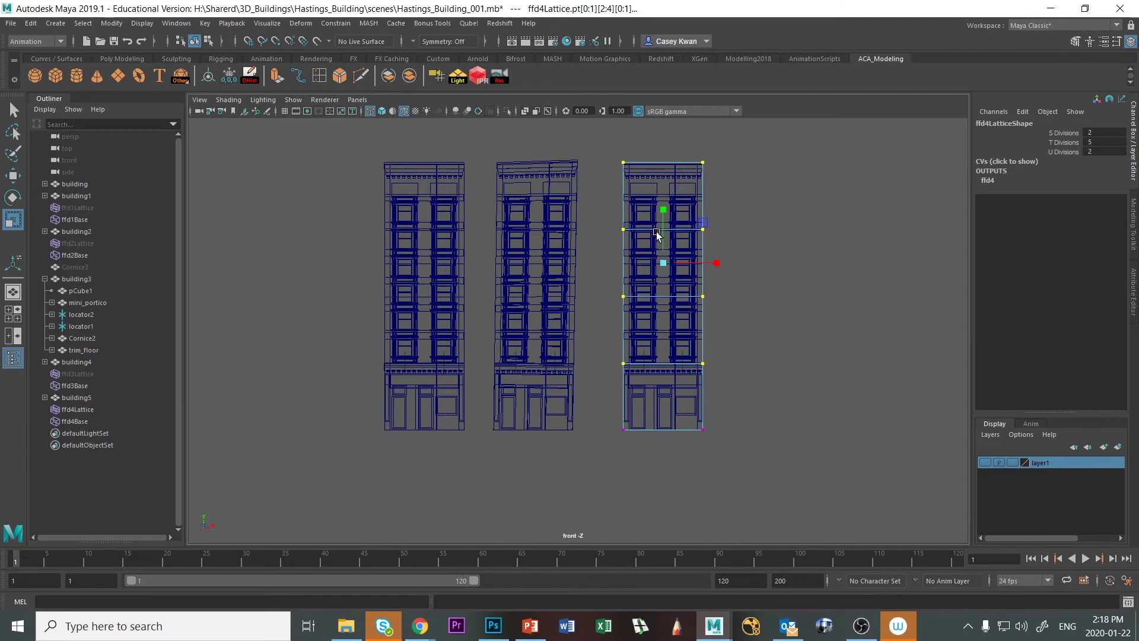
drag(663, 210, 668, 220)
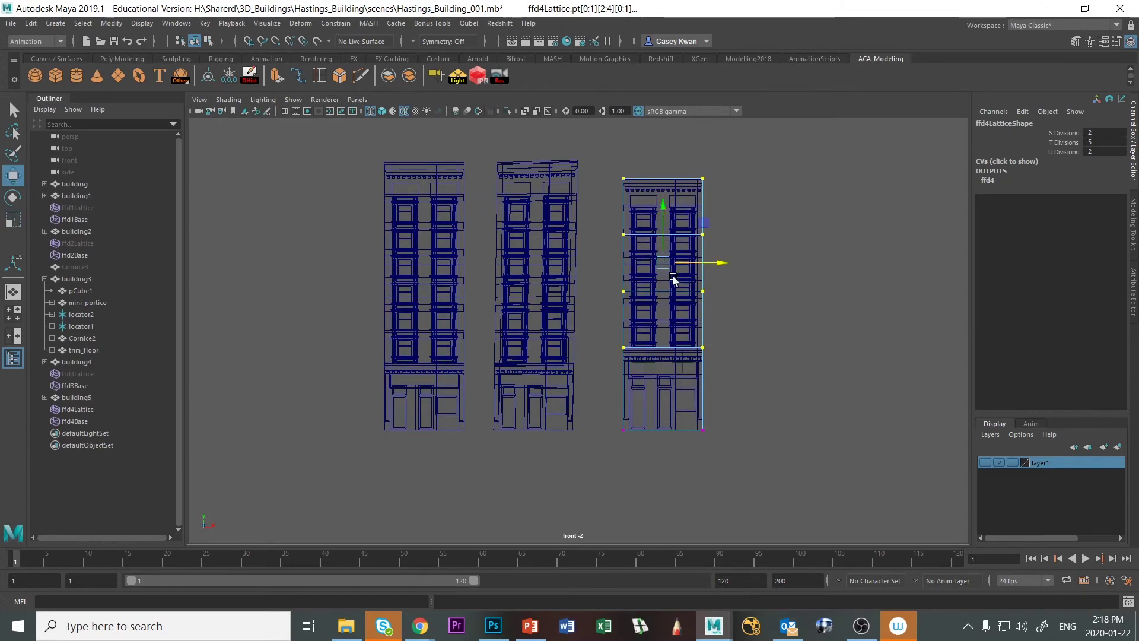
key(w)
drag(665, 210, 665, 229)
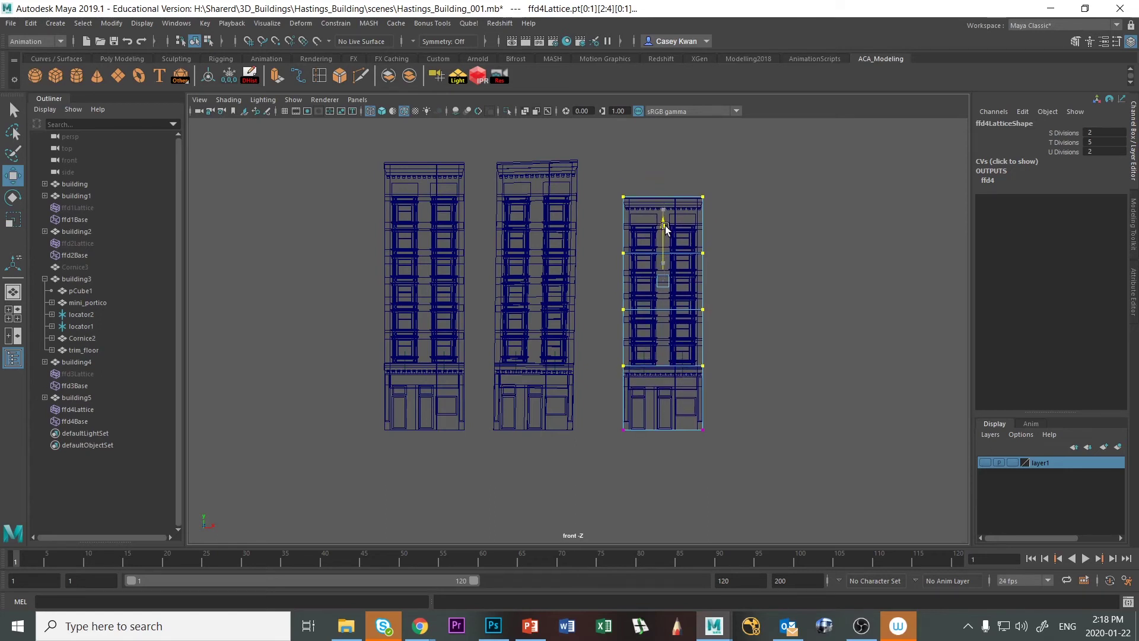
click(793, 323)
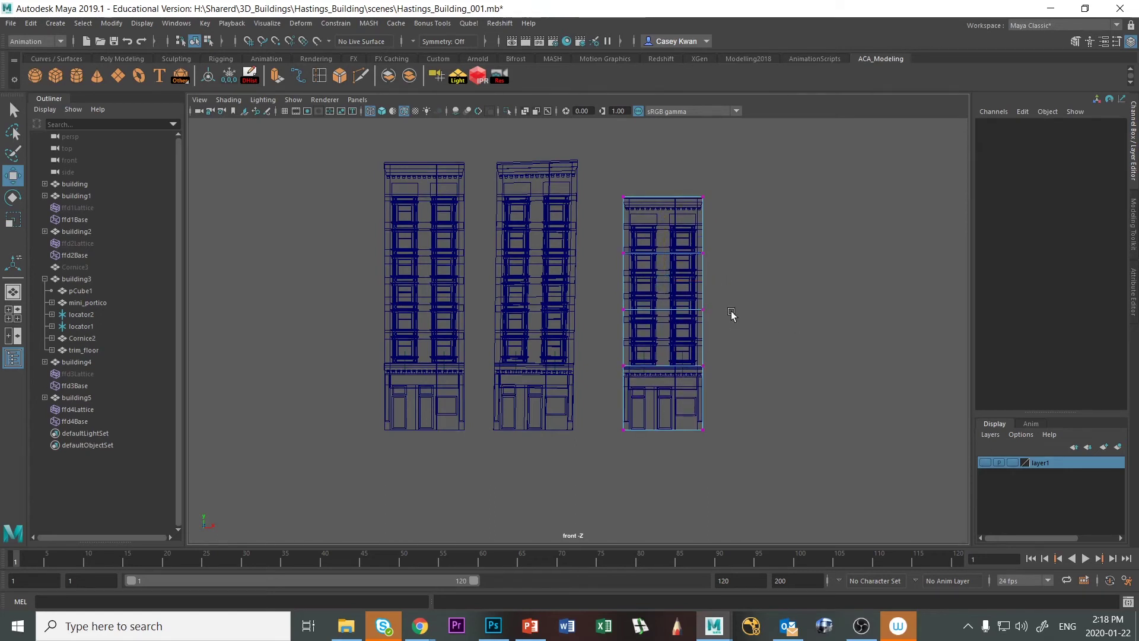
Rotate the left and right lattice point columns so building5's sides lean.
drag(614, 189, 637, 466)
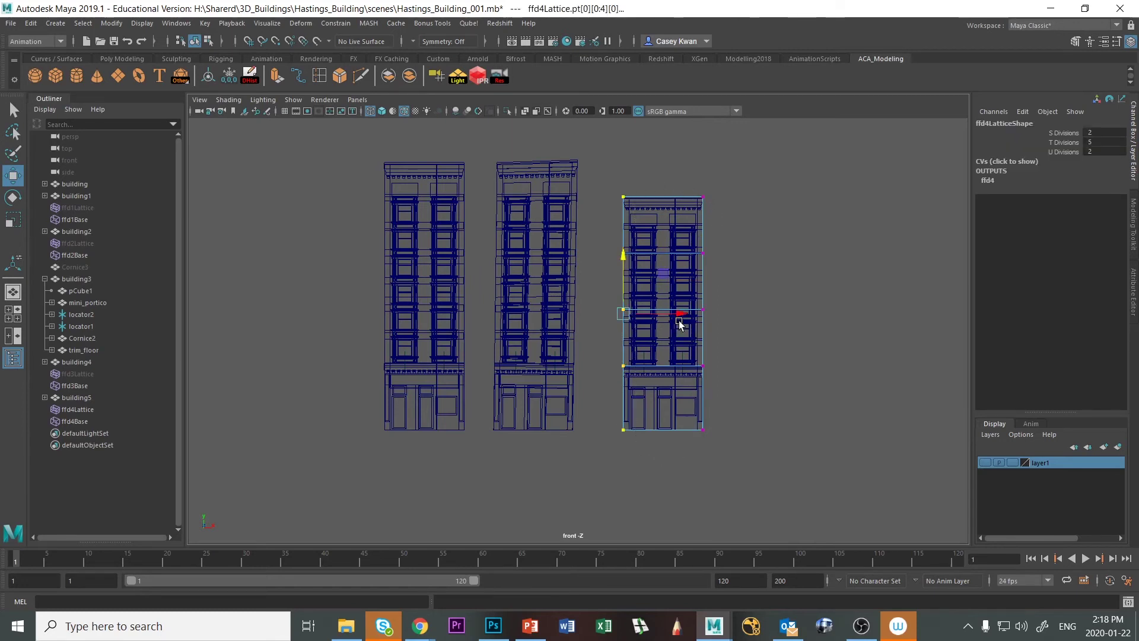
key(r)
key(e)
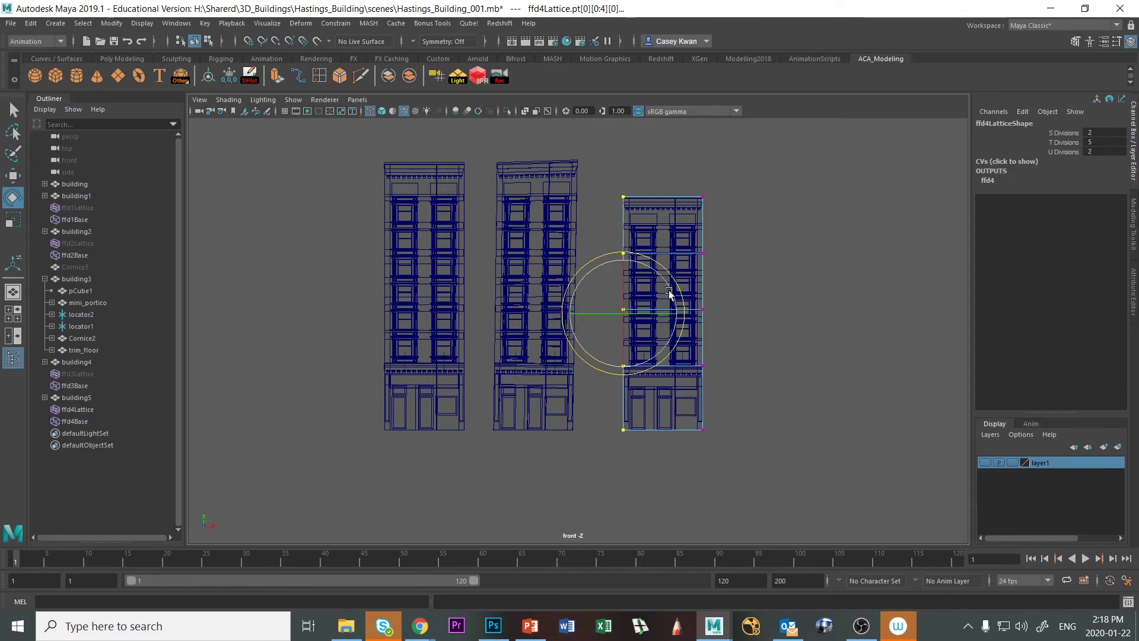
drag(669, 289, 743, 247)
click(729, 209)
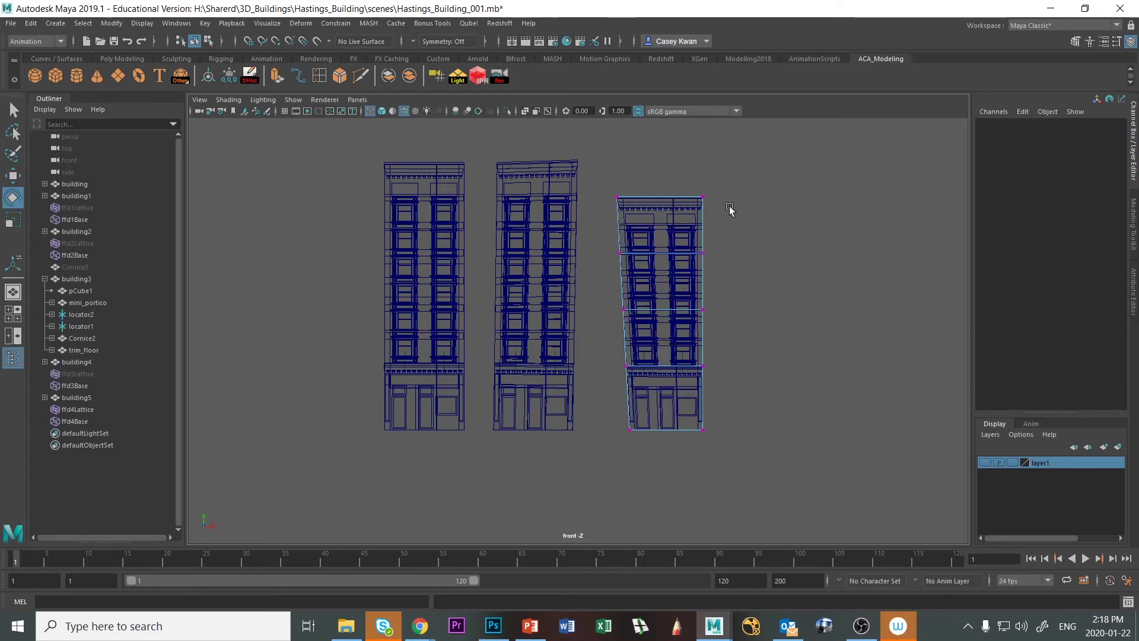
drag(689, 206, 769, 363)
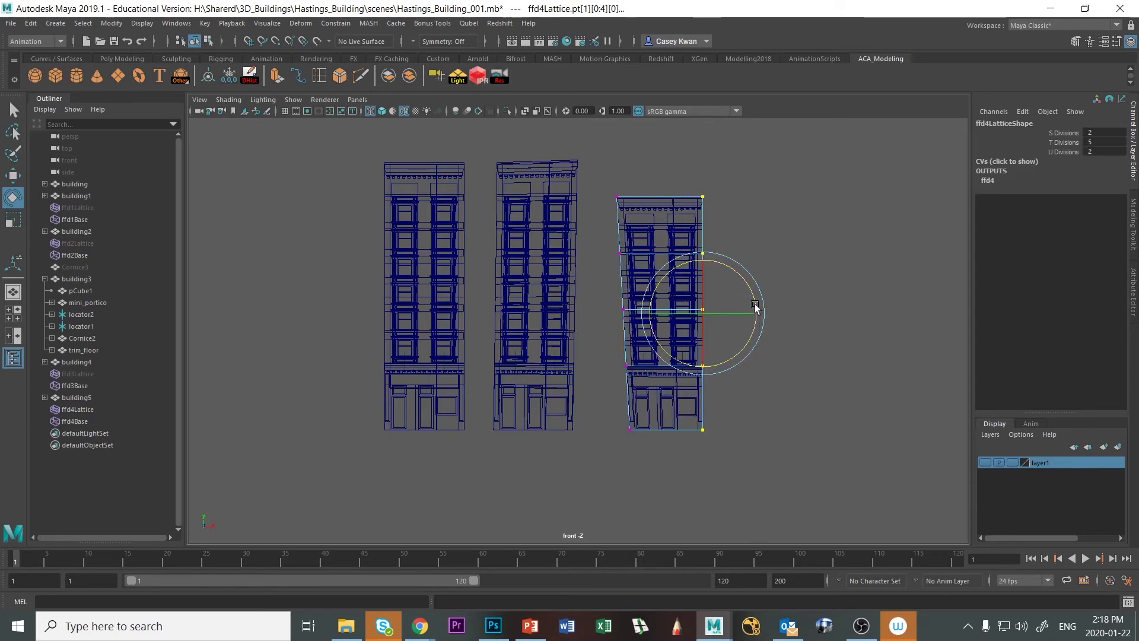
drag(755, 307, 758, 314)
click(806, 394)
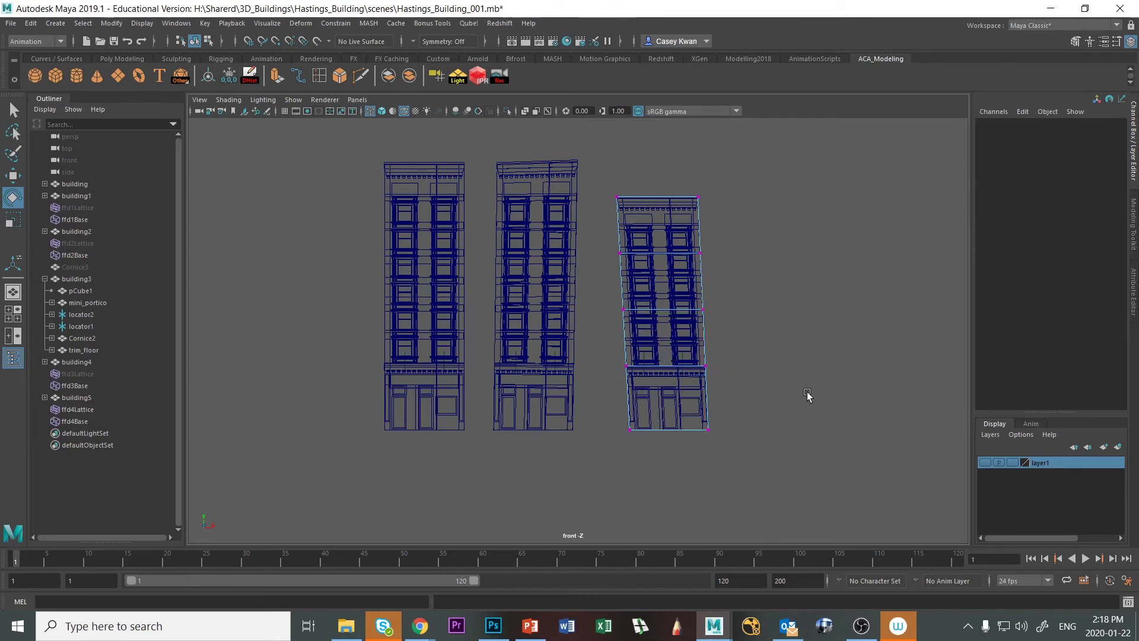
key(space)
key(space)
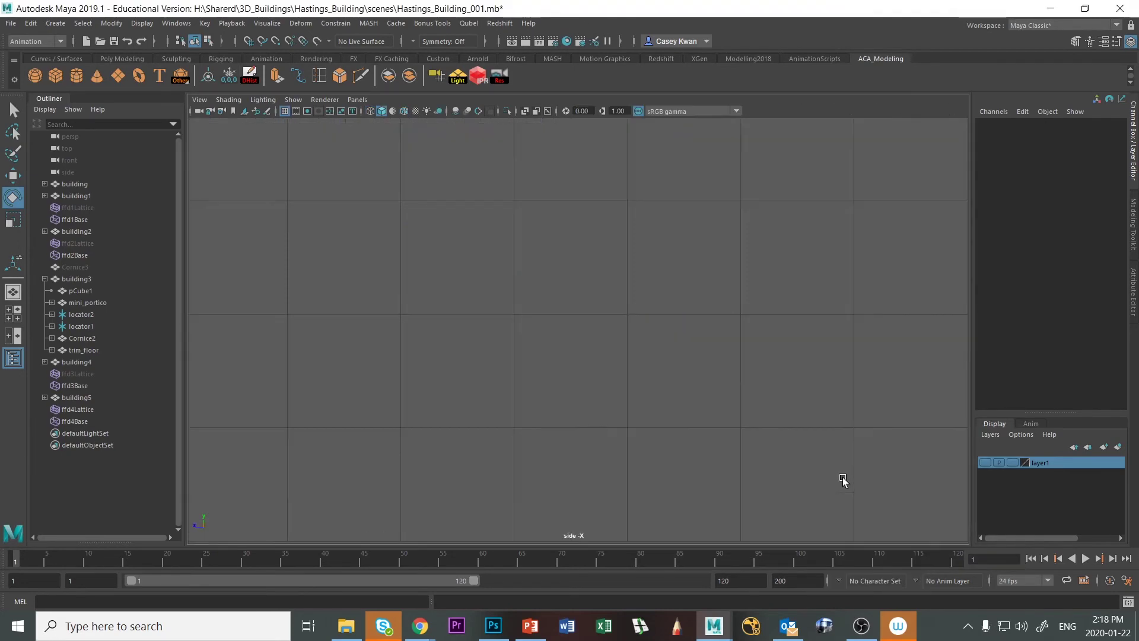
Rotate the lattice's front edge points in the side view so building5 leans back.
key(f)
scroll(740, 456, up, 1)
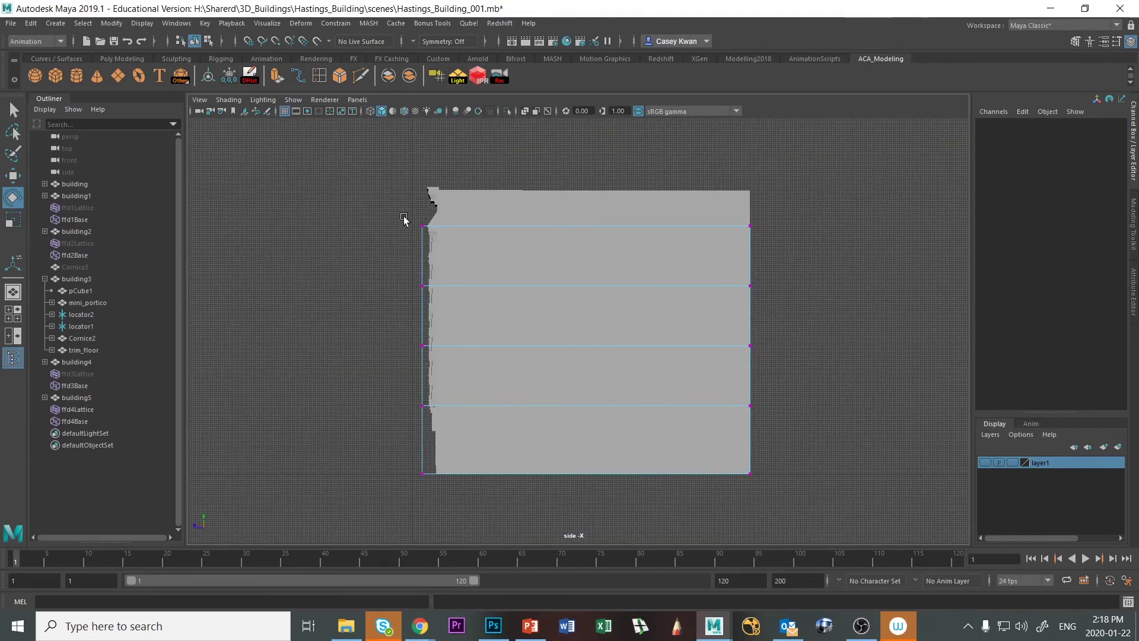
drag(382, 197, 452, 544)
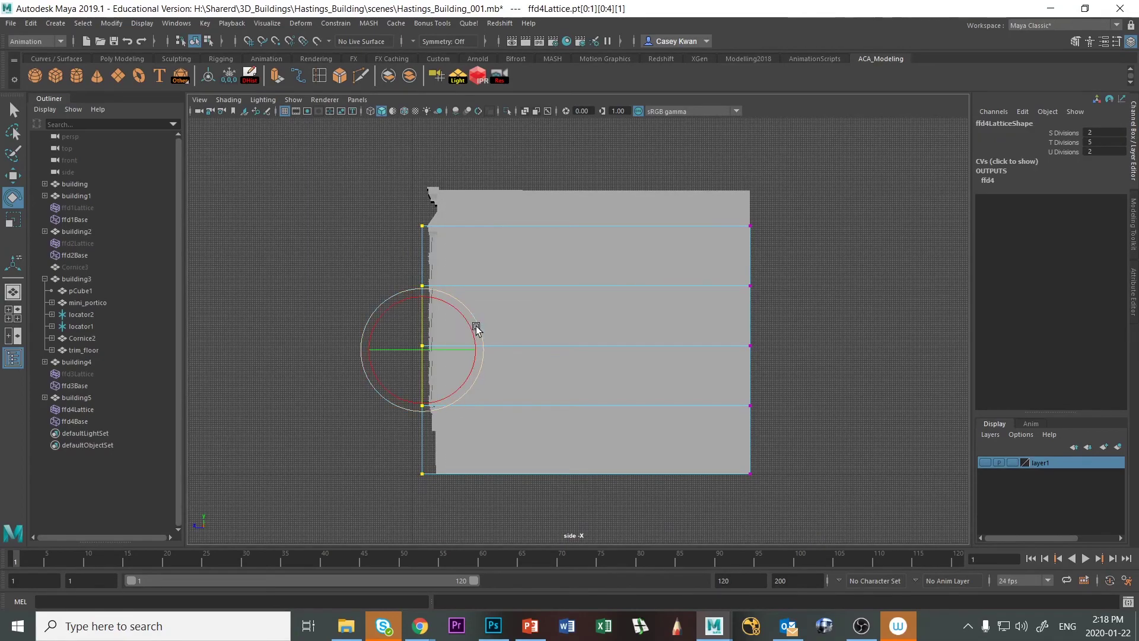
drag(479, 324, 480, 327)
click(788, 316)
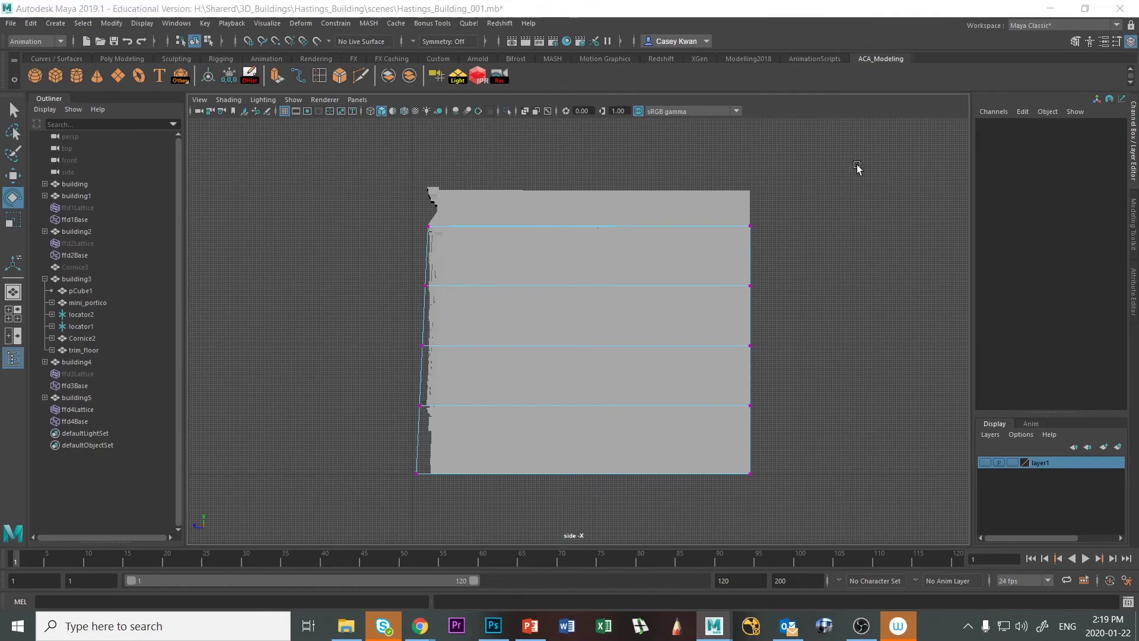
Orbit the perspective view to check building5's lean beside the other buildings.
key(space)
key(space)
mouse_move(844, 290)
alt+mouse_down()
mouse_move(809, 297)
mouse_move(781, 282)
mouse_move(831, 297)
alt+mouse_up()
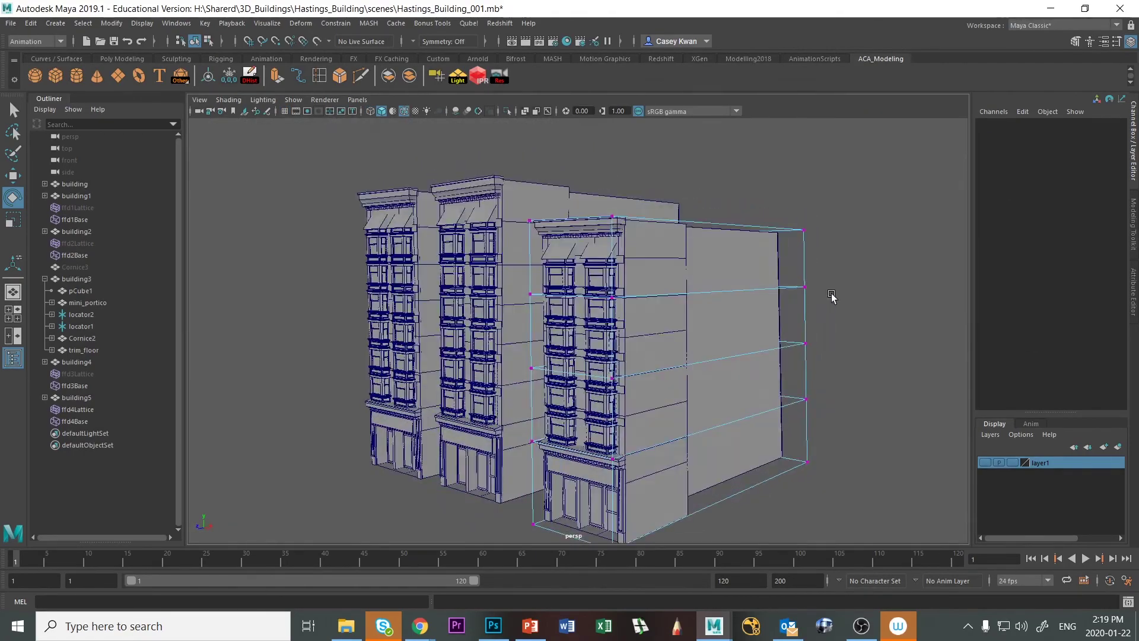
click(87, 410)
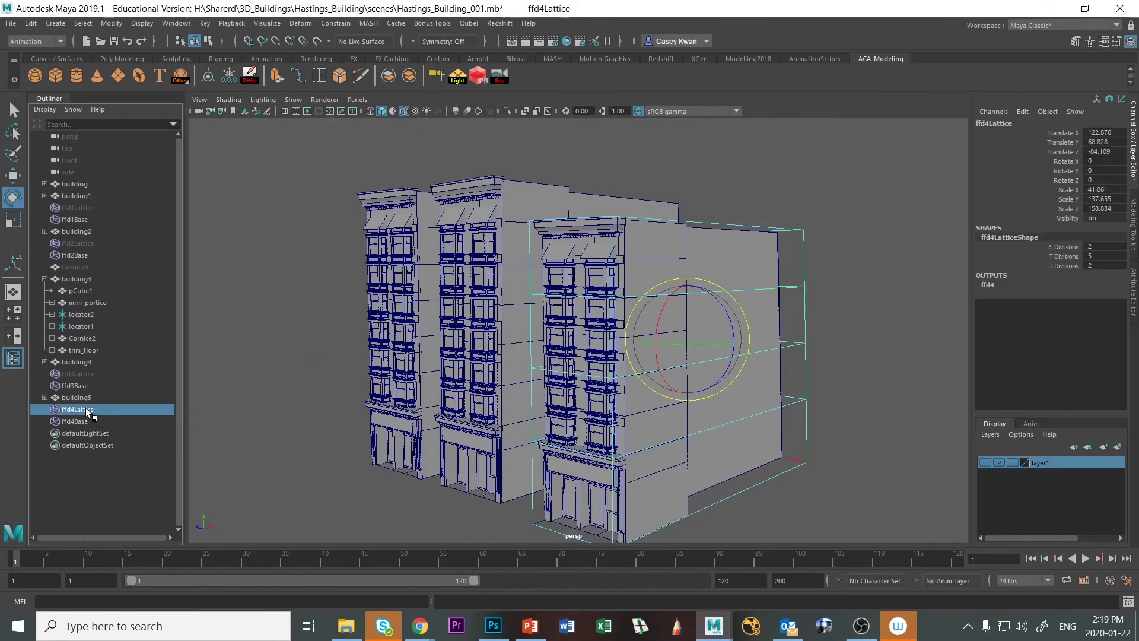
click(839, 394)
alt+drag(839, 394, 745, 438)
click(775, 491)
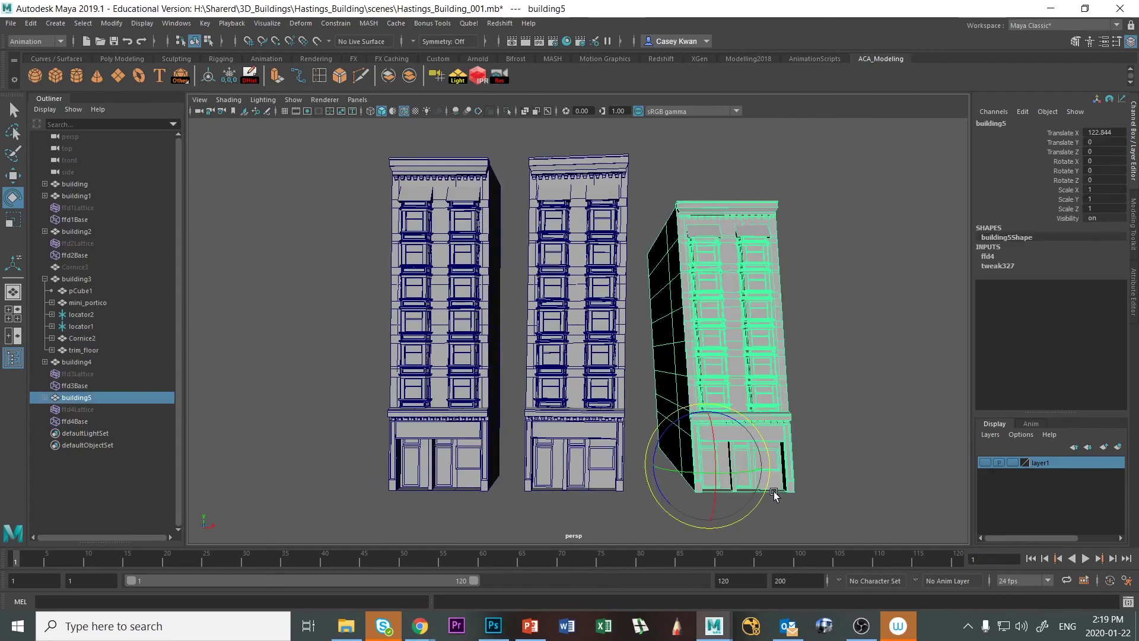
click(833, 443)
alt+drag(838, 437, 876, 423)
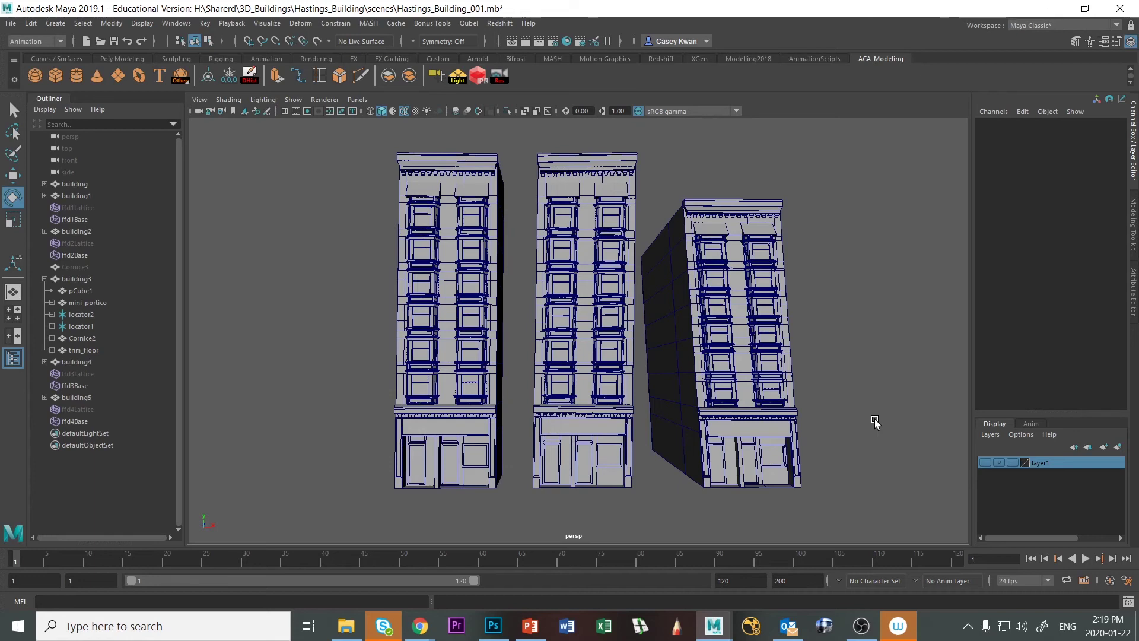
Duplicate building3 as building6 and move it to the row's right end at Translate X 190.773.
click(431, 173)
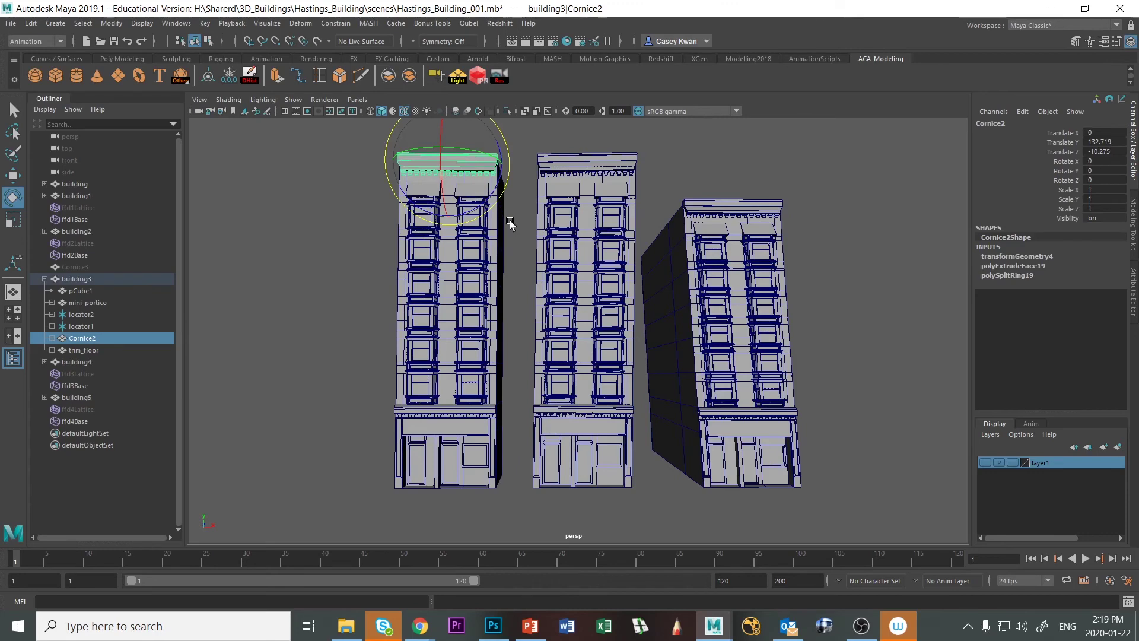
click(446, 479)
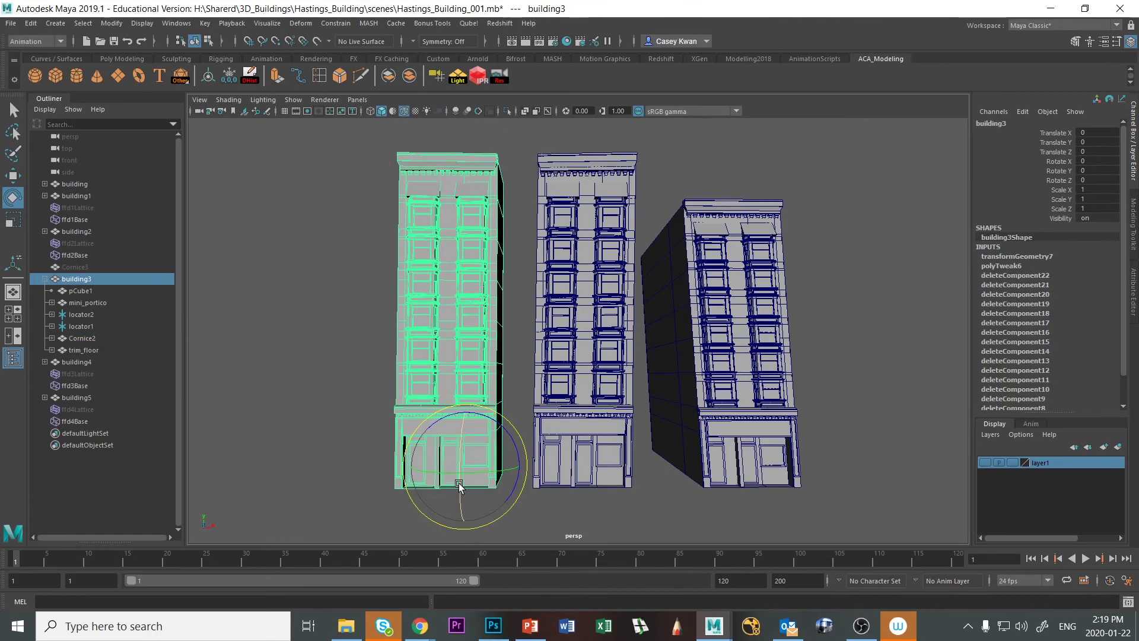
key(ctrl+d)
key(w)
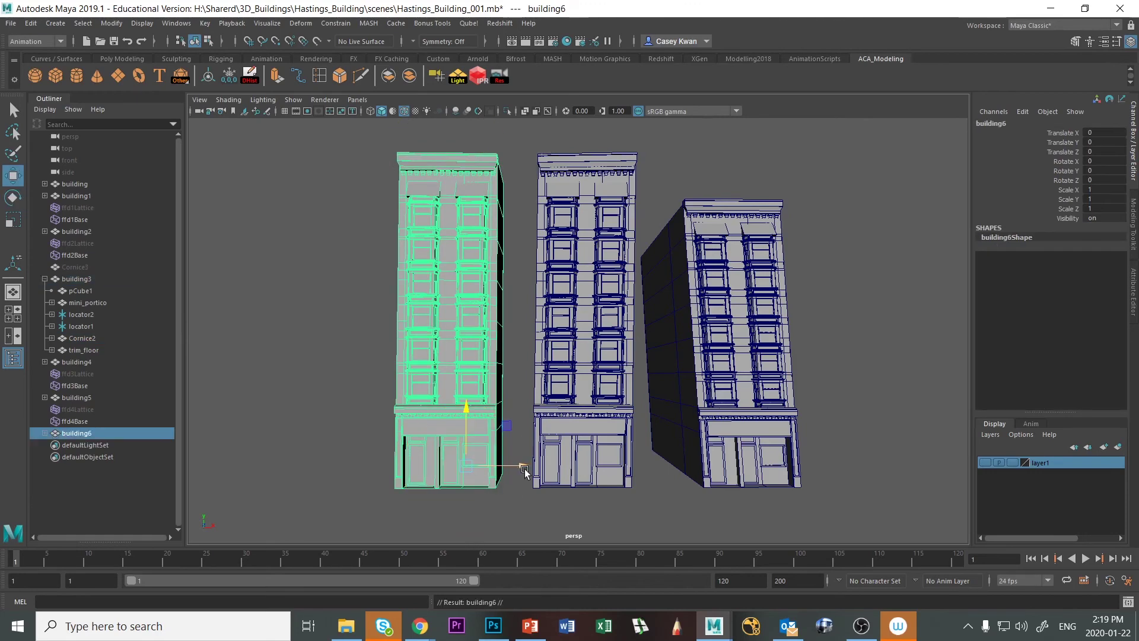
drag(524, 471, 878, 492)
alt+drag(767, 513, 755, 498)
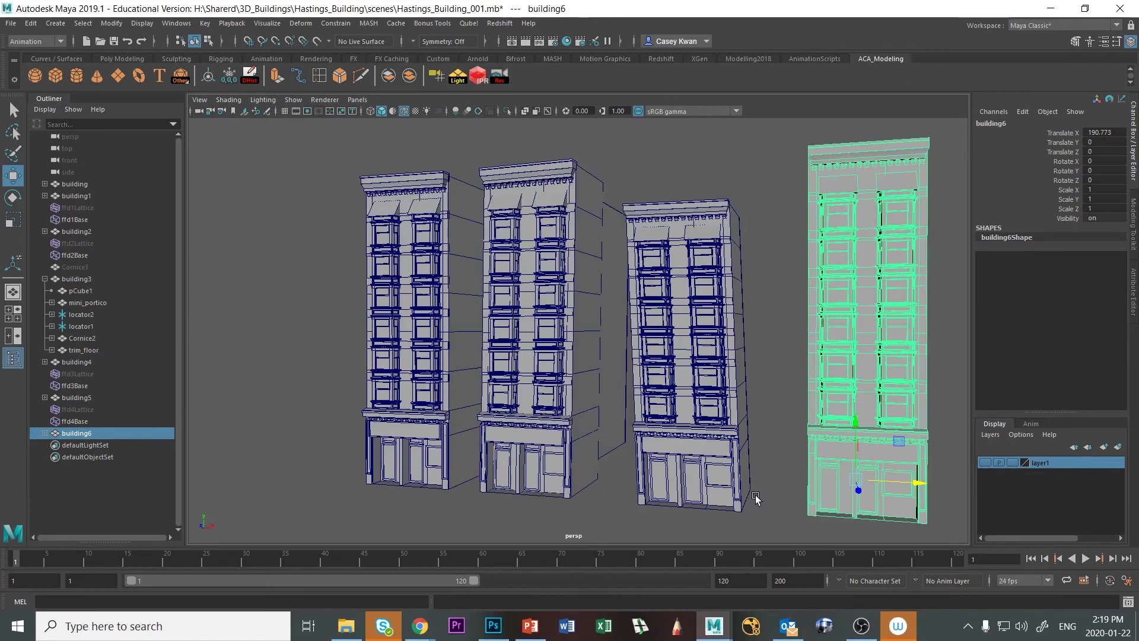
Scale building6's top cornice Cornice2 taller in Y.
click(868, 162)
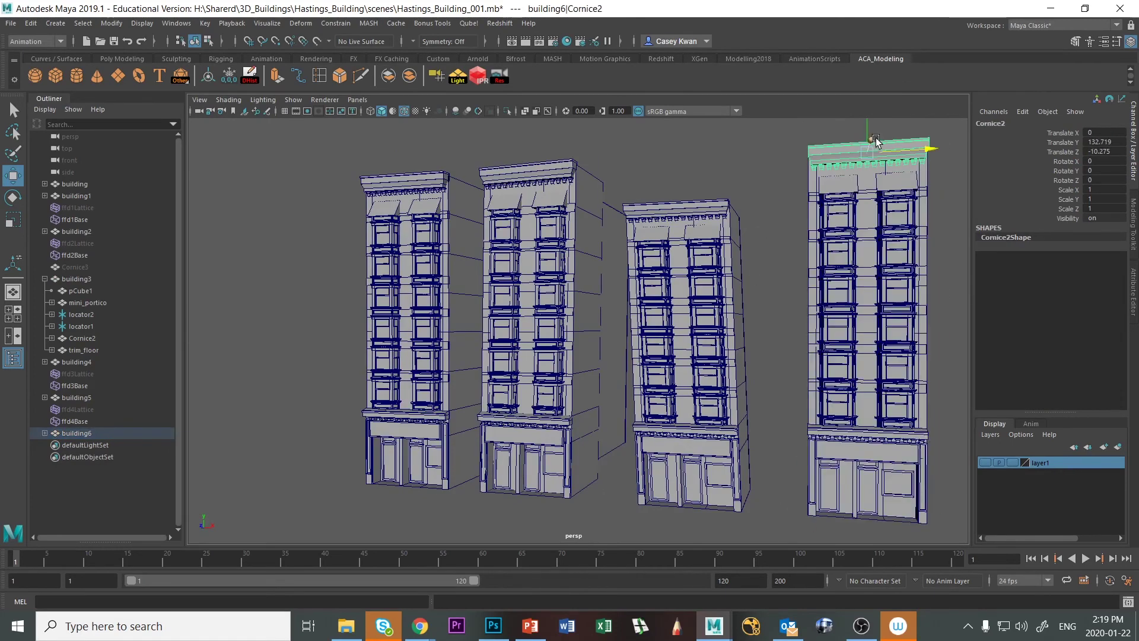
key(f)
scroll(686, 419, down, 3)
key(r)
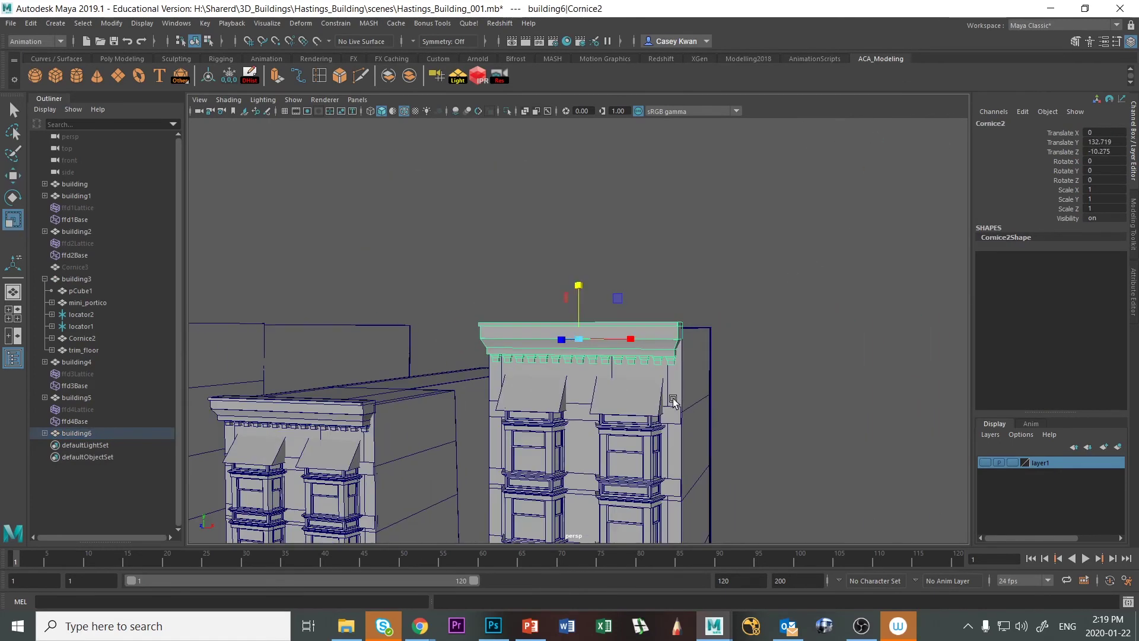
drag(580, 287, 503, 339)
key(w)
key(f)
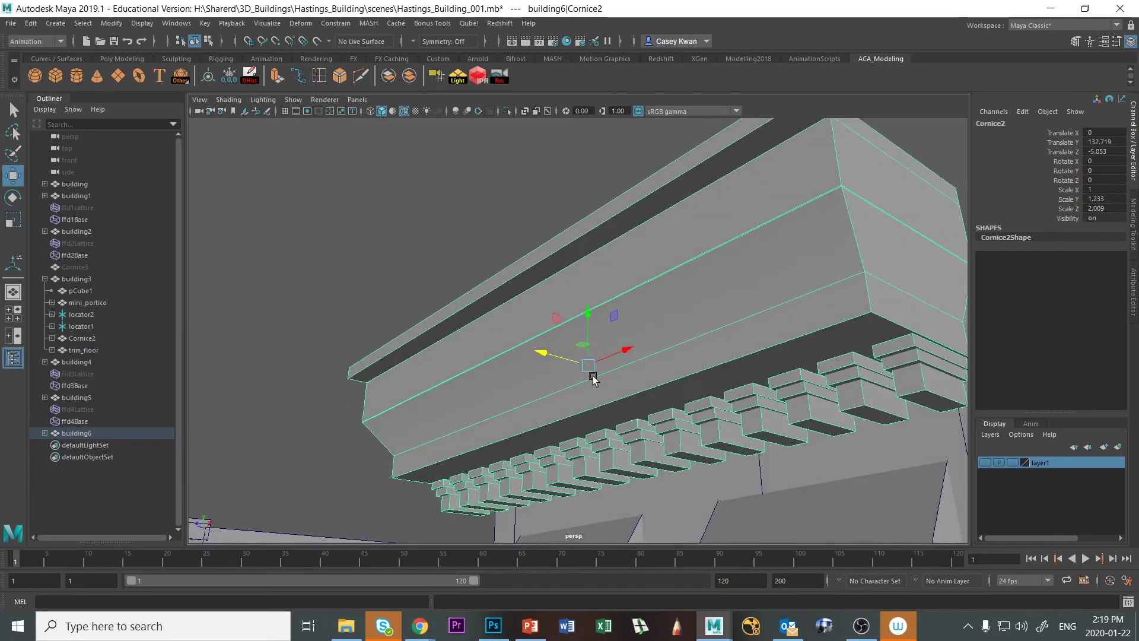
Stretch the bracket row Cornice17 lengthwise to Scale Z 1.379.
click(718, 437)
click(653, 458)
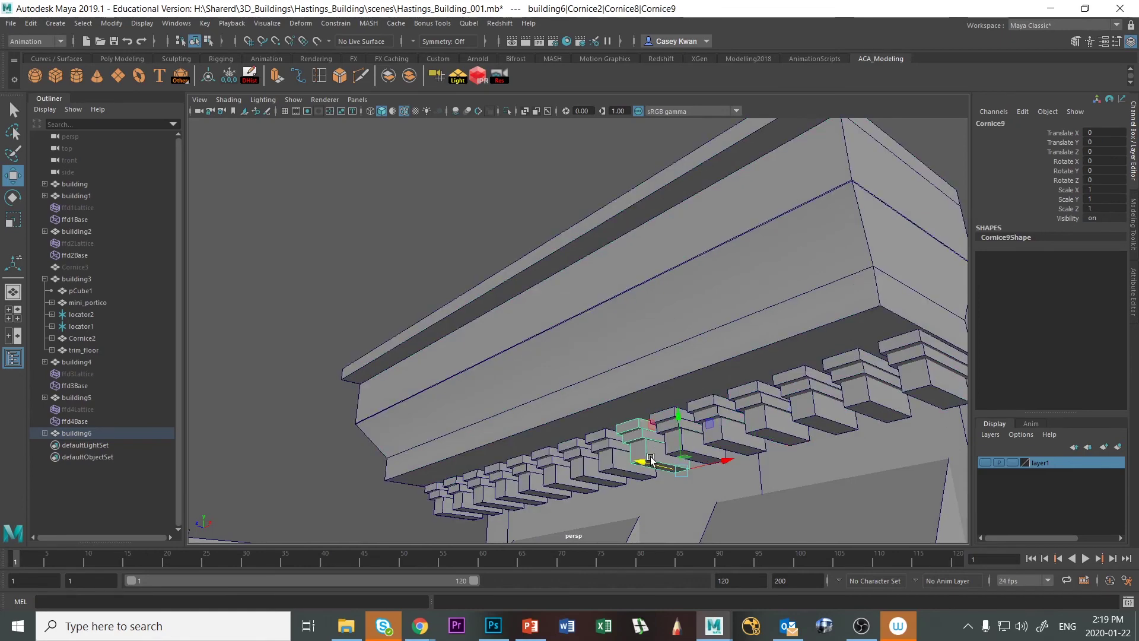
key(Left)
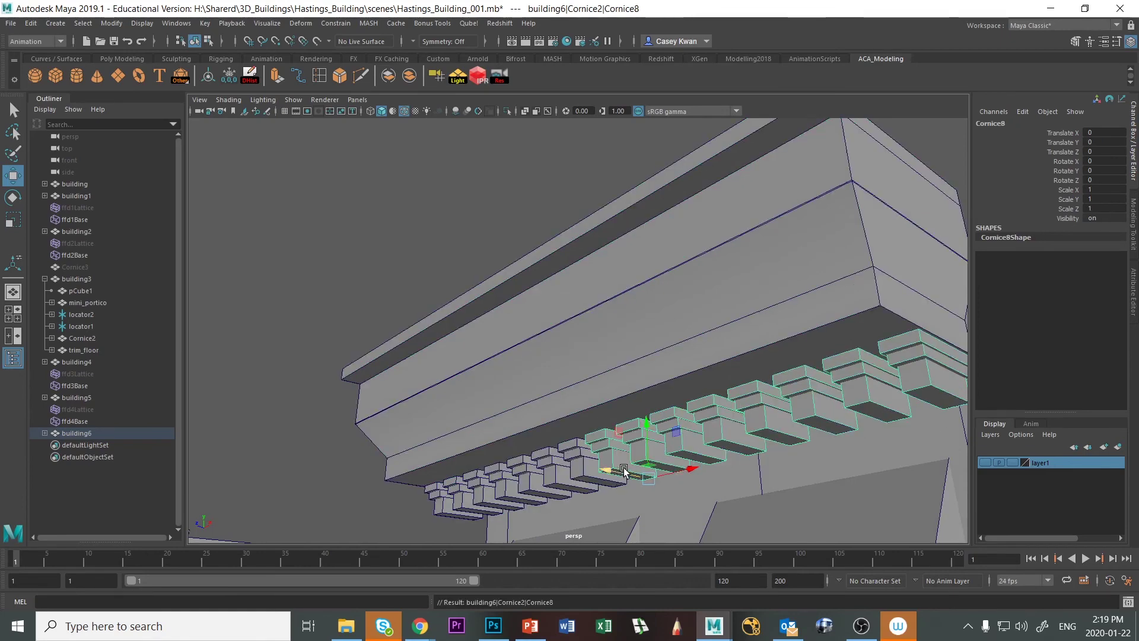
click(448, 511)
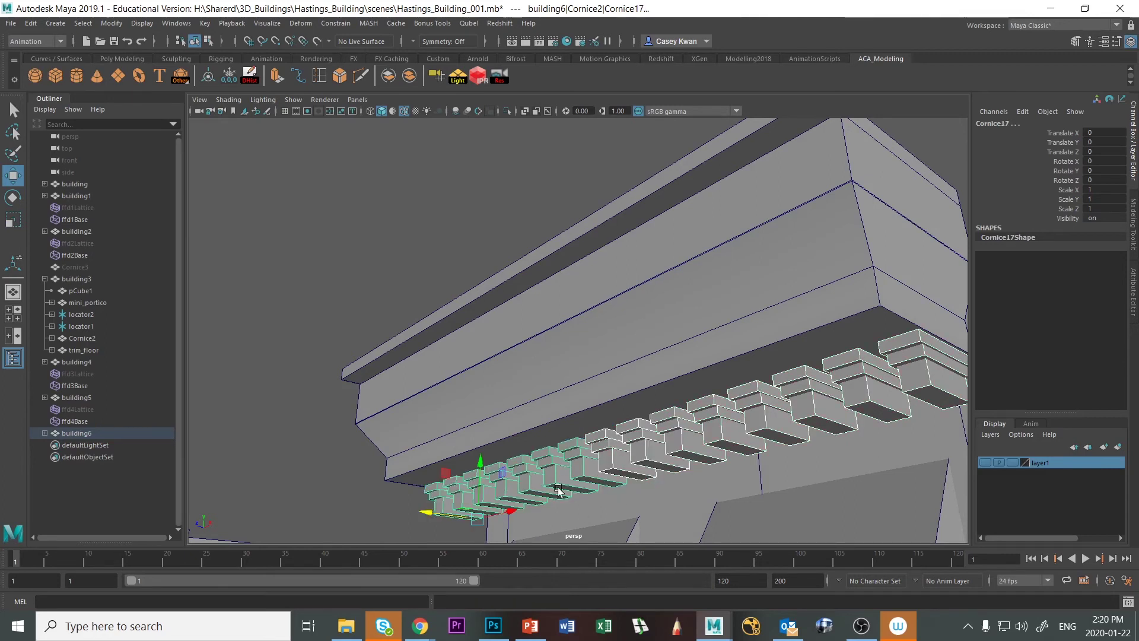
key(r)
drag(431, 512, 410, 514)
alt+drag(514, 485, 663, 501)
Raise Cornice2 further to Scale Y 1.439 and push it back to Translate Z -7.995.
click(872, 496)
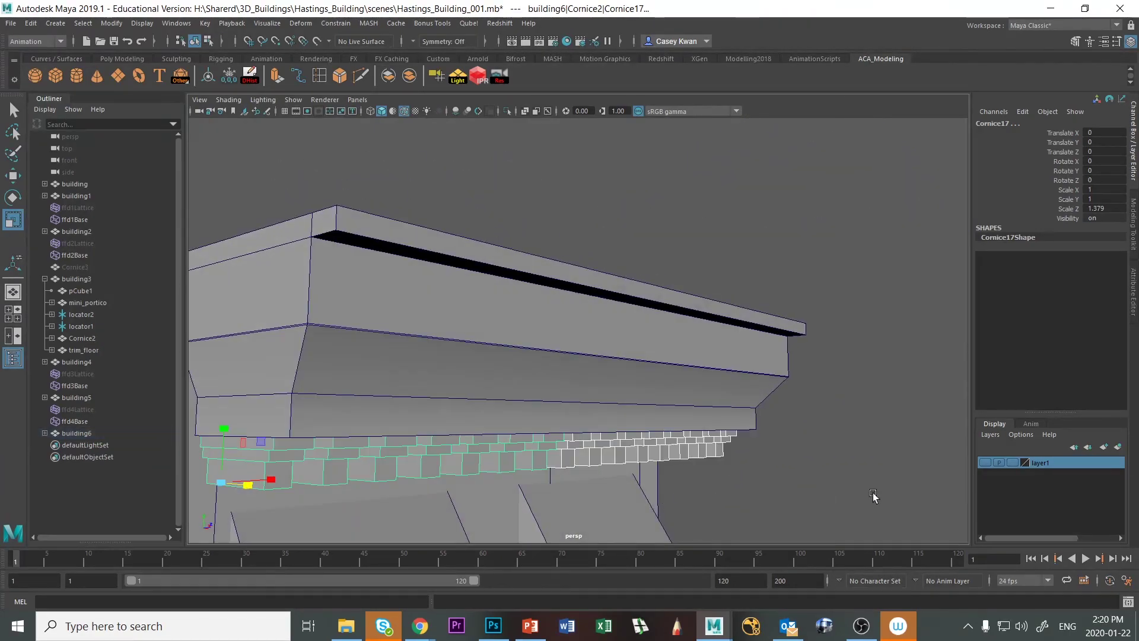
click(676, 356)
key(f)
alt+drag(827, 468, 639, 468)
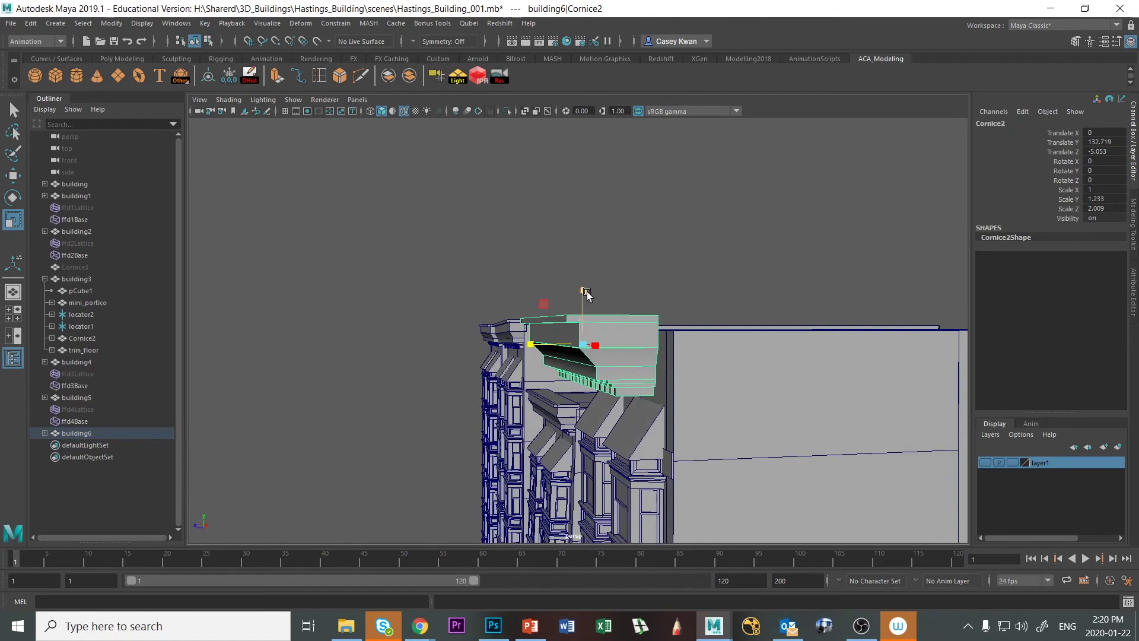
drag(586, 293, 582, 286)
key(w)
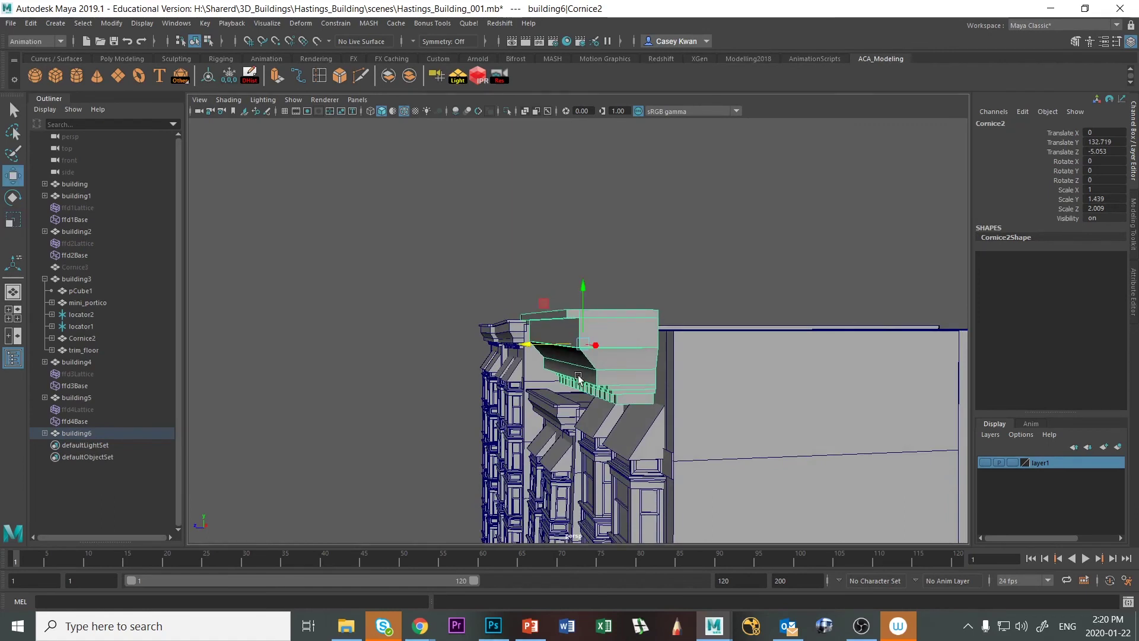
drag(517, 344, 551, 339)
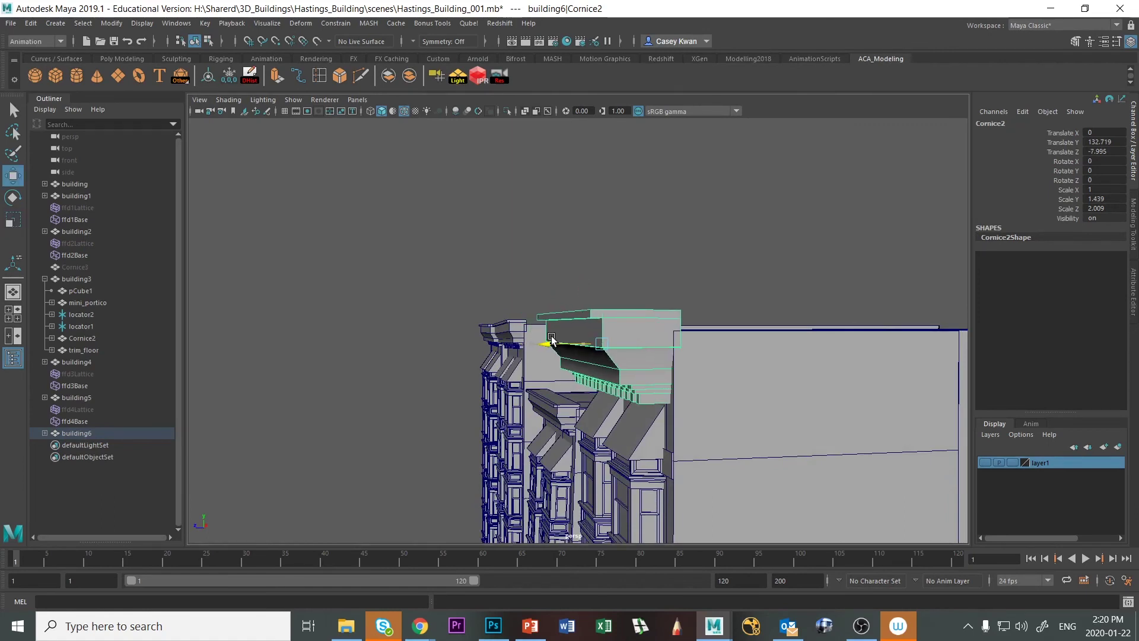
click(913, 198)
alt+drag(914, 199, 812, 292)
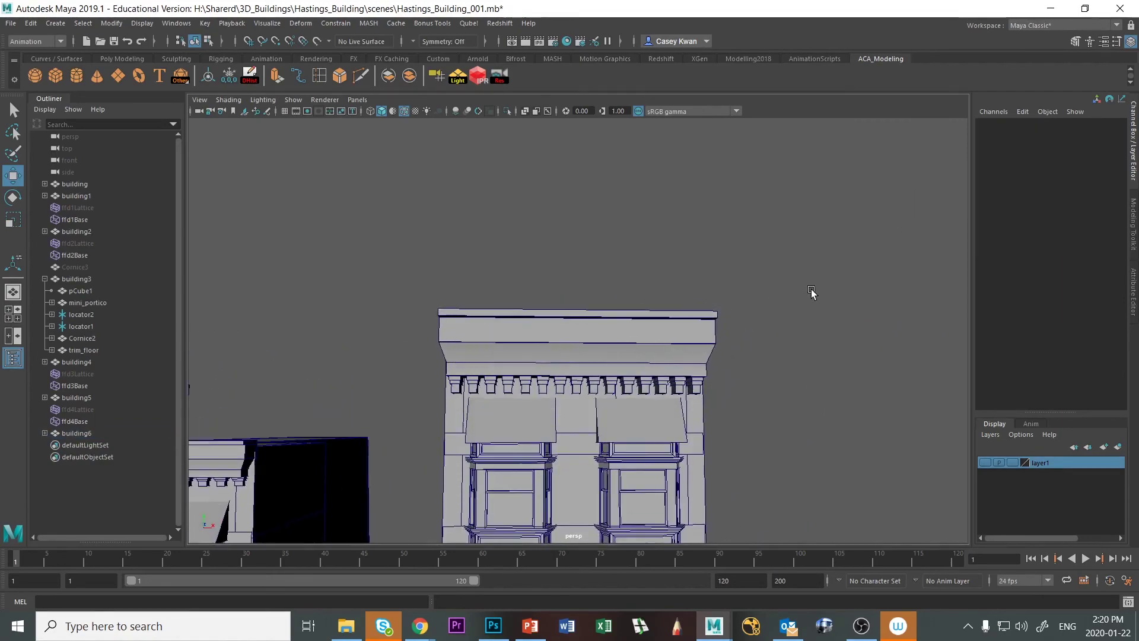
scroll(724, 325, down, 8)
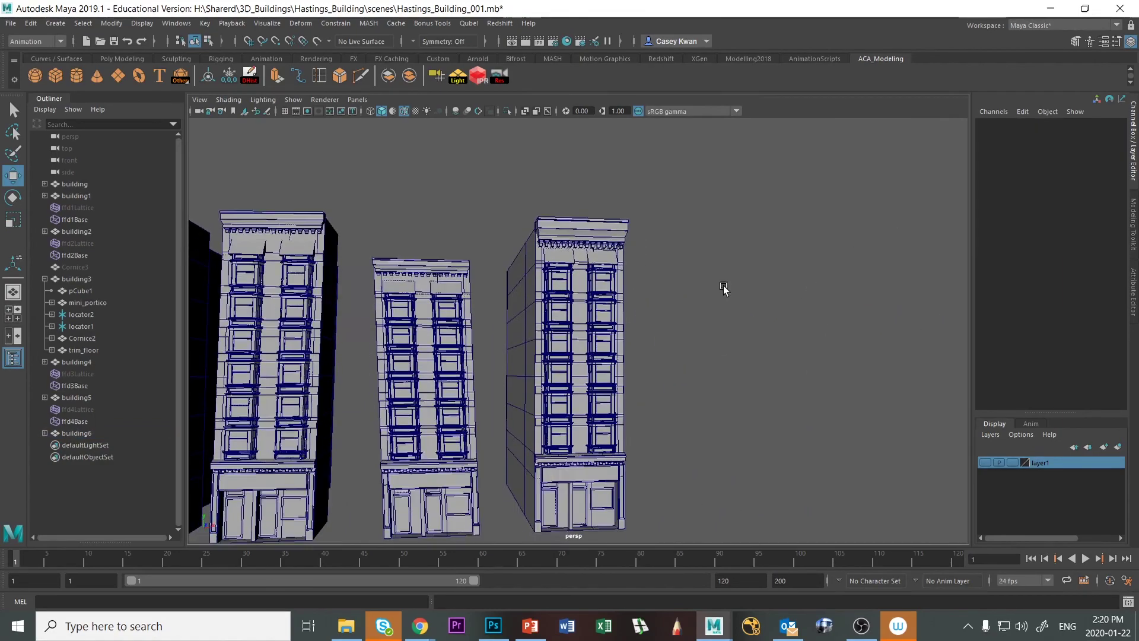
alt+drag(723, 287, 726, 372)
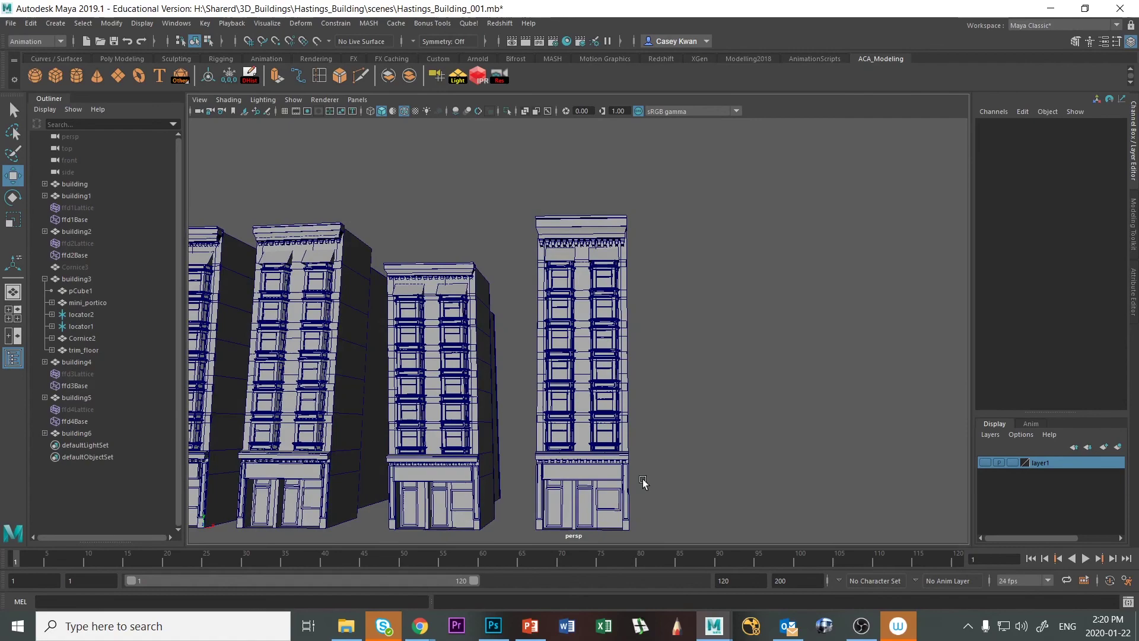
Unparent building6's mini_portico to world level.
click(618, 462)
key(f)
alt+drag(720, 427, 765, 417)
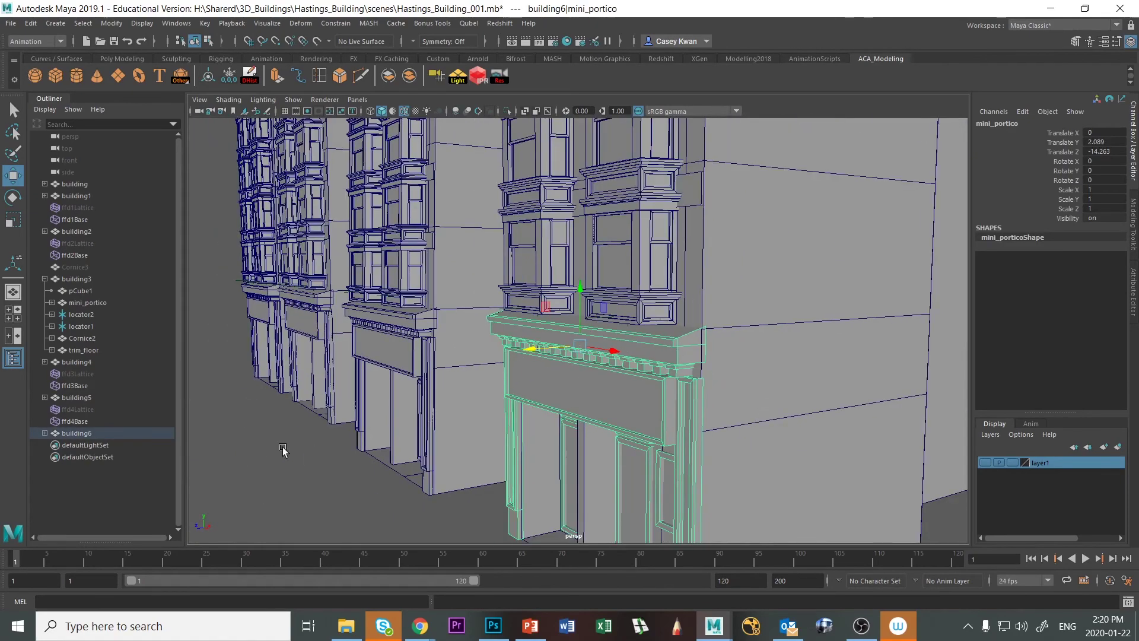
click(45, 433)
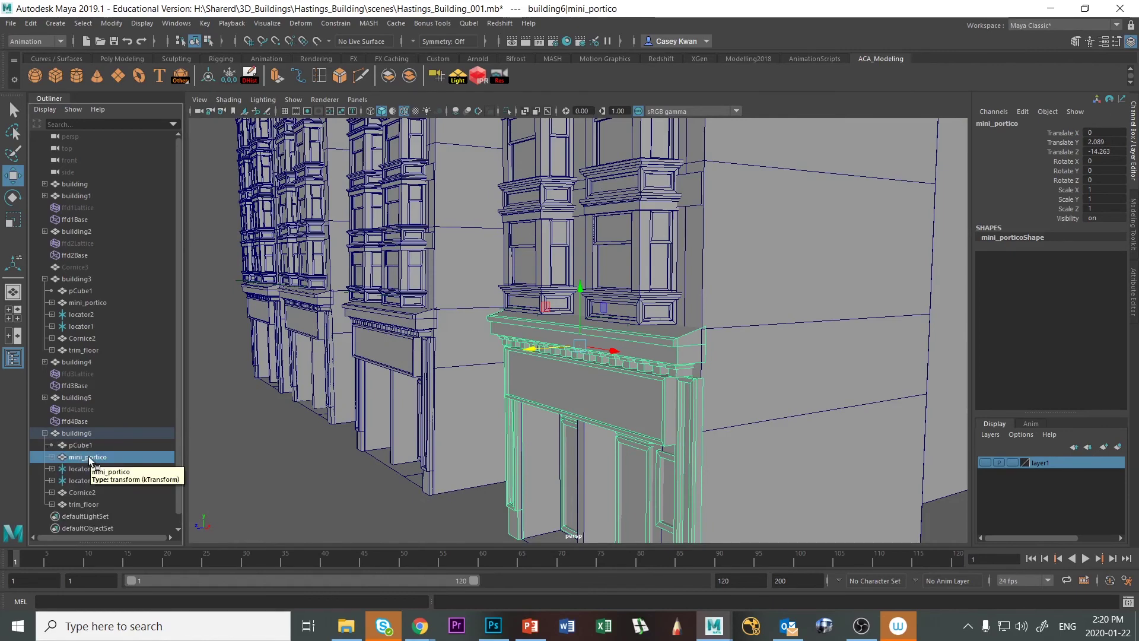
key(shift+p)
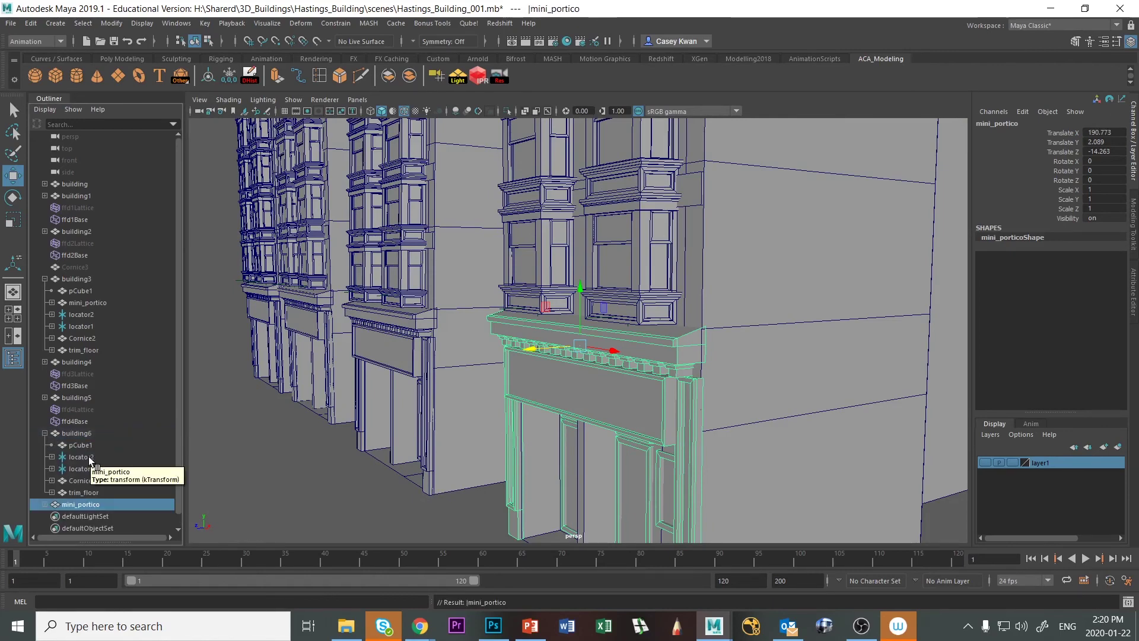
Unparent the eight storefront parts, Cornice8 through pillaster1, from mini_portico.
click(42, 493)
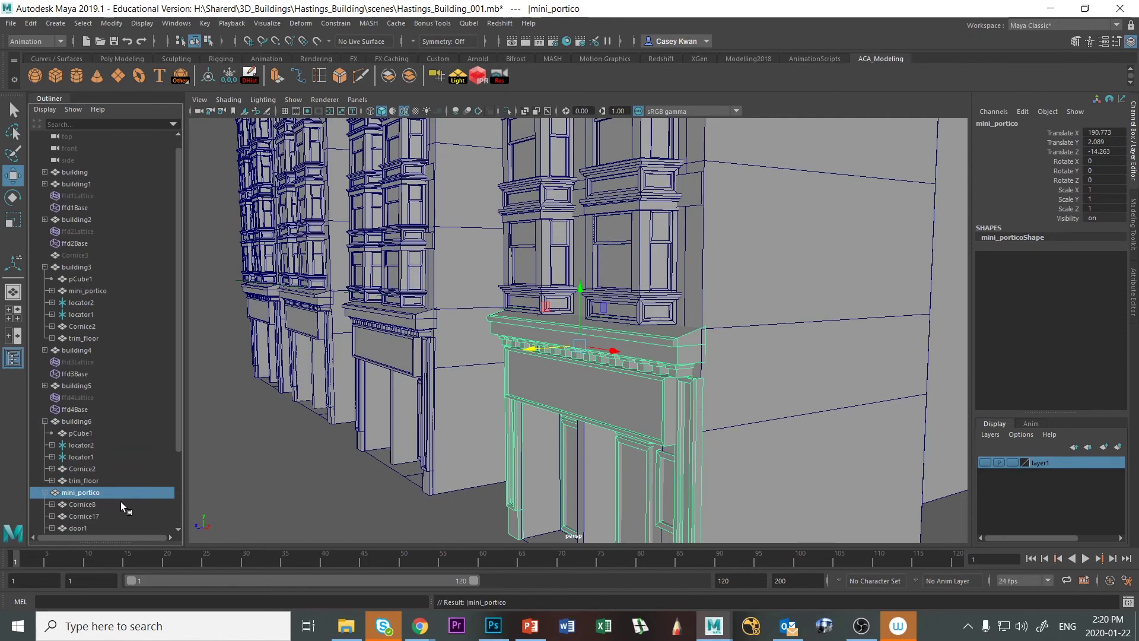
scroll(120, 493, down, 3)
click(90, 409)
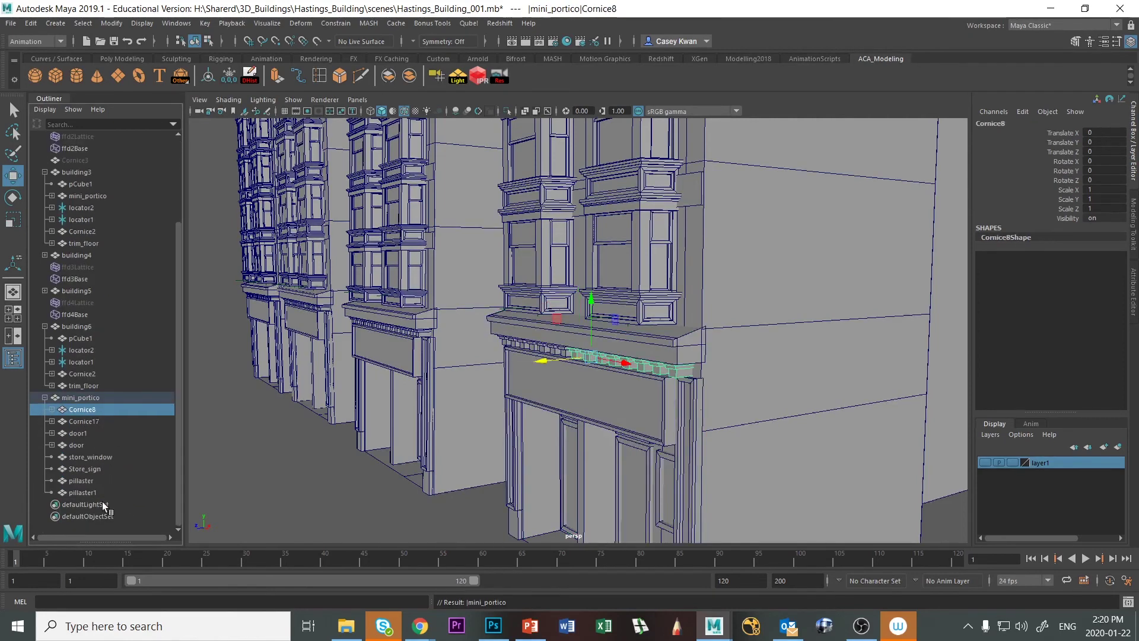
shift+click(83, 492)
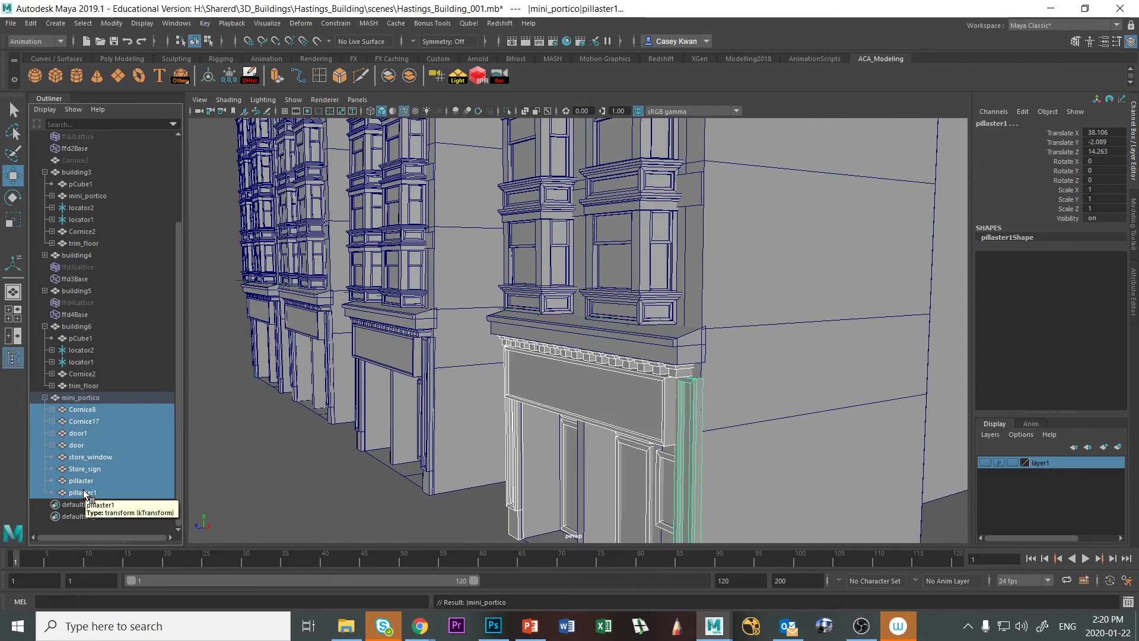
key(shift+p)
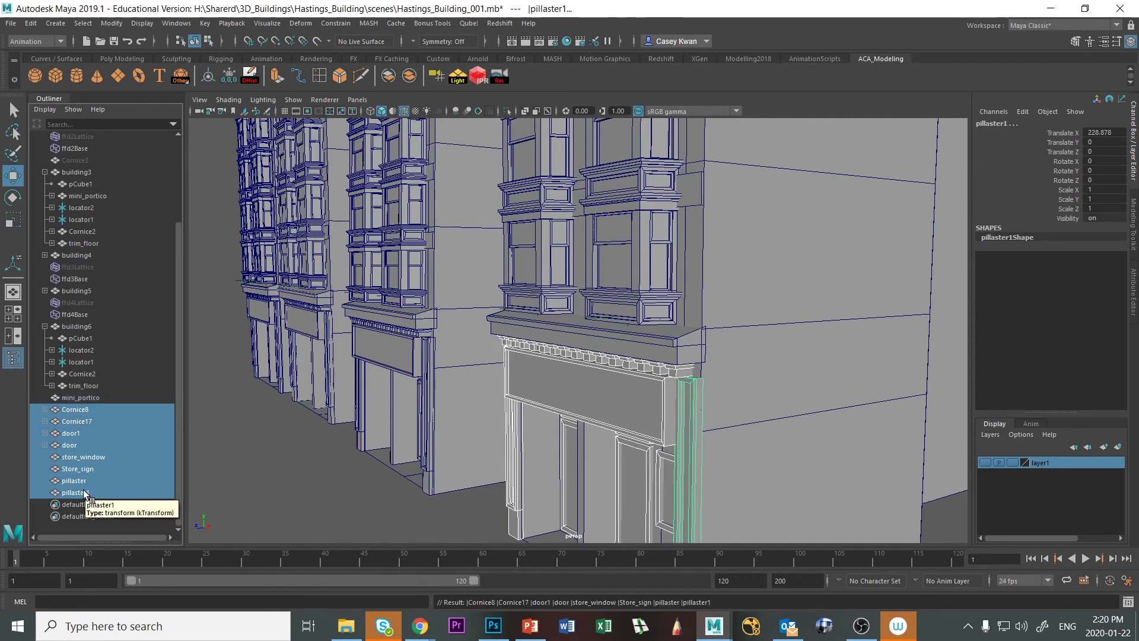
Parent the bracket rows Cornice8 and Cornice17 under mini_portico.
click(91, 397)
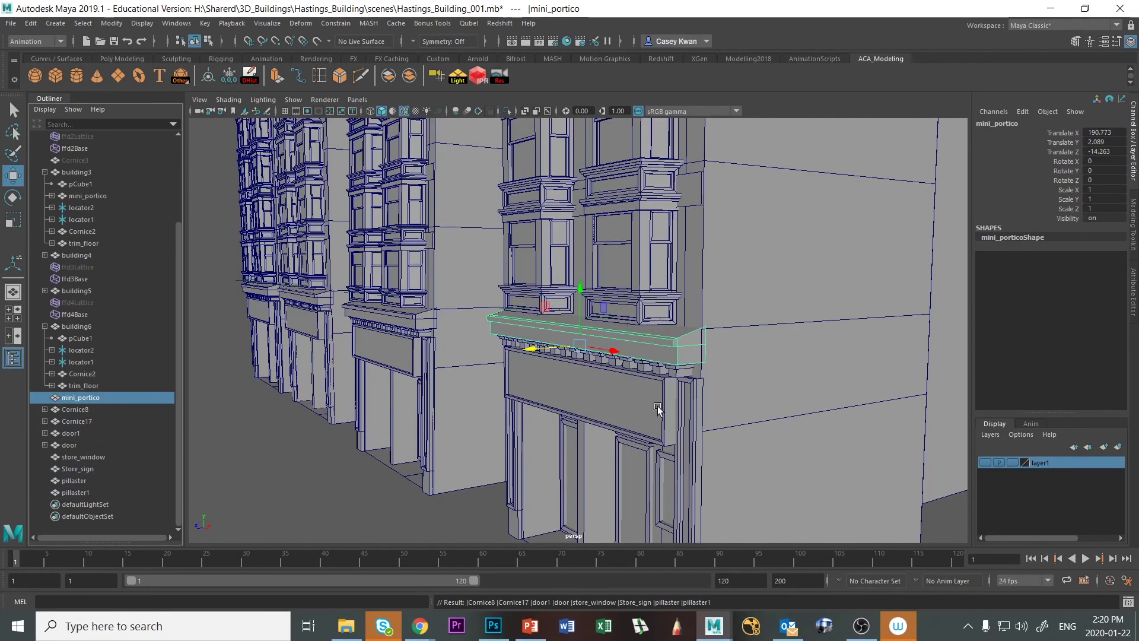
click(81, 408)
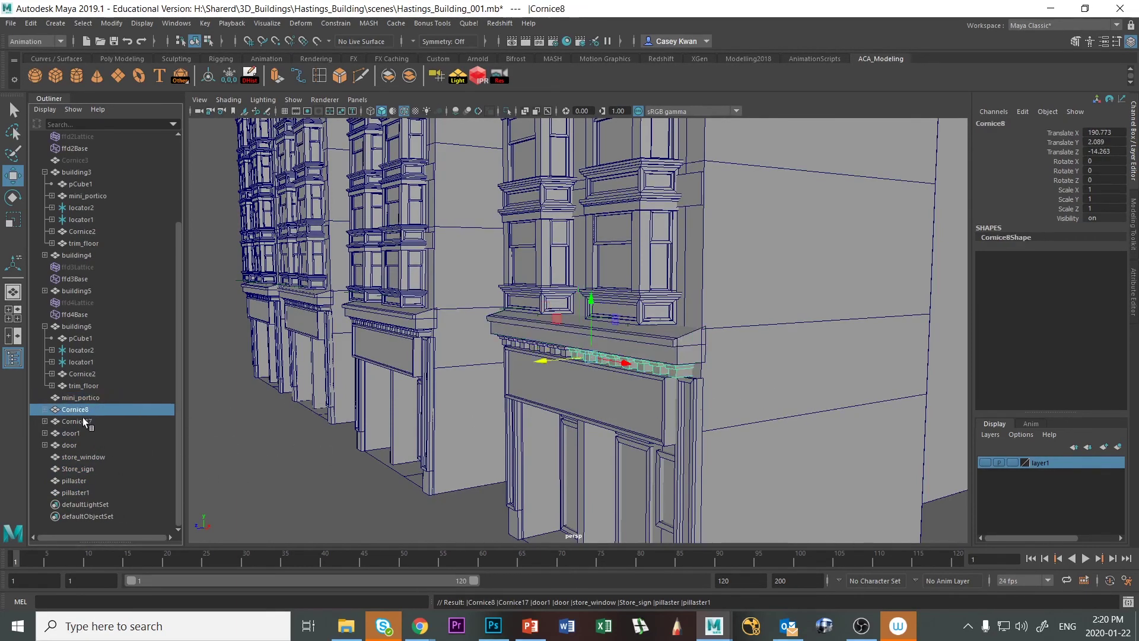
shift+click(84, 421)
shift+click(95, 399)
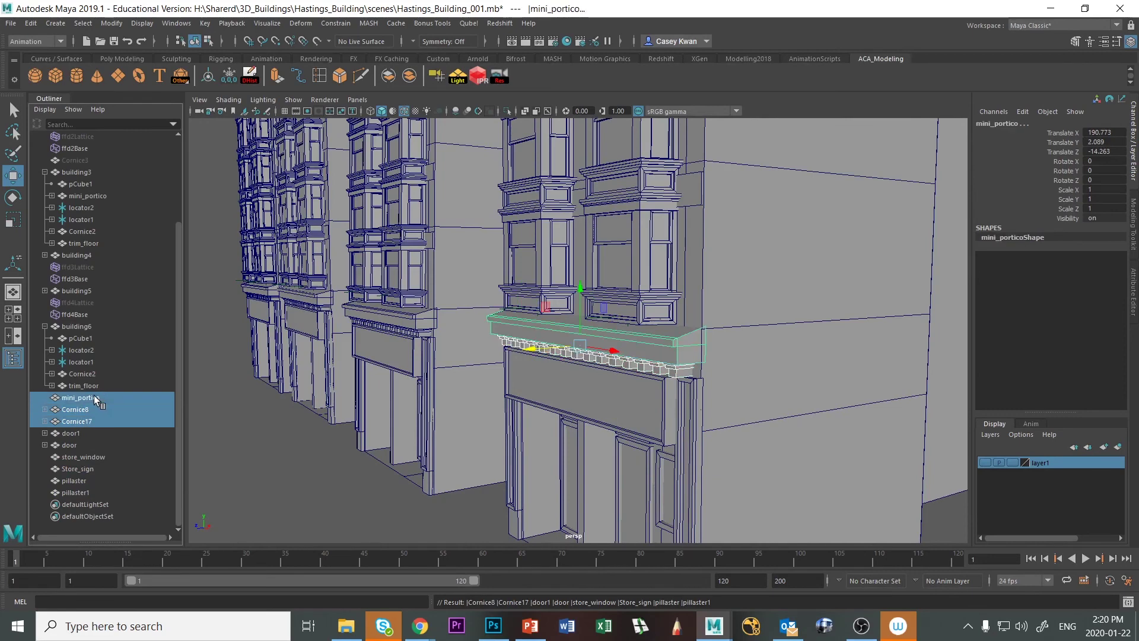
key(p)
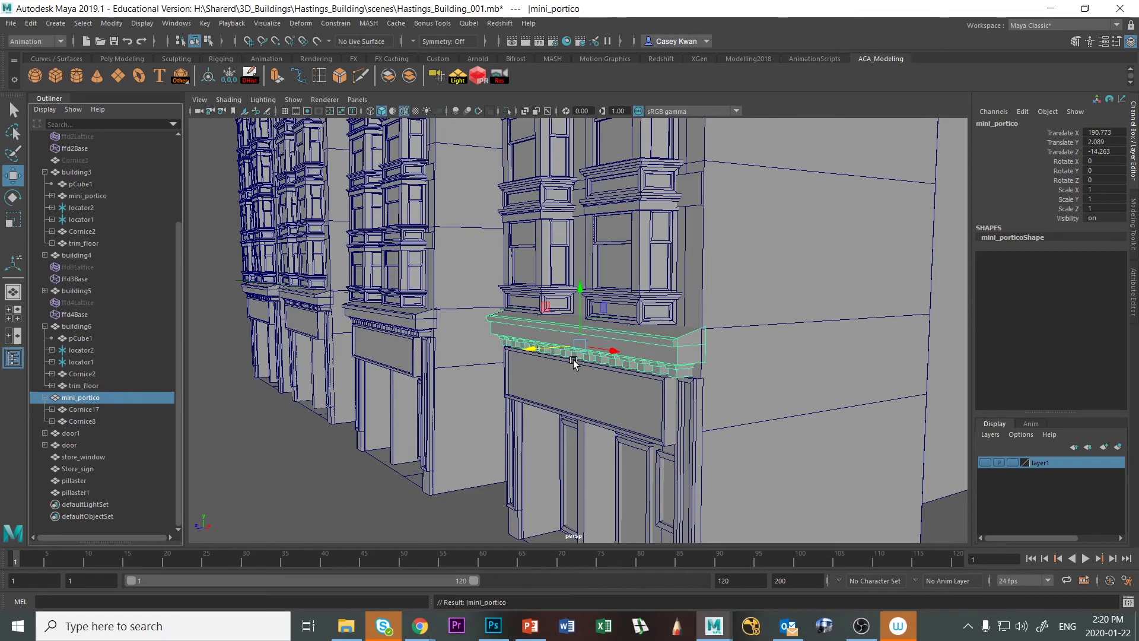
Scale the mini_portico cornice longer along Z and thicker vertically.
key(r)
drag(531, 351, 494, 364)
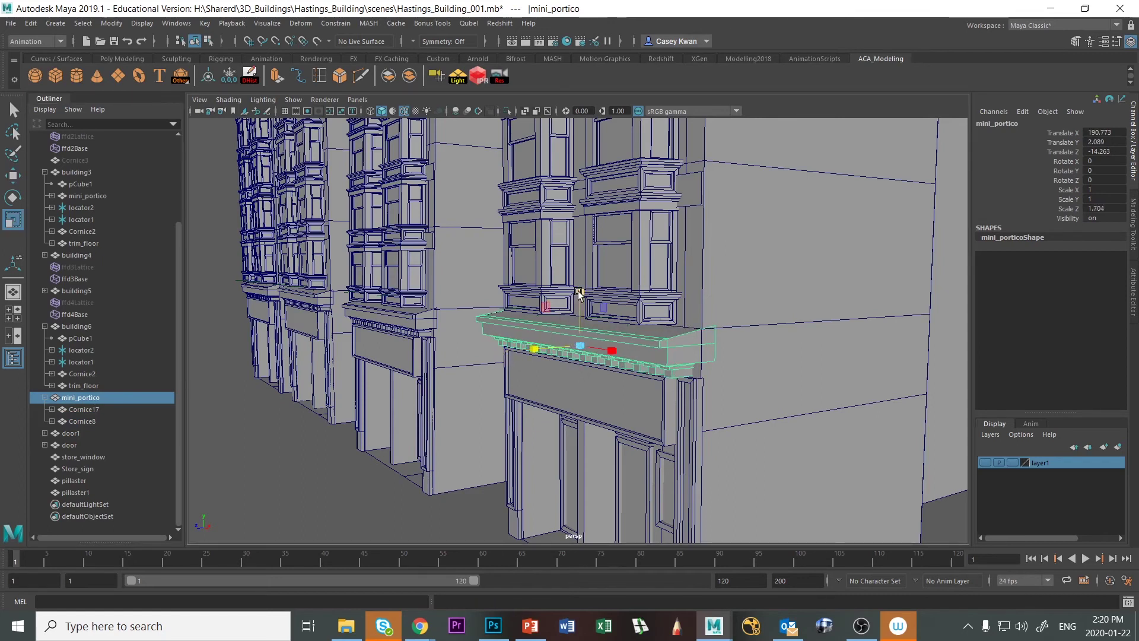
drag(578, 293, 579, 278)
key(f)
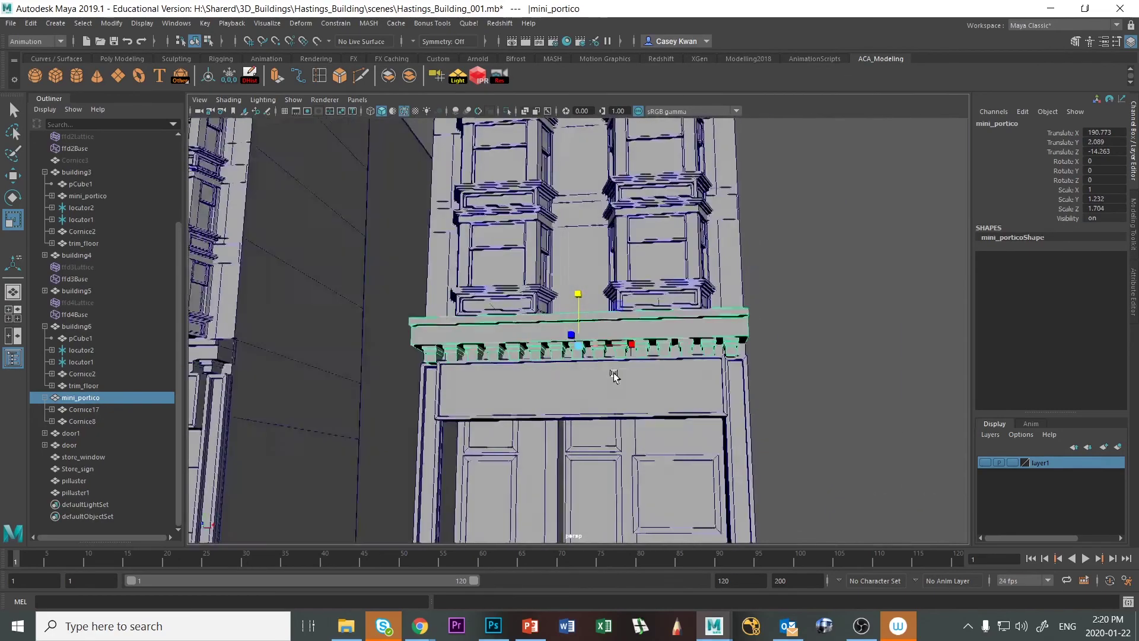
alt+drag(614, 377, 650, 400)
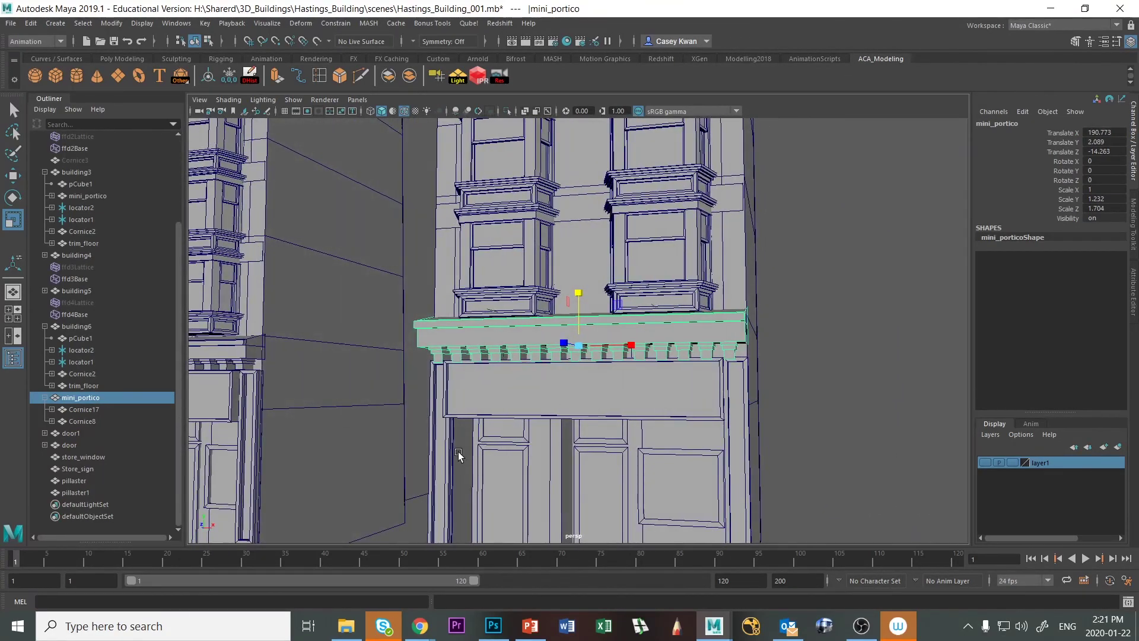
Parent door1 through pillaster1 under mini_portico, then deselect.
click(75, 433)
shift+click(82, 488)
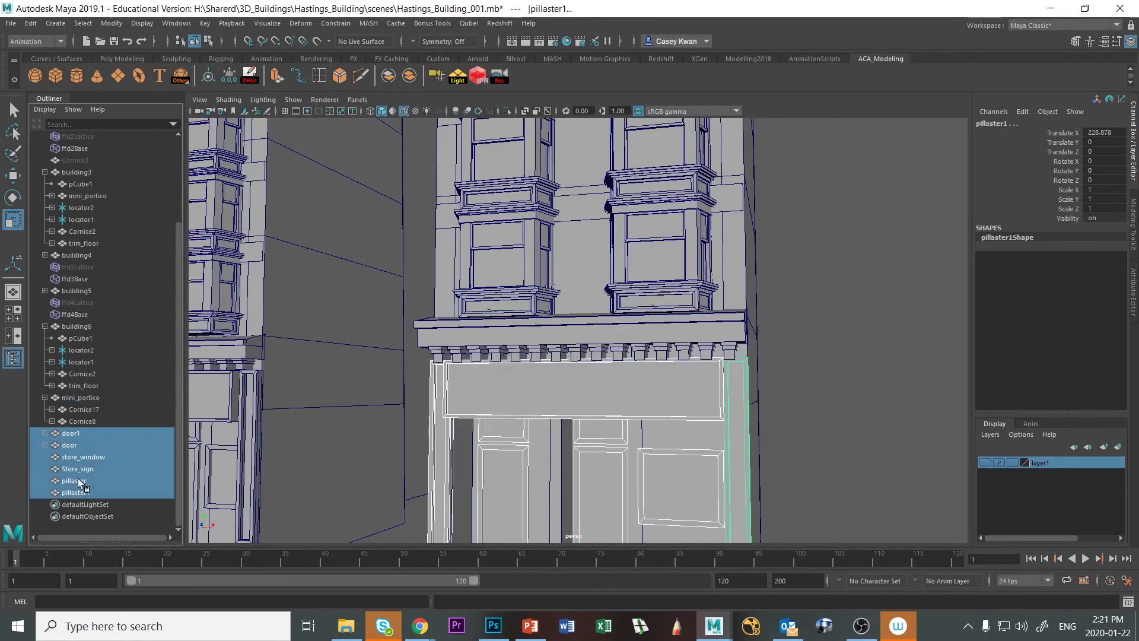
ctrl+click(88, 396)
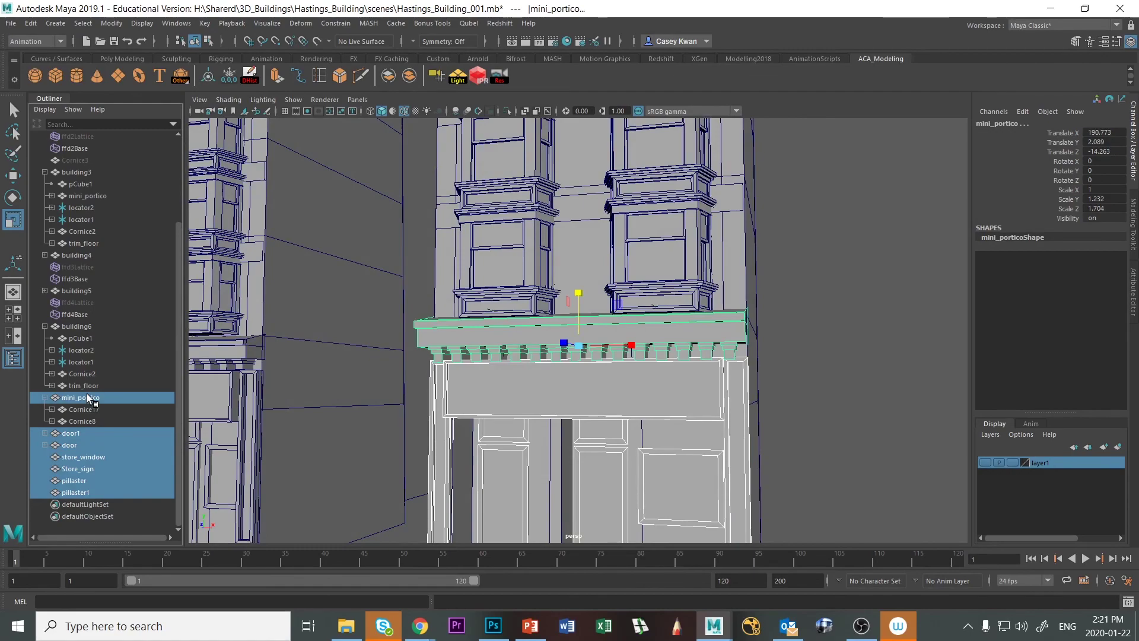
key(p)
click(853, 416)
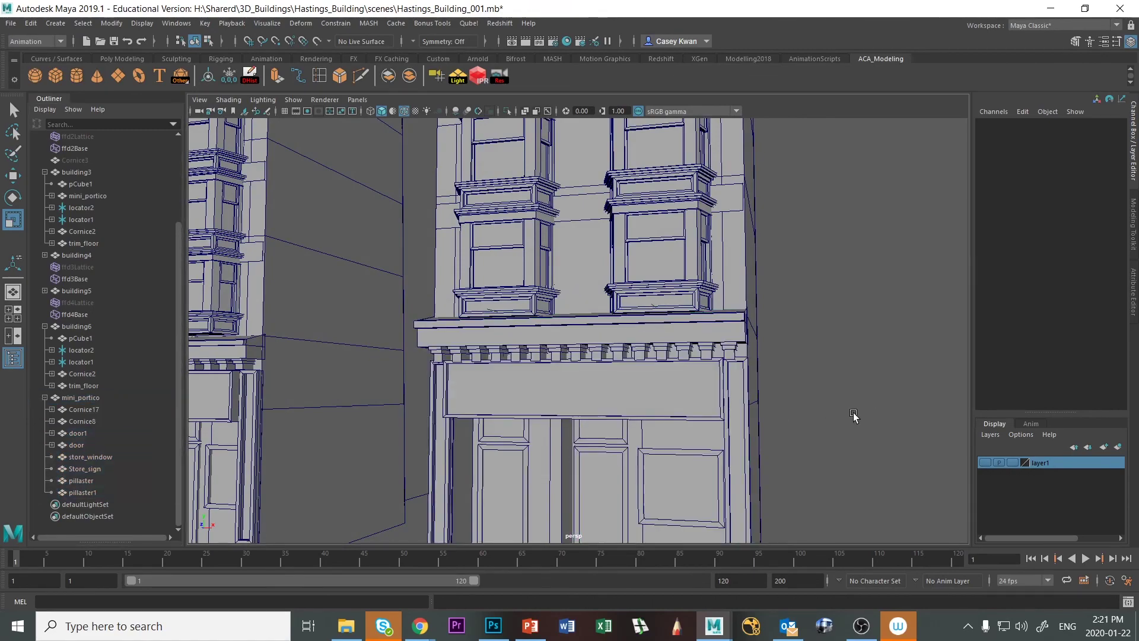
Pull back to the building row, select building6 and orbit around its sides.
scroll(853, 415, down, 10)
alt+drag(856, 425, 747, 432)
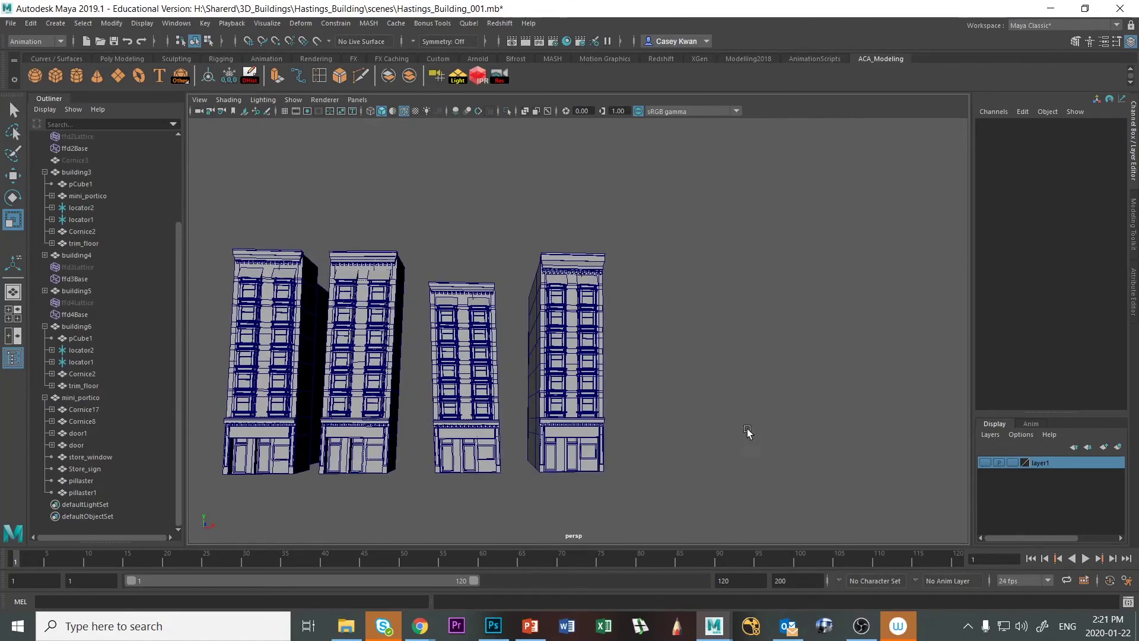
click(603, 320)
scroll(686, 393, down, 3)
scroll(686, 394, up, 6)
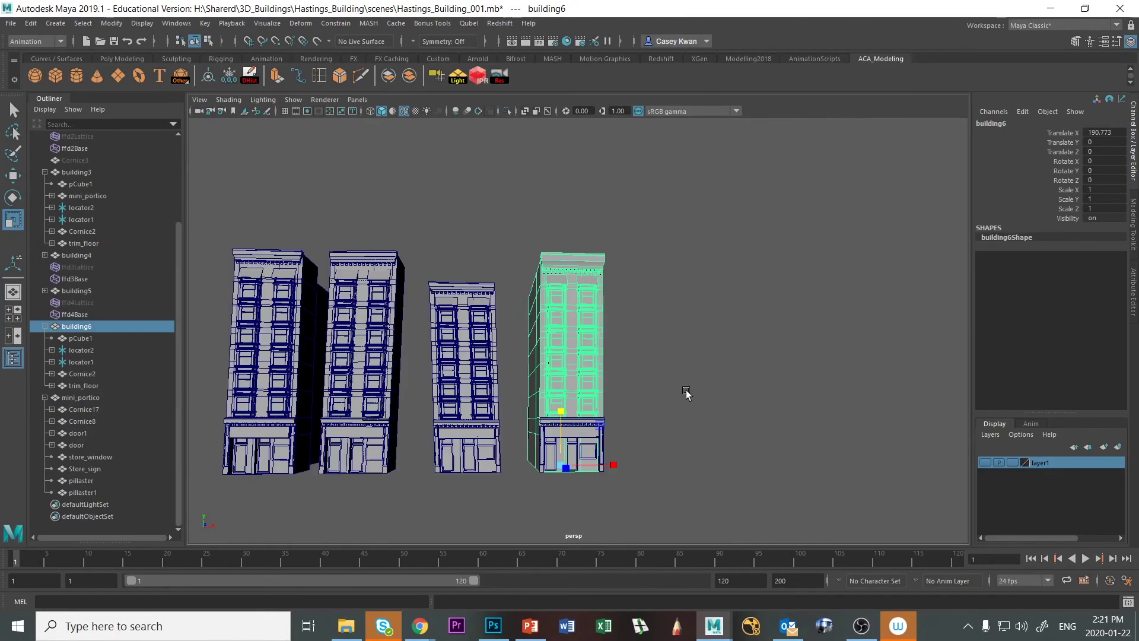
alt+drag(686, 394, 654, 455)
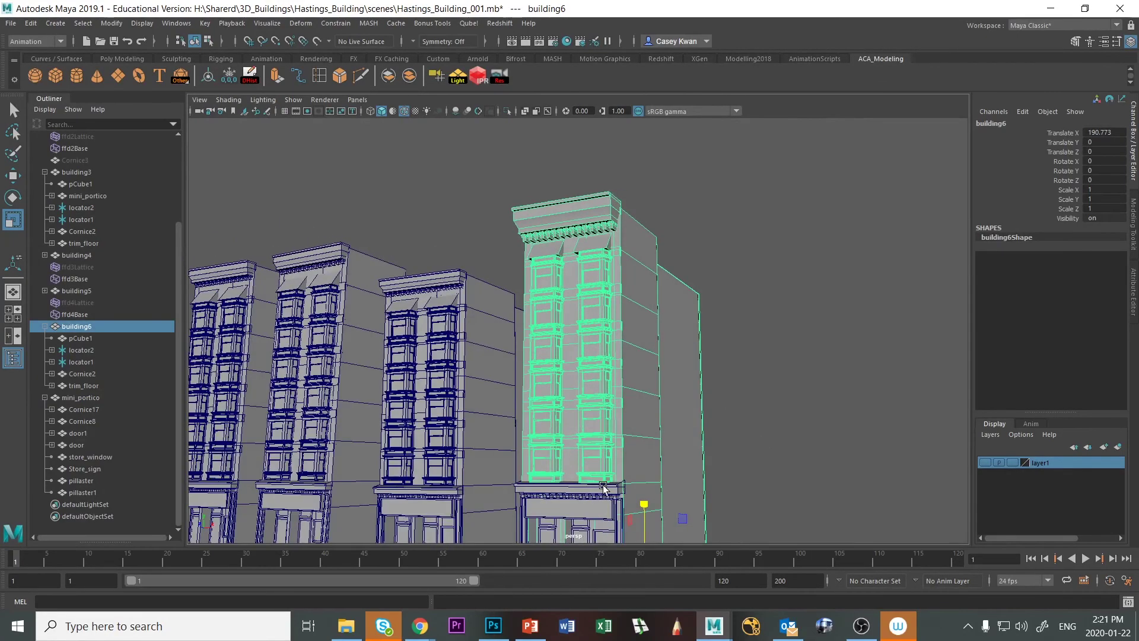
Select mini_portico and building6, then turn the view to face building6's front.
click(604, 487)
shift+click(646, 443)
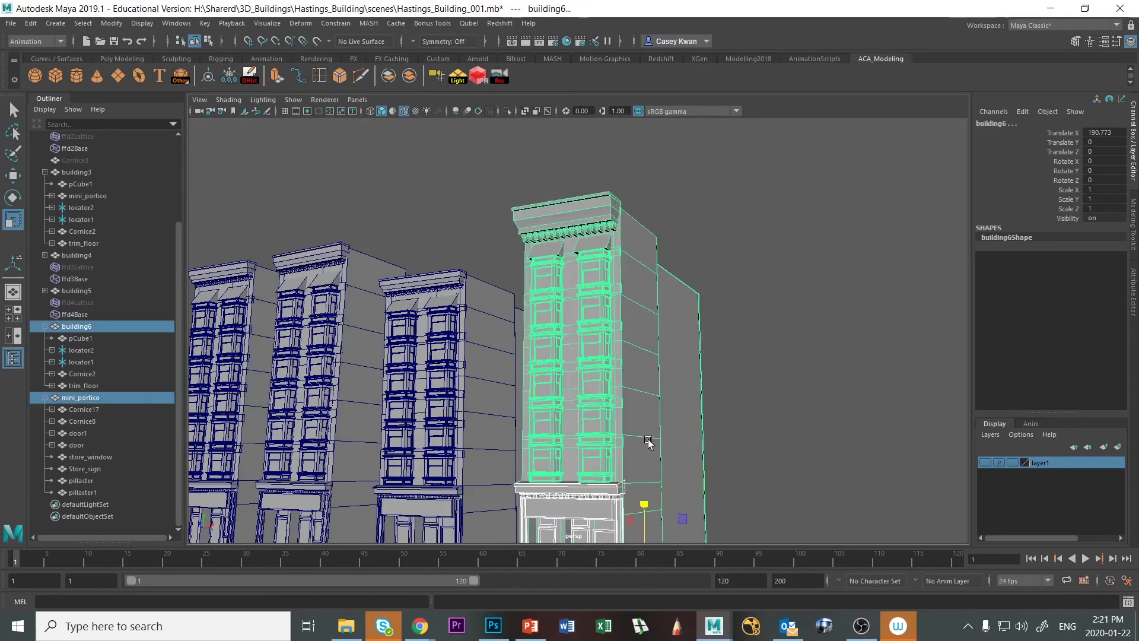
shift+click(648, 442)
click(648, 442)
alt+drag(648, 442, 638, 448)
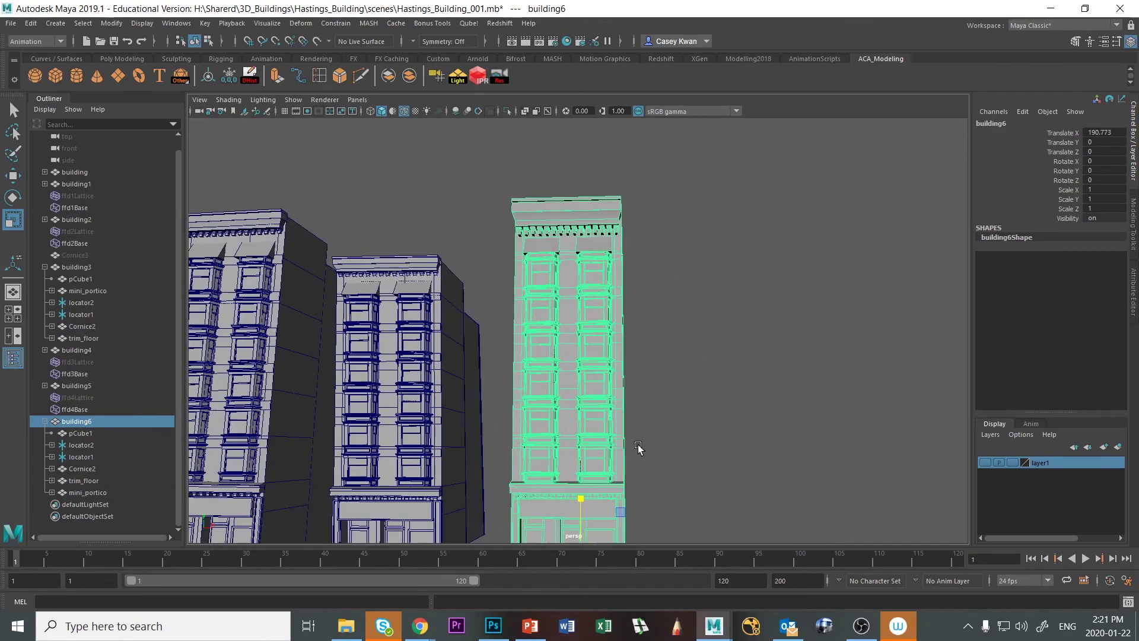
click(765, 411)
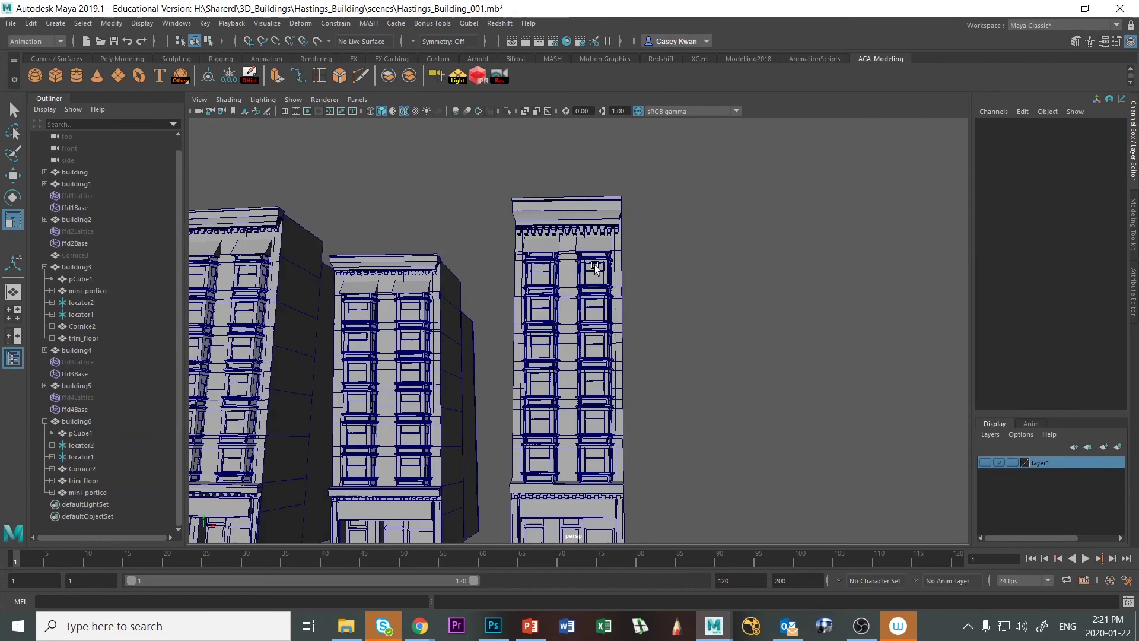
Delete the upper-floor bay window bay_window23.
click(551, 274)
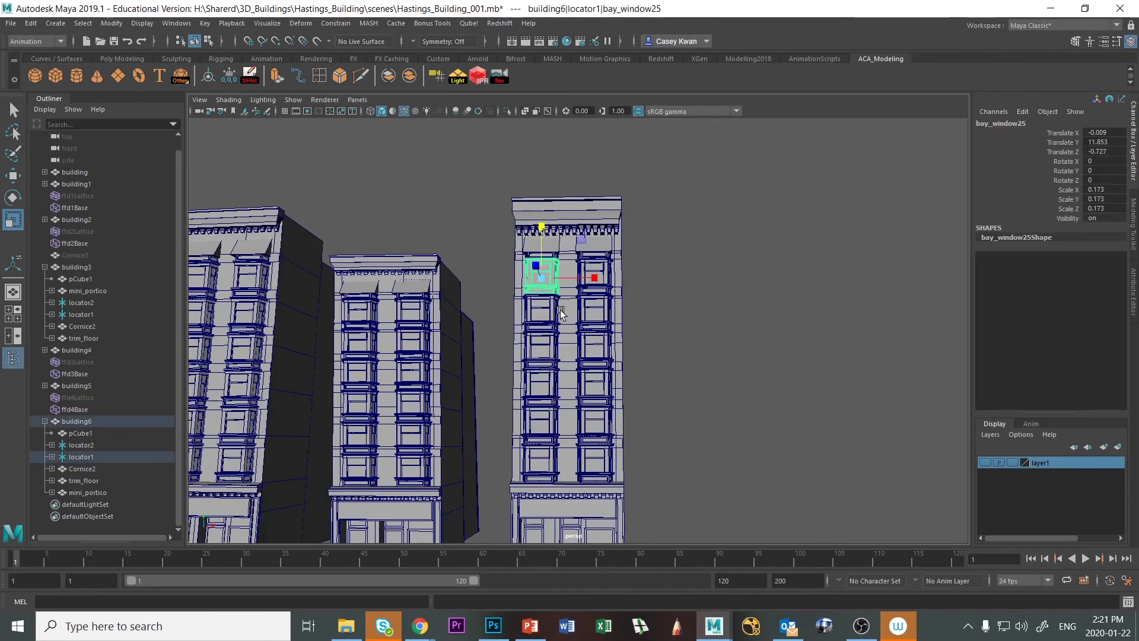
click(604, 284)
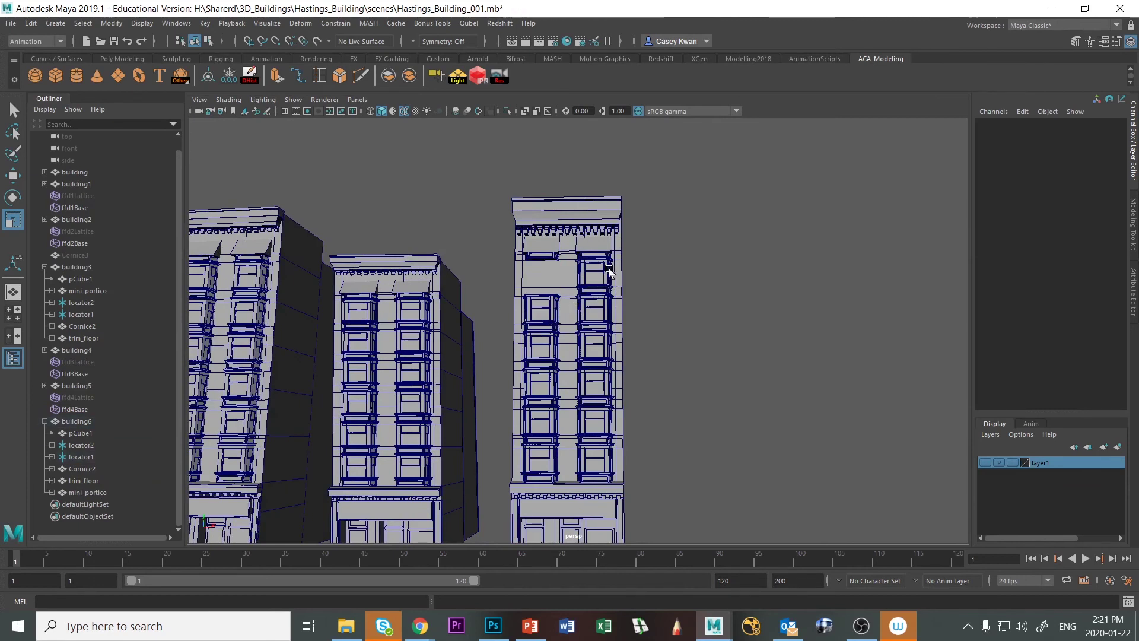
click(605, 270)
click(604, 291)
click(602, 314)
click(603, 314)
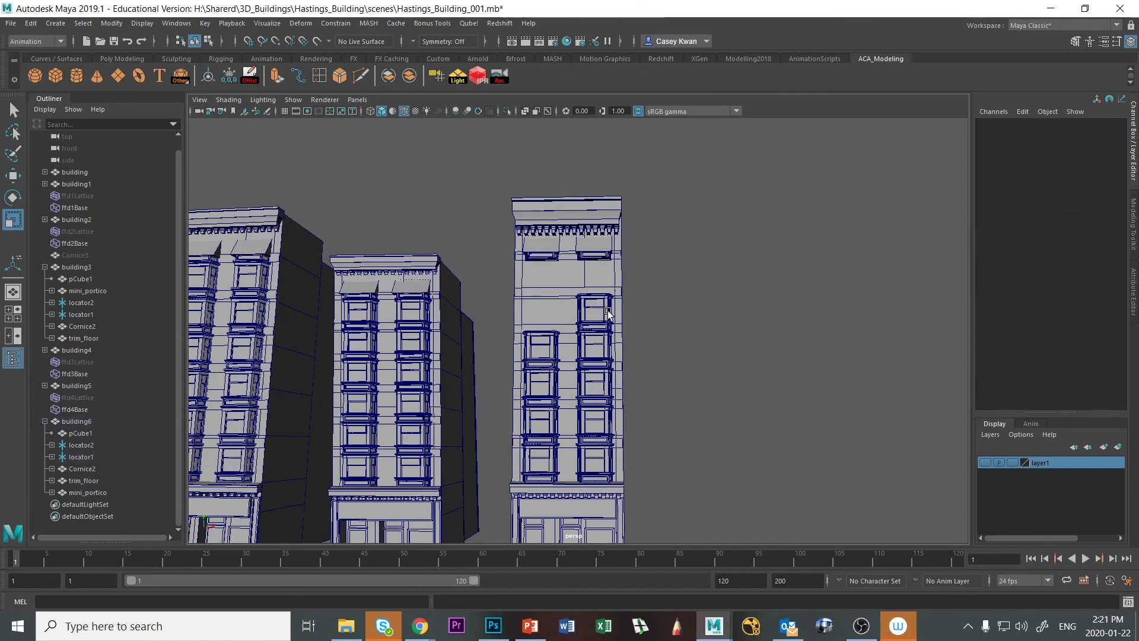
click(604, 315)
click(604, 315)
click(556, 343)
key(Delete)
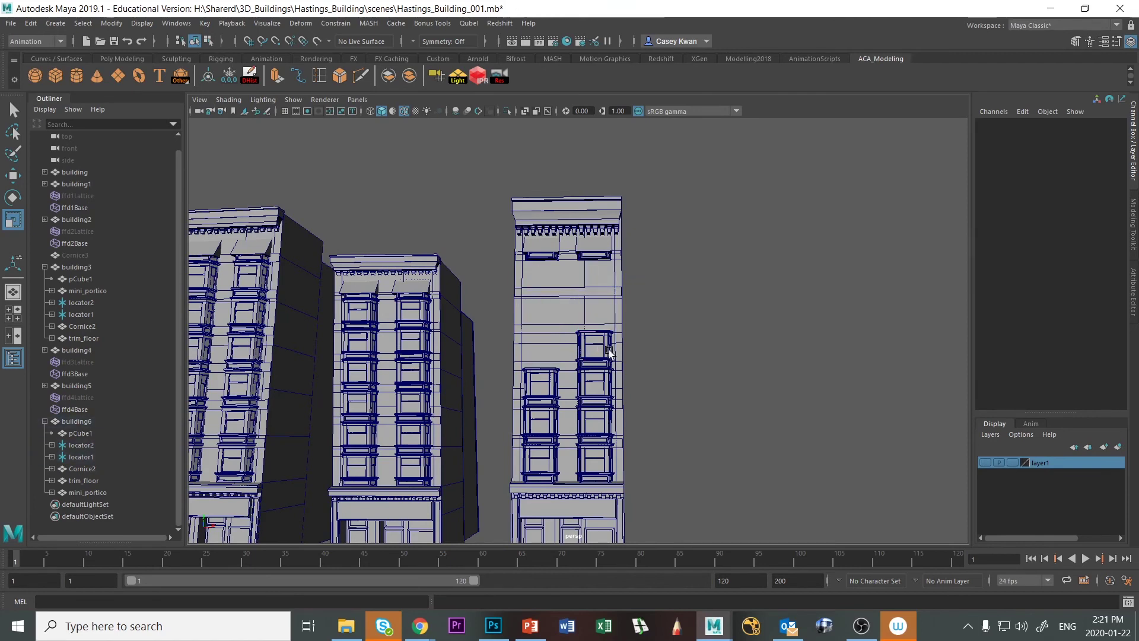
Delete the next bay window group down, then select bay_window_roof.
click(601, 347)
key(Up)
key(Delete)
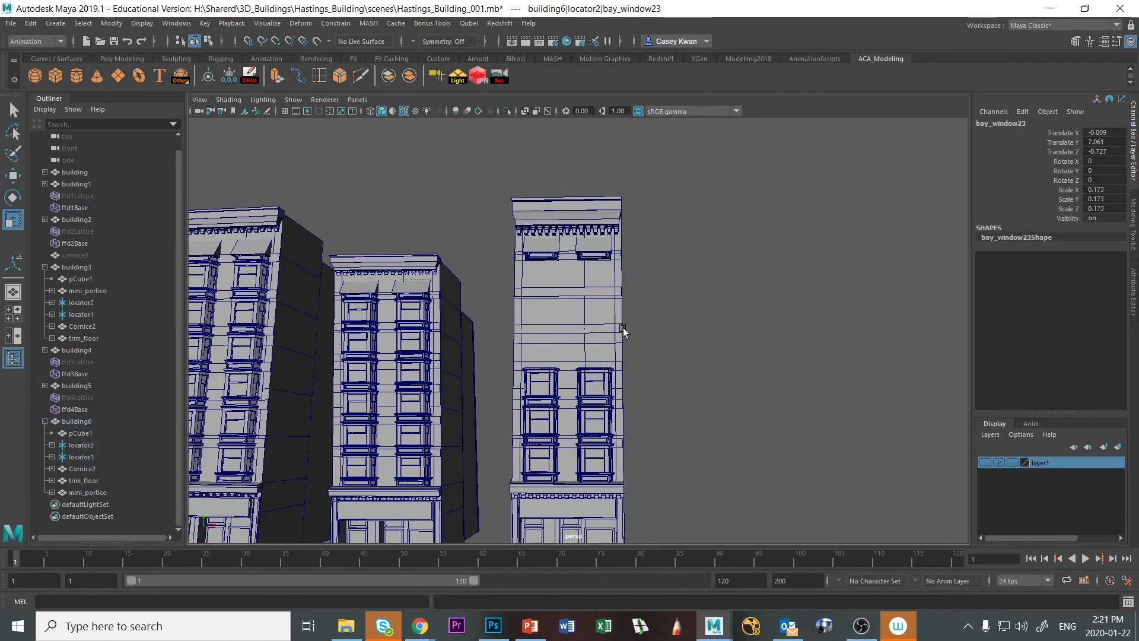
click(594, 259)
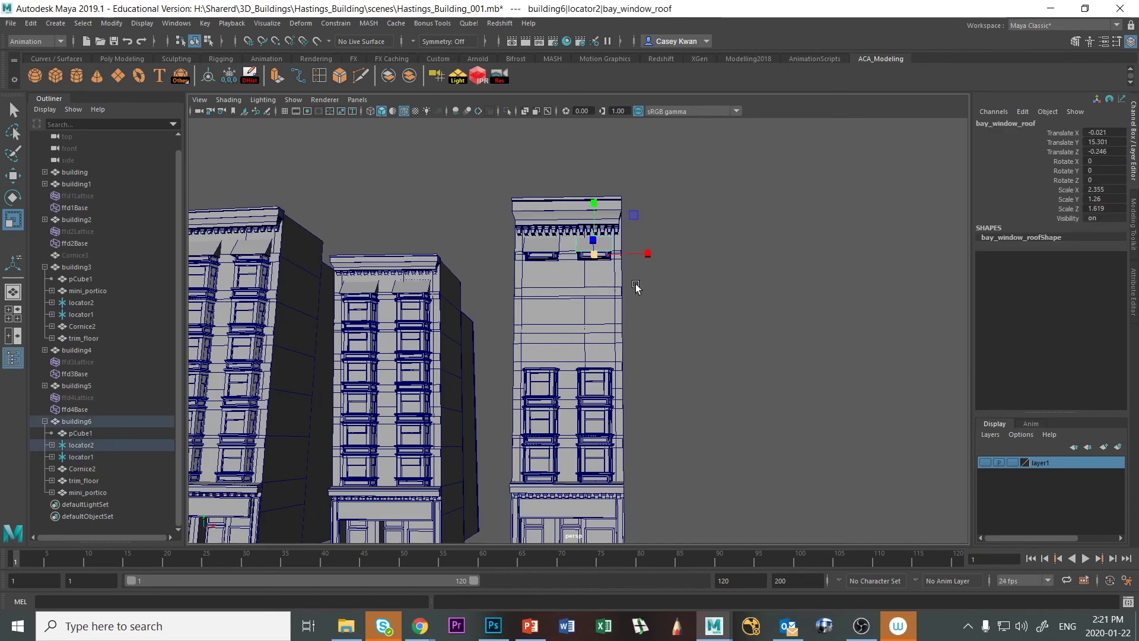
Lower bay_window_roof to Translate Y 8.072 so it caps the top remaining window.
key(f)
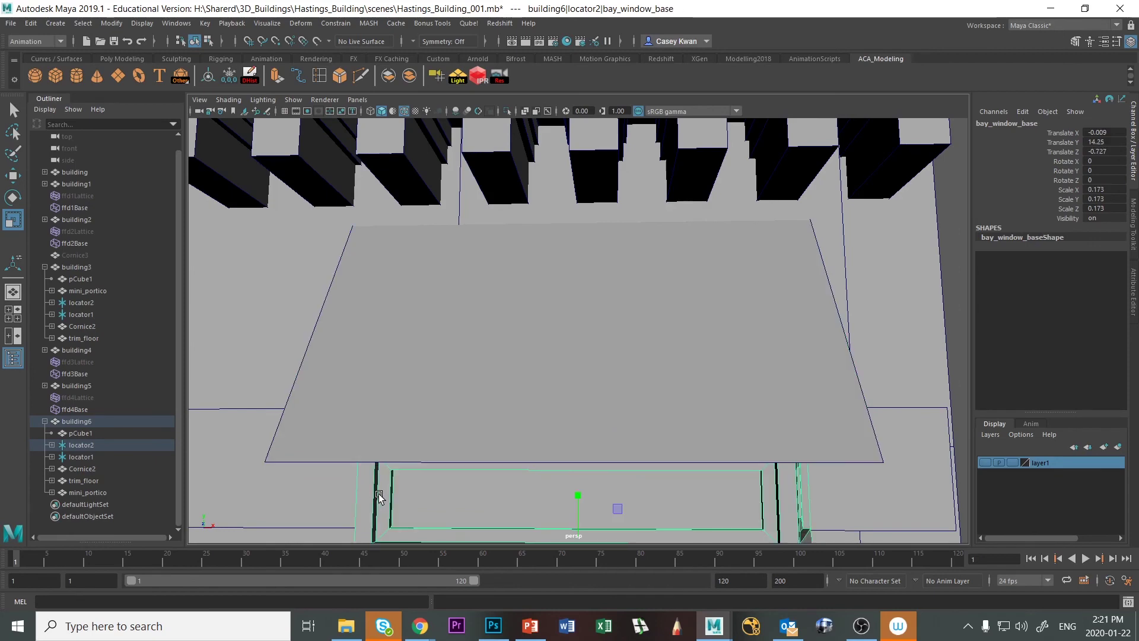
scroll(375, 495, down, 6)
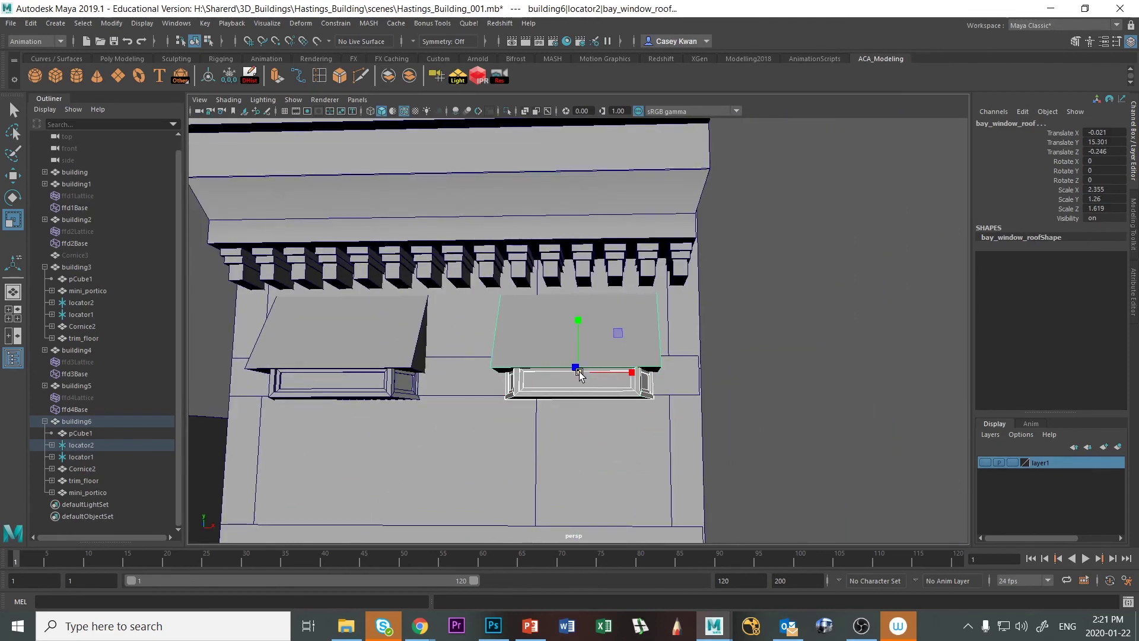
key(w)
scroll(587, 386, down, 8)
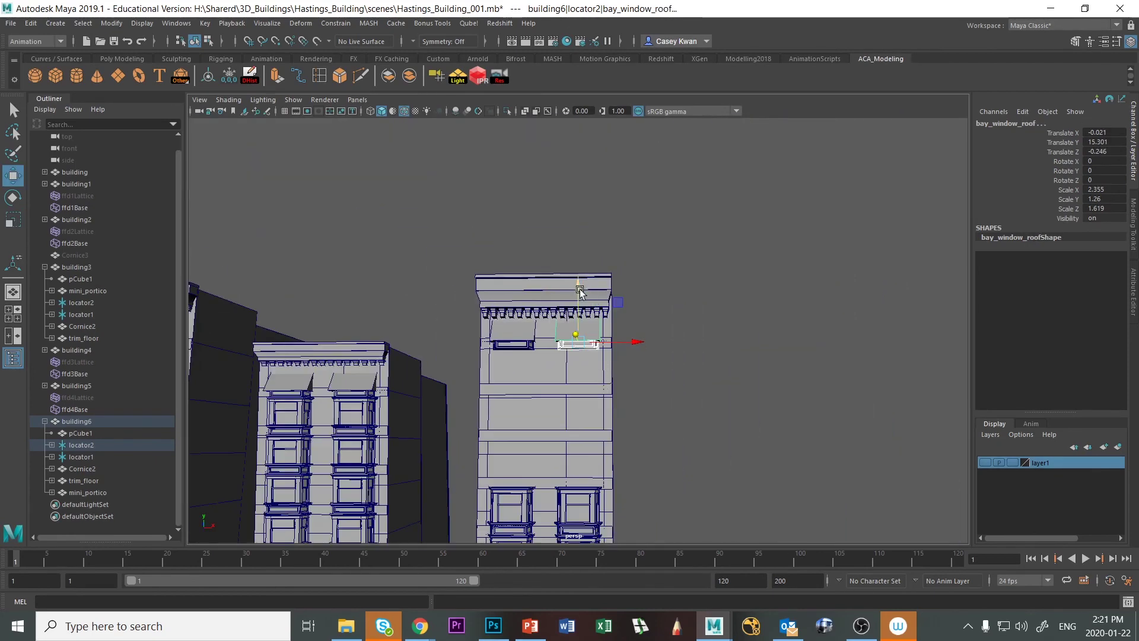
drag(579, 292, 576, 416)
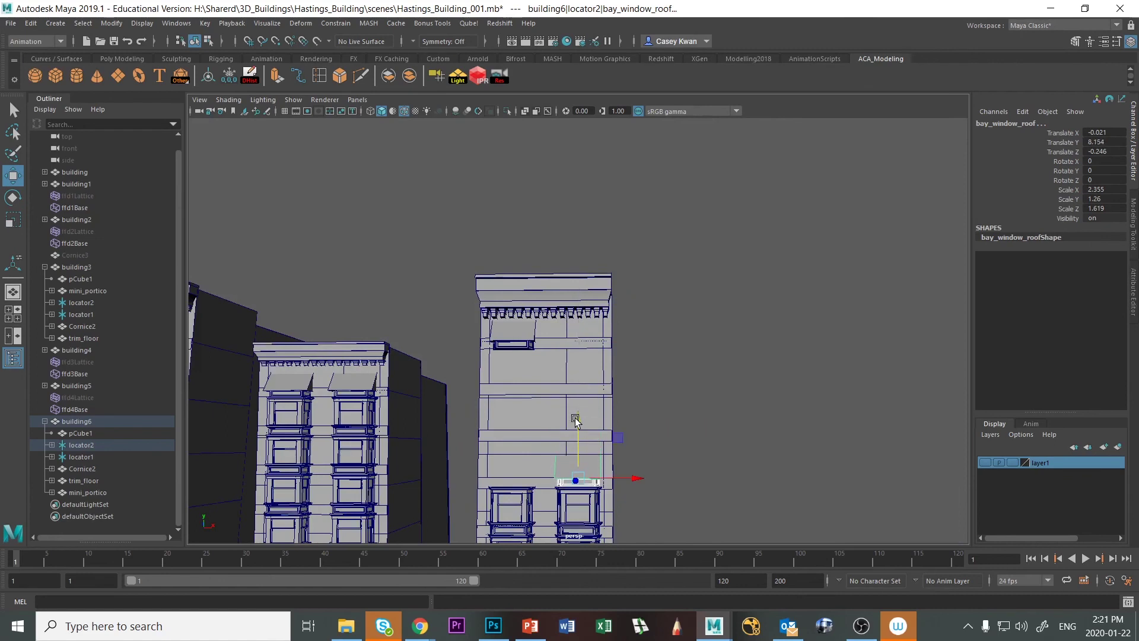
key(f)
scroll(580, 397, down, 4)
drag(579, 323, 580, 325)
click(880, 419)
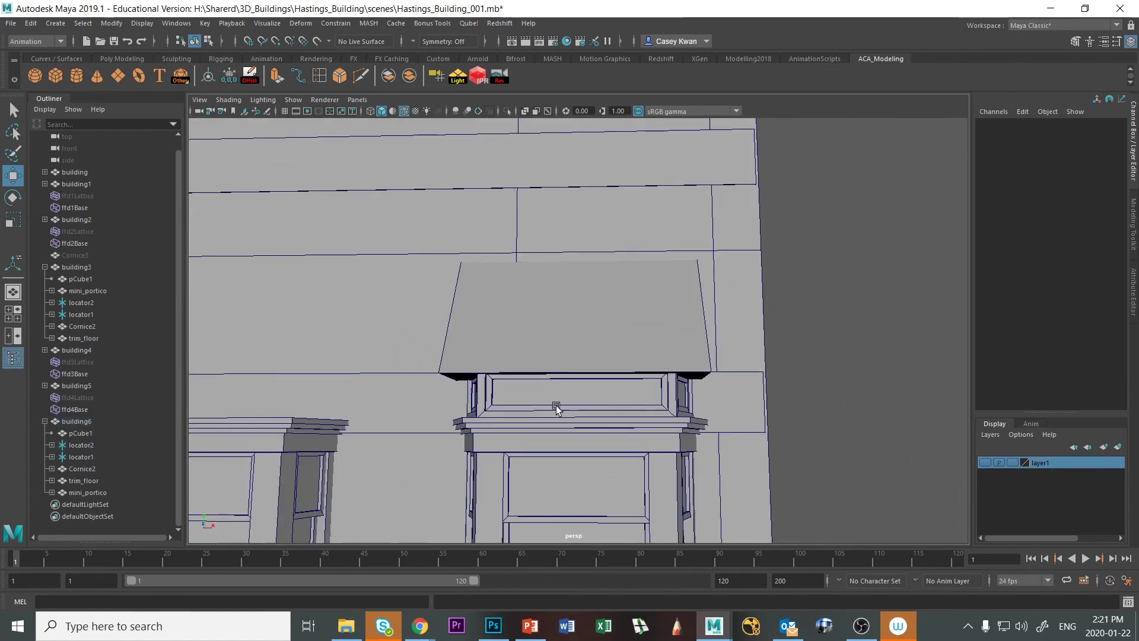
Lower the bay_window_base down the building to Translate Y 7.029.
scroll(554, 406, down, 10)
scroll(510, 379, down, 8)
click(536, 274)
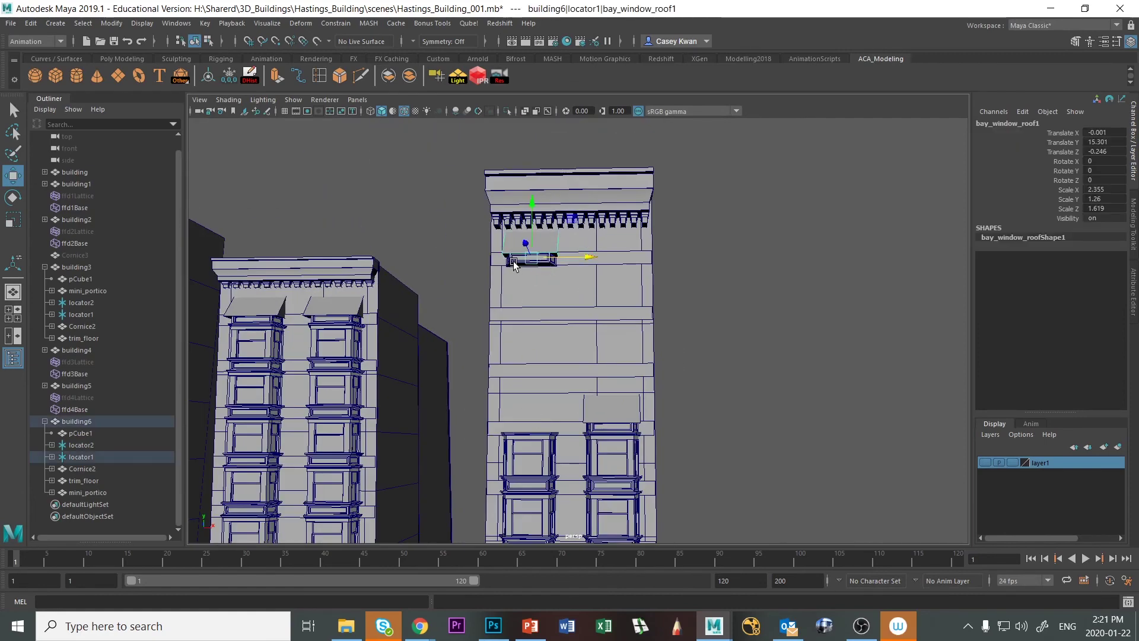
click(513, 263)
drag(535, 294, 523, 379)
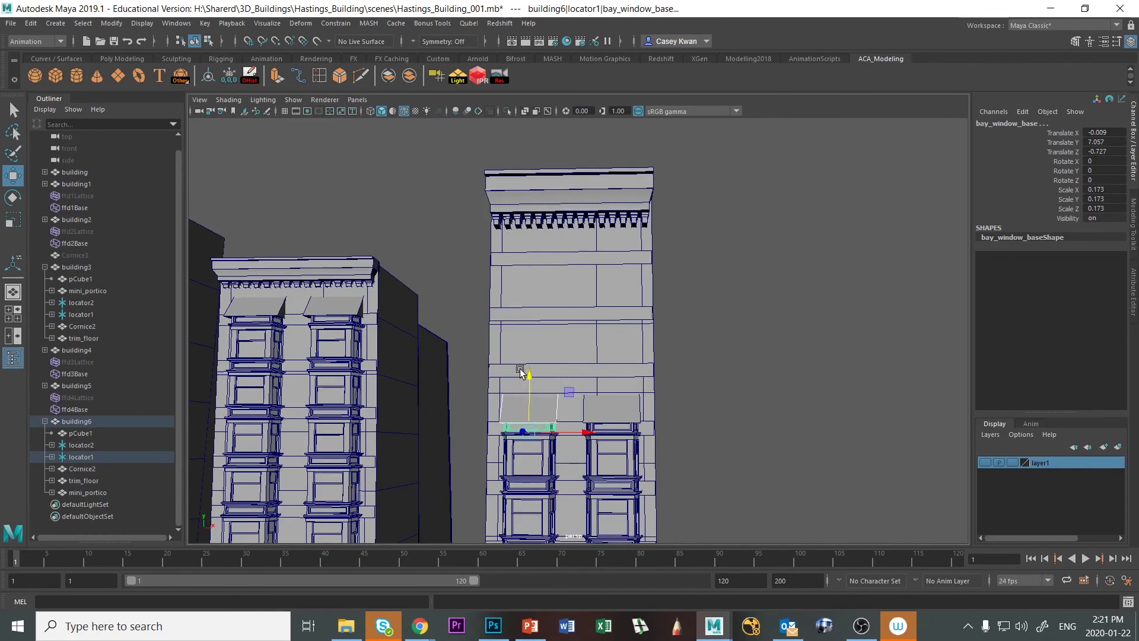
key(f)
drag(564, 415, 573, 428)
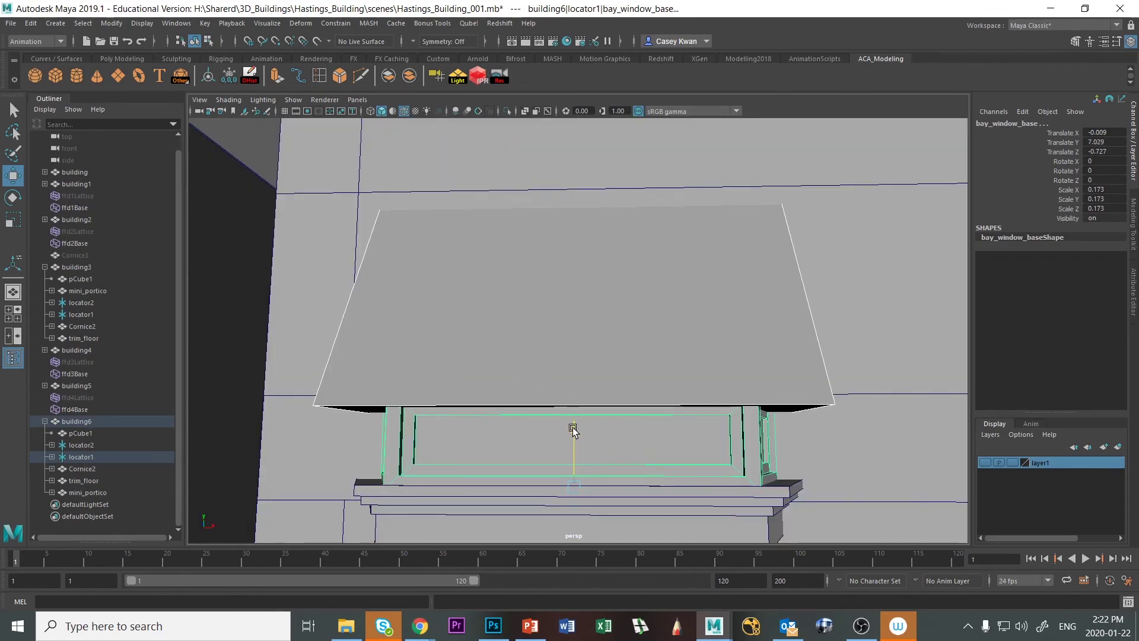
Slide building6's Cornice2 down to Translate Y 92.553, just above the bay windows.
click(297, 285)
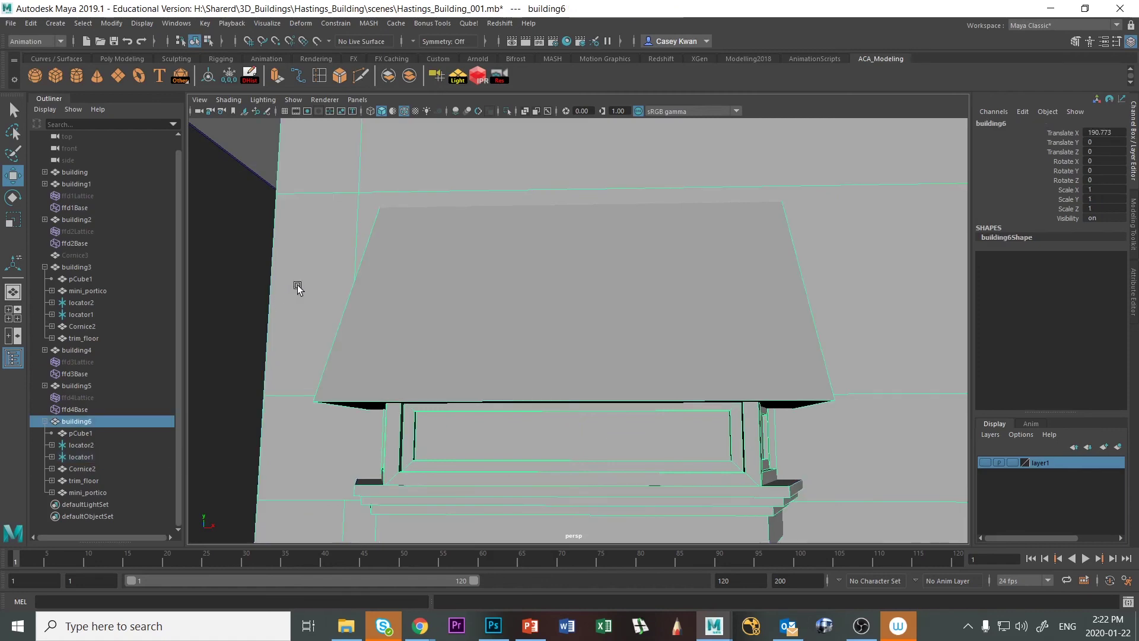
key(f)
alt+drag(320, 310, 355, 316)
alt+drag(504, 295, 393, 344)
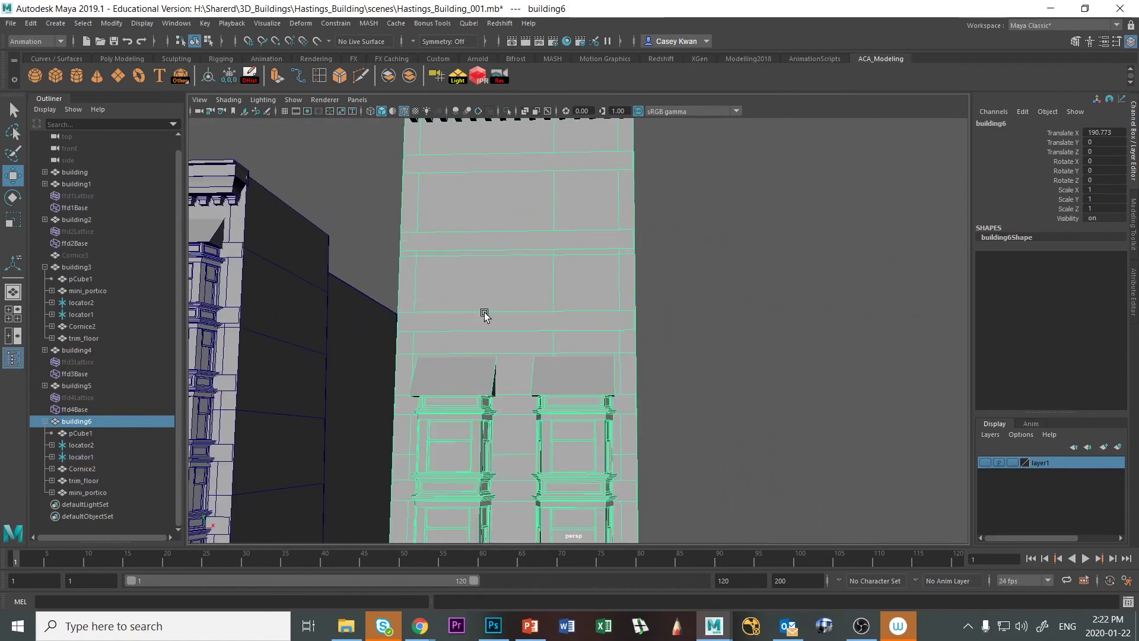
click(483, 312)
click(504, 241)
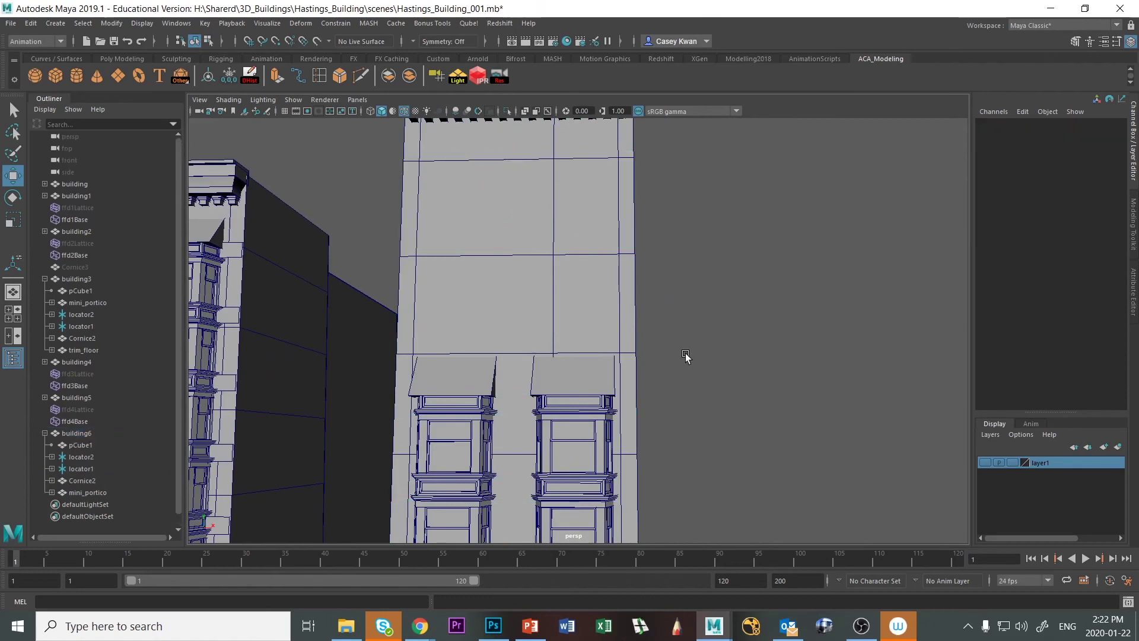
scroll(690, 362, down, 5)
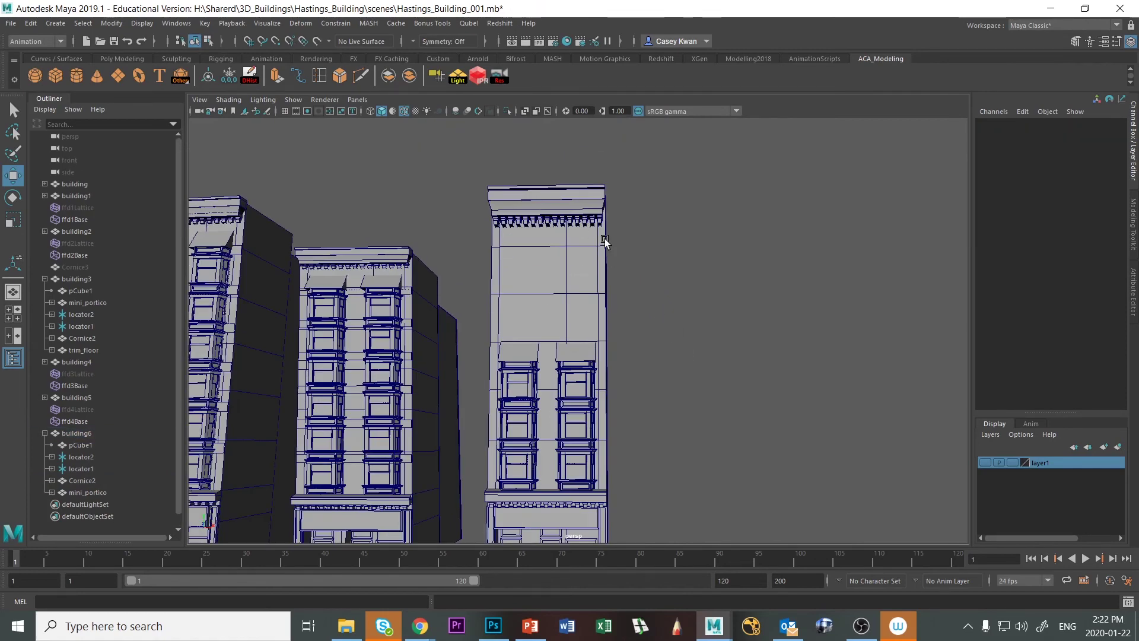
click(560, 289)
click(561, 194)
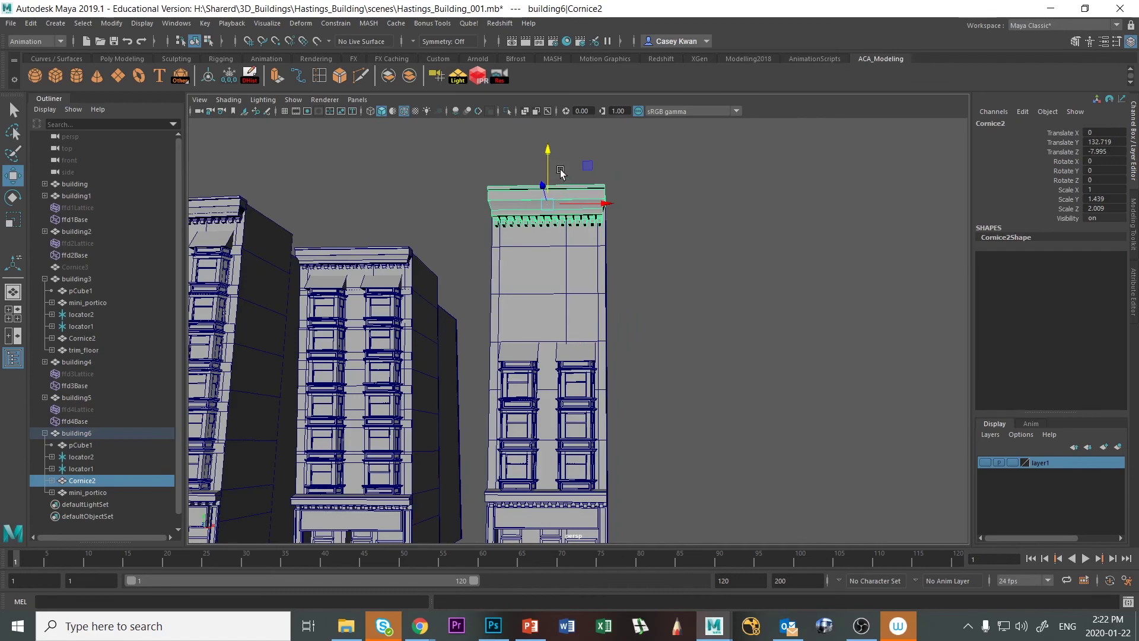
drag(549, 151, 533, 255)
click(729, 343)
Switch building6 to component mode from a side view and marquee-select its top vertices.
alt+drag(729, 343, 694, 368)
scroll(676, 296, up, 5)
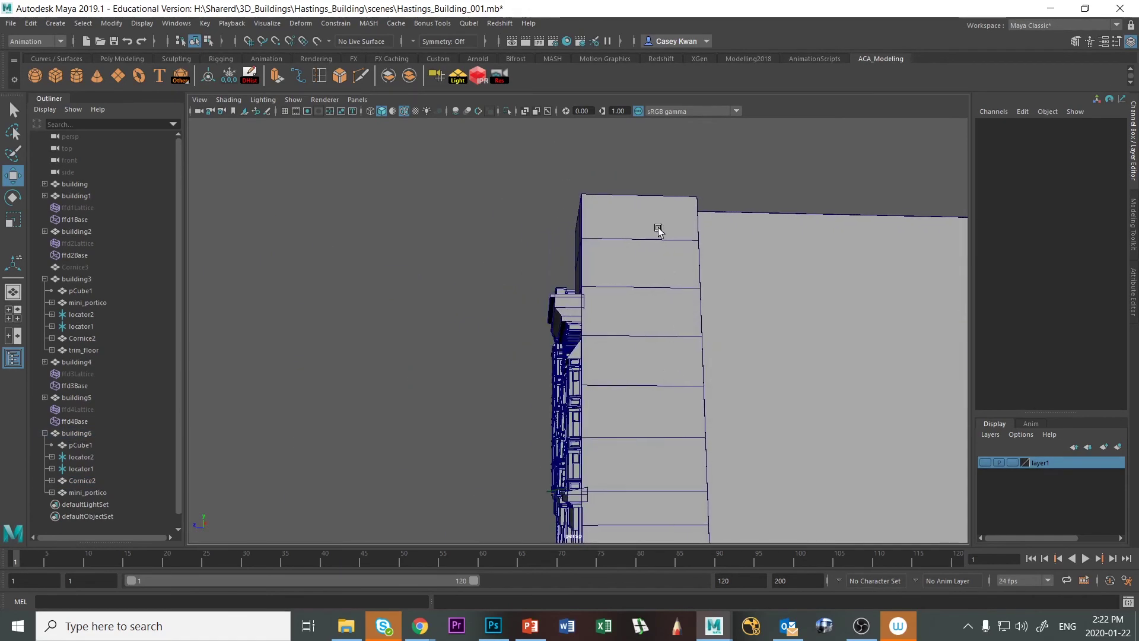
click(665, 232)
alt+drag(665, 232, 679, 285)
scroll(678, 284, down, 5)
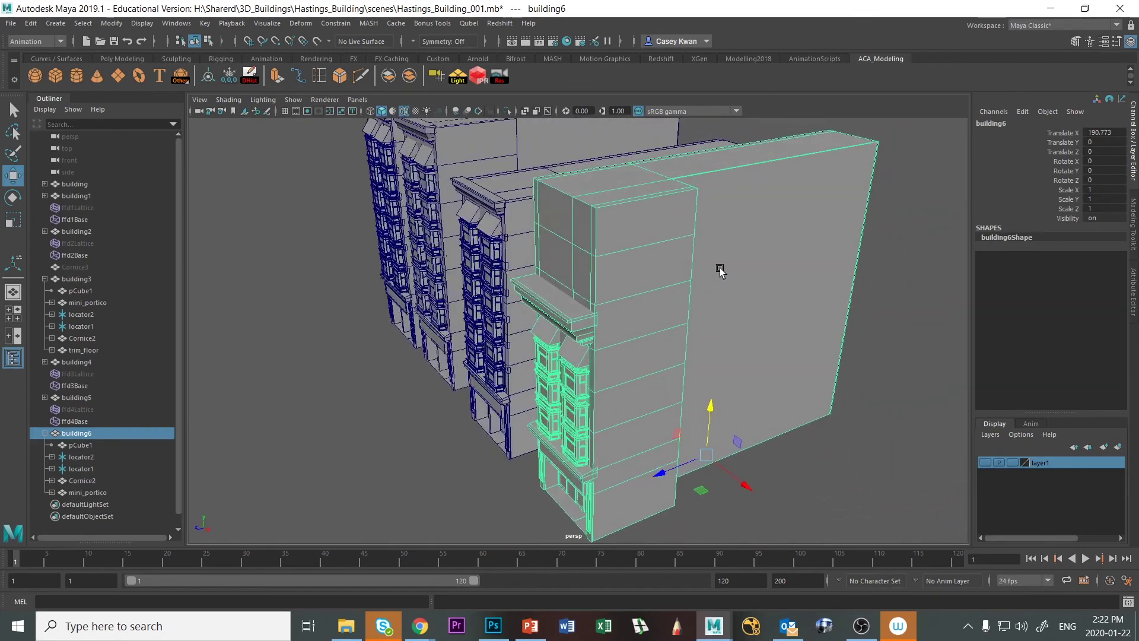
scroll(710, 318, down, 3)
alt+drag(730, 352, 618, 343)
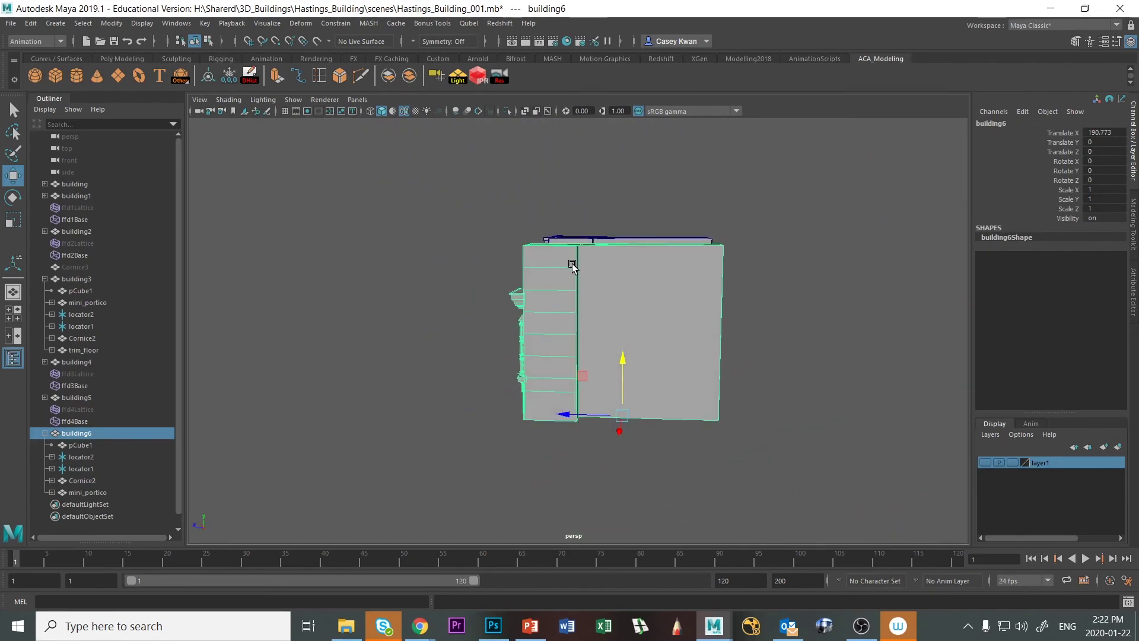
right_drag(572, 267, 510, 264)
alt+drag(510, 265, 564, 286)
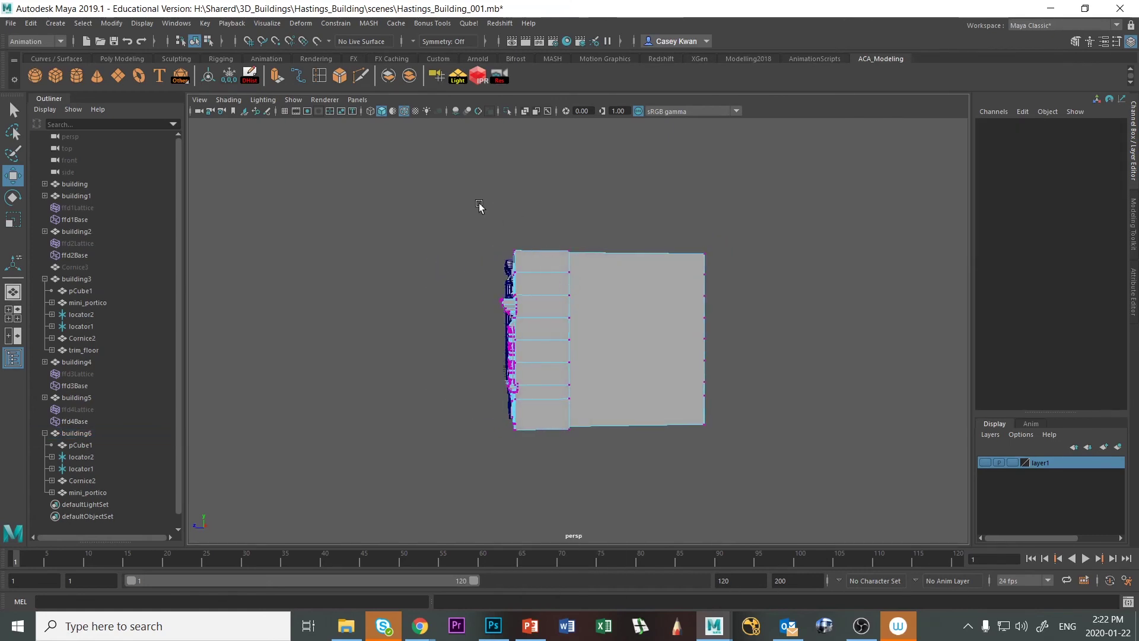
drag(480, 205, 795, 281)
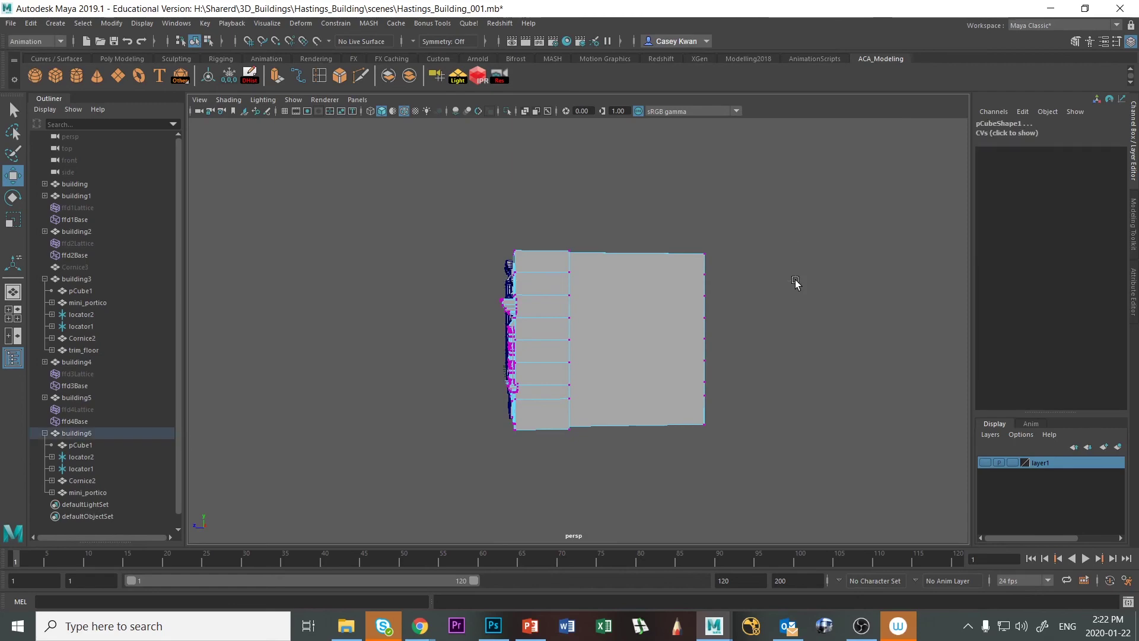
Lower building6's top vertex rows along Y in the side view.
mouse_move(655, 317)
alt+mouse_down()
mouse_move(740, 327)
mouse_move(673, 326)
alt+mouse_up()
key(space)
key(space)
drag(818, 449, 866, 449)
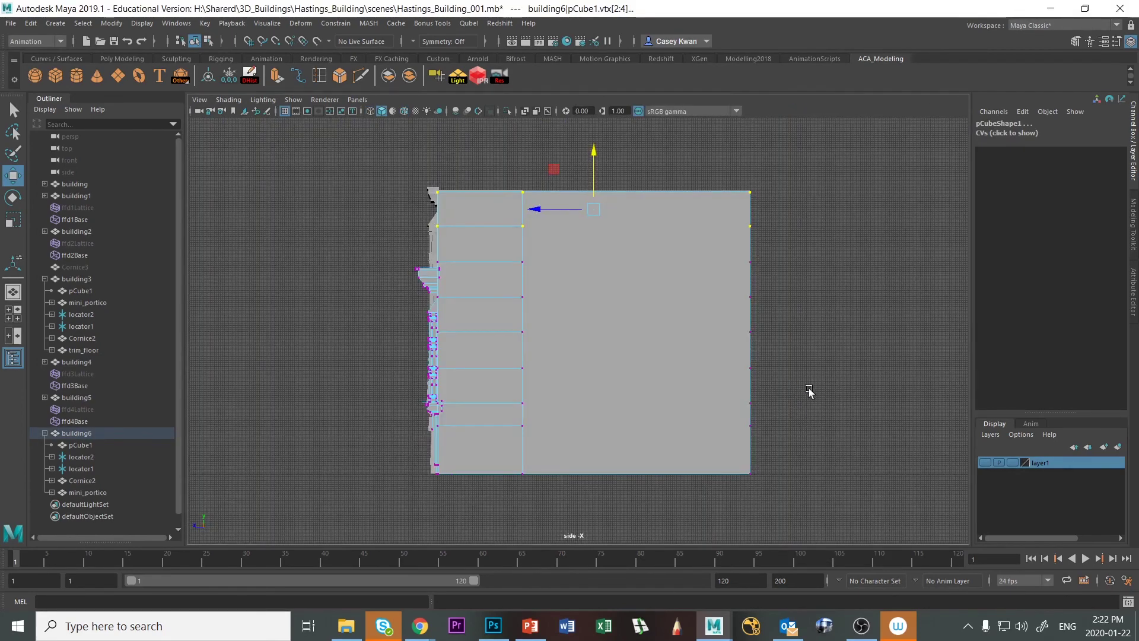
drag(368, 136, 851, 243)
drag(602, 137, 603, 168)
Pull the top two vertex rows down a little further.
click(875, 234)
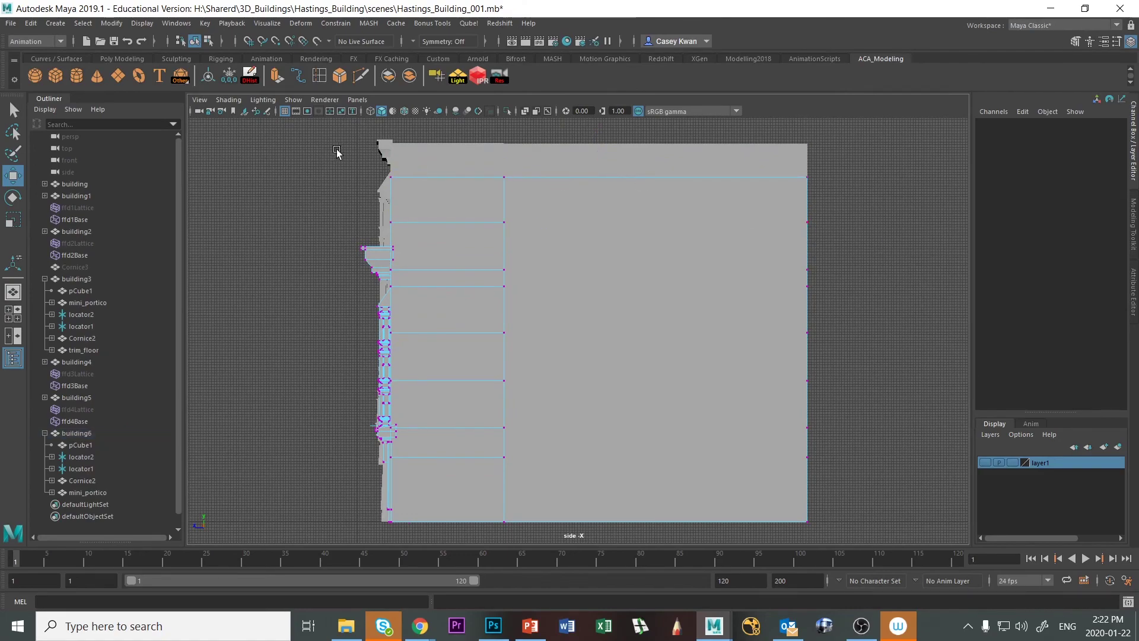
drag(344, 145, 860, 242)
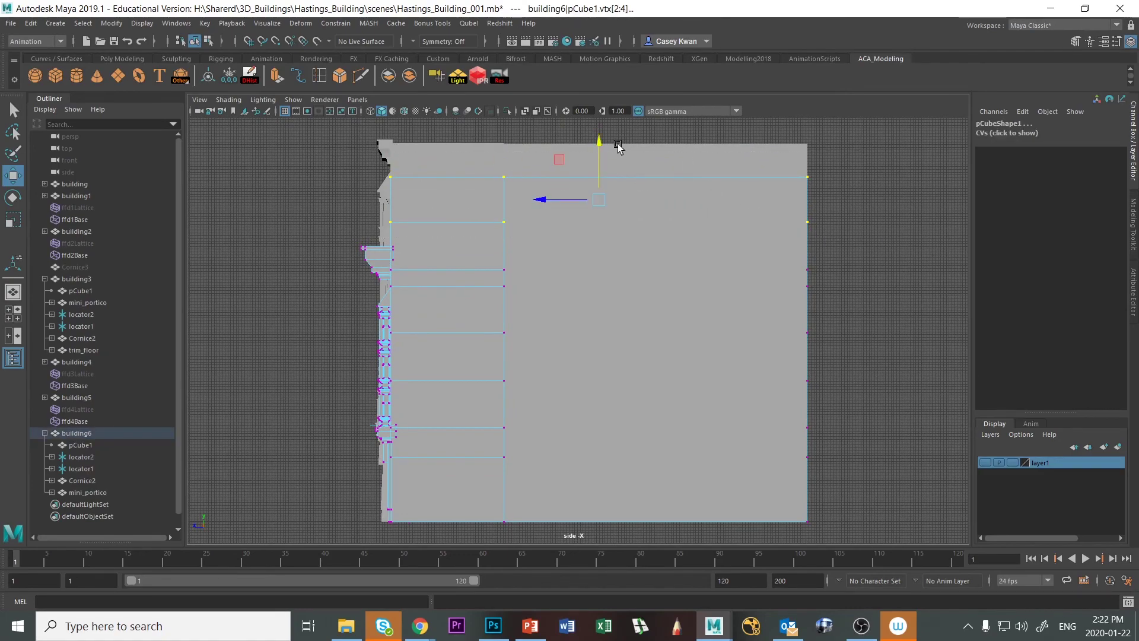
drag(598, 172, 599, 177)
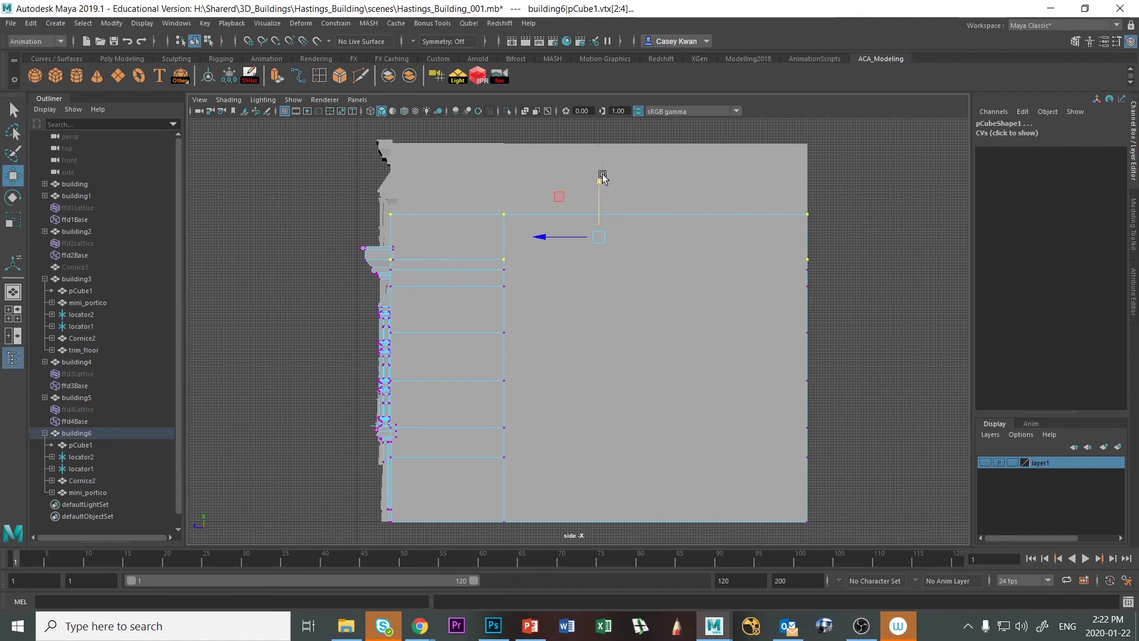
click(869, 224)
drag(363, 202, 843, 234)
click(872, 257)
Return to the full perspective view, set building6 back to Object Mode and frame it.
key(space)
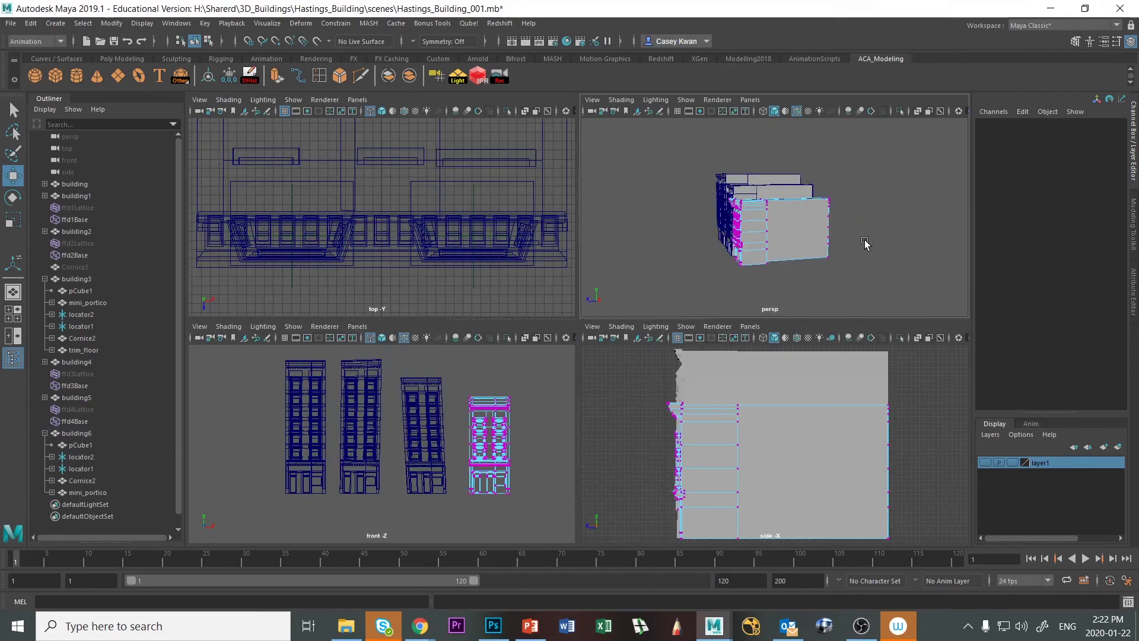
key(space)
alt+drag(591, 356, 682, 366)
right_drag(559, 302, 560, 330)
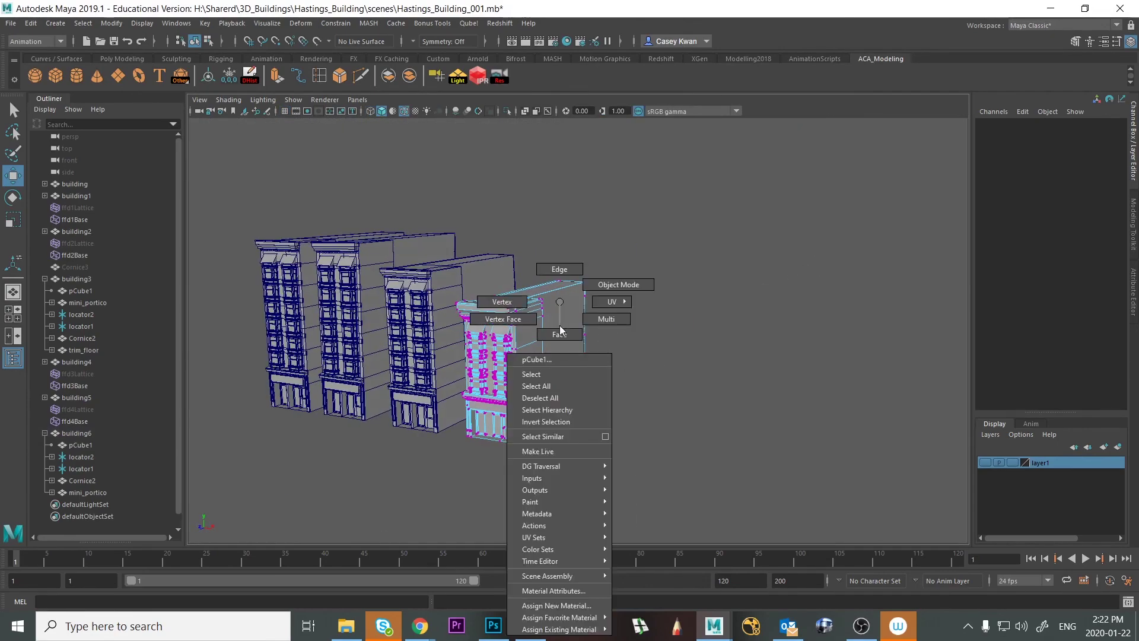
right_drag(617, 286, 620, 283)
key(f)
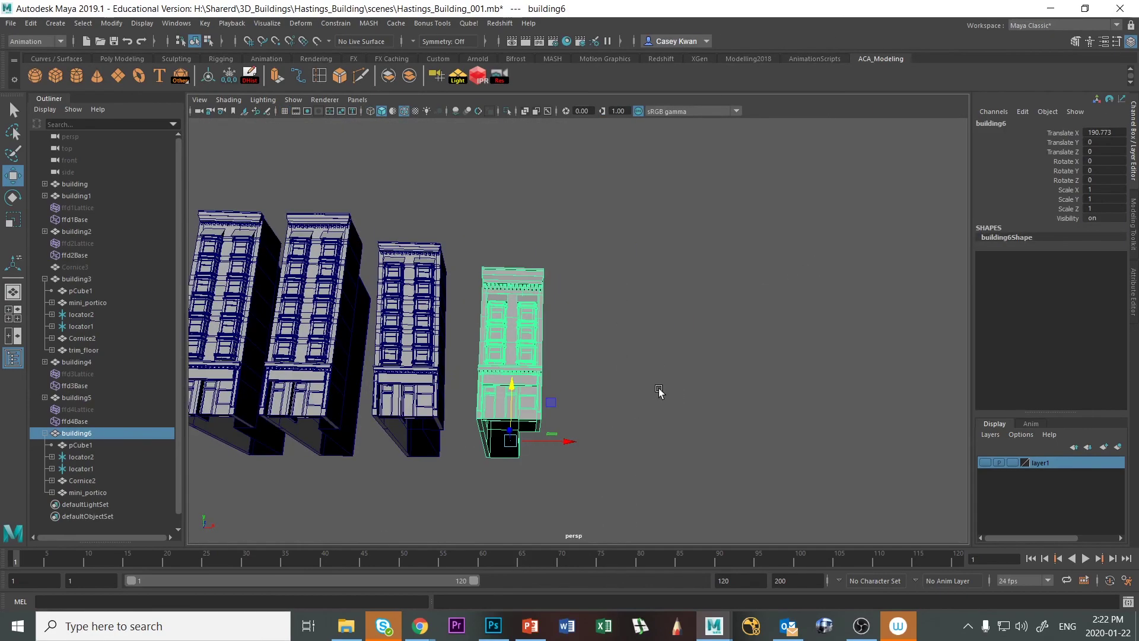
alt+drag(682, 389, 725, 406)
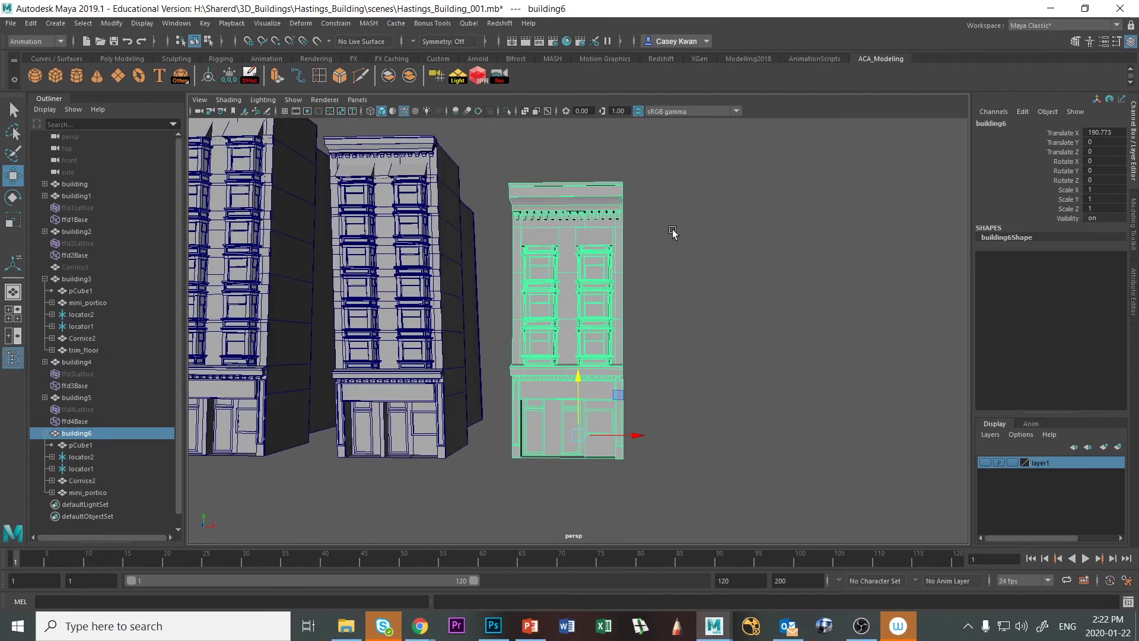
Add a lattice deformer to building6 and switch to editing its lattice points.
click(306, 26)
click(336, 112)
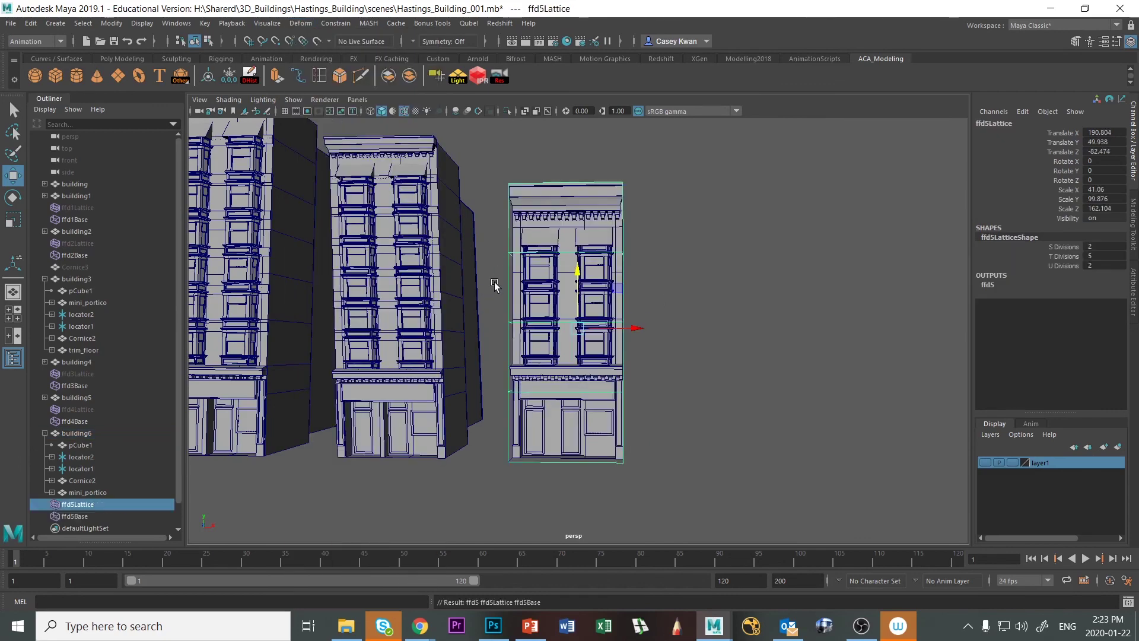
right_click(507, 259)
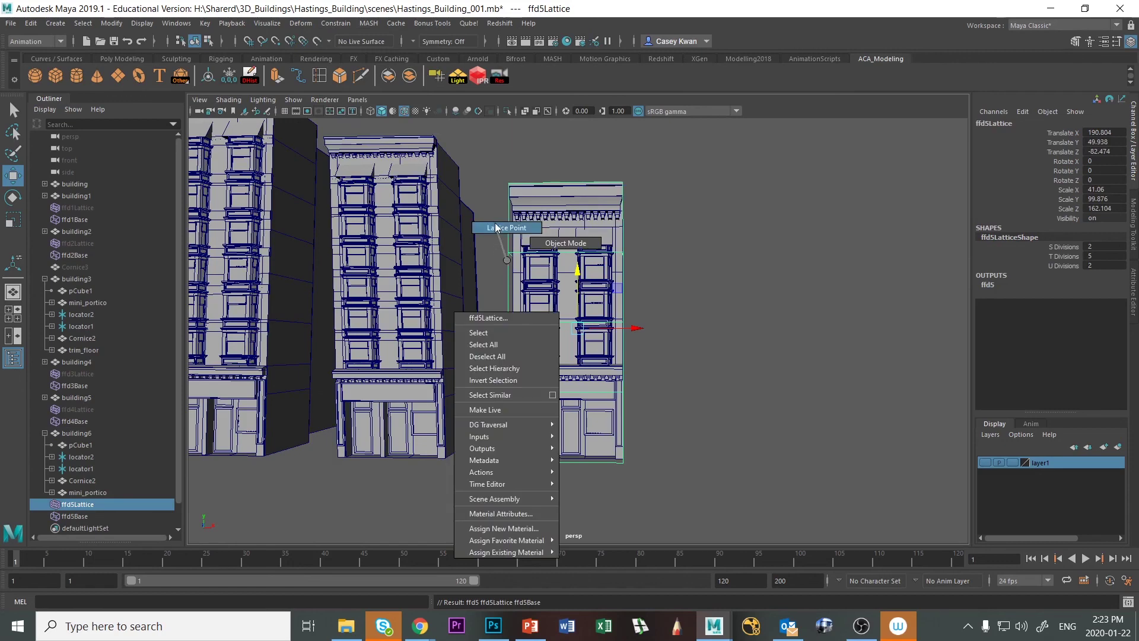
click(501, 240)
Select a column of lattice points and rotate them slightly, then widen the selection.
alt+drag(635, 267, 445, 442)
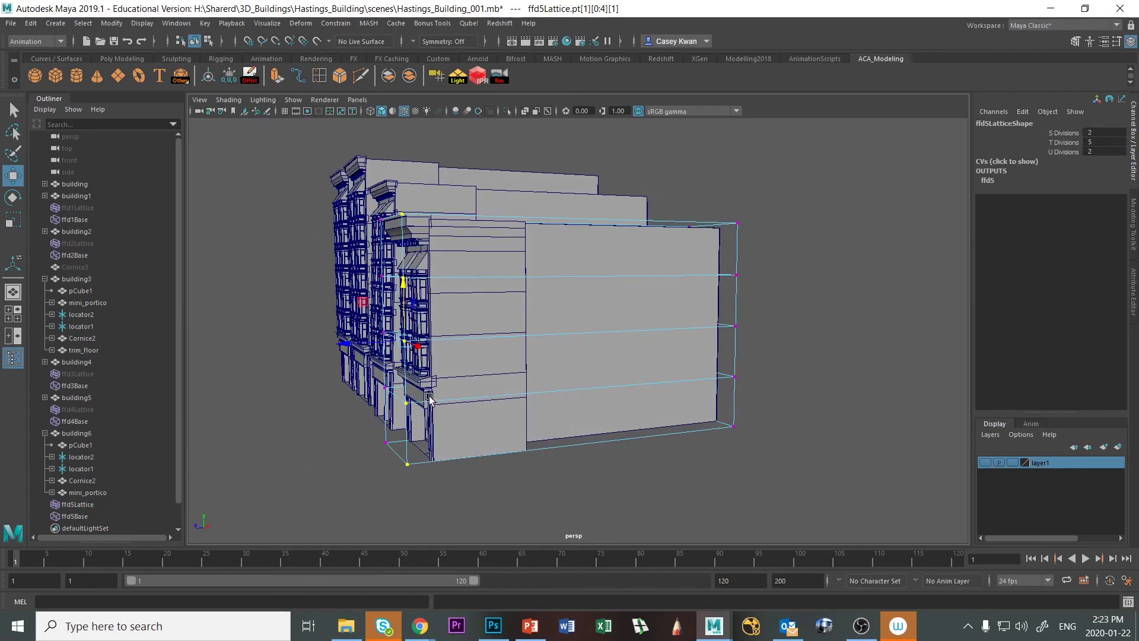
key(e)
alt+drag(429, 399, 469, 380)
scroll(478, 442, up, 5)
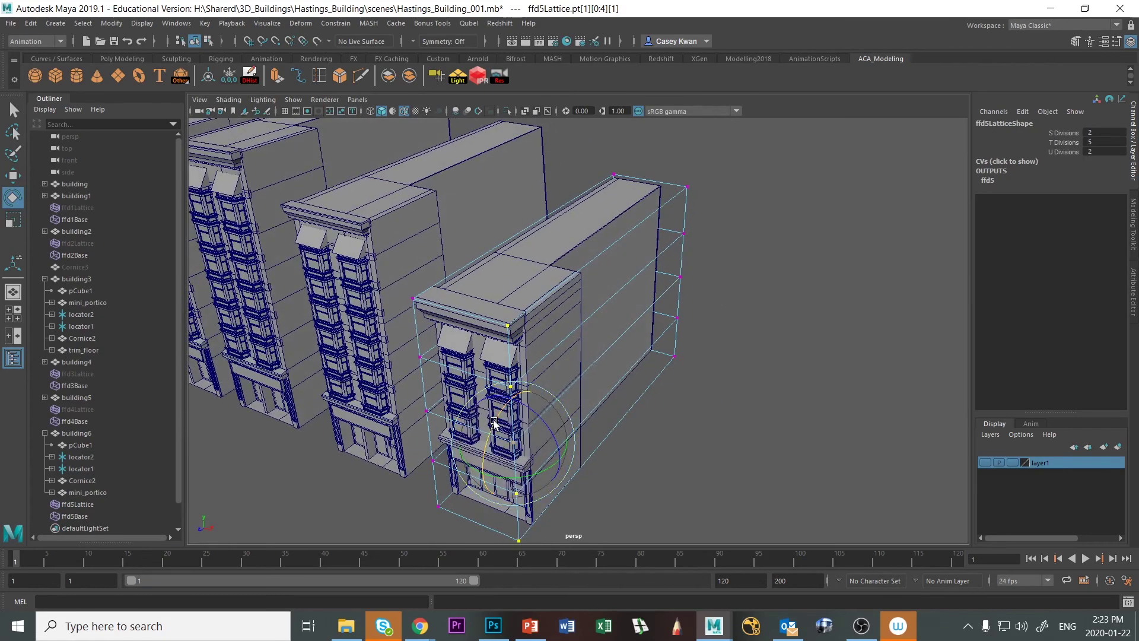
drag(494, 420, 493, 423)
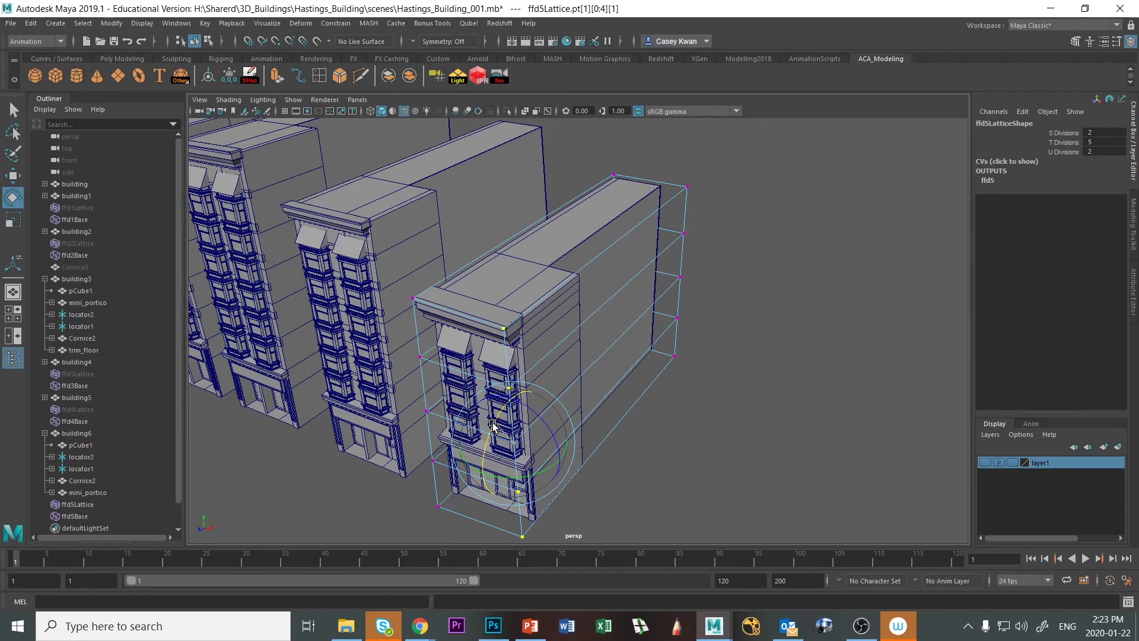
alt+drag(637, 435, 558, 414)
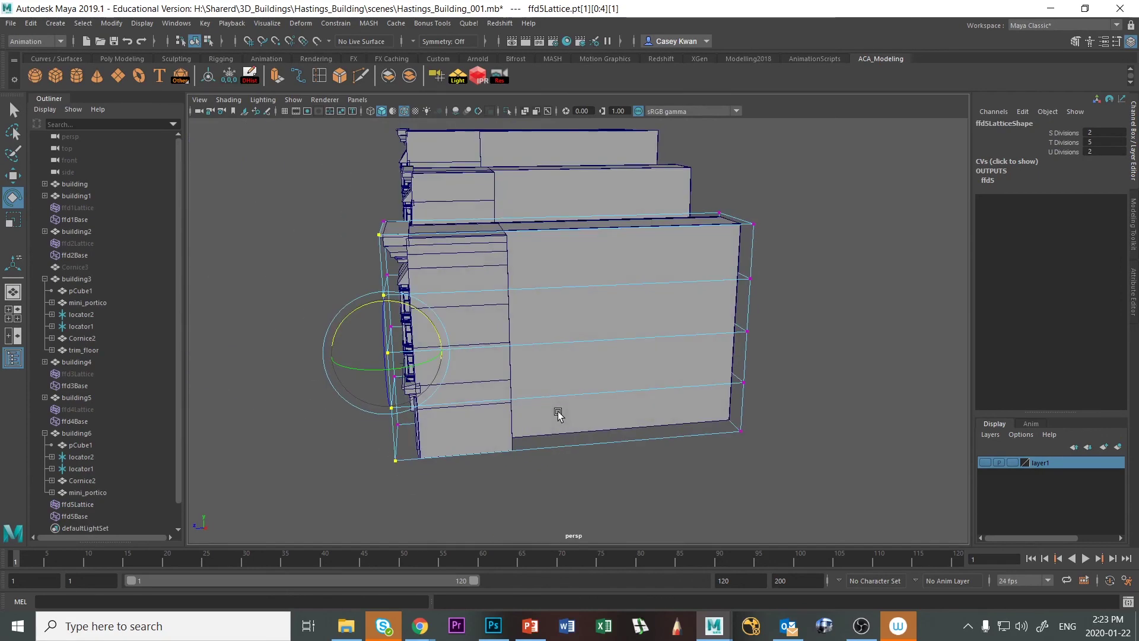
drag(325, 182, 400, 501)
alt+drag(395, 436, 720, 417)
click(792, 398)
In the front view, push the left-column lattice points left so building6 leans.
key(space)
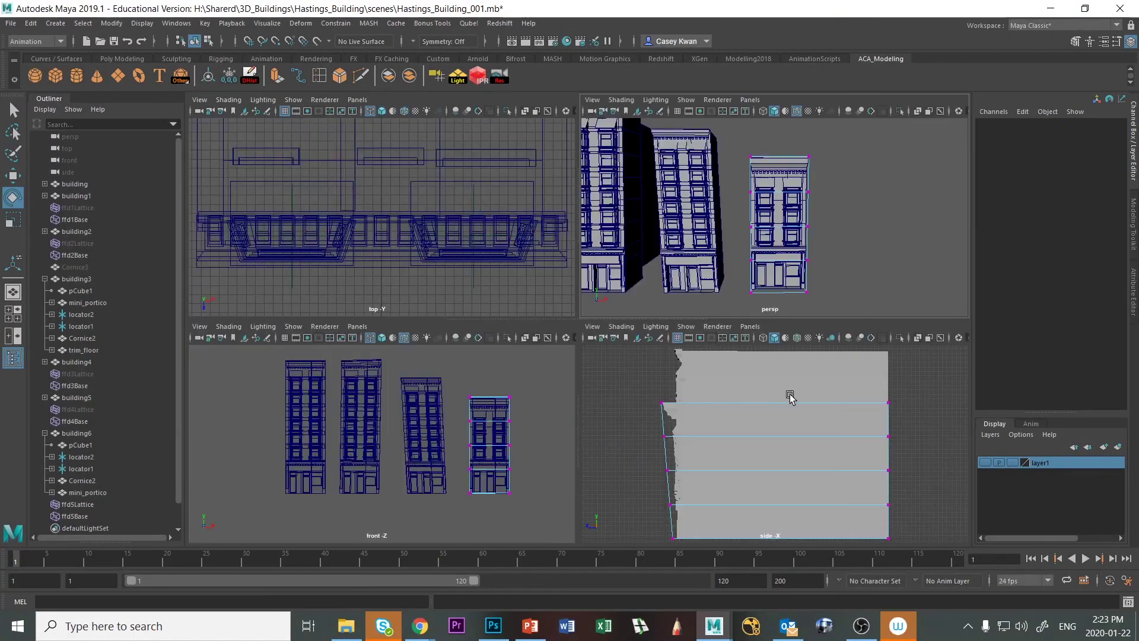
key(space)
drag(731, 202, 790, 463)
key(w)
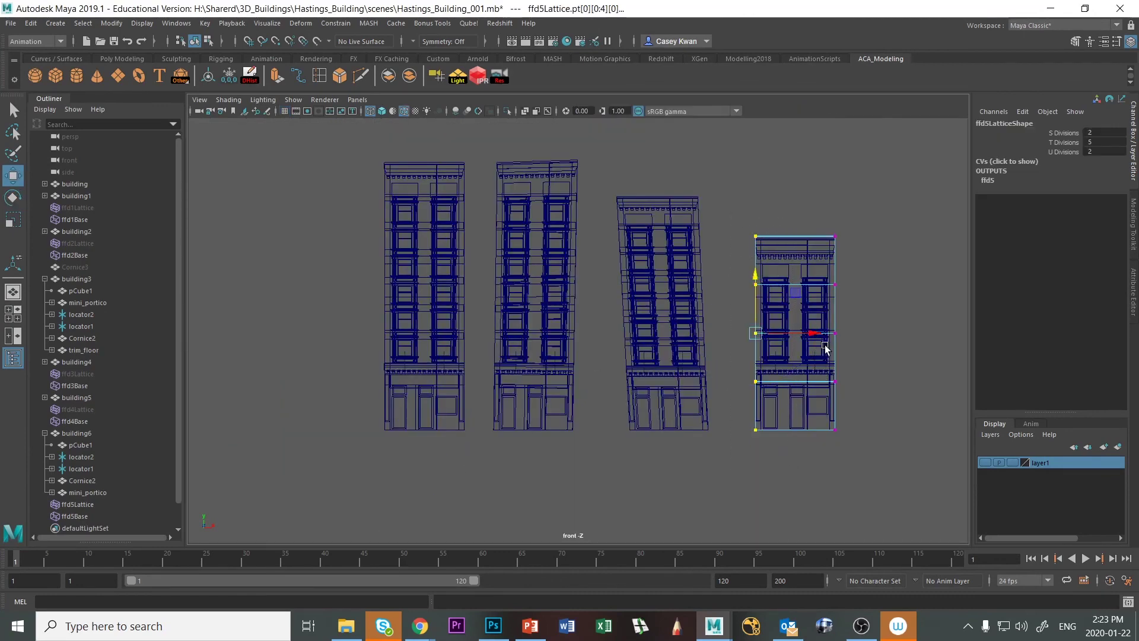
drag(814, 336, 804, 343)
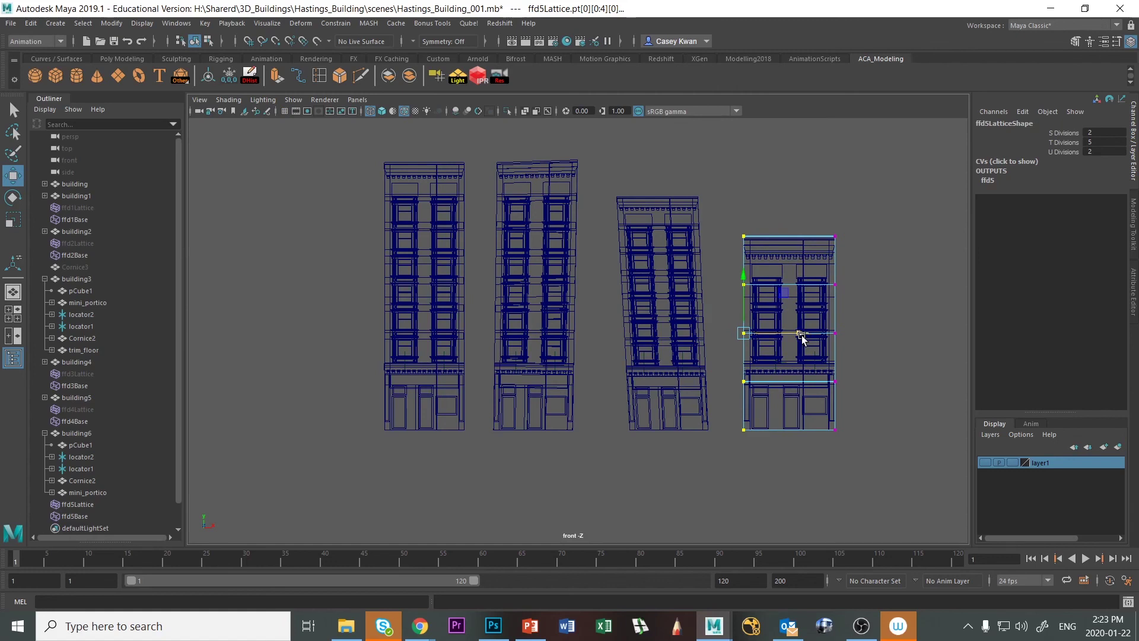
key(r)
key(w)
key(e)
key(r)
key(e)
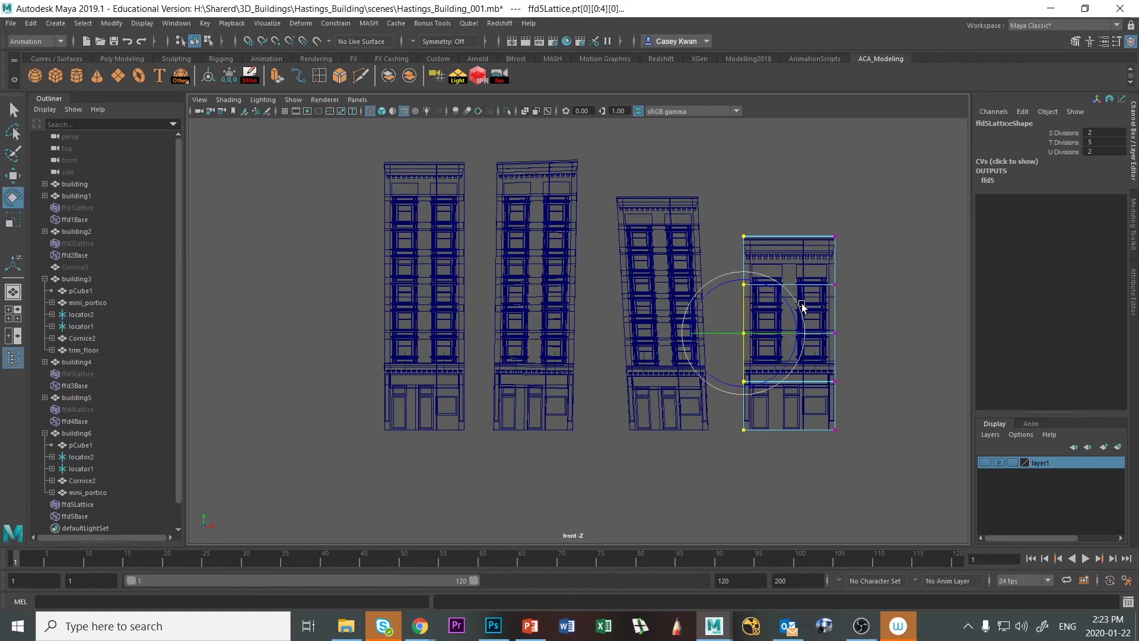
click(888, 368)
Select the whole ffd5Lattice object in the four-view layout and hide it.
key(space)
key(space)
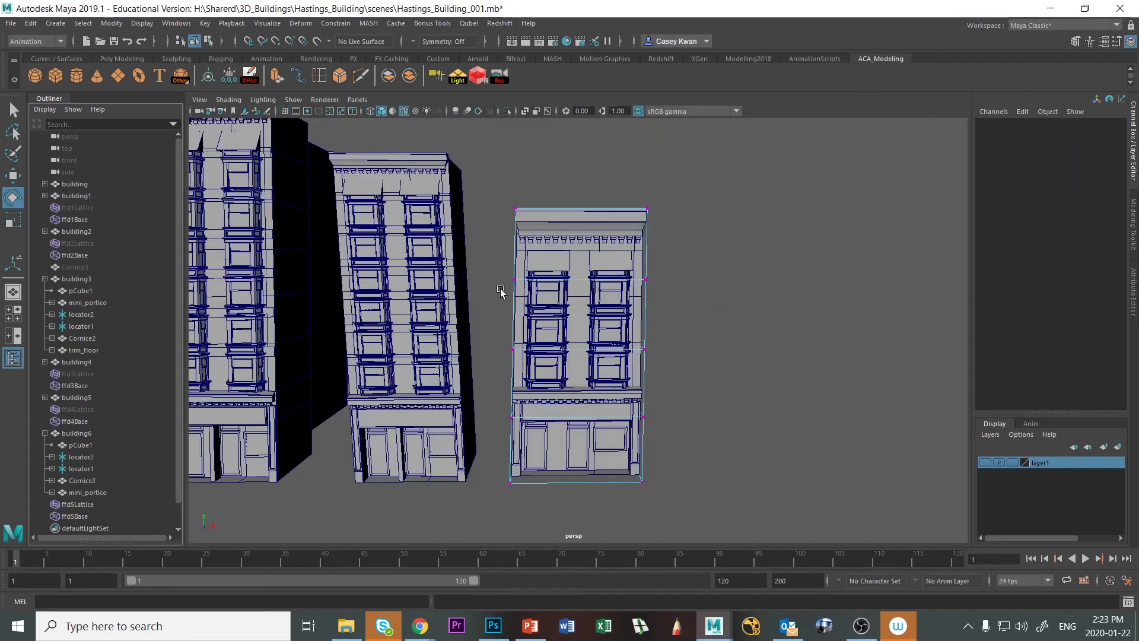
right_drag(516, 268, 506, 265)
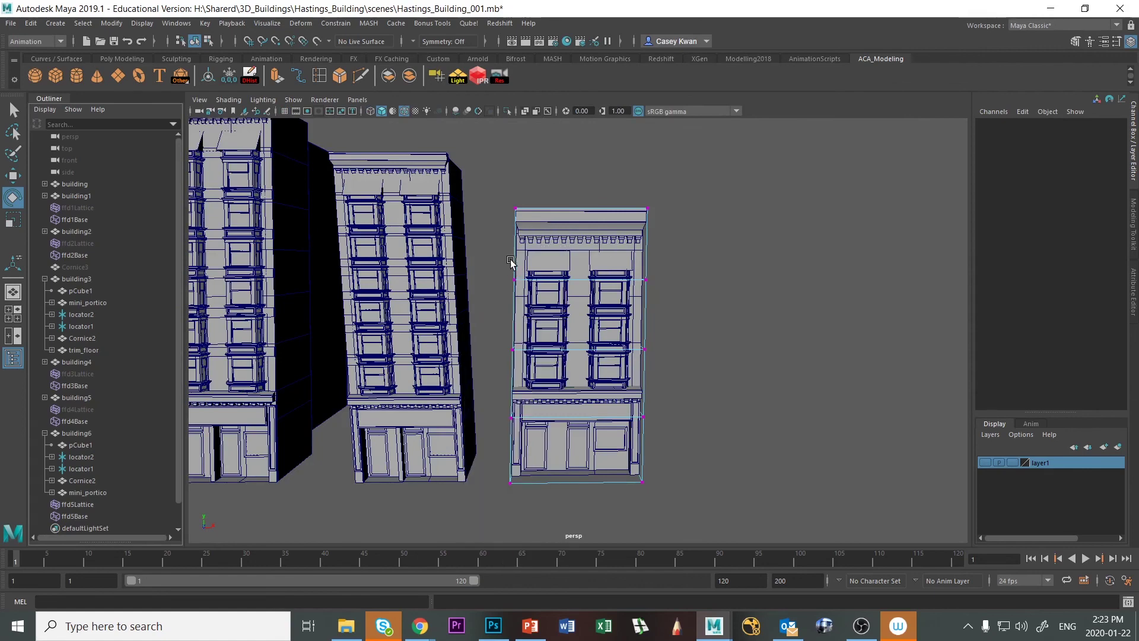
right_click(520, 256)
click(77, 503)
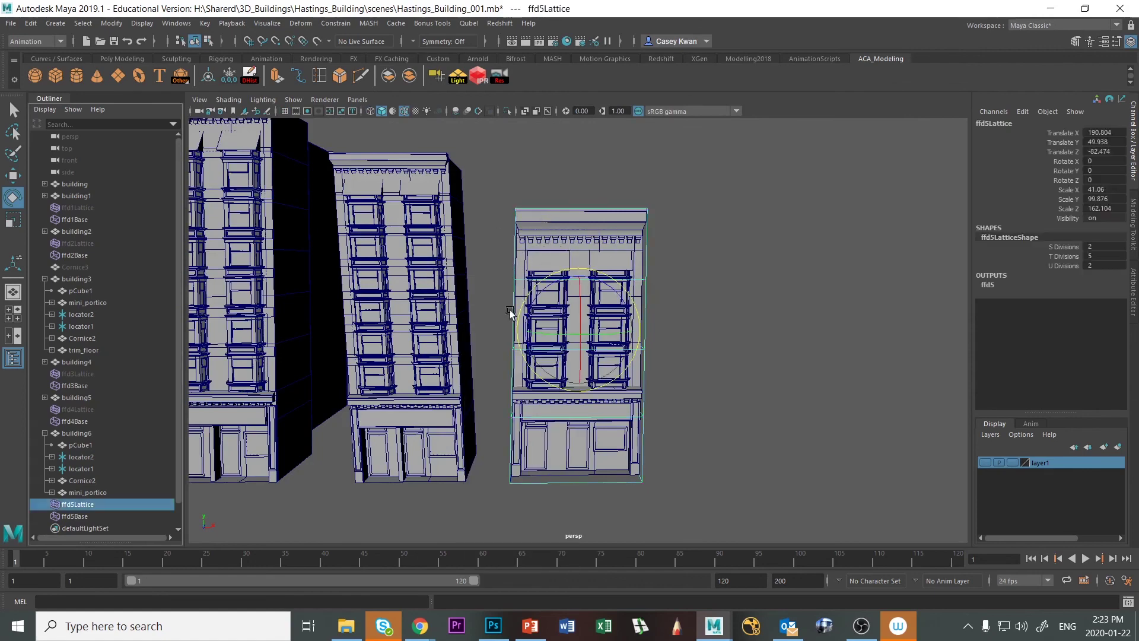
Test sliding building5 left along the row, undoing the first move.
click(514, 504)
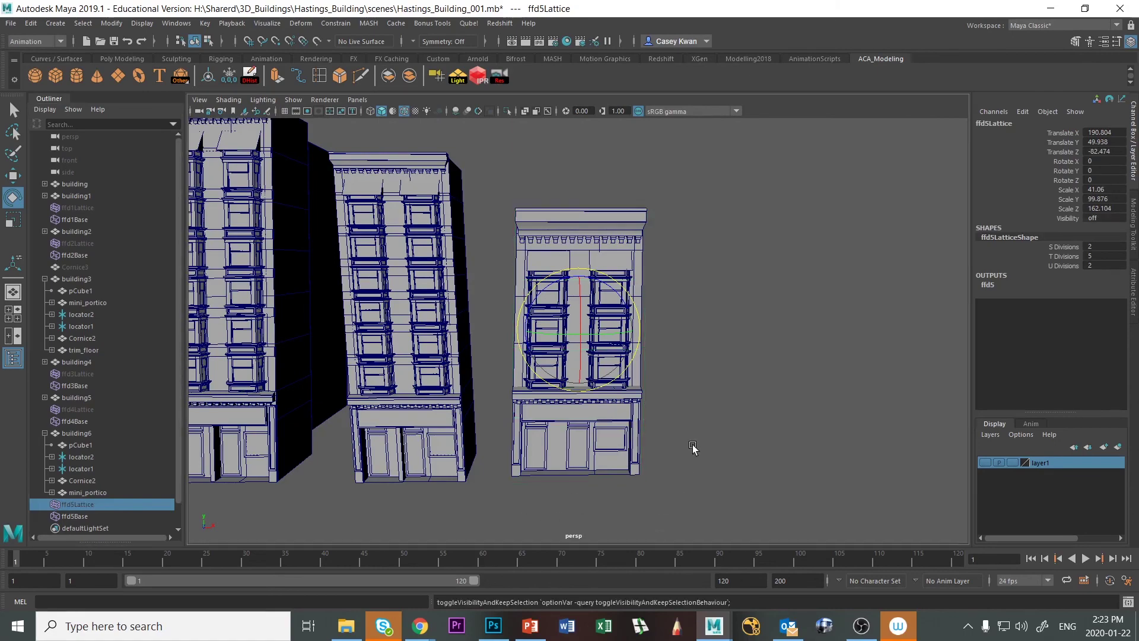
alt+drag(701, 438, 696, 426)
scroll(785, 482, down, 5)
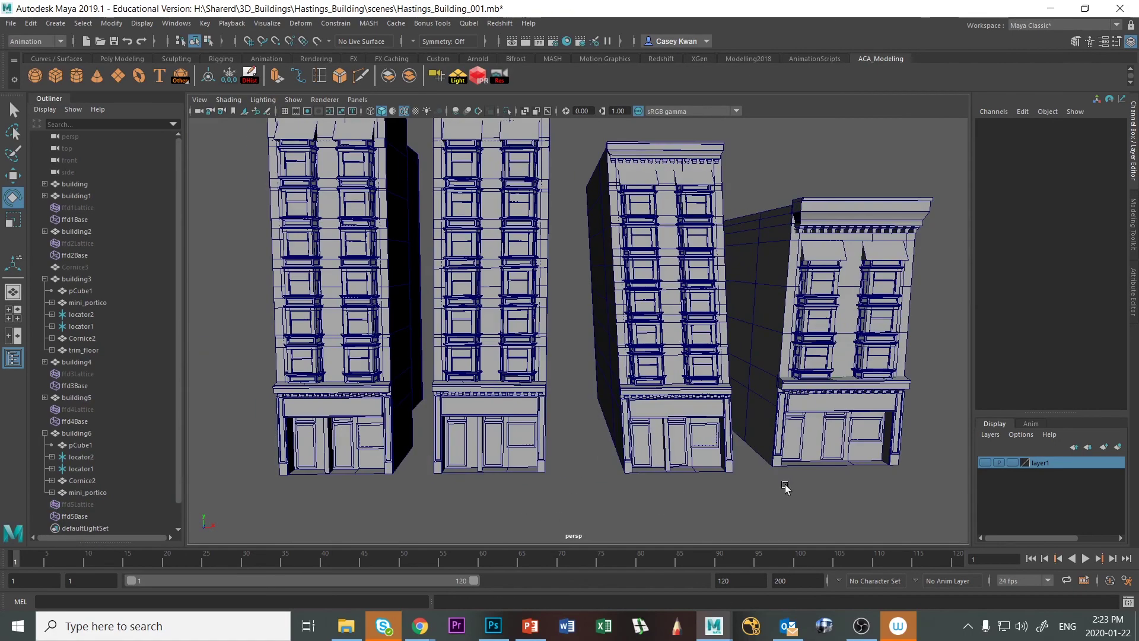
alt+drag(785, 483, 687, 398)
click(667, 417)
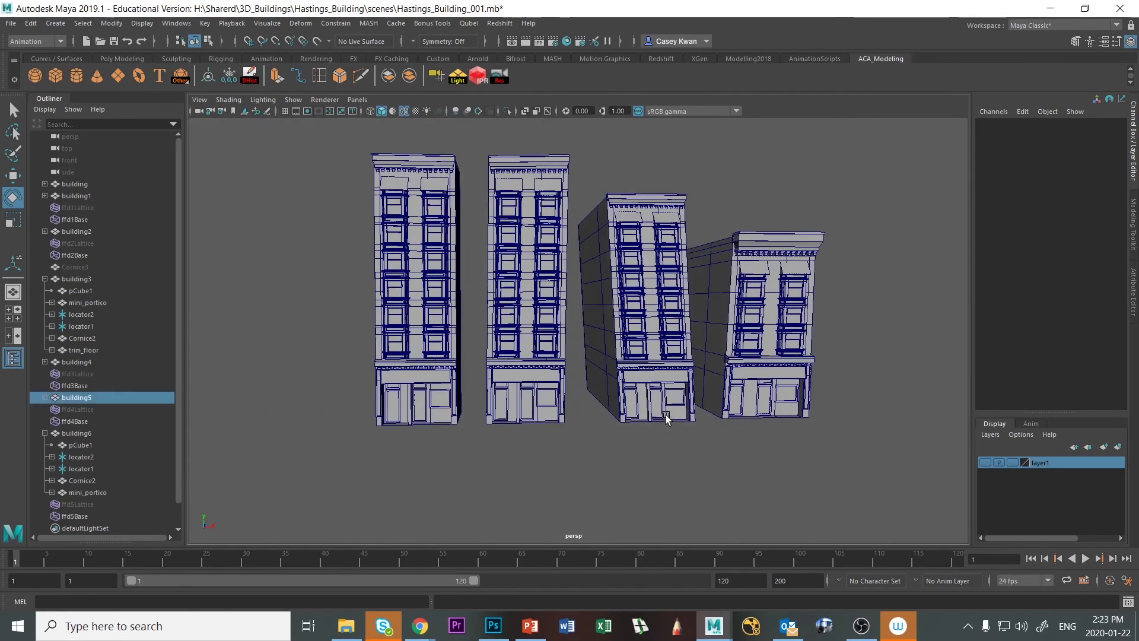
key(w)
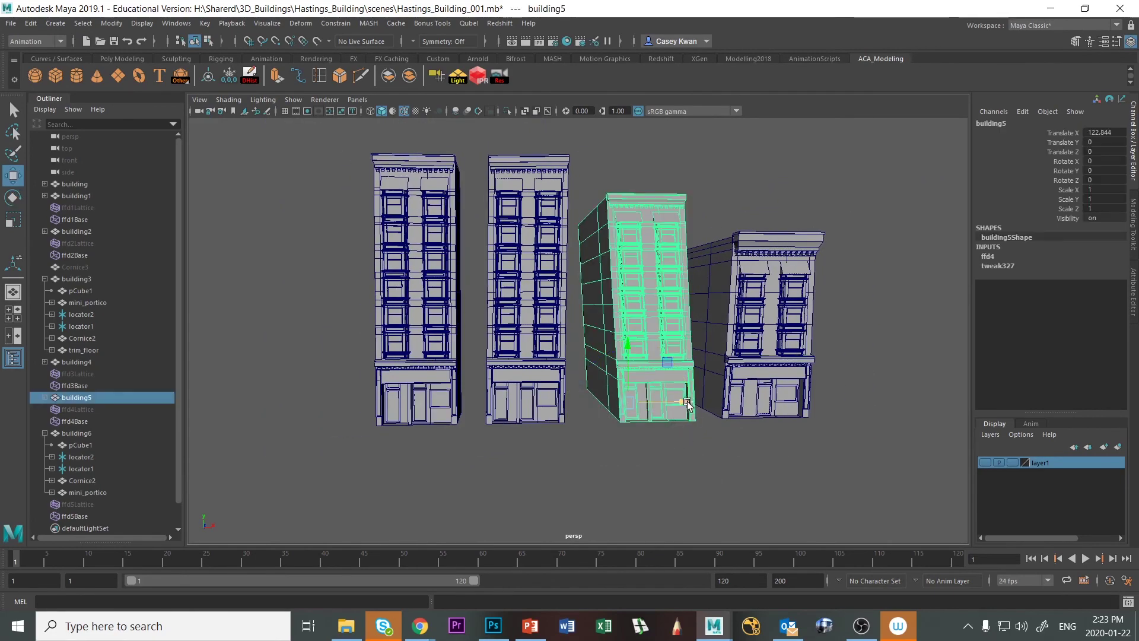
drag(687, 403, 662, 403)
key(ctrl+z)
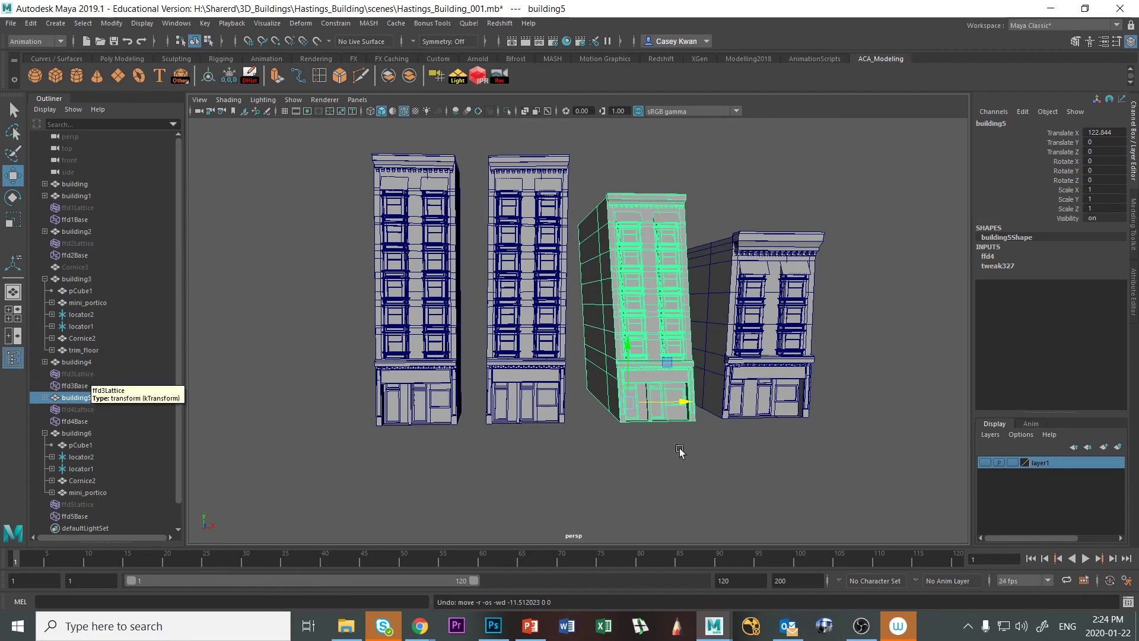
alt+drag(864, 490, 854, 488)
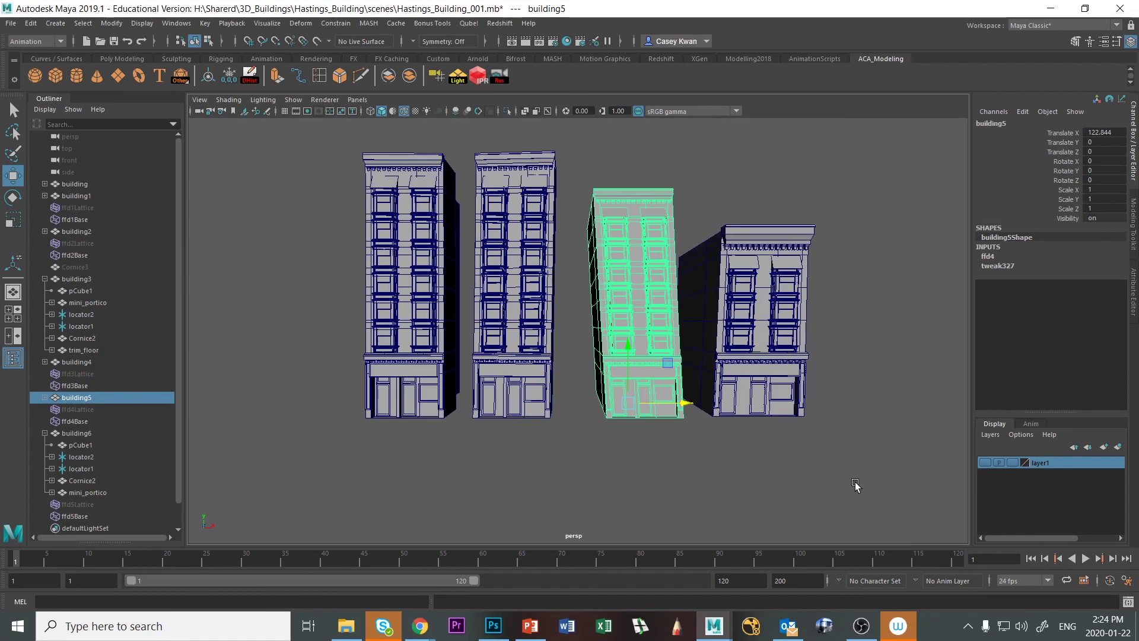
mouse_move(694, 430)
middle_down()
mouse_move(584, 427)
mouse_move(767, 435)
mouse_move(671, 432)
mouse_move(689, 433)
middle_up()
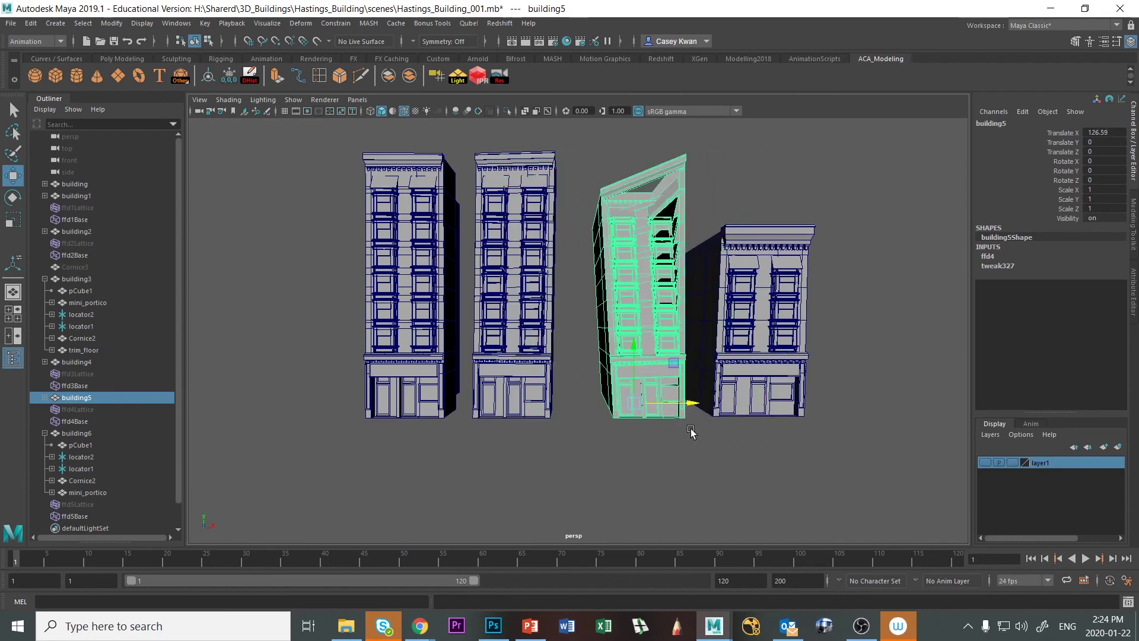
Unhide the lattices of building4 (ffd3Lattice) and building5 (ffd4Lattice).
click(90, 373)
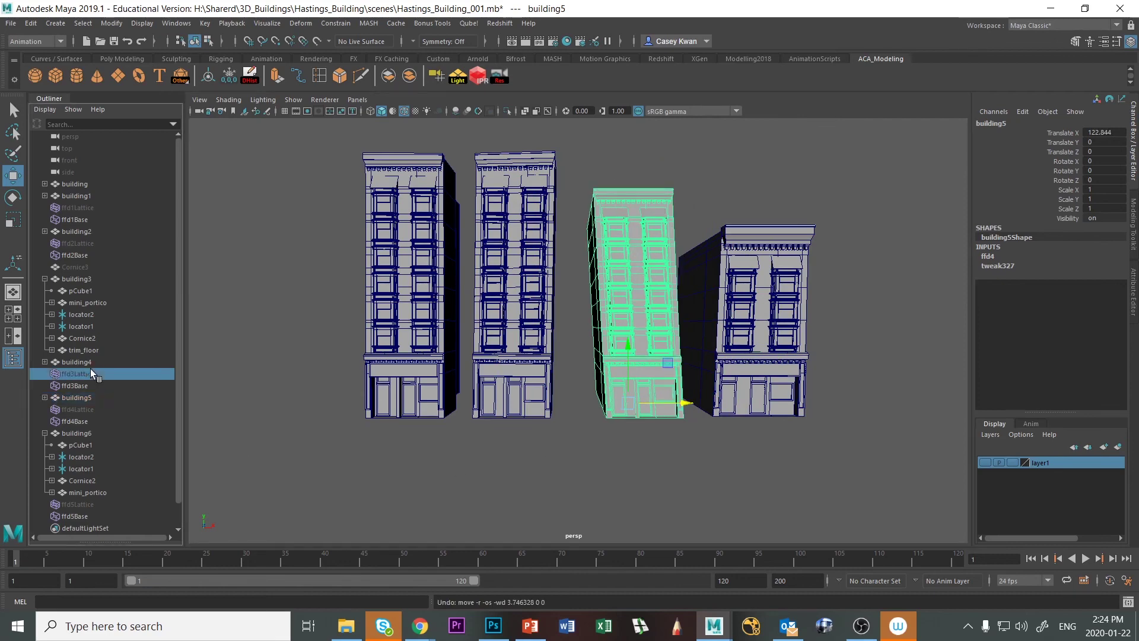
key(h)
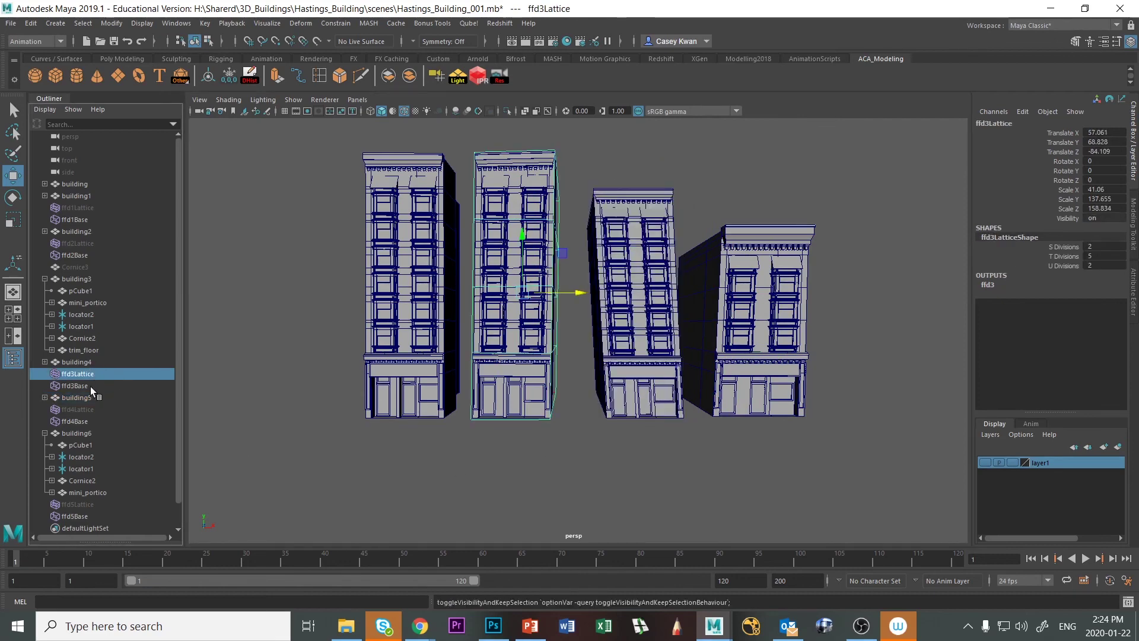
click(87, 383)
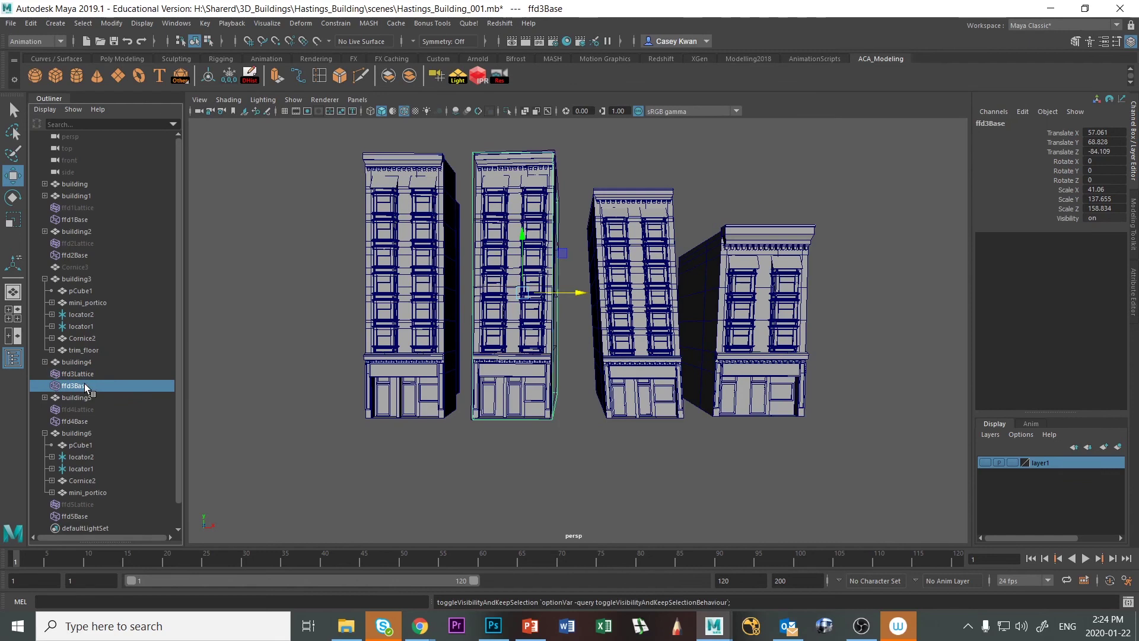
click(87, 408)
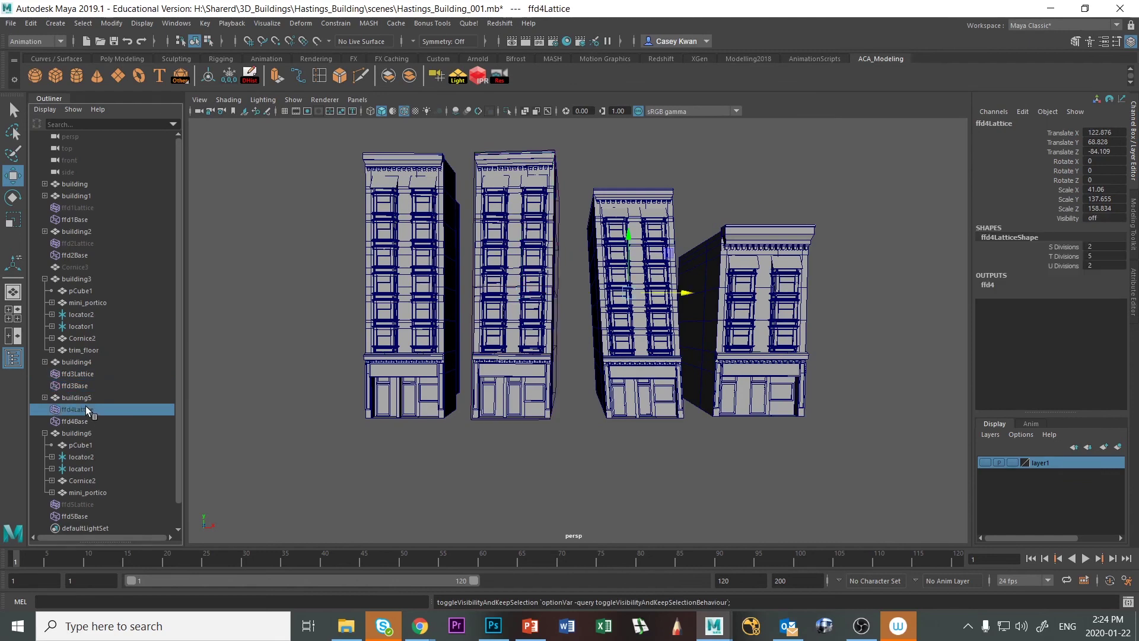
key(ctrl+h)
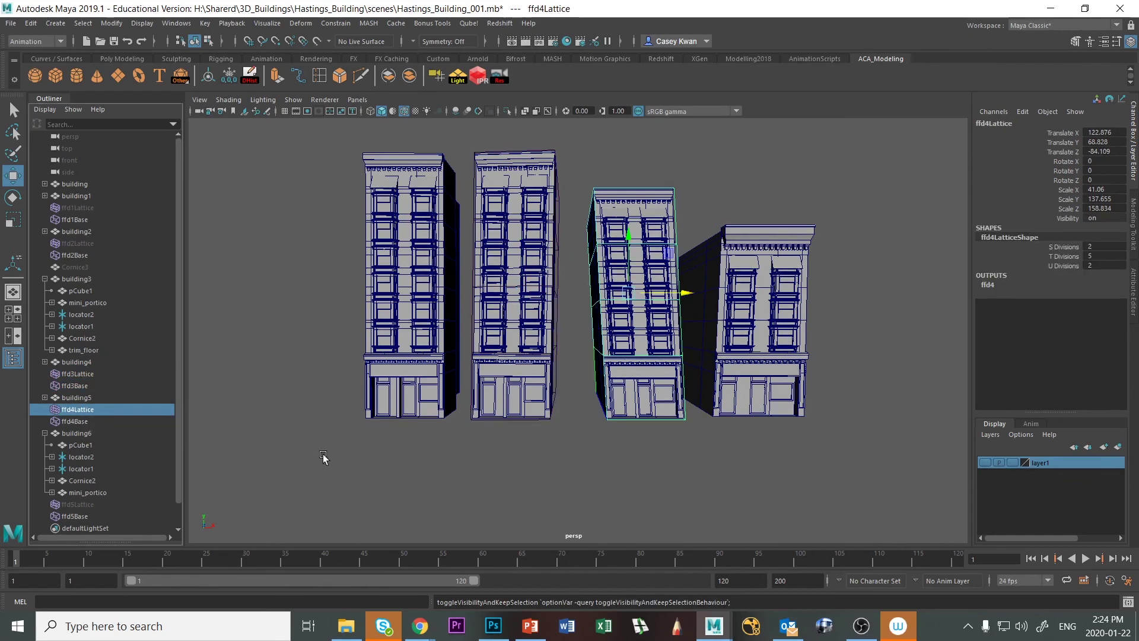
Undo the test moves of building5 and its lattice so it stays upright in place.
click(82, 398)
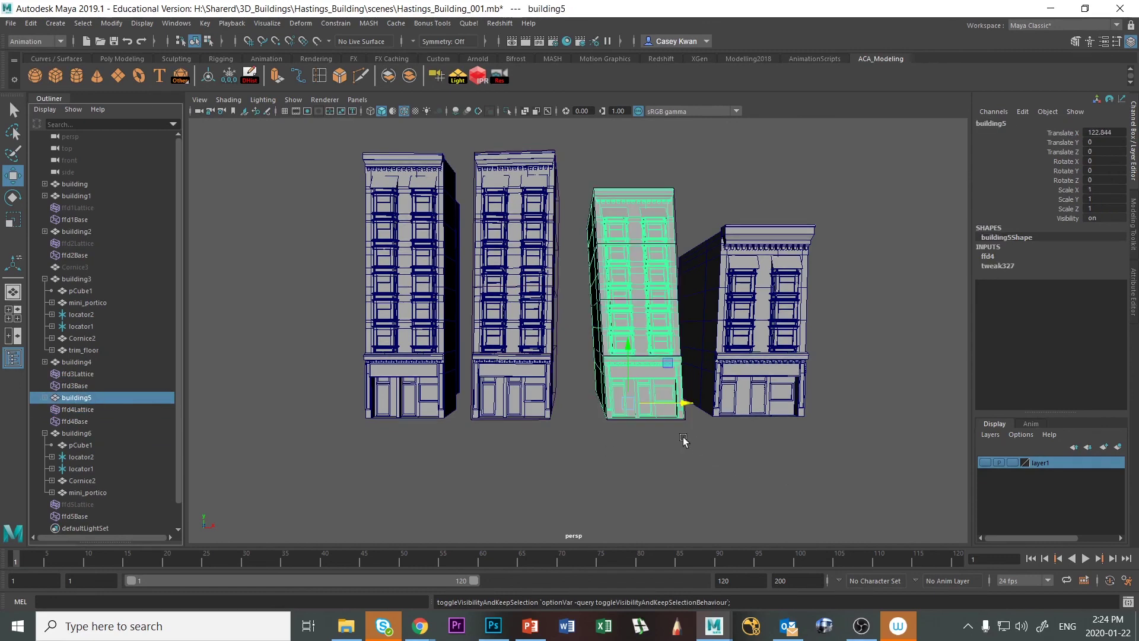
mouse_move(691, 406)
mouse_down()
mouse_move(593, 410)
mouse_move(674, 421)
mouse_up()
key(ctrl+z)
key(ctrl+z)
key(ctrl+z)
key(ctrl+z)
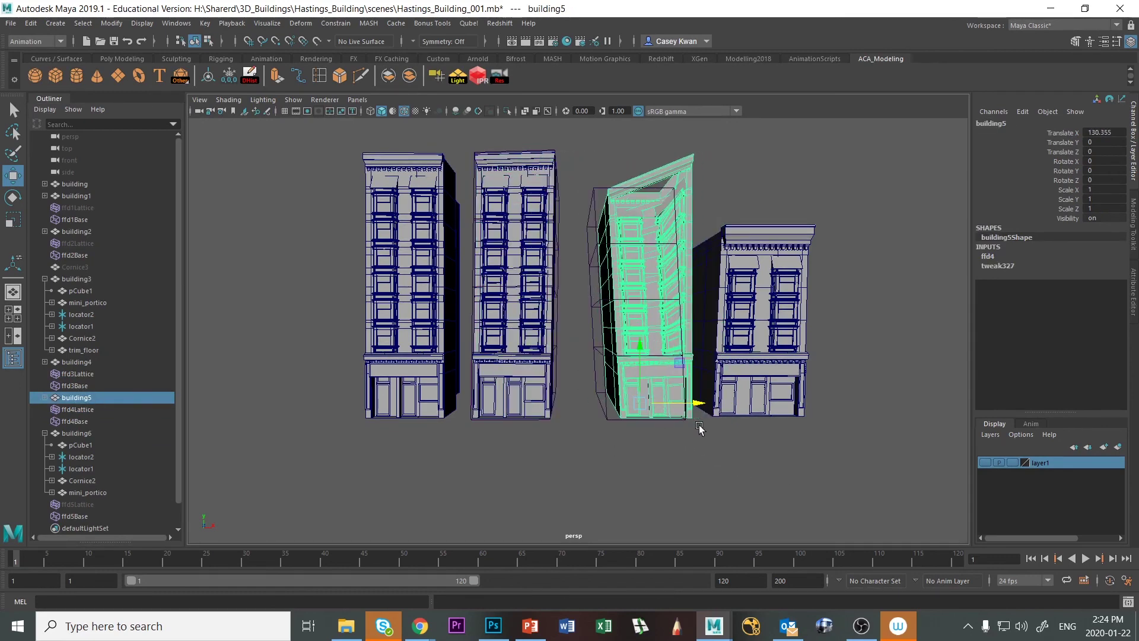
key(ctrl+z)
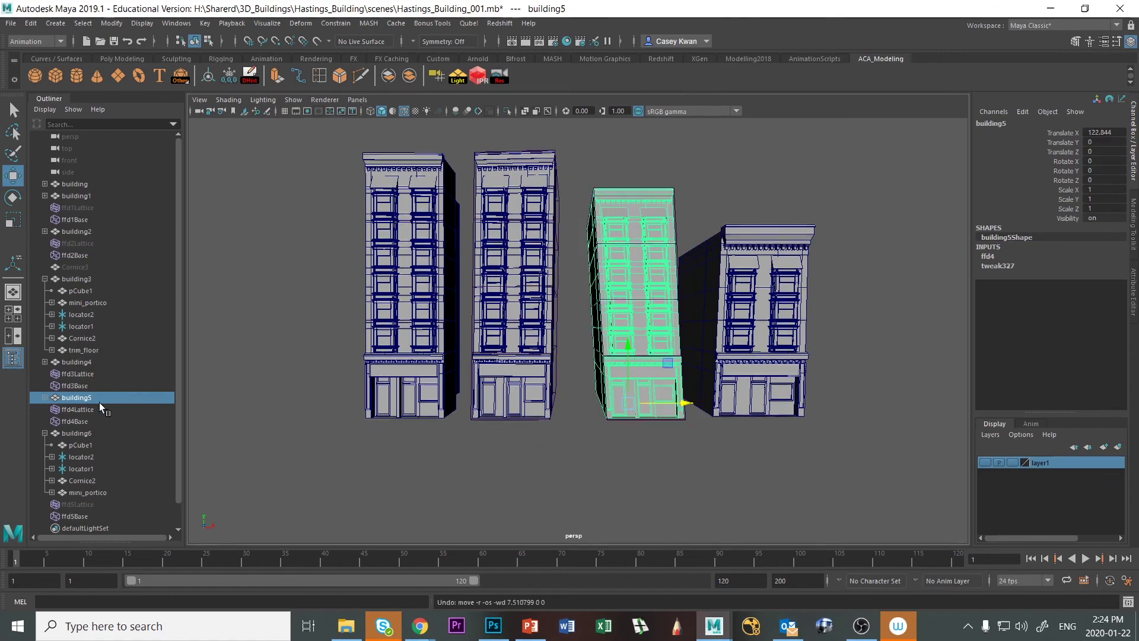
ctrl+click(77, 410)
mouse_move(695, 296)
mouse_down()
mouse_move(646, 298)
mouse_move(697, 311)
mouse_up()
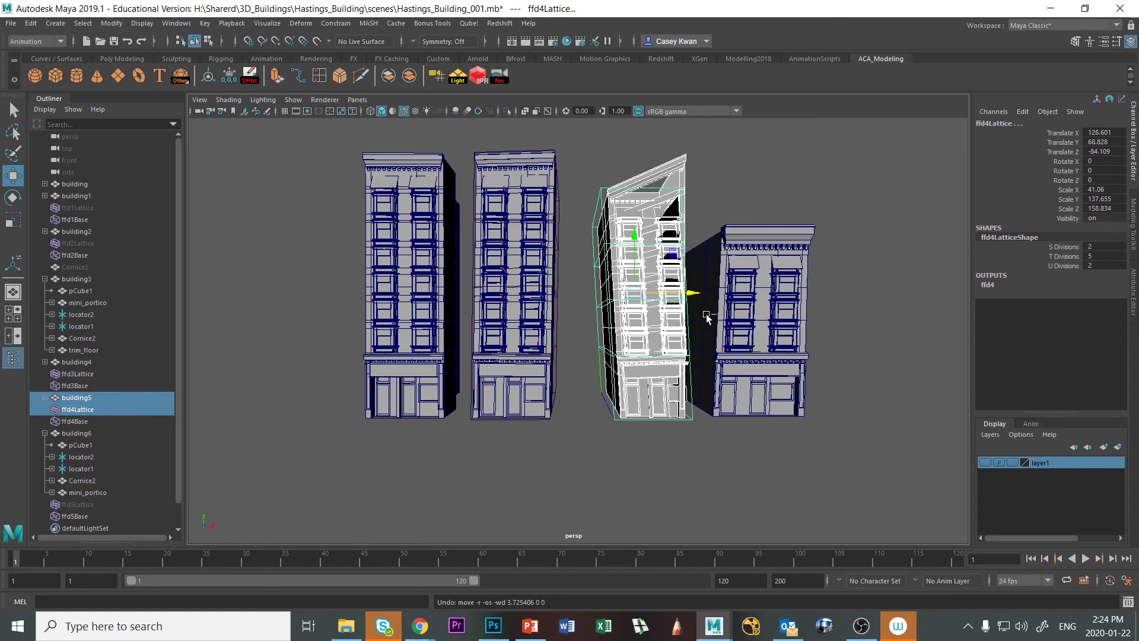
key(ctrl+z)
click(691, 455)
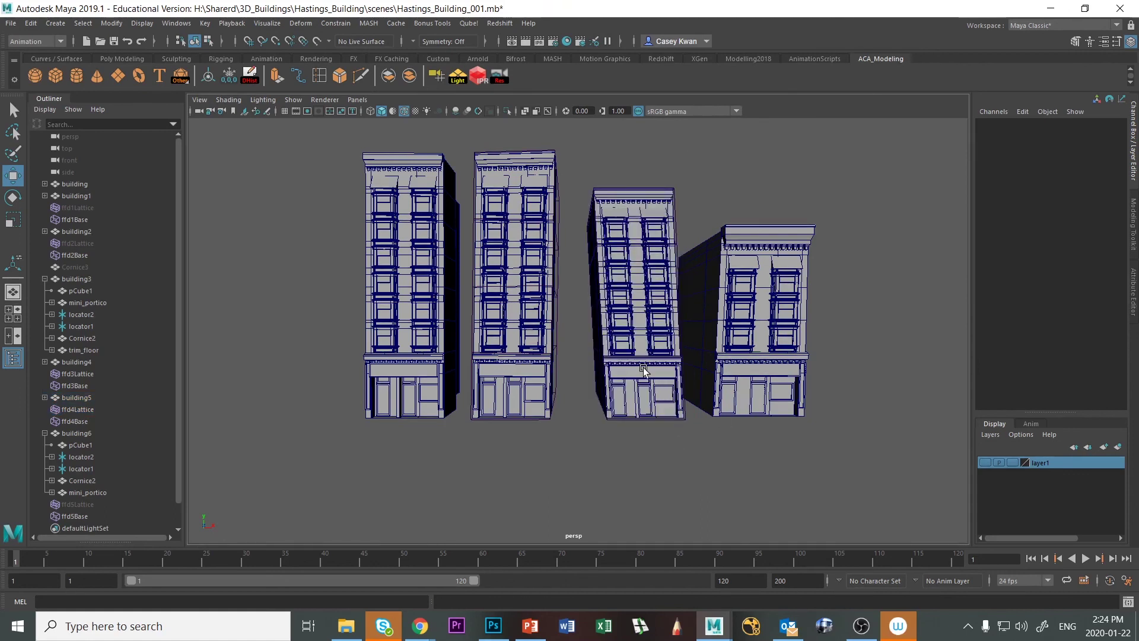
Place a copy of building5 at the left end of the row.
click(88, 397)
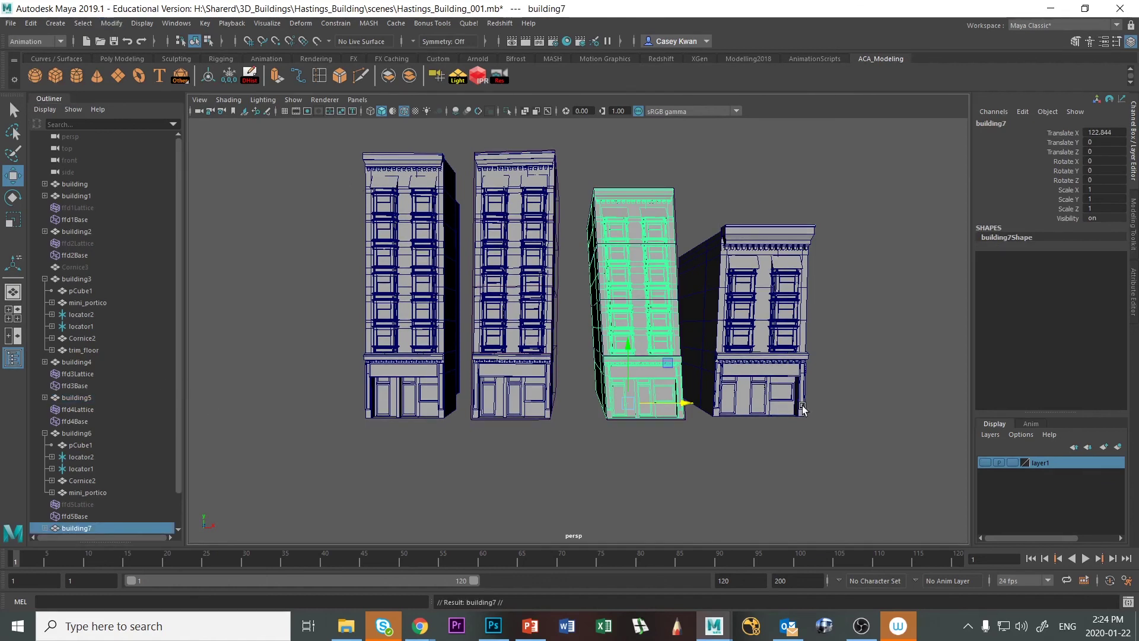
drag(686, 403, 365, 384)
click(414, 468)
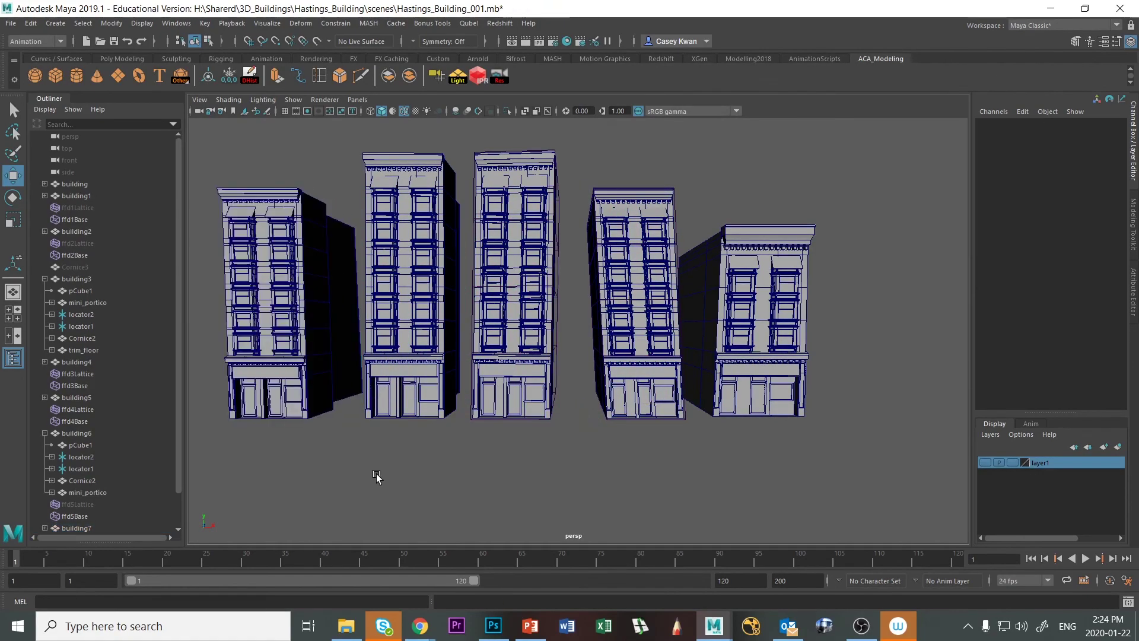
mouse_move(377, 476)
alt+mouse_down()
mouse_move(379, 460)
mouse_move(424, 468)
mouse_move(353, 468)
mouse_move(371, 469)
alt+mouse_up()
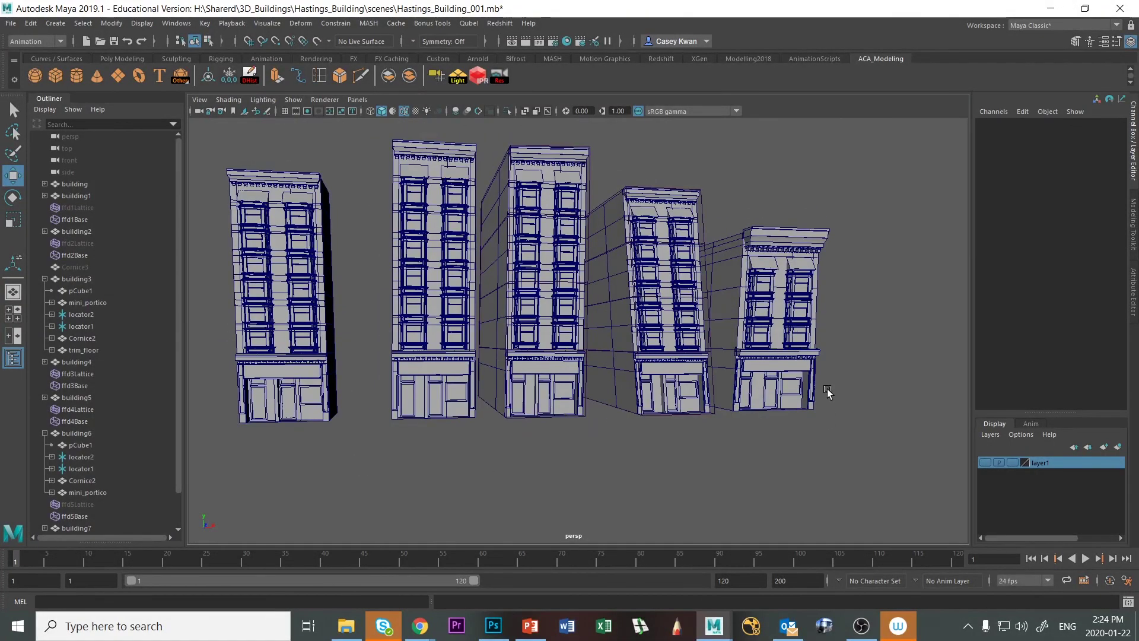
Duplicate building6 and move the copy, building8, to the far left at Translate X -122.353.
click(765, 316)
key(Up)
key(Up)
key(Up)
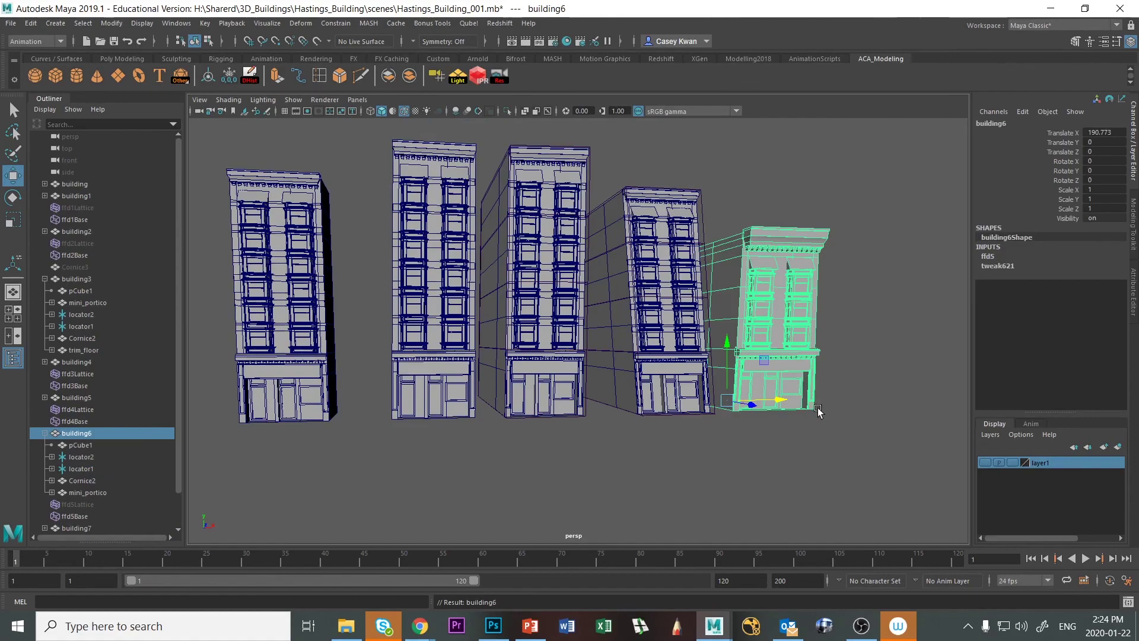
key(ctrl+d)
middle_drag(818, 411, 895, 432)
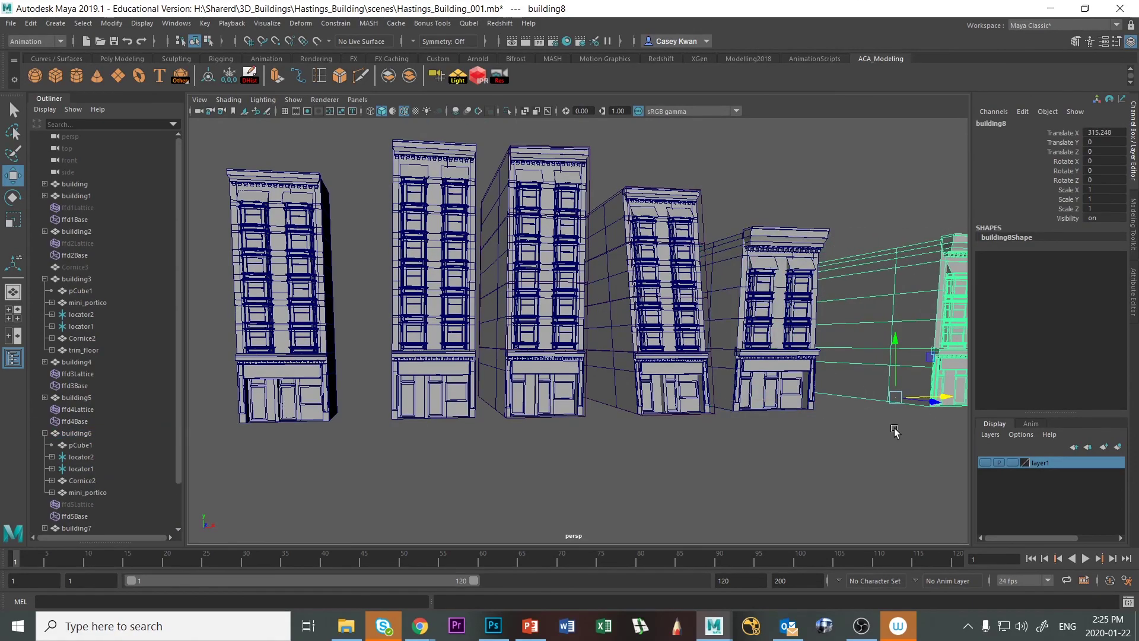
scroll(894, 431, down, 6)
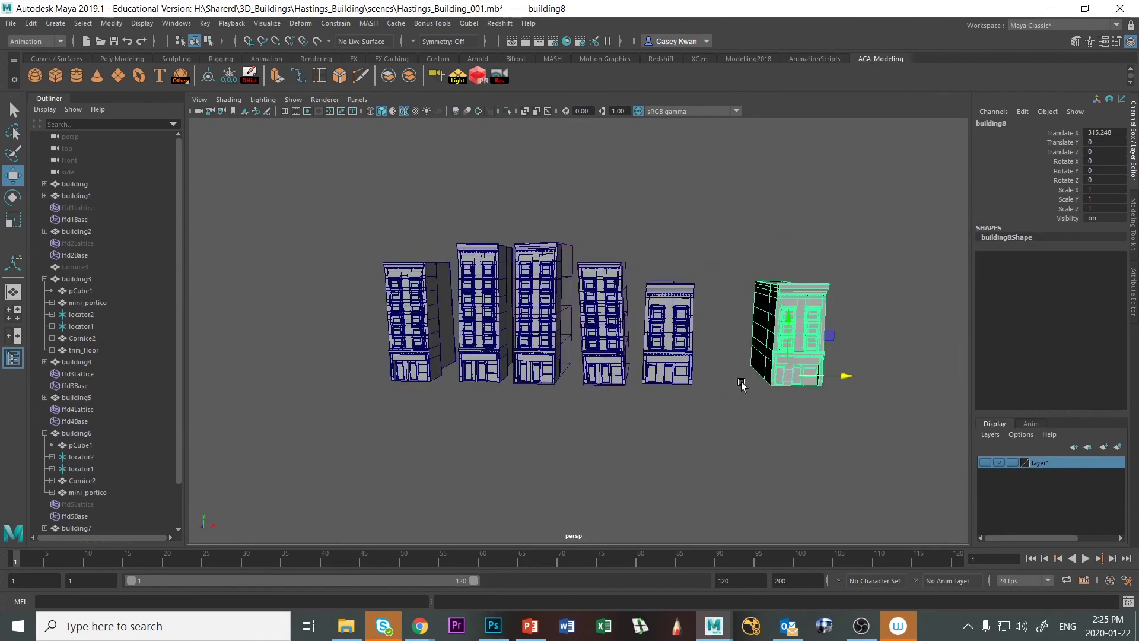
drag(839, 372, 565, 442)
click(494, 431)
Maximize the front view, centre the six-building row and show it shaded.
key(space)
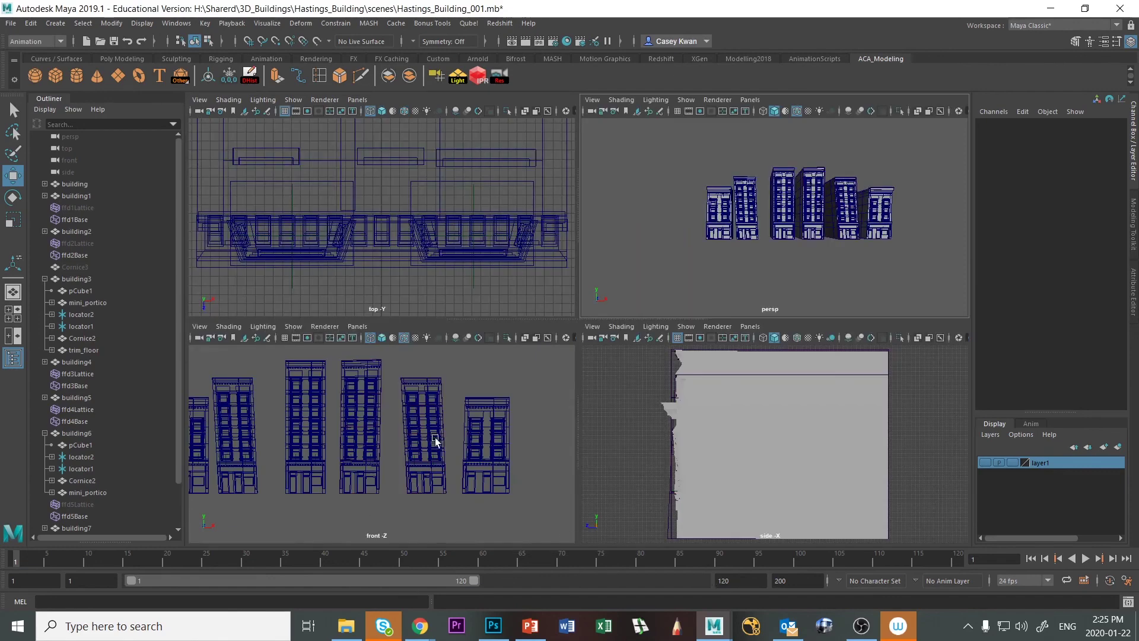
key(space)
scroll(496, 462, down, 2)
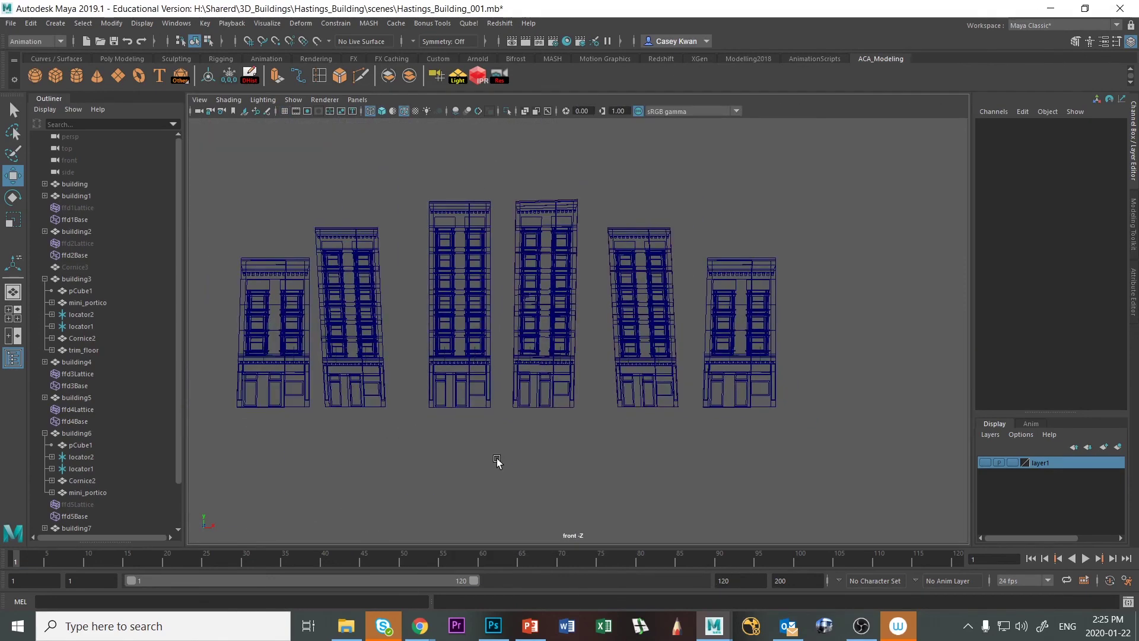
alt+middle_drag(497, 462, 569, 472)
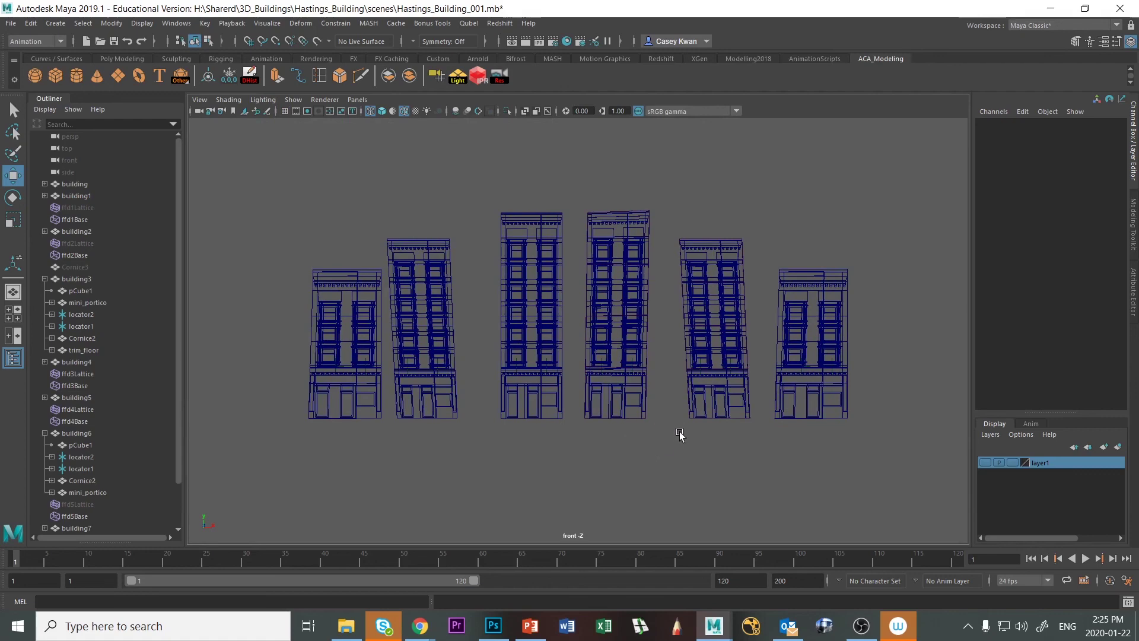
key(5)
Maximize the perspective view, dolly in and tumble to look down on the row.
key(space)
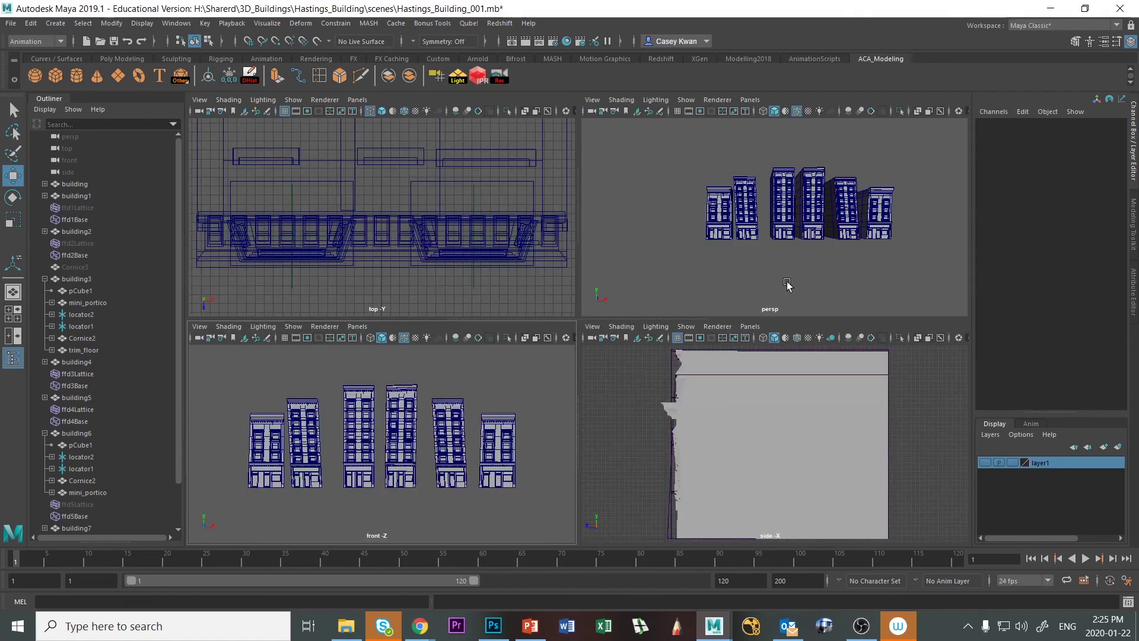
key(space)
scroll(837, 362, up, 5)
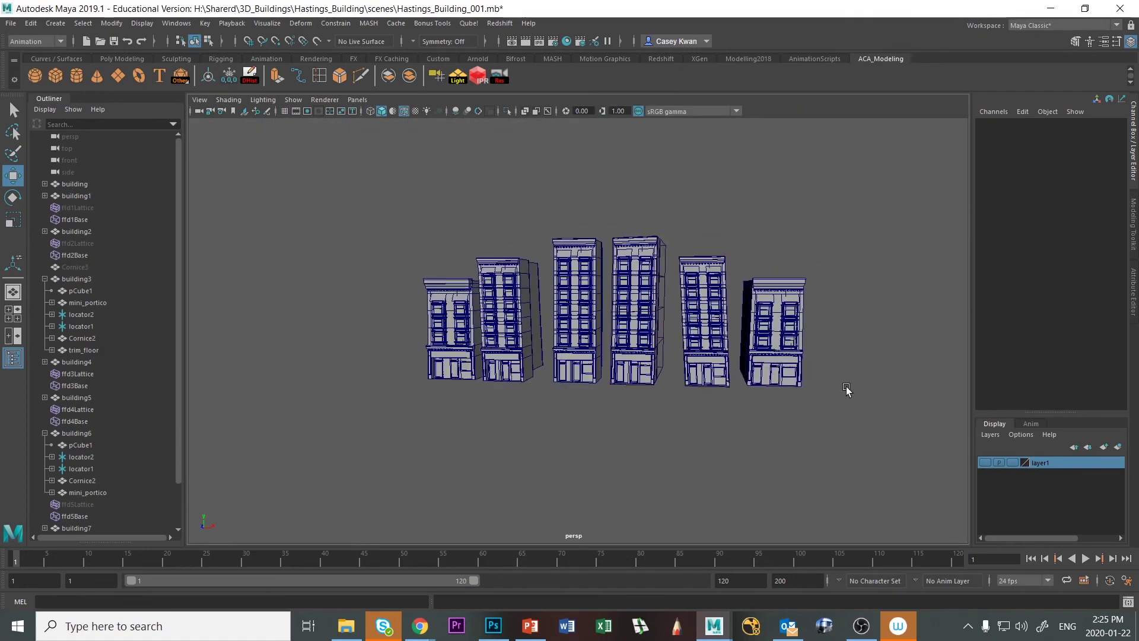
alt+drag(842, 354, 766, 378)
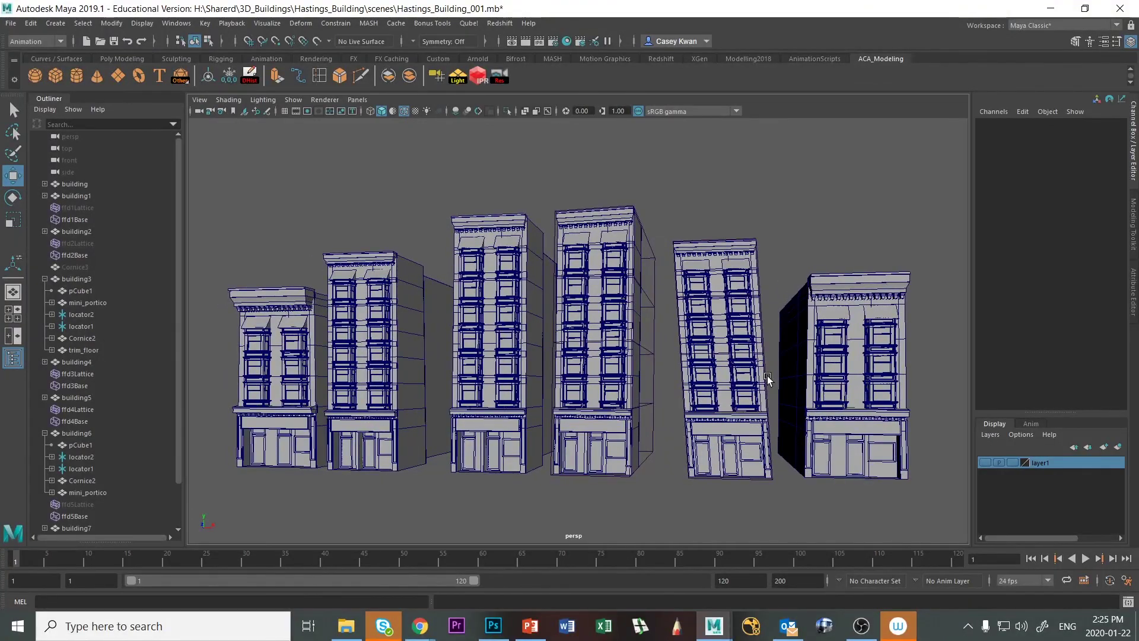